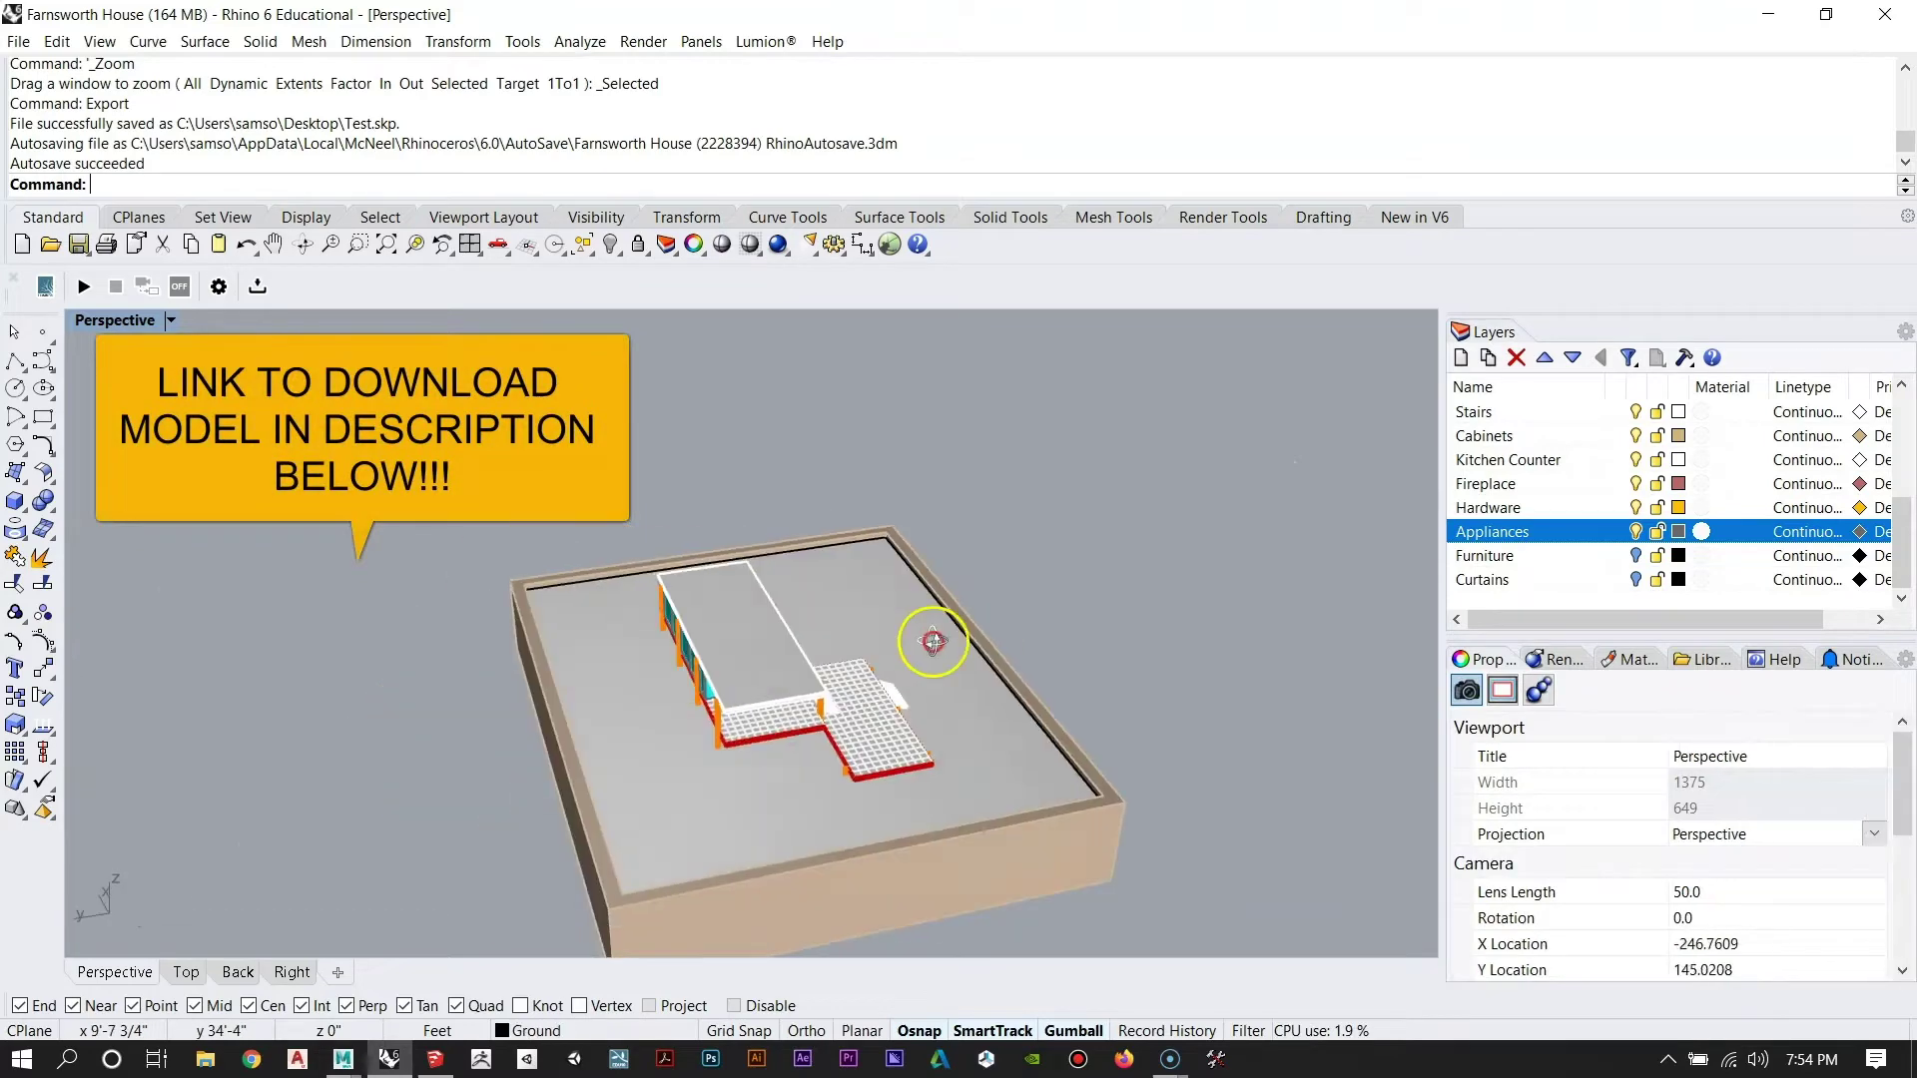
# Examine the Farnsworth House model from several angles, covering the whole site, the terrace and the stairs.
pyautogui.moveTo(766, 585); pyautogui.dragTo(689, 634, button='right')
pyautogui.scroll(4, 709, 731)
pyautogui.moveTo(858, 741); pyautogui.dragTo(549, 675, button='right')
pyautogui.scroll(-5, 835, 644)
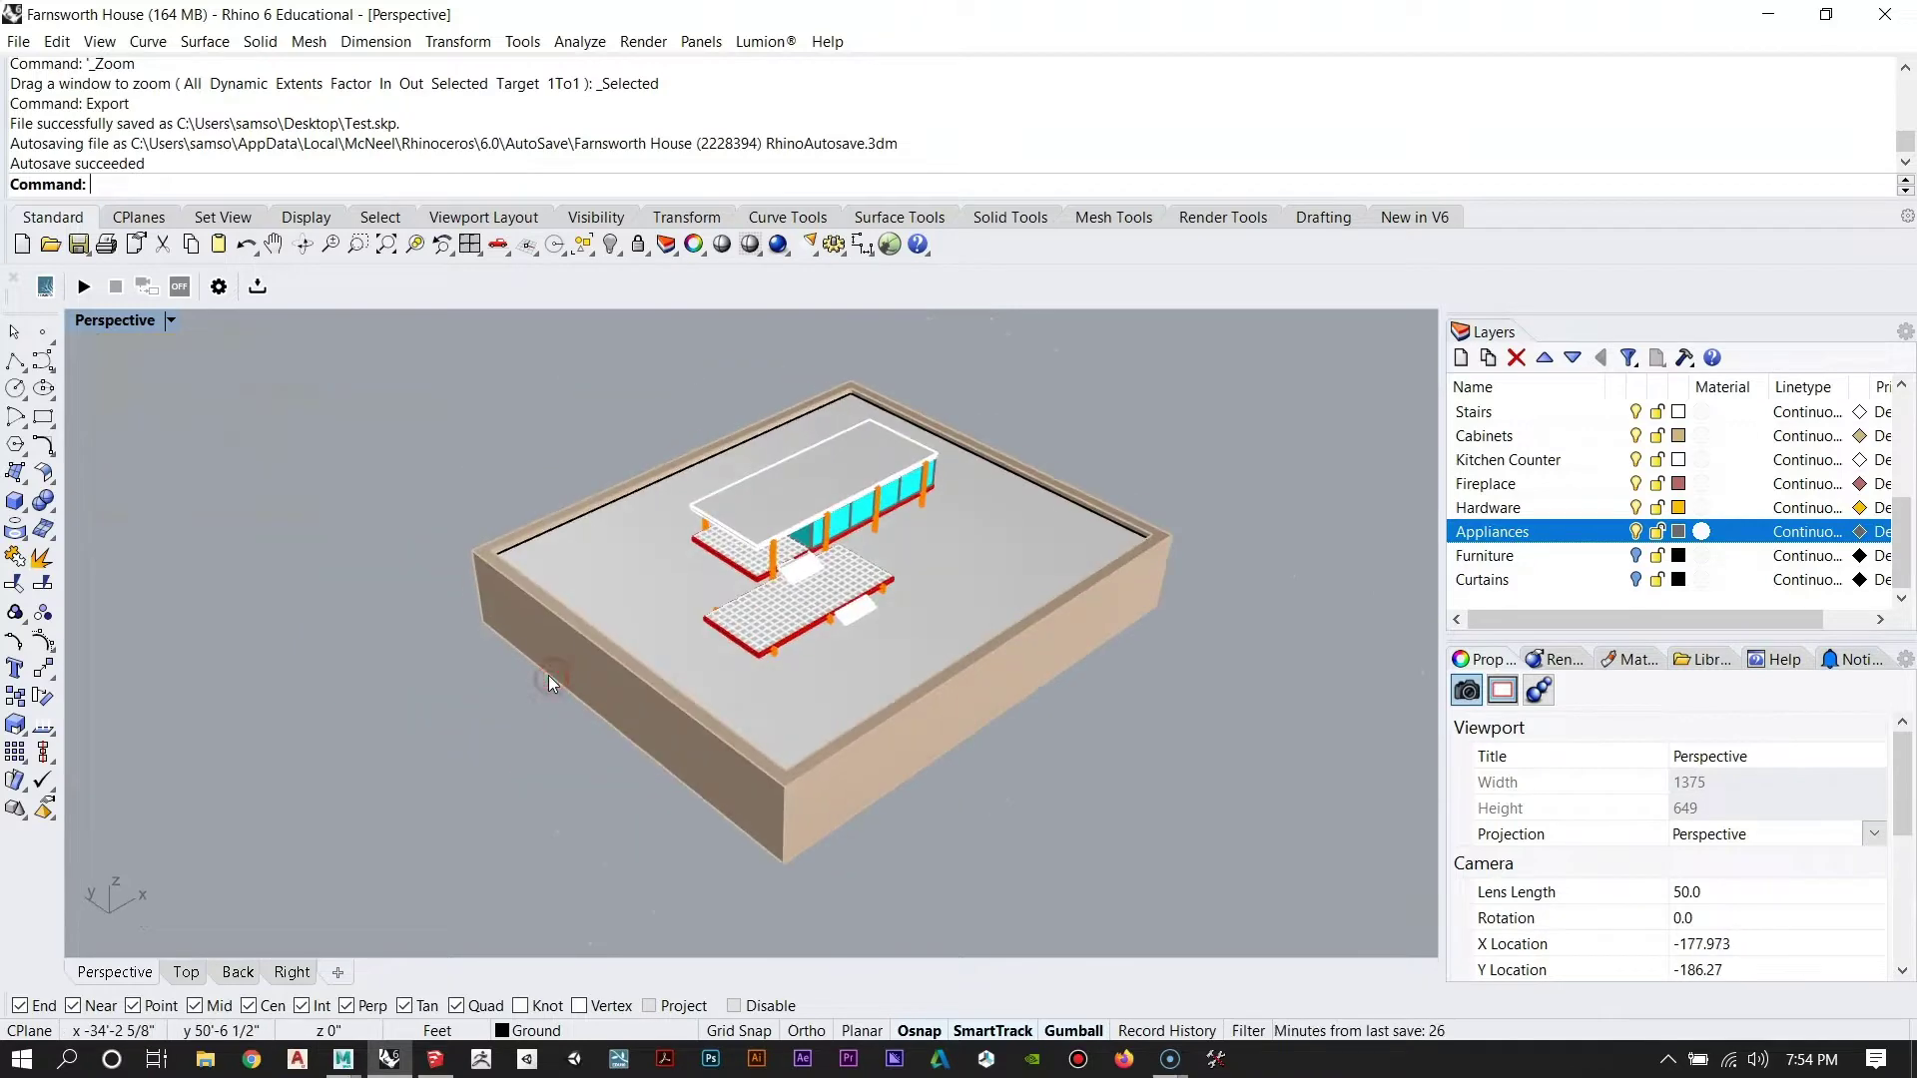
pyautogui.moveTo(583, 531); pyautogui.dragTo(746, 600, button='right')
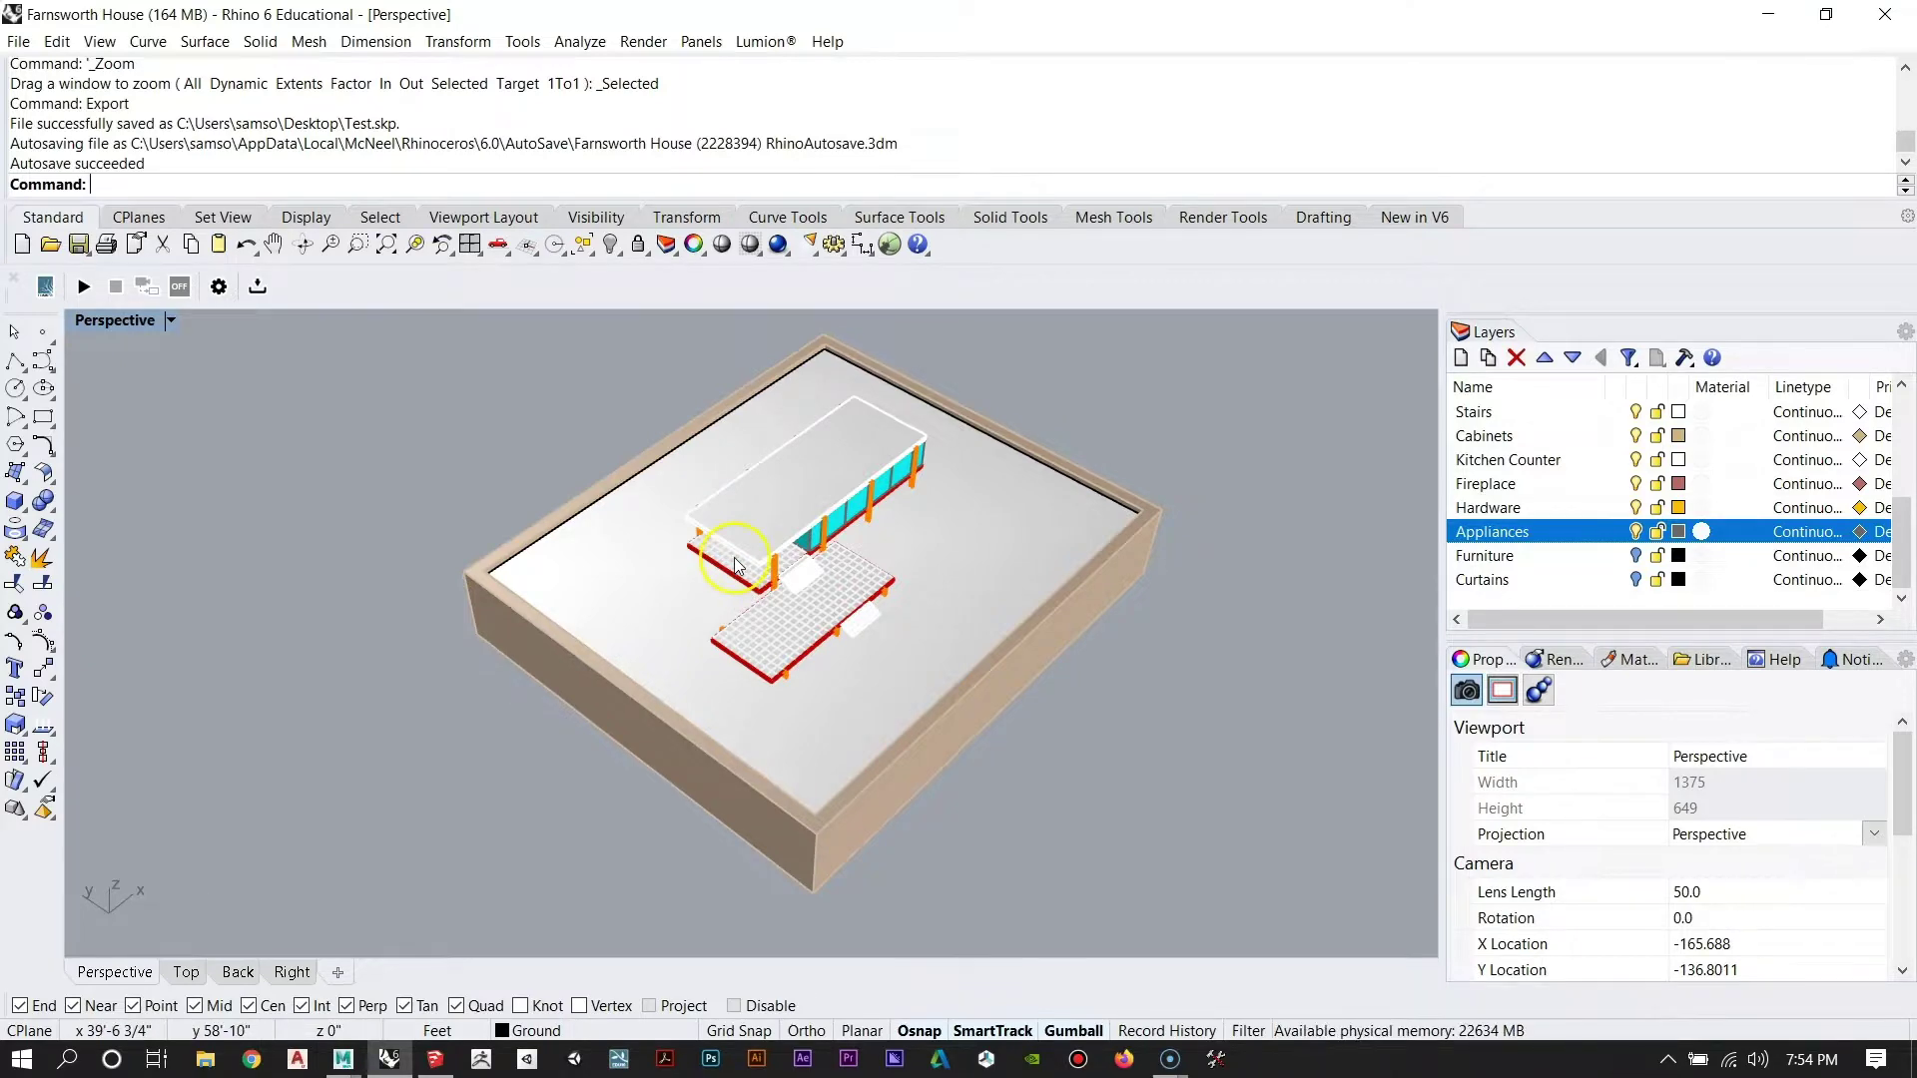
pyautogui.scroll(6, 745, 591)
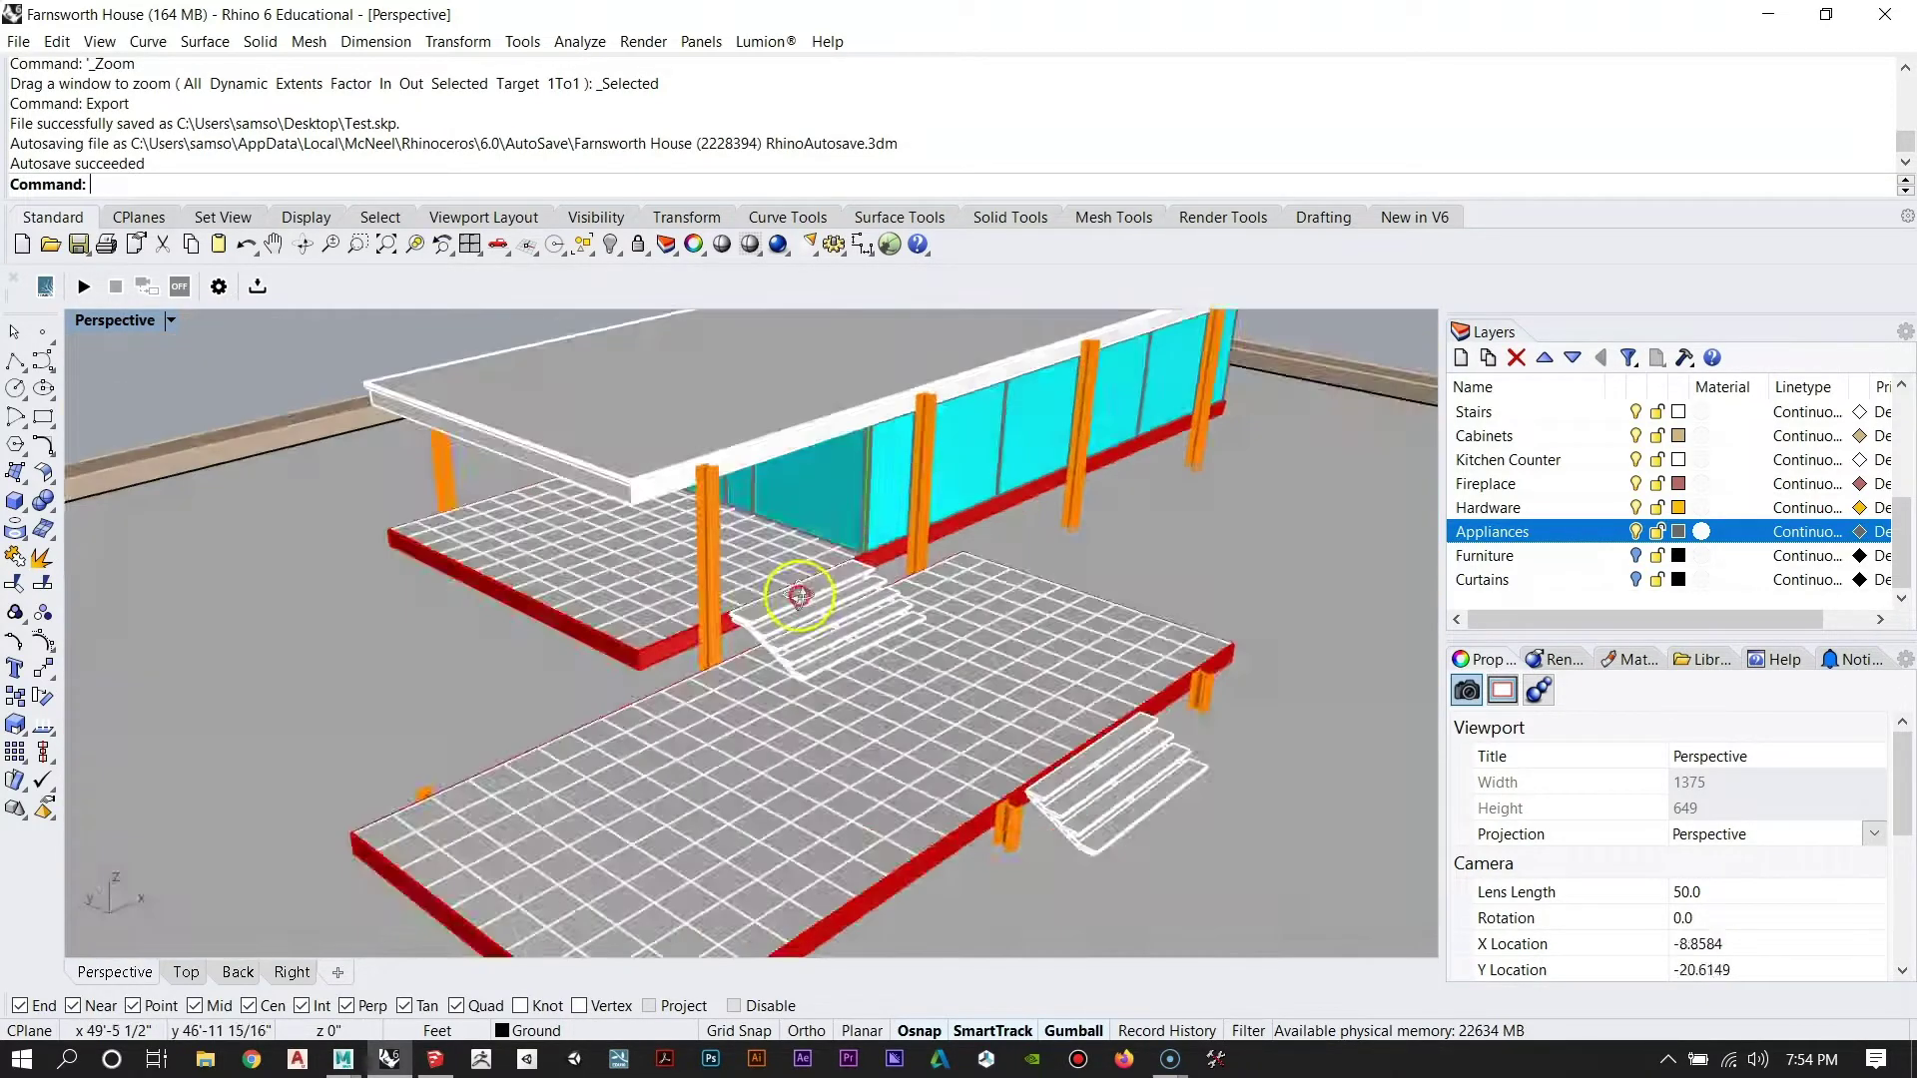
pyautogui.moveTo(799, 596); pyautogui.dragTo(917, 632, button='right')
pyautogui.scroll(-8, 851, 574)
pyautogui.scroll(-6, 672, 501)
pyautogui.scroll(-2, 672, 502)
pyautogui.scroll(4, 737, 596)
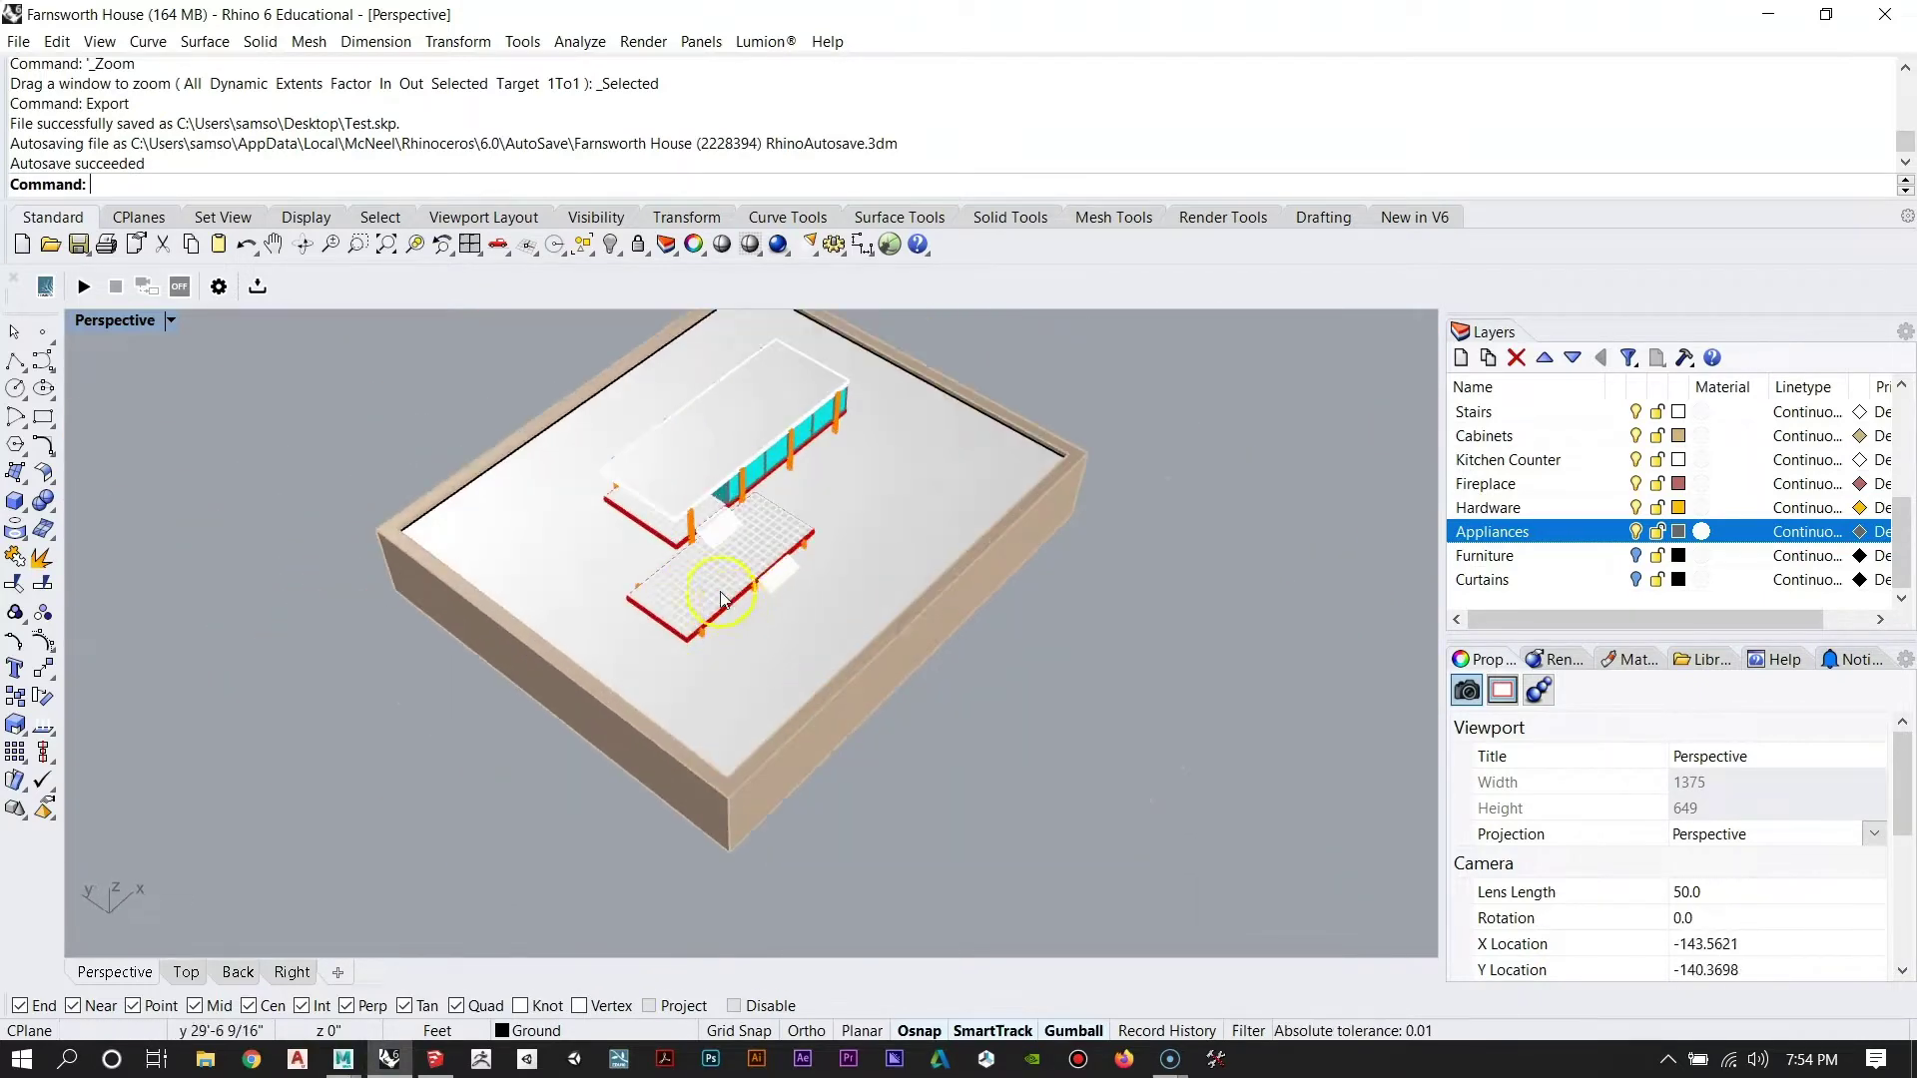
pyautogui.moveTo(689, 595); pyautogui.dragTo(743, 526, button='right')
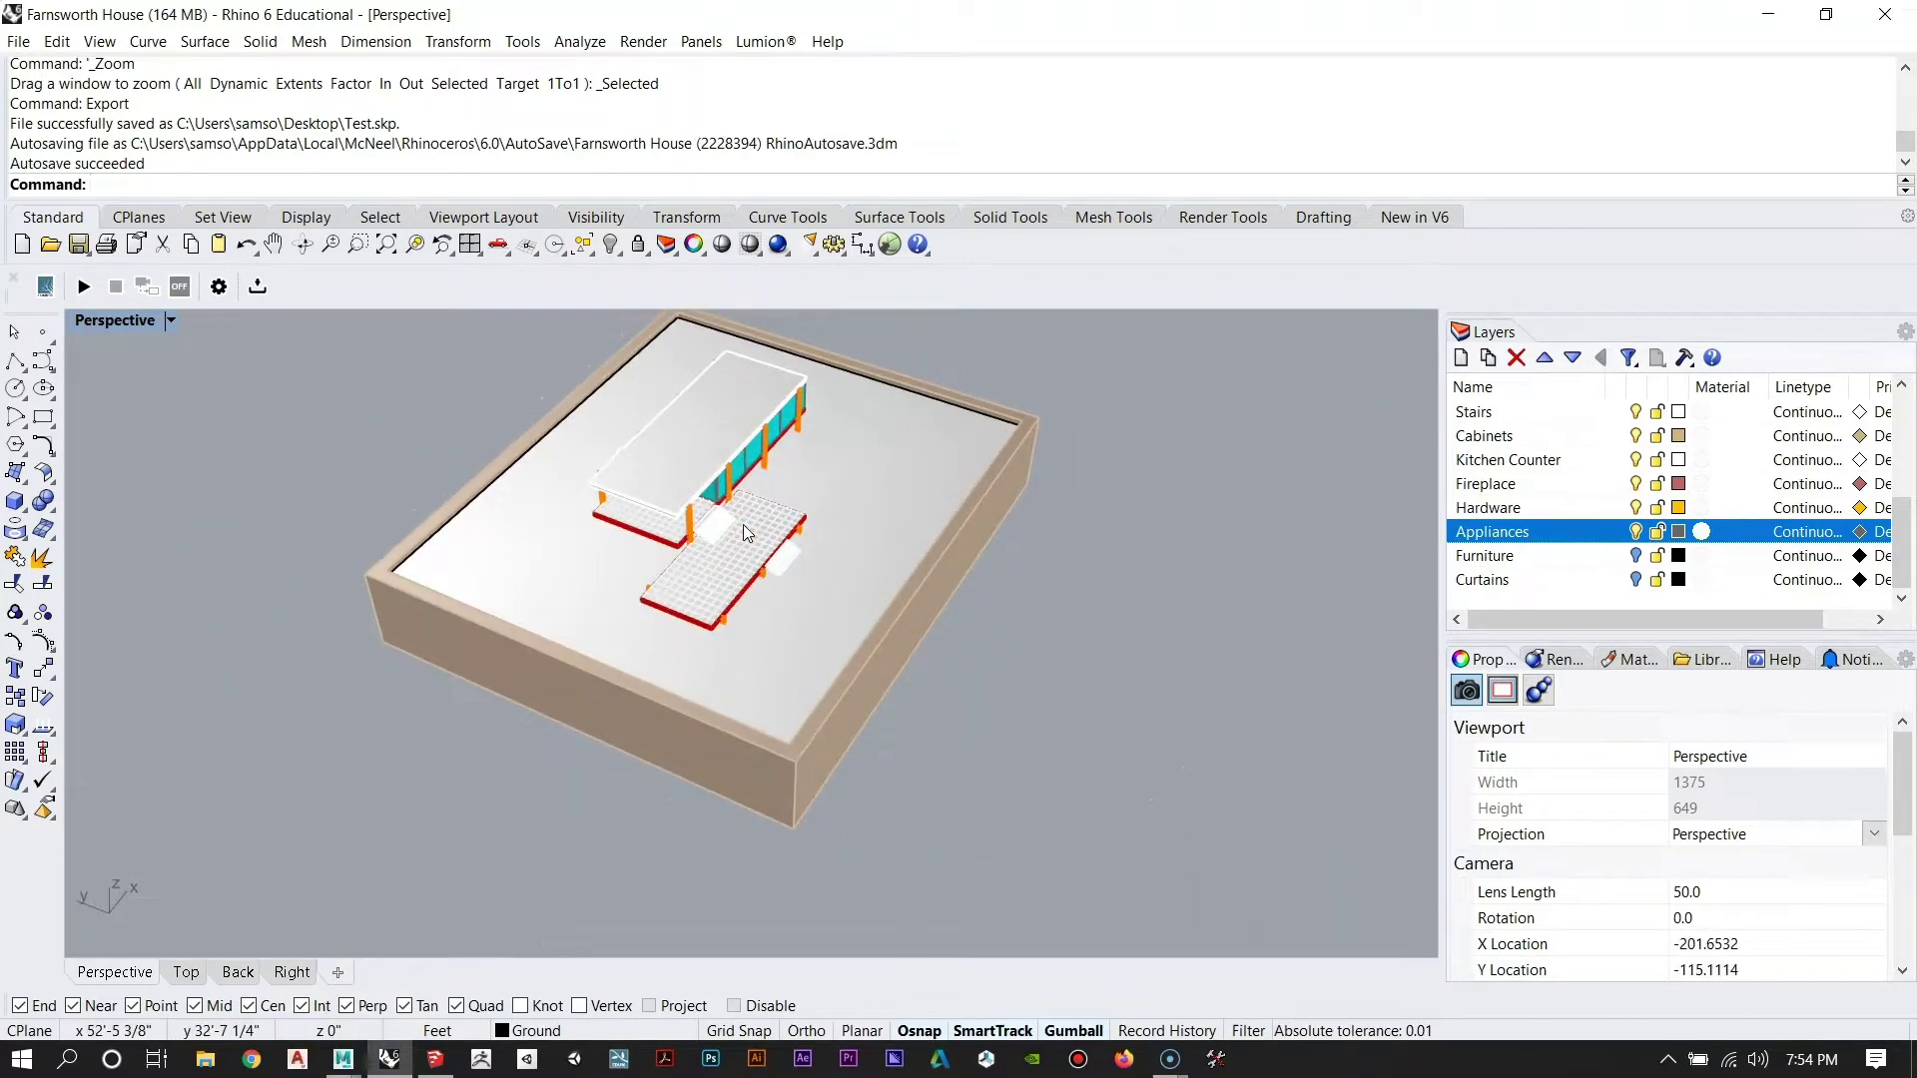
pyautogui.scroll(-3, 743, 525)
pyautogui.scroll(3, 783, 590)
pyautogui.moveTo(962, 581); pyautogui.dragTo(745, 640, button='right')
pyautogui.scroll(-5, 799, 559)
pyautogui.scroll(6, 799, 564)
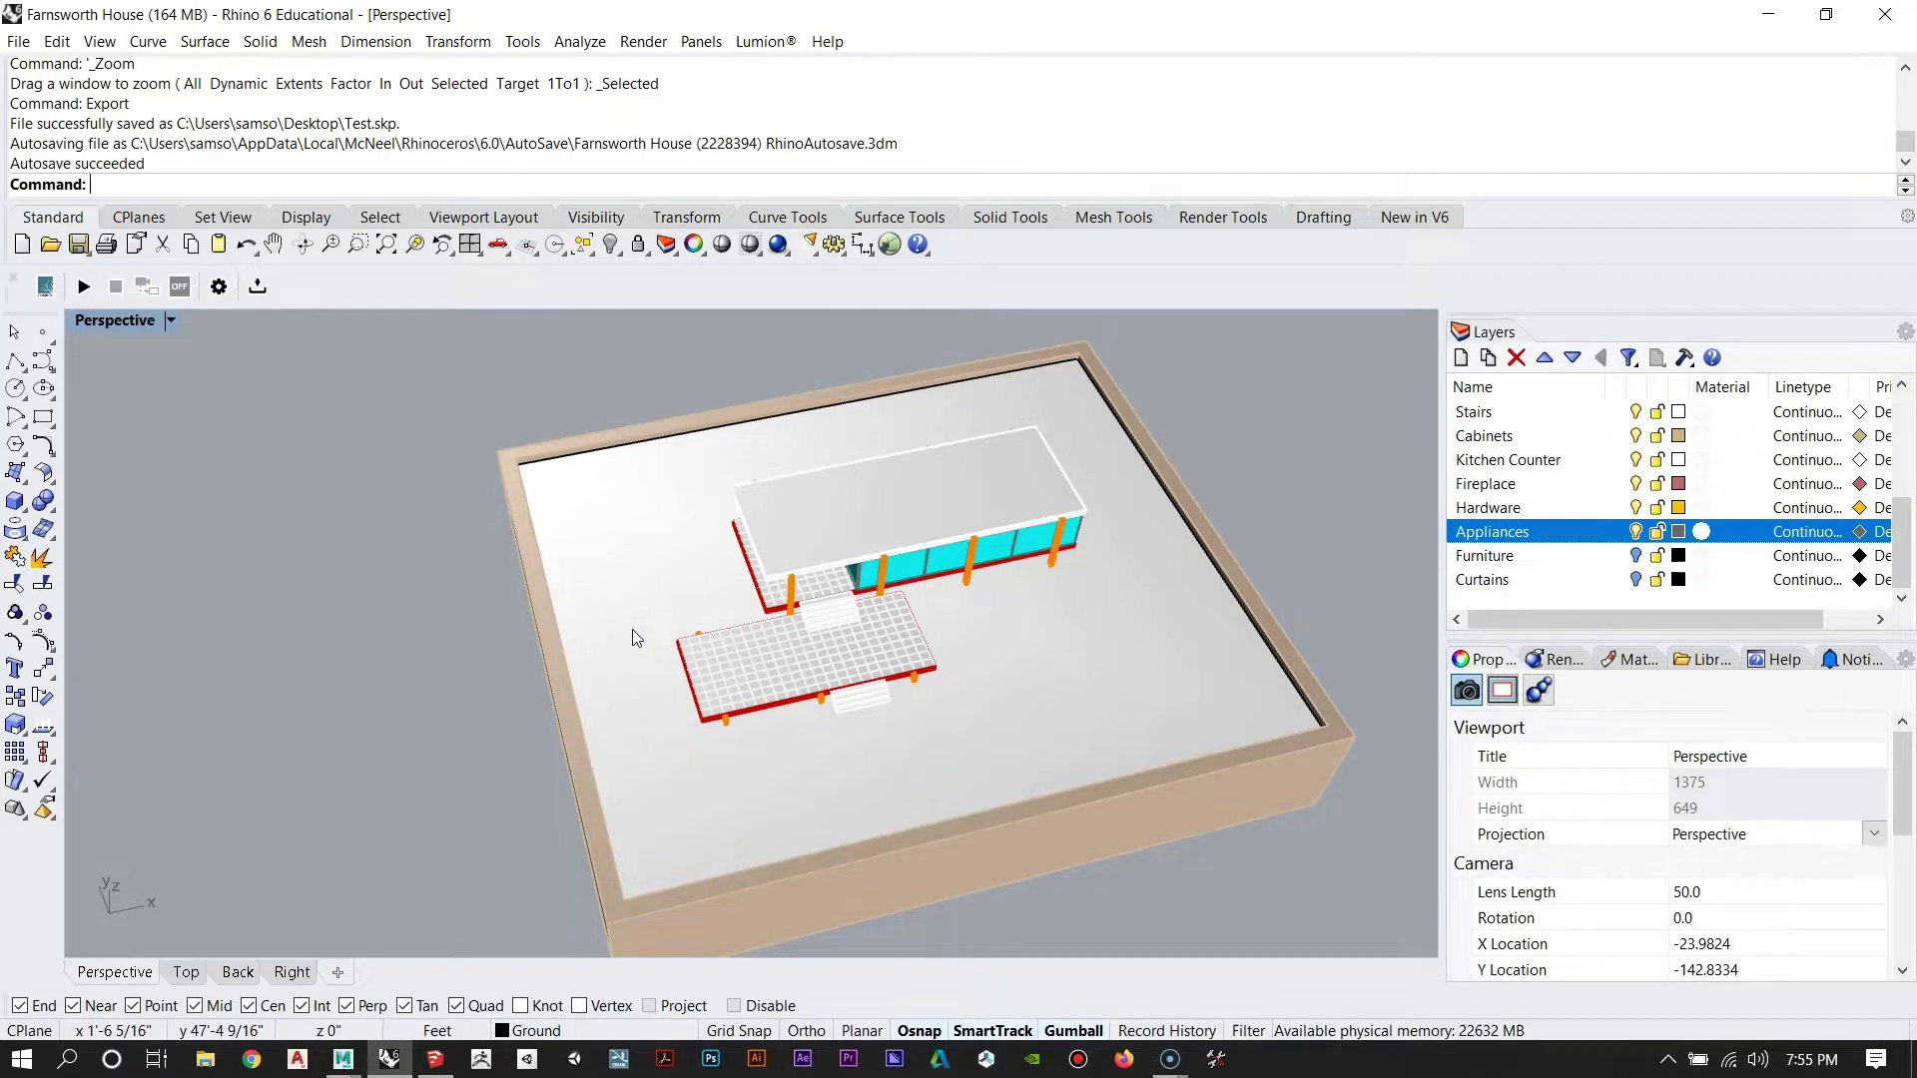
pyautogui.moveTo(827, 696); pyautogui.dragTo(917, 629, button='right')
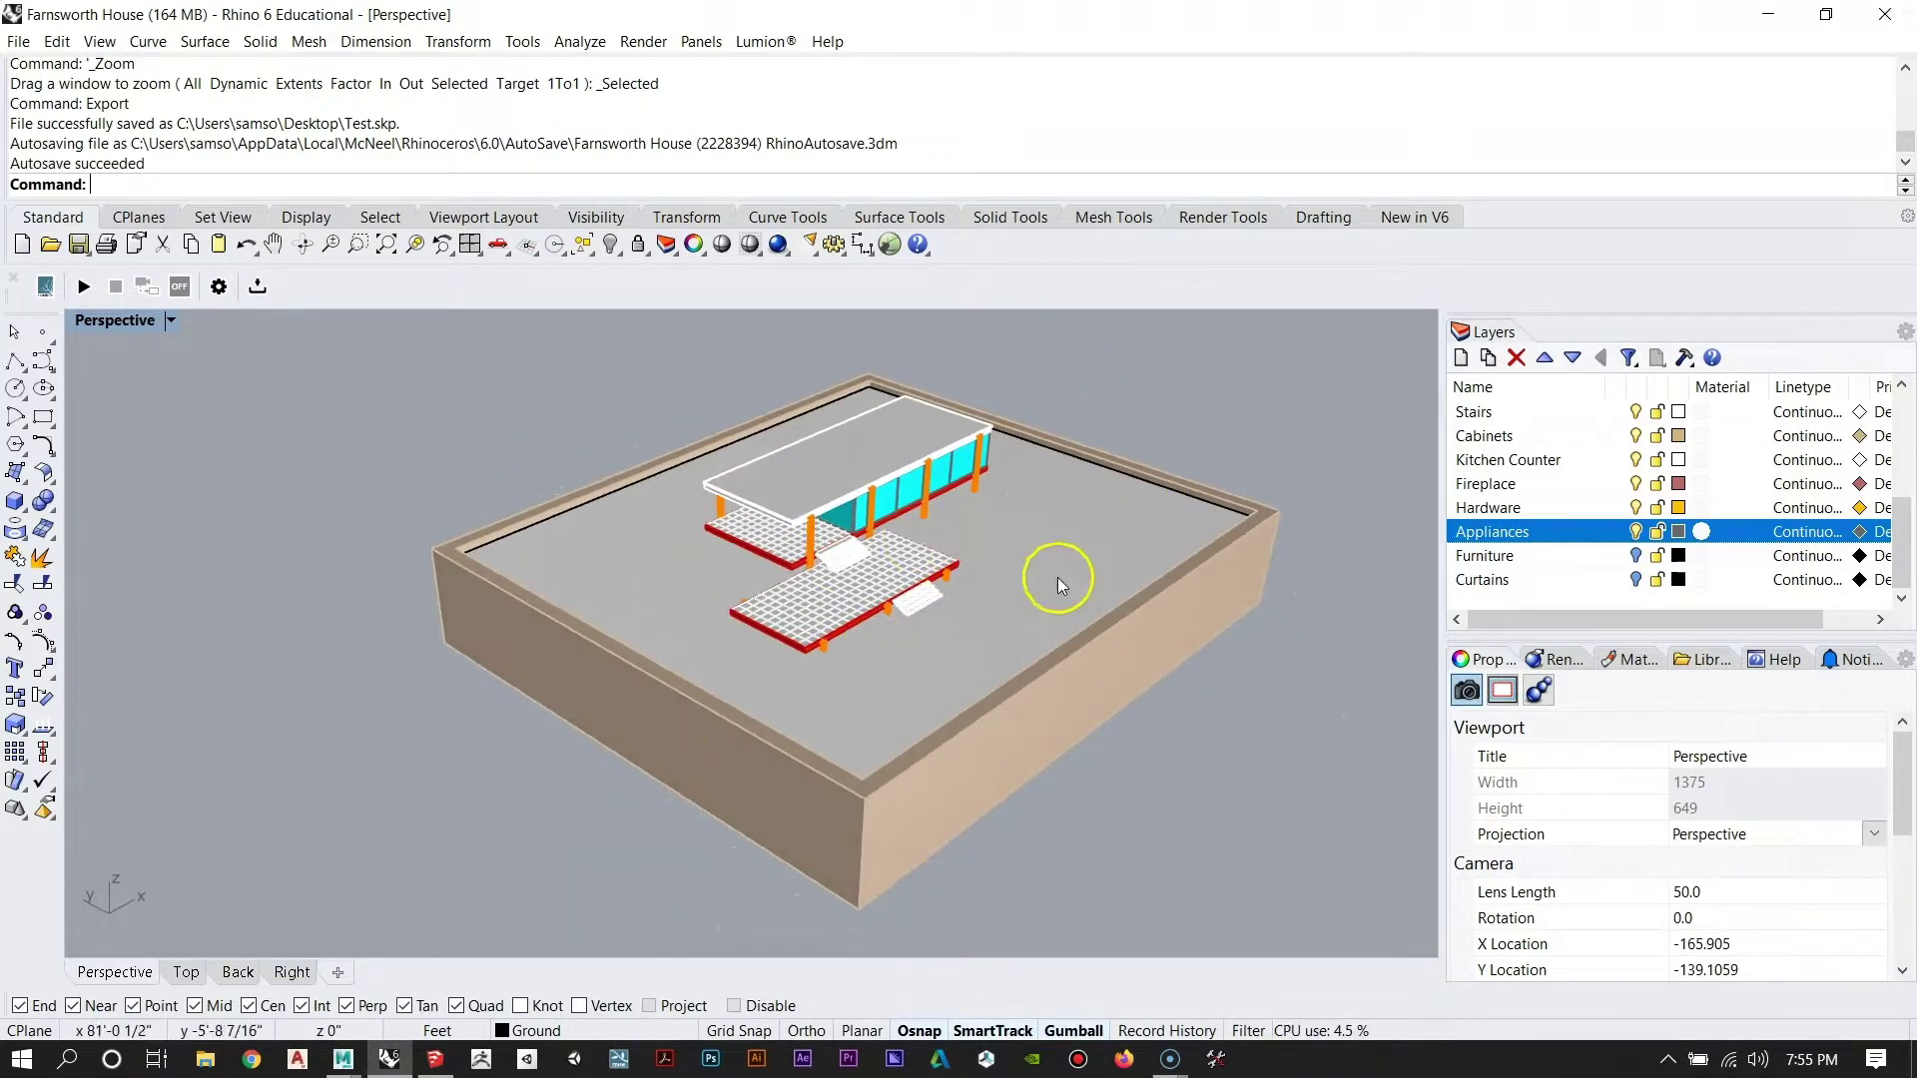
pyautogui.moveTo(774, 519); pyautogui.dragTo(837, 452, button='right')
pyautogui.scroll(-5, 769, 570)
pyautogui.scroll(7, 769, 570)
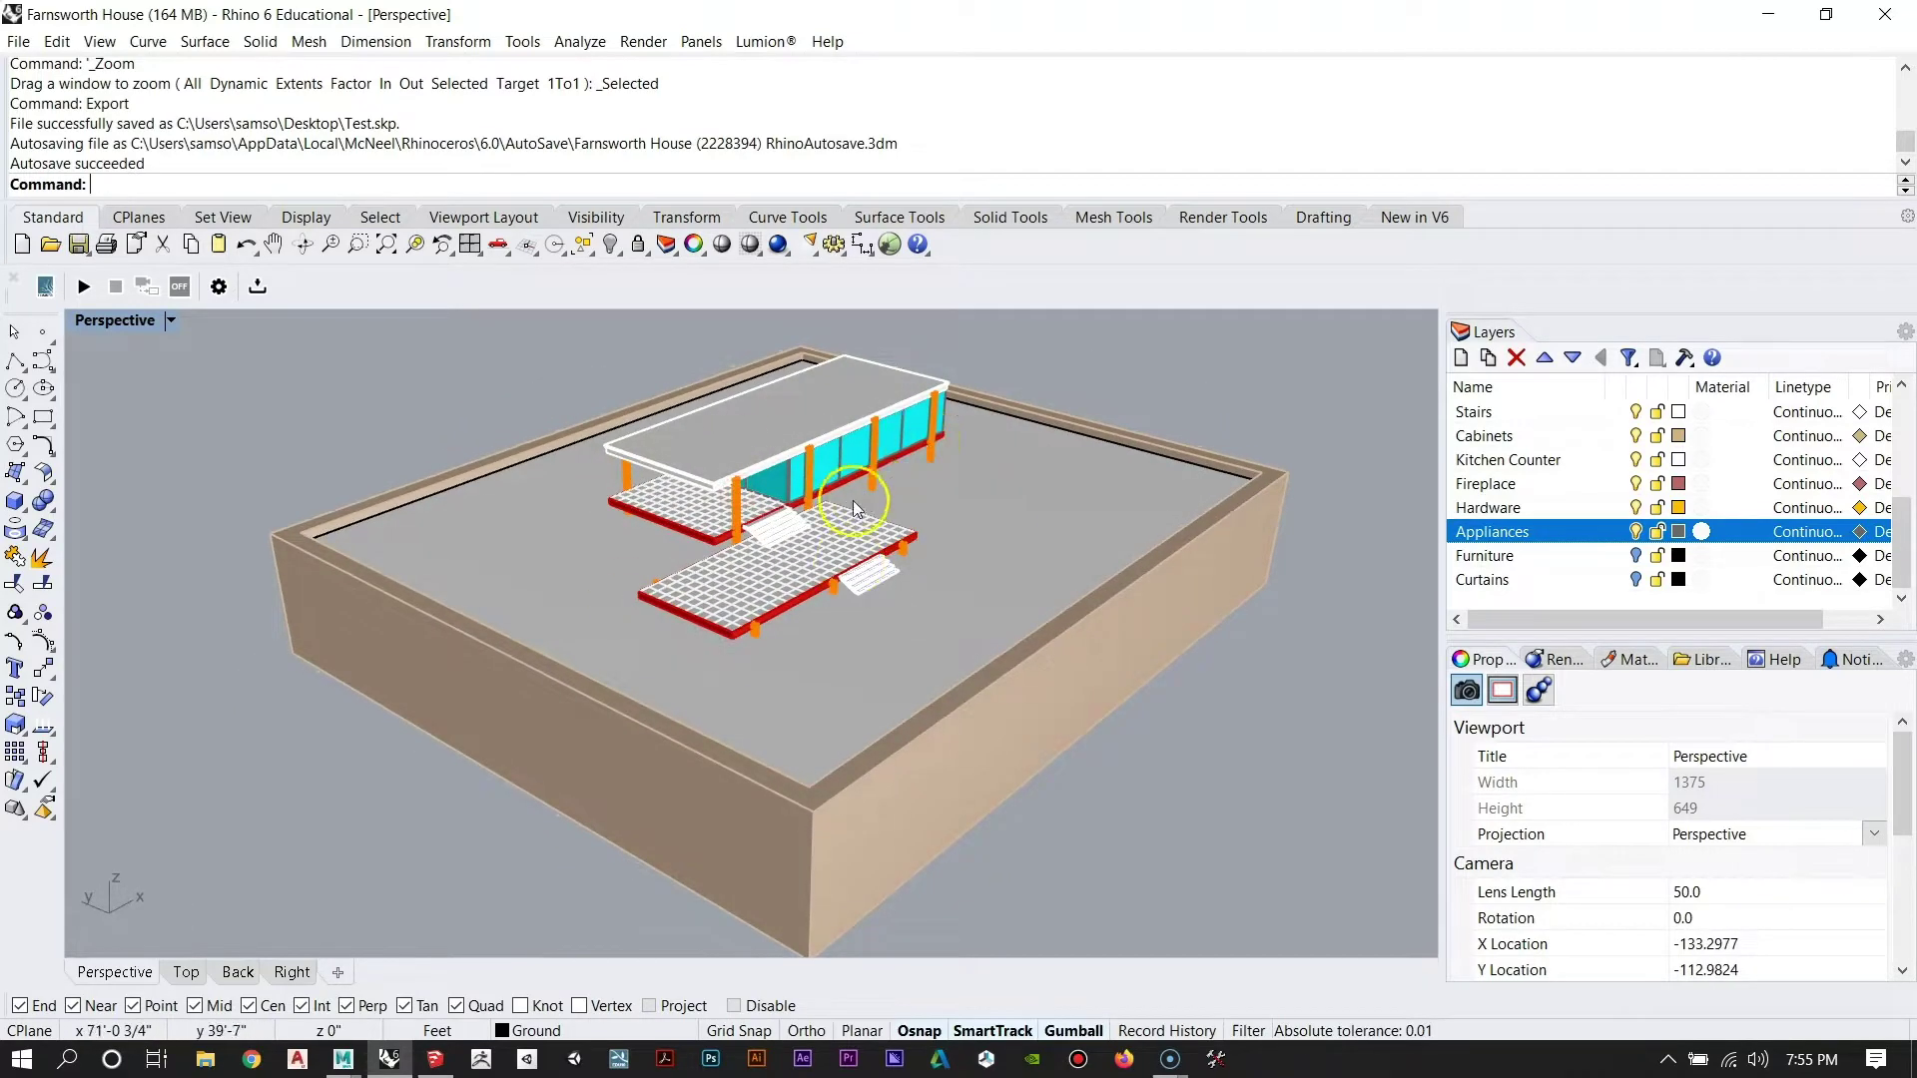
pyautogui.scroll(3, 853, 501)
pyautogui.scroll(5, 1538, 499)
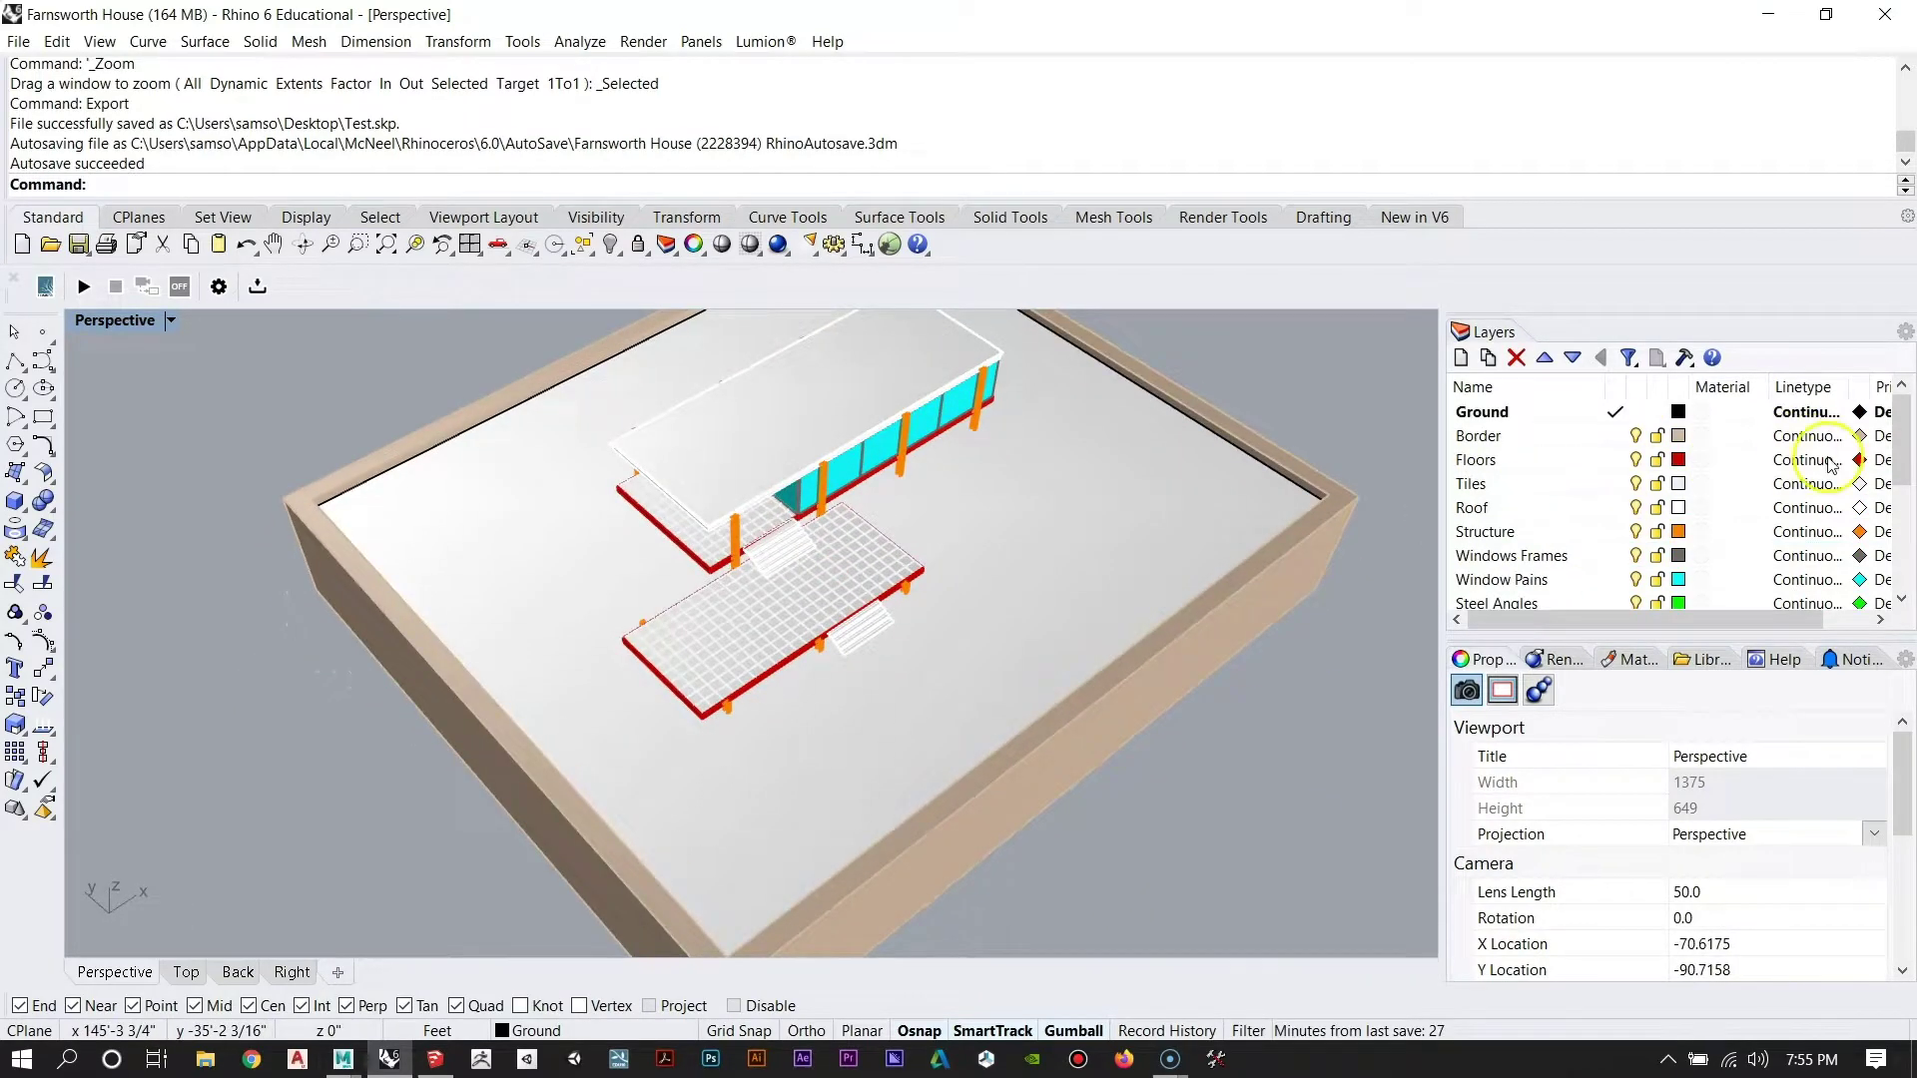
# Widen the layer list and highlight the Ground layer.
pyautogui.moveTo(1443, 432); pyautogui.dragTo(1416, 437)
pyautogui.moveTo(811, 651); pyautogui.dragTo(851, 606, button='right')
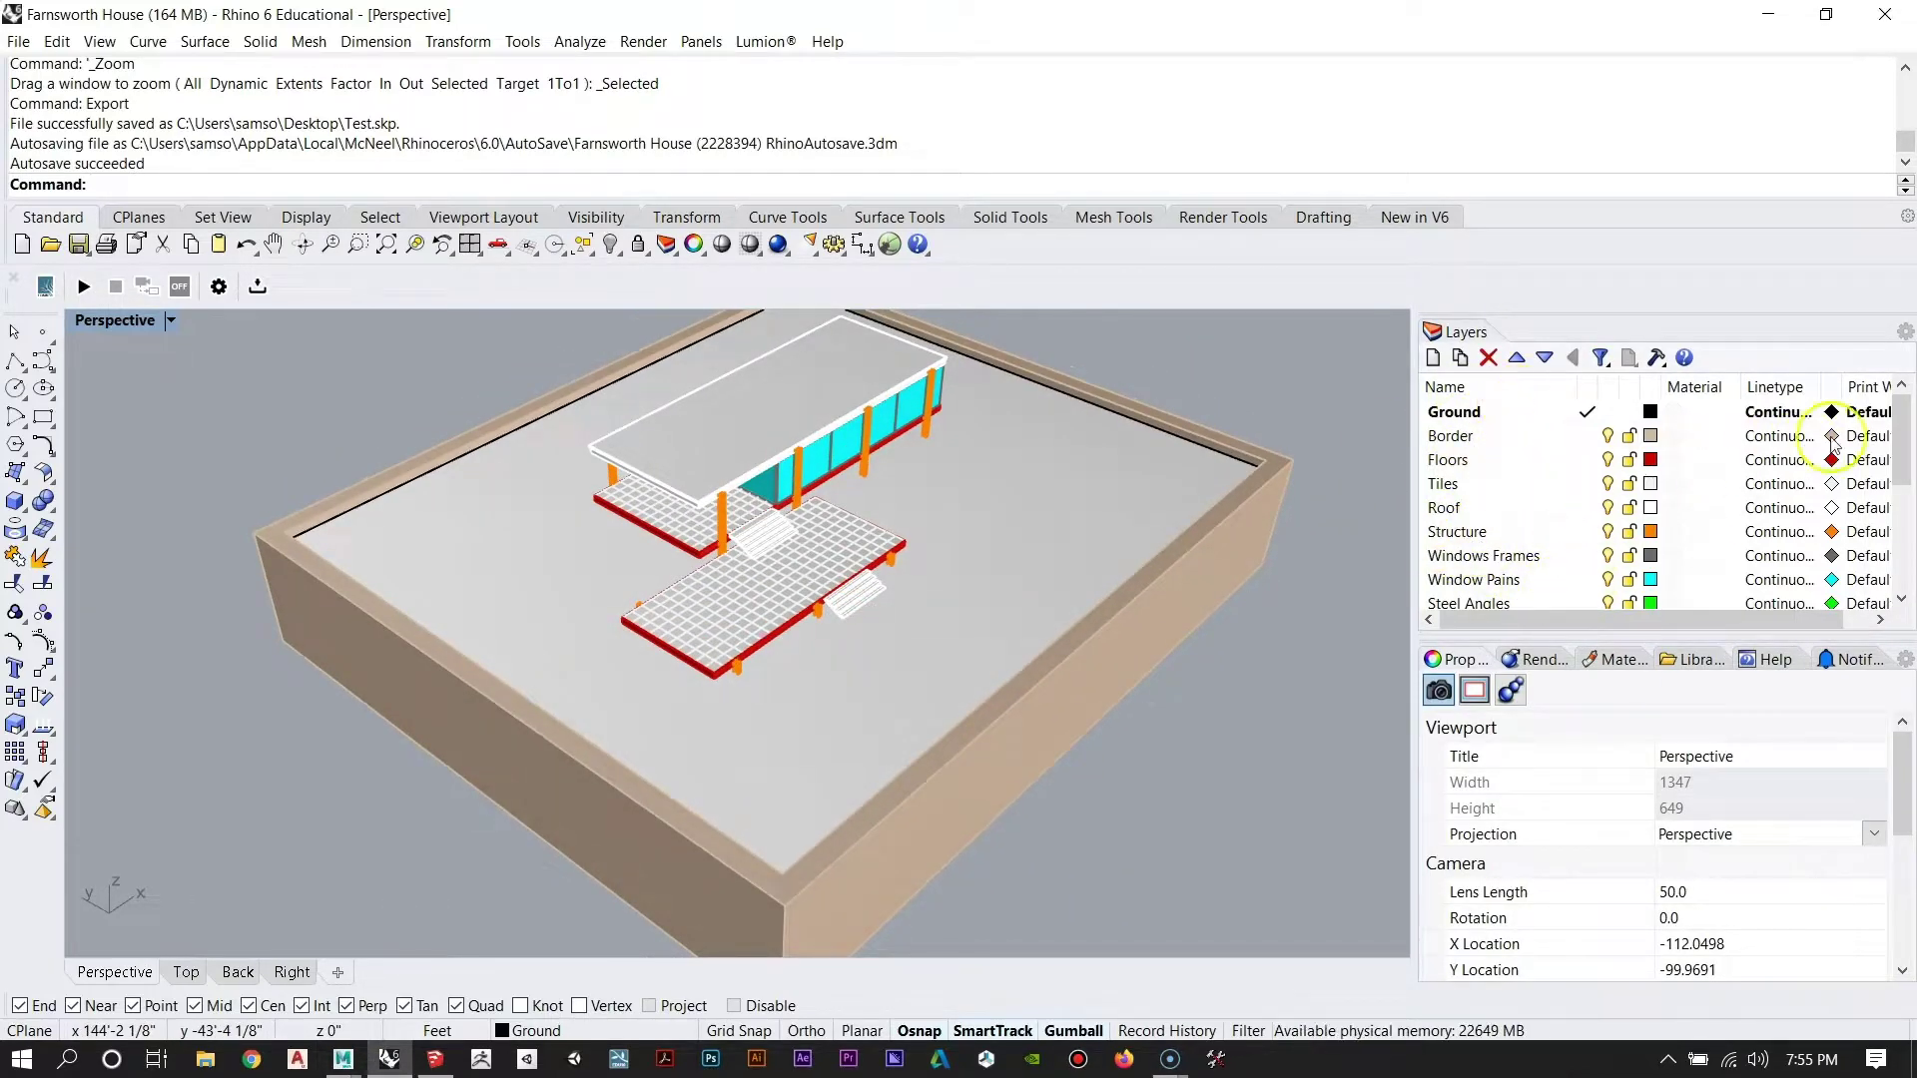
pyautogui.moveTo(1902, 417)
pyautogui.mouseDown()
pyautogui.moveTo(1905, 496)
pyautogui.moveTo(1913, 409)
pyautogui.mouseUp()
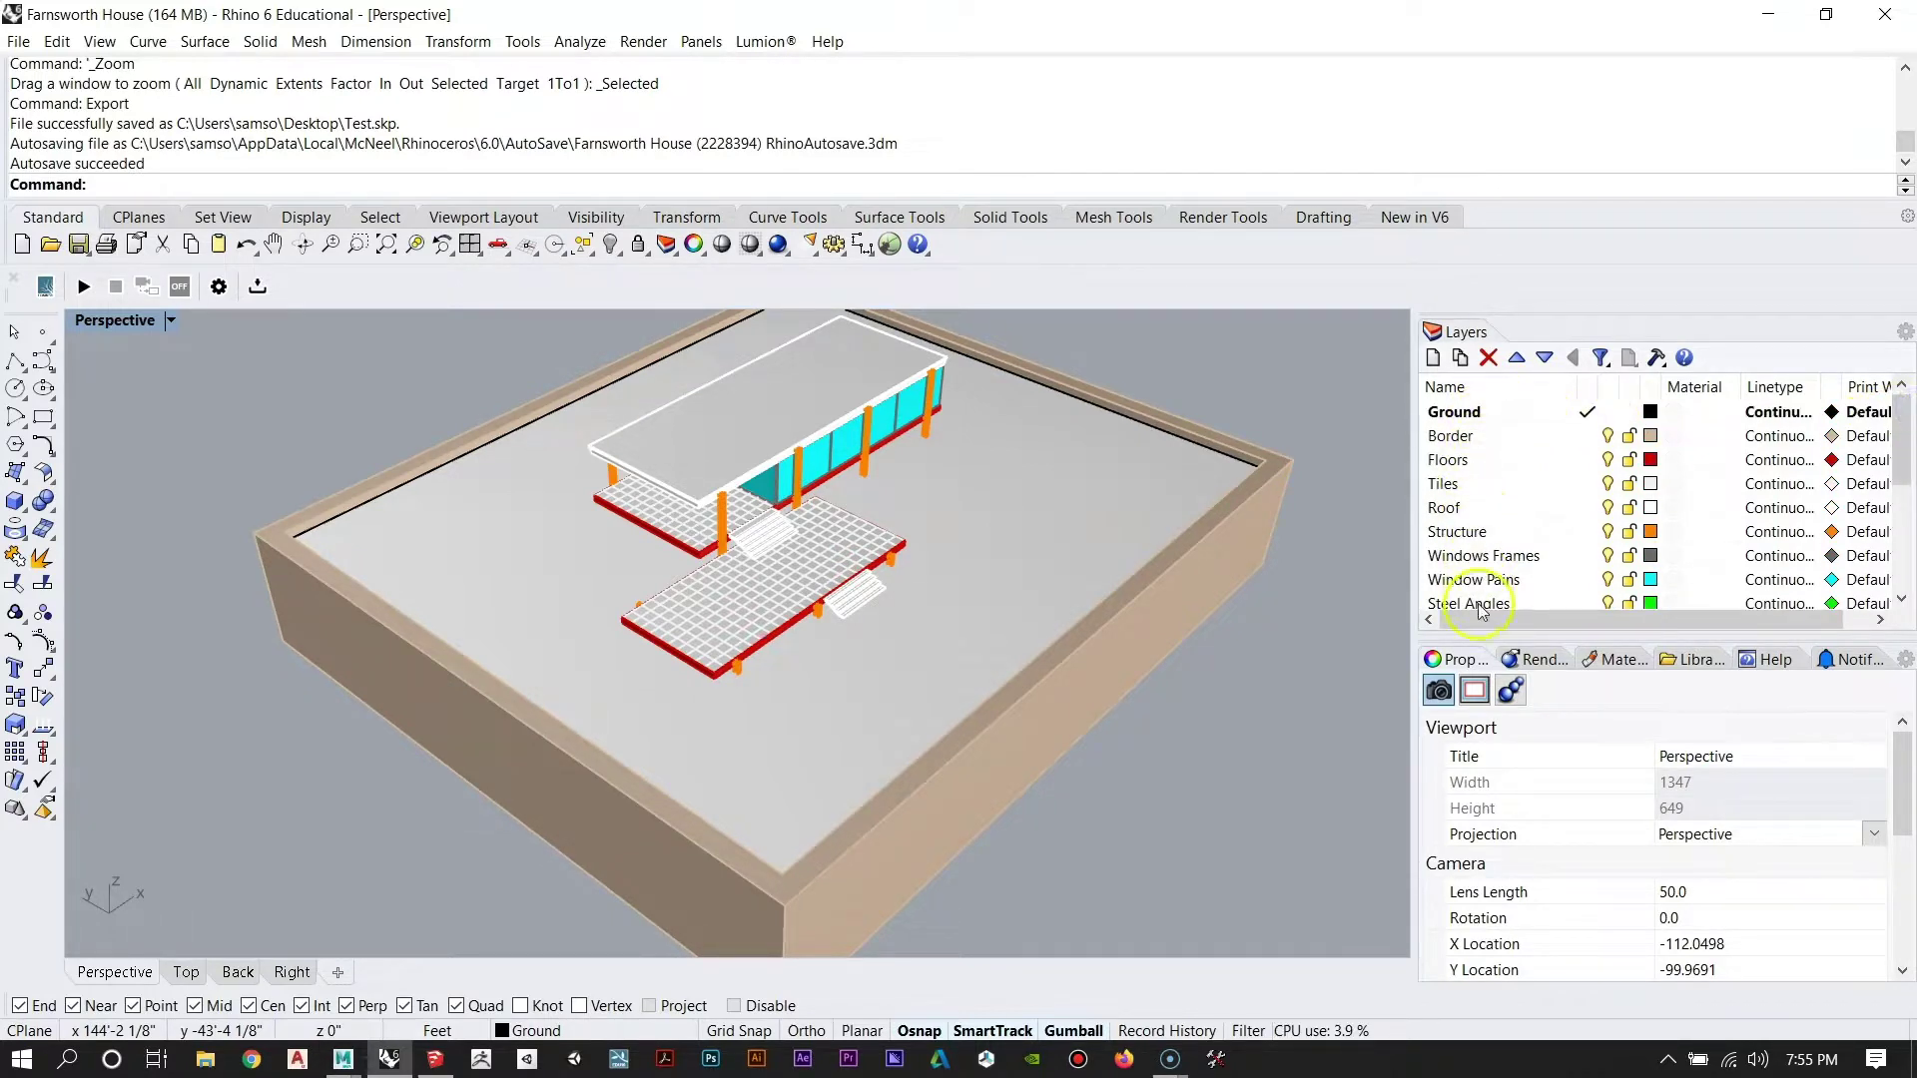
pyautogui.click(1479, 416)
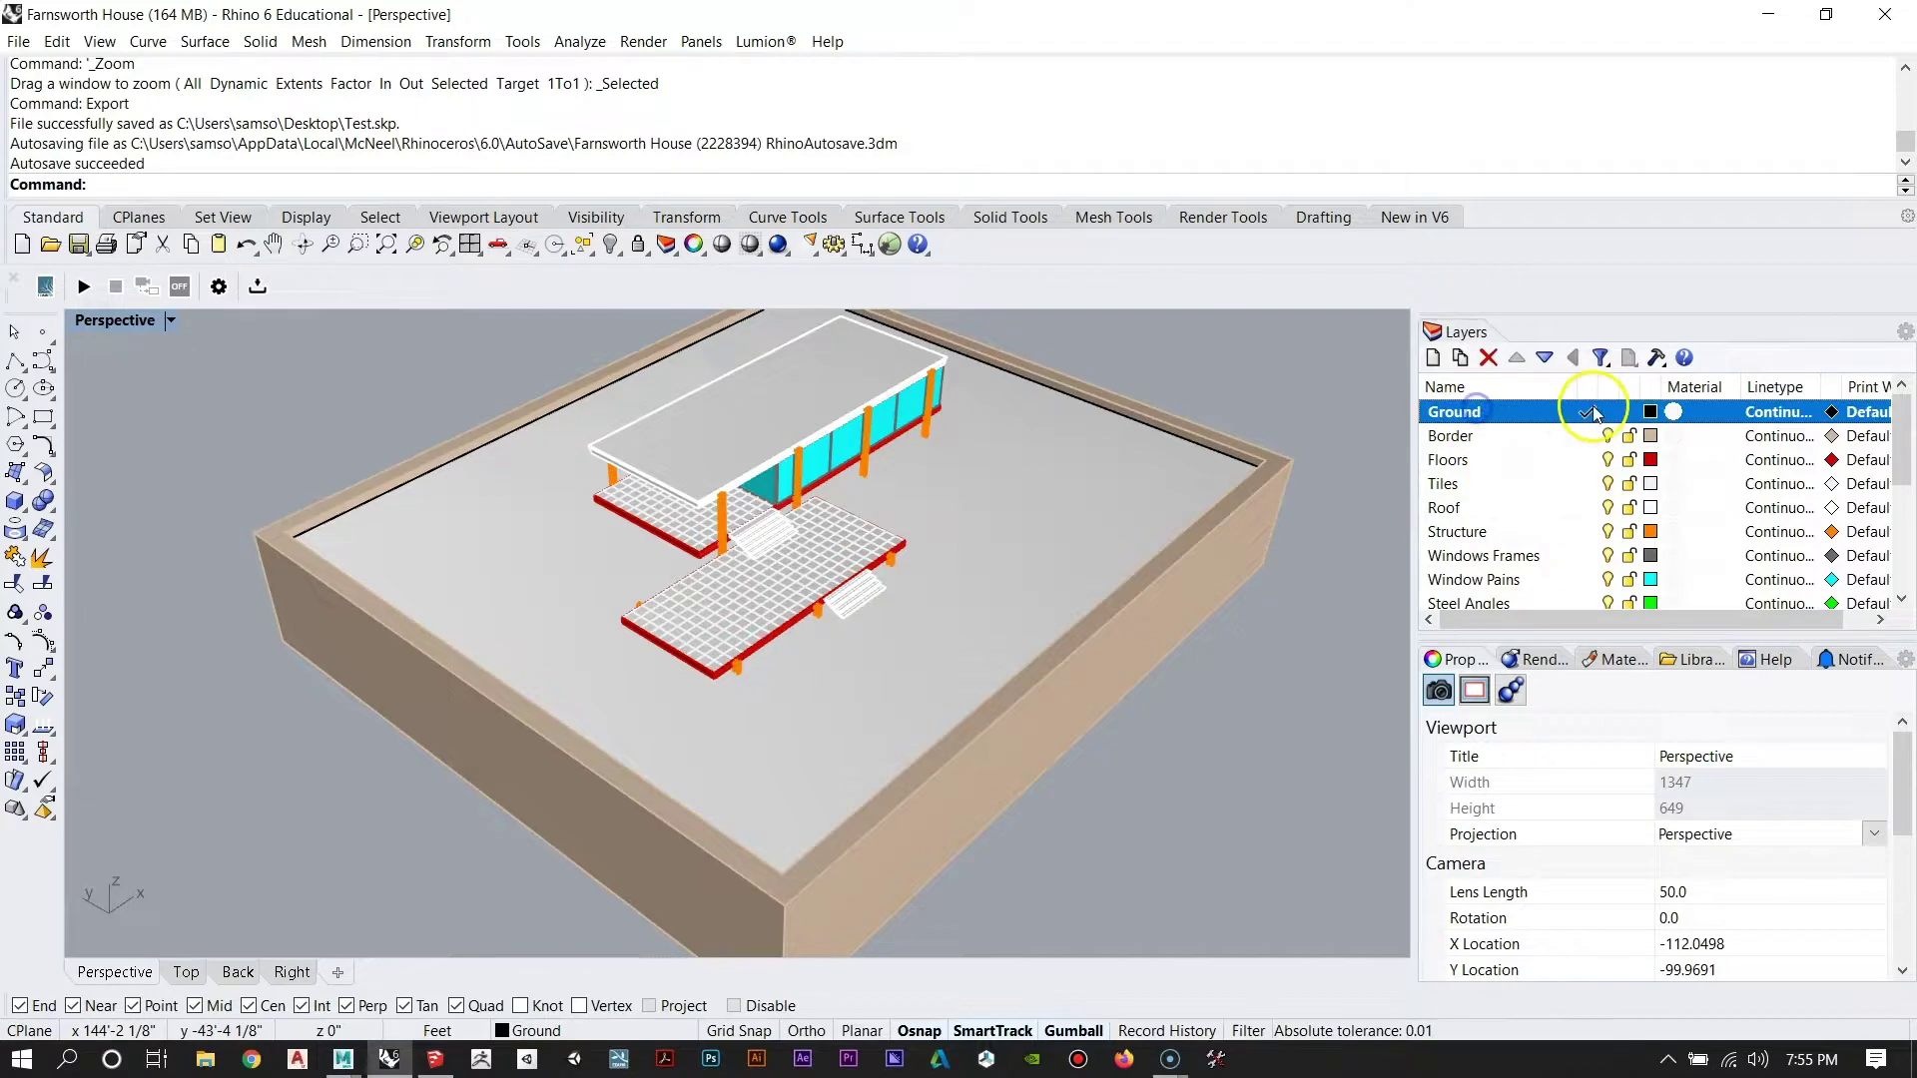
# Highlight the Border layer and inspect the solid border around the site from different sides, leaving it deselected.
pyautogui.click(1453, 435)
pyautogui.moveTo(924, 644); pyautogui.dragTo(522, 728, button='right')
pyautogui.click(988, 728)
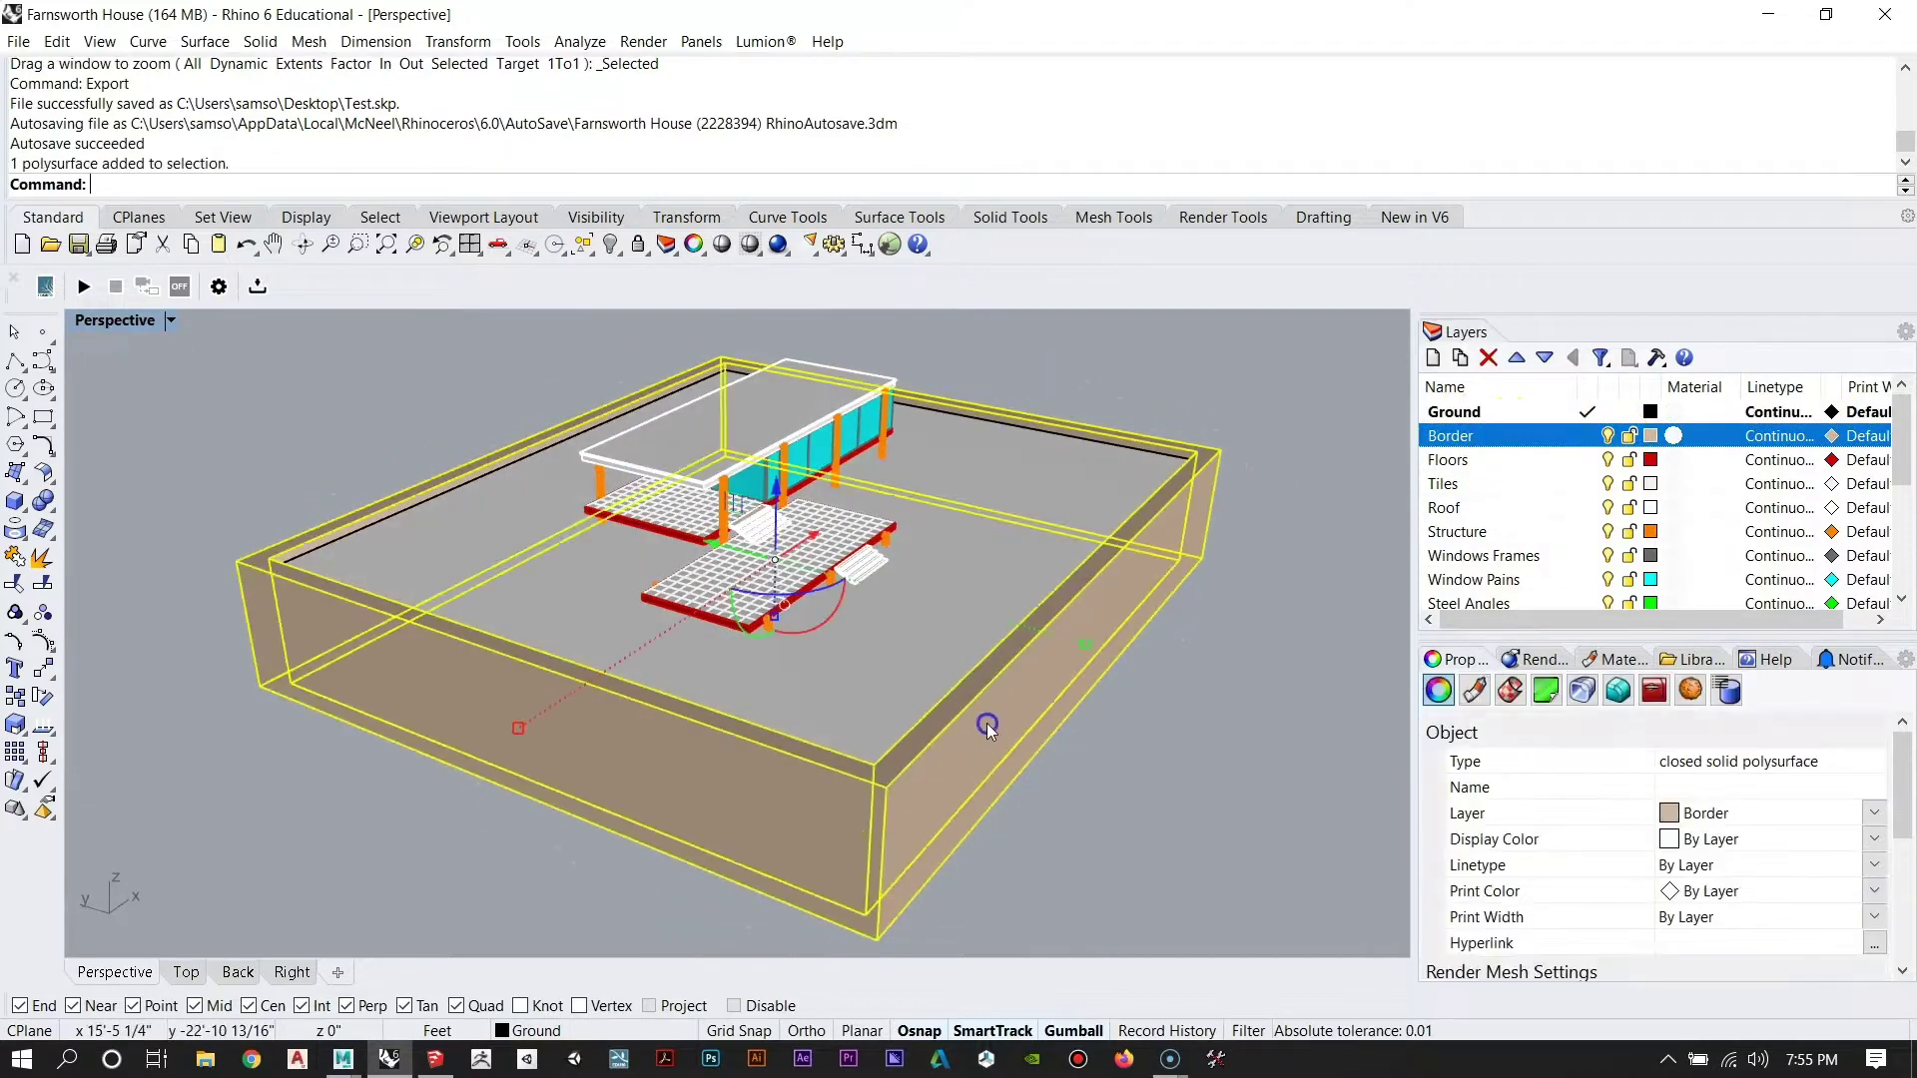
pyautogui.press('Escape')
pyautogui.moveTo(963, 548); pyautogui.dragTo(783, 720, button='right')
pyautogui.scroll(-2, 897, 636)
pyautogui.moveTo(897, 636); pyautogui.dragTo(985, 518, button='right')
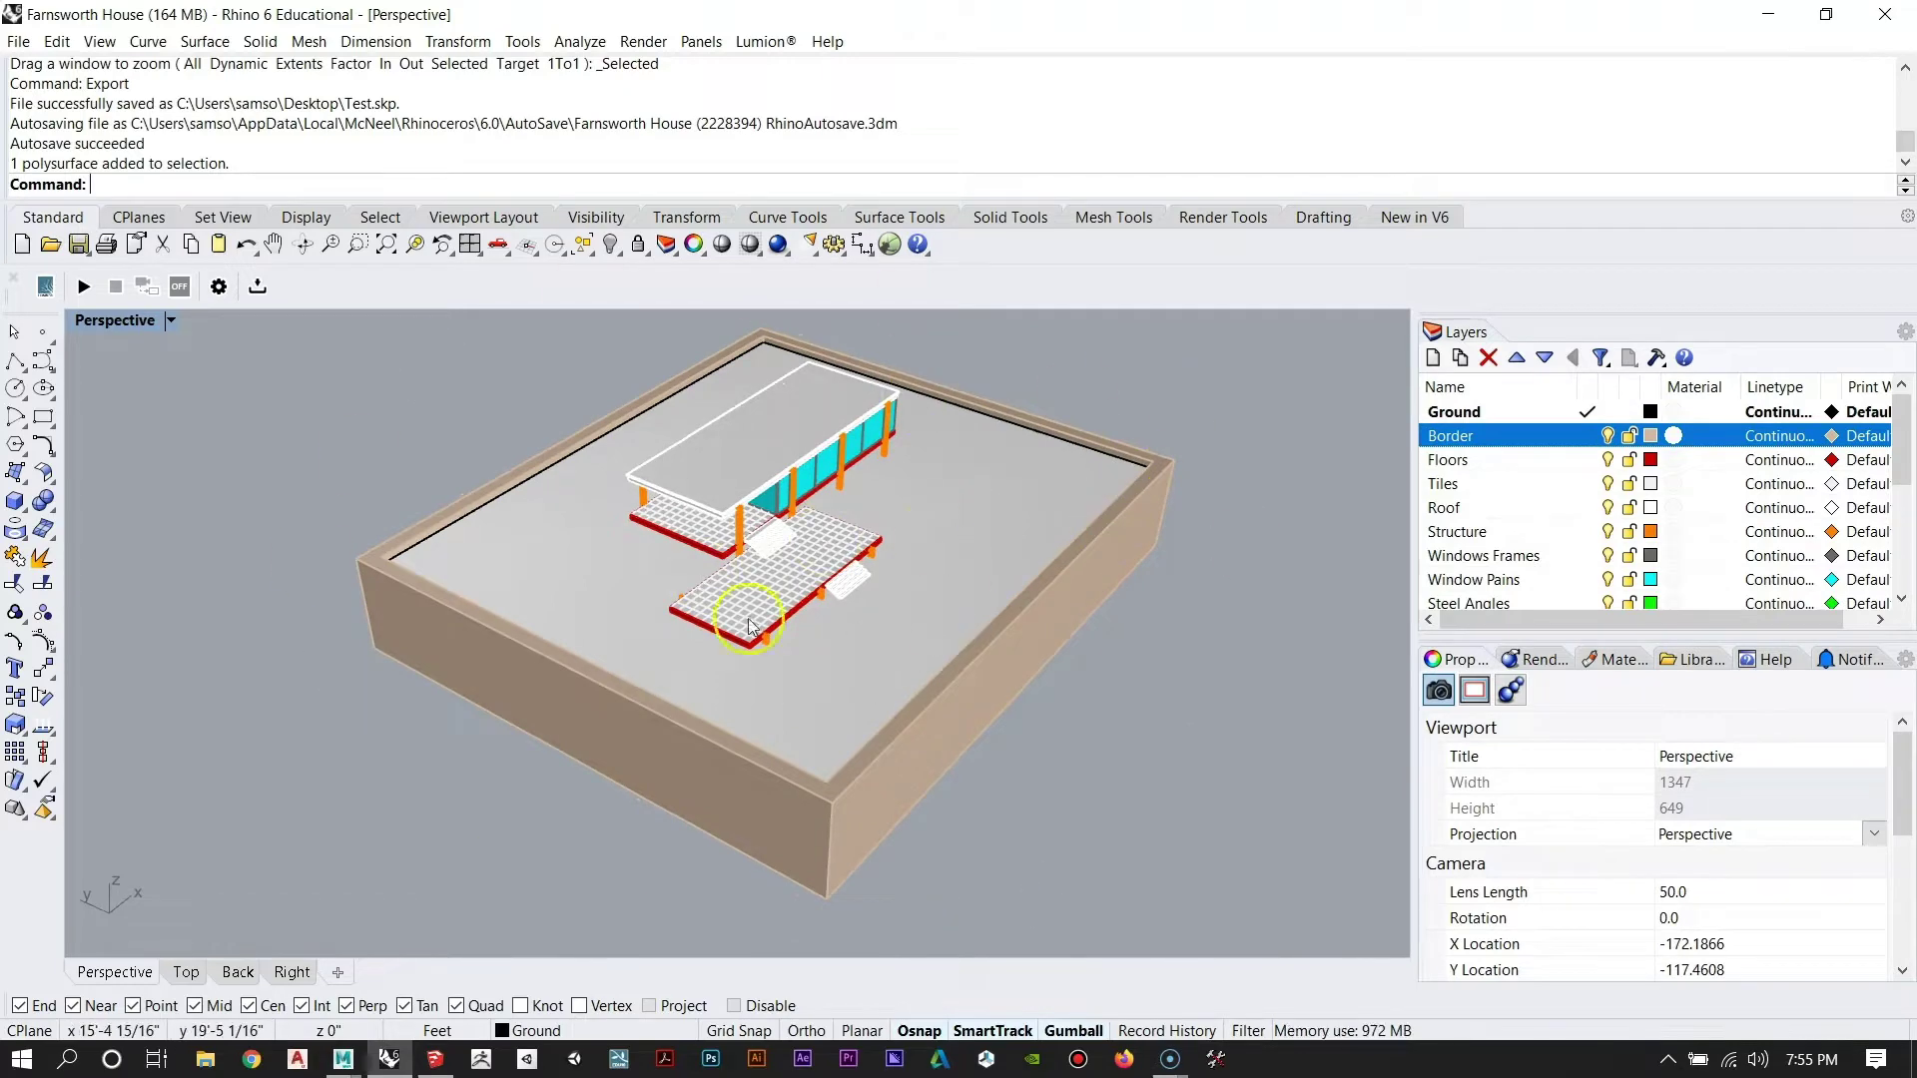
pyautogui.moveTo(753, 624); pyautogui.dragTo(651, 590, button='right')
pyautogui.click(624, 736)
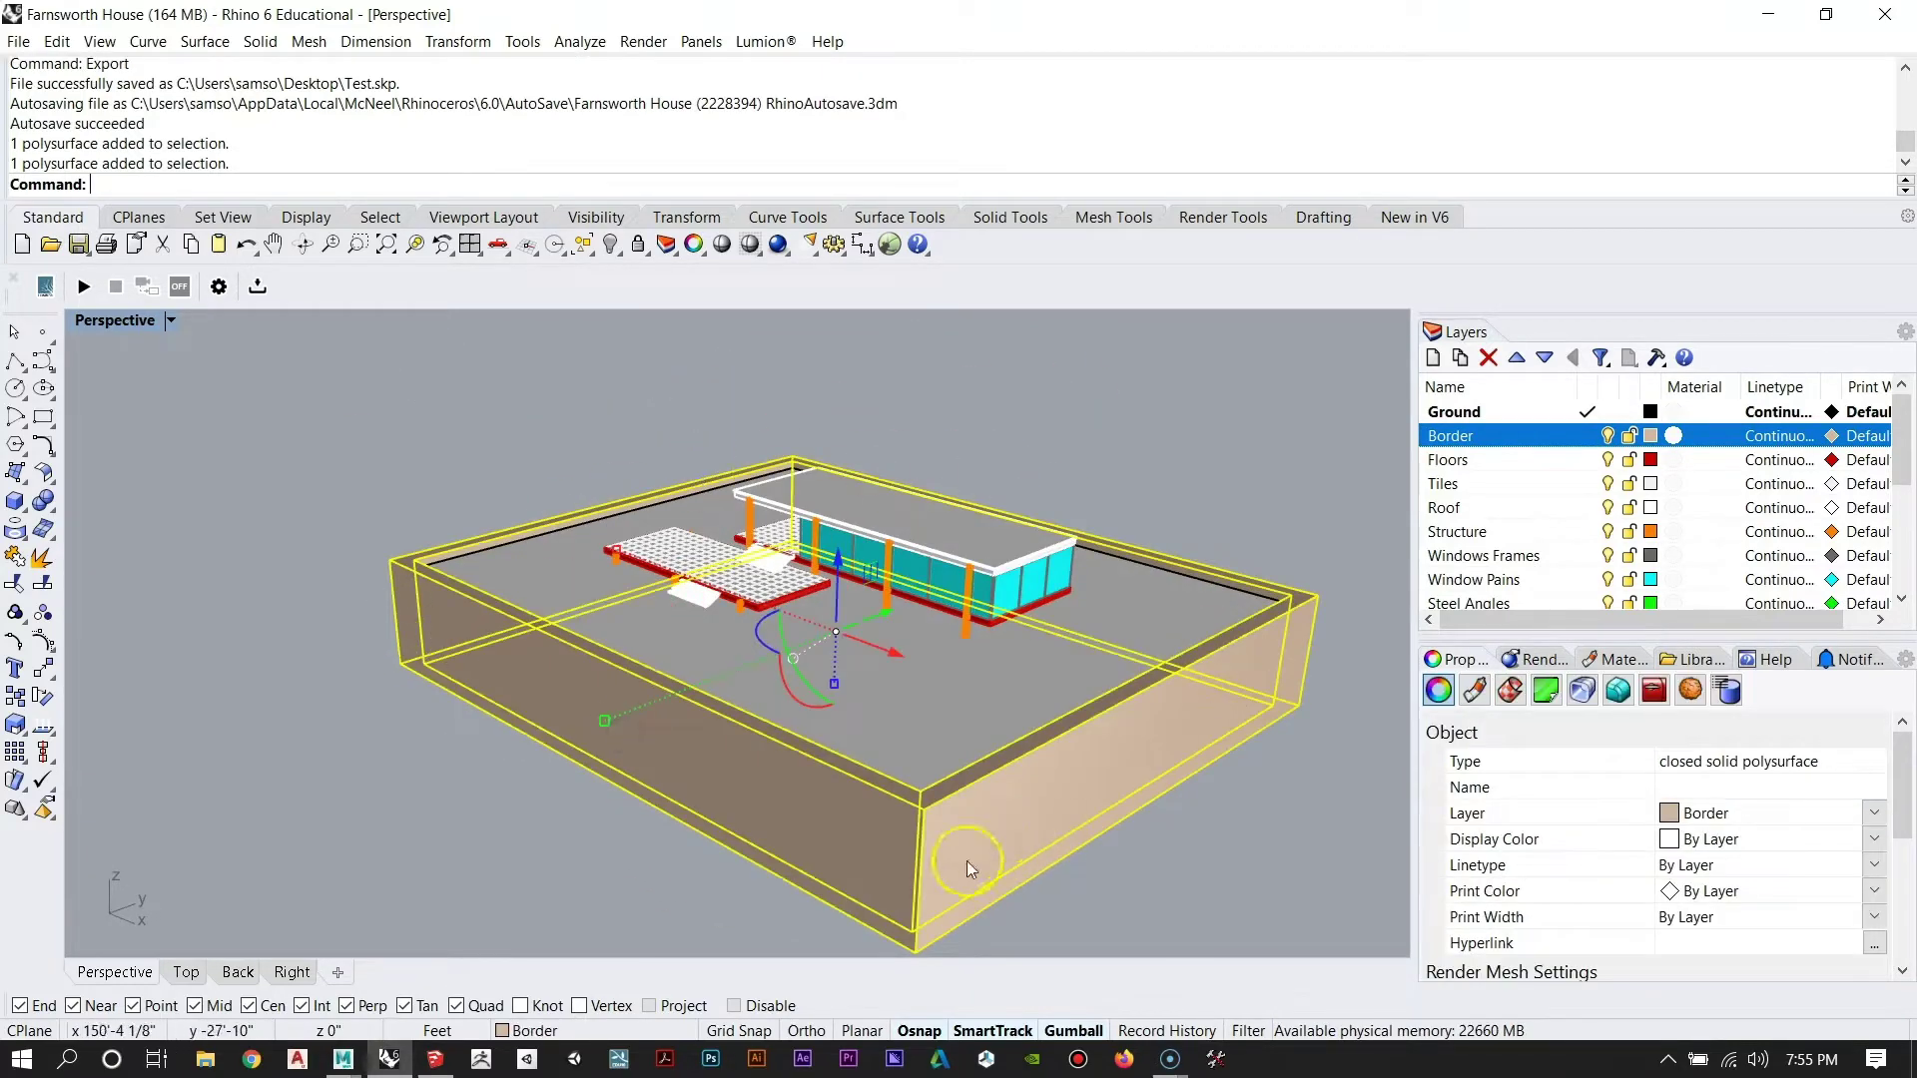
pyautogui.moveTo(969, 869); pyautogui.dragTo(1056, 765, button='right')
pyautogui.moveTo(1004, 539); pyautogui.dragTo(775, 656, button='right')
pyautogui.press('Escape')
pyautogui.scroll(-5, 695, 619)
pyautogui.scroll(4, 800, 625)
pyautogui.scroll(2, 755, 633)
# Hide and reshow the Floors layer to identify its geometry, and inspect the terrace slabs up close.
pyautogui.click(1500, 463)
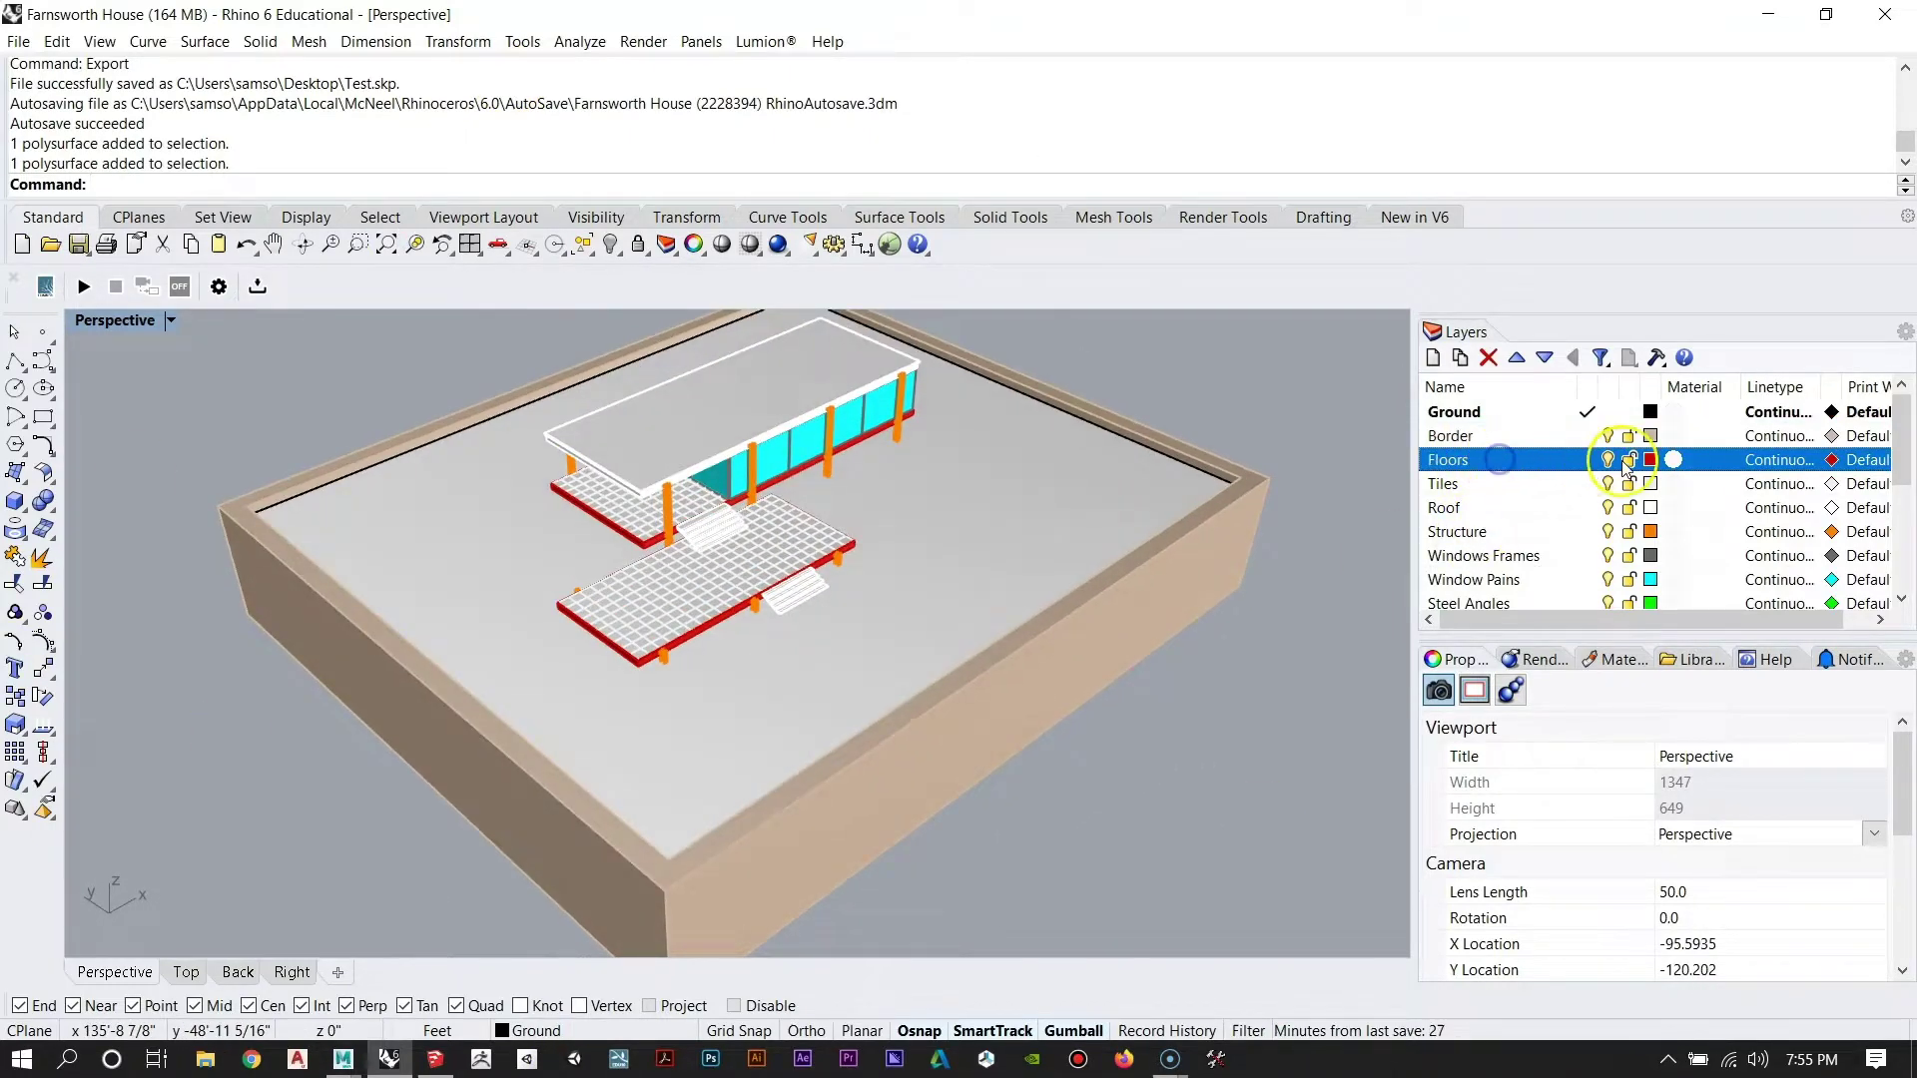
pyautogui.click(1608, 461)
pyautogui.click(1608, 460)
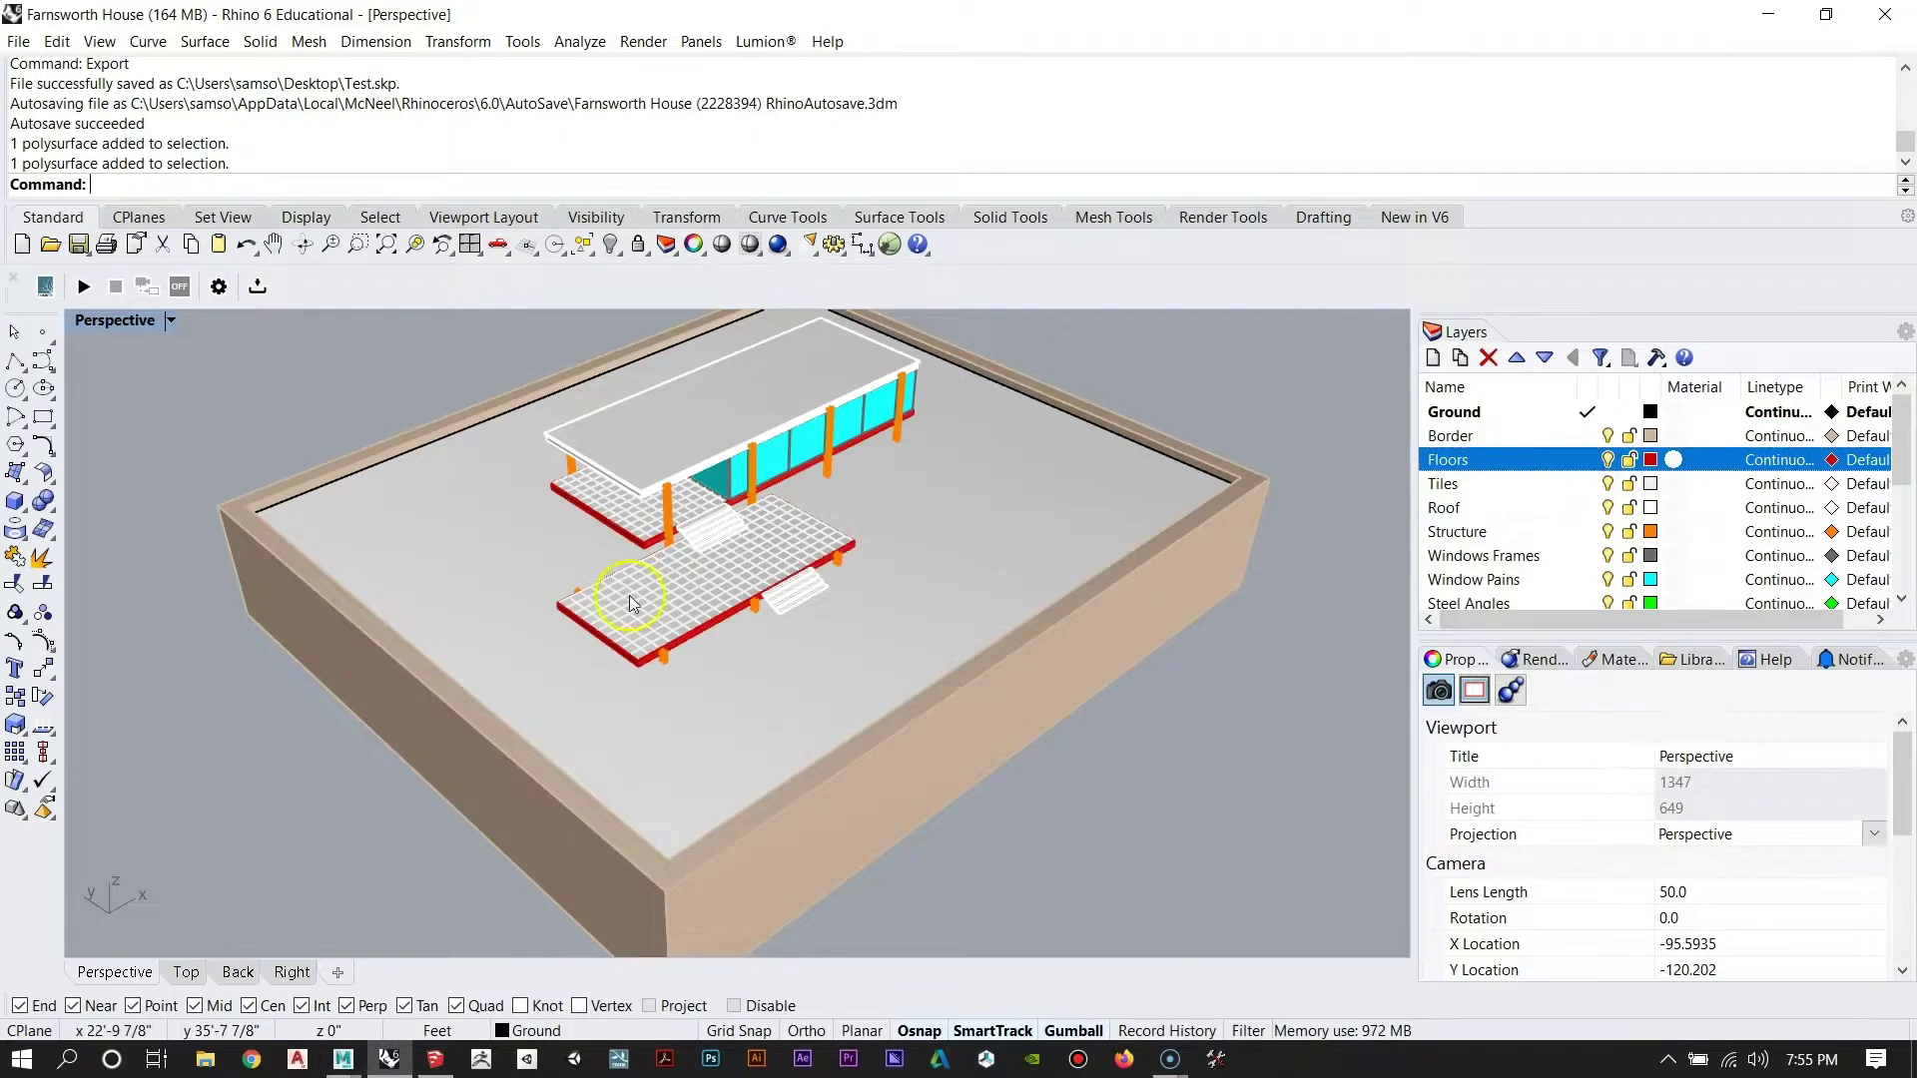
pyautogui.moveTo(633, 603); pyautogui.dragTo(655, 650, button='right')
pyautogui.scroll(10, 655, 650)
pyautogui.moveTo(775, 633); pyautogui.dragTo(765, 621, button='right')
pyautogui.scroll(-5, 740, 669)
pyautogui.scroll(-5, 737, 669)
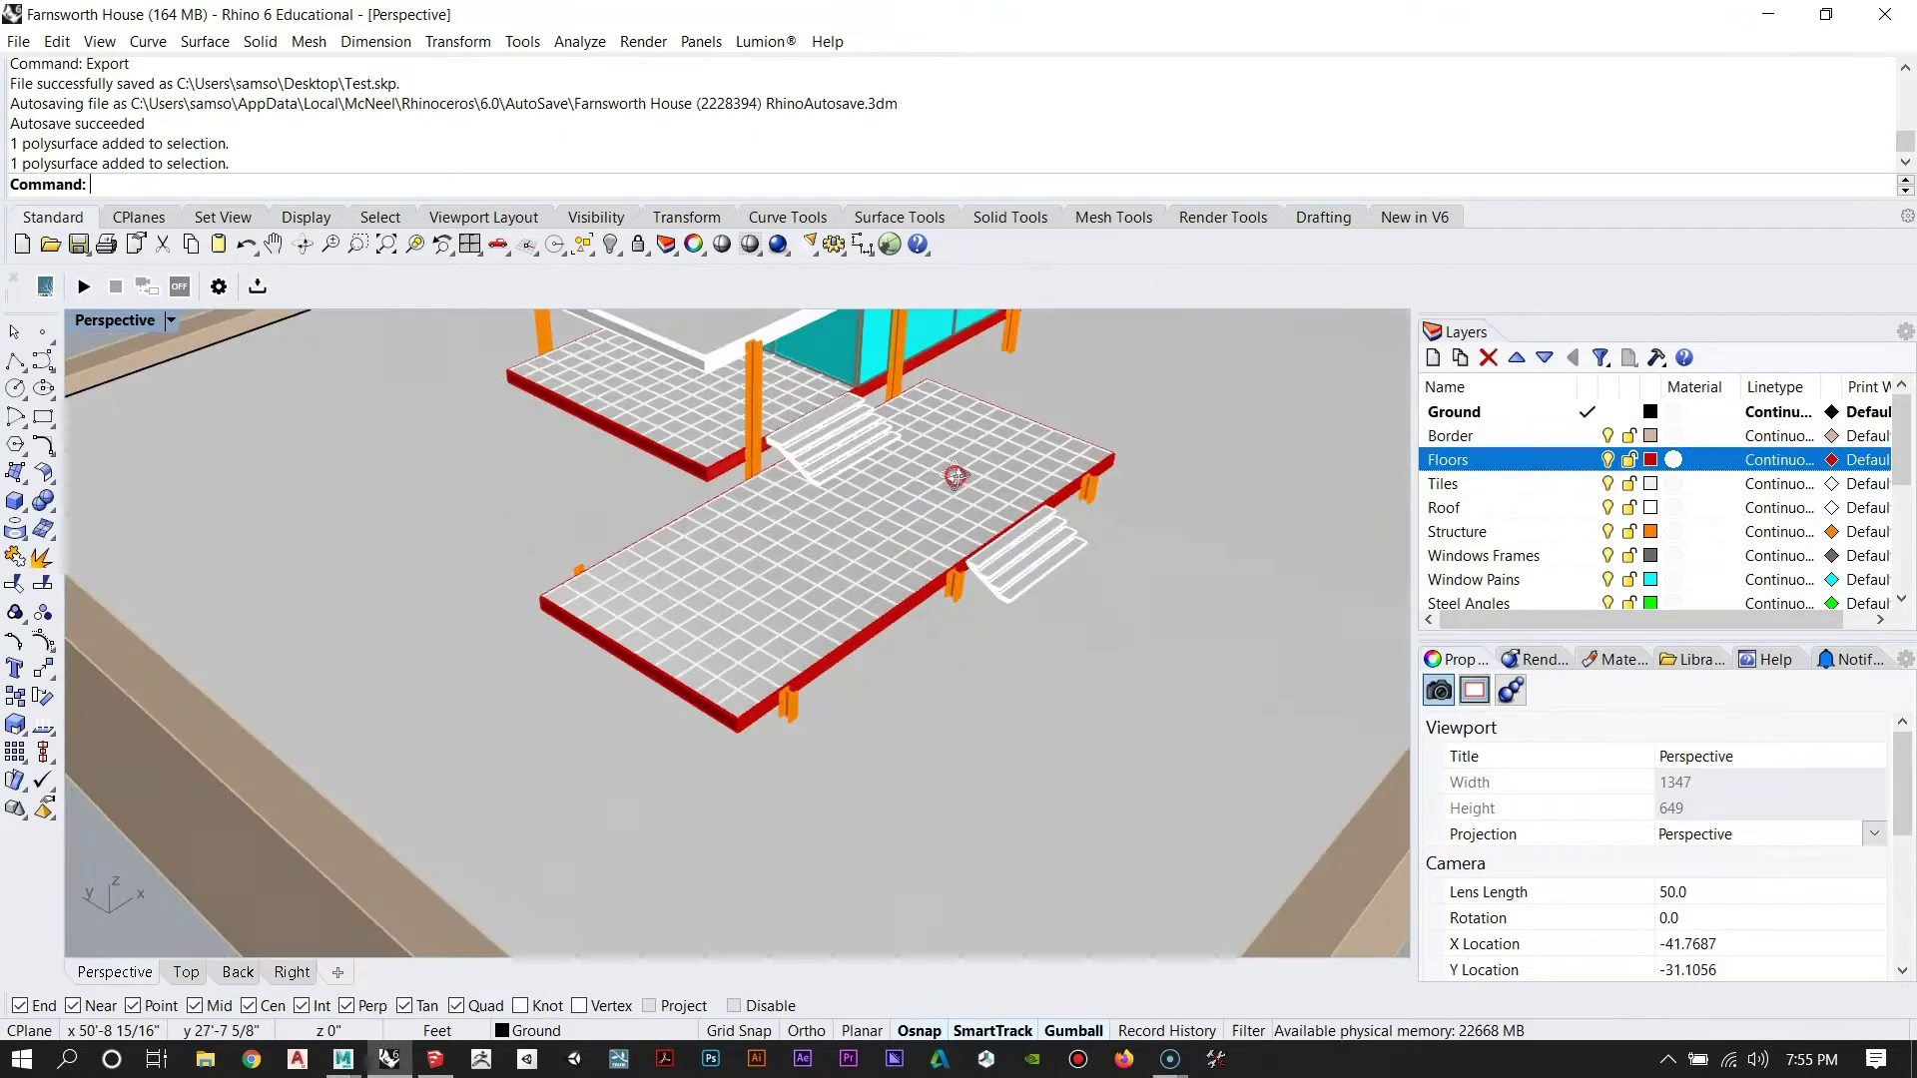
# Hide and reshow the Tiles and Roof layers to identify their geometry.
pyautogui.click(1608, 483)
pyautogui.click(1608, 483)
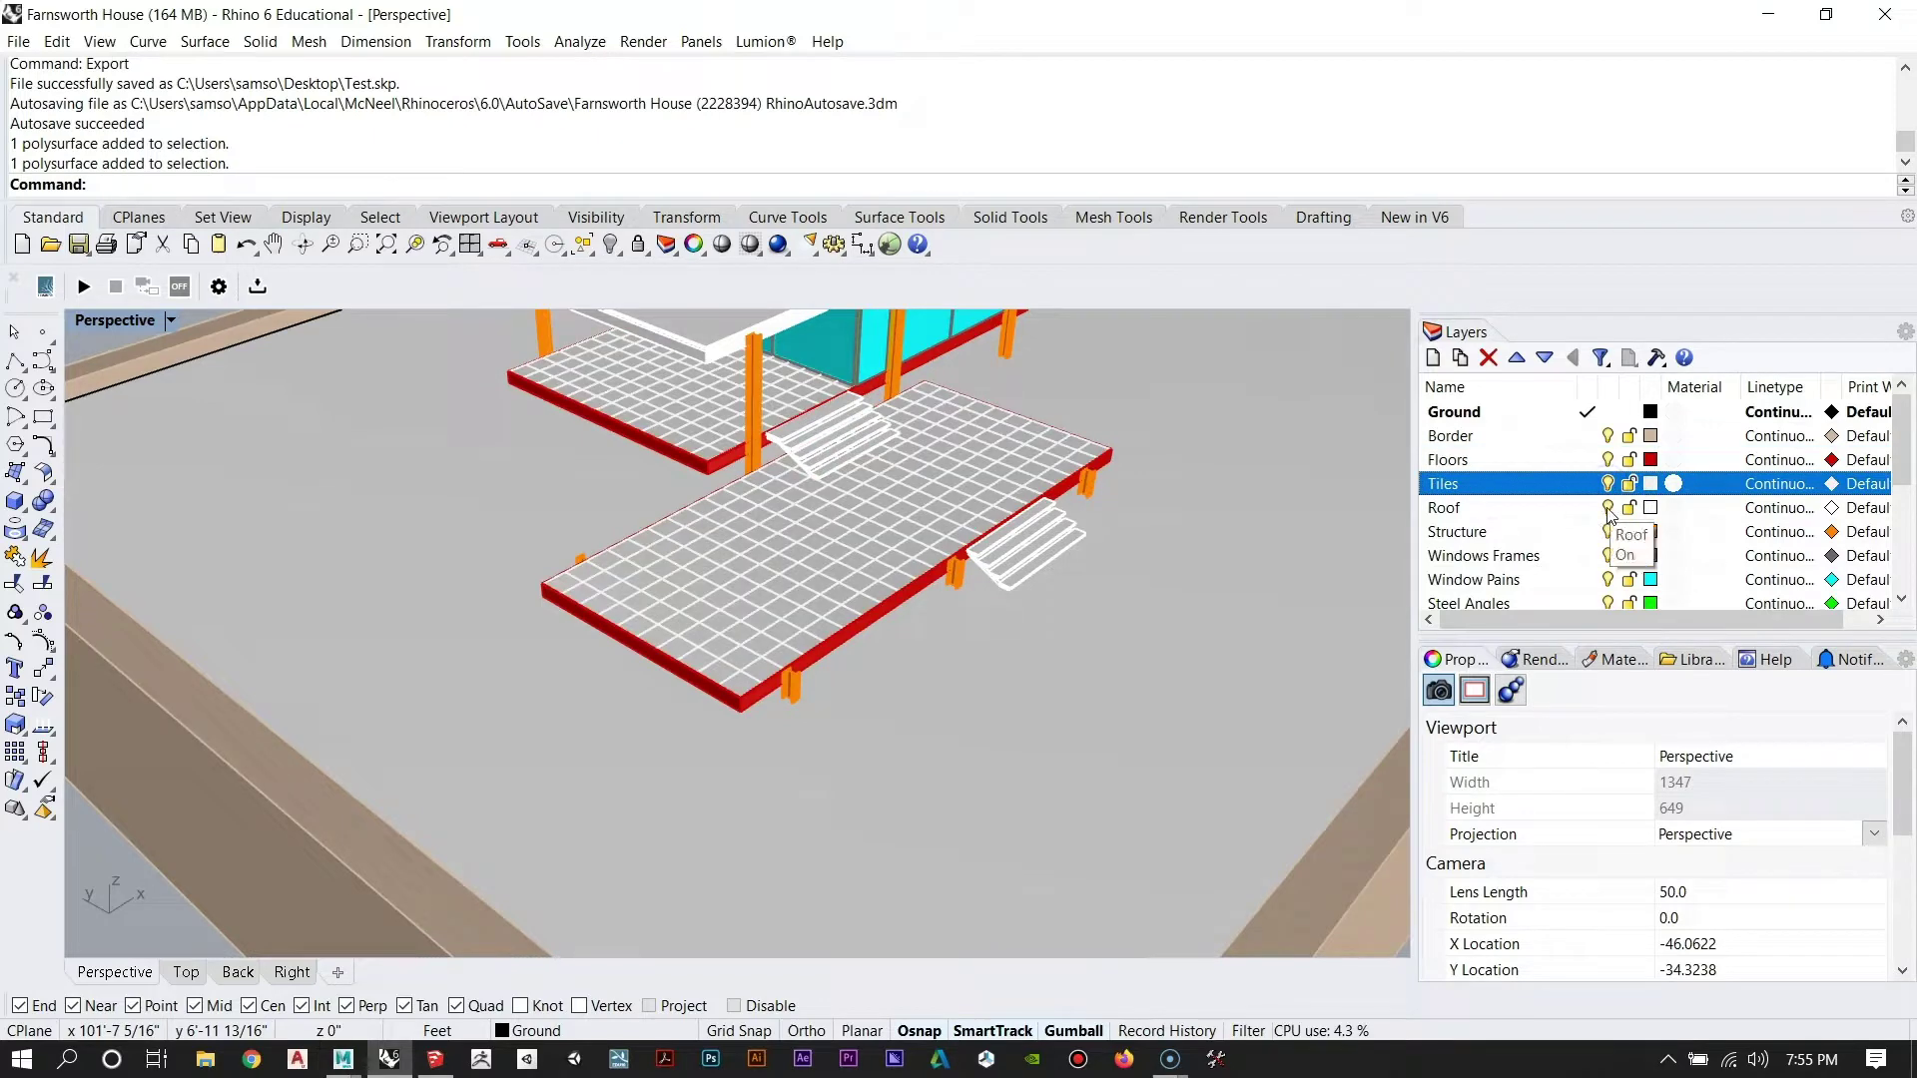
pyautogui.click(1608, 508)
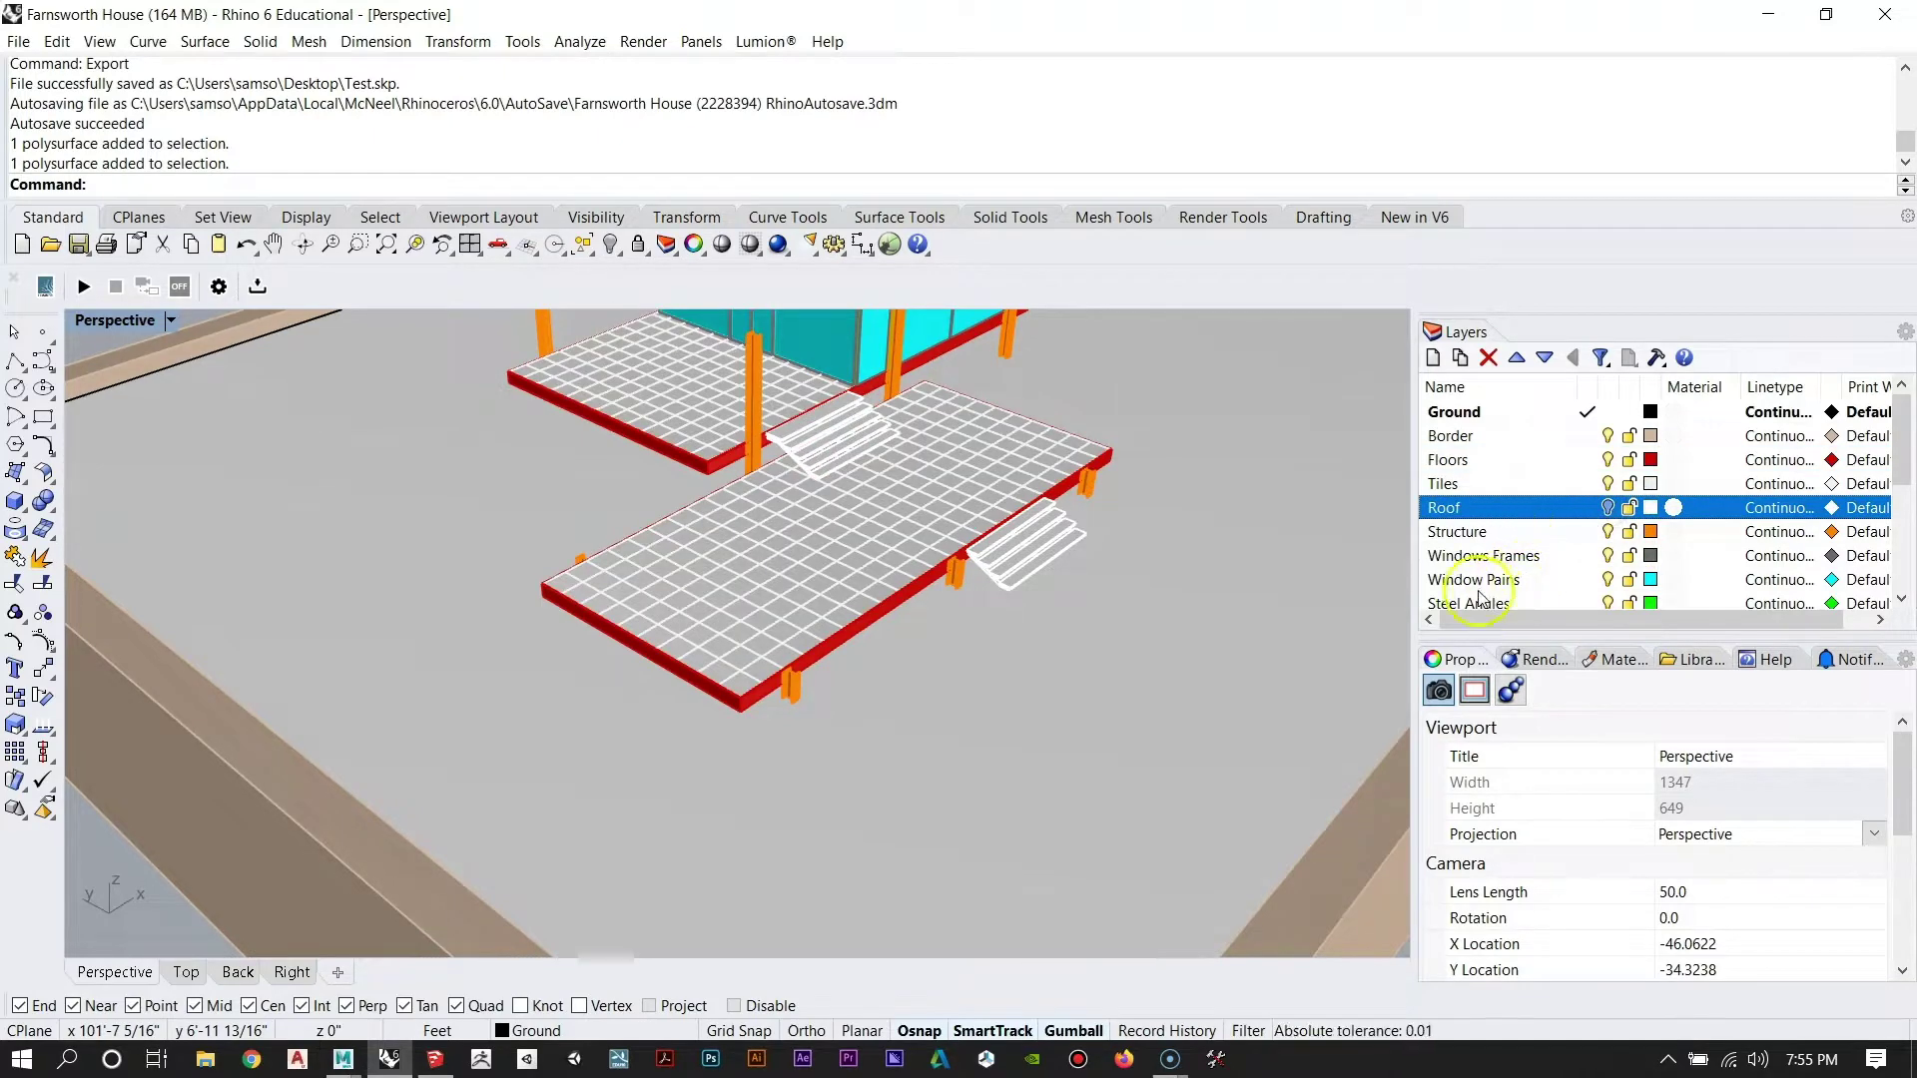
pyautogui.click(1608, 508)
# Review the remaining layers in the list and examine the whole house and site from different angles.
pyautogui.scroll(-3, 1527, 510)
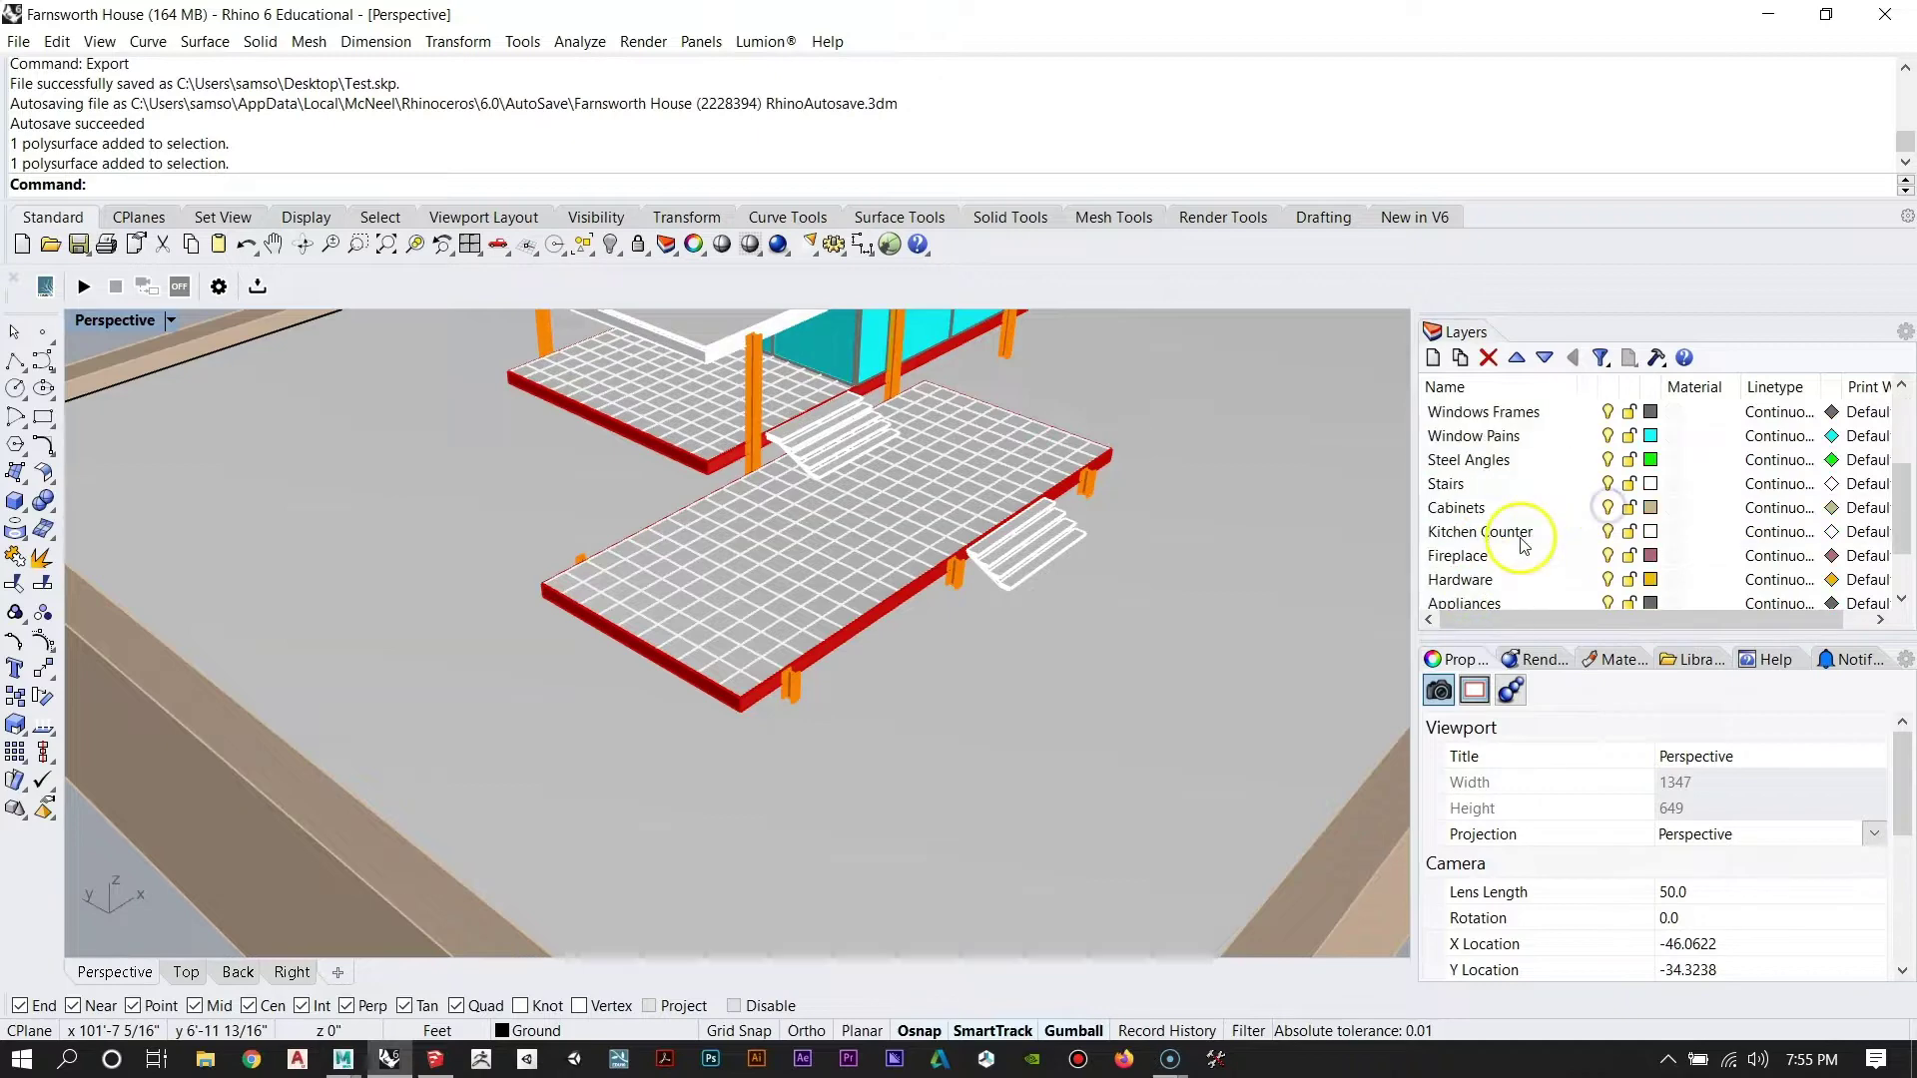
pyautogui.moveTo(899, 596); pyautogui.dragTo(699, 654, button='right')
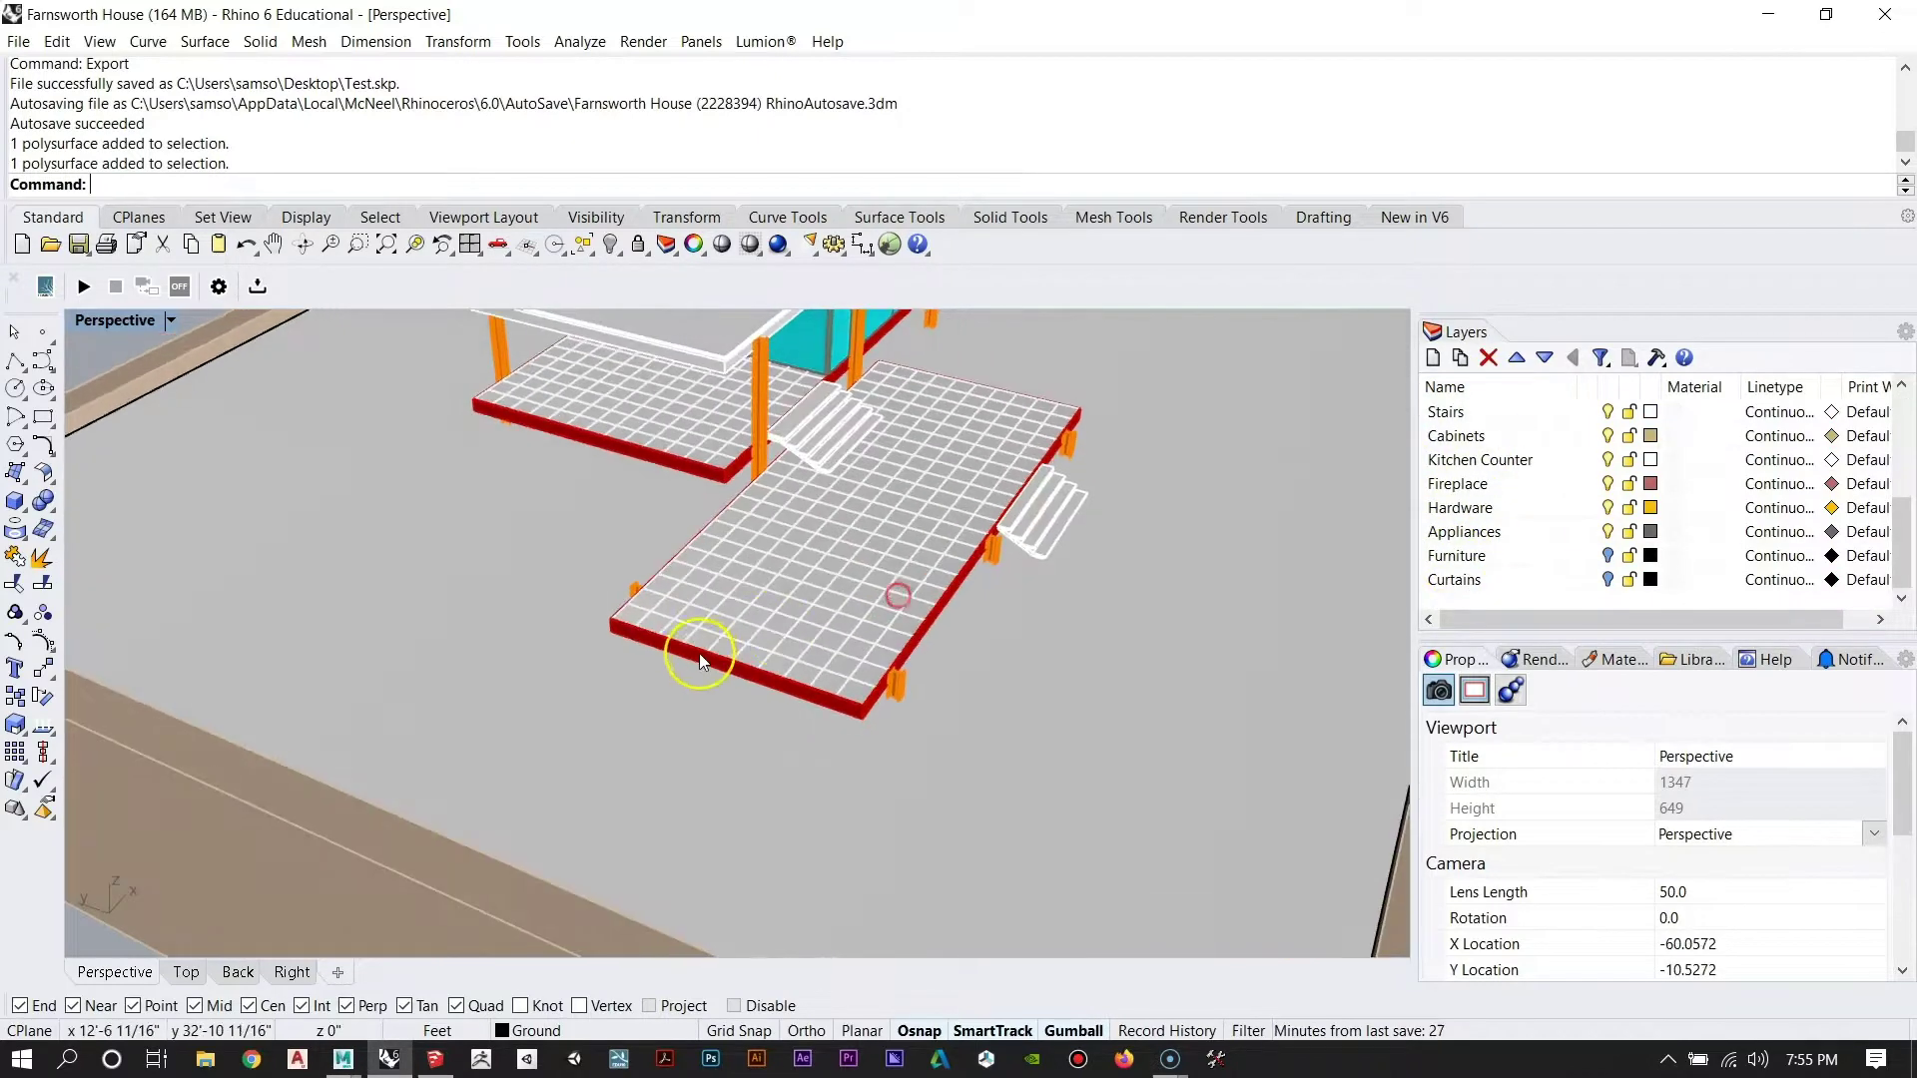
pyautogui.scroll(-10, 699, 653)
pyautogui.scroll(3, 1583, 534)
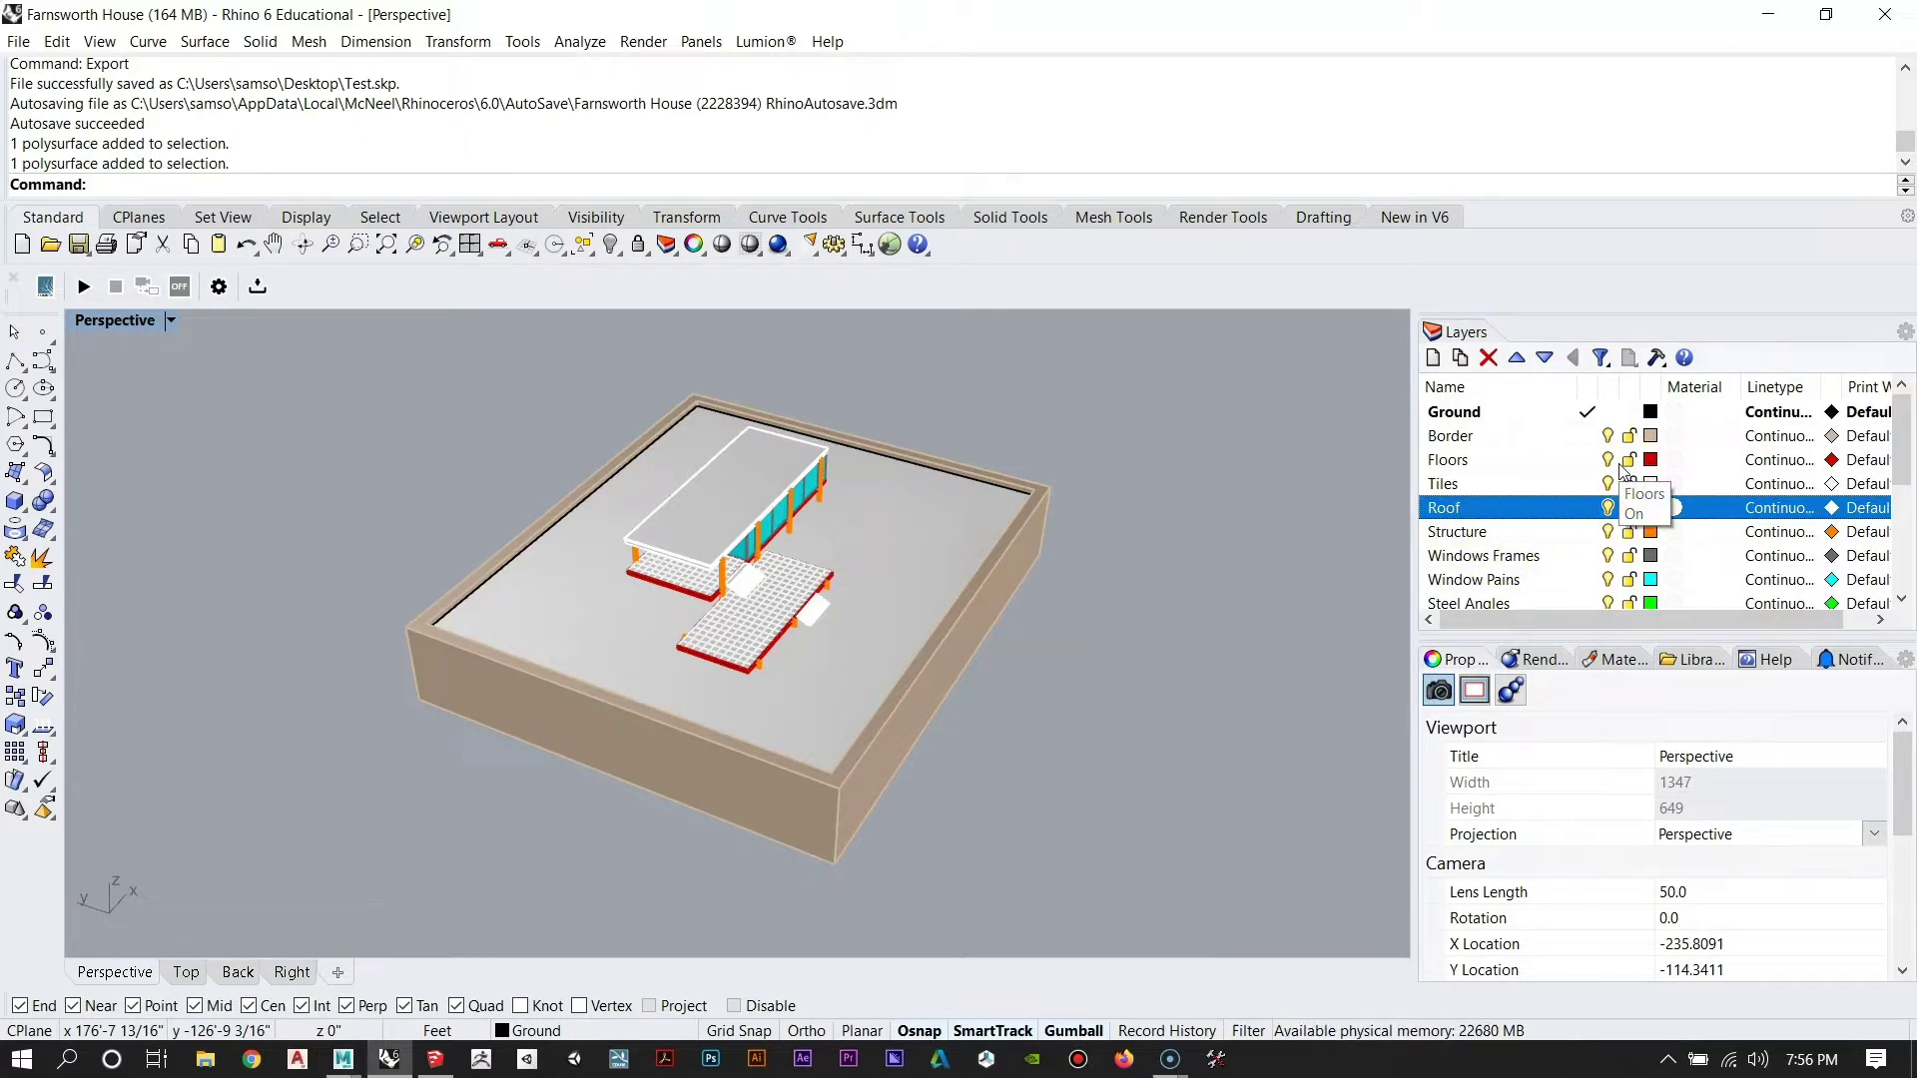
pyautogui.moveTo(946, 625); pyautogui.dragTo(706, 676, button='right')
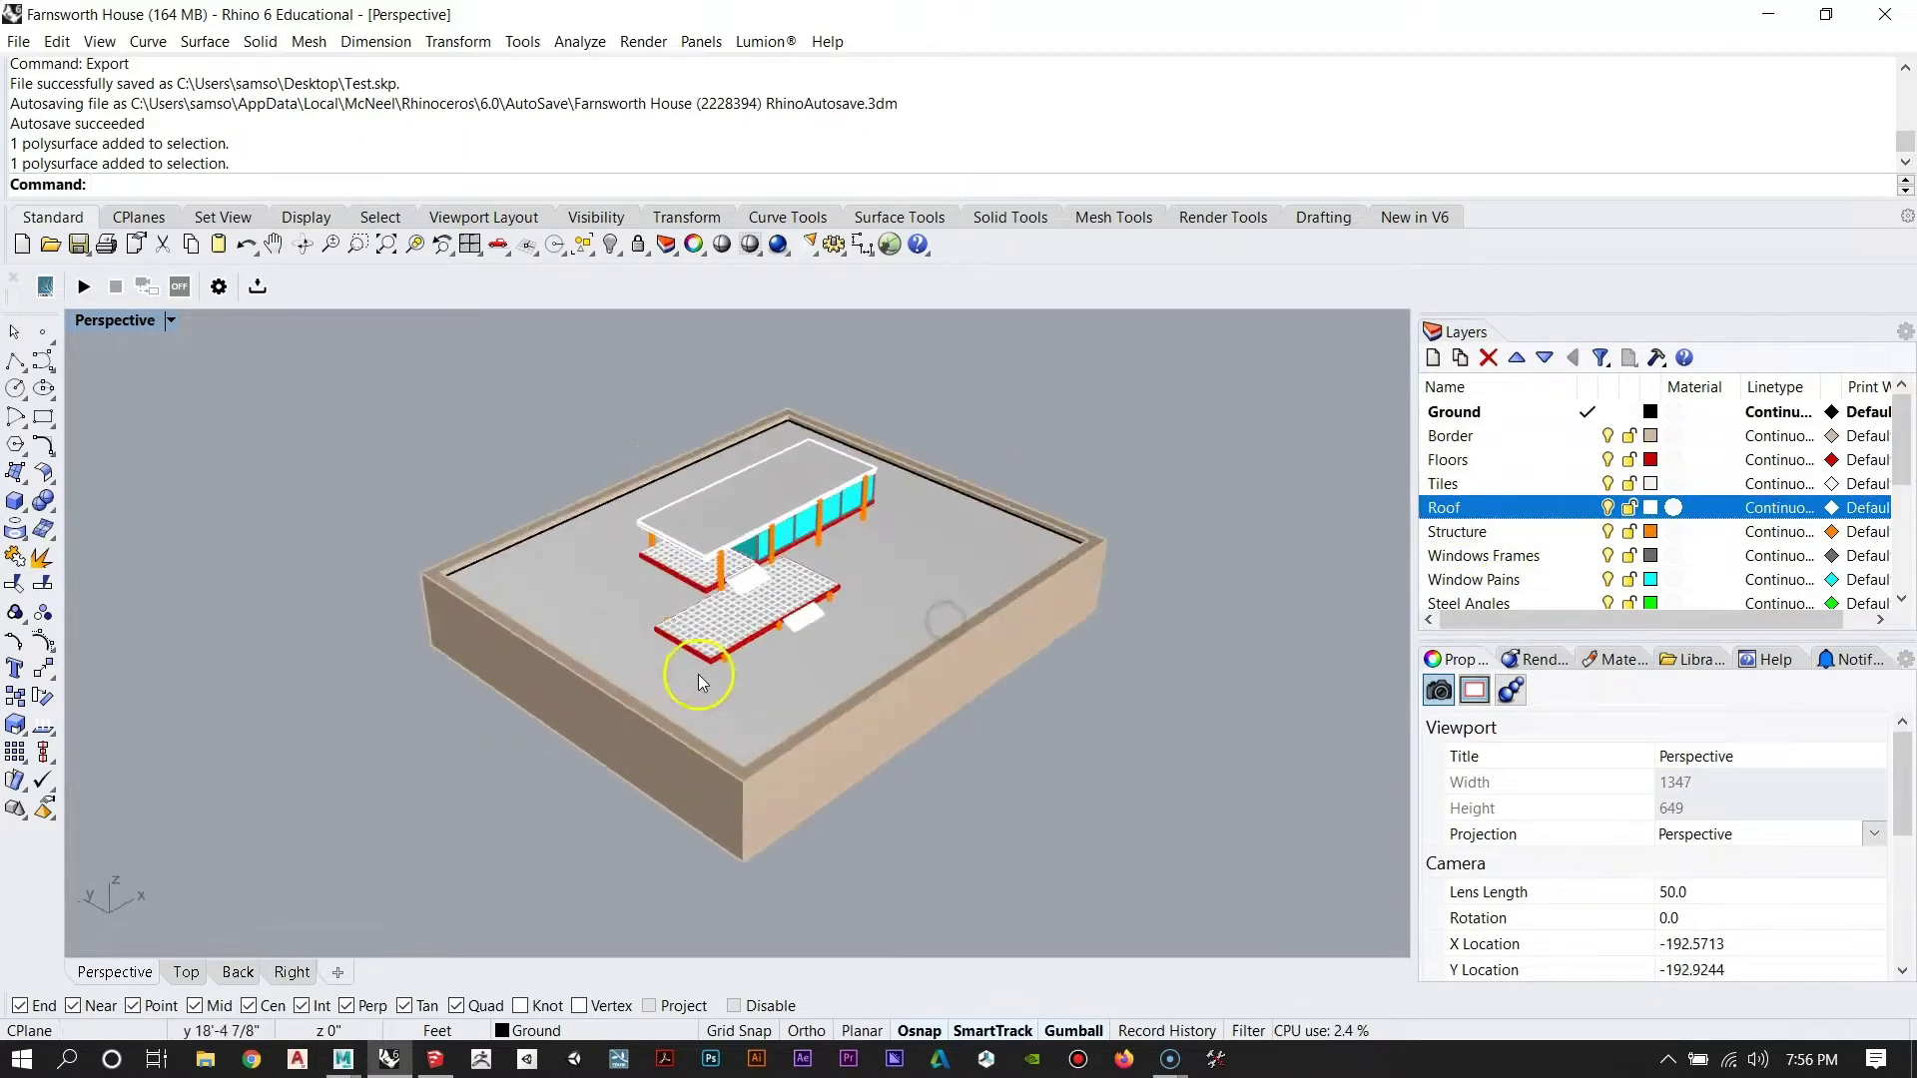
pyautogui.scroll(2, 578, 638)
pyautogui.moveTo(827, 686); pyautogui.dragTo(878, 677, button='right')
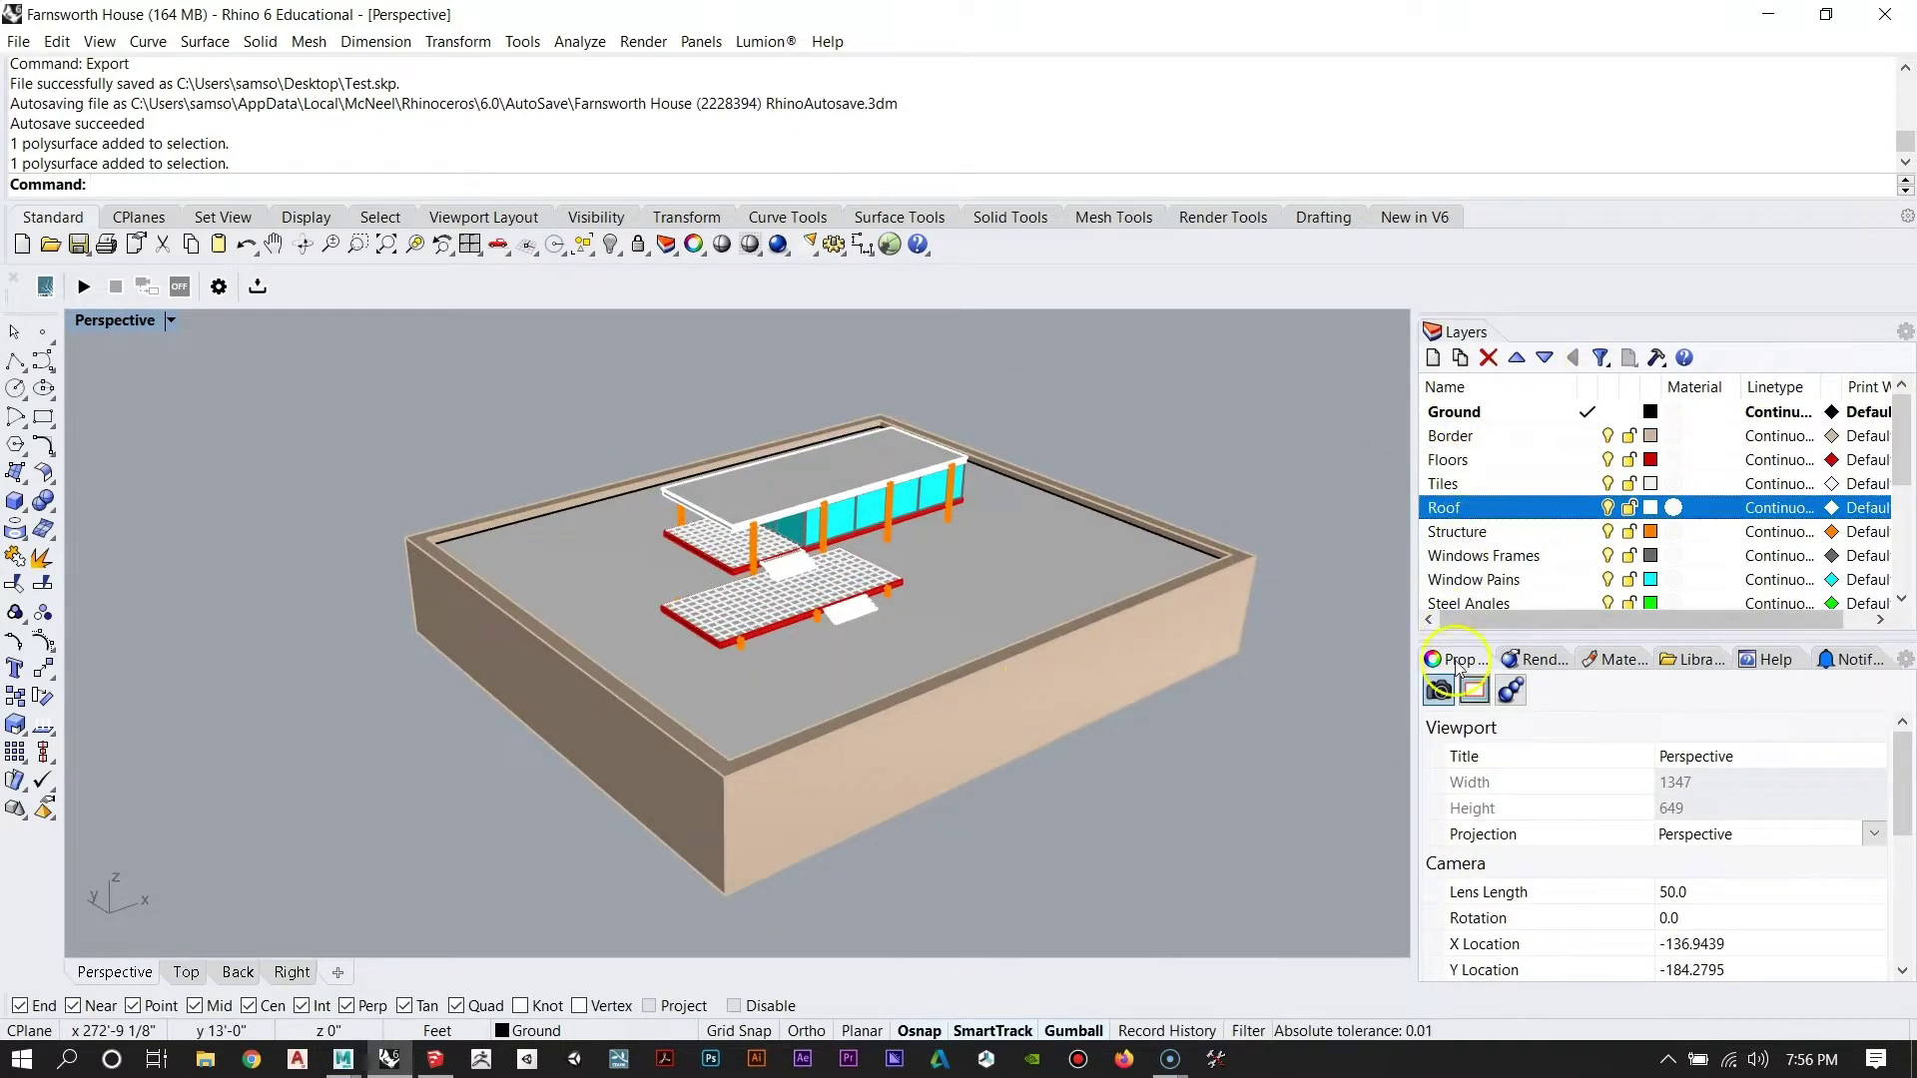
pyautogui.moveTo(910, 542); pyautogui.dragTo(962, 589, button='right')
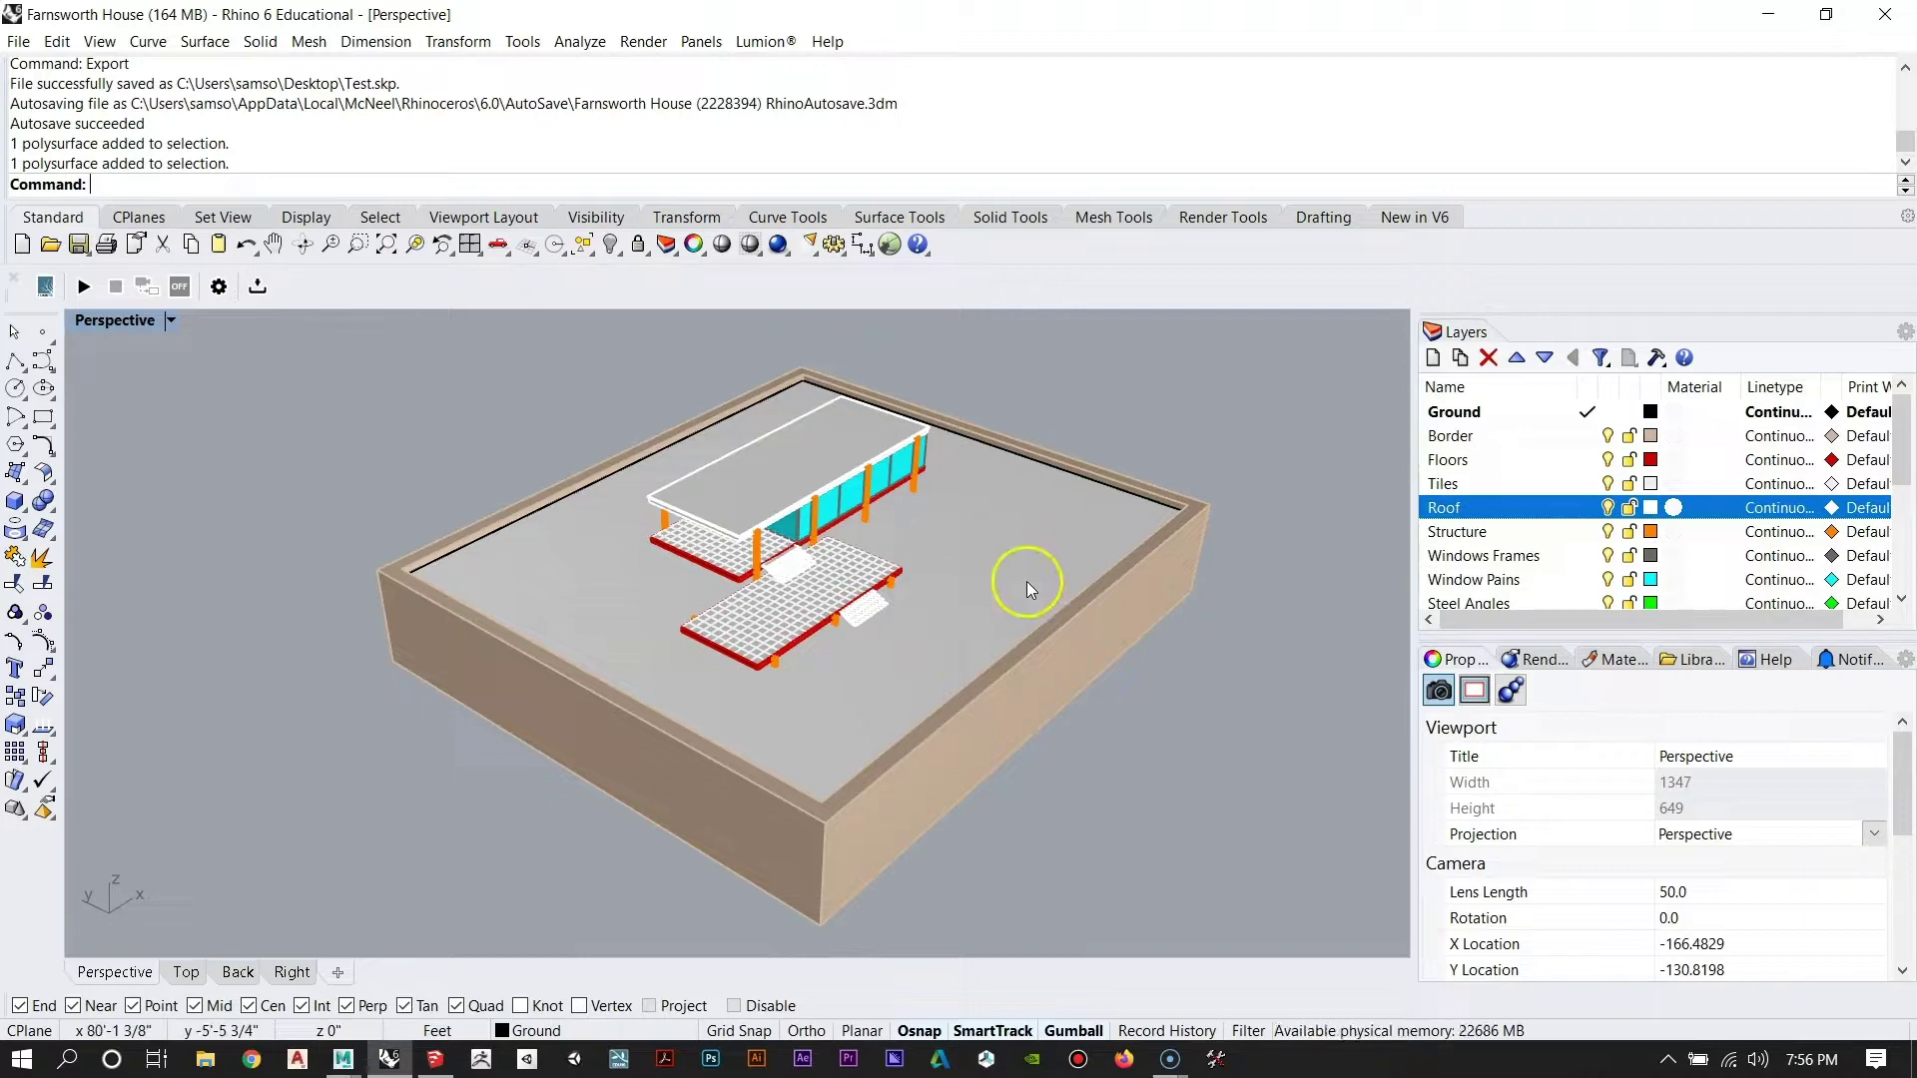
pyautogui.moveTo(949, 579); pyautogui.dragTo(877, 723, button='right')
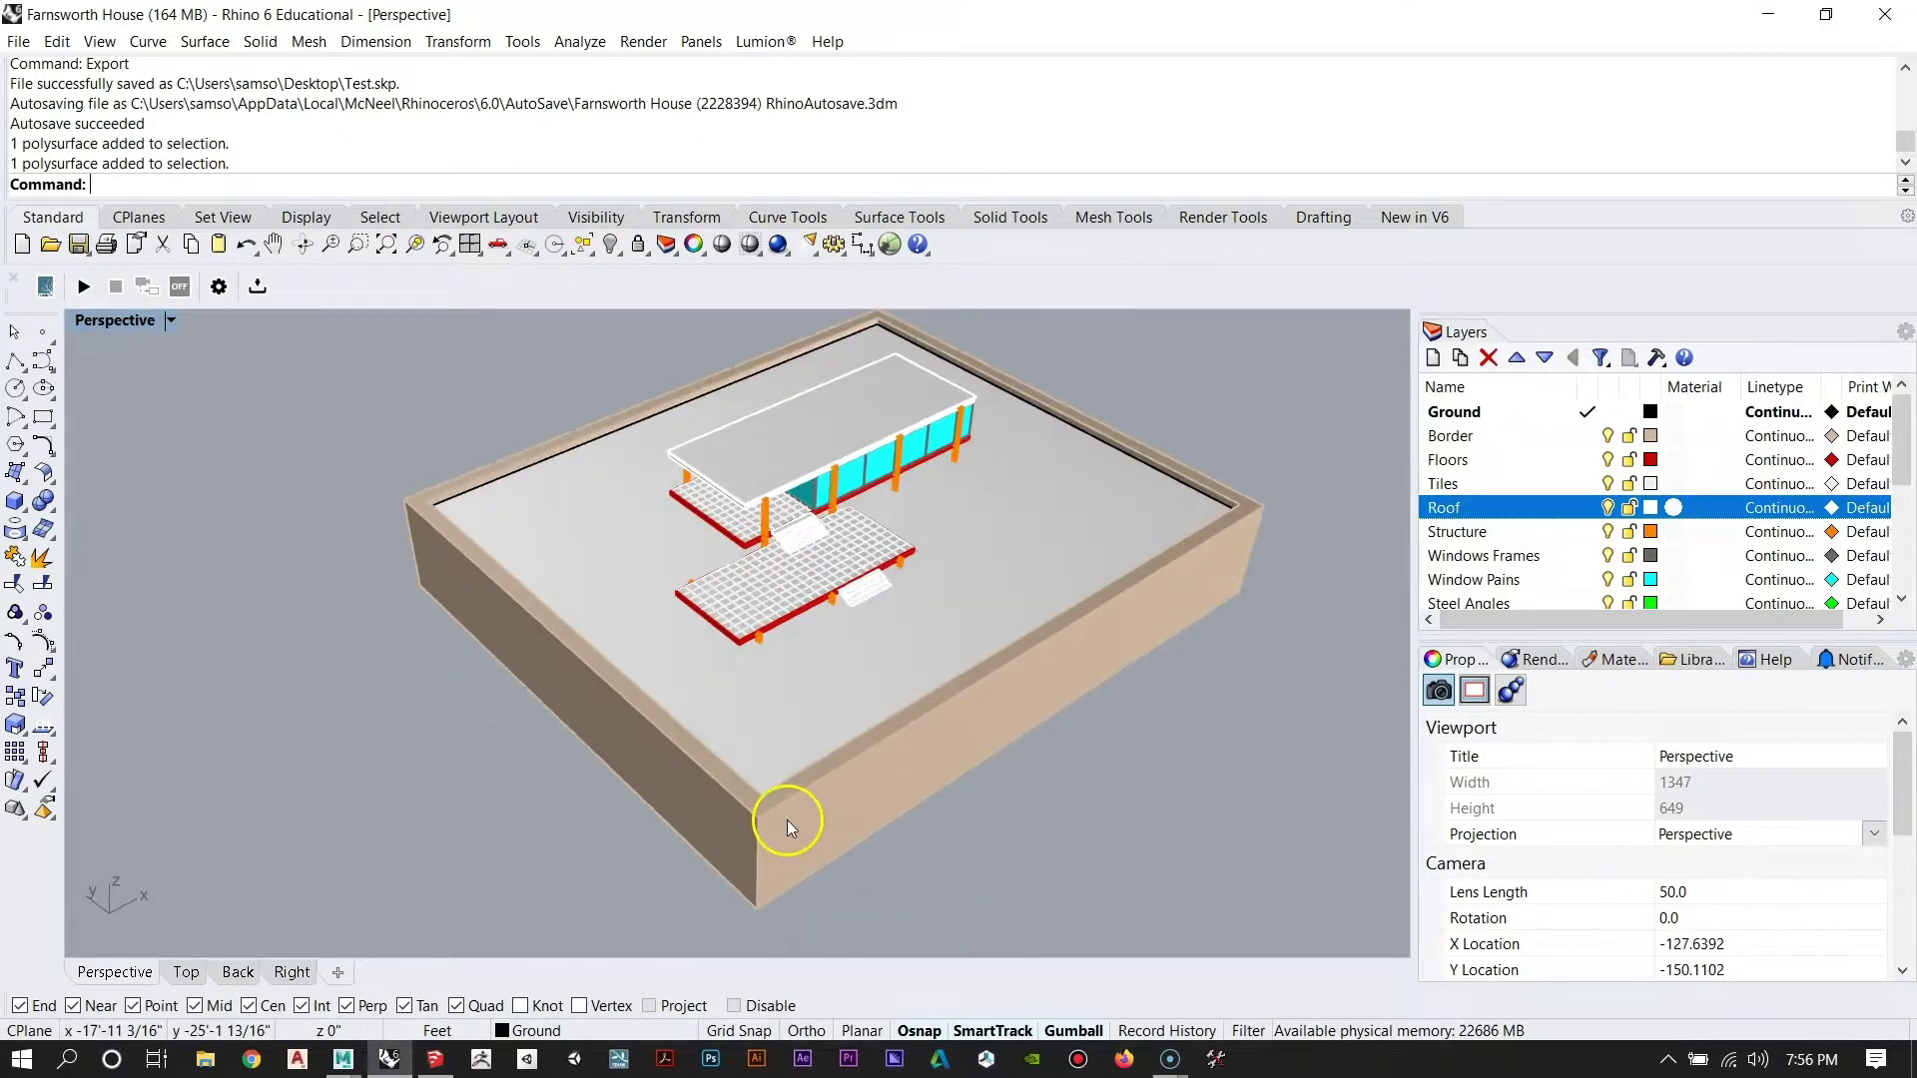
# Switch to SketchUp and examine the Farnsworth House model there, from the whole site to the house itself.
pyautogui.click(435, 1059)
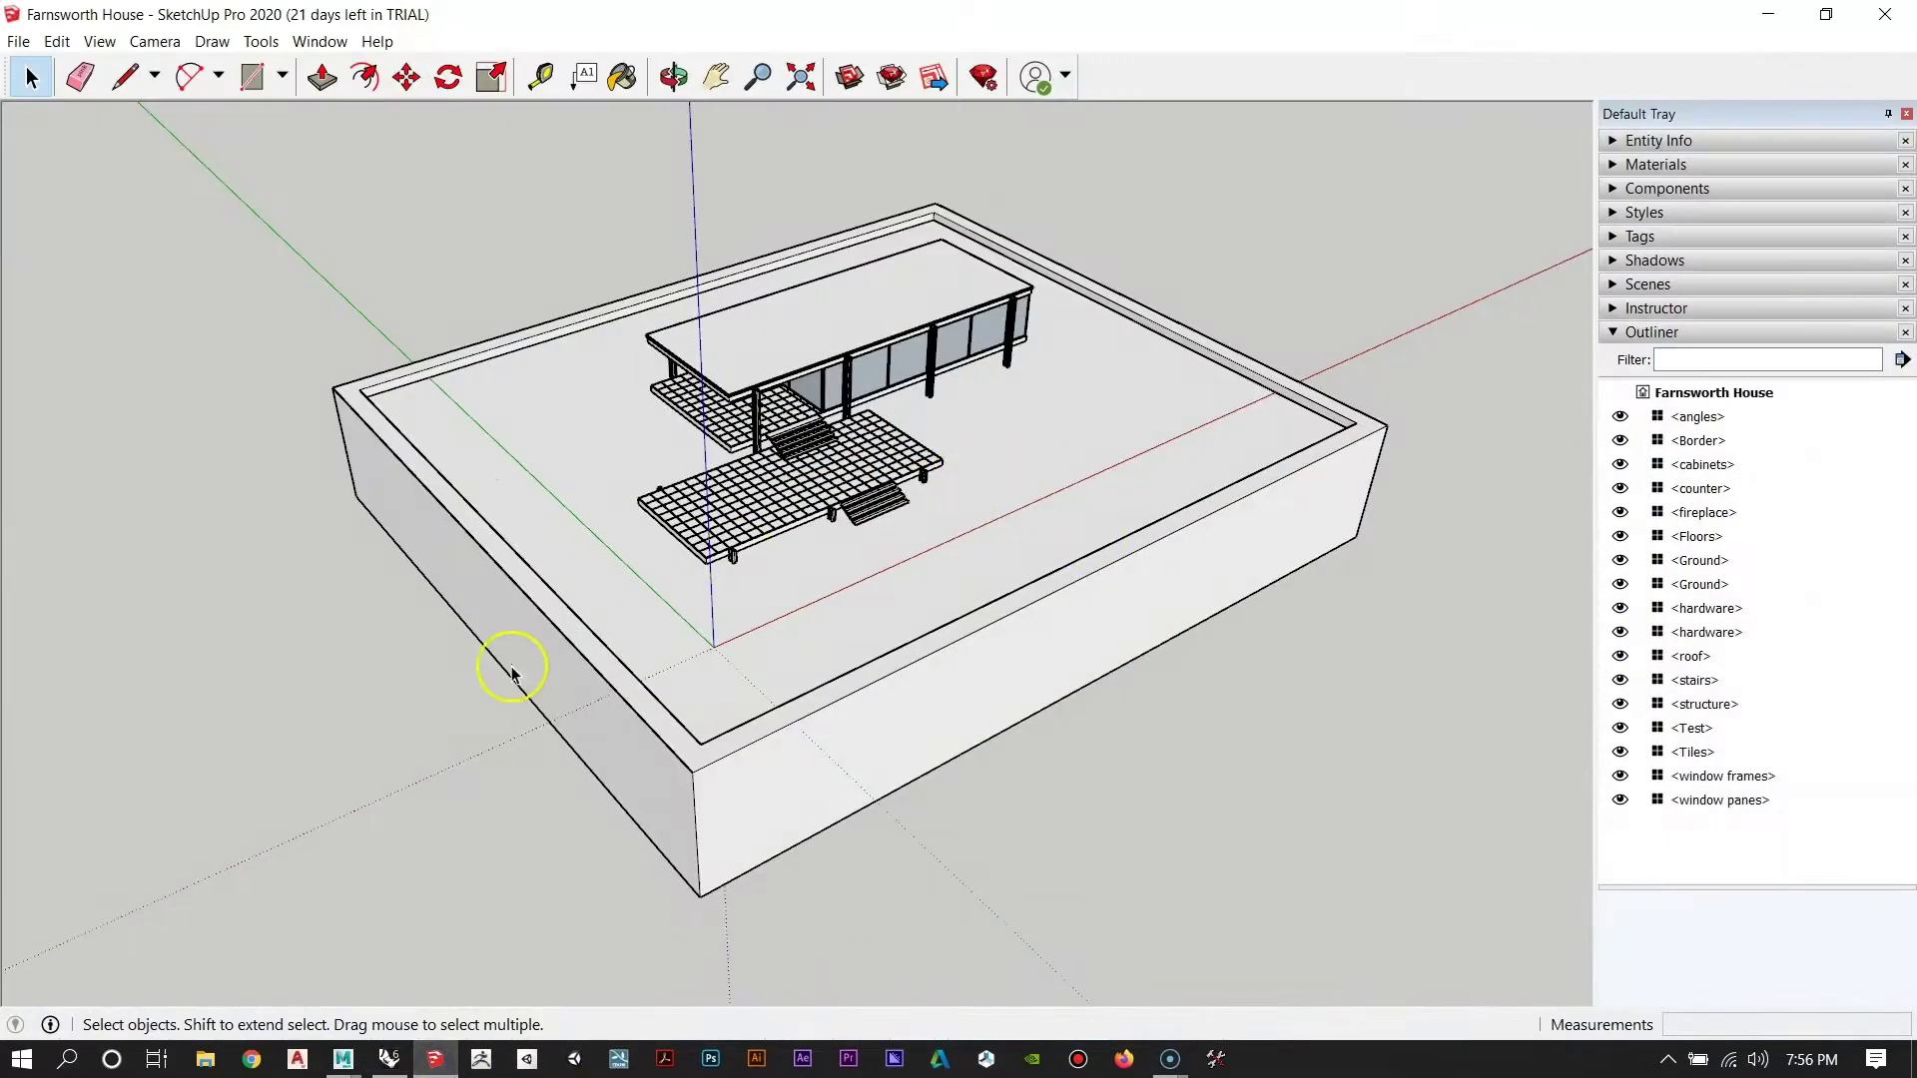
pyautogui.rightClick(509, 824)
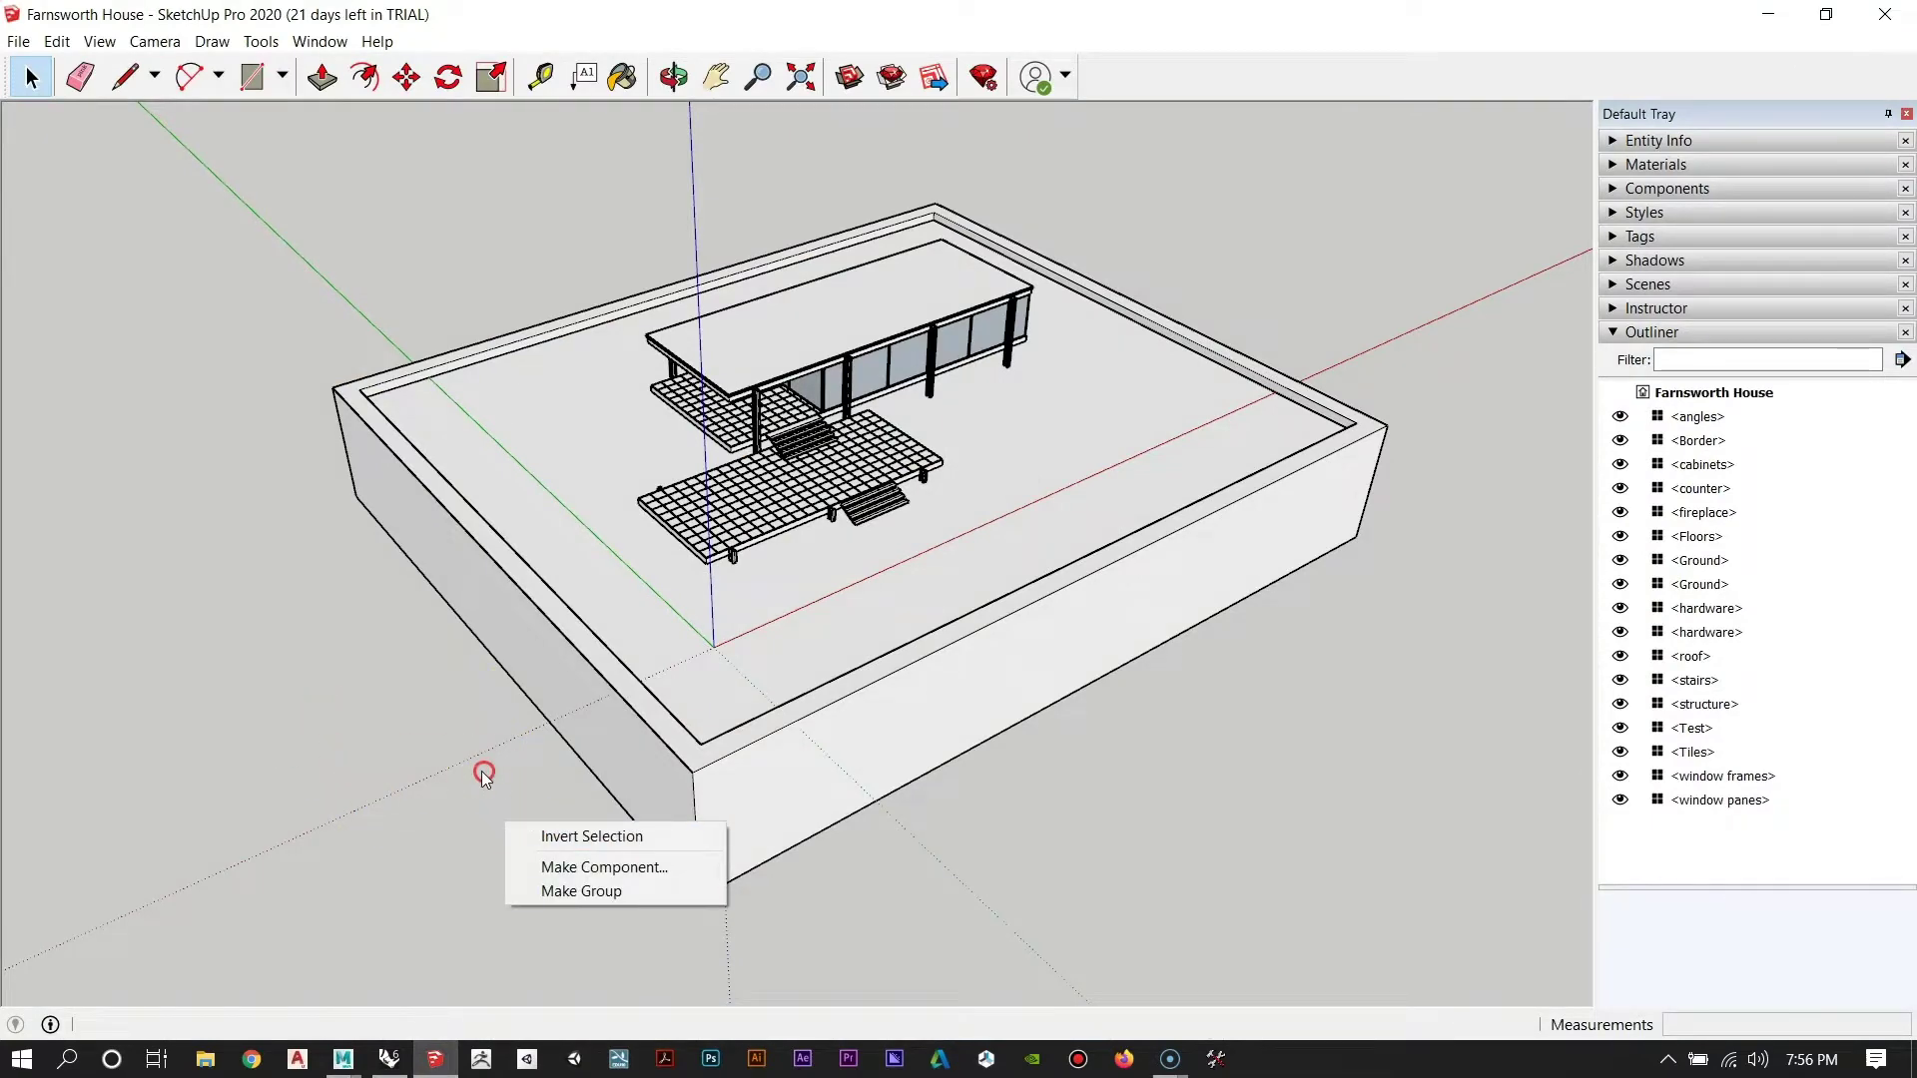
pyautogui.click(483, 772)
pyautogui.moveTo(368, 821); pyautogui.dragTo(514, 841, button='middle')
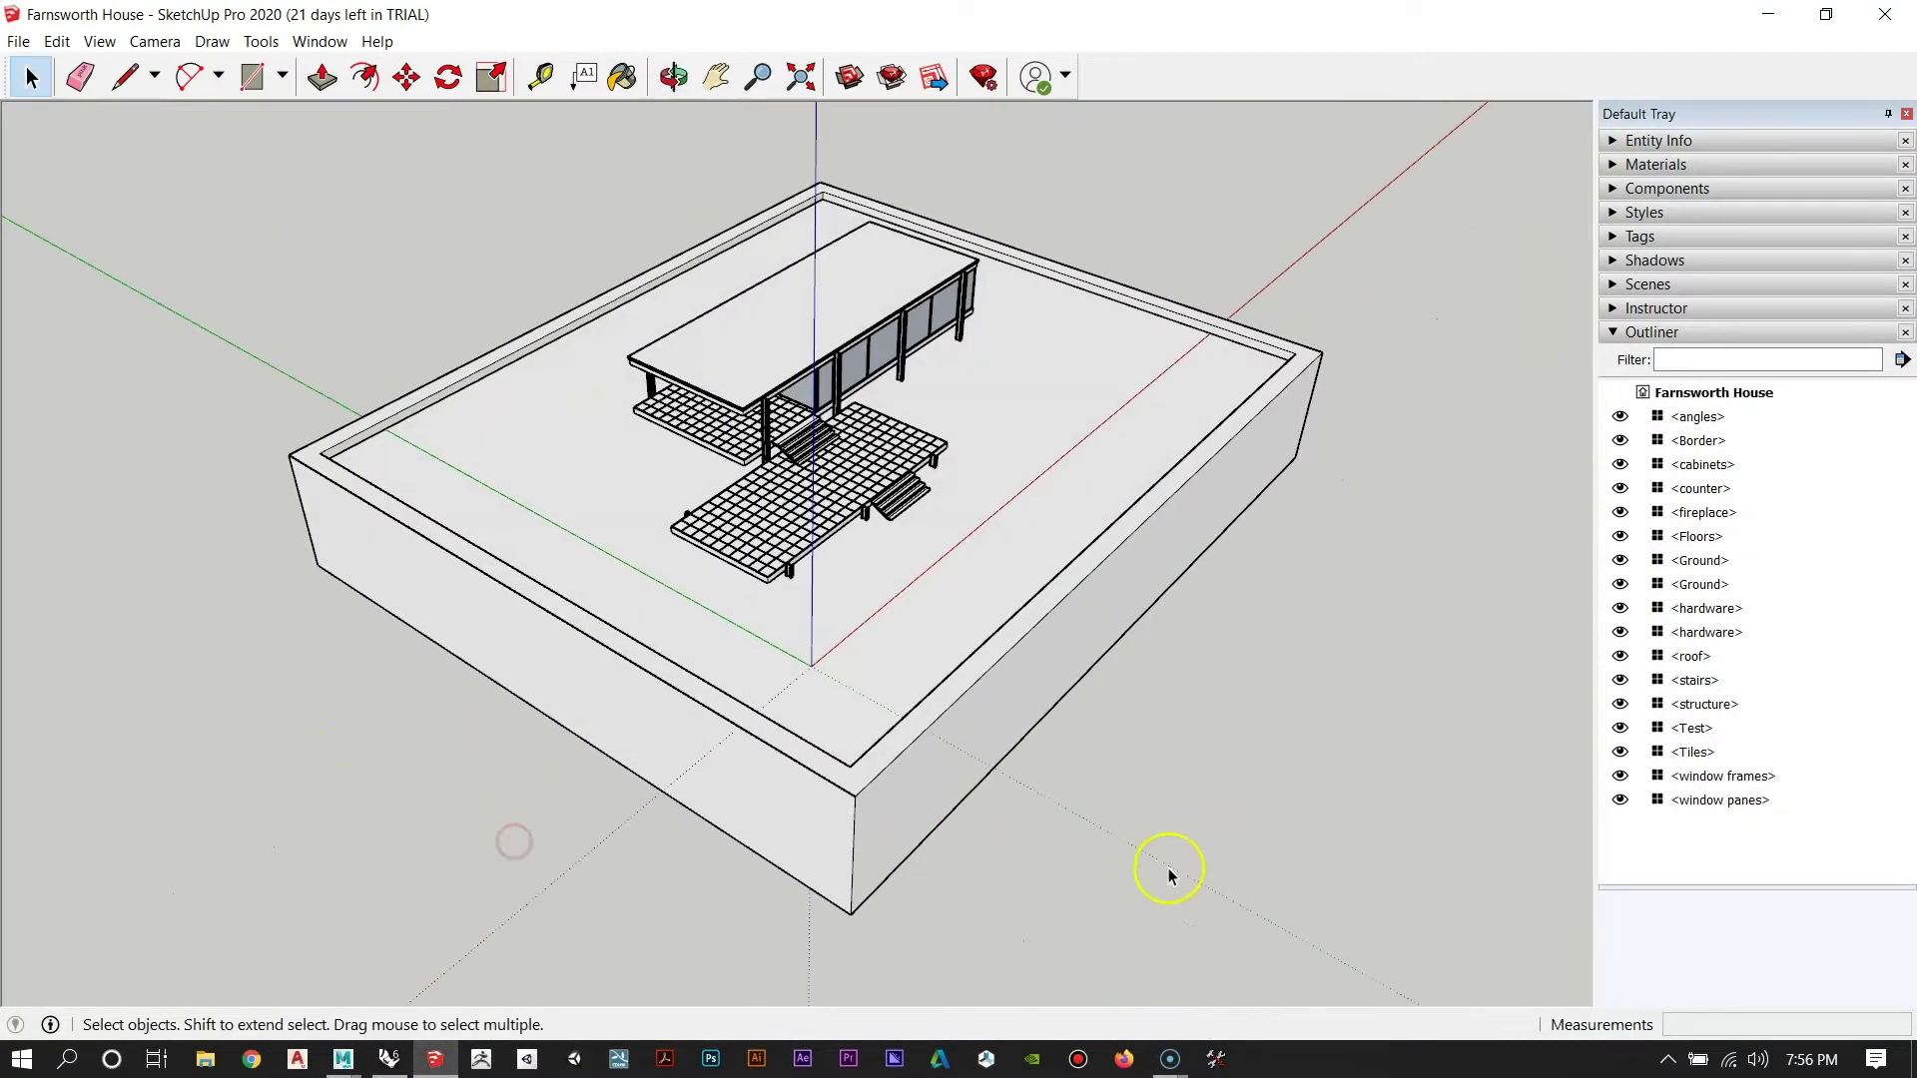
pyautogui.scroll(1, 907, 869)
pyautogui.scroll(1, 890, 556)
pyautogui.scroll(1, 813, 470)
pyautogui.scroll(1, 1038, 529)
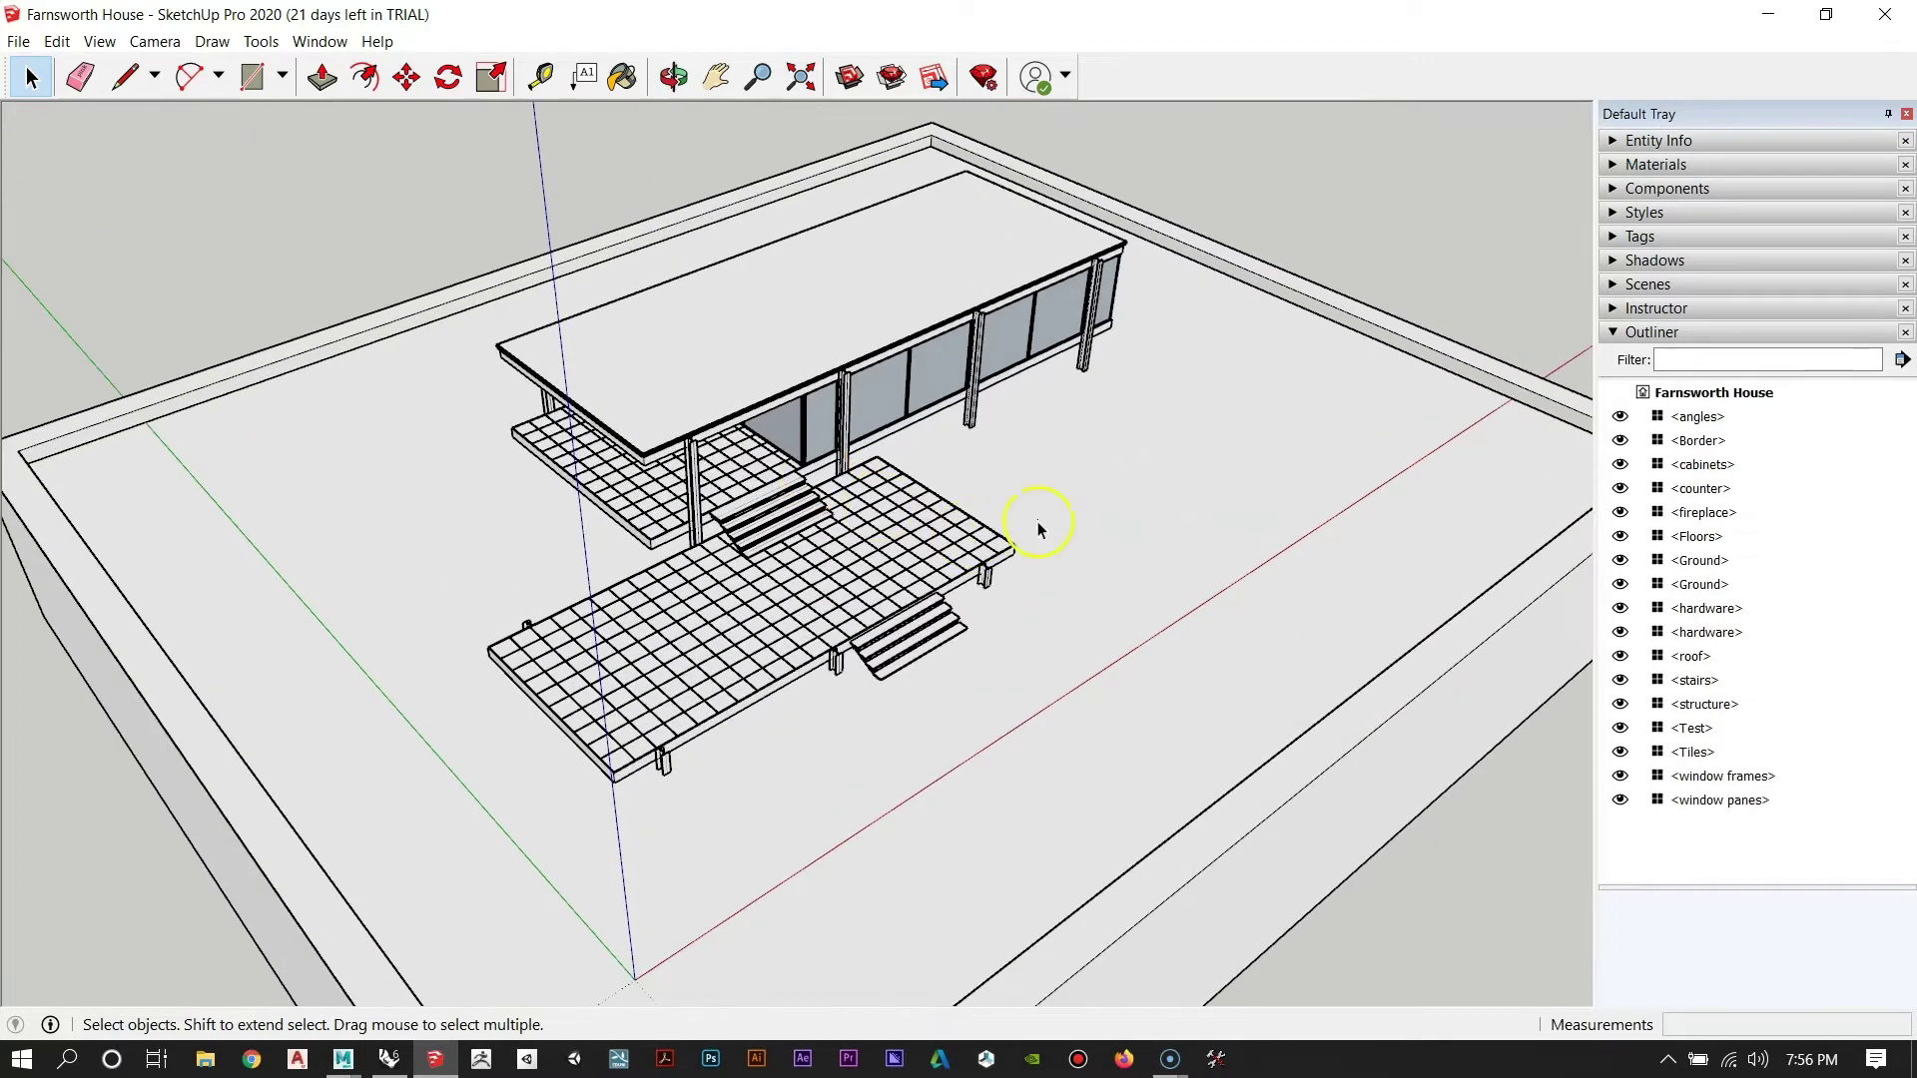
# Show the model's tags and examine the tagged house and terraces from other angles.
pyautogui.click(1611, 239)
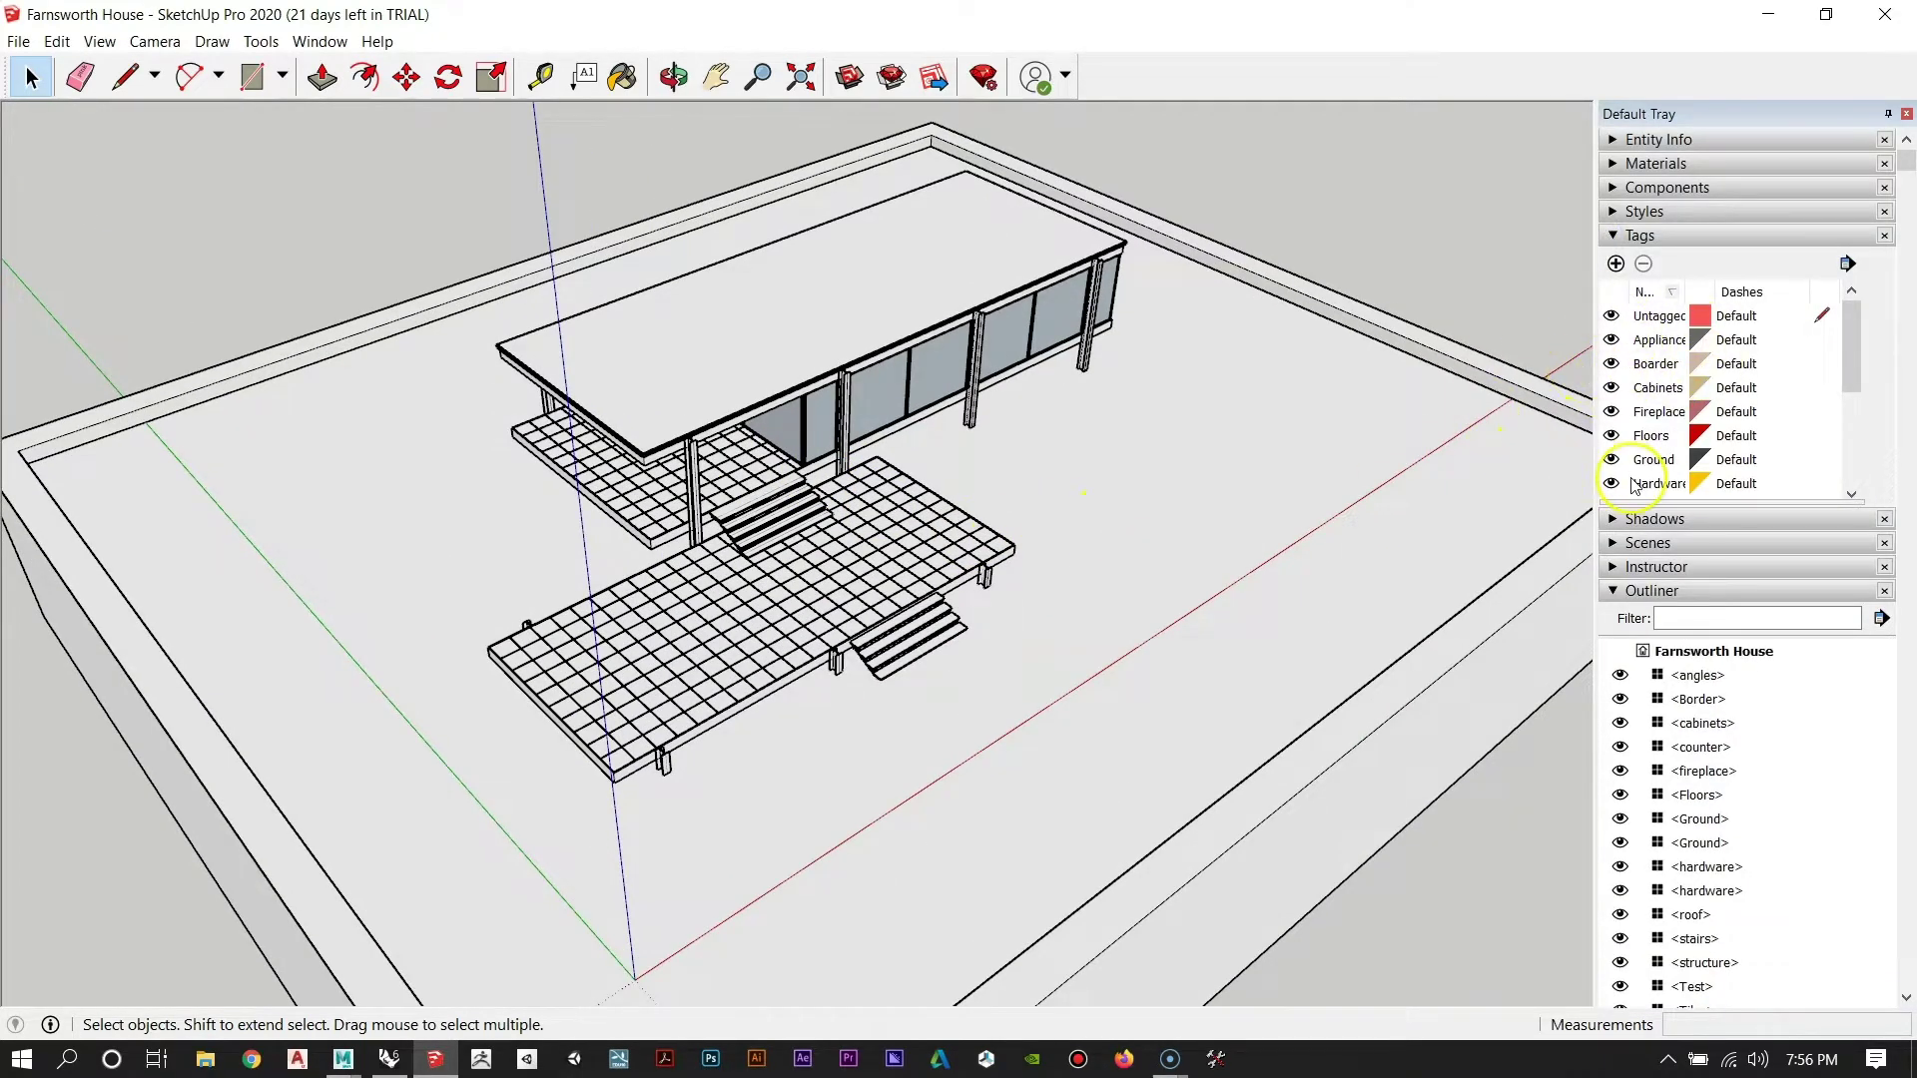
pyautogui.moveTo(712, 607); pyautogui.dragTo(997, 496, button='middle')
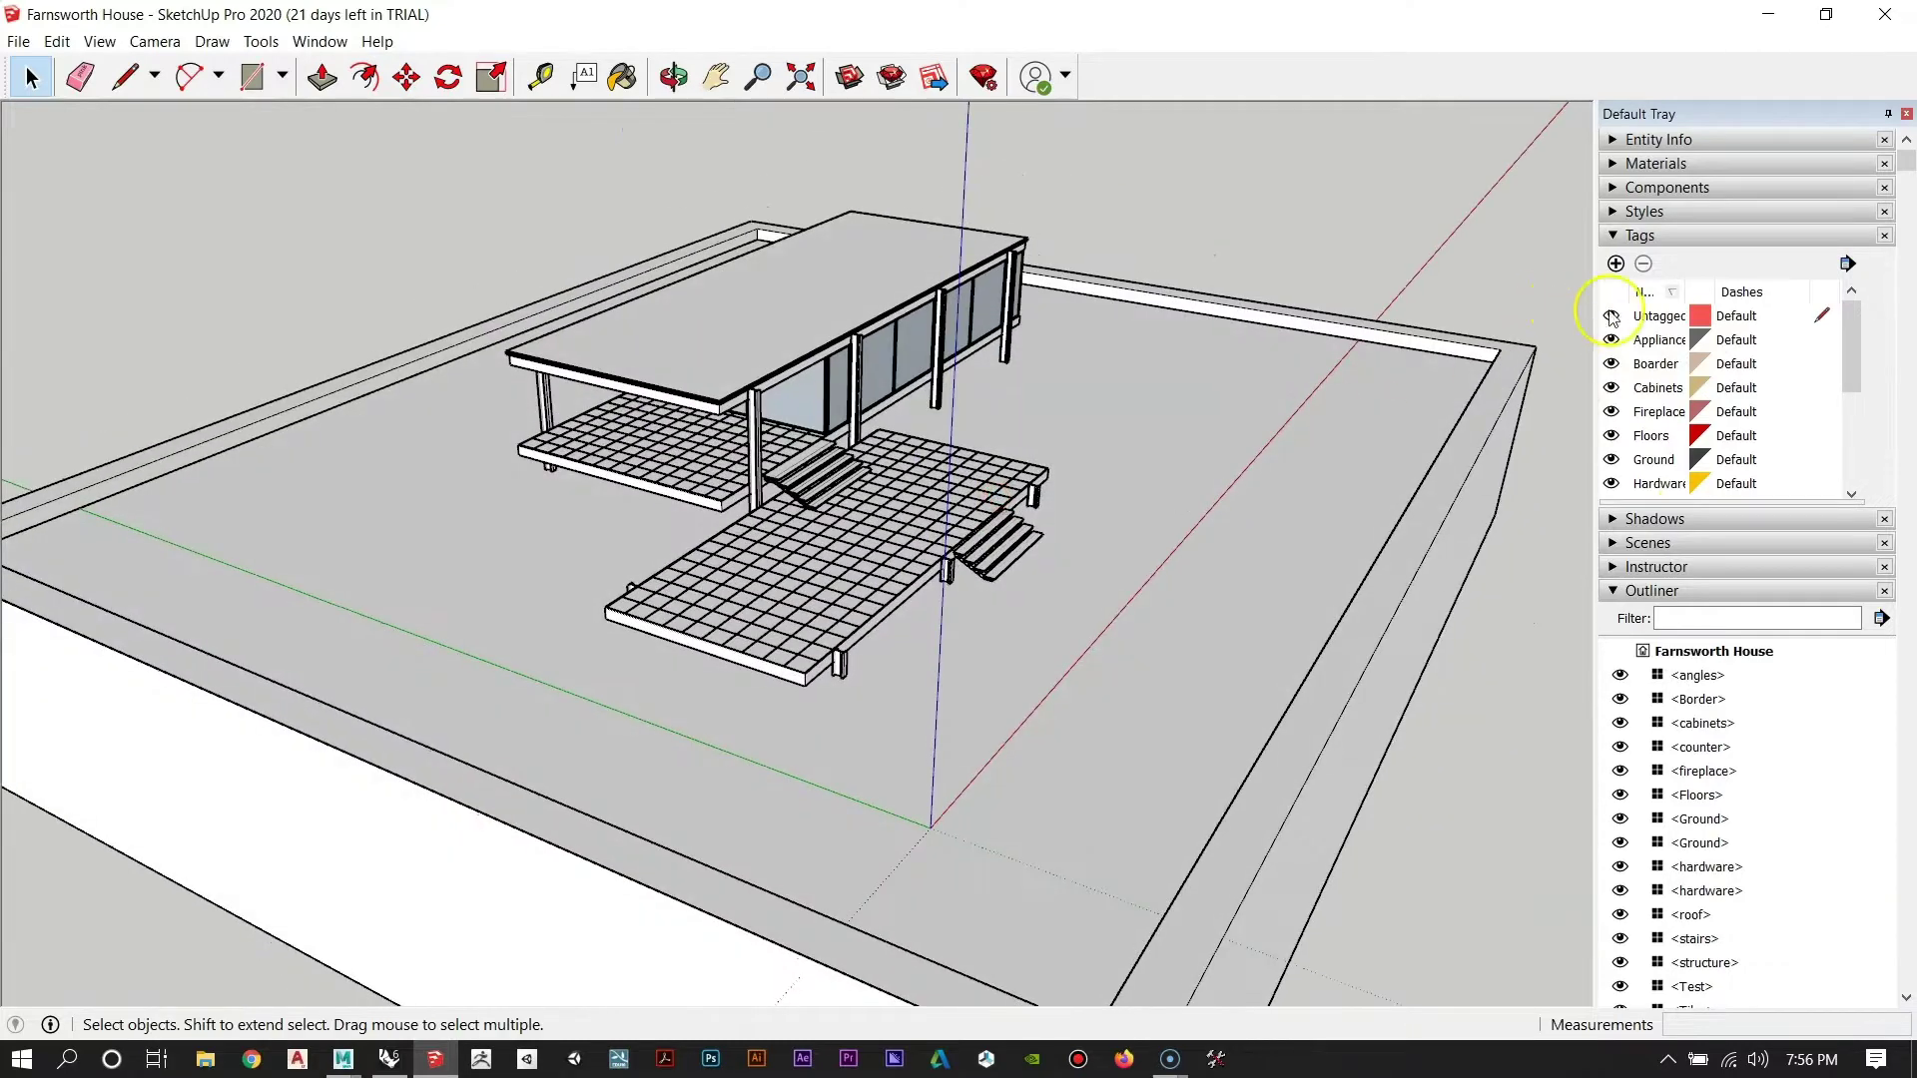
pyautogui.moveTo(909, 564); pyautogui.dragTo(966, 519, button='middle')
pyautogui.scroll(-3, 1051, 506)
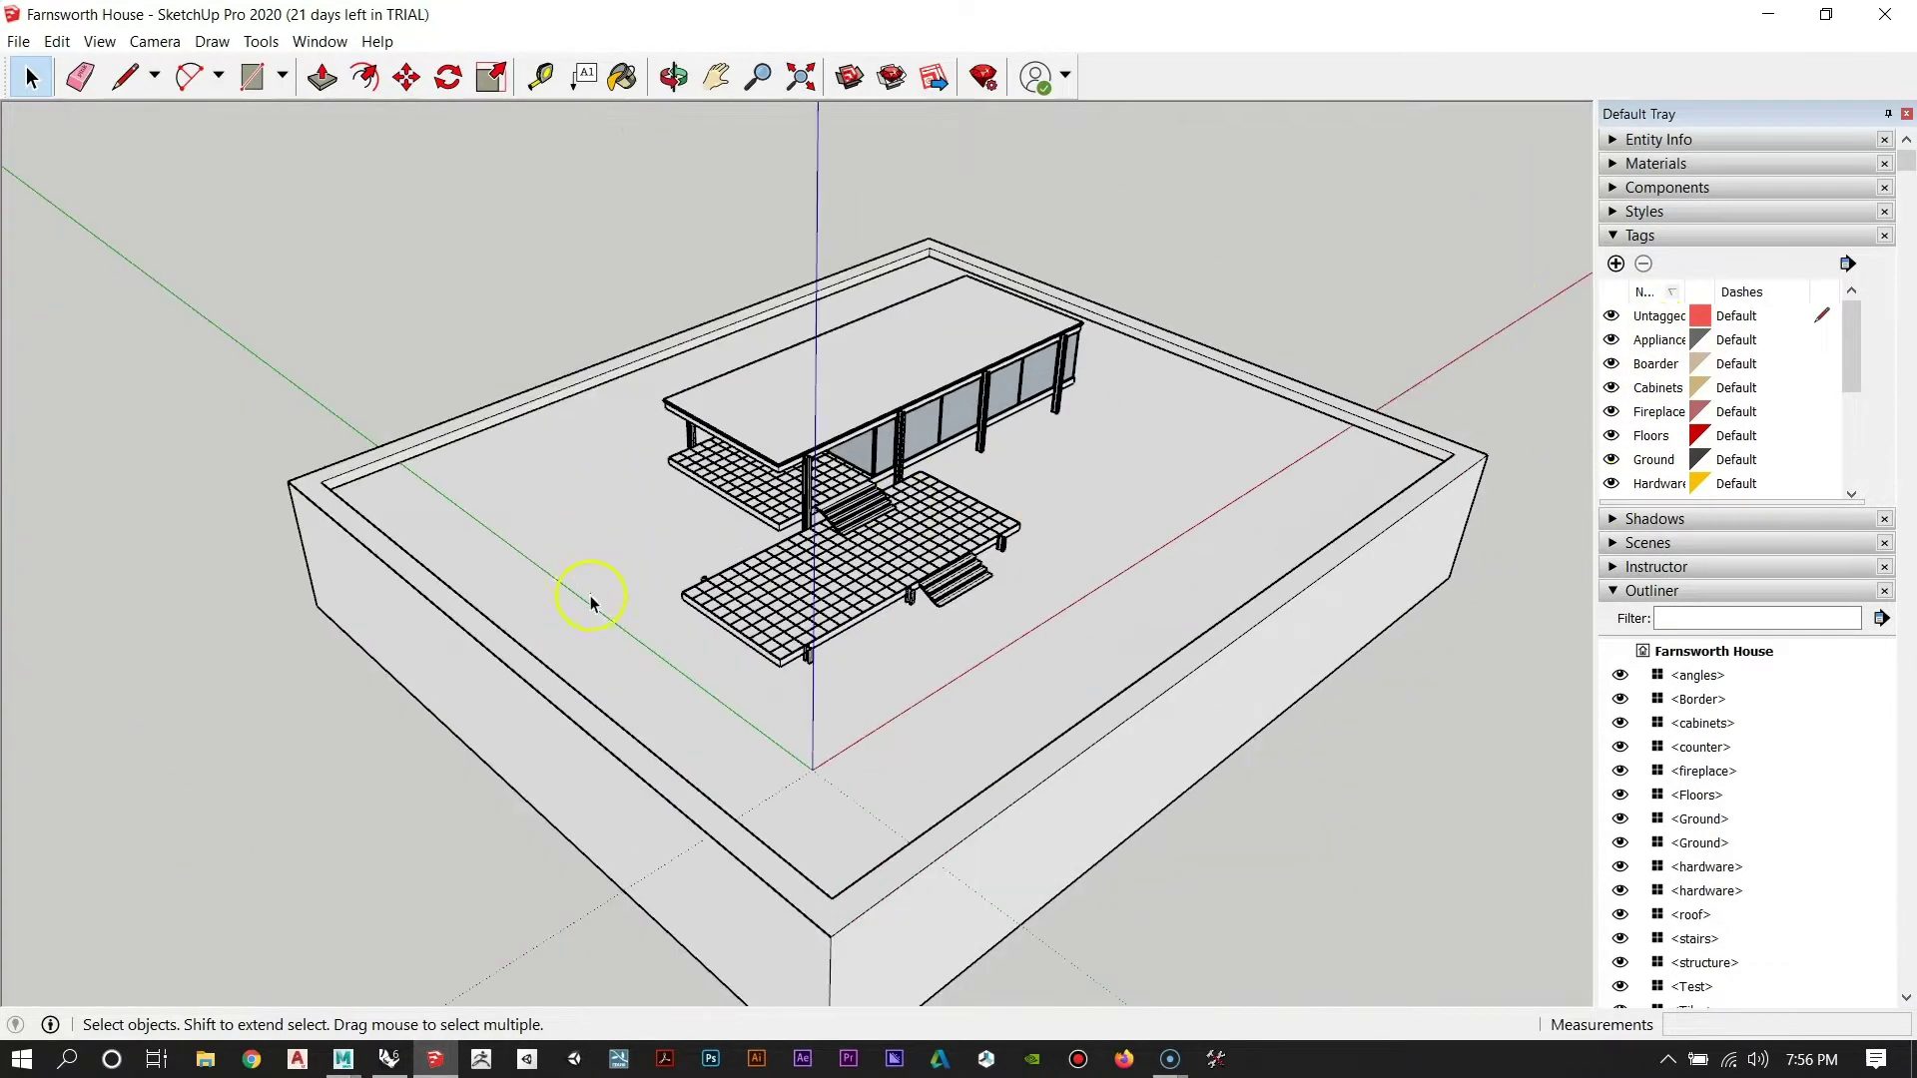
pyautogui.moveTo(590, 596); pyautogui.dragTo(980, 424, button='middle')
pyautogui.press('space')
pyautogui.scroll(6, 669, 551)
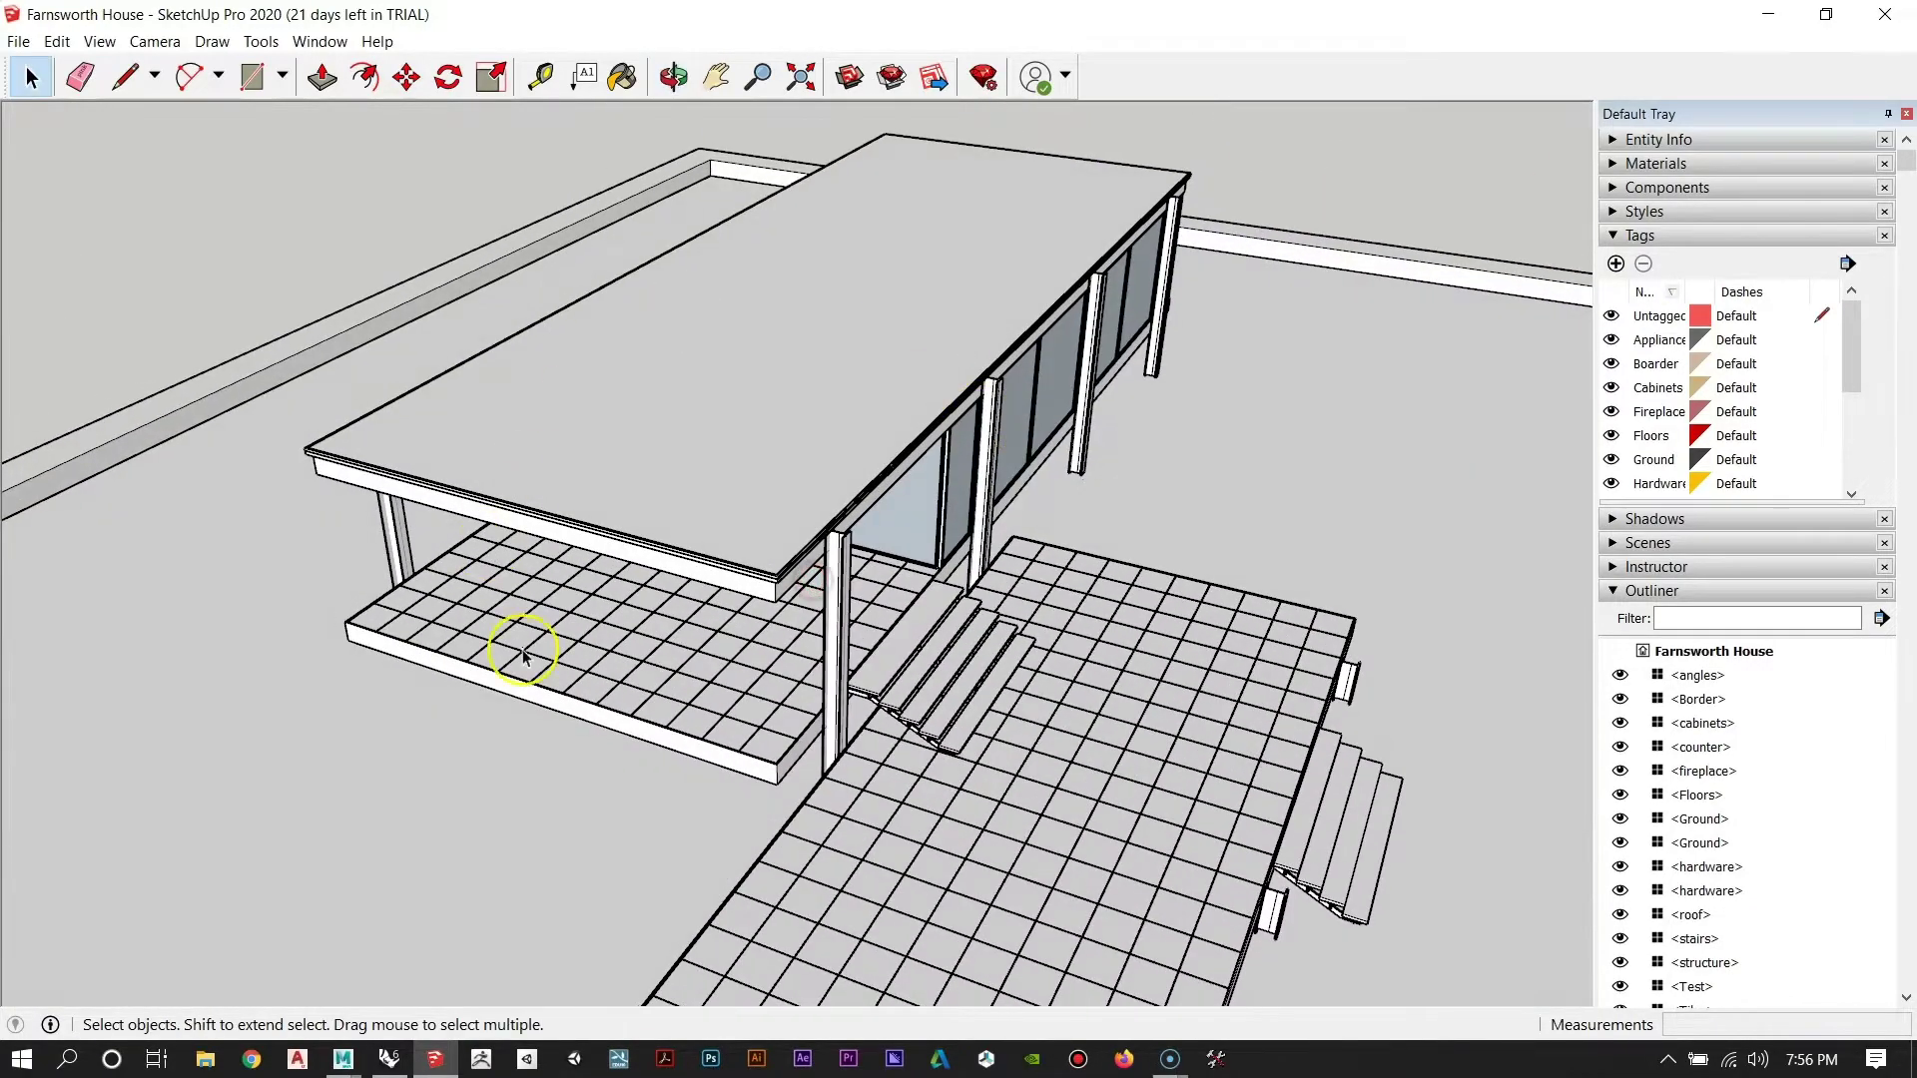
# Select the structure component at a column beneath the roof edge and examine its extent across the house and terrace.
pyautogui.scroll(4, 853, 521)
pyautogui.moveTo(985, 672); pyautogui.dragTo(508, 753, button='middle')
pyautogui.scroll(6, 629, 415)
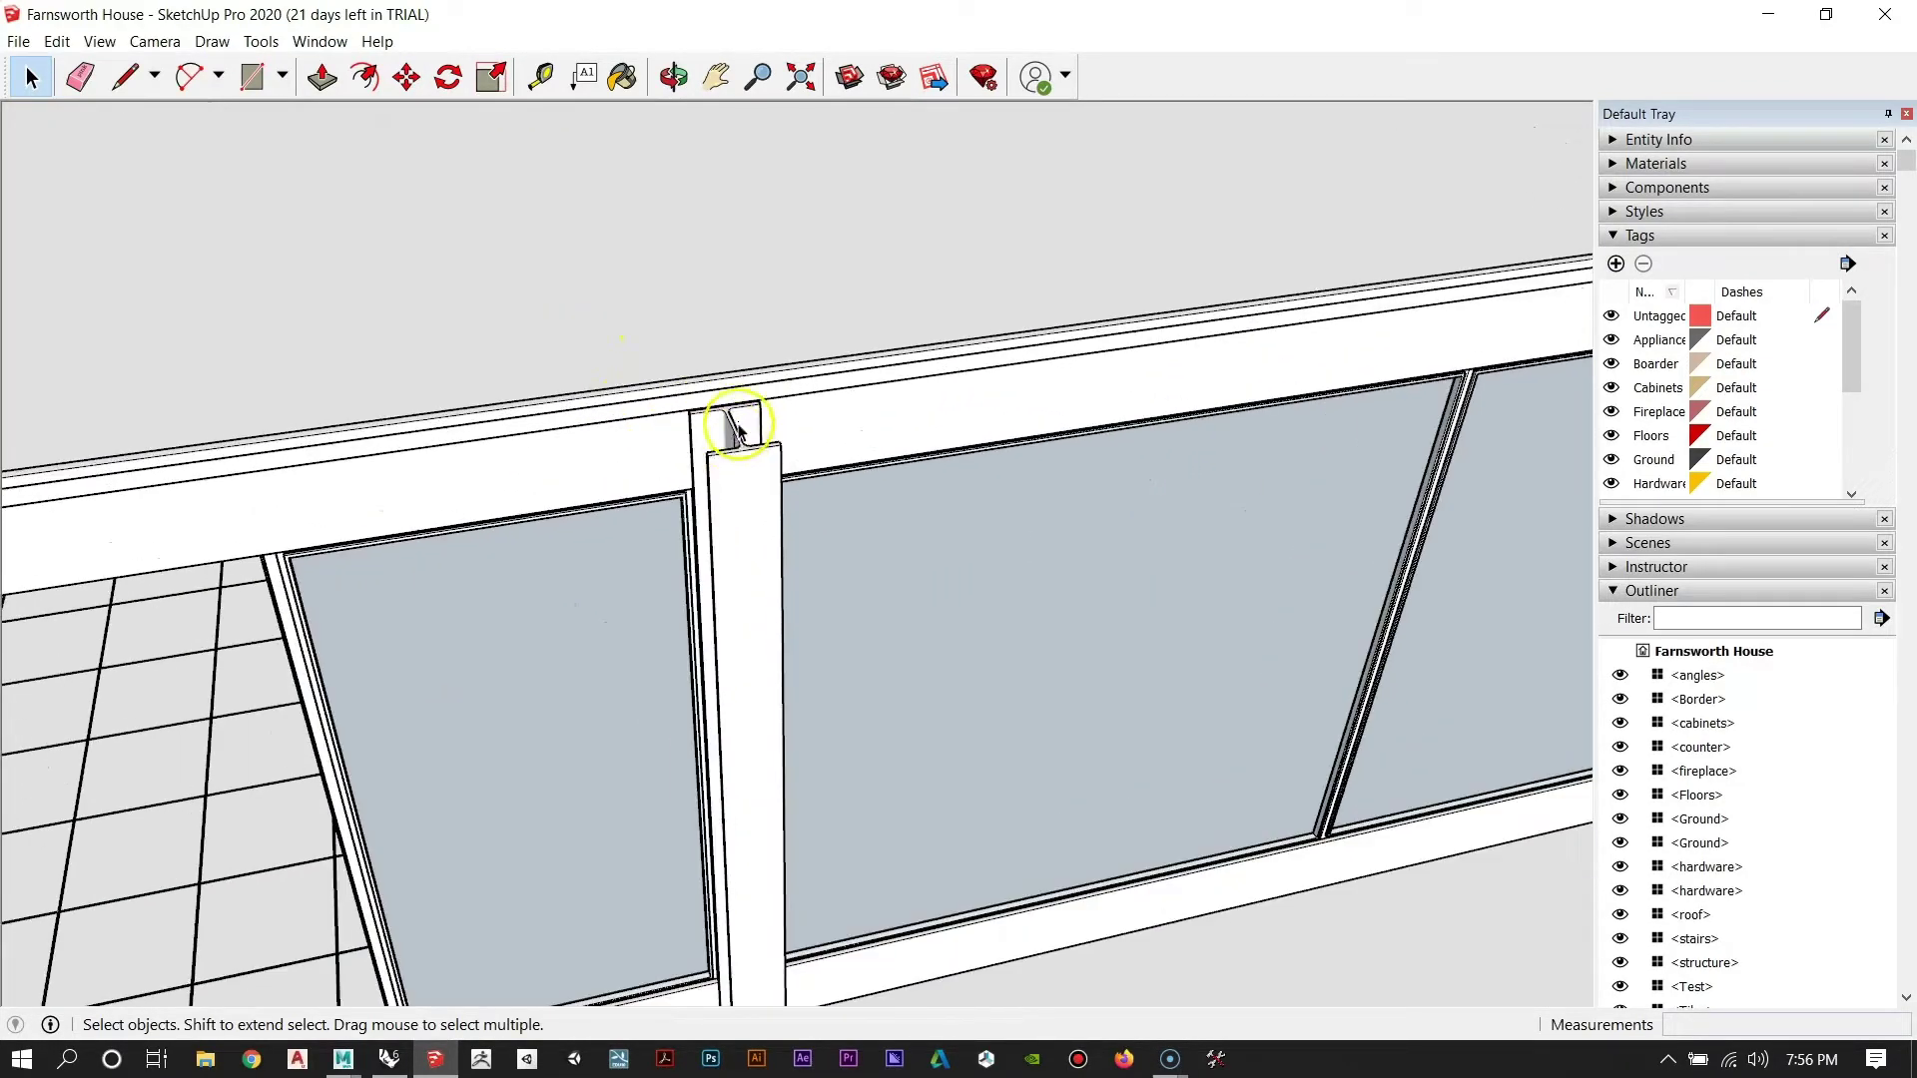
pyautogui.click(743, 449)
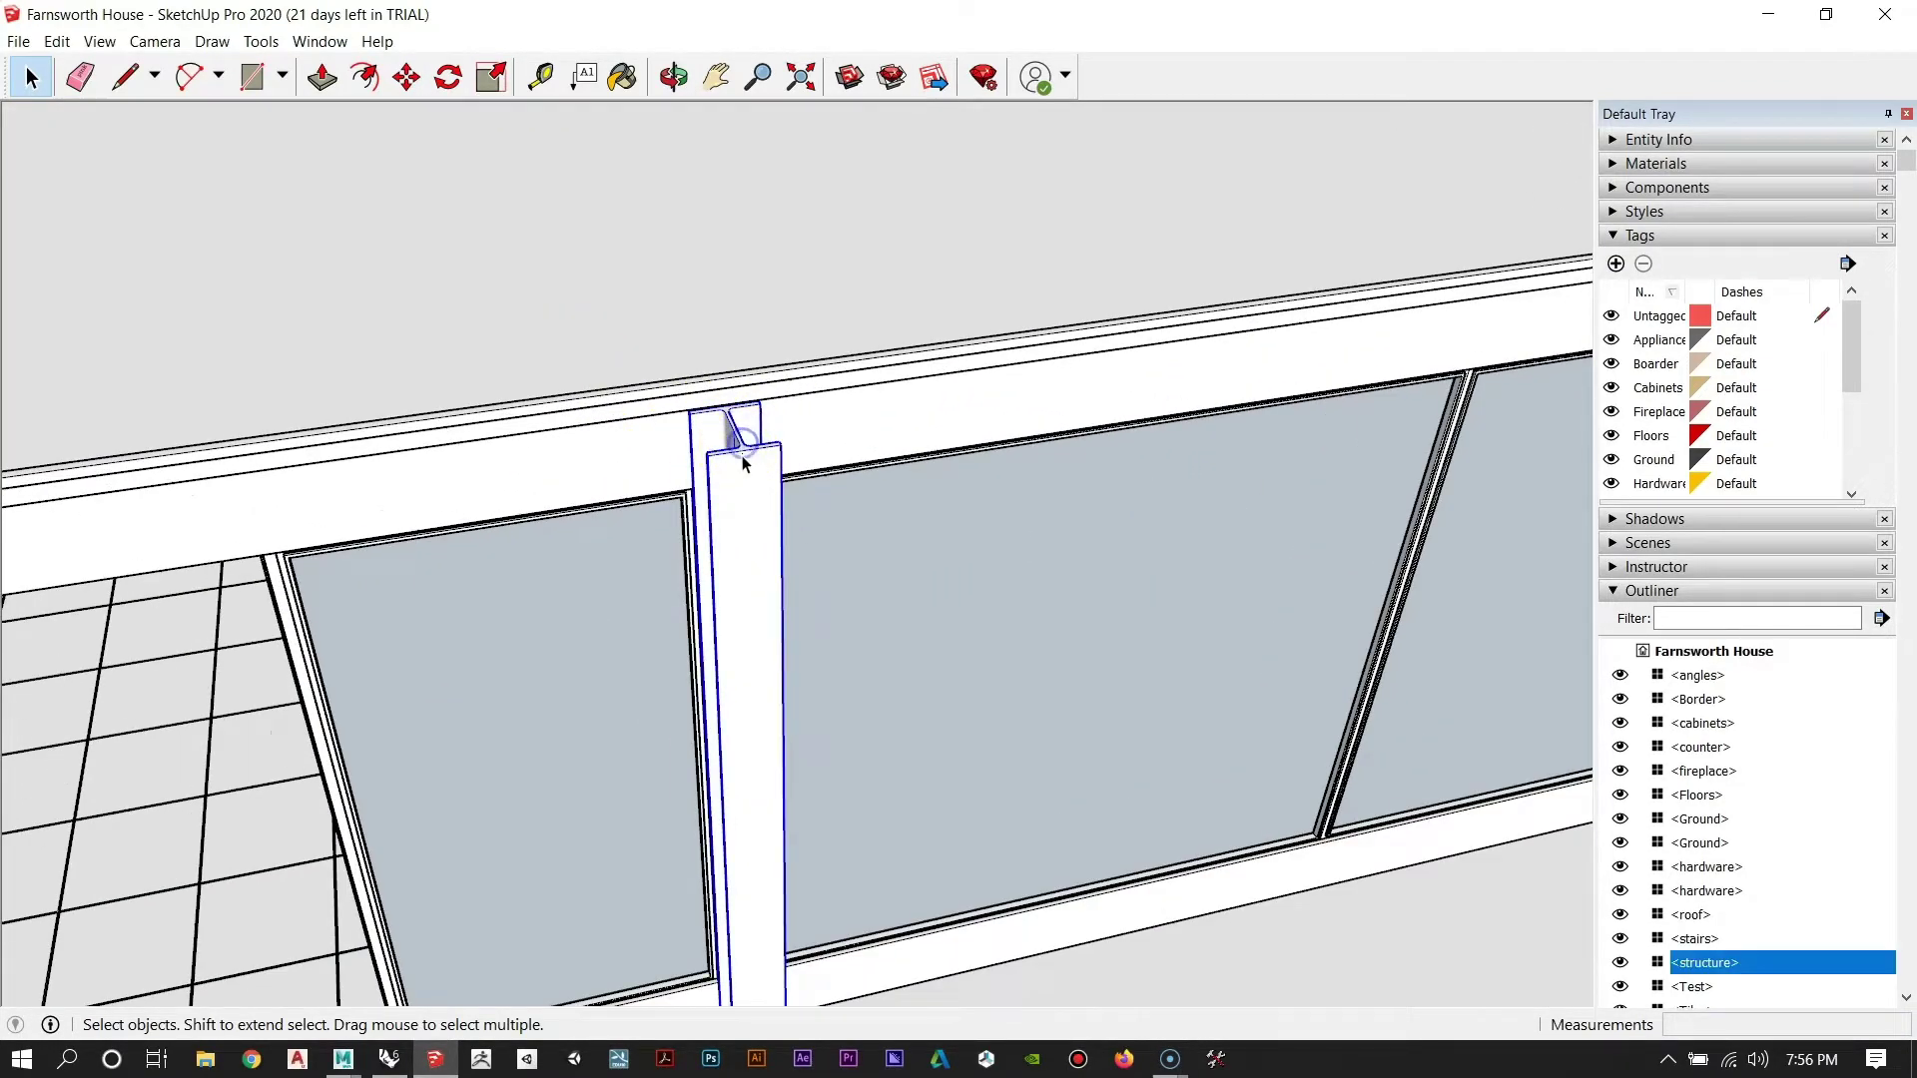
pyautogui.scroll(-8, 743, 455)
pyautogui.scroll(-3, 743, 460)
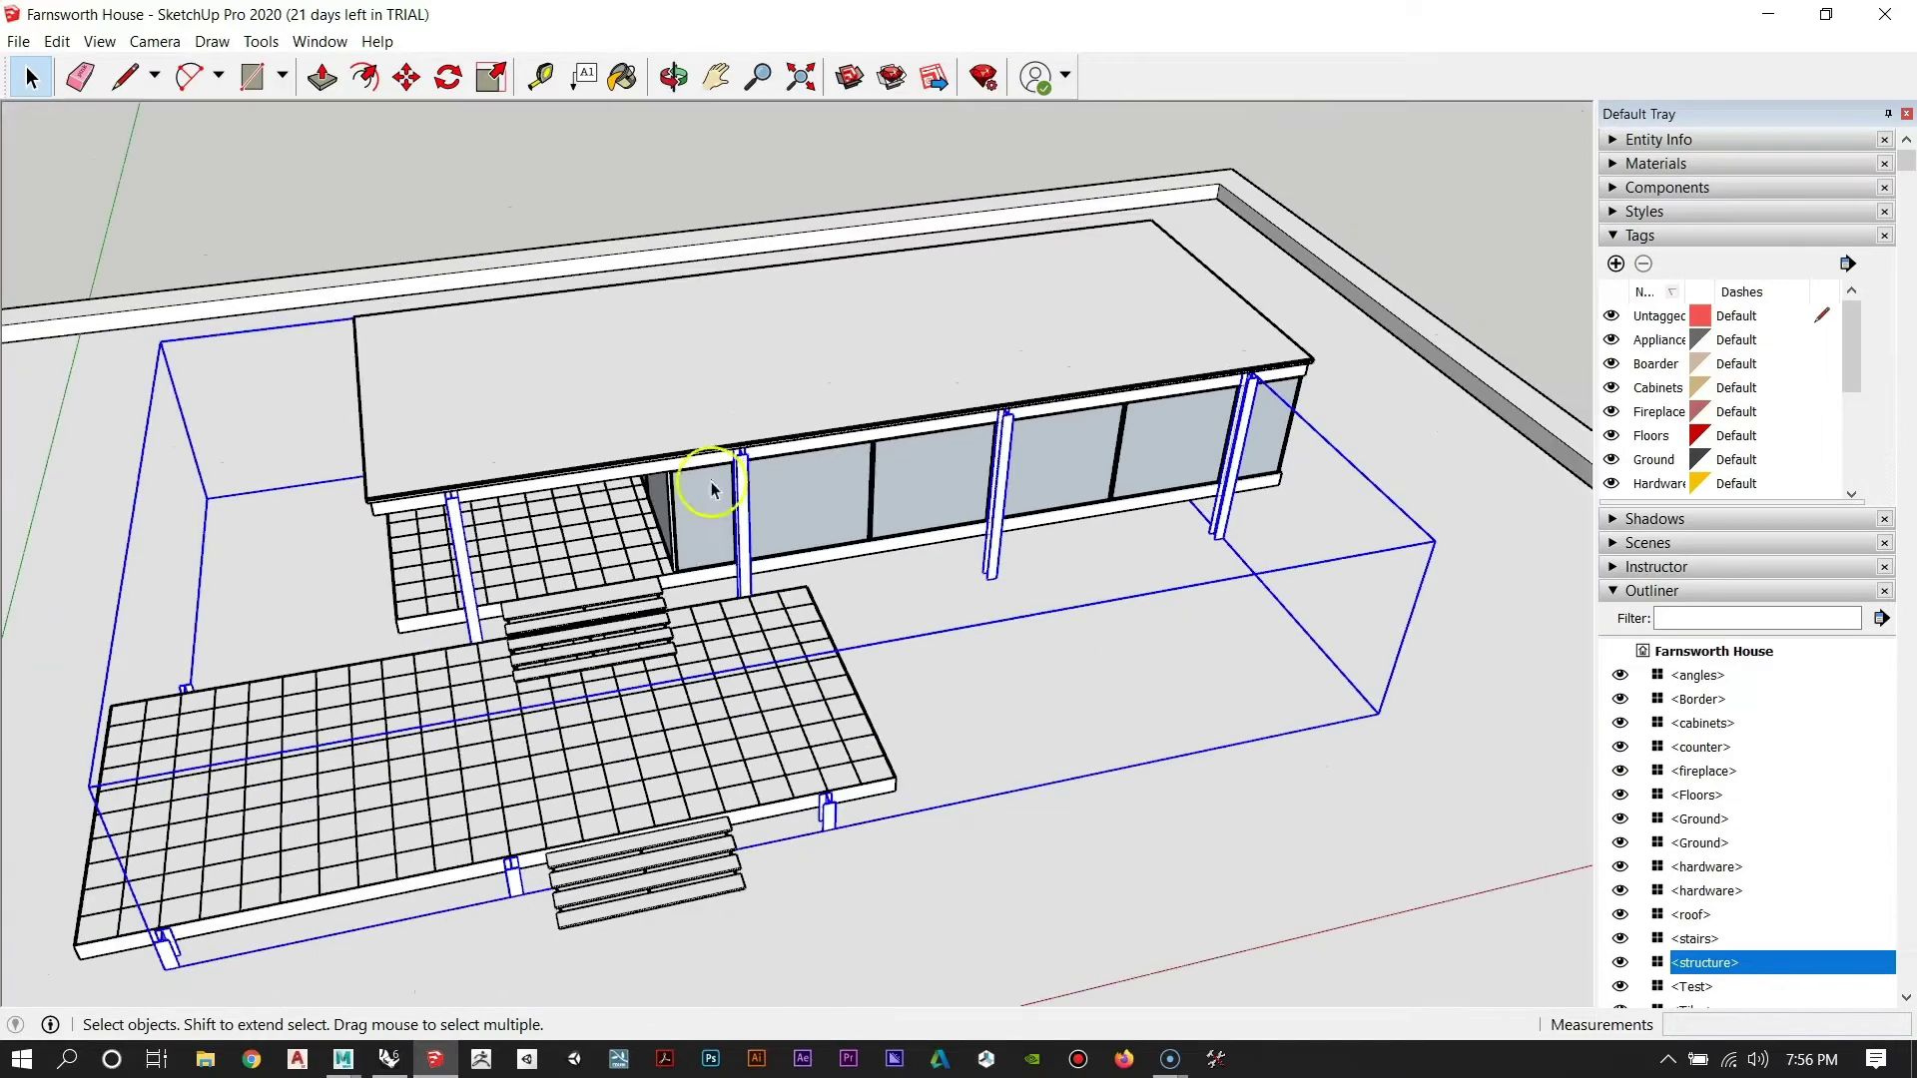
pyautogui.moveTo(698, 483); pyautogui.dragTo(759, 479, button='middle')
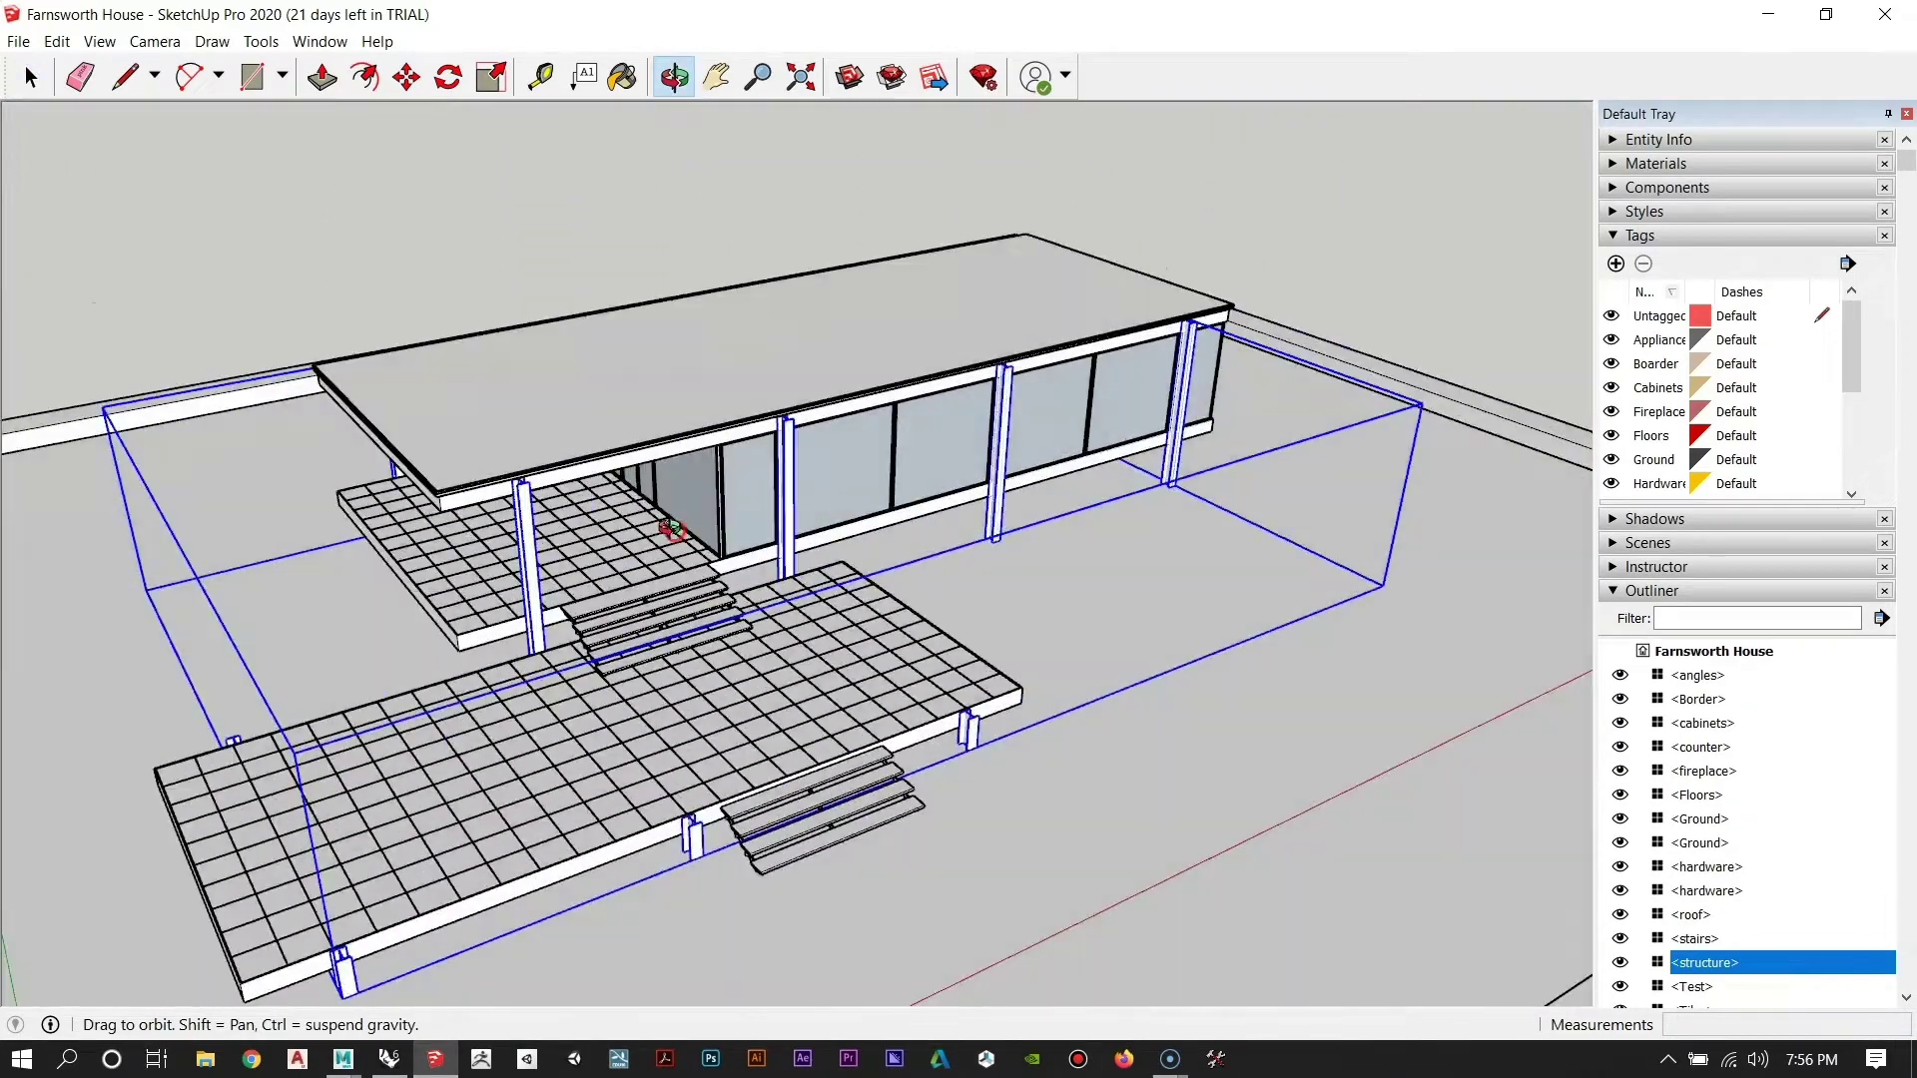
# Open the structure component to examine its columns apart from the rest of the house, and leave it again.
pyautogui.scroll(10, 748, 492)
pyautogui.doubleClick(755, 440)
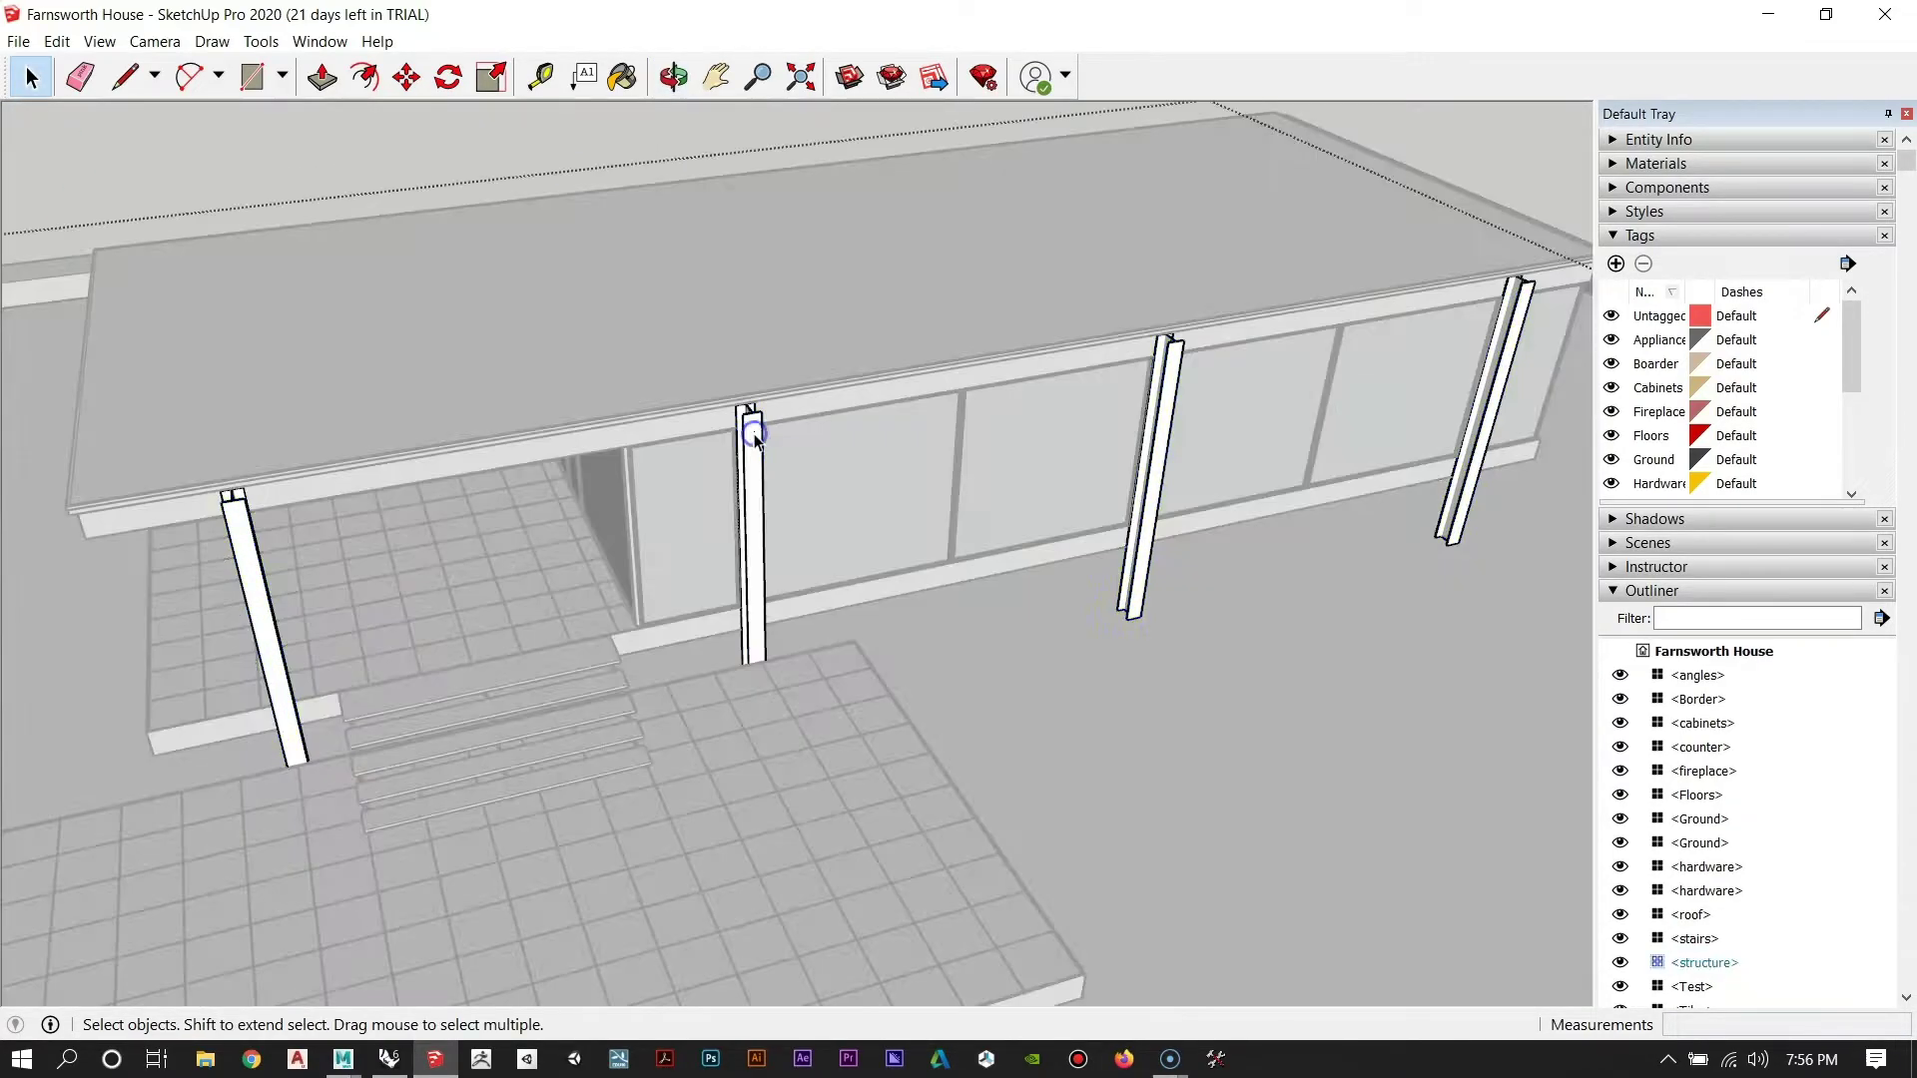
pyautogui.scroll(-5, 803, 522)
pyautogui.moveTo(535, 663); pyautogui.dragTo(912, 575, button='middle')
pyautogui.scroll(6, 805, 553)
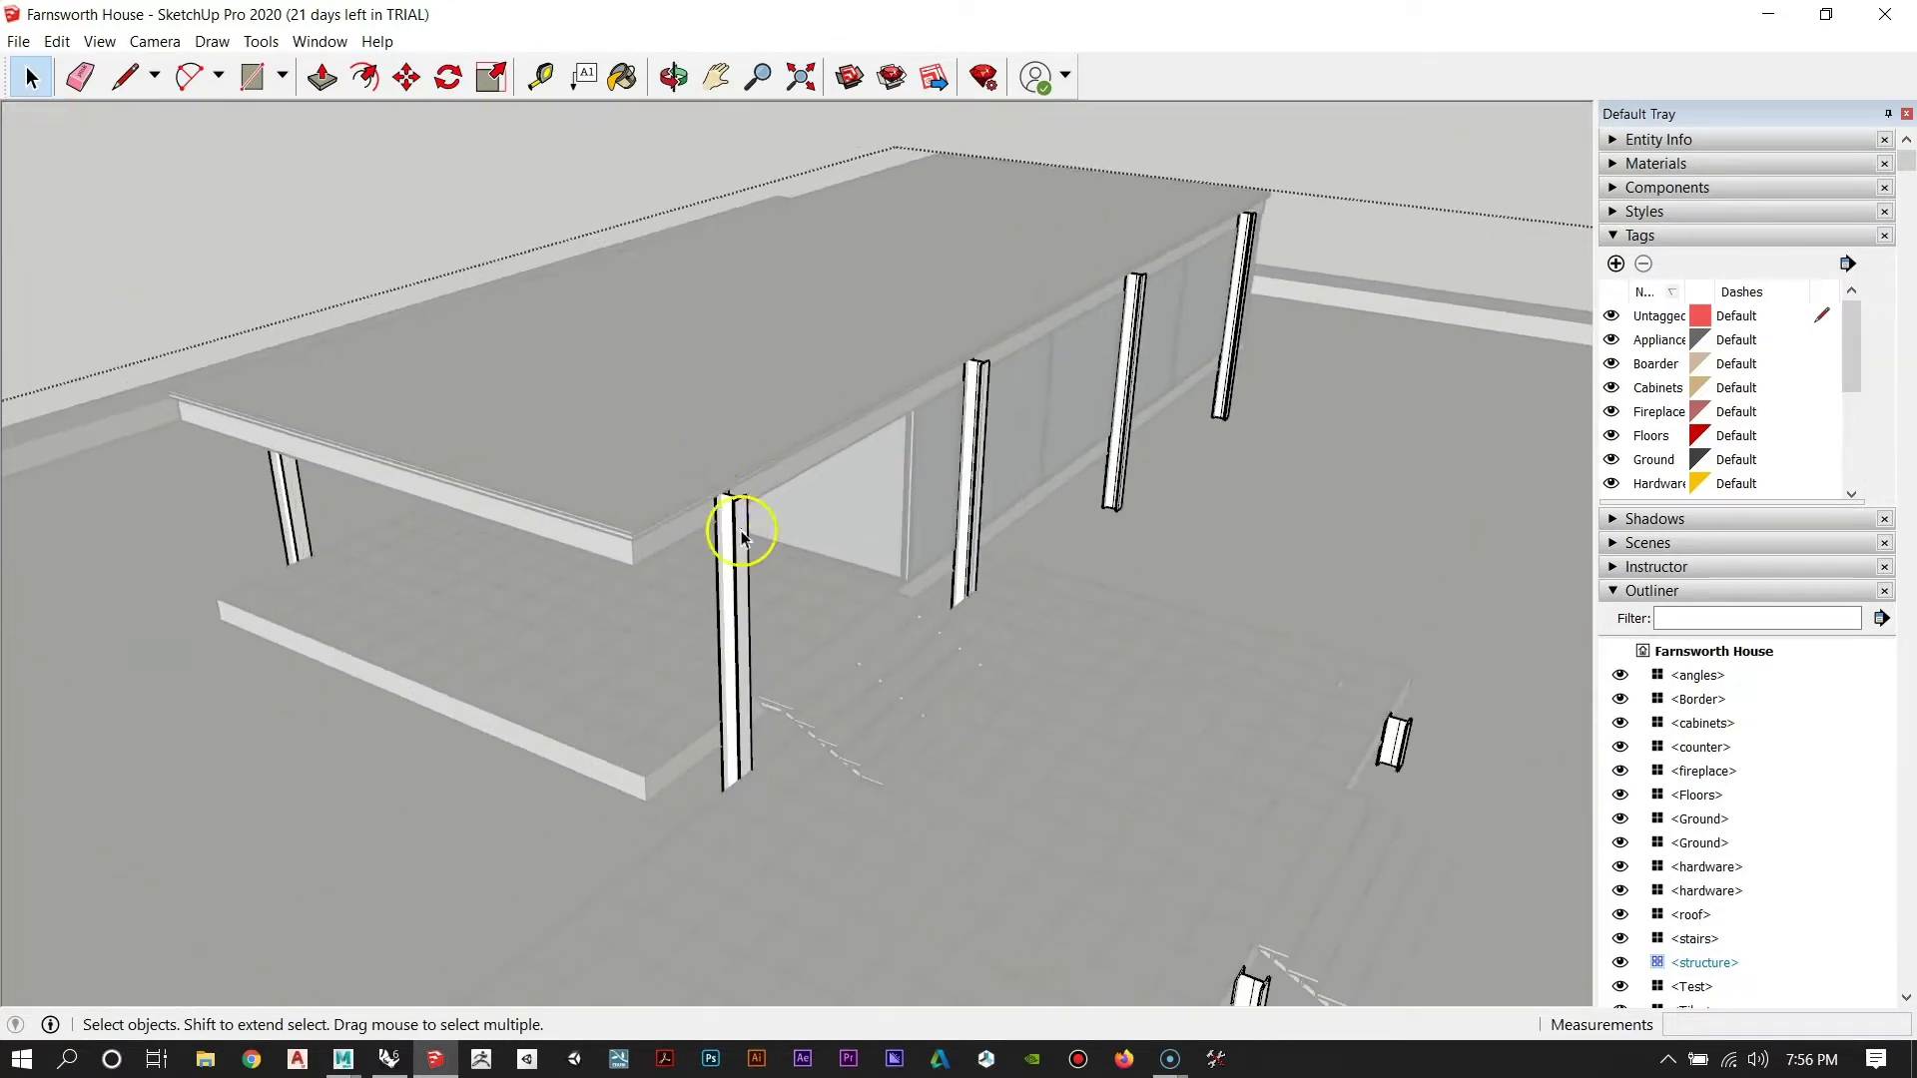
pyautogui.click(514, 273)
# Select the structure component at a middle column and examine the I-shaped profile at the column's top.
pyautogui.moveTo(1206, 570); pyautogui.dragTo(1036, 513, button='middle')
pyautogui.scroll(5, 830, 449)
pyautogui.scroll(4, 835, 507)
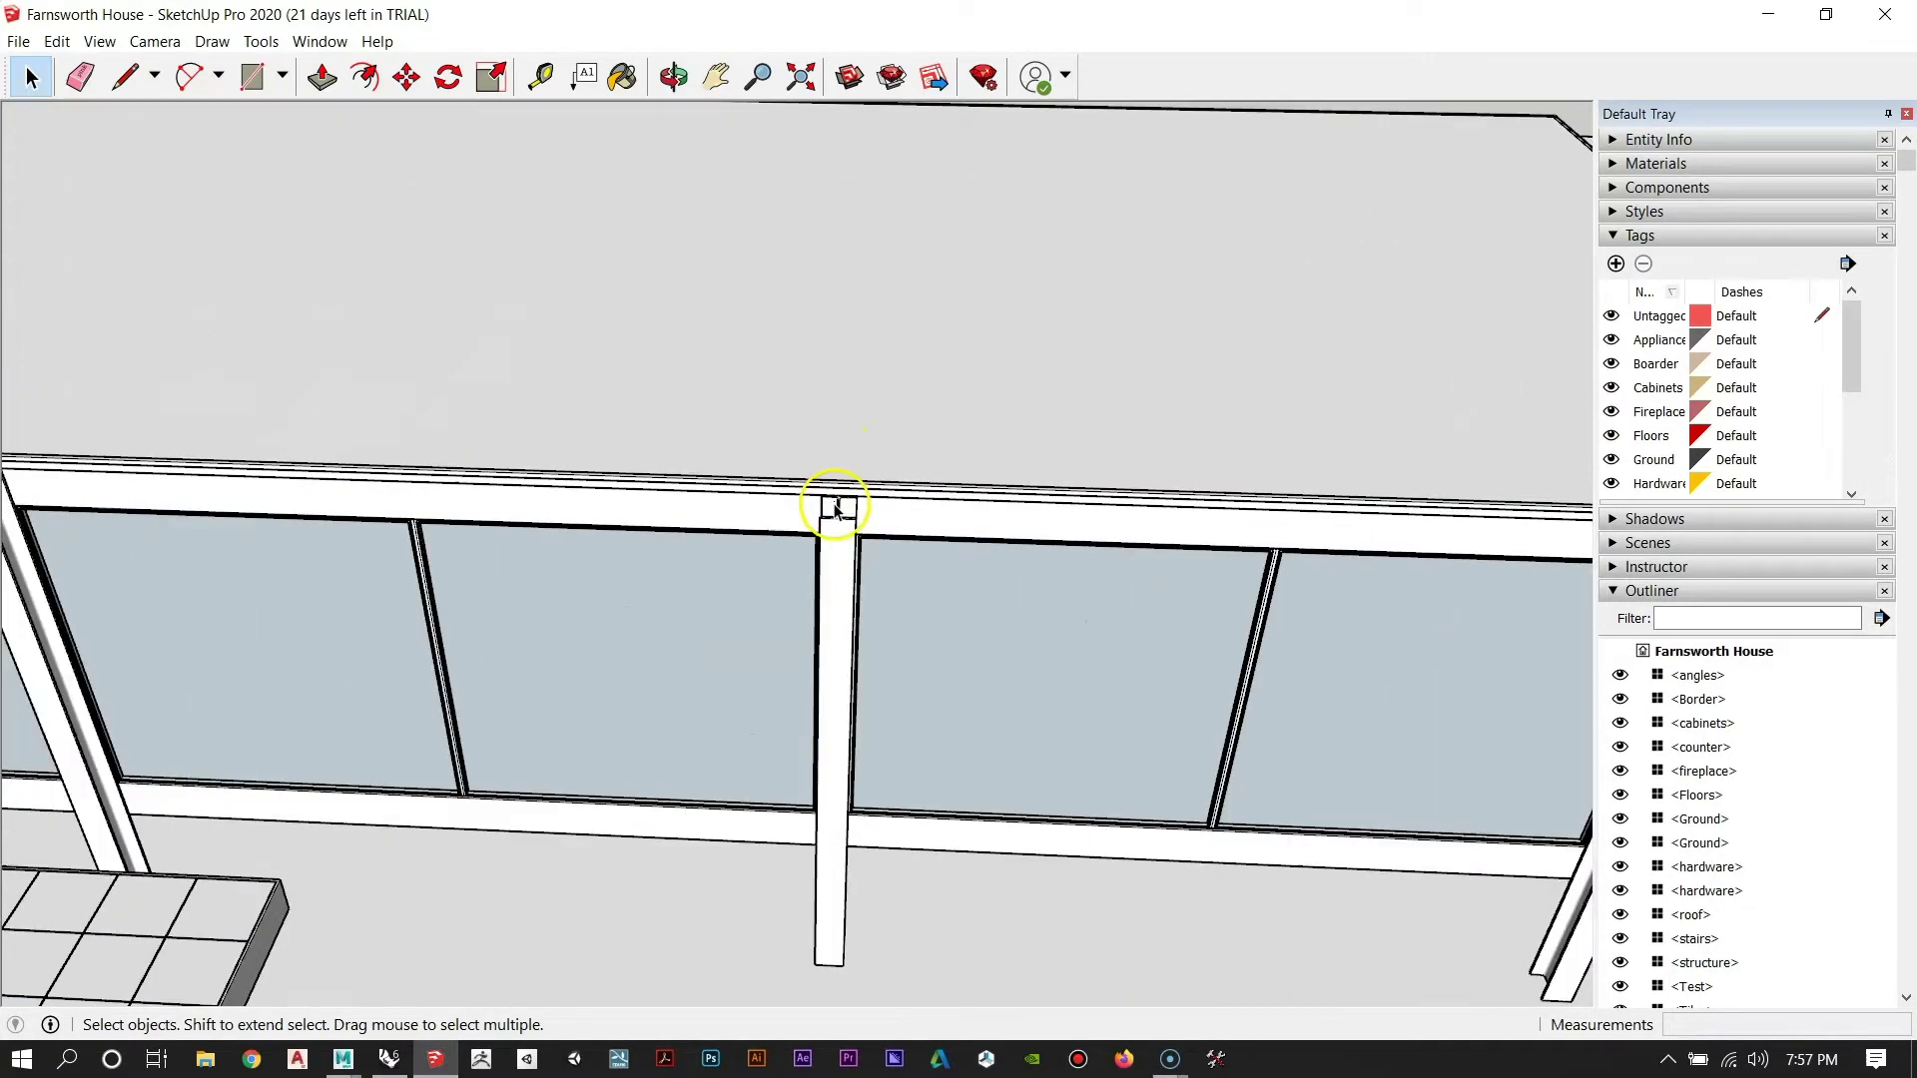
pyautogui.moveTo(928, 586); pyautogui.dragTo(620, 419, button='middle')
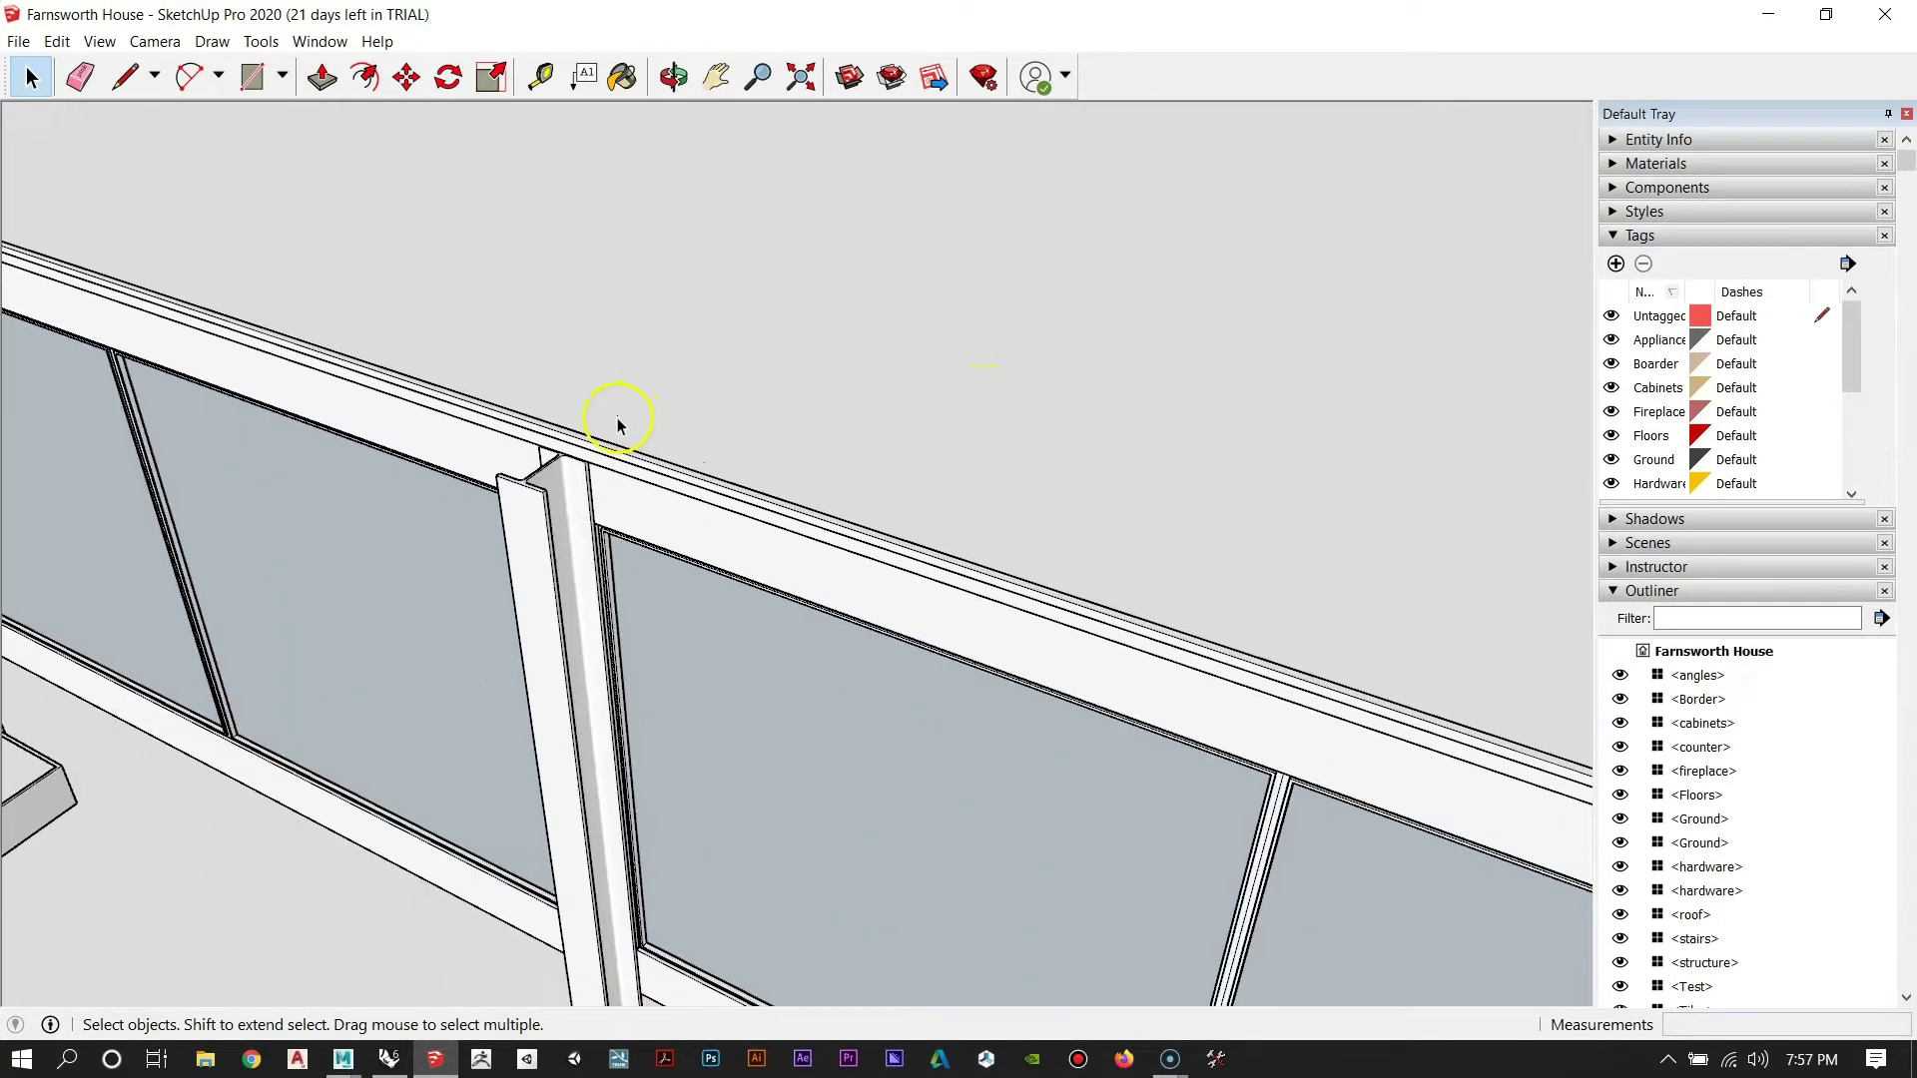
pyautogui.scroll(5, 522, 470)
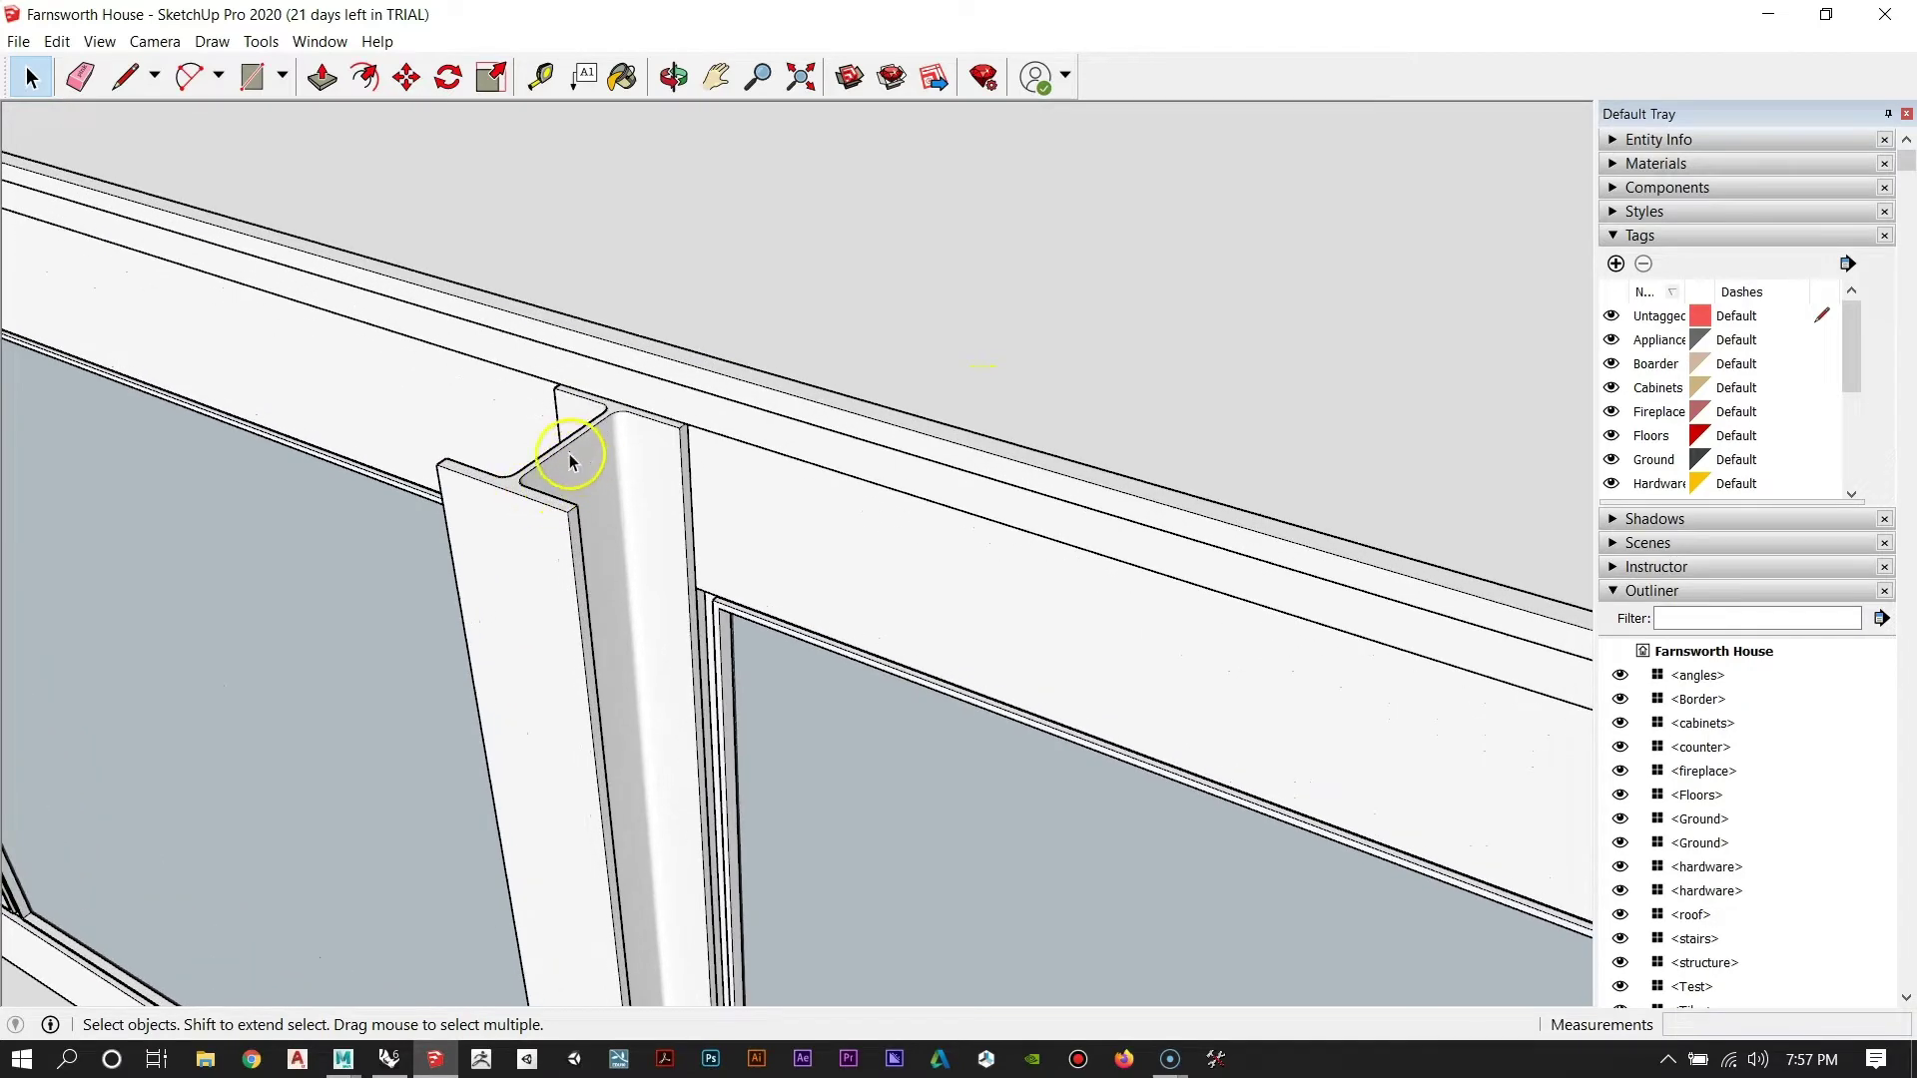
pyautogui.click(565, 452)
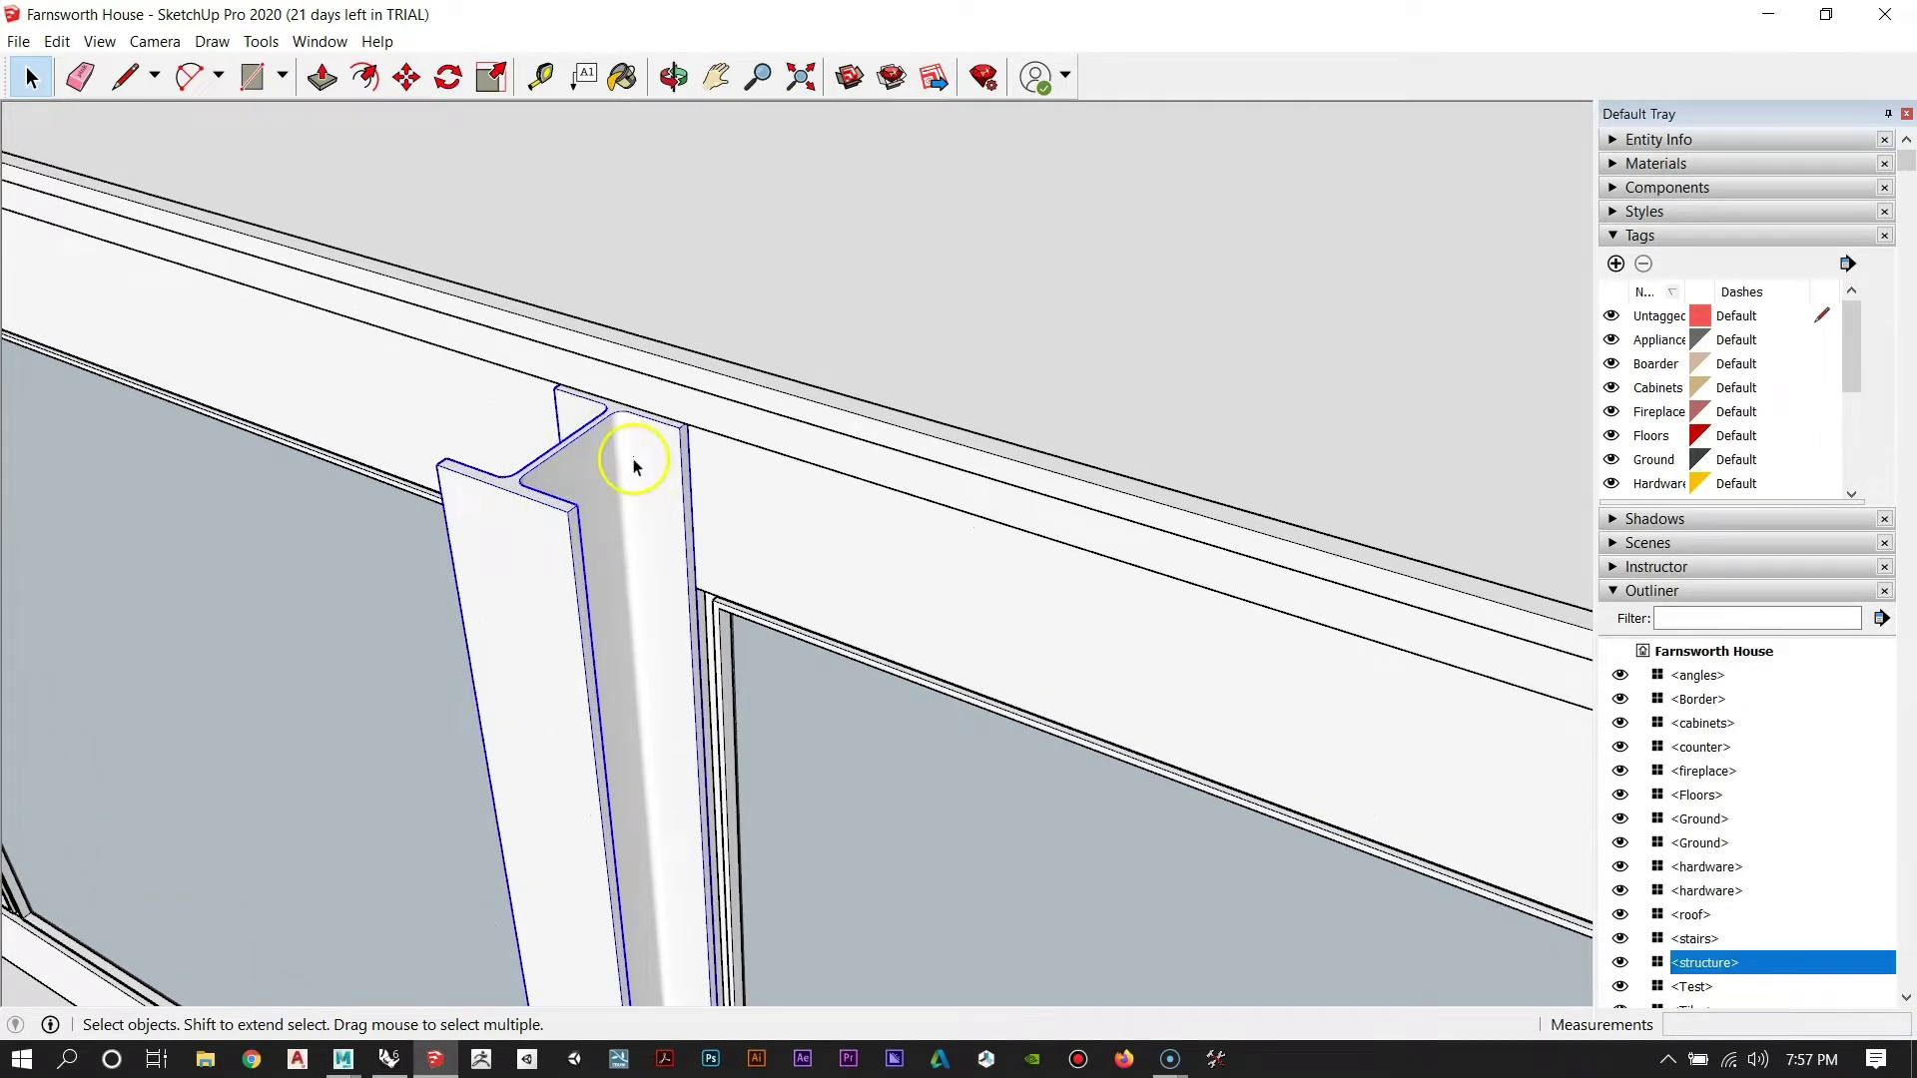
# Select the roof component and examine its edge where it meets the columns.
pyautogui.scroll(-3, 633, 461)
pyautogui.click(801, 527)
pyautogui.scroll(-2, 802, 529)
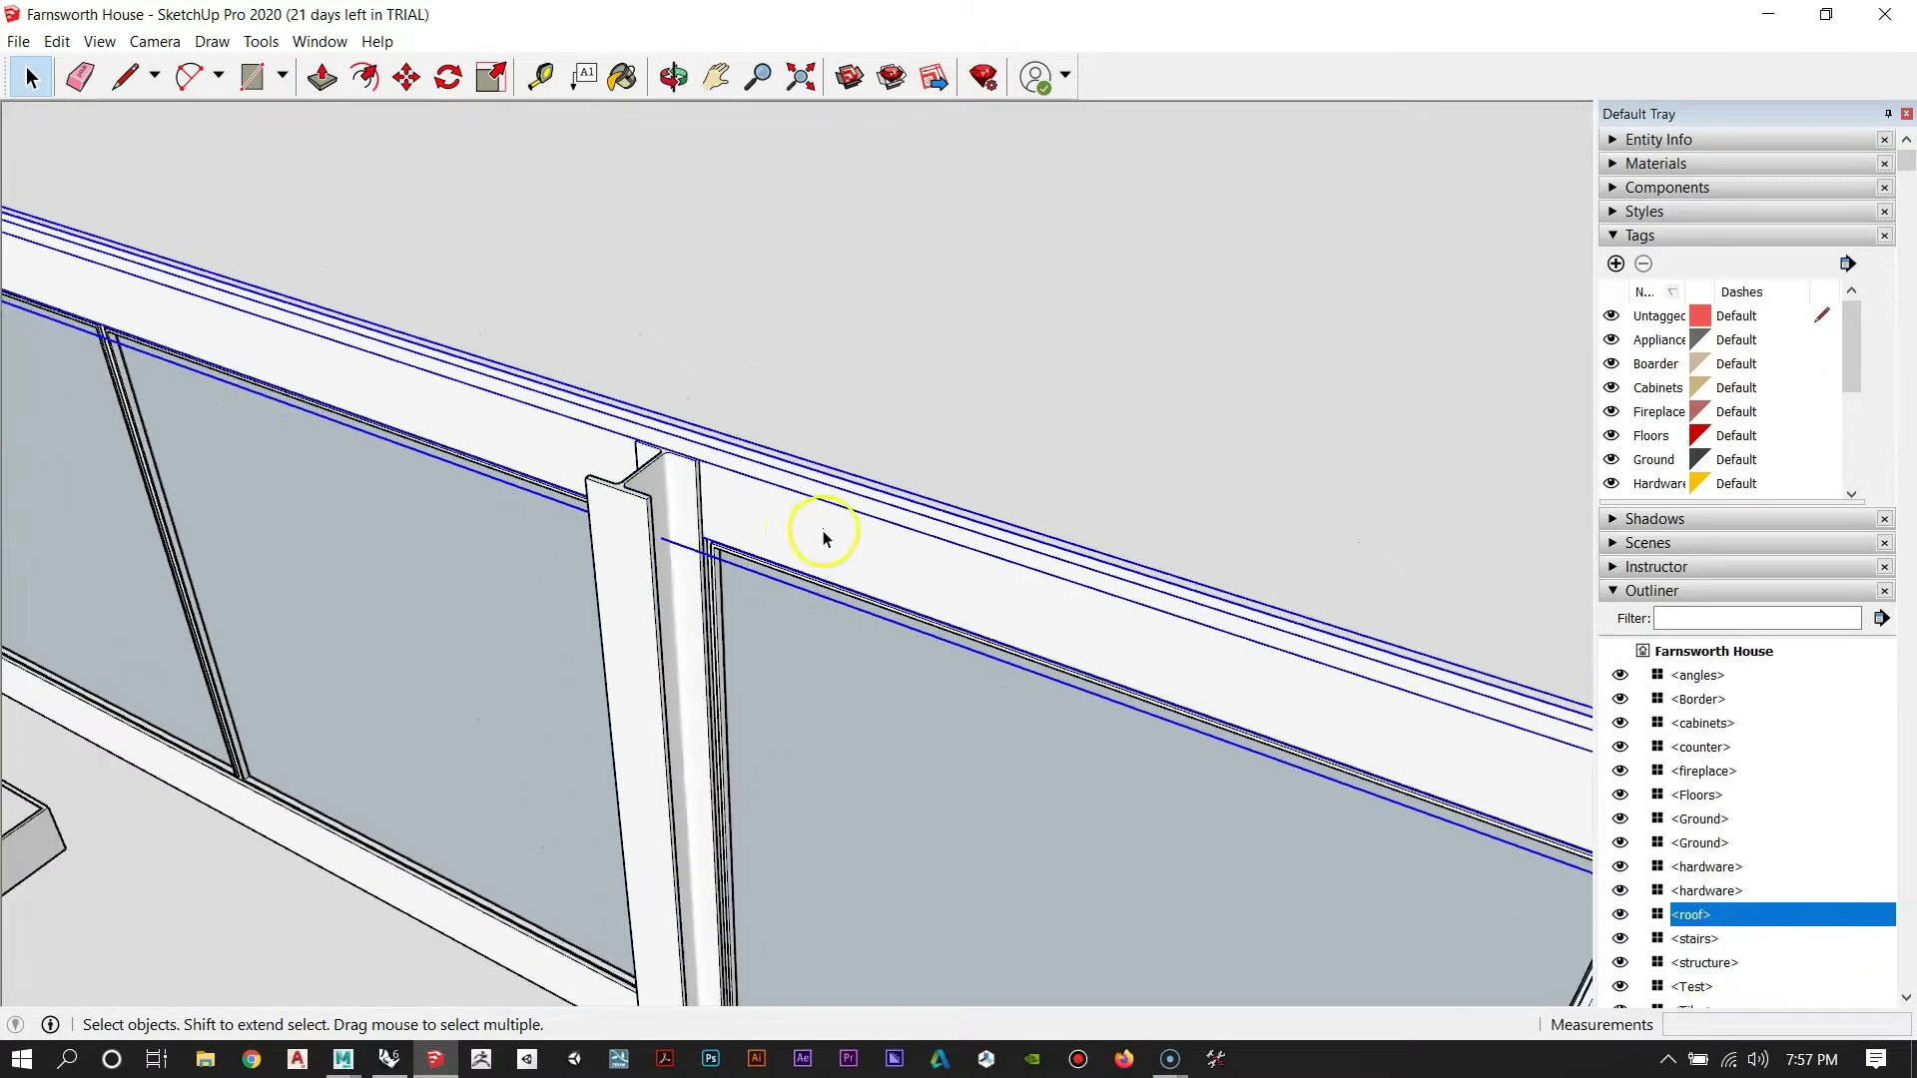
pyautogui.scroll(-3, 920, 570)
pyautogui.moveTo(920, 569); pyautogui.dragTo(693, 492, button='middle')
pyautogui.scroll(-2, 848, 488)
pyautogui.scroll(4, 654, 455)
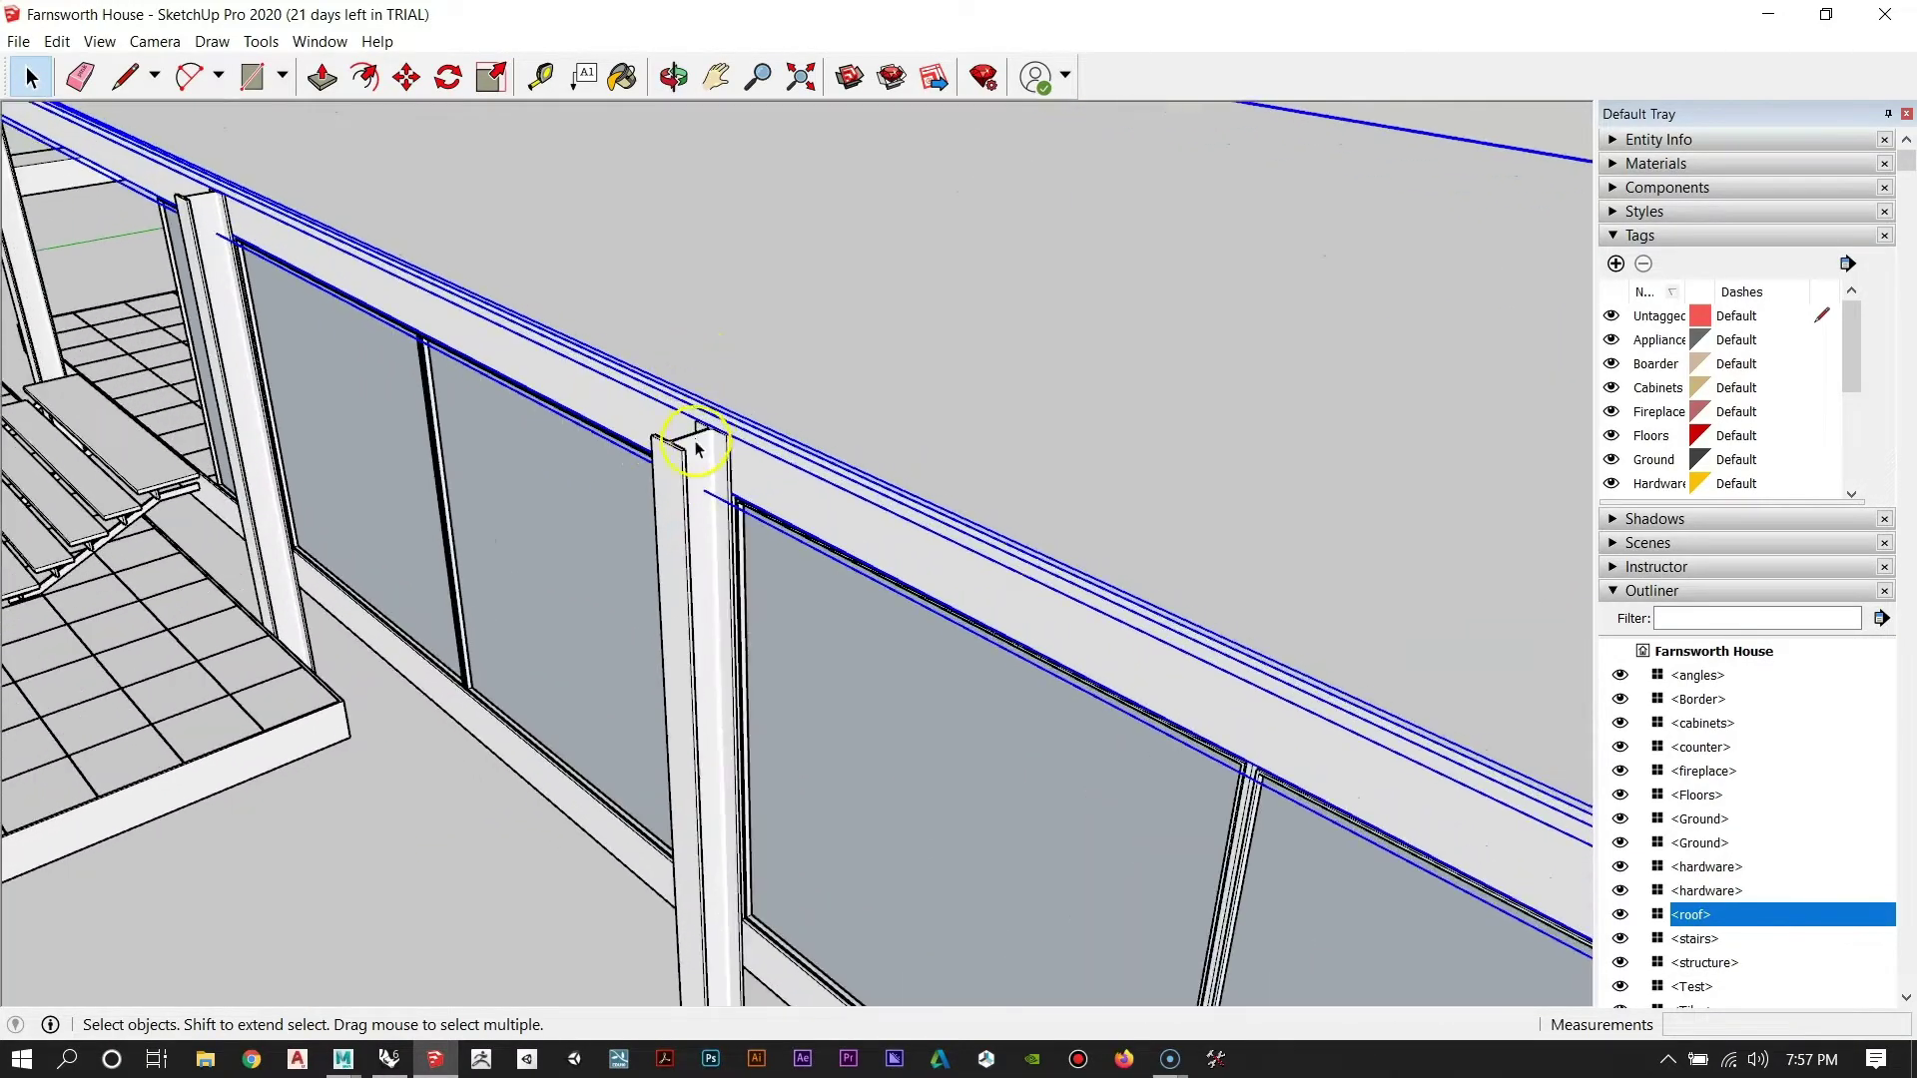
# Select the structure component and the roof component in turn to compare which geometry belongs to each.
pyautogui.click(696, 450)
pyautogui.scroll(1, 696, 452)
pyautogui.scroll(-3, 605, 357)
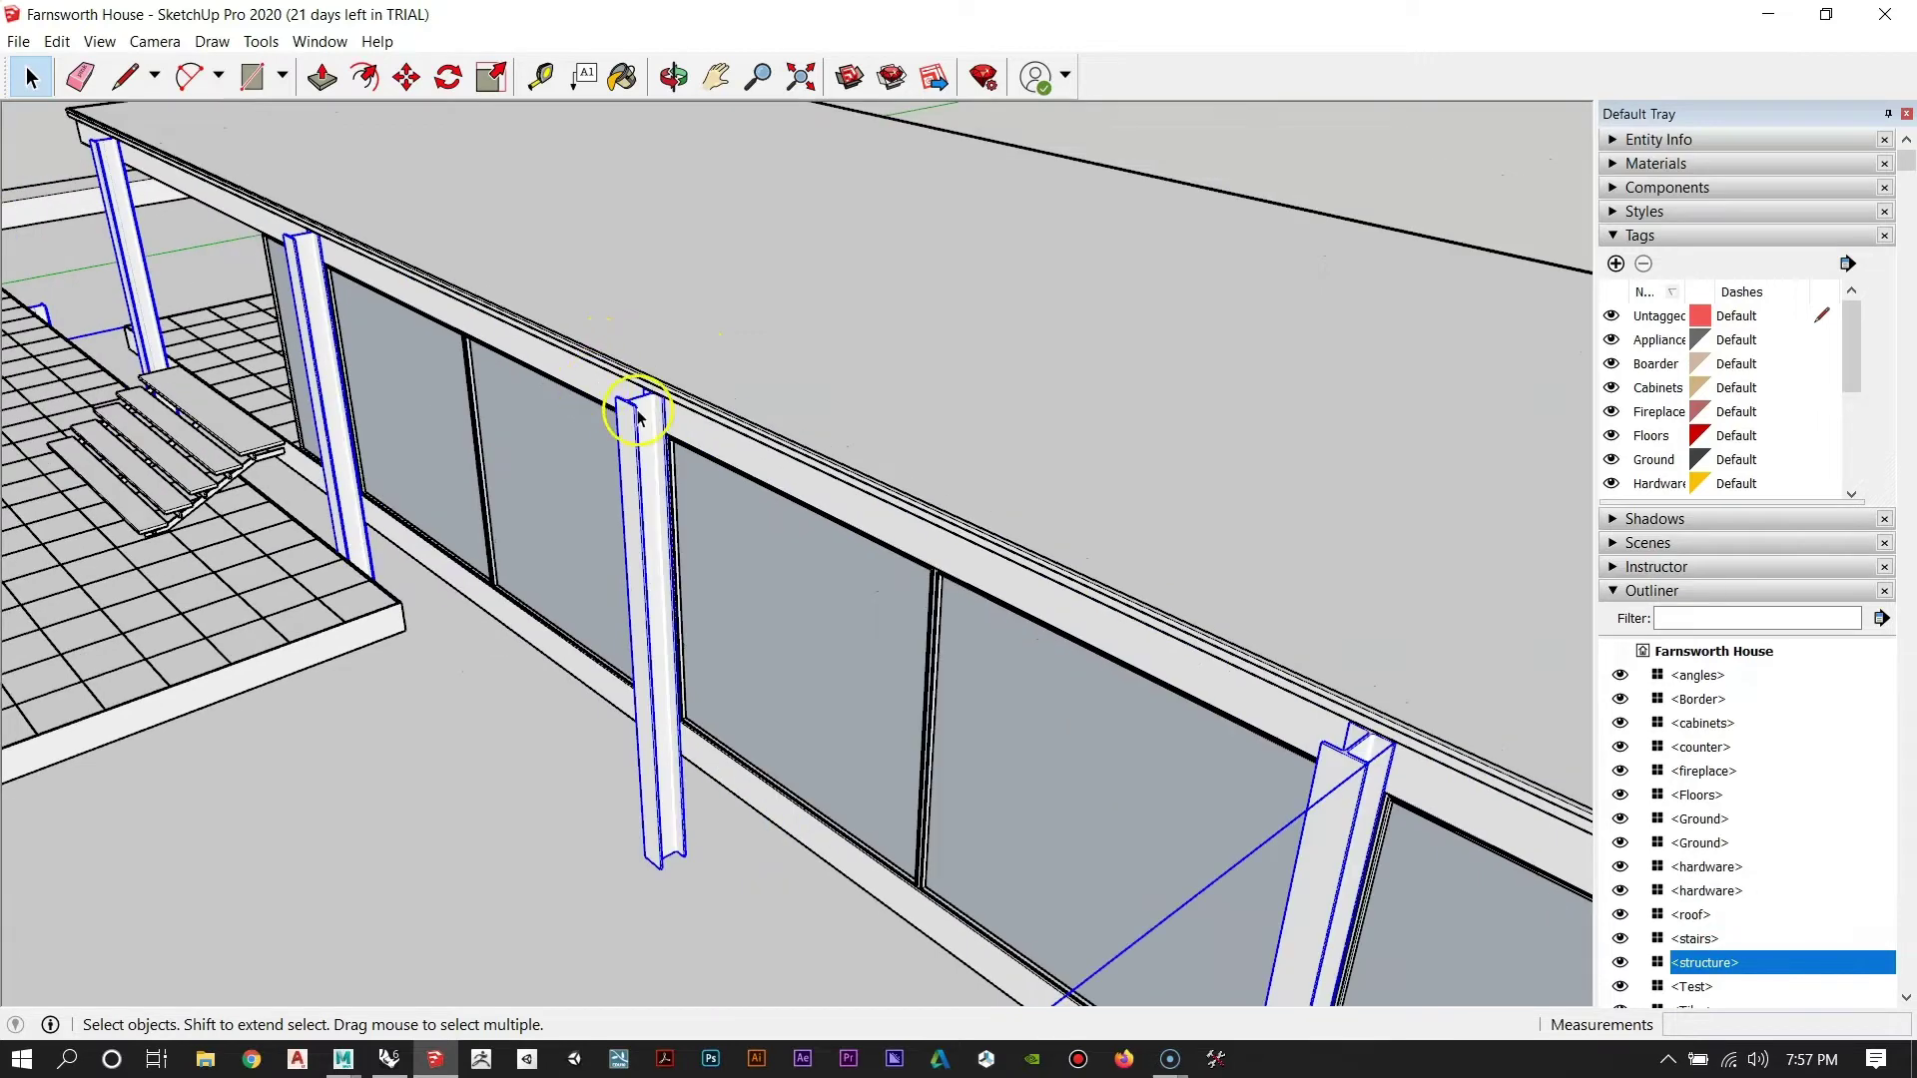
pyautogui.scroll(3, 633, 416)
pyautogui.click(721, 436)
pyautogui.scroll(-4, 721, 439)
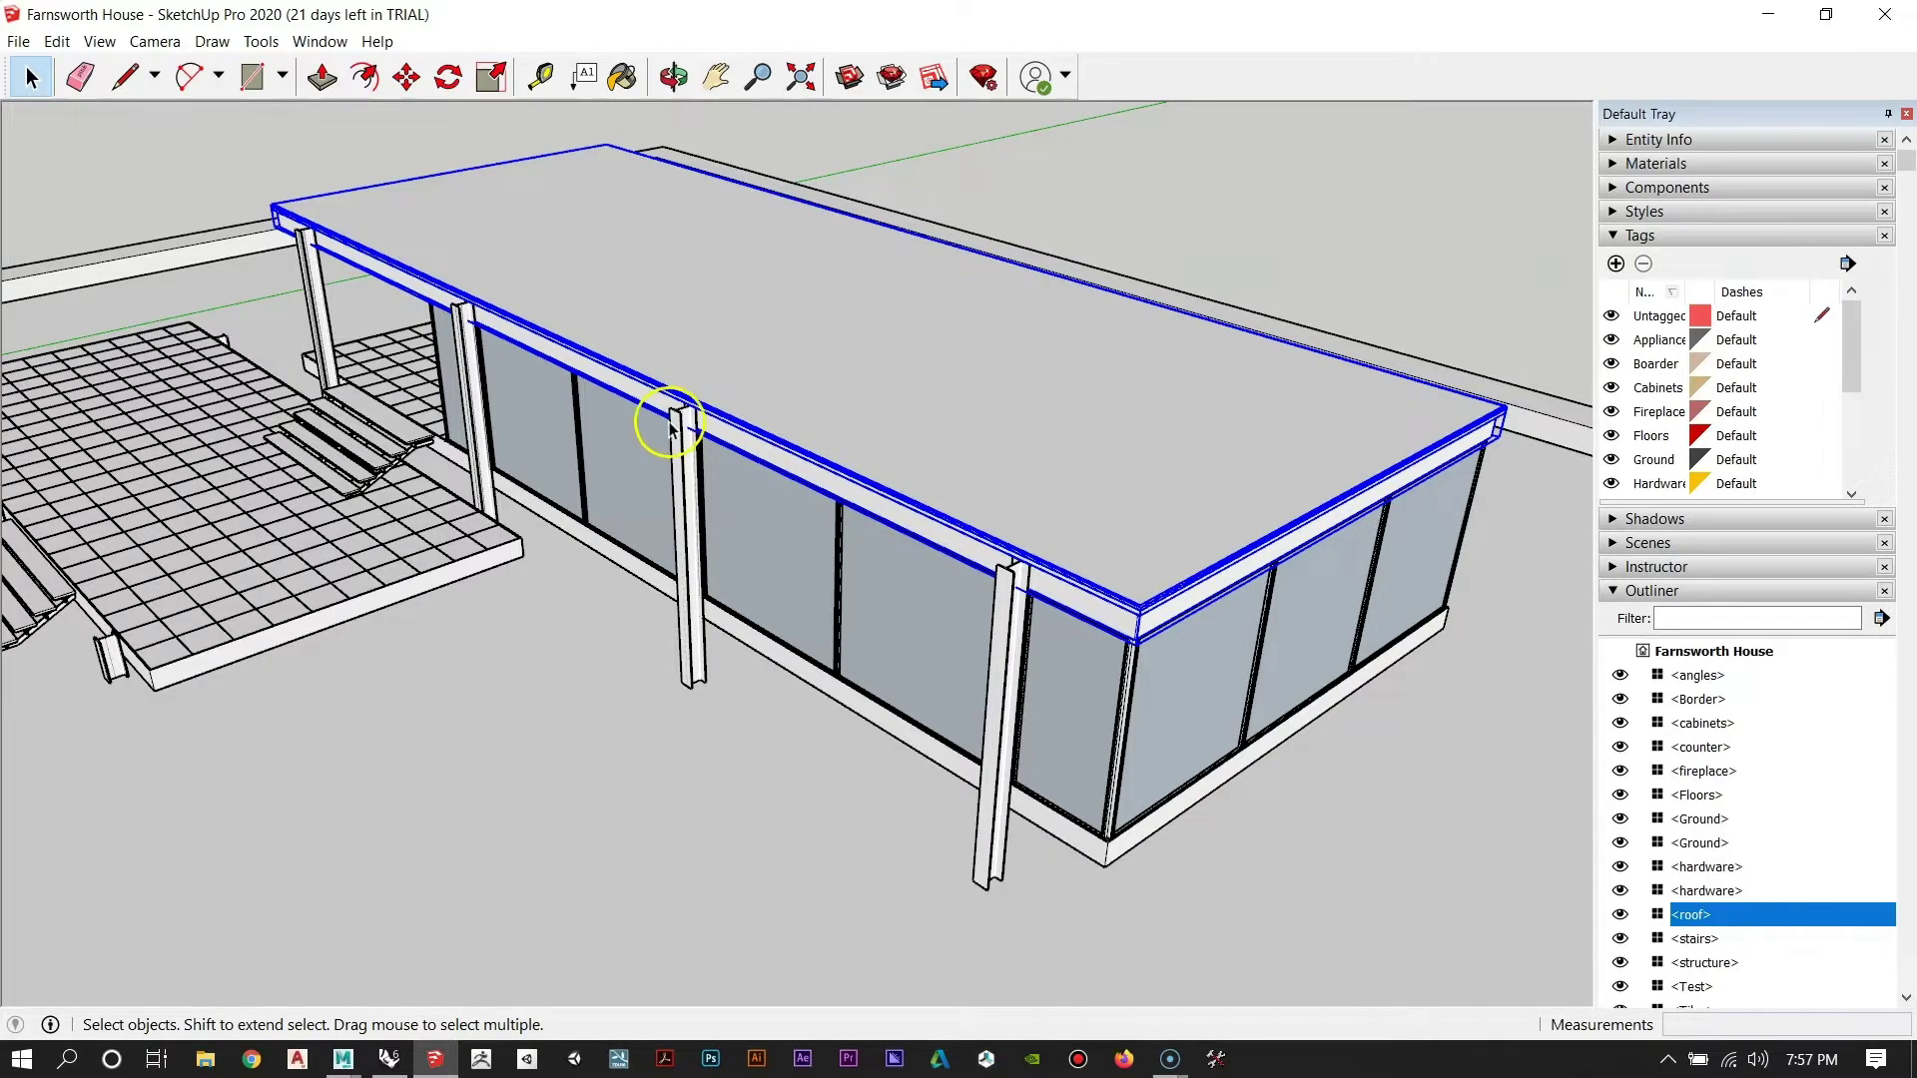
# Examine the house, terraces and surrounding site from several angles with the roof component selected.
pyautogui.moveTo(671, 430); pyautogui.dragTo(1243, 500, button='middle')
pyautogui.scroll(-4, 941, 405)
pyautogui.moveTo(445, 611); pyautogui.dragTo(844, 640, button='middle')
pyautogui.scroll(-2, 690, 509)
pyautogui.moveTo(737, 465); pyautogui.dragTo(749, 669, button='middle')
pyautogui.scroll(-2, 979, 419)
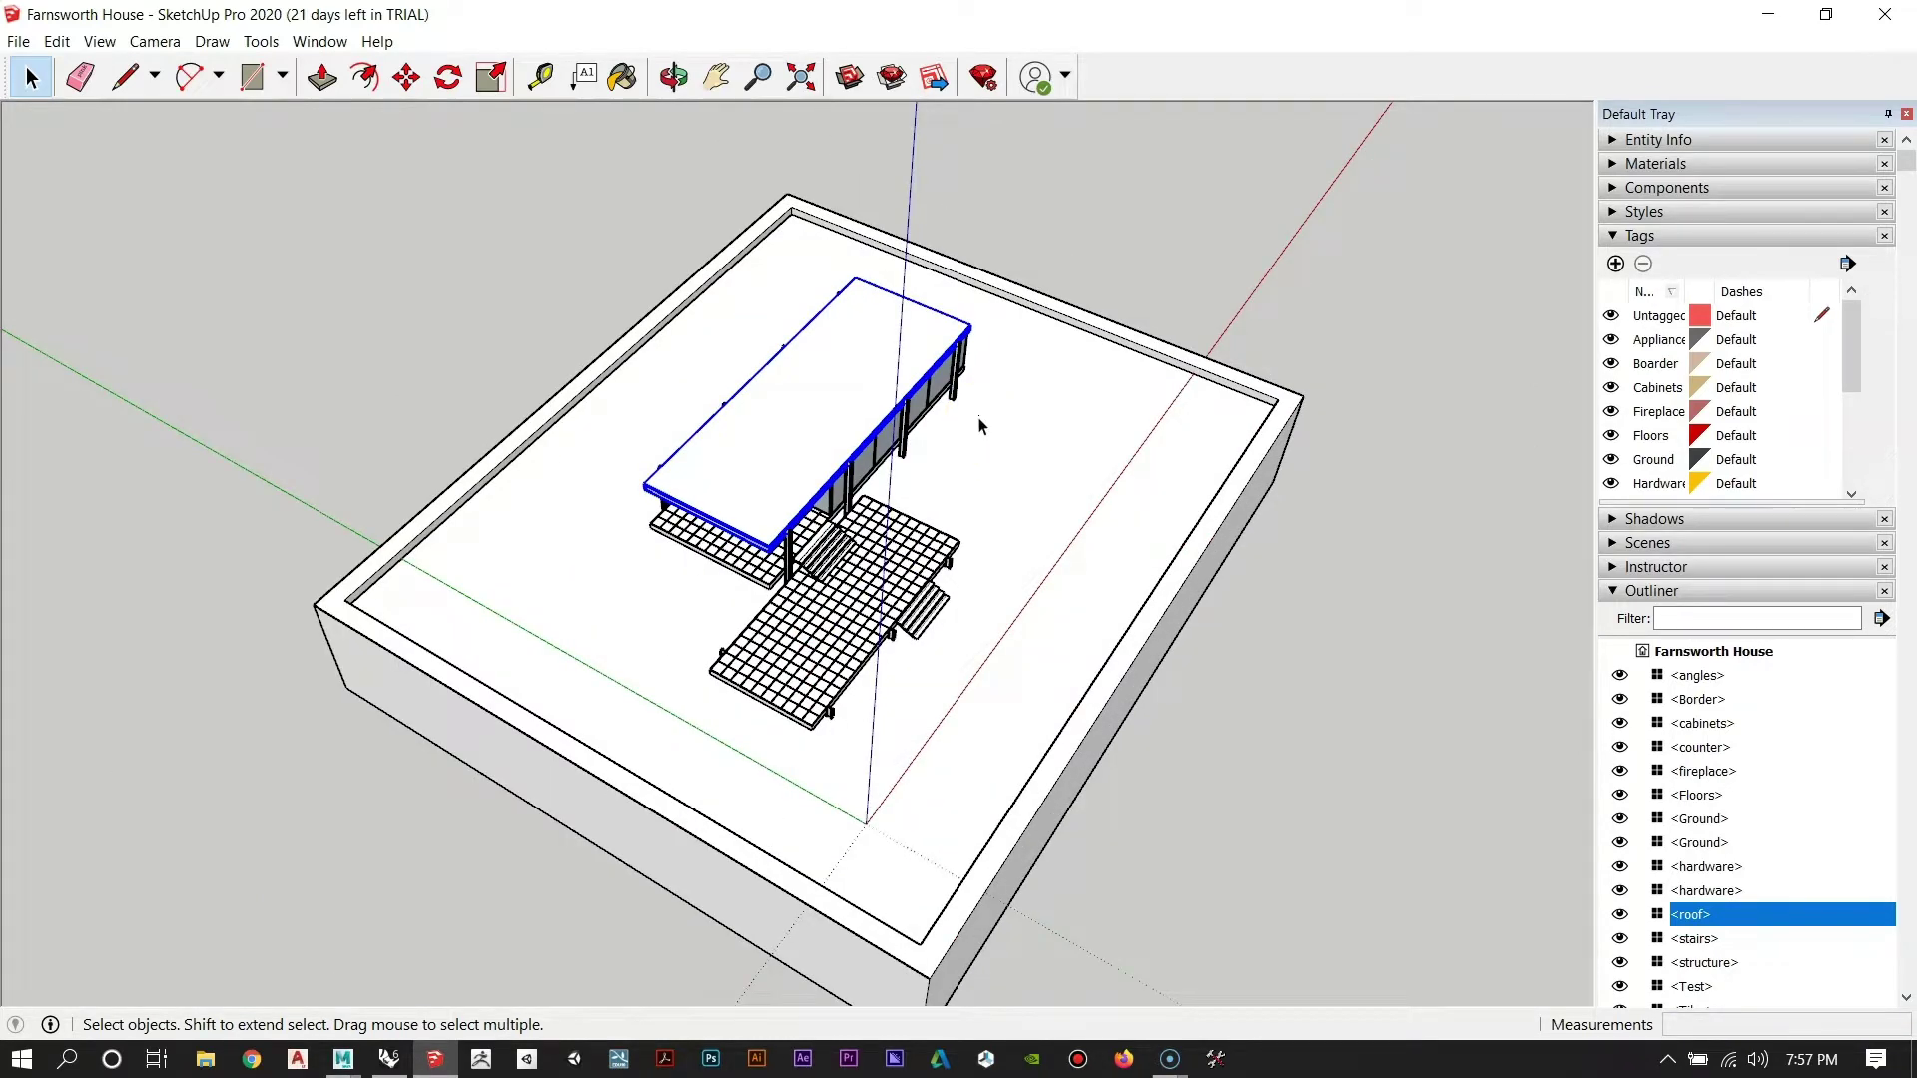
pyautogui.scroll(-2, 779, 375)
pyautogui.scroll(10, 767, 441)
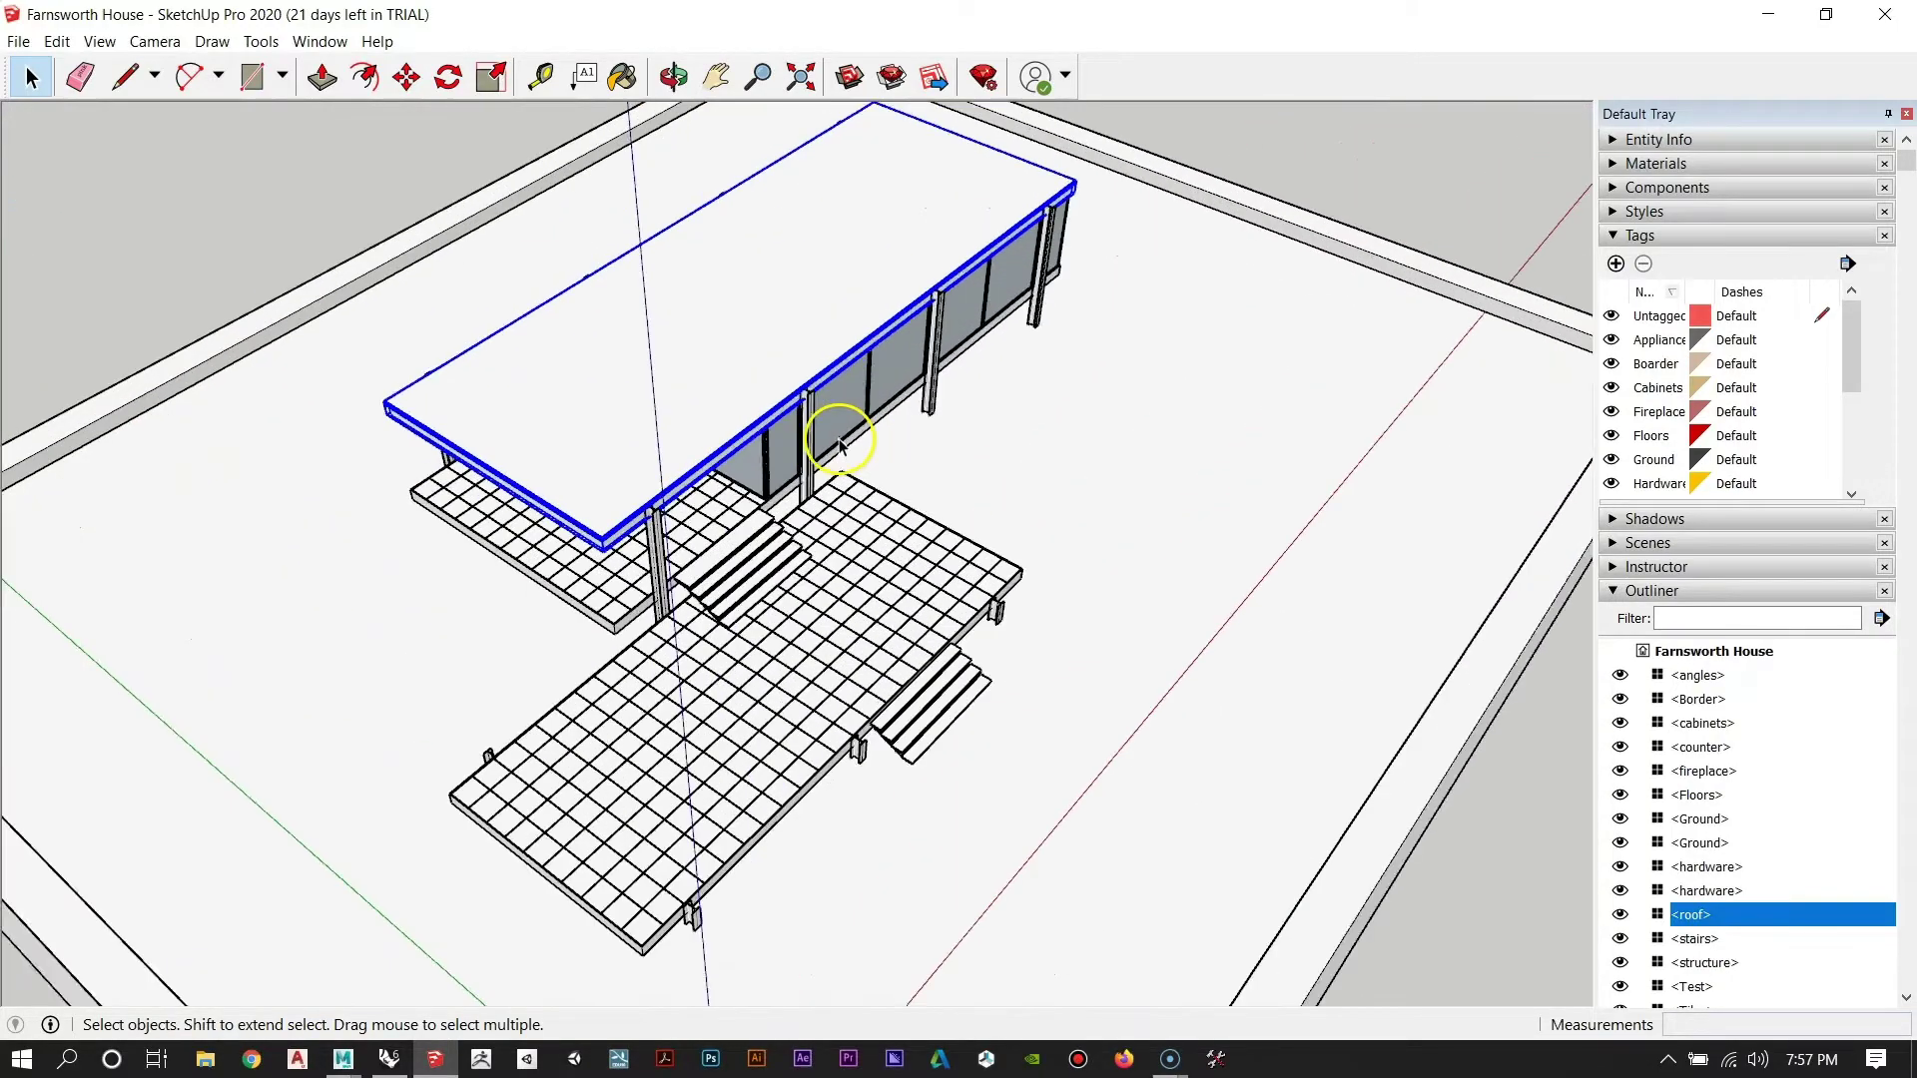
pyautogui.moveTo(731, 487); pyautogui.dragTo(921, 328, button='middle')
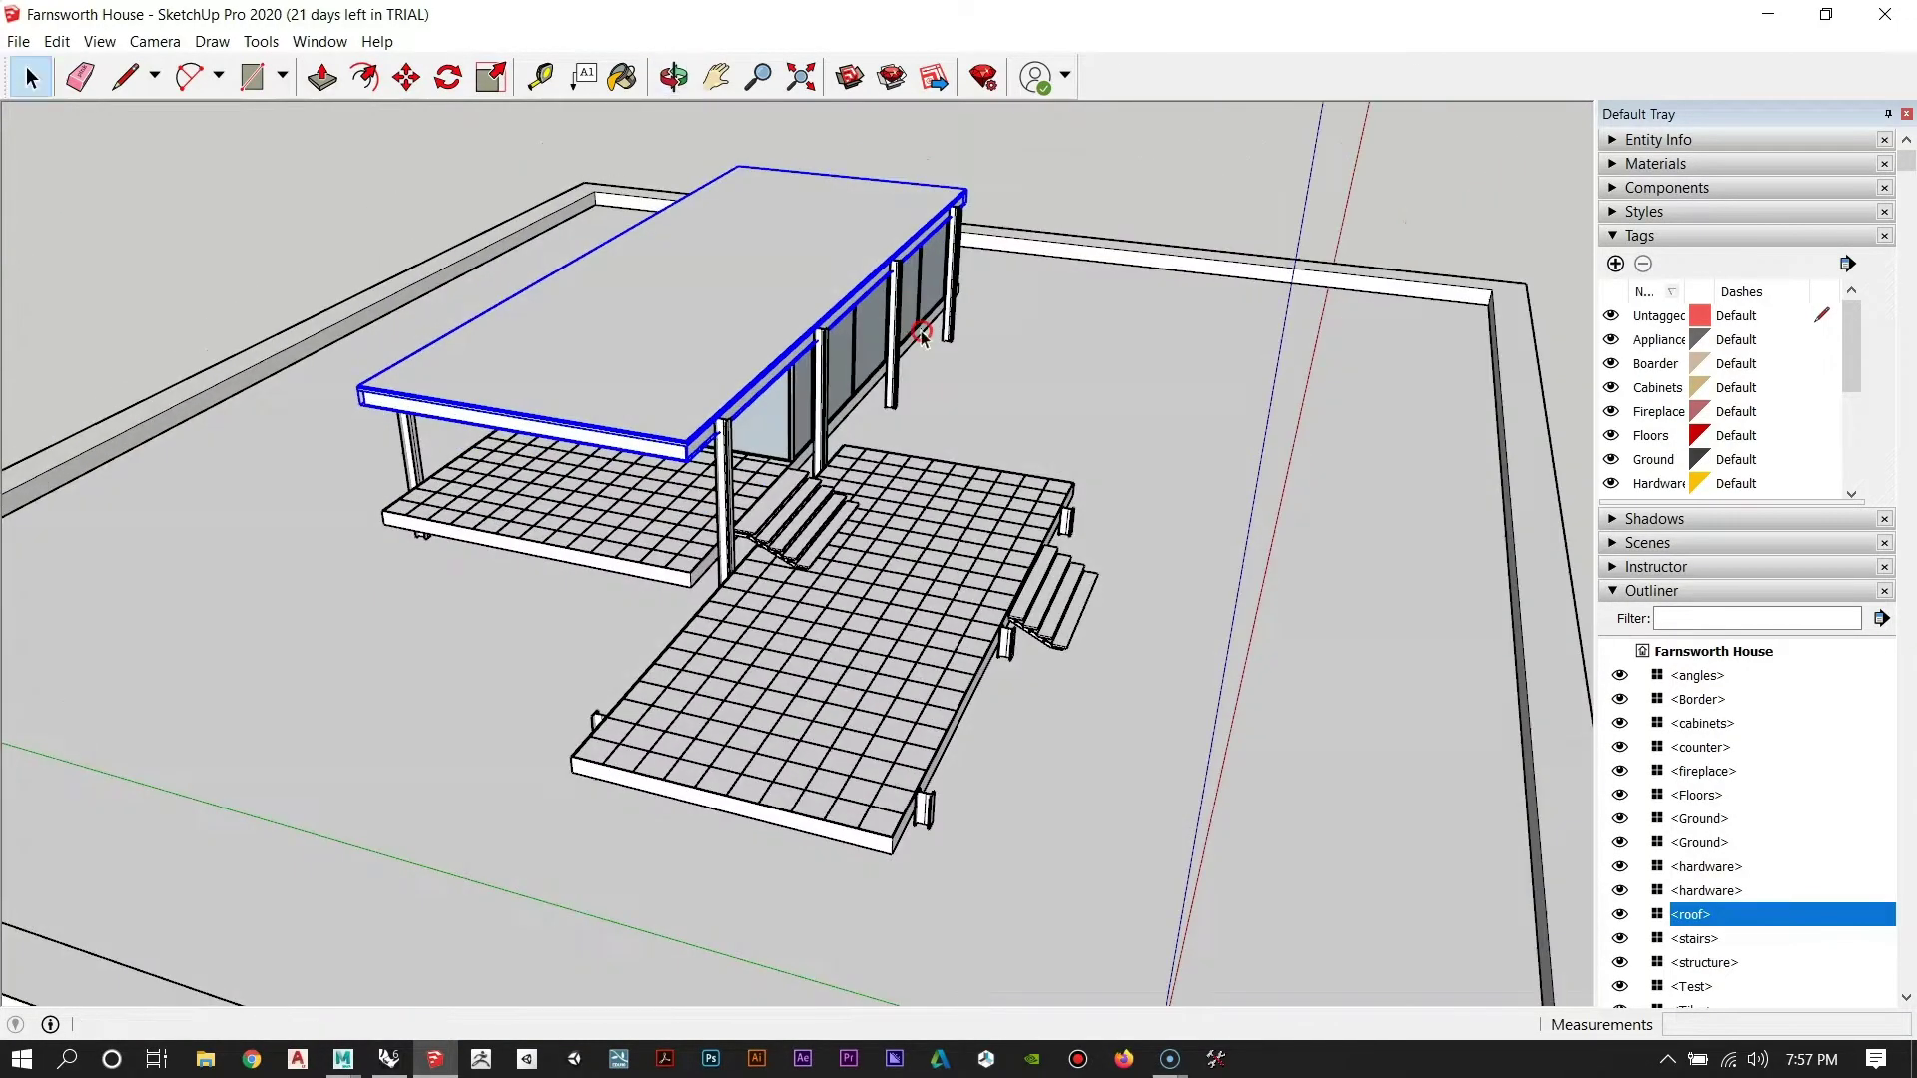
pyautogui.scroll(-3, 845, 476)
pyautogui.scroll(2, 804, 439)
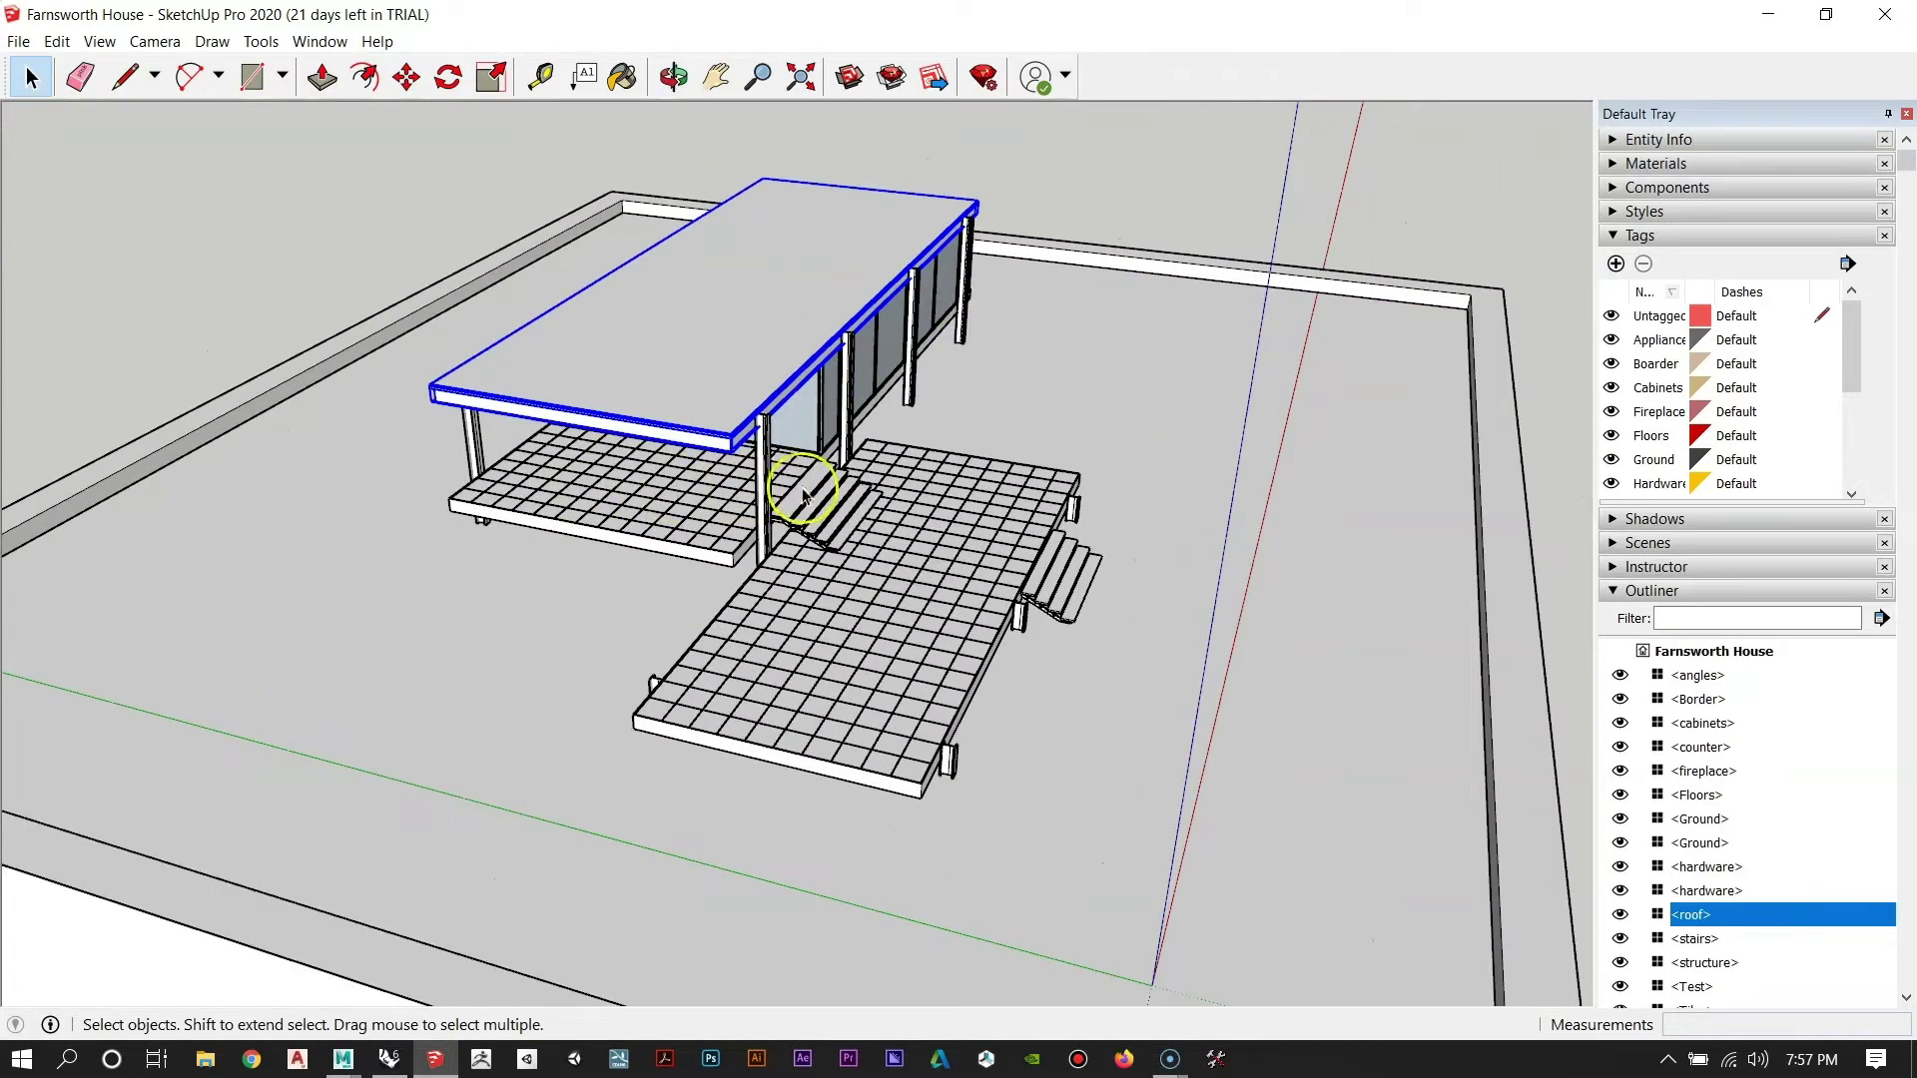
pyautogui.moveTo(804, 496); pyautogui.dragTo(916, 399, button='middle')
pyautogui.scroll(-2, 856, 500)
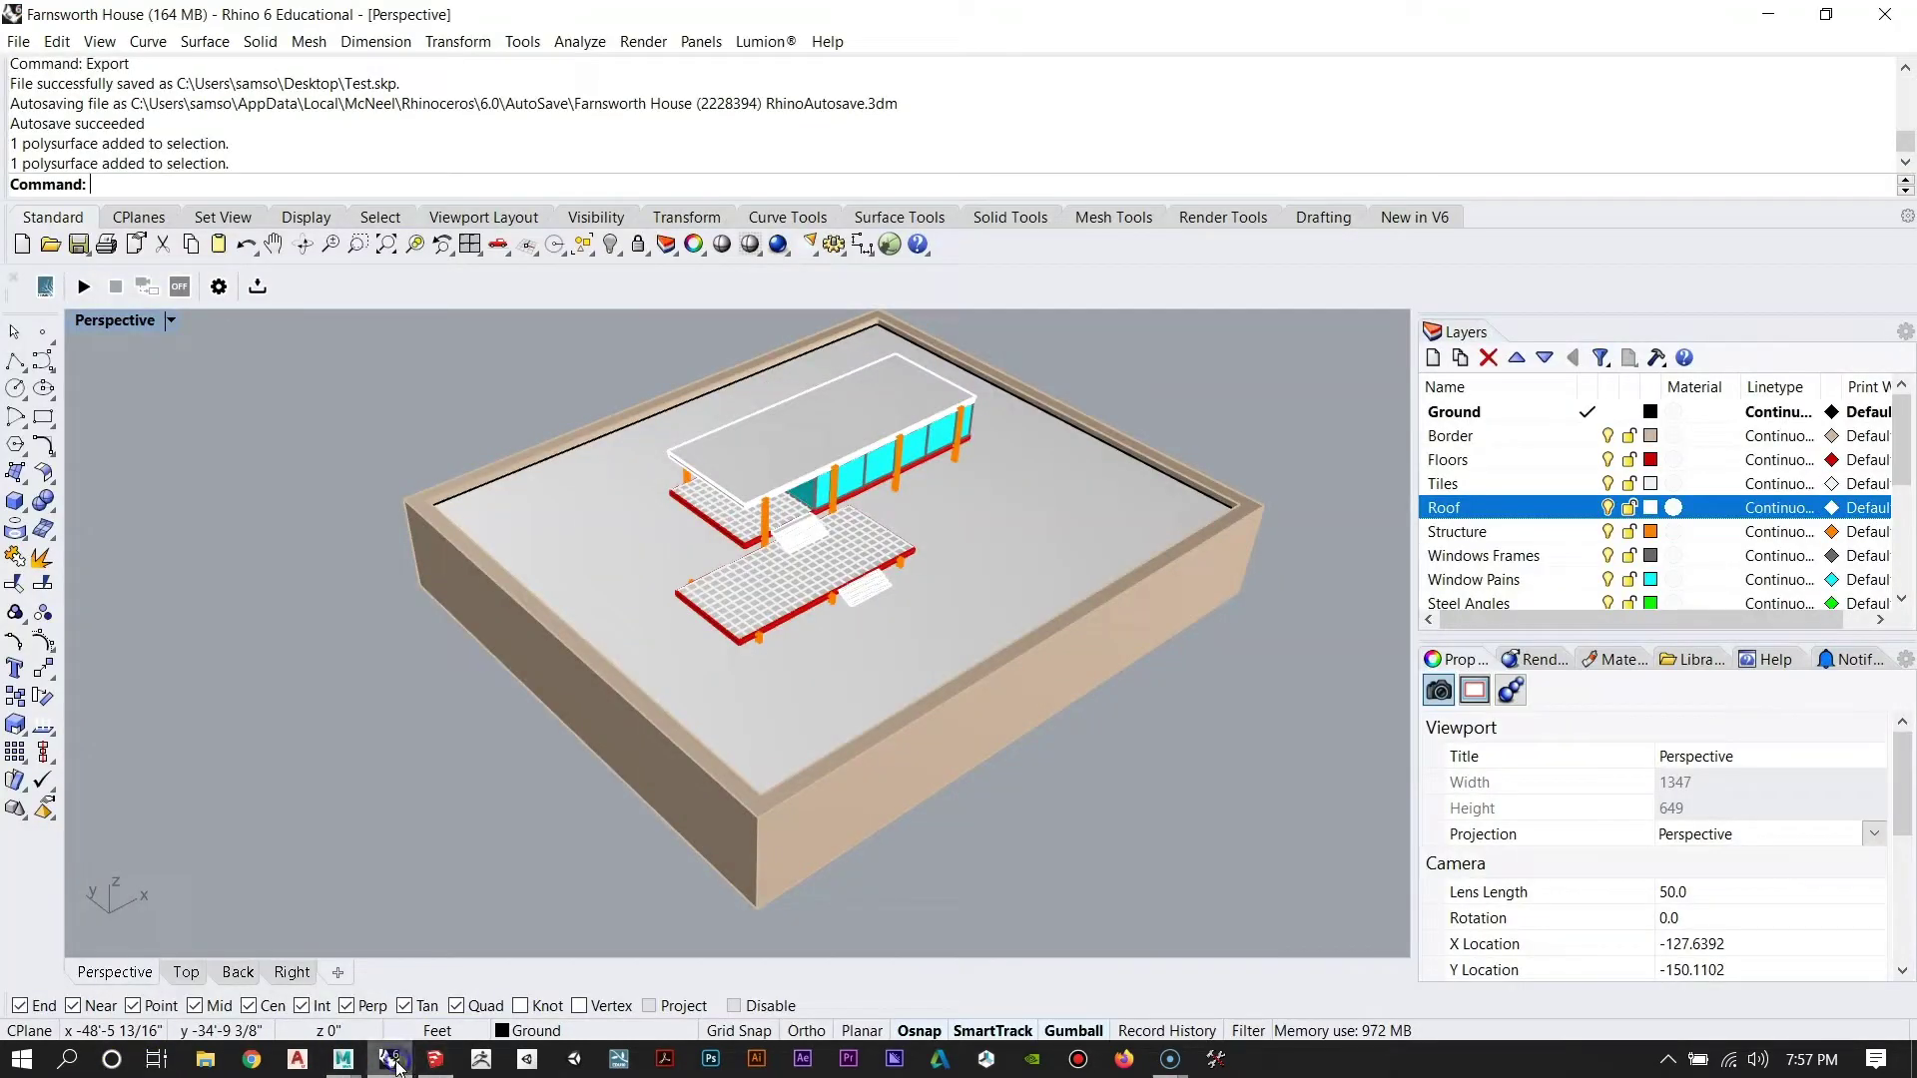
# Switch to Rhino and examine the layer-coloured Farnsworth House model, from the whole site to the terraces.
pyautogui.click(389, 1058)
pyautogui.scroll(-2, 826, 605)
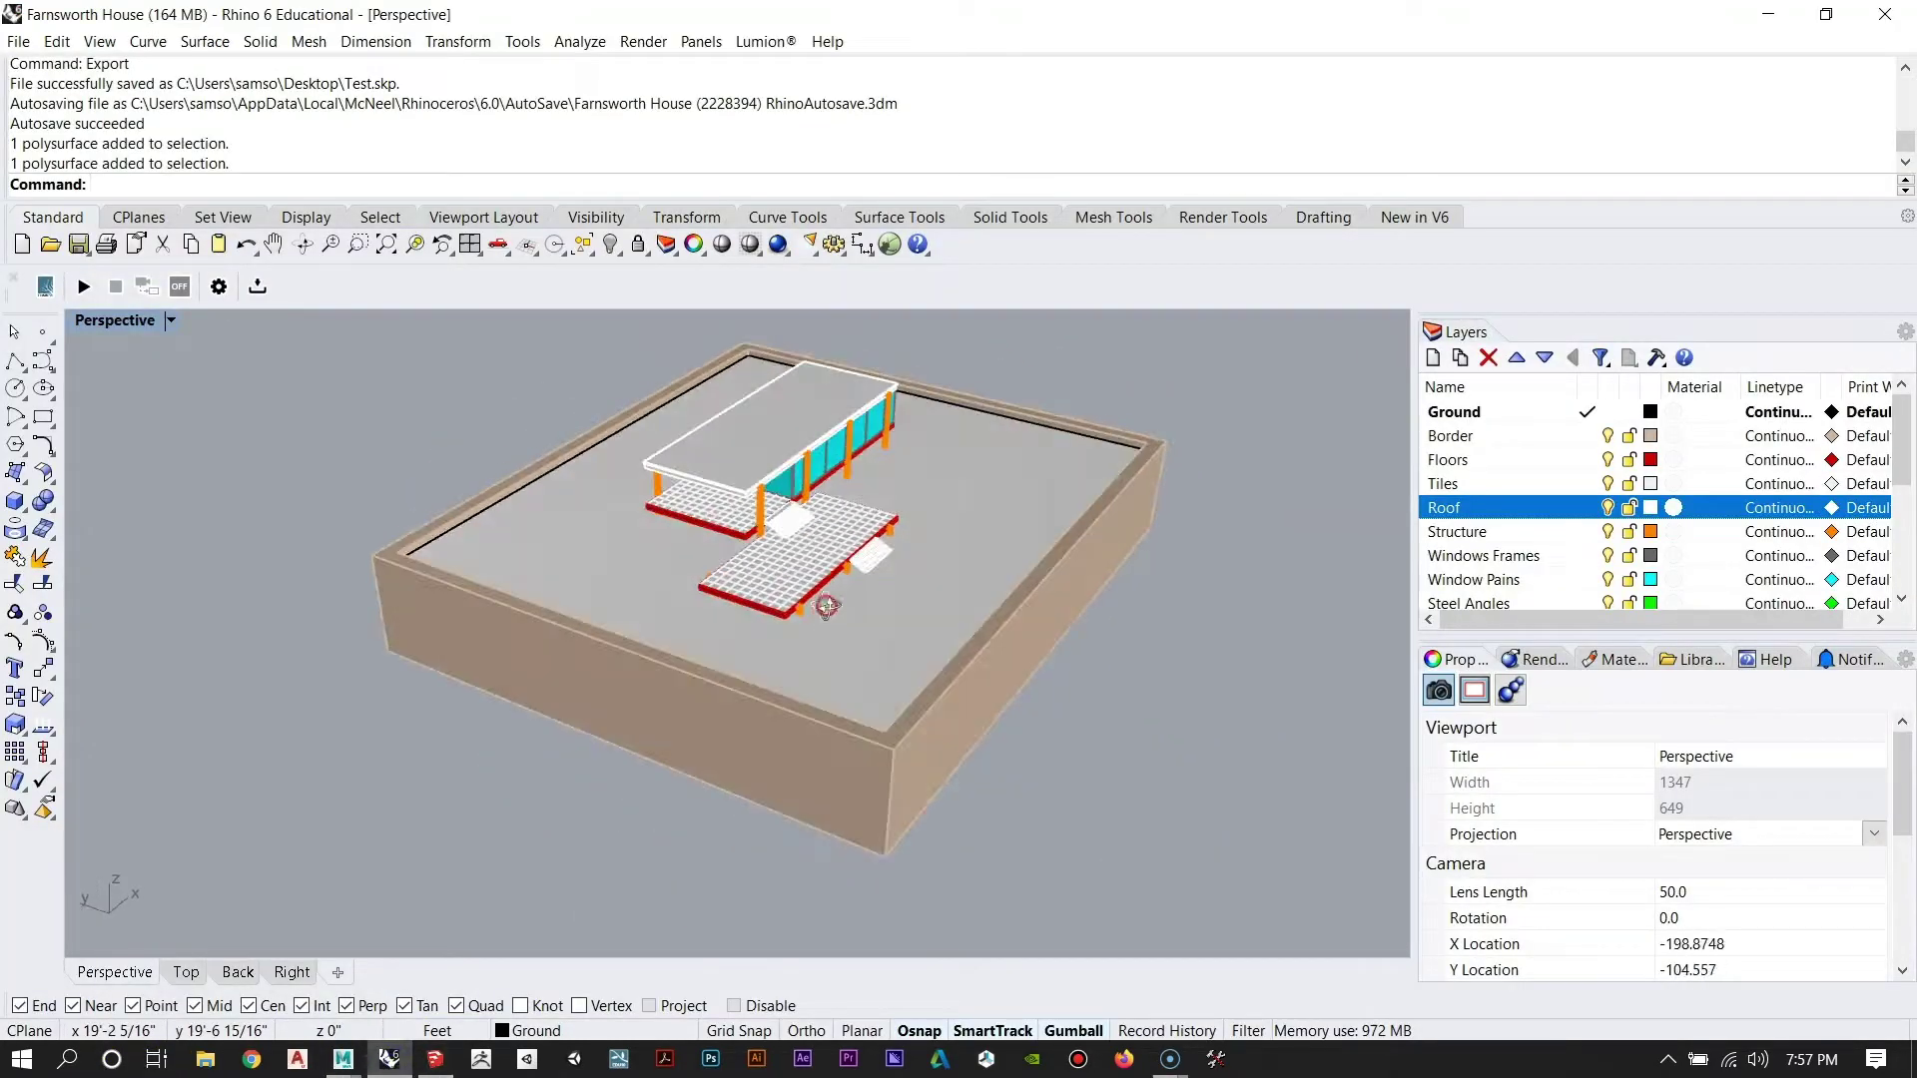
pyautogui.scroll(5, 827, 605)
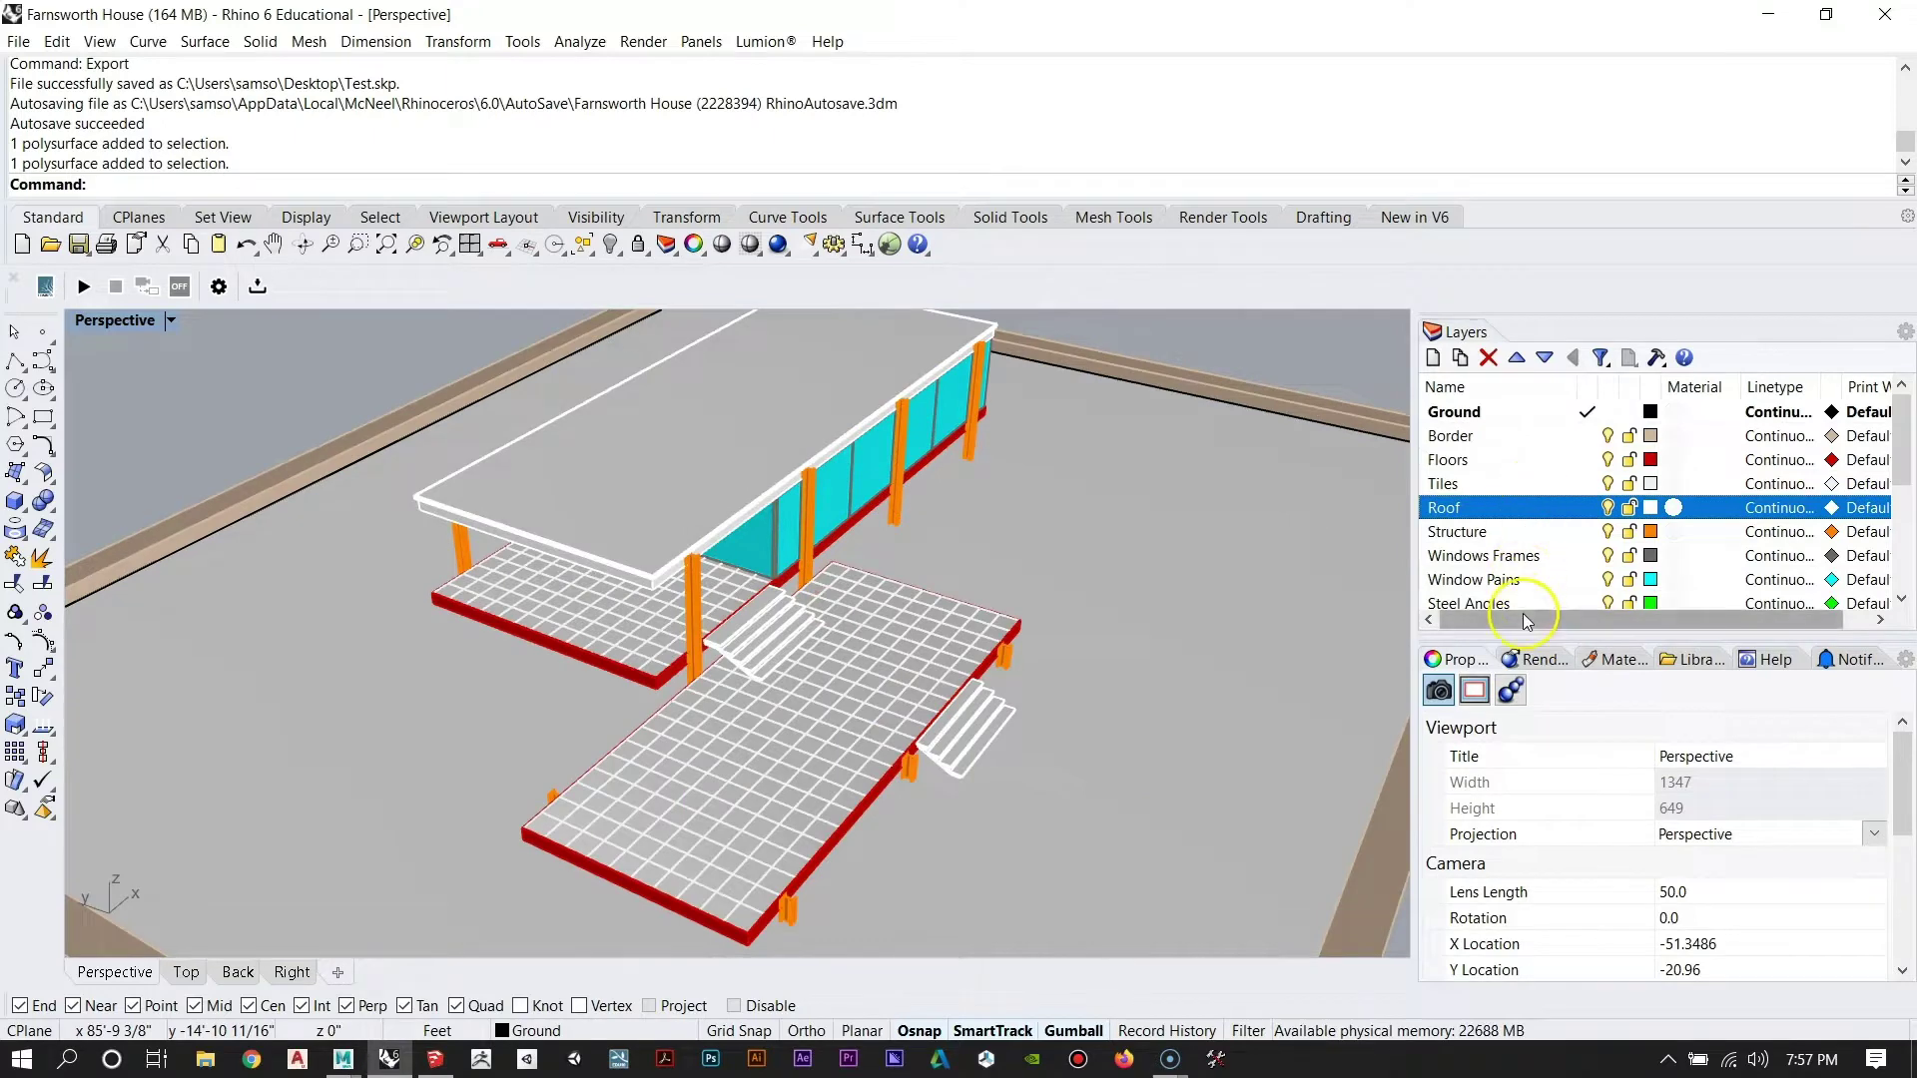
pyautogui.scroll(-6, 805, 505)
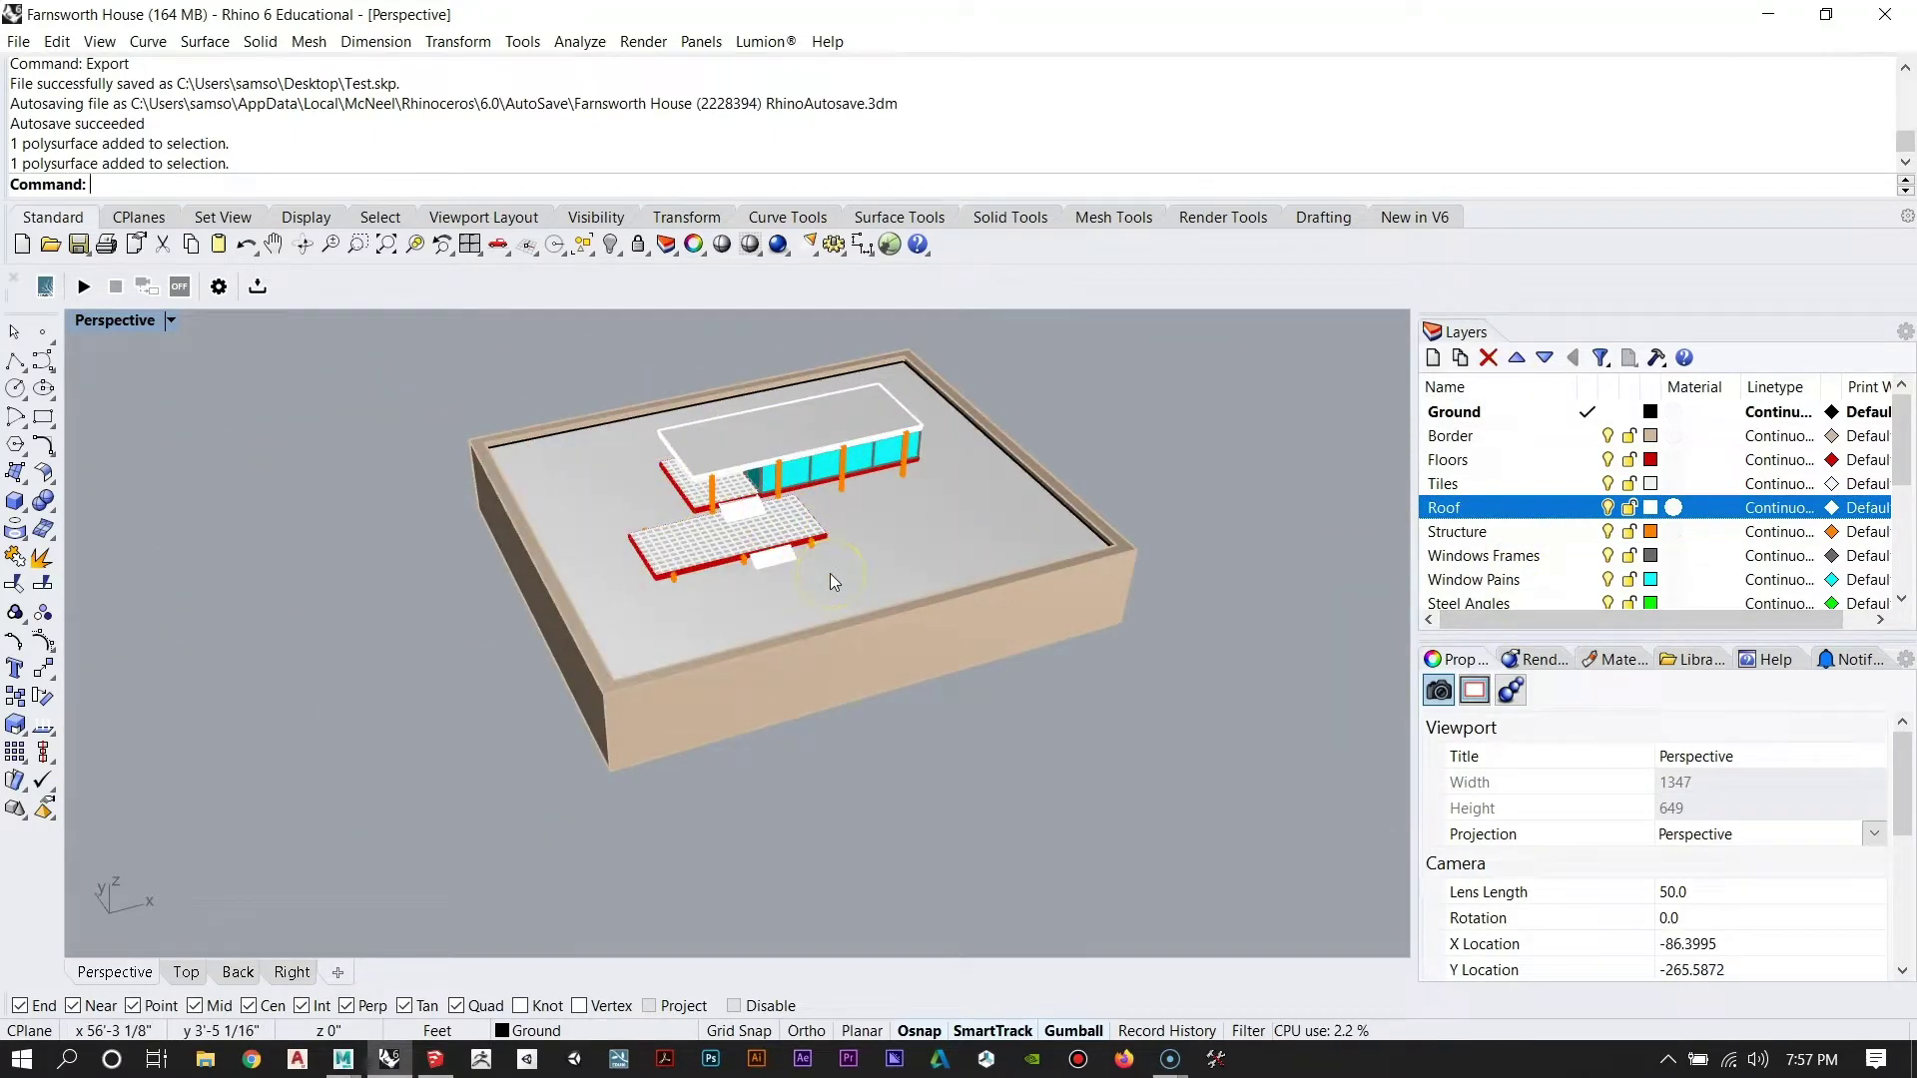
pyautogui.scroll(5, 895, 573)
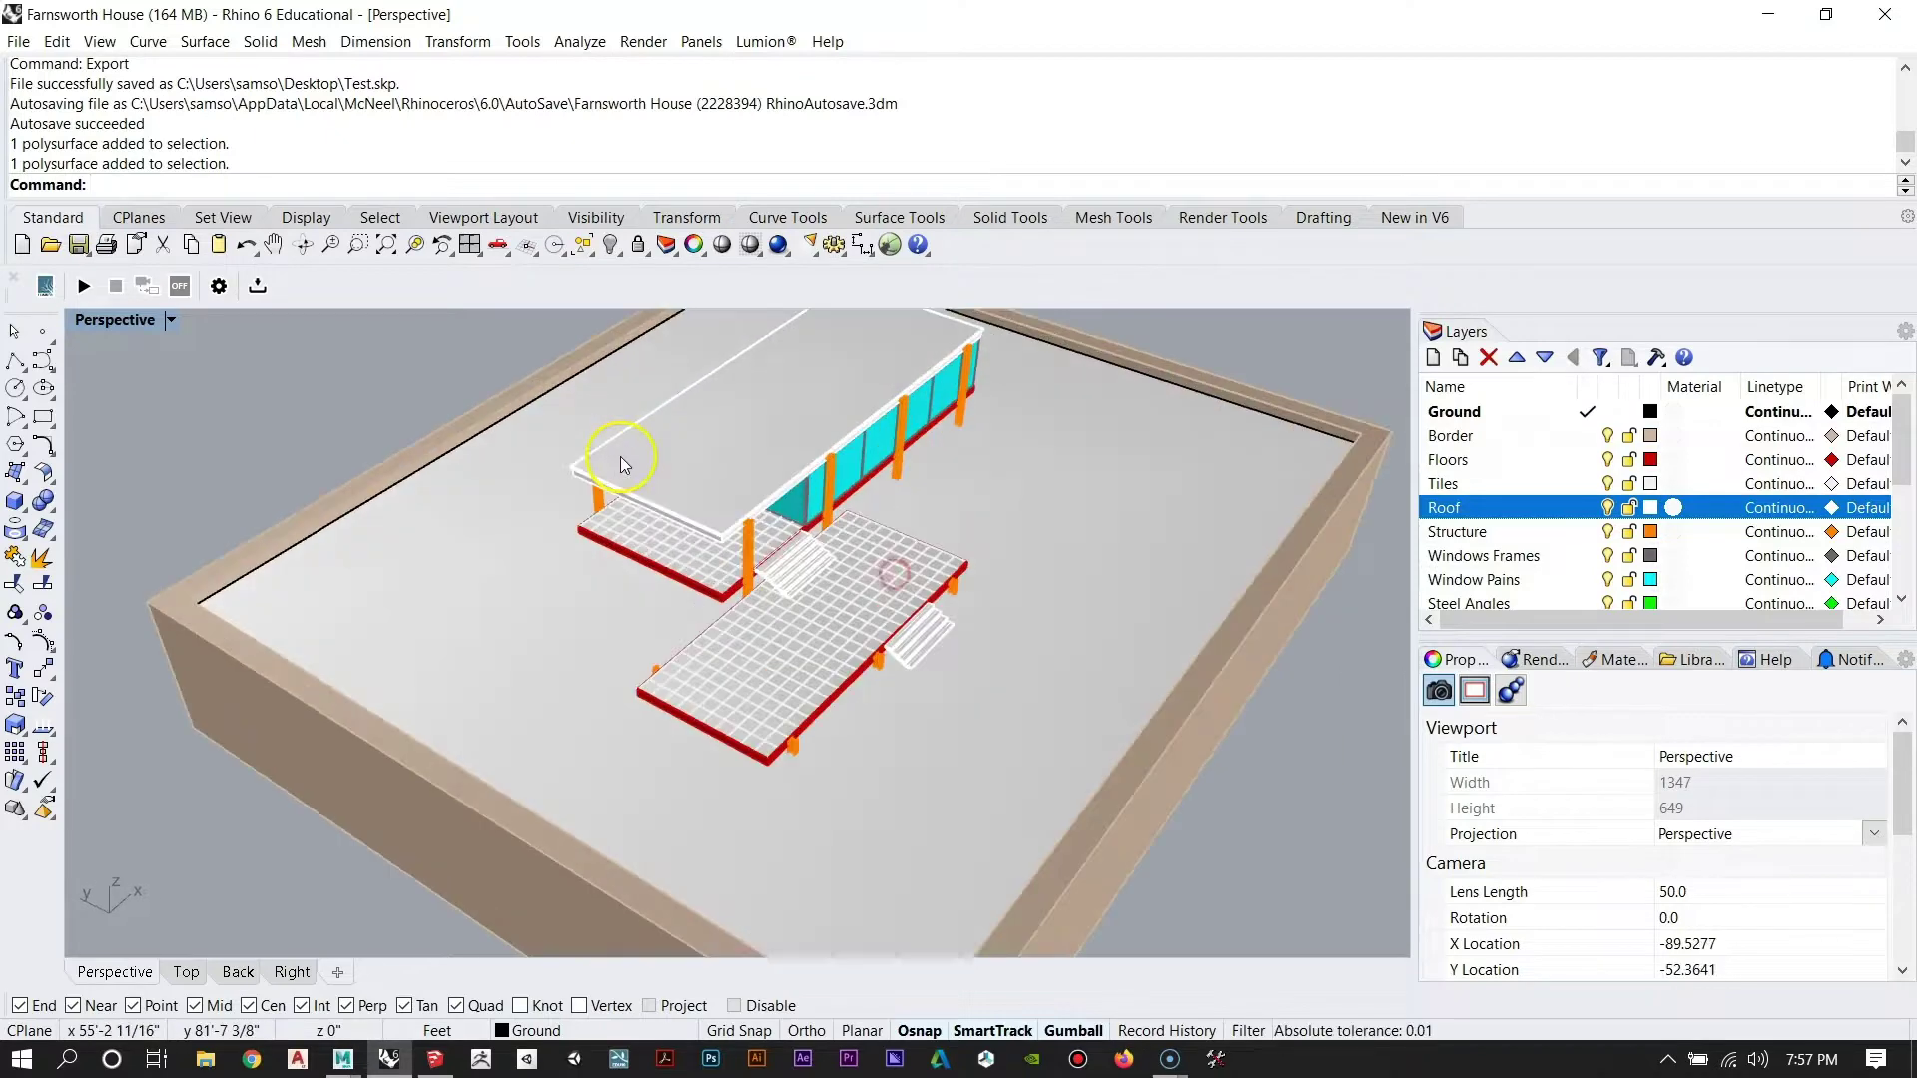
pyautogui.moveTo(936, 560); pyautogui.dragTo(766, 534, button='right')
pyautogui.moveTo(638, 505); pyautogui.dragTo(711, 582, button='right')
pyautogui.scroll(7, 699, 584)
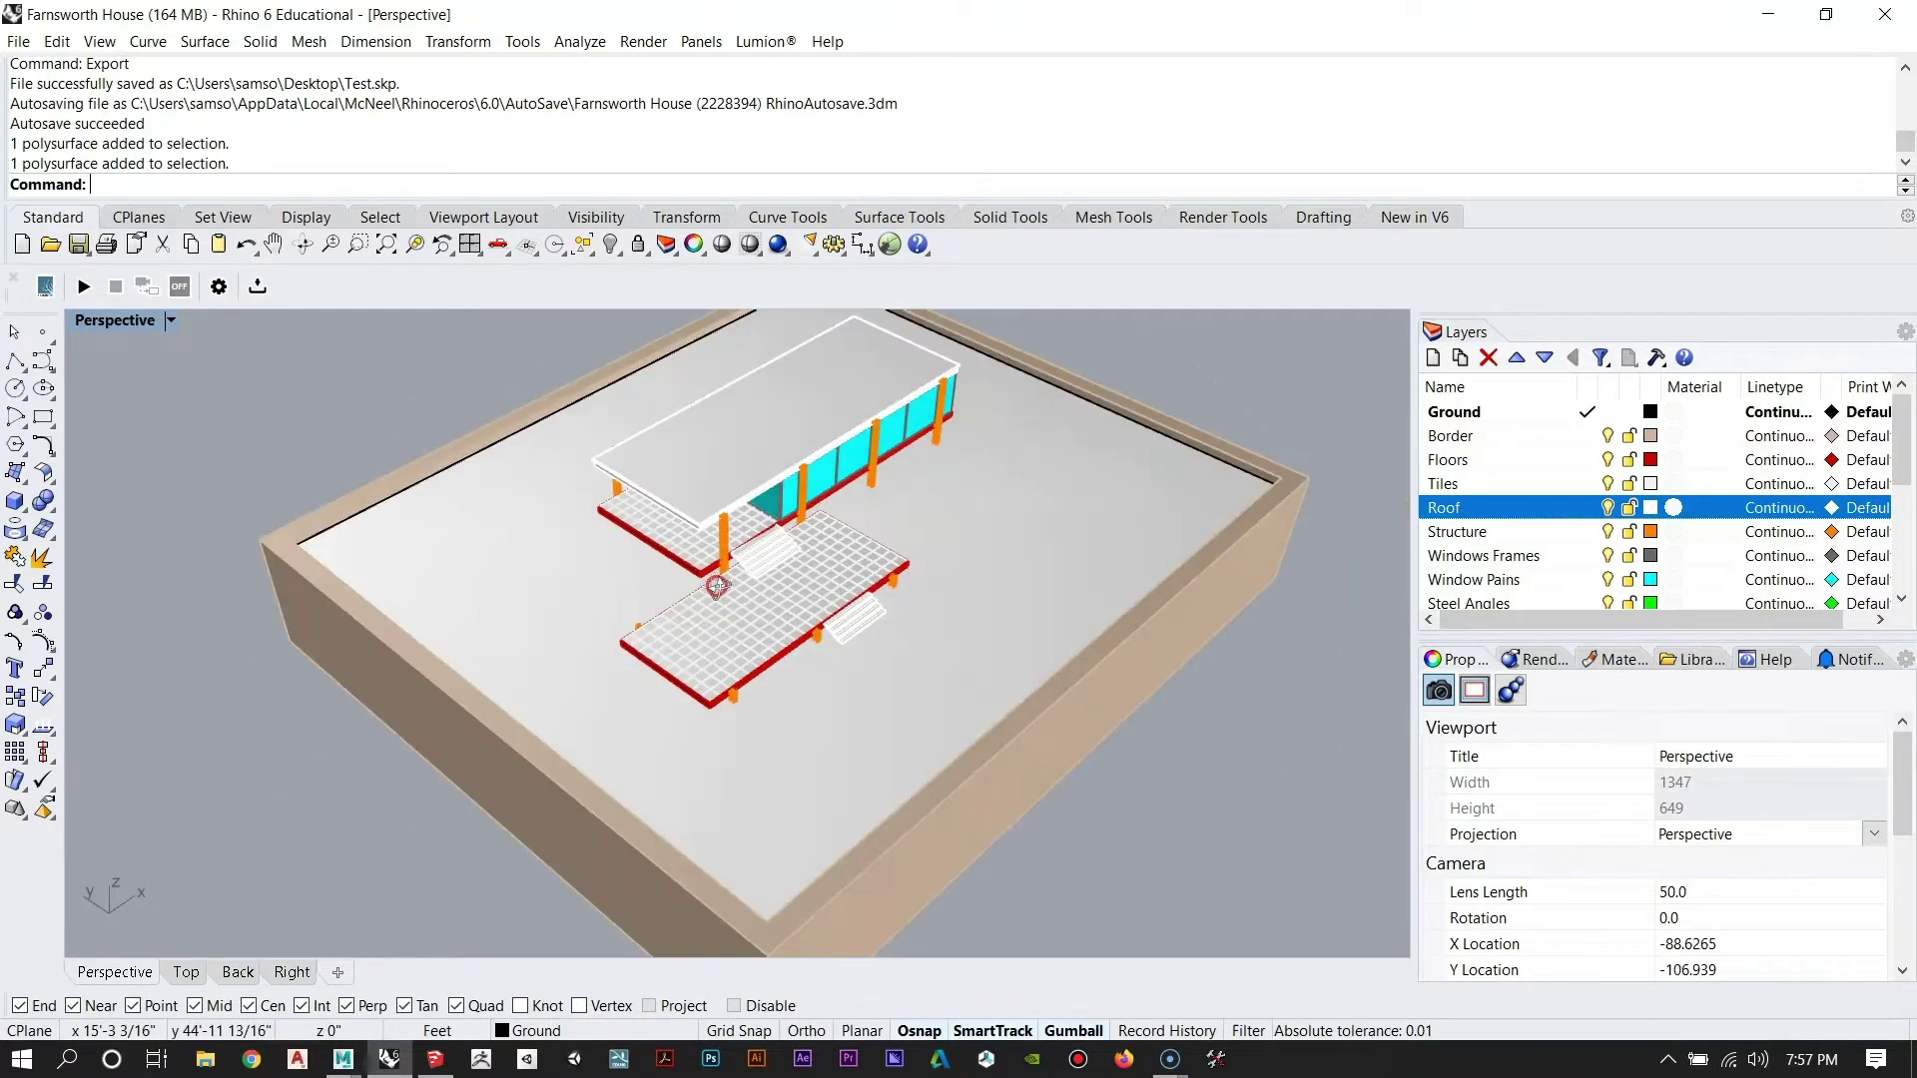
pyautogui.scroll(-9, 694, 583)
pyautogui.scroll(2, 693, 581)
# Select the entire model, fit the view to the selection with ZS, inspect it, and clear the selection.
pyautogui.moveTo(386, 354); pyautogui.dragTo(1186, 804)
pyautogui.write('ZS')
pyautogui.press('Return')
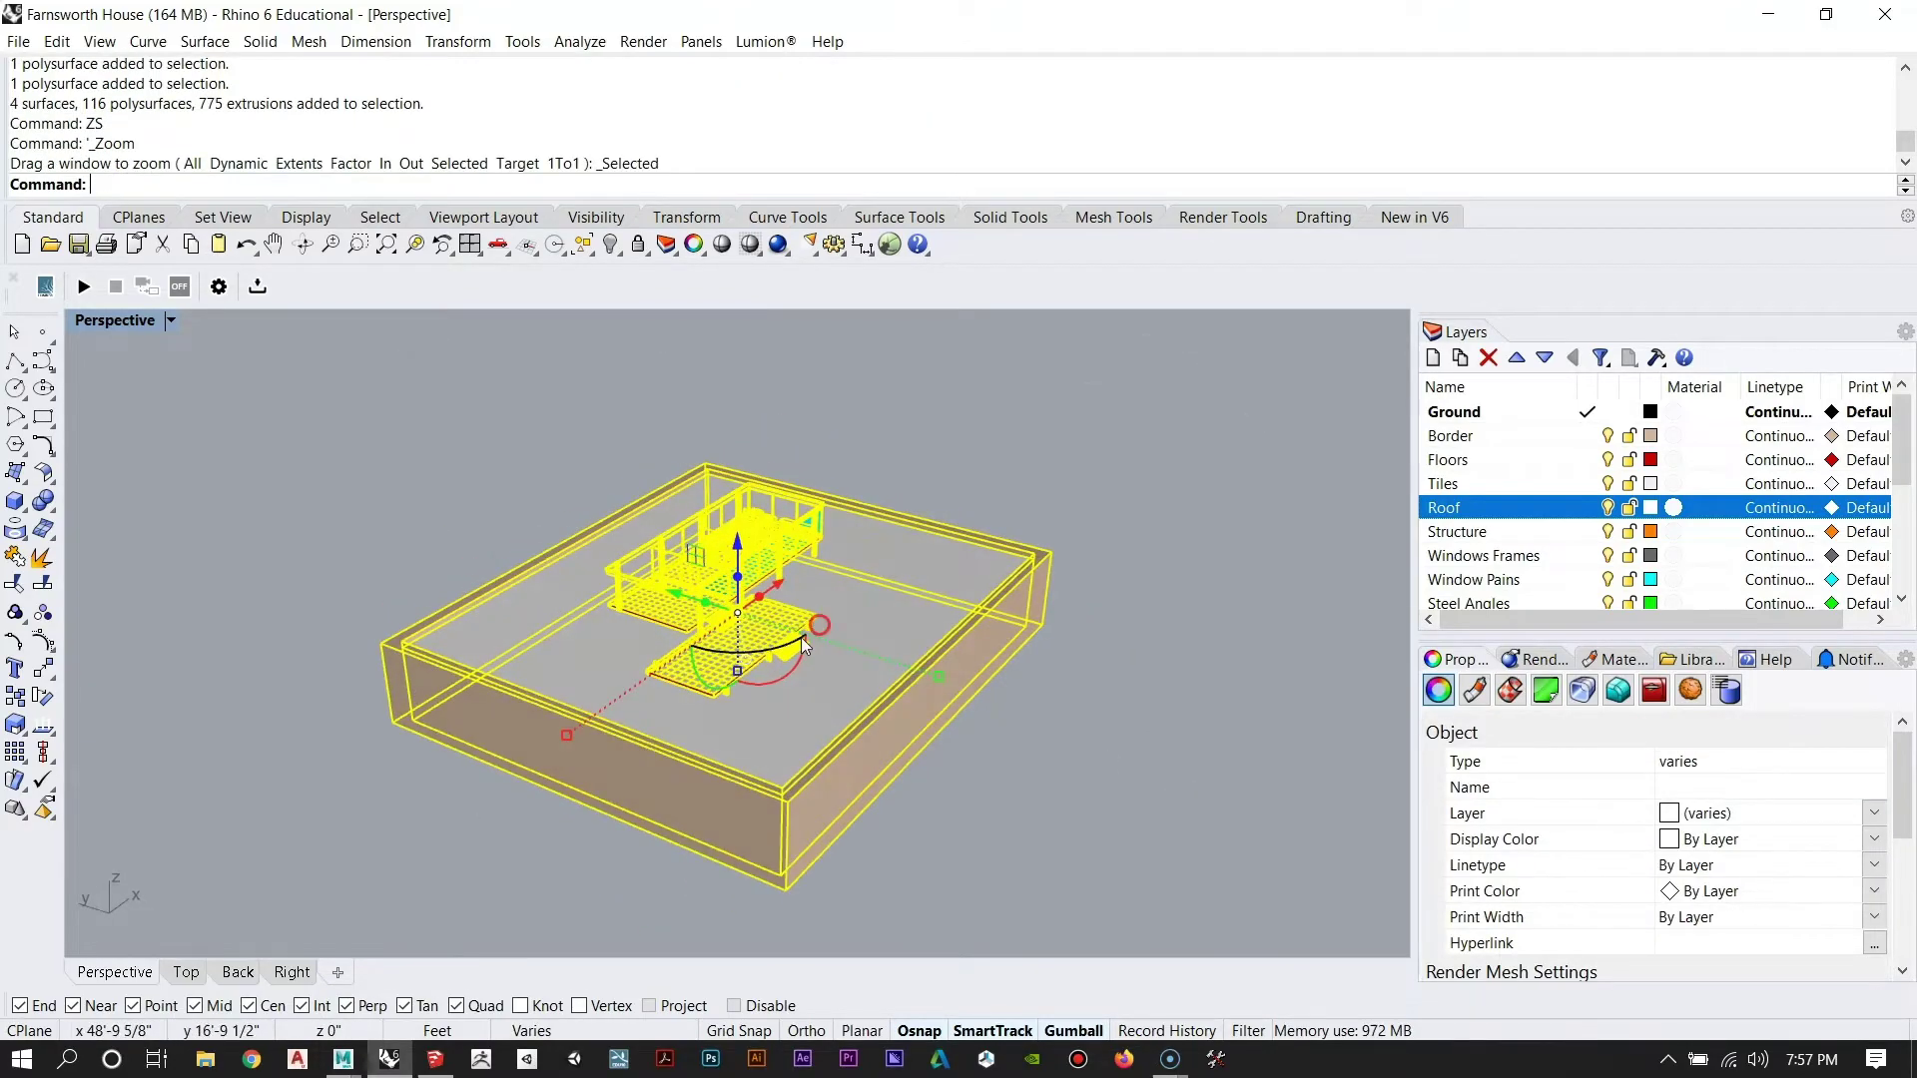
pyautogui.moveTo(891, 657)
pyautogui.mouseDown(button='right')
pyautogui.moveTo(908, 672)
pyautogui.moveTo(923, 655)
pyautogui.mouseUp(button='right')
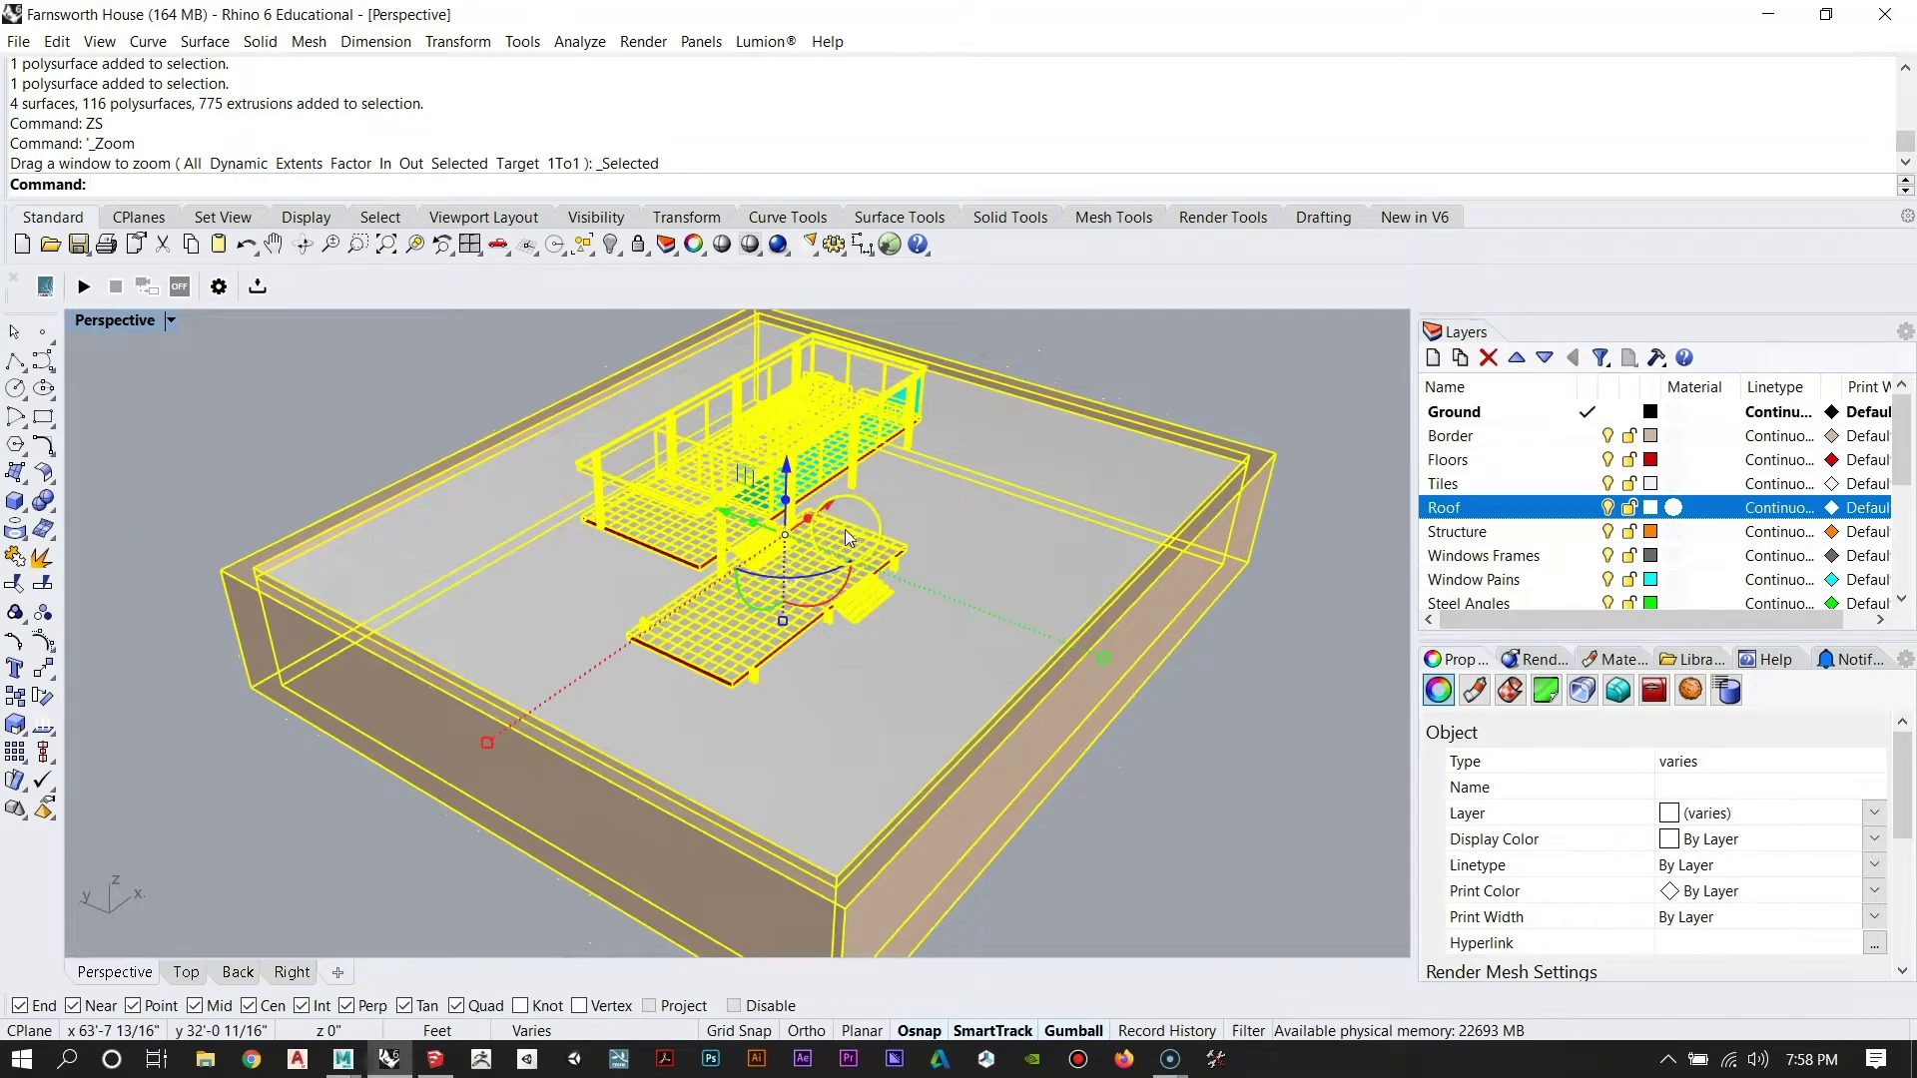
pyautogui.moveTo(845, 531); pyautogui.dragTo(792, 504, button='right')
pyautogui.press('Escape')
# Examine the unselected house and site as a whole from above and from different sides.
pyautogui.scroll(-8, 761, 631)
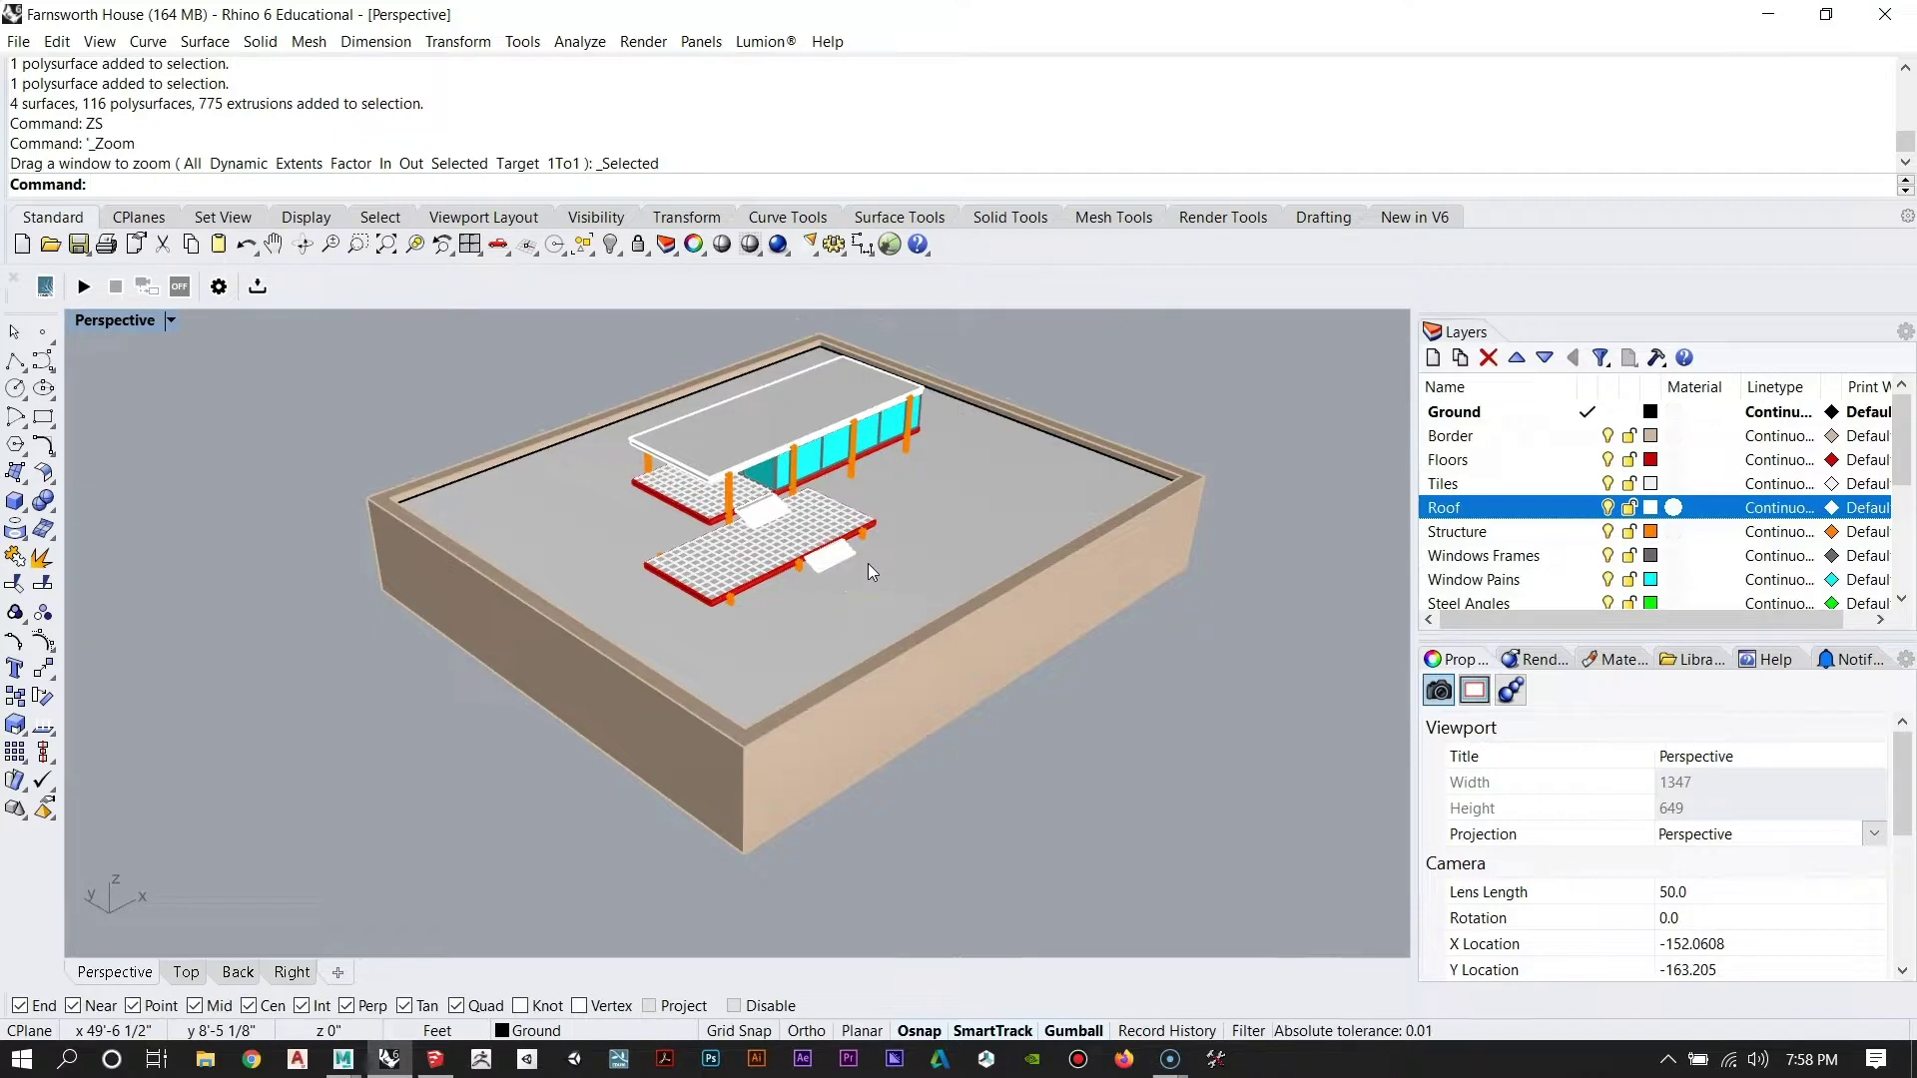
pyautogui.moveTo(867, 563); pyautogui.dragTo(745, 565, button='right')
pyautogui.scroll(-8, 853, 579)
pyautogui.scroll(8, 739, 515)
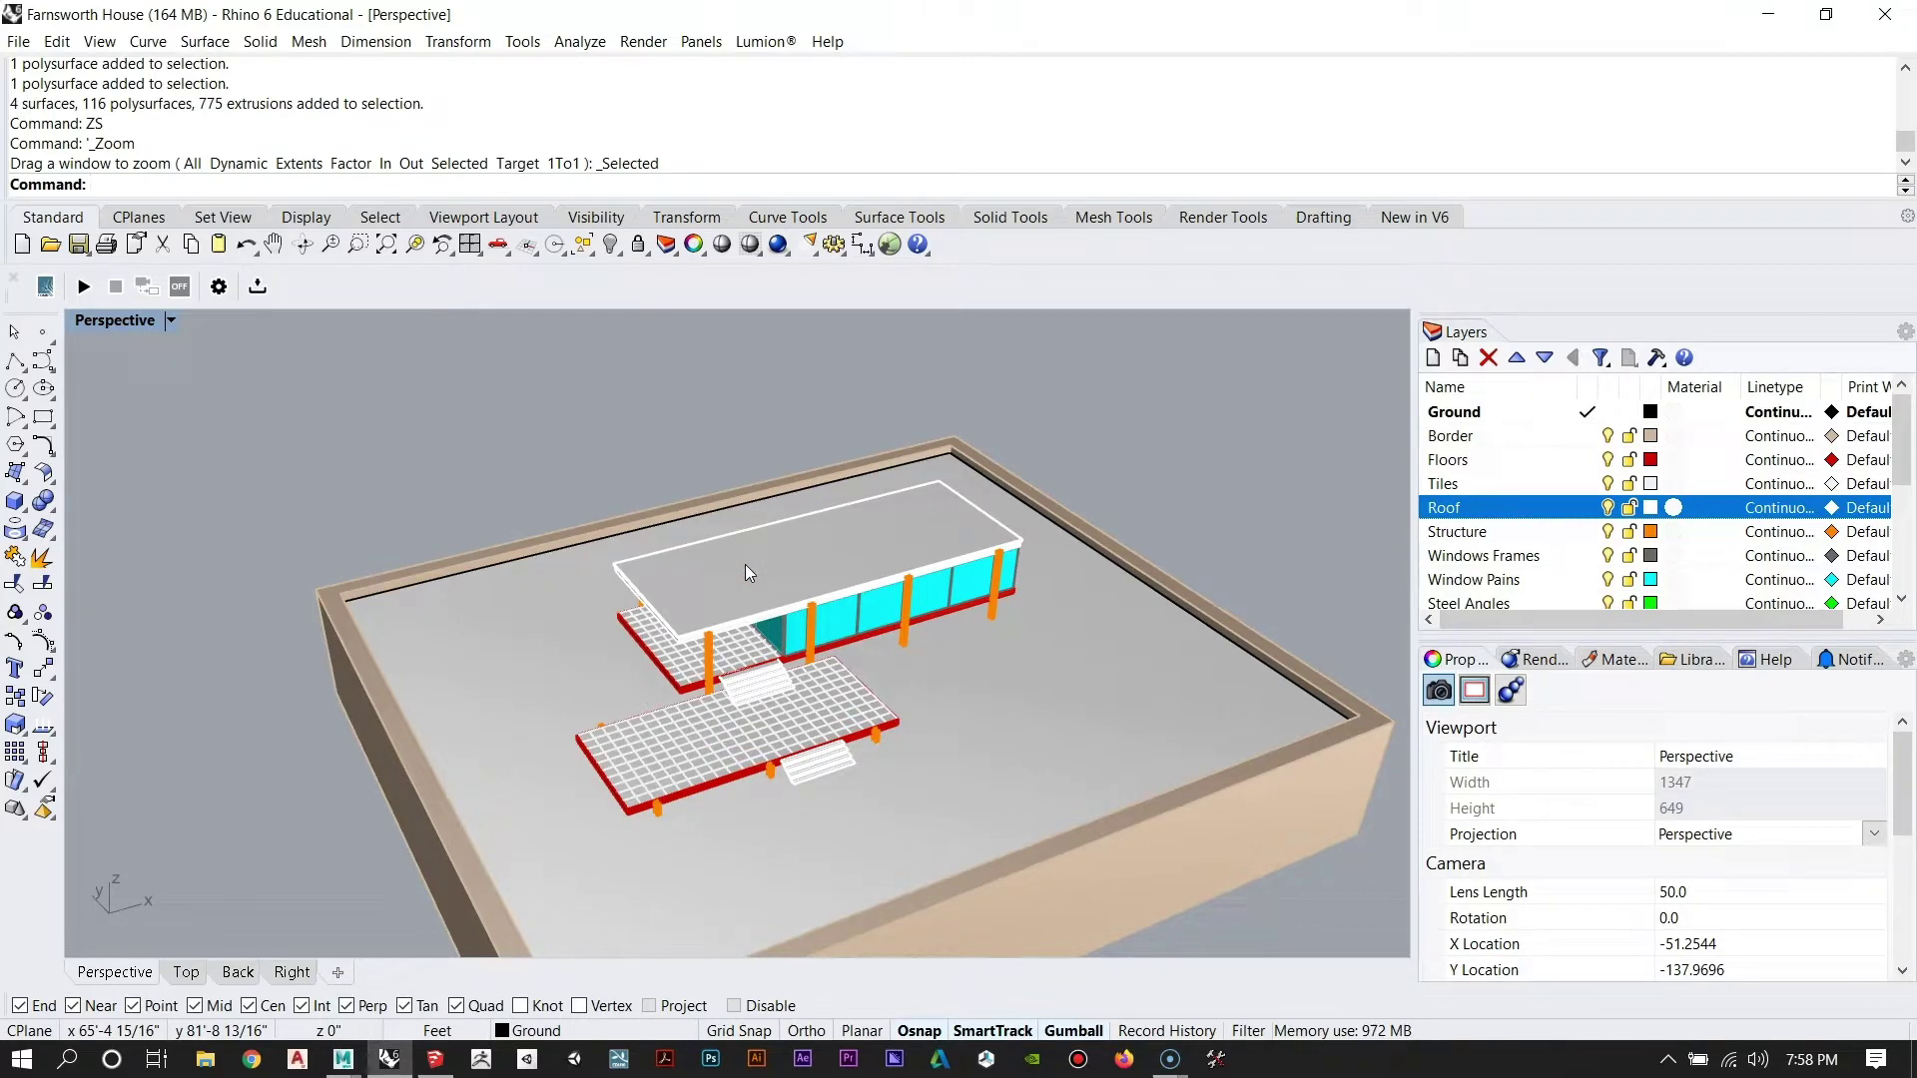
pyautogui.moveTo(745, 565); pyautogui.dragTo(457, 751, button='right')
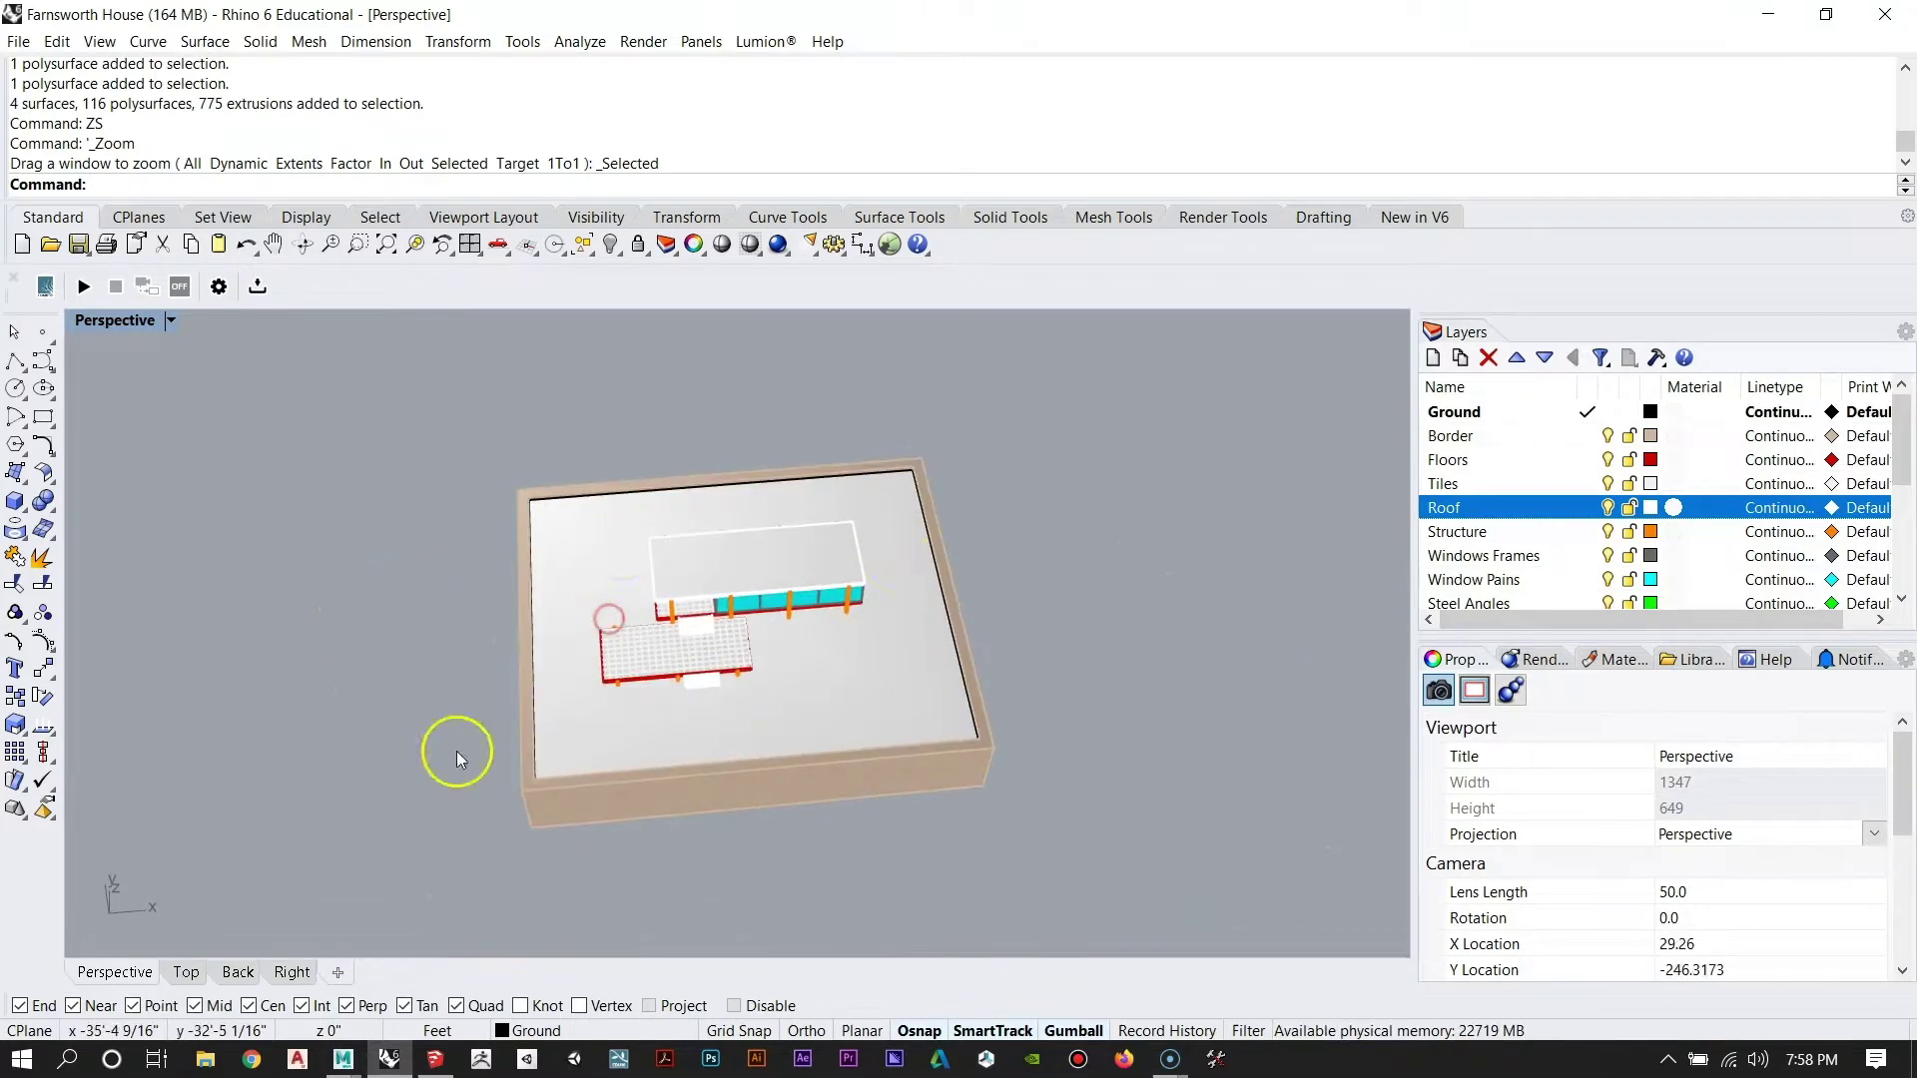
pyautogui.moveTo(685, 706); pyautogui.dragTo(684, 664, button='right')
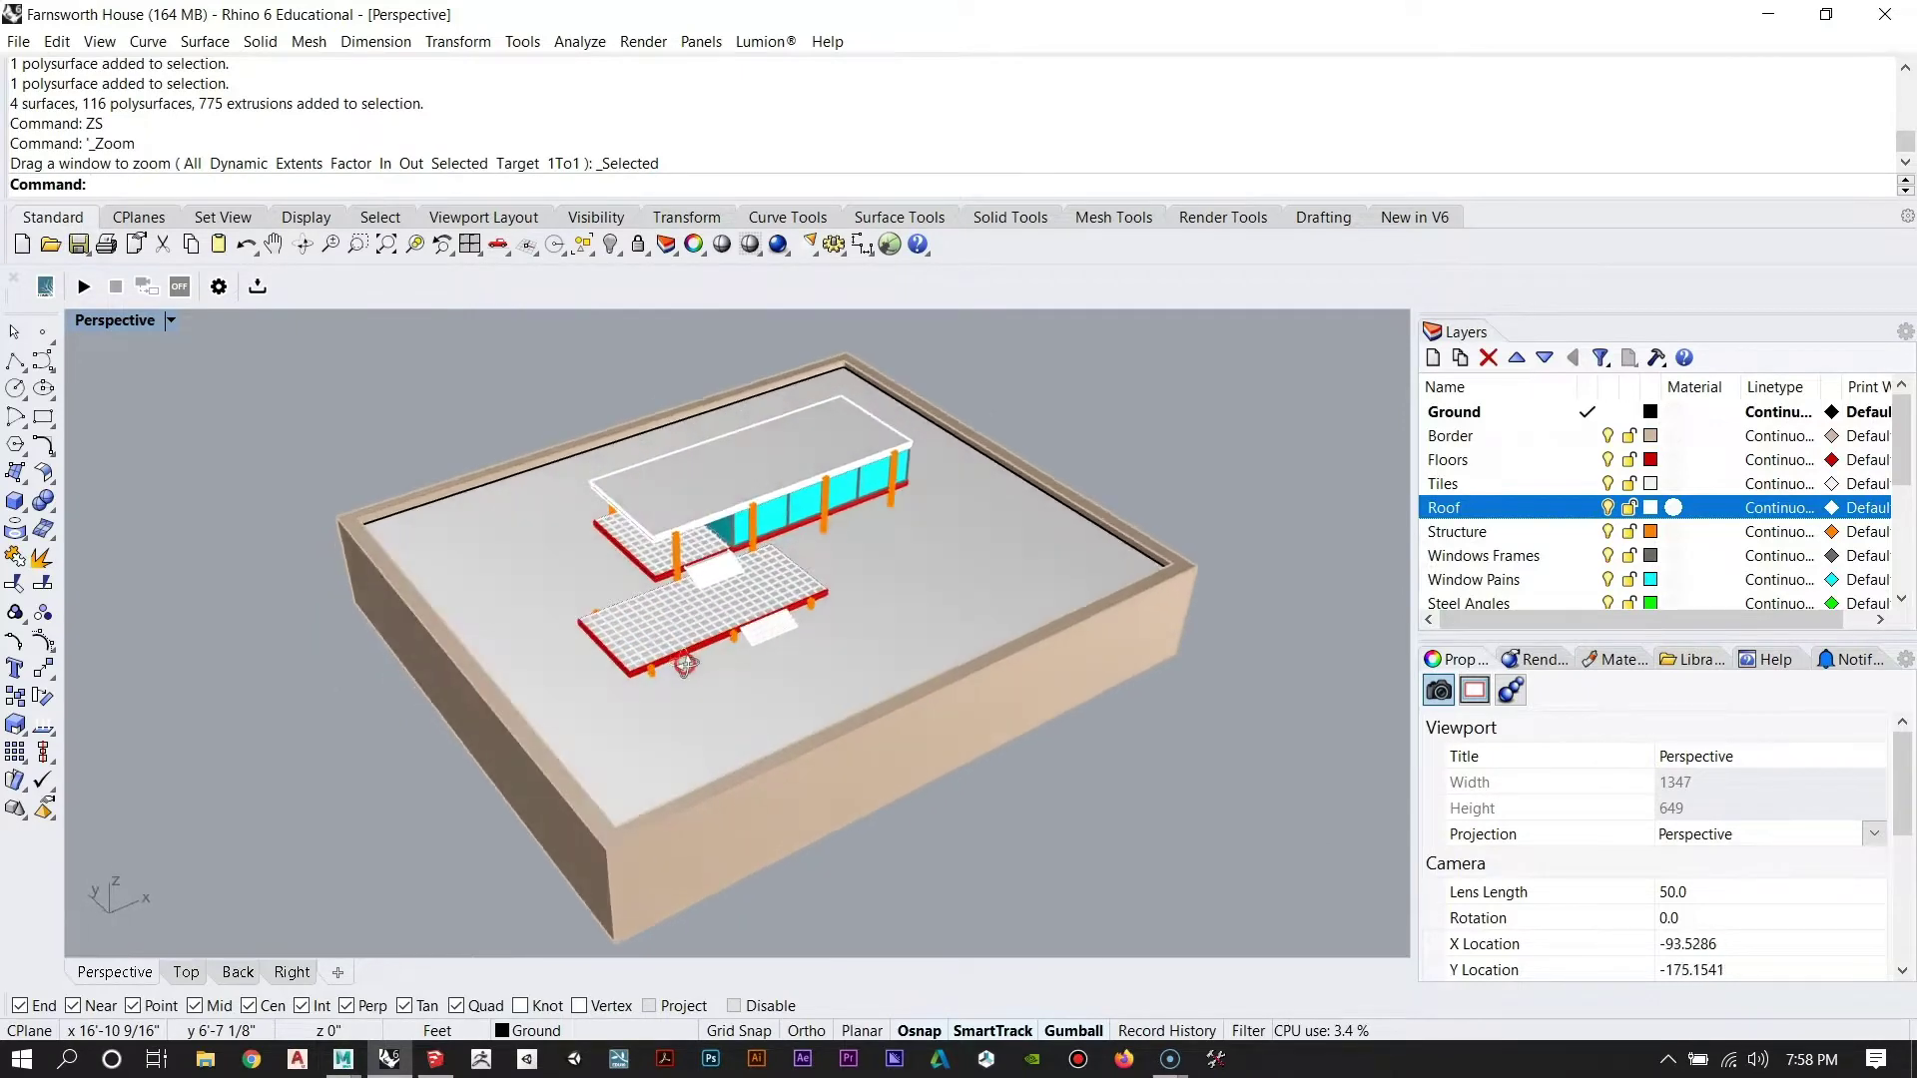
pyautogui.moveTo(881, 507); pyautogui.dragTo(689, 542, button='right')
pyautogui.scroll(-6, 679, 542)
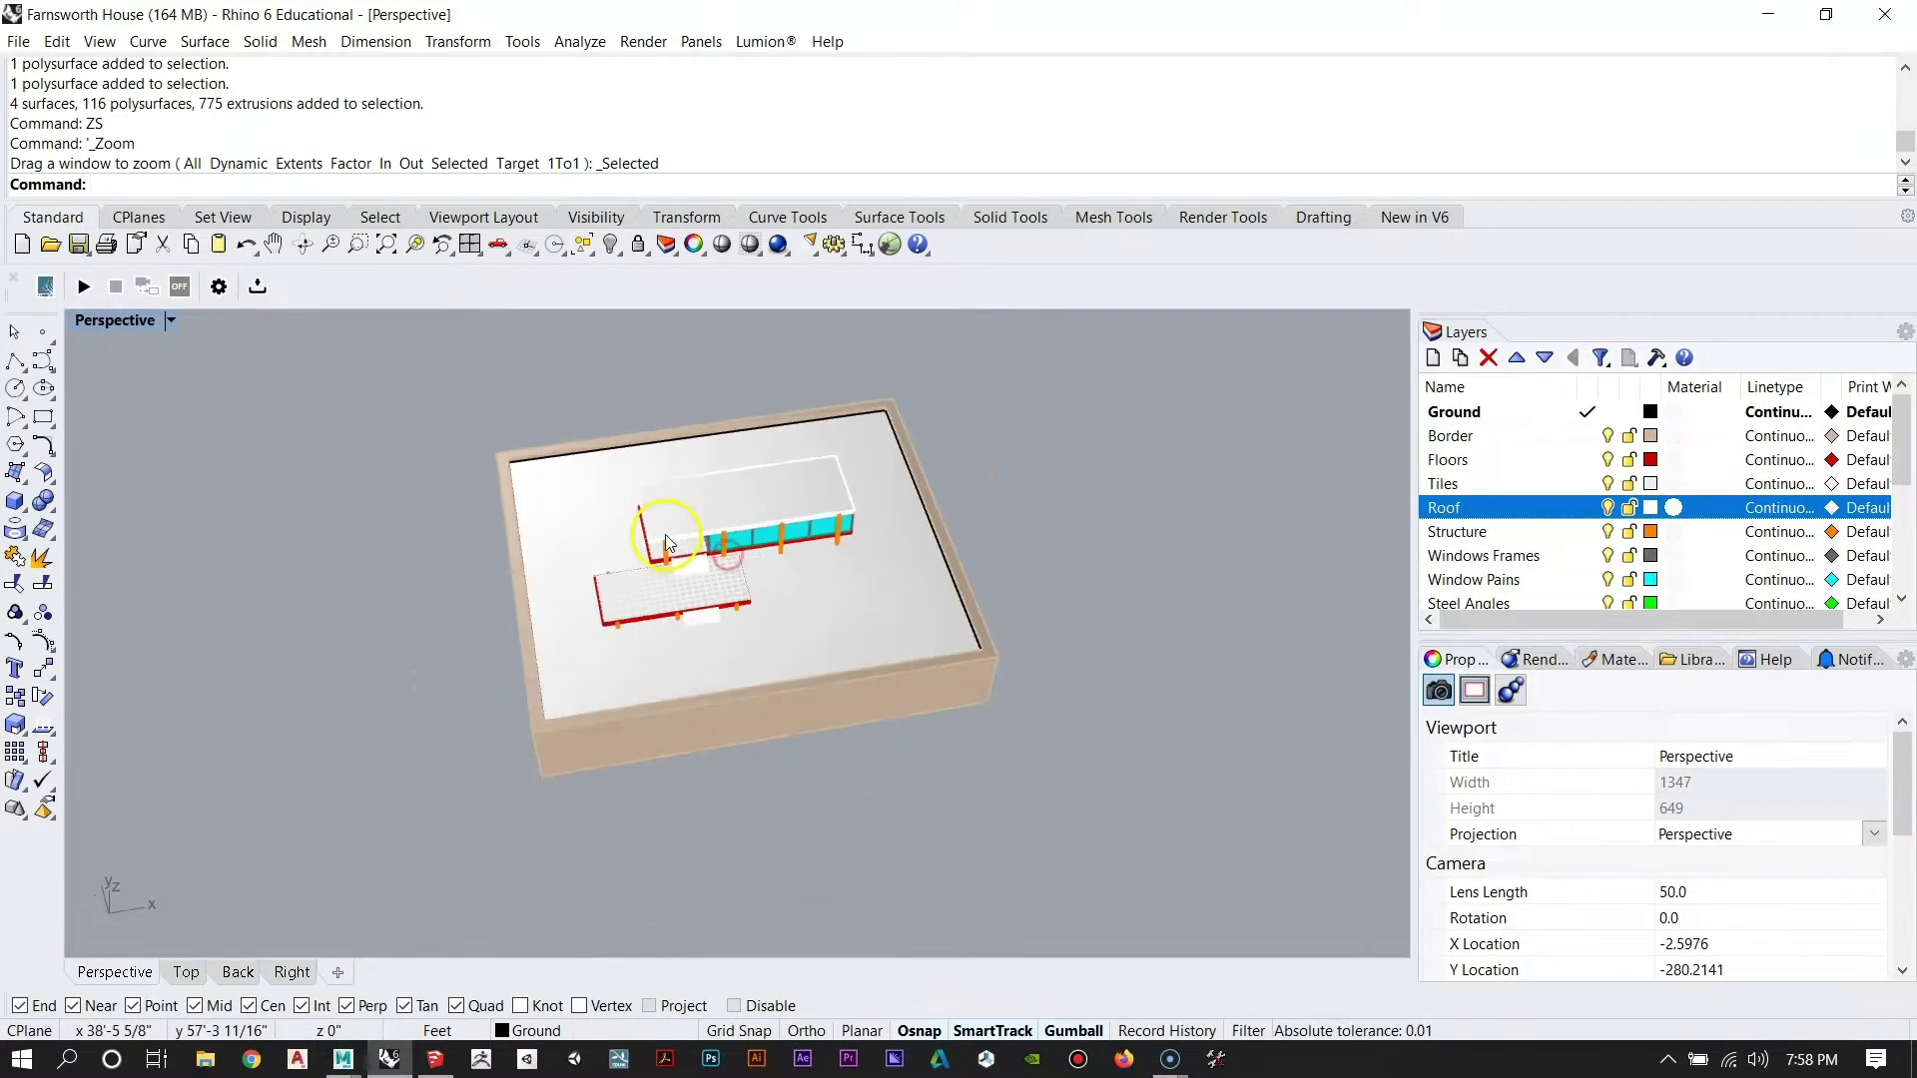
pyautogui.moveTo(570, 544); pyautogui.dragTo(664, 504, button='right')
# Select the entire model, start the Mesh command, and set the polygon density to the maximum while checking the house and terraces.
pyautogui.moveTo(385, 363); pyautogui.dragTo(1200, 914)
pyautogui.scroll(3, 647, 591)
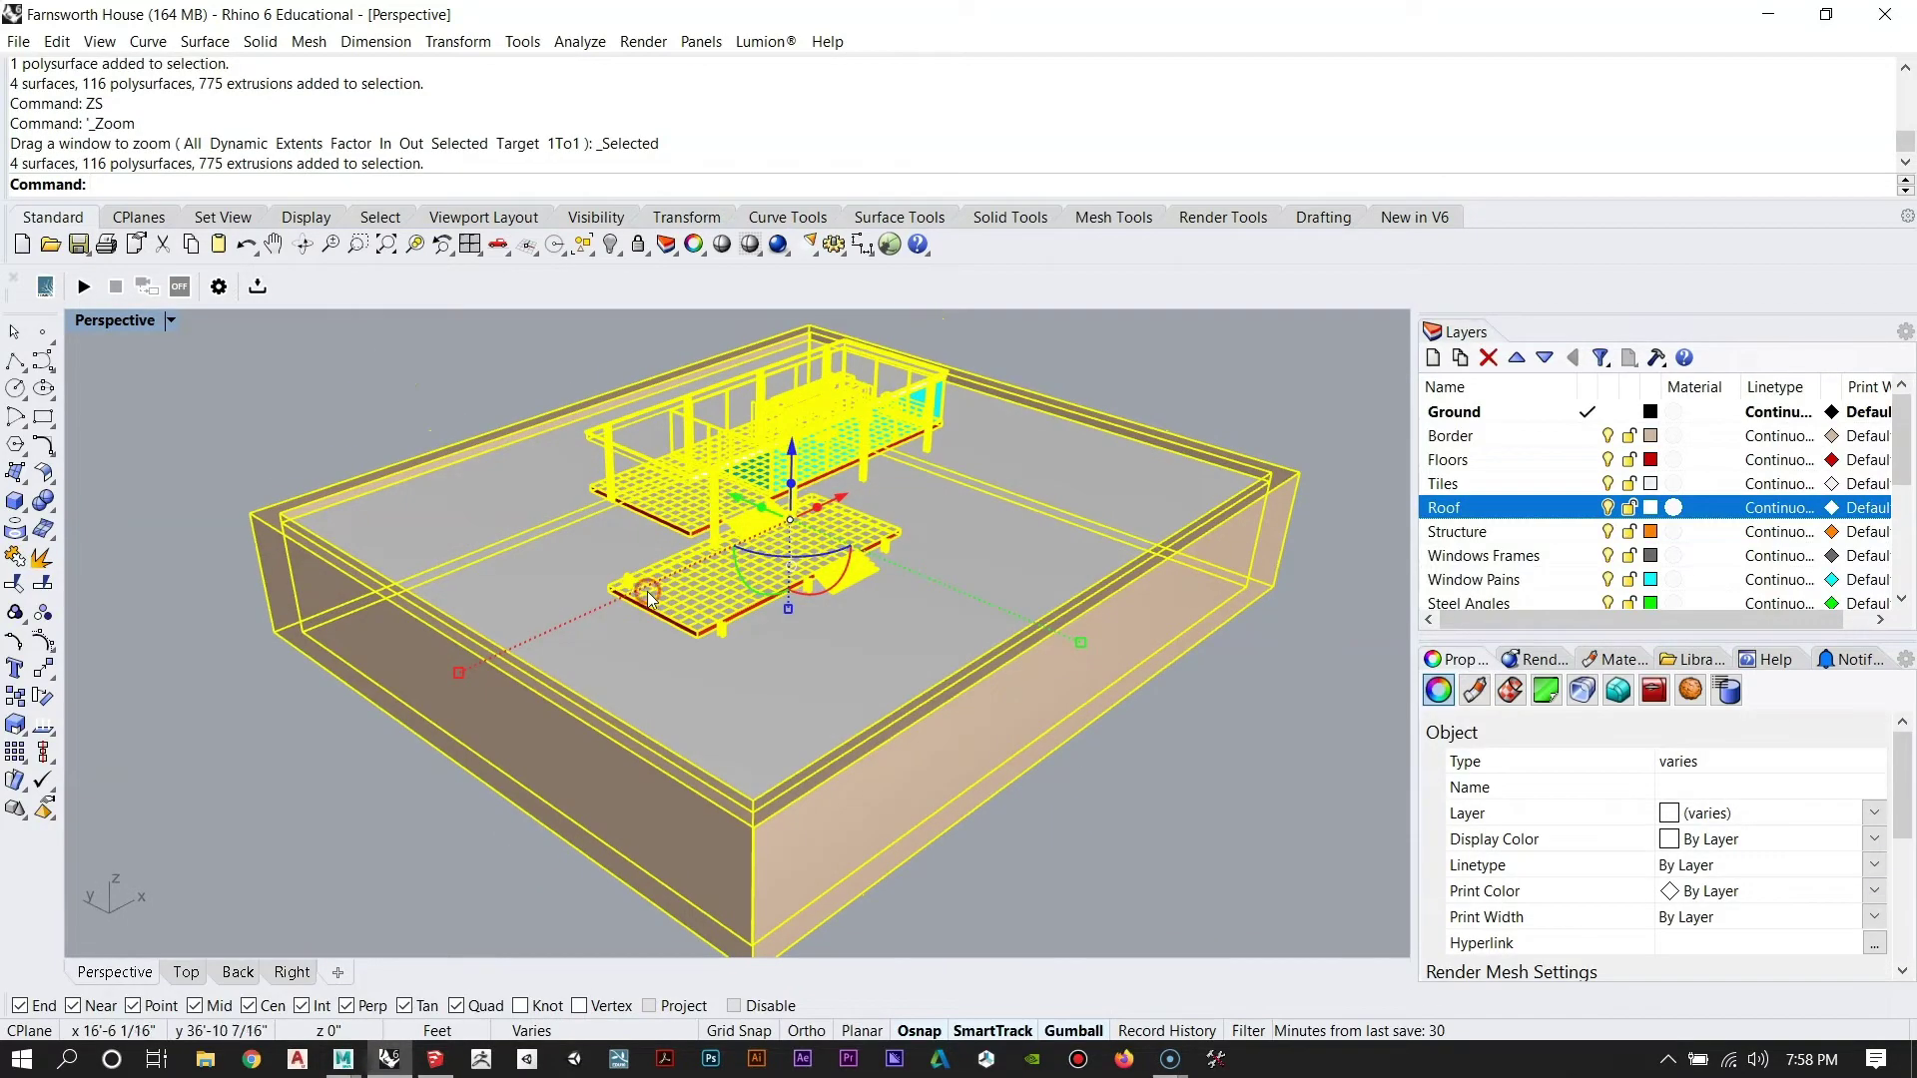
pyautogui.press('Return')
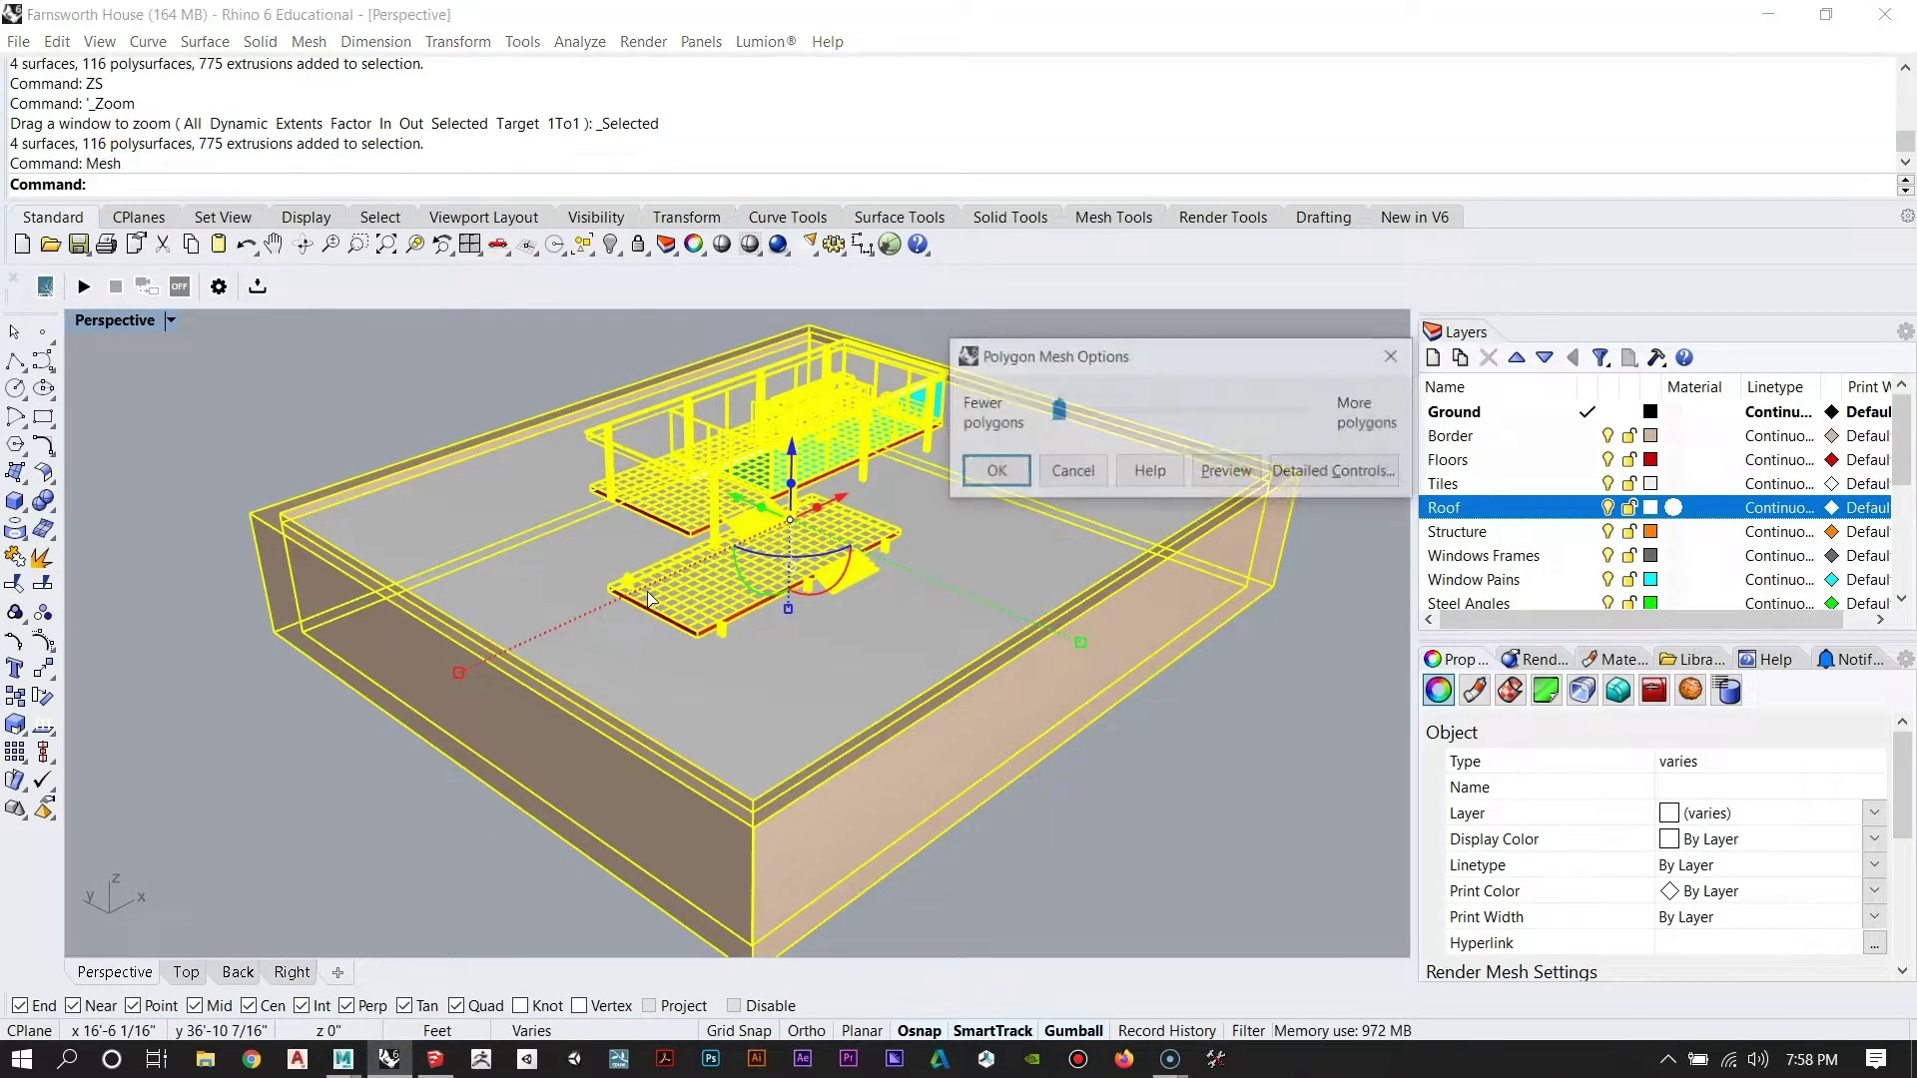
pyautogui.moveTo(1079, 373); pyautogui.dragTo(1055, 451)
pyautogui.click(994, 496)
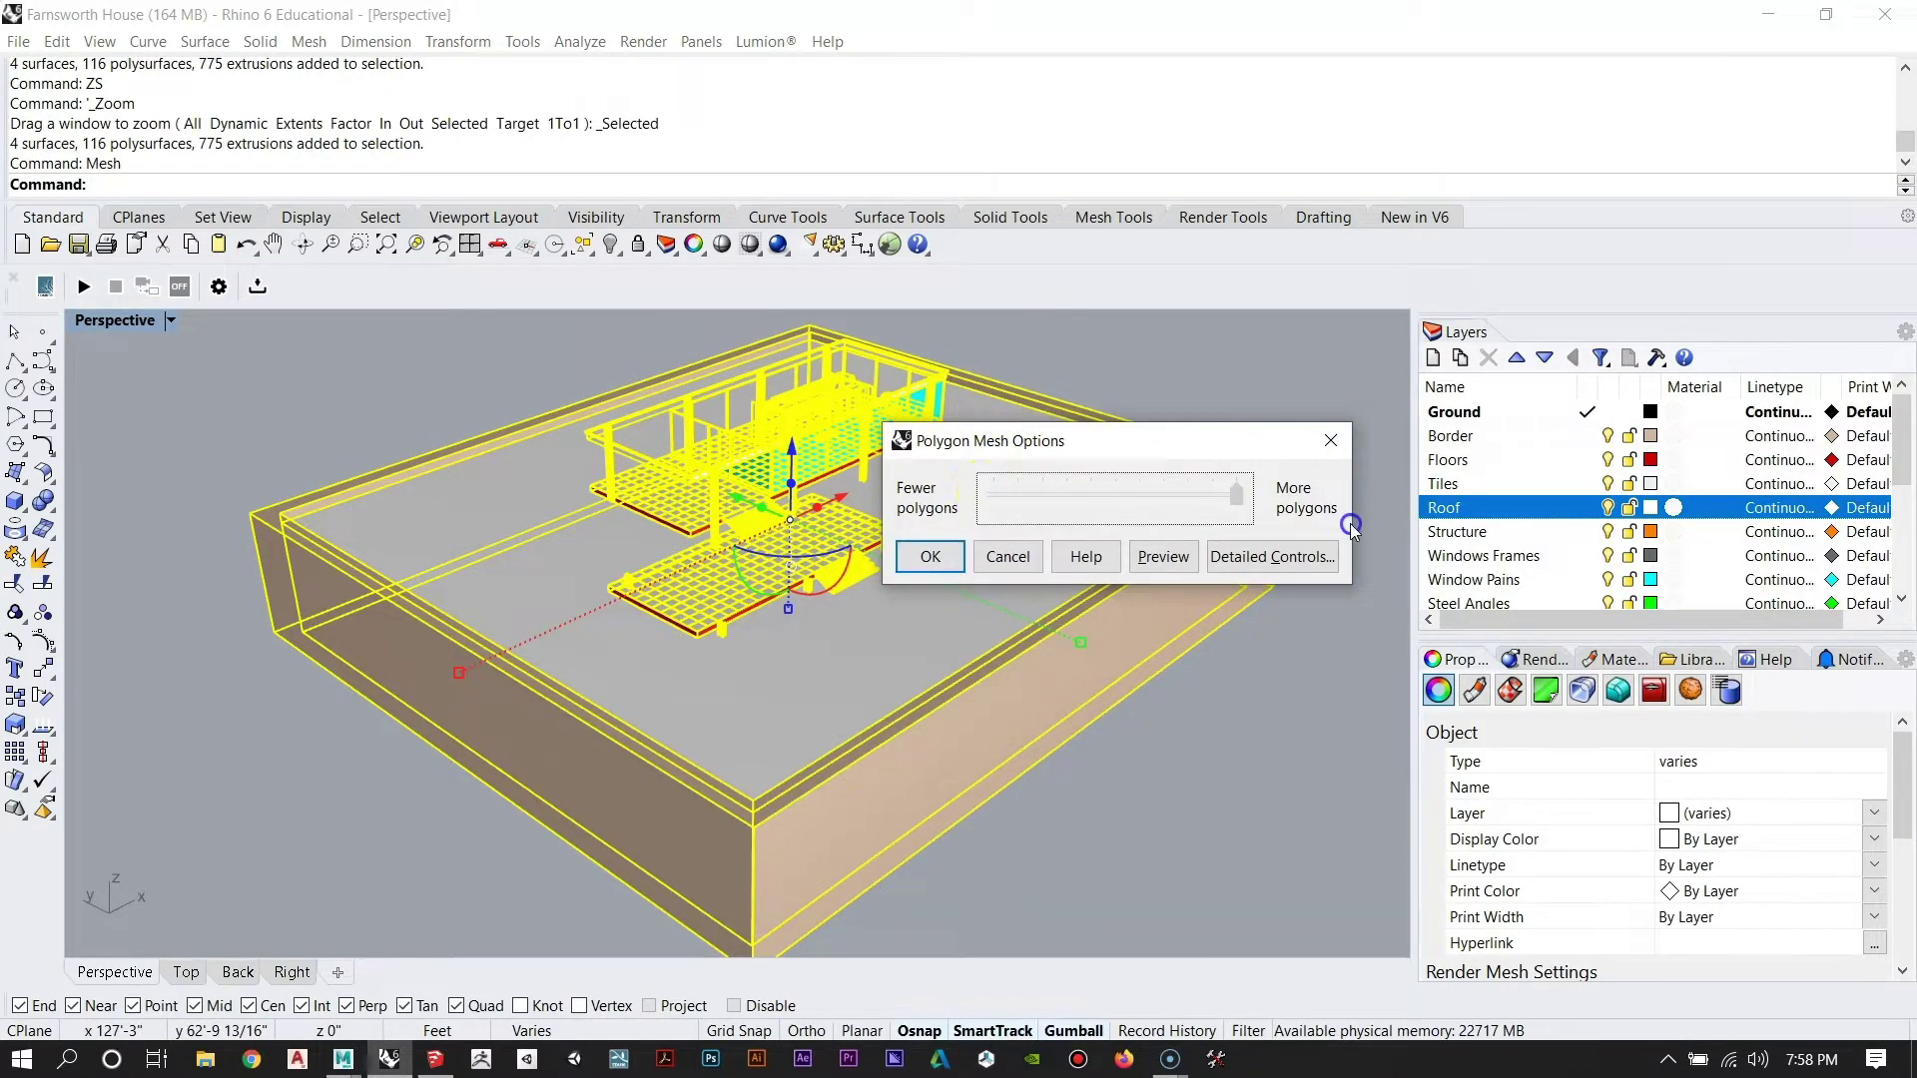
pyautogui.moveTo(361, 527); pyautogui.dragTo(442, 595, button='right')
pyautogui.scroll(10, 699, 469)
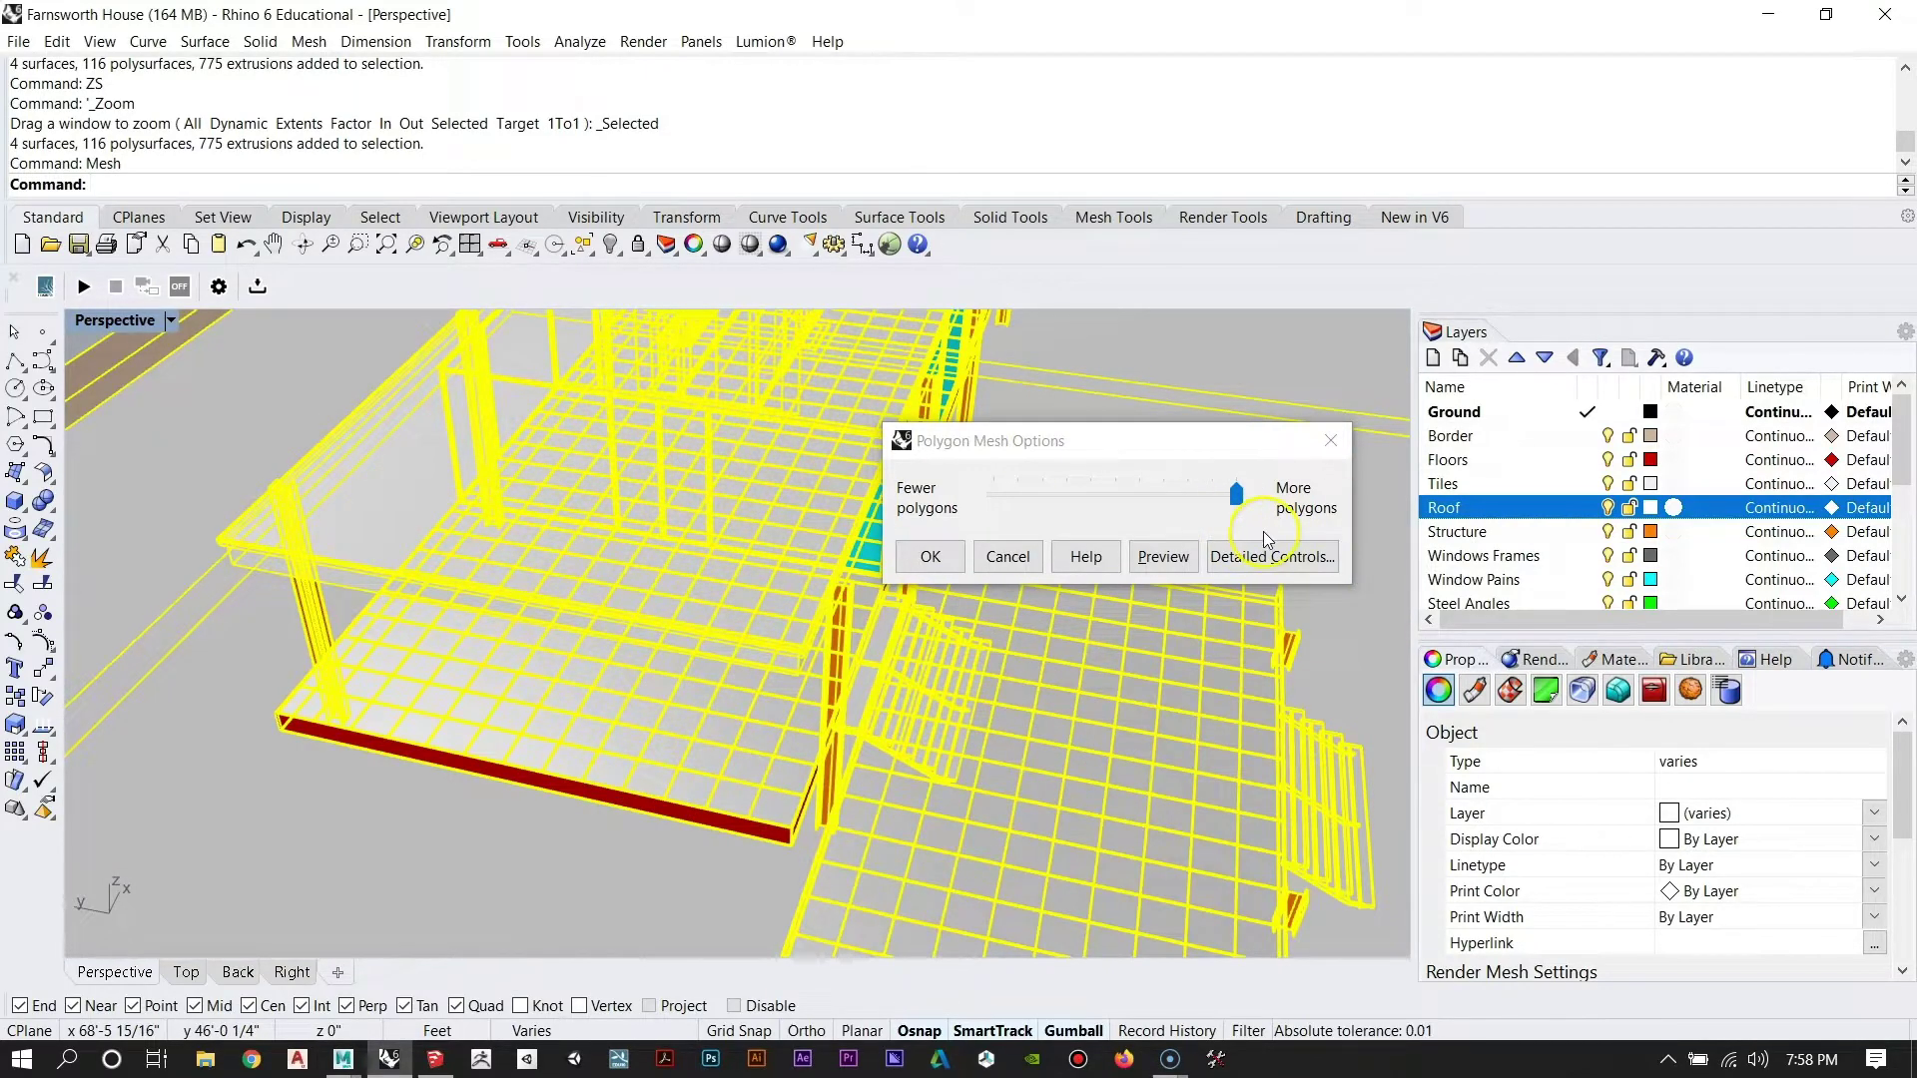
pyautogui.moveTo(920, 696); pyautogui.dragTo(768, 684, button='right')
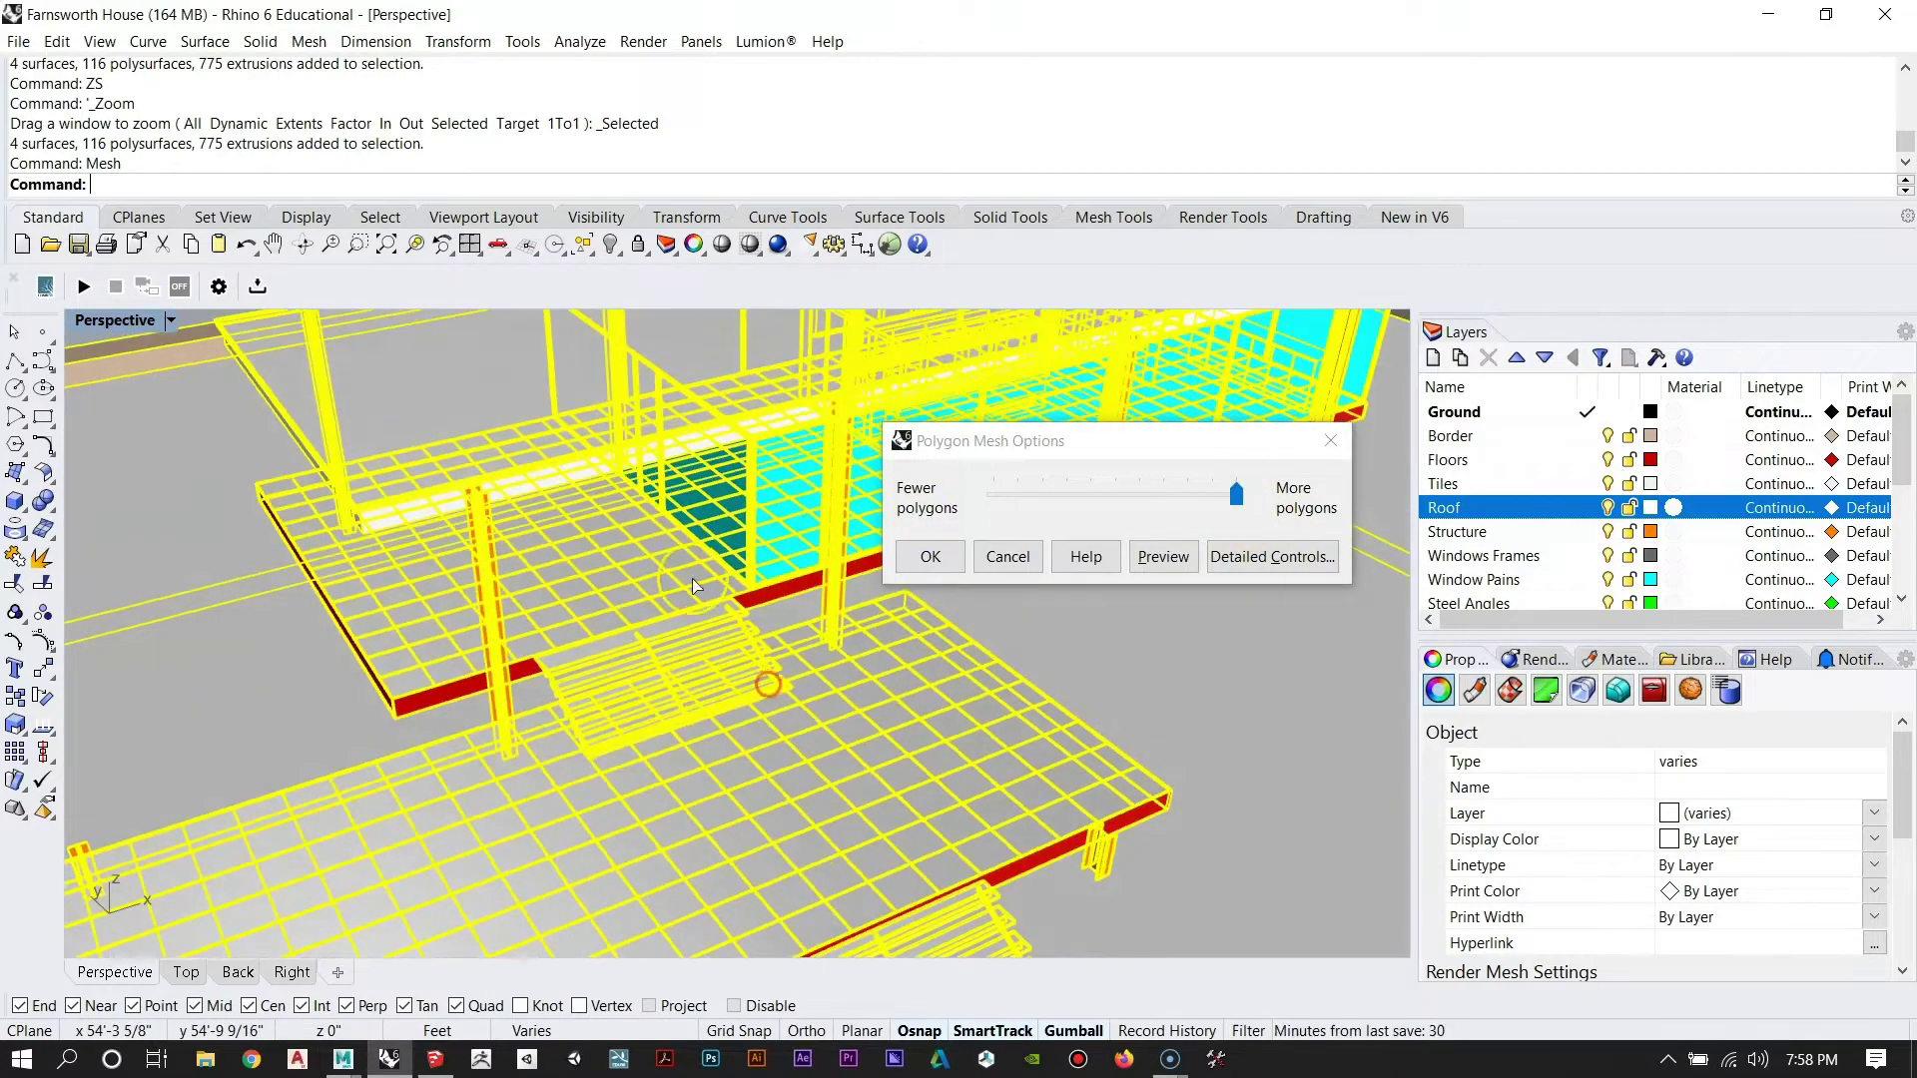
pyautogui.scroll(-5, 692, 578)
# Try the fewest-polygons density, then set it back to the most polygons and generate the meshes.
pyautogui.moveTo(1236, 493); pyautogui.dragTo(973, 499)
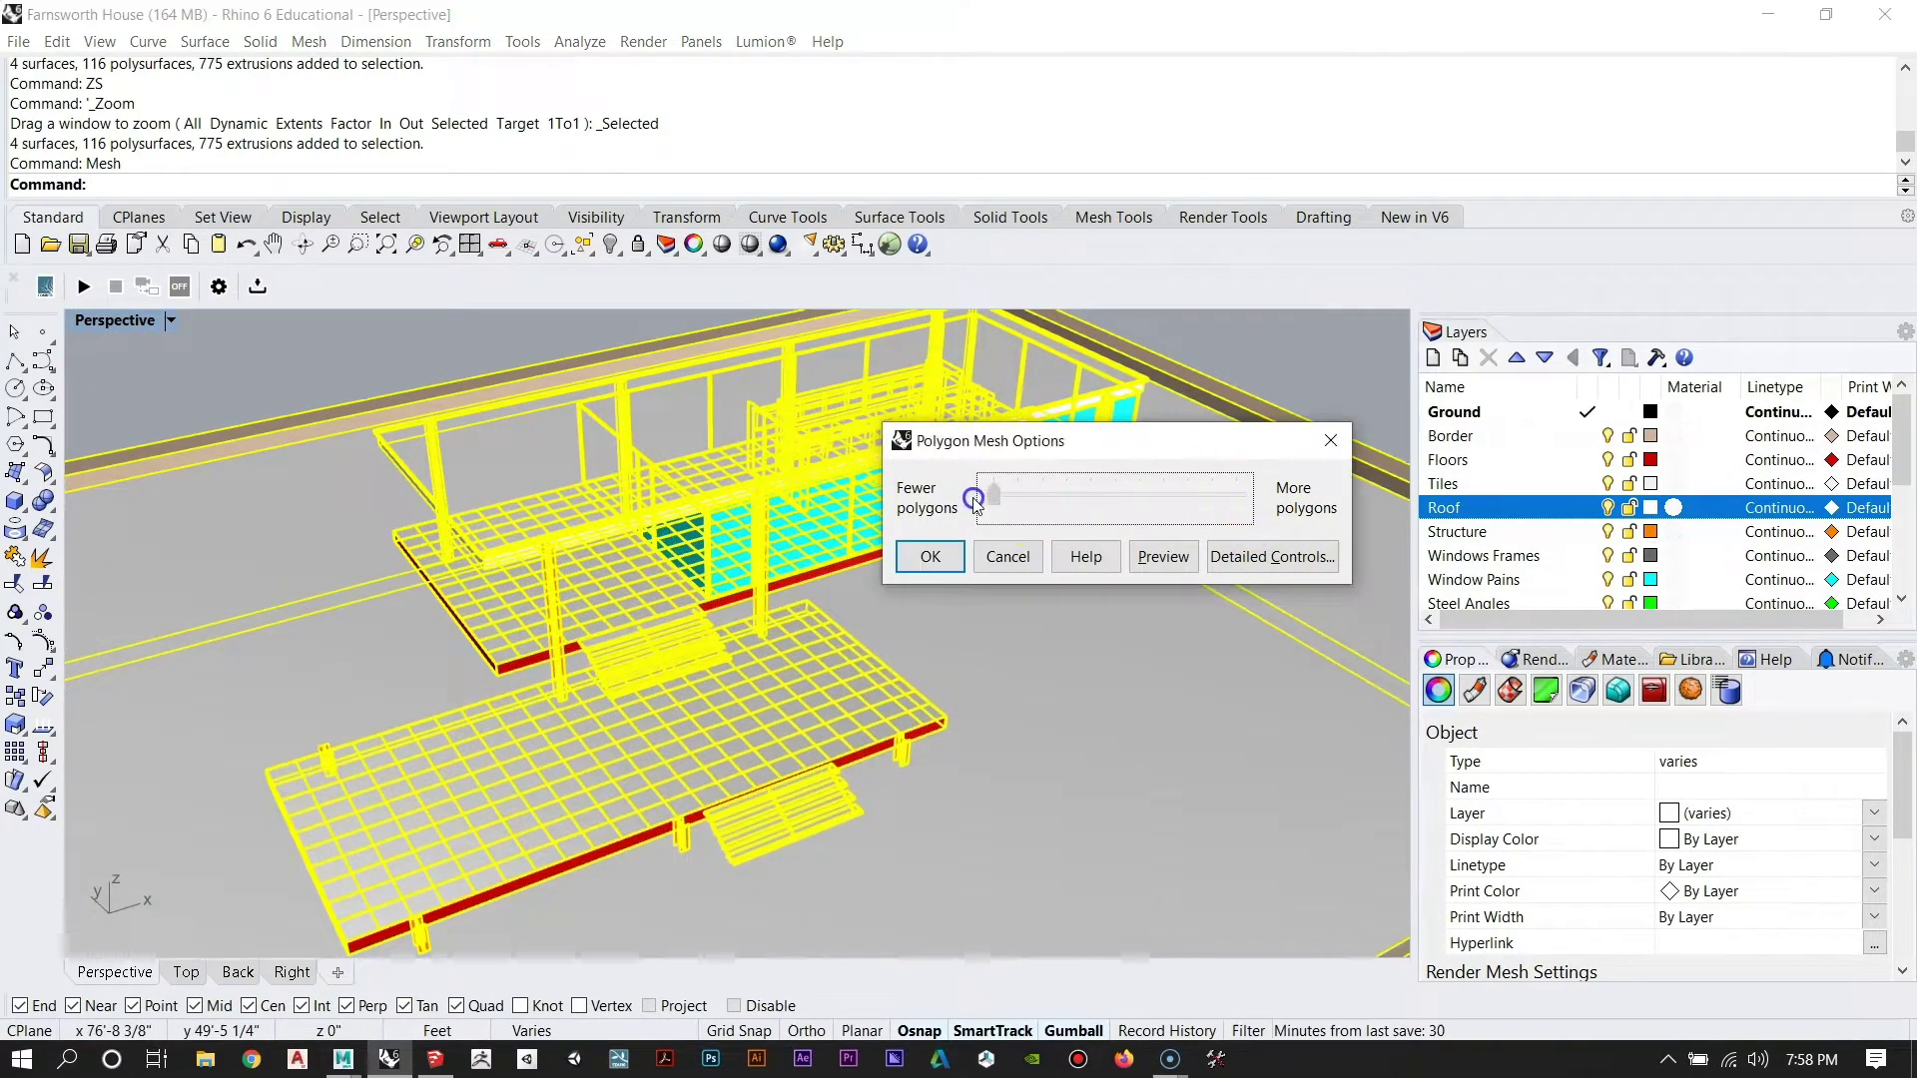
pyautogui.moveTo(614, 614); pyautogui.dragTo(667, 507, button='right')
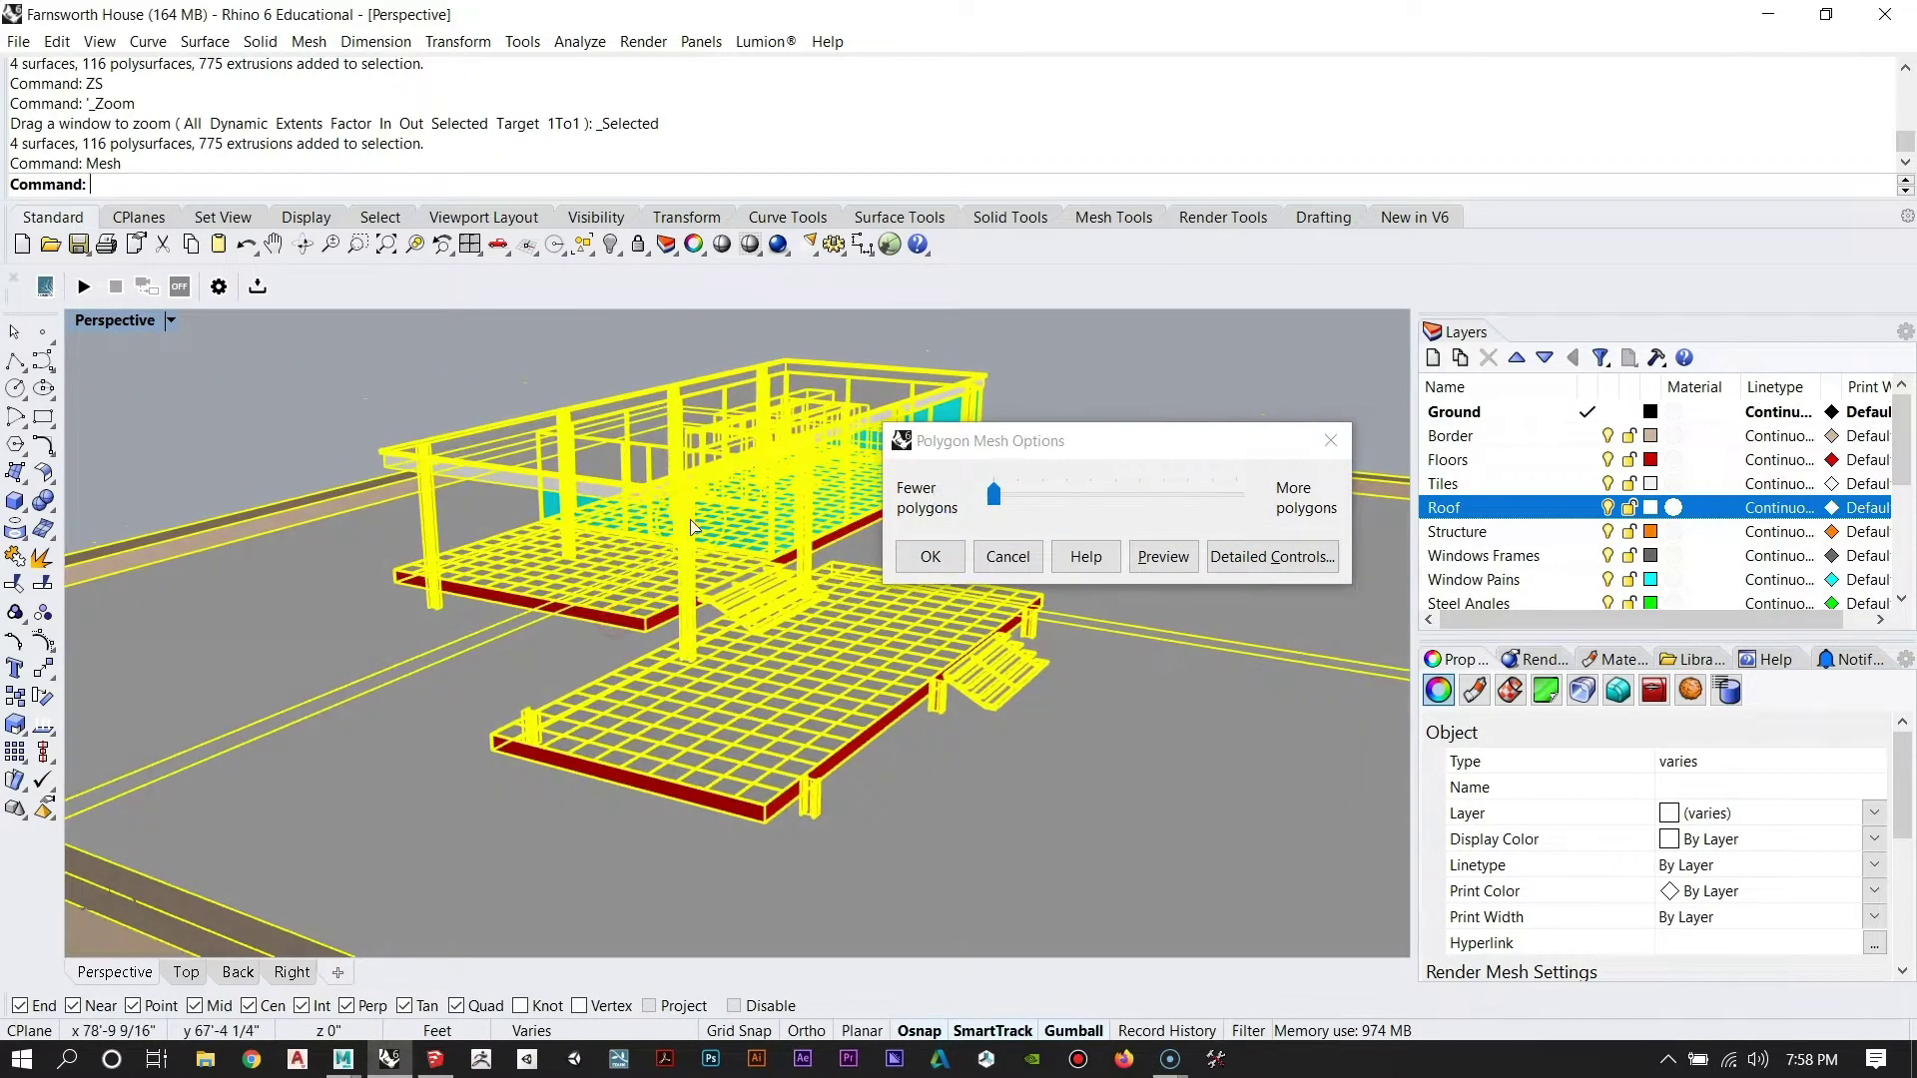
pyautogui.scroll(3, 694, 526)
pyautogui.click(989, 511)
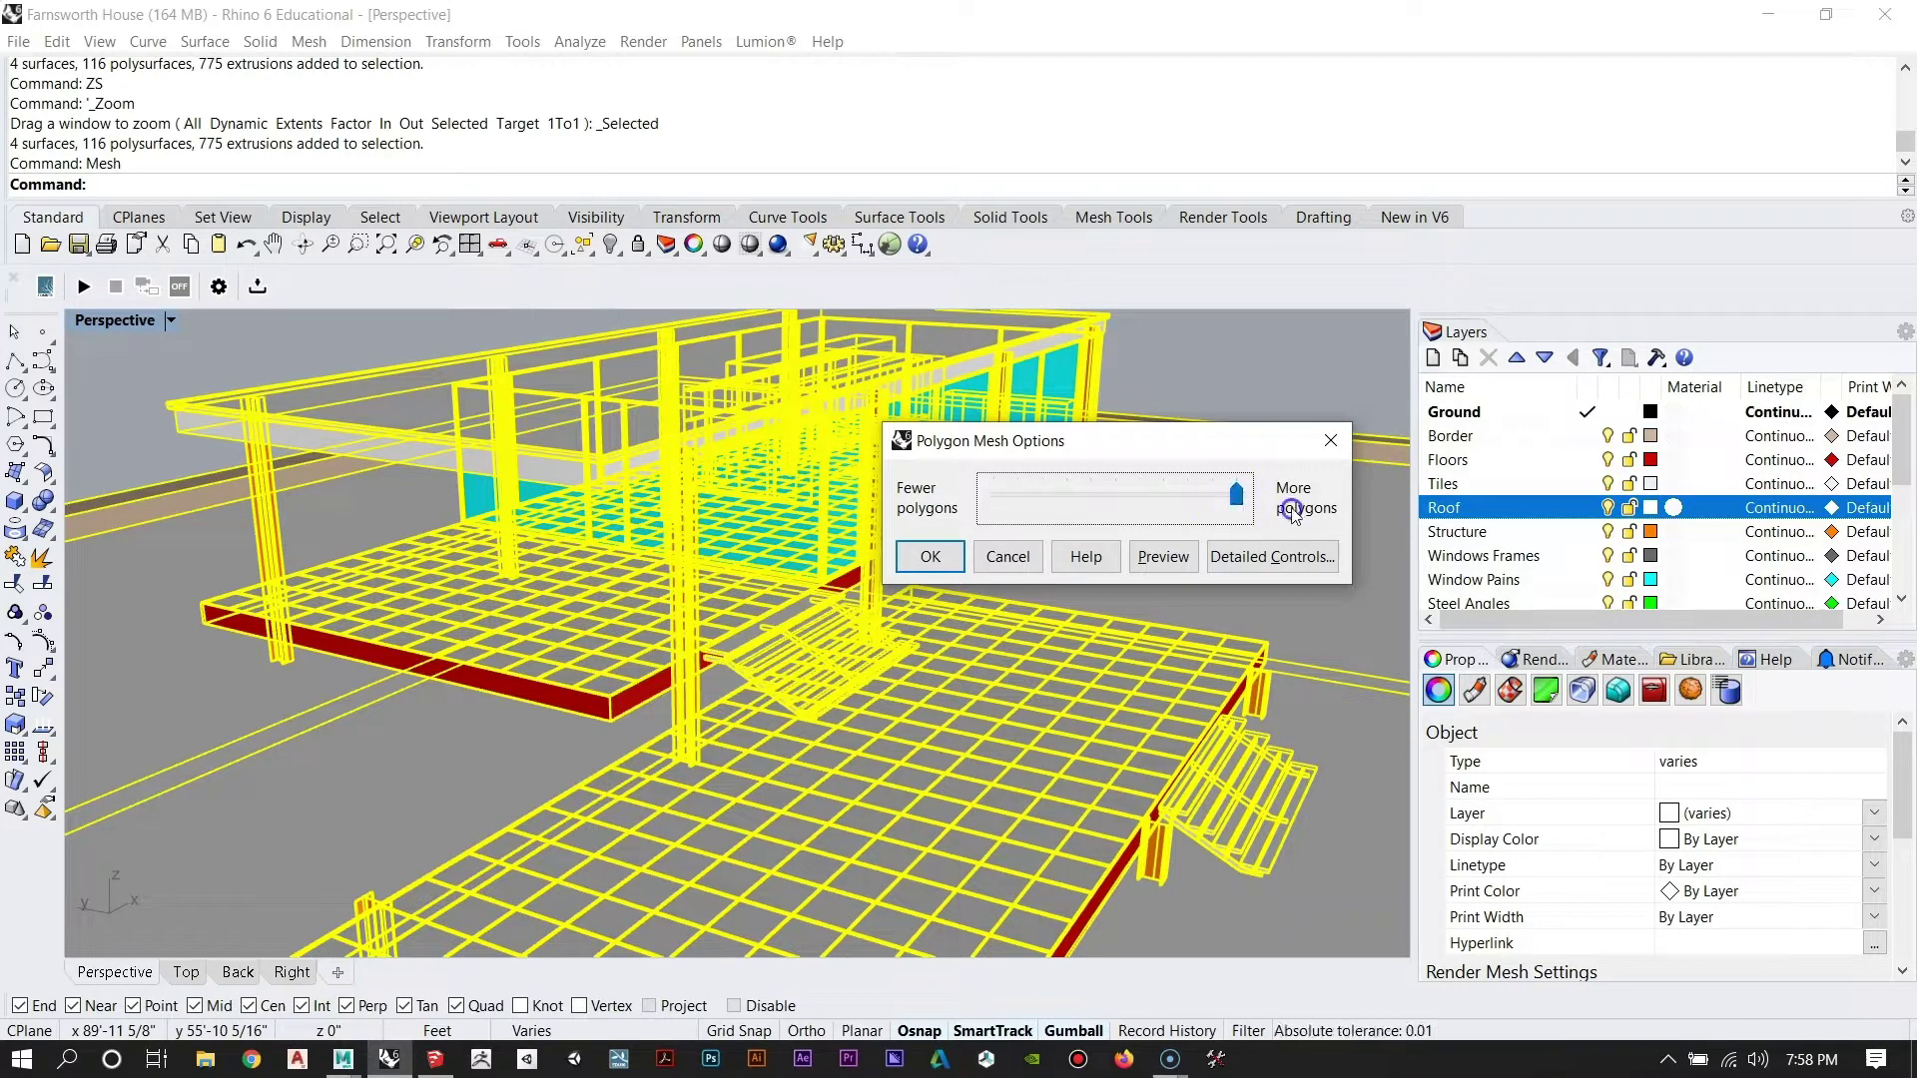
pyautogui.click(930, 559)
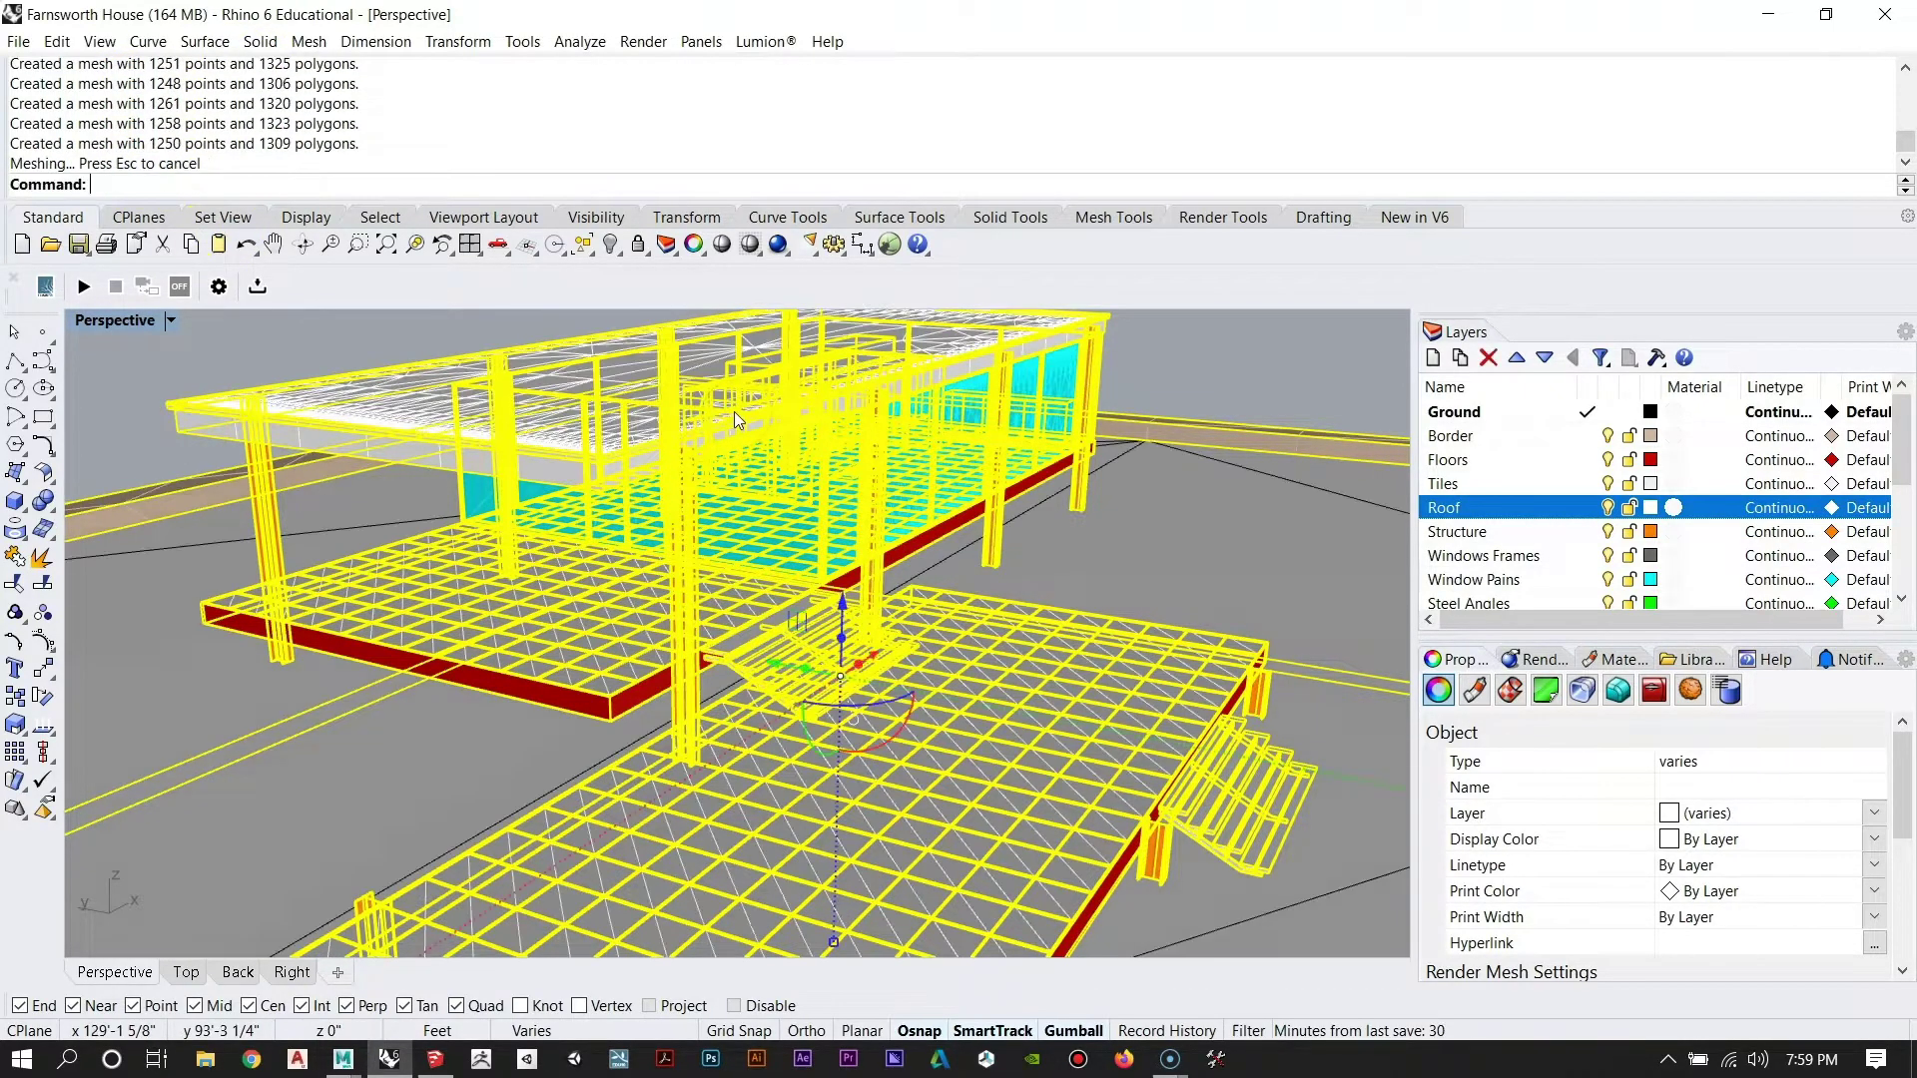
# Examine the generated meshes on the house, terraces and ground with the original geometry still selected.
pyautogui.moveTo(842, 489); pyautogui.dragTo(577, 518, button='right')
pyautogui.scroll(-11, 578, 517)
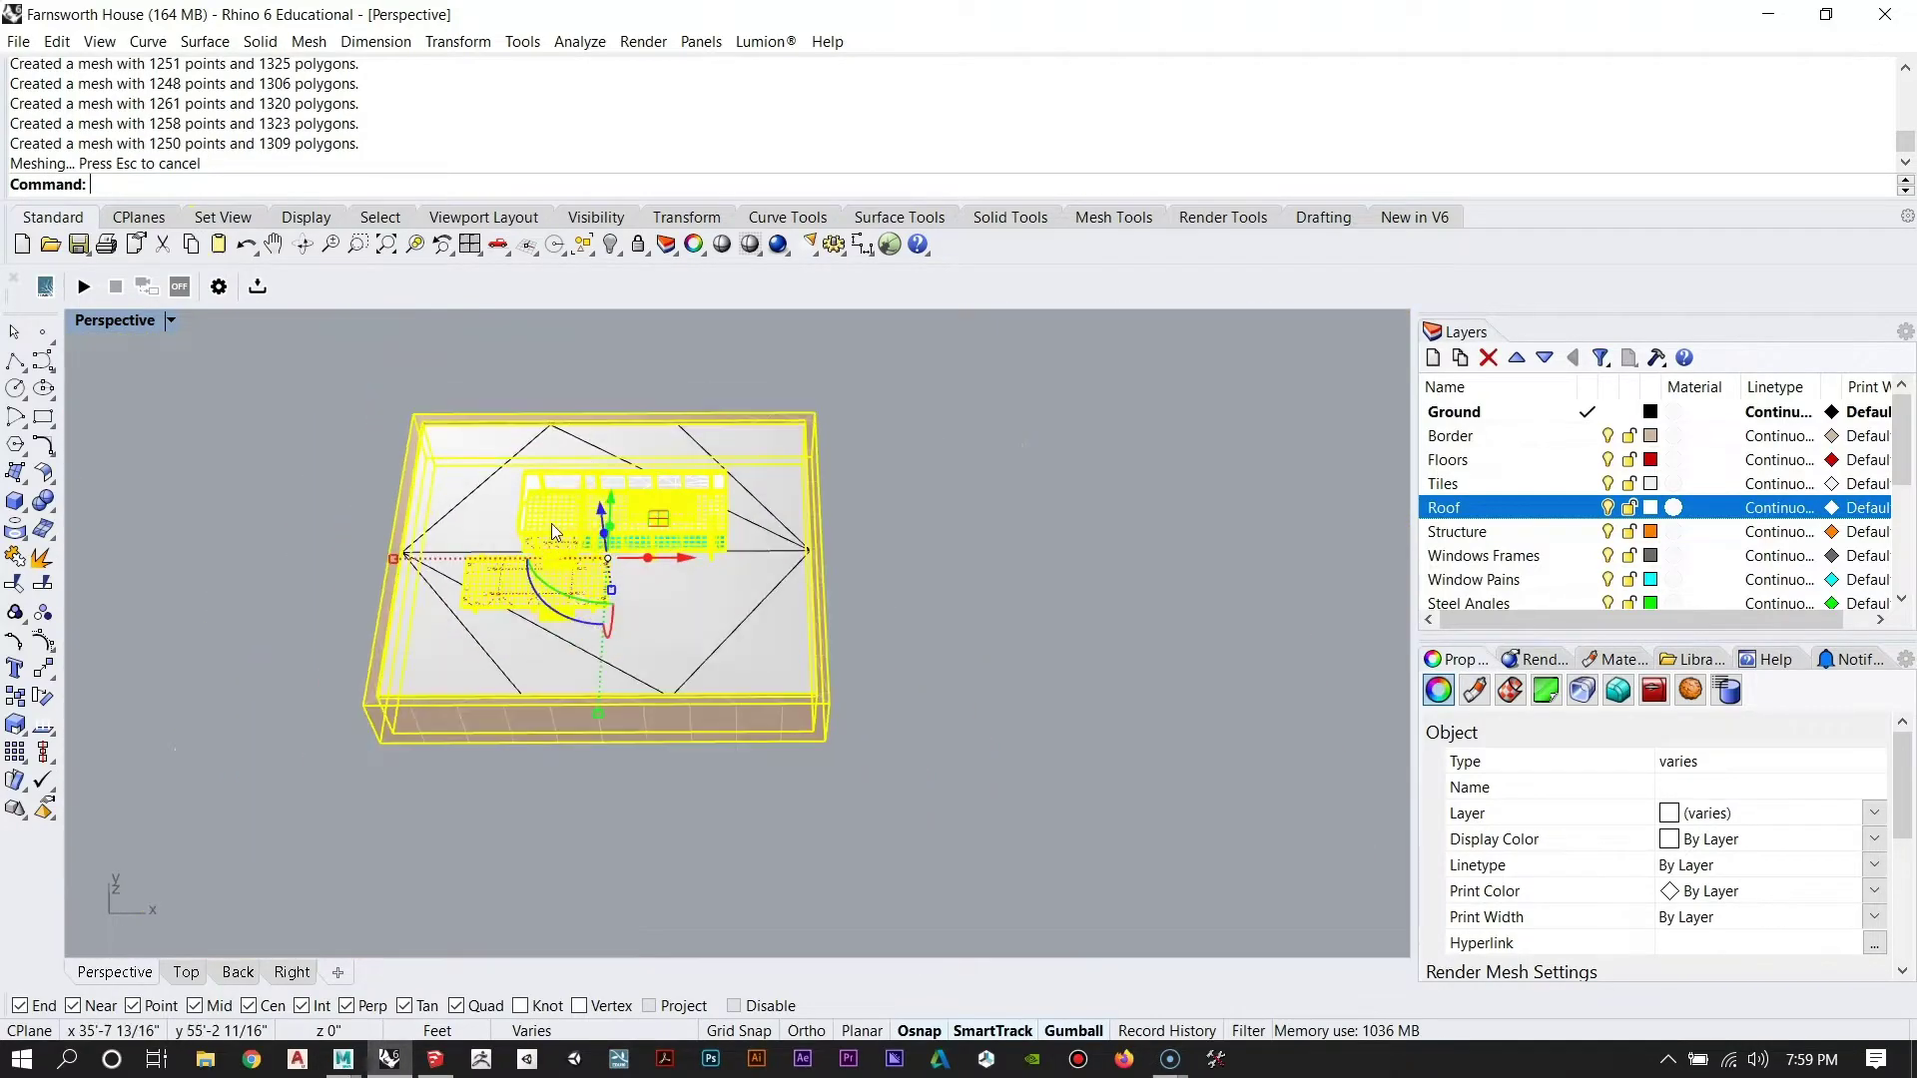
pyautogui.scroll(7, 470, 639)
pyautogui.moveTo(471, 639); pyautogui.dragTo(643, 513, button='right')
pyautogui.scroll(5, 643, 513)
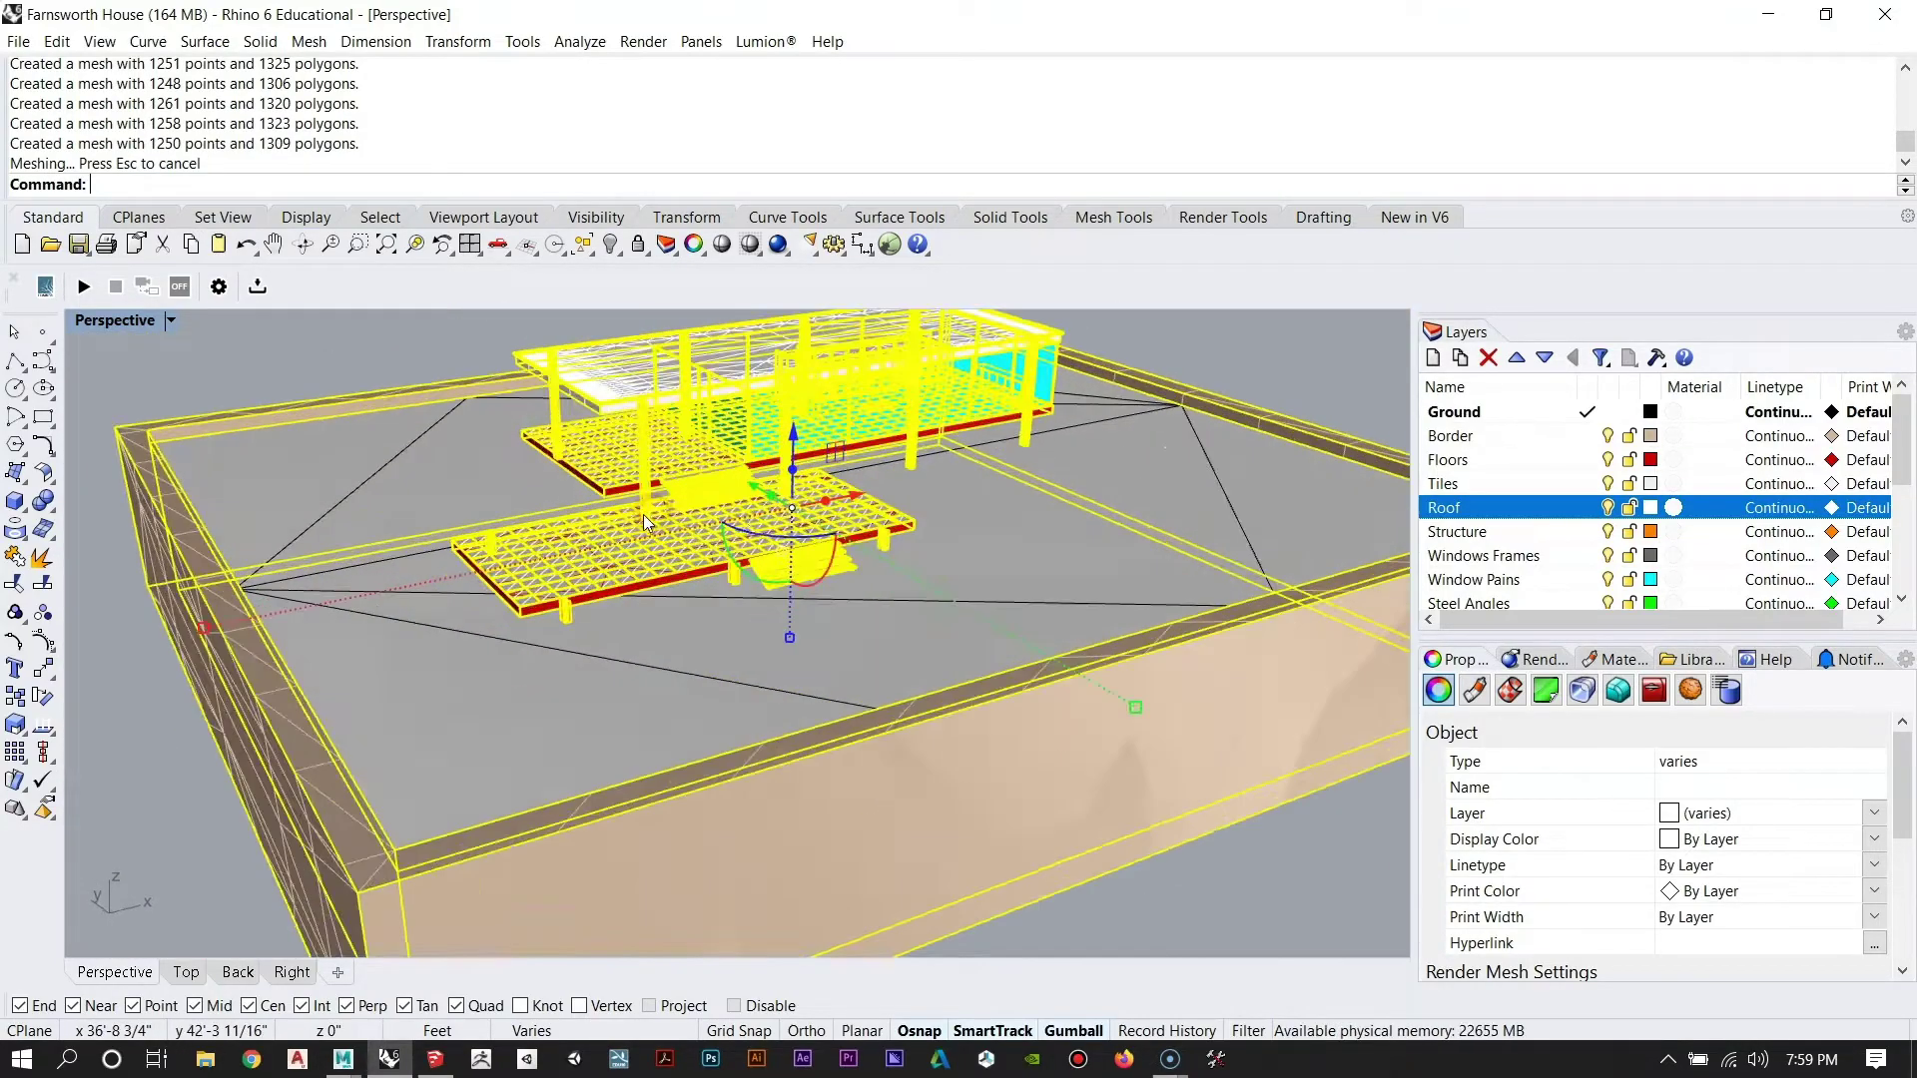
pyautogui.moveTo(867, 543); pyautogui.dragTo(869, 613, button='right')
pyautogui.scroll(-4, 849, 561)
pyautogui.scroll(-6, 948, 630)
pyautogui.click(950, 631)
pyautogui.scroll(8, 779, 627)
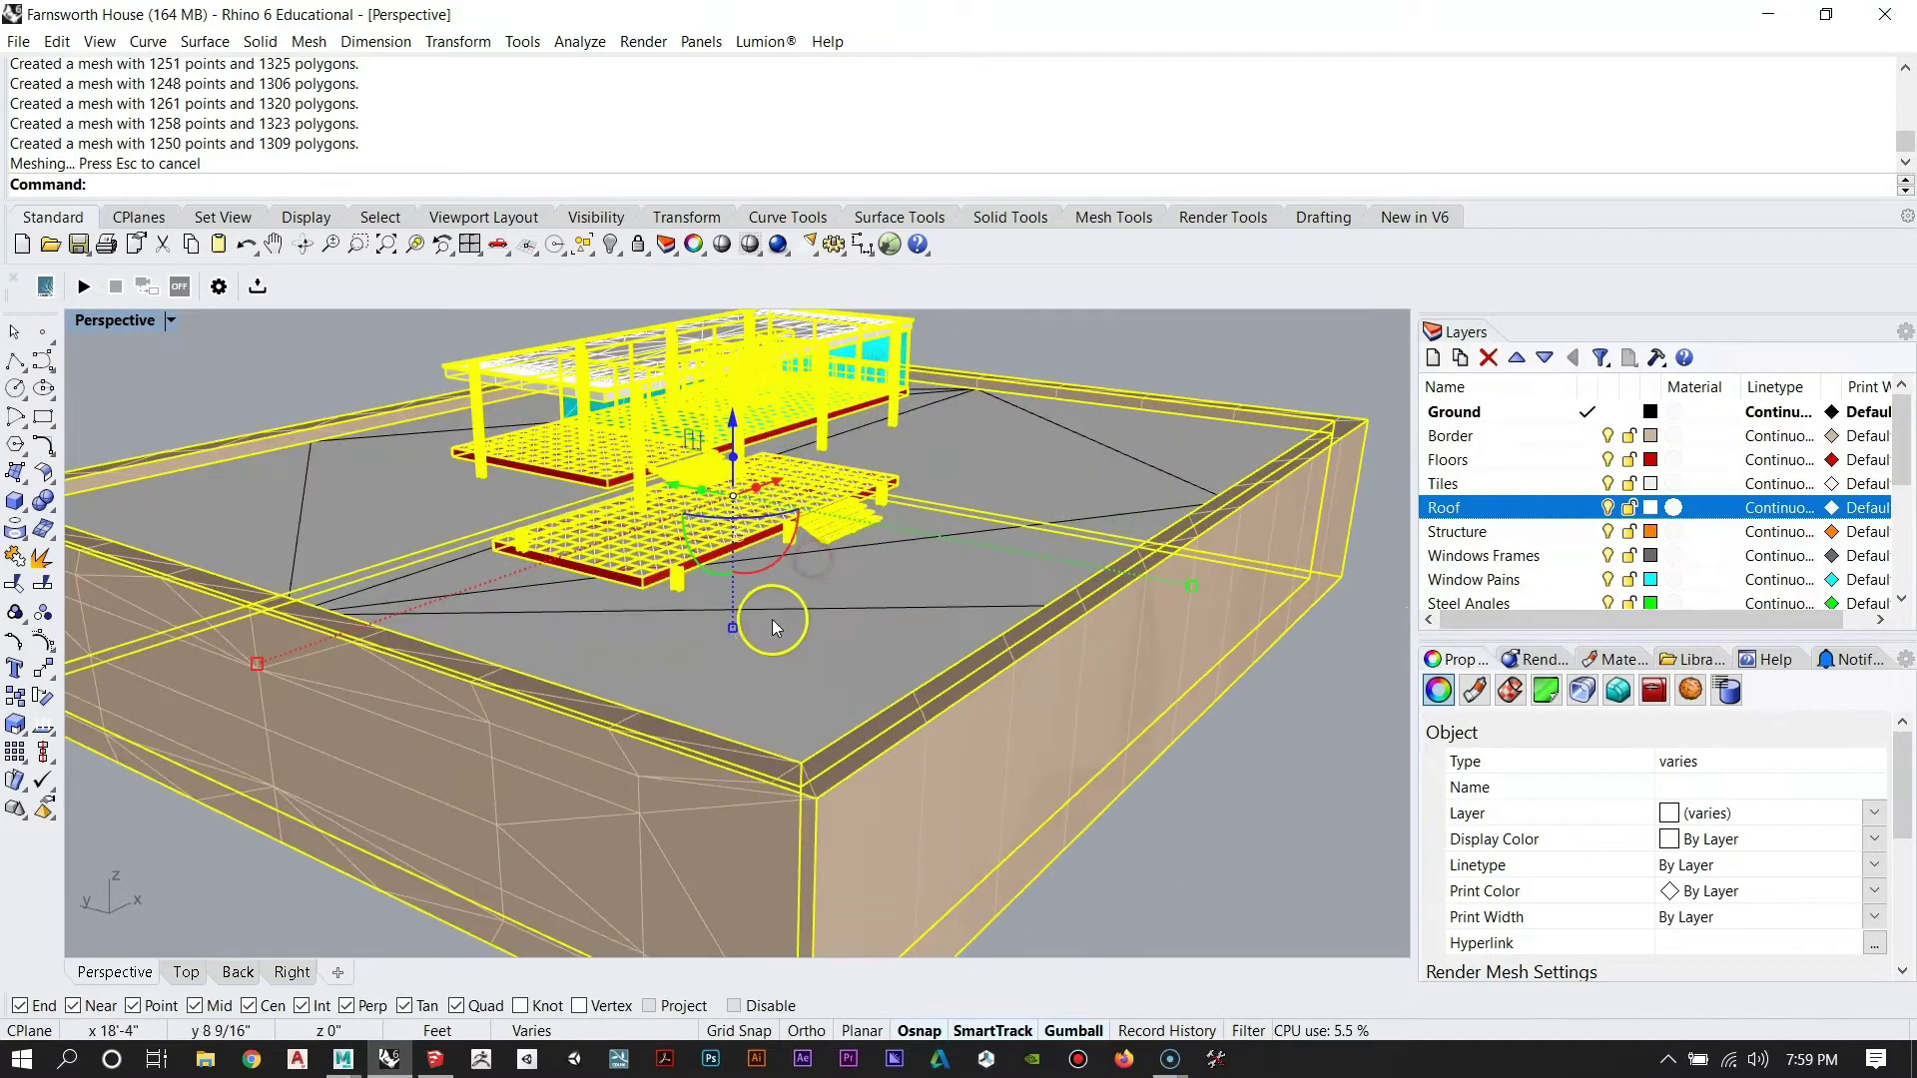
# Delete the selected original surfaces, polysurfaces and extrusions, leaving only the meshes.
pyautogui.moveTo(772, 707); pyautogui.dragTo(368, 564, button='right')
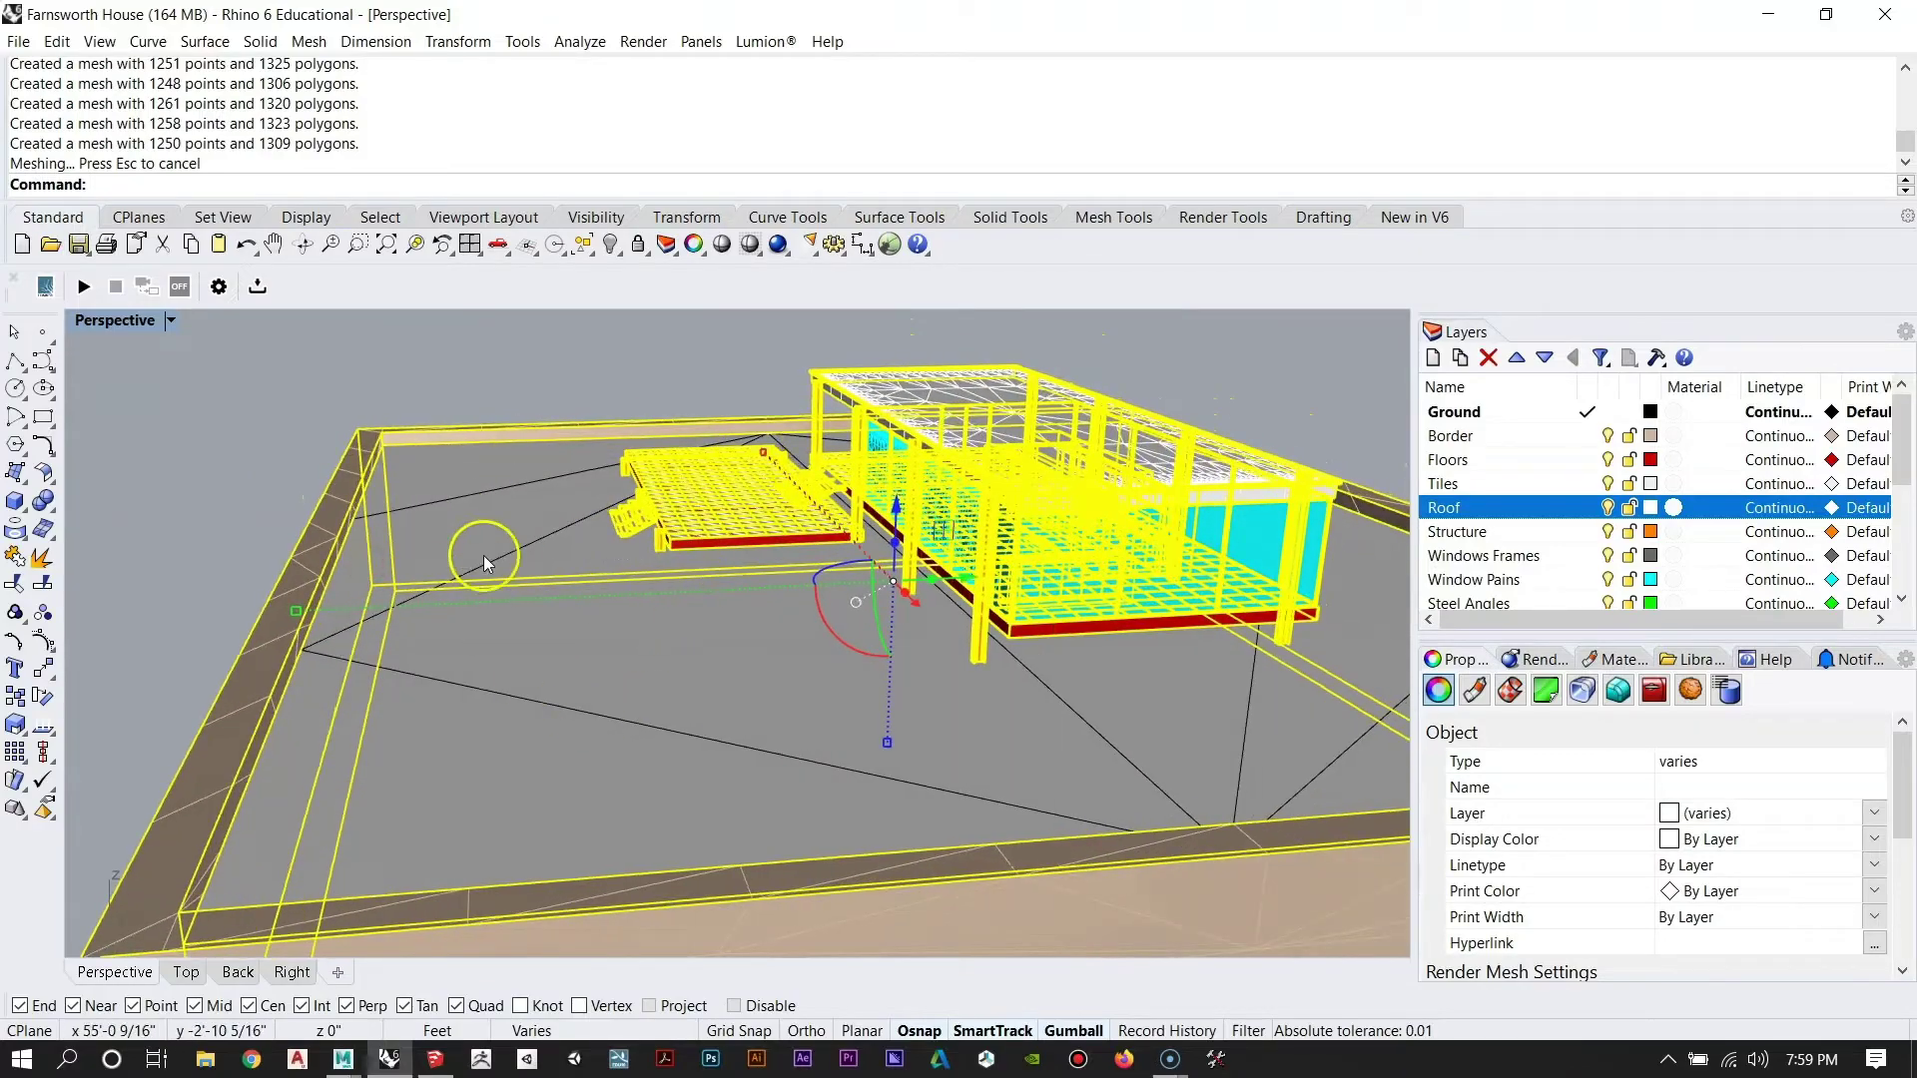
pyautogui.moveTo(483, 555); pyautogui.dragTo(695, 457, button='right')
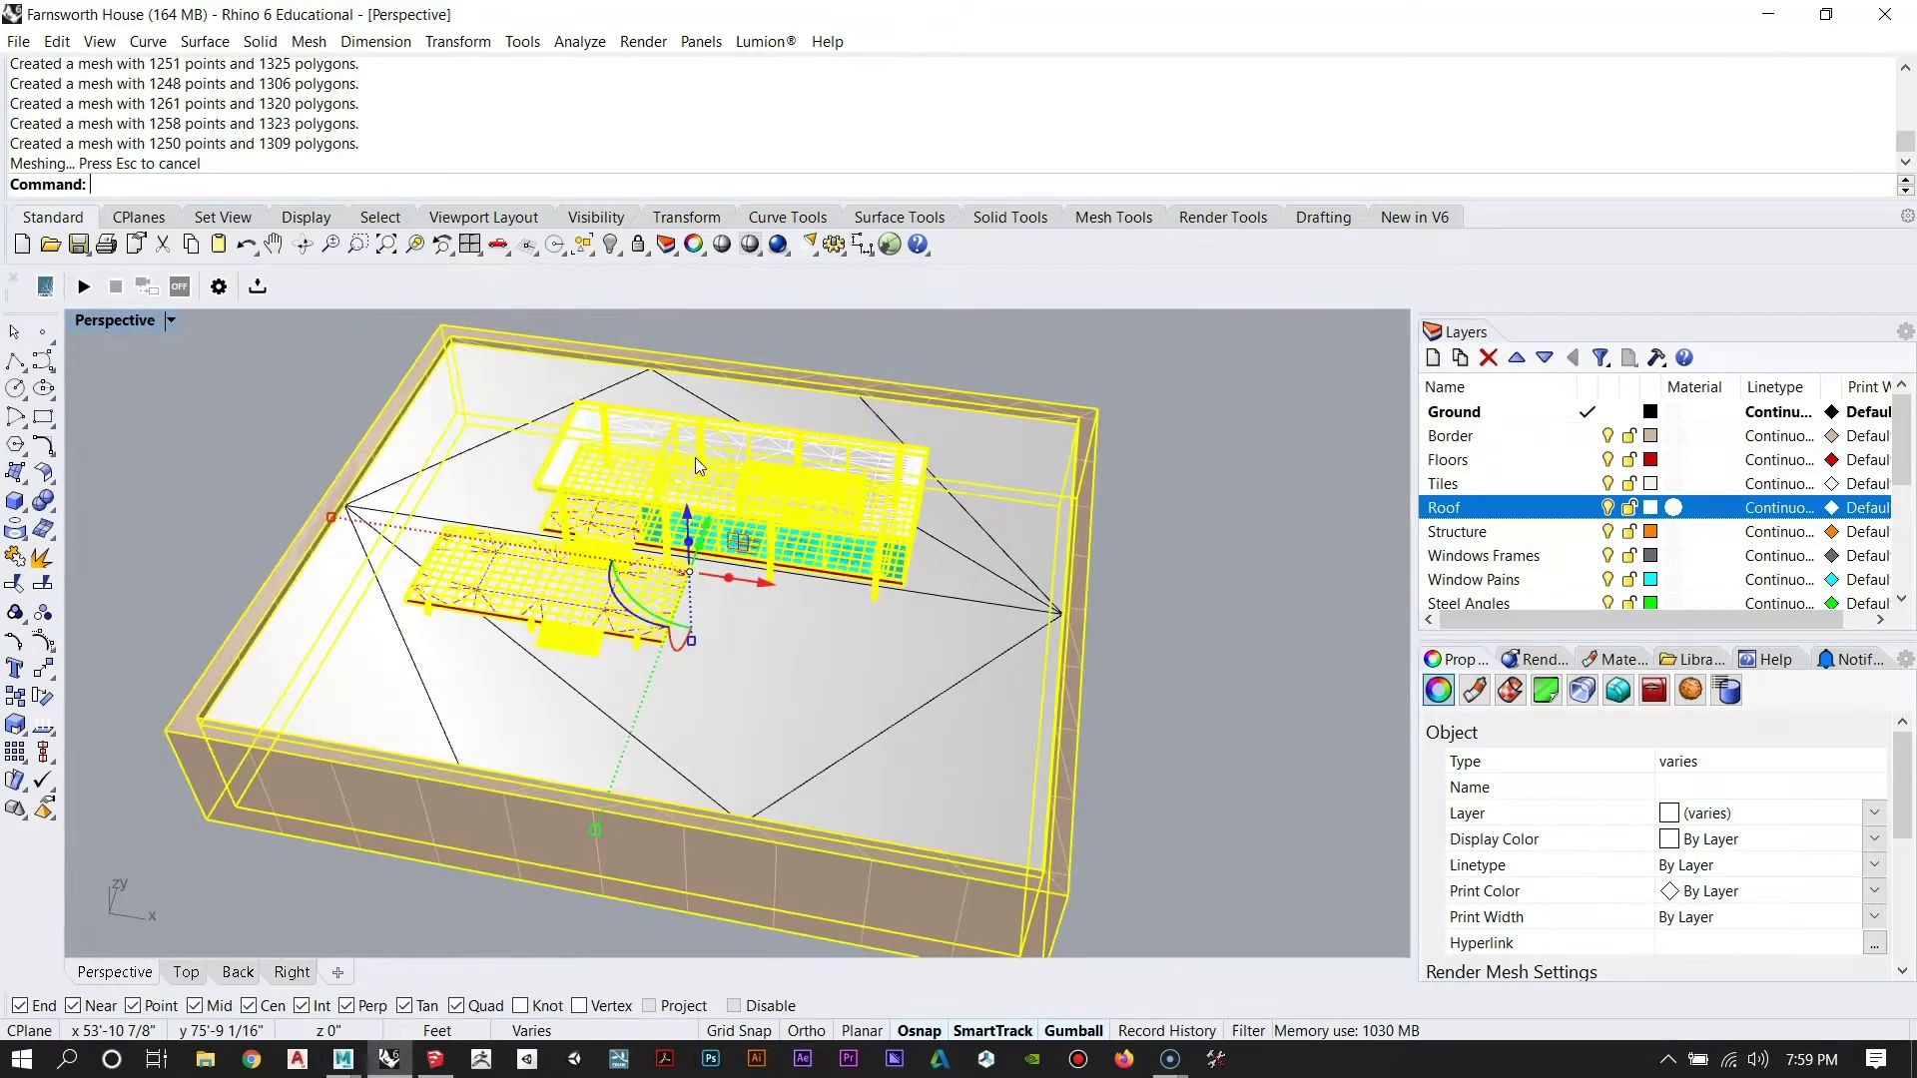
pyautogui.press('Delete')
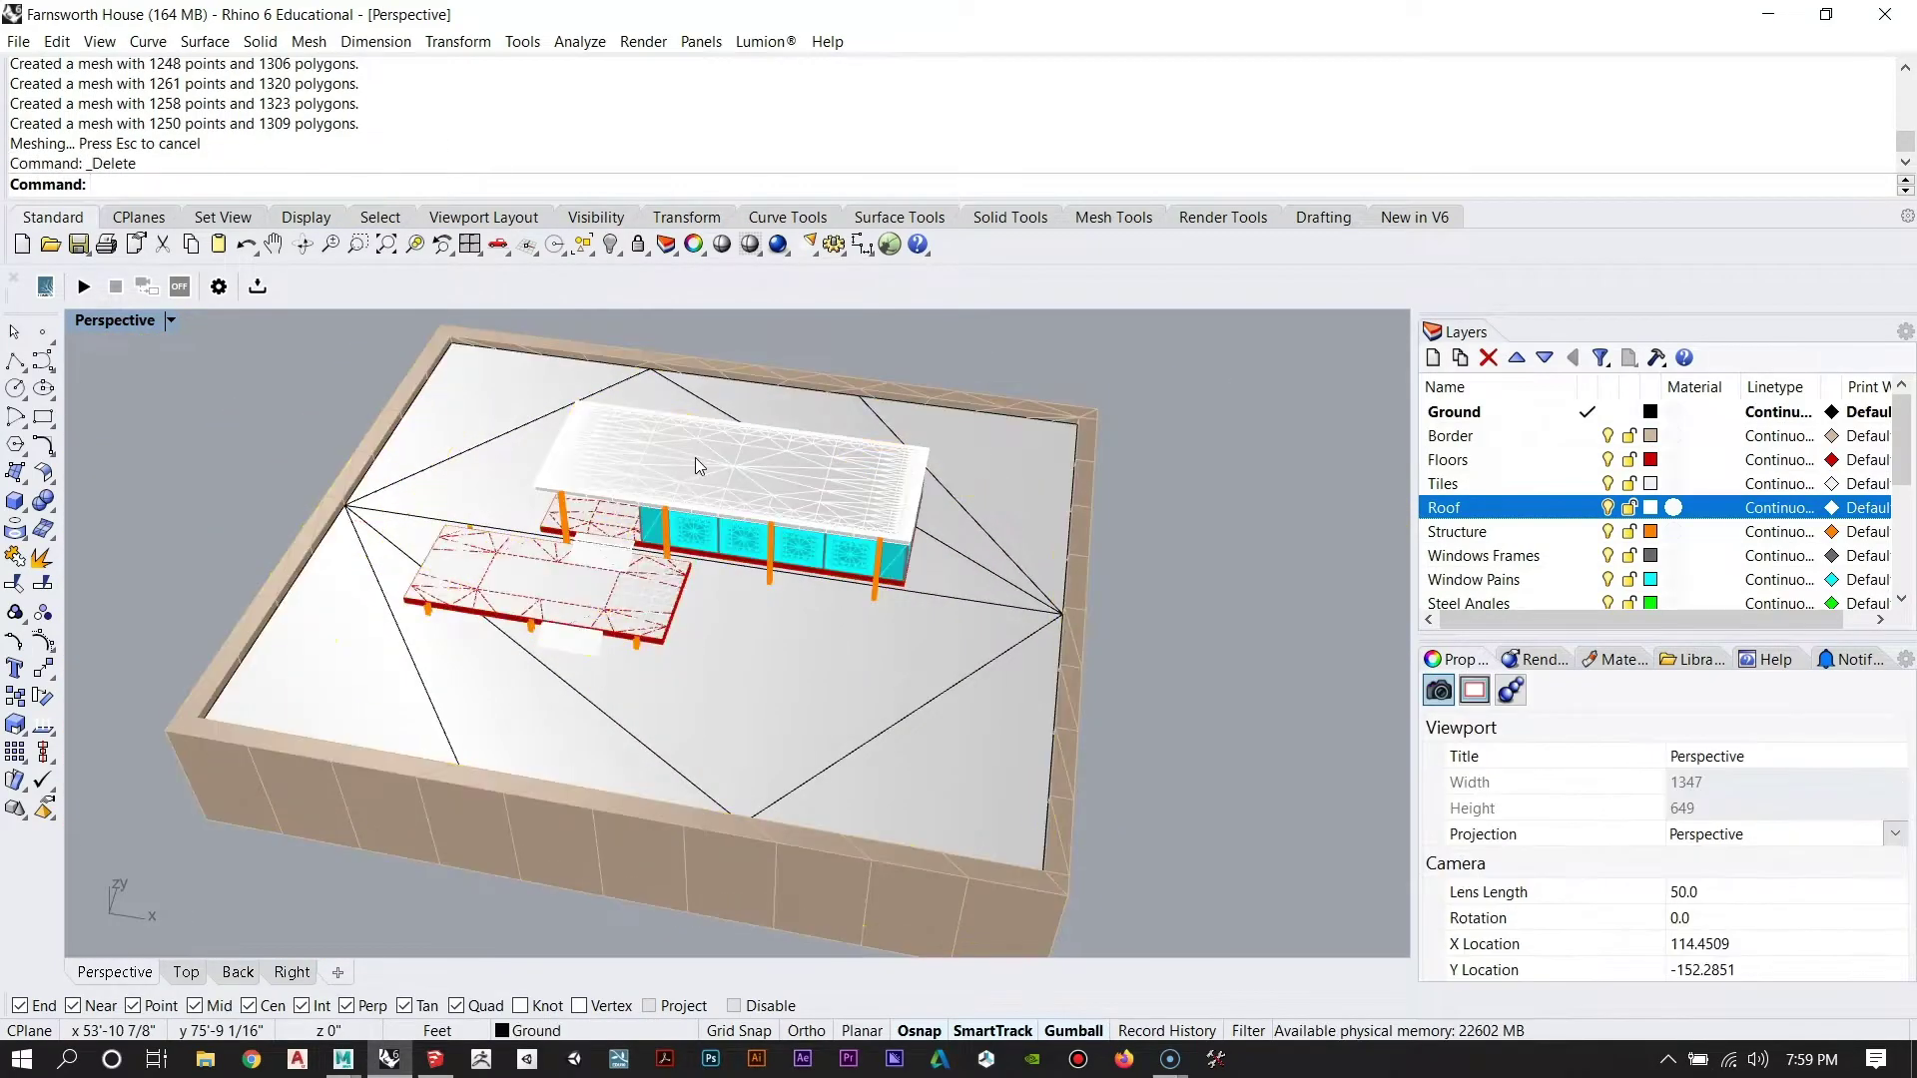
# Examine the mesh-only model of the house and site as a whole from several sides and from above.
pyautogui.moveTo(723, 357); pyautogui.dragTo(854, 588, button='right')
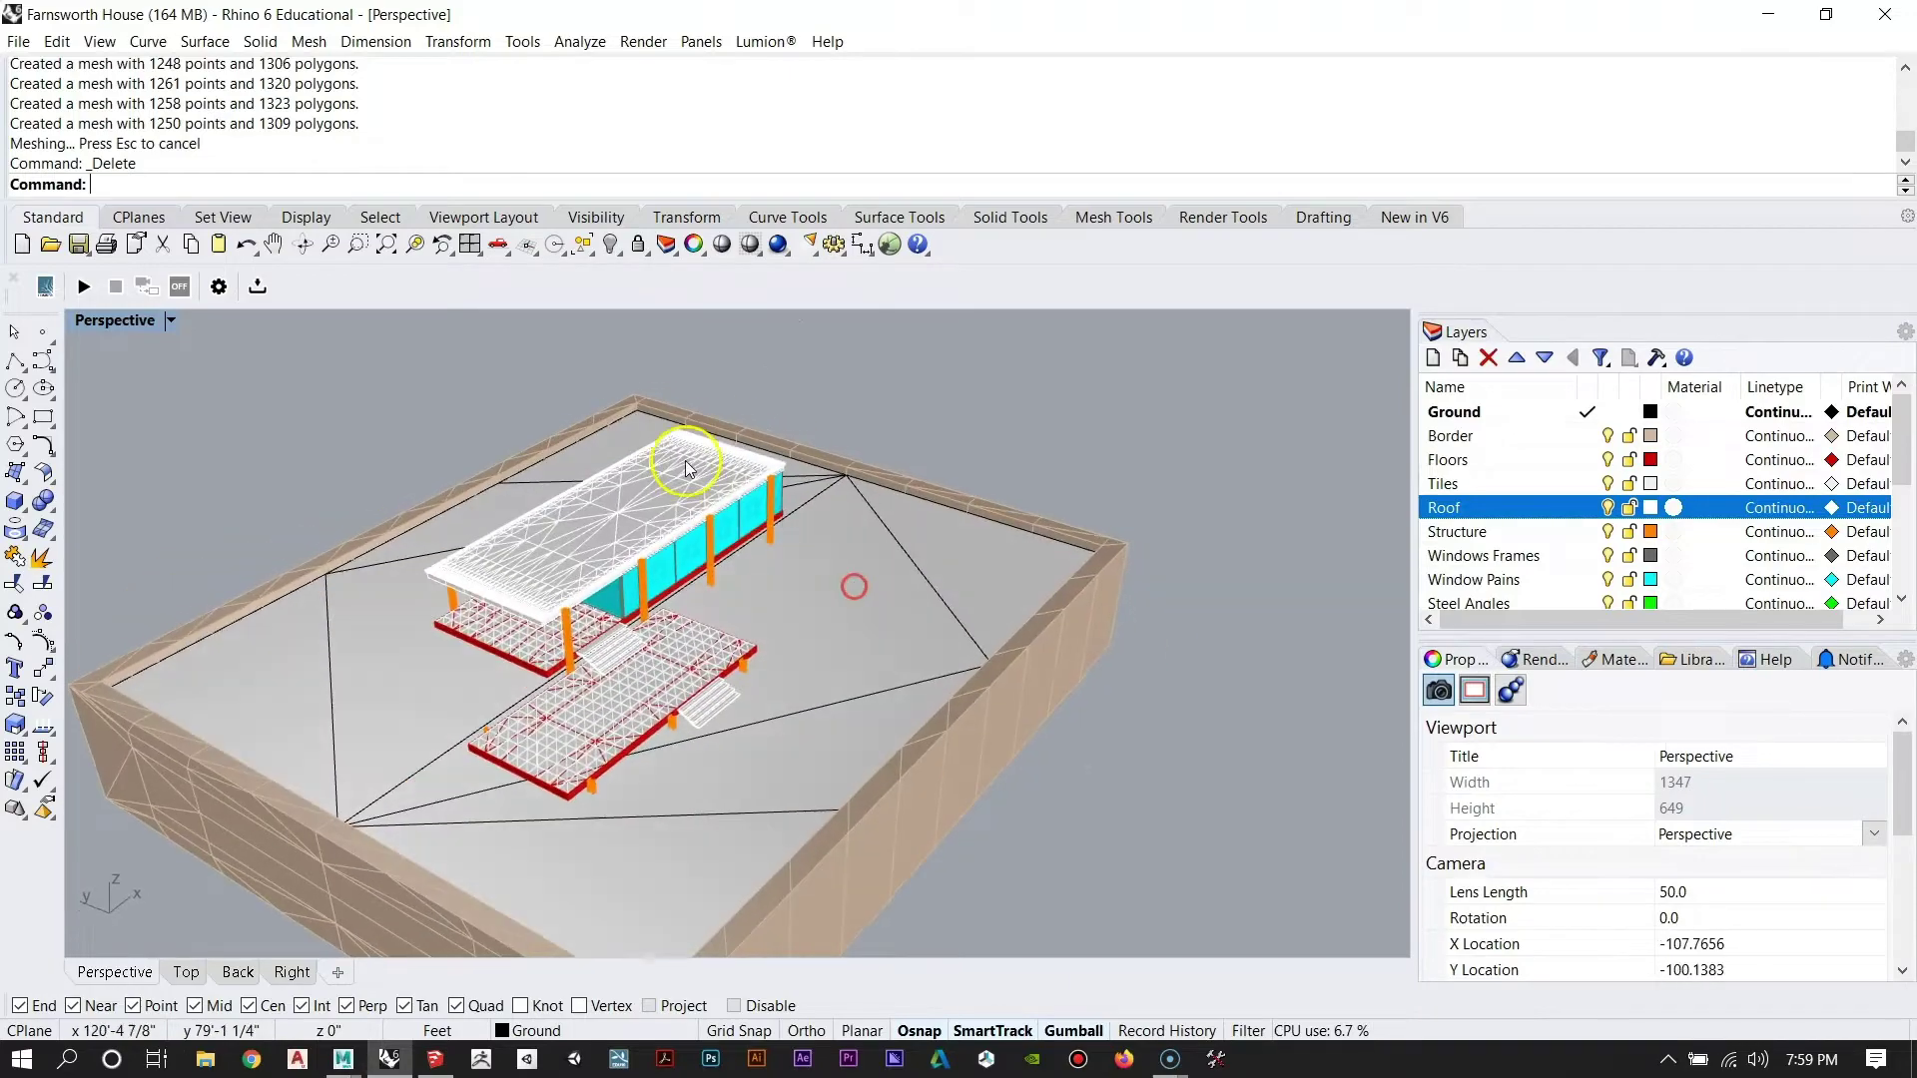
pyautogui.moveTo(676, 459); pyautogui.dragTo(1257, 740, button='right')
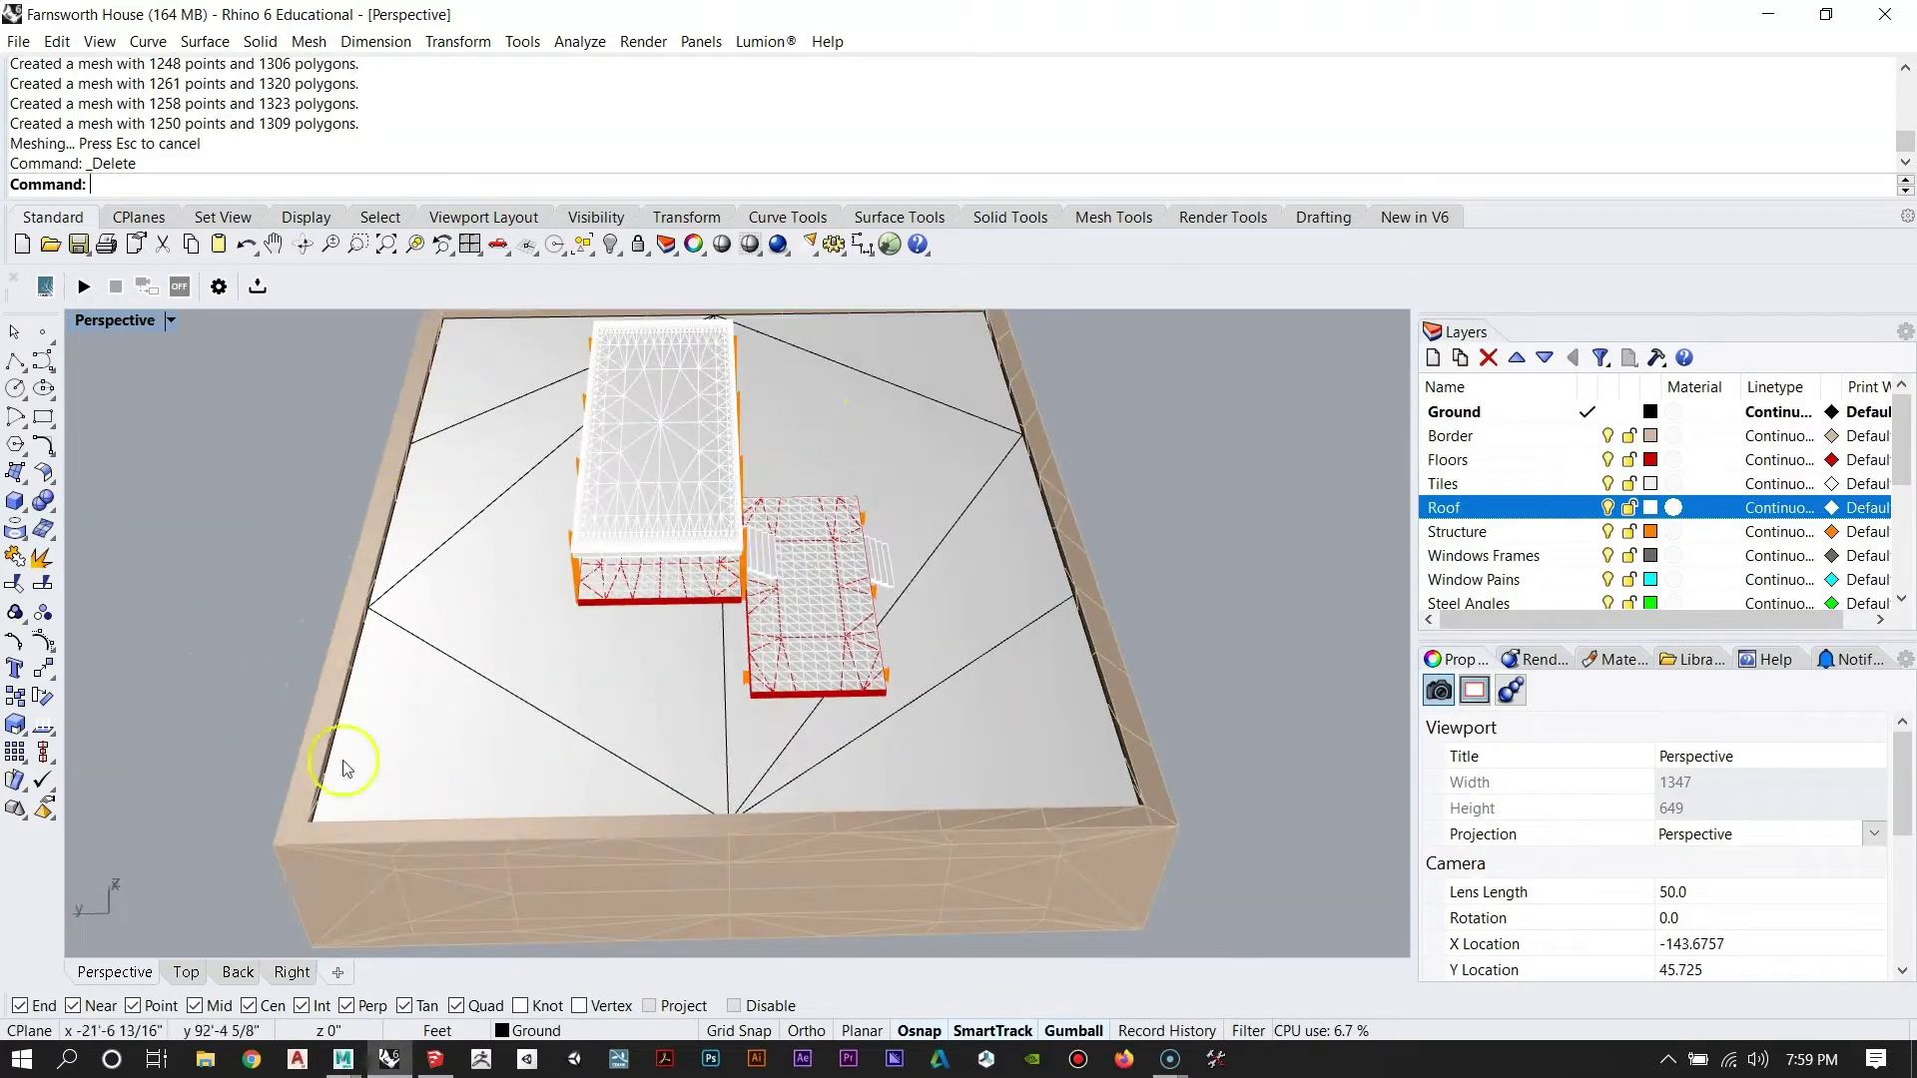
pyautogui.moveTo(985, 662); pyautogui.dragTo(619, 654, button='right')
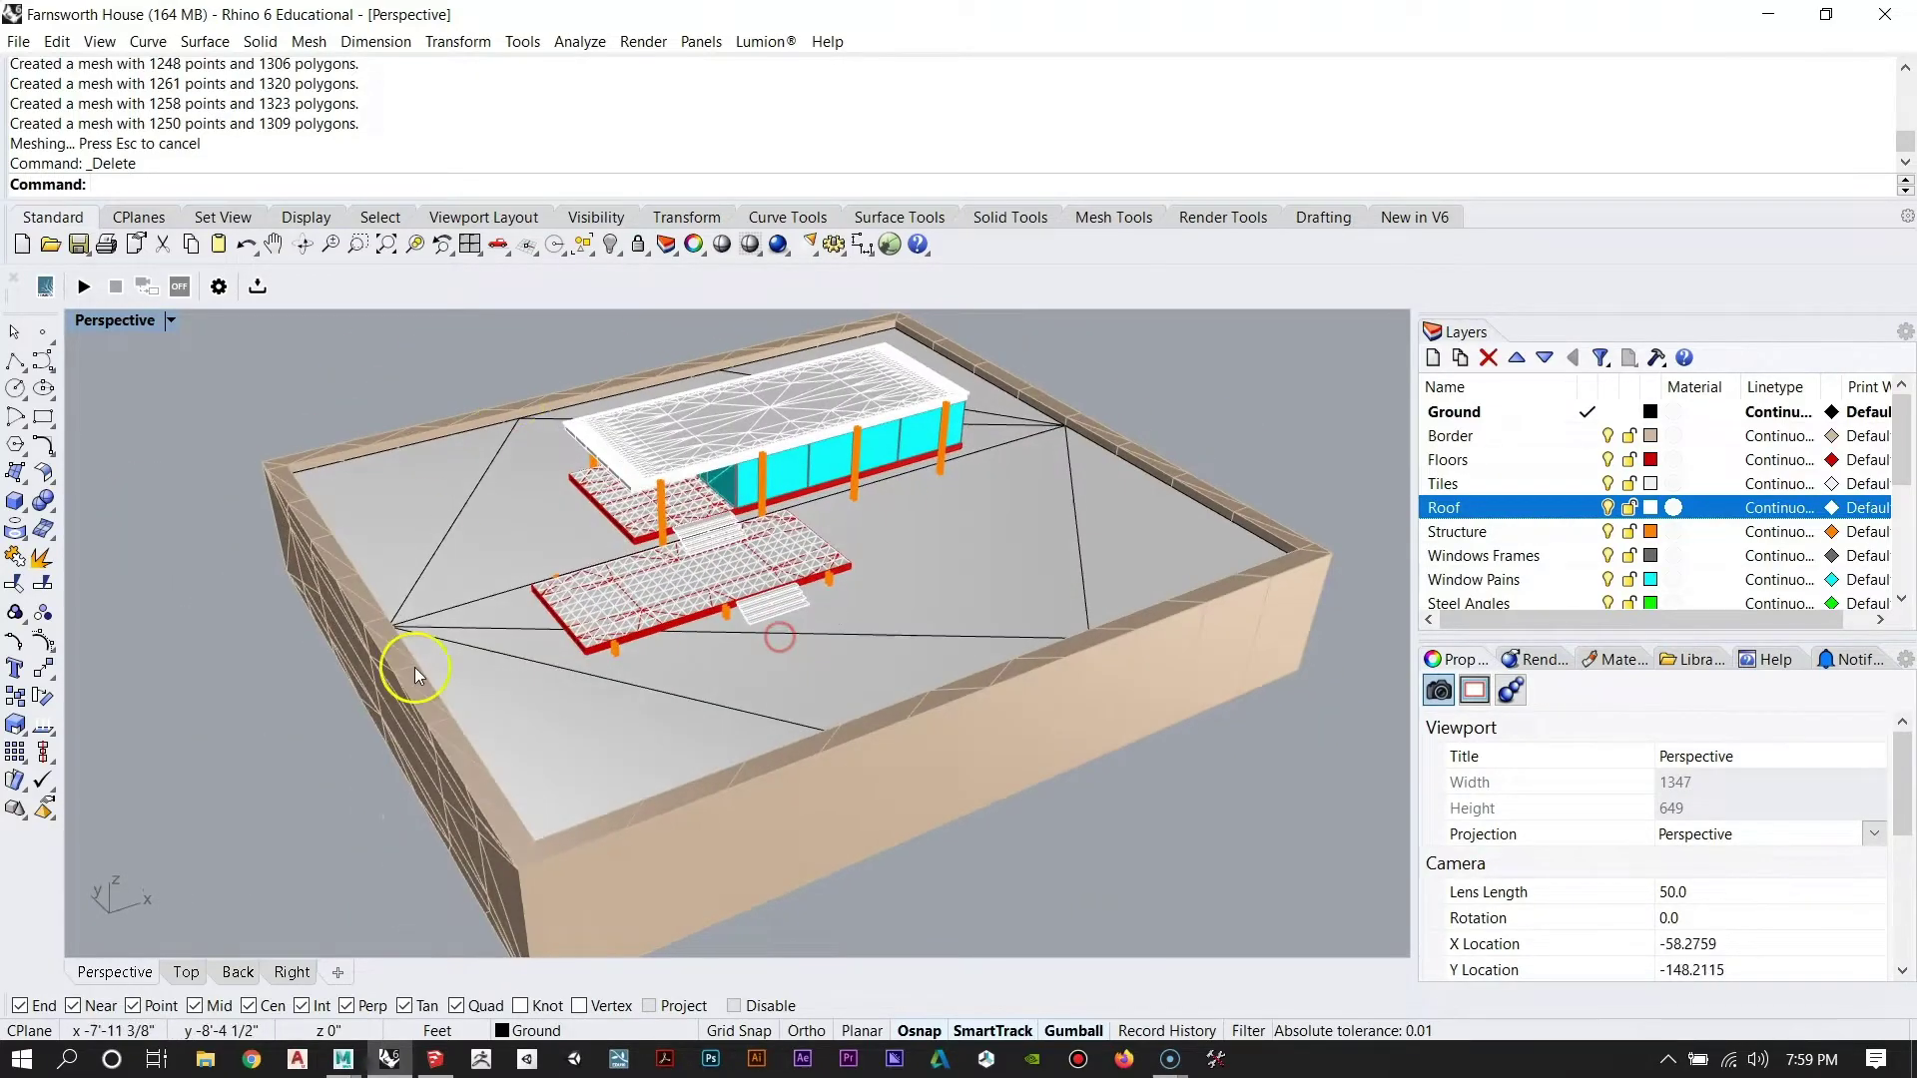
pyautogui.moveTo(415, 663); pyautogui.dragTo(920, 549, button='right')
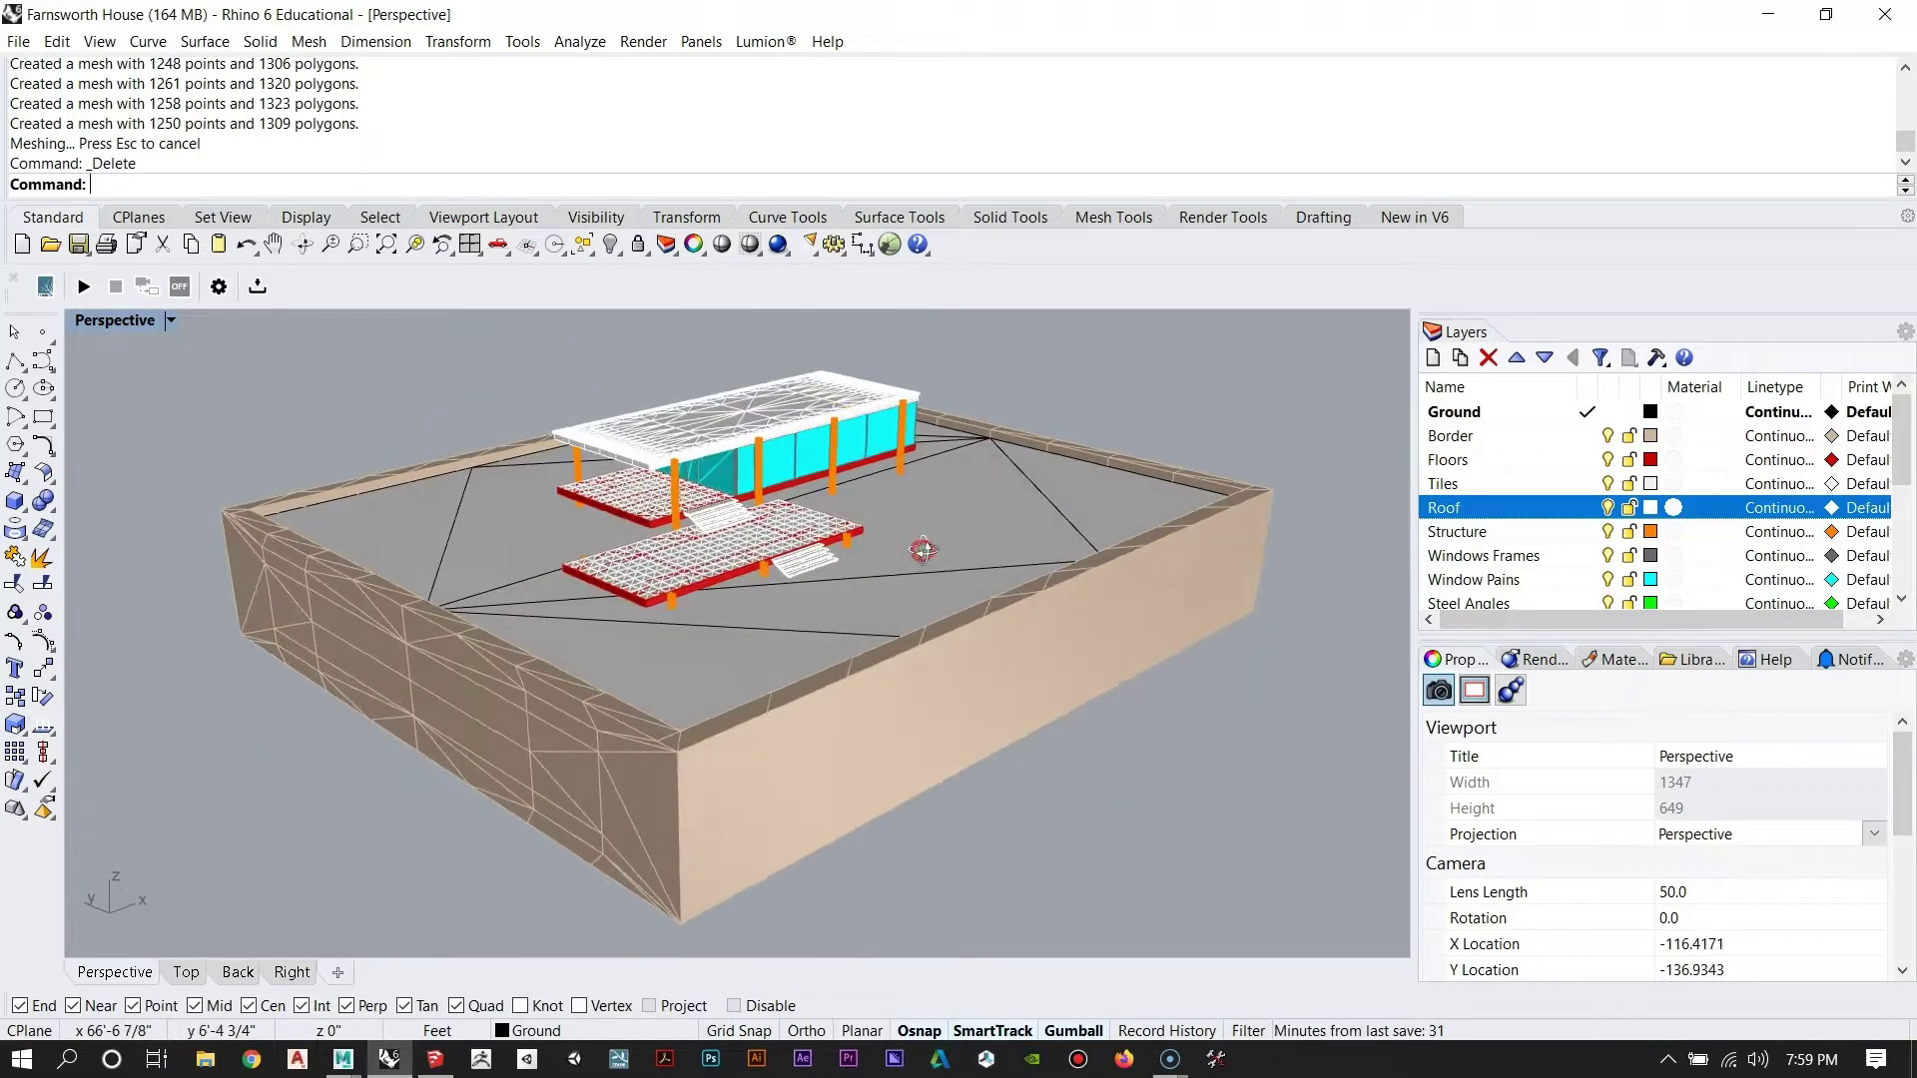
pyautogui.scroll(8, 817, 429)
pyautogui.moveTo(330, 520); pyautogui.dragTo(368, 633, button='right')
pyautogui.scroll(-8, 782, 538)
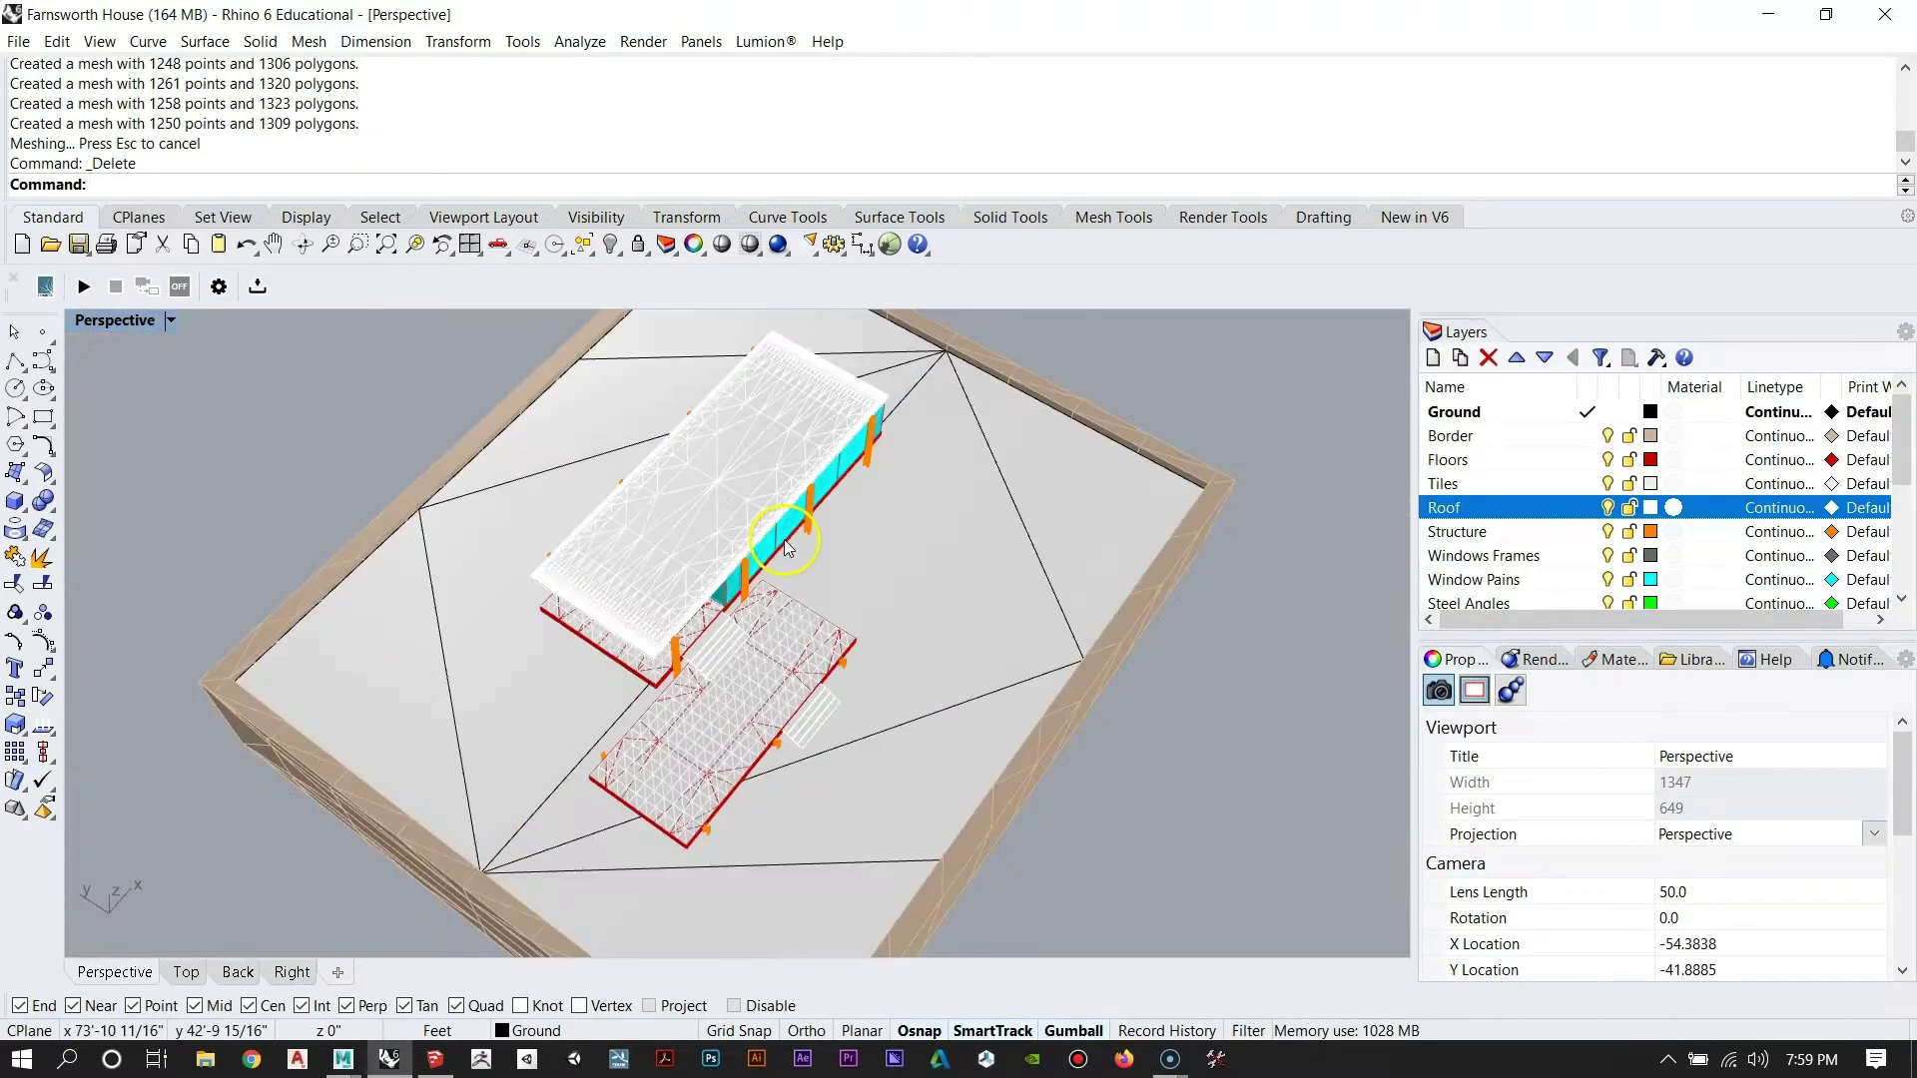
pyautogui.moveTo(779, 551)
pyautogui.mouseDown(button='right')
pyautogui.moveTo(796, 631)
pyautogui.moveTo(775, 493)
pyautogui.moveTo(898, 443)
pyautogui.mouseUp(button='right')
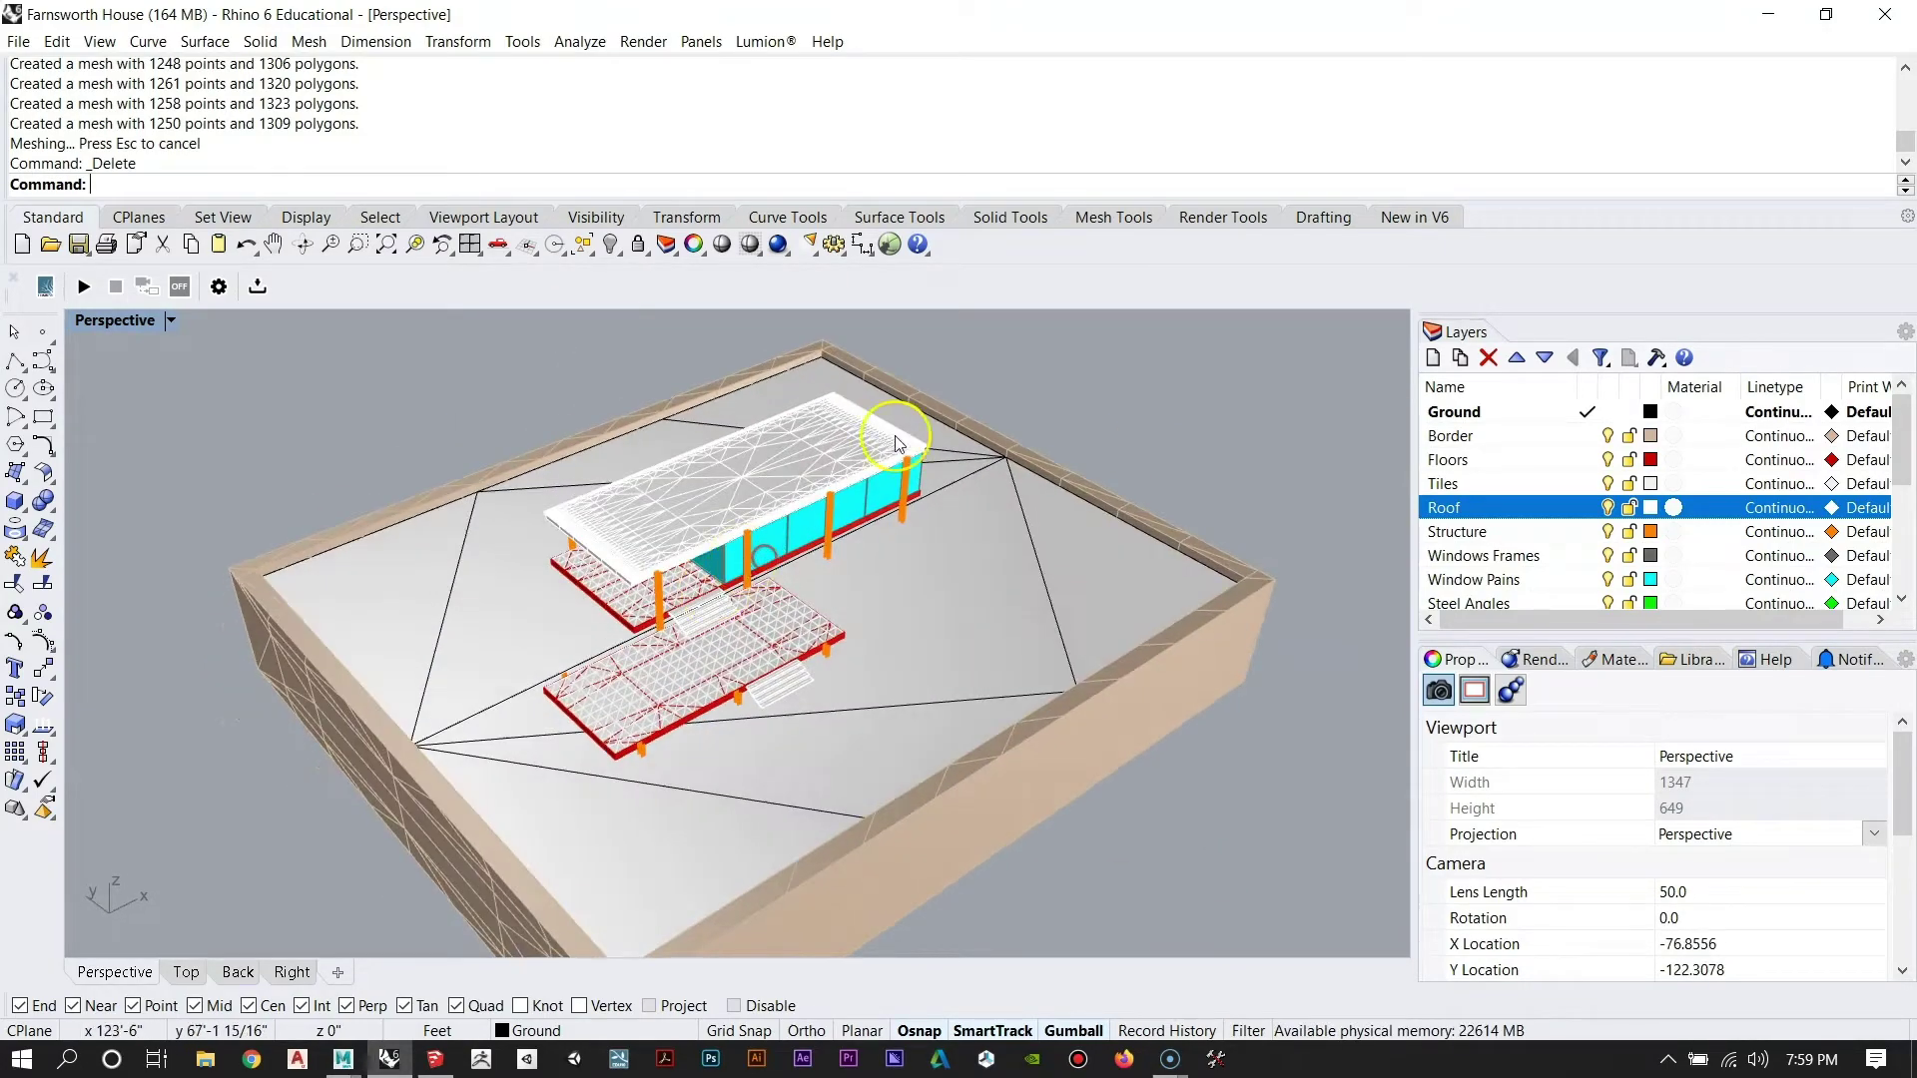
# Inspect the mesh triangulation of the terraces, stairs and roof up close.
pyautogui.moveTo(724, 519); pyautogui.dragTo(835, 531, button='right')
pyautogui.scroll(-3, 704, 639)
pyautogui.scroll(8, 699, 567)
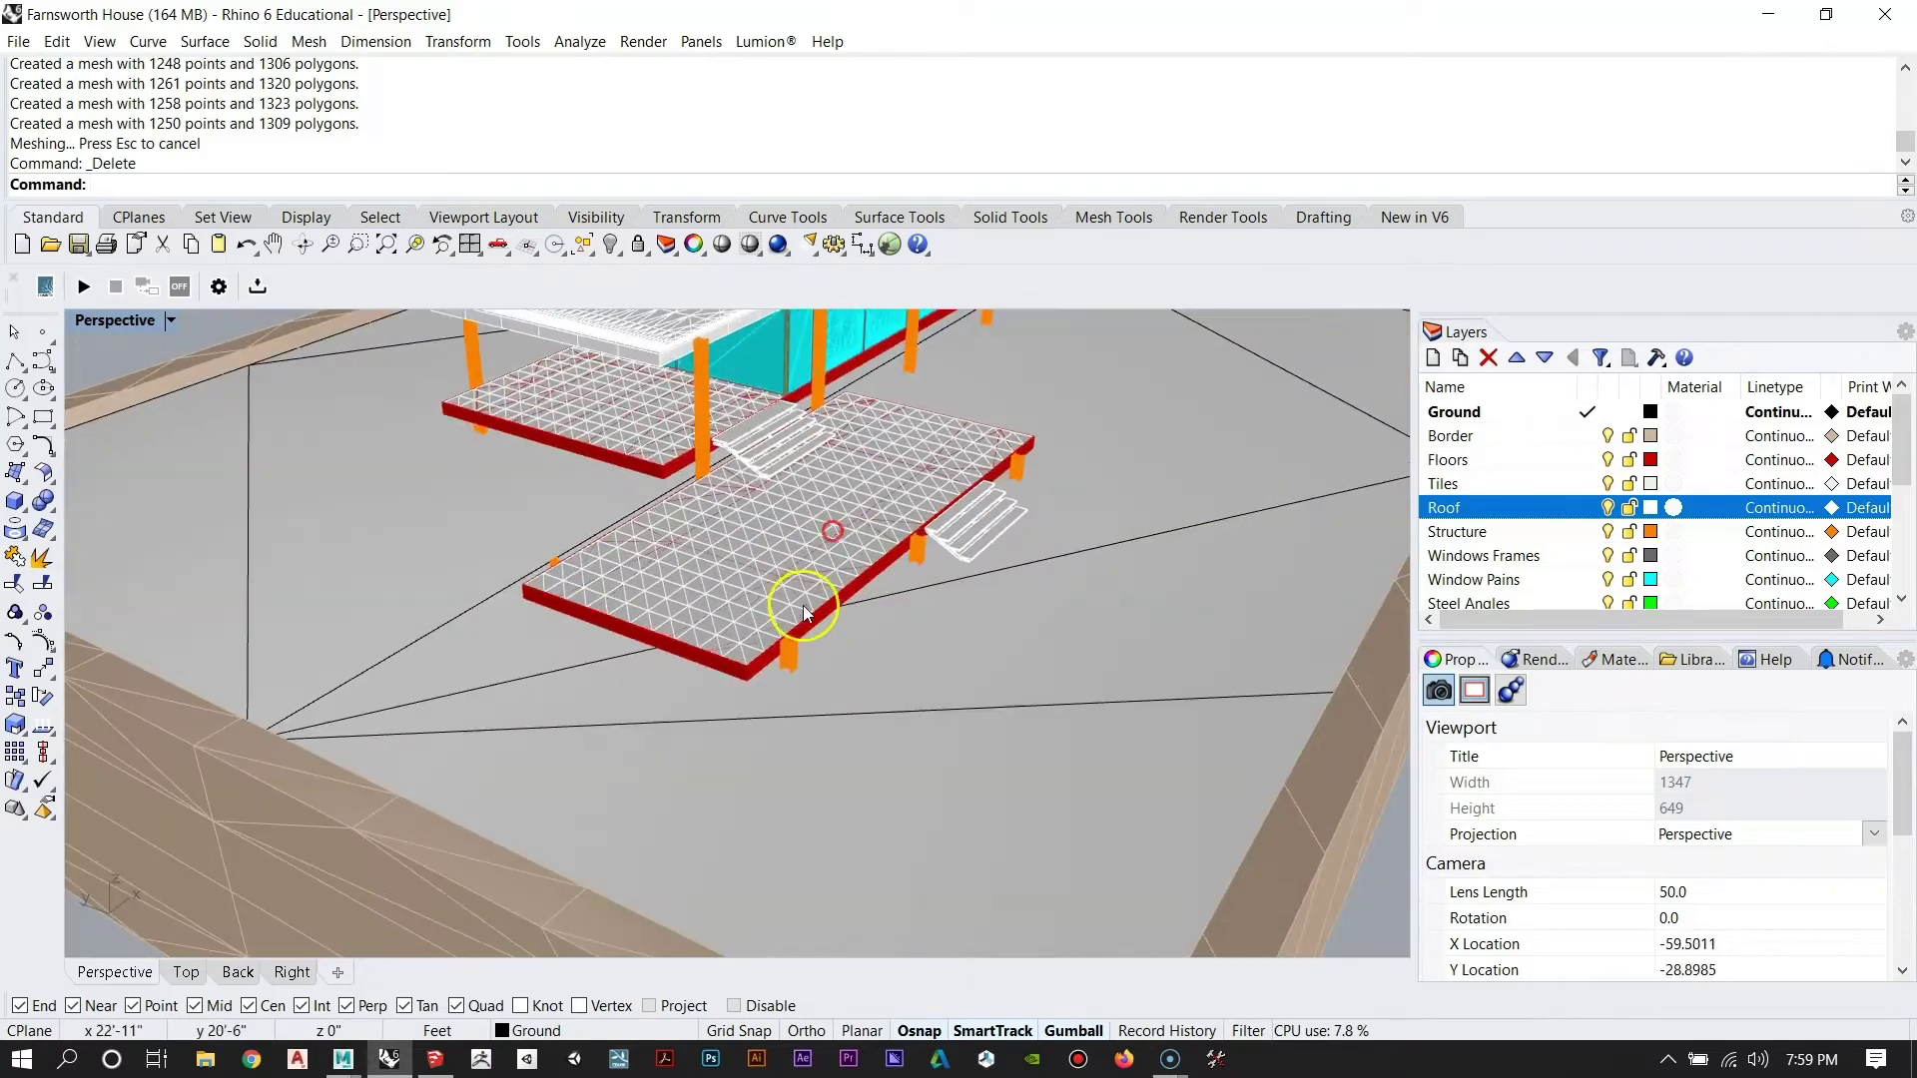
pyautogui.scroll(-7, 800, 603)
pyautogui.scroll(5, 758, 444)
pyautogui.moveTo(1039, 577); pyautogui.dragTo(548, 503, button='right')
pyautogui.scroll(5, 669, 601)
pyautogui.moveTo(390, 587); pyautogui.dragTo(950, 649, button='right')
pyautogui.scroll(7, 797, 645)
pyautogui.moveTo(1027, 595); pyautogui.dragTo(904, 594, button='right')
pyautogui.scroll(-6, 525, 639)
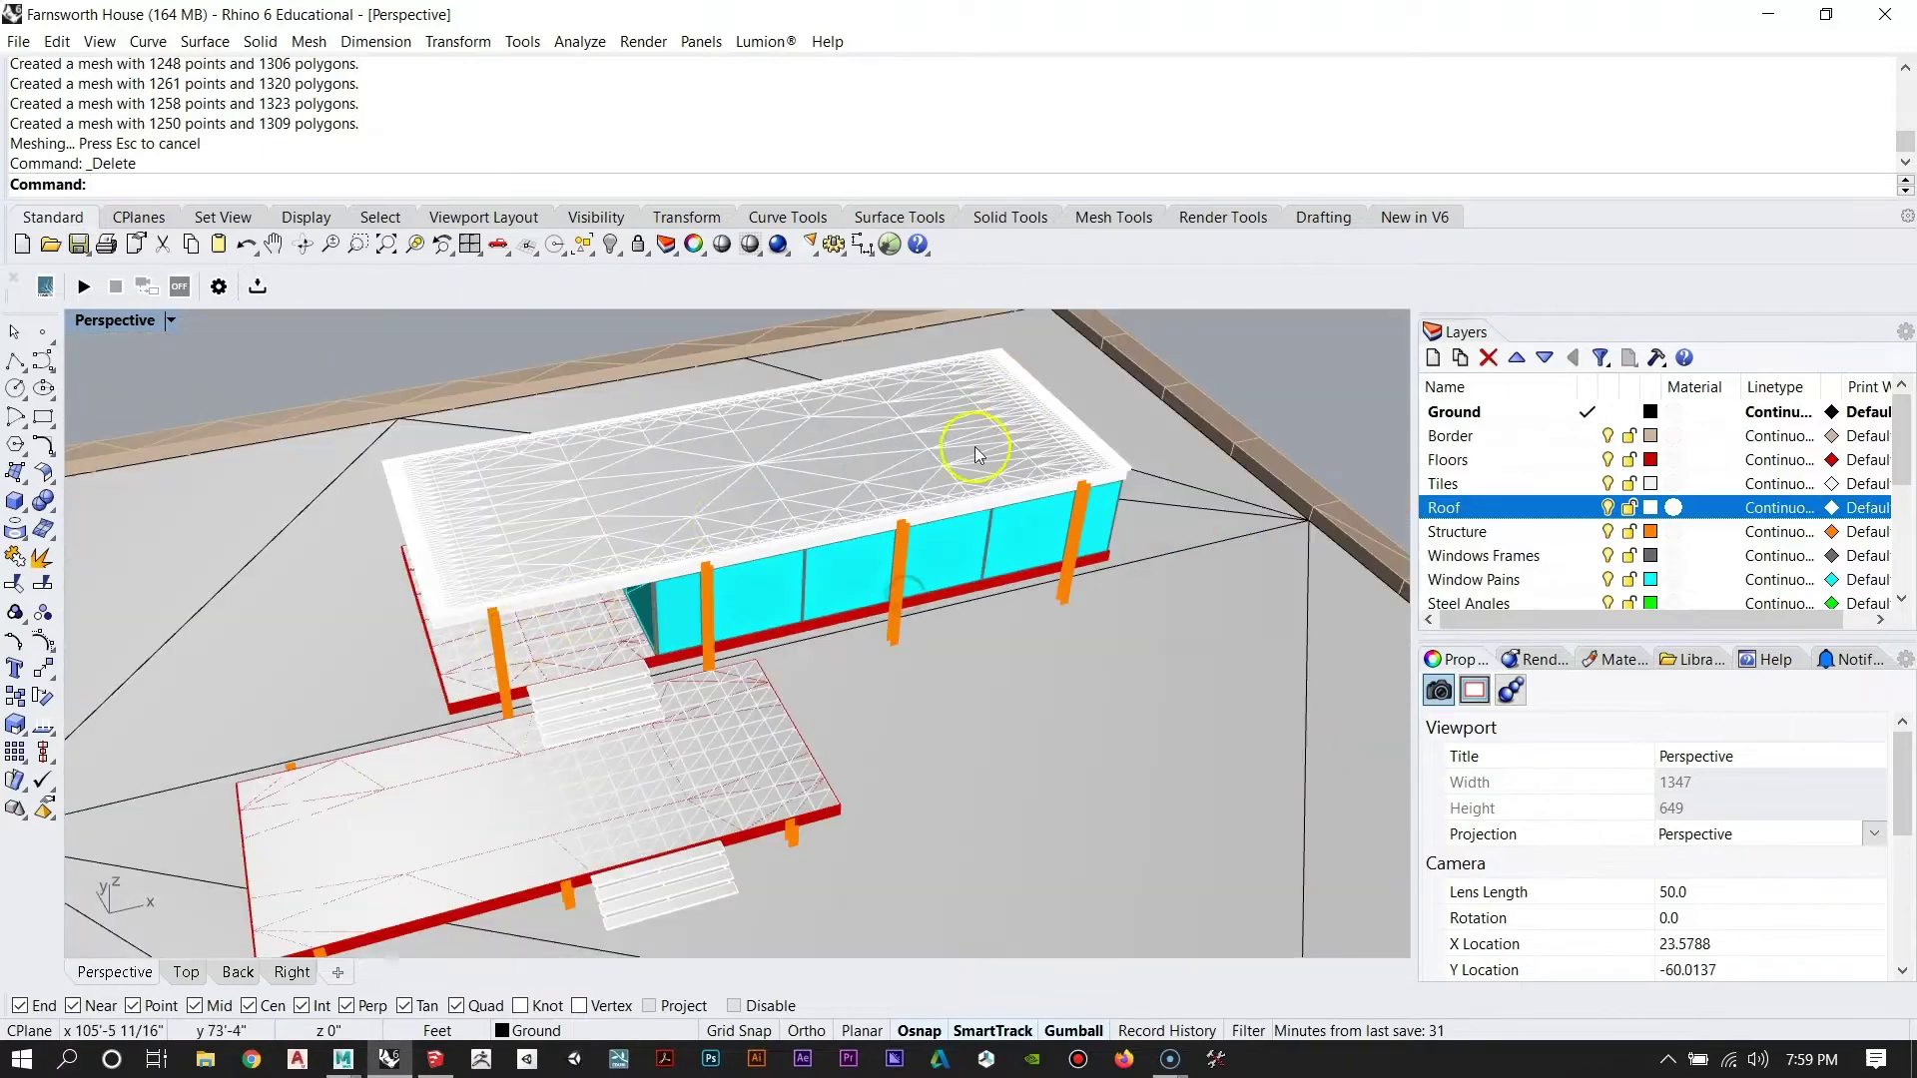
# Hide the Roof layer and bring the kitchen counter's cooktop into close view.
pyautogui.moveTo(978, 447); pyautogui.dragTo(753, 509, button='right')
pyautogui.click(1608, 507)
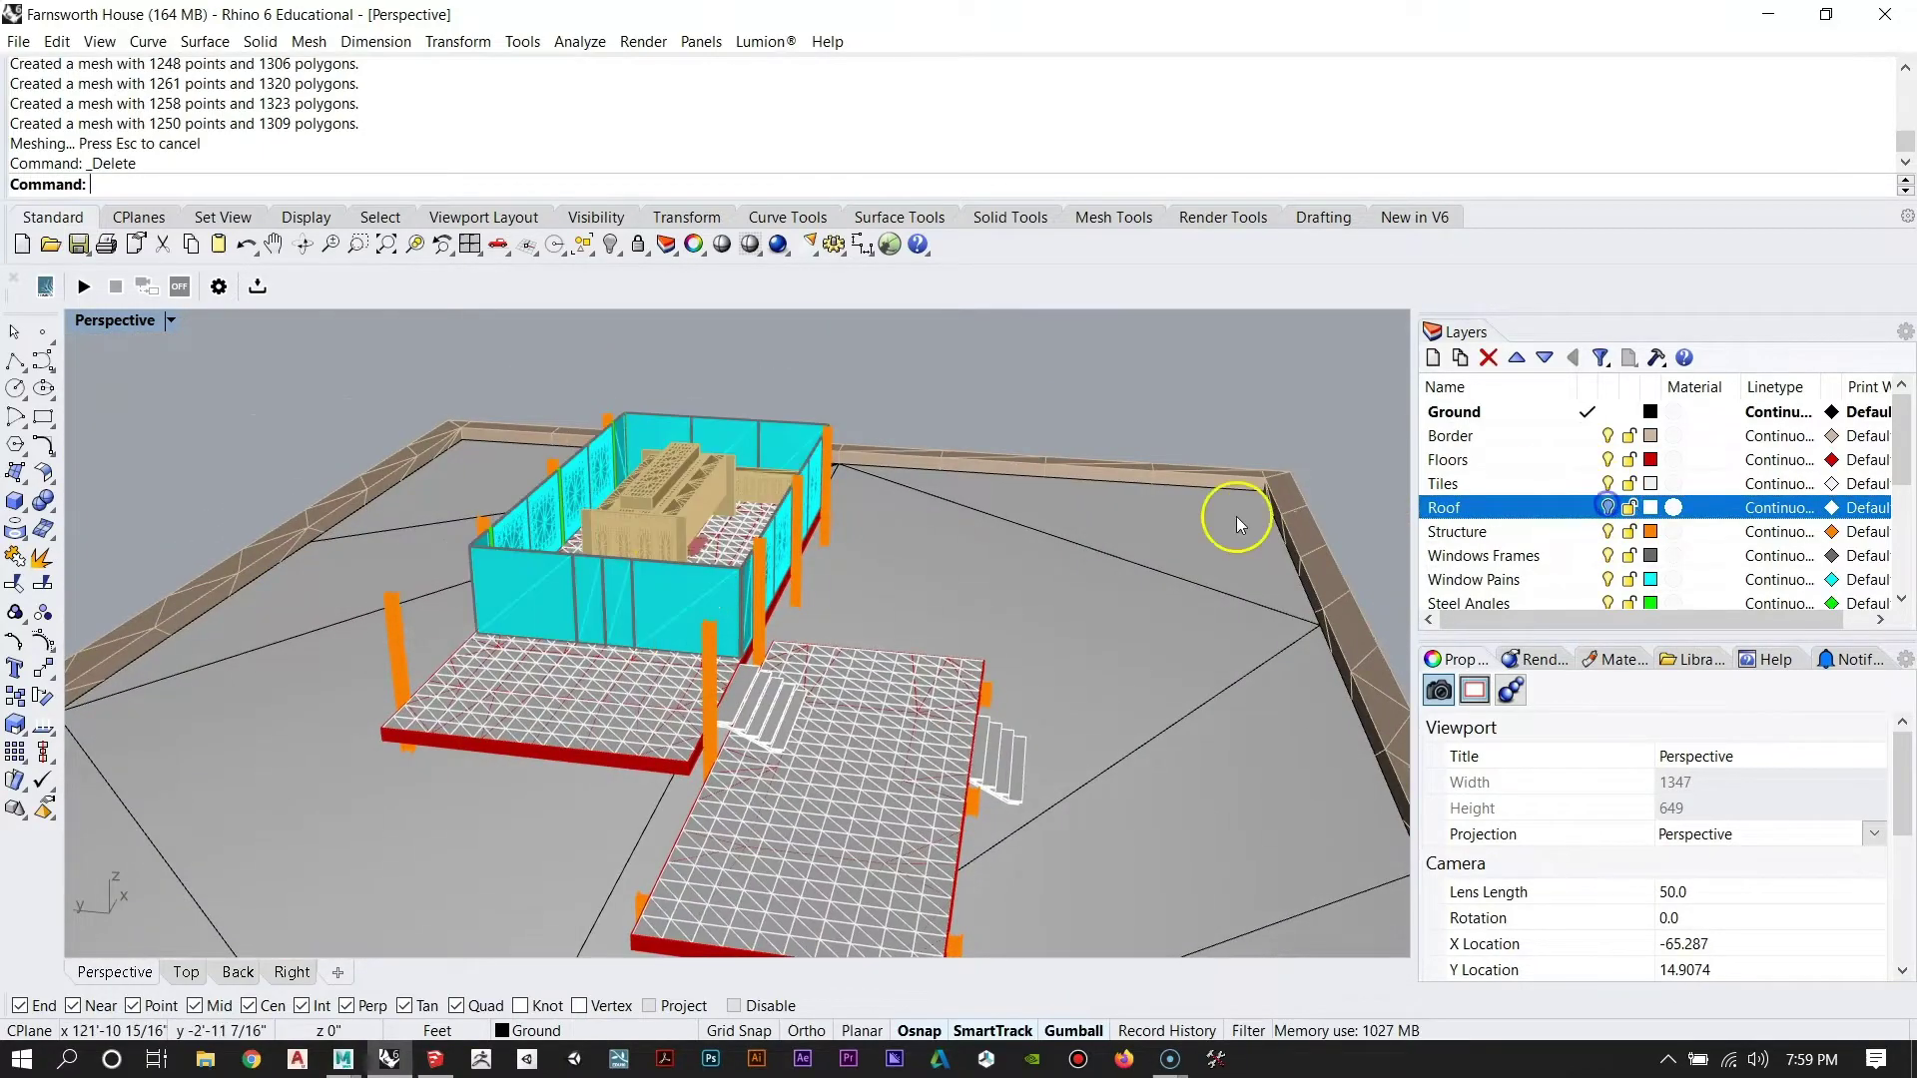
pyautogui.scroll(10, 586, 565)
pyautogui.scroll(10, 524, 517)
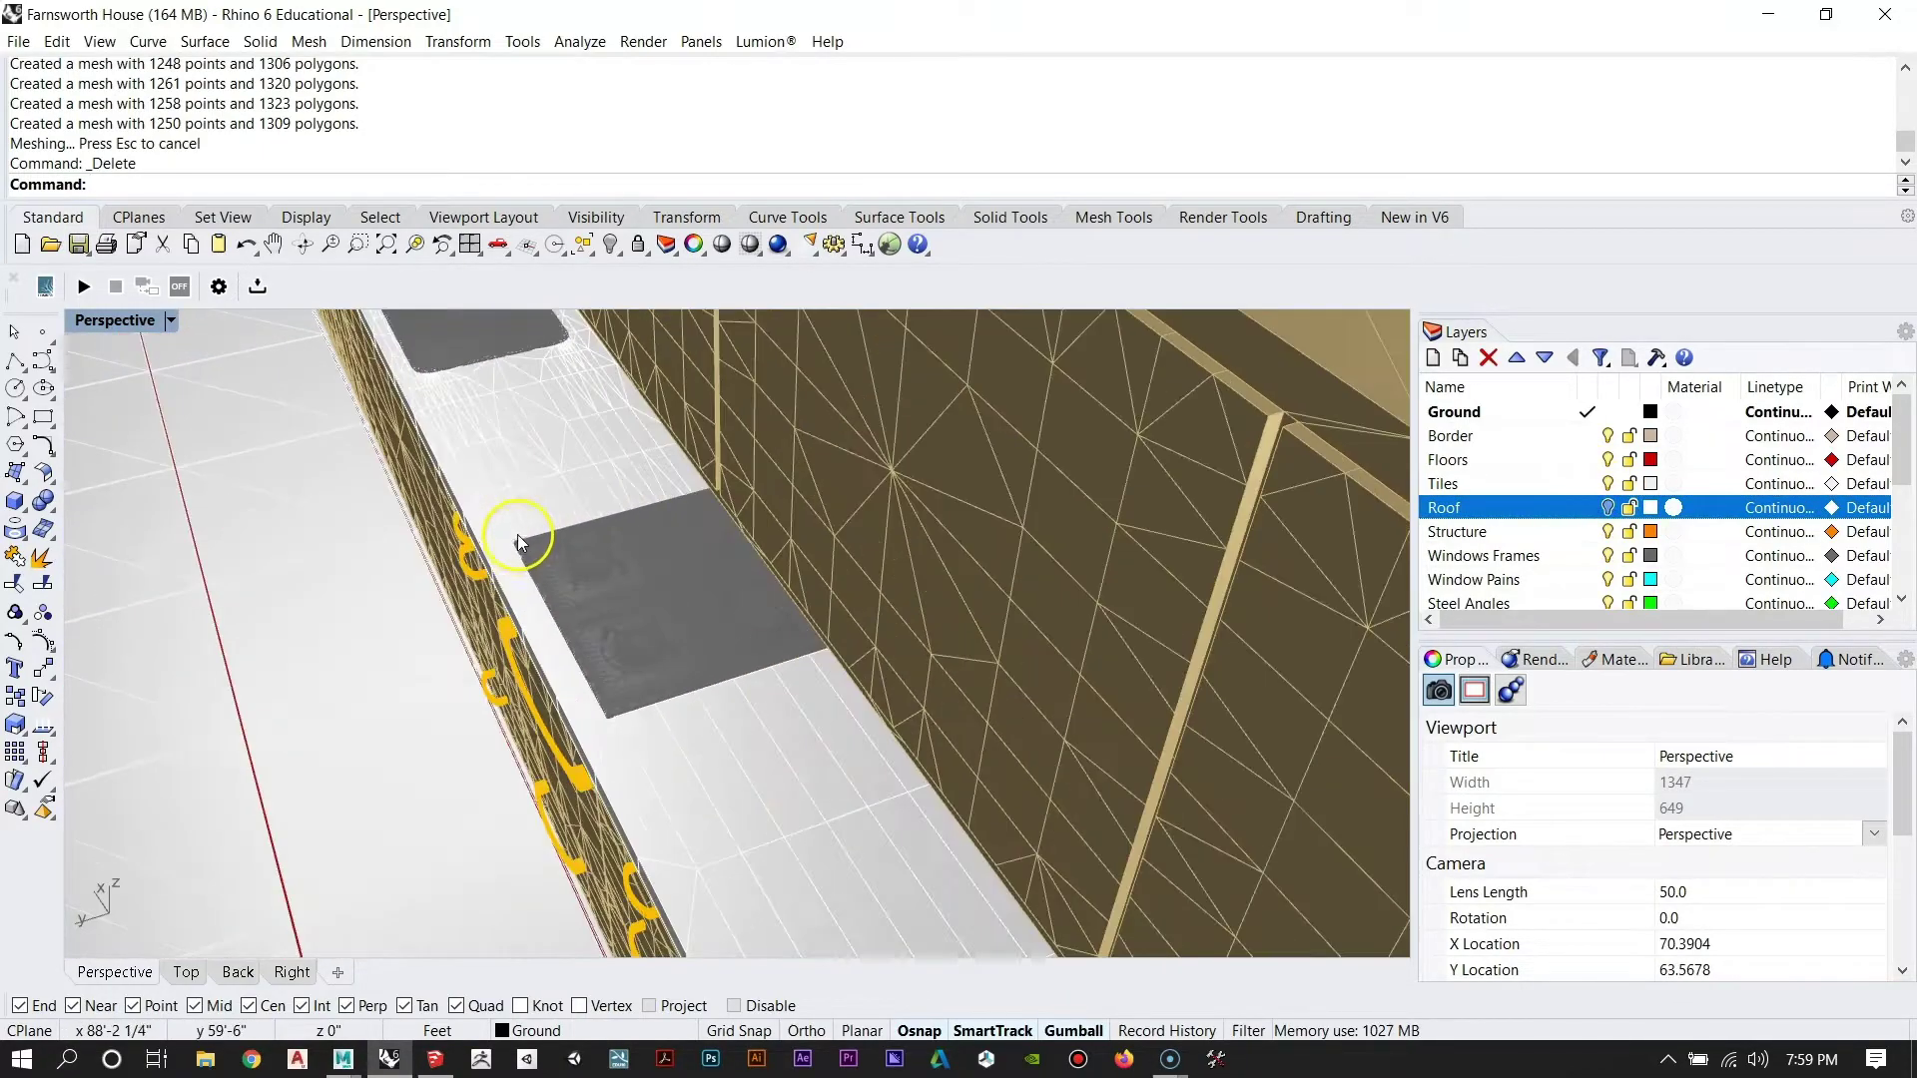
pyautogui.scroll(6, 634, 681)
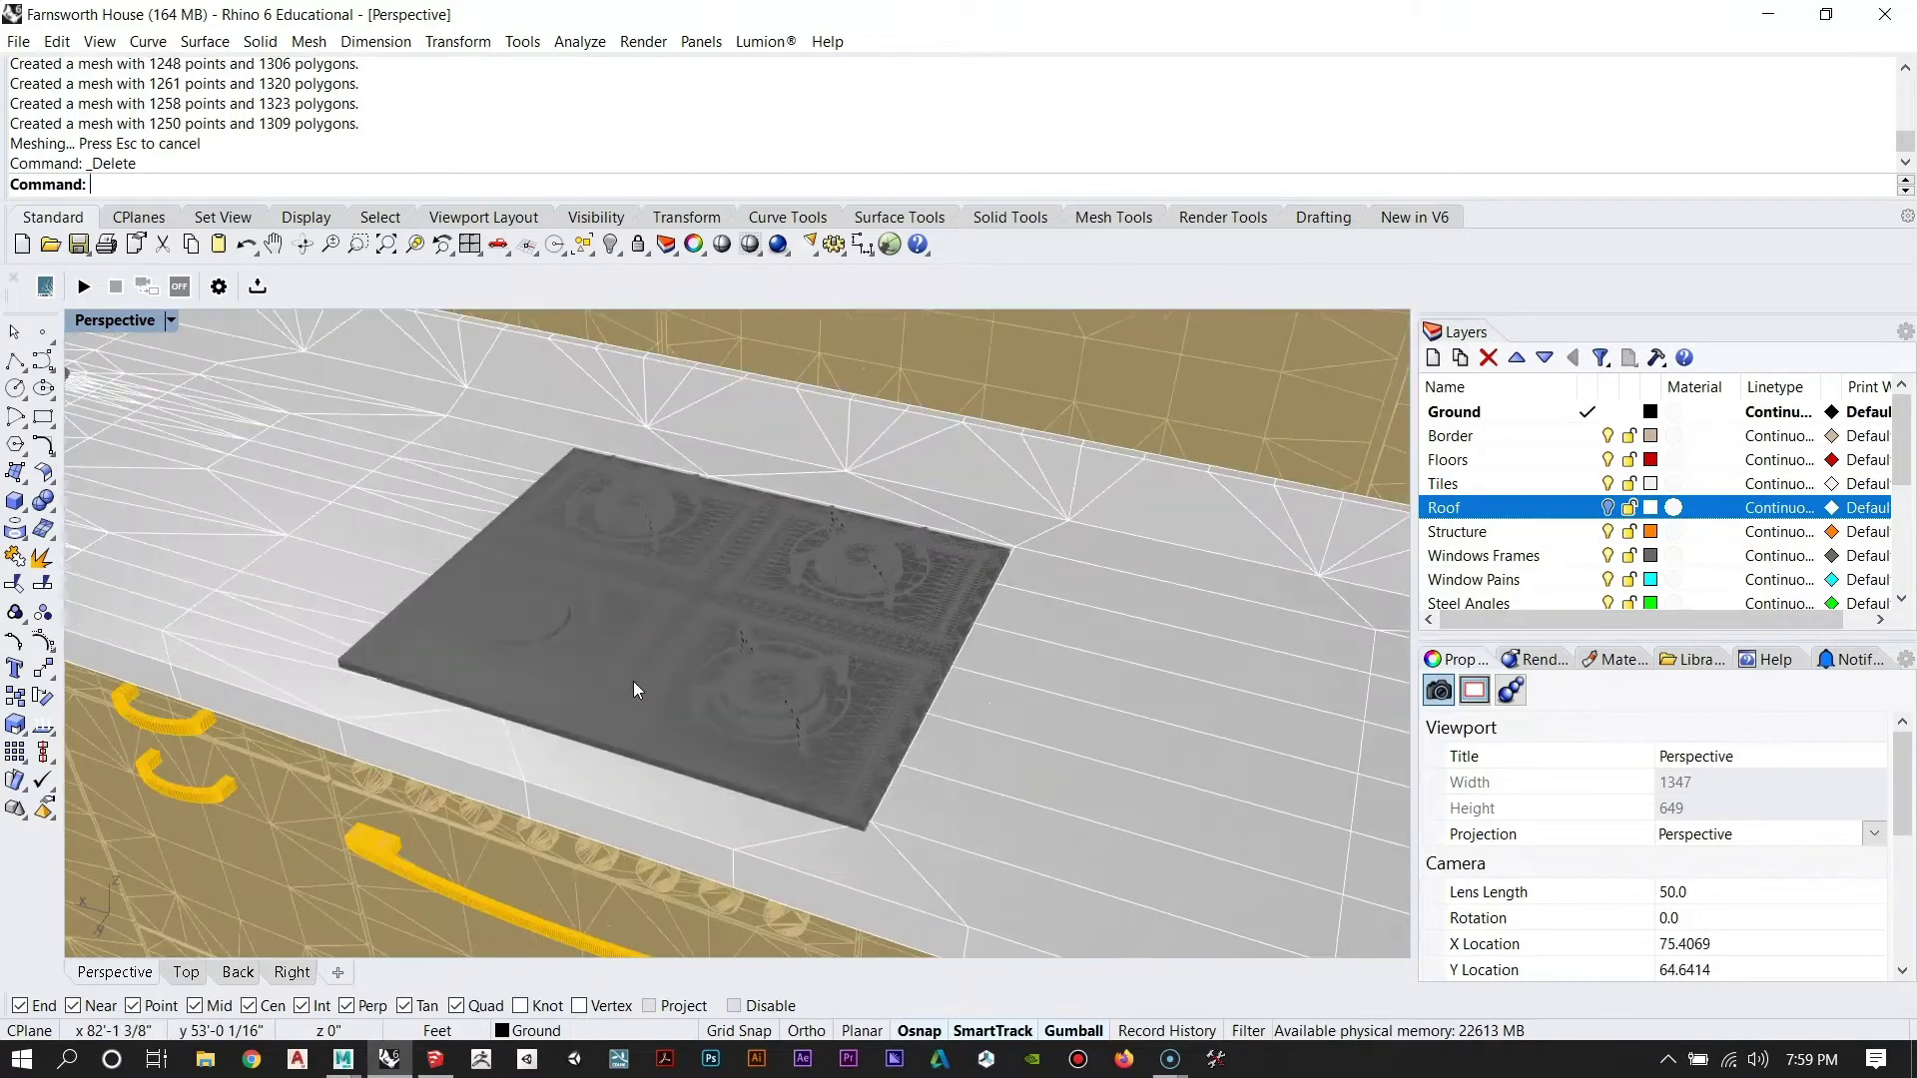
# Examine the dense mesh of the cooktop's burners and grates up close from different angles.
pyautogui.moveTo(651, 731); pyautogui.dragTo(856, 723, button='right')
pyautogui.scroll(-4, 1202, 434)
pyautogui.scroll(5, 817, 707)
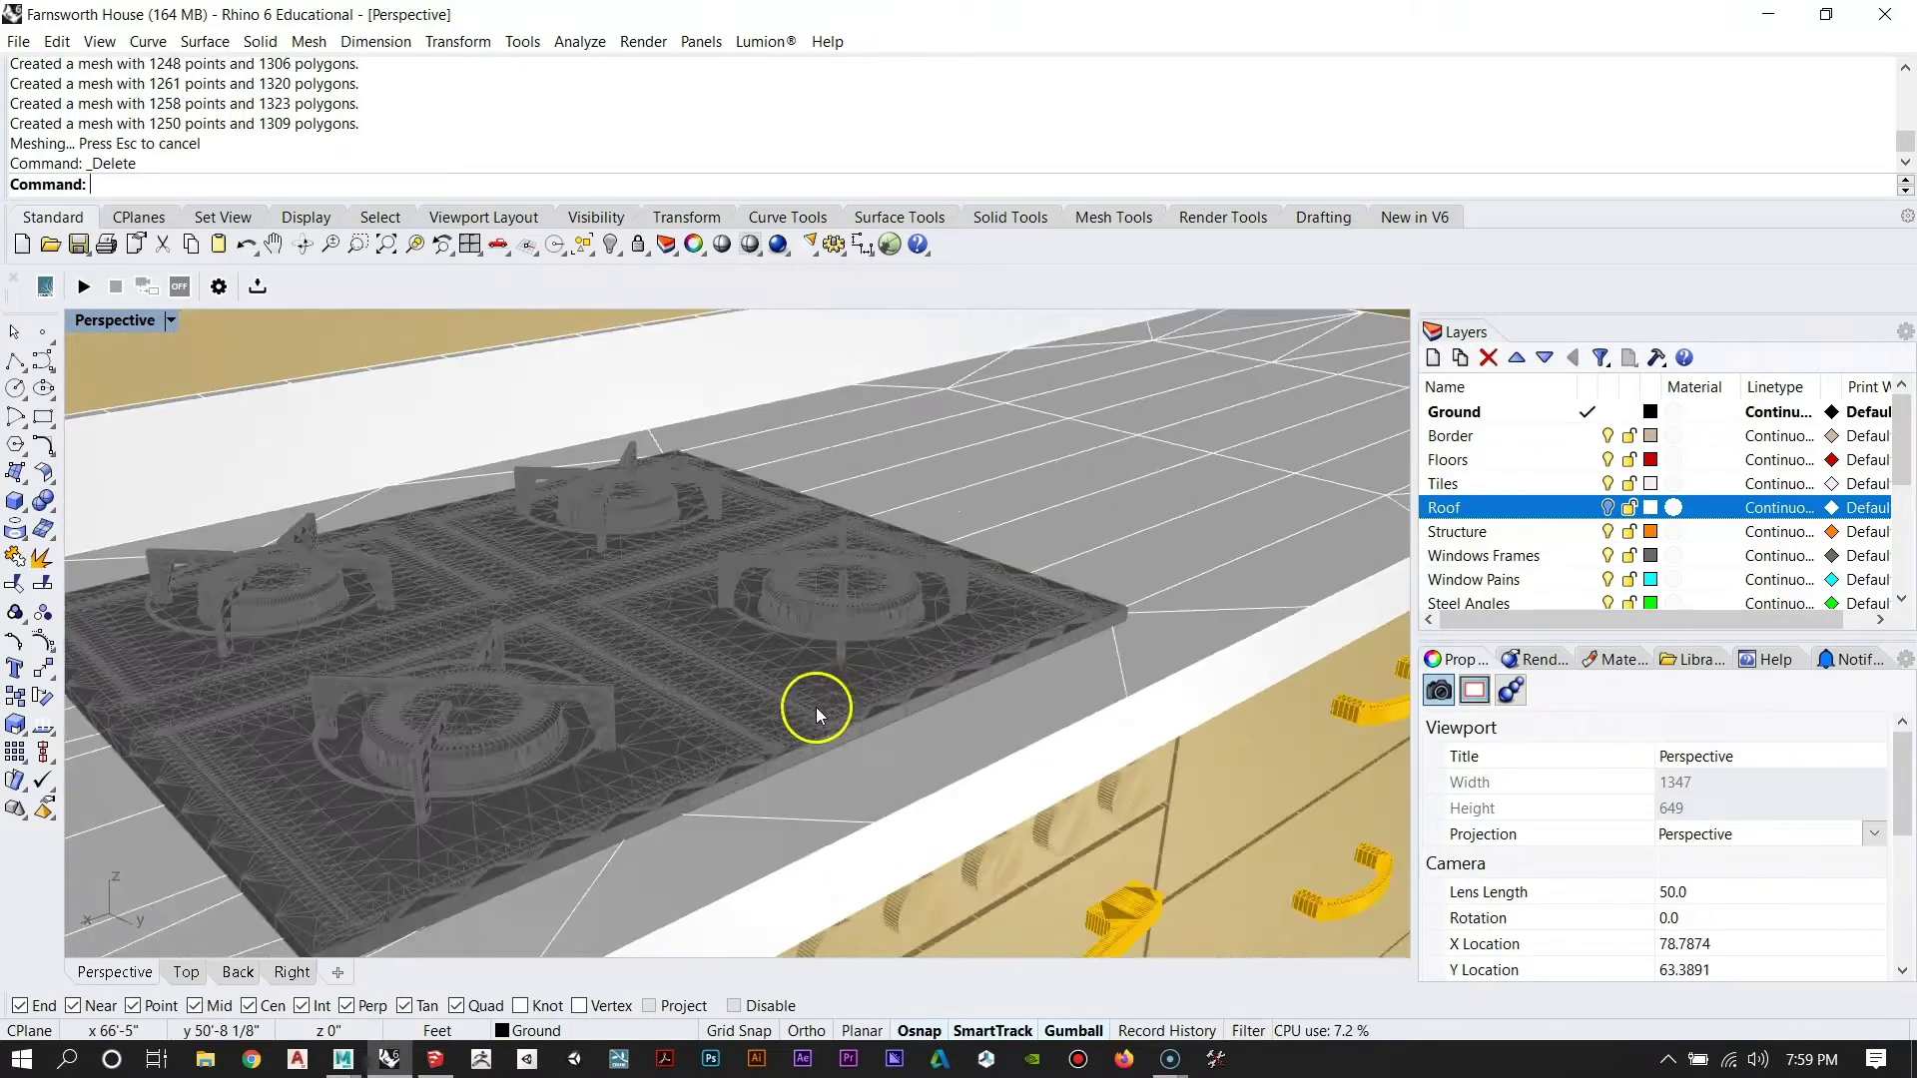
pyautogui.moveTo(581, 715); pyautogui.dragTo(360, 650, button='right')
pyautogui.scroll(-2, 587, 639)
pyautogui.scroll(-3, 576, 639)
pyautogui.scroll(8, 577, 639)
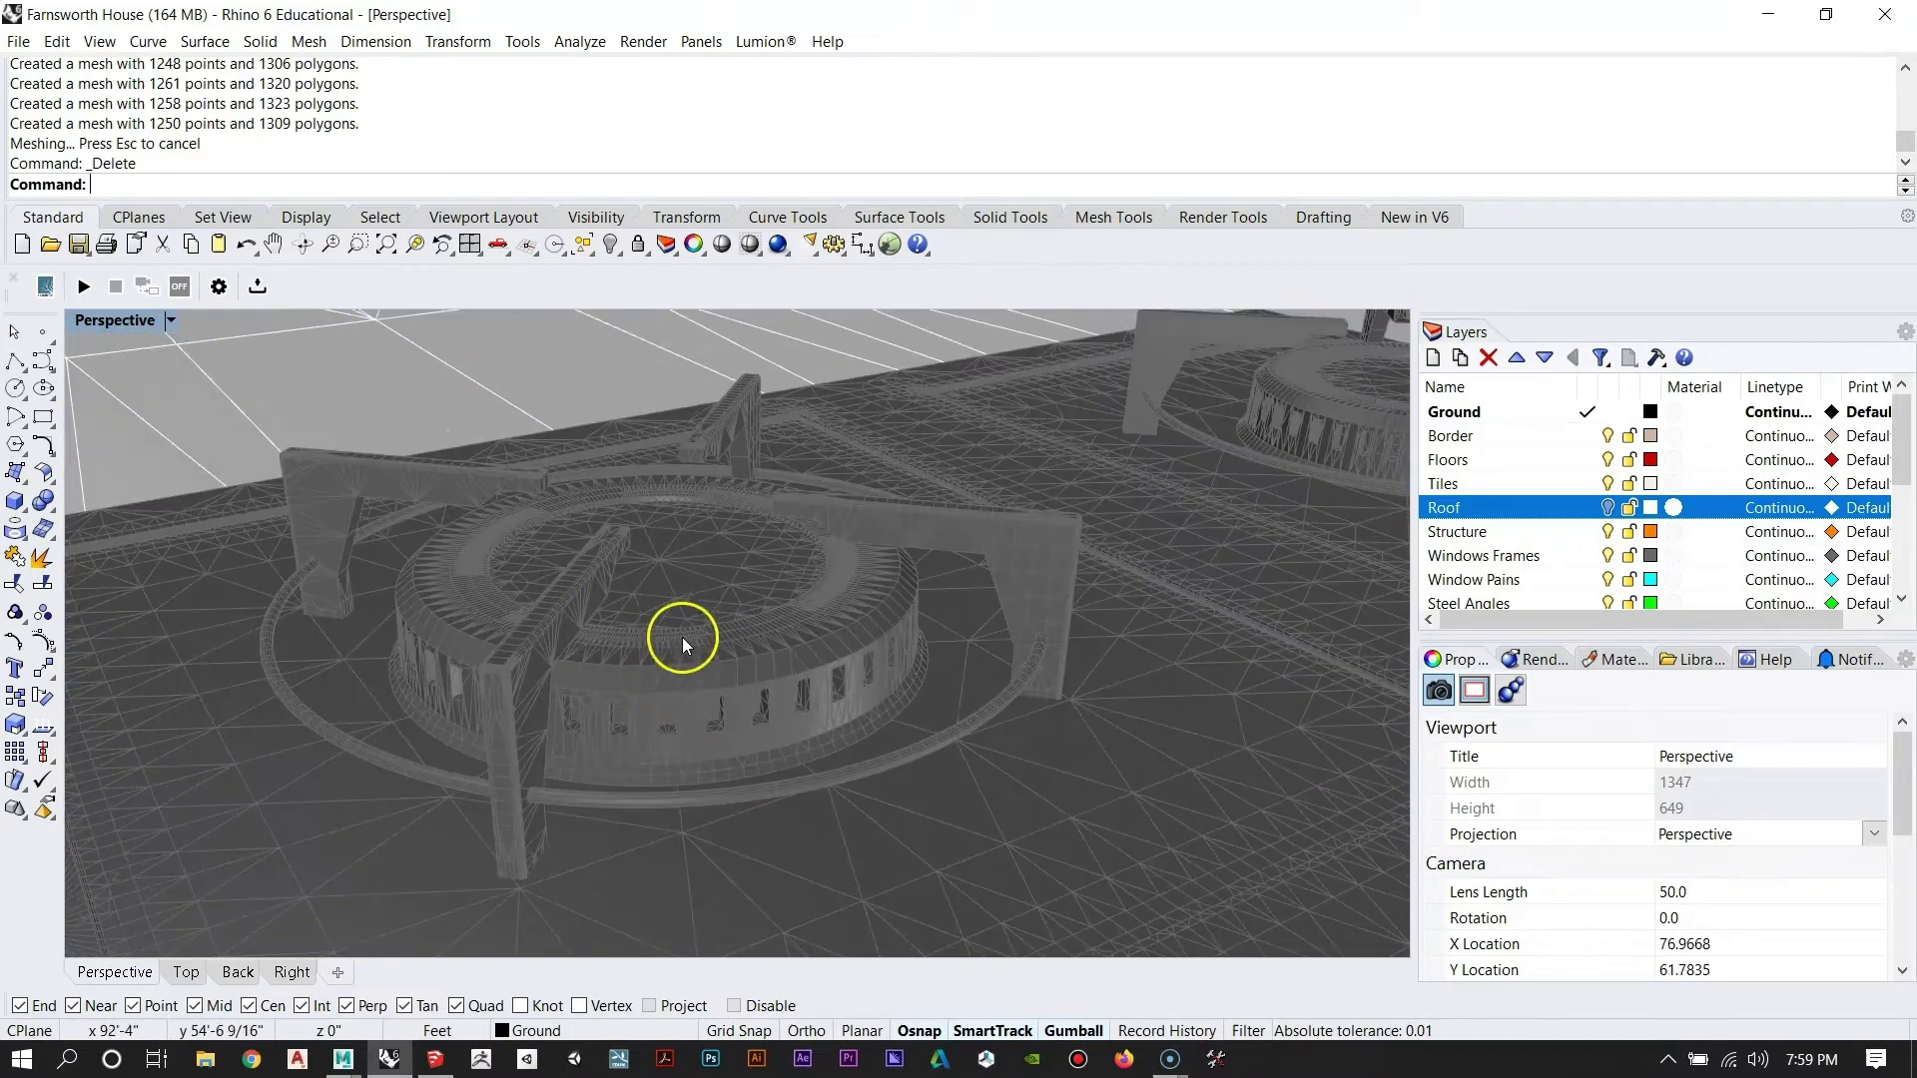
pyautogui.moveTo(849, 719); pyautogui.dragTo(704, 741, button='right')
pyautogui.scroll(2, 618, 705)
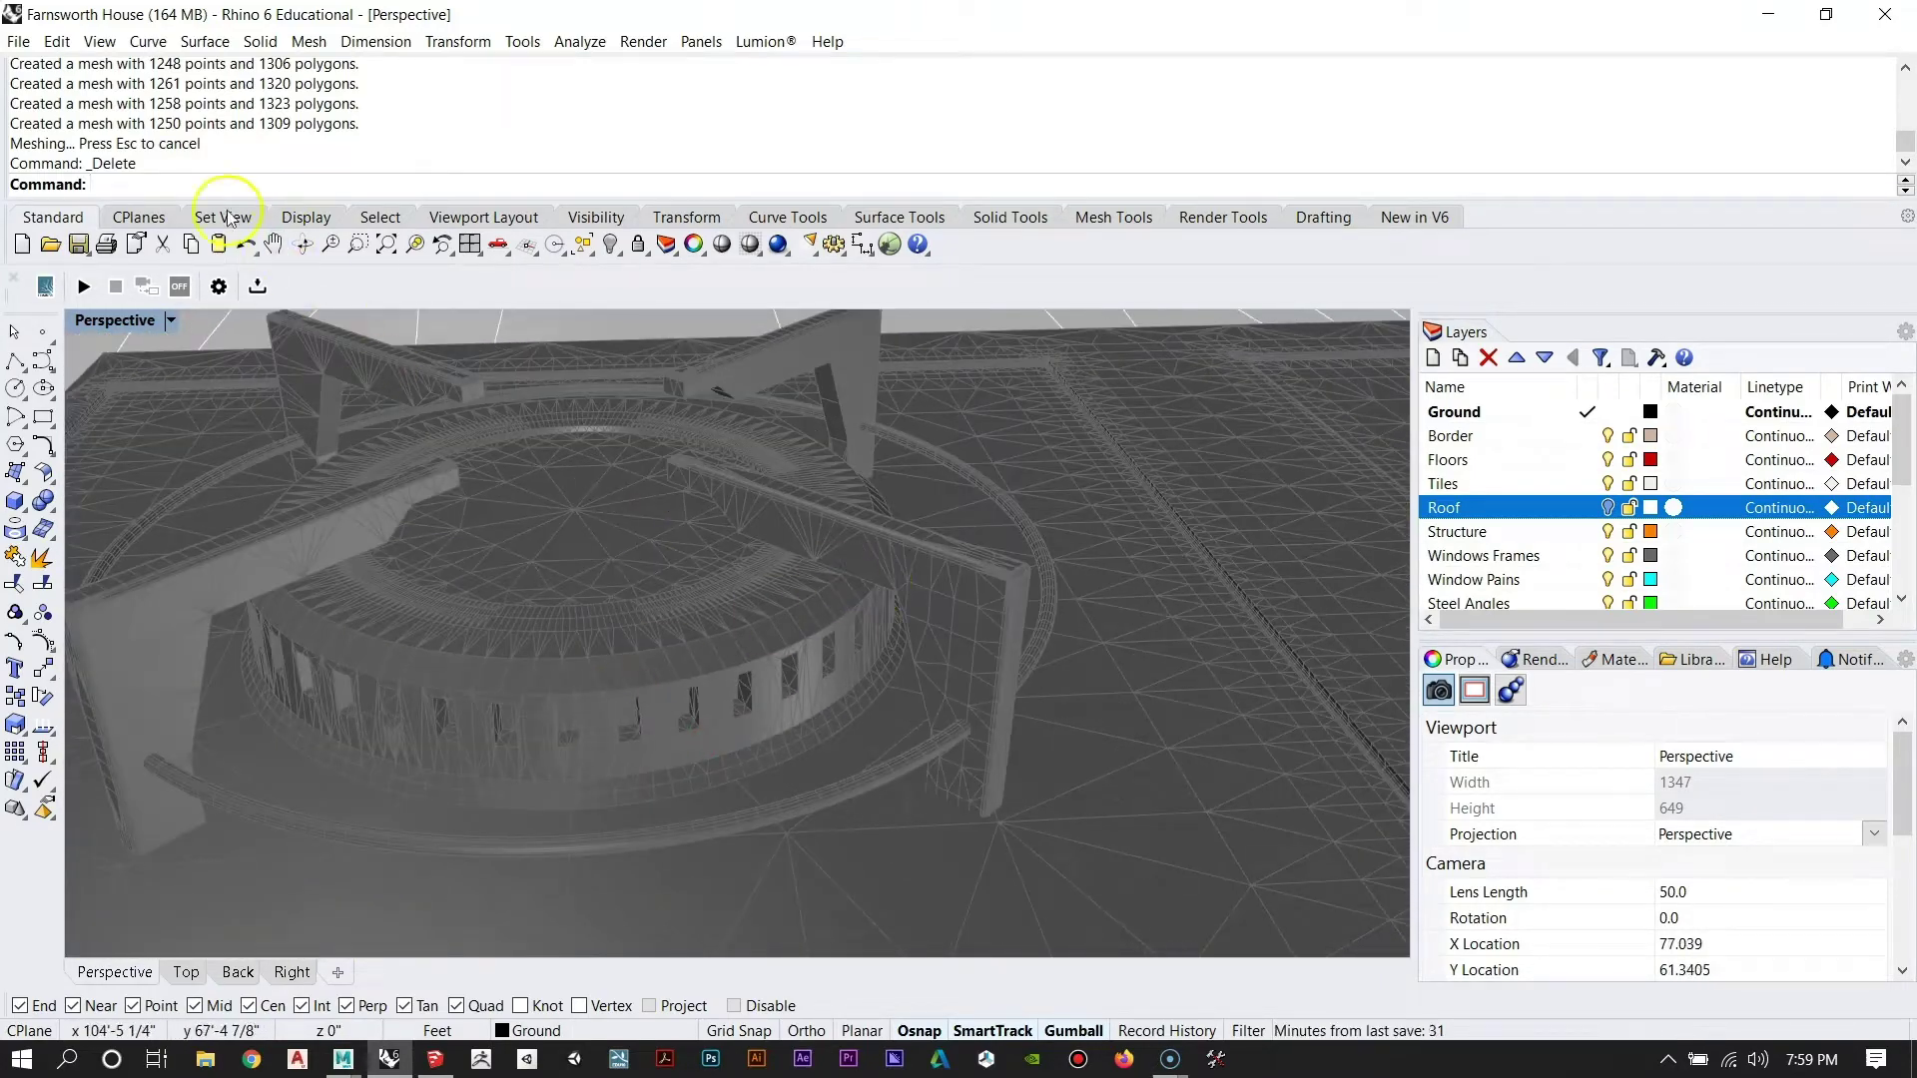
# Switch the Perspective viewport to Rendered display and inspect the cooktop burners and the kitchen drawer handles.
pyautogui.click(121, 322)
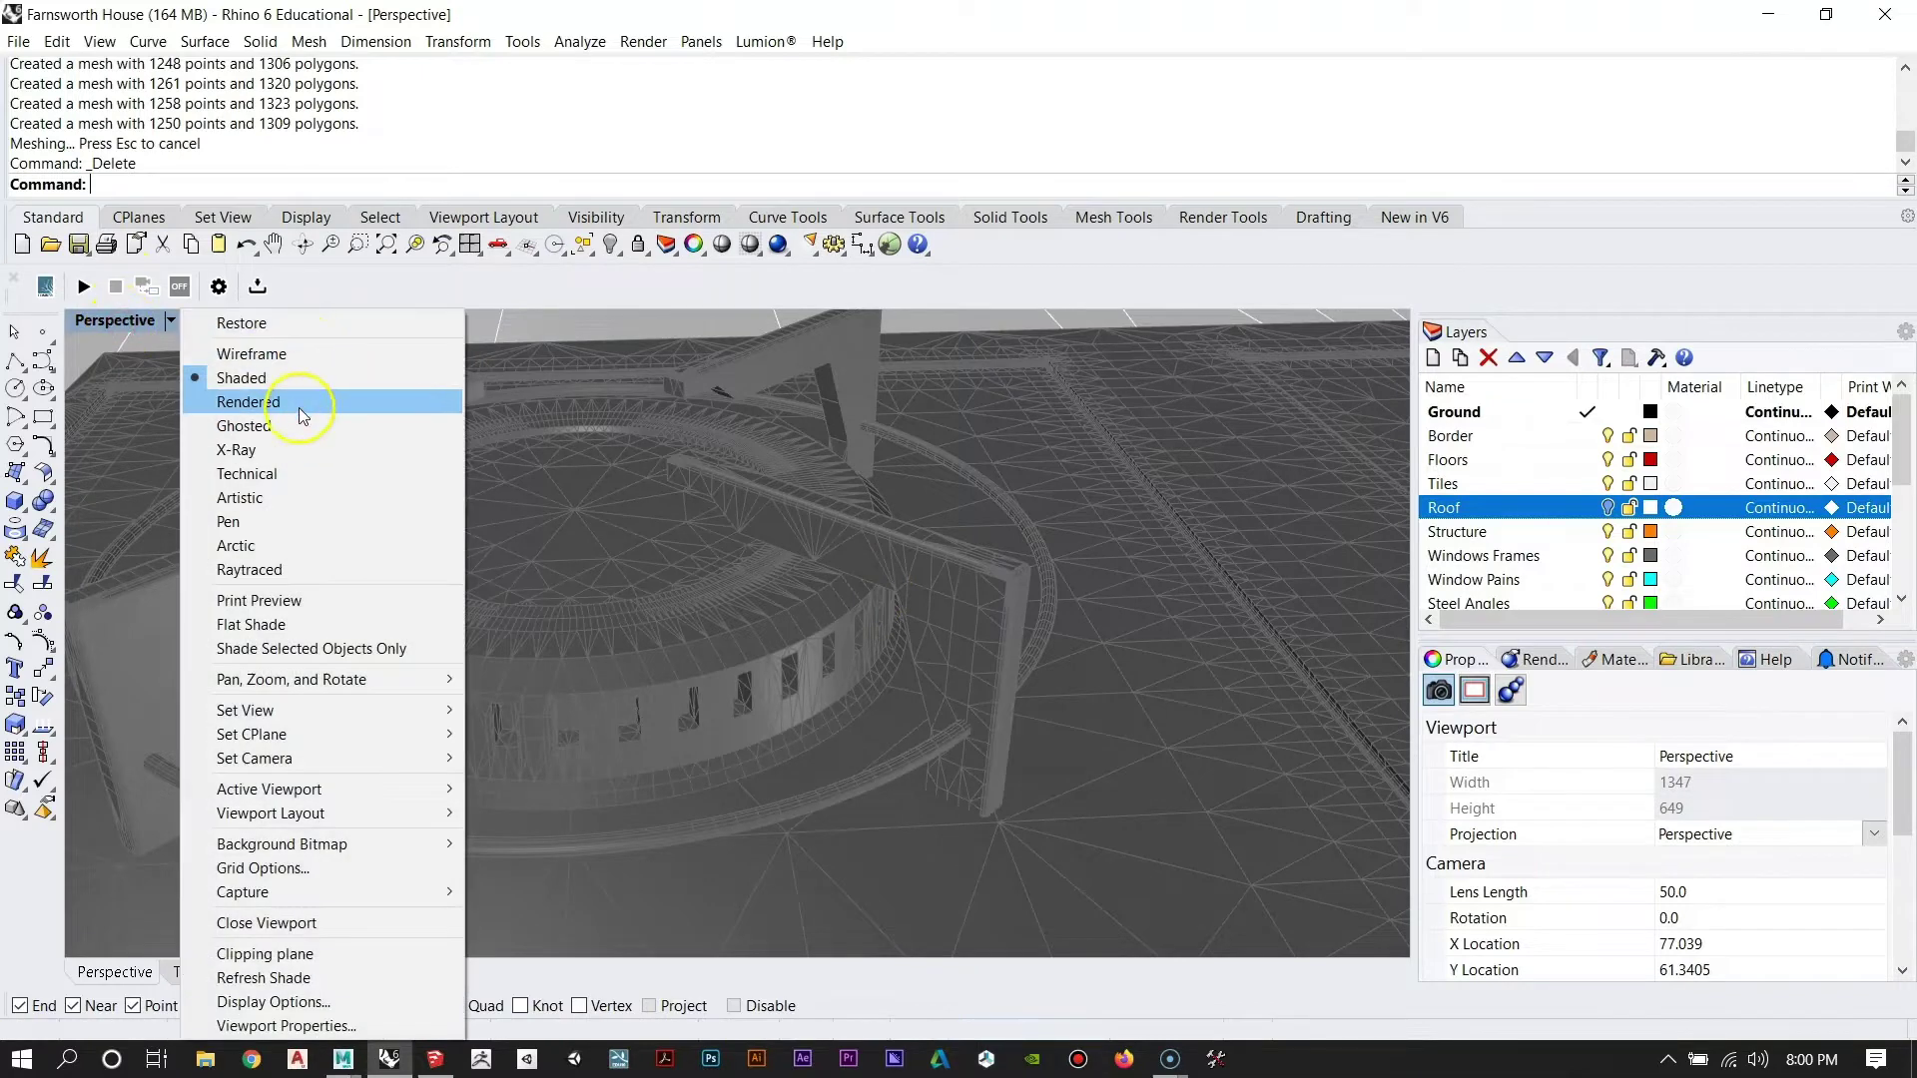
pyautogui.click(302, 403)
pyautogui.moveTo(299, 406); pyautogui.dragTo(989, 544, button='right')
pyautogui.scroll(-14, 571, 539)
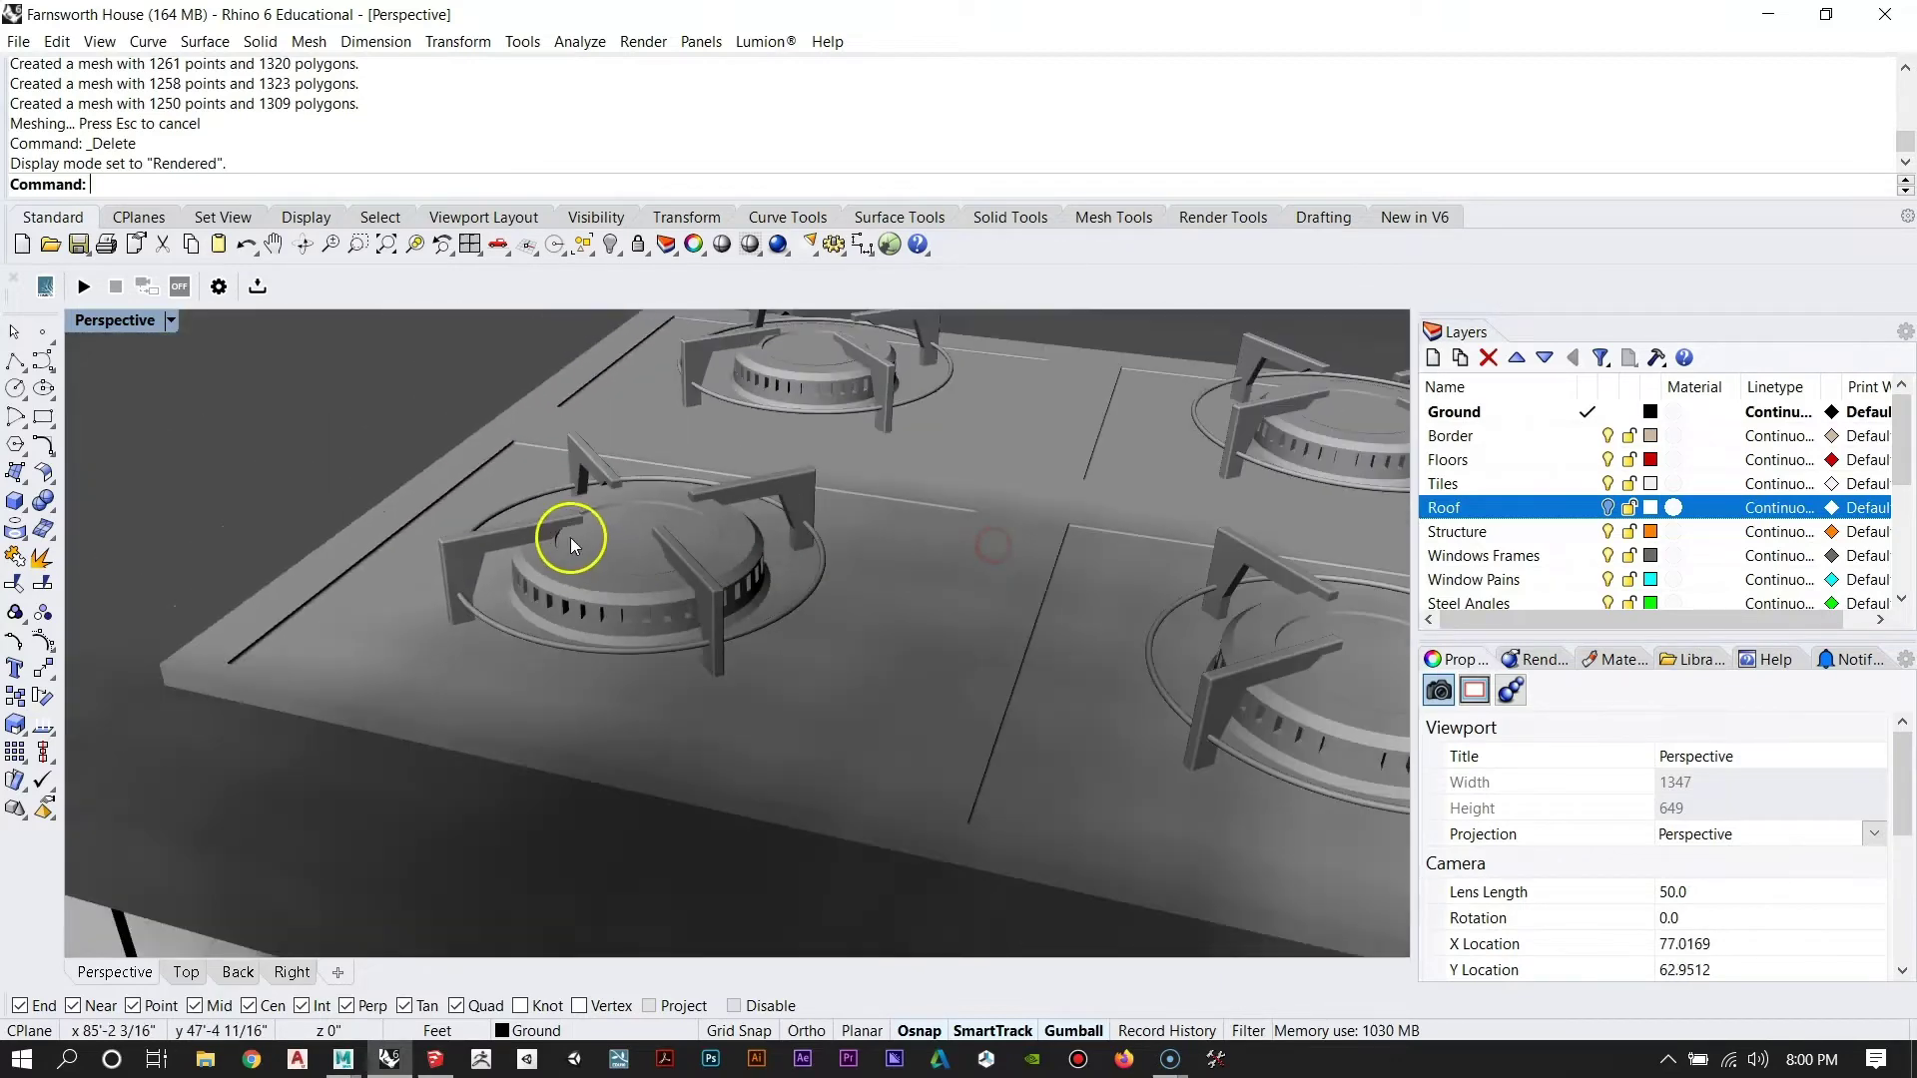
pyautogui.scroll(-9, 474, 517)
pyautogui.scroll(13, 953, 769)
pyautogui.scroll(7, 867, 767)
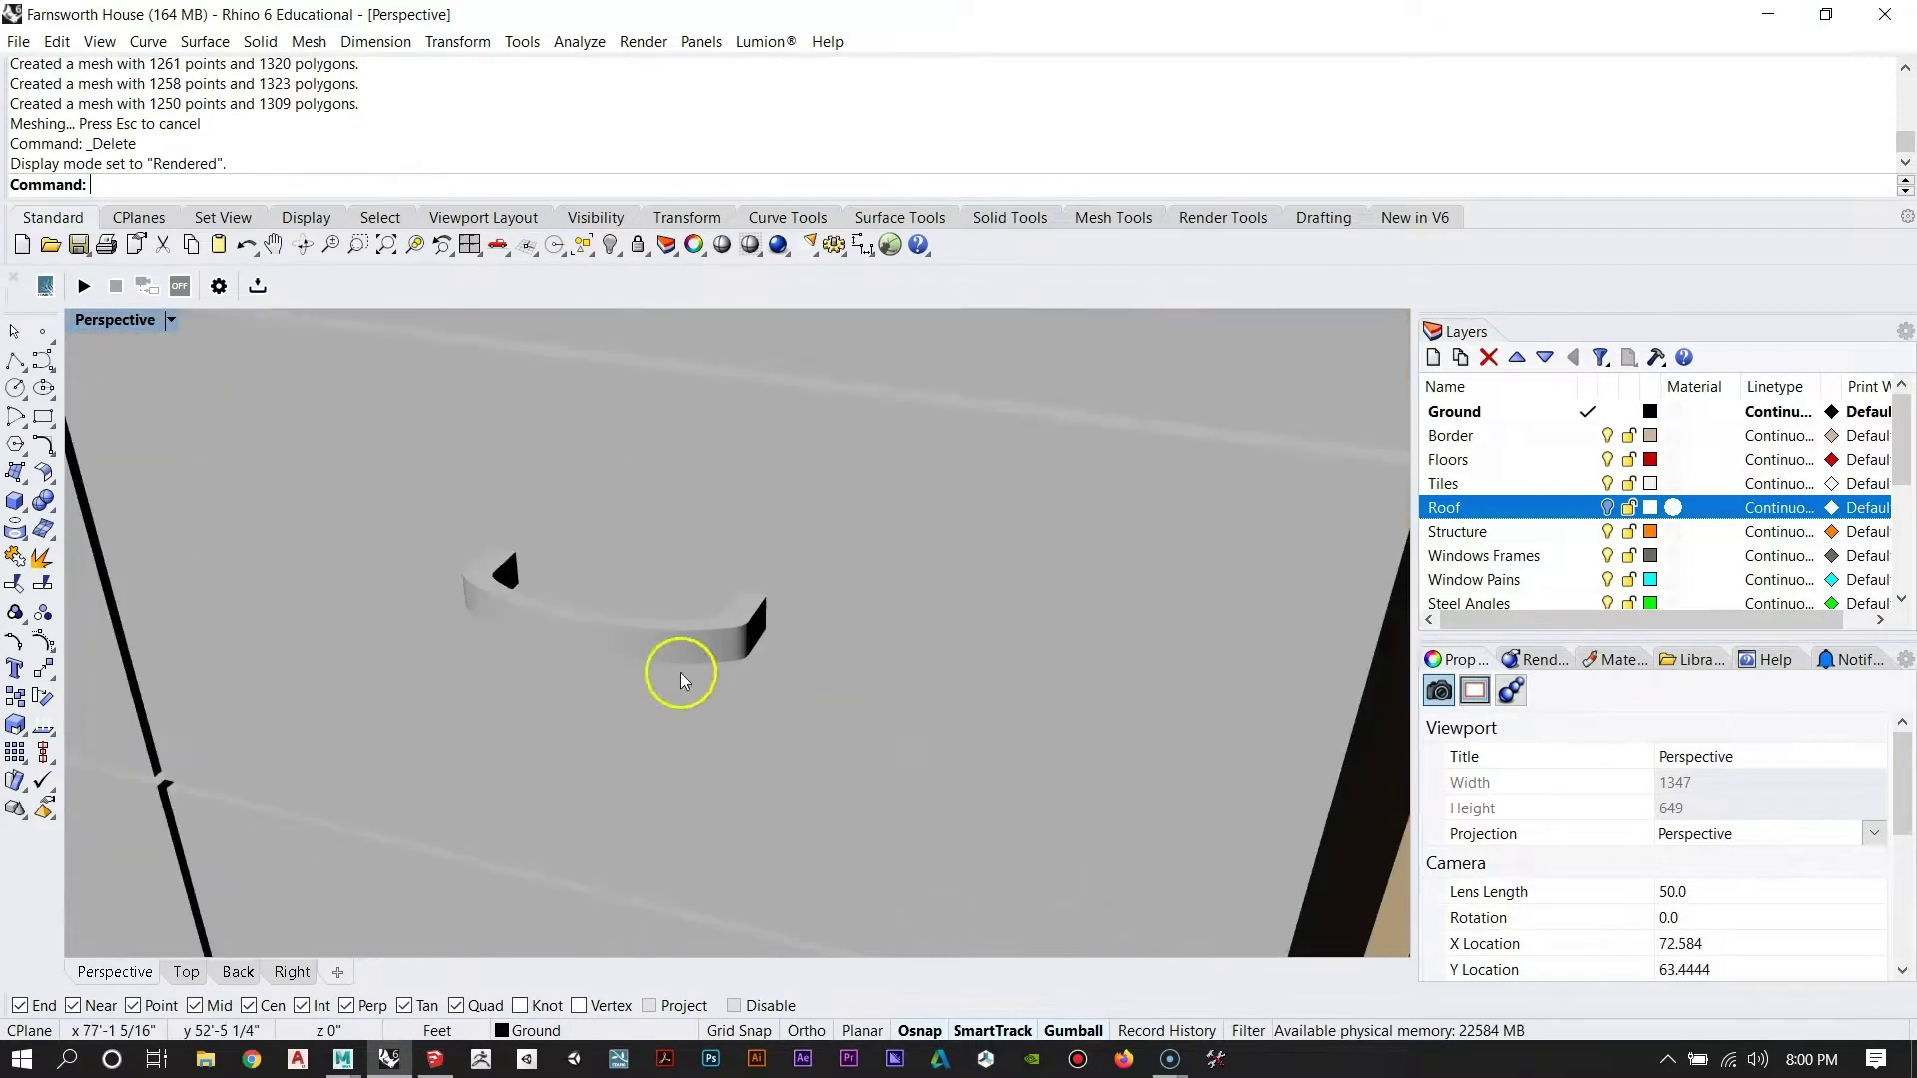
pyautogui.moveTo(680, 673); pyautogui.dragTo(703, 673, button='right')
pyautogui.scroll(-15, 845, 663)
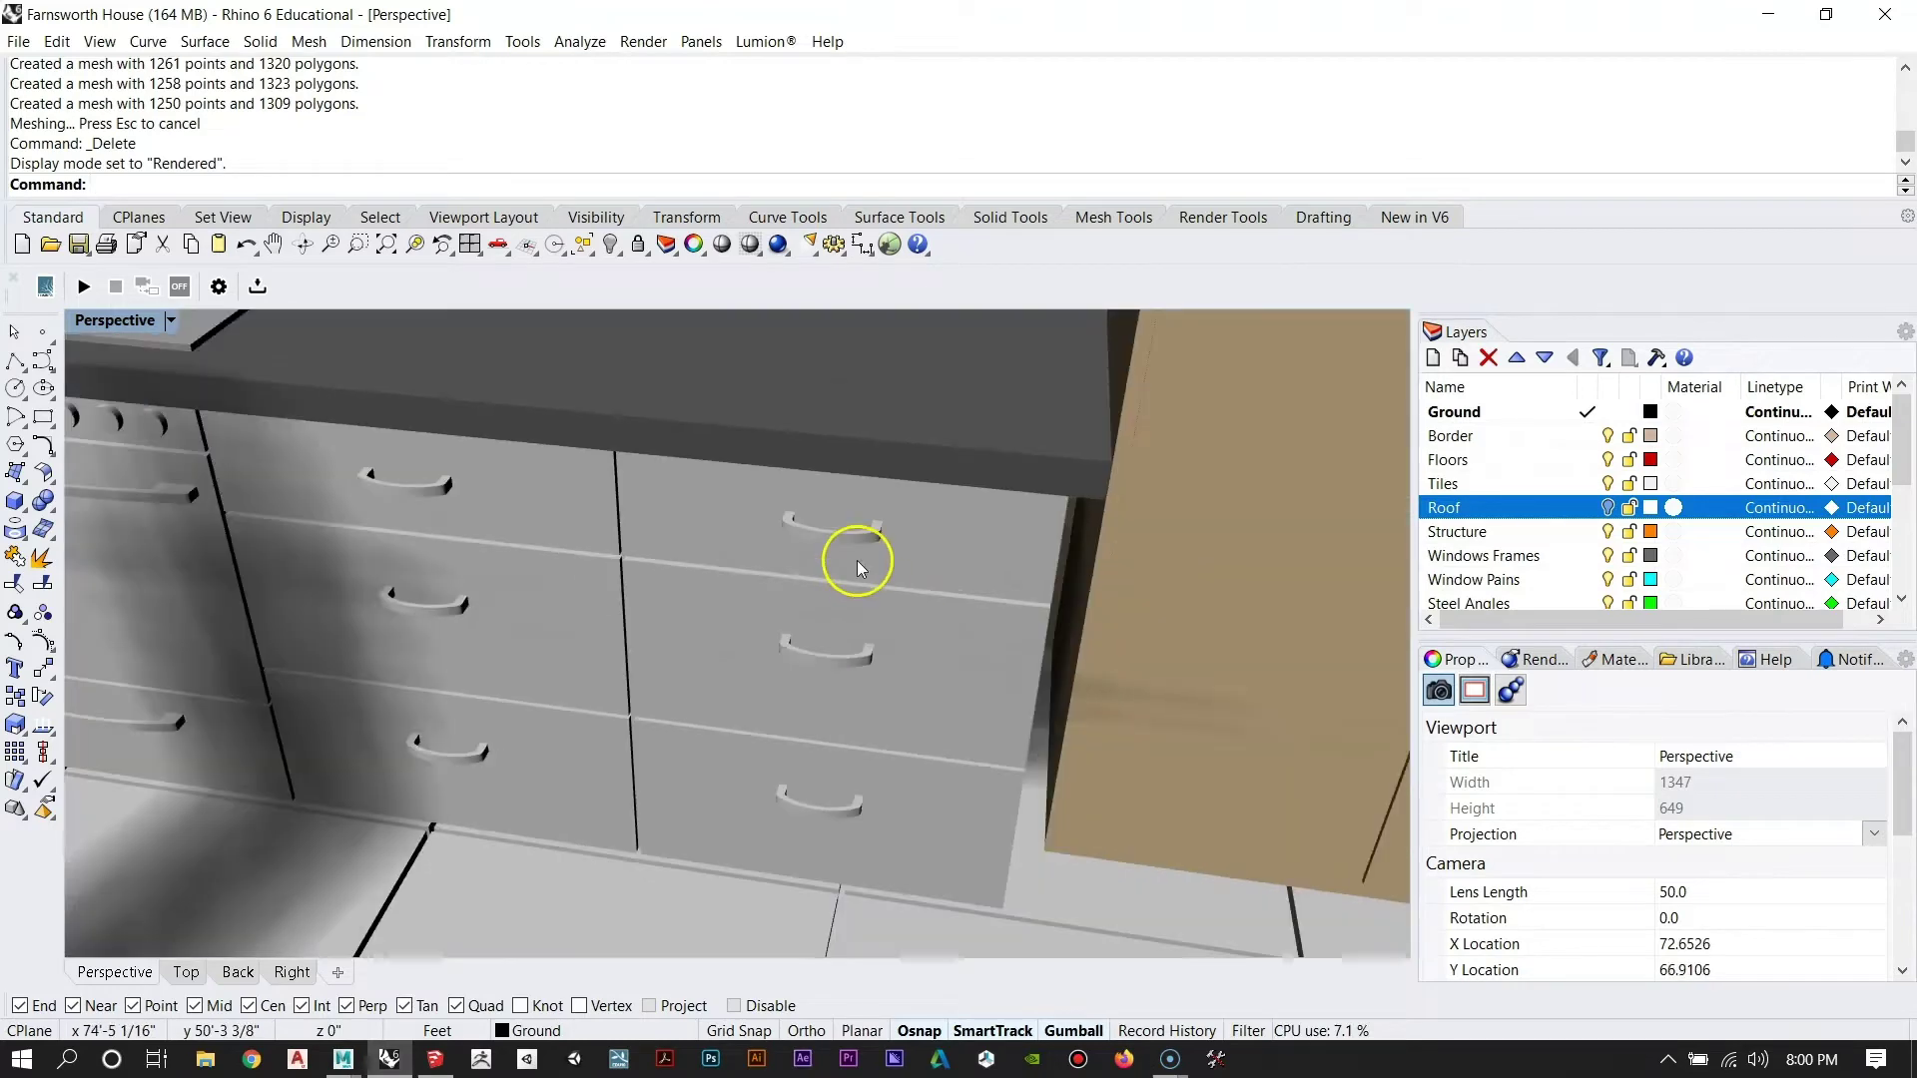
# Select the round knob mesh on the wooden cabinet door and inspect its mesh density up close.
pyautogui.moveTo(857, 561); pyautogui.dragTo(1121, 599, button='right')
pyautogui.scroll(9, 1099, 610)
pyautogui.moveTo(958, 599); pyautogui.dragTo(780, 581, button='right')
pyautogui.scroll(3, 783, 787)
pyautogui.click(801, 724)
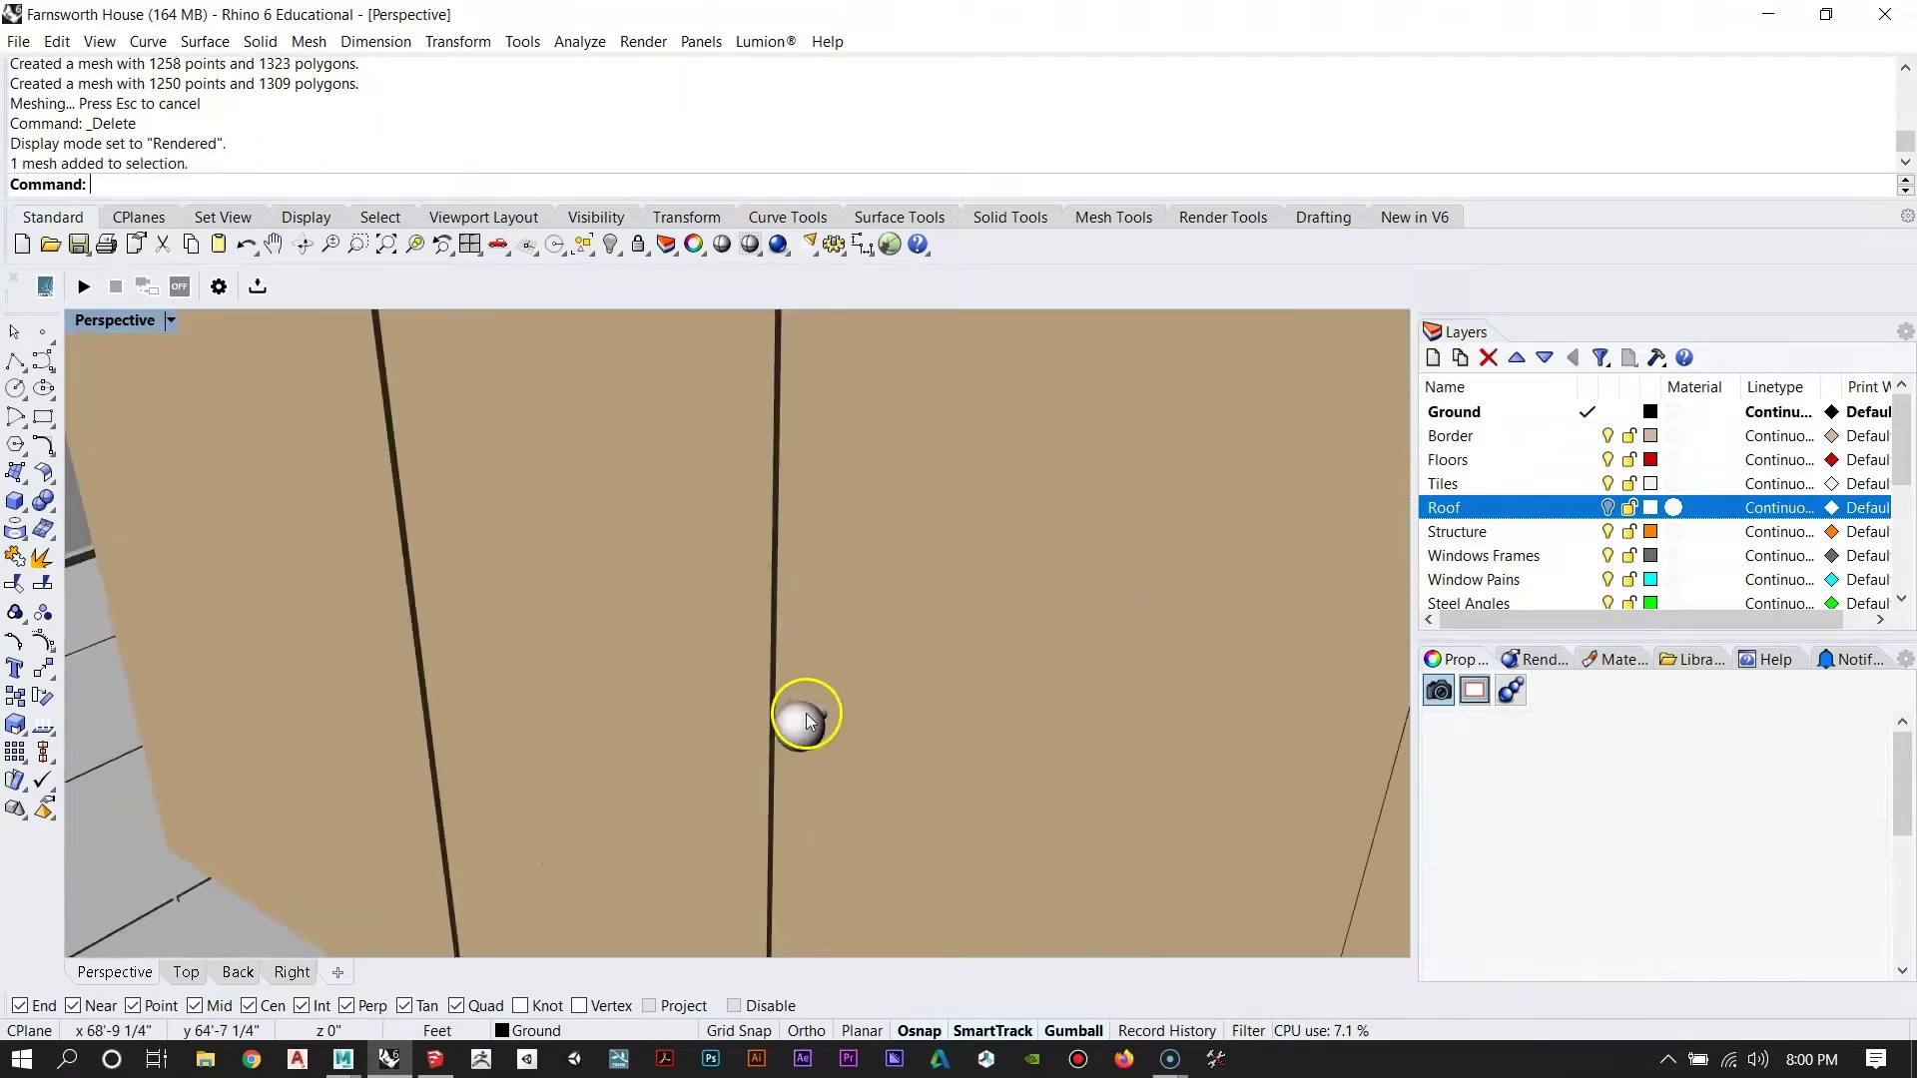
pyautogui.scroll(5, 805, 739)
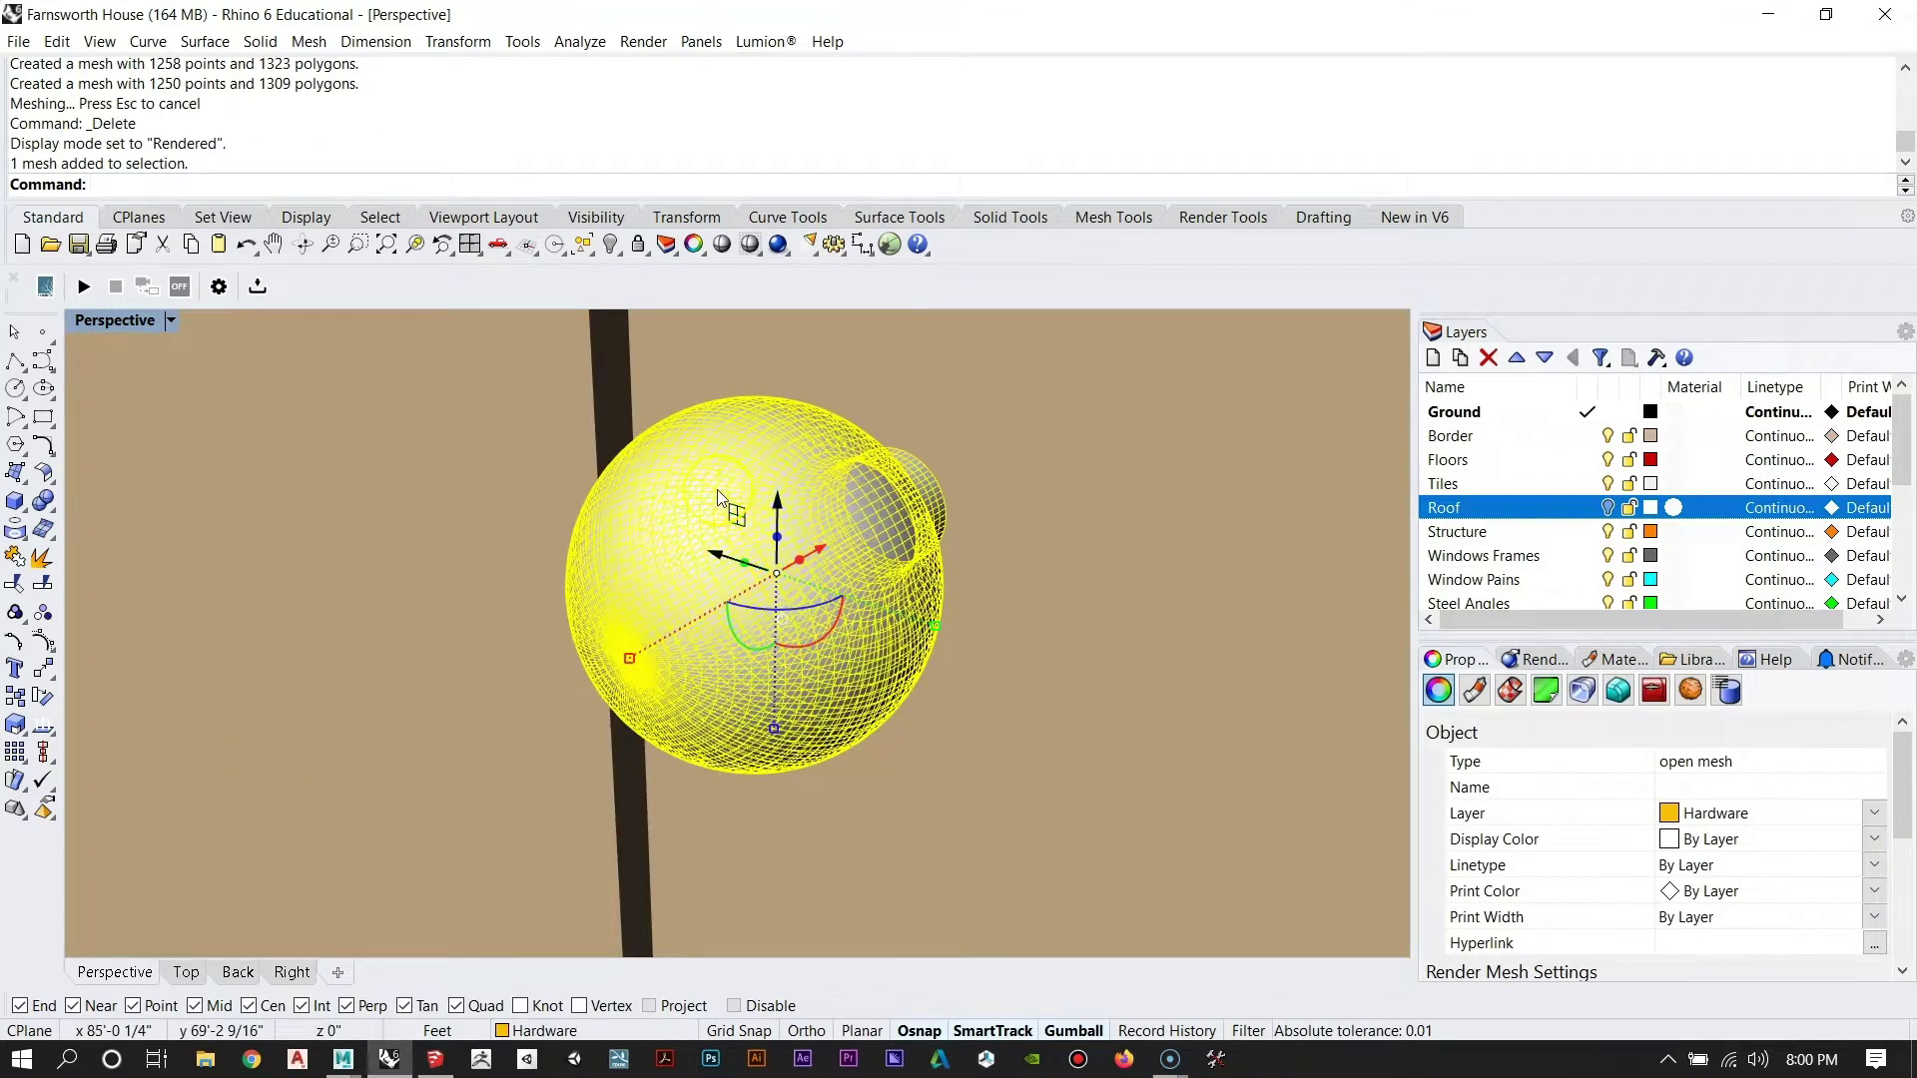
# Deselect the knob mesh and return the Perspective viewport to Shaded display with the whole house in view.
pyautogui.scroll(-15, 814, 676)
pyautogui.moveTo(603, 561); pyautogui.dragTo(889, 586, button='right')
pyautogui.press('Escape')
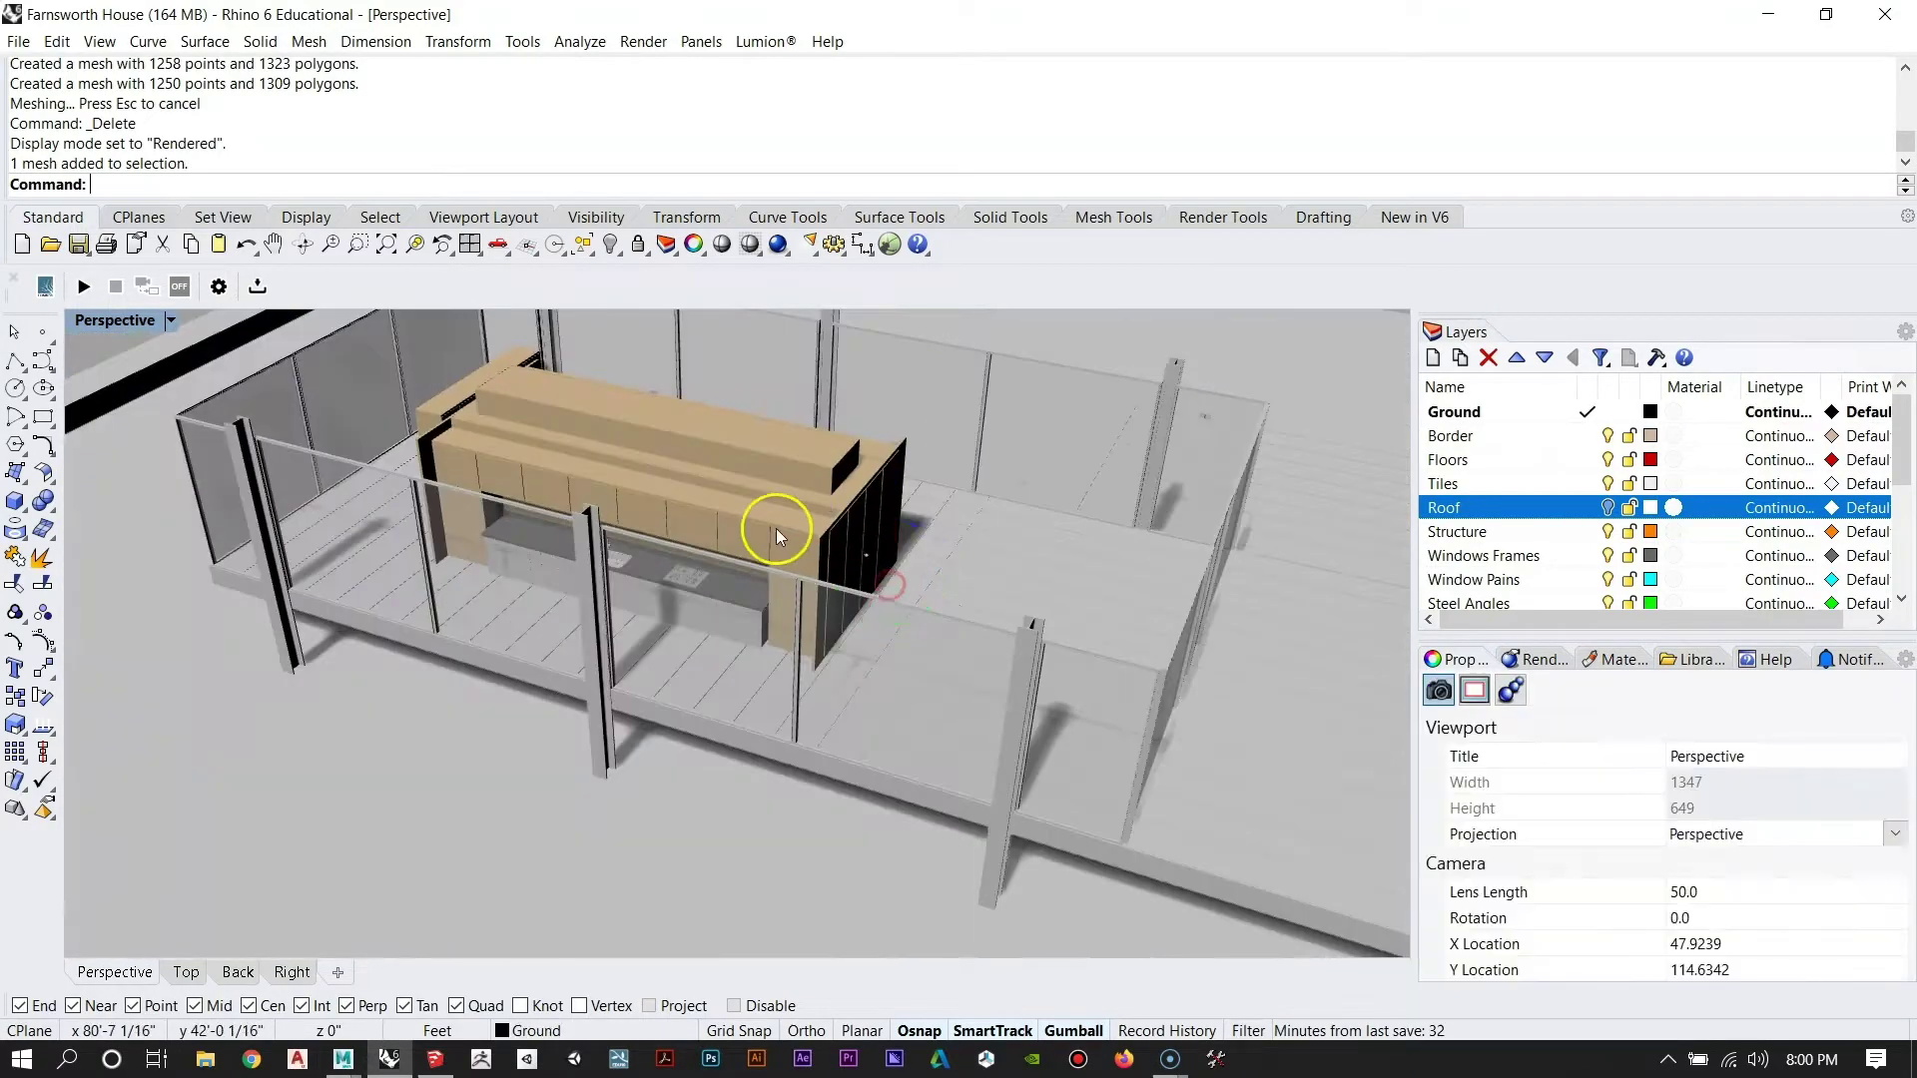
pyautogui.rightClick(107, 322)
pyautogui.click(244, 380)
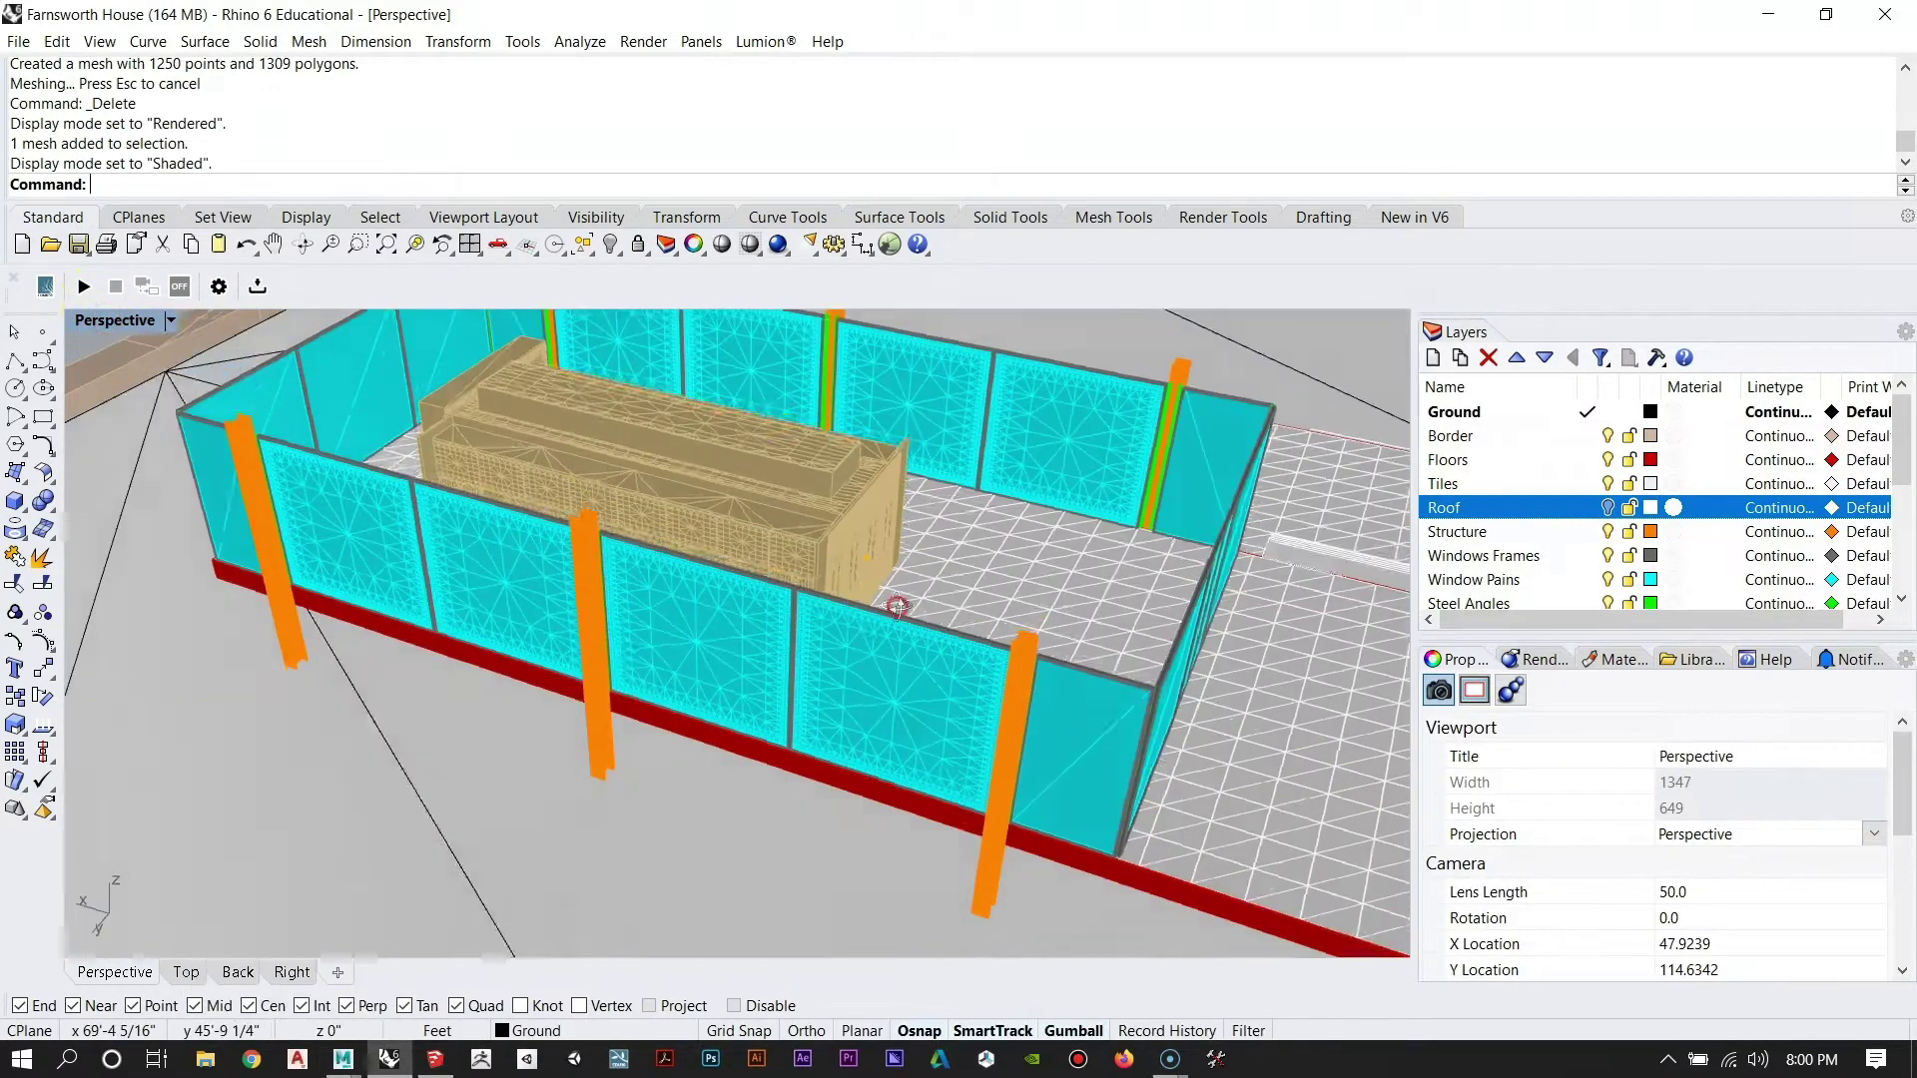
pyautogui.moveTo(619, 579); pyautogui.dragTo(749, 632, button='right')
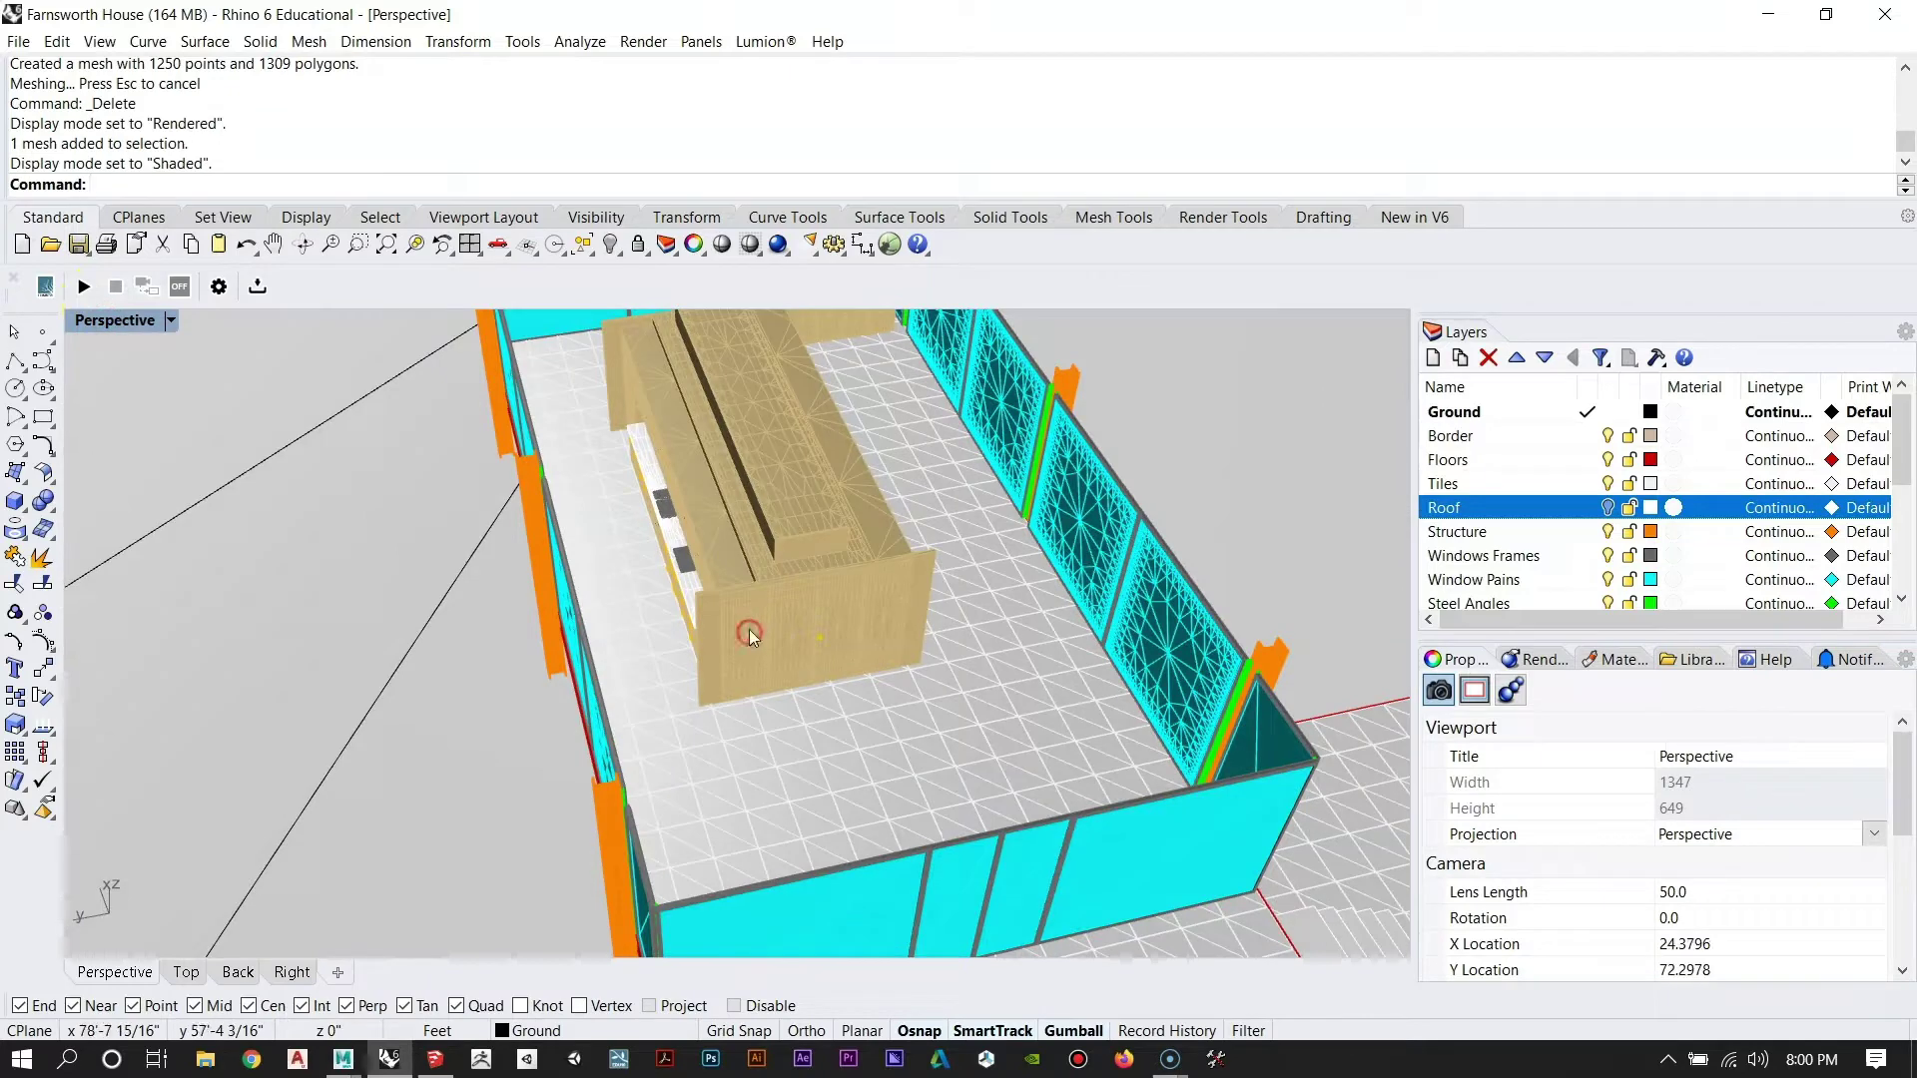
# Turn the Roof layer's visibility back on and view the complete house with its surrounding site.
pyautogui.click(1607, 508)
pyautogui.moveTo(969, 575); pyautogui.dragTo(826, 596, button='right')
pyautogui.scroll(-10, 799, 519)
pyautogui.scroll(5, 736, 557)
pyautogui.moveTo(699, 609); pyautogui.dragTo(802, 570, button='right')
pyautogui.scroll(-5, 710, 577)
pyautogui.scroll(4, 833, 551)
pyautogui.moveTo(939, 595)
pyautogui.mouseDown(button='right')
pyautogui.moveTo(679, 535)
pyautogui.moveTo(867, 540)
pyautogui.moveTo(908, 582)
pyautogui.mouseUp(button='right')
pyautogui.scroll(-6, 910, 599)
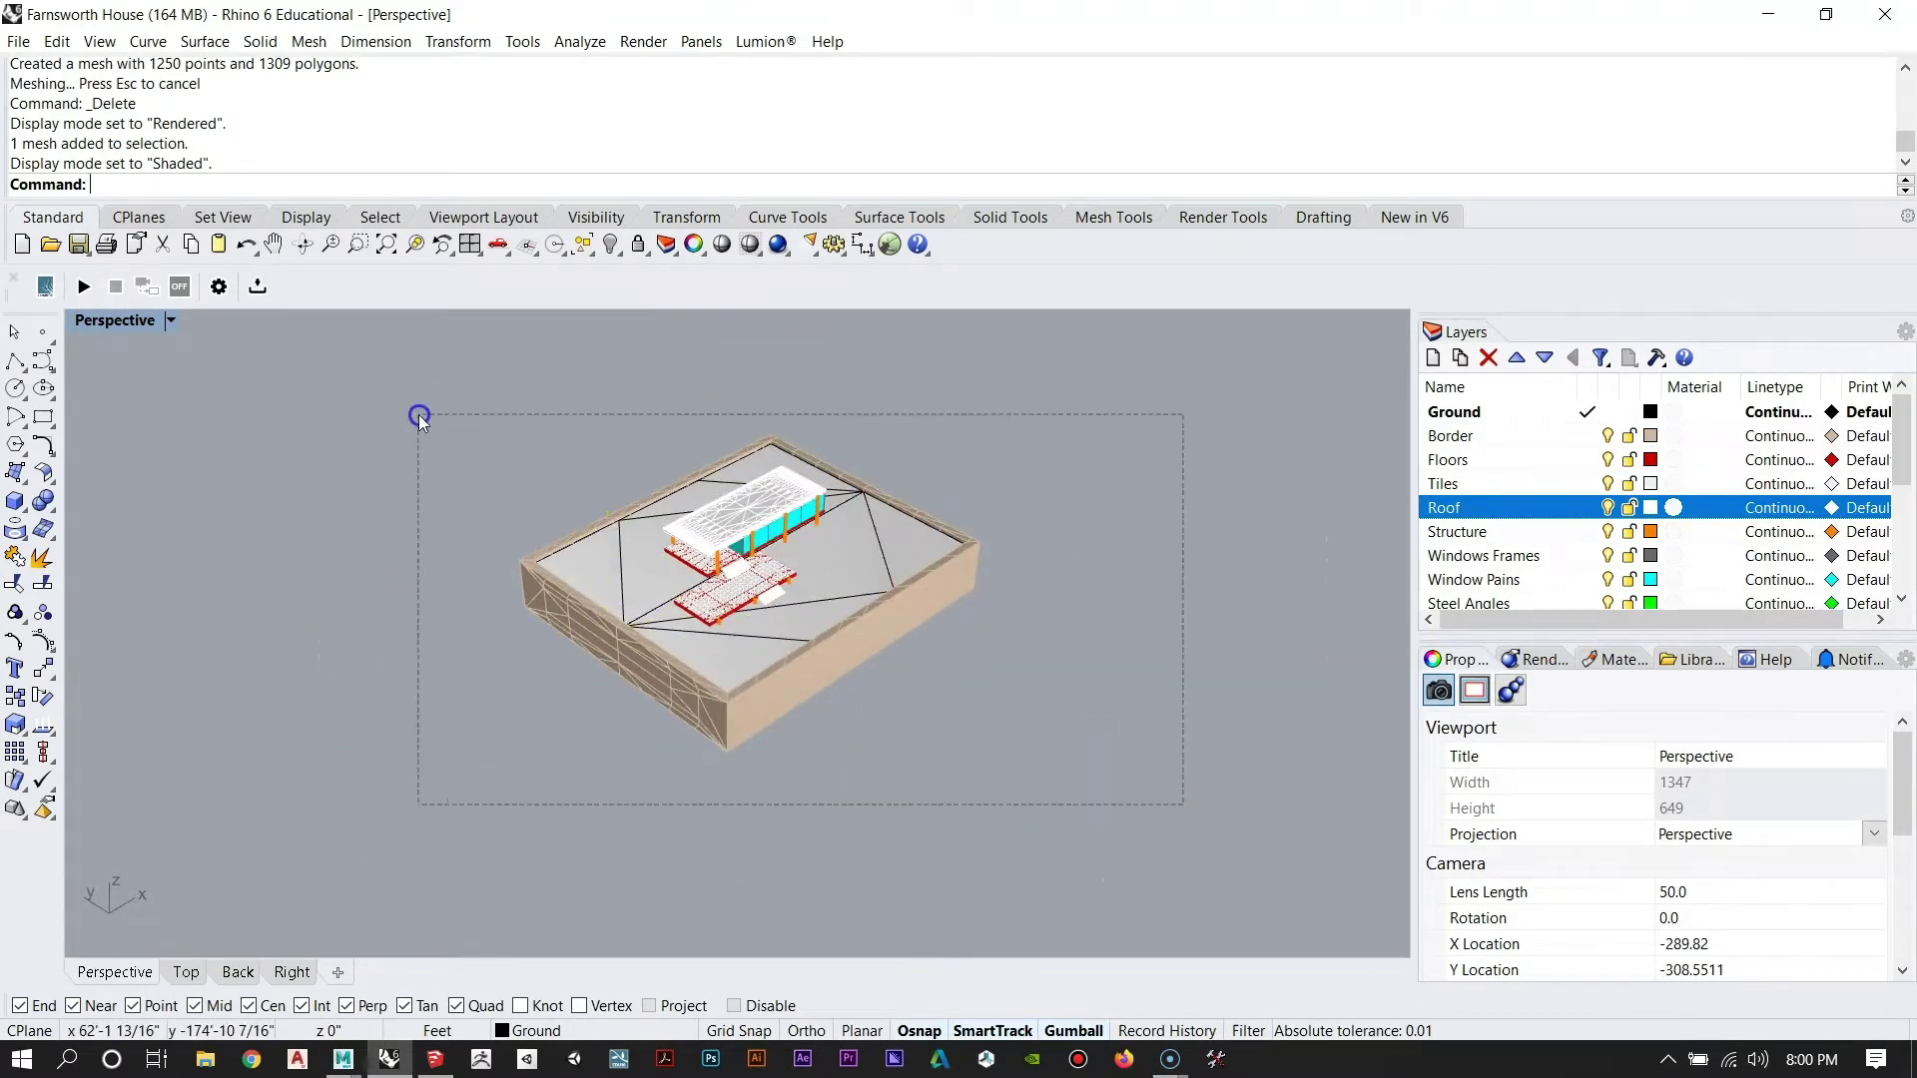
# Select all meshes of the house and site and start the Export command.
pyautogui.moveTo(417, 415); pyautogui.dragTo(417, 415)
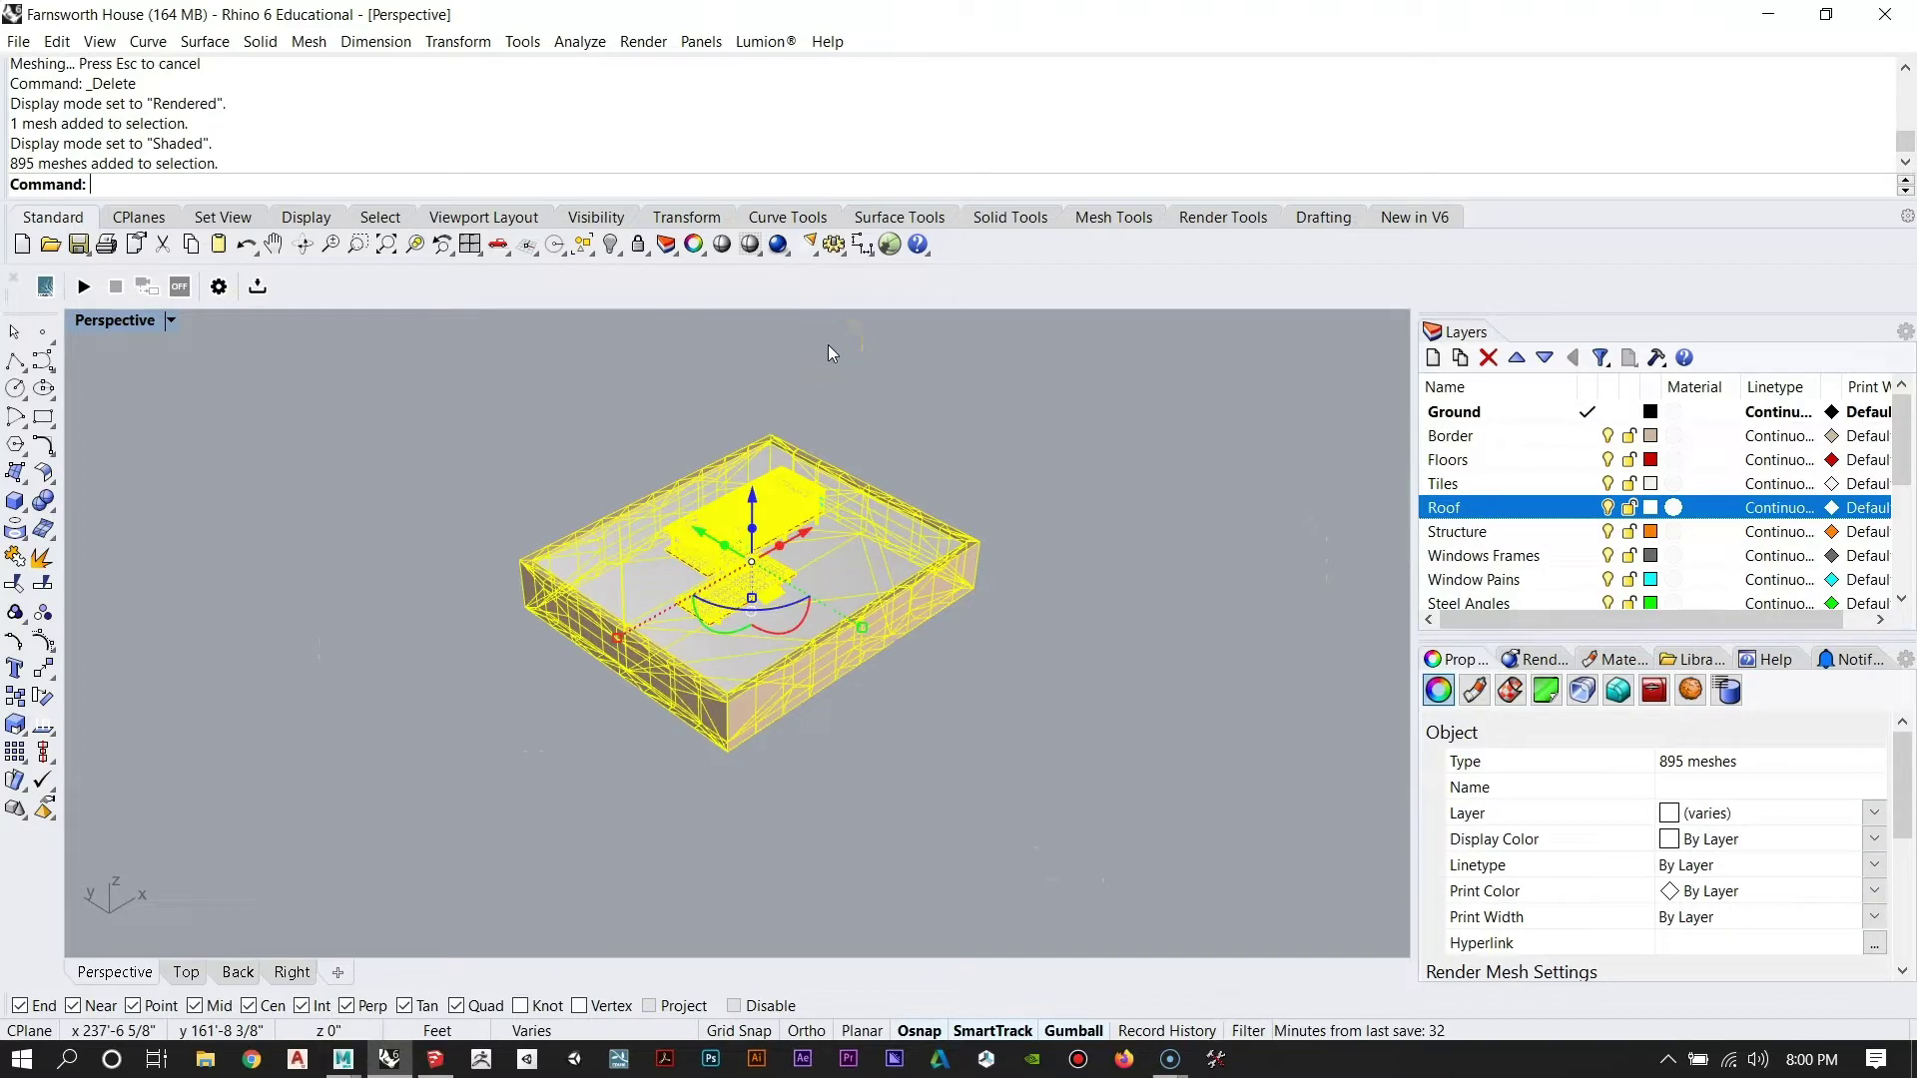
pyautogui.click(800, 415)
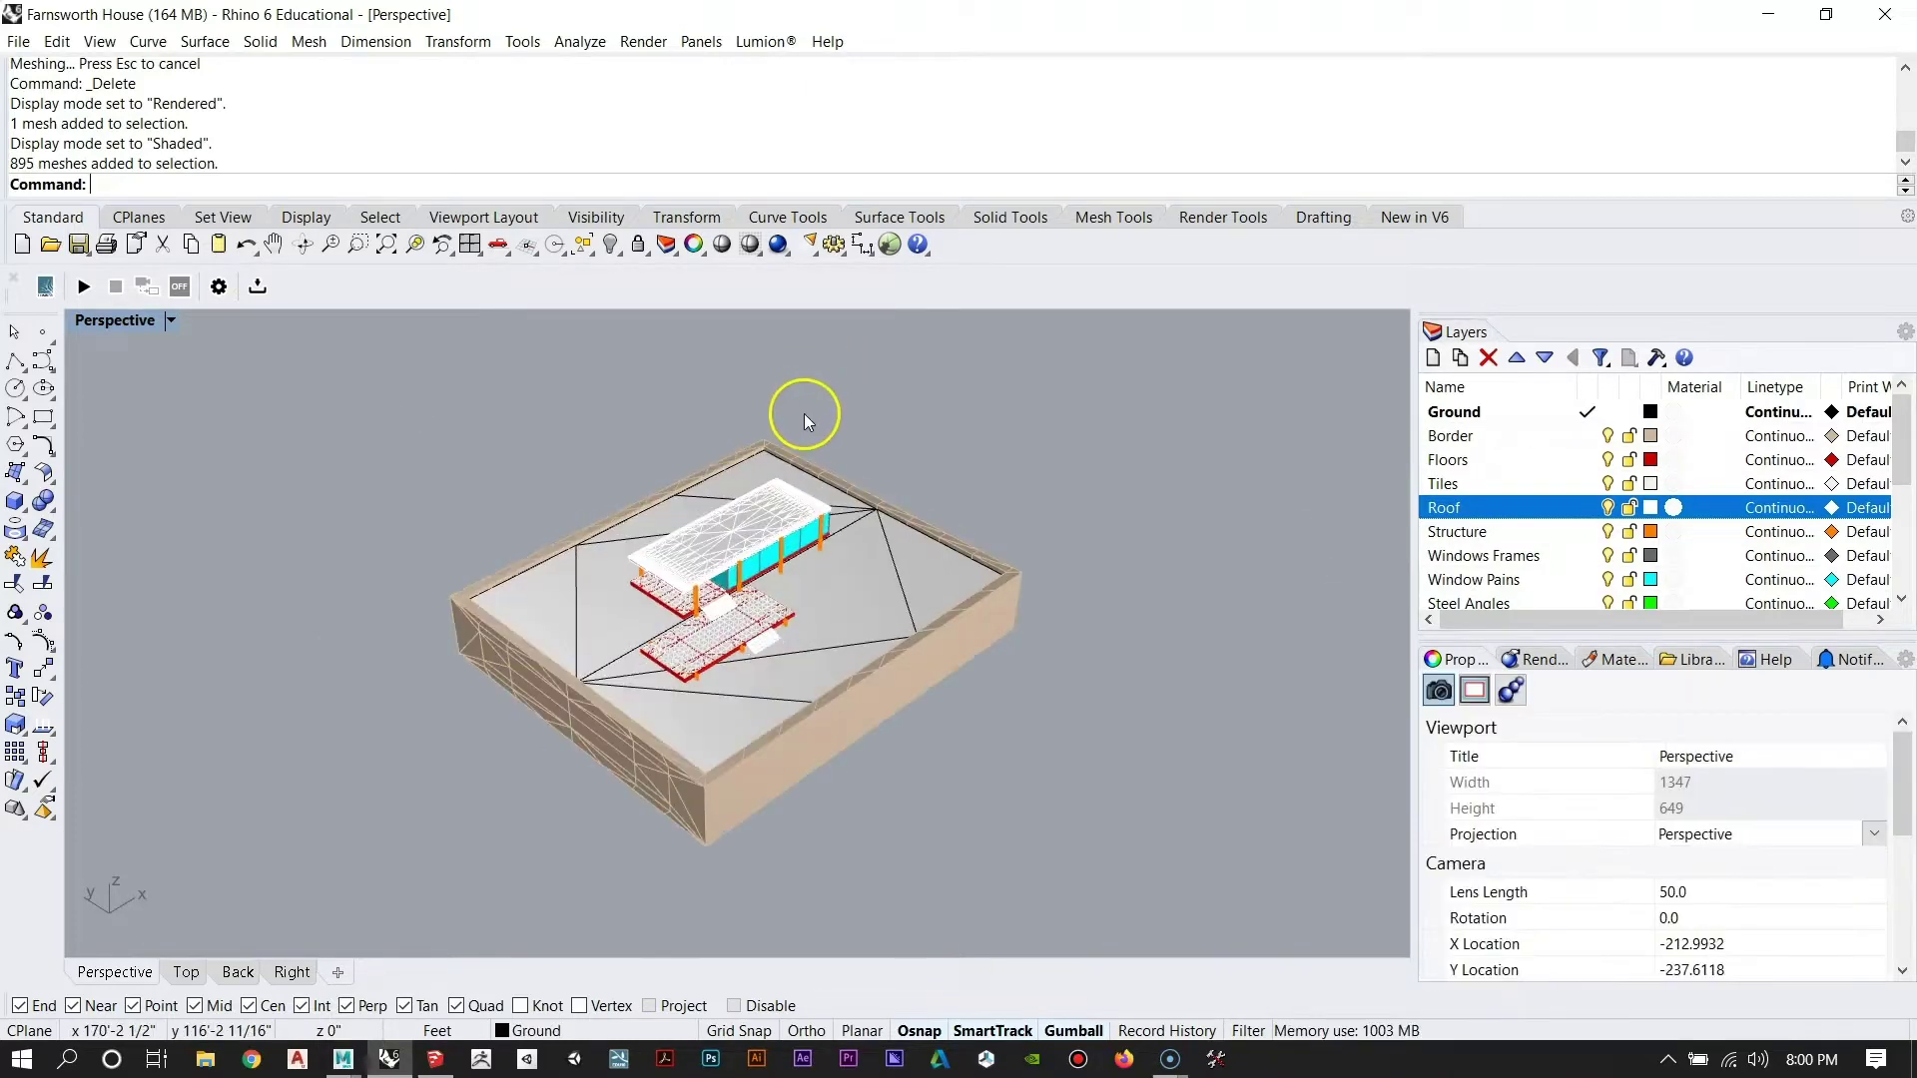
pyautogui.moveTo(1089, 849); pyautogui.dragTo(337, 426)
pyautogui.write('Export')
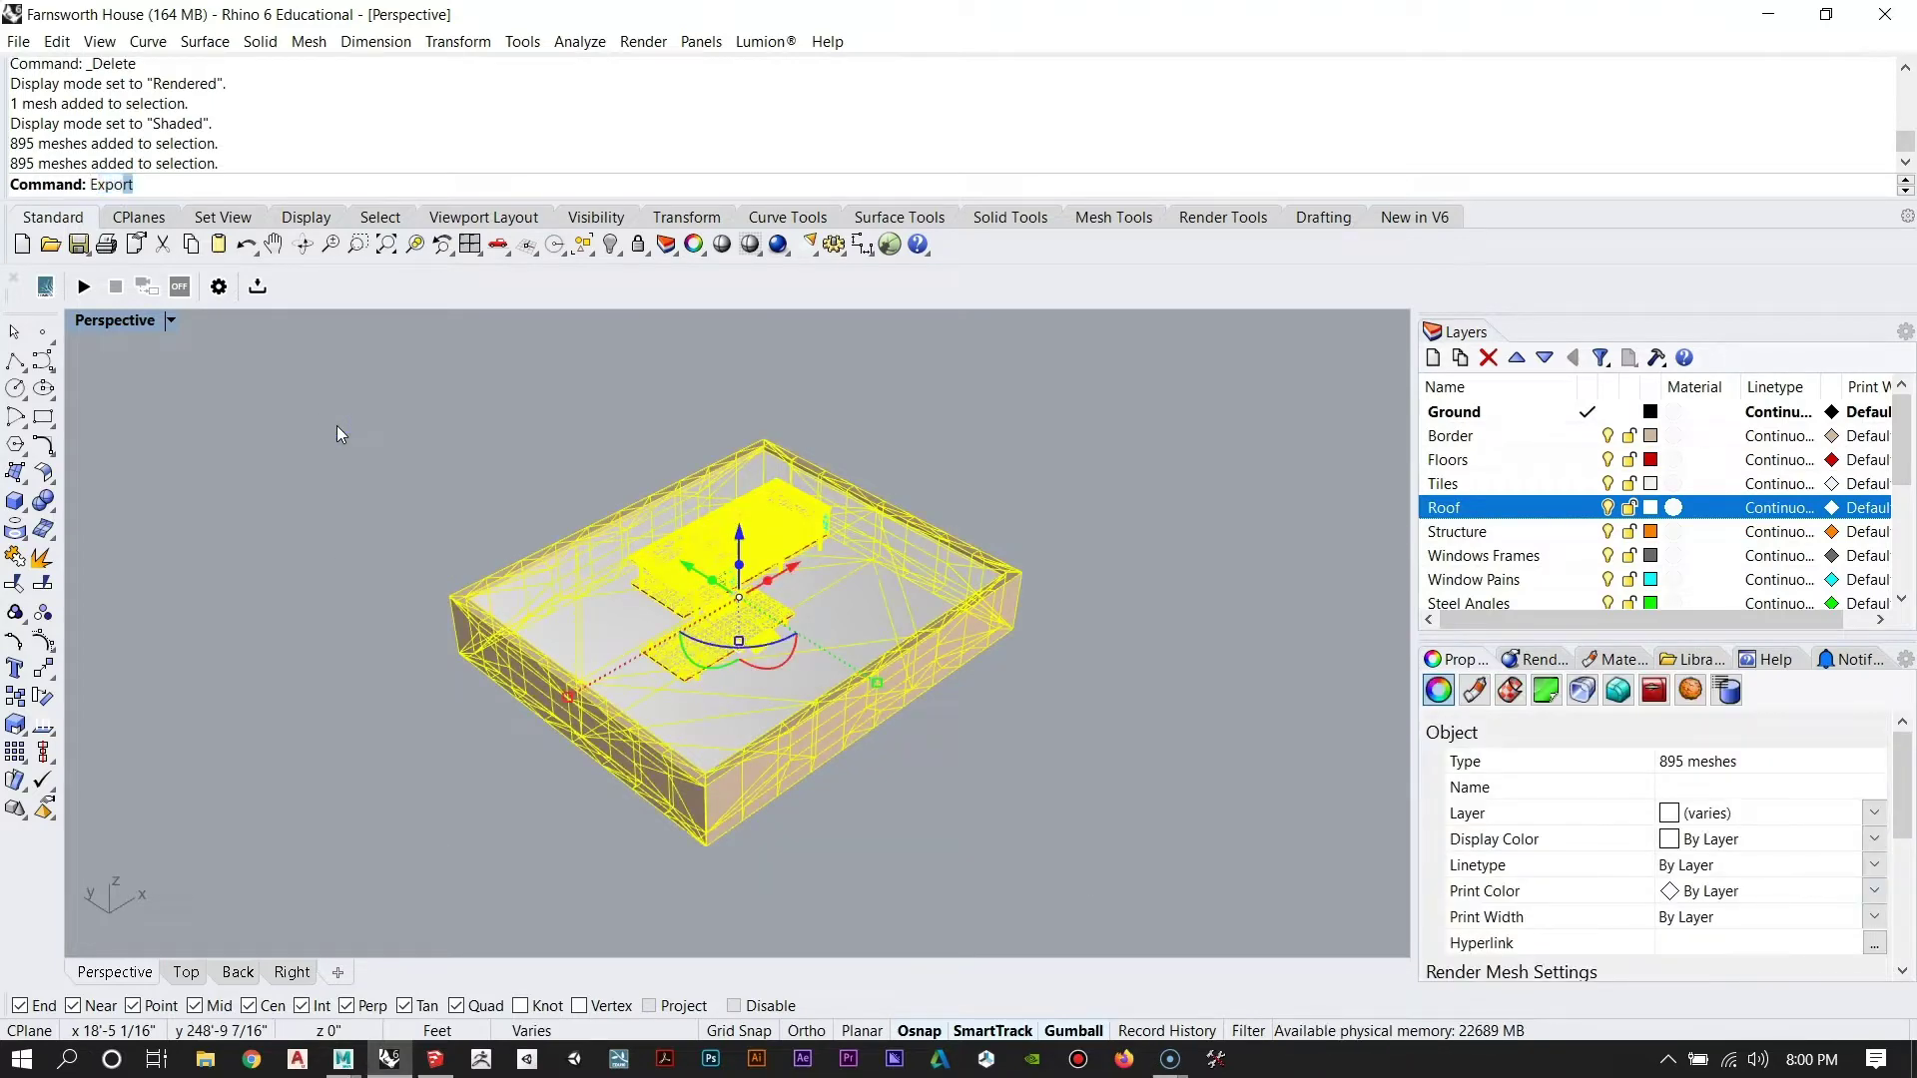
pyautogui.press('Return')
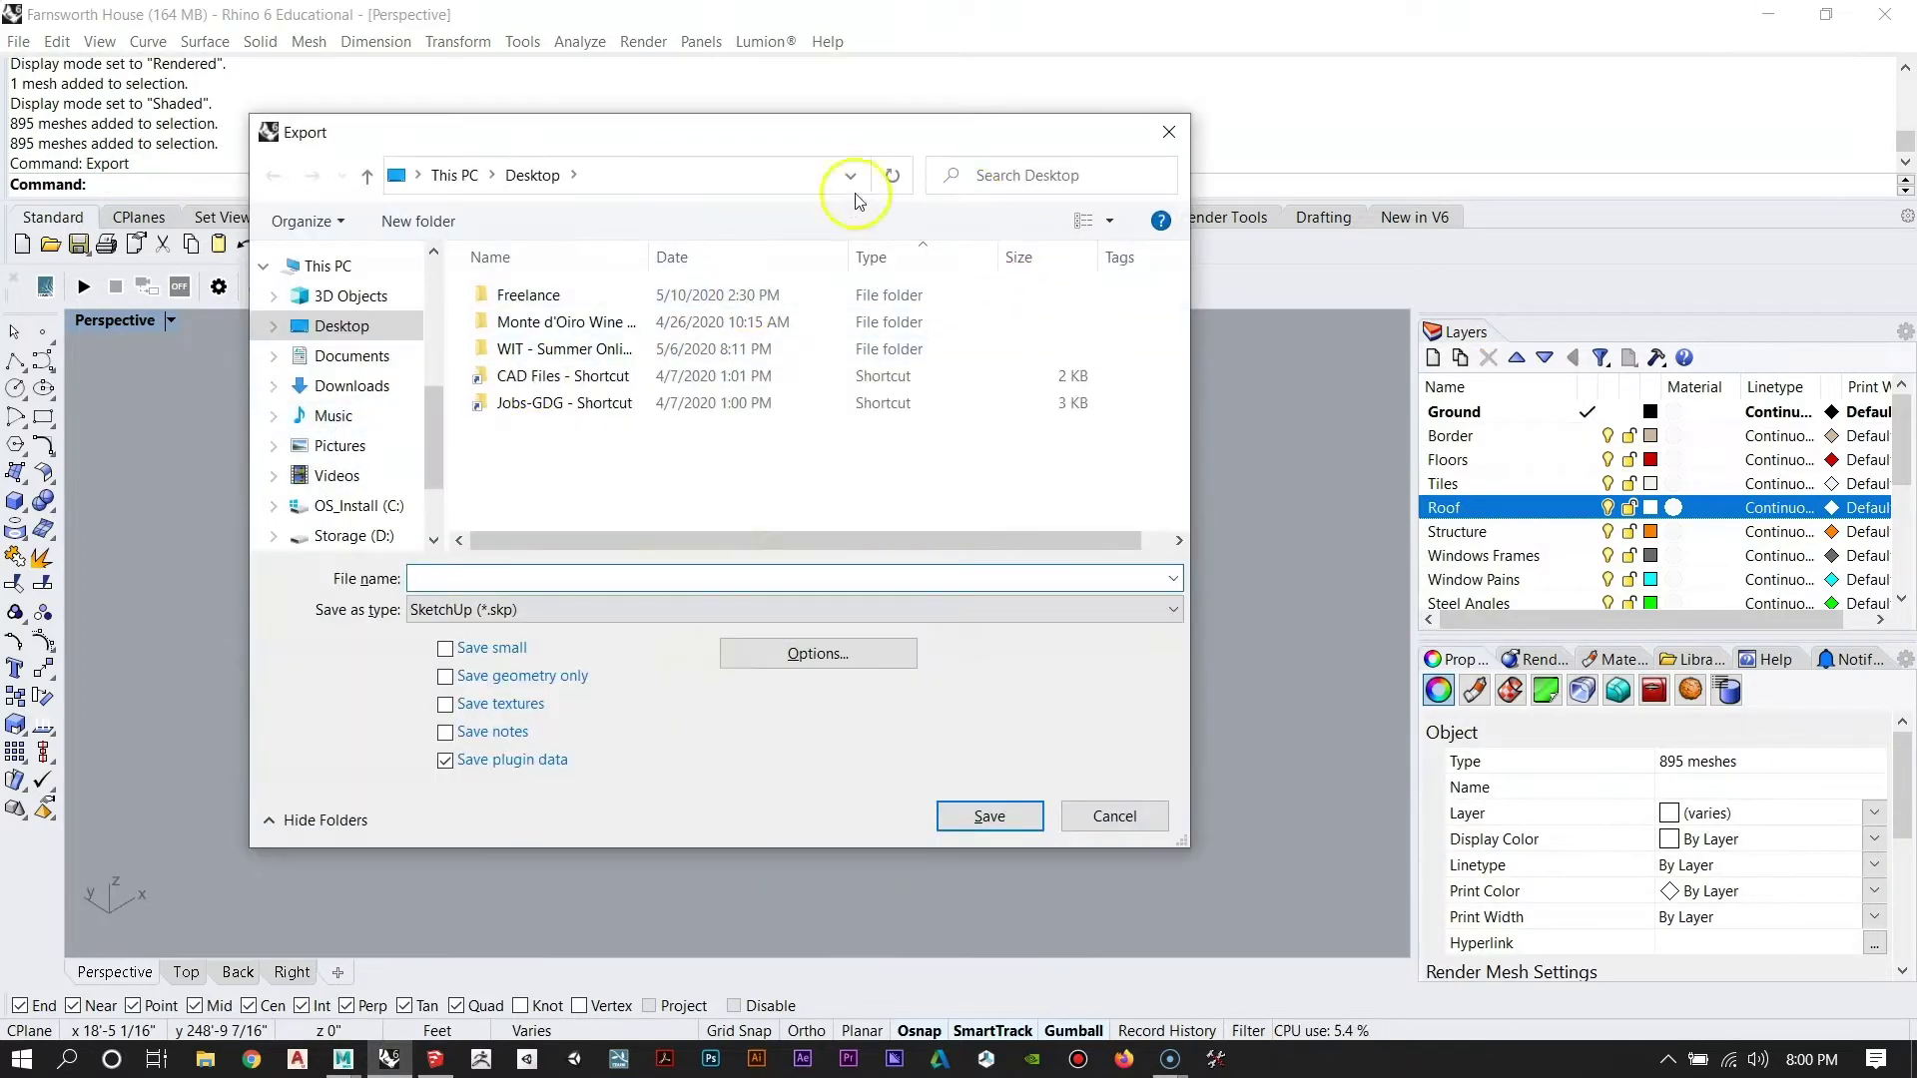
# Save the export to Storage (D:) as an OBJ file named "Farnsworth House - Whole".
pyautogui.moveTo(434, 424); pyautogui.dragTo(432, 486)
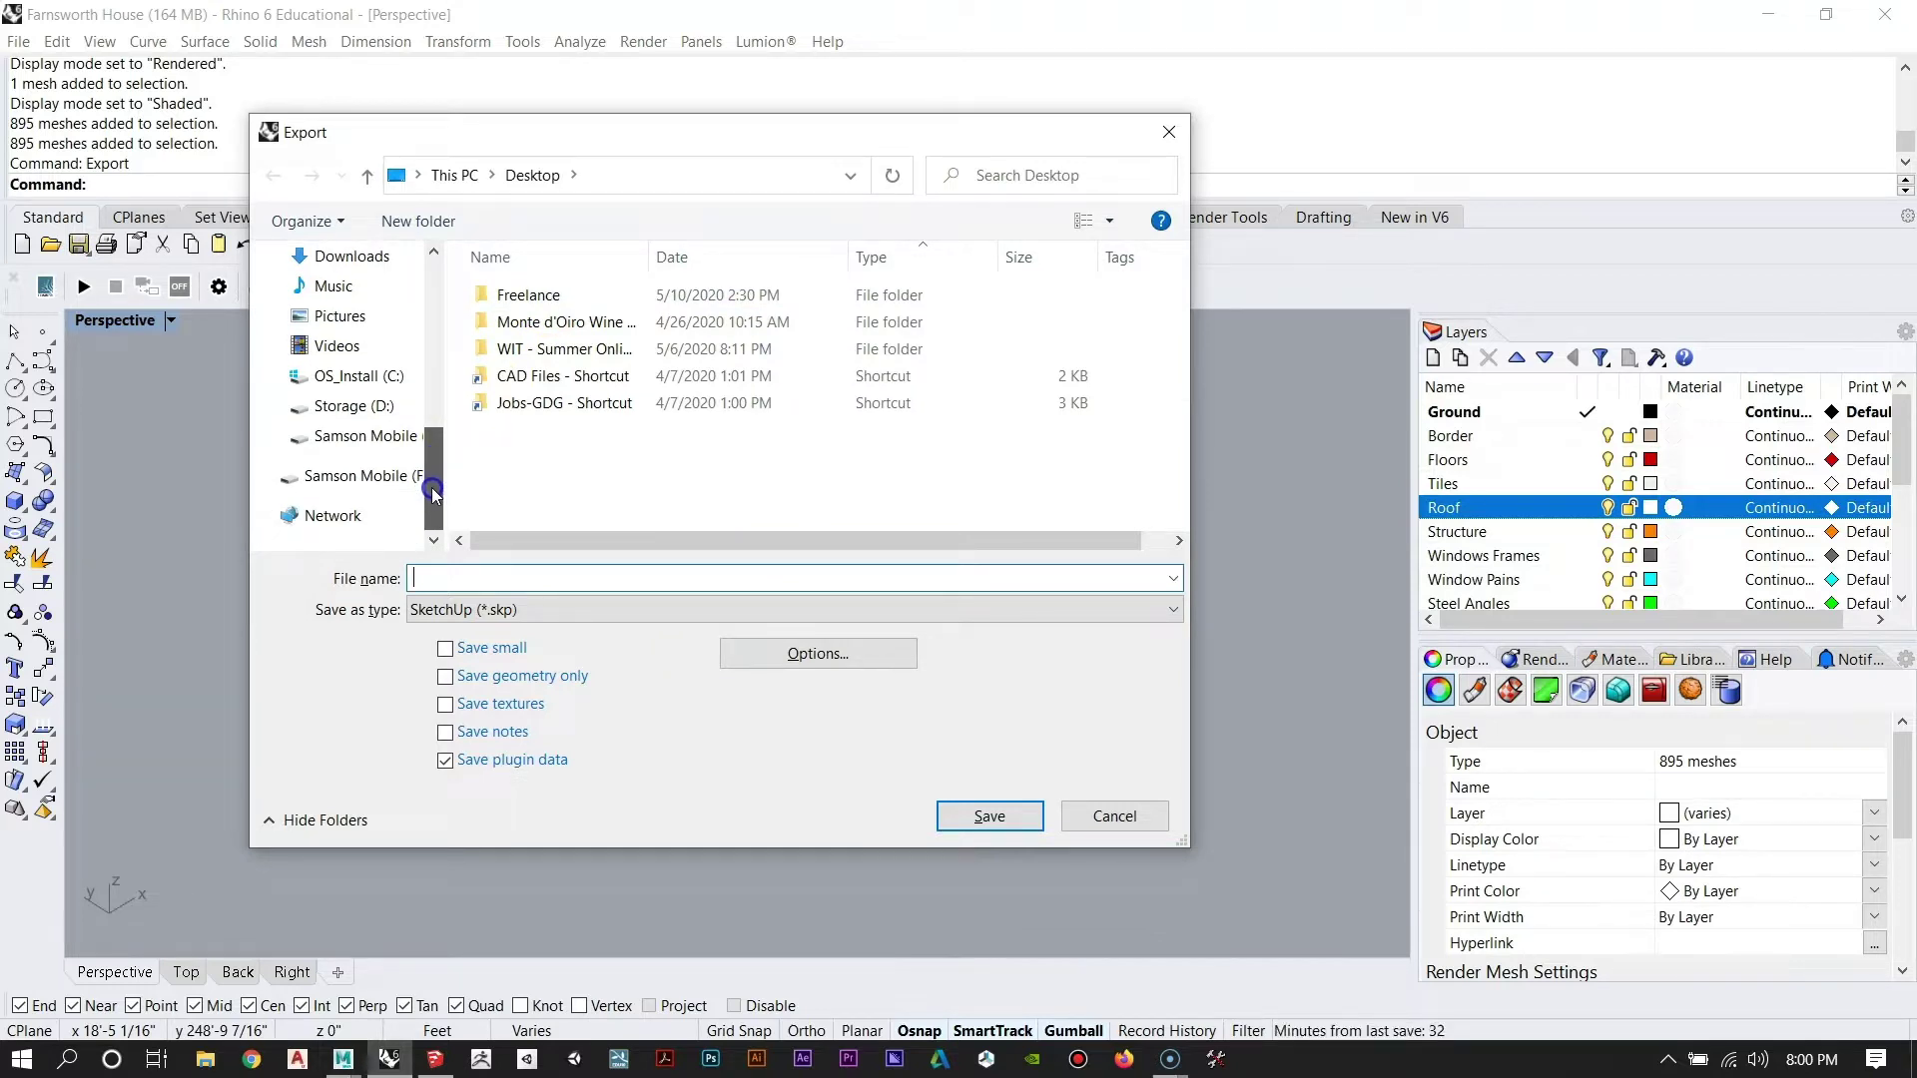
pyautogui.moveTo(440, 483); pyautogui.dragTo(439, 466)
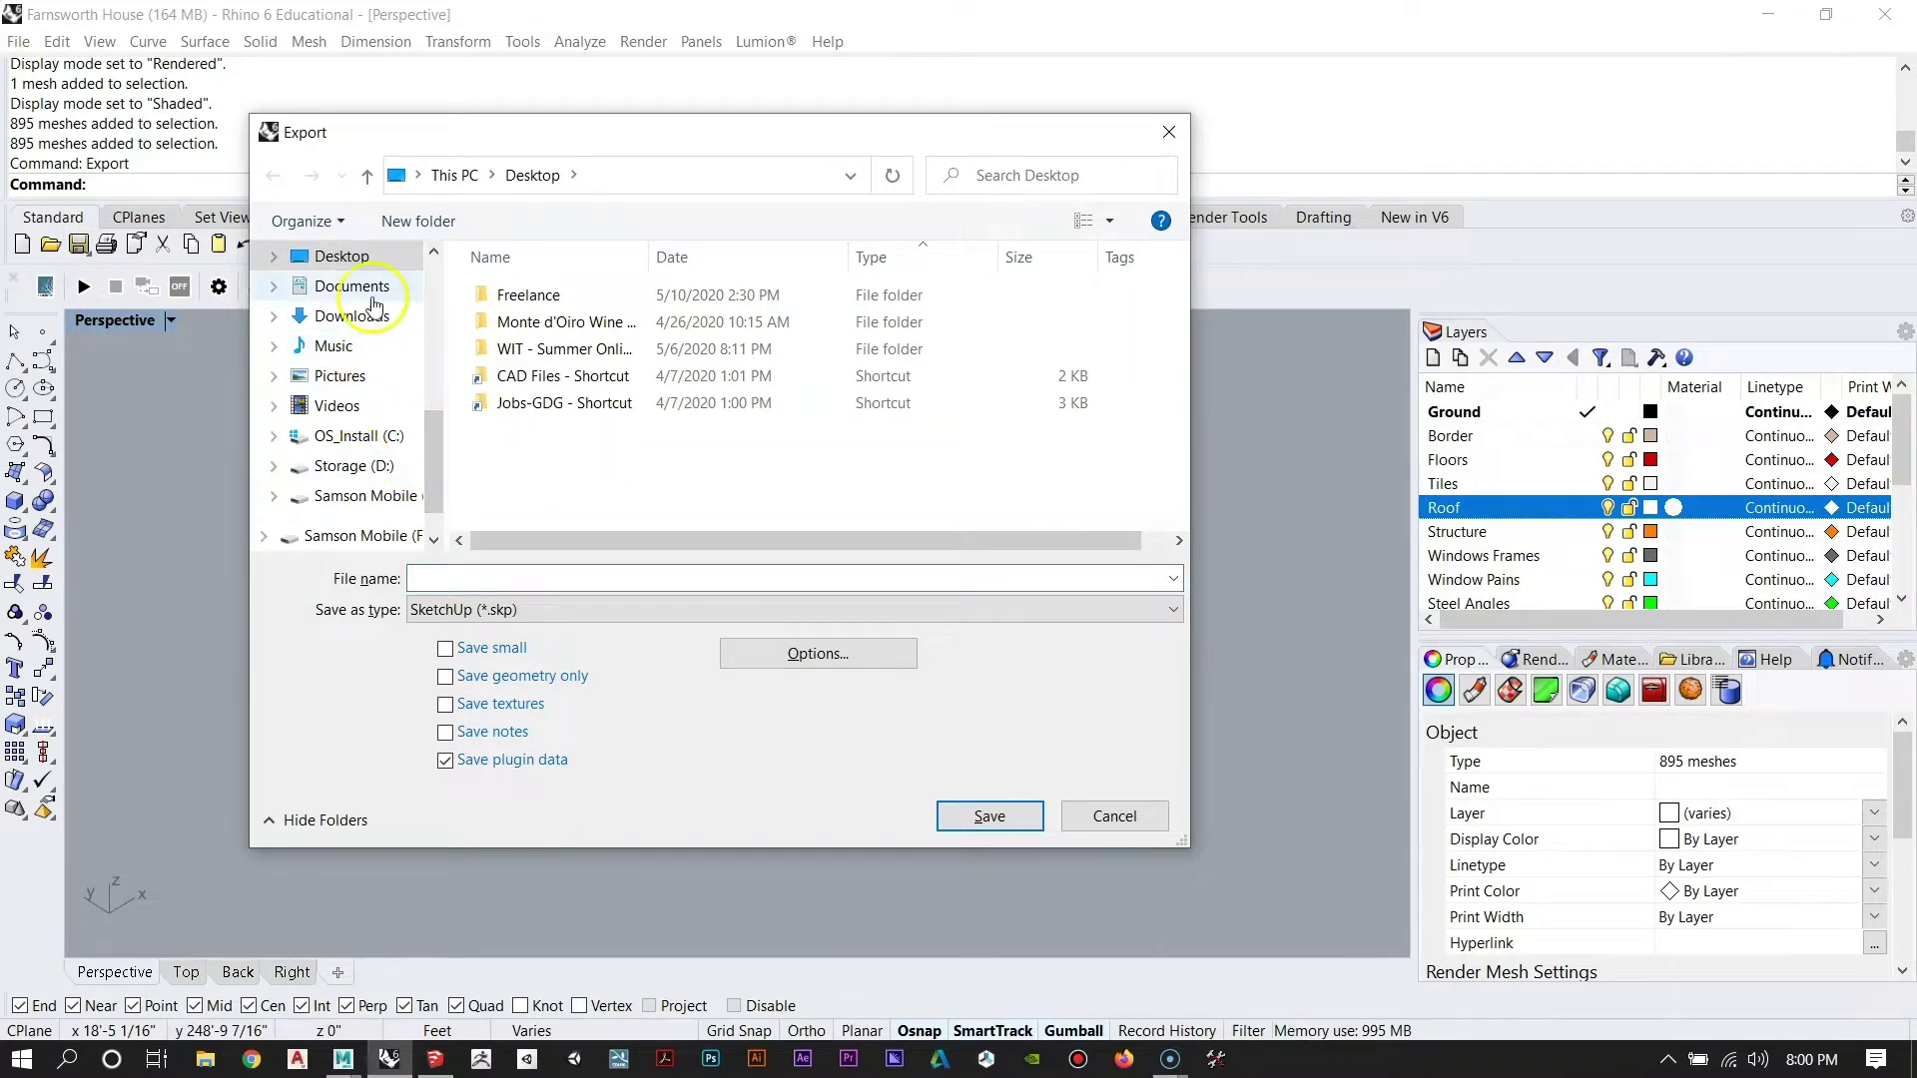
pyautogui.click(366, 473)
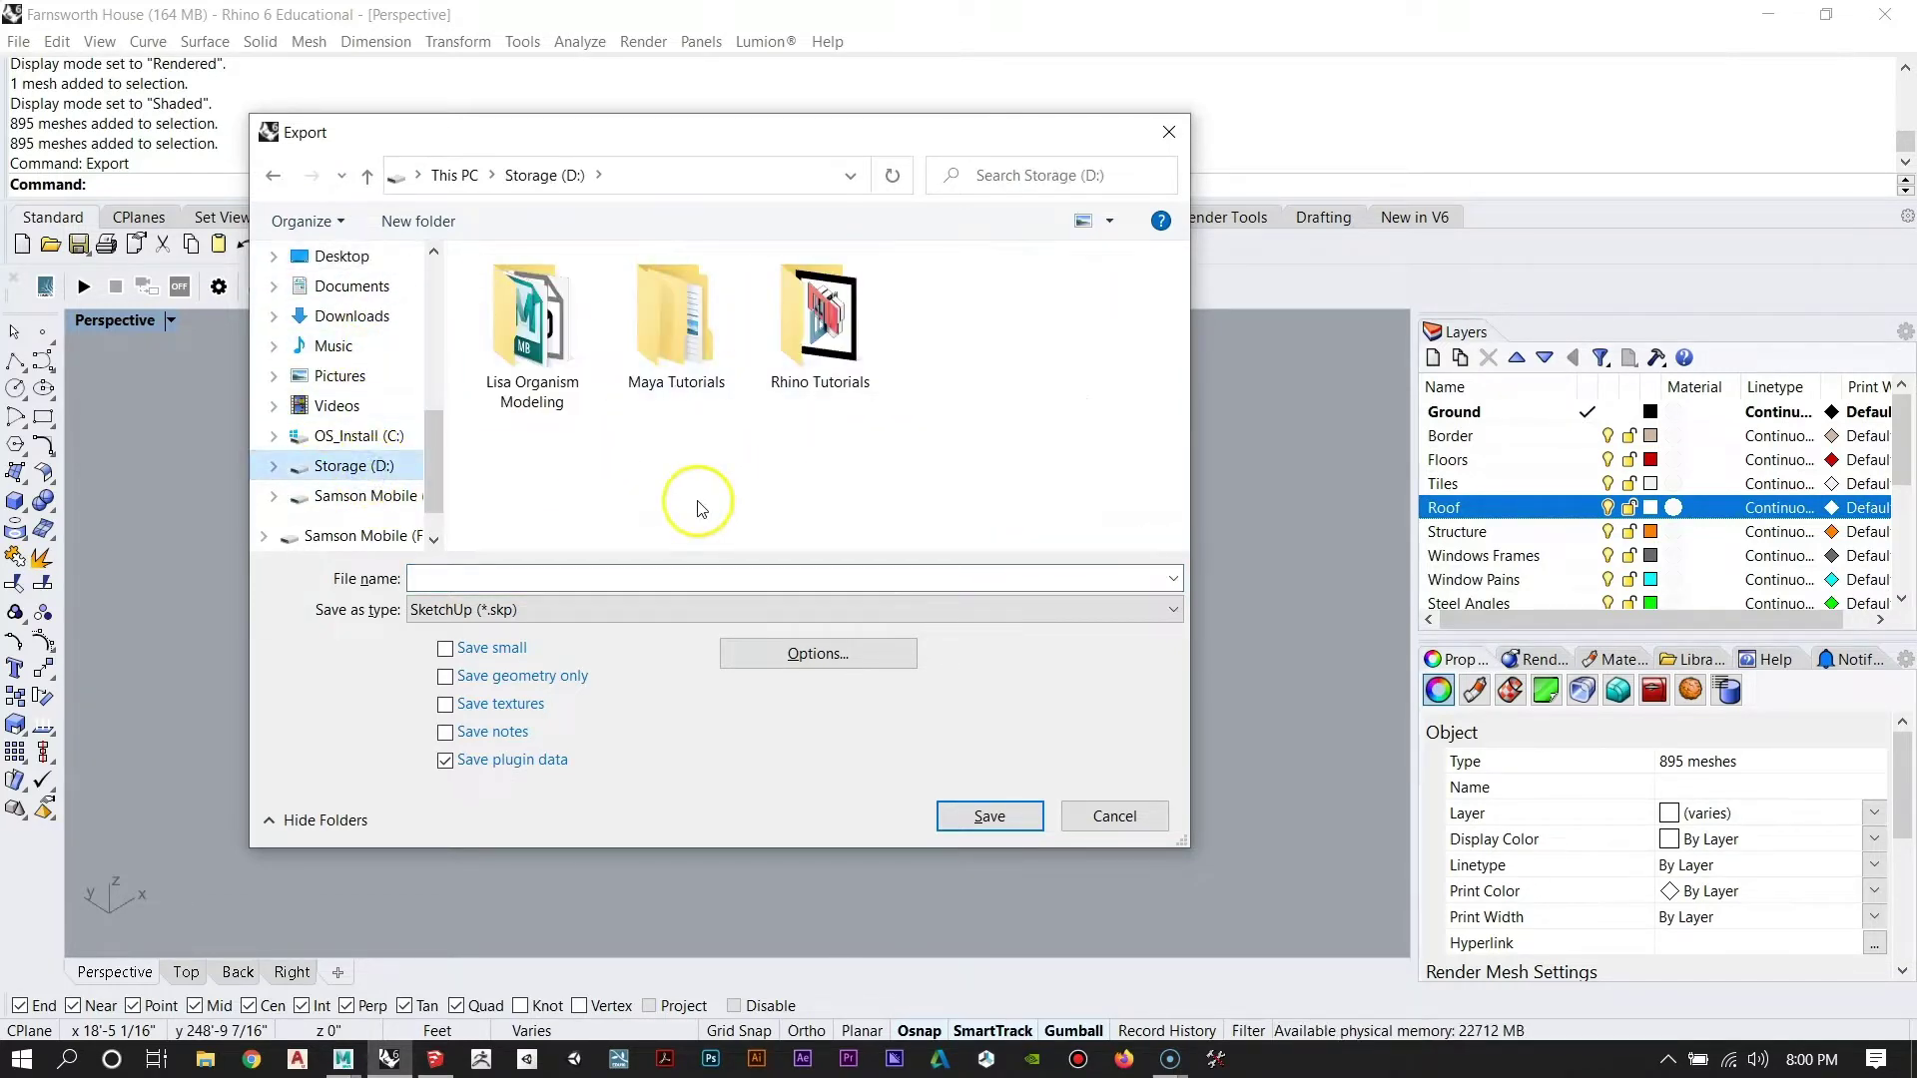
pyautogui.click(461, 608)
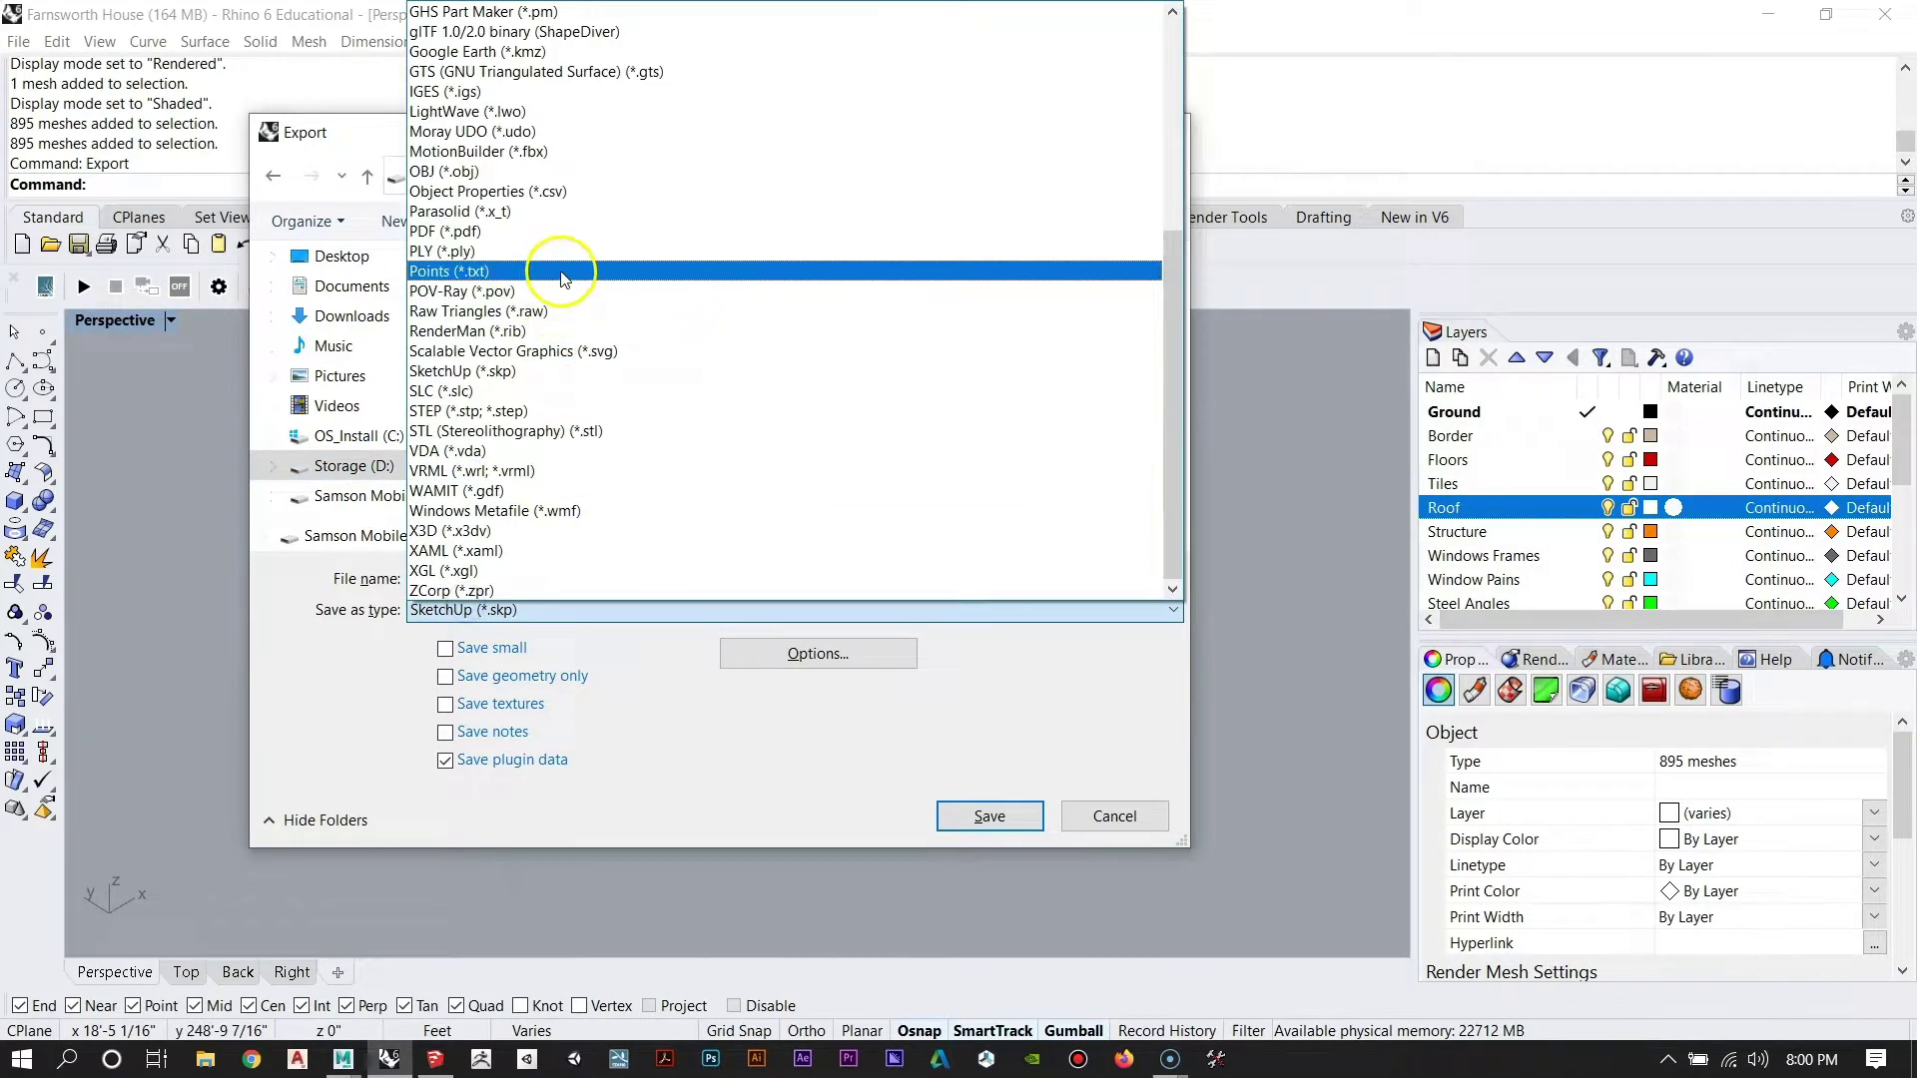
pyautogui.click(546, 175)
pyautogui.click(475, 577)
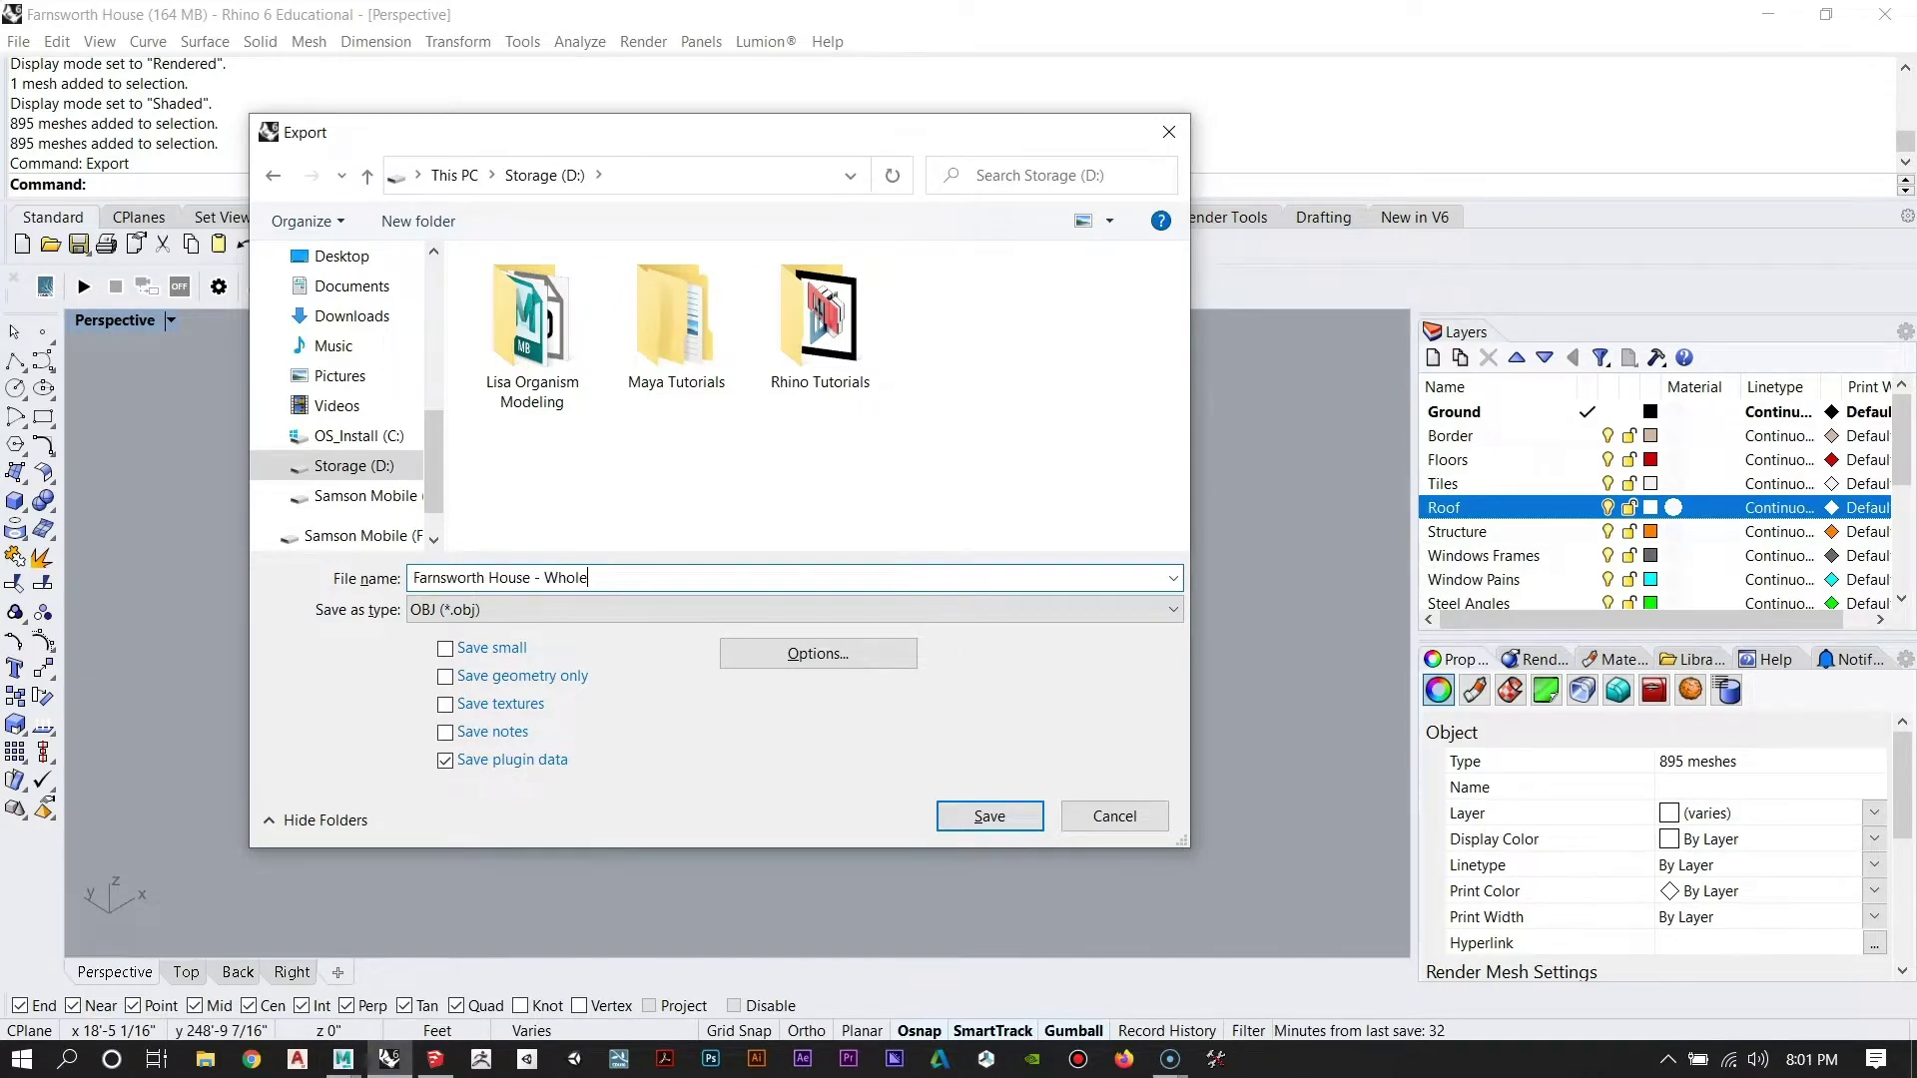
pyautogui.press('Return')
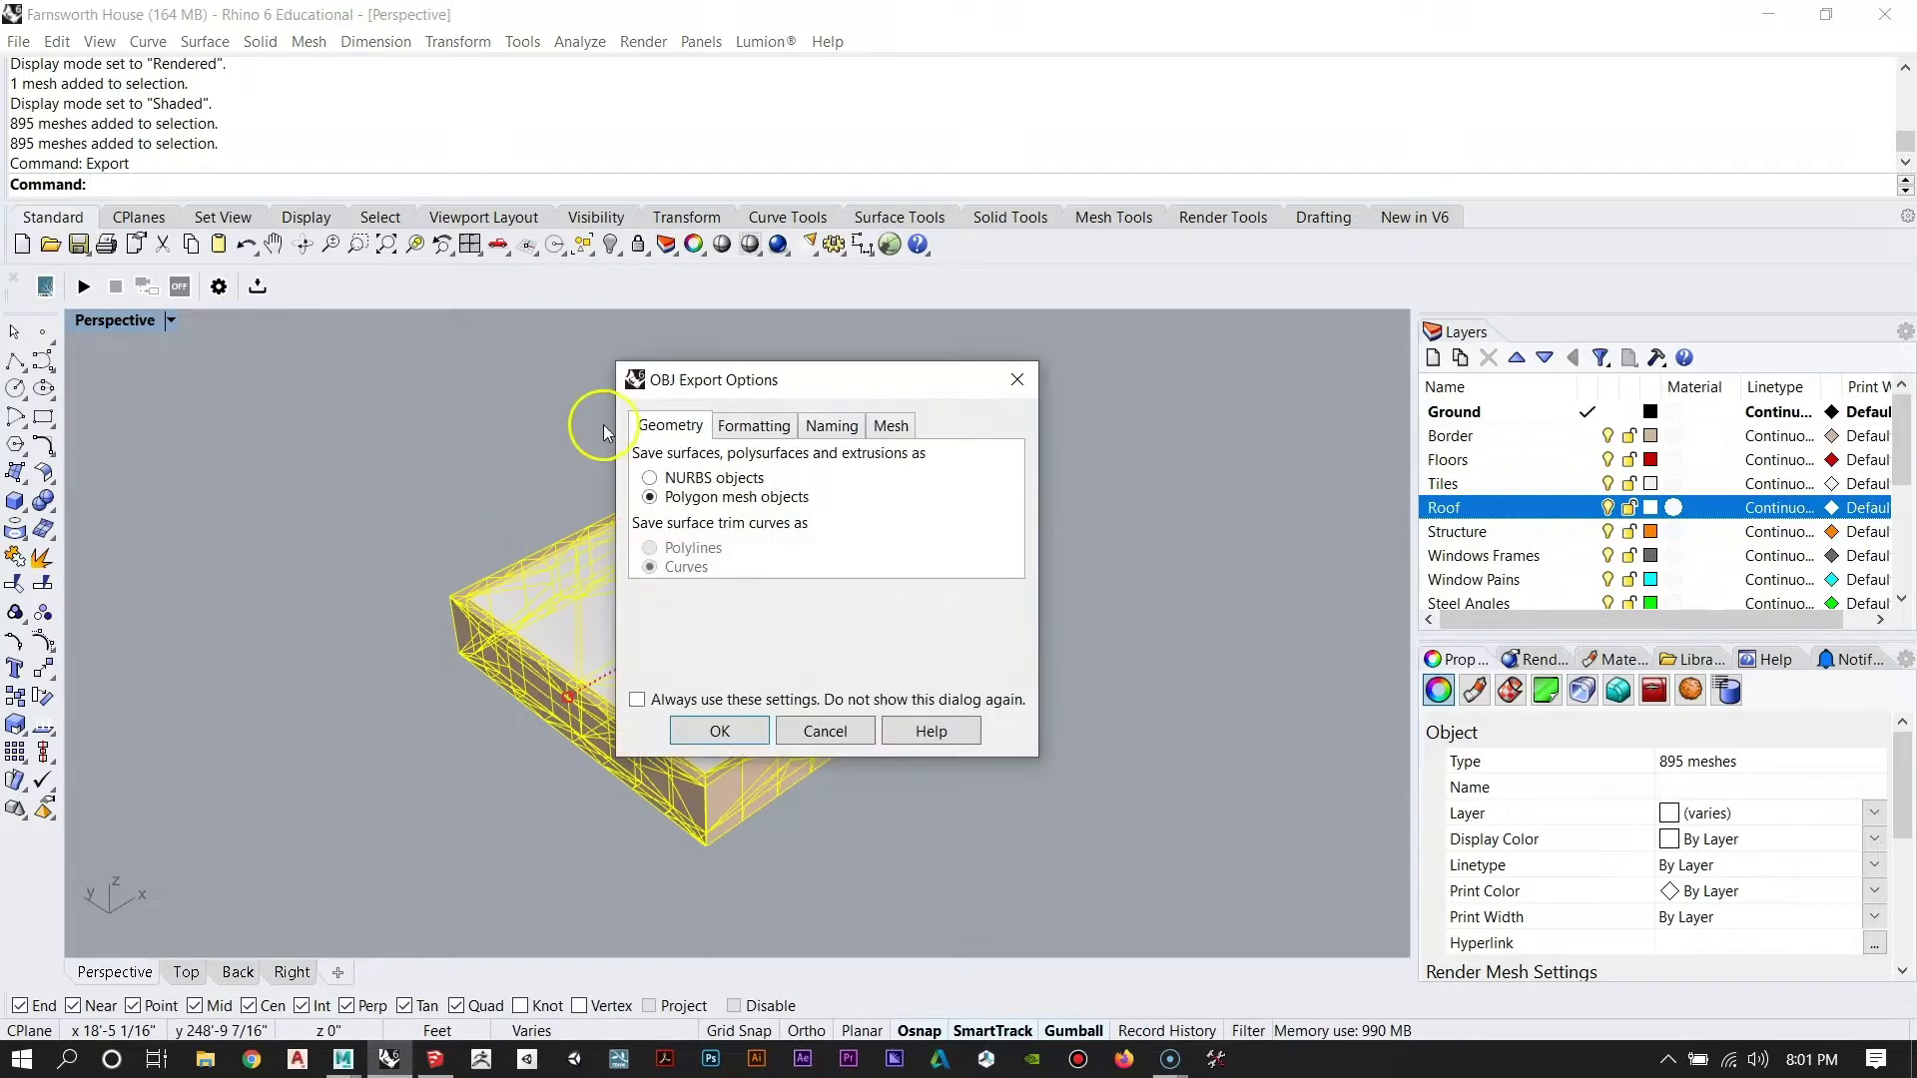
# Check the axis orientation in Maya's empty scene, and complete Rhino's OBJ export with Map Rhino Z to OBJ Y enabled.
pyautogui.moveTo(717, 384); pyautogui.dragTo(660, 406)
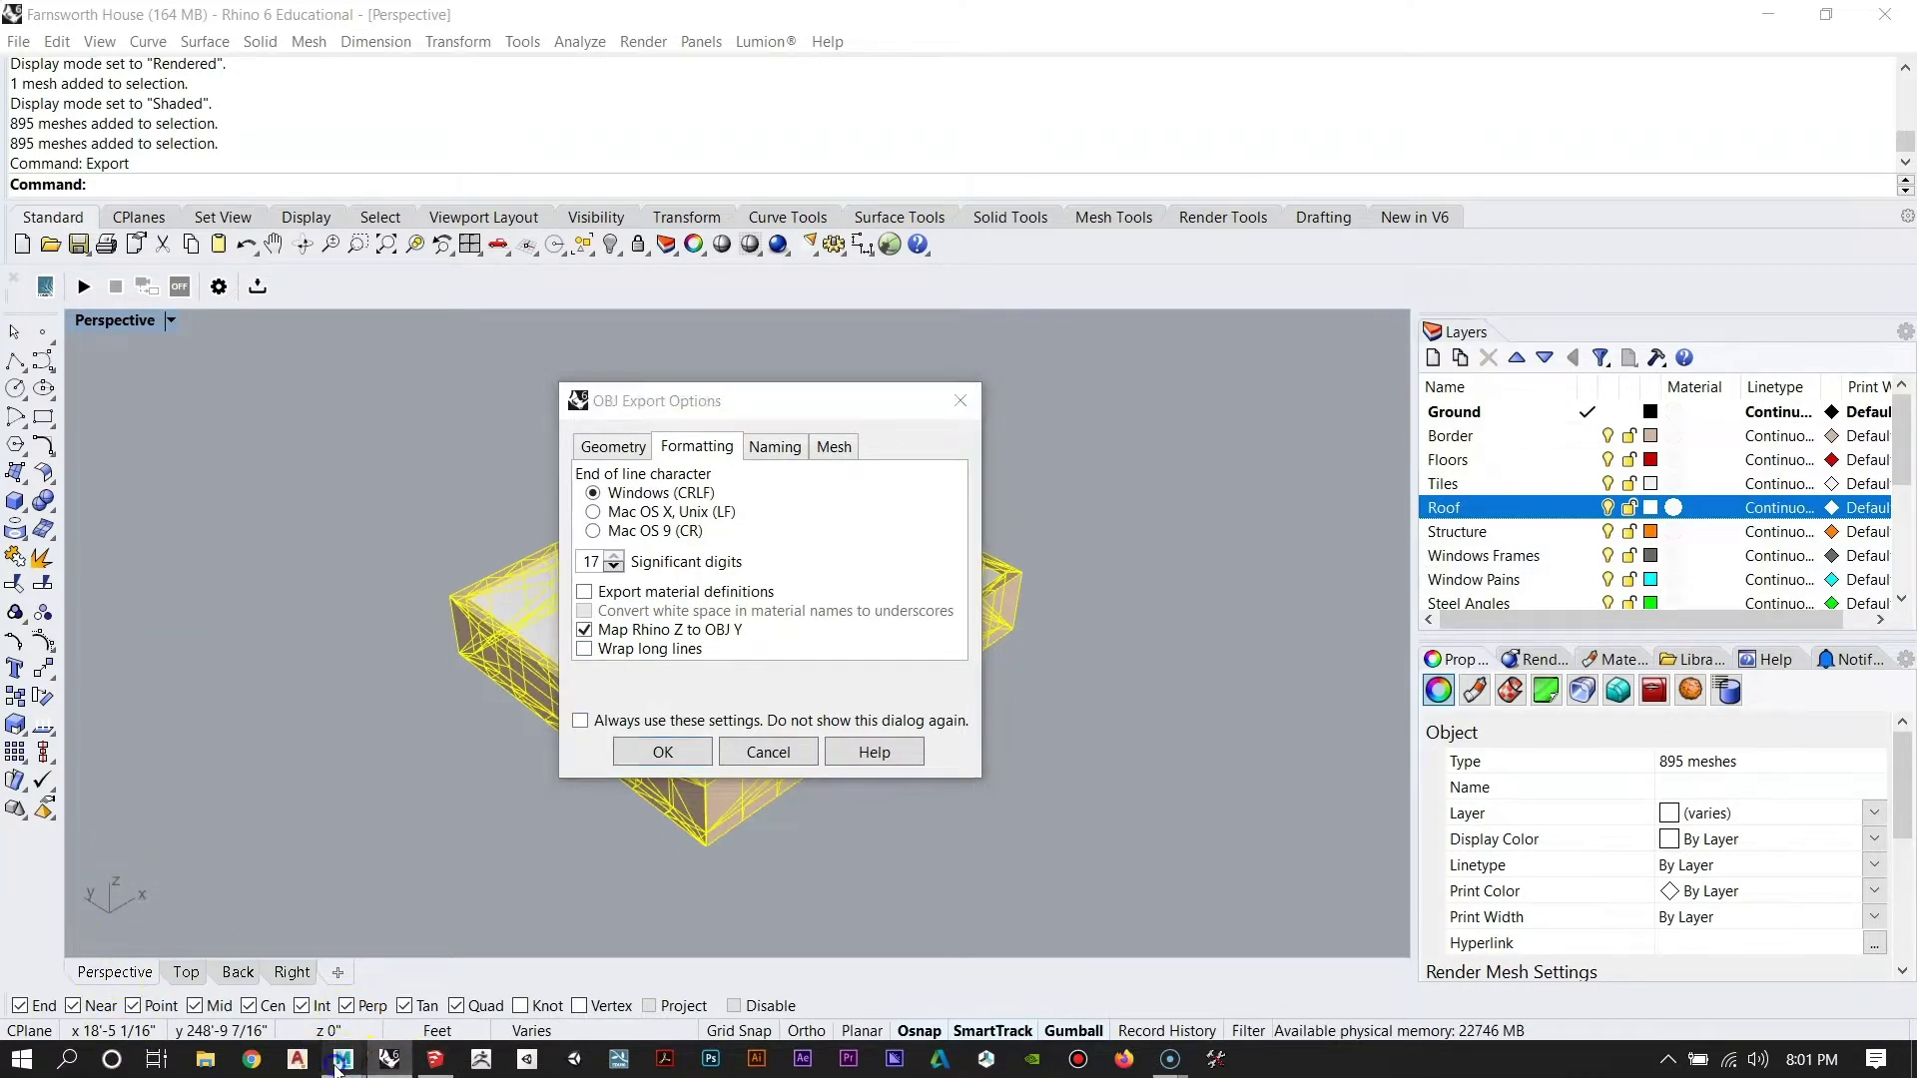
pyautogui.moveTo(343, 1059)
pyautogui.click(426, 966)
pyautogui.keyDown('alt'); pyautogui.moveTo(651, 721); pyautogui.dragTo(486, 671); pyautogui.keyUp('alt')
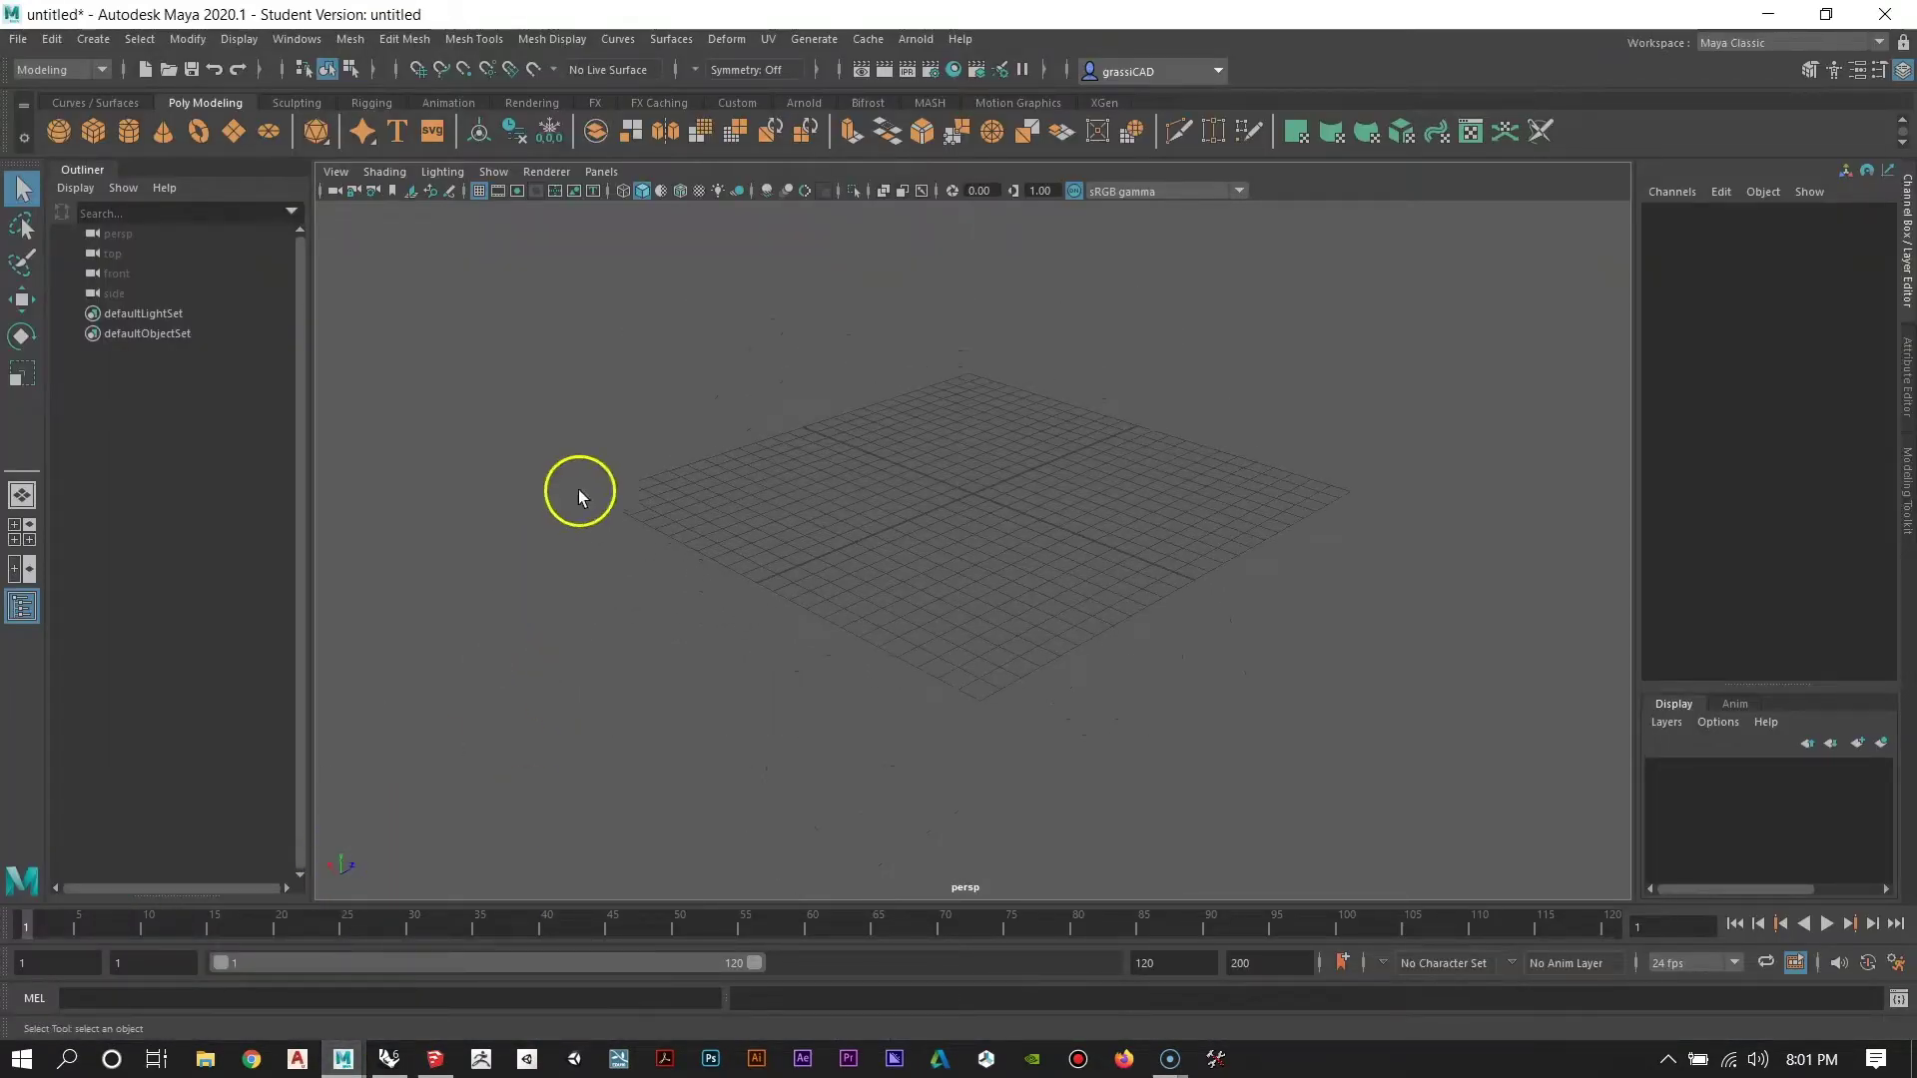
pyautogui.keyDown('alt'); pyautogui.moveTo(578, 492); pyautogui.dragTo(676, 560); pyautogui.keyUp('alt')
pyautogui.moveTo(388, 1057)
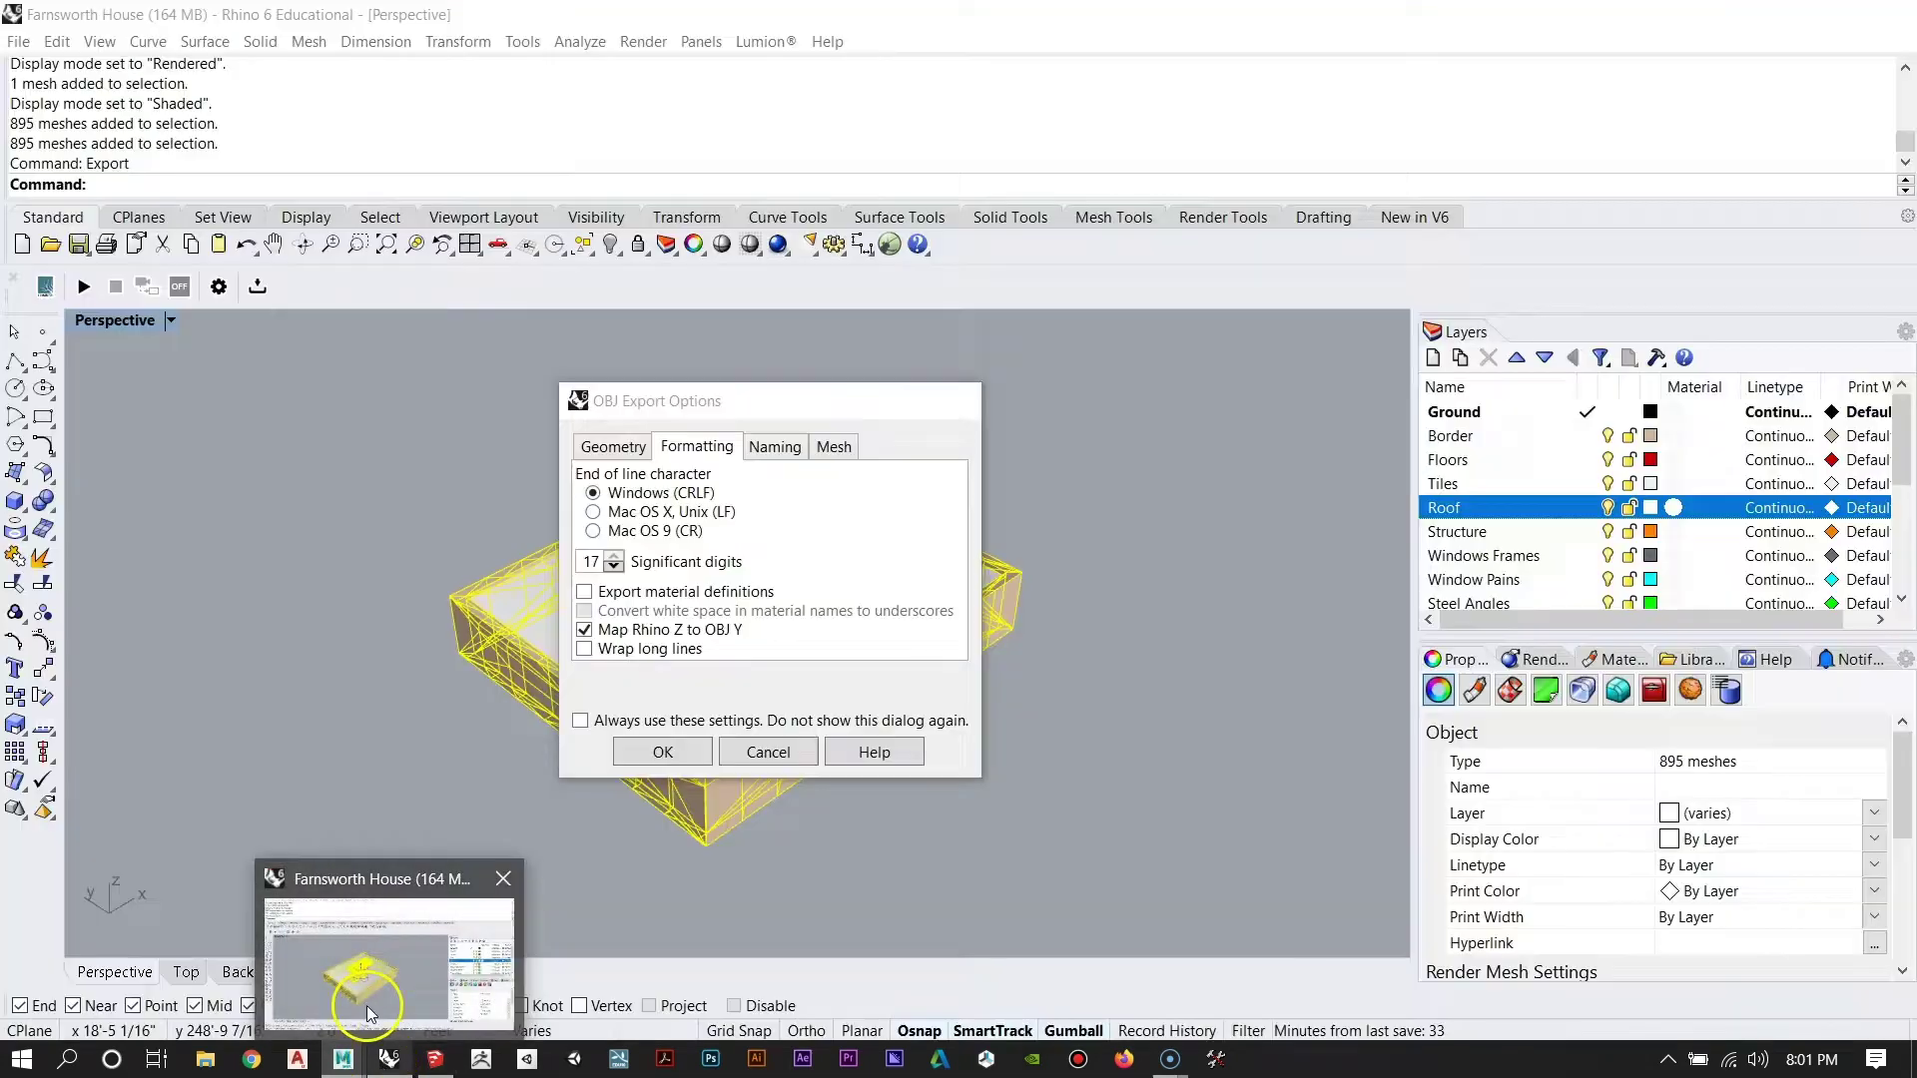
pyautogui.click(367, 1005)
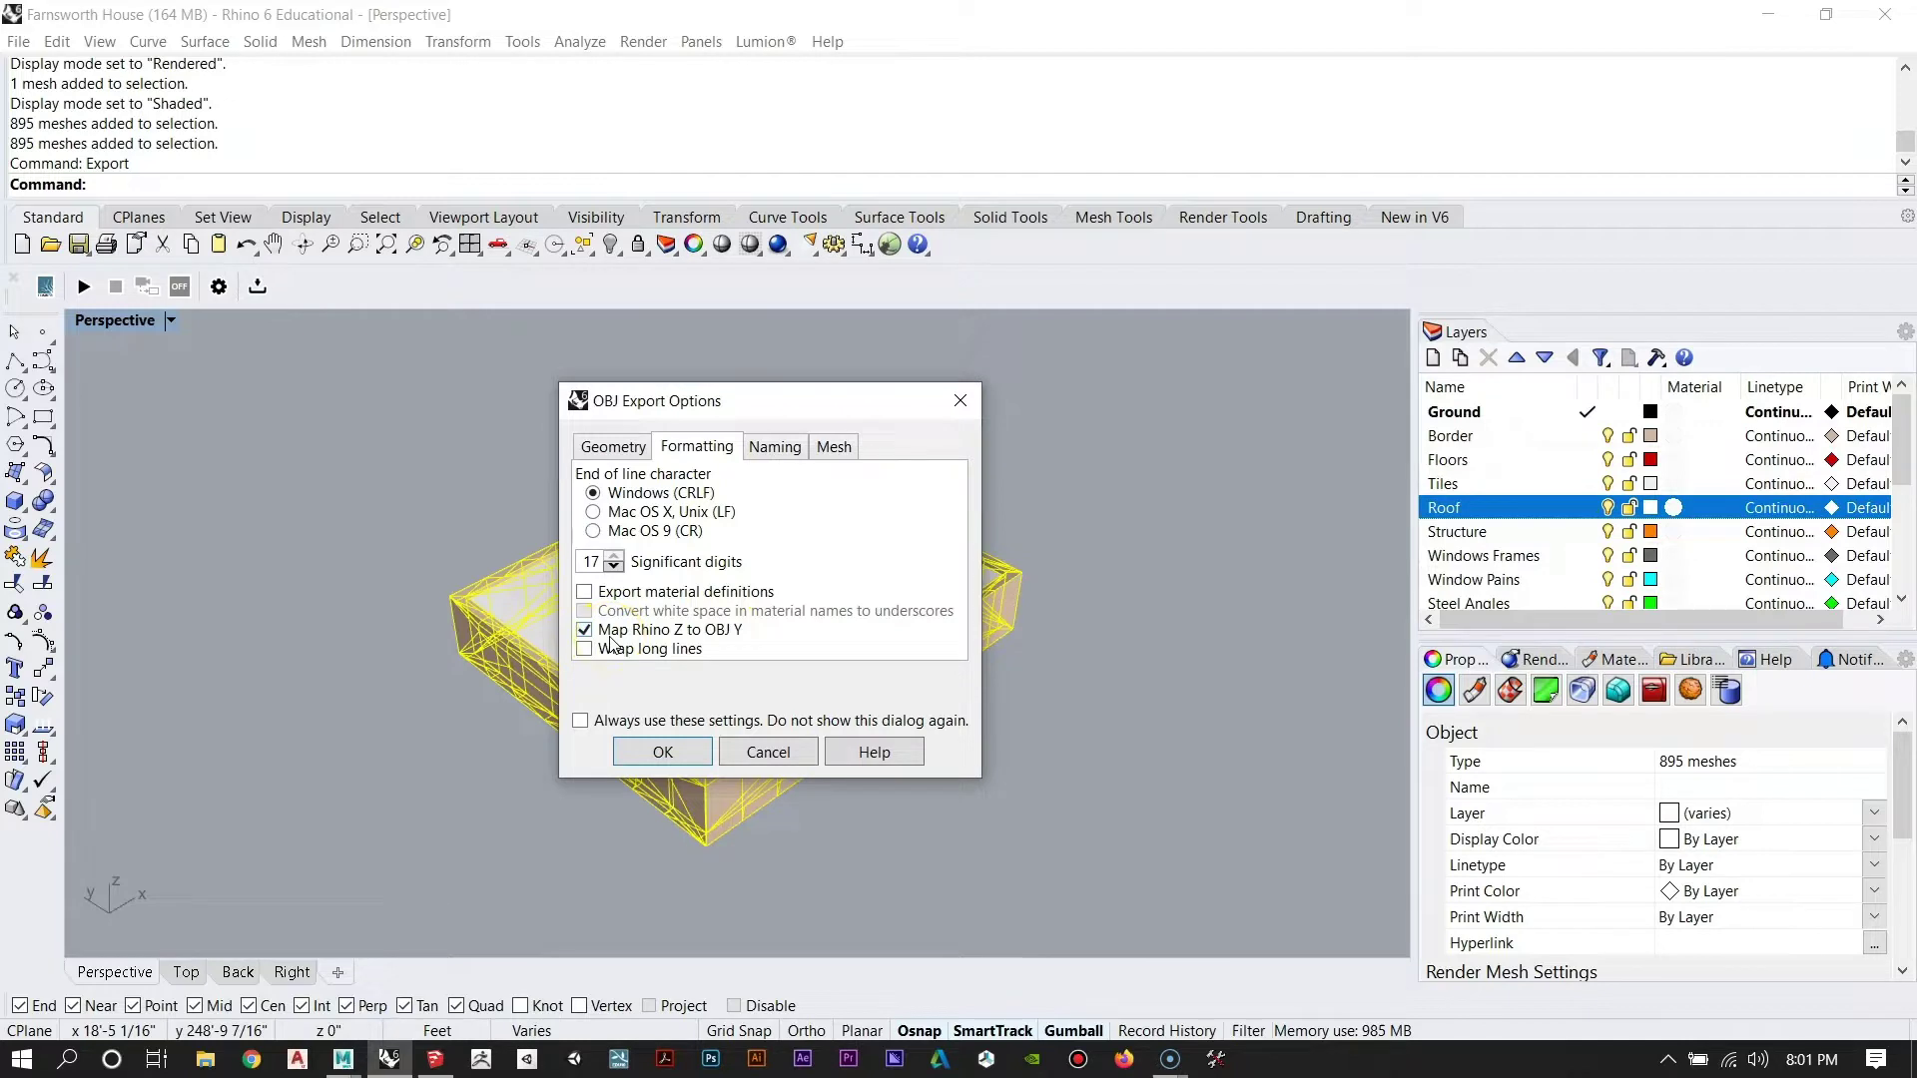
pyautogui.click(657, 752)
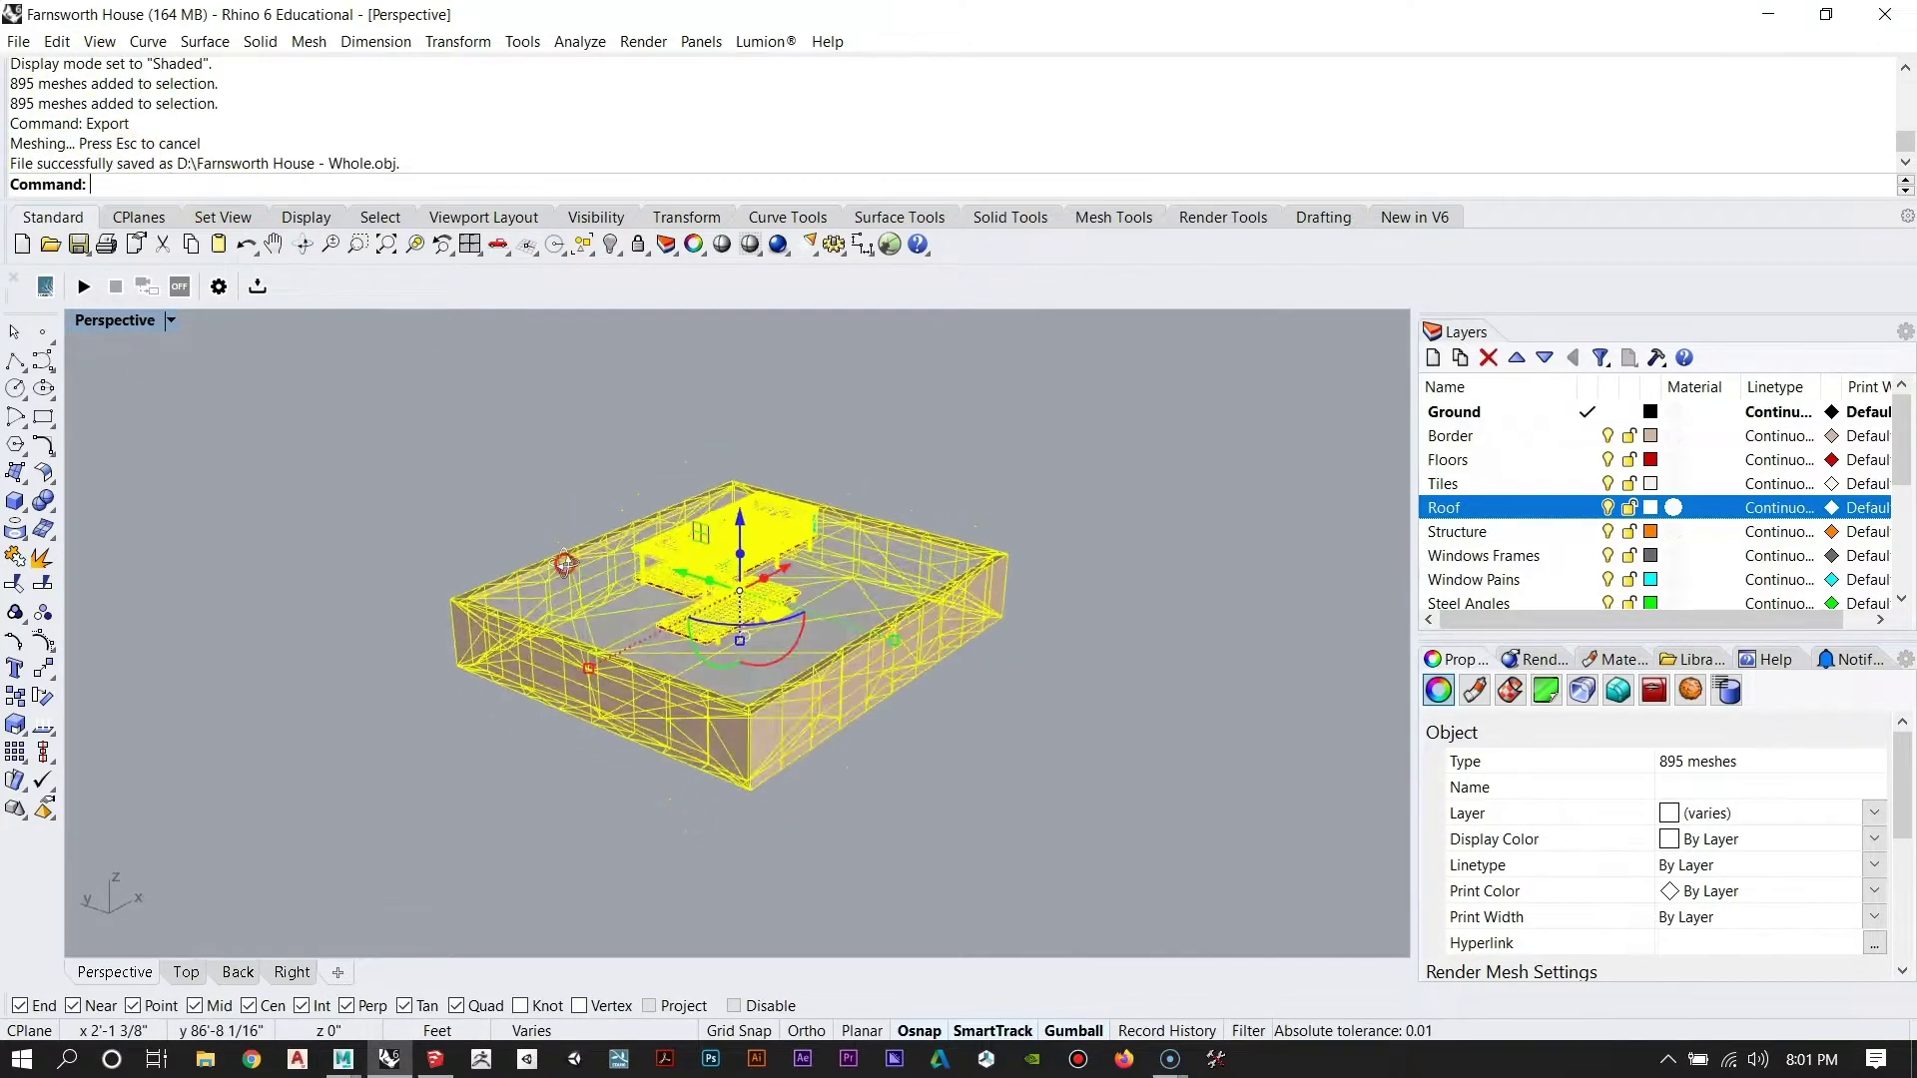
pyautogui.click(683, 793)
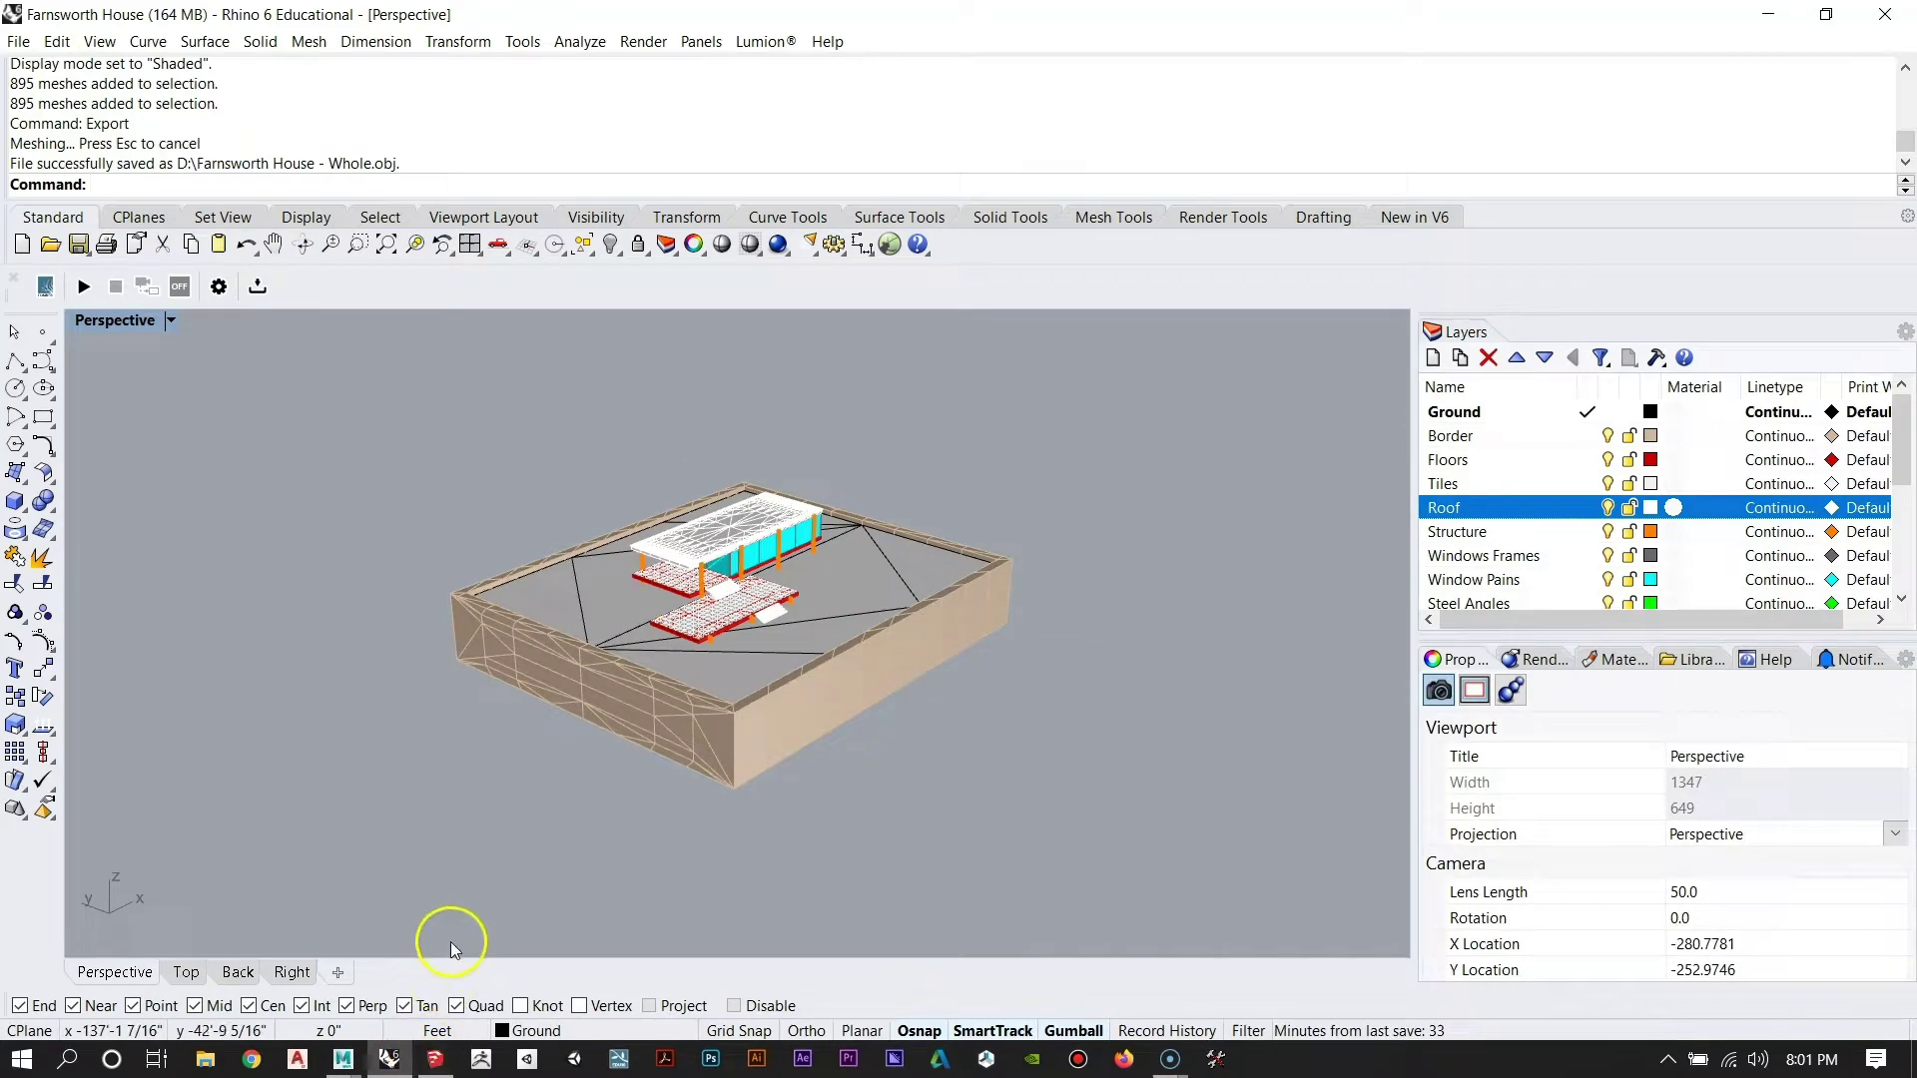
# Switch to Maya and import Farnsworth House - Whole.obj from the Storage (D:) drive.
pyautogui.click(337, 1065)
pyautogui.click(480, 972)
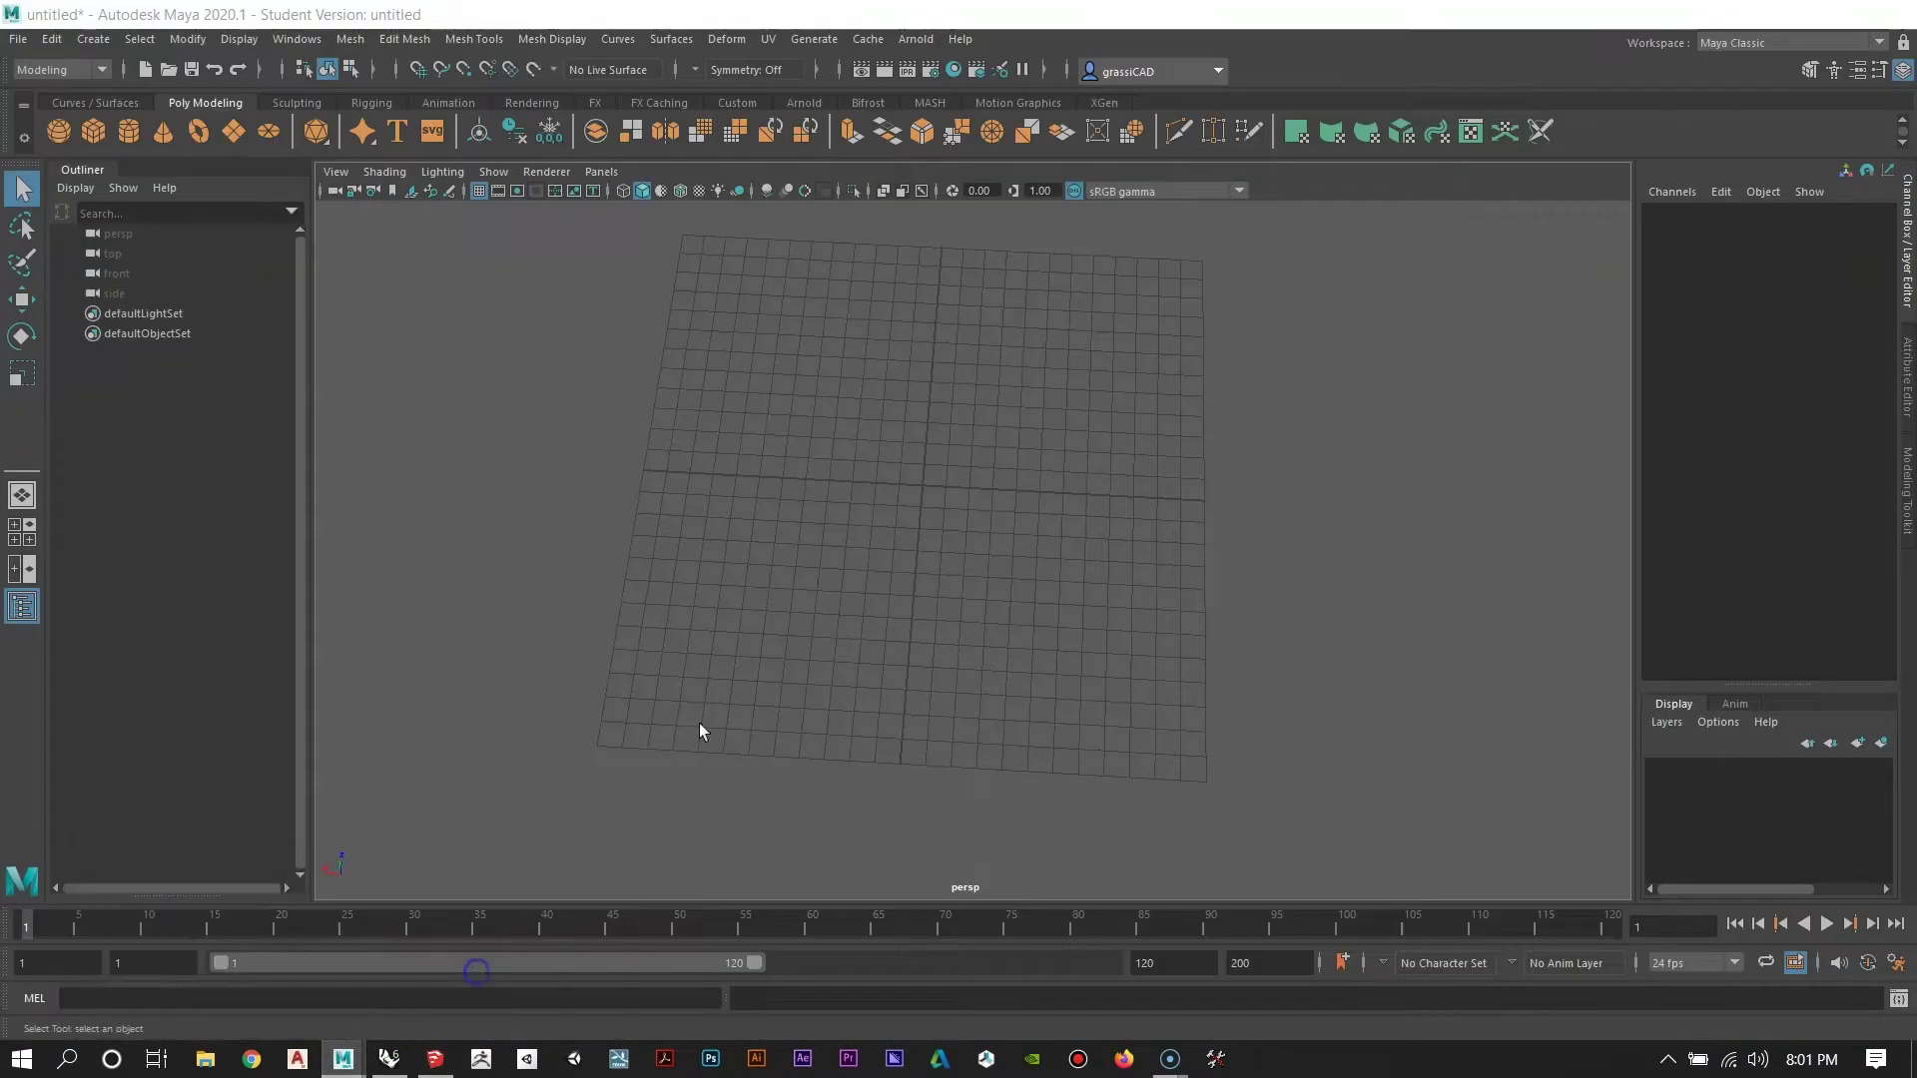
pyautogui.keyDown('alt'); pyautogui.moveTo(950, 655); pyautogui.dragTo(828, 597); pyautogui.keyUp('alt')
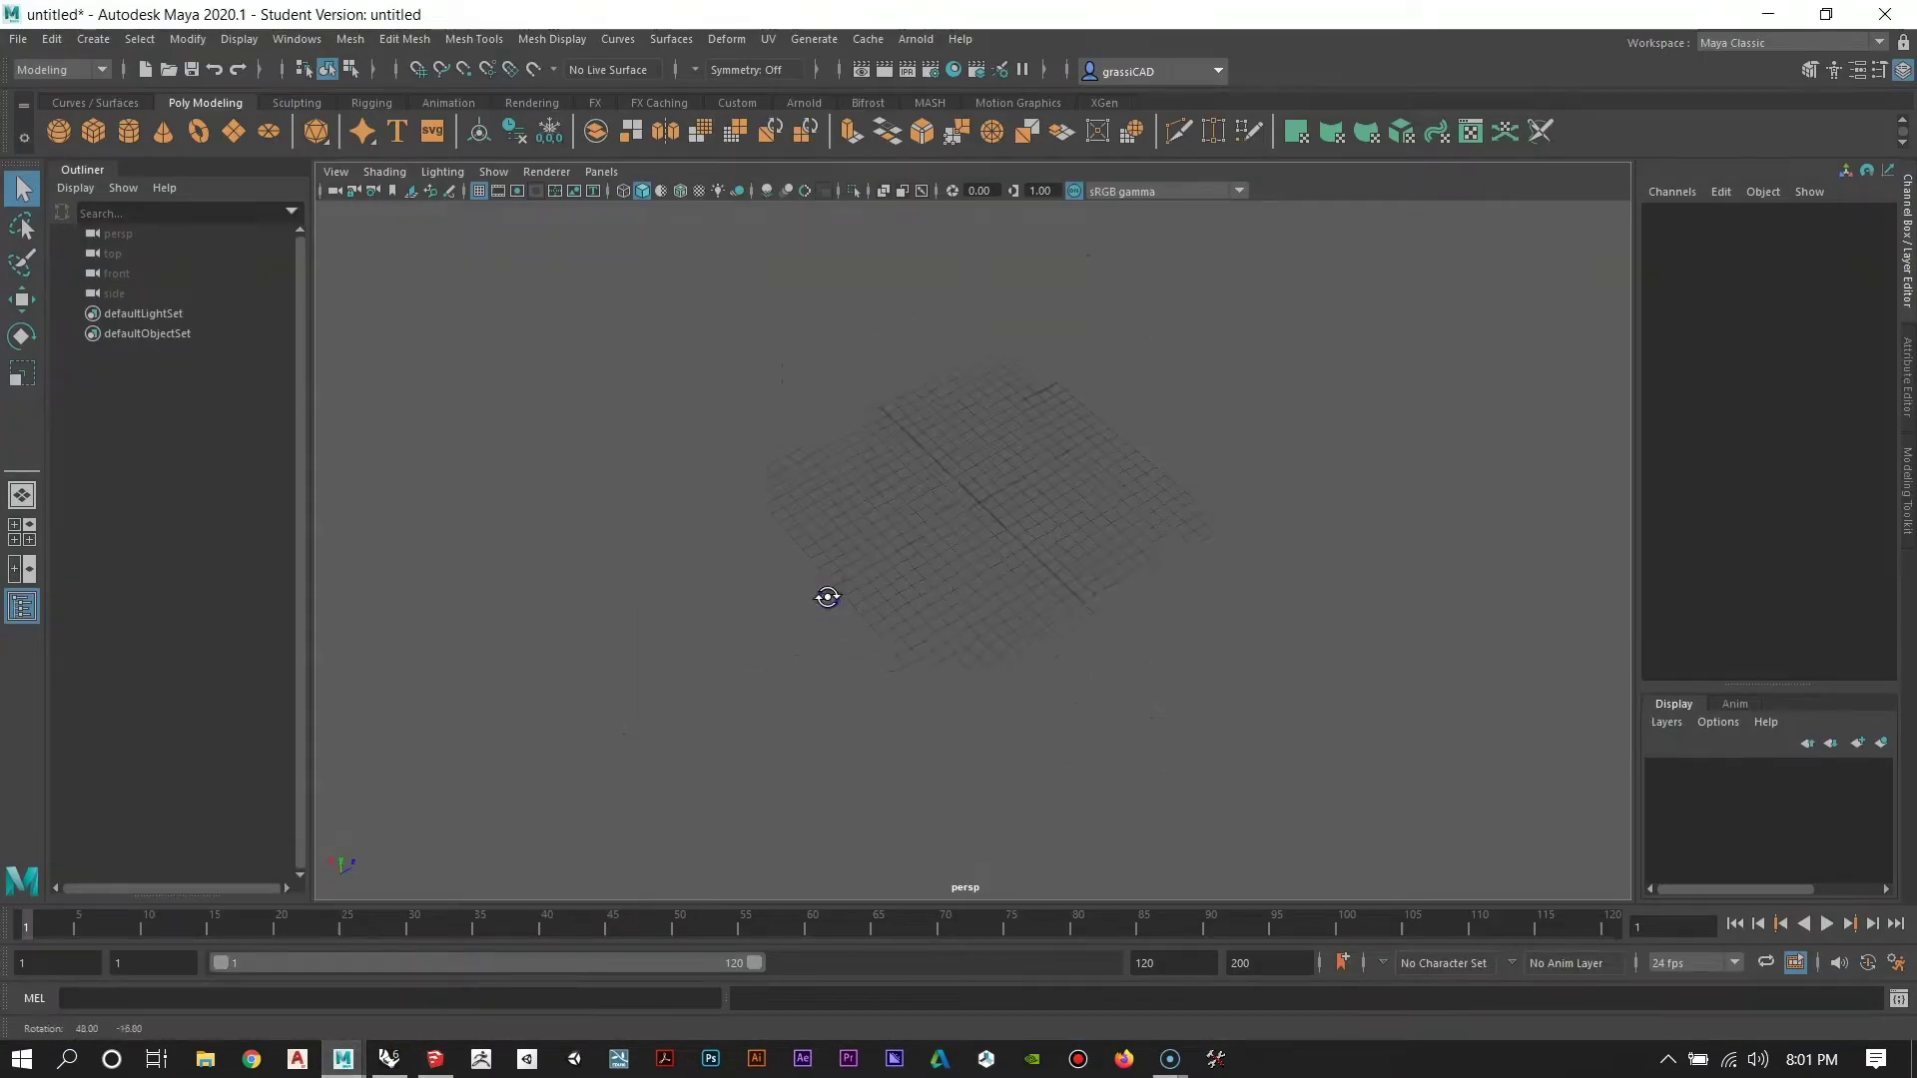
pyautogui.click(18, 39)
pyautogui.click(58, 262)
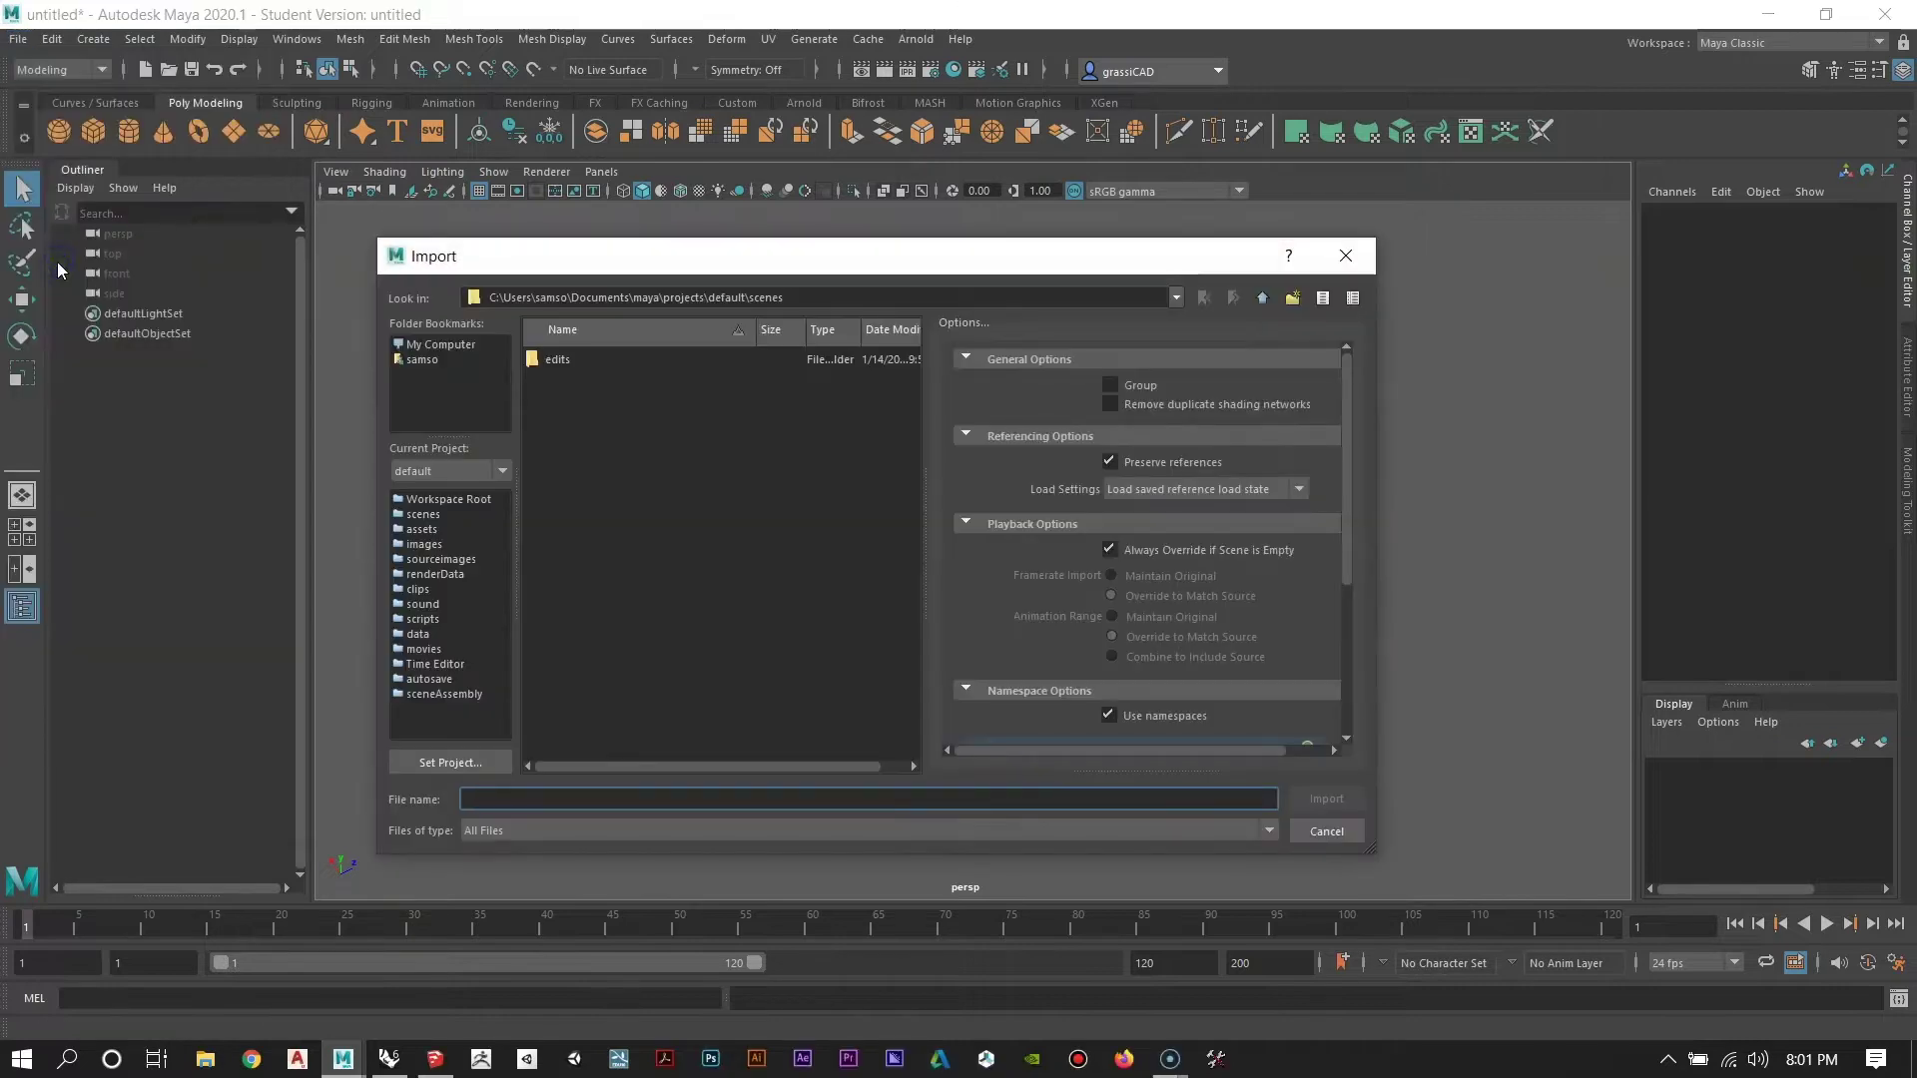
pyautogui.click(441, 344)
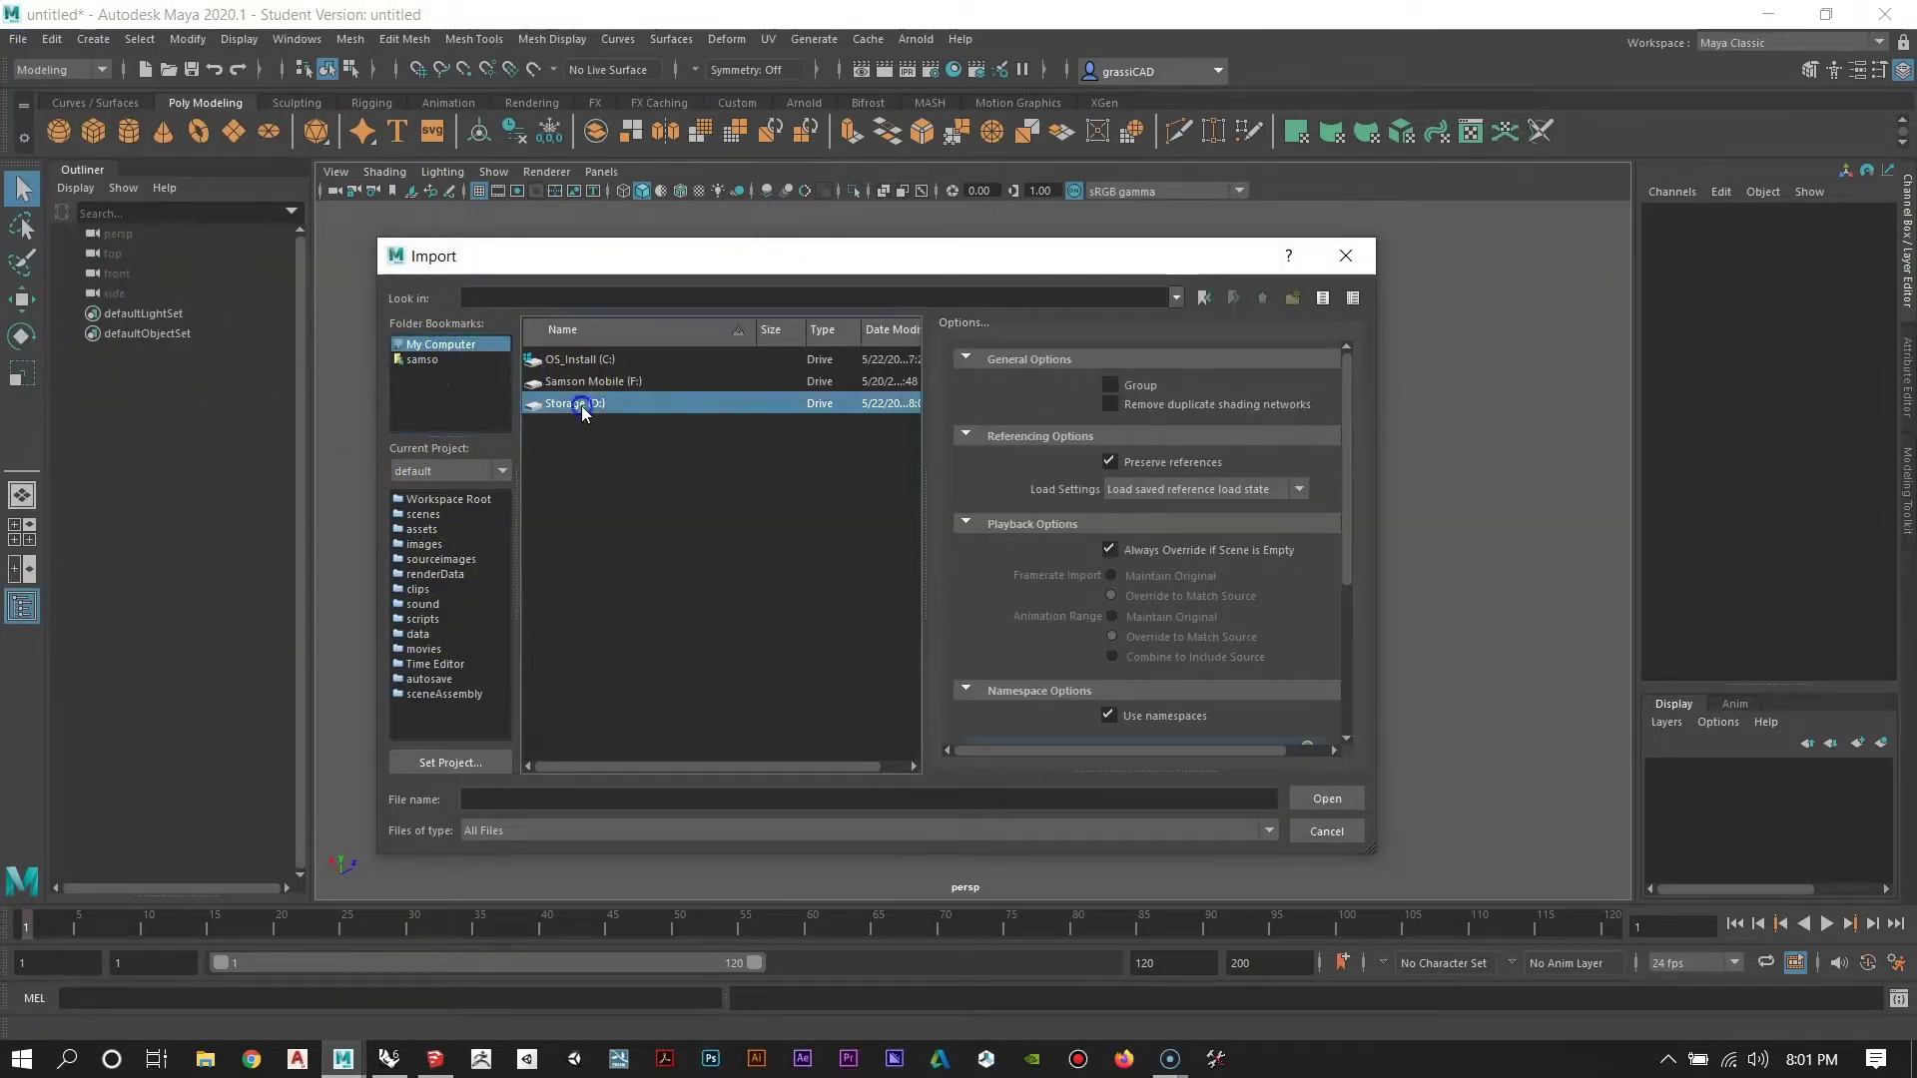
pyautogui.doubleClick(587, 404)
pyautogui.click(584, 450)
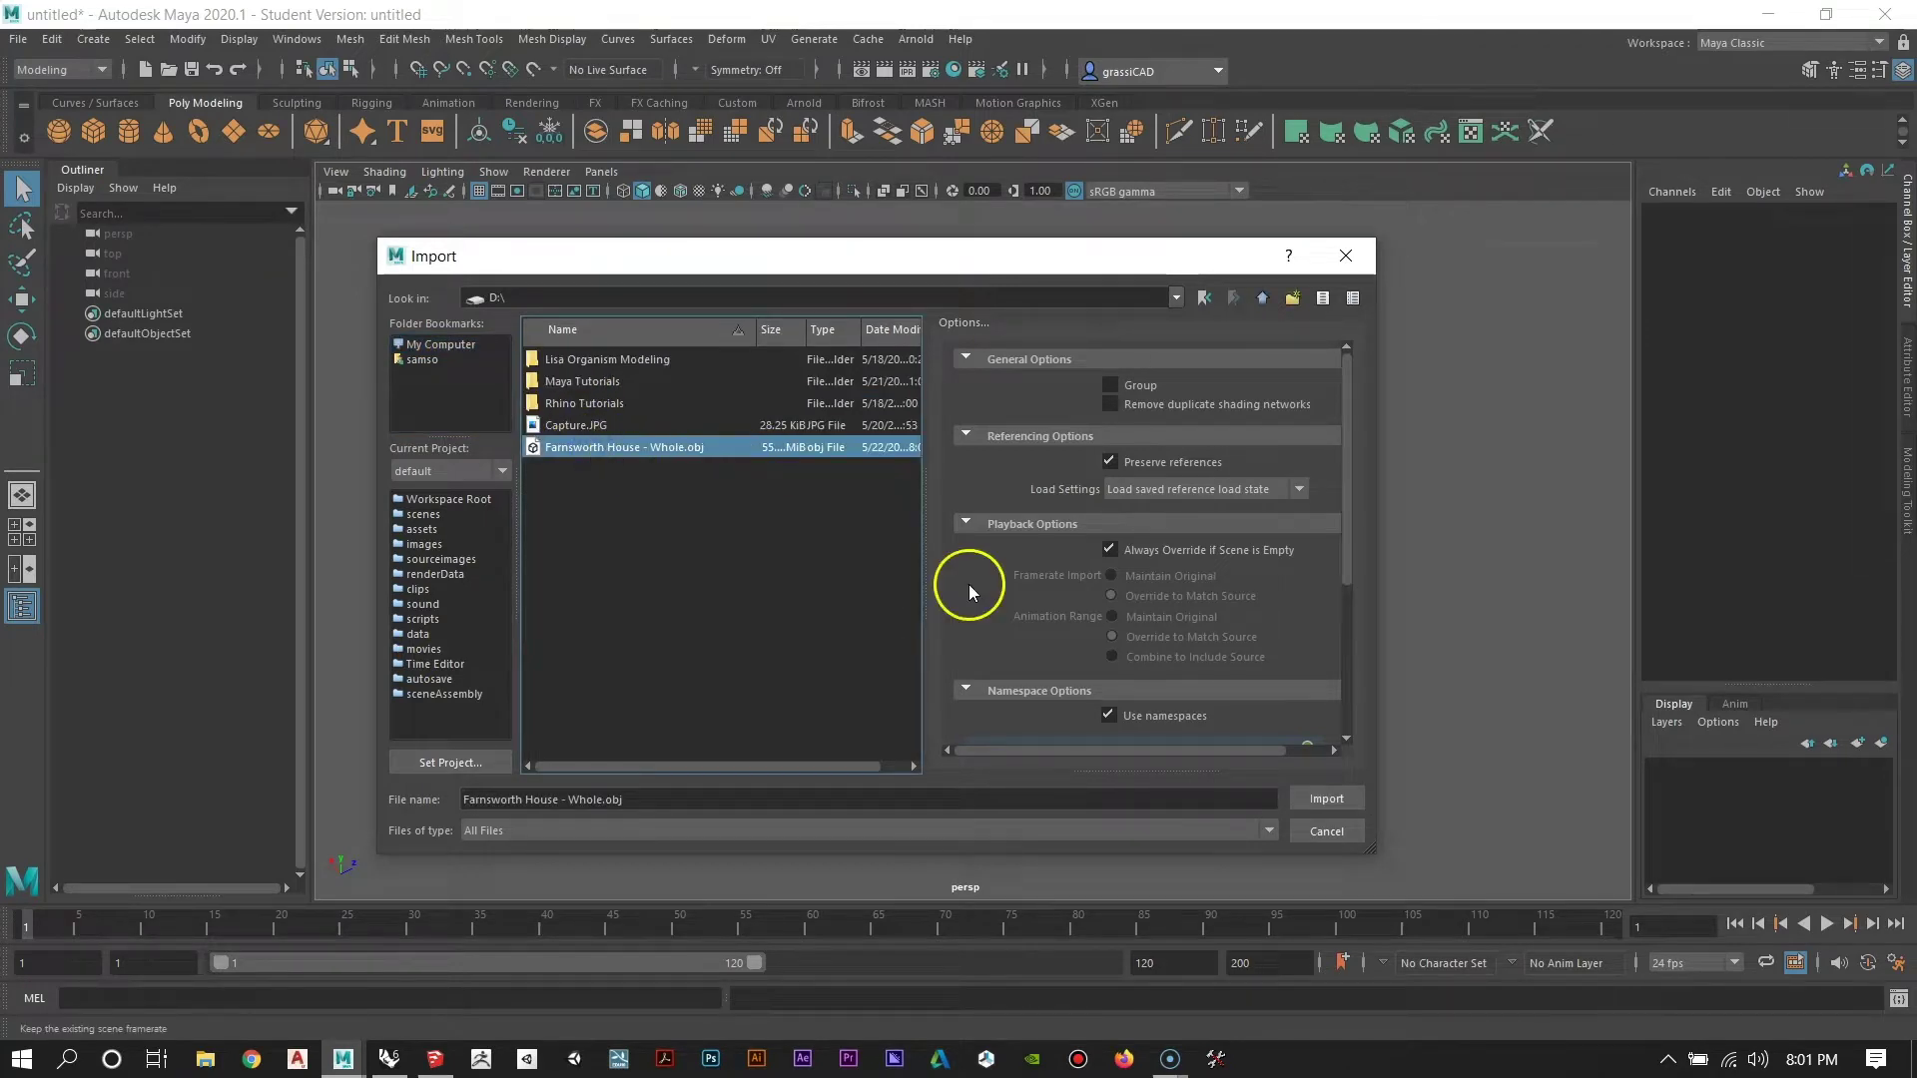
pyautogui.click(1327, 799)
pyautogui.click(943, 572)
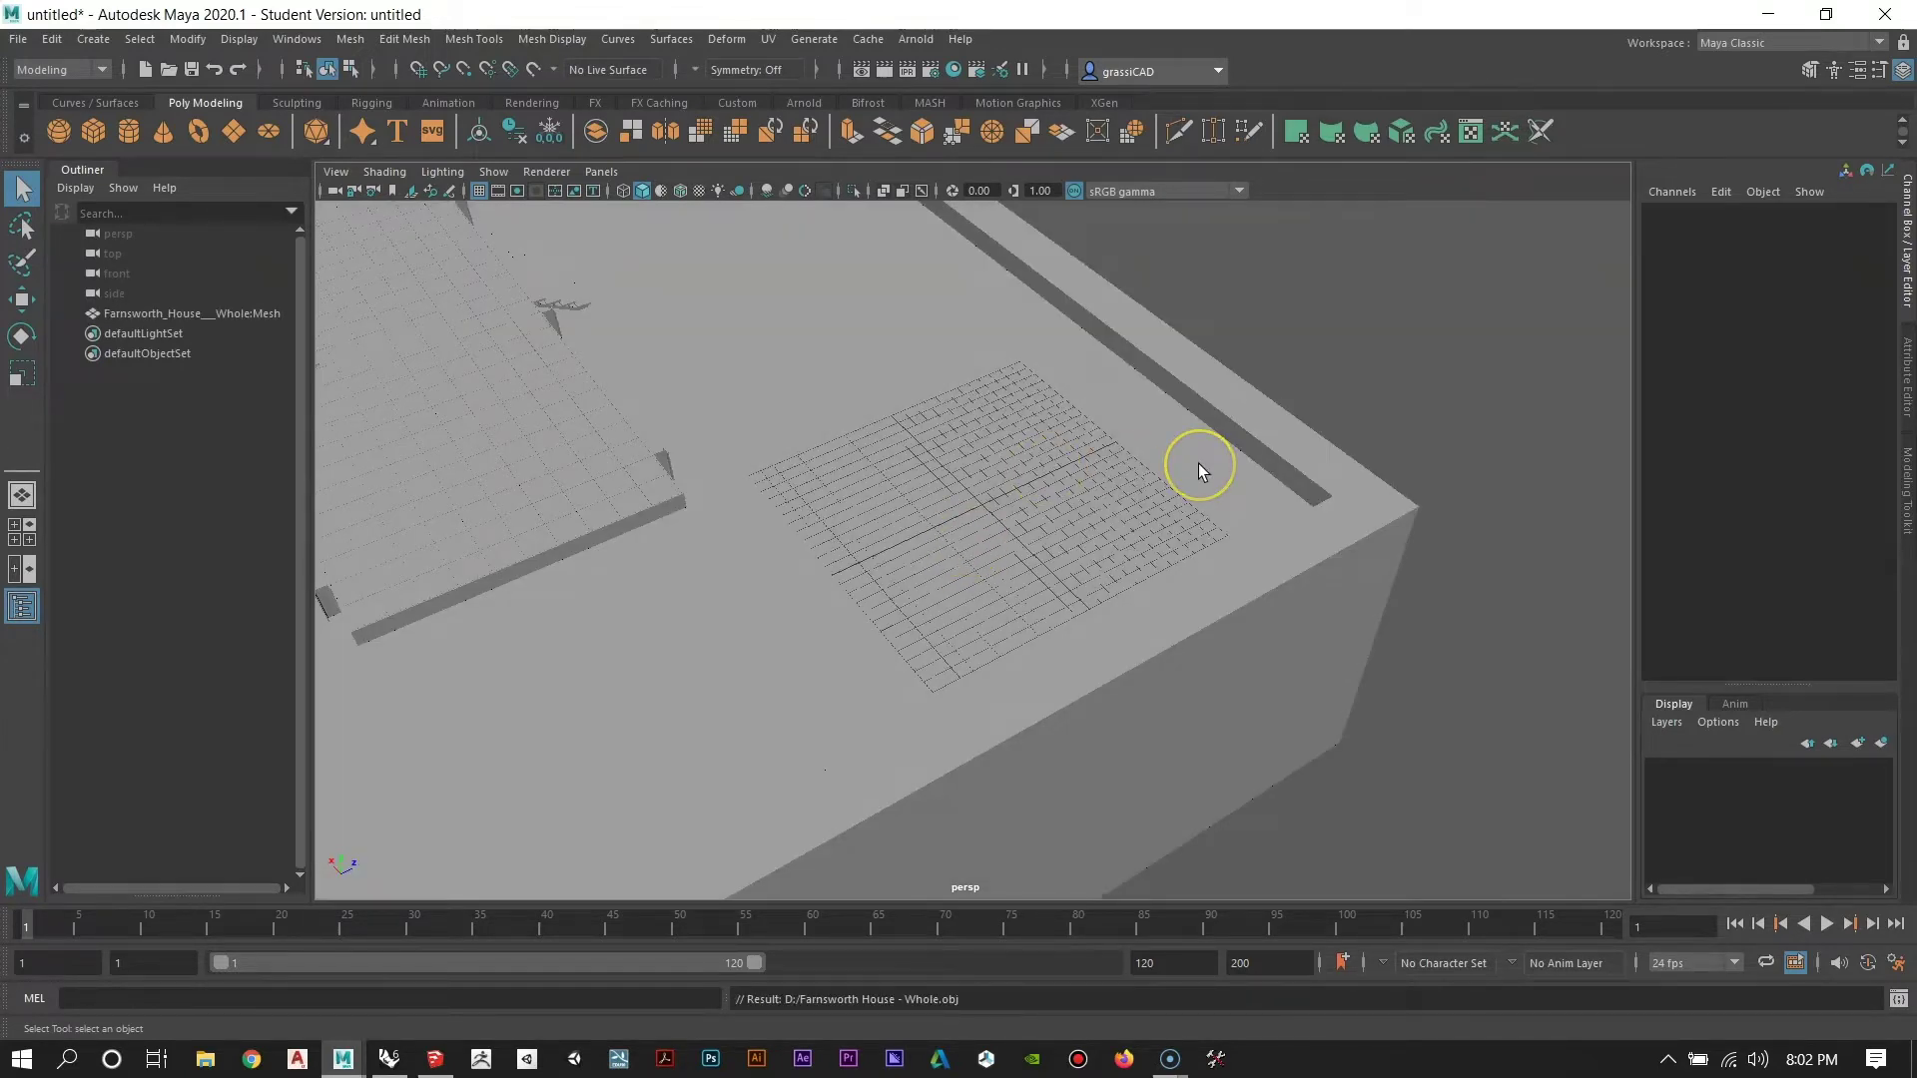
# Frame the imported model in the persp view and examine the house, decks and site from several angles.
pyautogui.press('a')
pyautogui.keyDown('alt'); pyautogui.moveTo(811, 481); pyautogui.dragTo(873, 608, button='right'); pyautogui.keyUp('alt')
pyautogui.keyDown('alt'); pyautogui.moveTo(1147, 626); pyautogui.dragTo(799, 603); pyautogui.keyUp('alt')
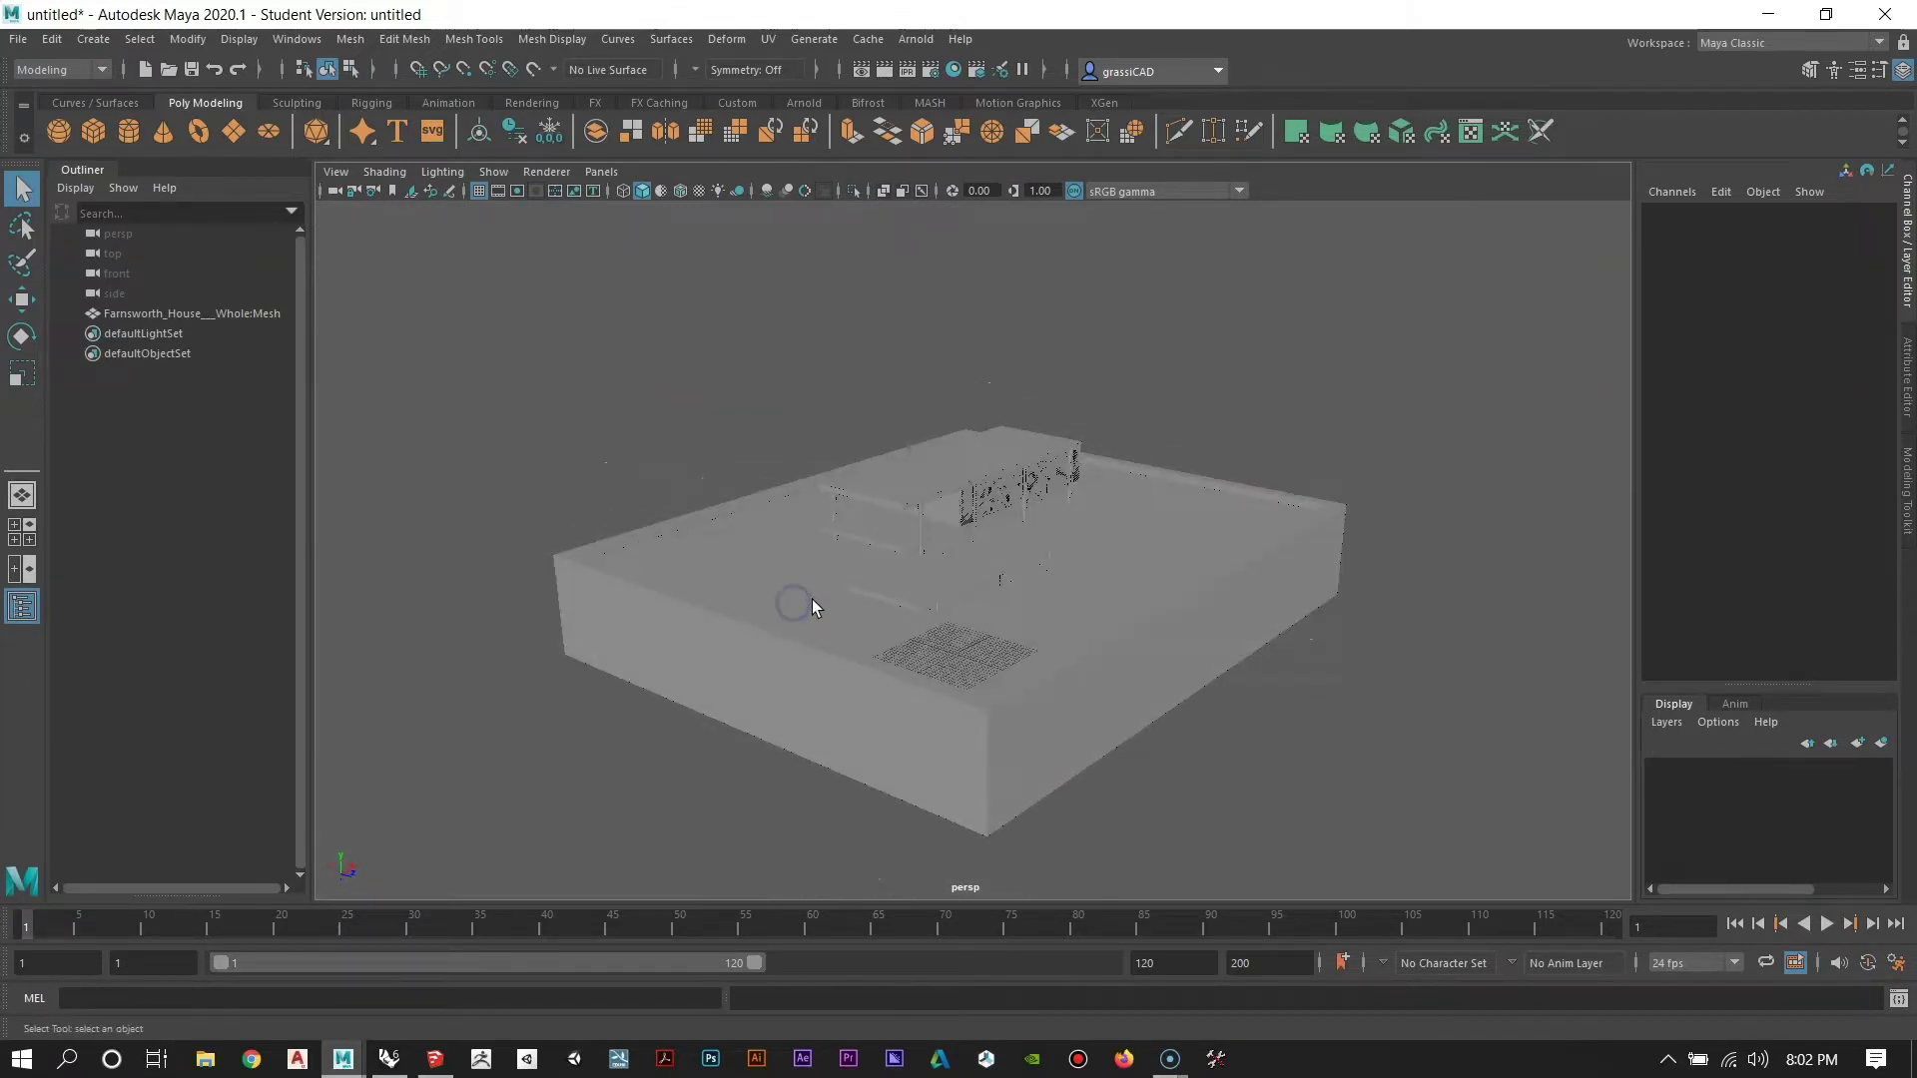
pyautogui.keyDown('alt'); pyautogui.moveTo(937, 511); pyautogui.dragTo(1083, 655, button='right'); pyautogui.keyUp('alt')
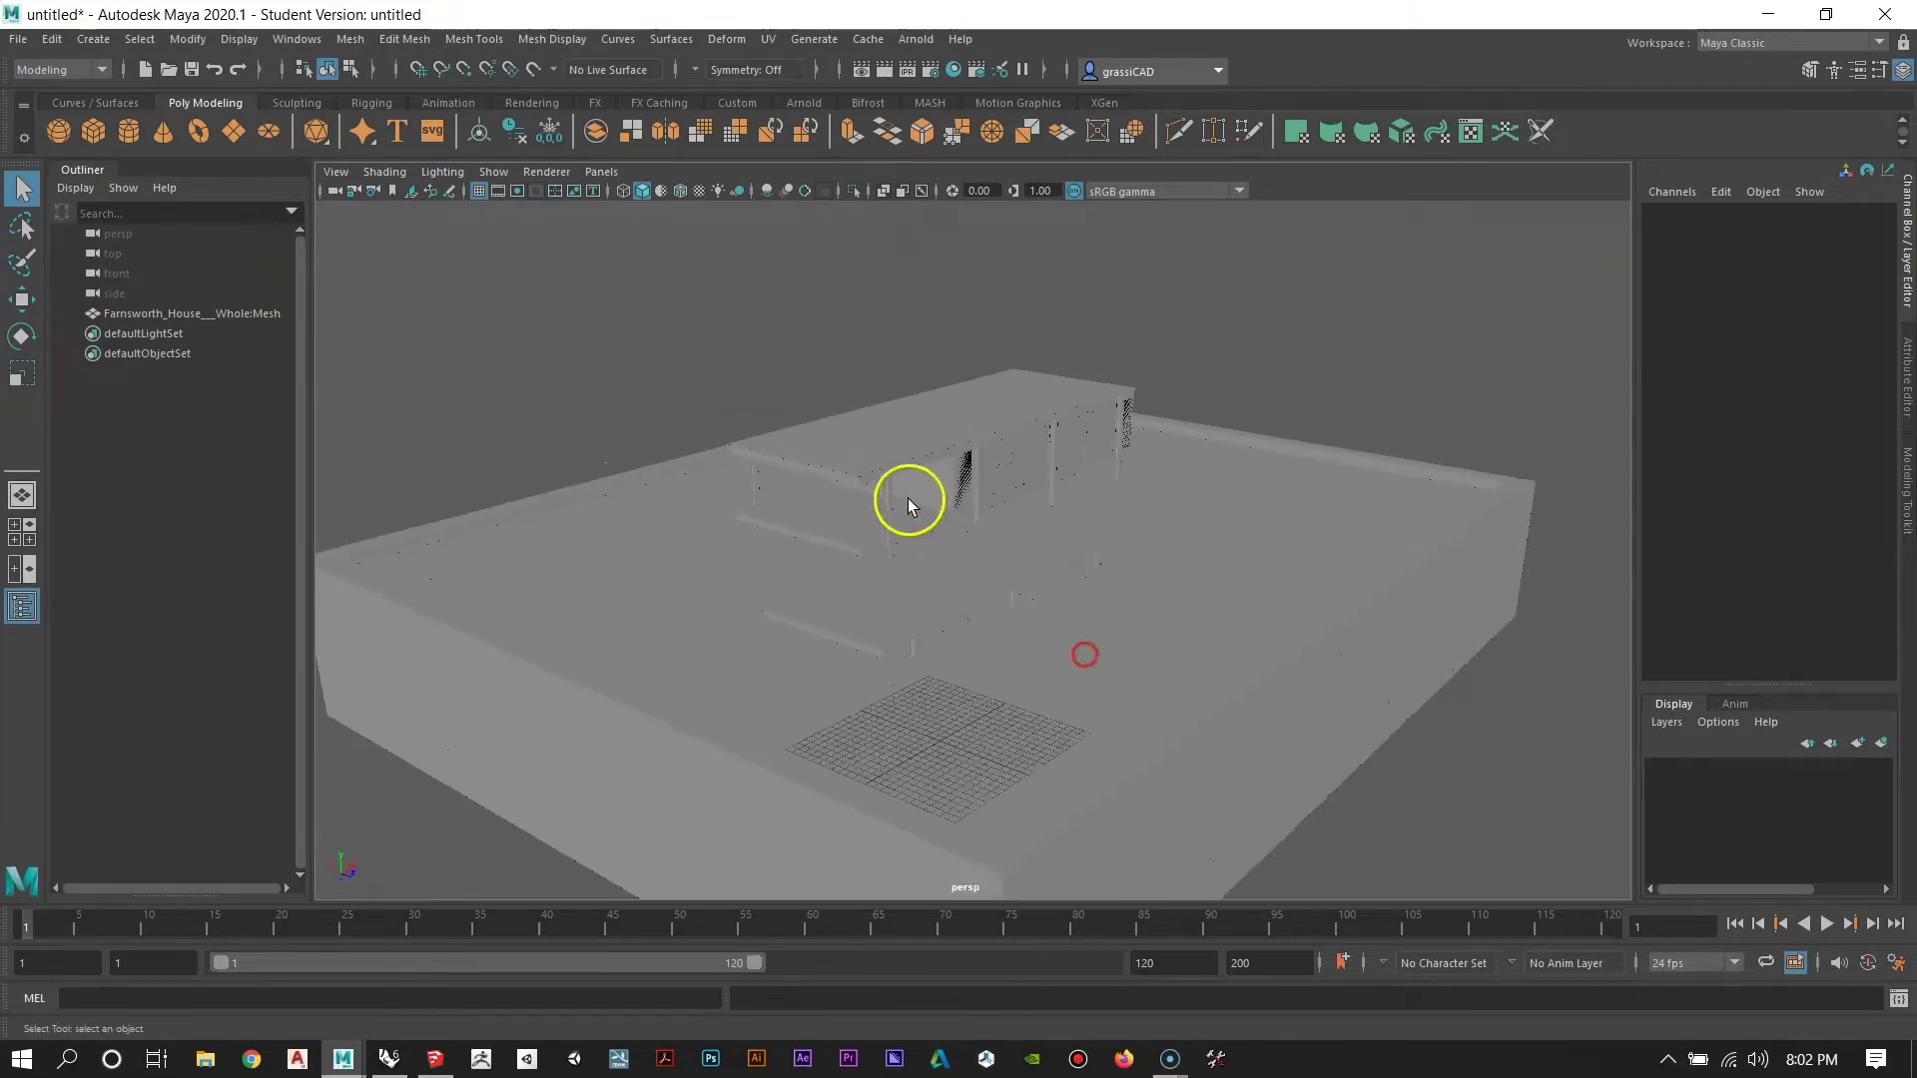
pyautogui.keyDown('alt'); pyautogui.moveTo(908, 499); pyautogui.dragTo(936, 548); pyautogui.keyUp('alt')
pyautogui.keyDown('alt'); pyautogui.moveTo(802, 514); pyautogui.dragTo(955, 629, button='right'); pyautogui.keyUp('alt')
pyautogui.keyDown('alt'); pyautogui.moveTo(989, 596); pyautogui.dragTo(1041, 474, button='middle'); pyautogui.keyUp('alt')
pyautogui.keyDown('alt'); pyautogui.moveTo(1134, 714); pyautogui.dragTo(1024, 610, button='right'); pyautogui.keyUp('alt')
pyautogui.keyDown('alt'); pyautogui.moveTo(1221, 564); pyautogui.dragTo(1069, 663); pyautogui.keyUp('alt')
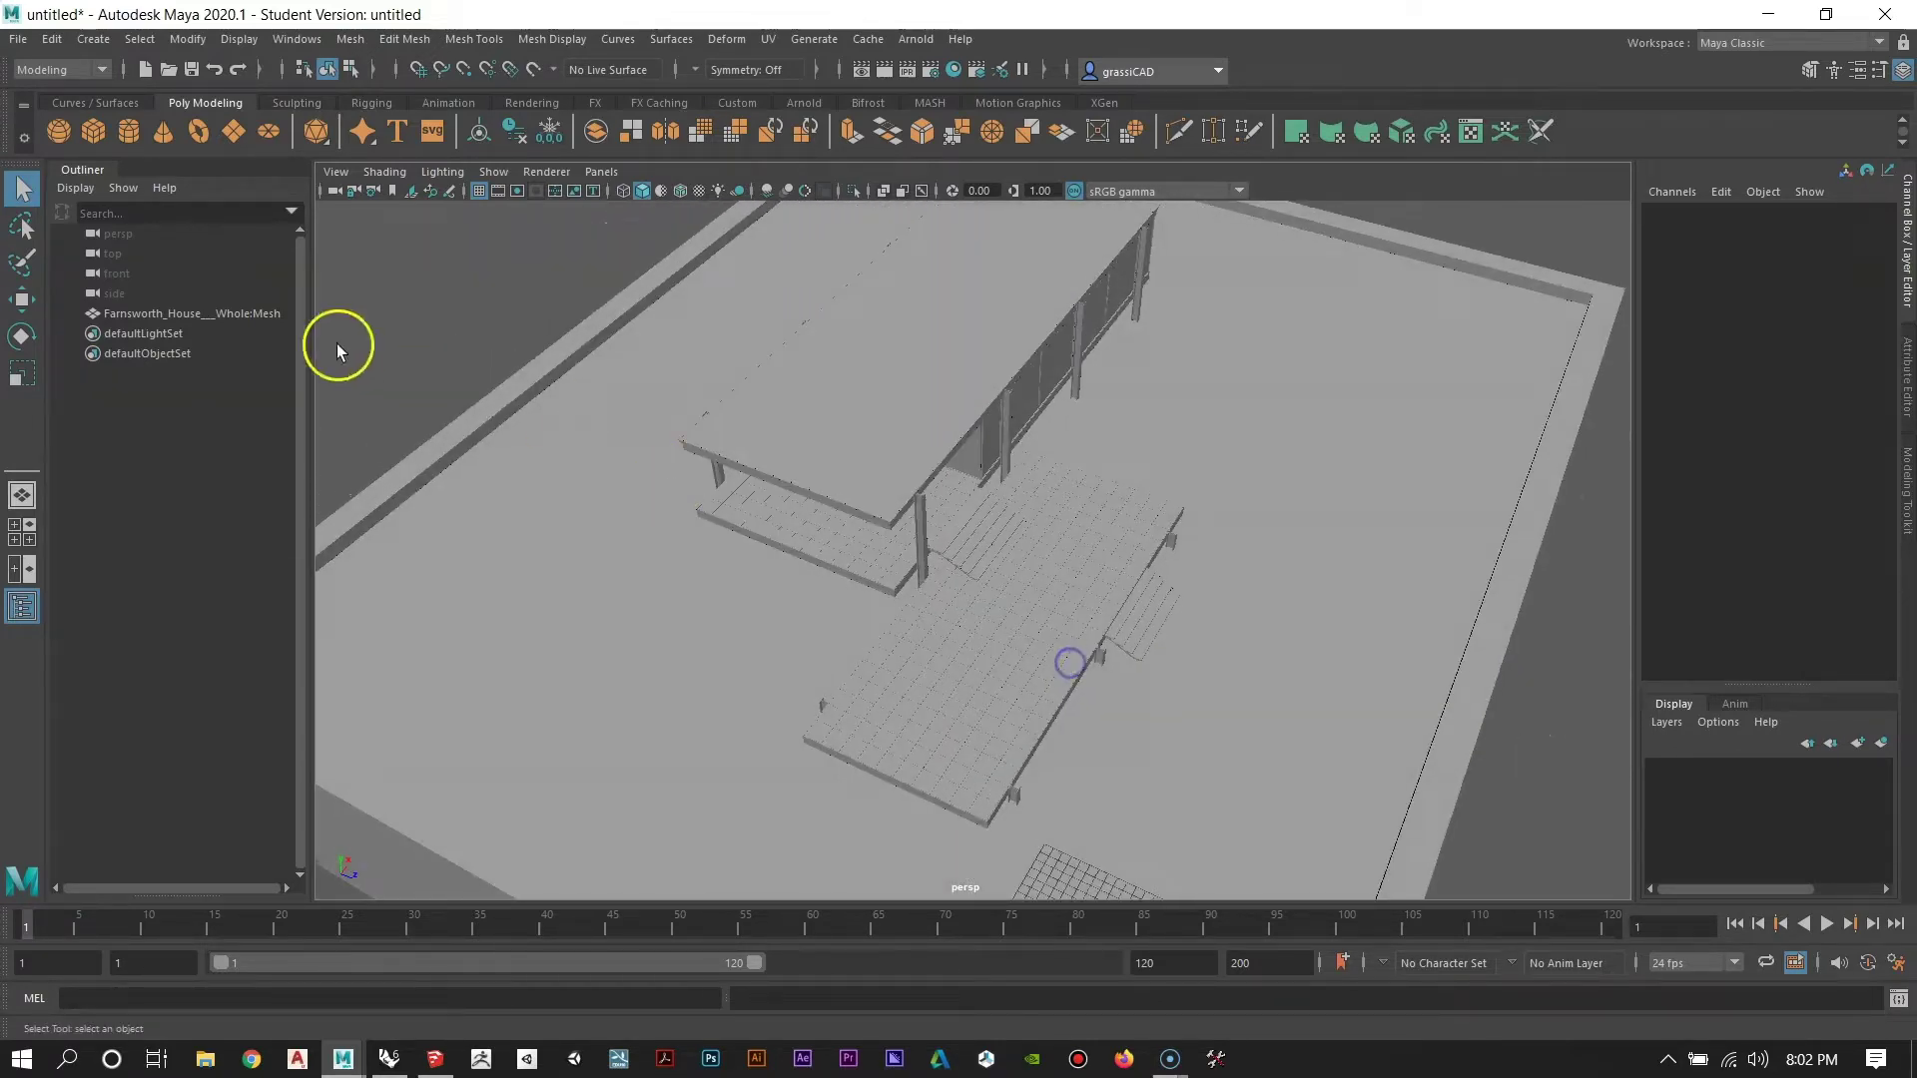
# Select the Farnsworth_House___Whole:Mesh object and bring the entire site into view.
pyautogui.click(238, 312)
pyautogui.keyDown('alt'); pyautogui.moveTo(1126, 532); pyautogui.dragTo(933, 590, button='right'); pyautogui.keyUp('alt')
pyautogui.keyDown('alt'); pyautogui.moveTo(933, 590); pyautogui.dragTo(977, 591); pyautogui.keyUp('alt')
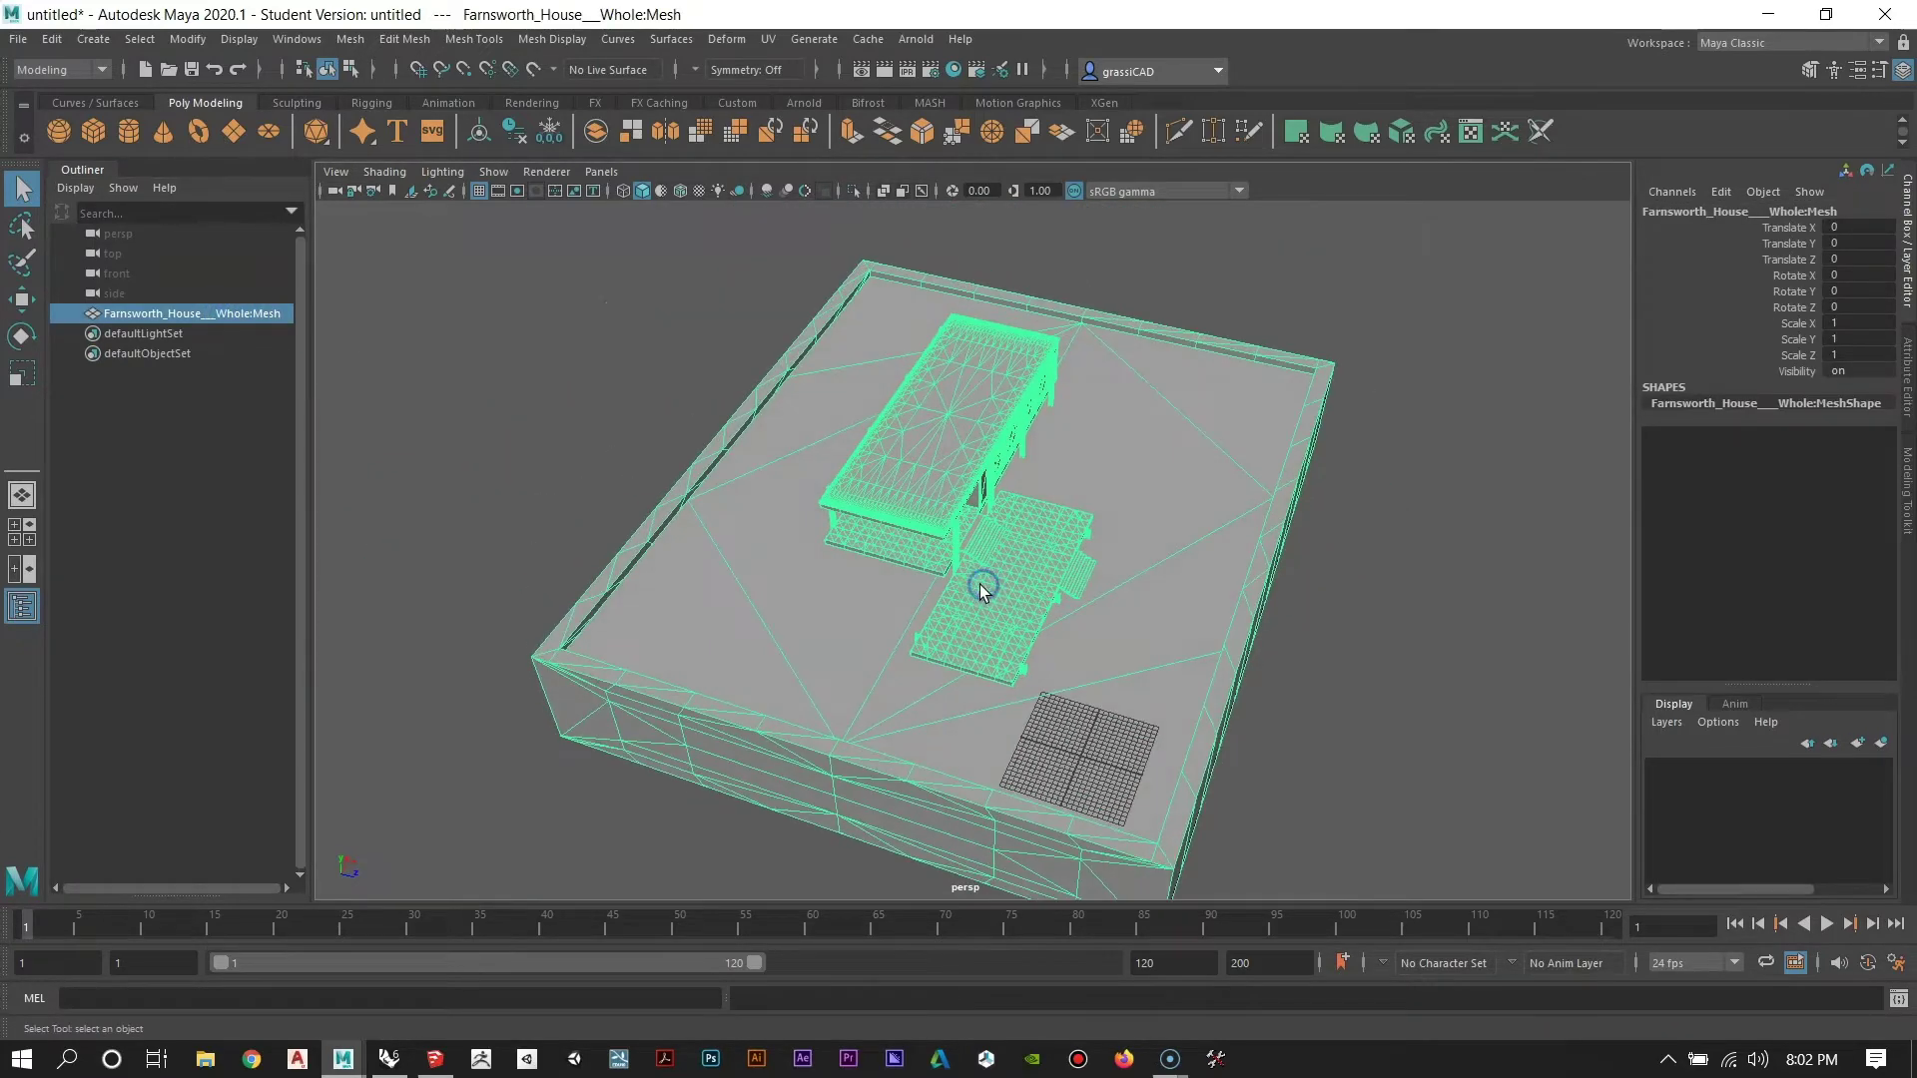
pyautogui.click(937, 587)
# Examine the selected mesh's wireframe on the roof, columns, decks, stairs and window panels up close.
pyautogui.keyDown('alt'); pyautogui.moveTo(856, 399); pyautogui.dragTo(1233, 710, button='right'); pyautogui.keyUp('alt')
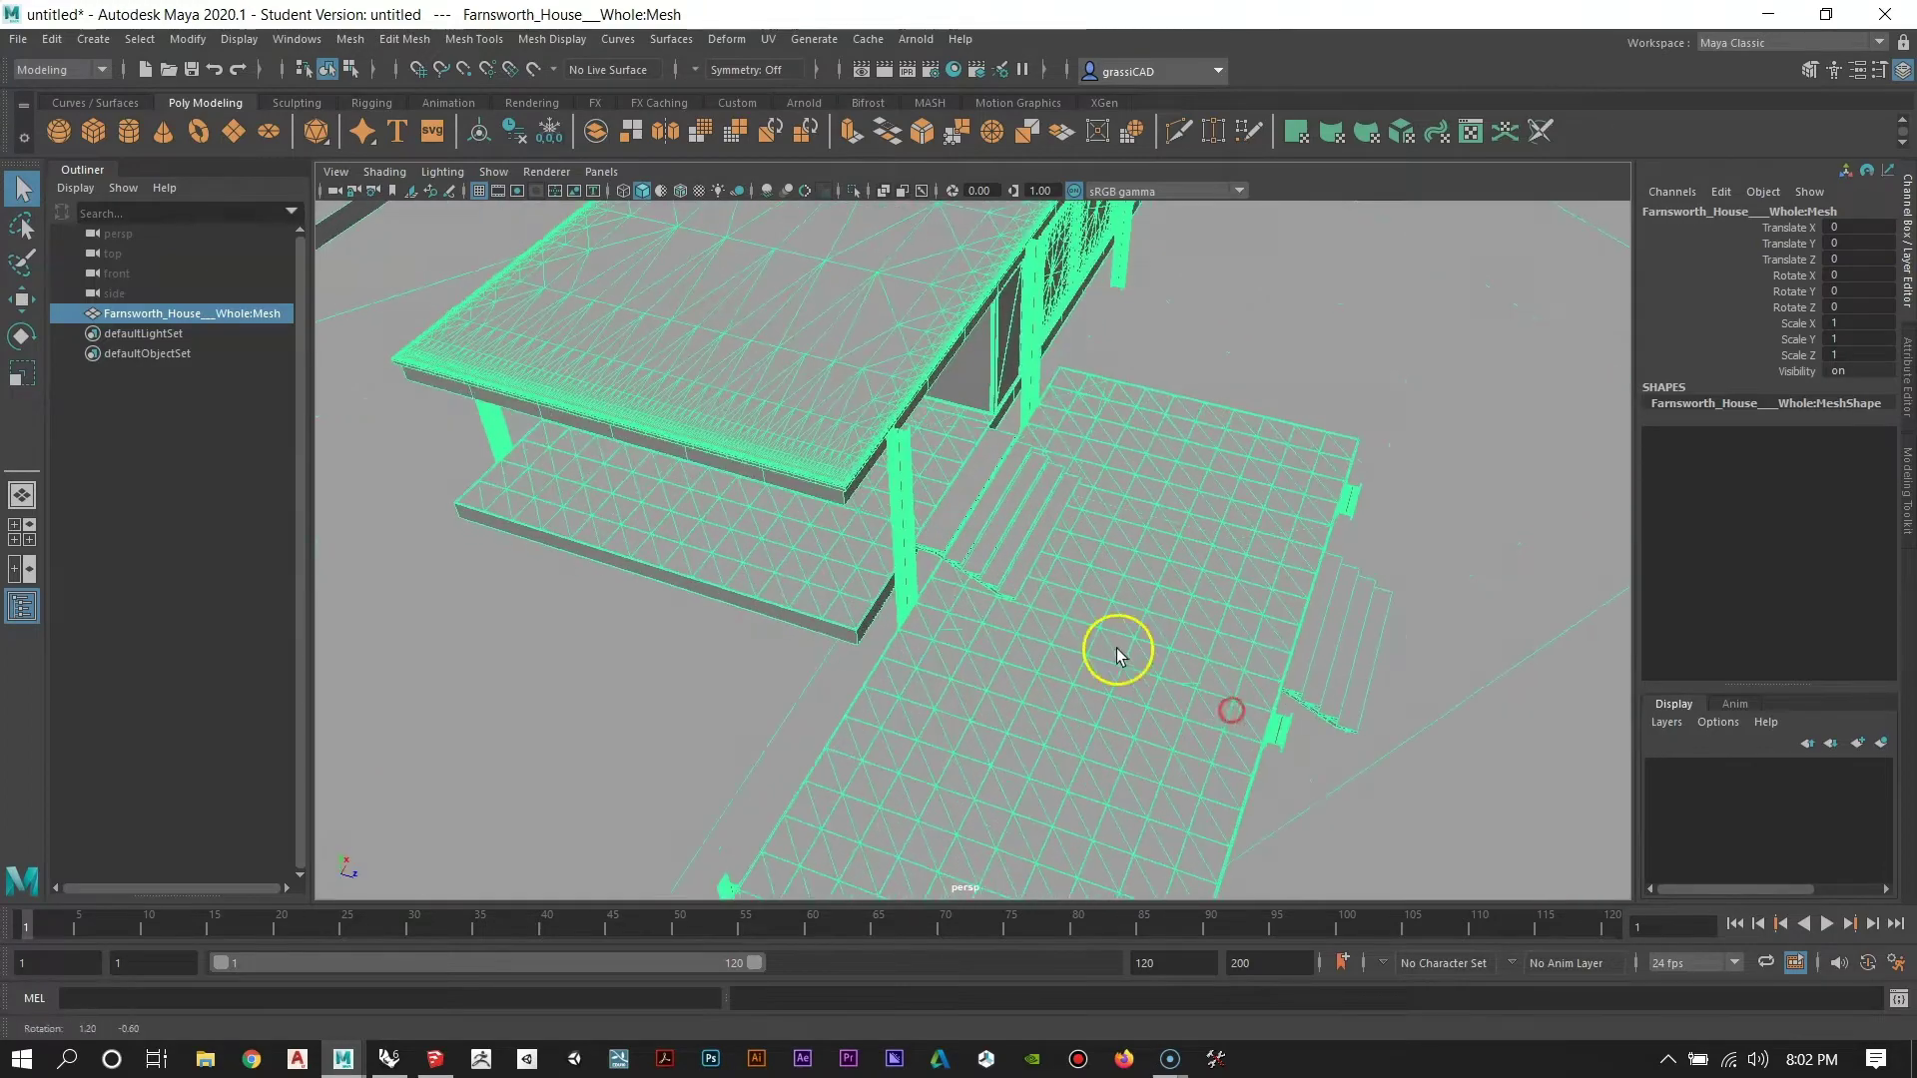
pyautogui.keyDown('alt'); pyautogui.moveTo(1122, 650); pyautogui.dragTo(1008, 604); pyautogui.keyUp('alt')
pyautogui.keyDown('alt'); pyautogui.moveTo(1025, 588); pyautogui.dragTo(958, 548, button='right'); pyautogui.keyUp('alt')
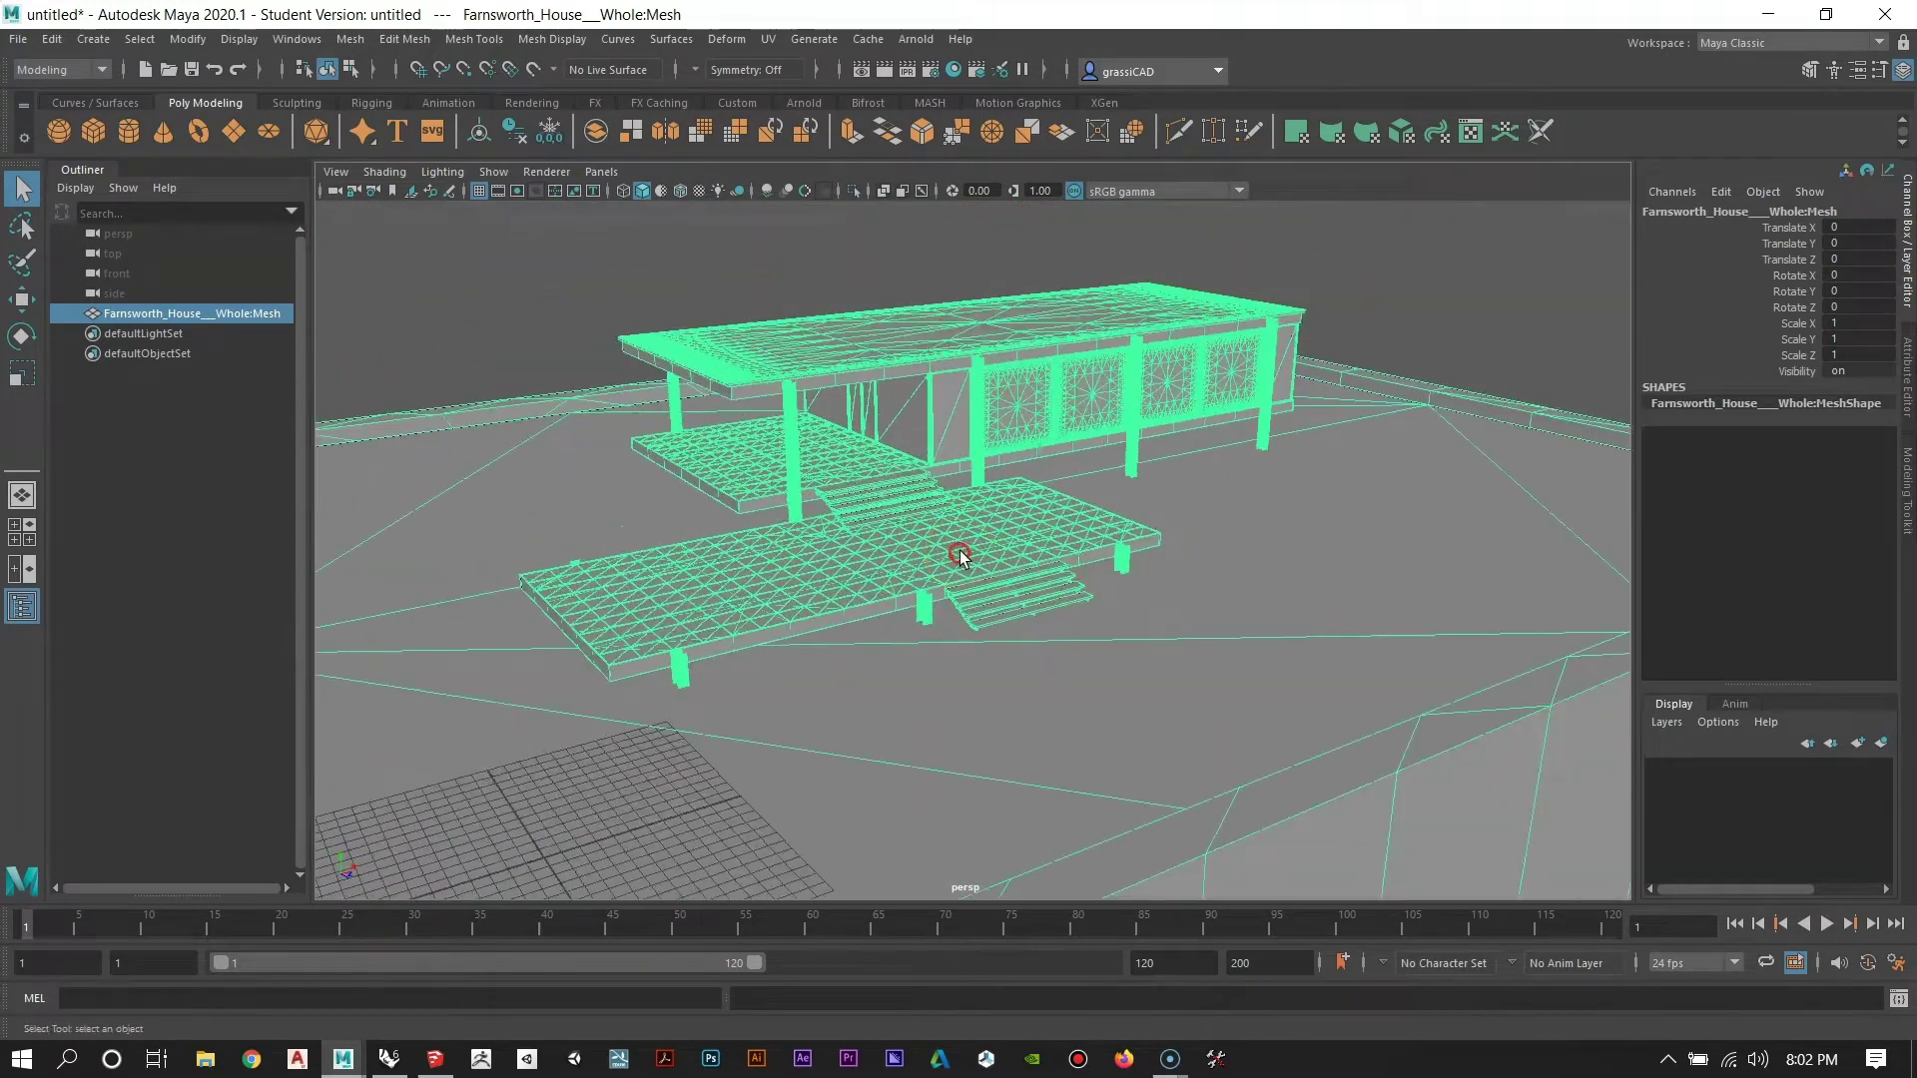
pyautogui.keyDown('alt'); pyautogui.moveTo(959, 549); pyautogui.dragTo(844, 533); pyautogui.keyUp('alt')
pyautogui.keyDown('alt'); pyautogui.moveTo(844, 534); pyautogui.dragTo(879, 551, button='middle'); pyautogui.keyUp('alt')
pyautogui.click(900, 643)
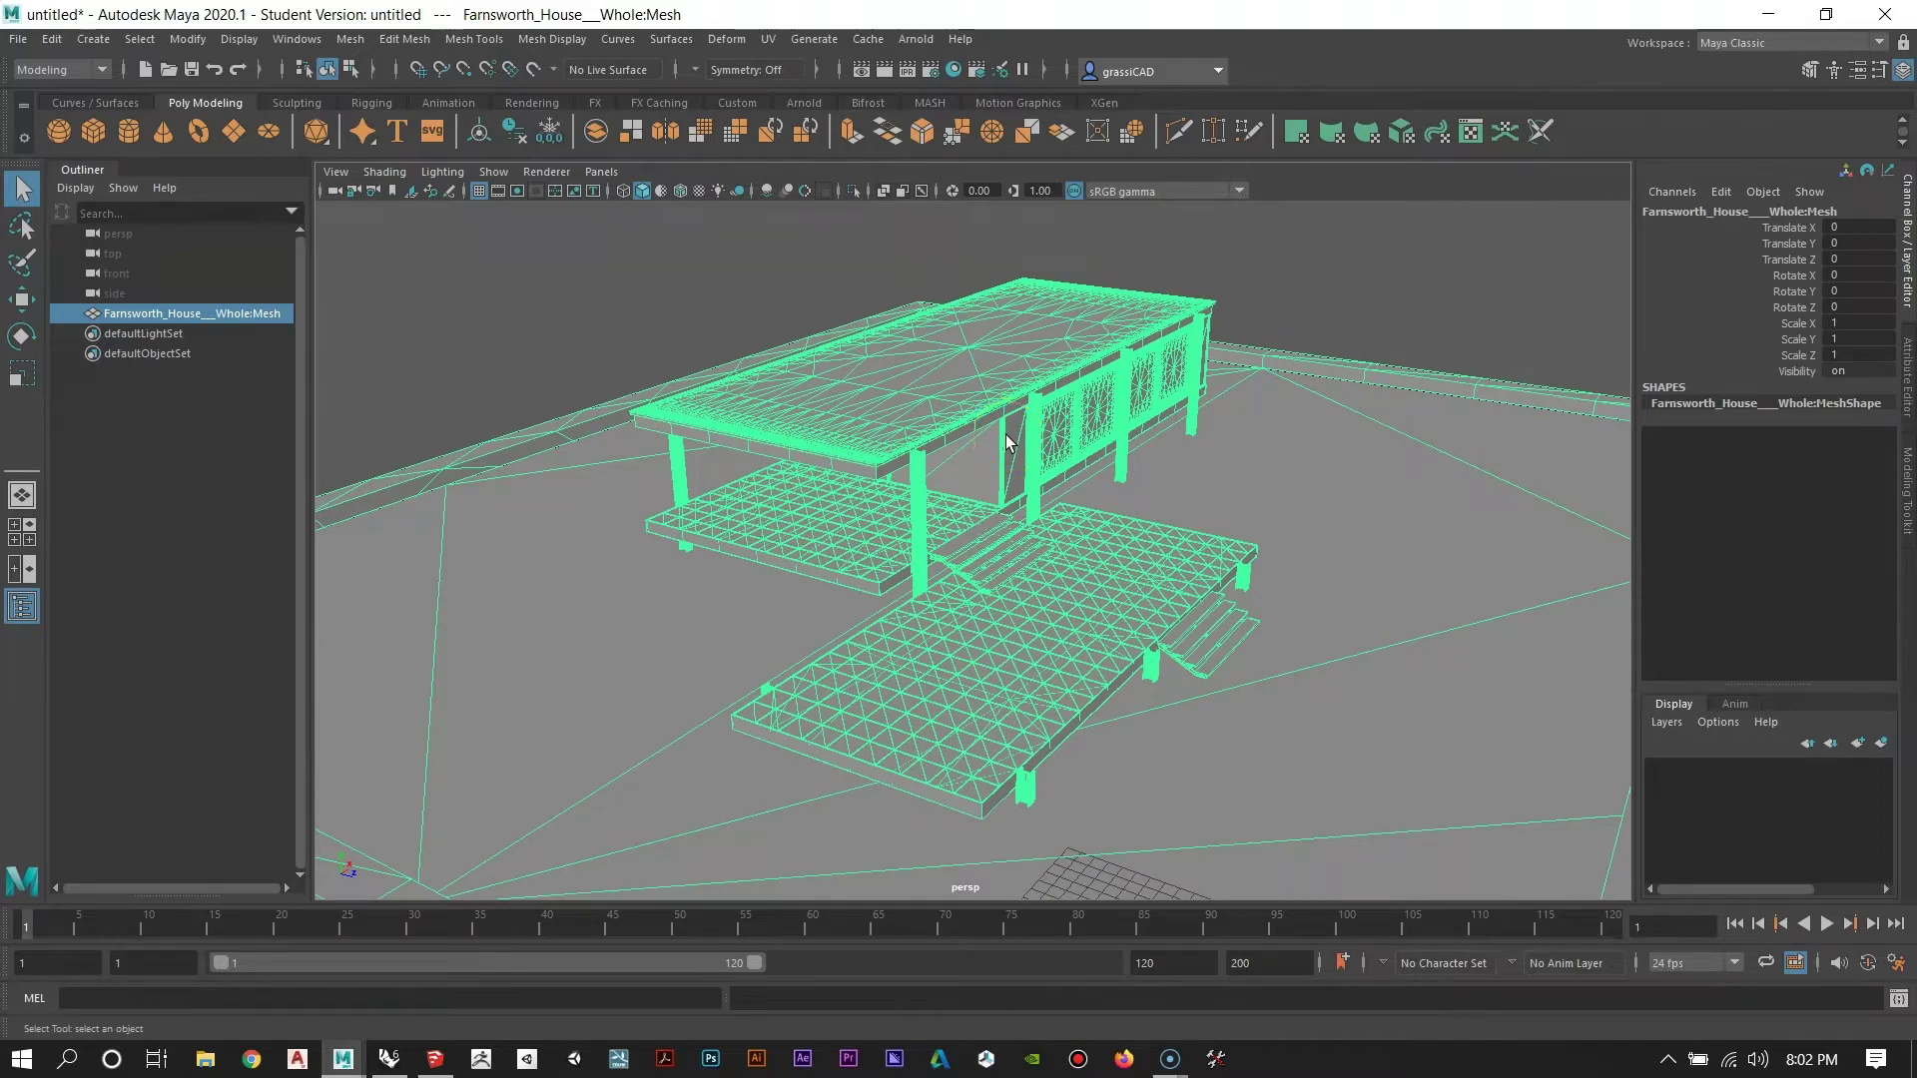
pyautogui.keyDown('alt'); pyautogui.moveTo(815, 390); pyautogui.dragTo(974, 654, button='right'); pyautogui.keyUp('alt')
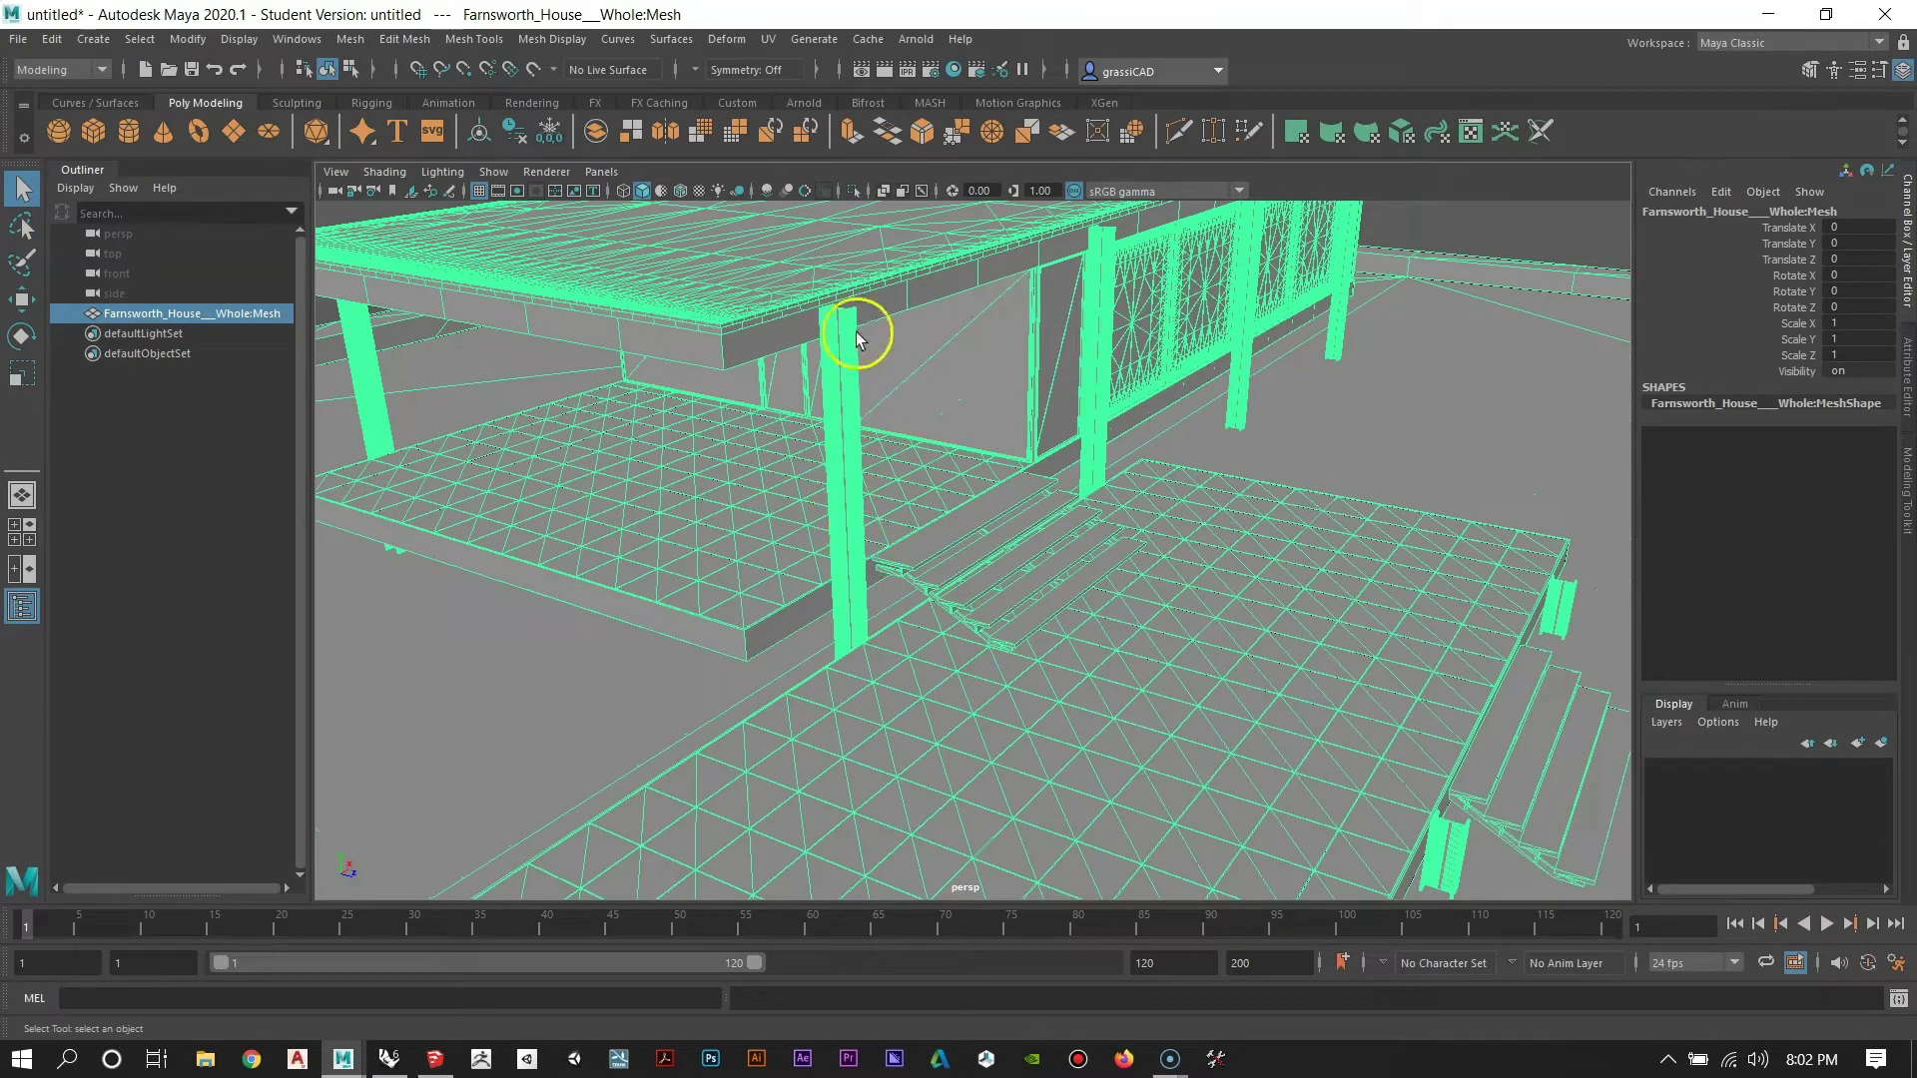
pyautogui.keyDown('alt'); pyautogui.moveTo(865, 333); pyautogui.dragTo(1022, 450); pyautogui.keyUp('alt')
pyautogui.keyDown('alt'); pyautogui.moveTo(1023, 450); pyautogui.dragTo(875, 635, button='middle'); pyautogui.keyUp('alt')
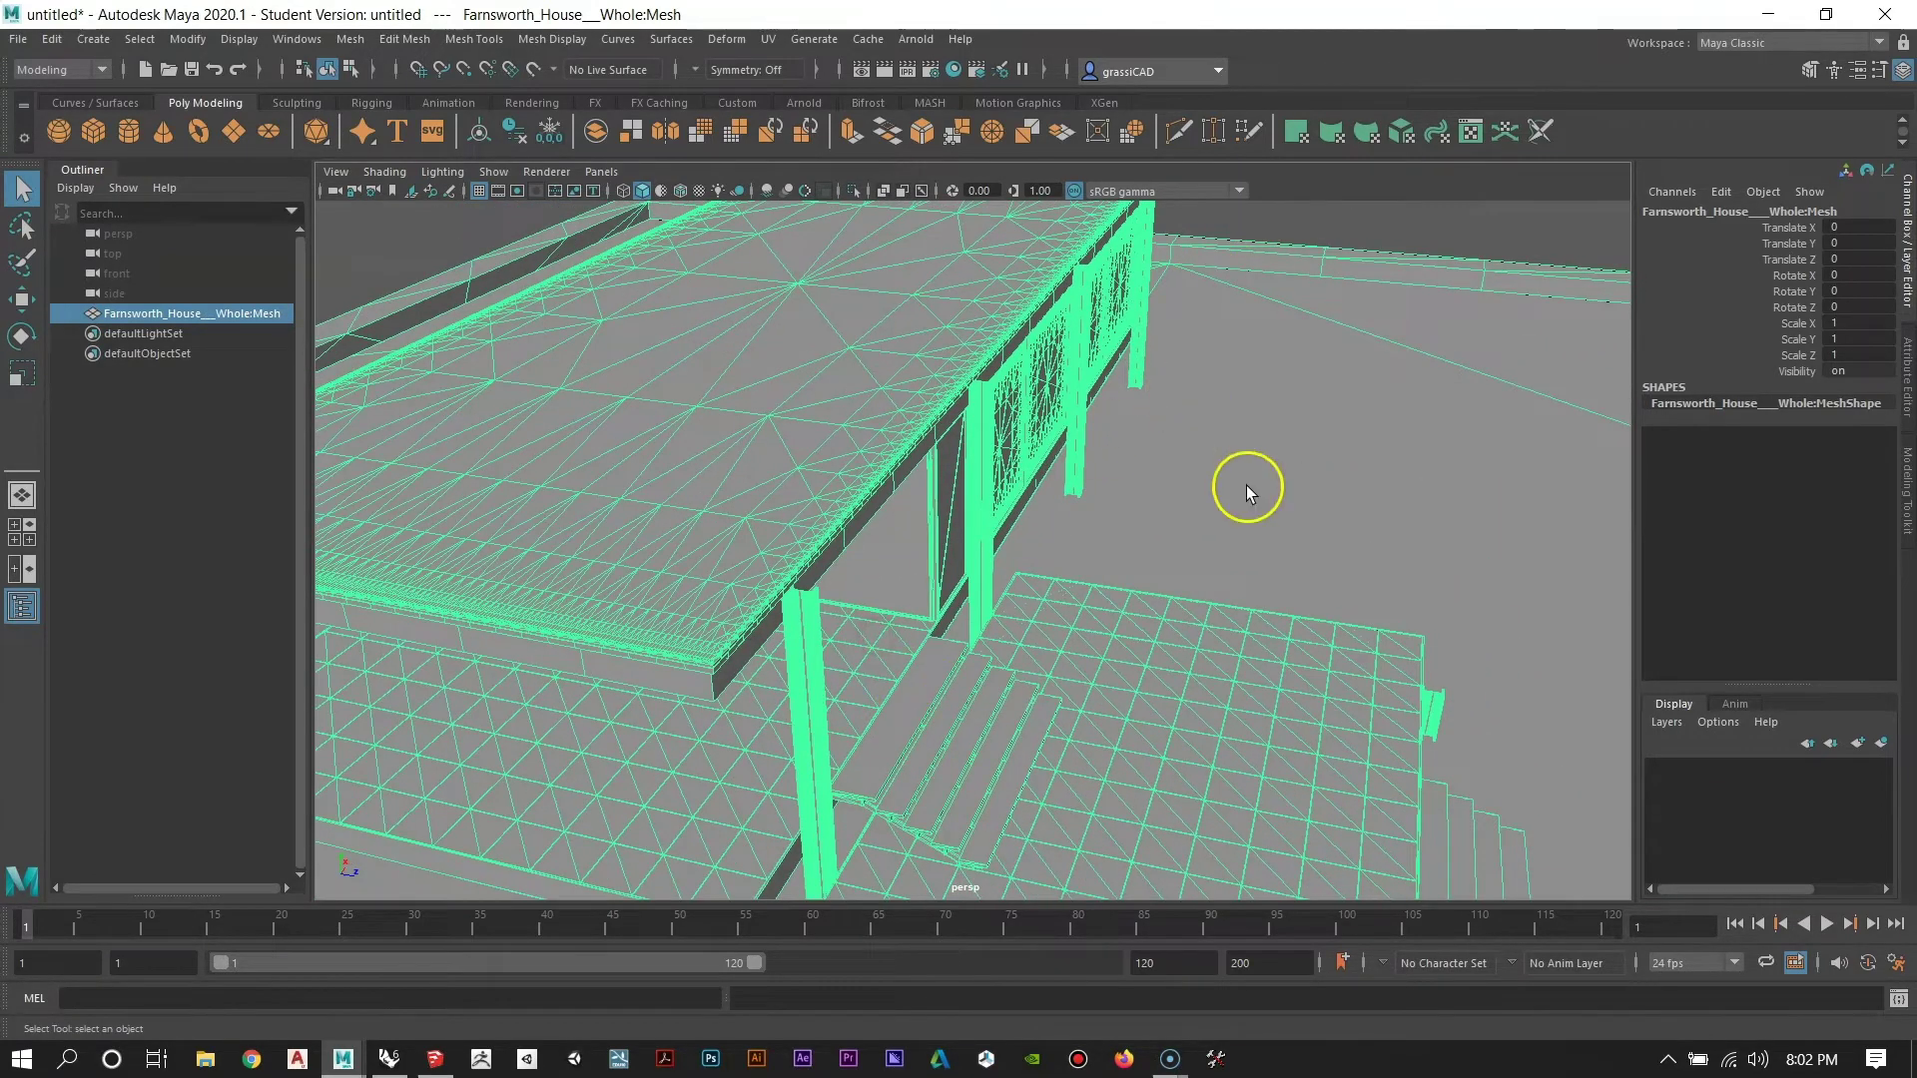
# Examine the selected mesh's wireframe across the whole house, from the roof down to the decks and surrounding site.
pyautogui.keyDown('alt'); pyautogui.moveTo(1246, 485); pyautogui.dragTo(1007, 590, button='right'); pyautogui.keyUp('alt')
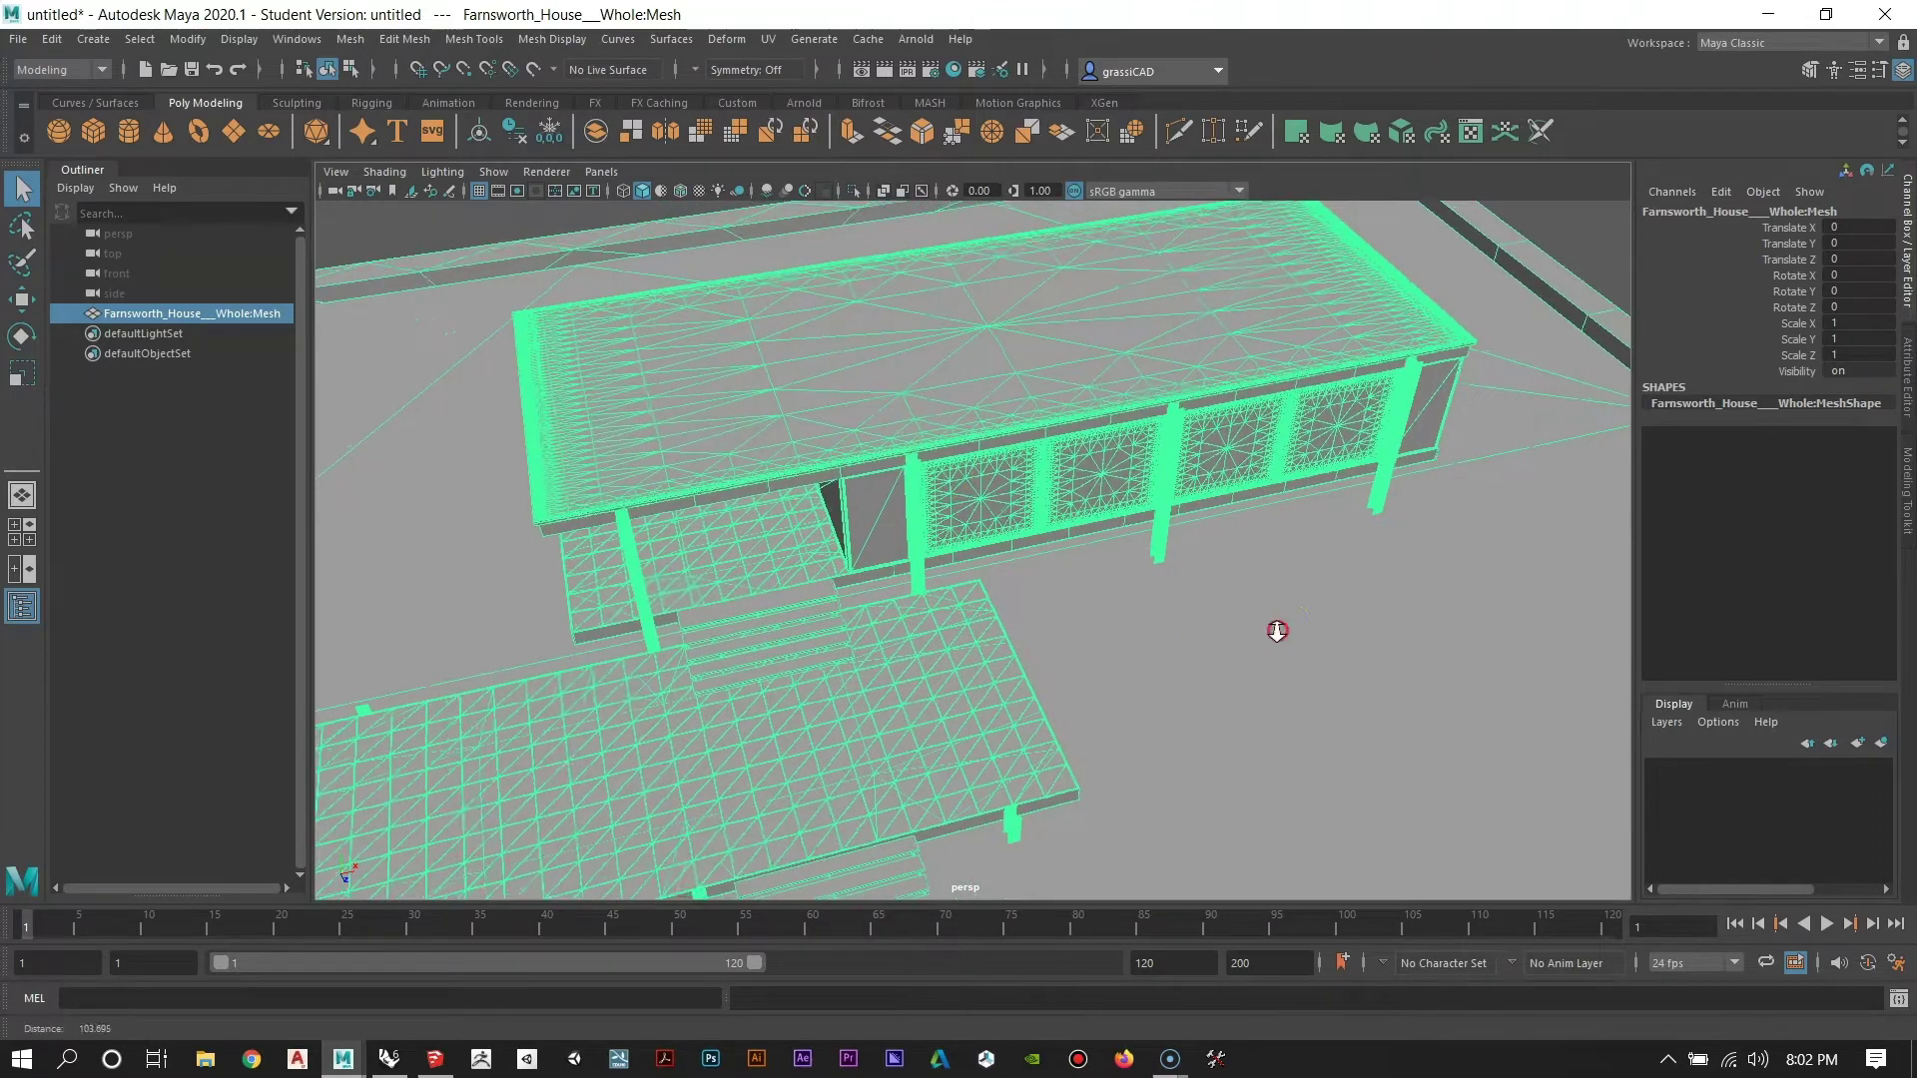
pyautogui.keyDown('alt'); pyautogui.moveTo(1275, 629); pyautogui.dragTo(944, 599, button='right'); pyautogui.keyUp('alt')
pyautogui.keyDown('alt'); pyautogui.moveTo(944, 599); pyautogui.dragTo(1054, 514); pyautogui.keyUp('alt')
pyautogui.keyDown('alt'); pyautogui.moveTo(931, 572); pyautogui.dragTo(971, 565); pyautogui.keyUp('alt')
pyautogui.keyDown('alt'); pyautogui.moveTo(971, 565); pyautogui.dragTo(976, 629, button='right'); pyautogui.keyUp('alt')
pyautogui.keyDown('alt'); pyautogui.moveTo(976, 629); pyautogui.dragTo(1004, 584); pyautogui.keyUp('alt')
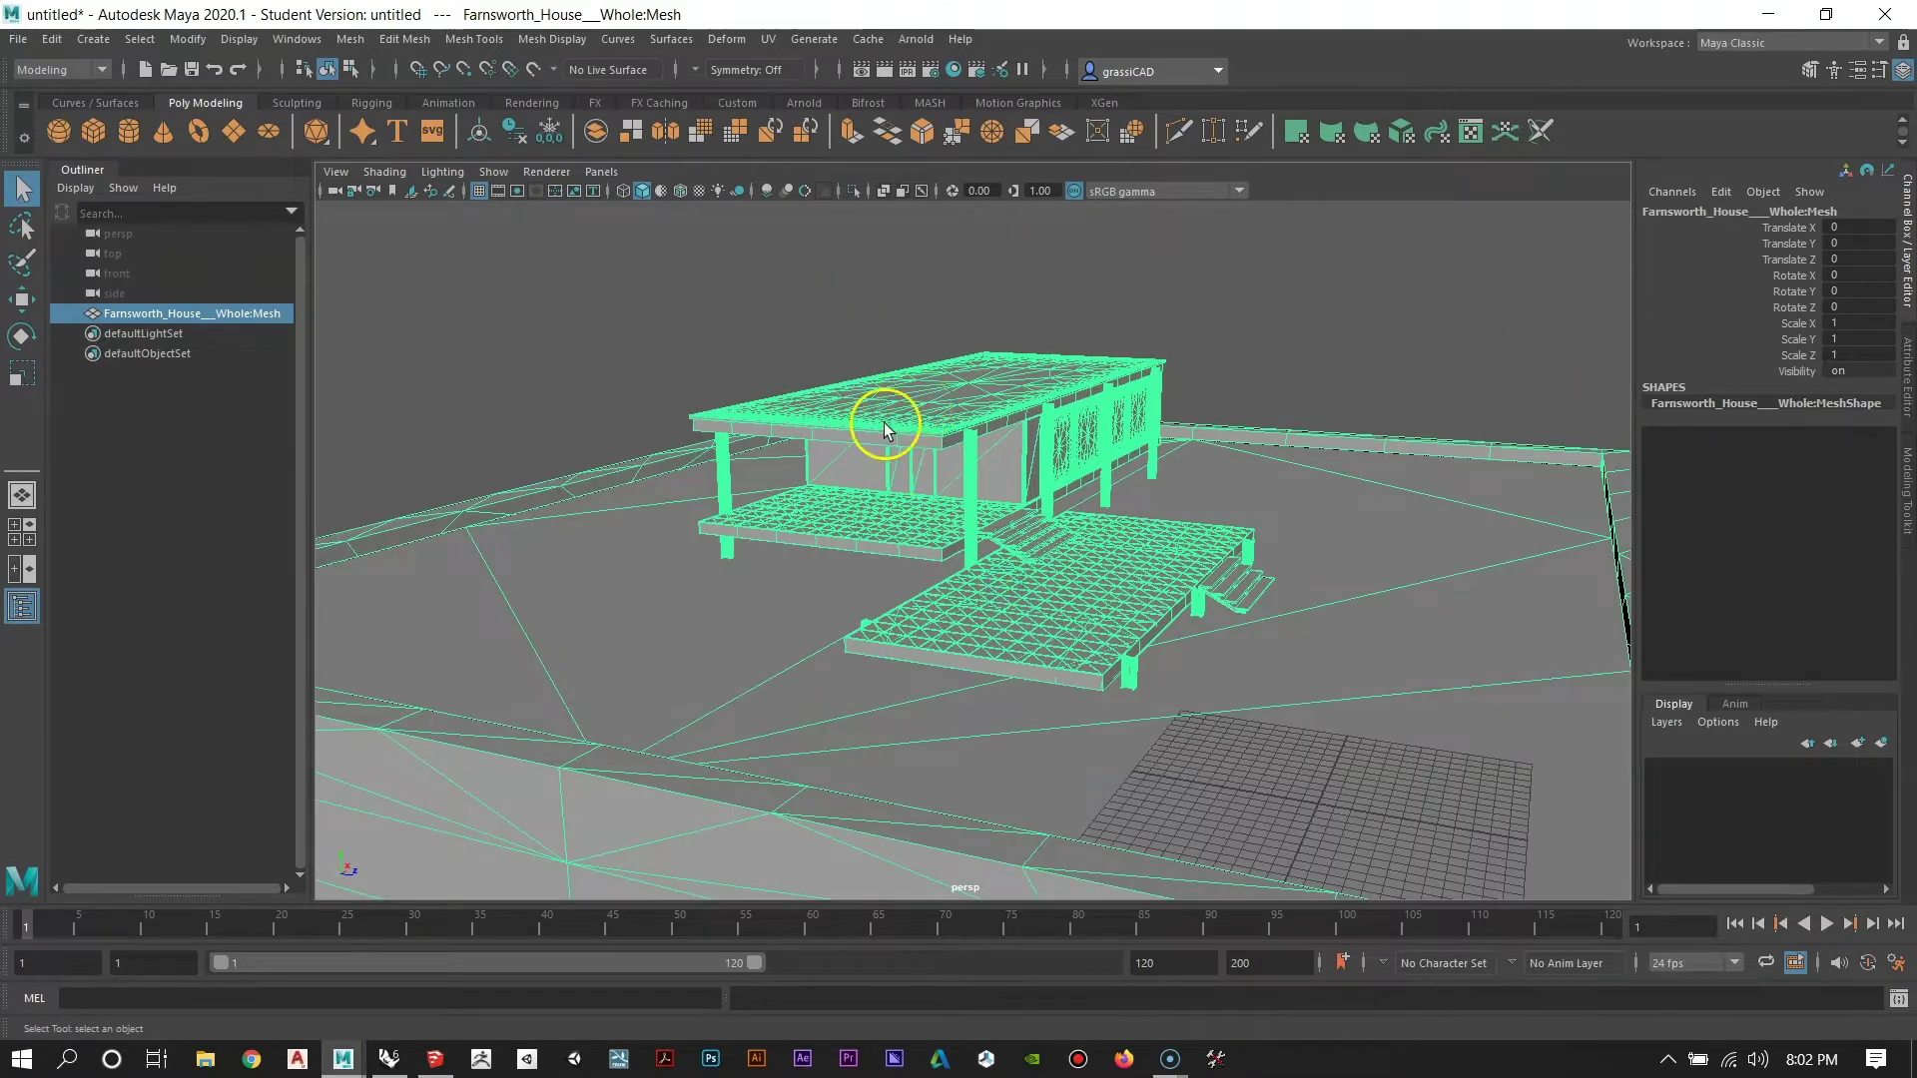
pyautogui.keyDown('alt'); pyautogui.moveTo(895, 489); pyautogui.dragTo(1040, 569, button='right'); pyautogui.keyUp('alt')
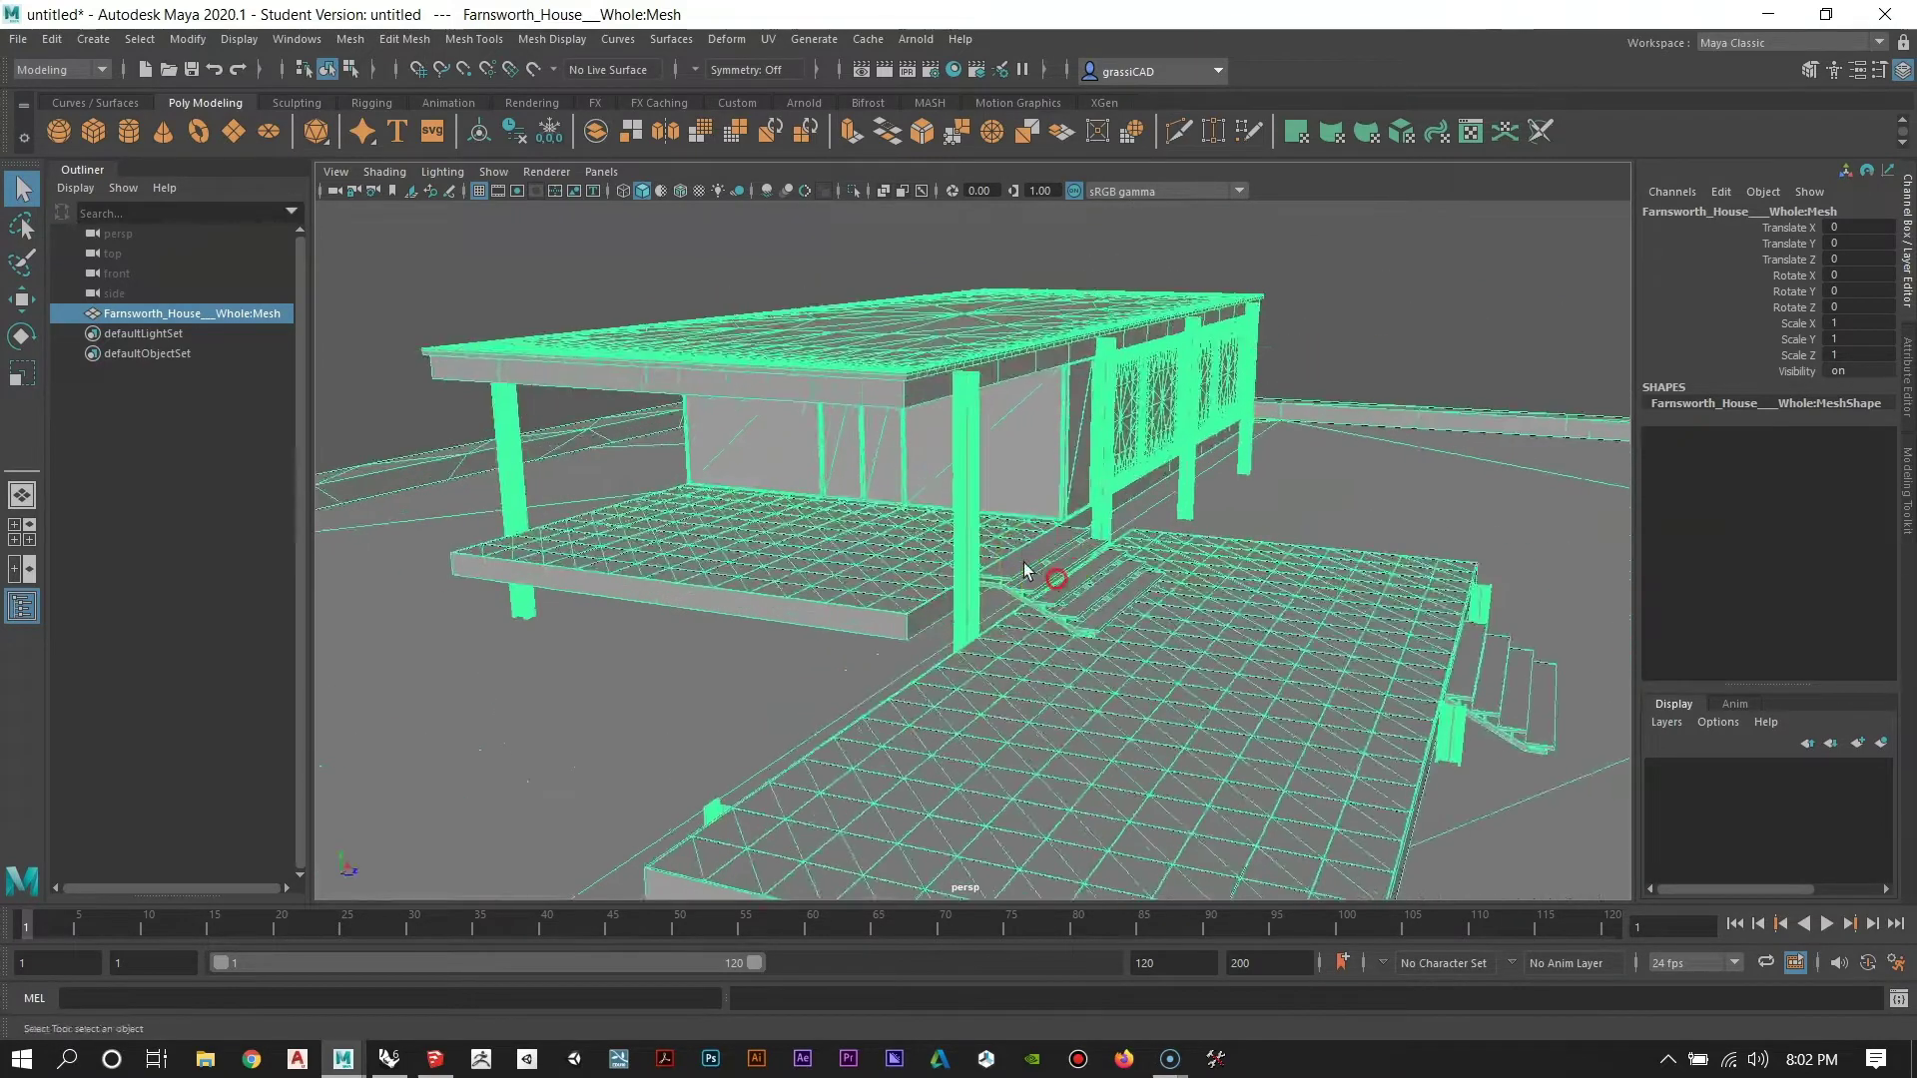
pyautogui.keyDown('alt'); pyautogui.moveTo(1040, 569); pyautogui.dragTo(997, 628); pyautogui.keyUp('alt')
pyautogui.keyDown('alt'); pyautogui.moveTo(1000, 614); pyautogui.dragTo(997, 603, button='right'); pyautogui.keyUp('alt')
# Switch the mesh to face selection, select the roof faces, and return to object selection.
pyautogui.moveTo(927, 443); pyautogui.dragTo(933, 496, button='right')
pyautogui.click(909, 461)
pyautogui.keyDown('alt'); pyautogui.moveTo(1164, 648); pyautogui.dragTo(954, 492, button='right'); pyautogui.keyUp('alt')
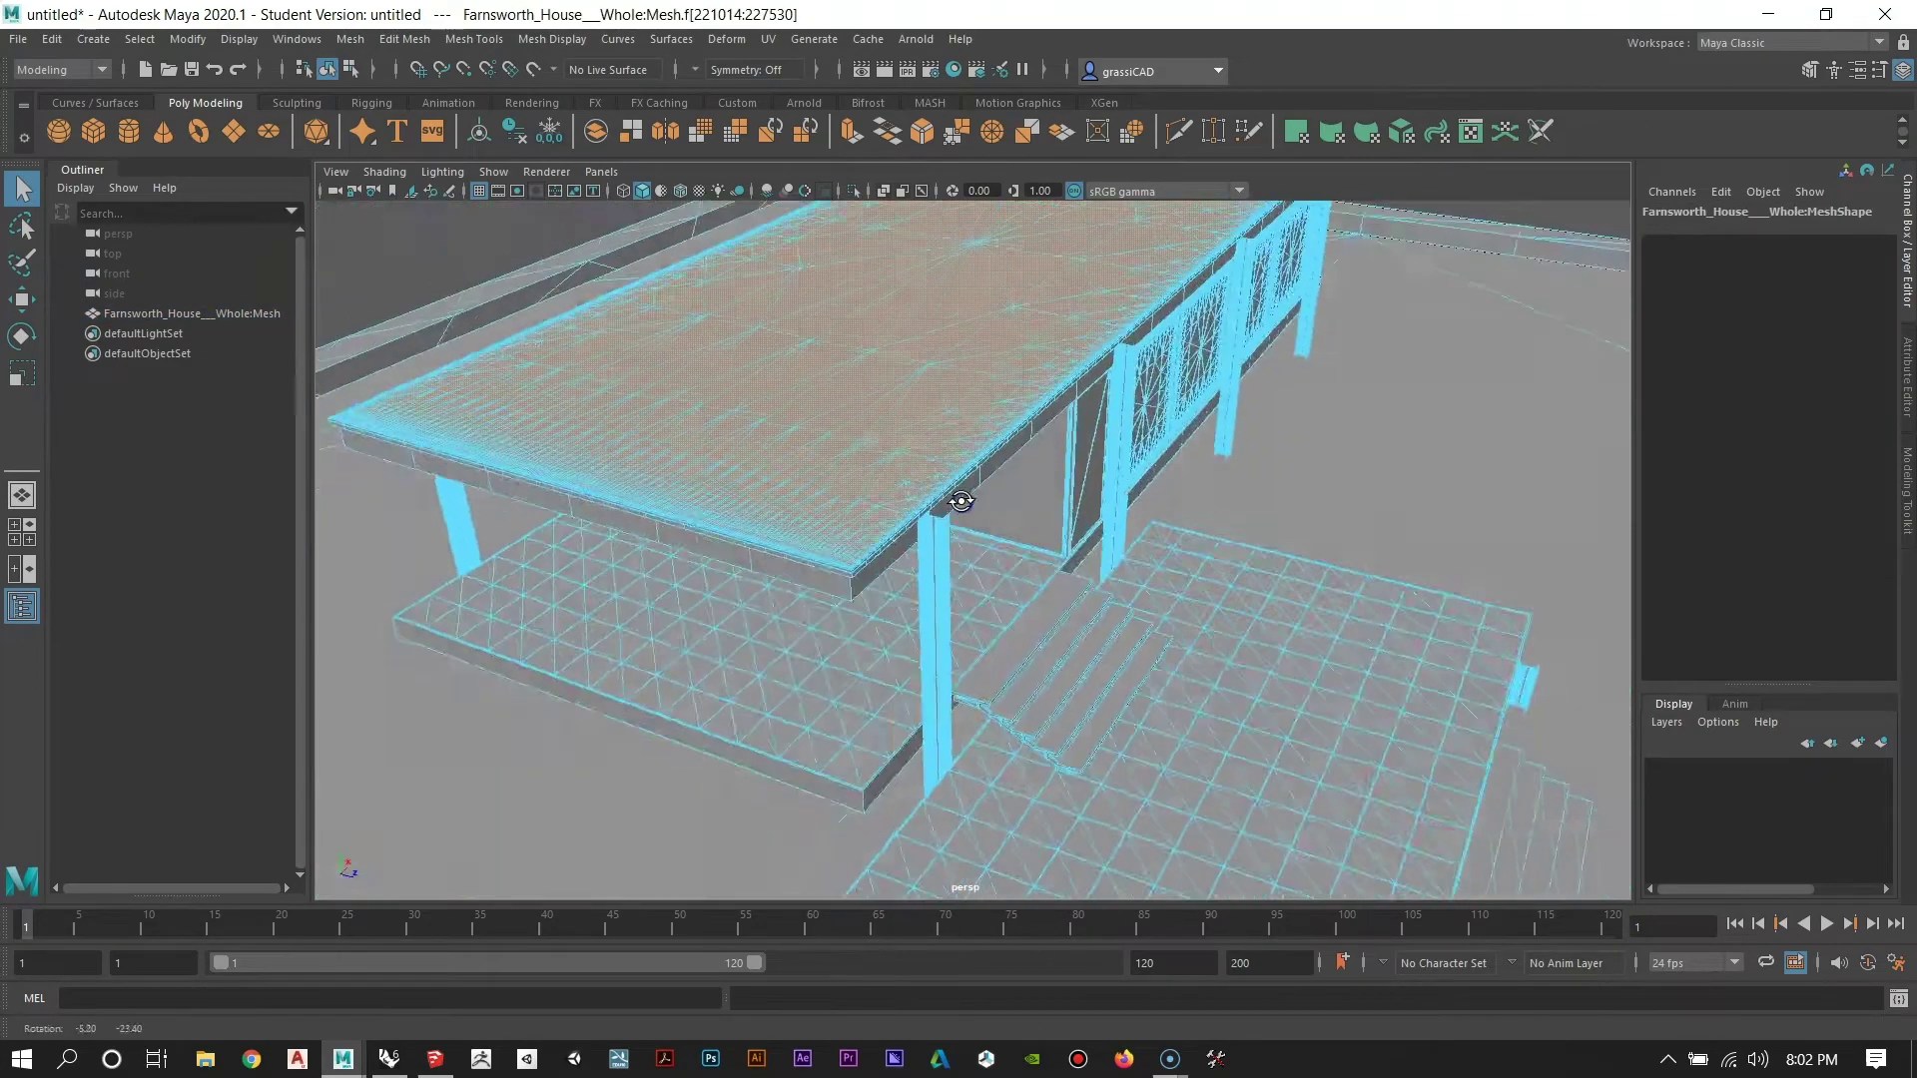
pyautogui.keyDown('alt'); pyautogui.moveTo(955, 492); pyautogui.dragTo(925, 393); pyautogui.keyUp('alt')
pyautogui.moveTo(925, 394); pyautogui.dragTo(1010, 345, button='right')
# Select the complete Farnsworth_House___Whole:Mesh object and delete it from the scene.
pyautogui.keyDown('alt'); pyautogui.moveTo(1214, 409); pyautogui.dragTo(1130, 638, button='middle'); pyautogui.keyUp('alt')
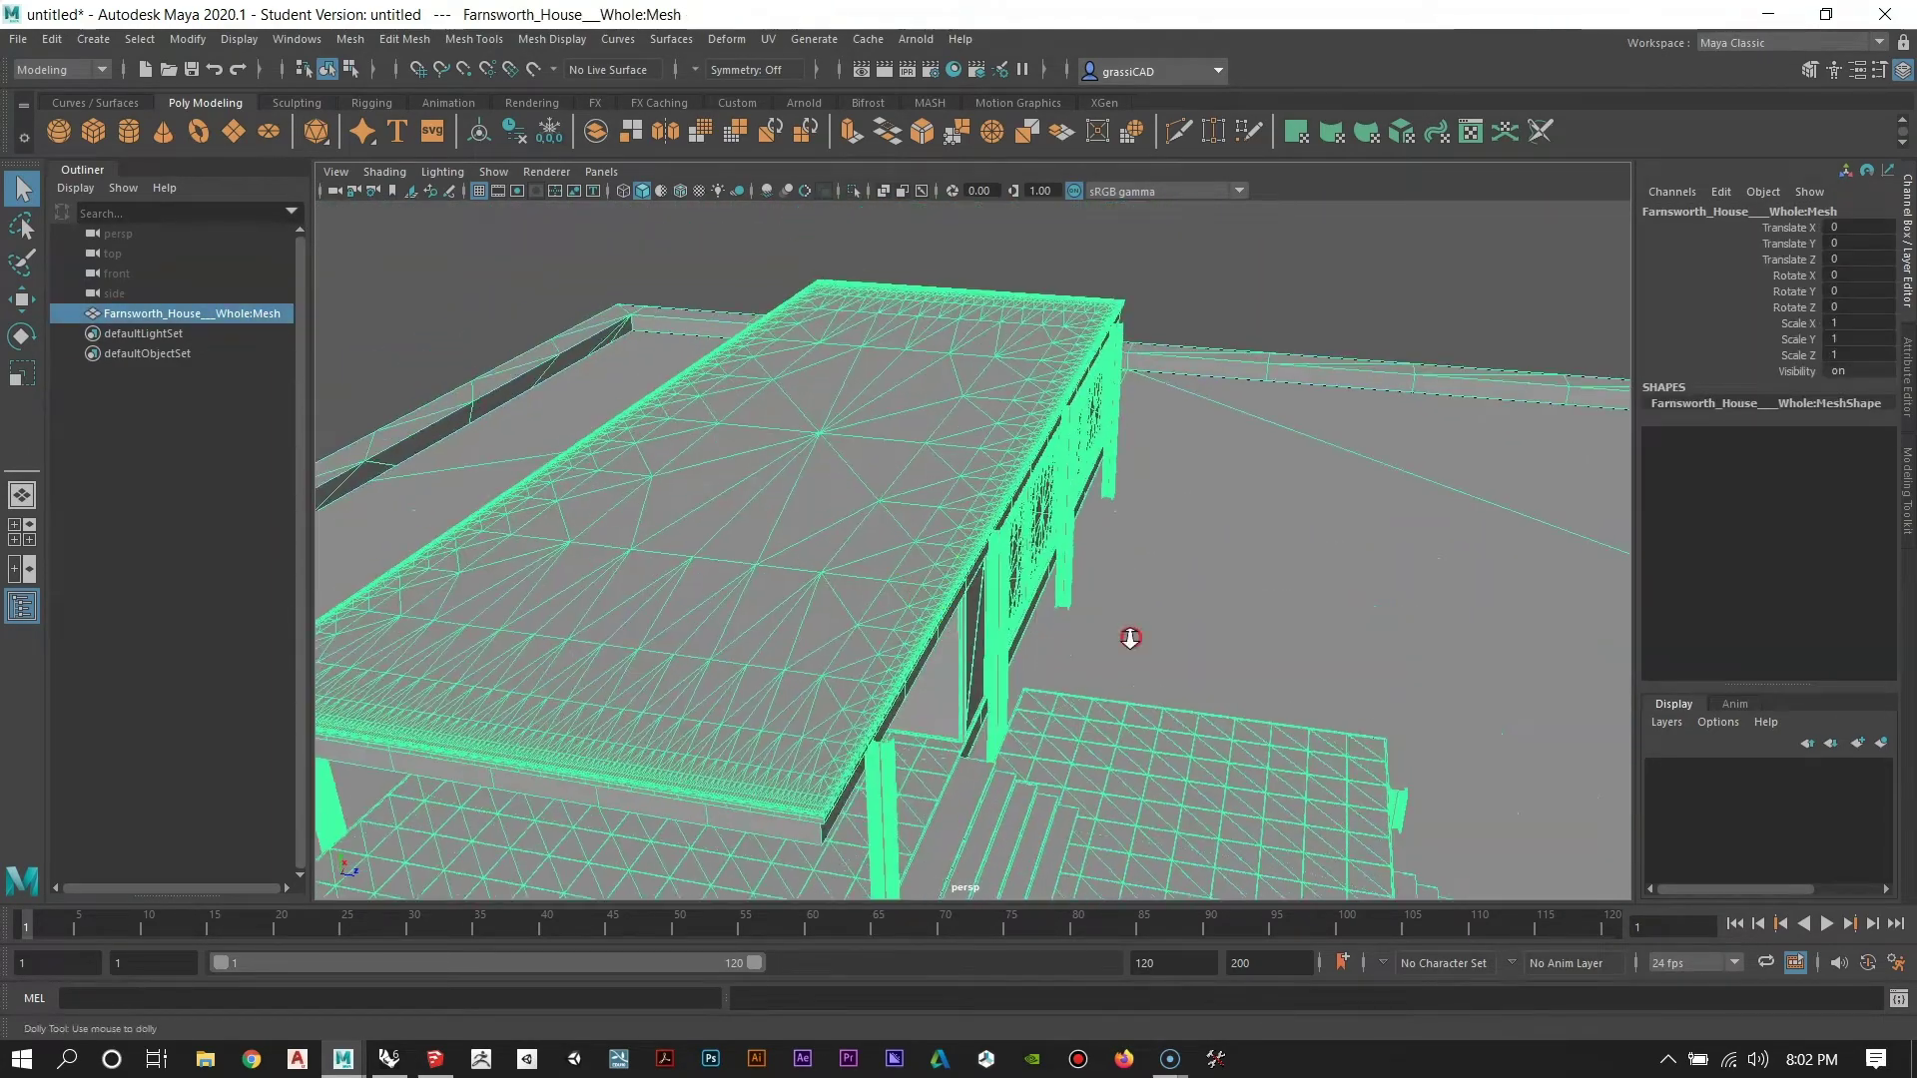
pyautogui.keyDown('alt'); pyautogui.moveTo(1129, 638); pyautogui.dragTo(1135, 322, button='right'); pyautogui.keyUp('alt')
pyautogui.click(1135, 320)
pyautogui.keyDown('alt'); pyautogui.moveTo(1149, 639); pyautogui.dragTo(1188, 489, button='middle'); pyautogui.keyUp('alt')
pyautogui.keyDown('alt'); pyautogui.moveTo(1203, 499); pyautogui.dragTo(1289, 540); pyautogui.keyUp('alt')
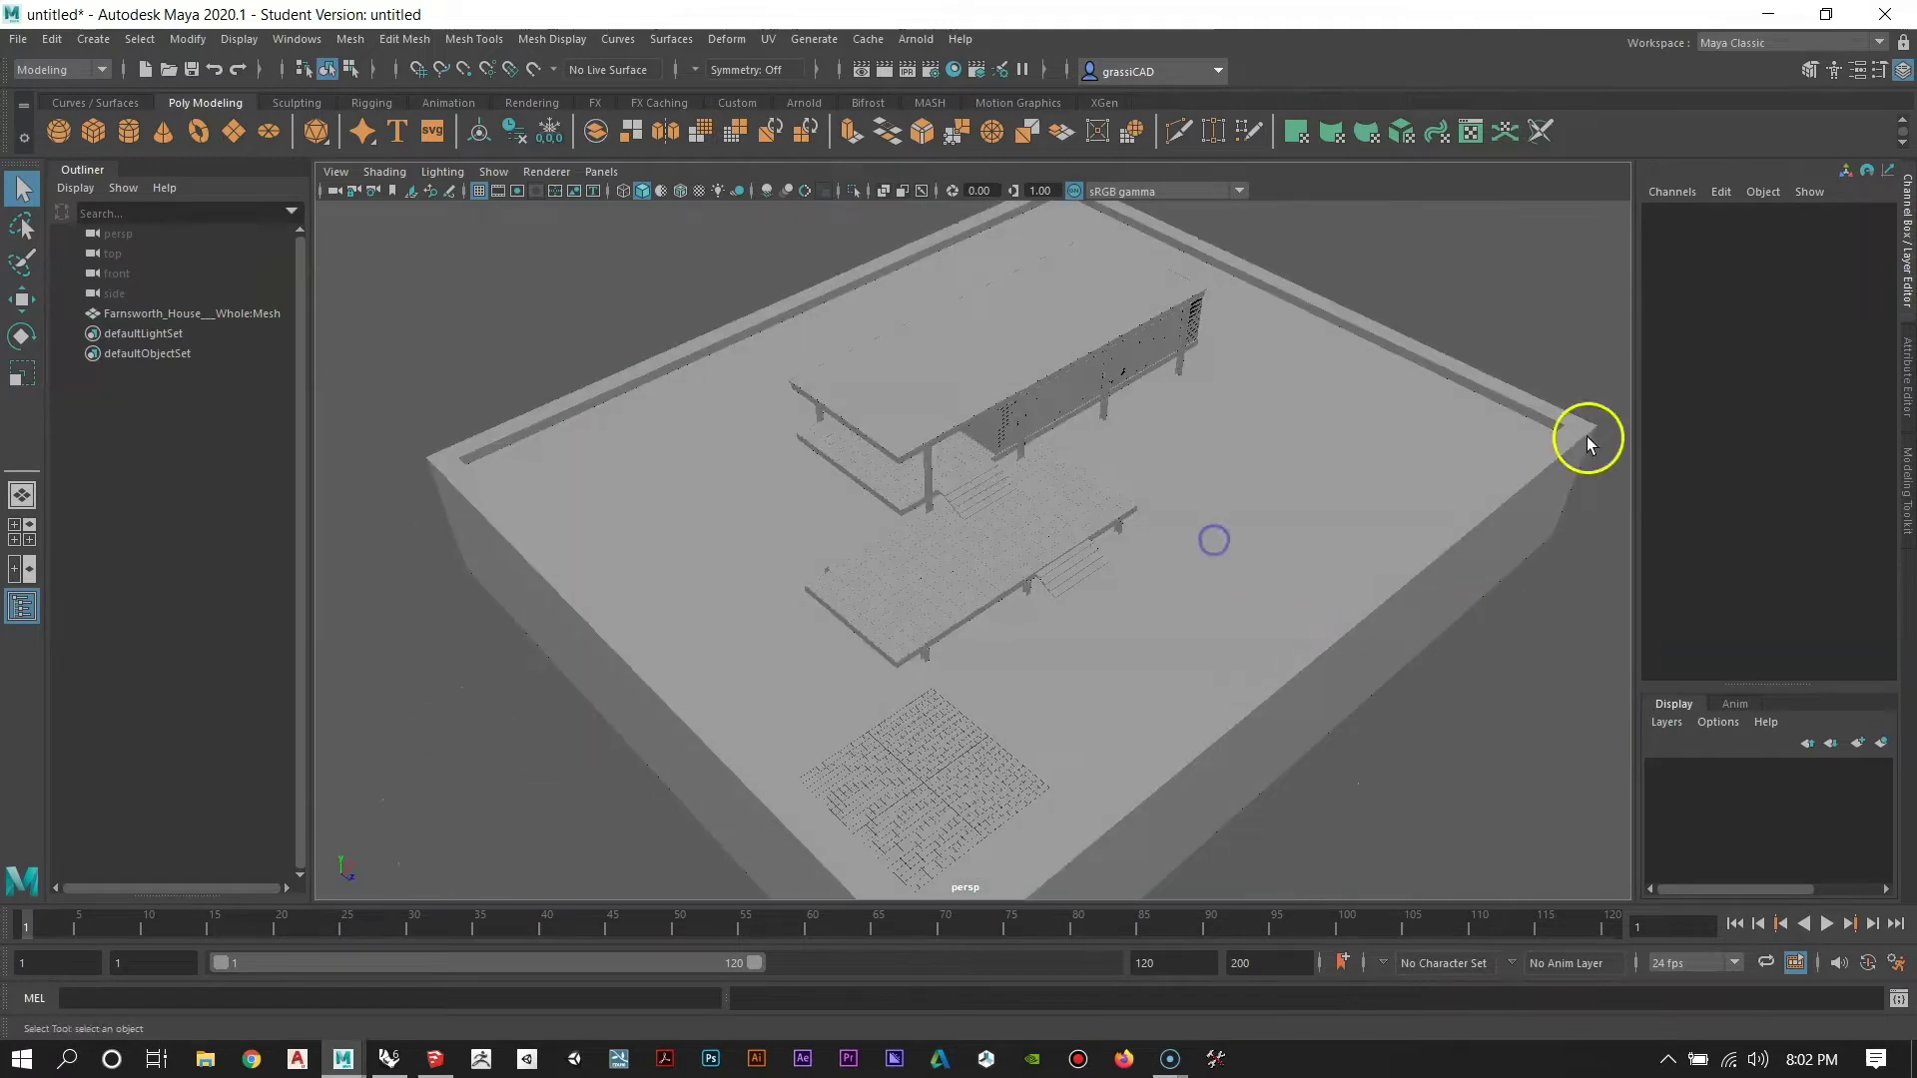
pyautogui.keyDown('alt'); pyautogui.moveTo(715, 540); pyautogui.dragTo(1036, 625); pyautogui.keyUp('alt')
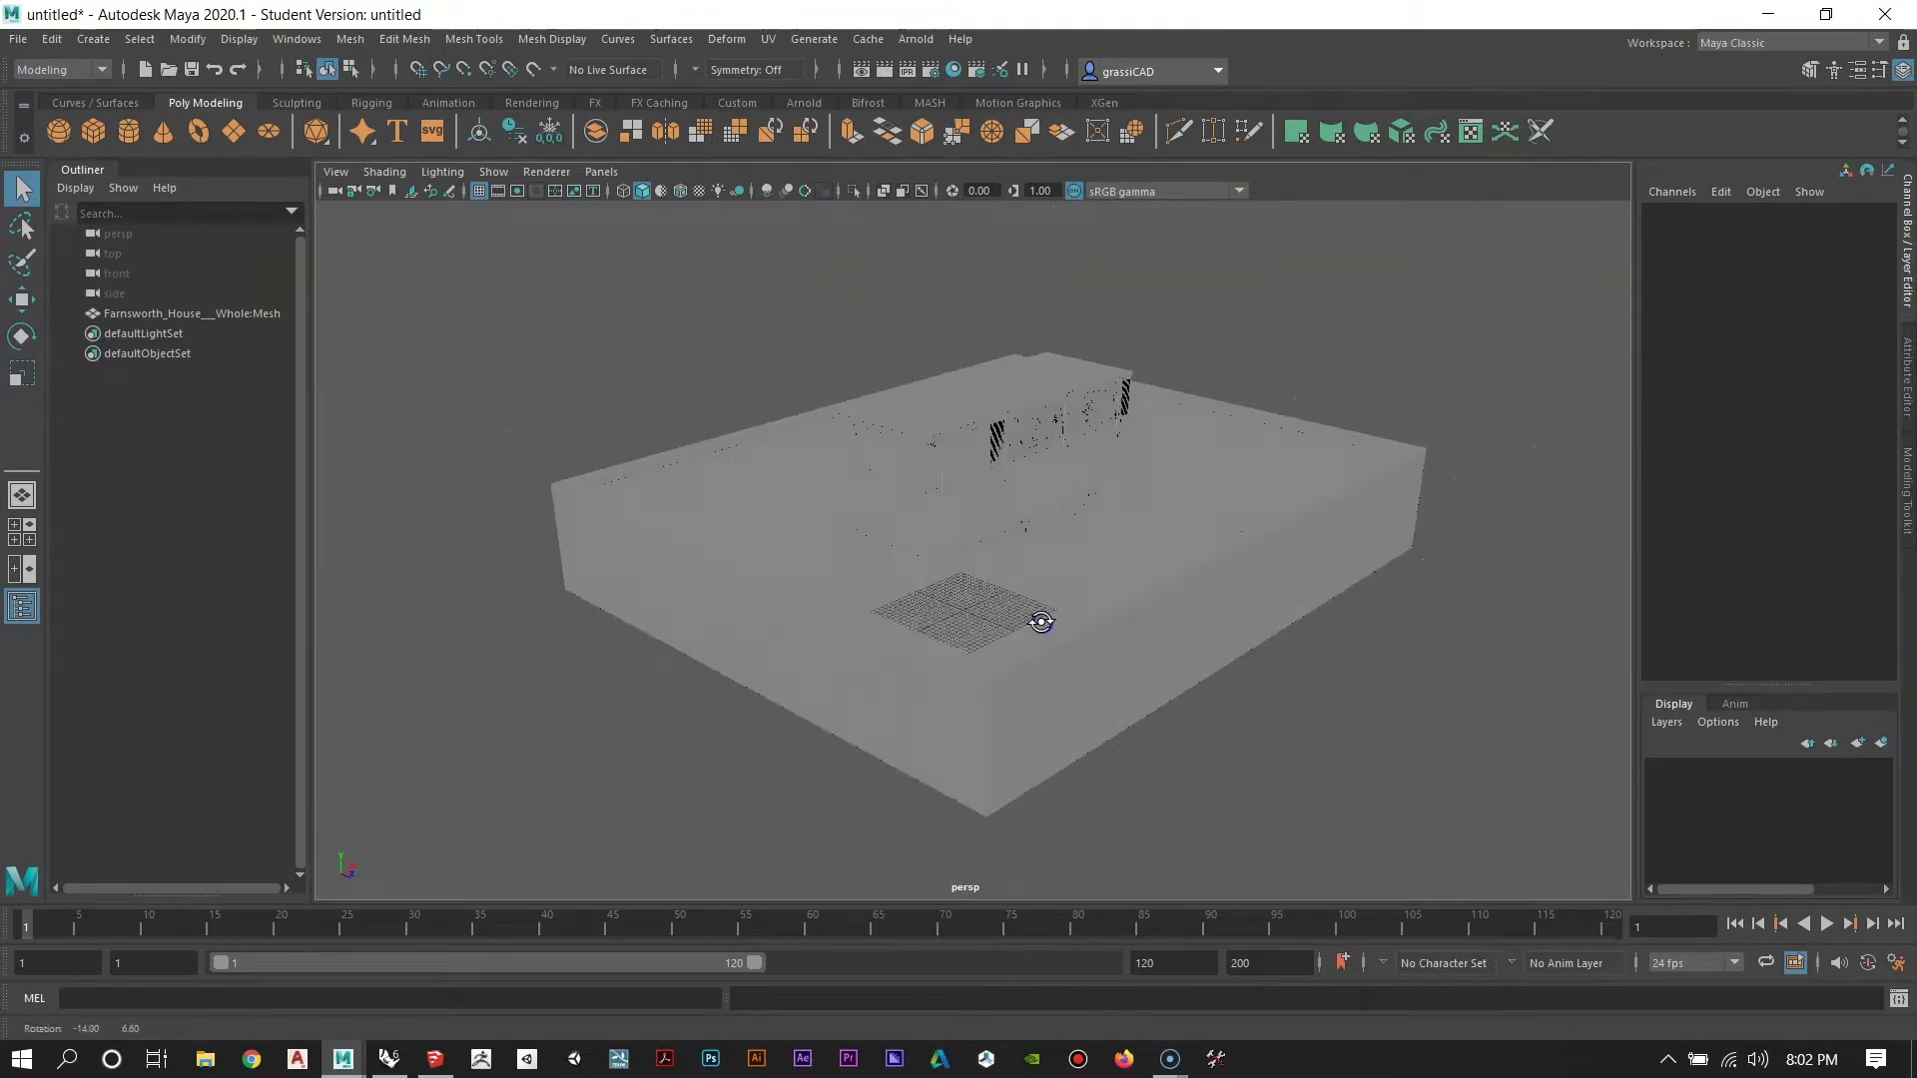
pyautogui.click(1076, 495)
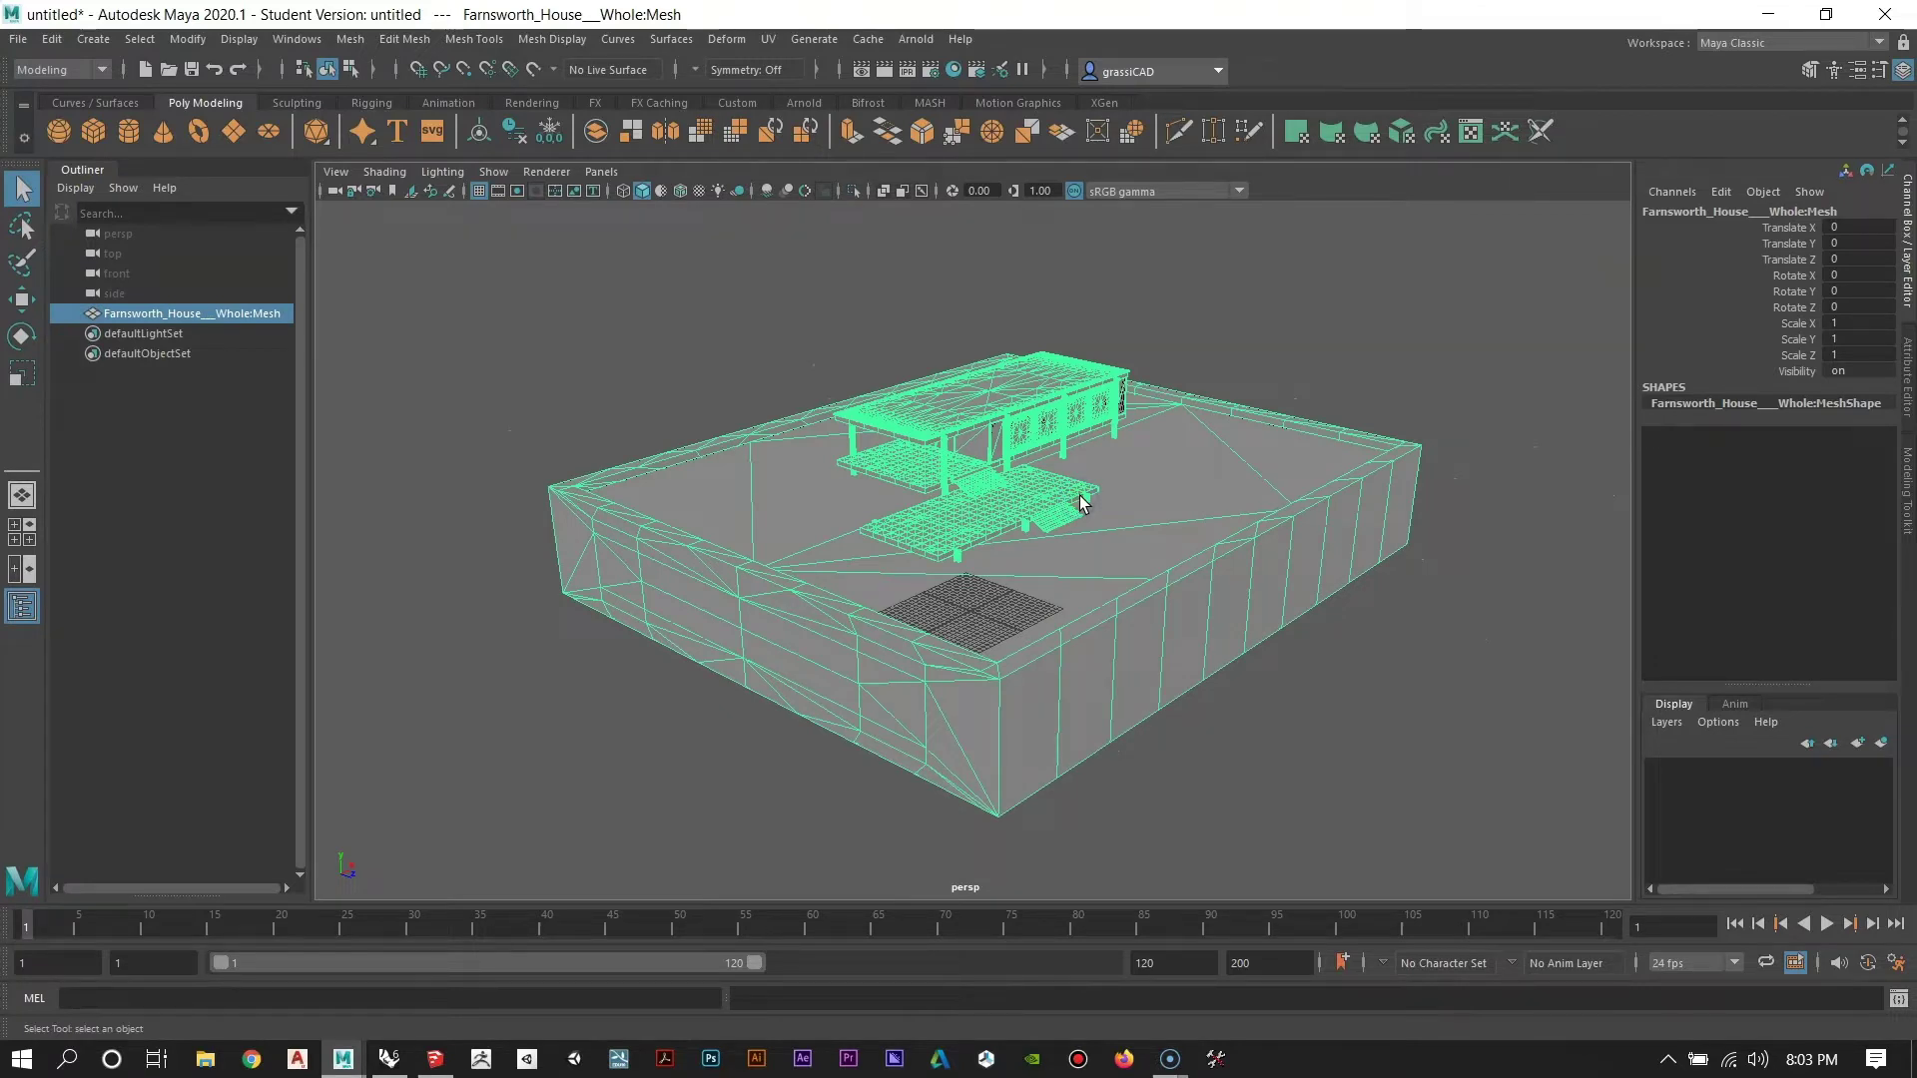
pyautogui.press('Delete')
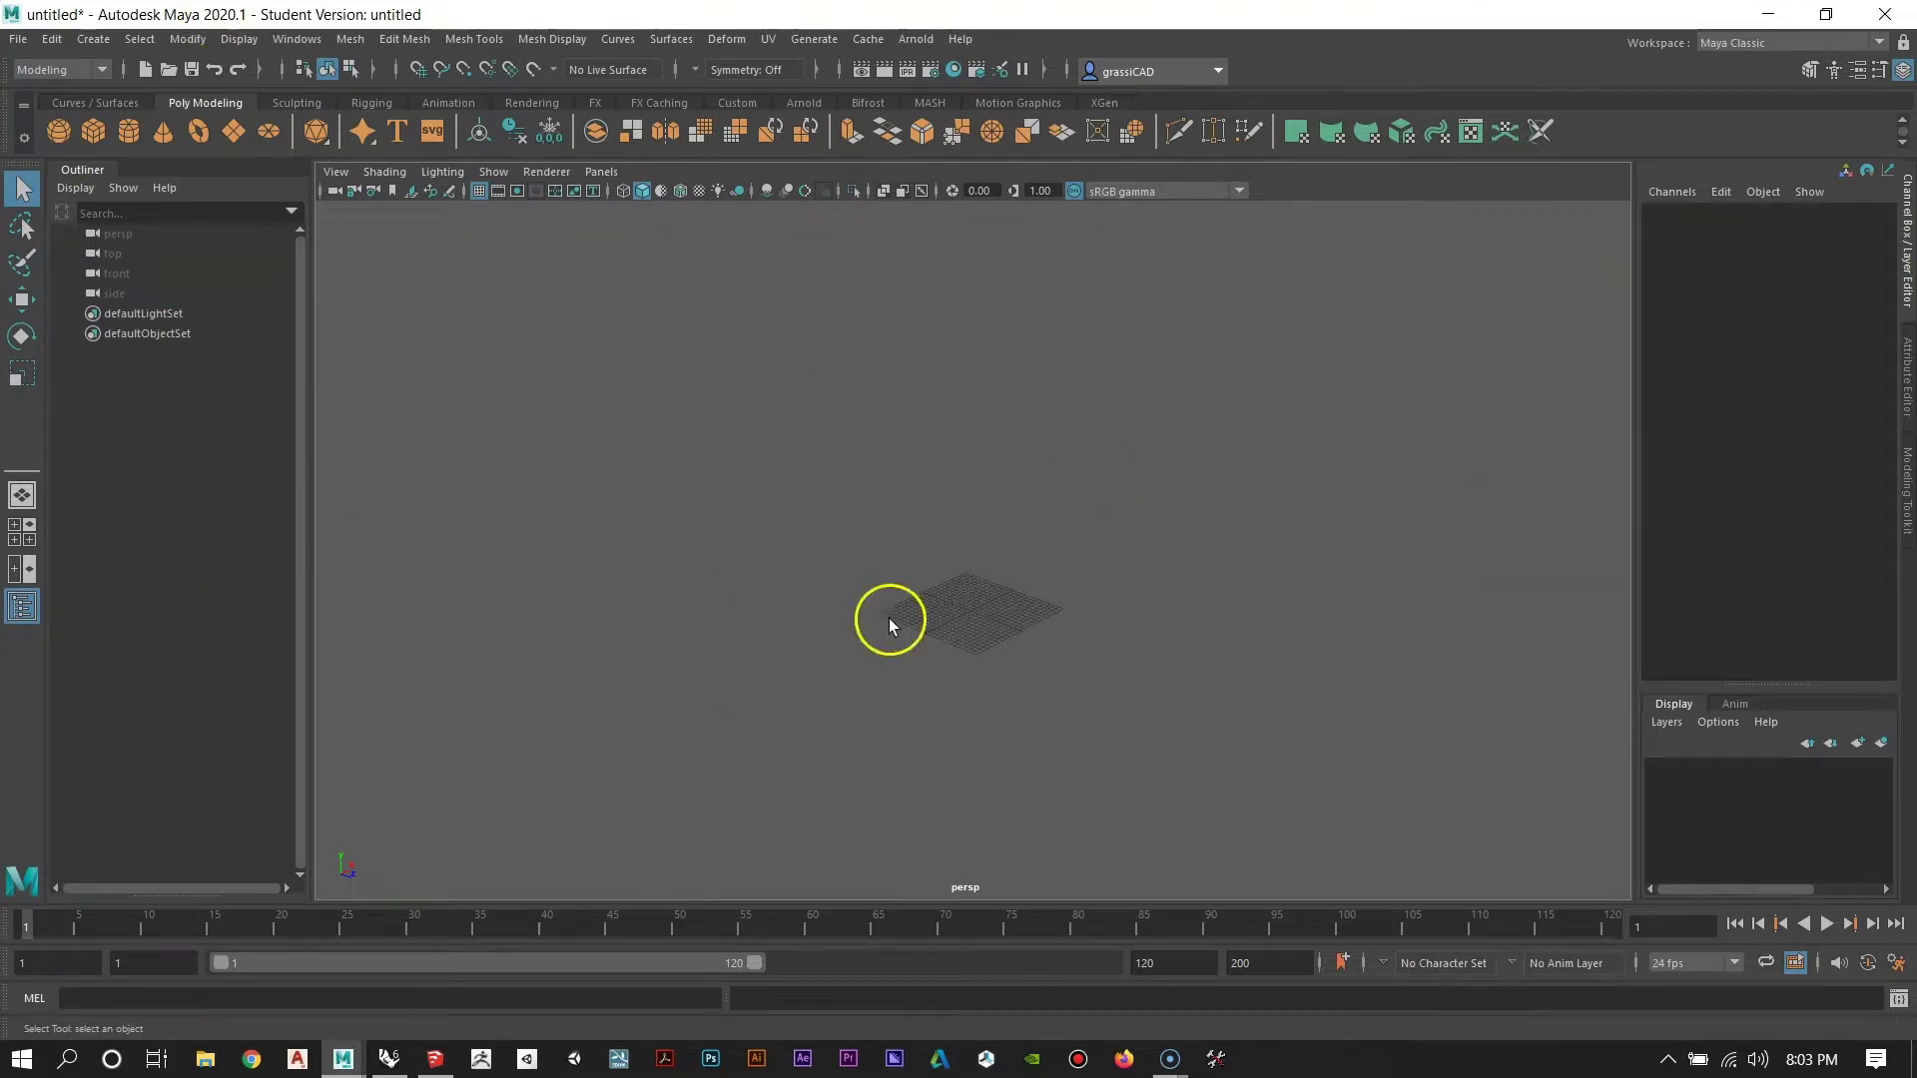
pyautogui.scroll(5, 1041, 647)
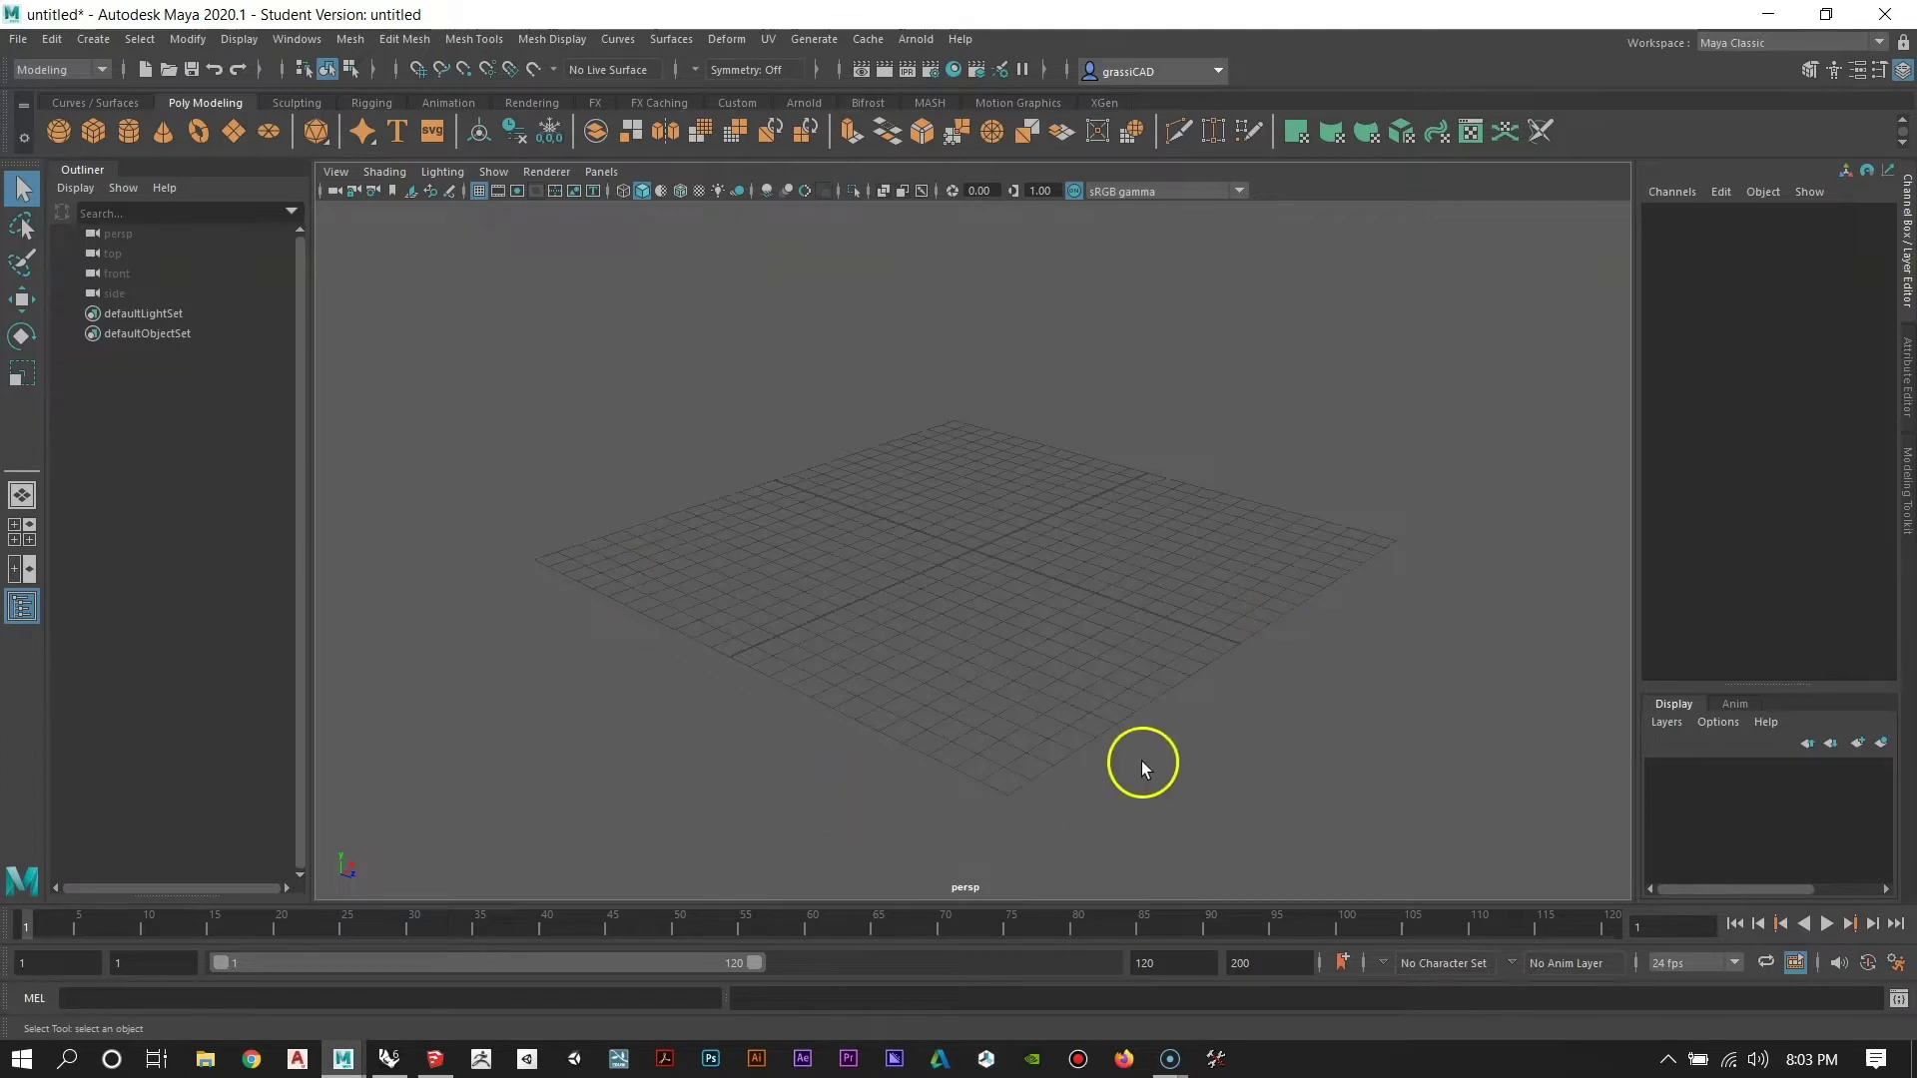
pyautogui.keyDown('alt'); pyautogui.moveTo(1143, 763); pyautogui.dragTo(932, 599); pyautogui.keyUp('alt')
pyautogui.keyDown('alt'); pyautogui.moveTo(933, 599); pyautogui.dragTo(961, 613, button='middle'); pyautogui.keyUp('alt')
pyautogui.keyDown('alt'); pyautogui.moveTo(961, 613); pyautogui.dragTo(946, 522); pyautogui.keyUp('alt')
pyautogui.keyDown('alt'); pyautogui.moveTo(1053, 627); pyautogui.dragTo(982, 575); pyautogui.keyUp('alt')
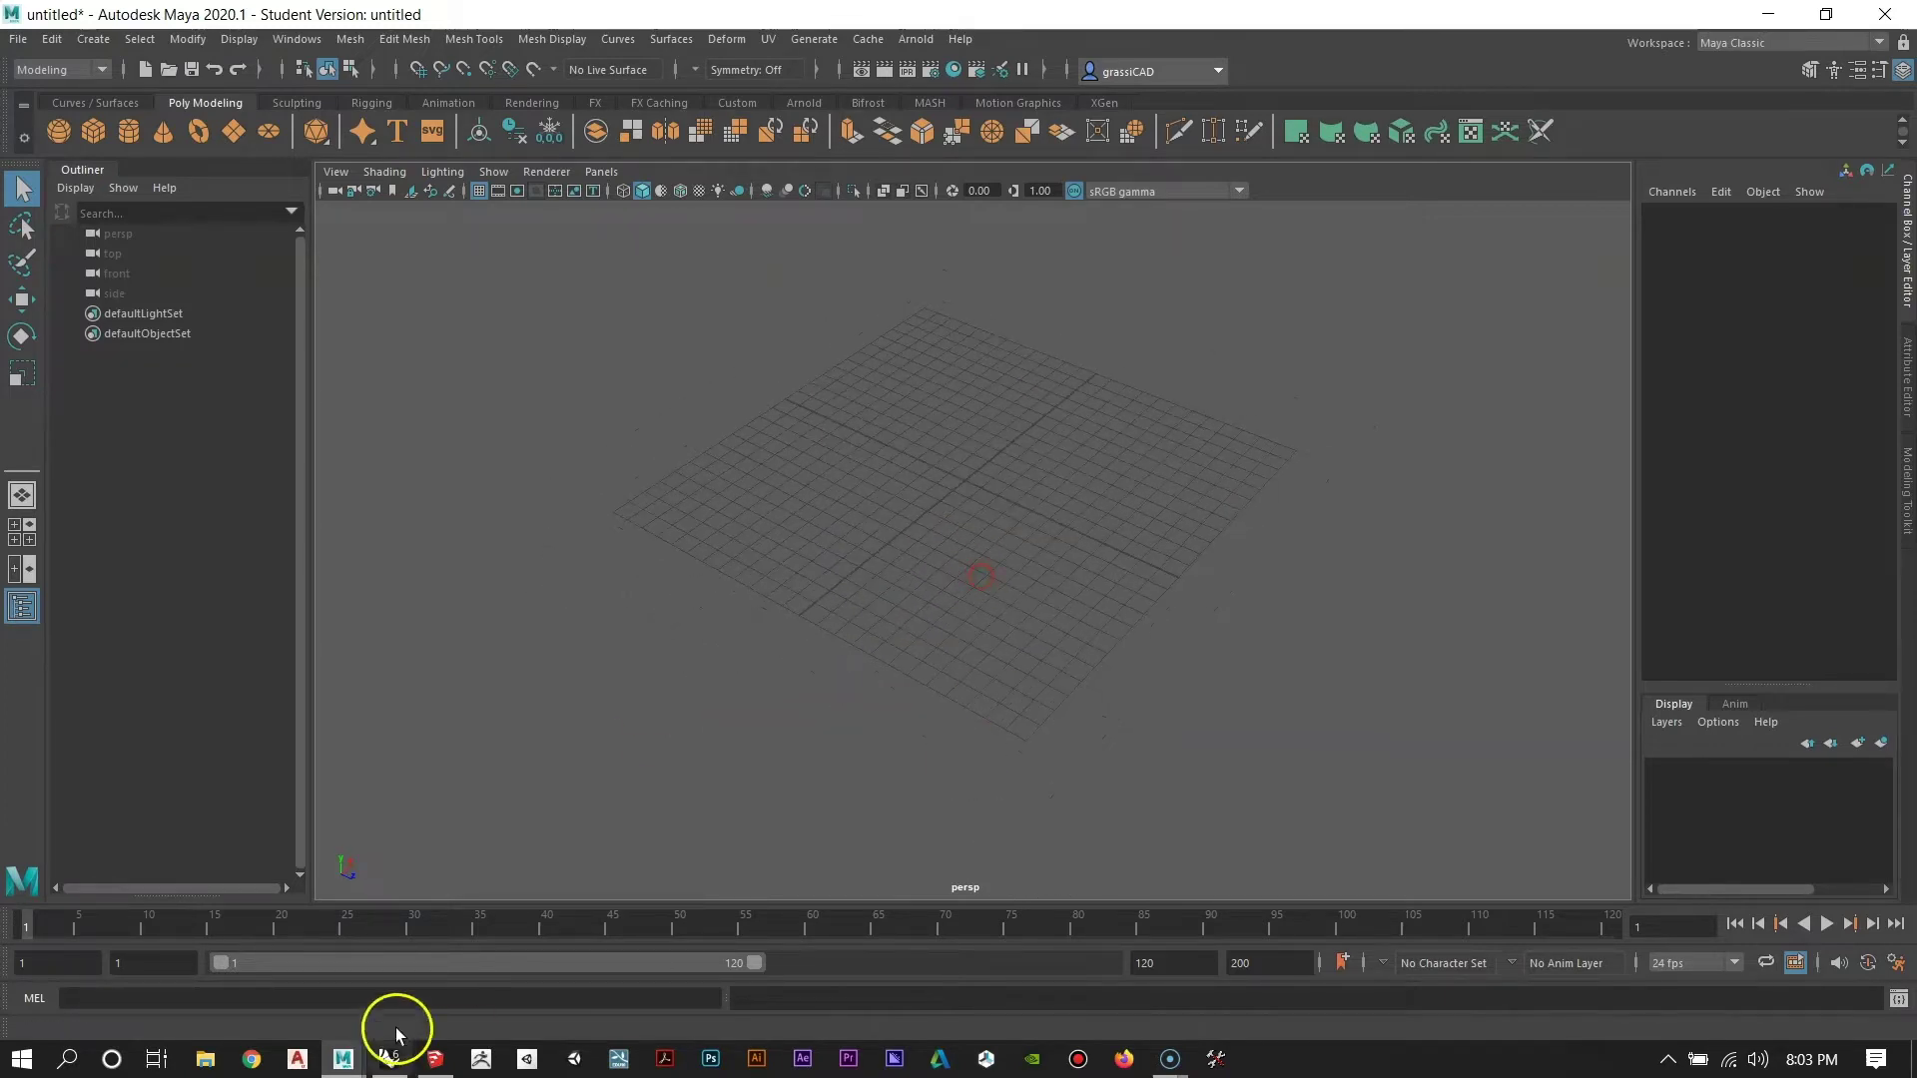
# Switch to Rhino and examine the meshed model, zooming to a single mesh on the Tiles layer and back to the whole site.
pyautogui.click(389, 1056)
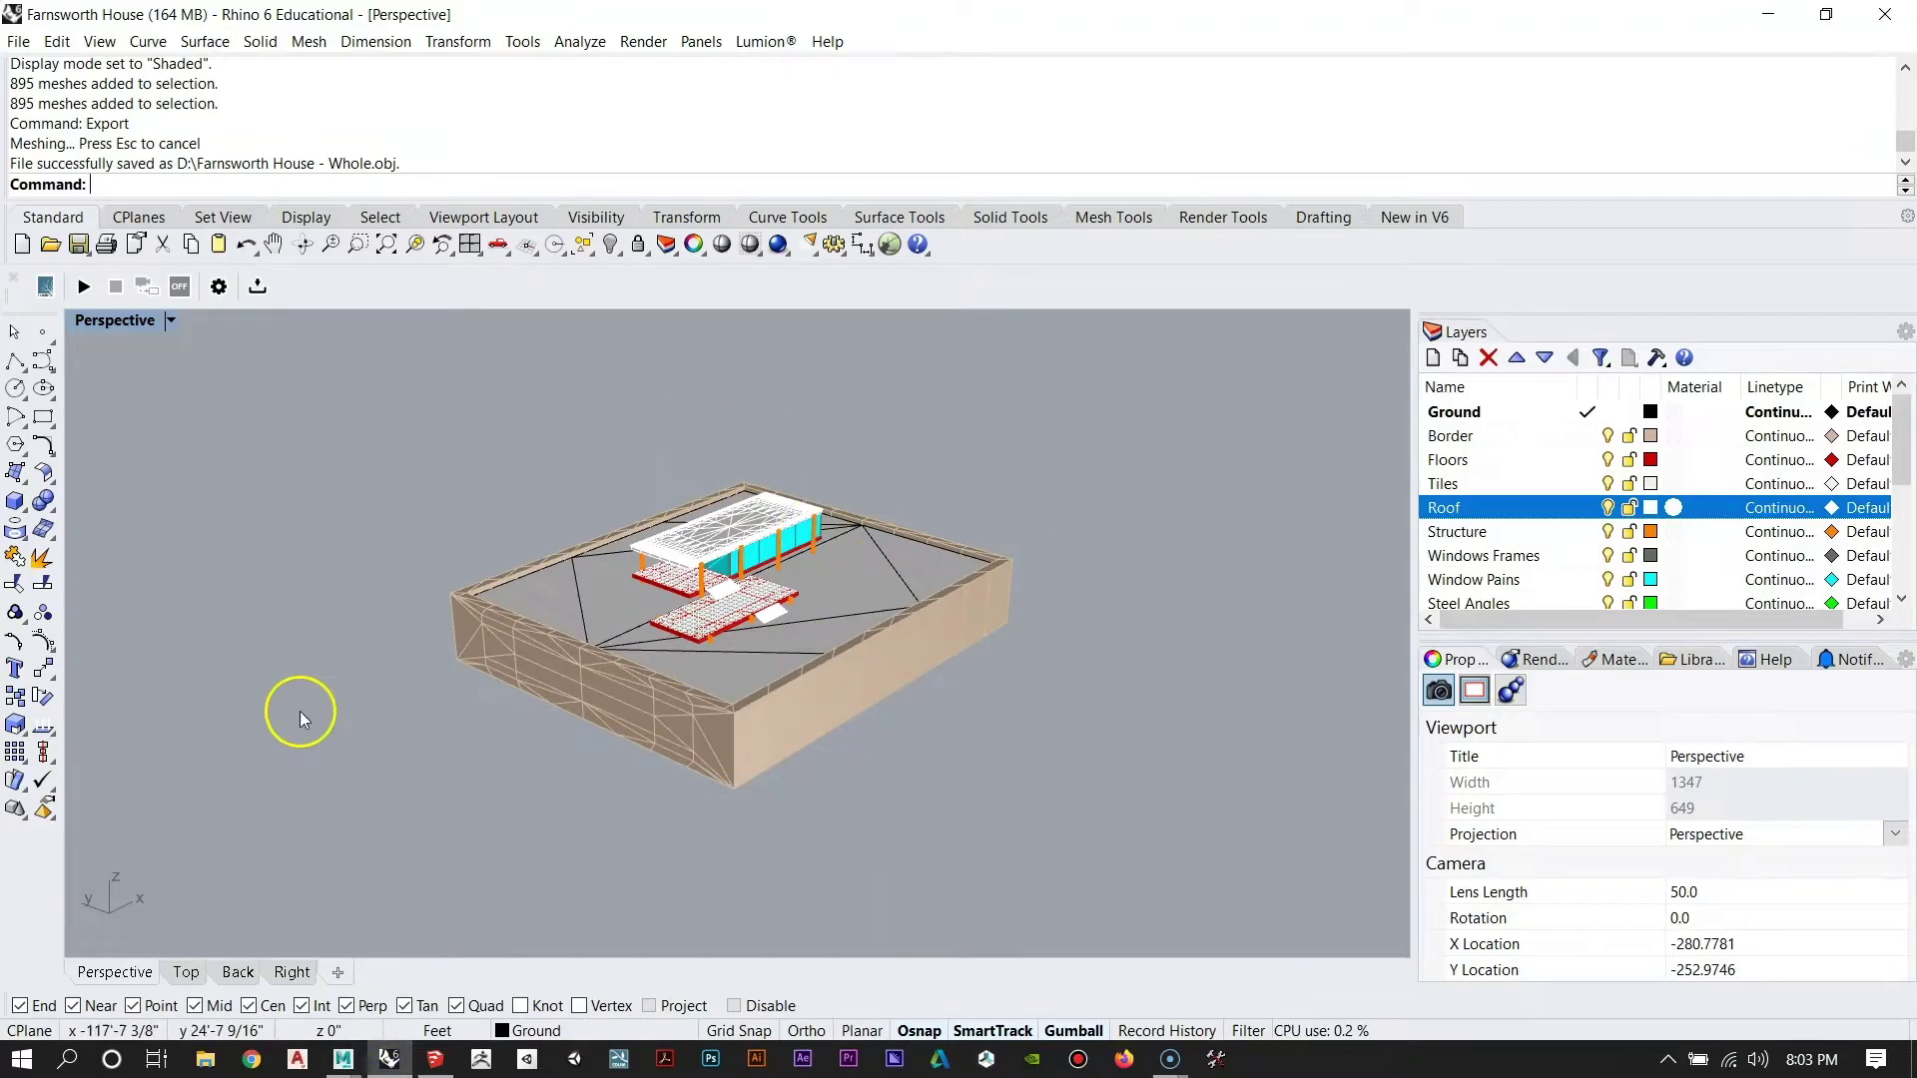
pyautogui.moveTo(843, 525); pyautogui.dragTo(751, 641, button='right')
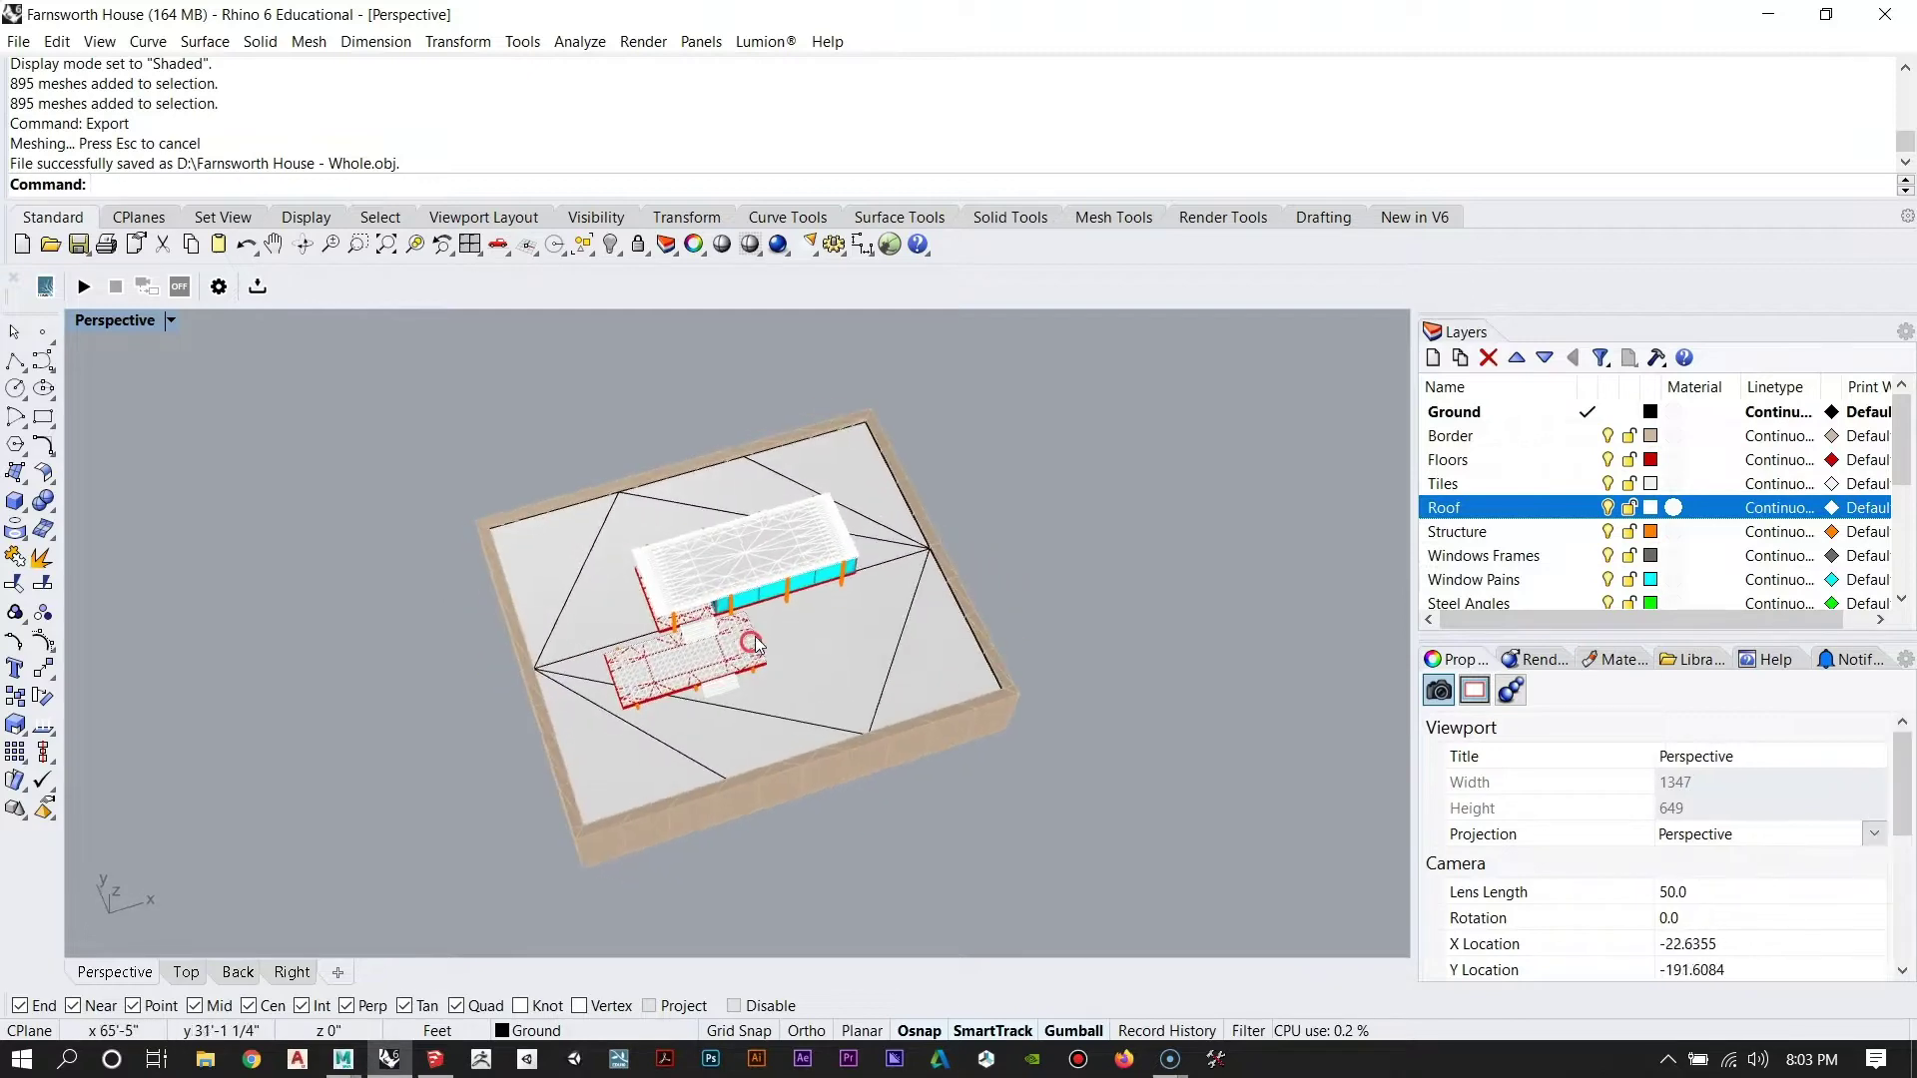
pyautogui.keyDown('ctrl'); pyautogui.moveTo(574, 717); pyautogui.dragTo(581, 629, button='right'); pyautogui.keyUp('ctrl')
pyautogui.moveTo(511, 707); pyautogui.dragTo(494, 693, button='right')
pyautogui.click(617, 649)
pyautogui.write('ZS')
pyautogui.press('Return')
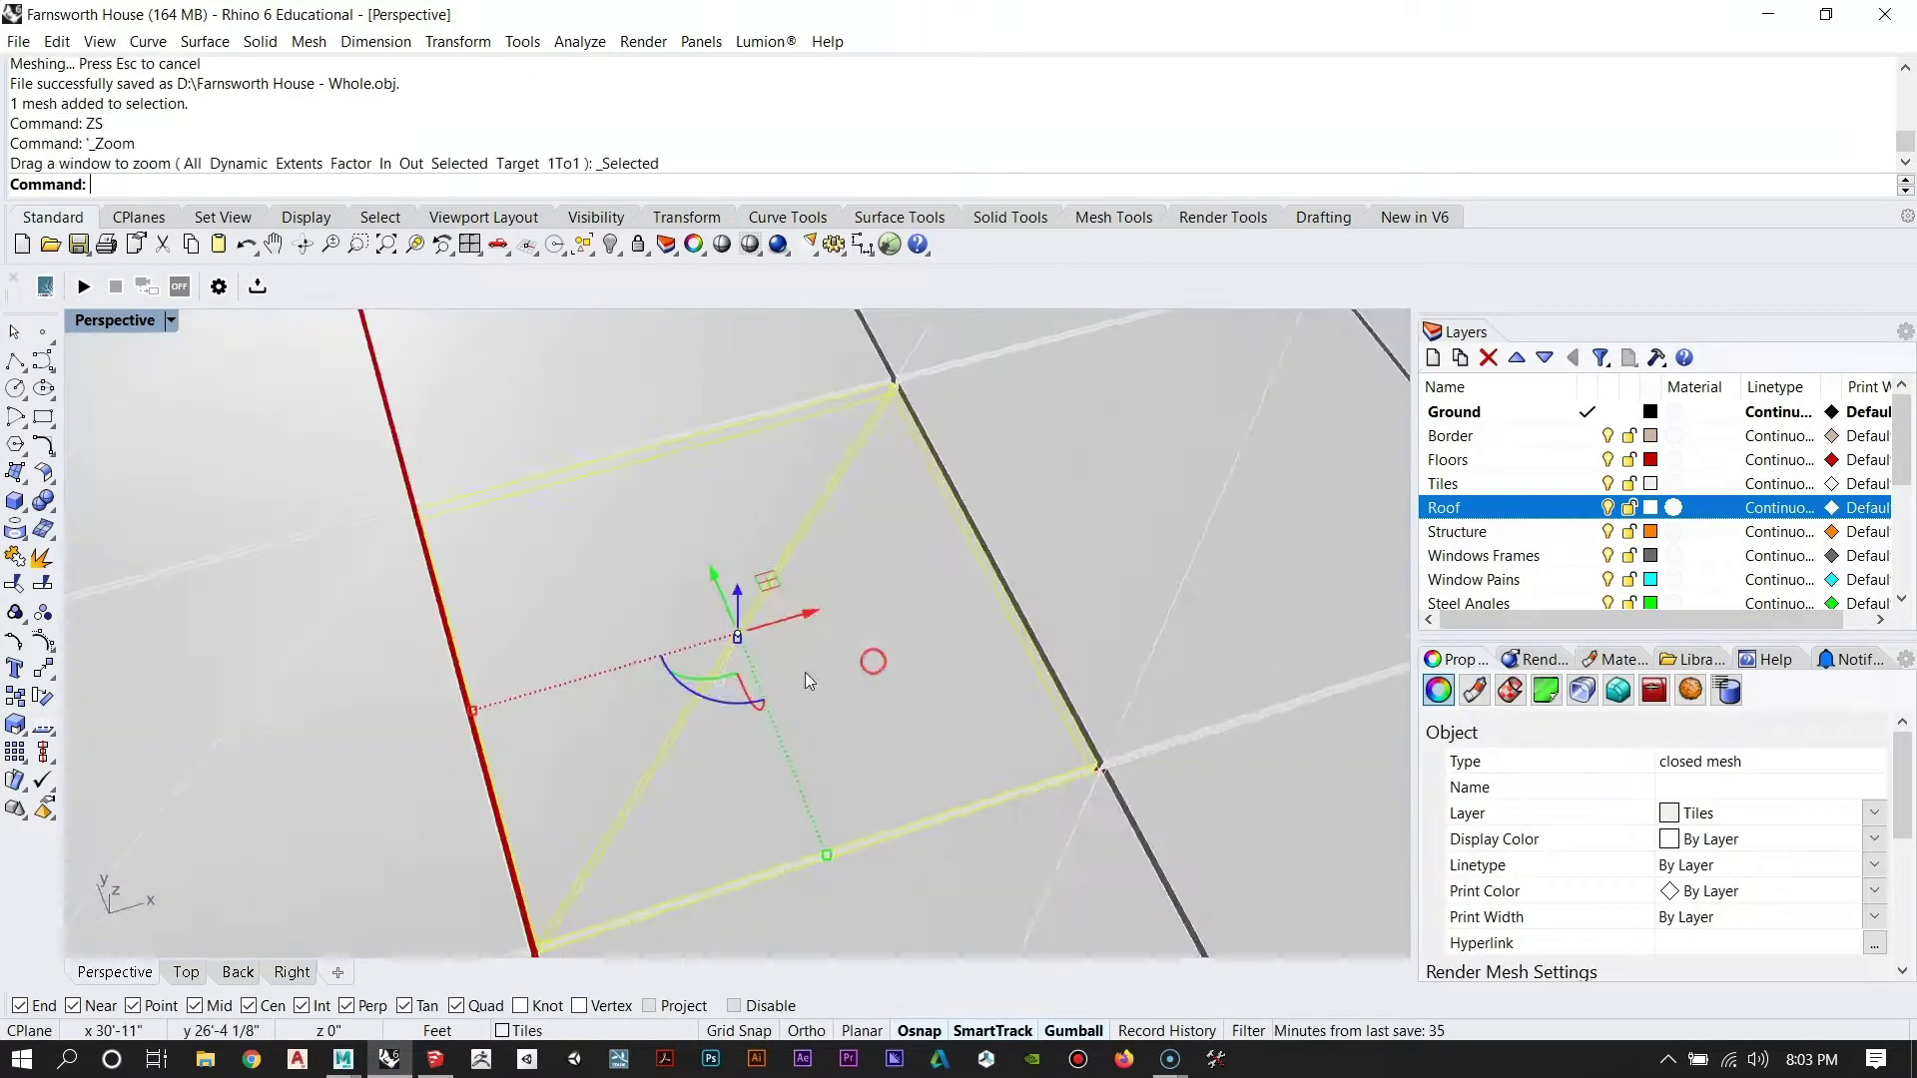
pyautogui.scroll(-10, 728, 629)
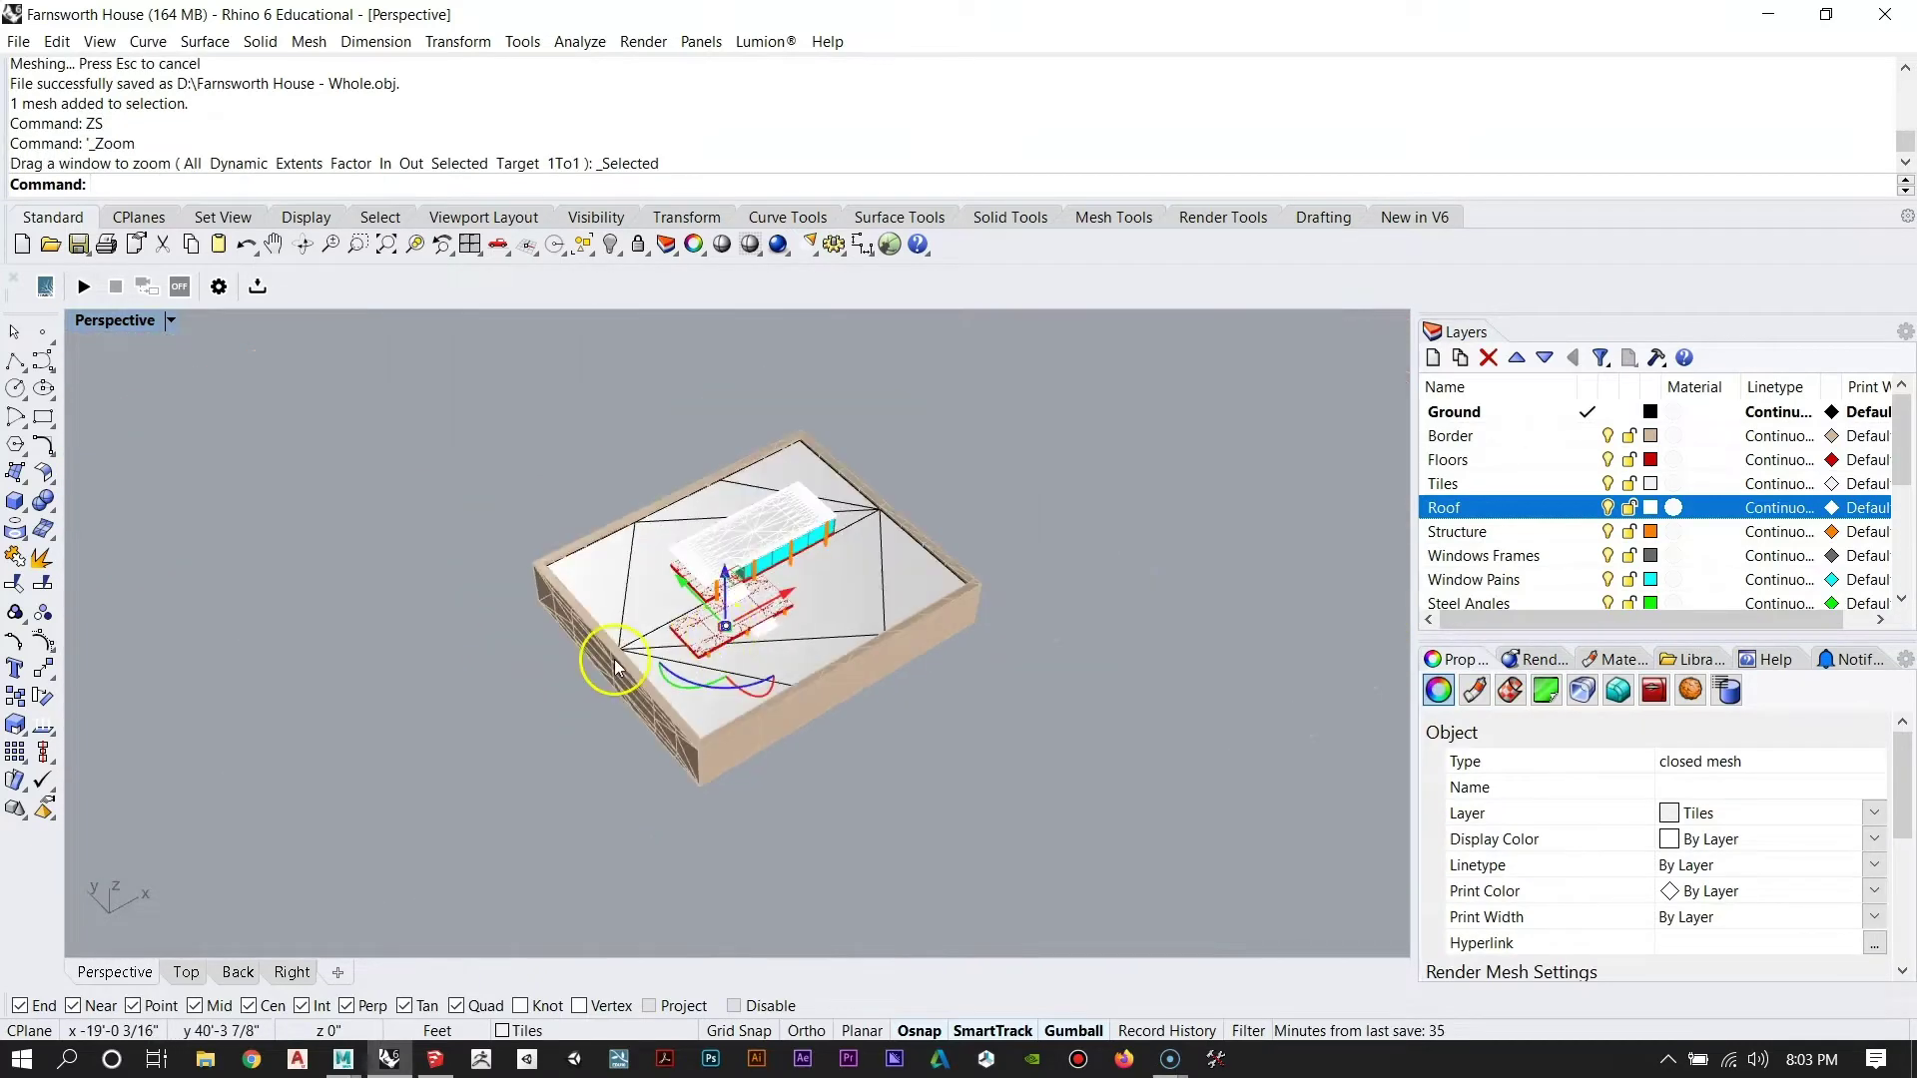
pyautogui.moveTo(610, 662); pyautogui.dragTo(765, 670, button='right')
pyautogui.scroll(8, 644, 665)
pyautogui.scroll(-6, 811, 627)
pyautogui.press('Escape')
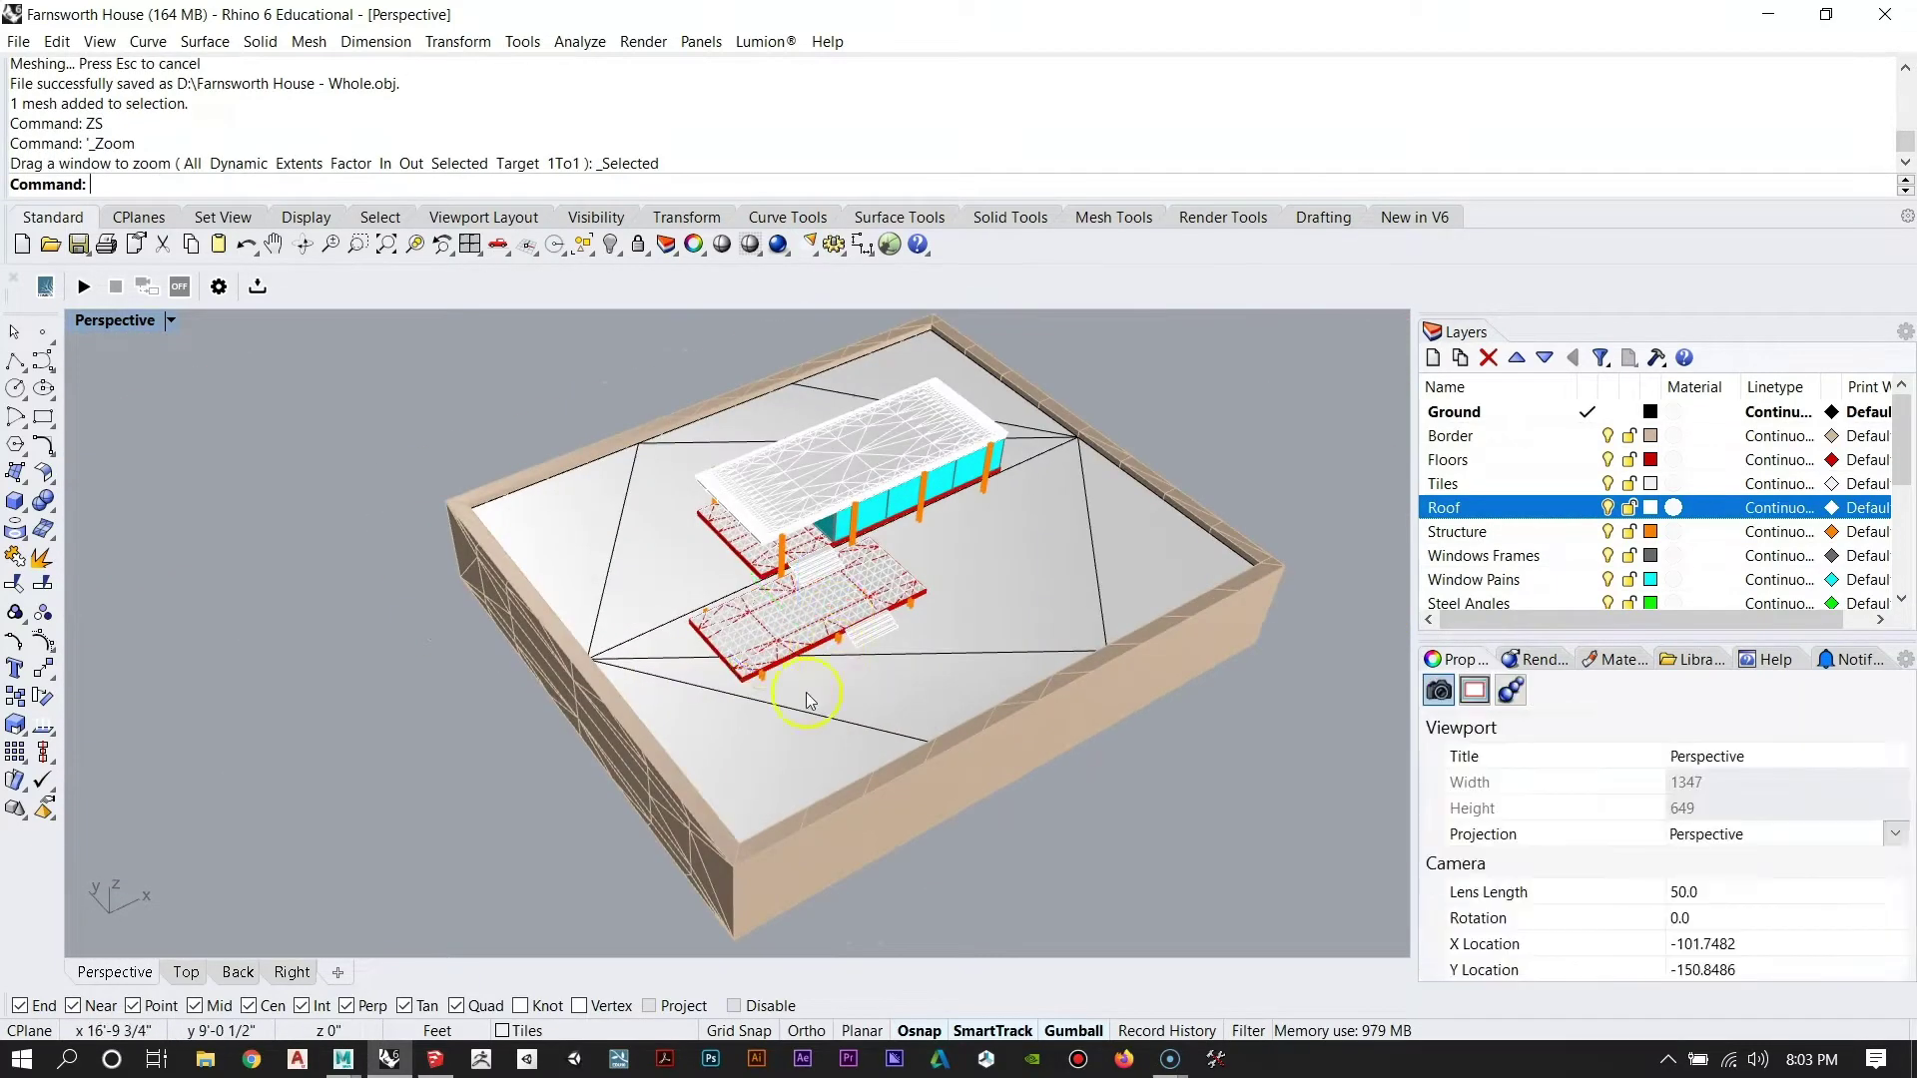
pyautogui.scroll(3, 1190, 569)
# Select the Ground layer's objects and start exporting them to Maya Tutorials\Part 04 - Importing and Exporting Geometry\Working Files\OBJs on Storage (D:).
pyautogui.rightClick(1448, 413)
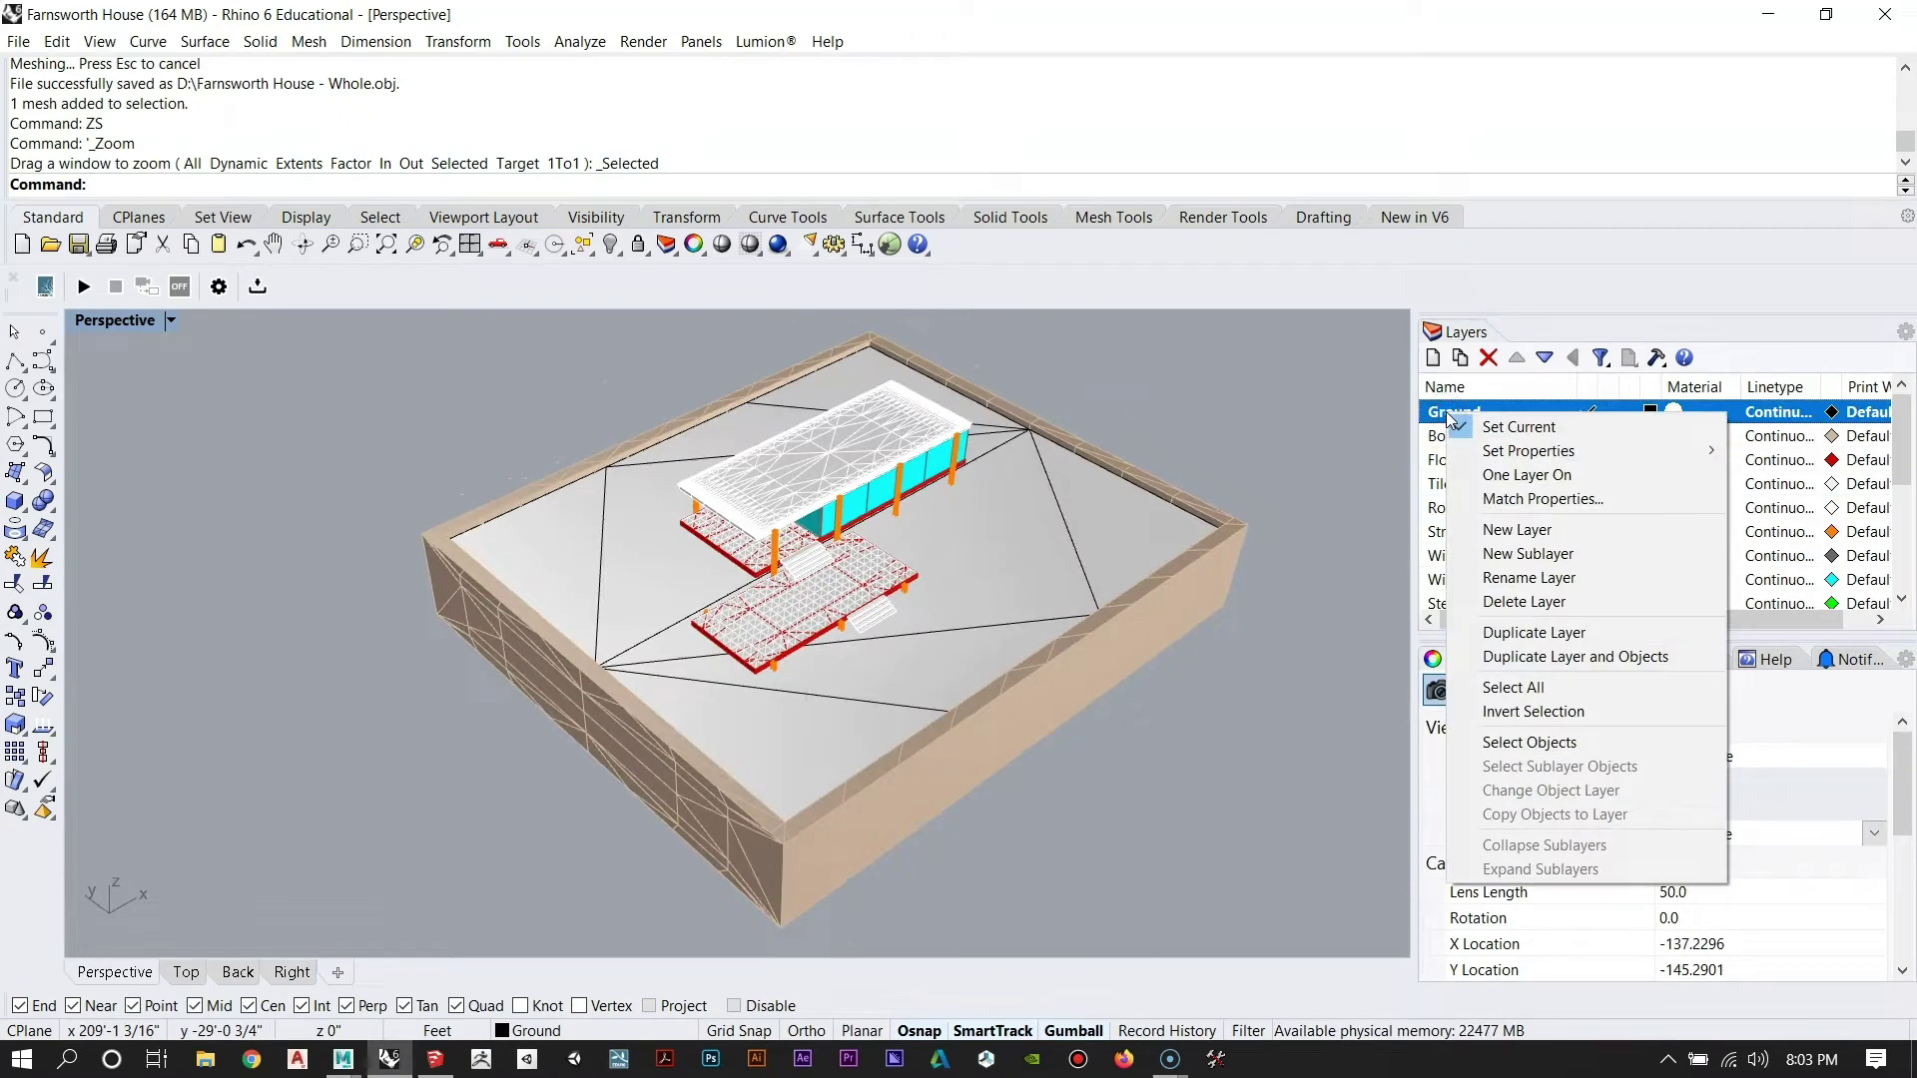
pyautogui.click(1528, 742)
pyautogui.write('E')
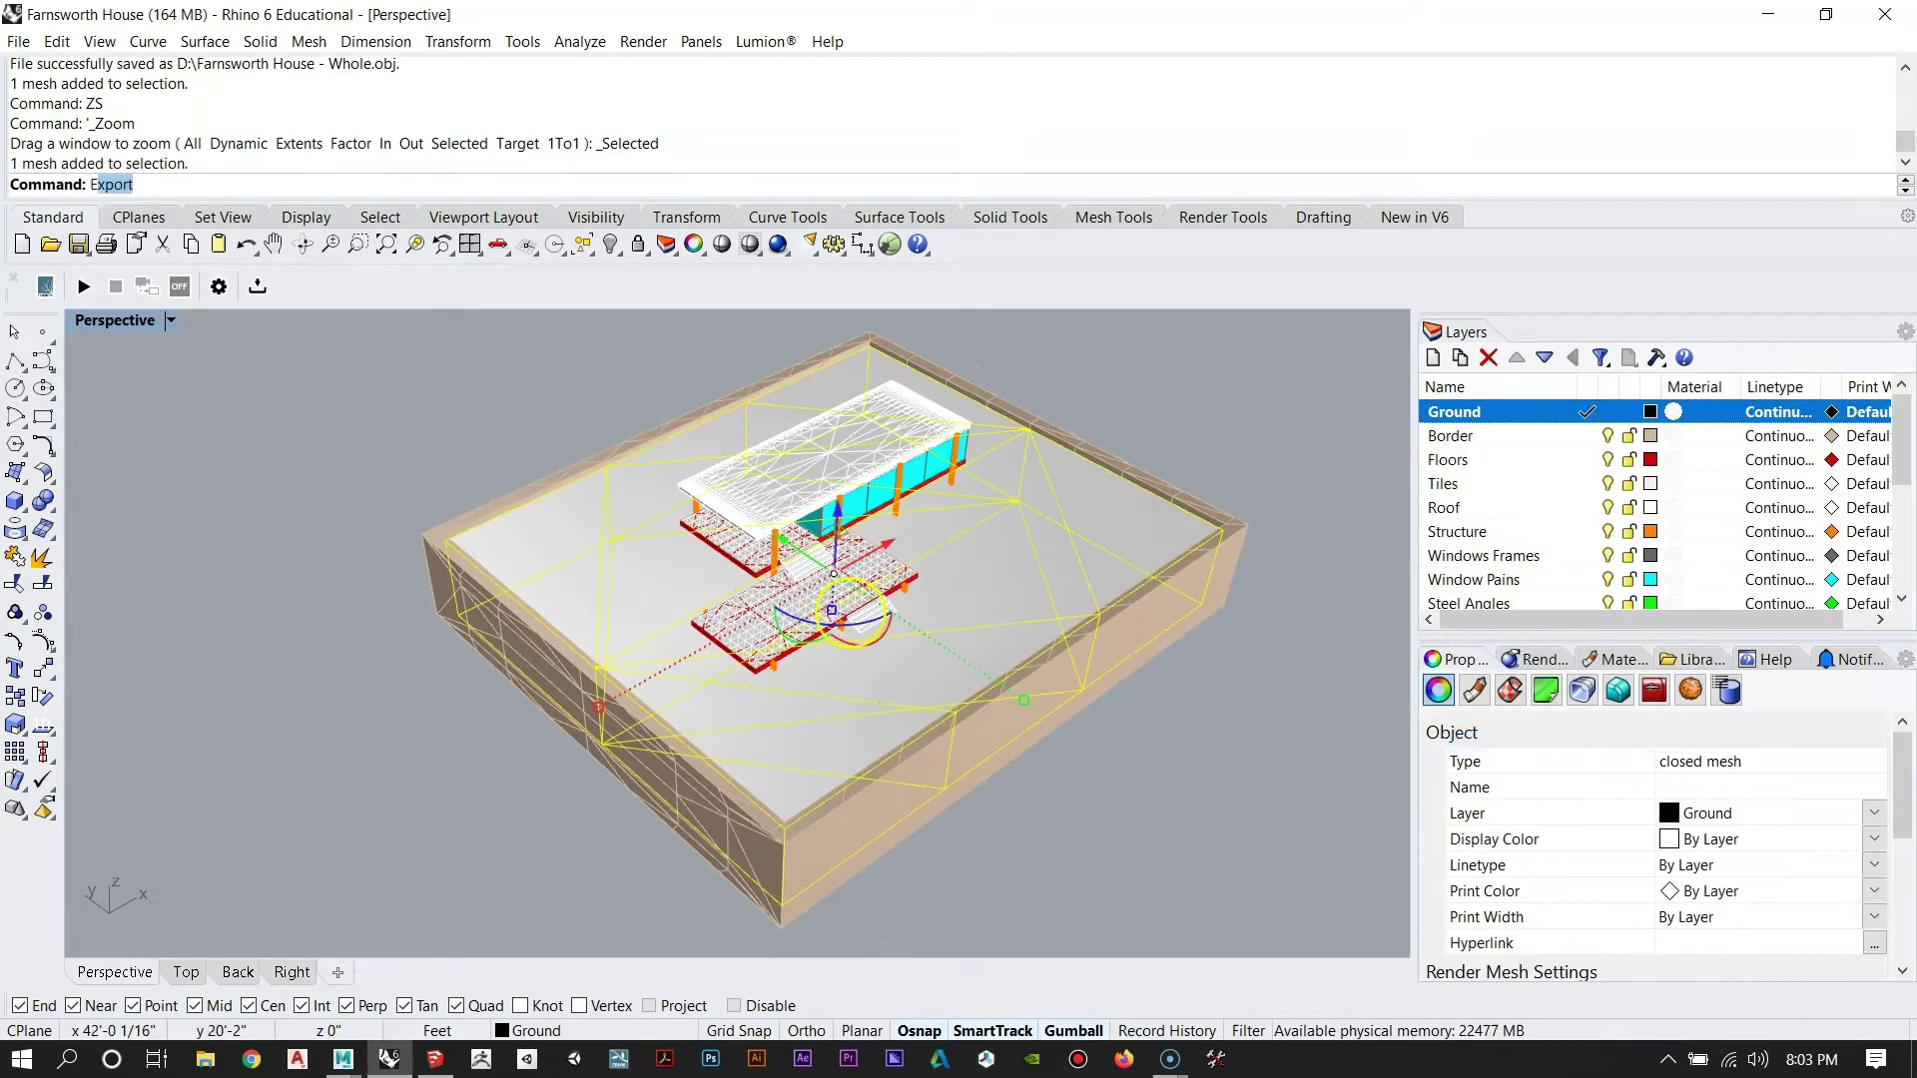
pyautogui.write('xport')
pyautogui.press('Return')
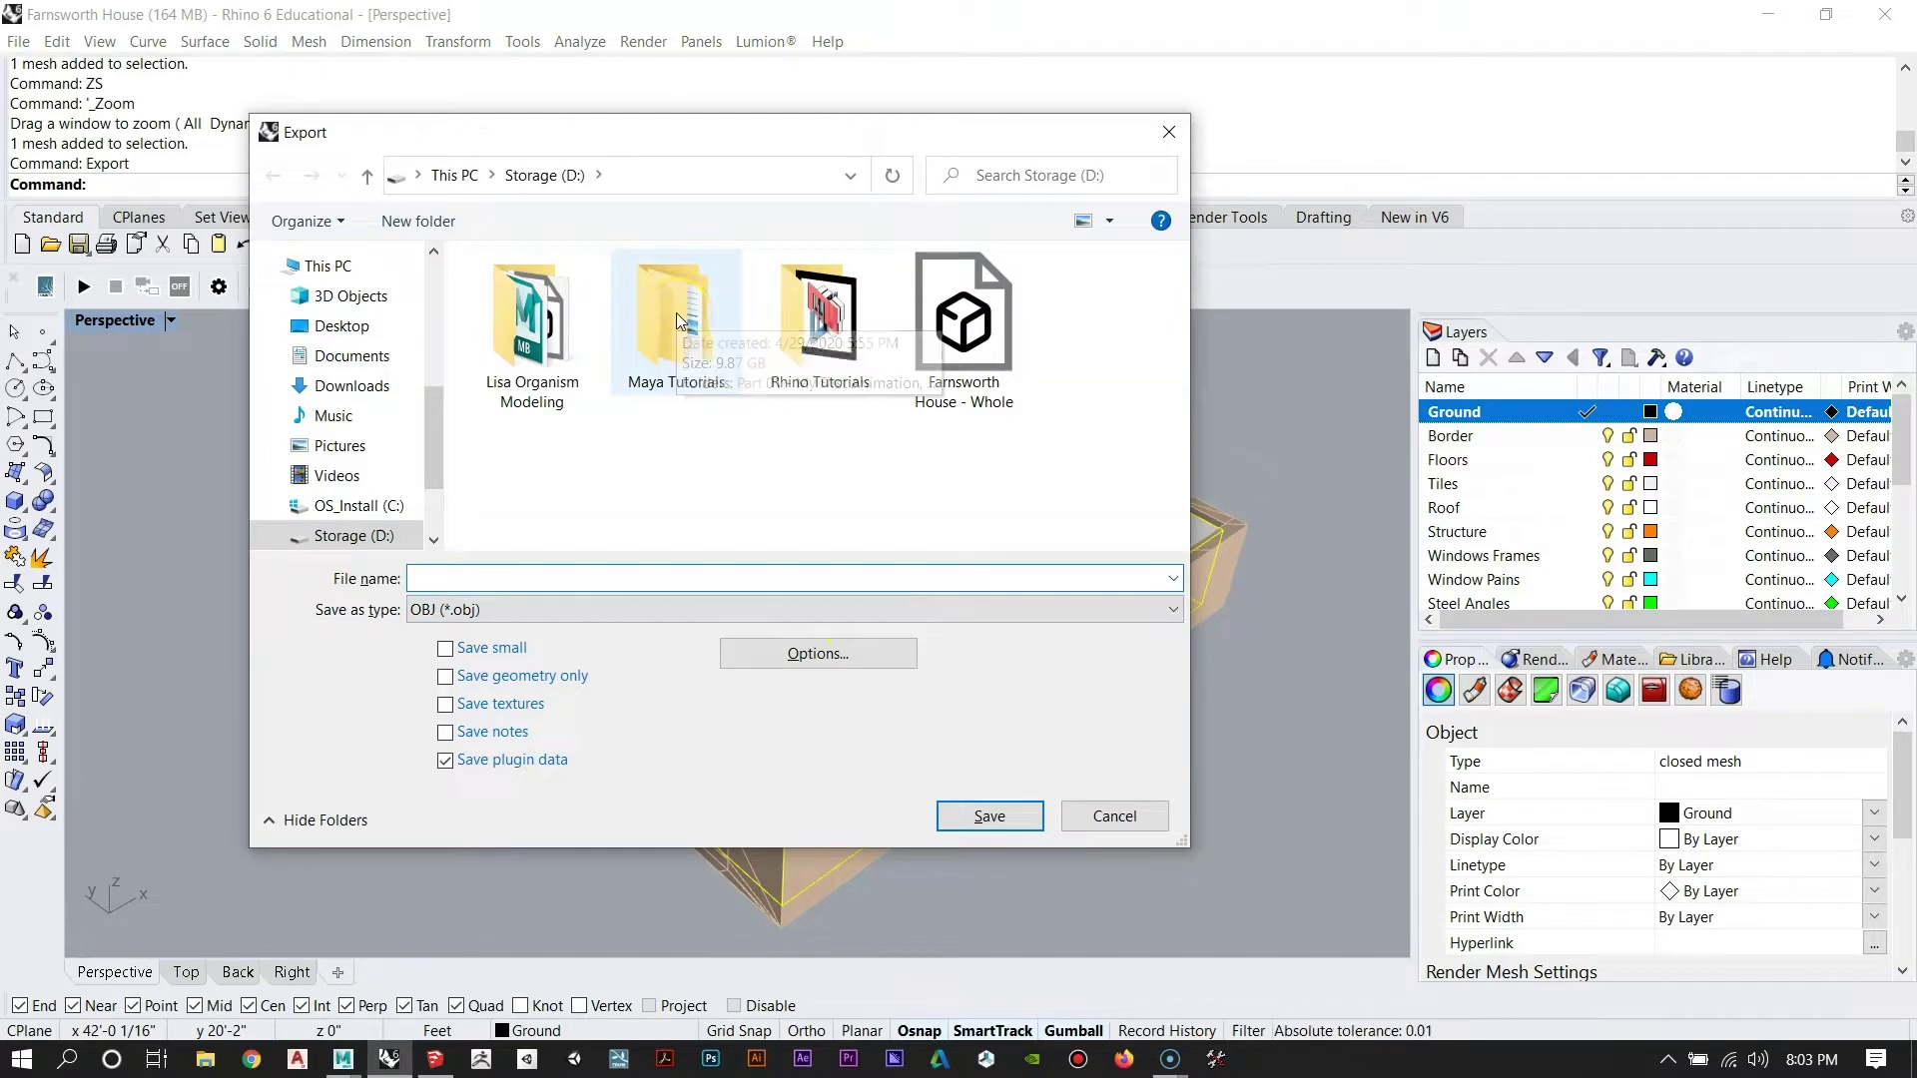
pyautogui.doubleClick(683, 317)
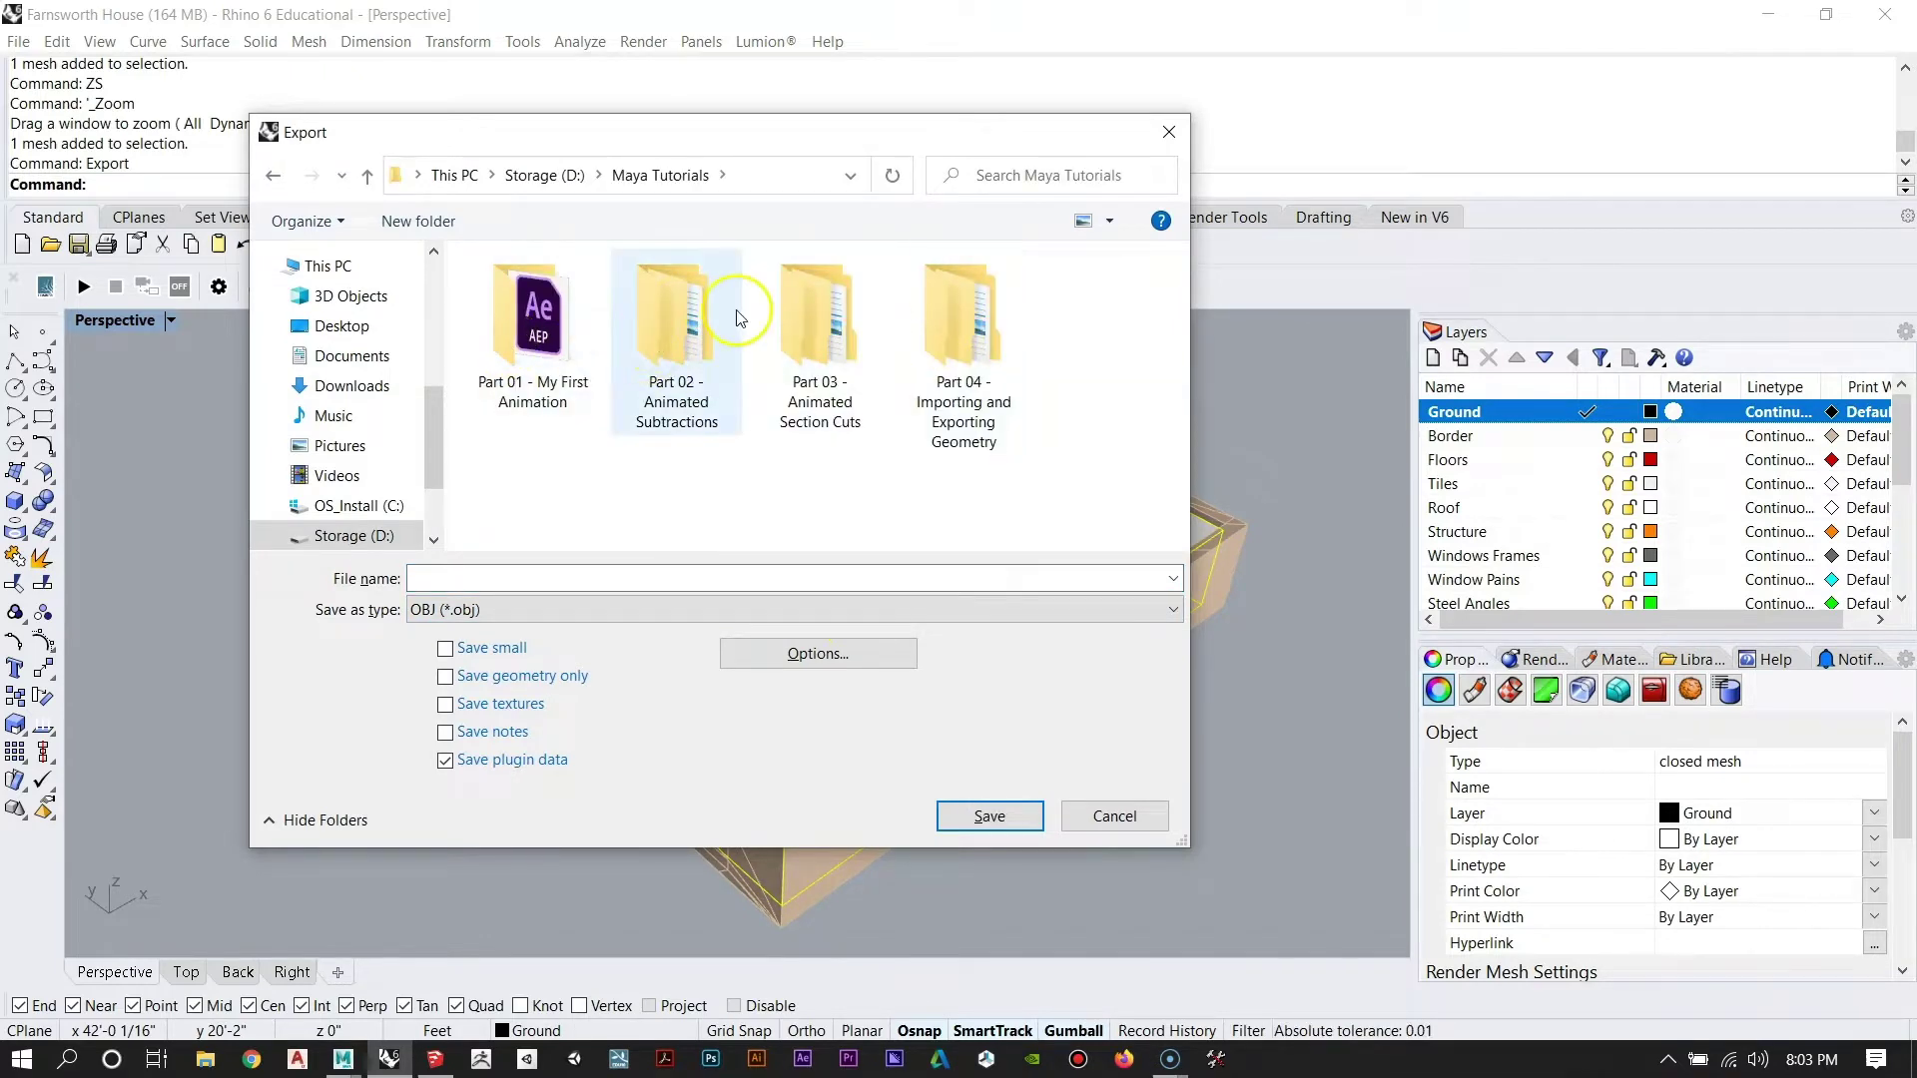
pyautogui.click(1048, 360)
pyautogui.doubleClick(969, 322)
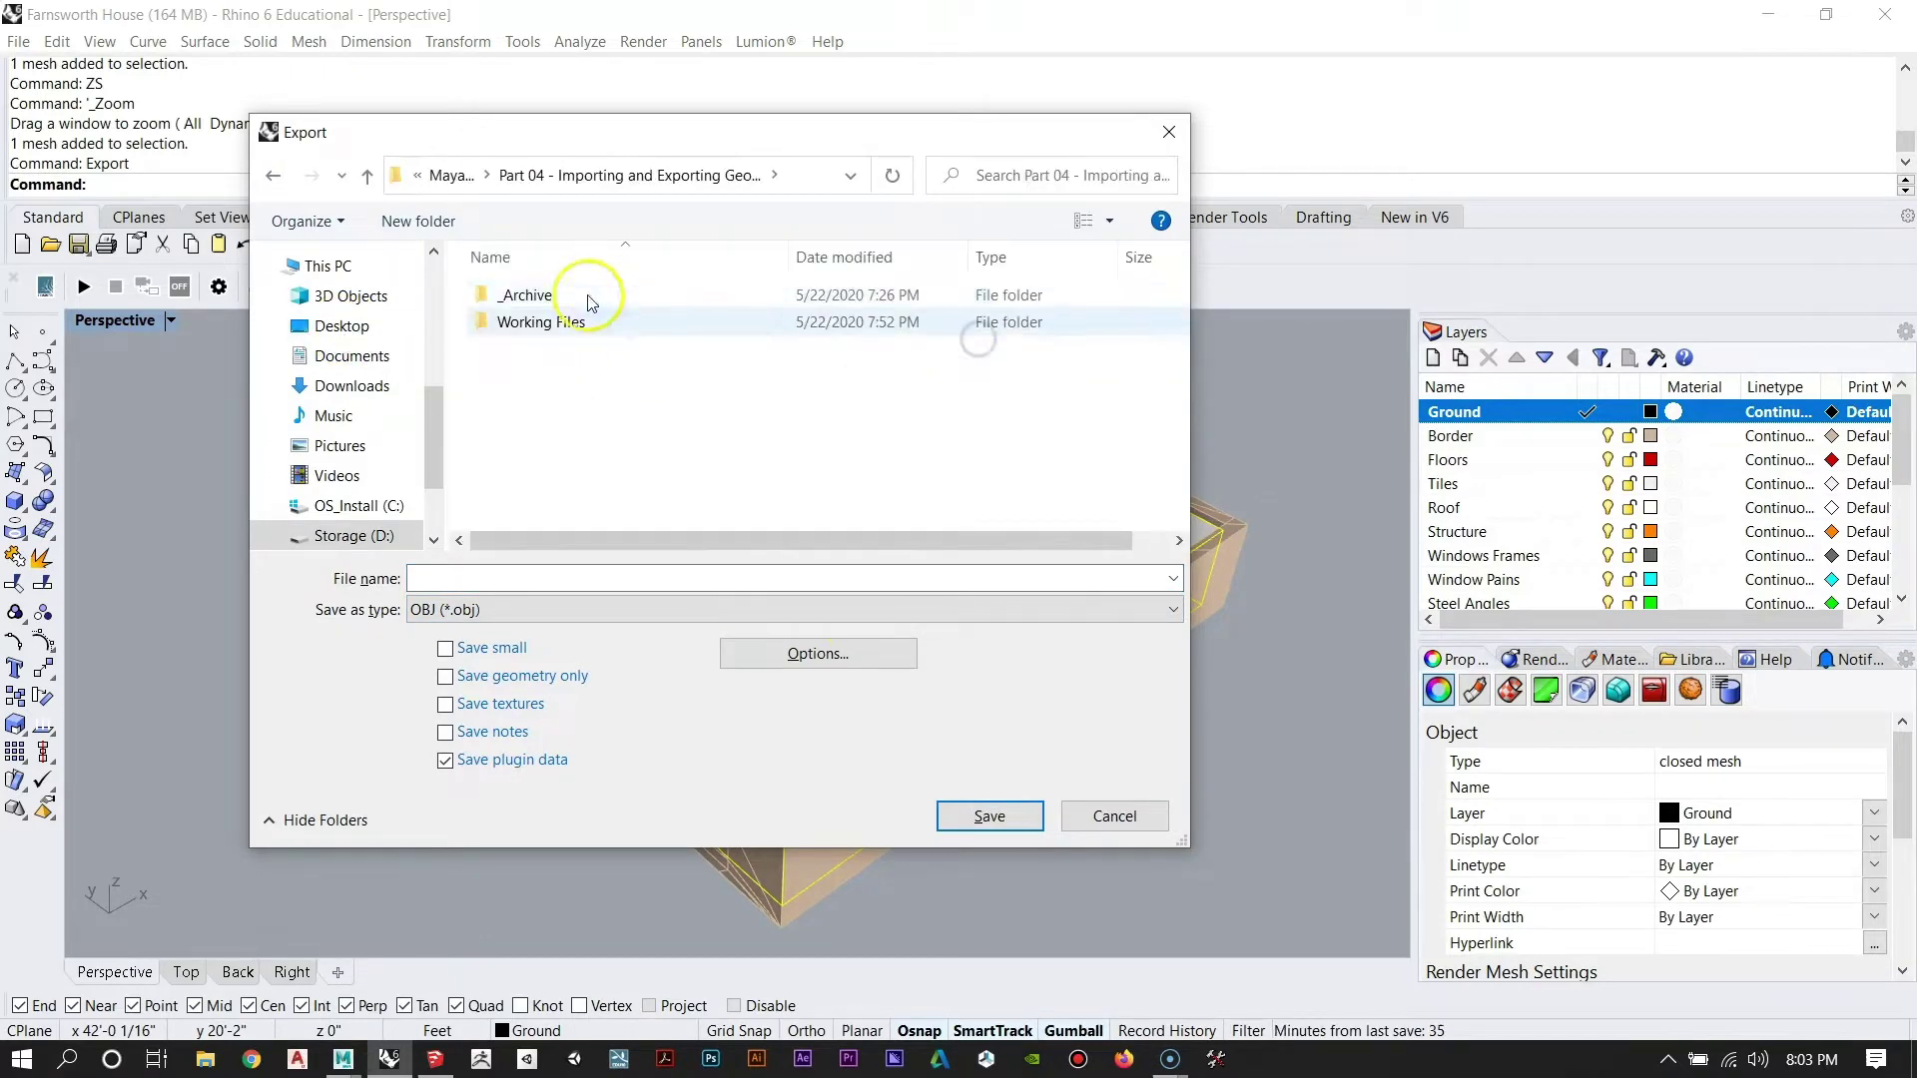
pyautogui.doubleClick(571, 318)
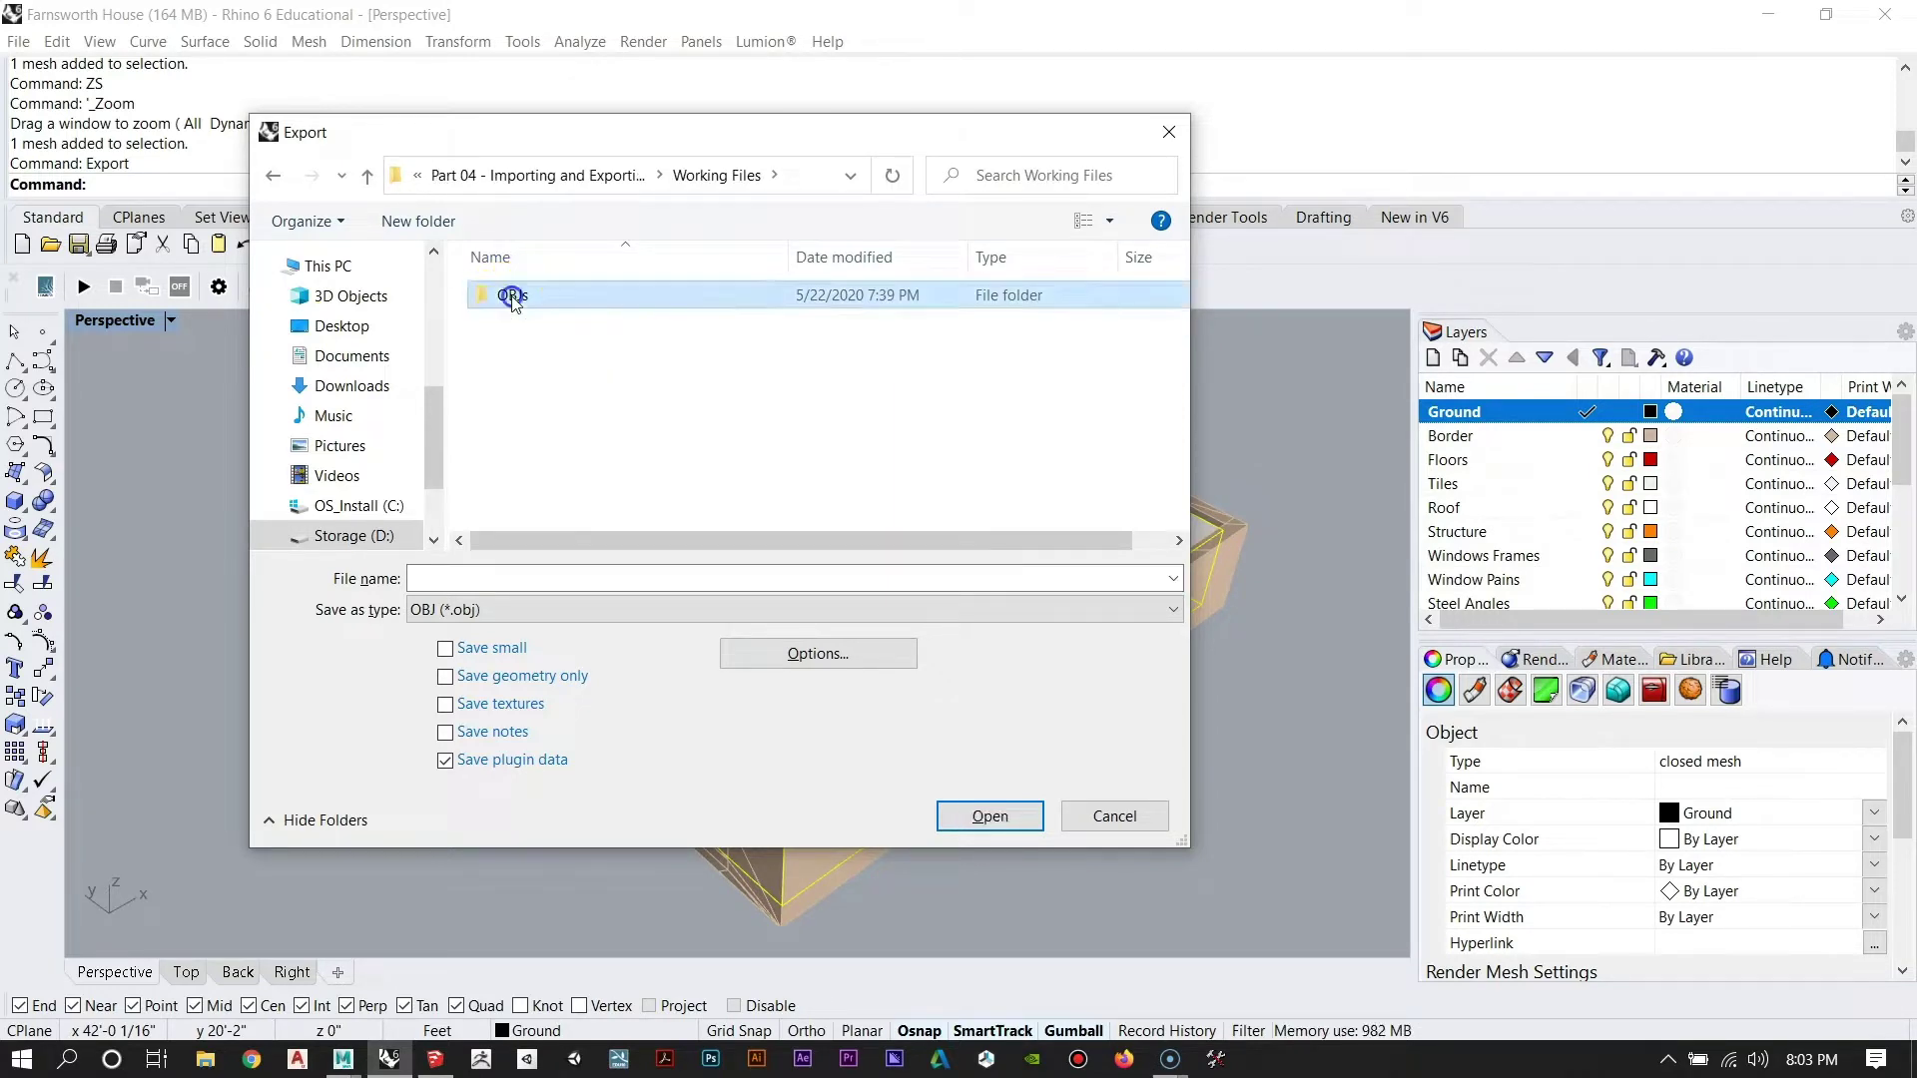
pyautogui.doubleClick(513, 295)
pyautogui.moveTo(683, 138); pyautogui.dragTo(743, 146)
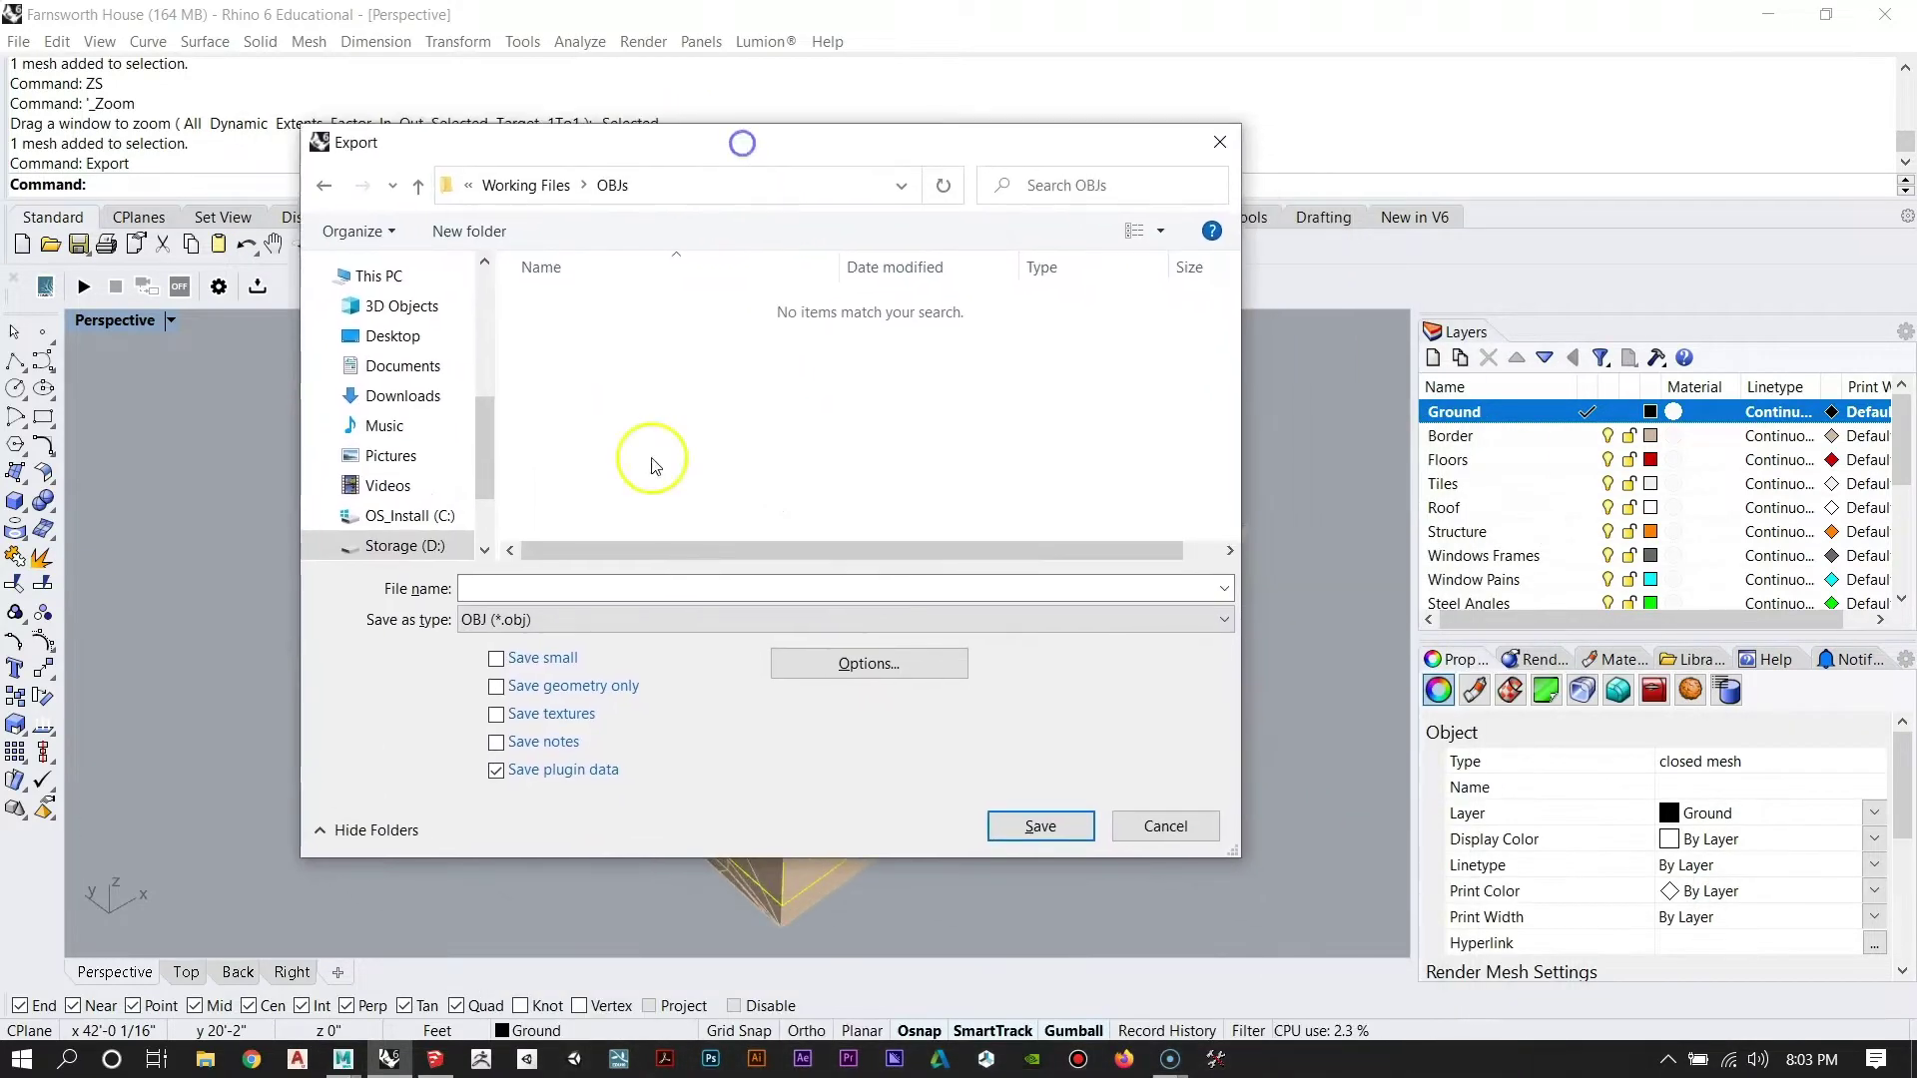
# Save the export as Ground in OBJ format, using polygon mesh objects with Rhino Z mapped to OBJ Y, and clear the selection.
pyautogui.click(526, 584)
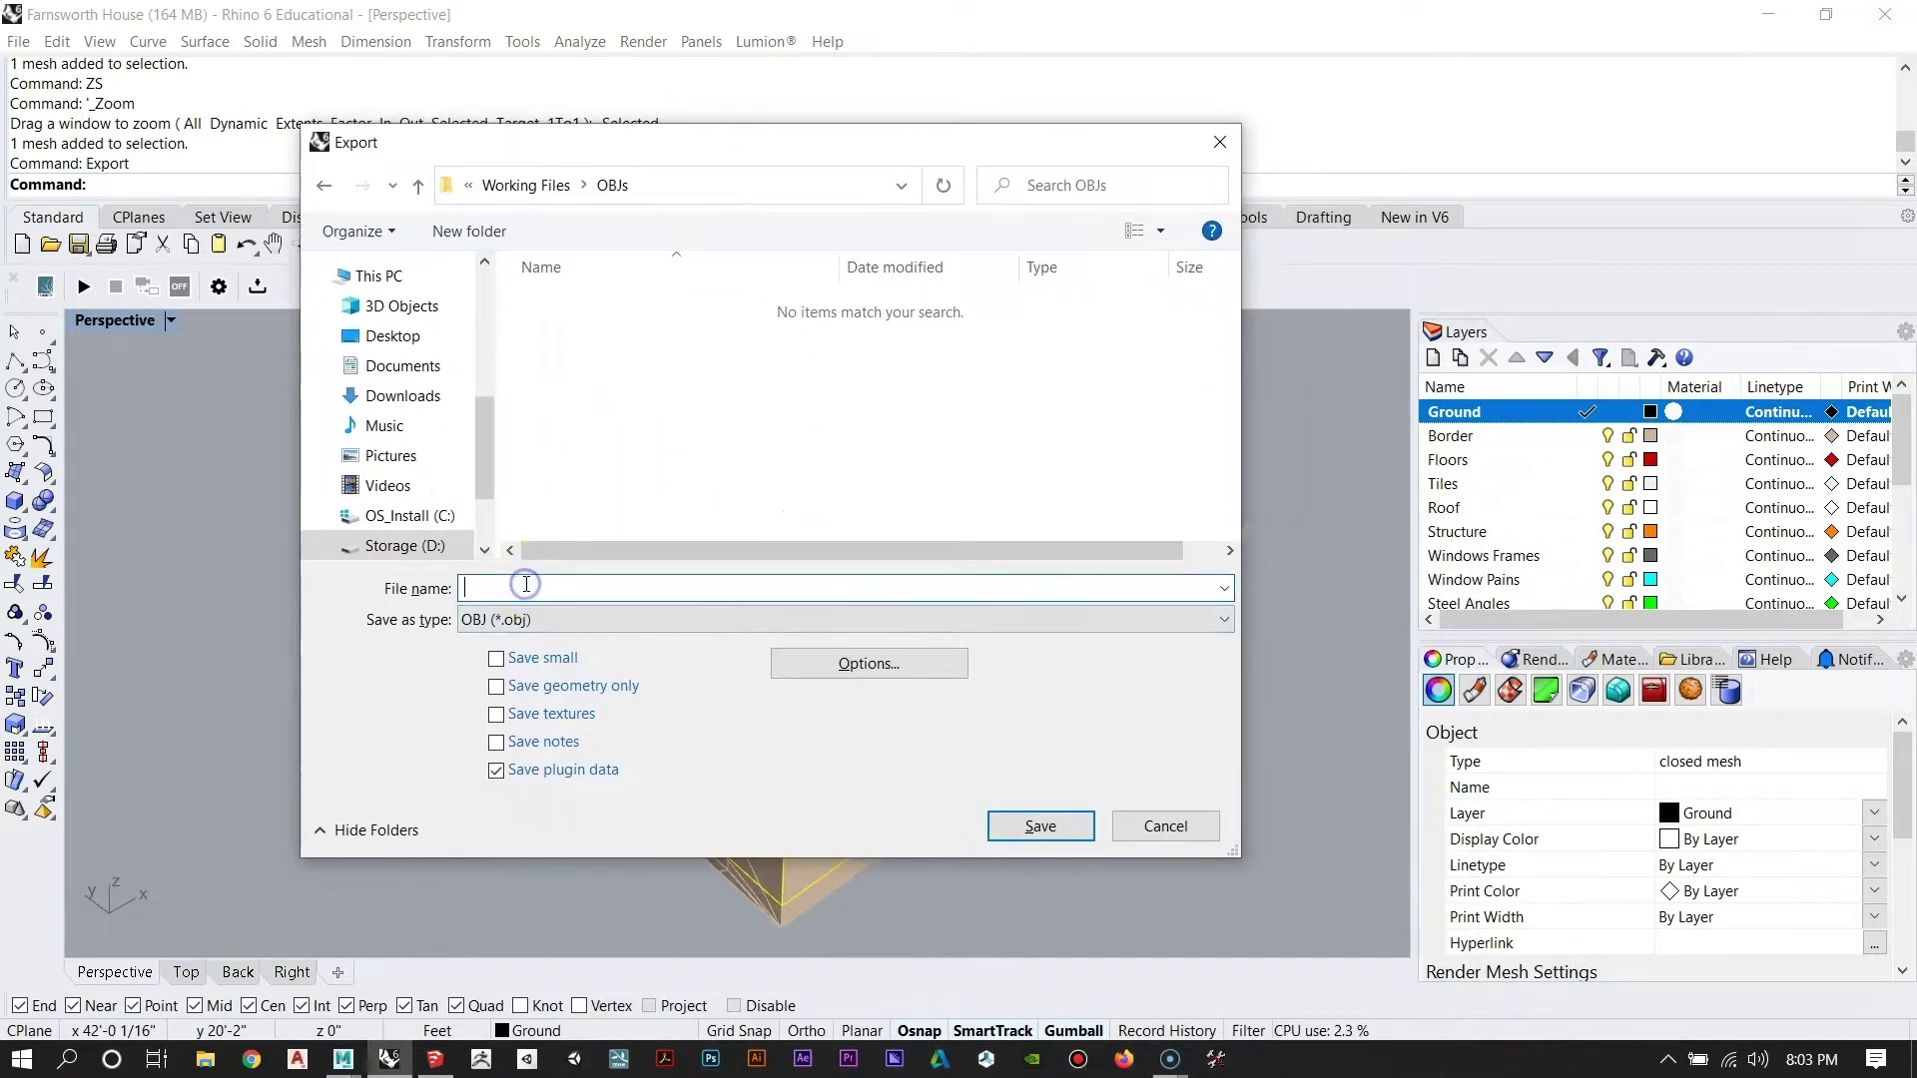
pyautogui.write('Ground')
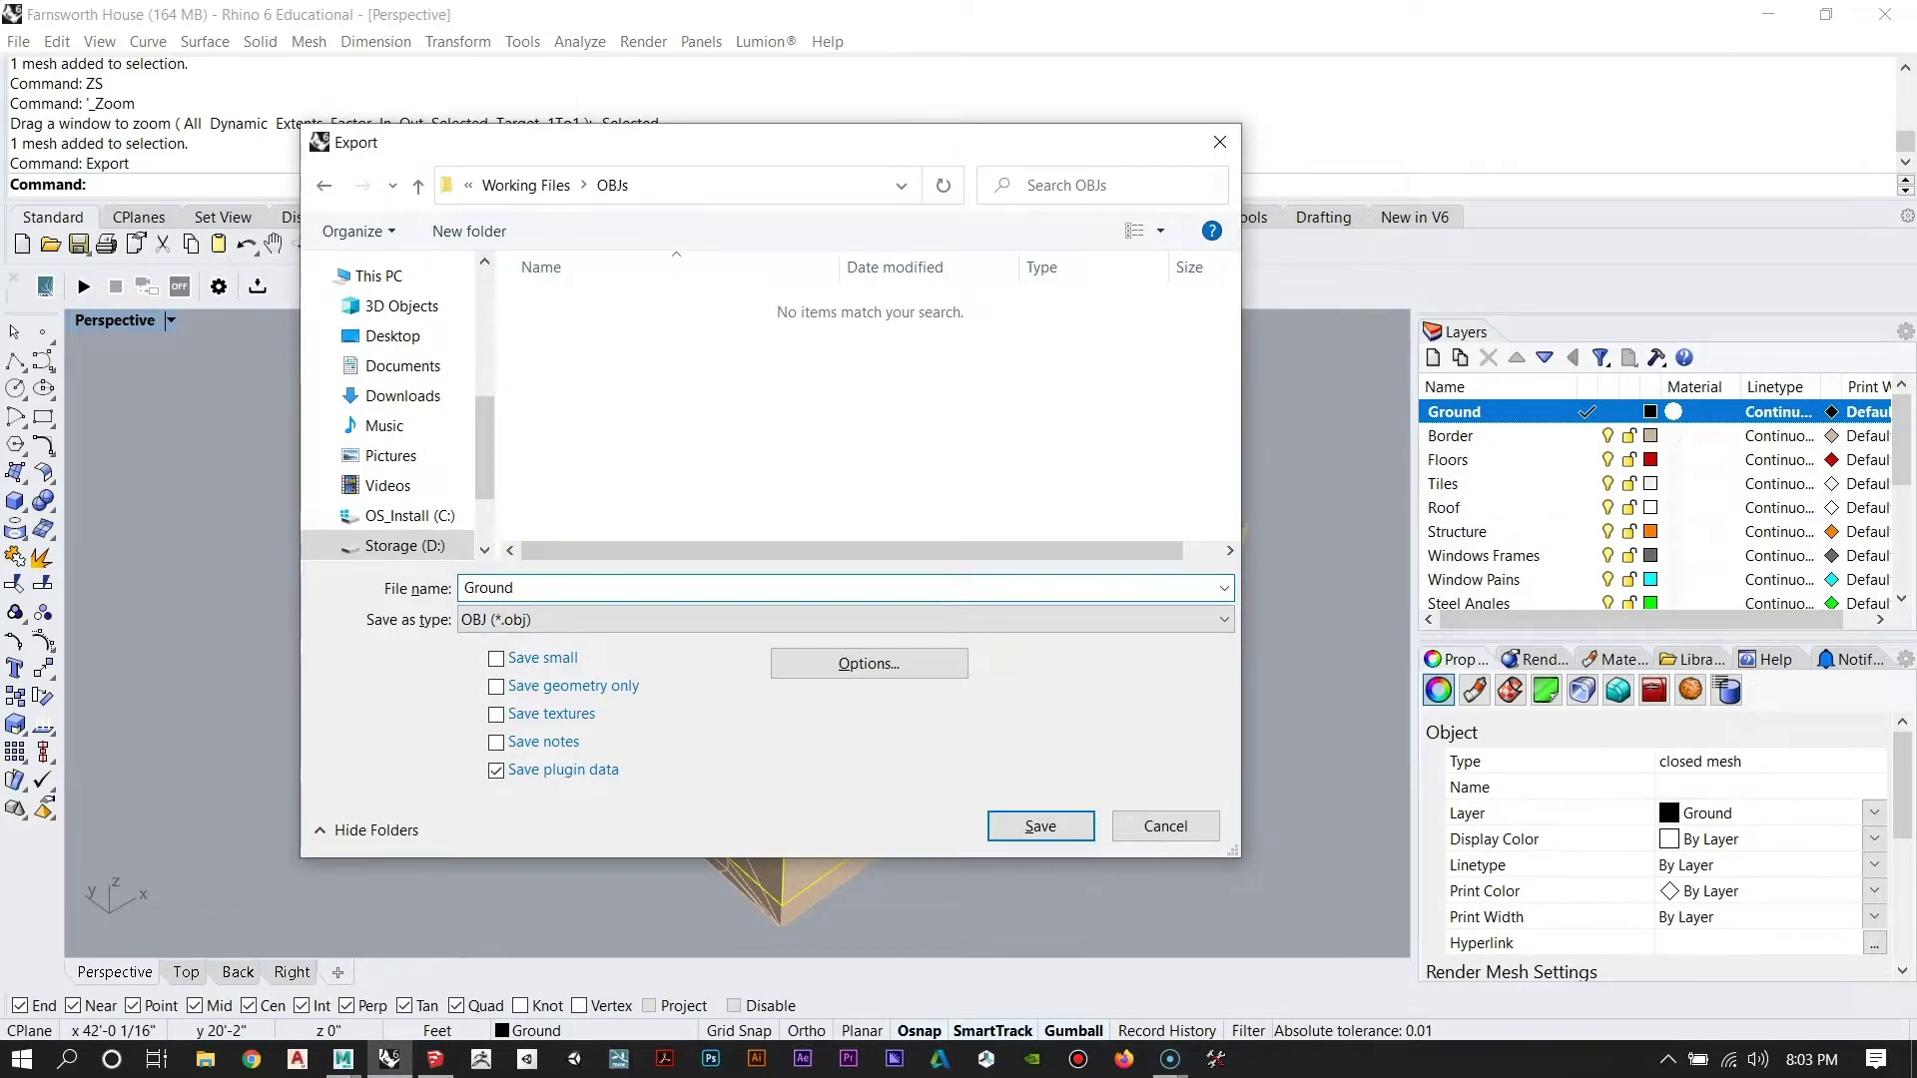
pyautogui.press('Return')
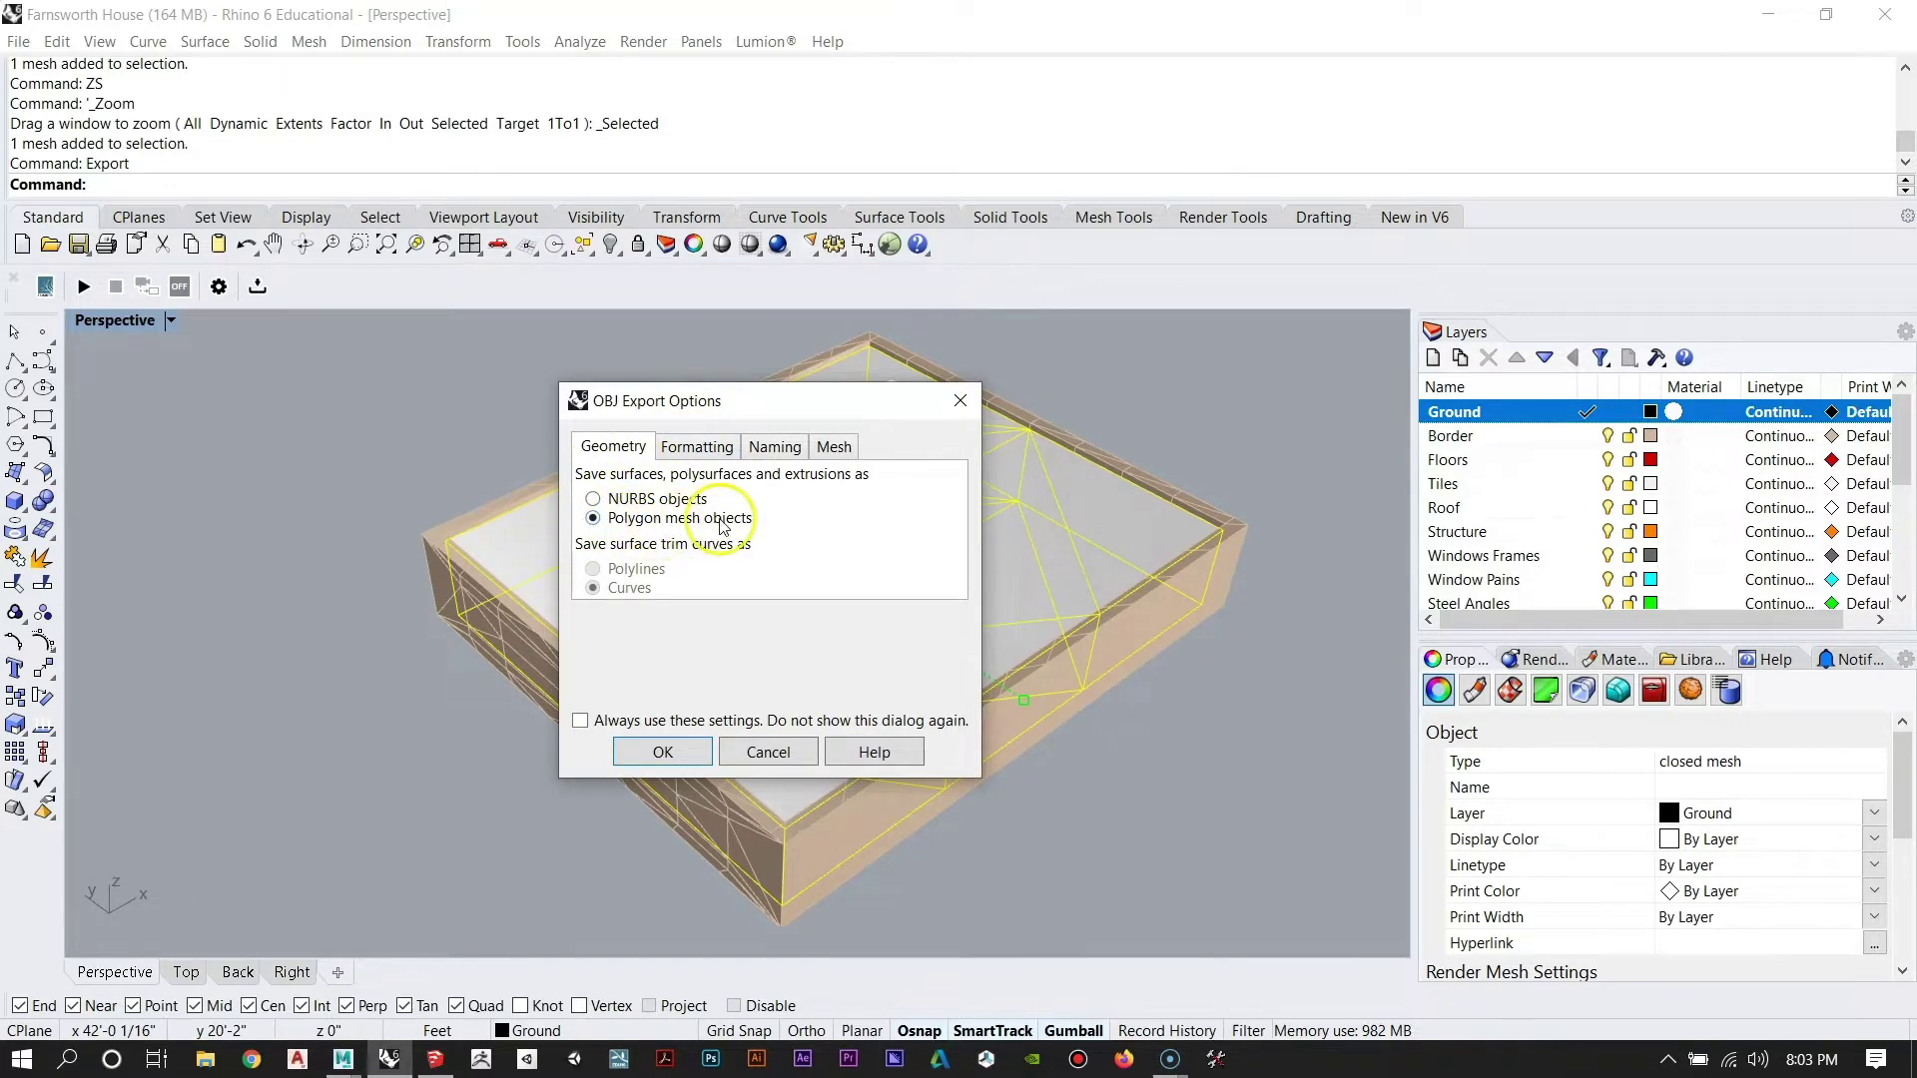
pyautogui.click(688, 448)
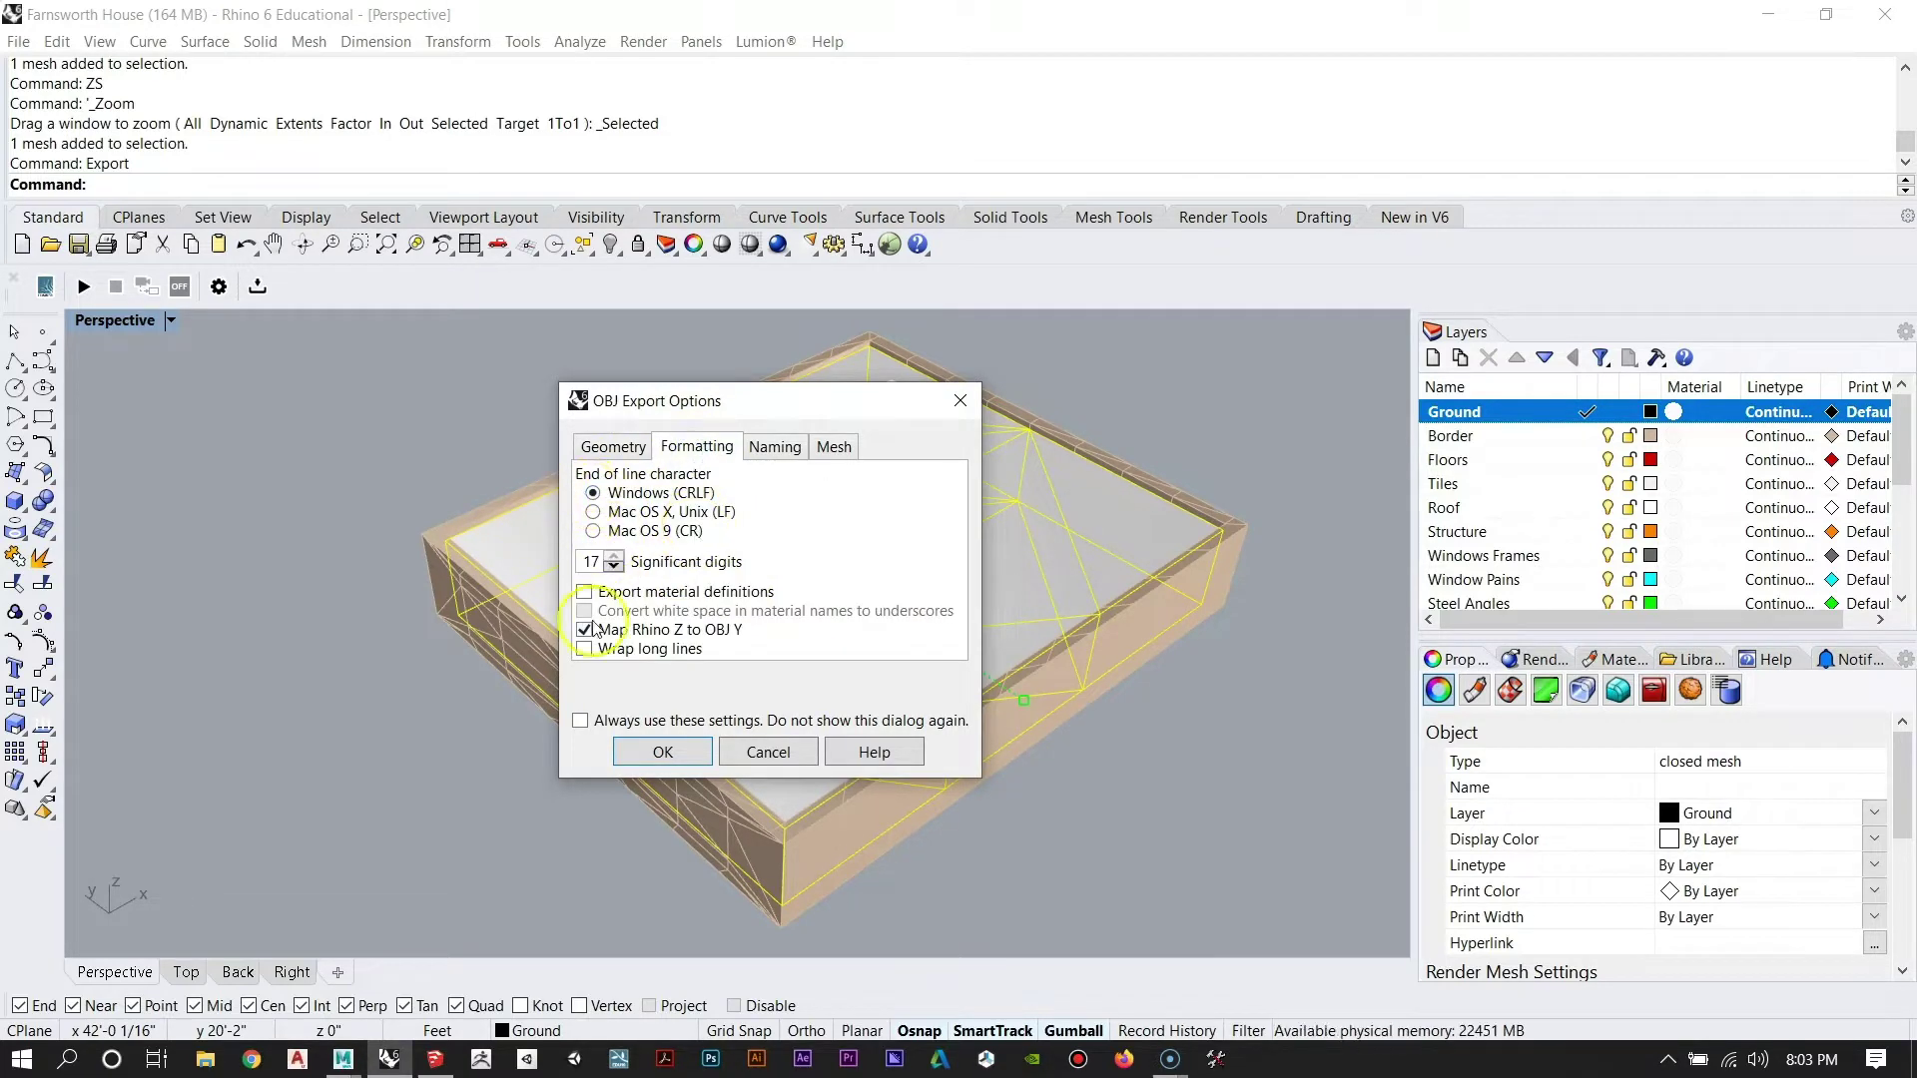
pyautogui.click(662, 752)
pyautogui.click(1276, 419)
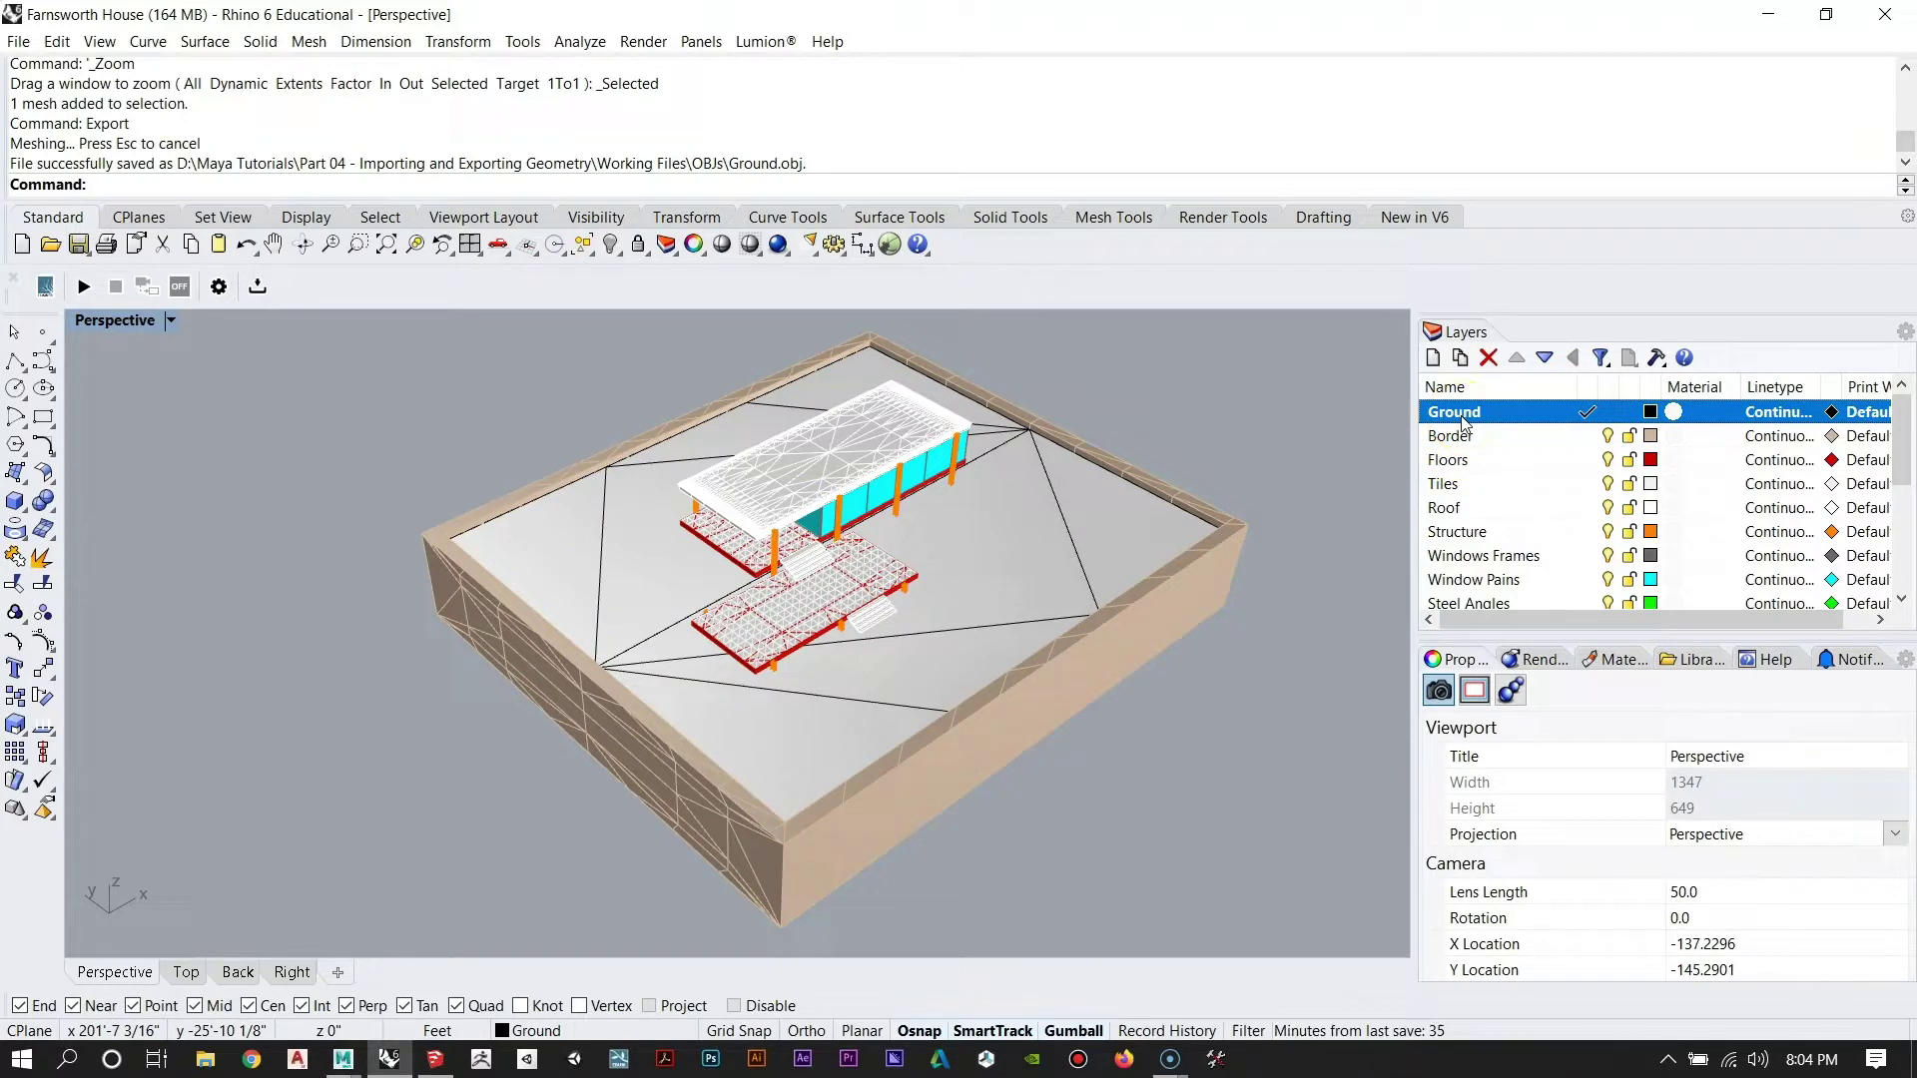
# Select the Border layer's objects and start exporting them.
pyautogui.moveTo(900, 608); pyautogui.dragTo(566, 635, button='right')
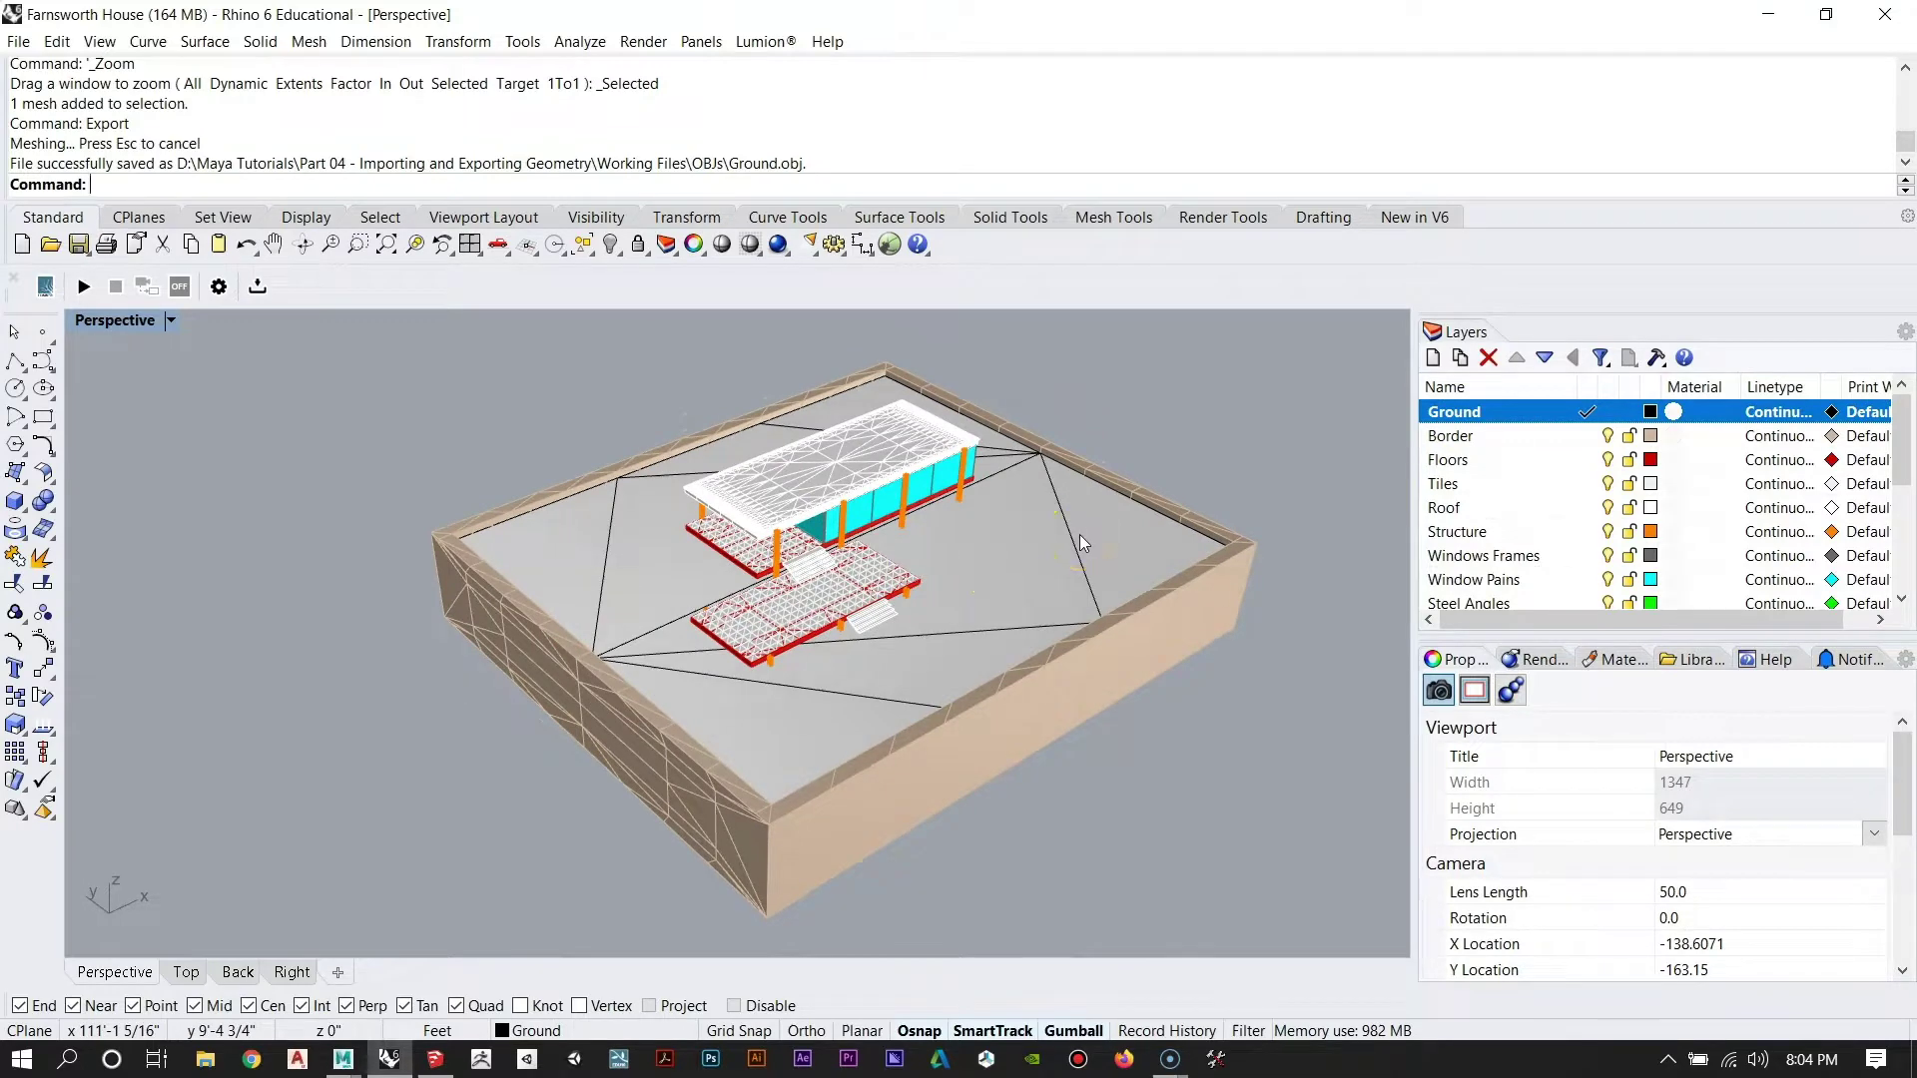
pyautogui.click(1458, 436)
pyautogui.rightClick(1461, 438)
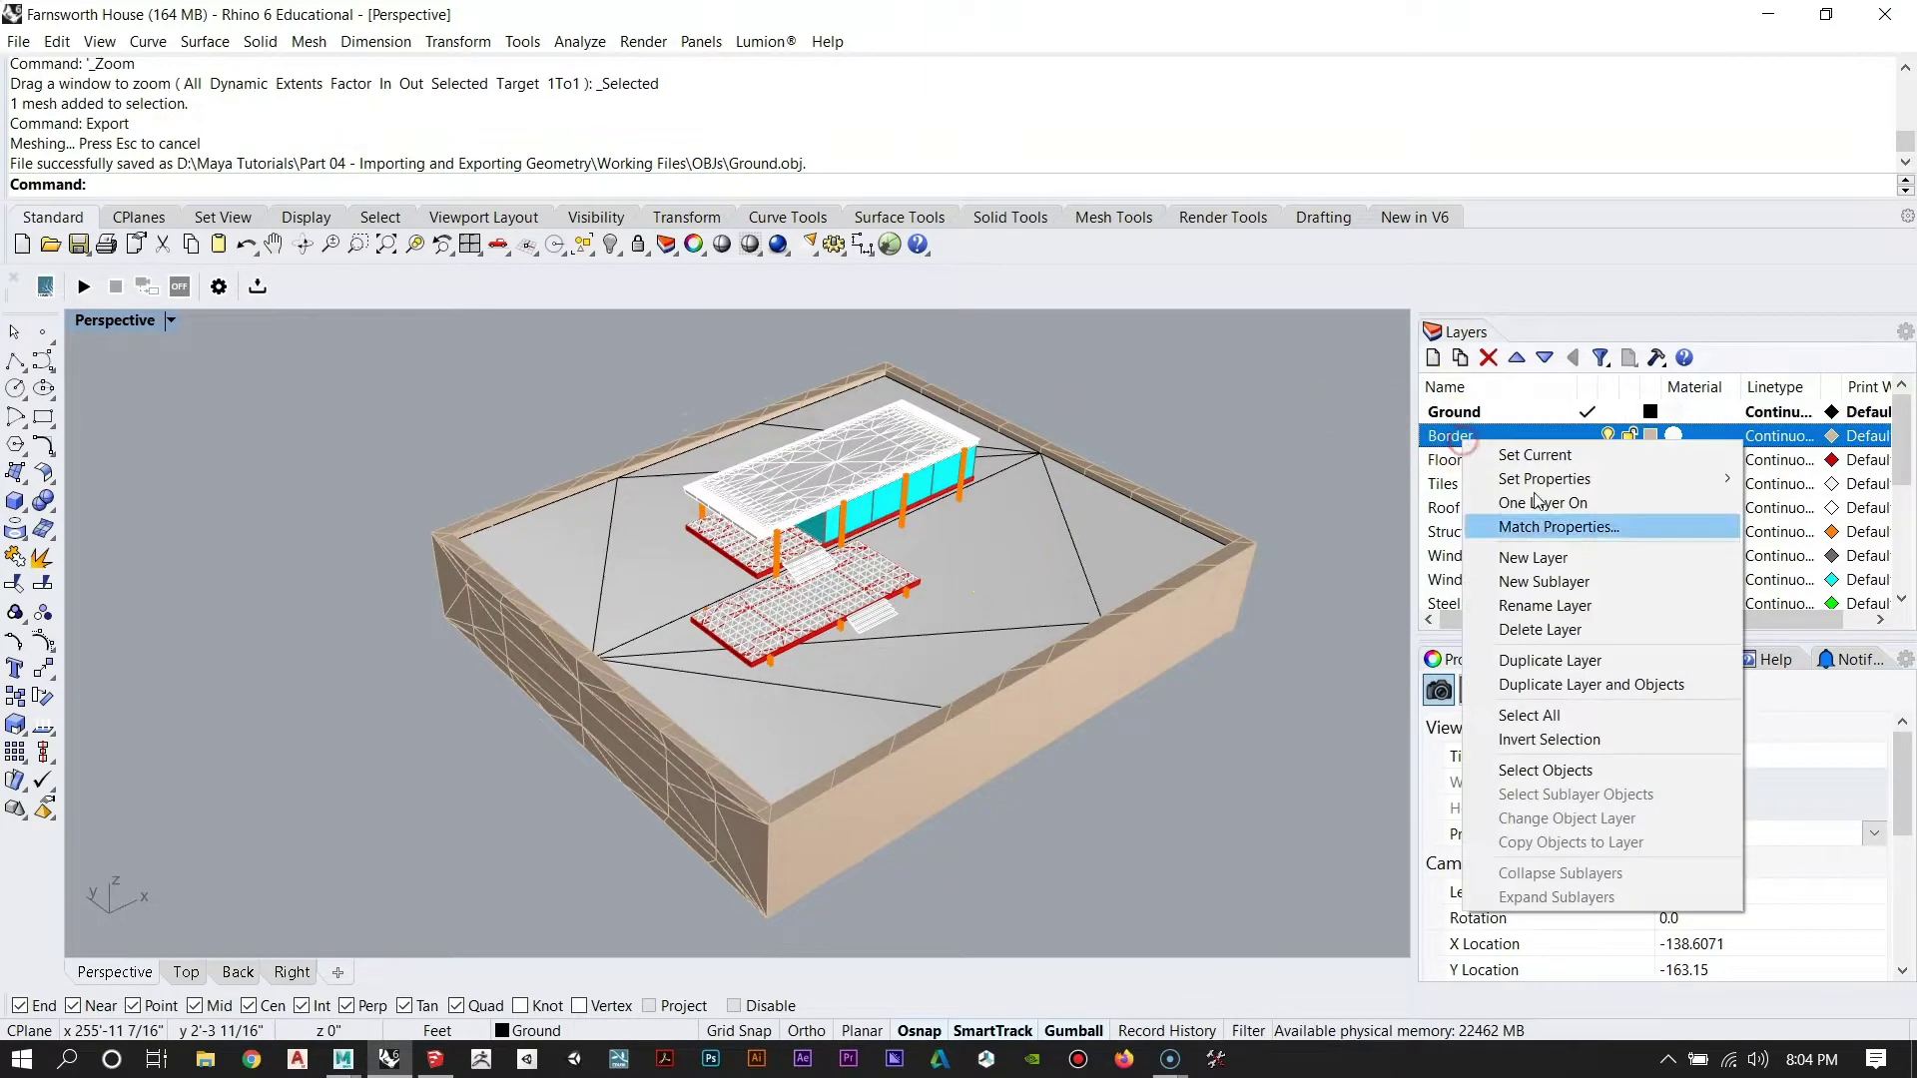
pyautogui.click(1545, 771)
pyautogui.write('Export')
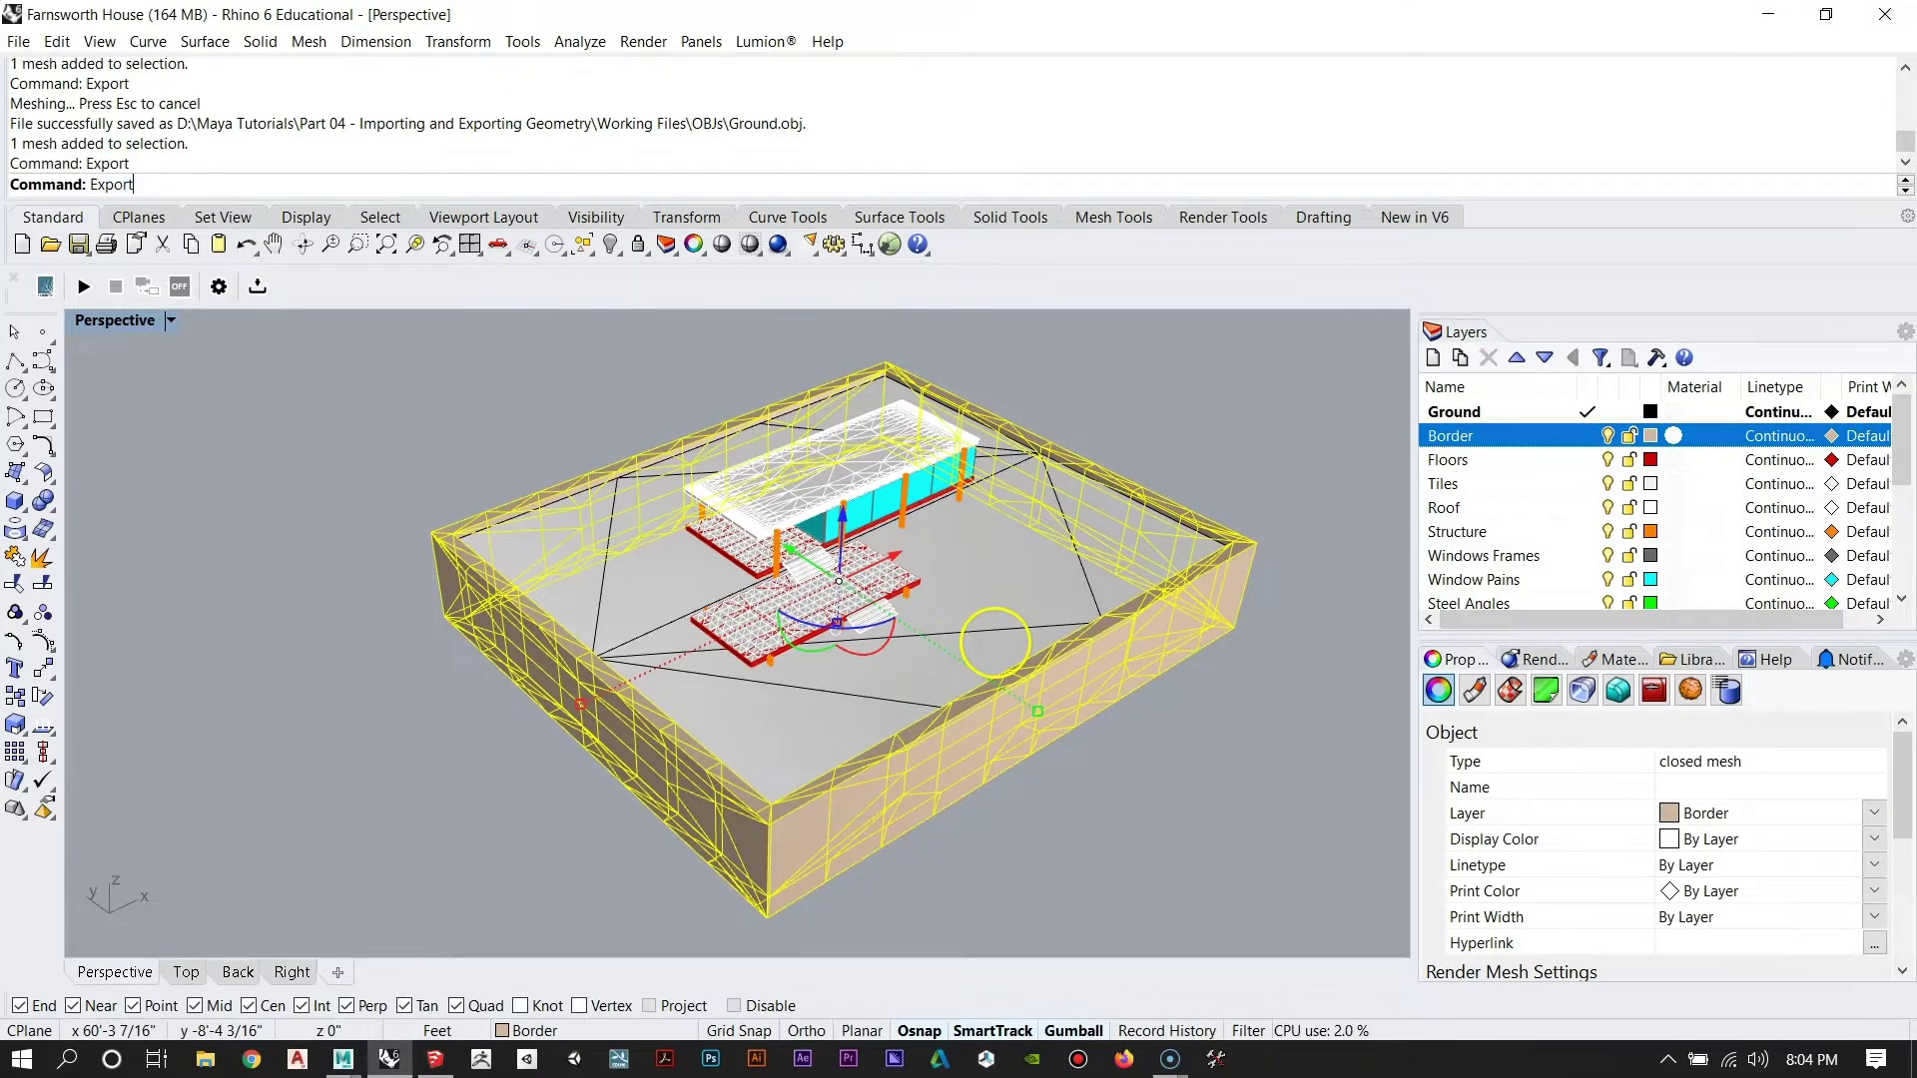
pyautogui.press('Return')
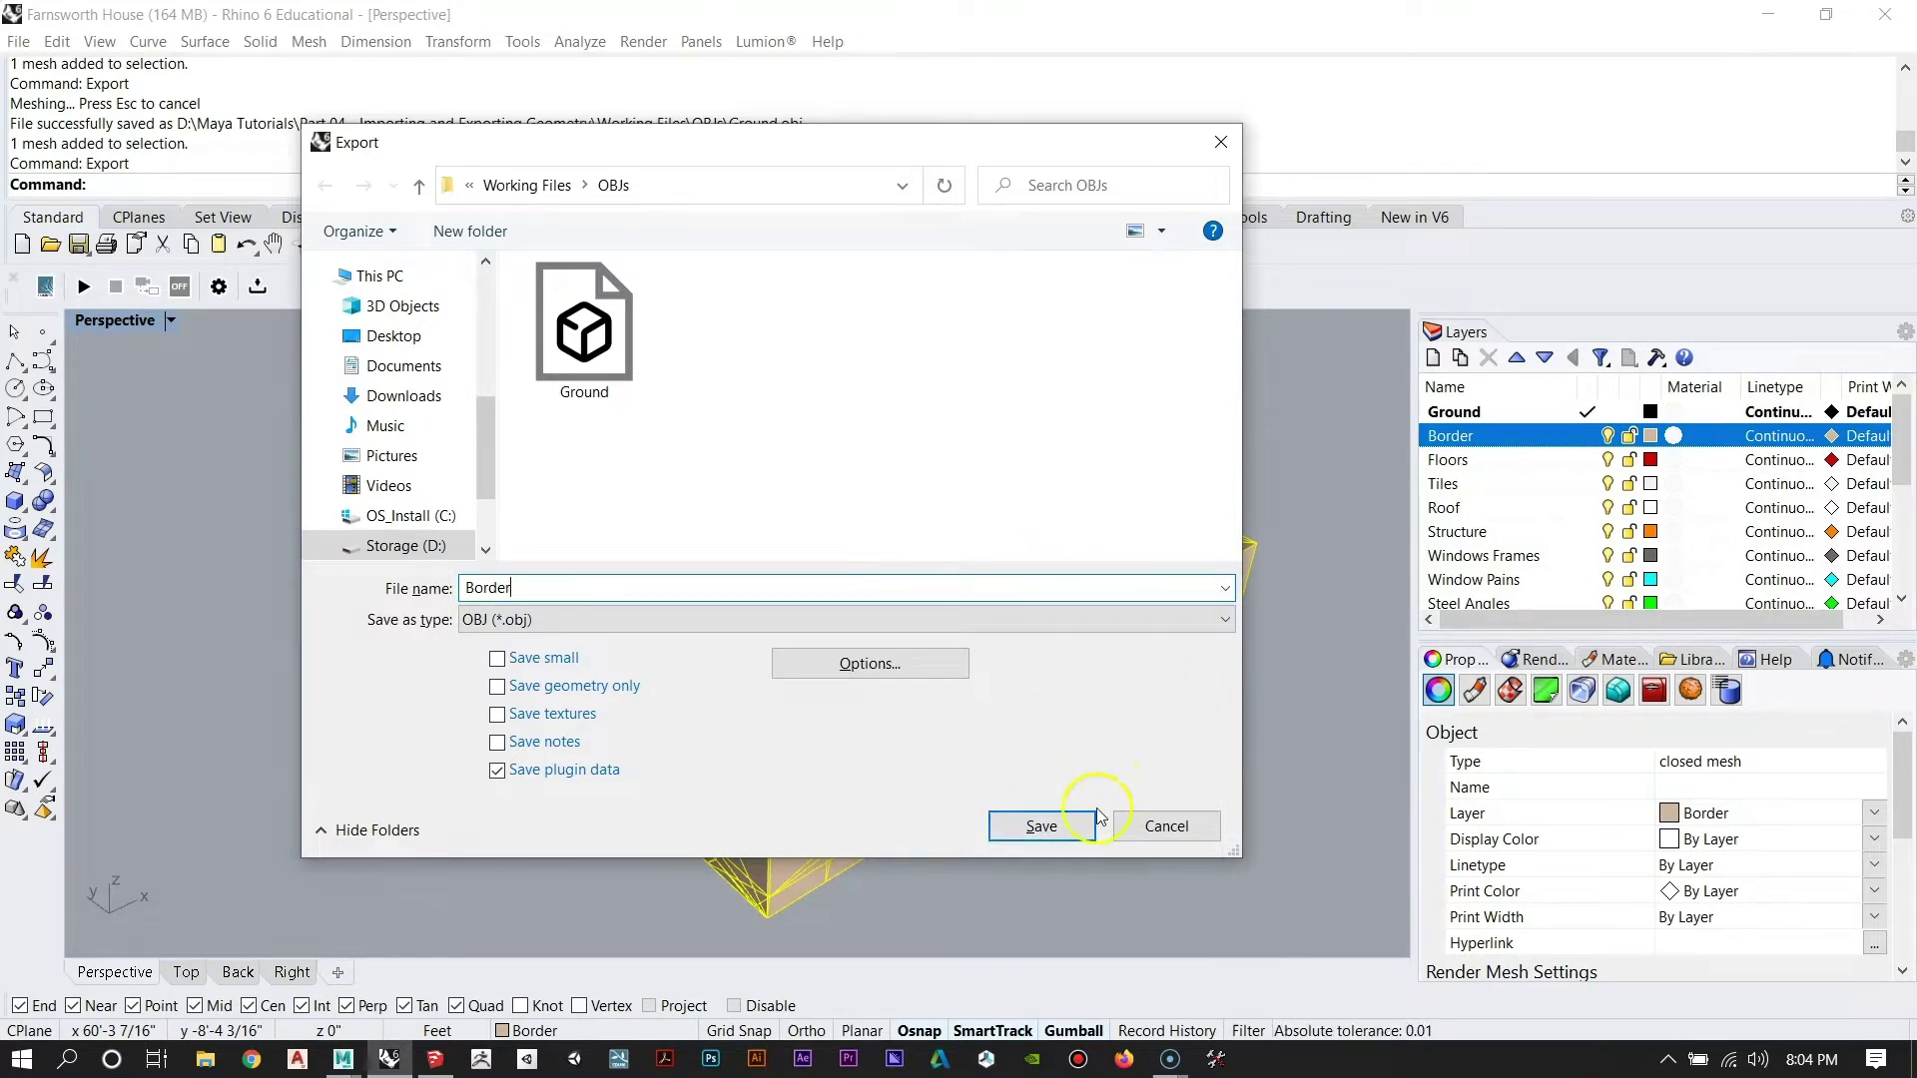
# Save the export as Border in OBJ format, using polygon mesh objects with Rhino Z mapped to OBJ Y, and clear the selection.
pyautogui.click(1041, 827)
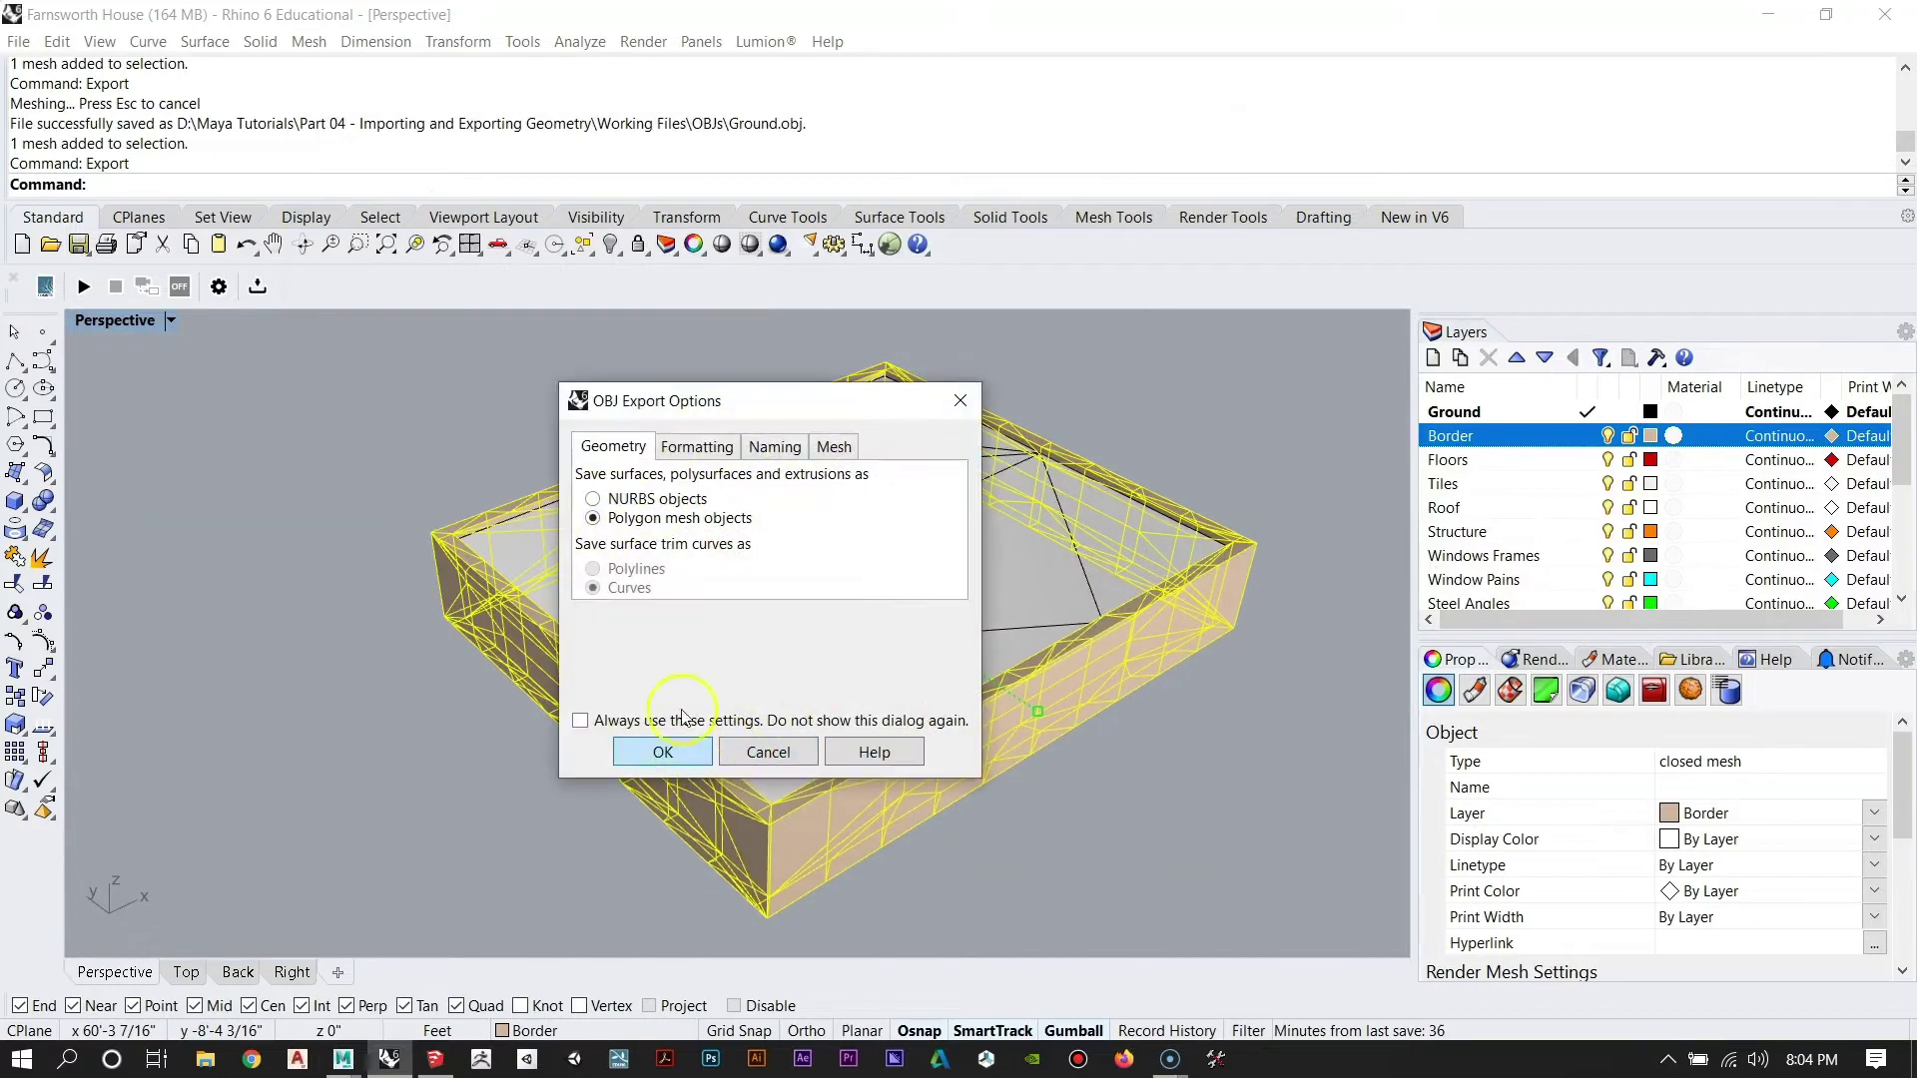
pyautogui.click(699, 447)
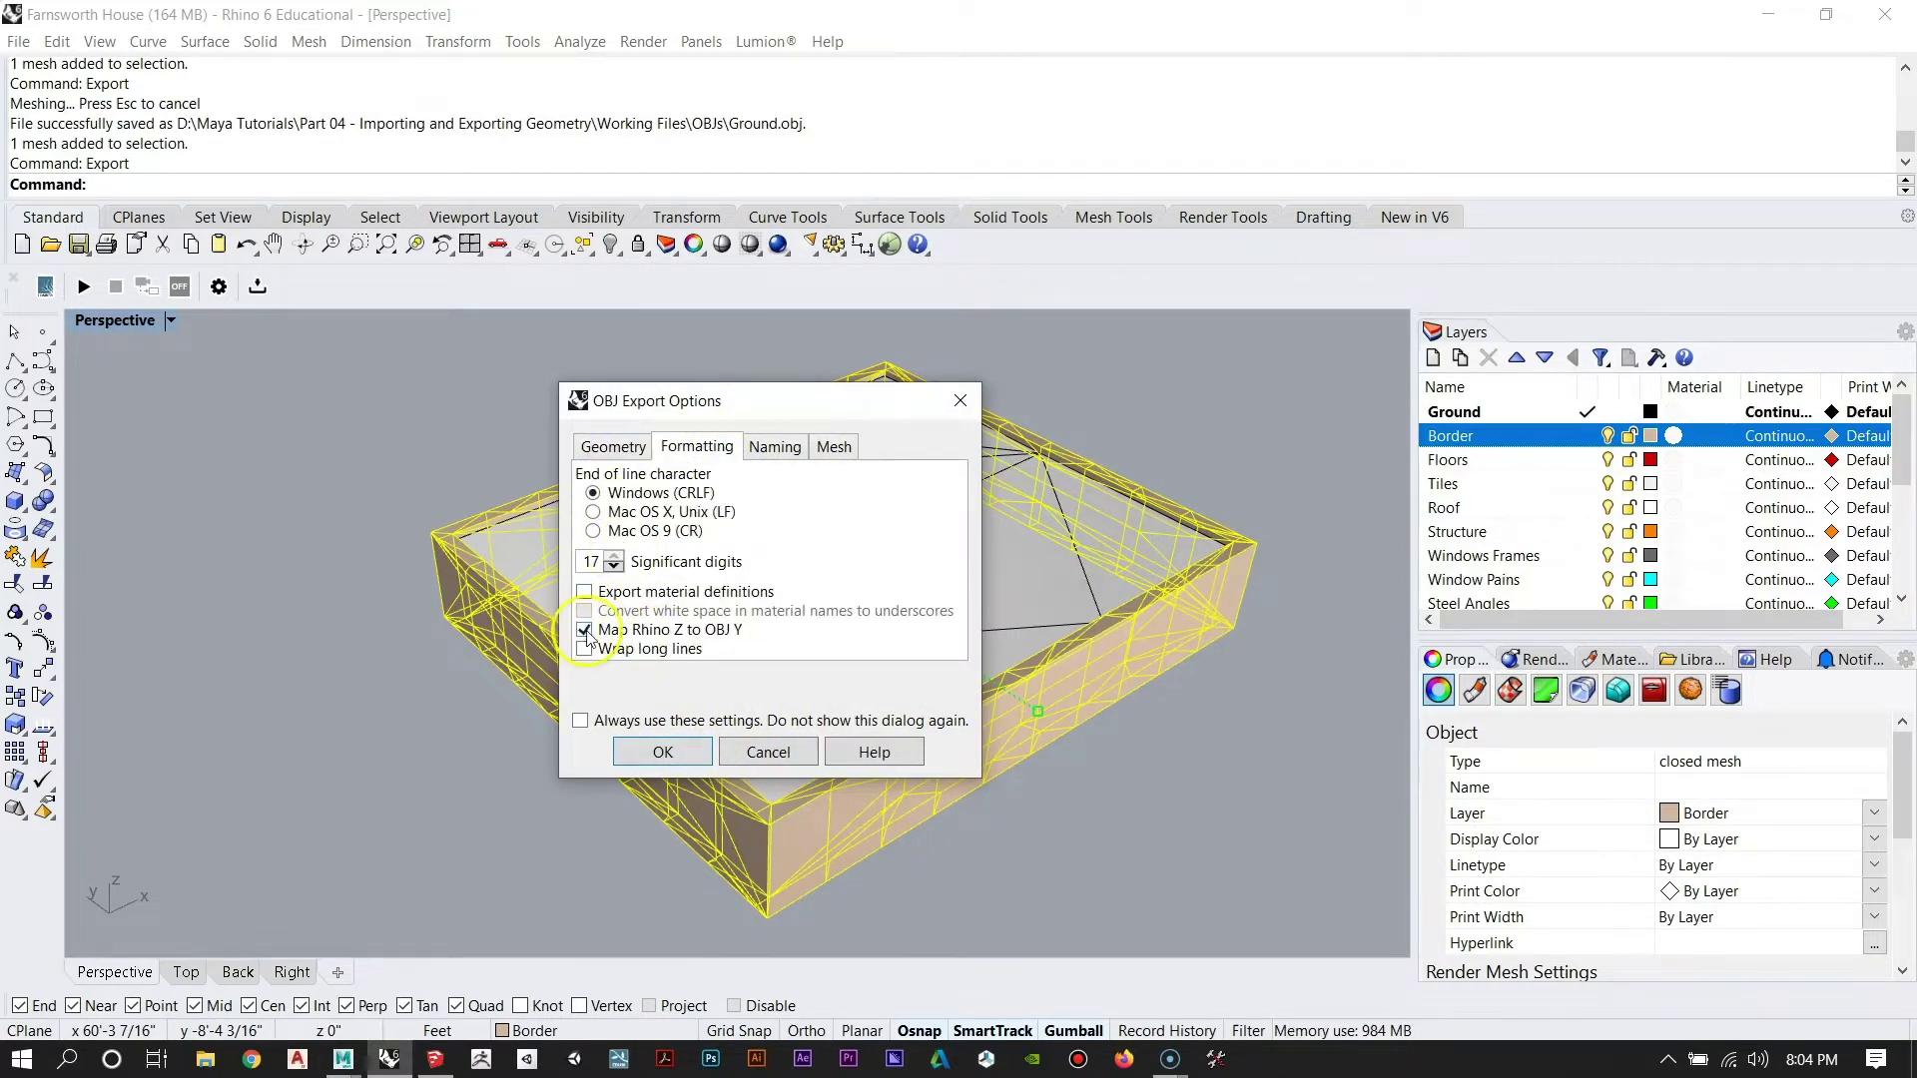
pyautogui.click(588, 449)
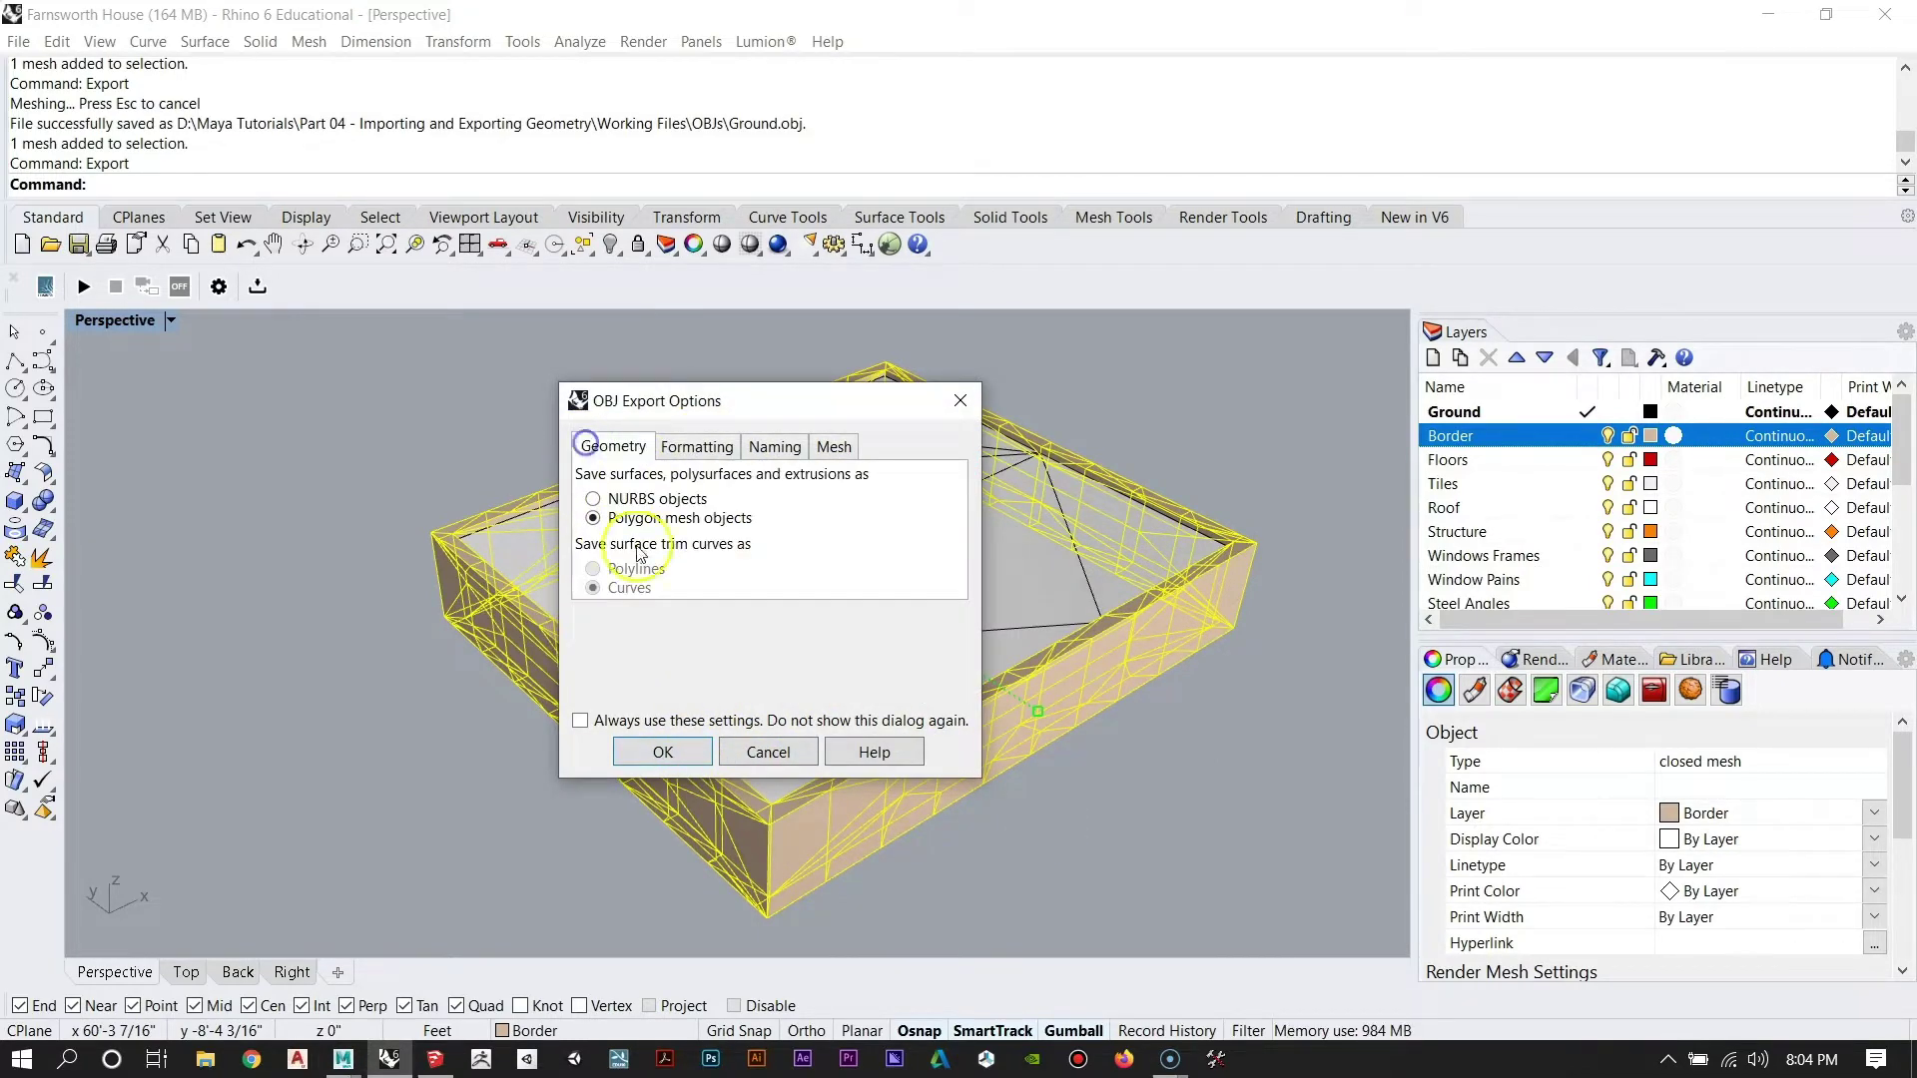
pyautogui.click(674, 745)
pyautogui.moveTo(899, 532); pyautogui.dragTo(932, 548, button='right')
pyautogui.click(1166, 683)
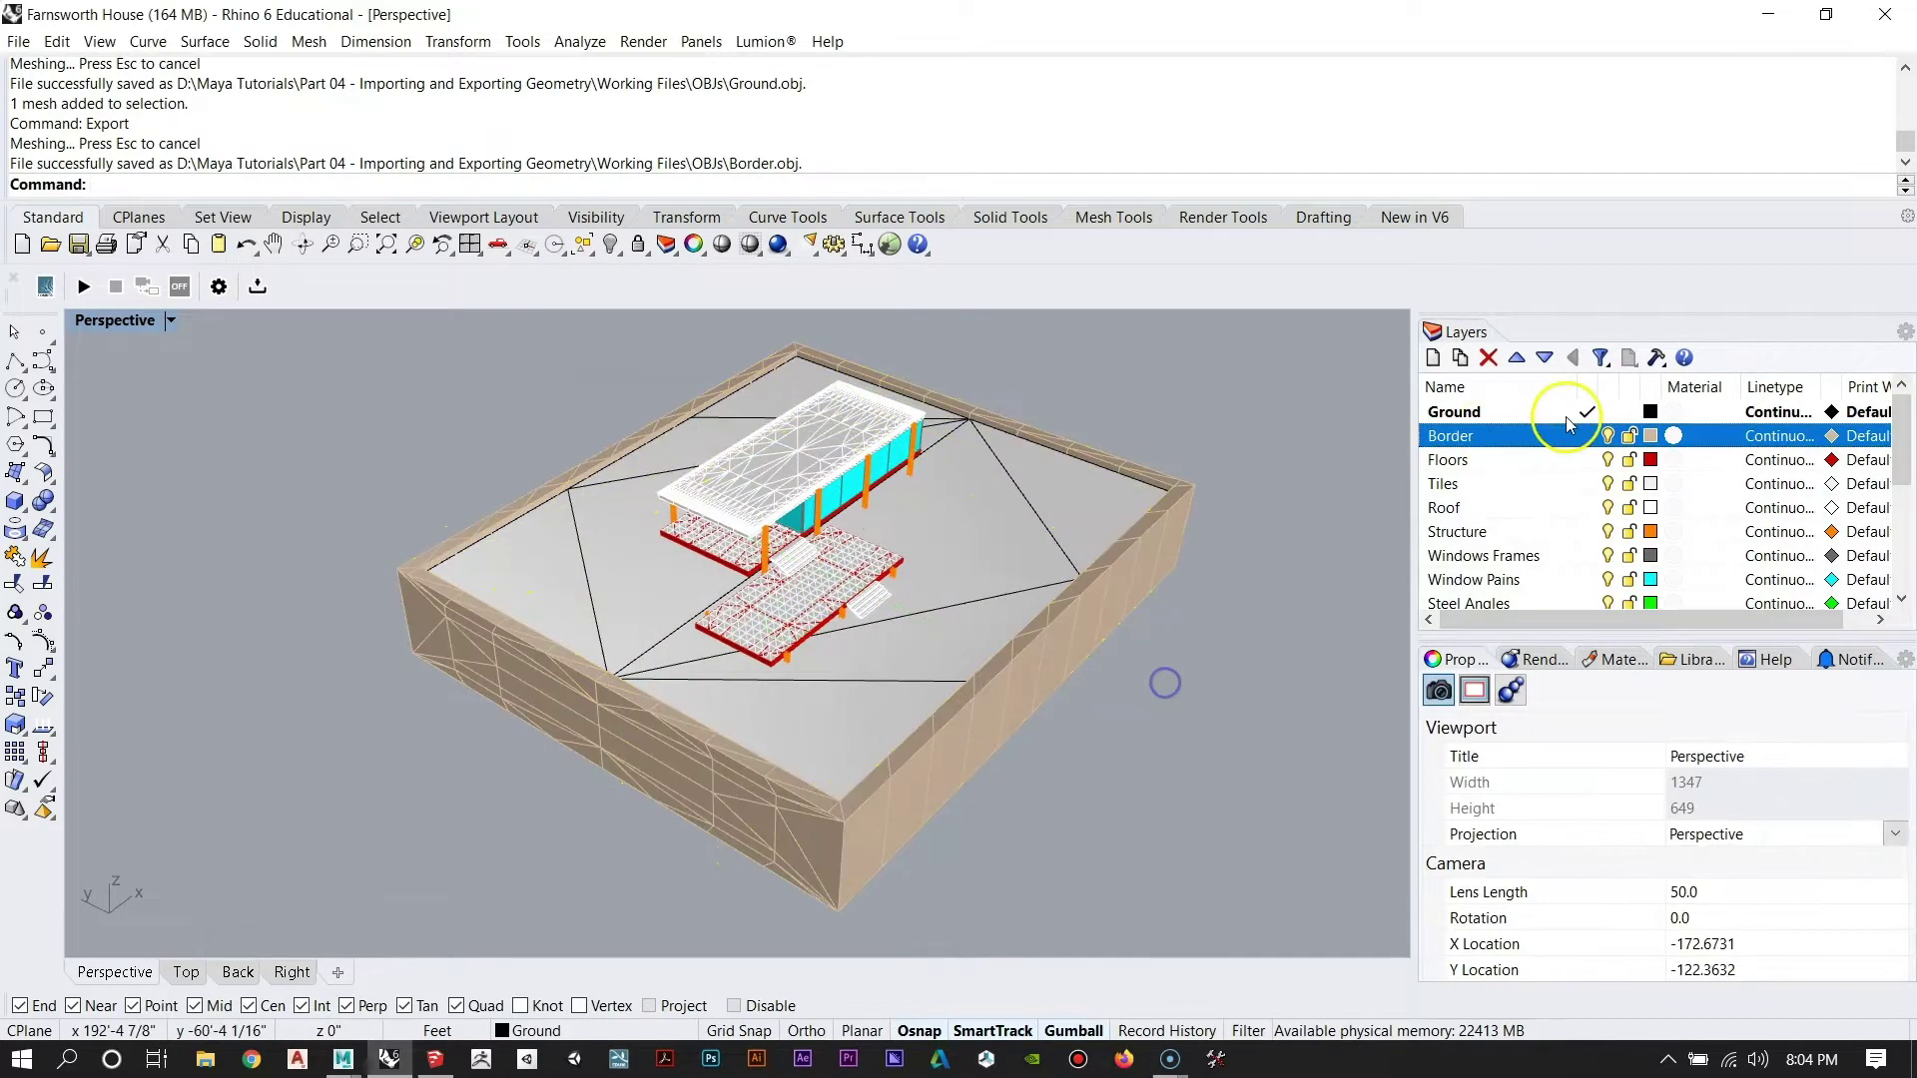
# Export the Floors layer's objects as an OBJ file named Floors with the same export options, and clear the selection.
pyautogui.rightClick(1438, 469)
pyautogui.click(1468, 785)
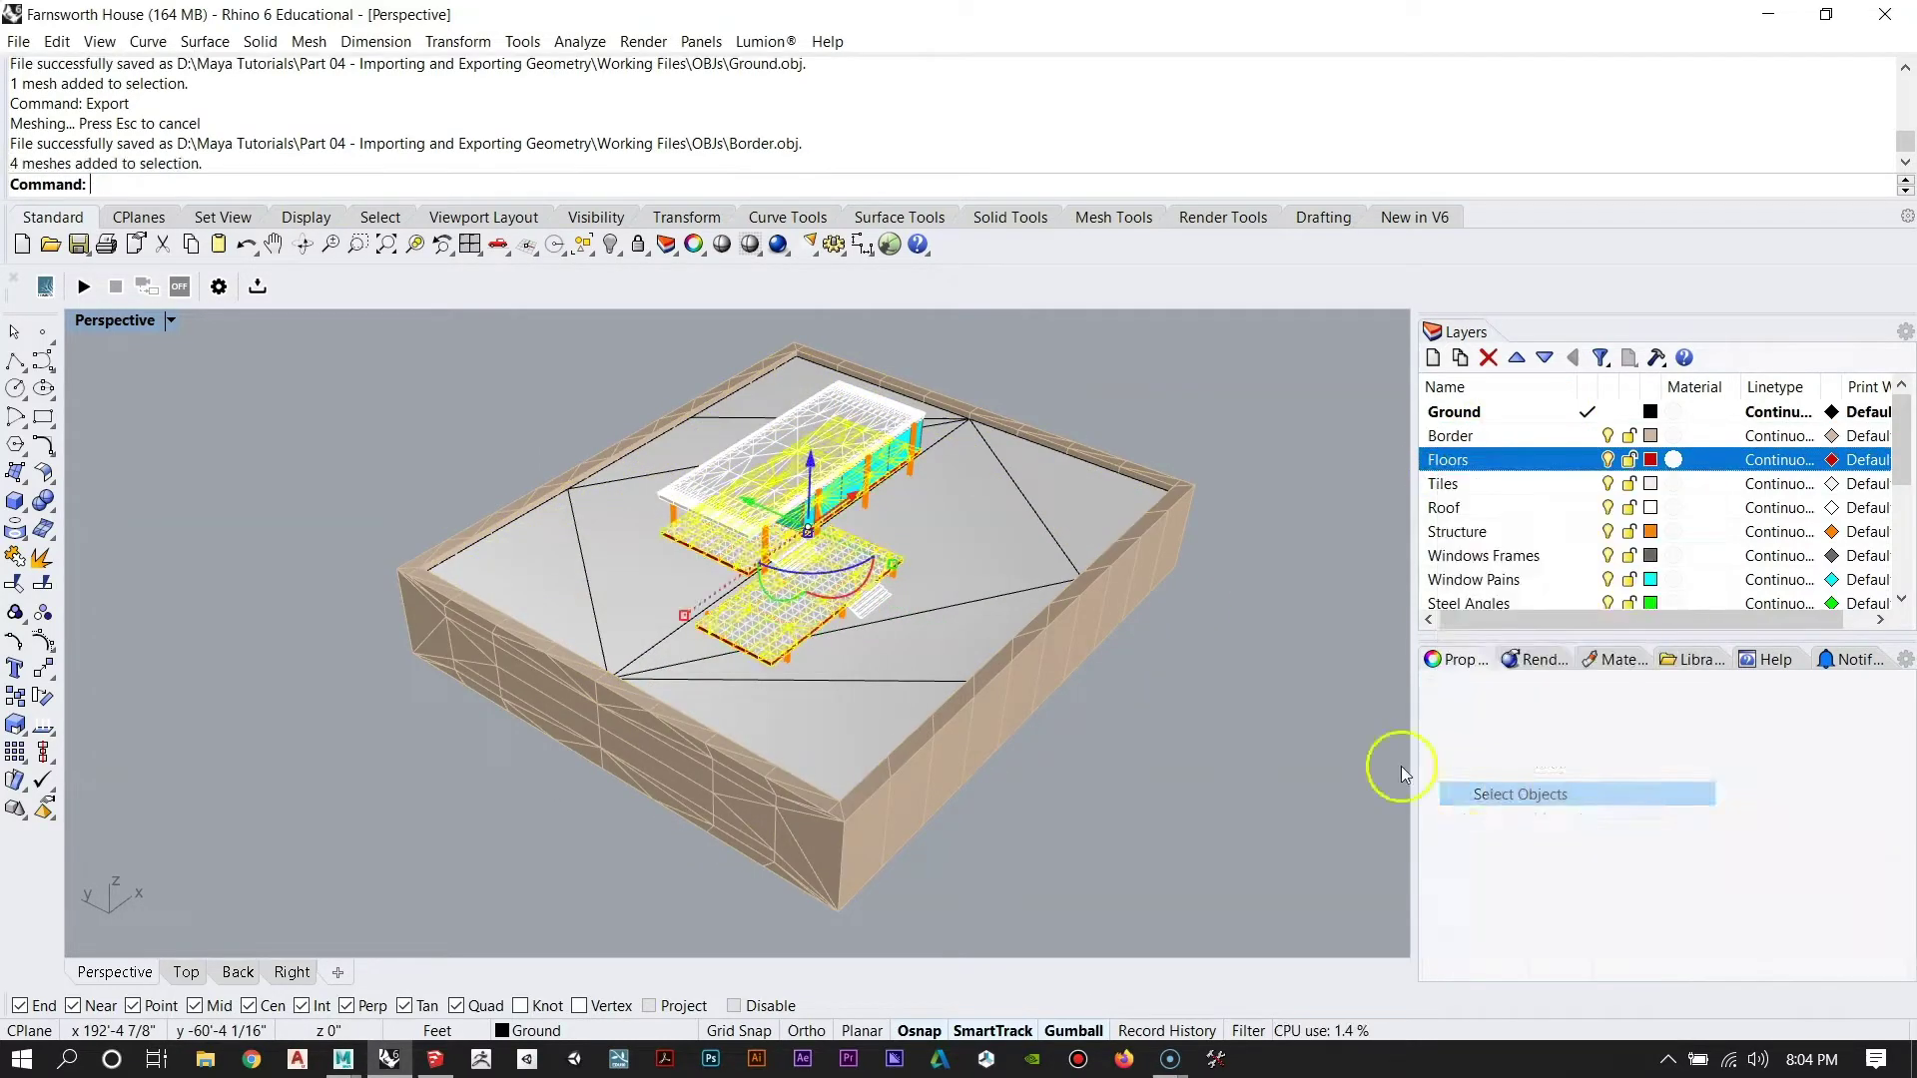
pyautogui.press('Return')
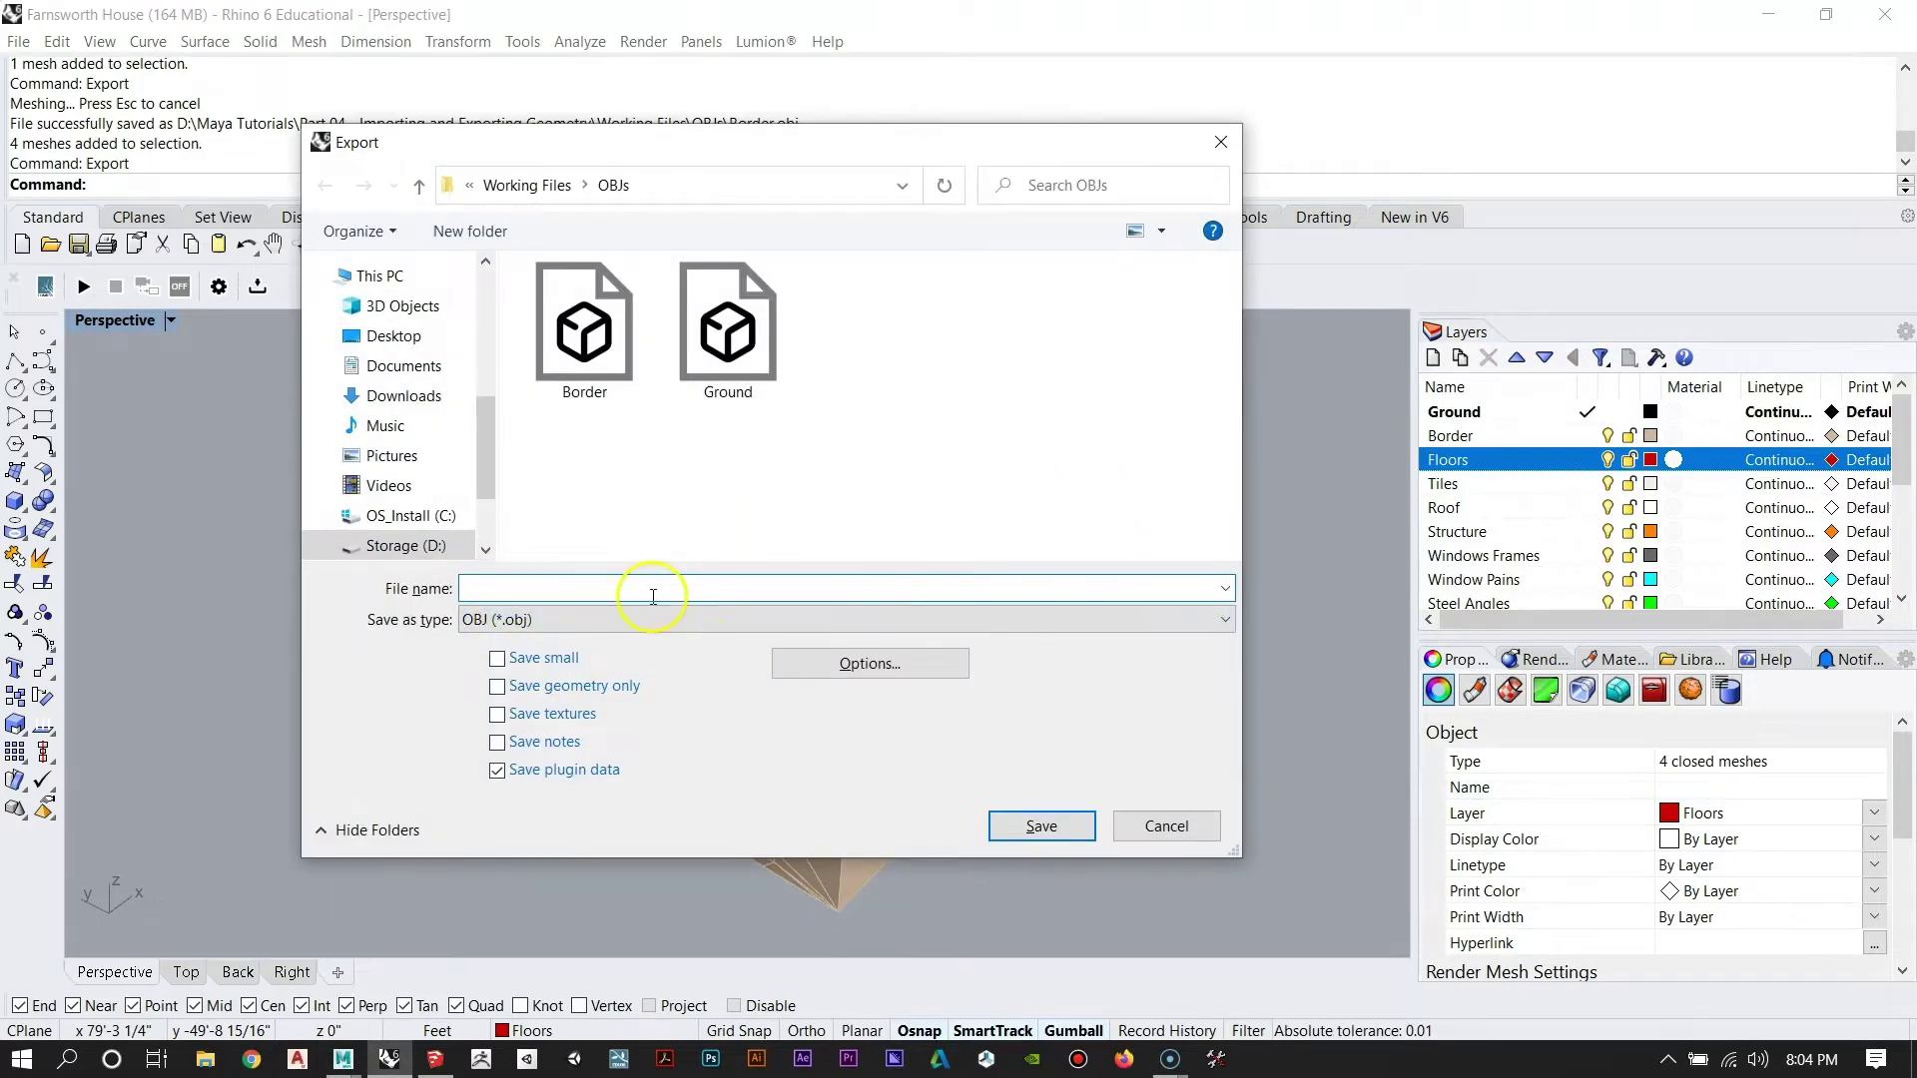
pyautogui.write('Floors')
pyautogui.press('Return')
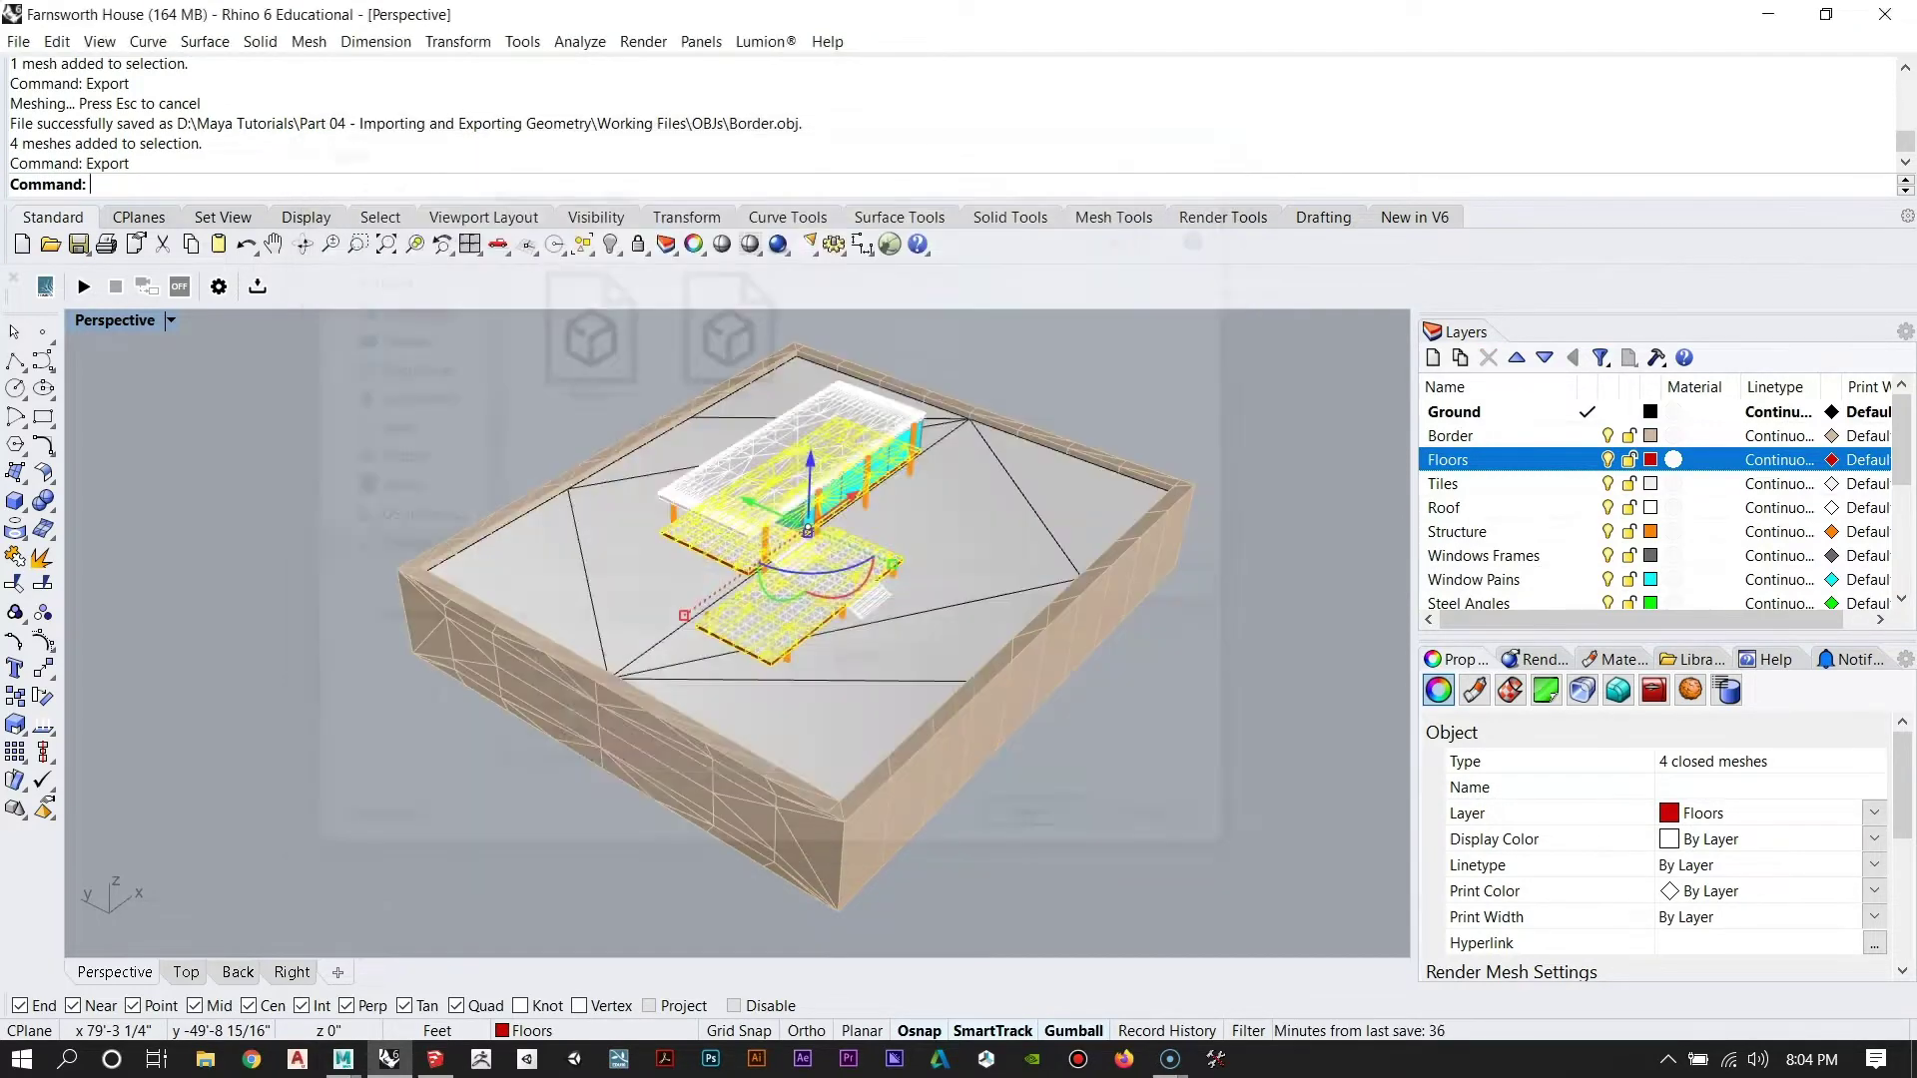
pyautogui.click(663, 752)
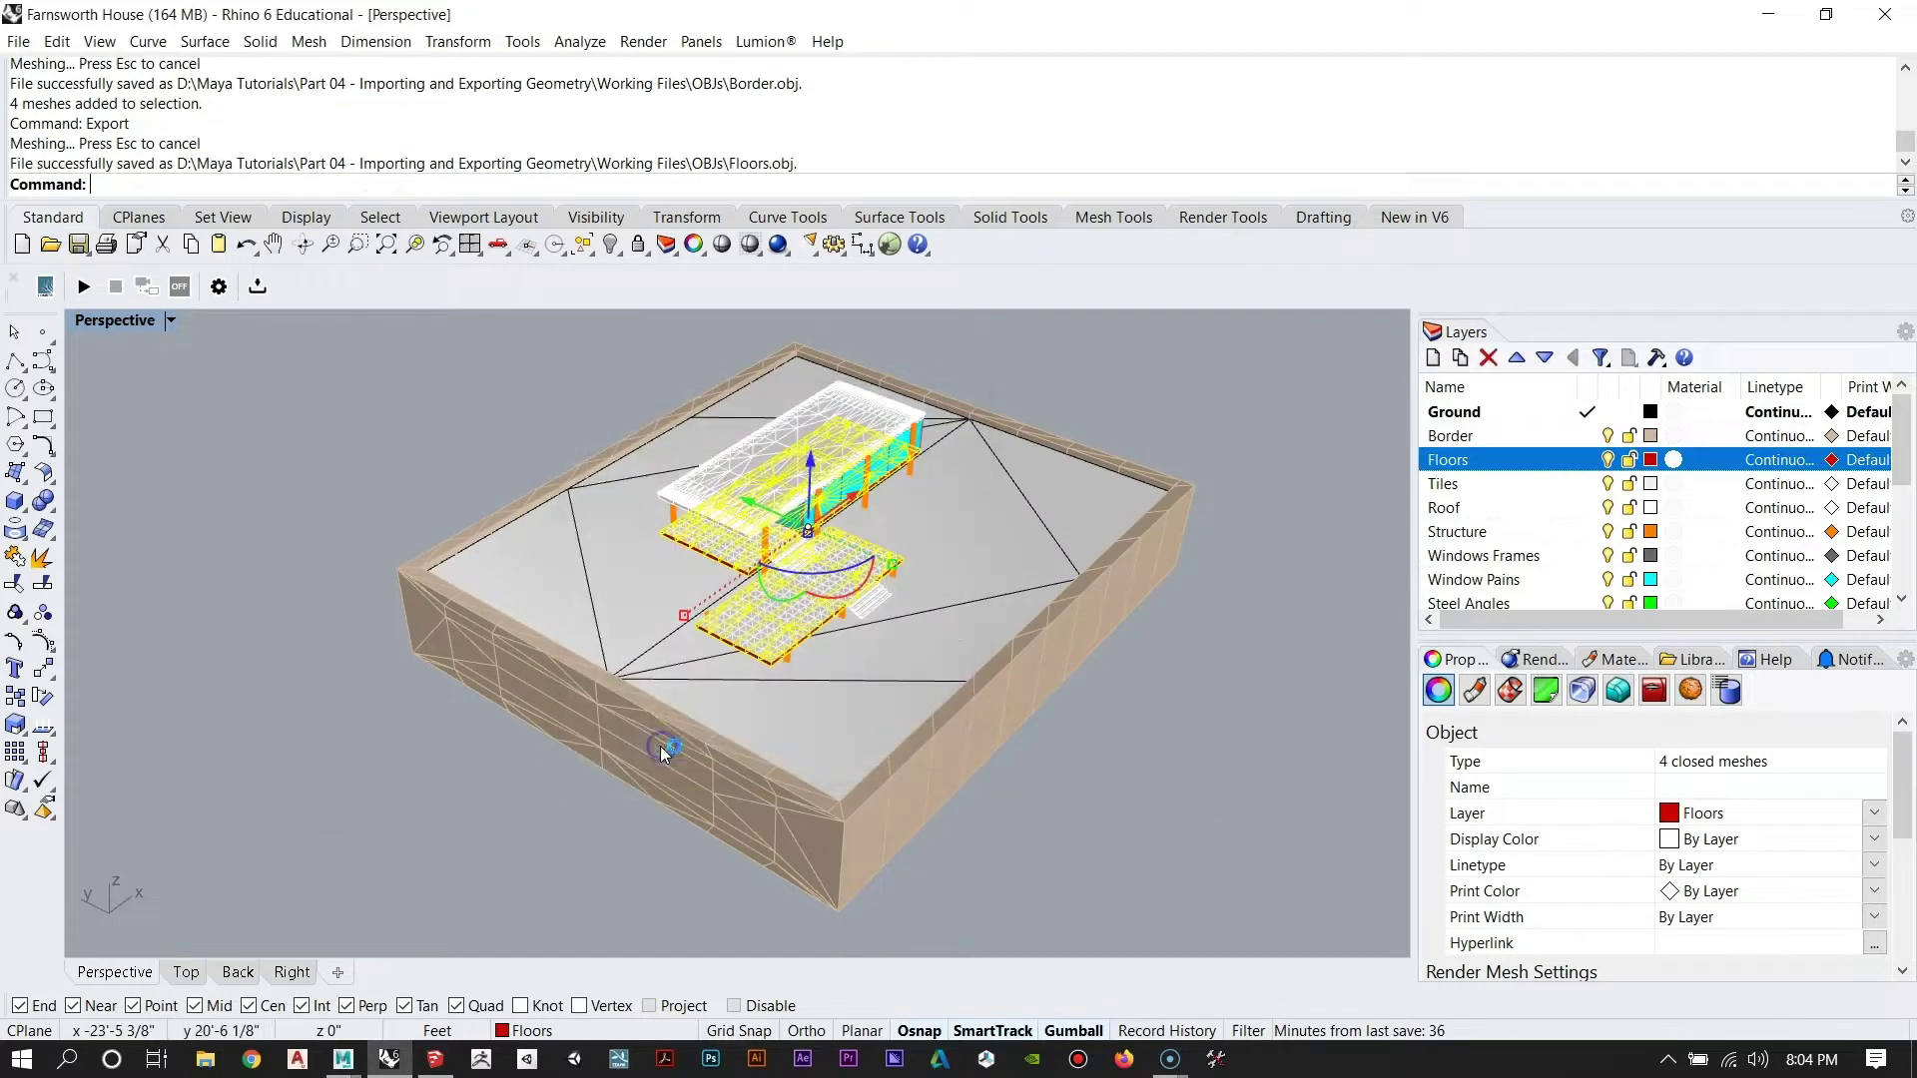
pyautogui.click(1247, 730)
# Select the Tiles layer's objects and export them as an OBJ file named Tiles.
pyautogui.scroll(-4, 1473, 529)
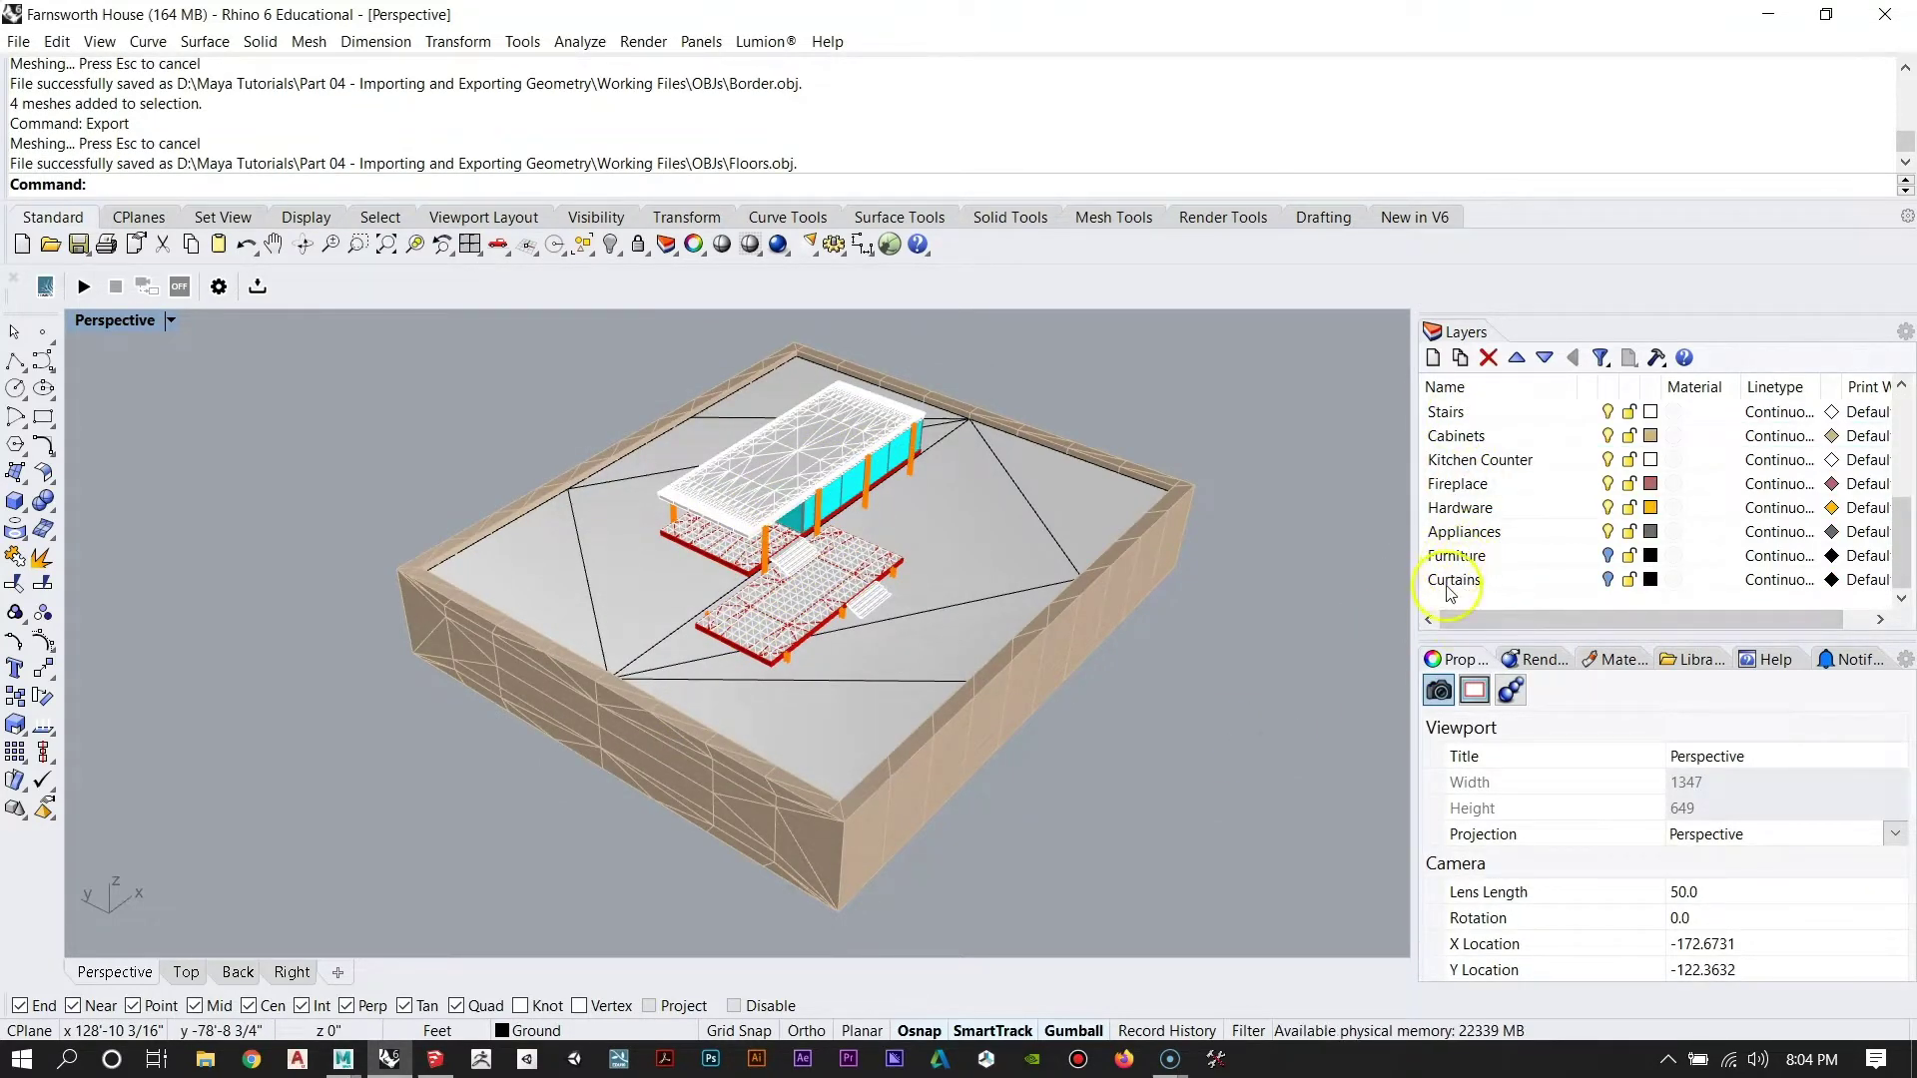
pyautogui.scroll(3, 1470, 566)
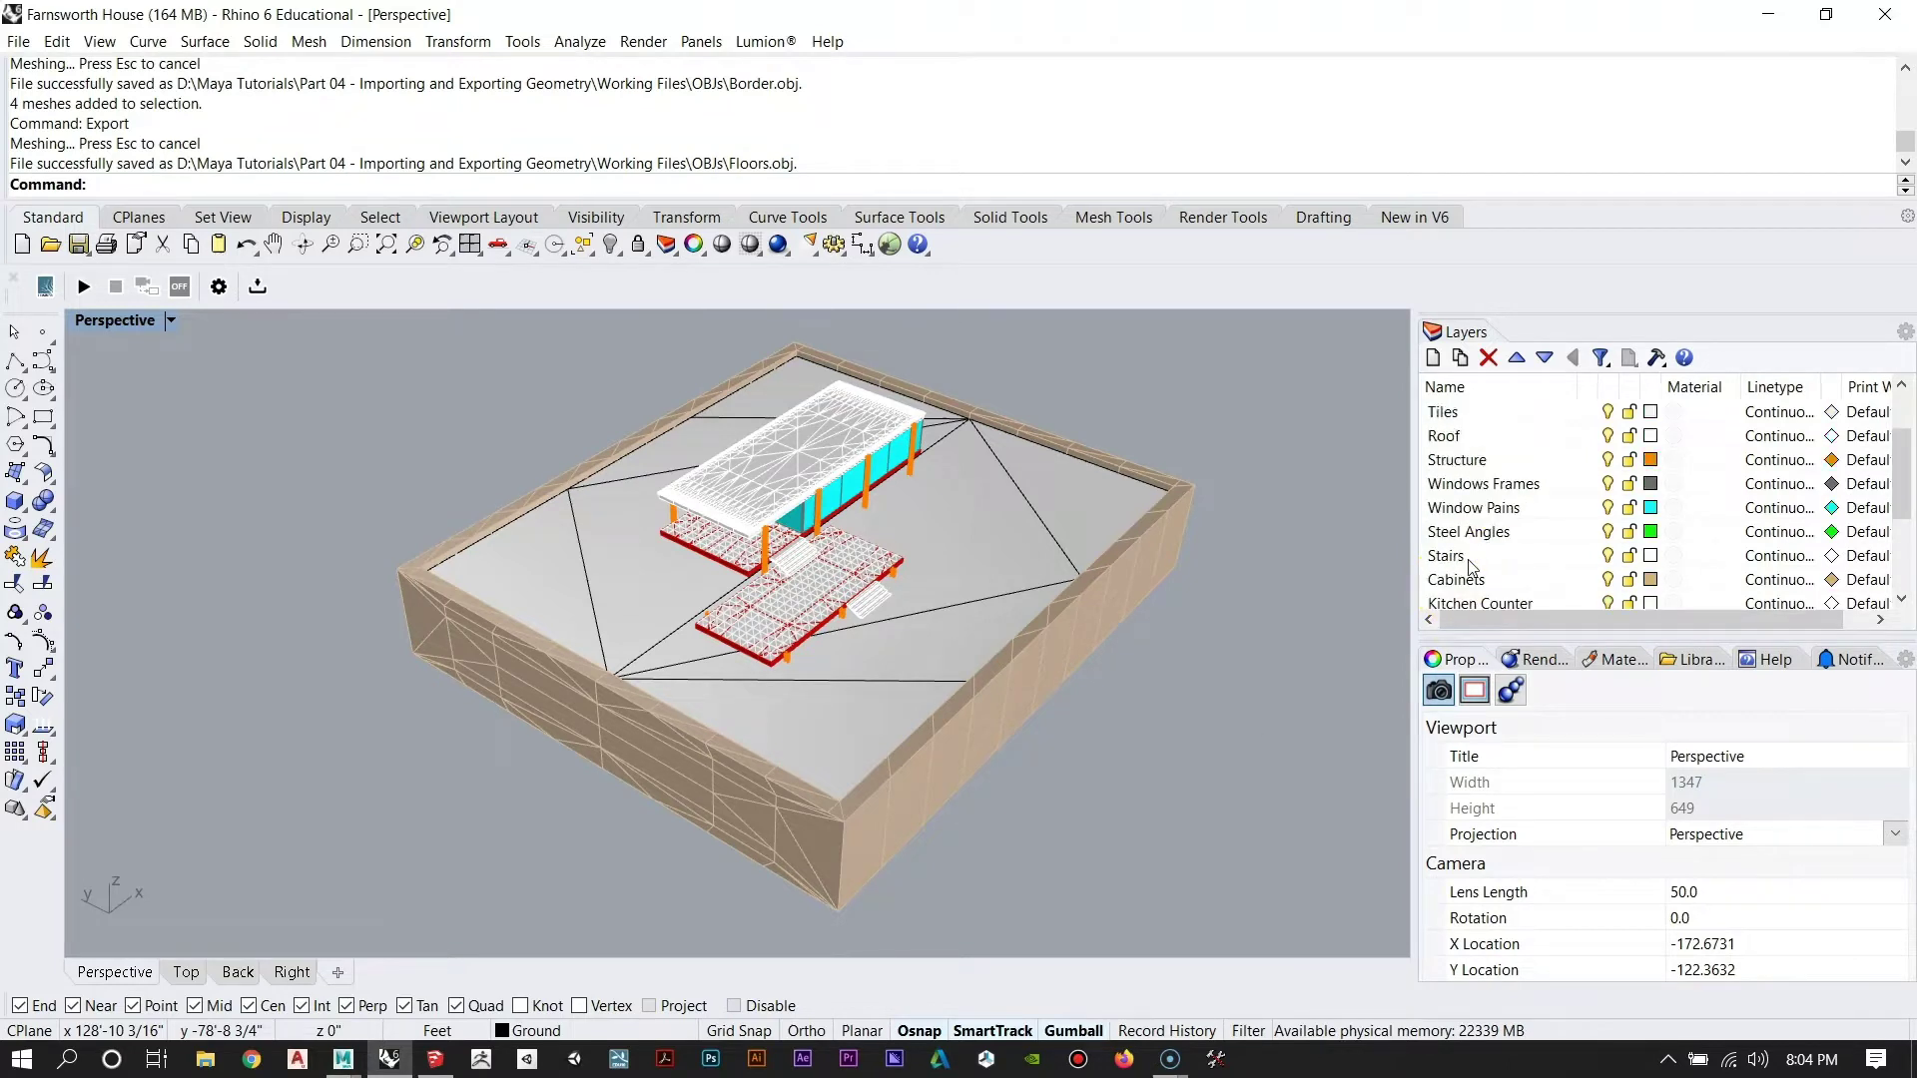
pyautogui.scroll(2, 1470, 566)
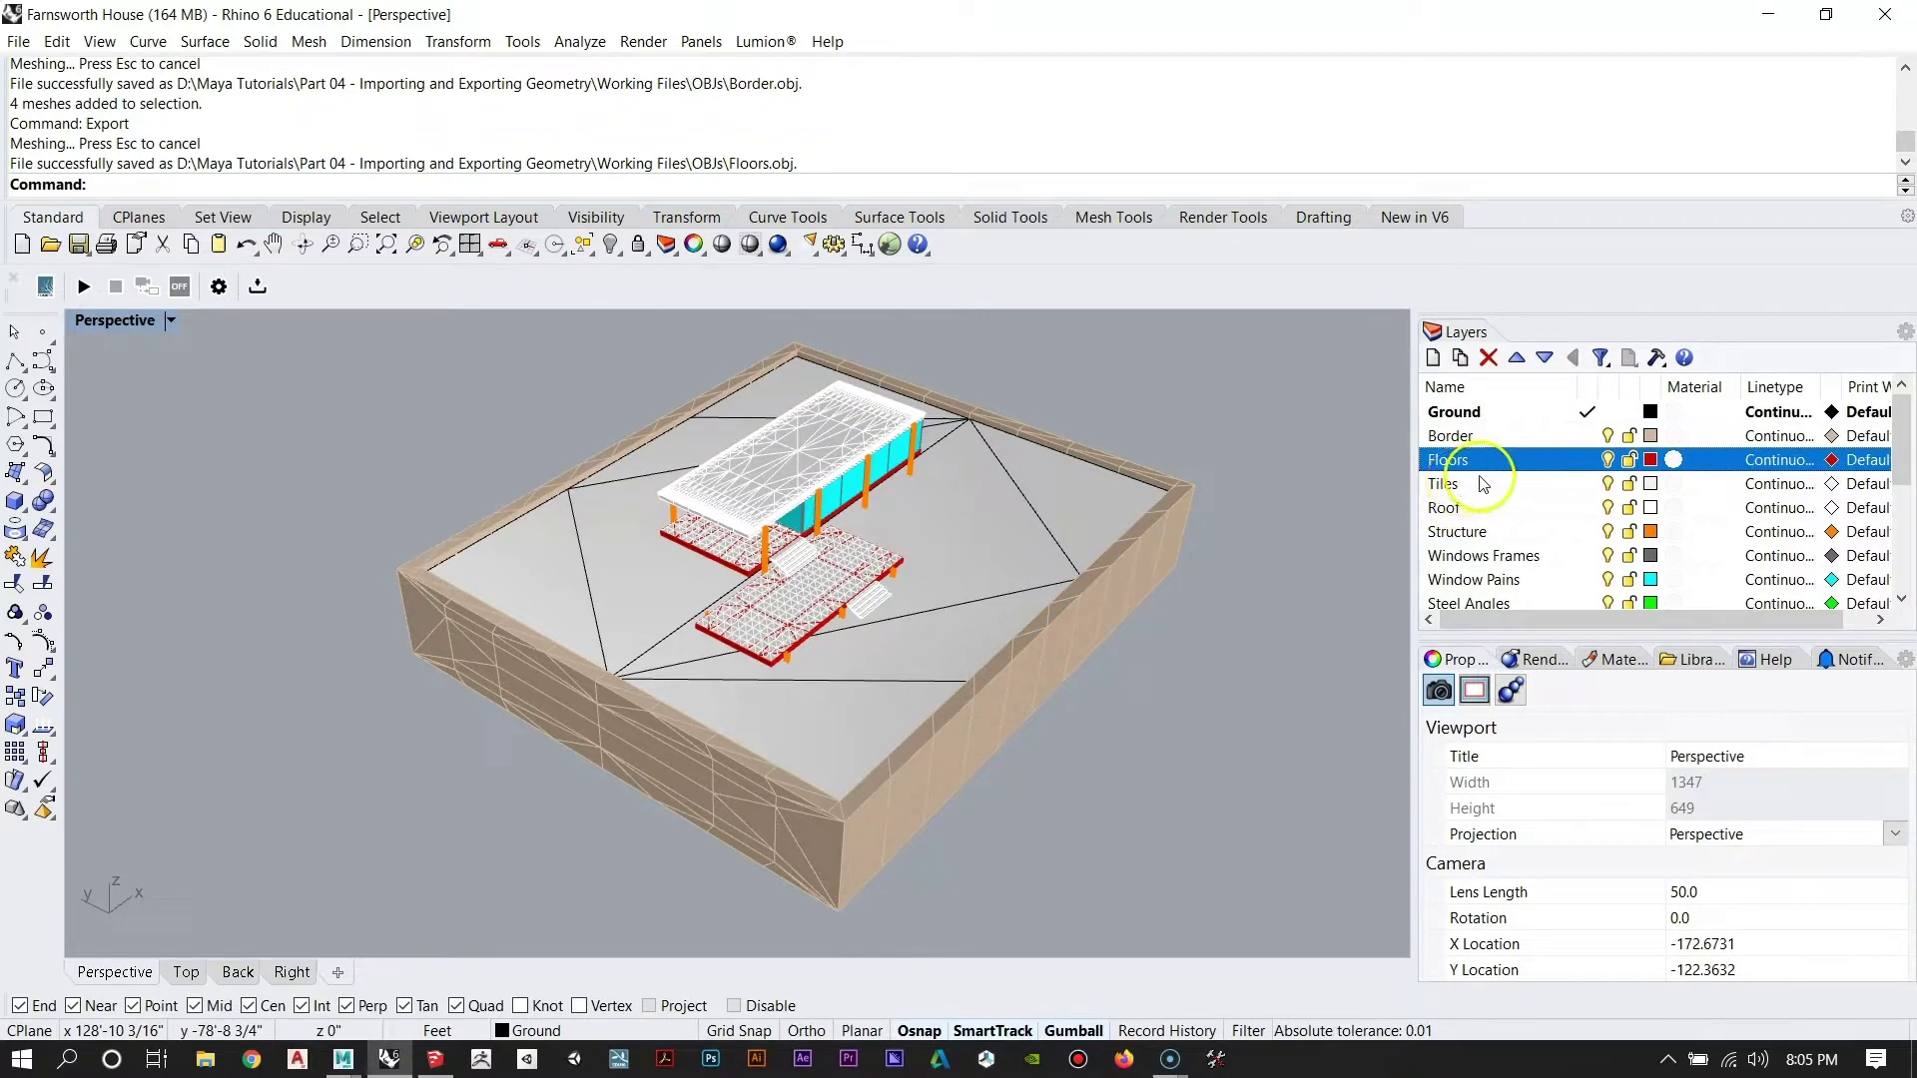
pyautogui.rightClick(1477, 489)
pyautogui.click(1546, 820)
pyautogui.write('Tiles')
pyautogui.press('Return')
# Export the Roof and Structure layers' objects as separate OBJ files named Roof and Structure.
pyautogui.rightClick(1463, 509)
pyautogui.click(1537, 840)
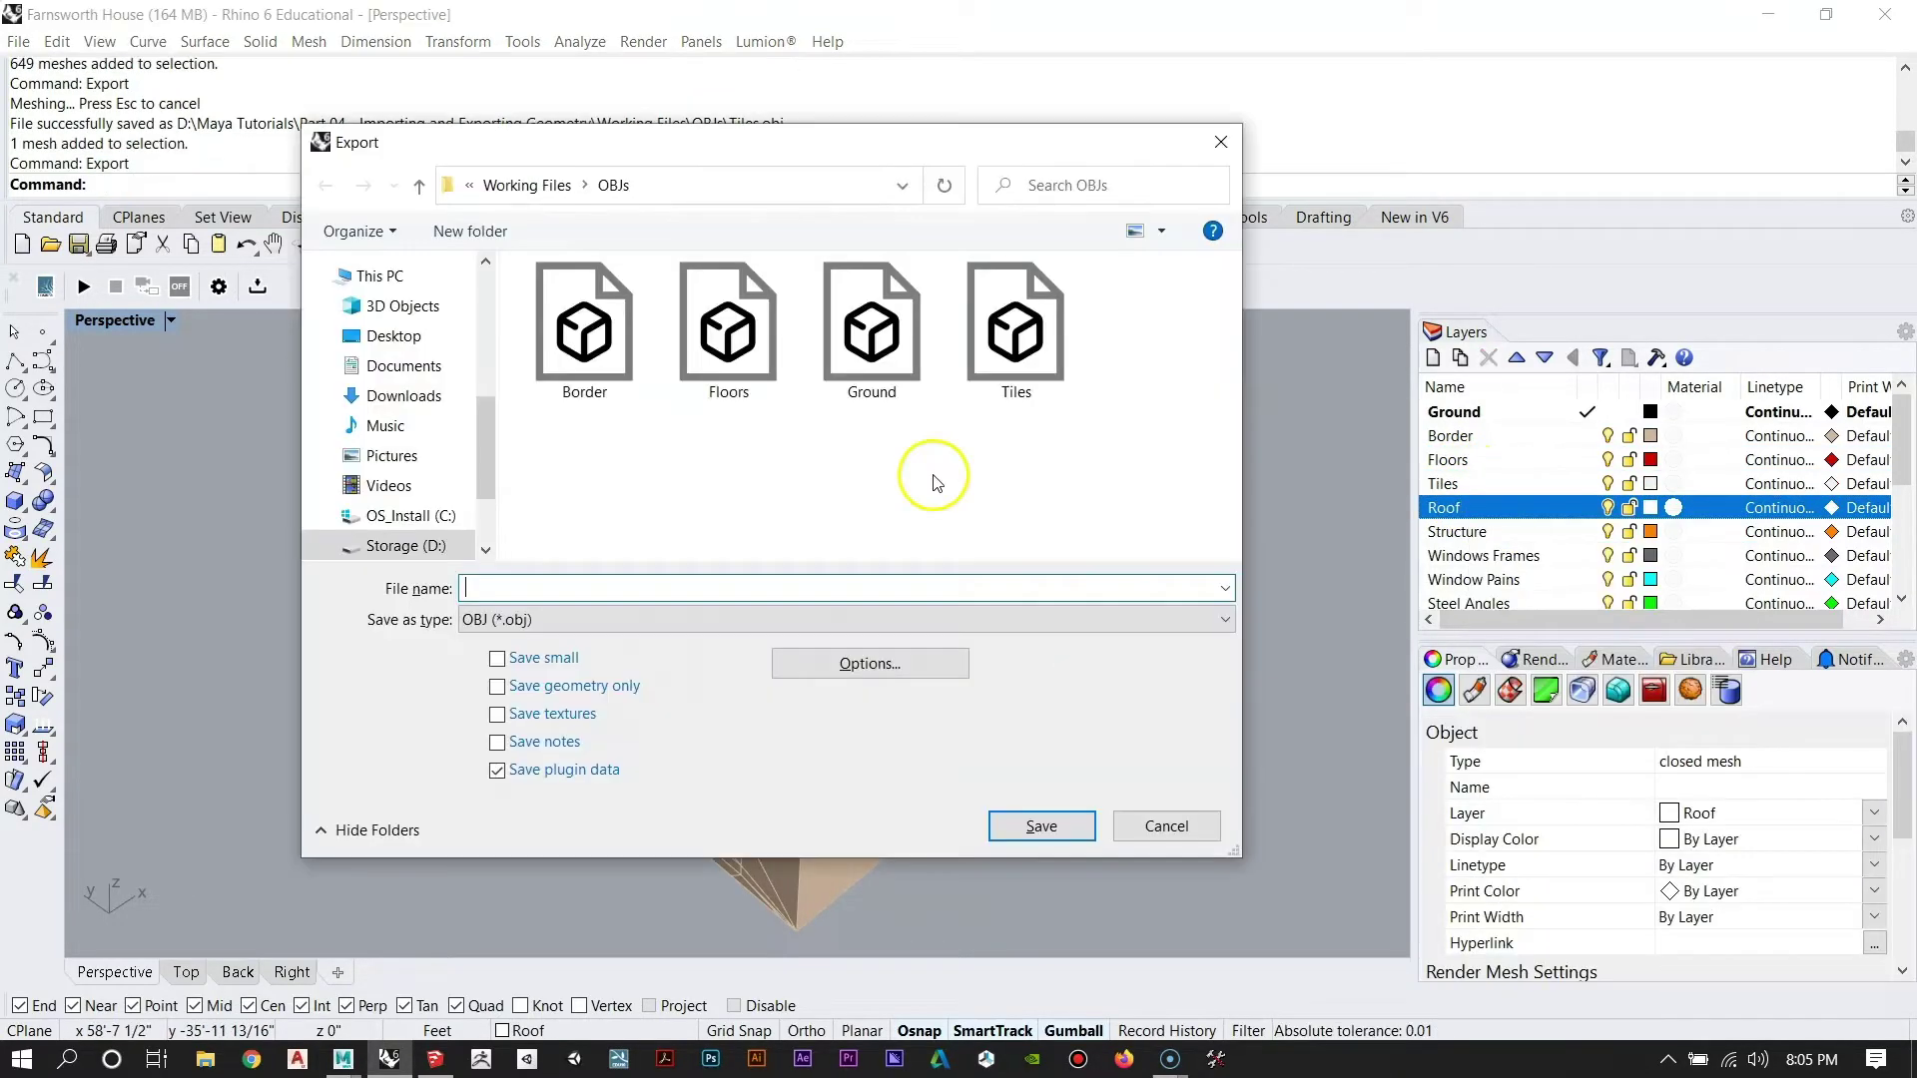
pyautogui.write('Roof')
pyautogui.rightClick(1454, 533)
pyautogui.click(1532, 855)
pyautogui.write('Structure')
pyautogui.press('Return')
# Export the Windows Frames layer's objects as an OBJ file named Window Frames.
pyautogui.rightClick(1464, 550)
pyautogui.click(1518, 876)
pyautogui.write('Window Frames')
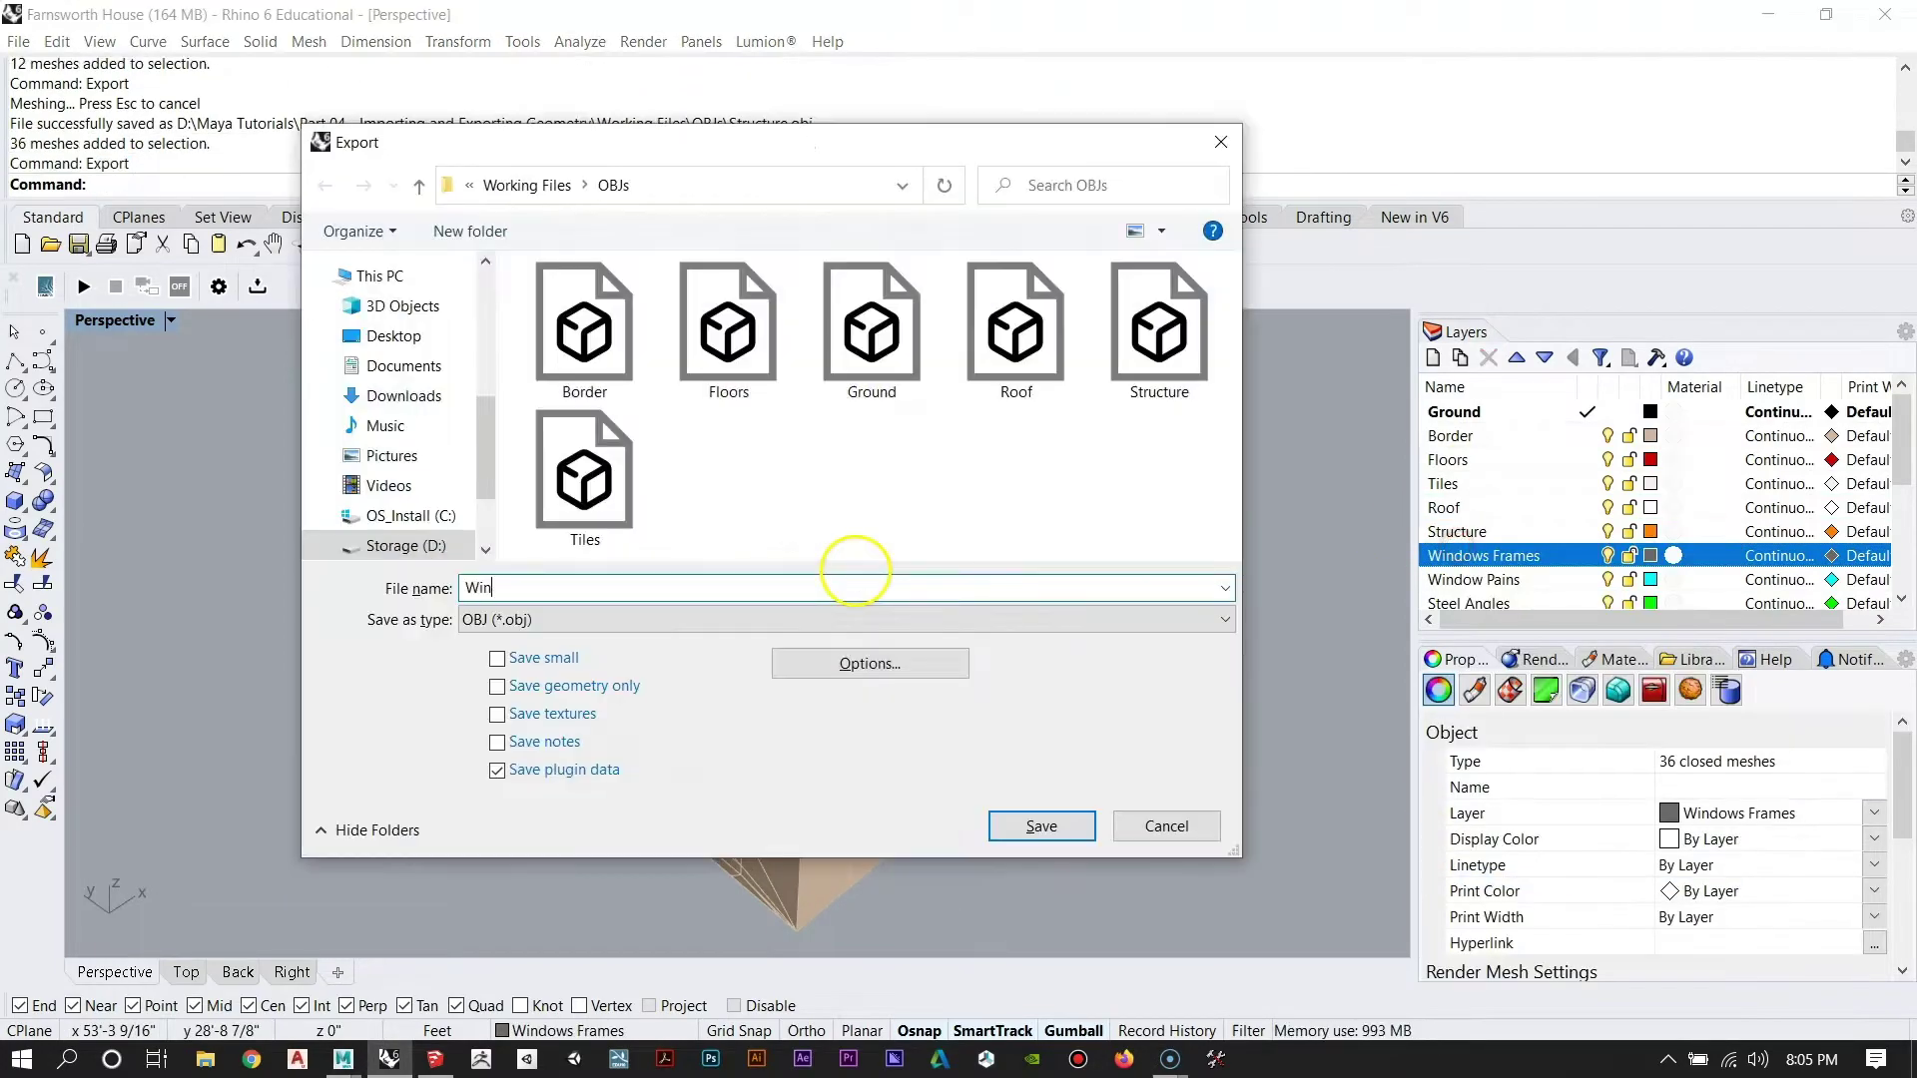
pyautogui.press('Return')
pyautogui.click(1374, 518)
# Export the Window Pains layer's objects as an OBJ file named Window Panes.
pyautogui.rightClick(1474, 580)
pyautogui.click(1533, 904)
pyautogui.press('Return')
pyautogui.write('Window Panes')
pyautogui.press('Return')
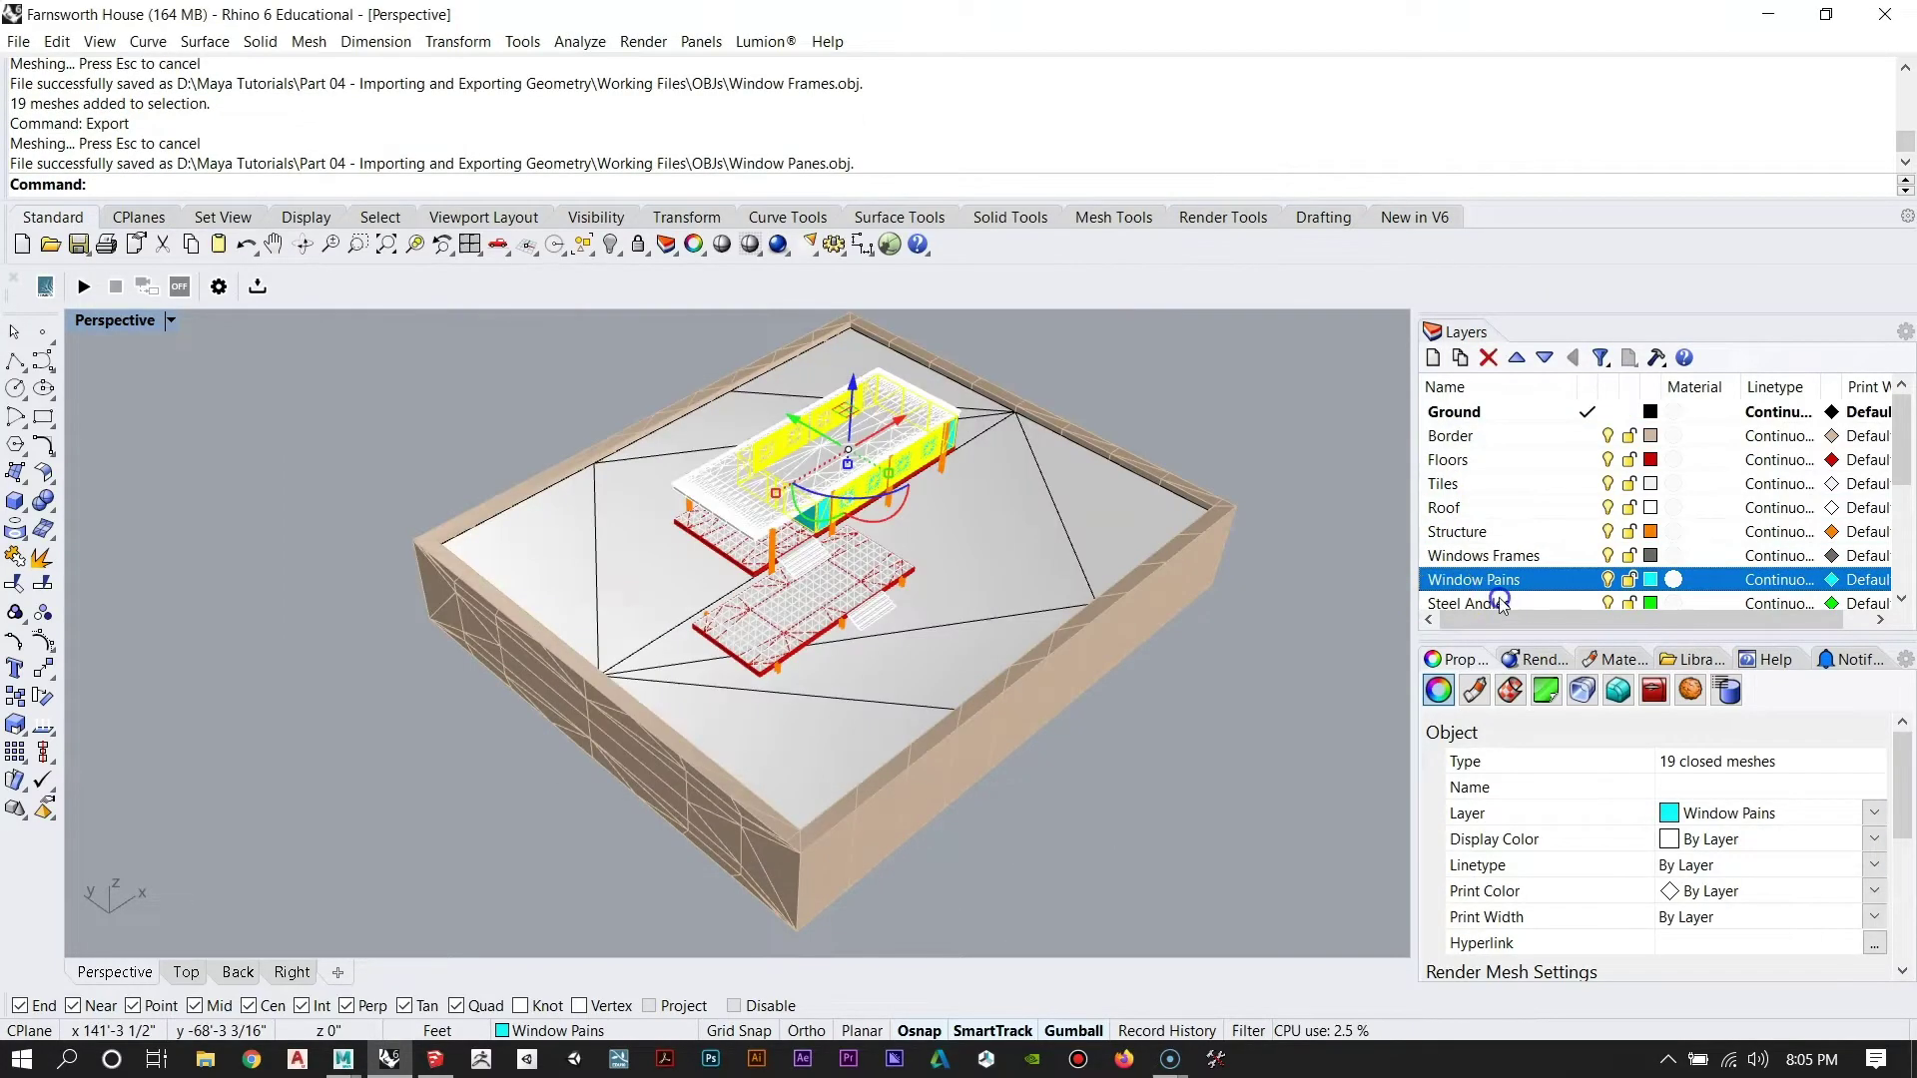
# Export the Steel Angles and Stairs layers' objects as separate OBJ files named Steel Angles and Stairs.
pyautogui.rightClick(1472, 579)
pyautogui.click(1533, 904)
pyautogui.press('Return')
pyautogui.write('Steel Angles')
pyautogui.press('Return')
pyautogui.rightClick(1457, 531)
pyautogui.click(1533, 860)
pyautogui.write('Stairs')
pyautogui.press('Return')
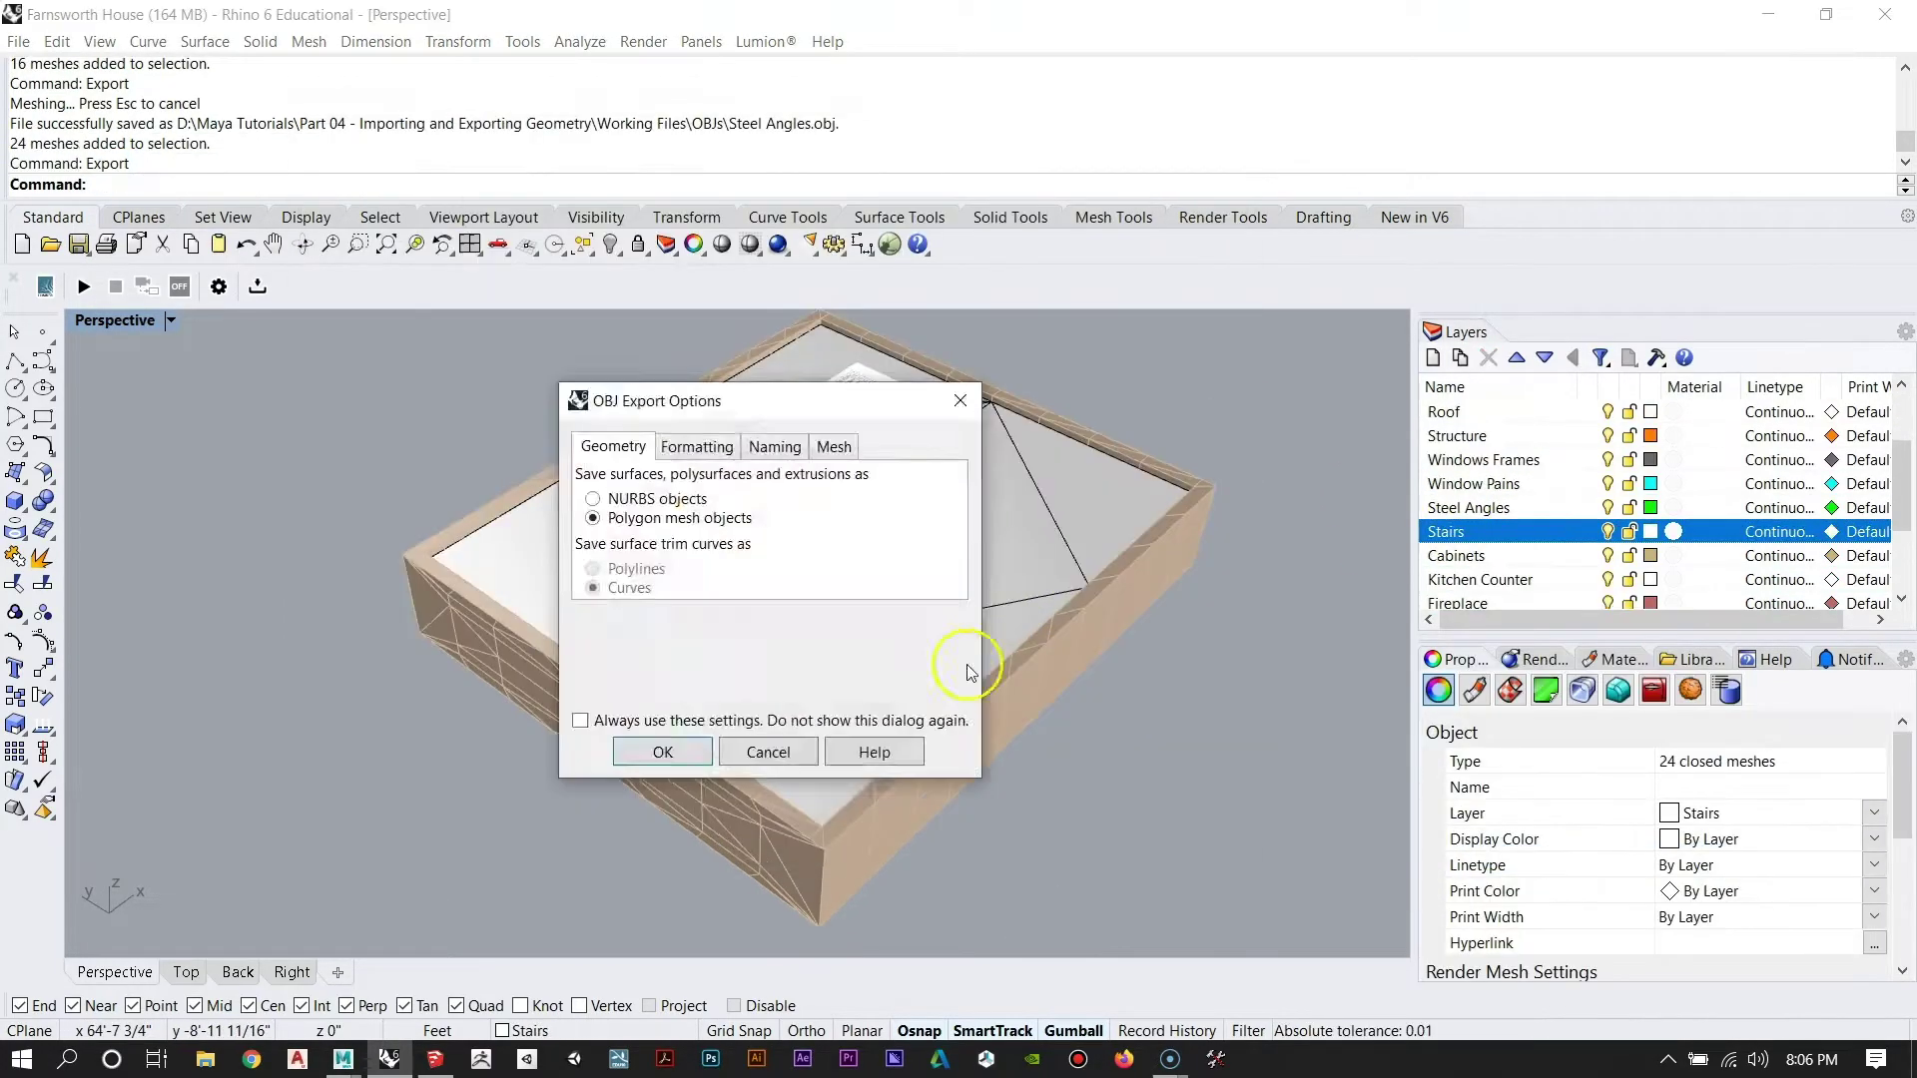
# Export the Cabinets and Kitchen Counter layers' objects as separate OBJ files named Cabinets and Counter.
pyautogui.rightClick(1468, 555)
pyautogui.click(1547, 887)
pyautogui.write('Cabinets')
pyautogui.press('Return')
pyautogui.rightClick(1497, 580)
pyautogui.click(1601, 432)
pyautogui.write('Counter')
pyautogui.press('Return')
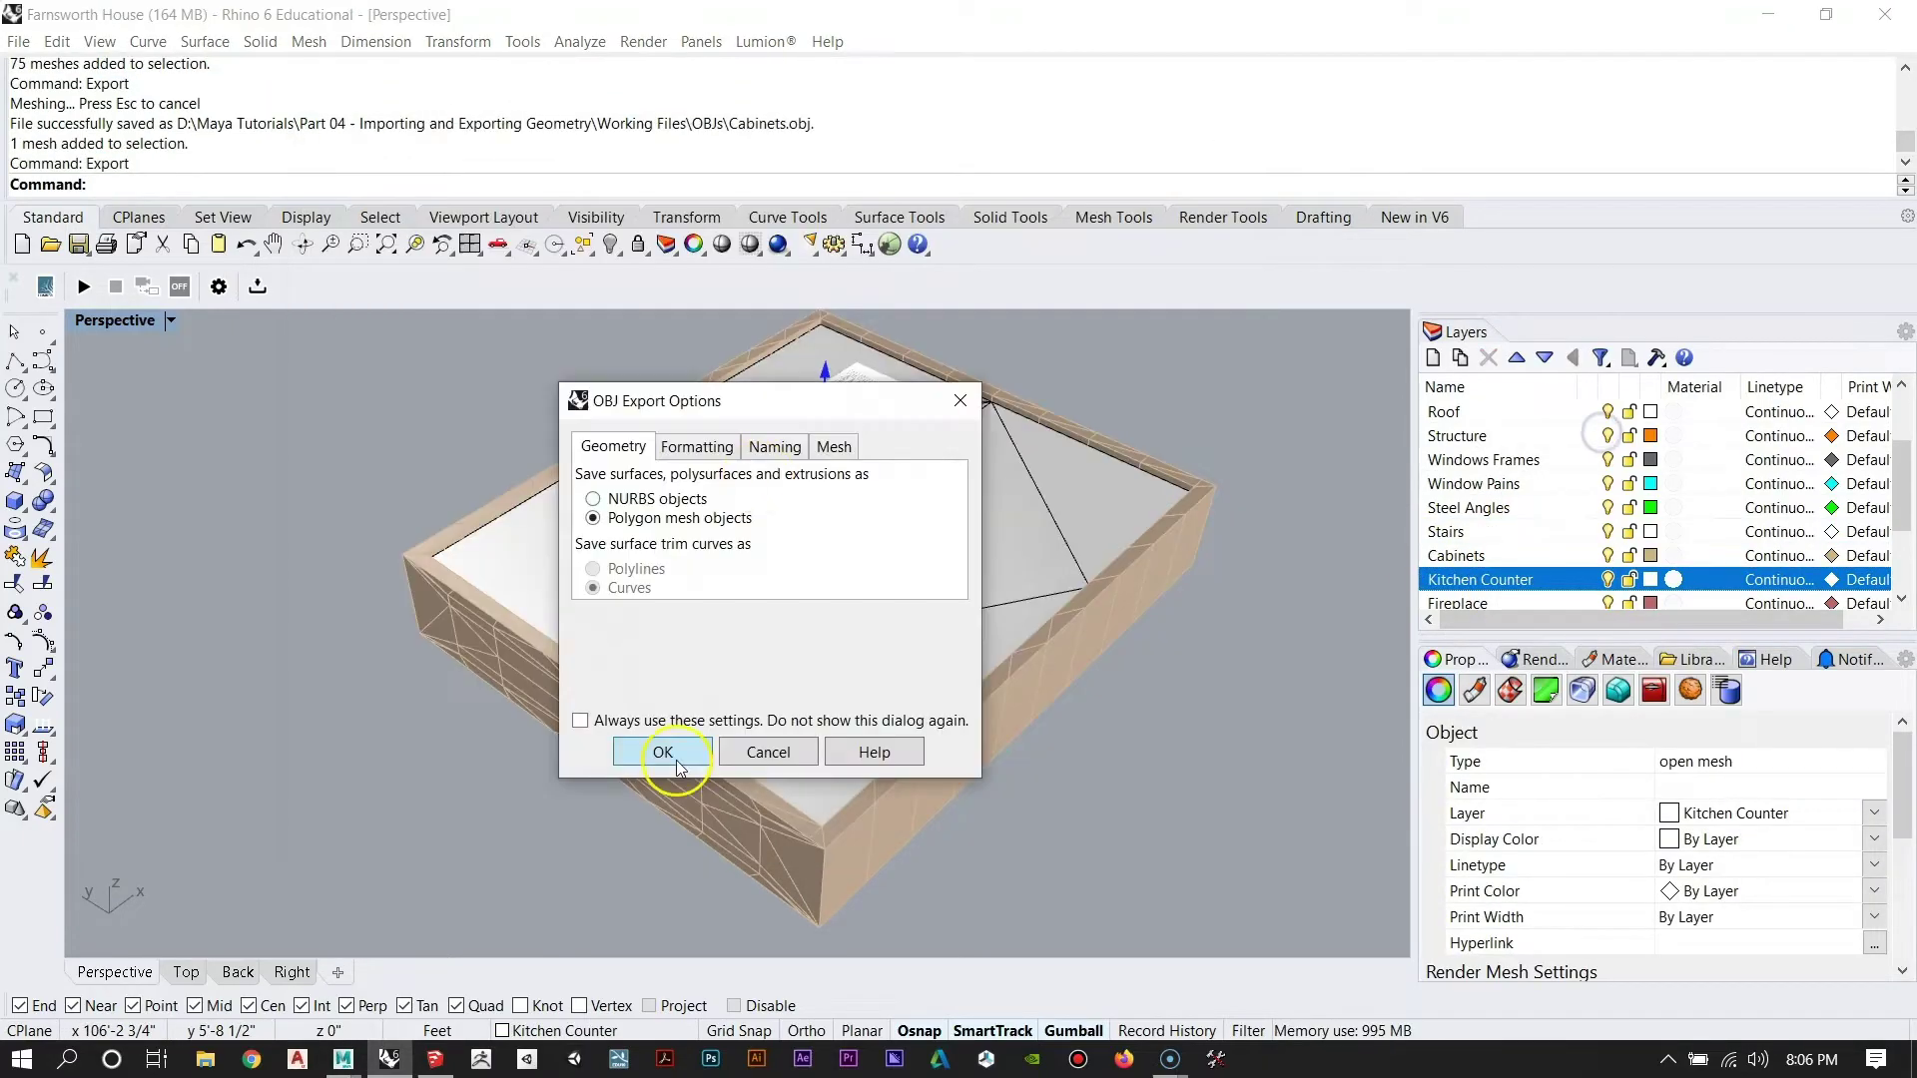
# Export the Fireplace and Hardware layers' objects as separate OBJ files named Fireplace and Hardware.
pyautogui.rightClick(1464, 485)
pyautogui.click(1543, 817)
pyautogui.write('Fireplace')
pyautogui.press('Return')
pyautogui.rightClick(1498, 508)
pyautogui.click(1563, 839)
pyautogui.press('Return')
pyautogui.write('Hardware')
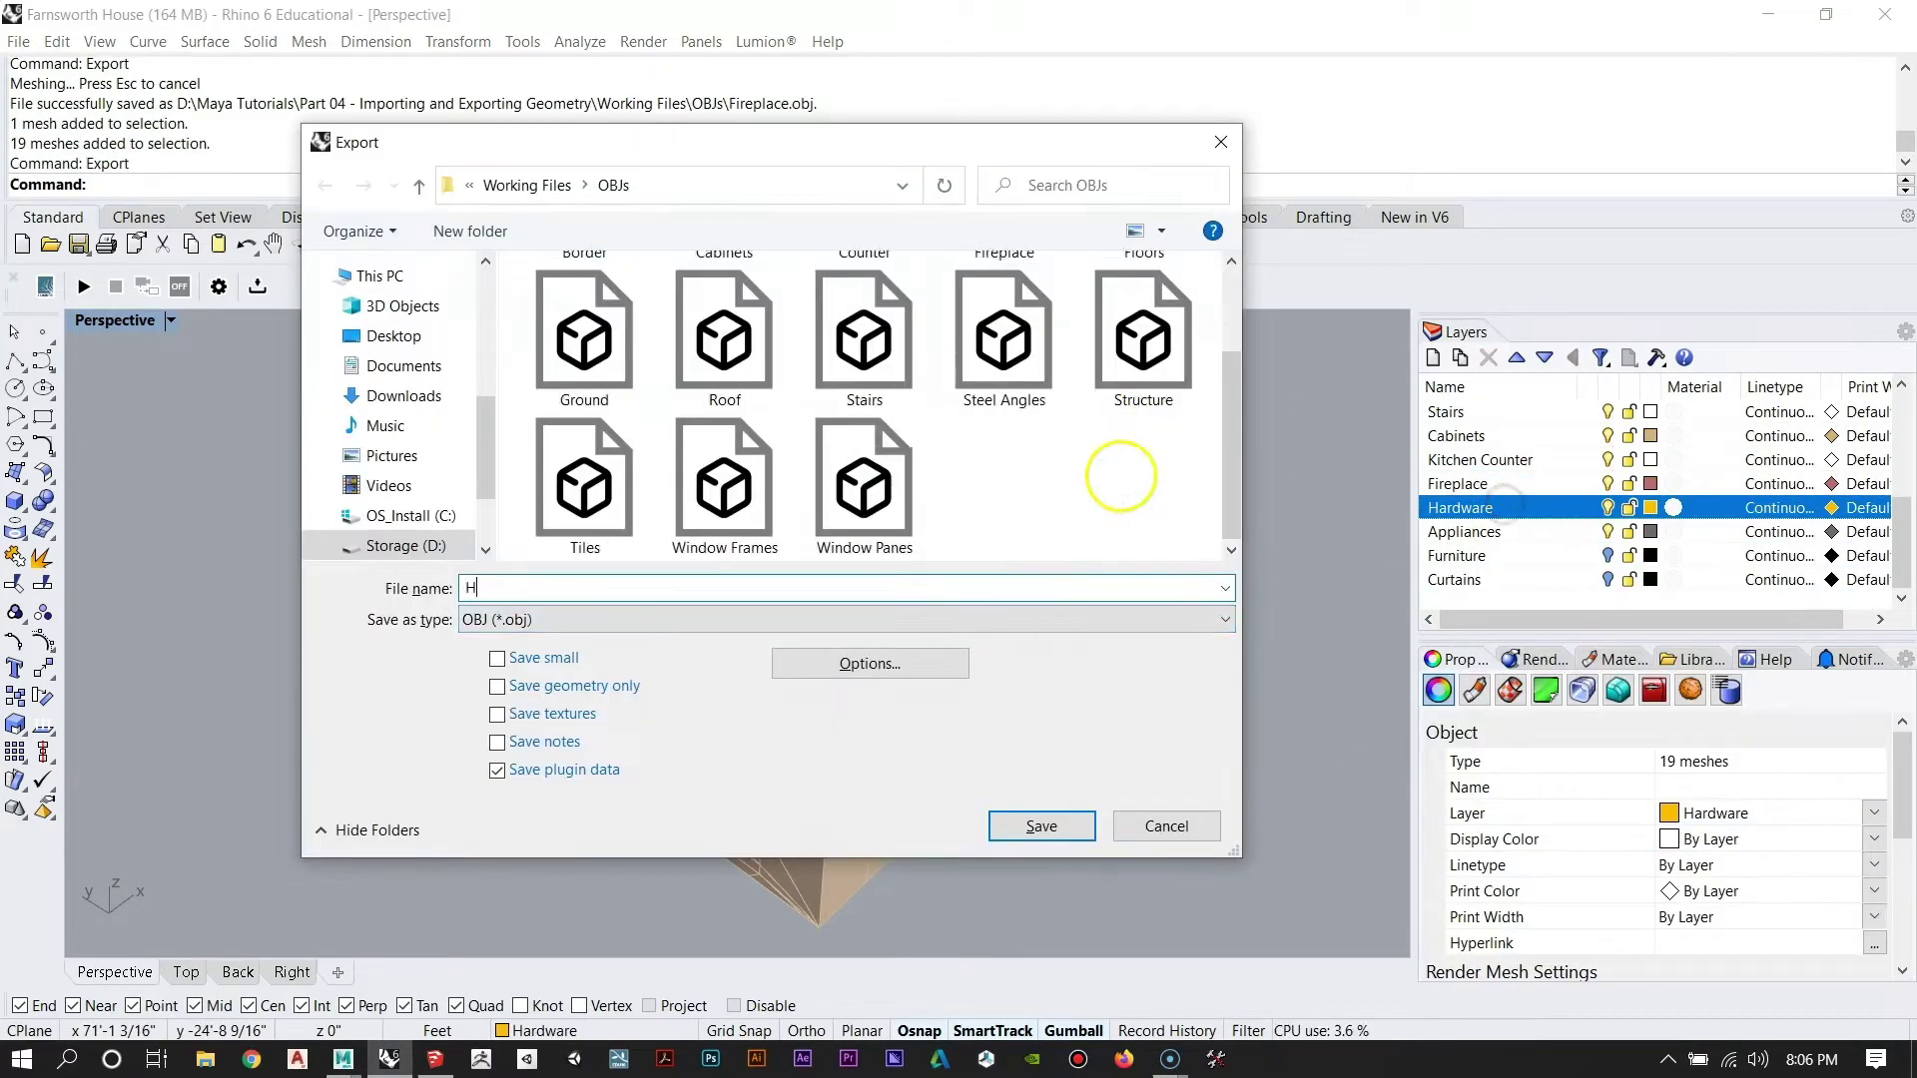
pyautogui.press('Return')
# Export the Appliances layer's objects as an OBJ file named Appliances, using polygon mesh objects, and clear the selection.
pyautogui.rightClick(1500, 533)
pyautogui.click(1581, 862)
pyautogui.press('Return')
pyautogui.scroll(-1, 989, 559)
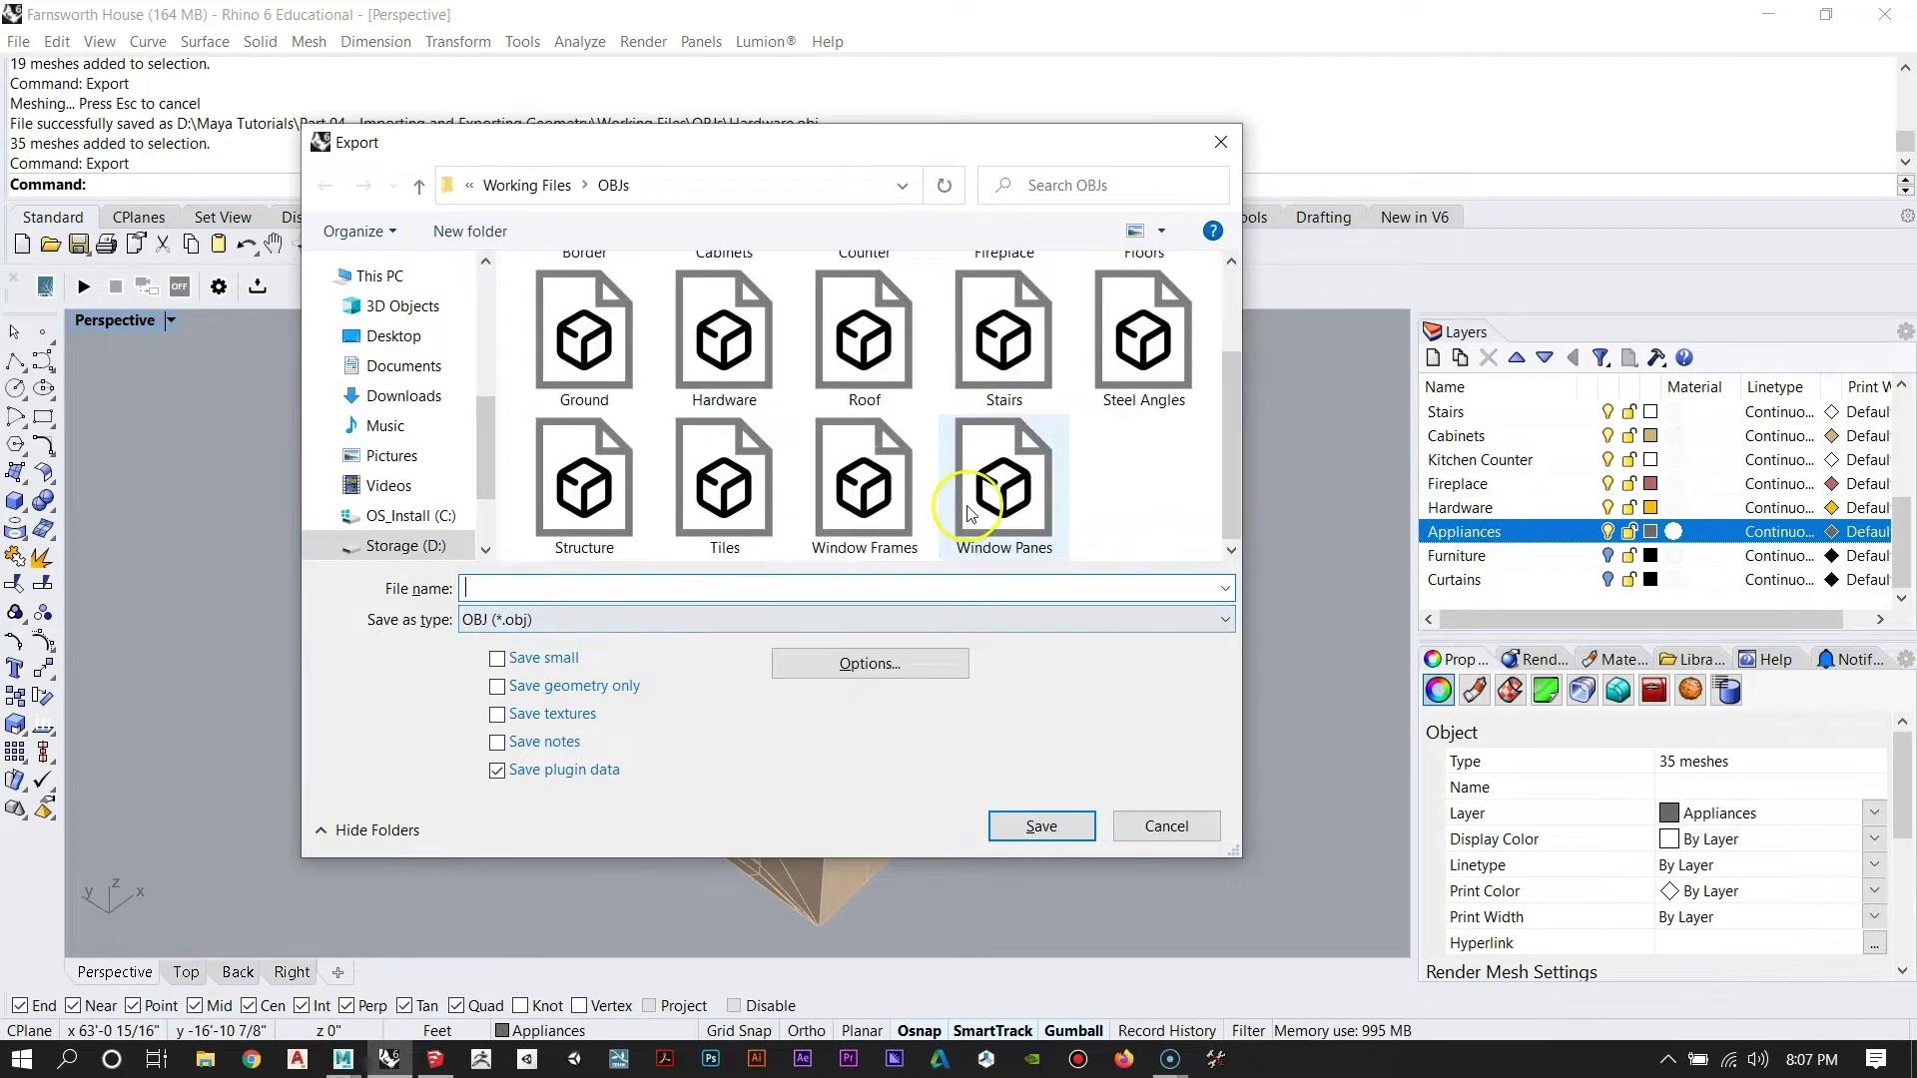
pyautogui.write('A')
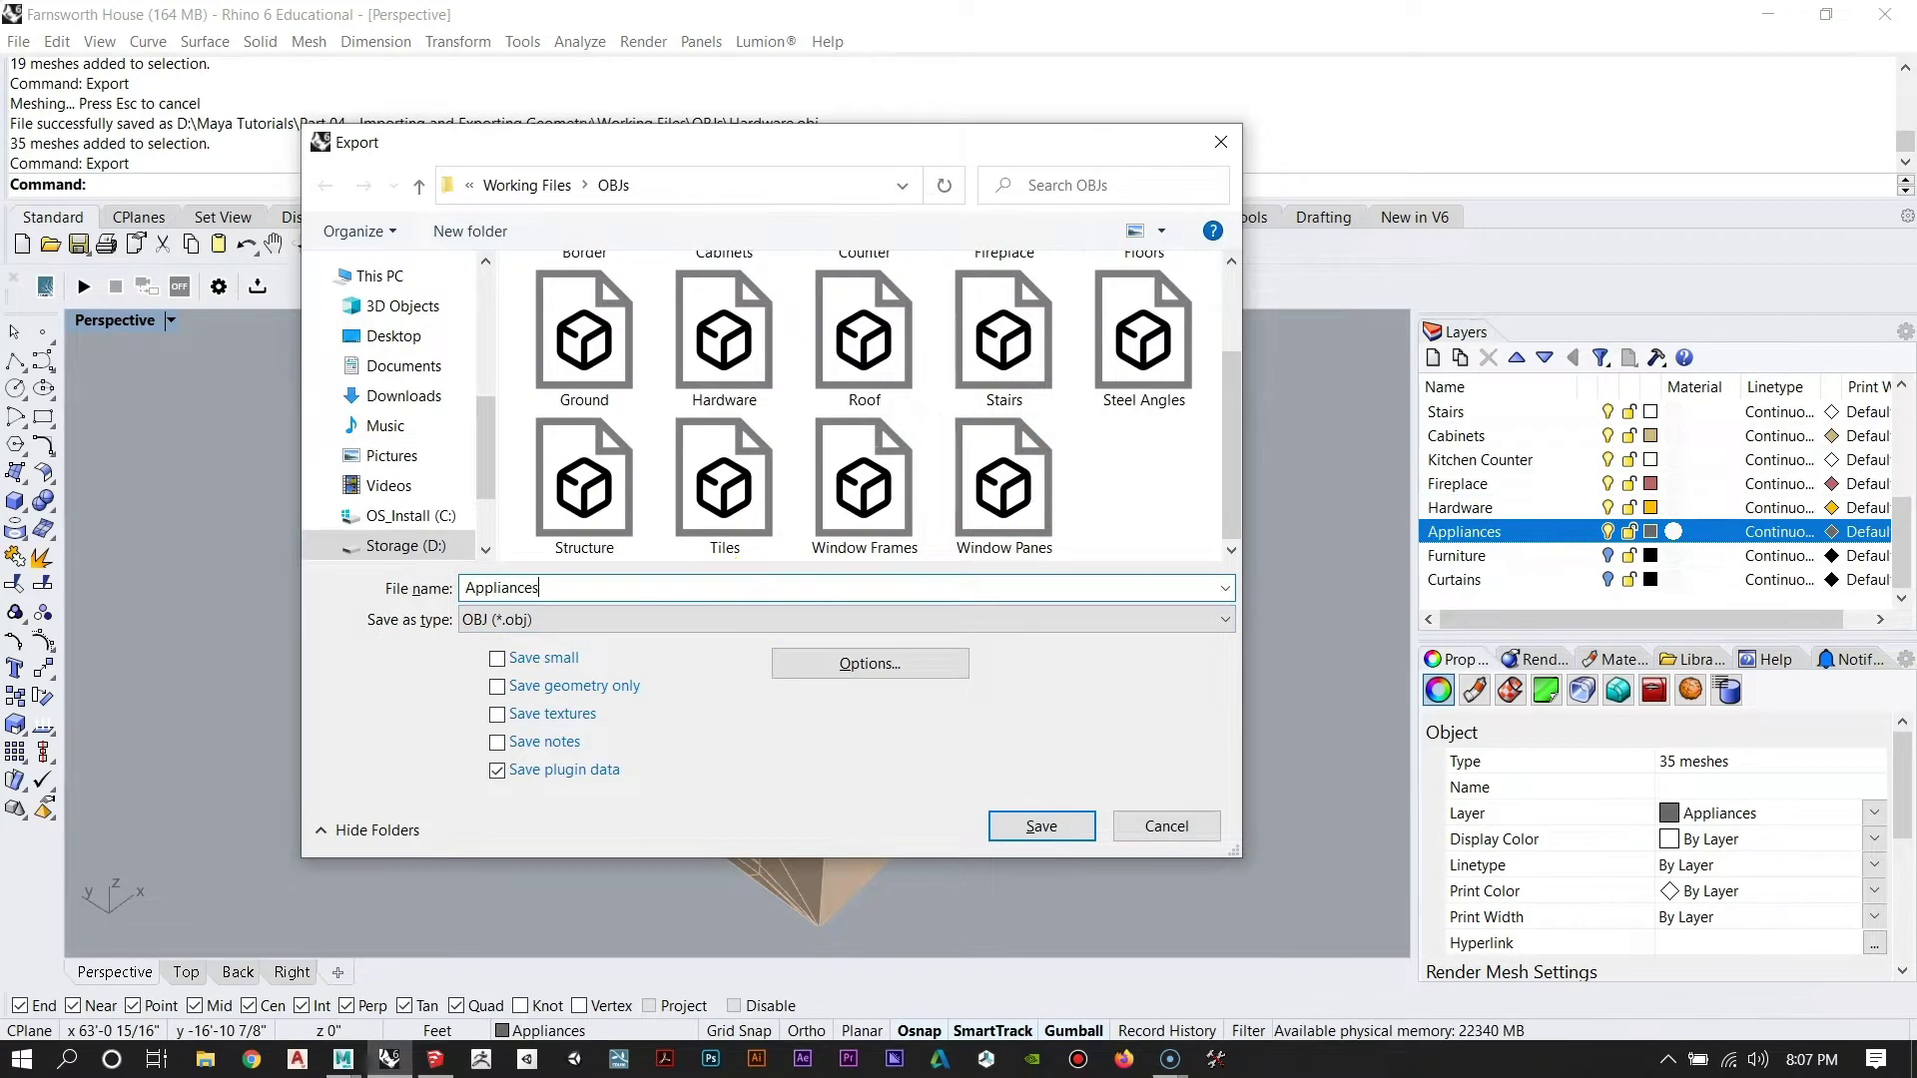
pyautogui.write('ppliances')
pyautogui.press('Return')
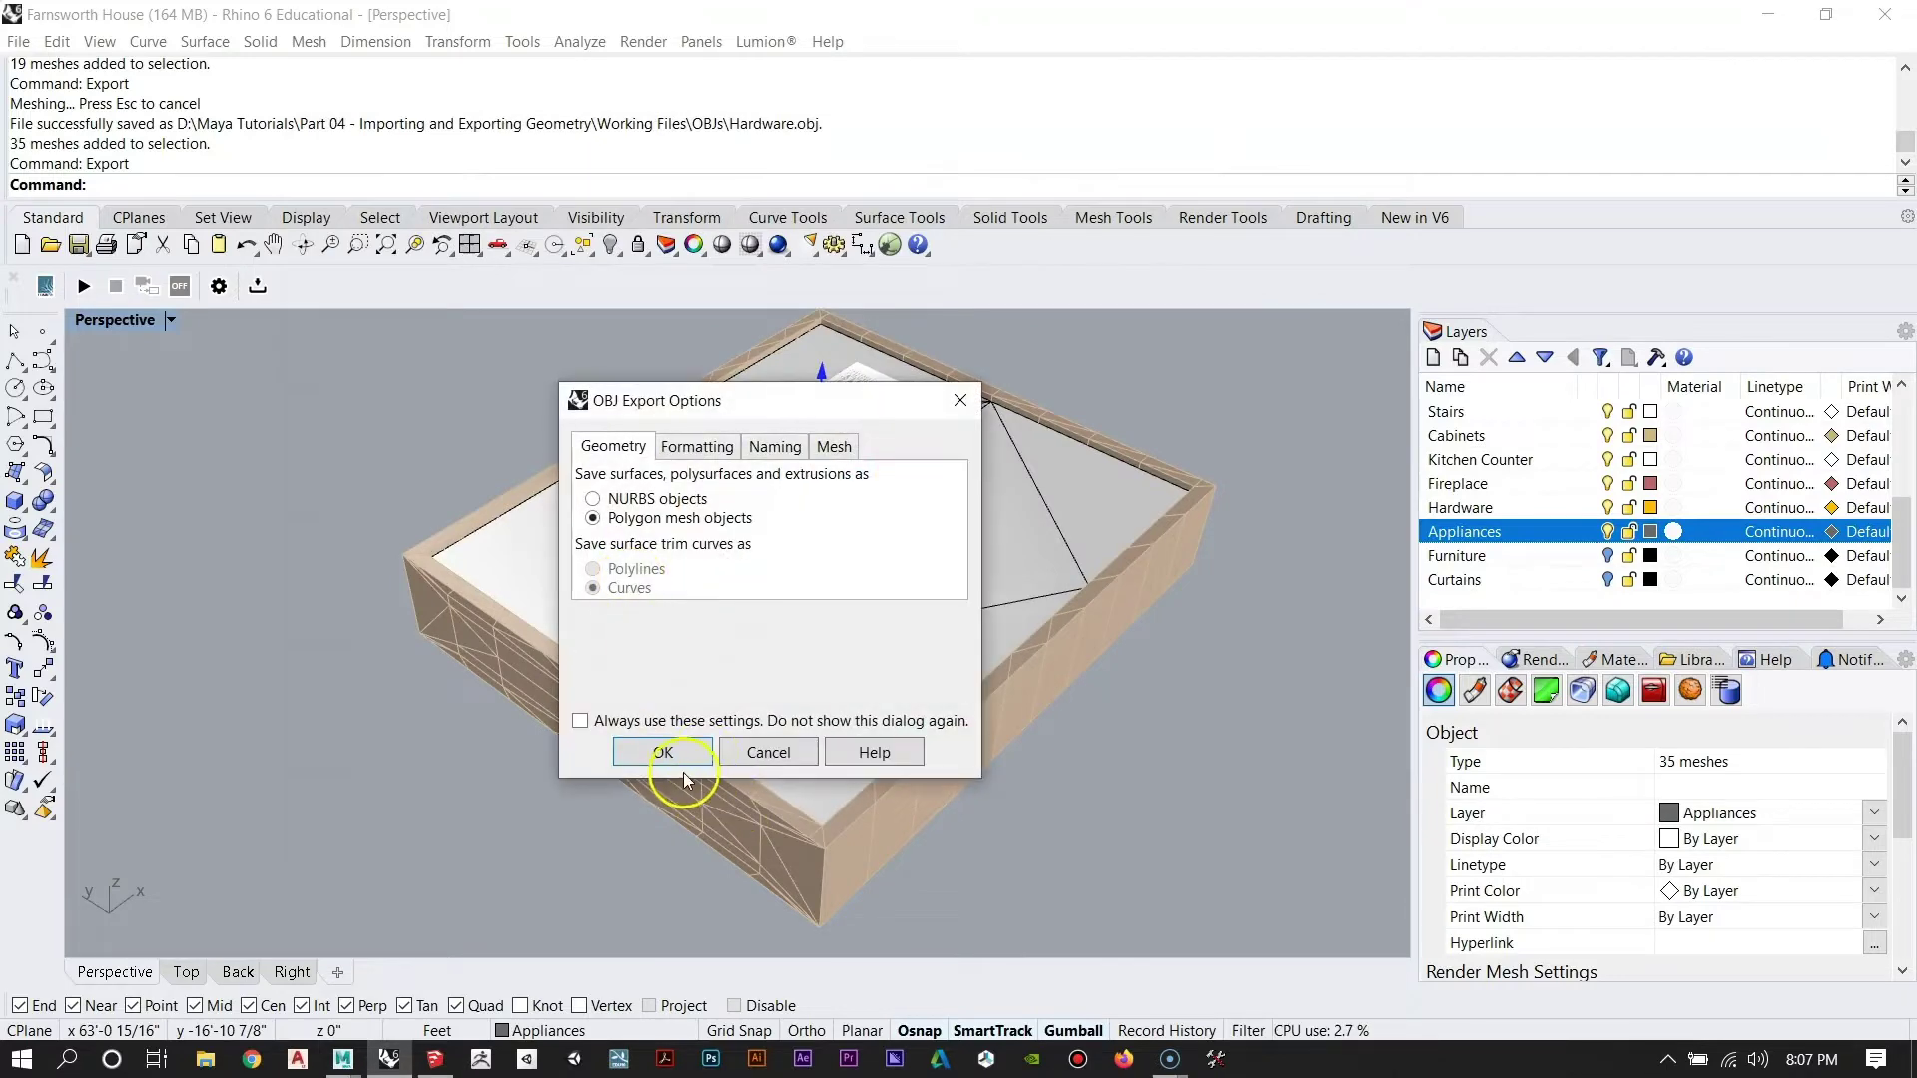
pyautogui.click(678, 756)
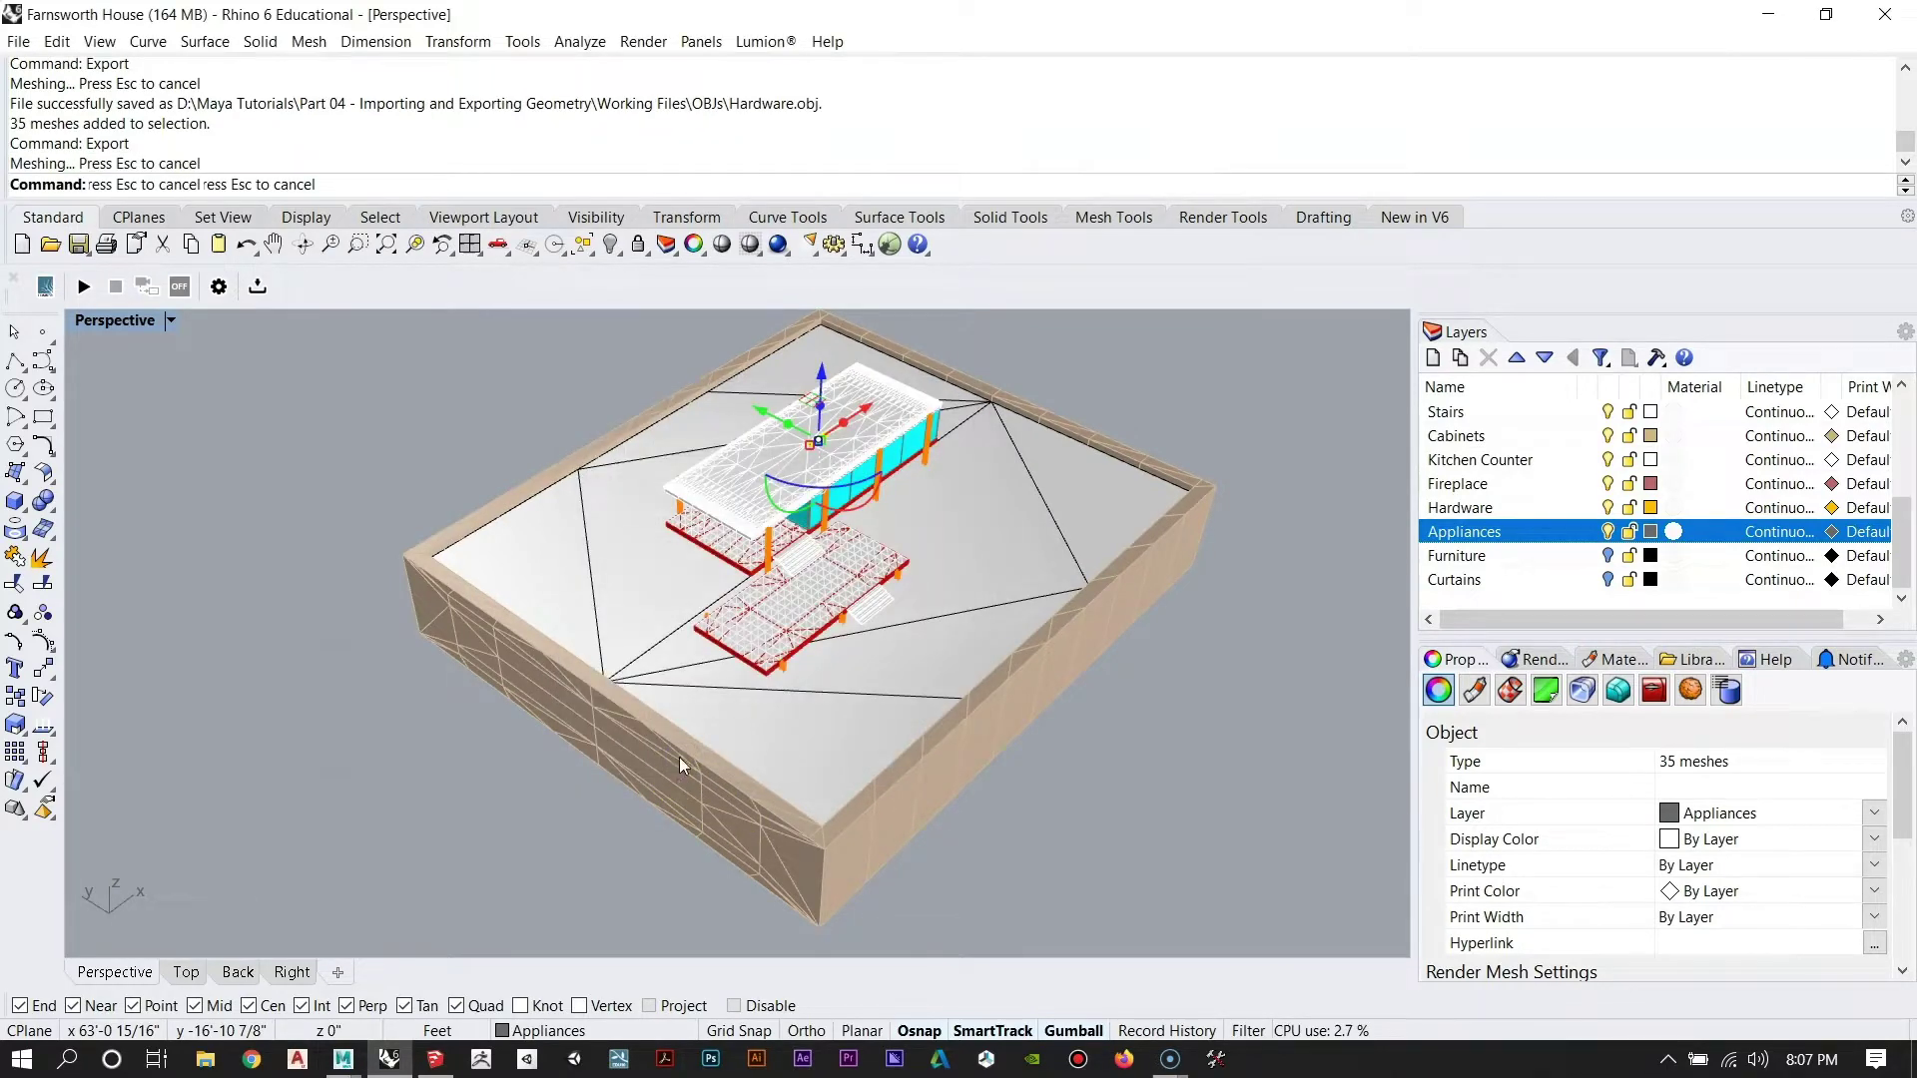
pyautogui.click(1292, 404)
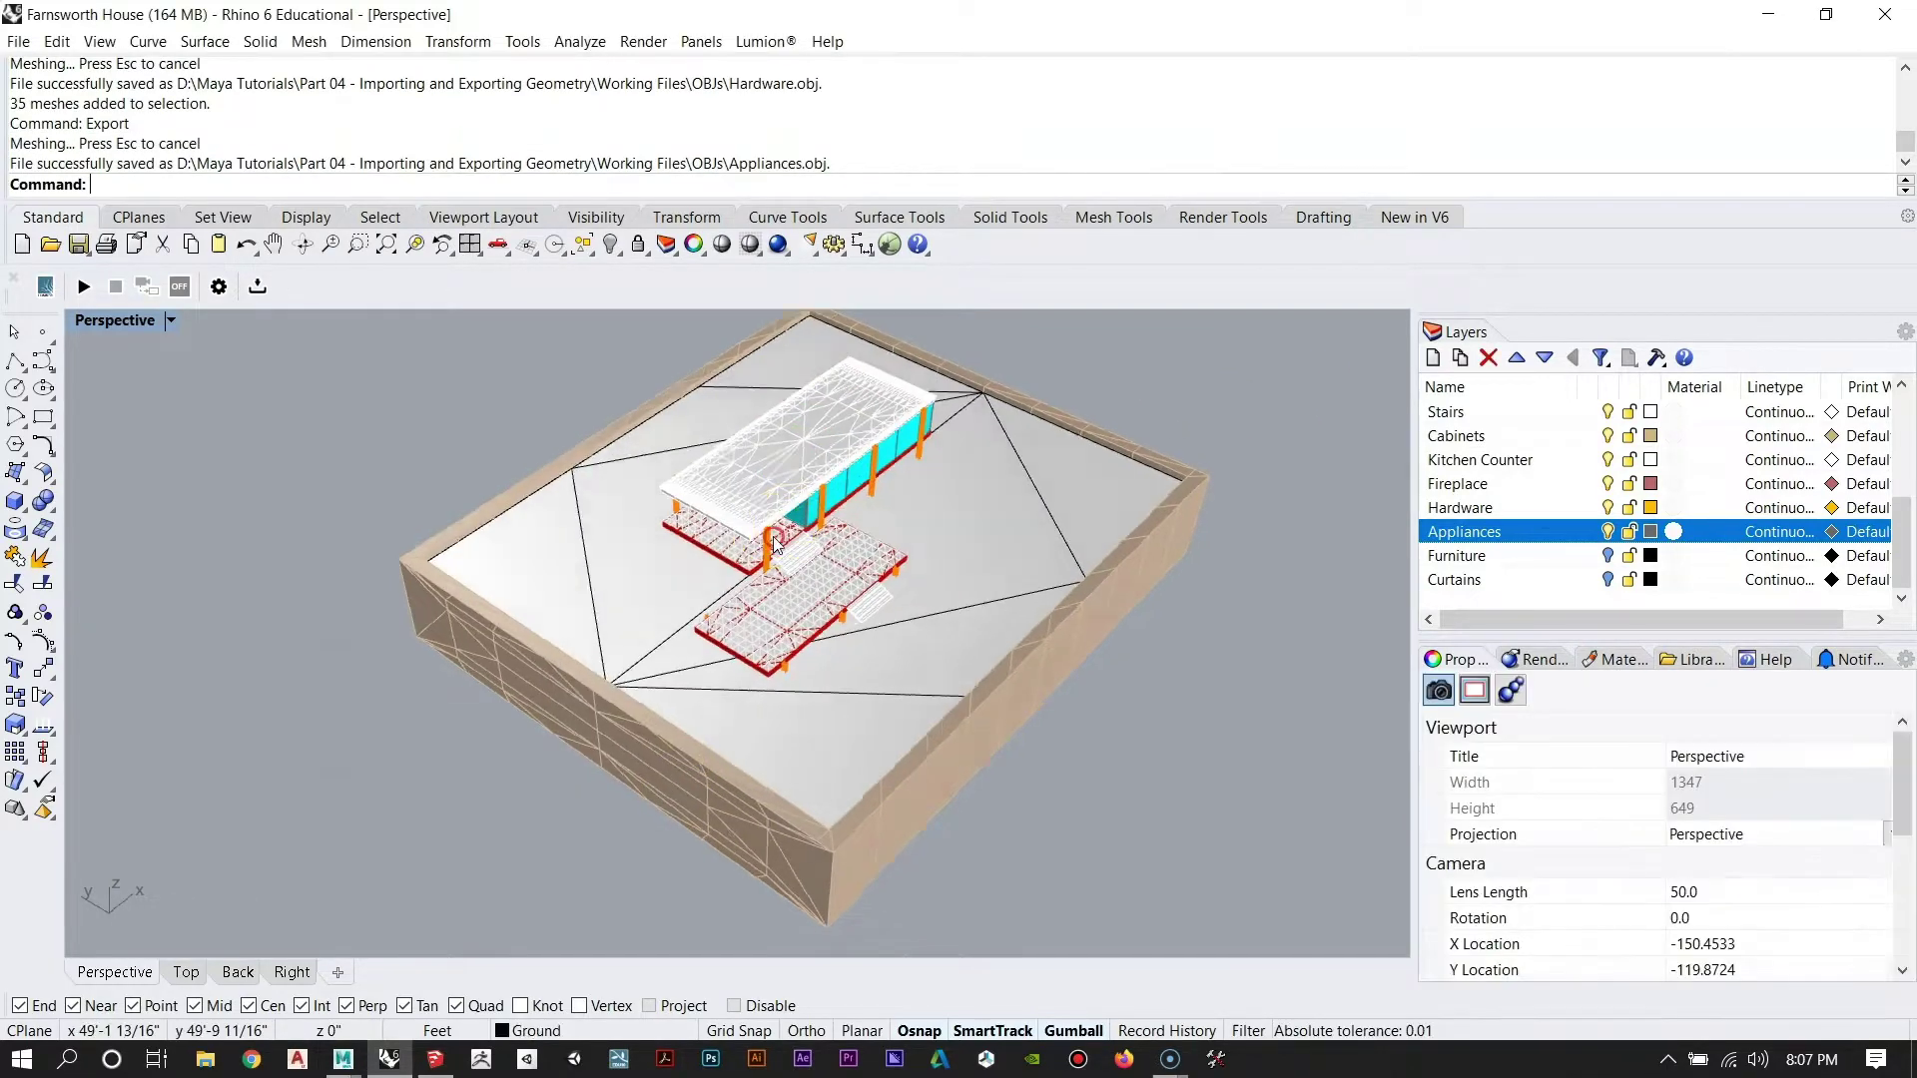
pyautogui.moveTo(624, 913); pyautogui.dragTo(637, 912, button='right')
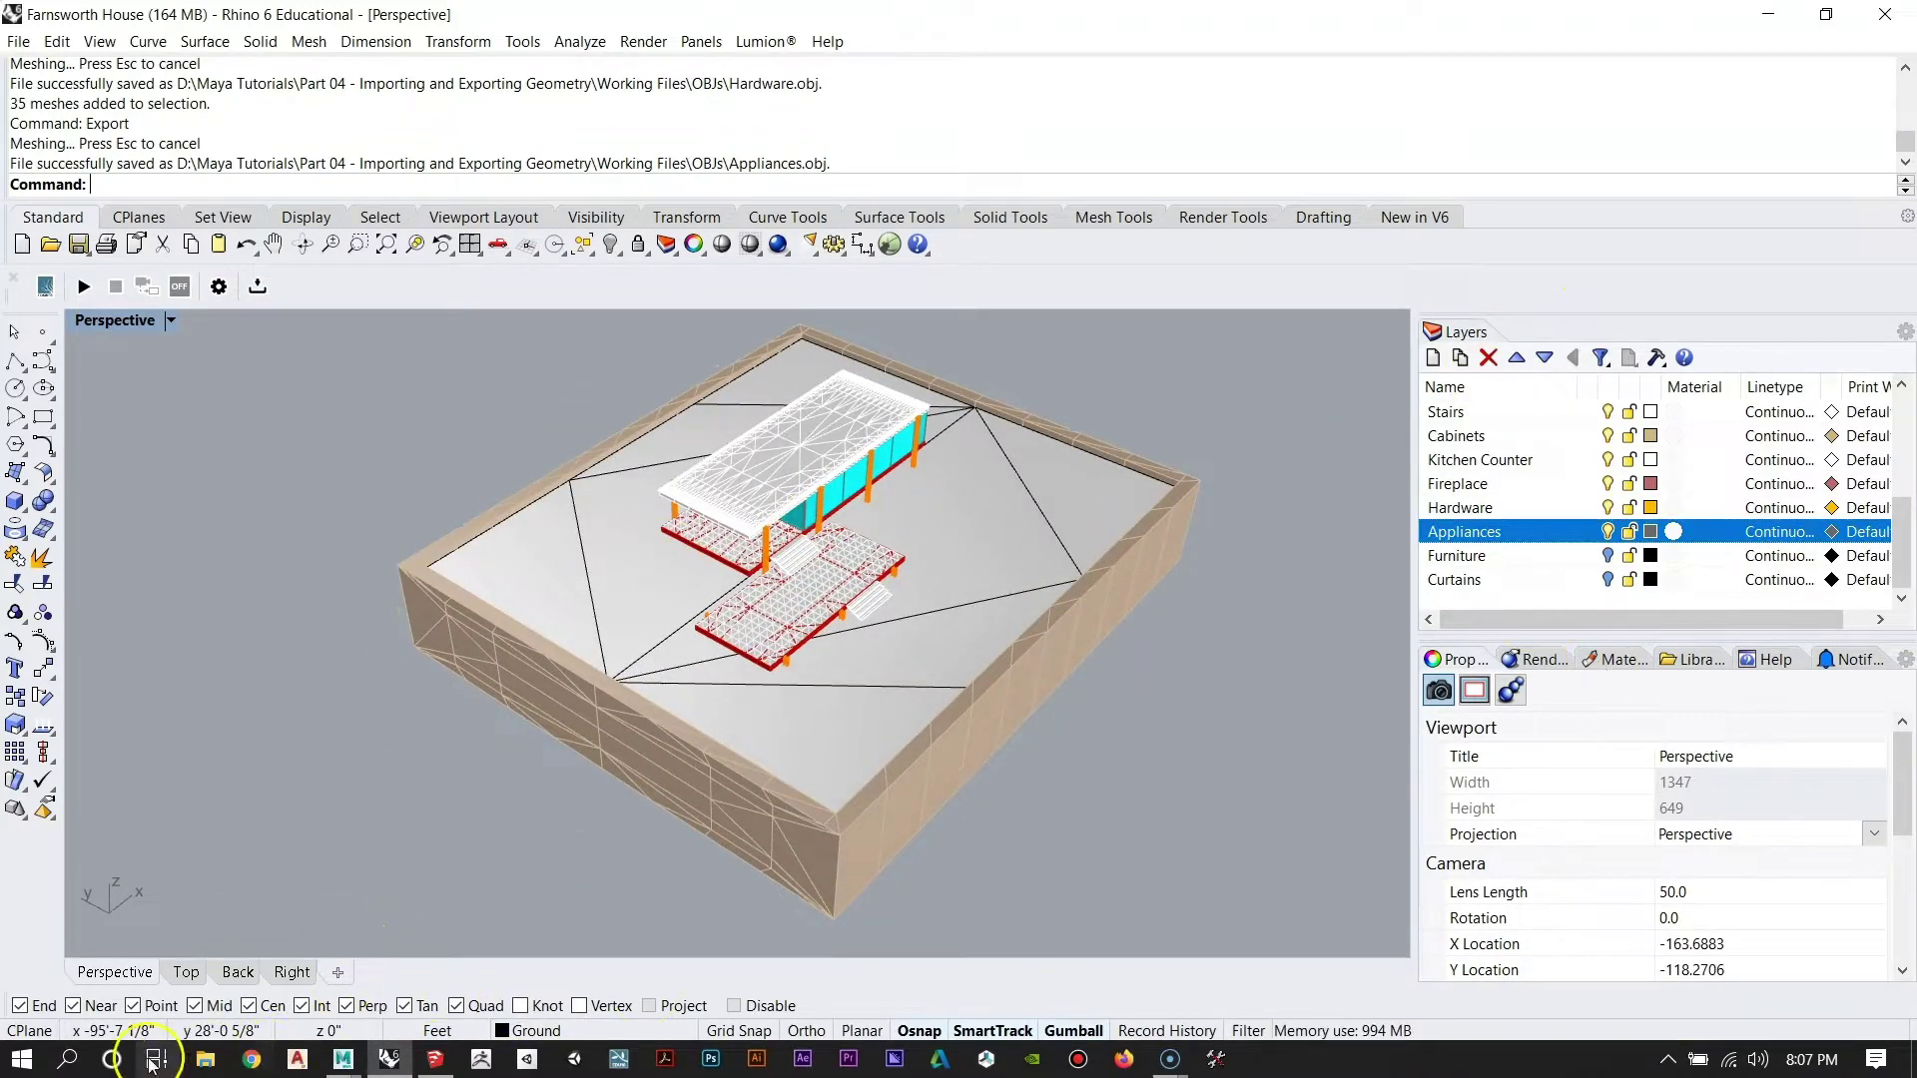
# Check the exported files in File Explorer under Storage (D:)\Maya Tutorials\Part 04 - Importing and Exporting Geometry\Working Files\OBJs, and close the window.
pyautogui.click(205, 1059)
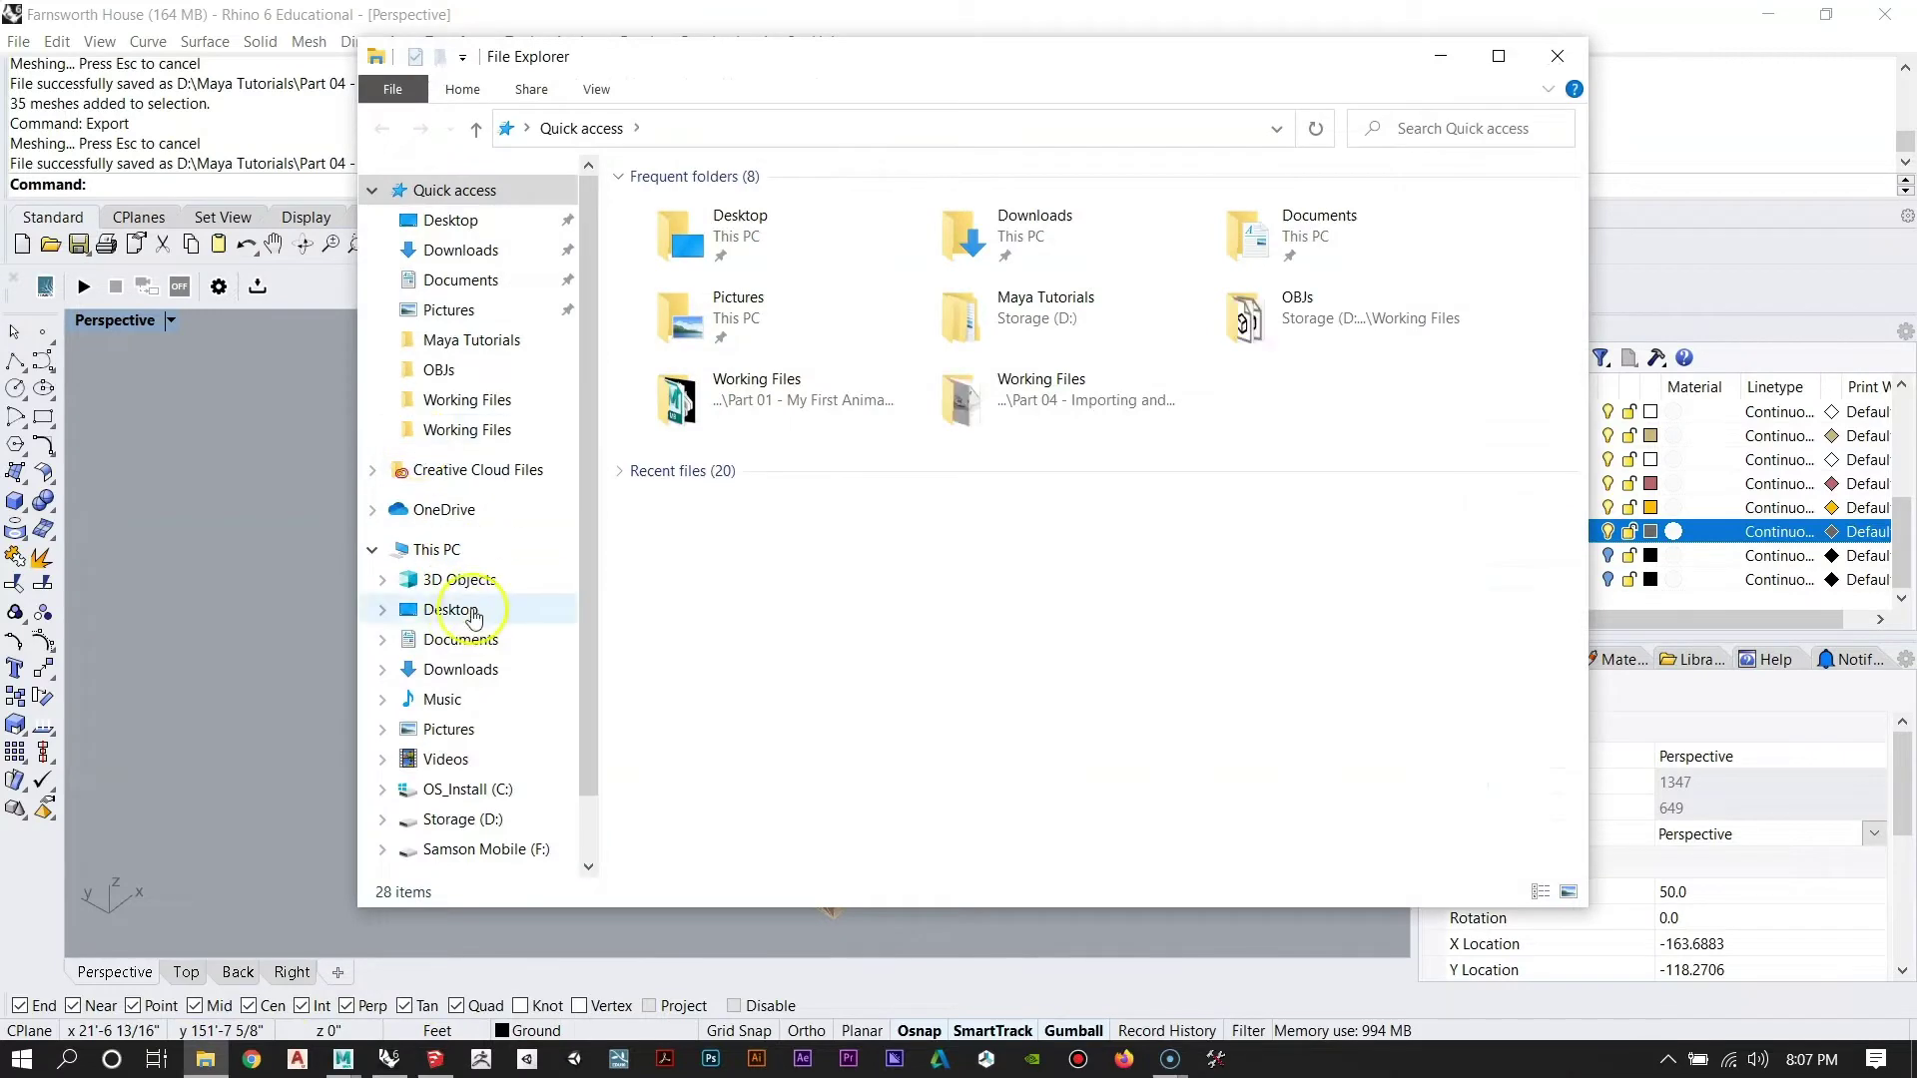
pyautogui.click(461, 819)
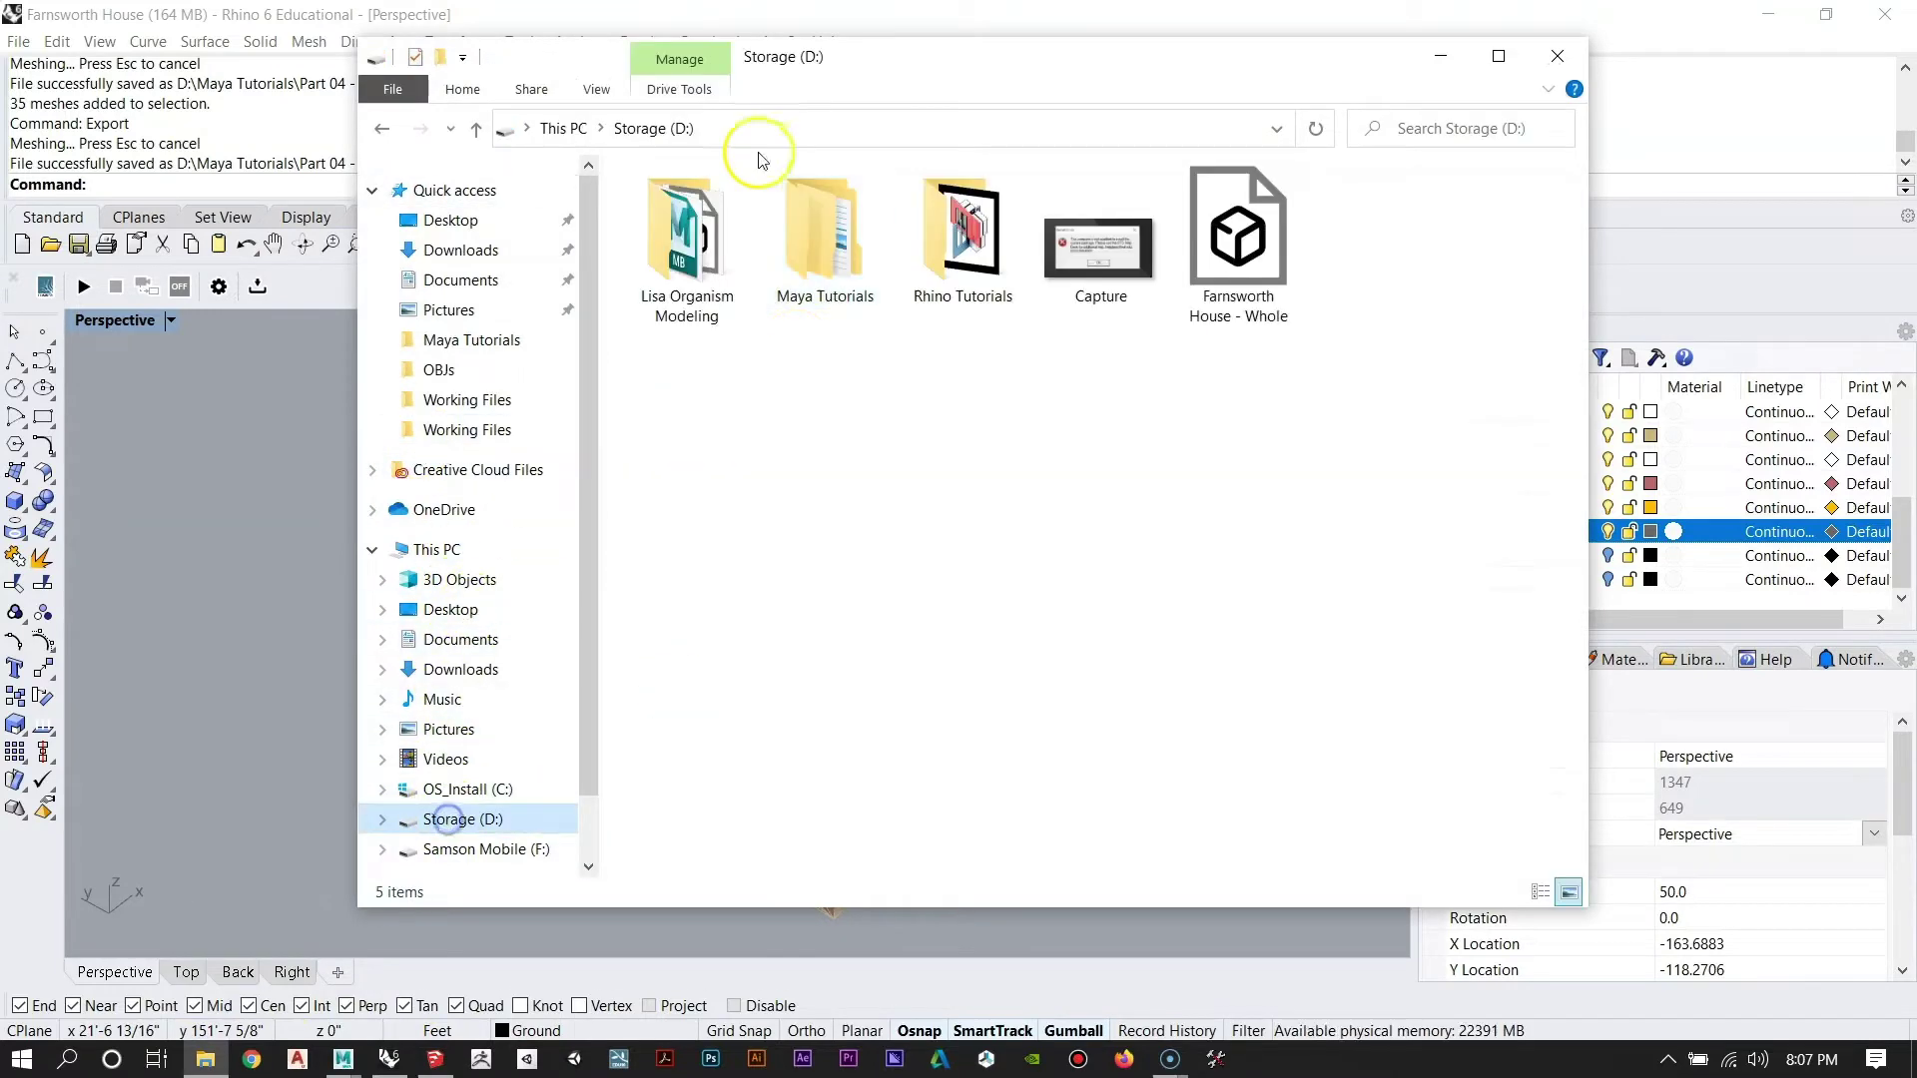
pyautogui.doubleClick(830, 242)
pyautogui.doubleClick(789, 285)
pyautogui.click(696, 228)
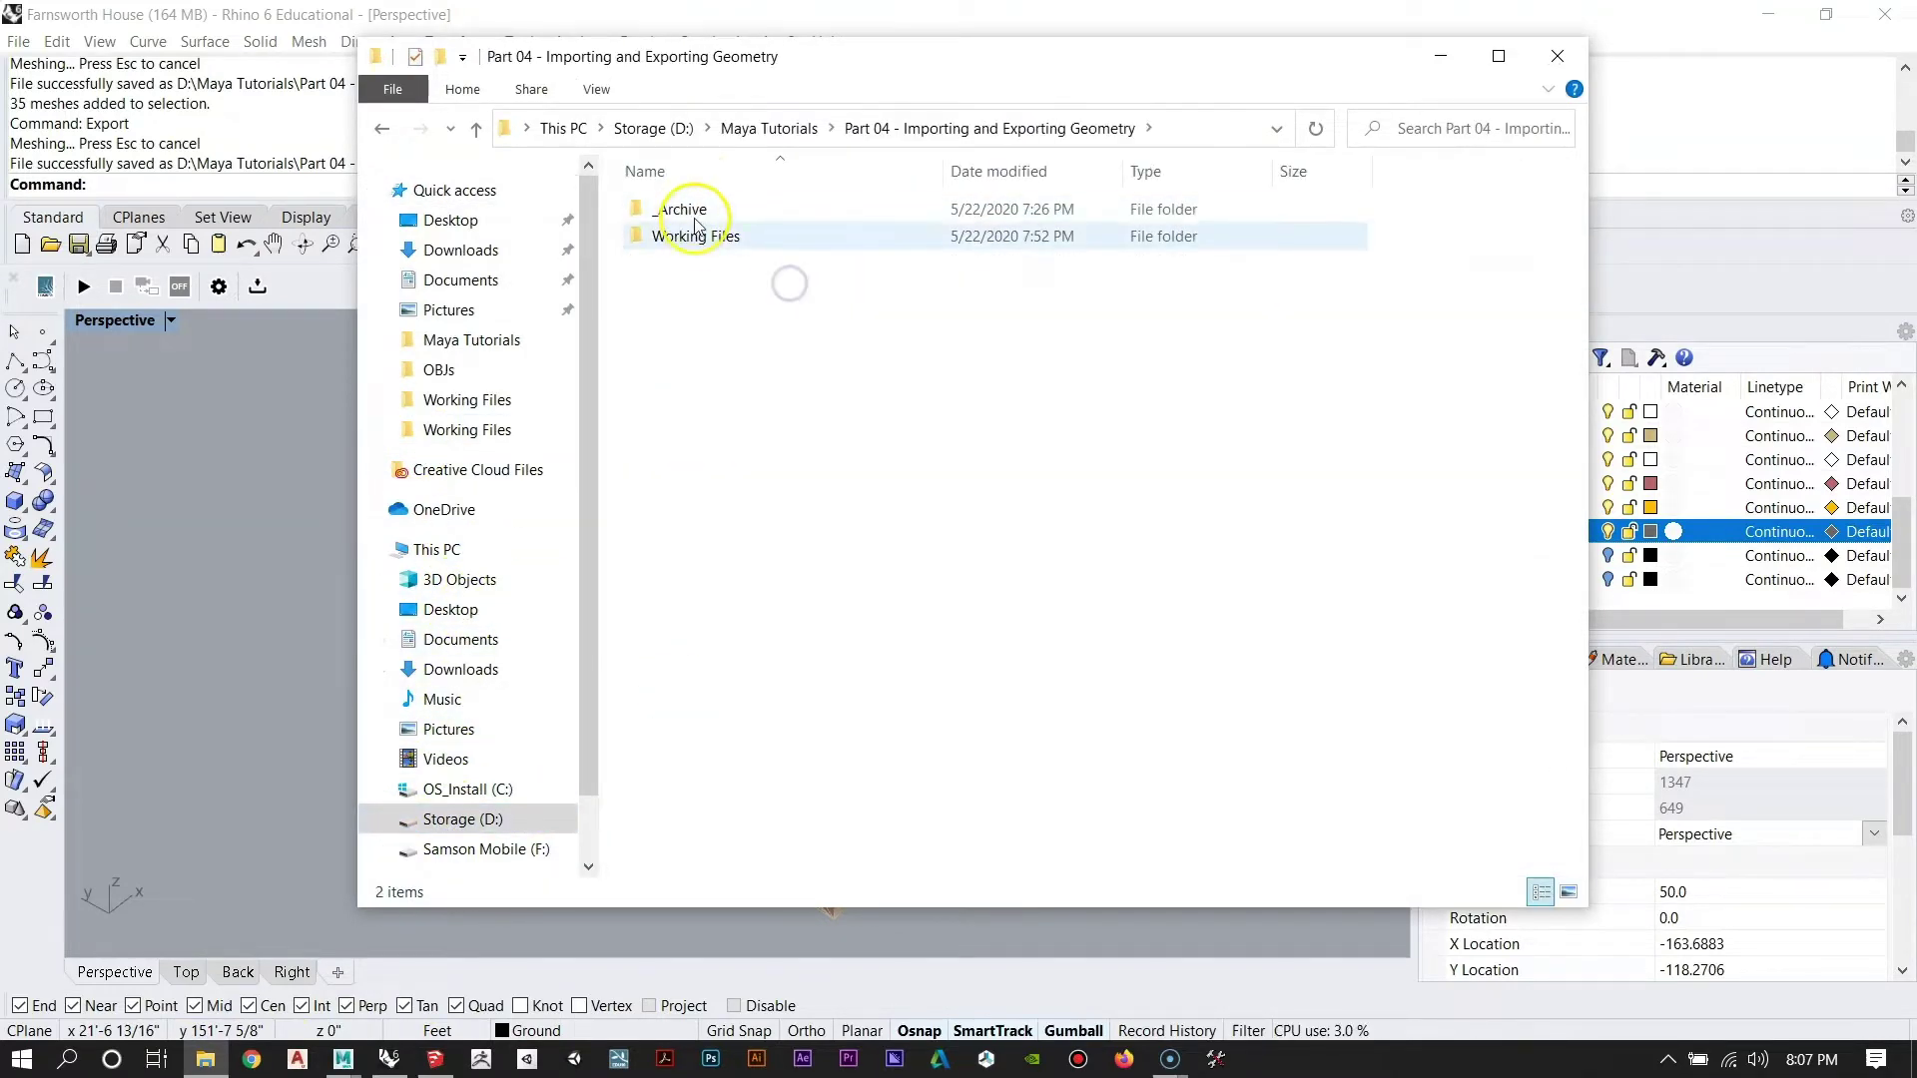
pyautogui.doubleClick(696, 228)
pyautogui.doubleClick(696, 206)
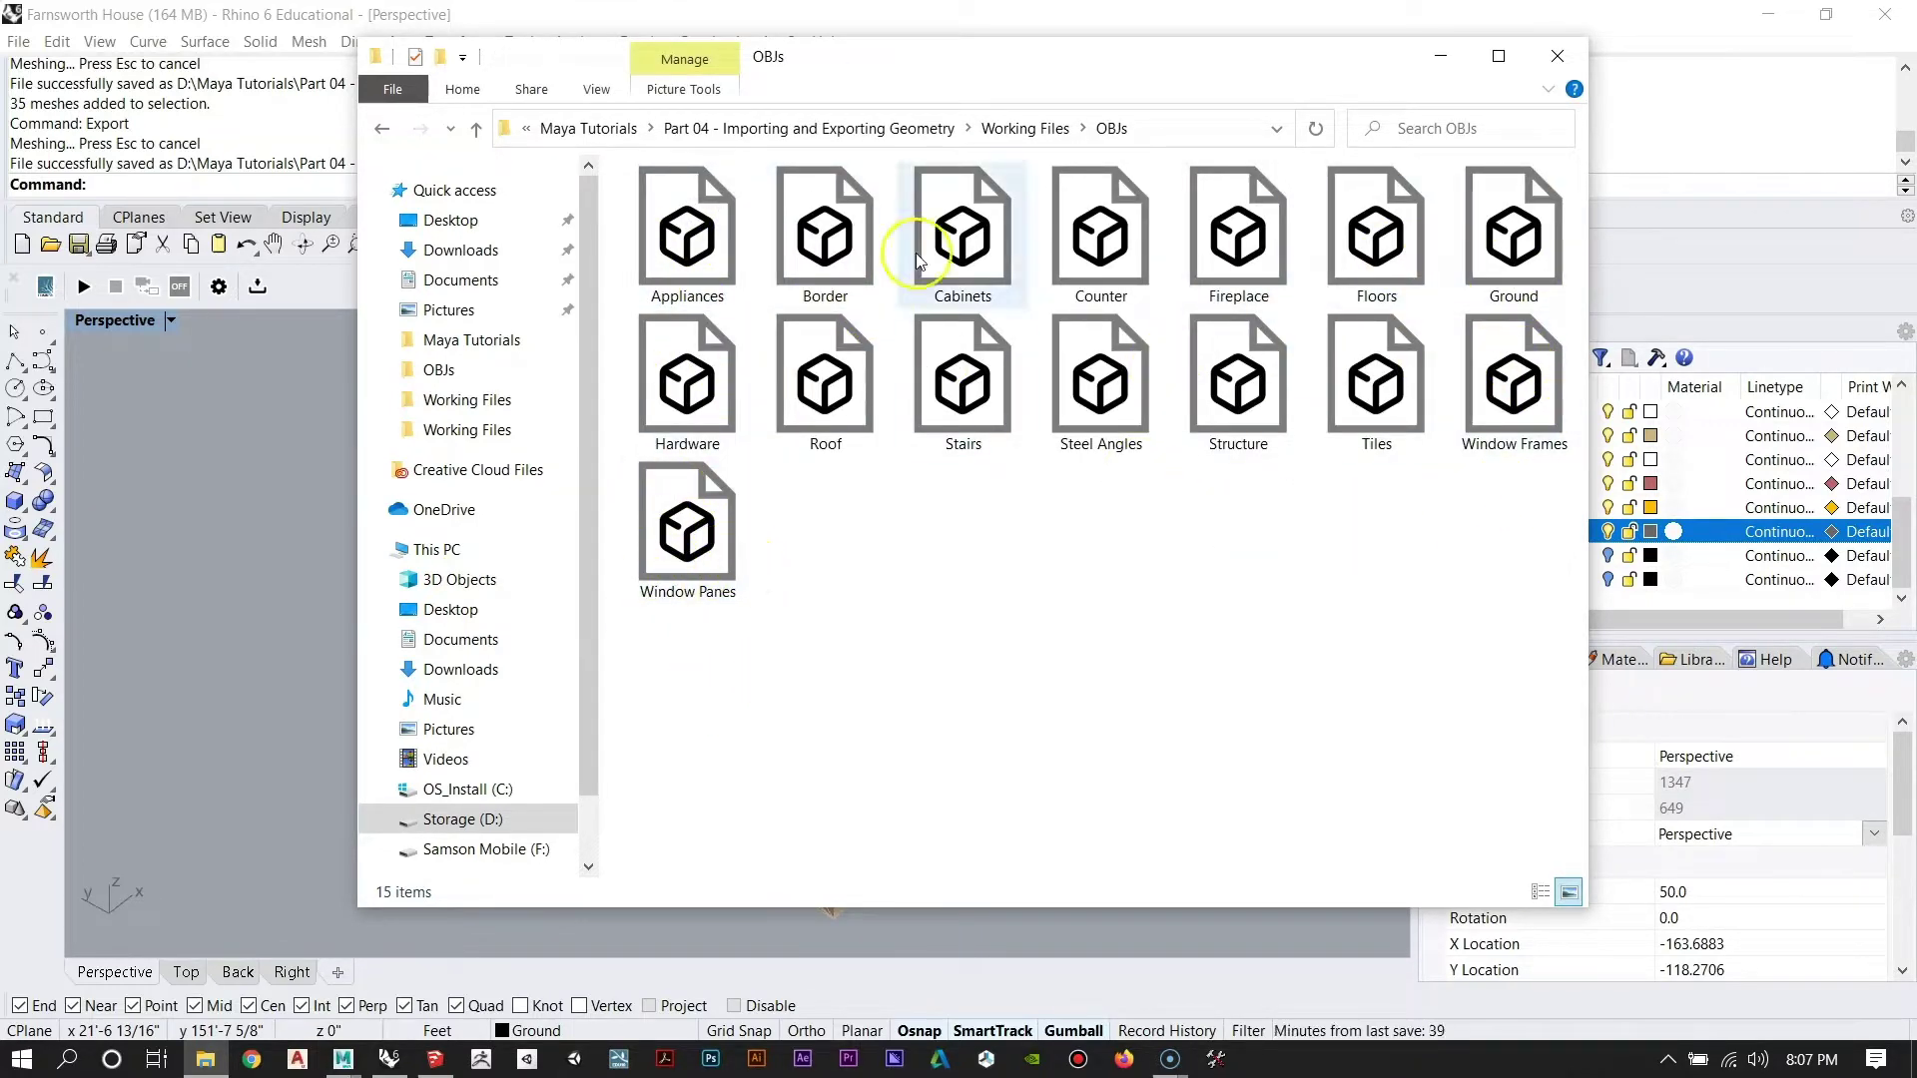
pyautogui.click(1564, 58)
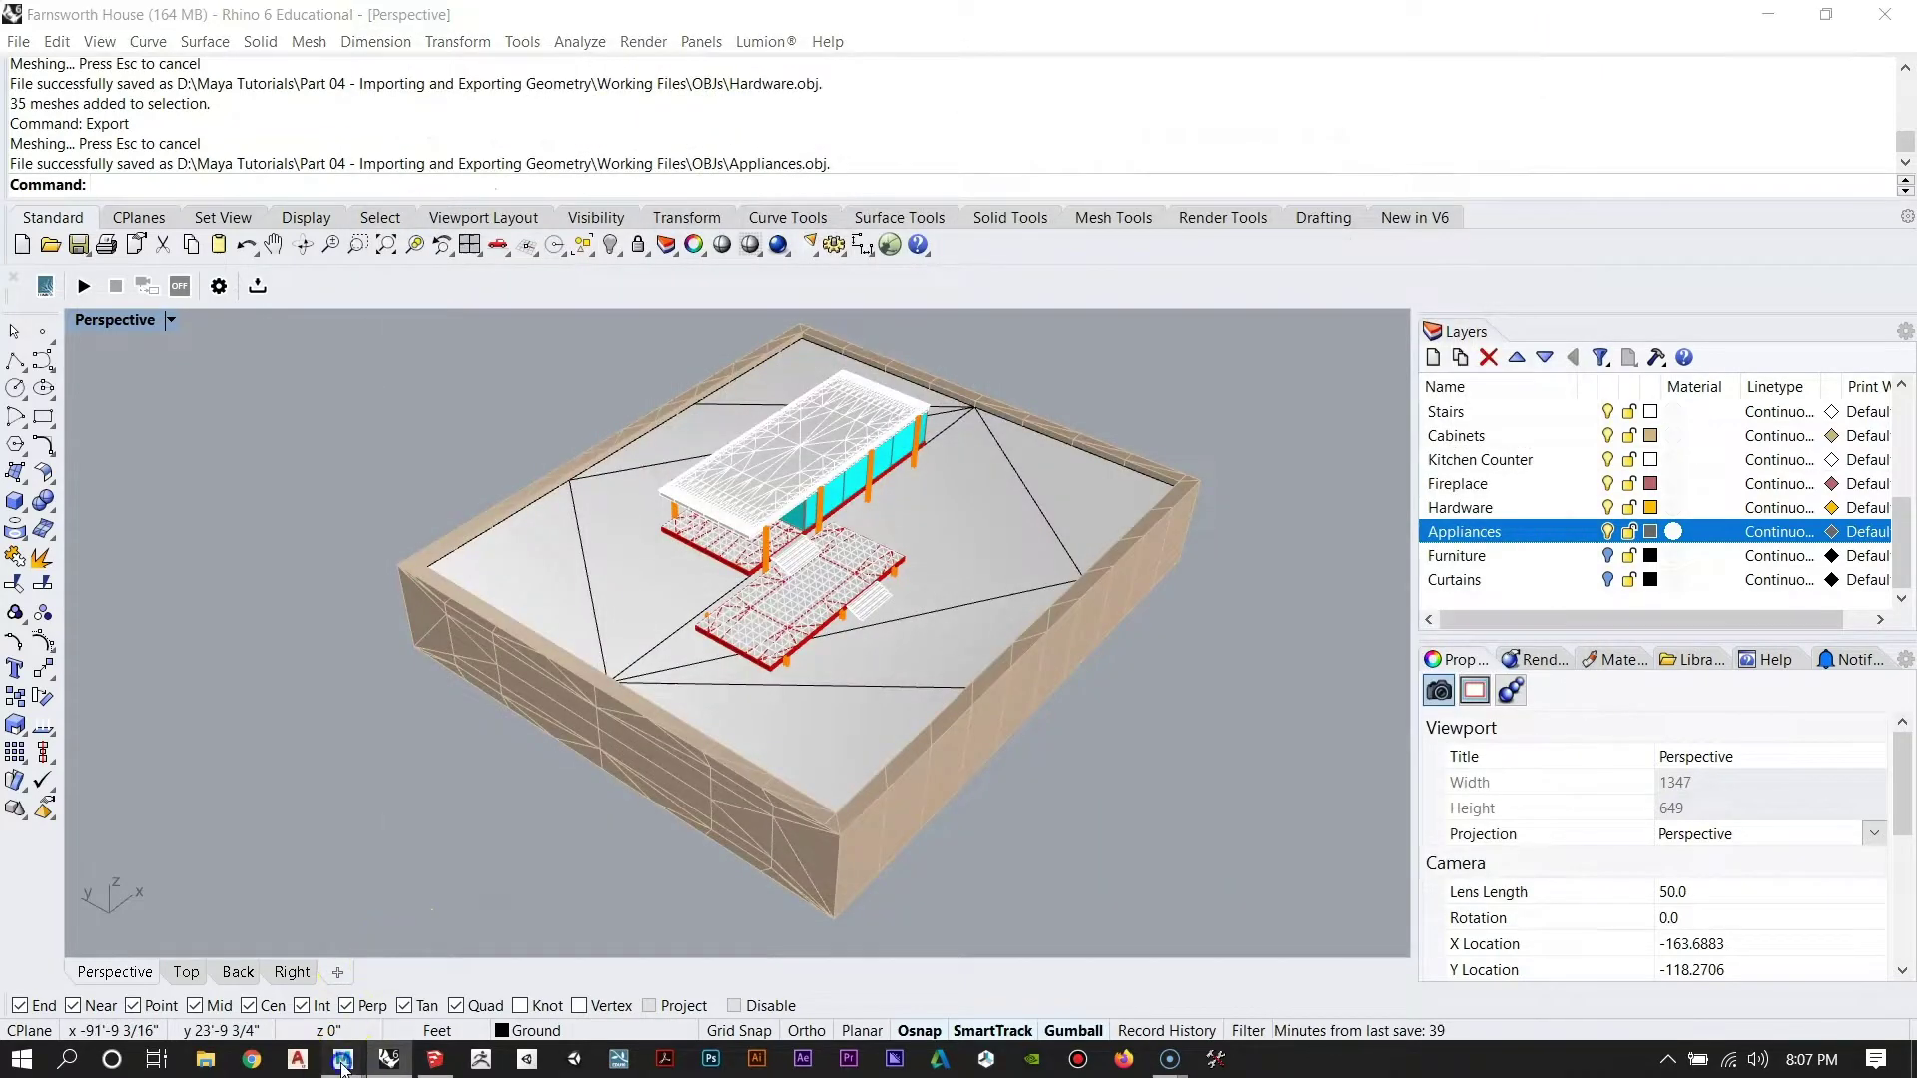
# Switch to the empty Maya scene, show the Attribute Editor and activate the Select tool.
pyautogui.moveTo(342, 1058)
pyautogui.click(467, 929)
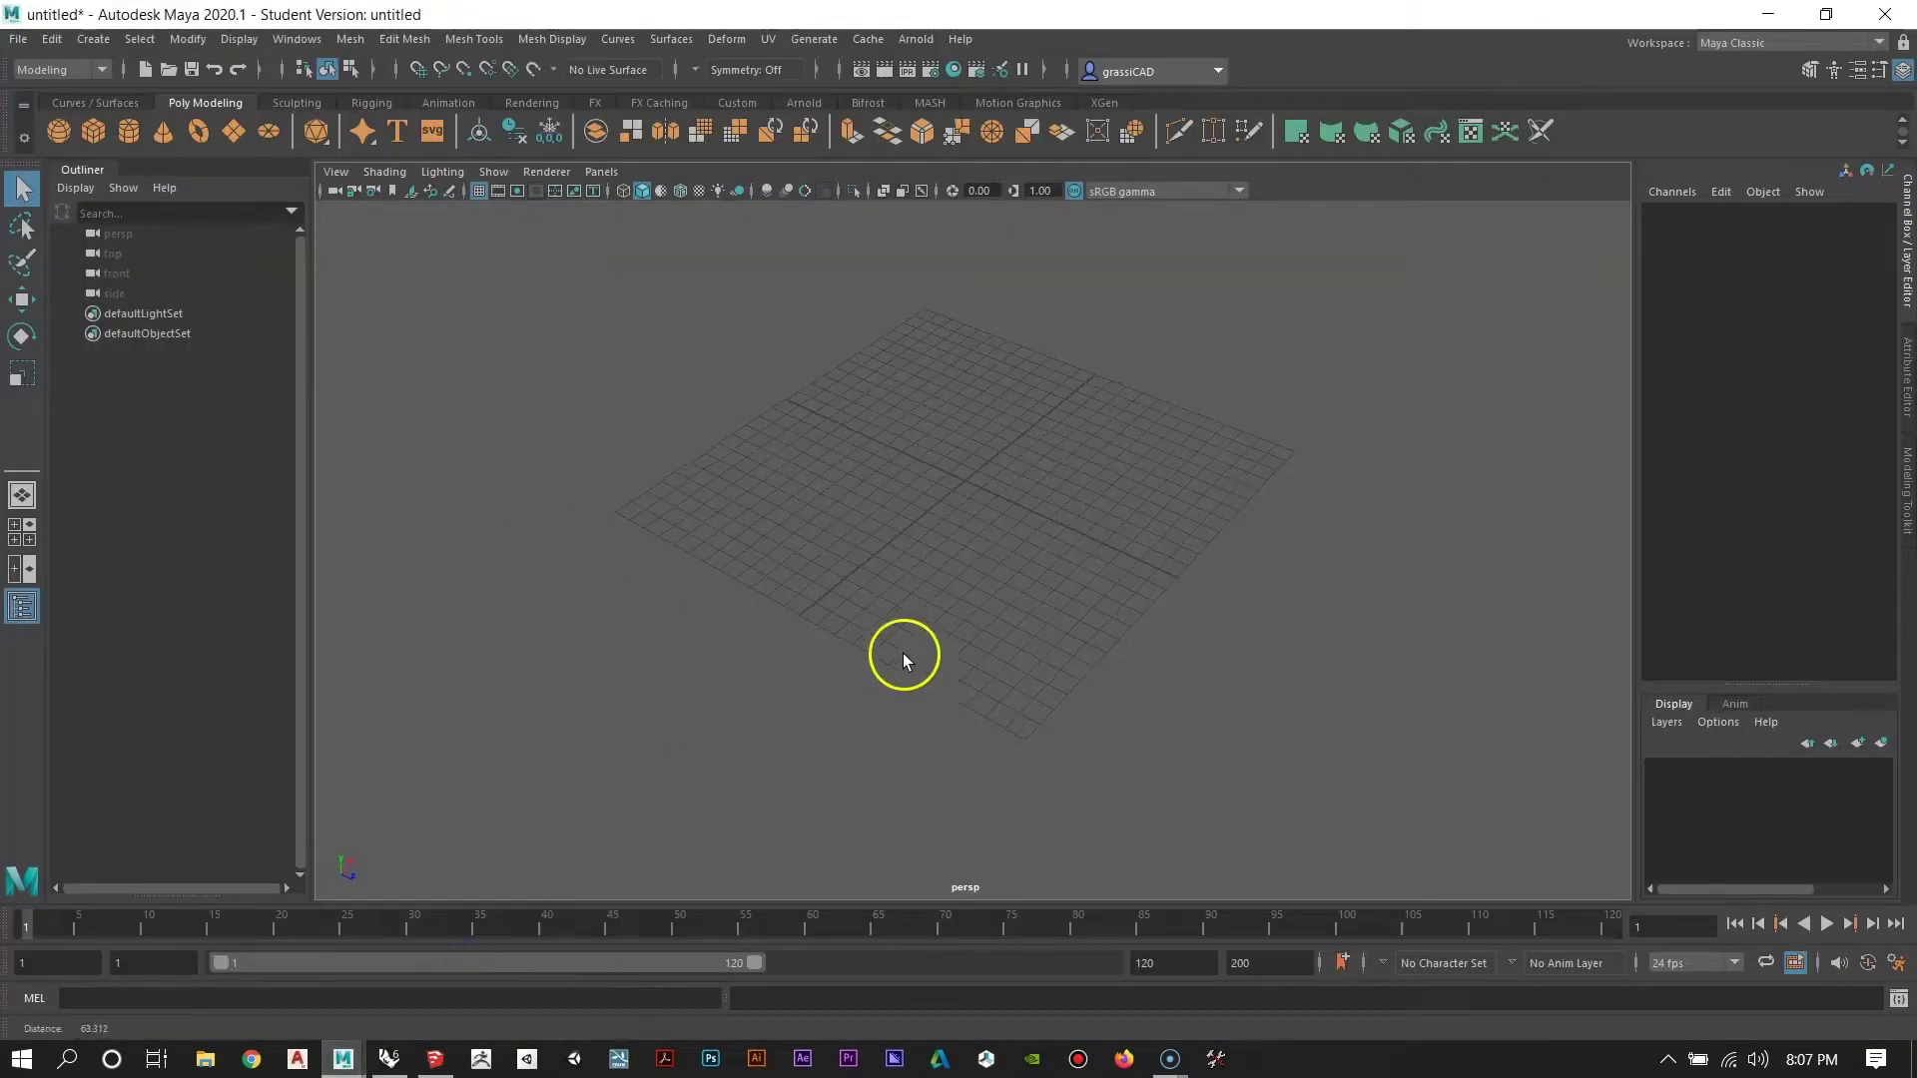
pyautogui.hotkey('ctrl', 'a')
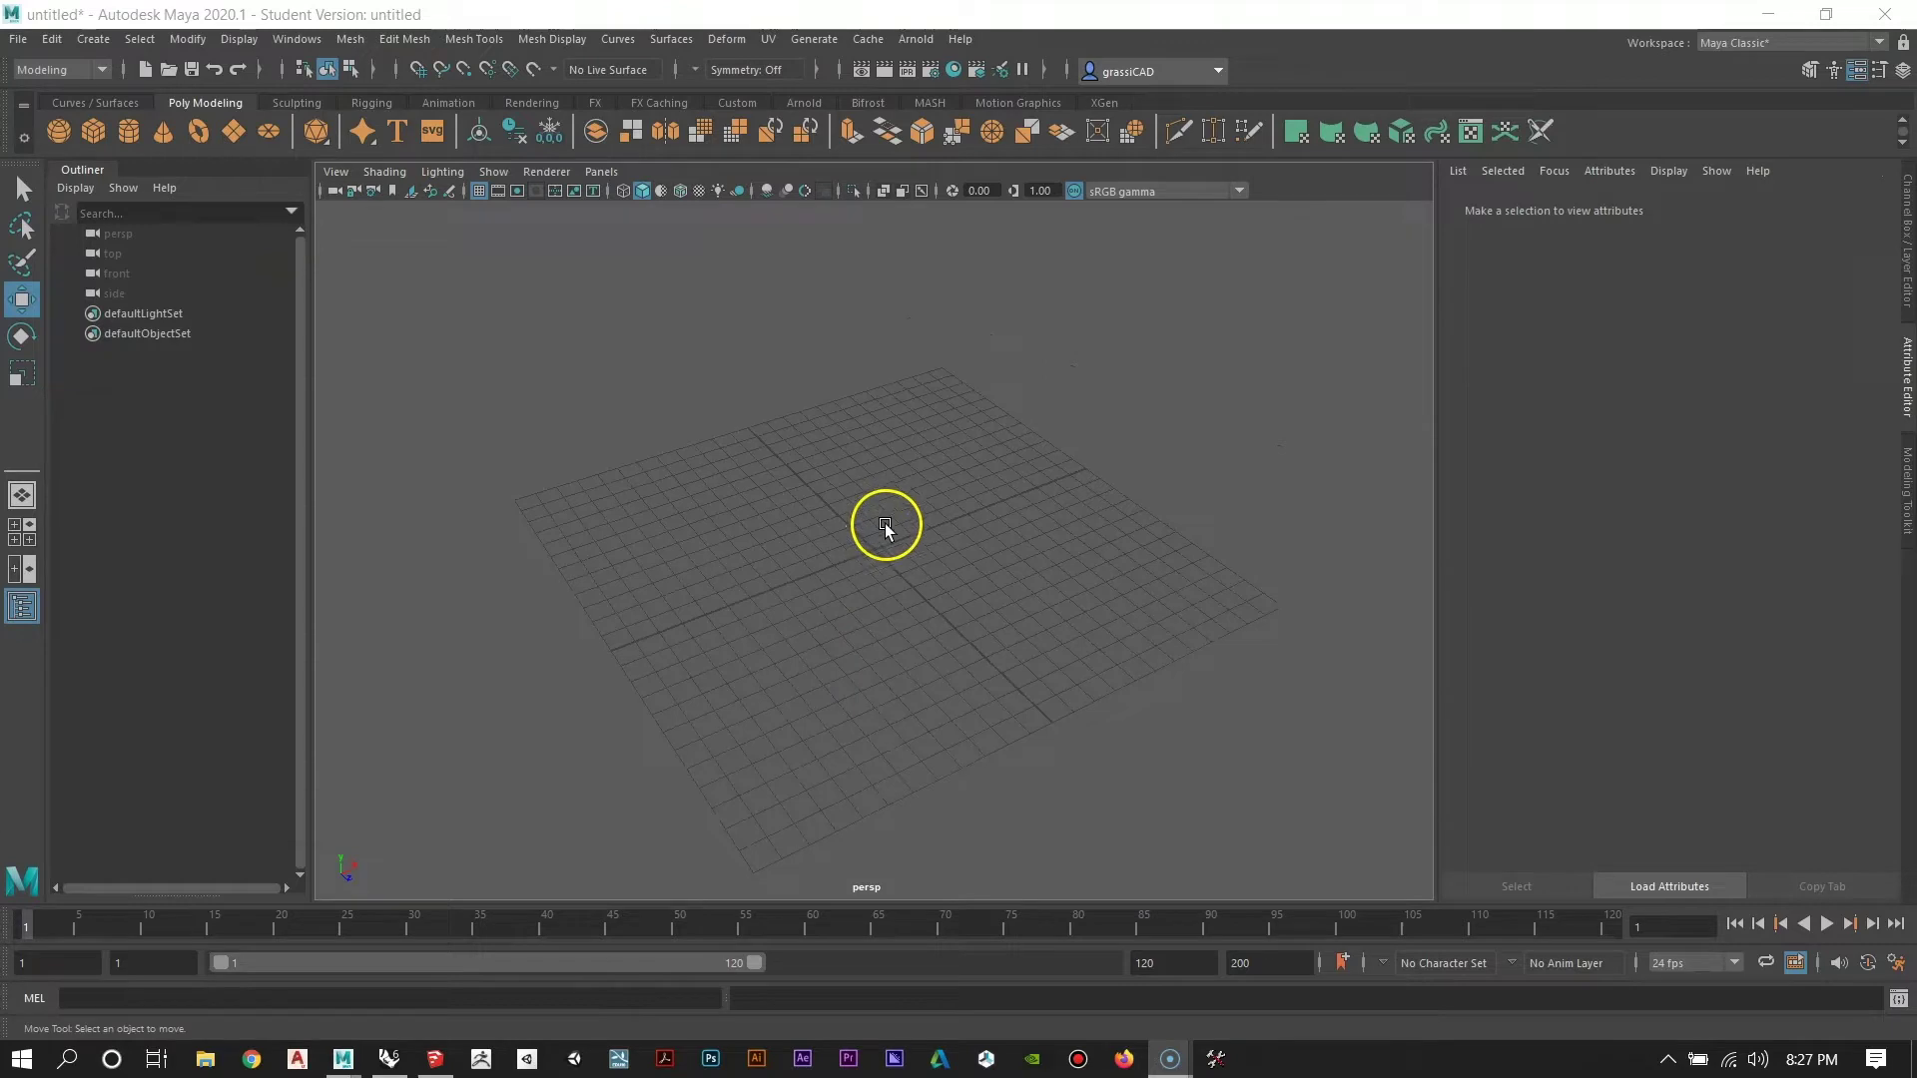
pyautogui.moveTo(930, 612)
pyautogui.keyDown('alt'); pyautogui.mouseDown(button='right')
pyautogui.moveTo(869, 578)
pyautogui.moveTo(913, 601)
pyautogui.mouseUp(button='right'); pyautogui.keyUp('alt')
pyautogui.click(22, 188)
pyautogui.click(783, 468)
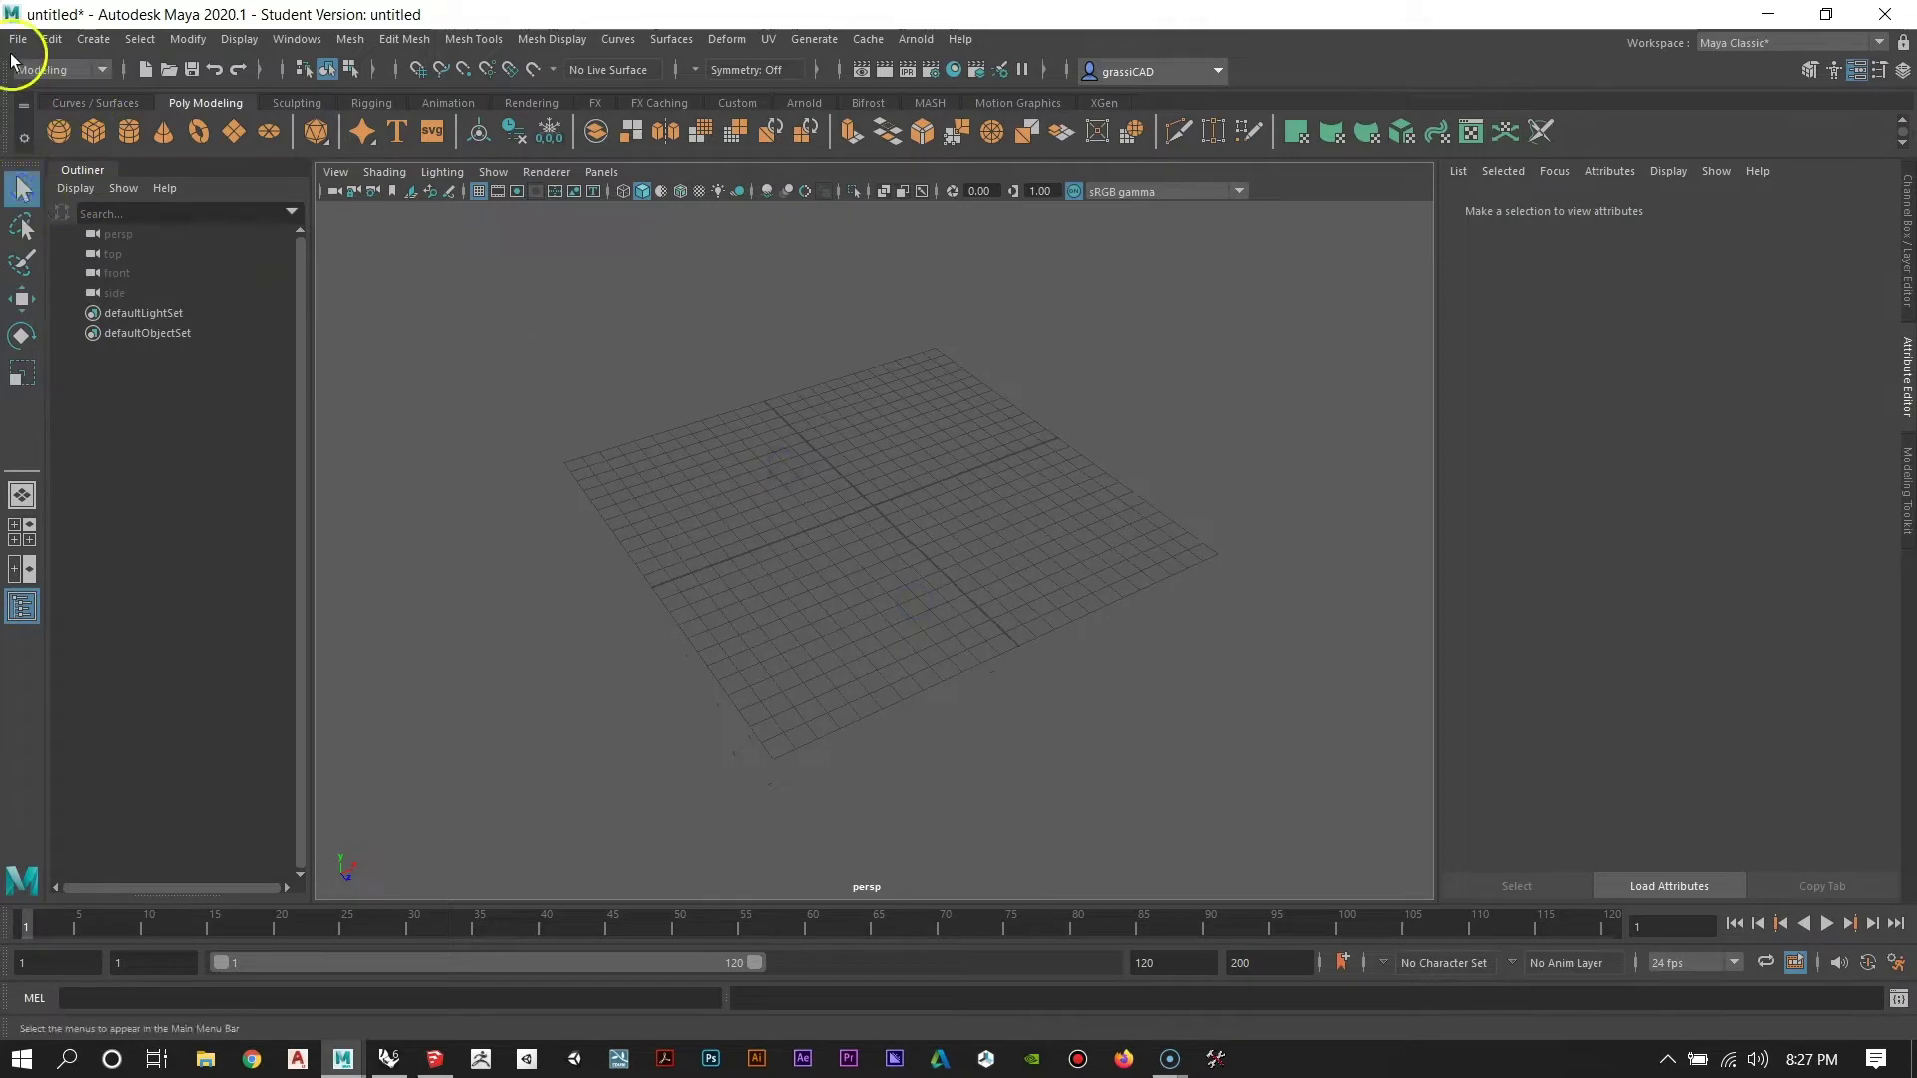
# Import Border.obj from the Part 04 Working Files\OBJs folder into the empty scene.
pyautogui.click(15, 43)
pyautogui.click(51, 248)
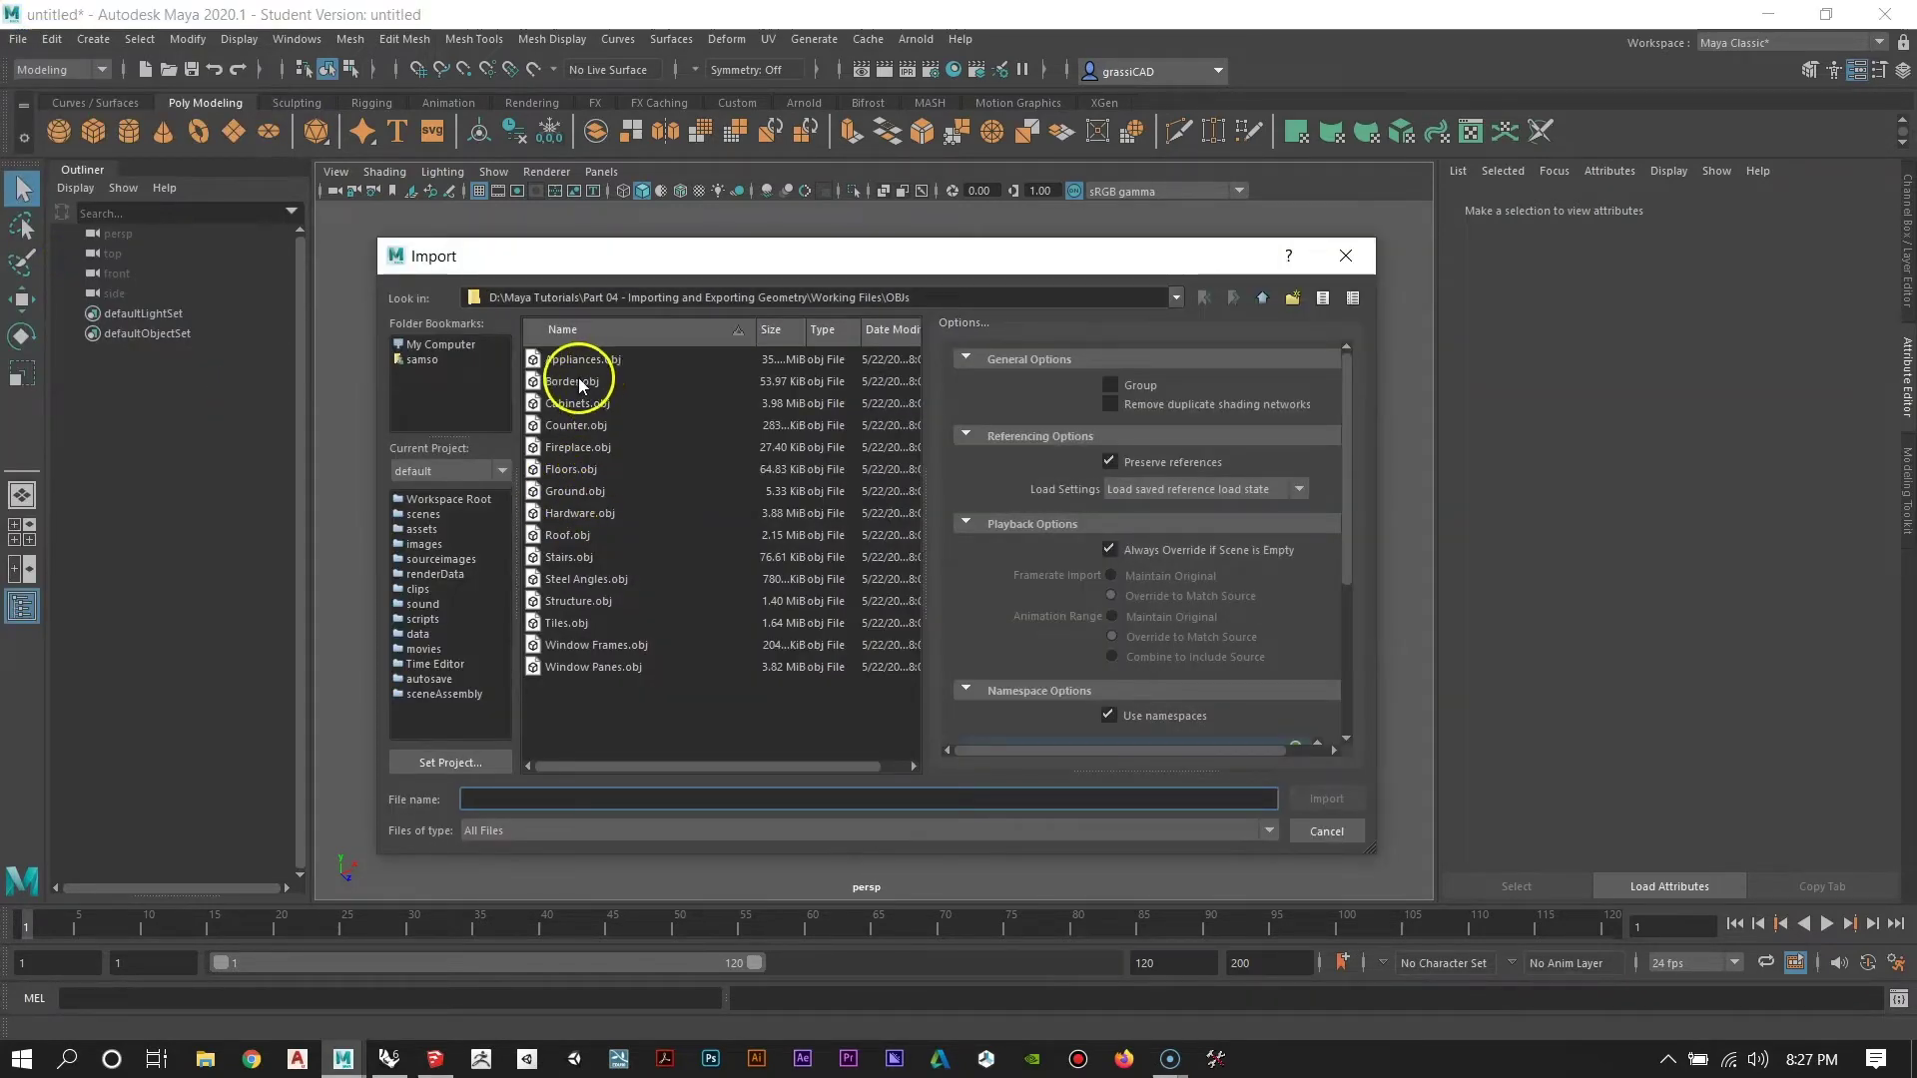
pyautogui.click(580, 386)
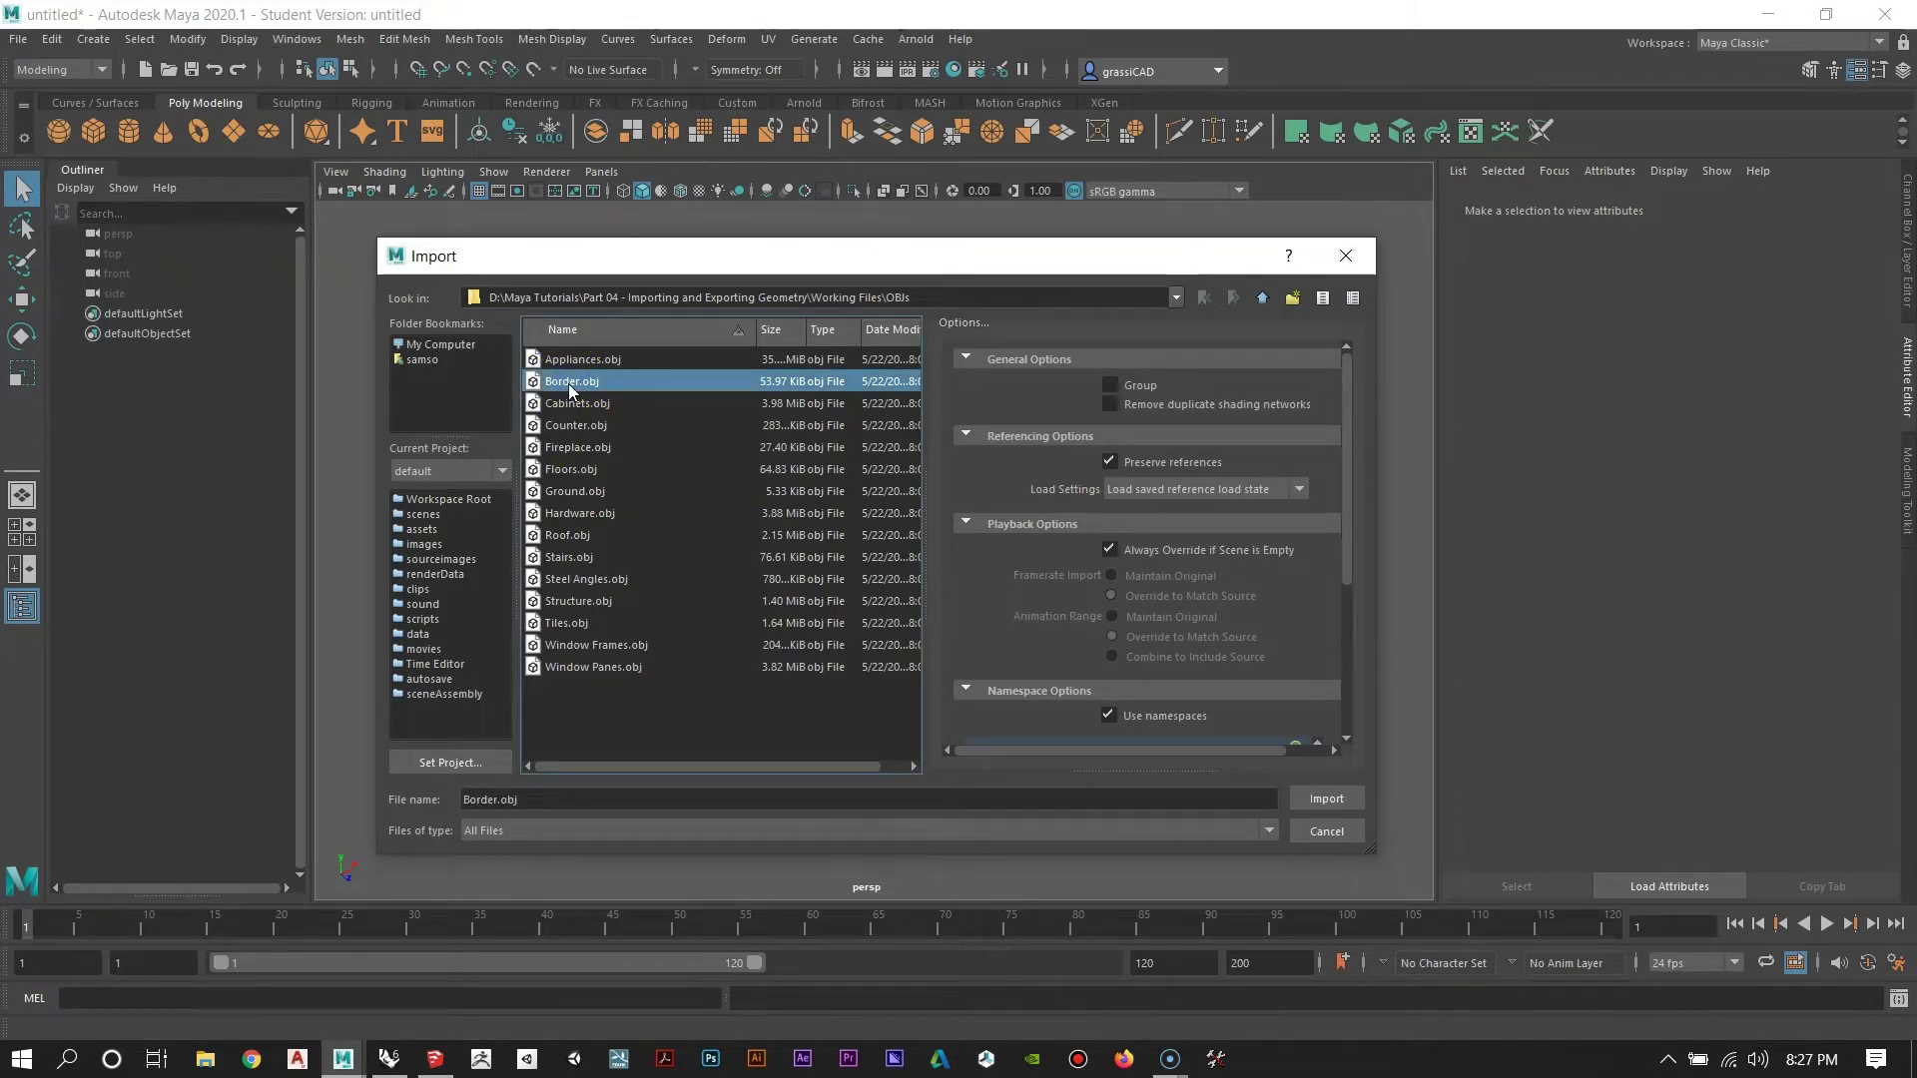
pyautogui.click(1324, 799)
pyautogui.scroll(-5, 827, 589)
pyautogui.keyDown('alt'); pyautogui.moveTo(831, 609); pyautogui.dragTo(938, 573); pyautogui.keyUp('alt')
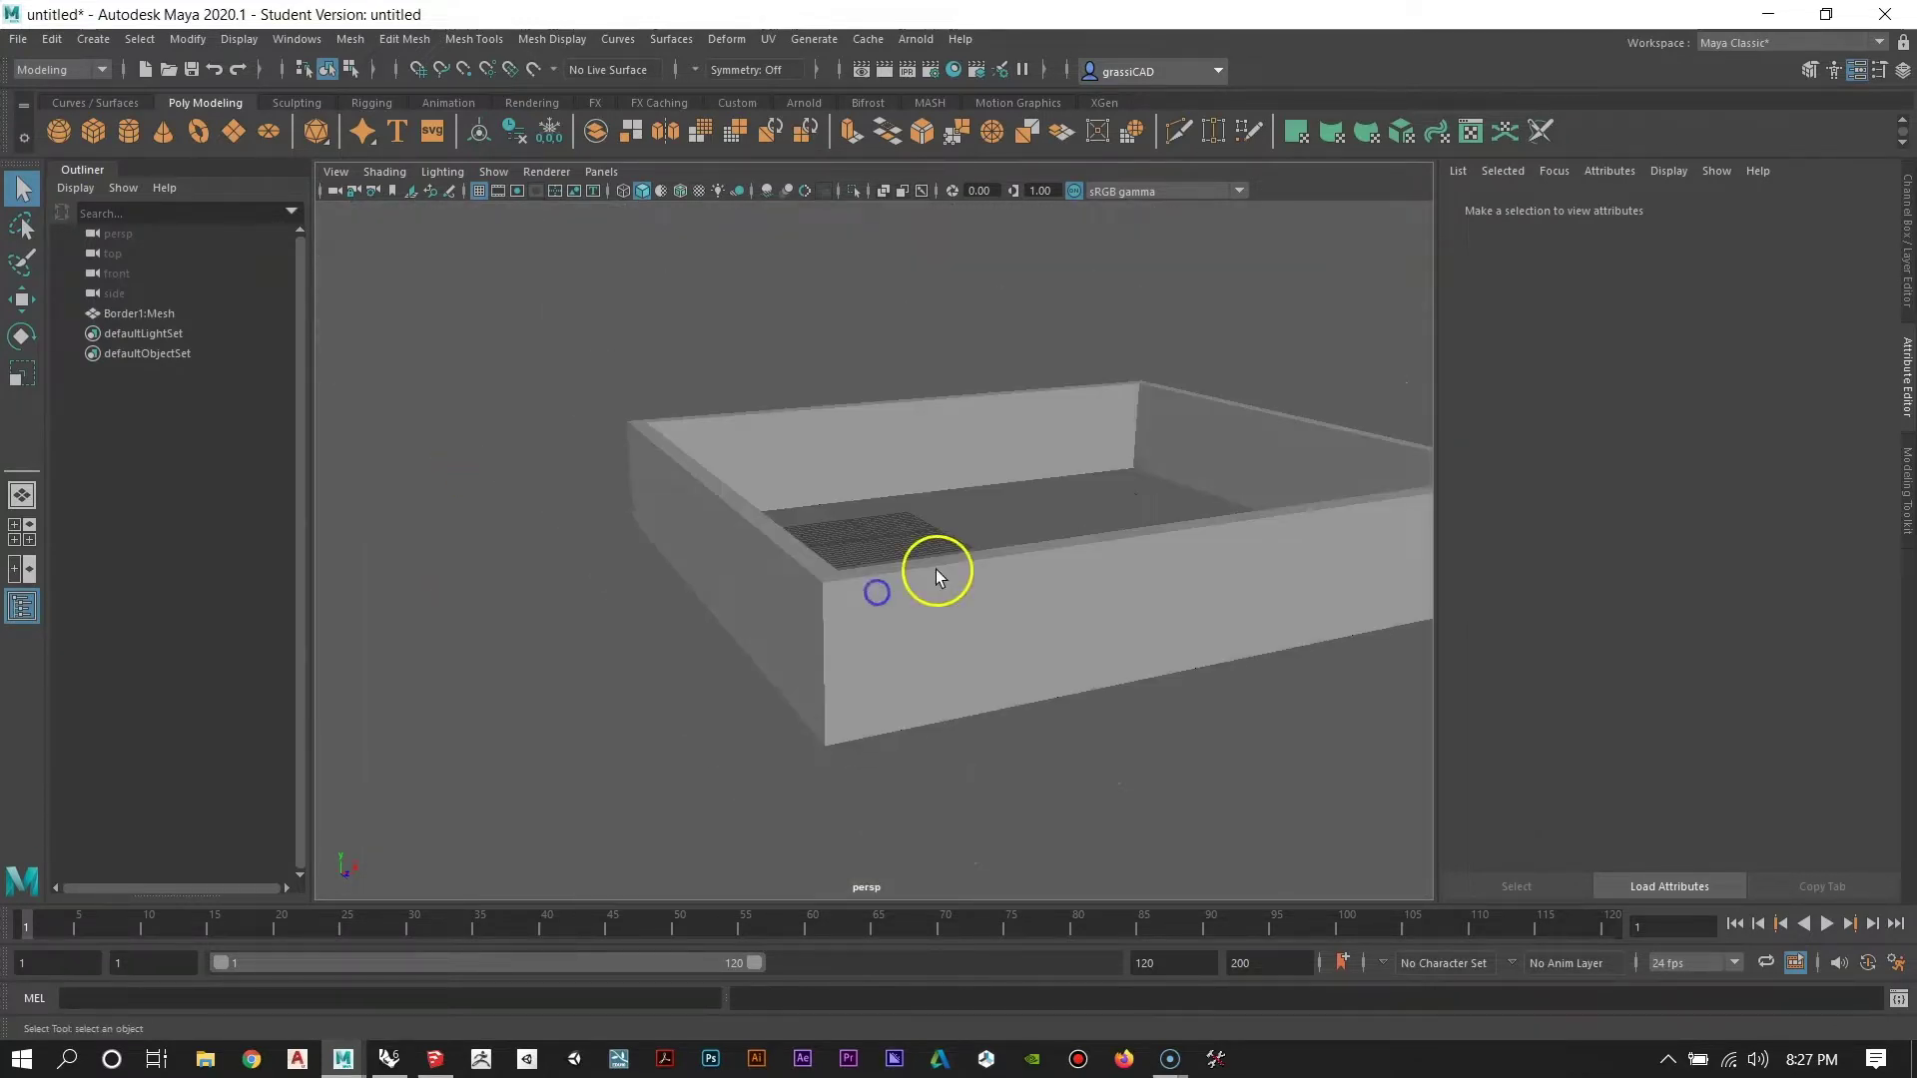
pyautogui.keyDown('alt'); pyautogui.moveTo(878, 591); pyautogui.dragTo(608, 633, button='middle'); pyautogui.keyUp('alt')
pyautogui.scroll(-3, 963, 668)
# Select the imported border mesh and examine its wireframe topology from several angles and close up along the upper rim.
pyautogui.click(929, 603)
pyautogui.keyDown('alt'); pyautogui.moveTo(929, 604); pyautogui.dragTo(954, 571); pyautogui.keyUp('alt')
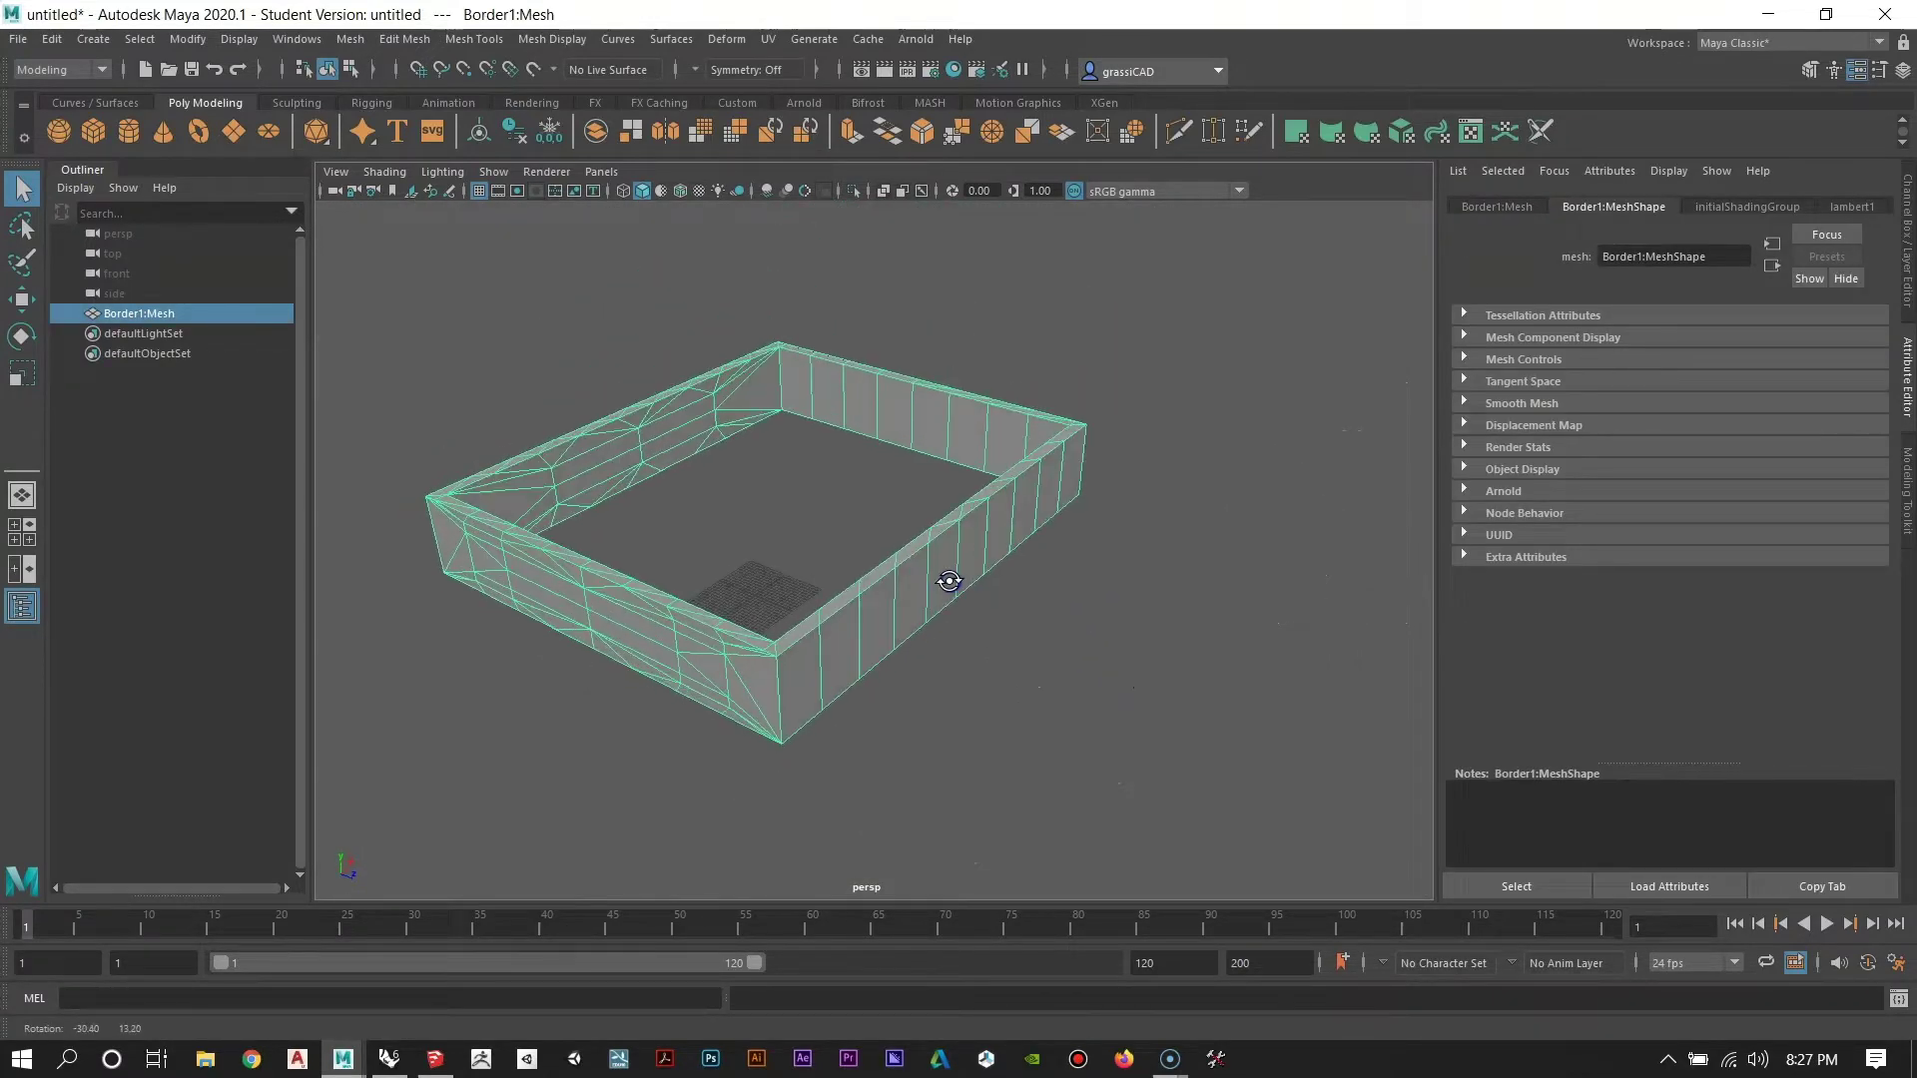
pyautogui.keyDown('alt'); pyautogui.moveTo(954, 571); pyautogui.dragTo(1027, 765, button='right'); pyautogui.keyUp('alt')
pyautogui.keyDown('alt'); pyautogui.moveTo(865, 615); pyautogui.dragTo(969, 483, button='middle'); pyautogui.keyUp('alt')
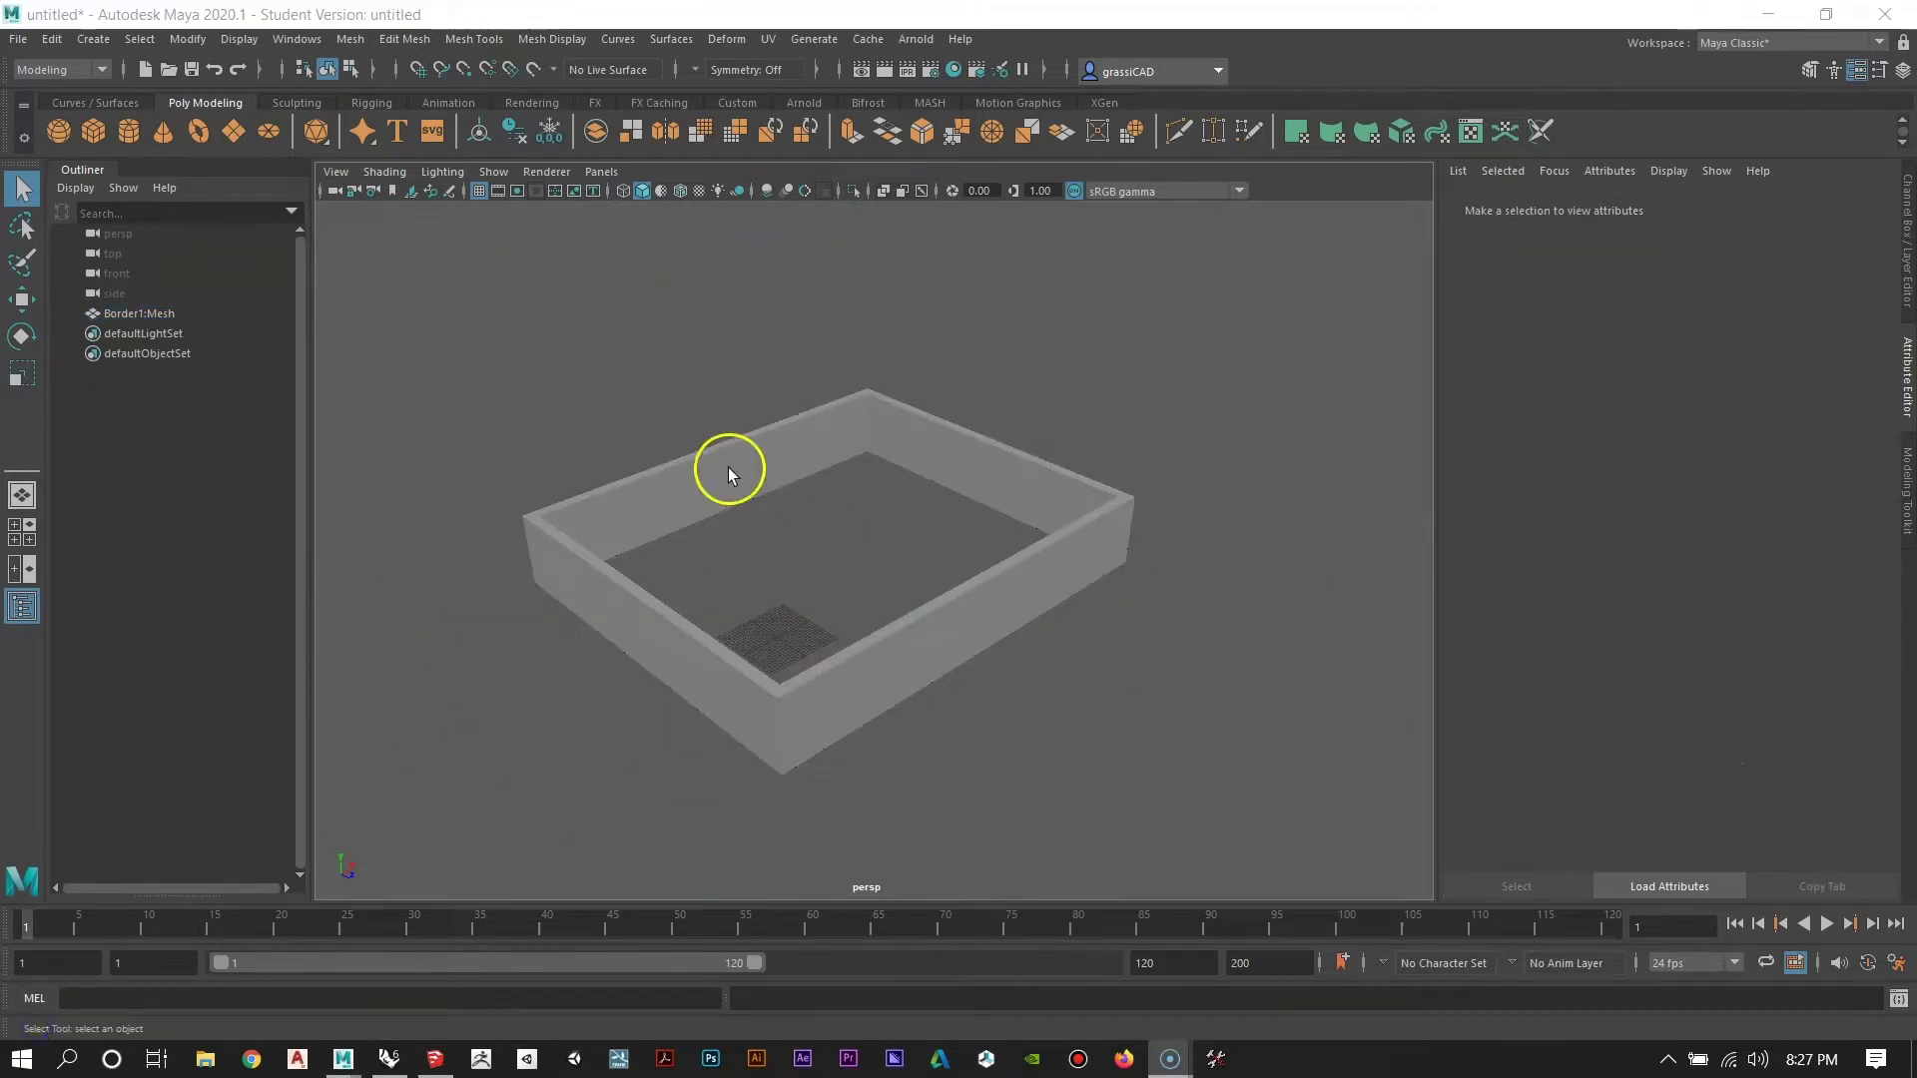
pyautogui.keyDown('alt'); pyautogui.moveTo(729, 469); pyautogui.dragTo(803, 569, button='right'); pyautogui.keyUp('alt')
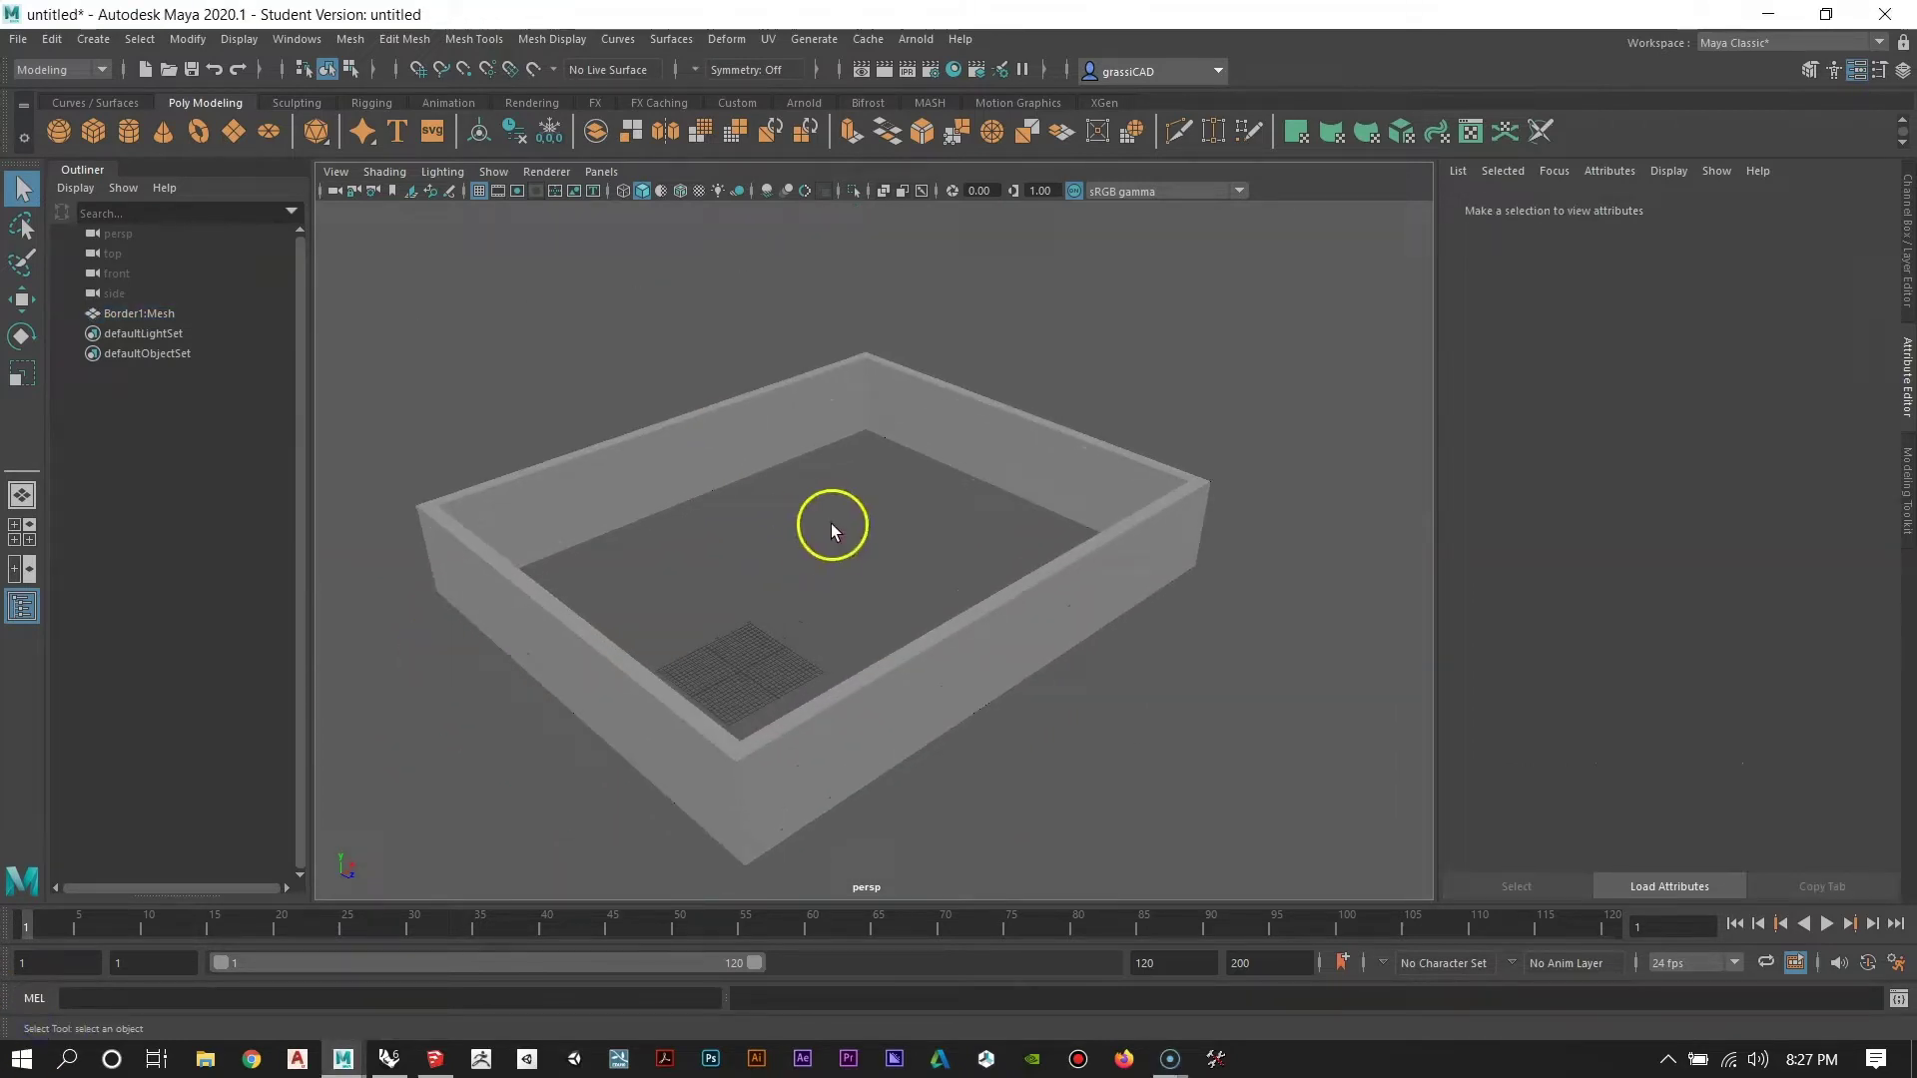
pyautogui.keyDown('alt'); pyautogui.moveTo(843, 560); pyautogui.dragTo(886, 500, button='middle'); pyautogui.keyUp('alt')
pyautogui.keyDown('alt'); pyautogui.moveTo(886, 500); pyautogui.dragTo(942, 553, button='right'); pyautogui.keyUp('alt')
pyautogui.keyDown('alt'); pyautogui.moveTo(939, 555); pyautogui.dragTo(920, 601); pyautogui.keyUp('alt')
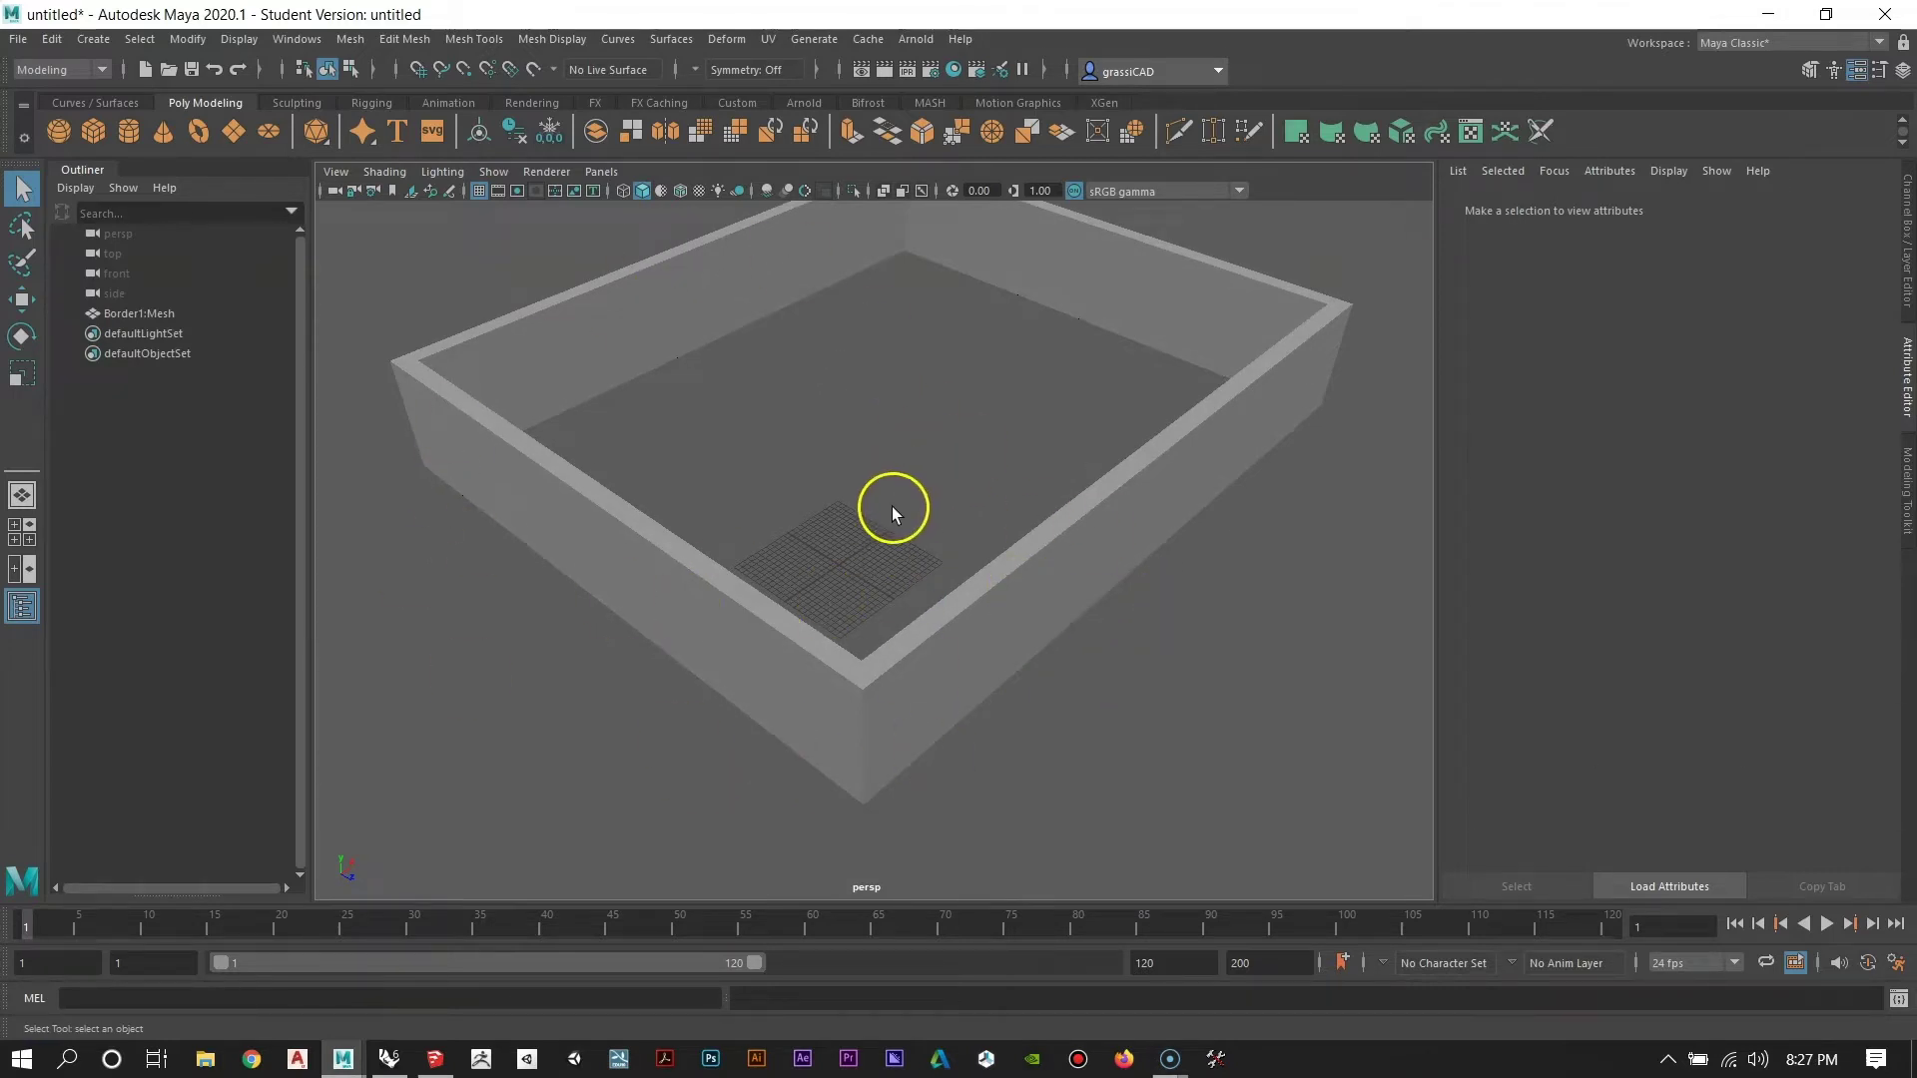
pyautogui.keyDown('alt'); pyautogui.moveTo(892, 513); pyautogui.dragTo(925, 346); pyautogui.keyUp('alt')
pyautogui.click(894, 299)
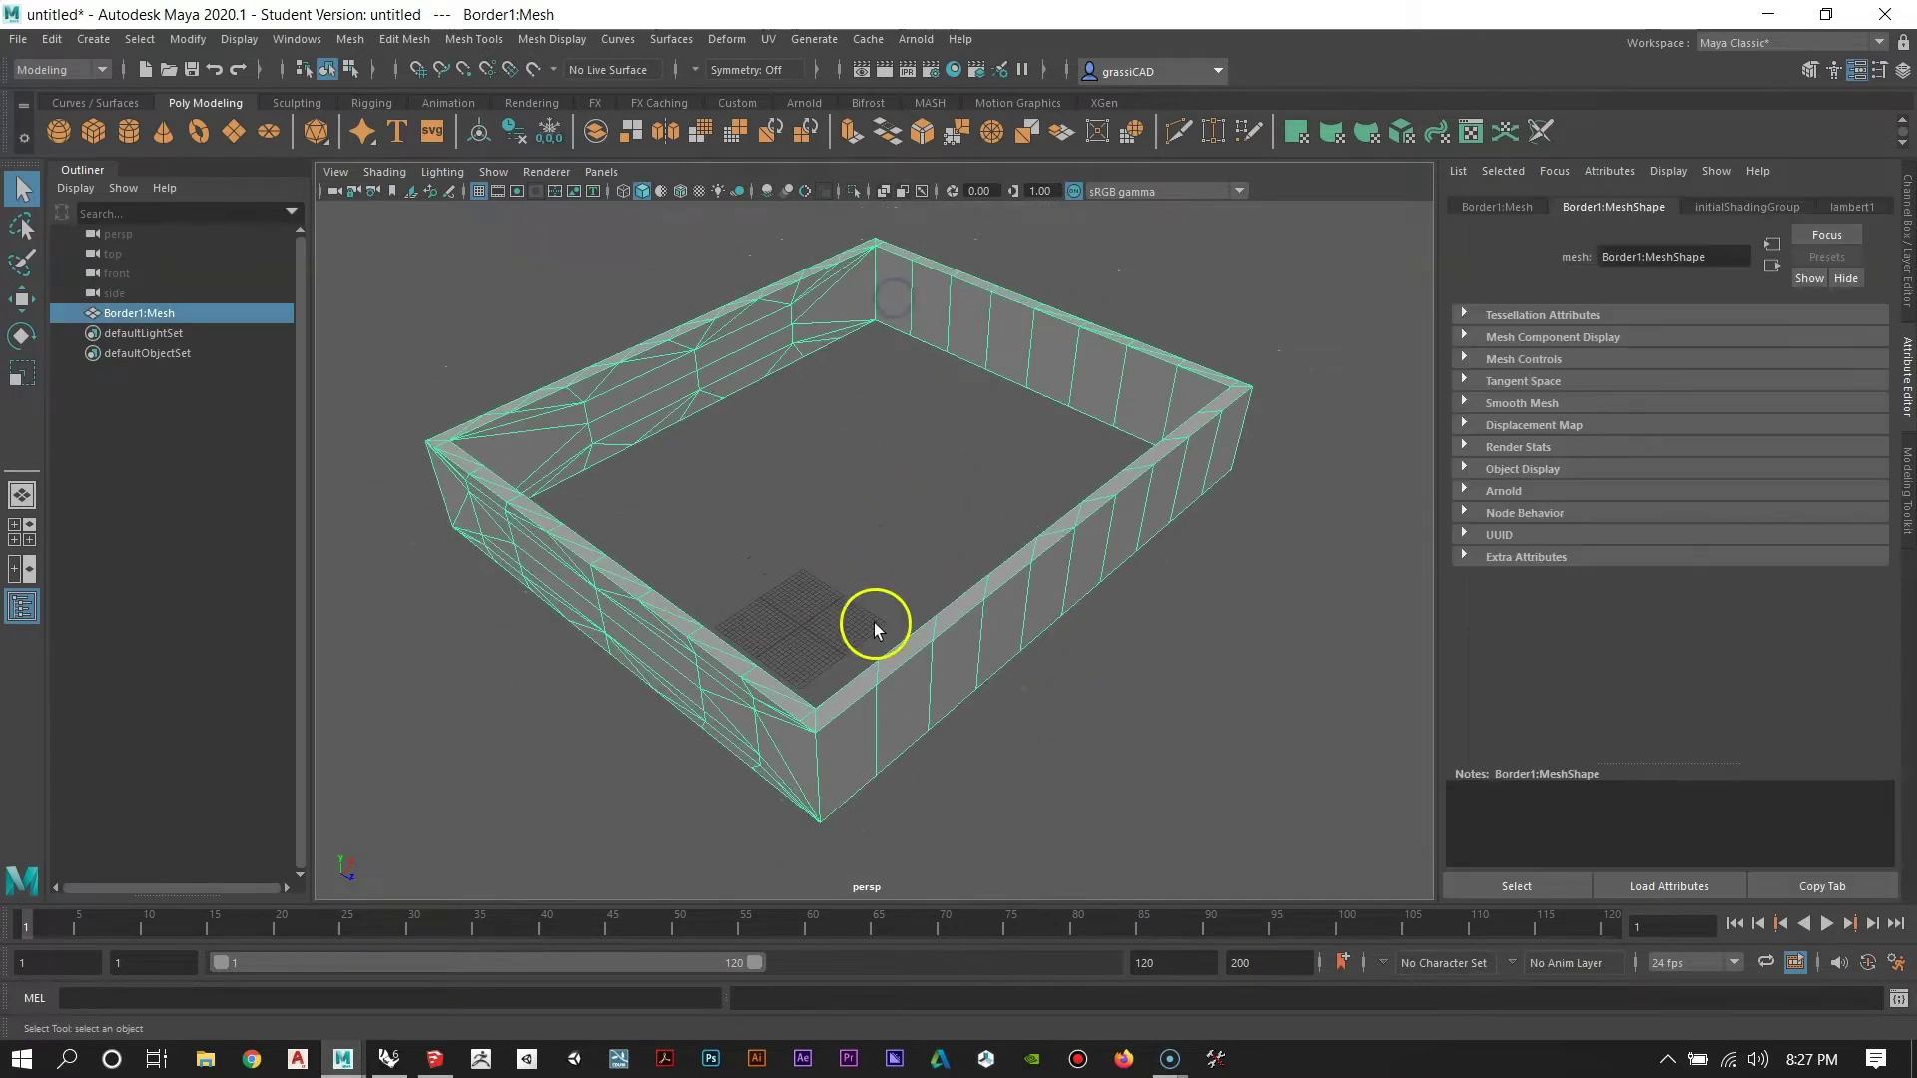
pyautogui.keyDown('alt'); pyautogui.moveTo(785, 683); pyautogui.dragTo(825, 654); pyautogui.keyUp('alt')
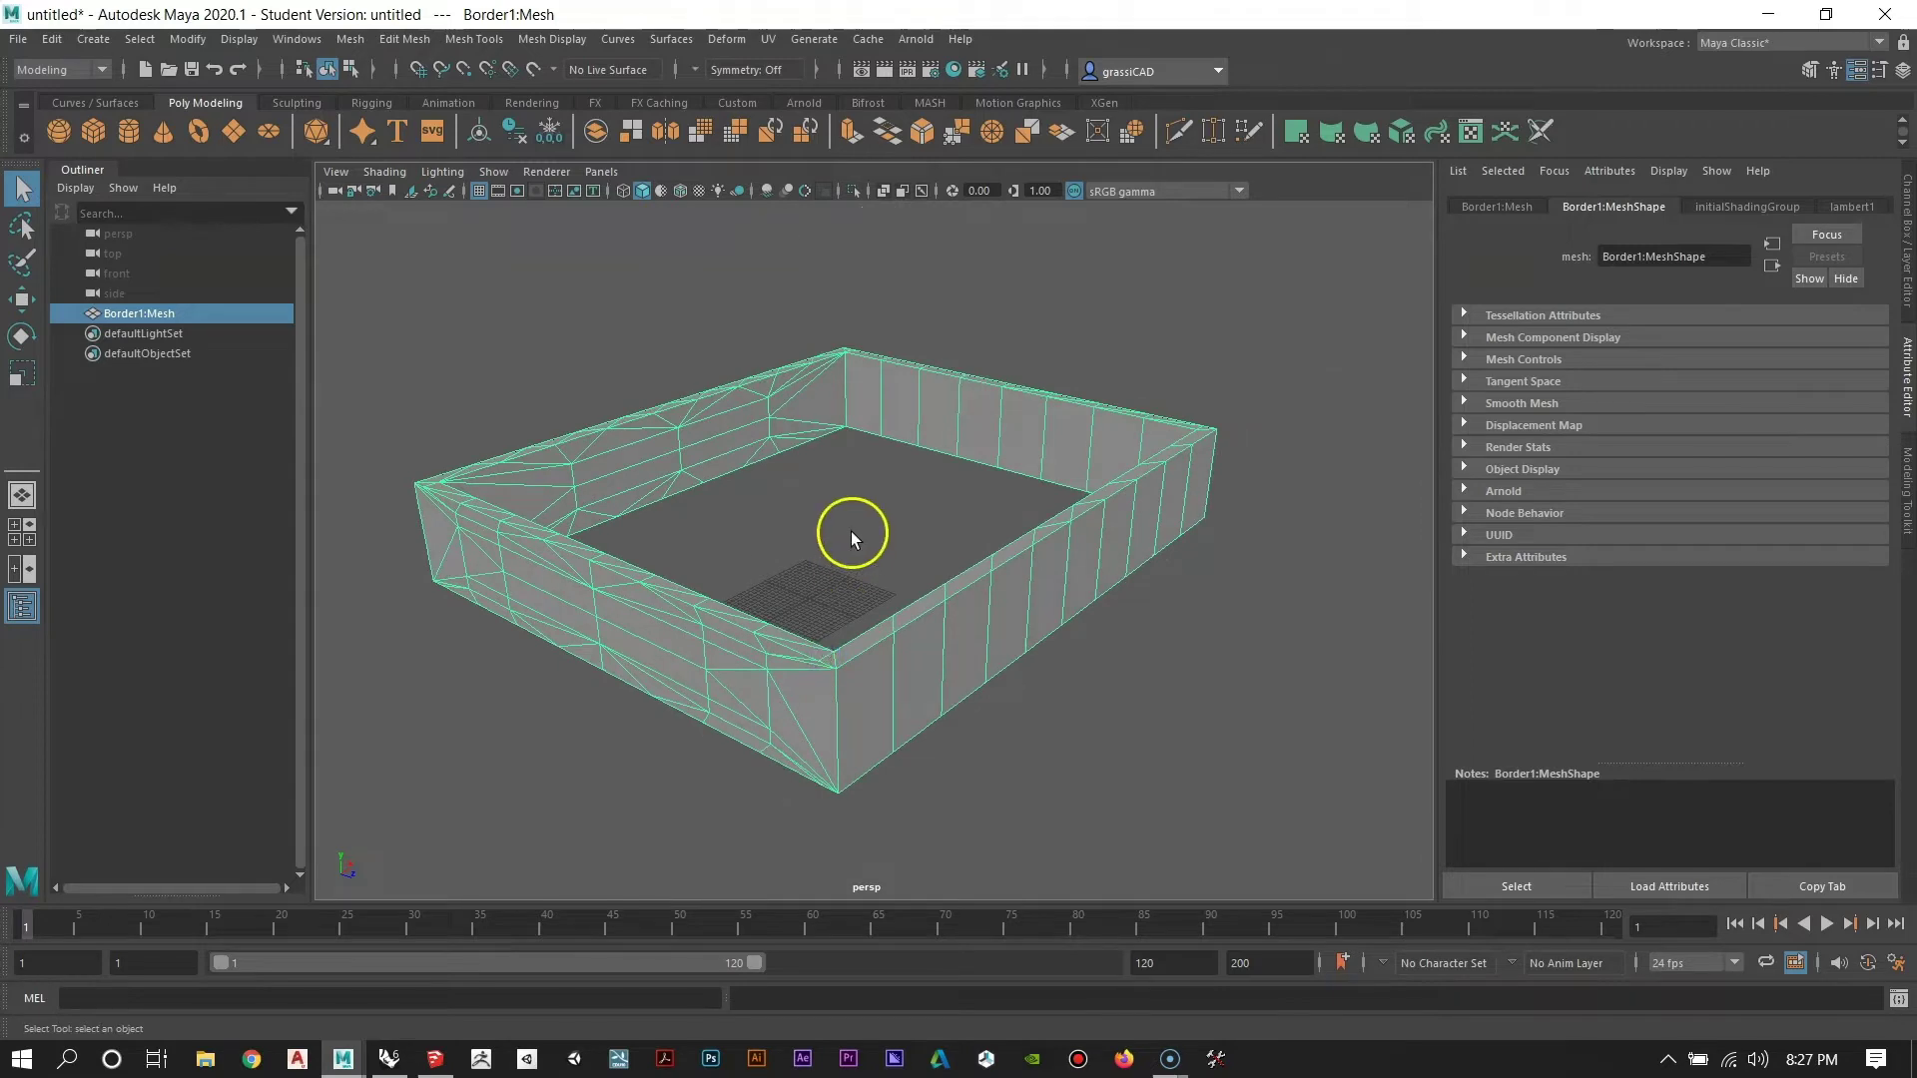
pyautogui.moveTo(861, 424)
pyautogui.keyDown('alt'); pyautogui.mouseDown(button='middle')
pyautogui.moveTo(887, 411)
pyautogui.moveTo(867, 408)
pyautogui.mouseUp(button='middle'); pyautogui.keyUp('alt')
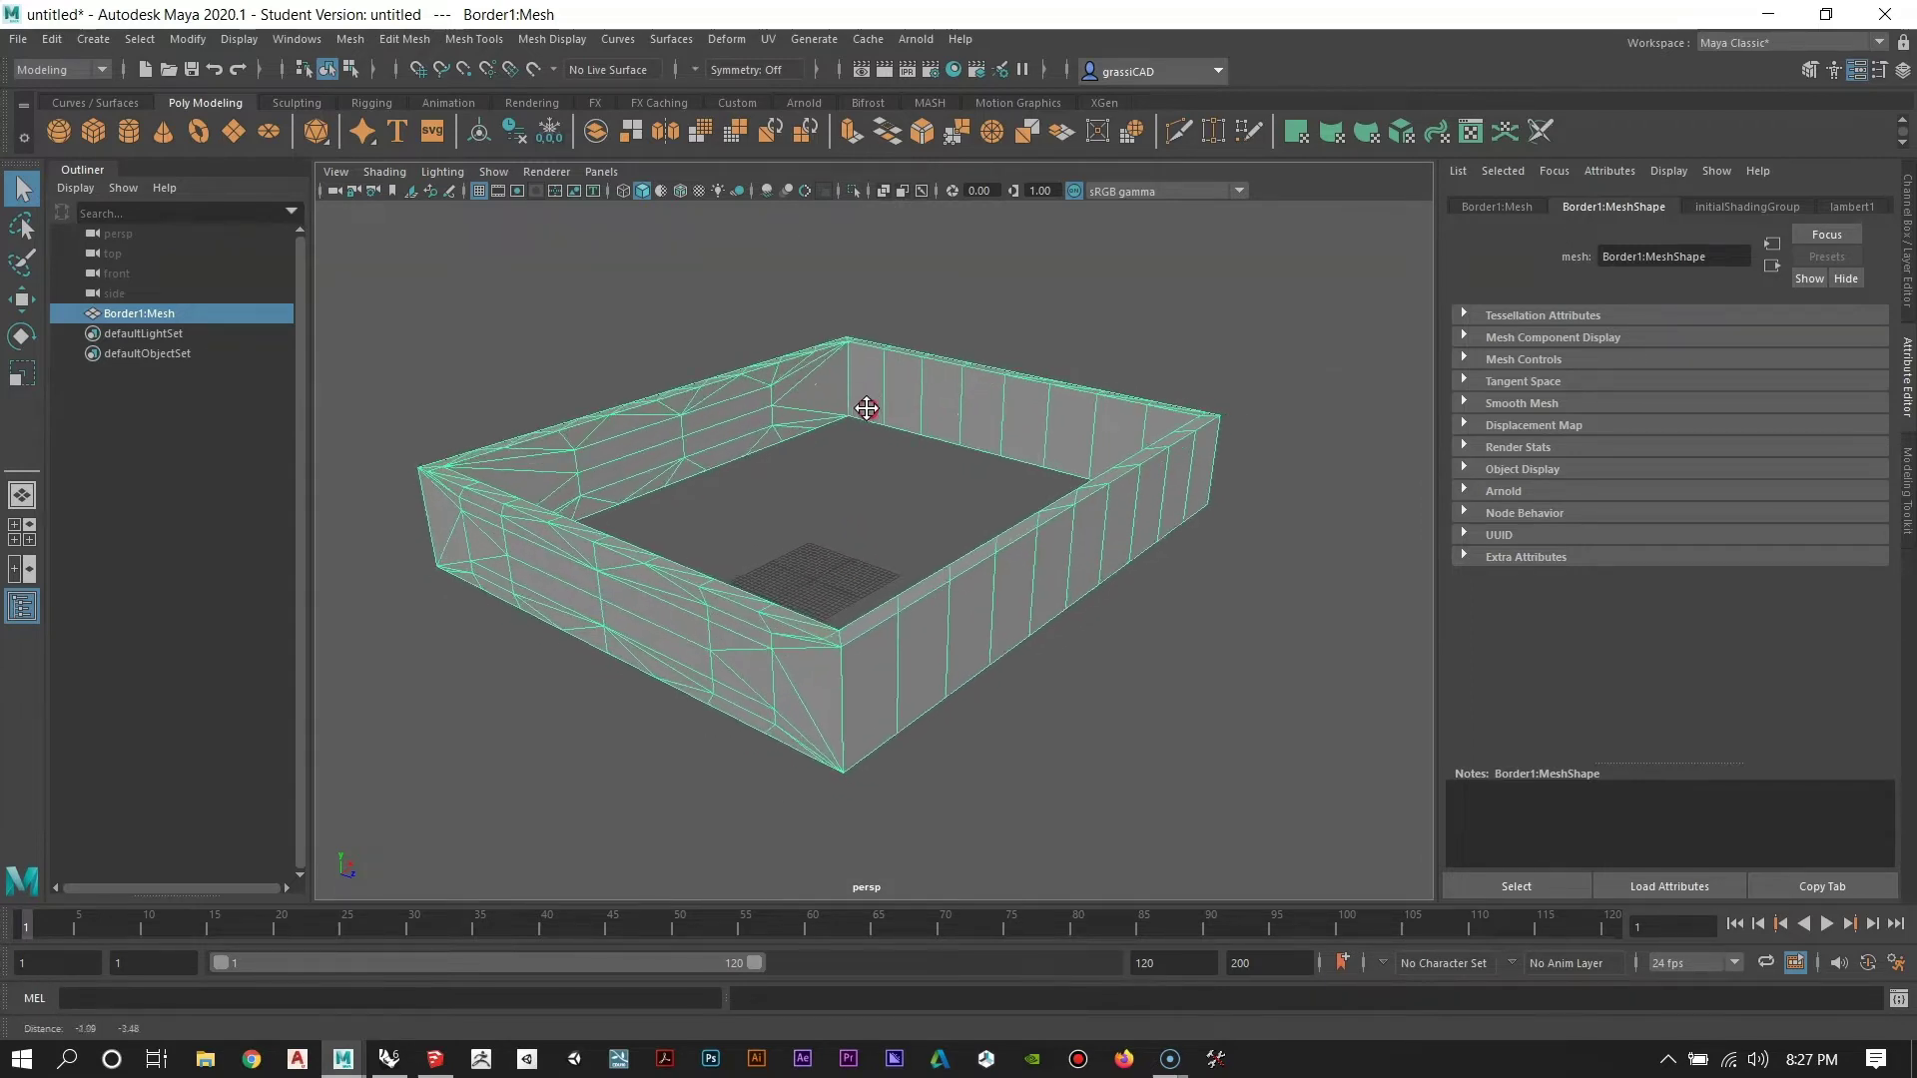
pyautogui.keyDown('alt'); pyautogui.moveTo(867, 409); pyautogui.dragTo(864, 506); pyautogui.keyUp('alt')
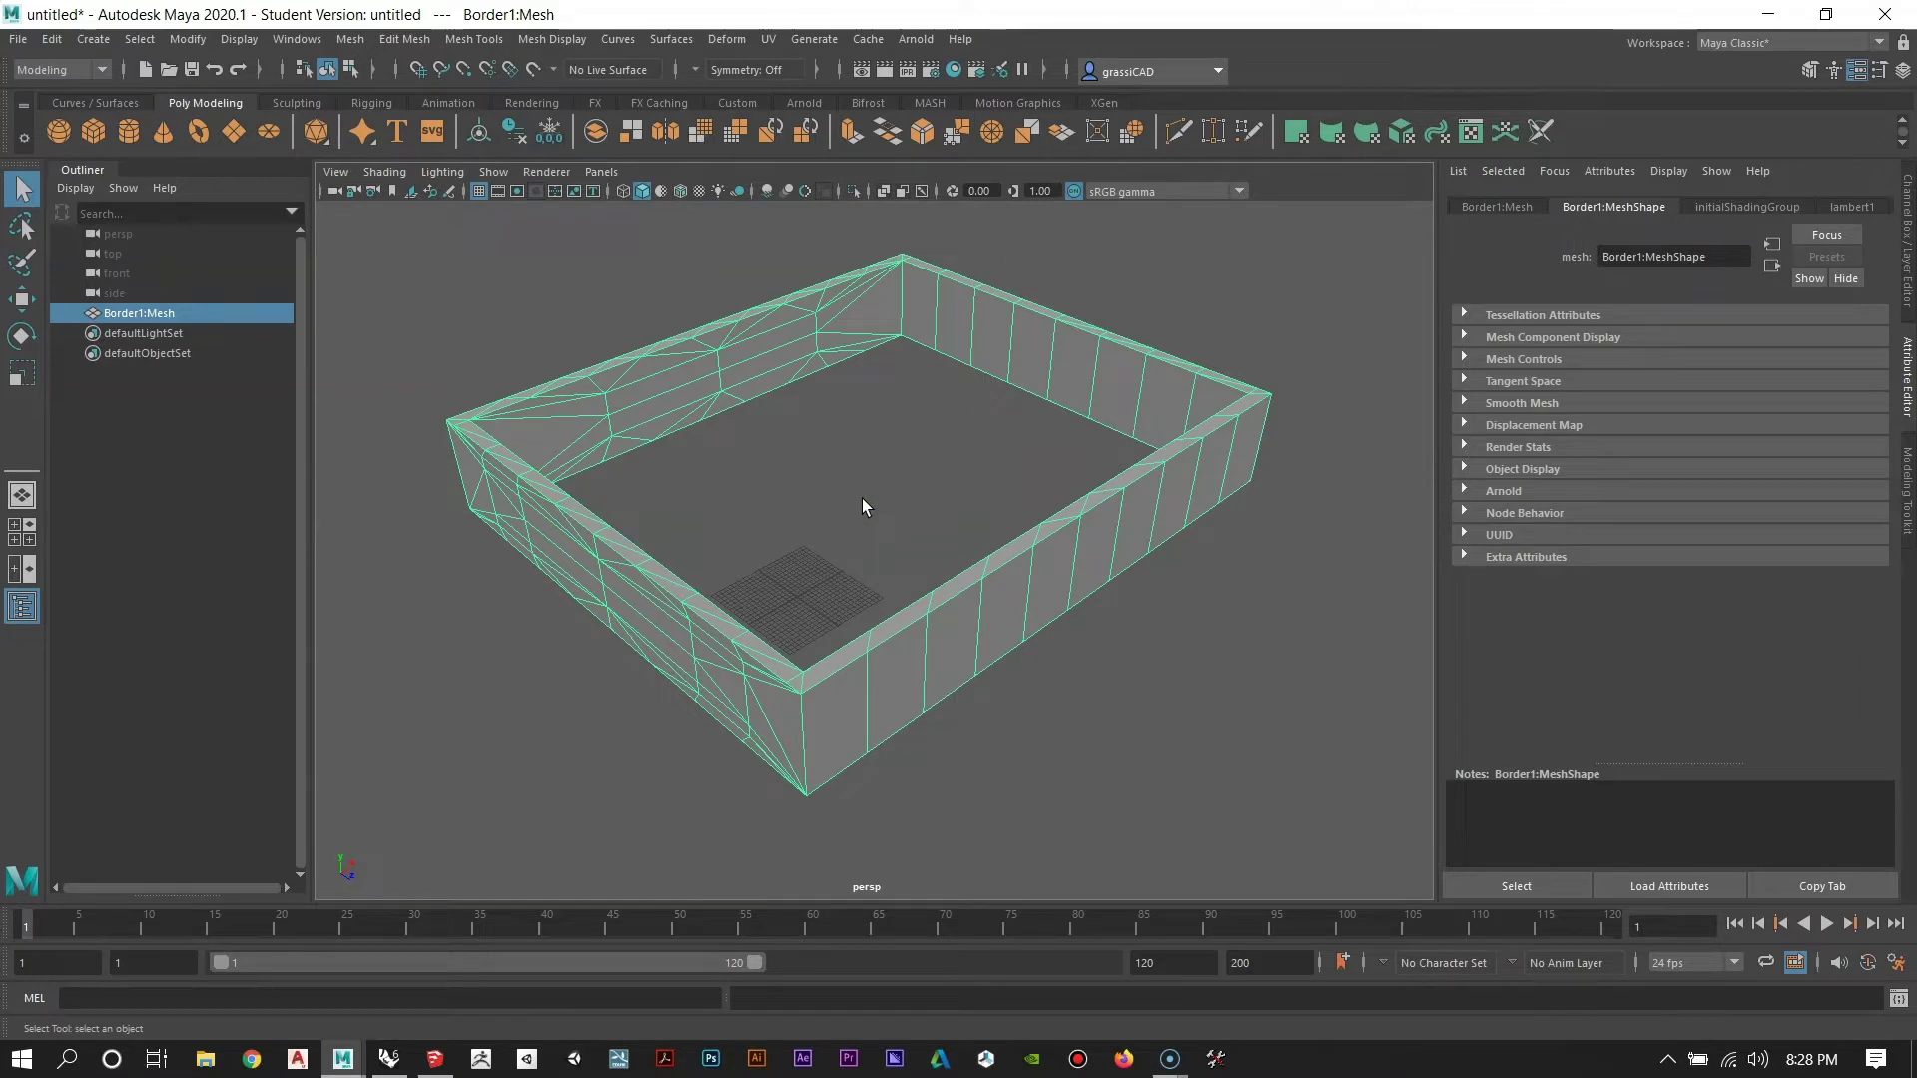
pyautogui.keyDown('alt'); pyautogui.moveTo(864, 506); pyautogui.dragTo(946, 517); pyautogui.keyUp('alt')
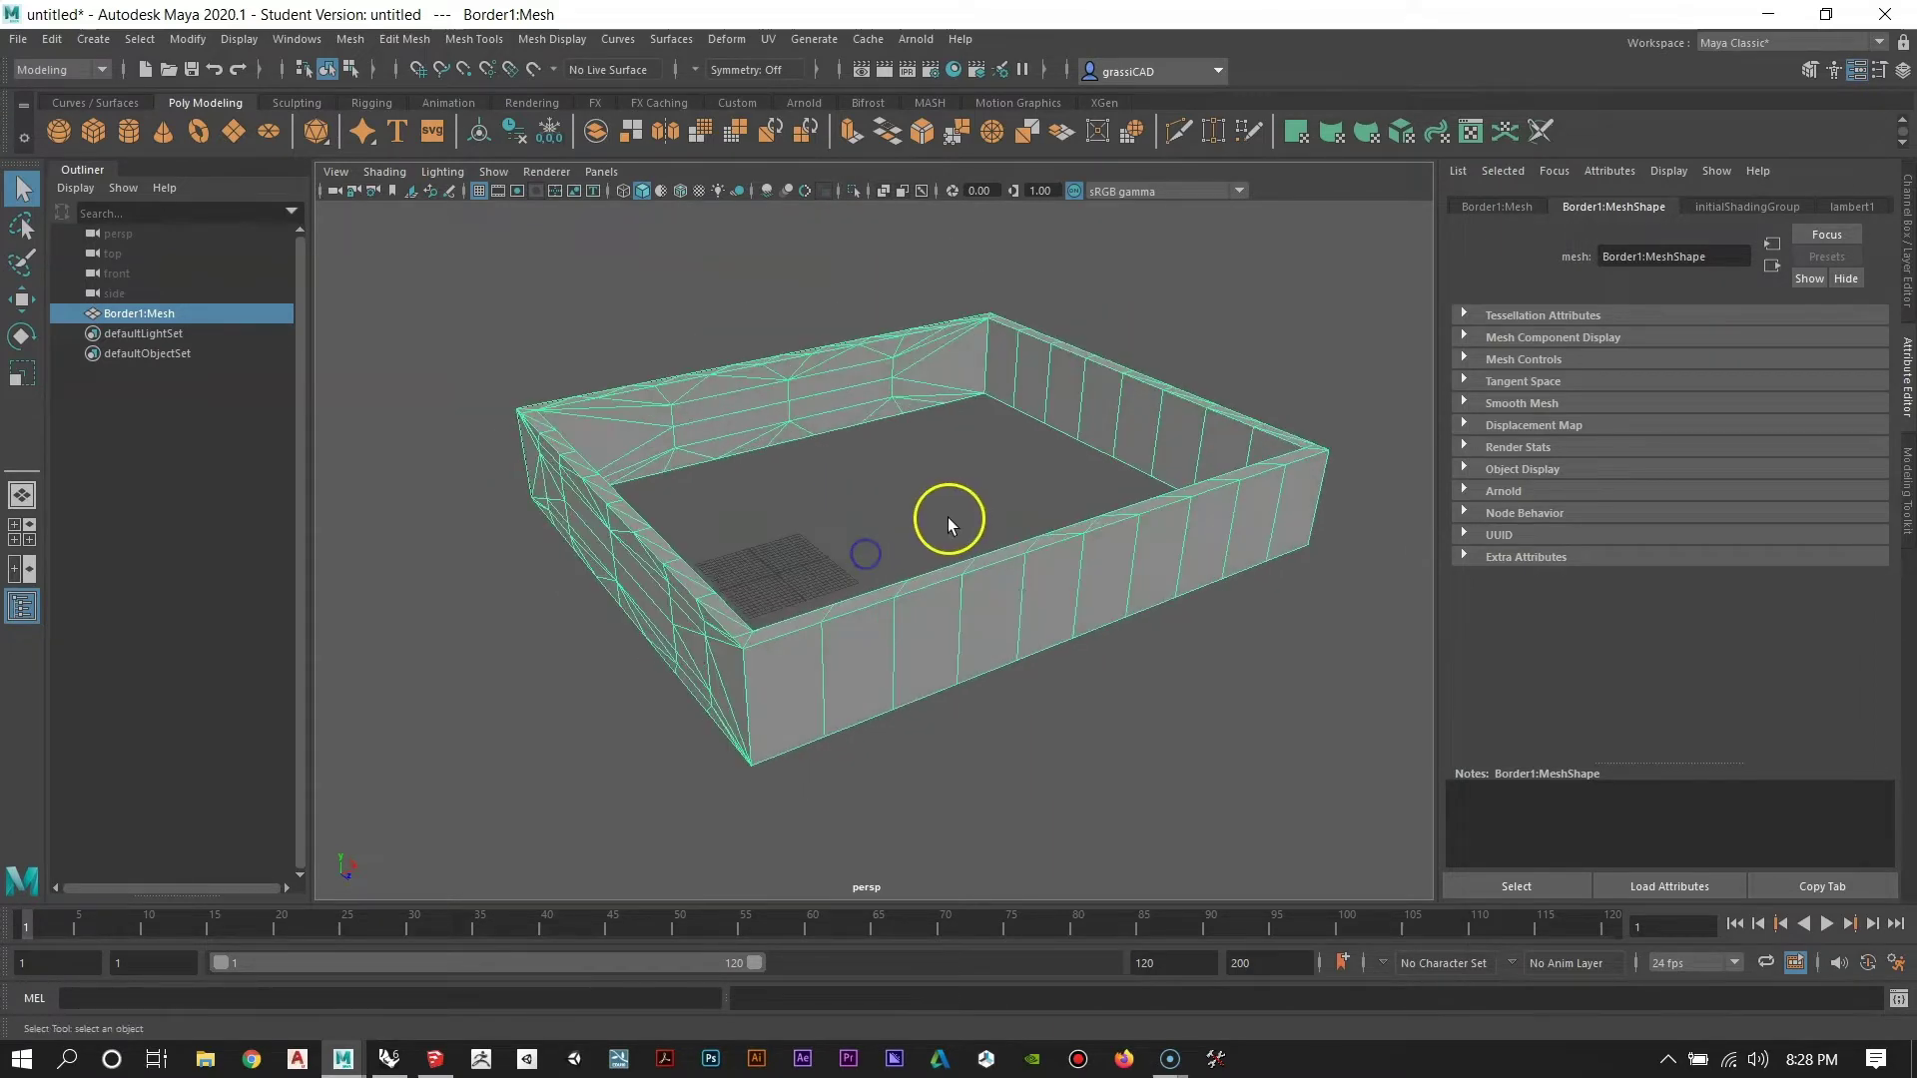
pyautogui.keyDown('alt'); pyautogui.moveTo(946, 518); pyautogui.dragTo(932, 642, button='right'); pyautogui.keyUp('alt')
pyautogui.keyDown('alt'); pyautogui.moveTo(804, 515); pyautogui.dragTo(942, 528); pyautogui.keyUp('alt')
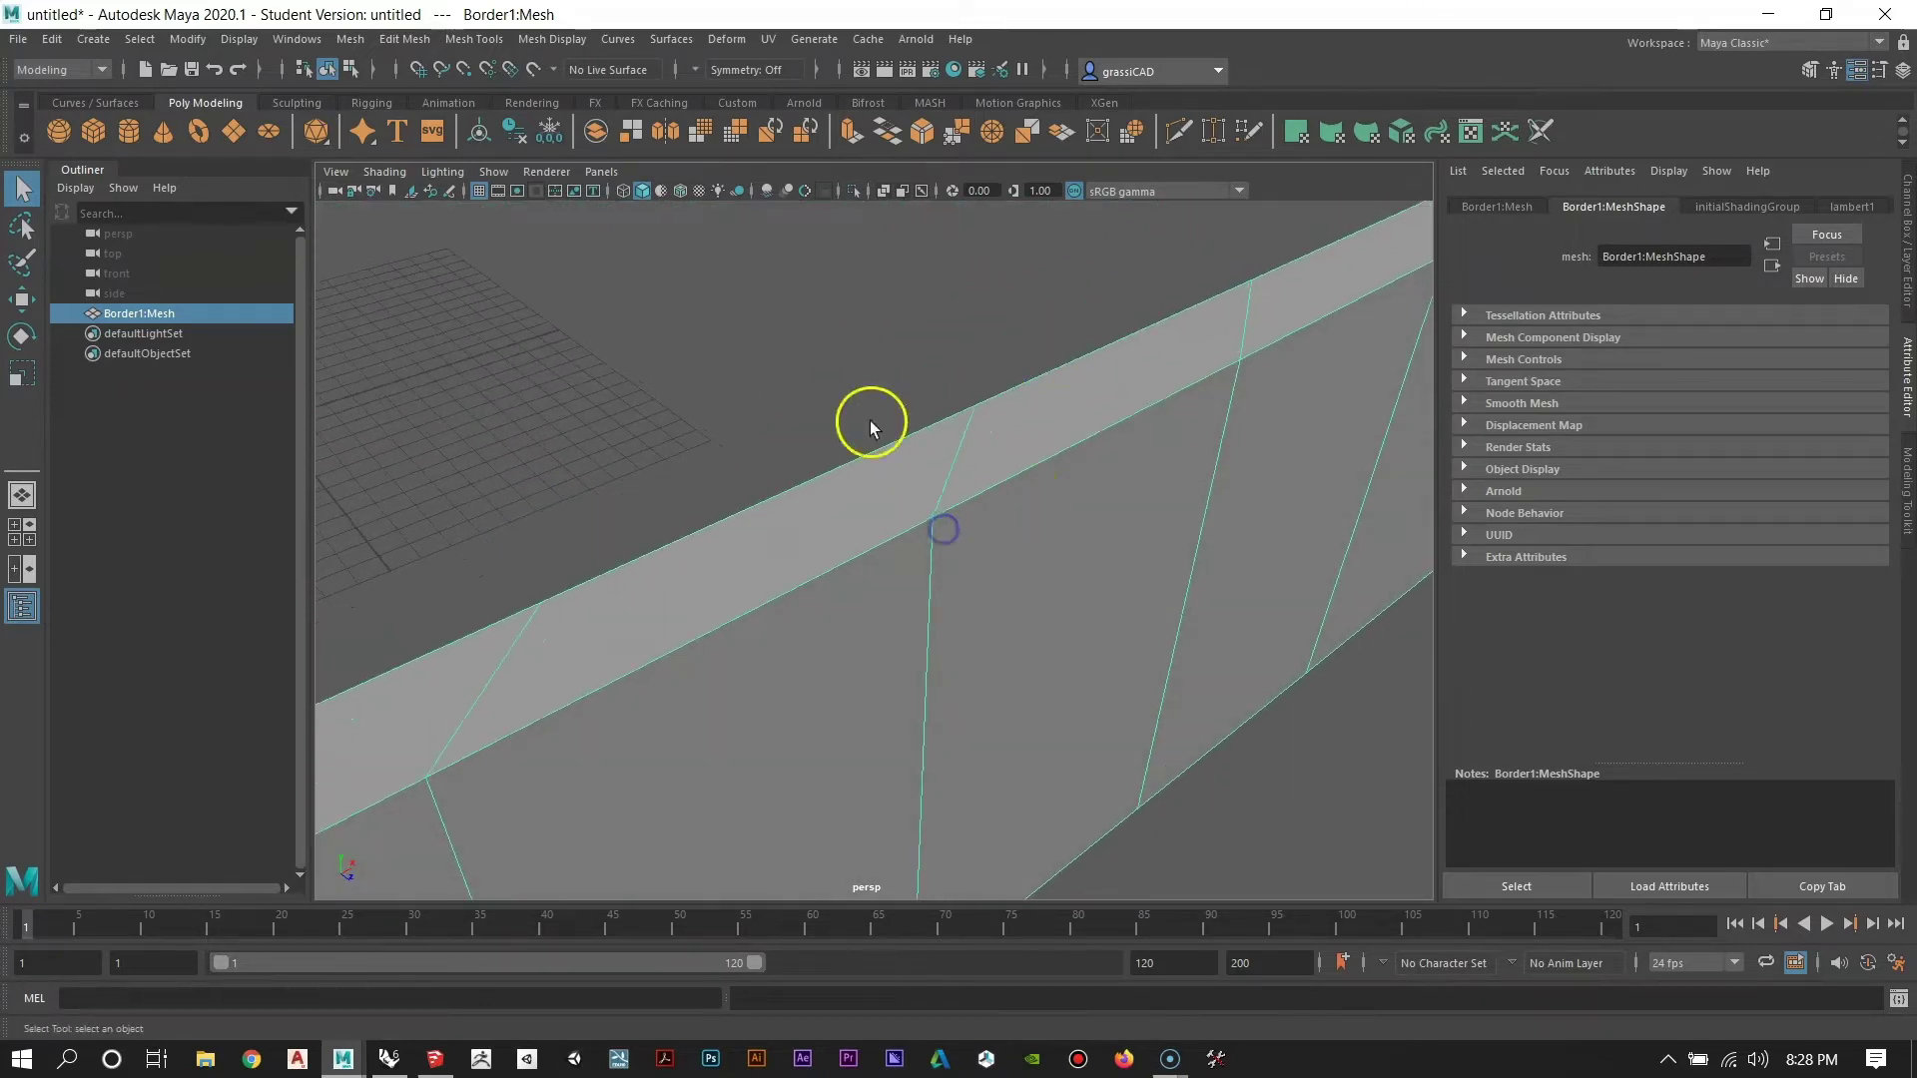
# Switch the border mesh to vertex mode and examine the vertices along its upper rim and corner.
pyautogui.rightClick(961, 498)
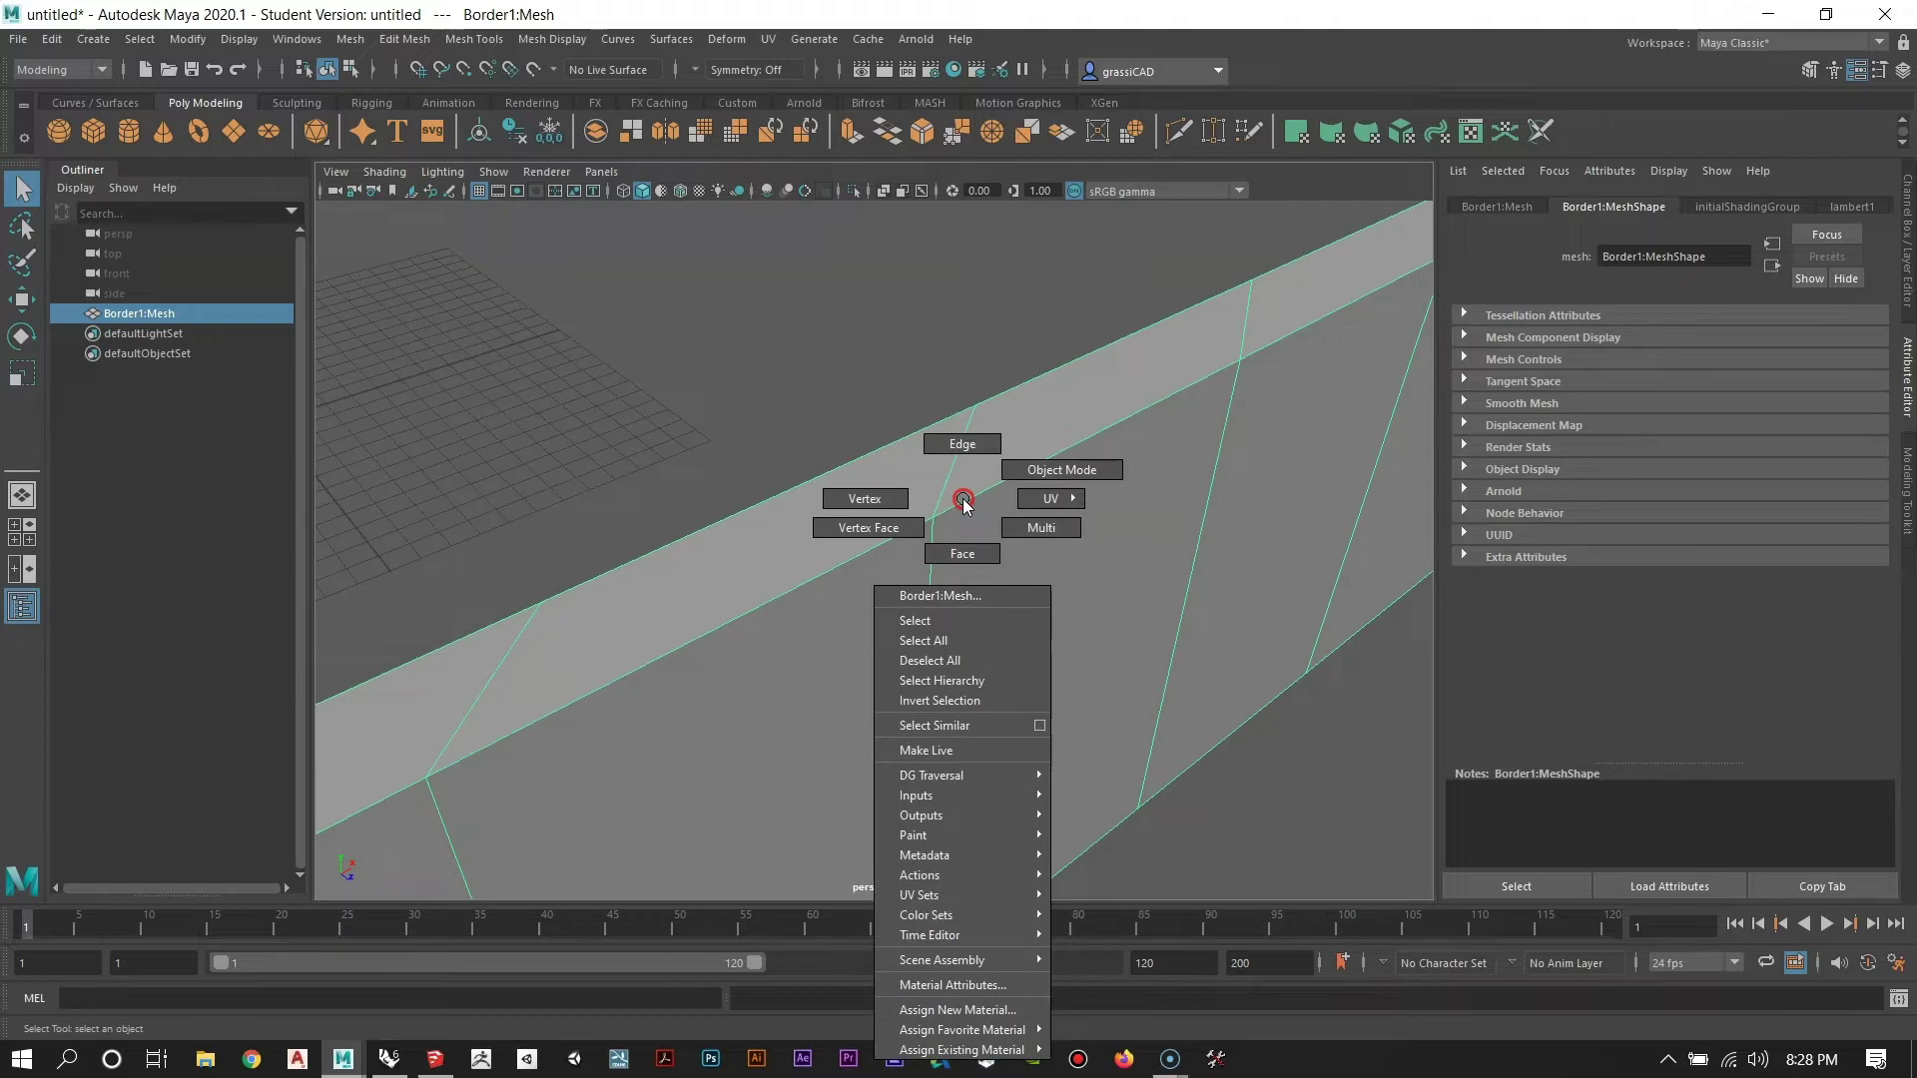
pyautogui.click(919, 569)
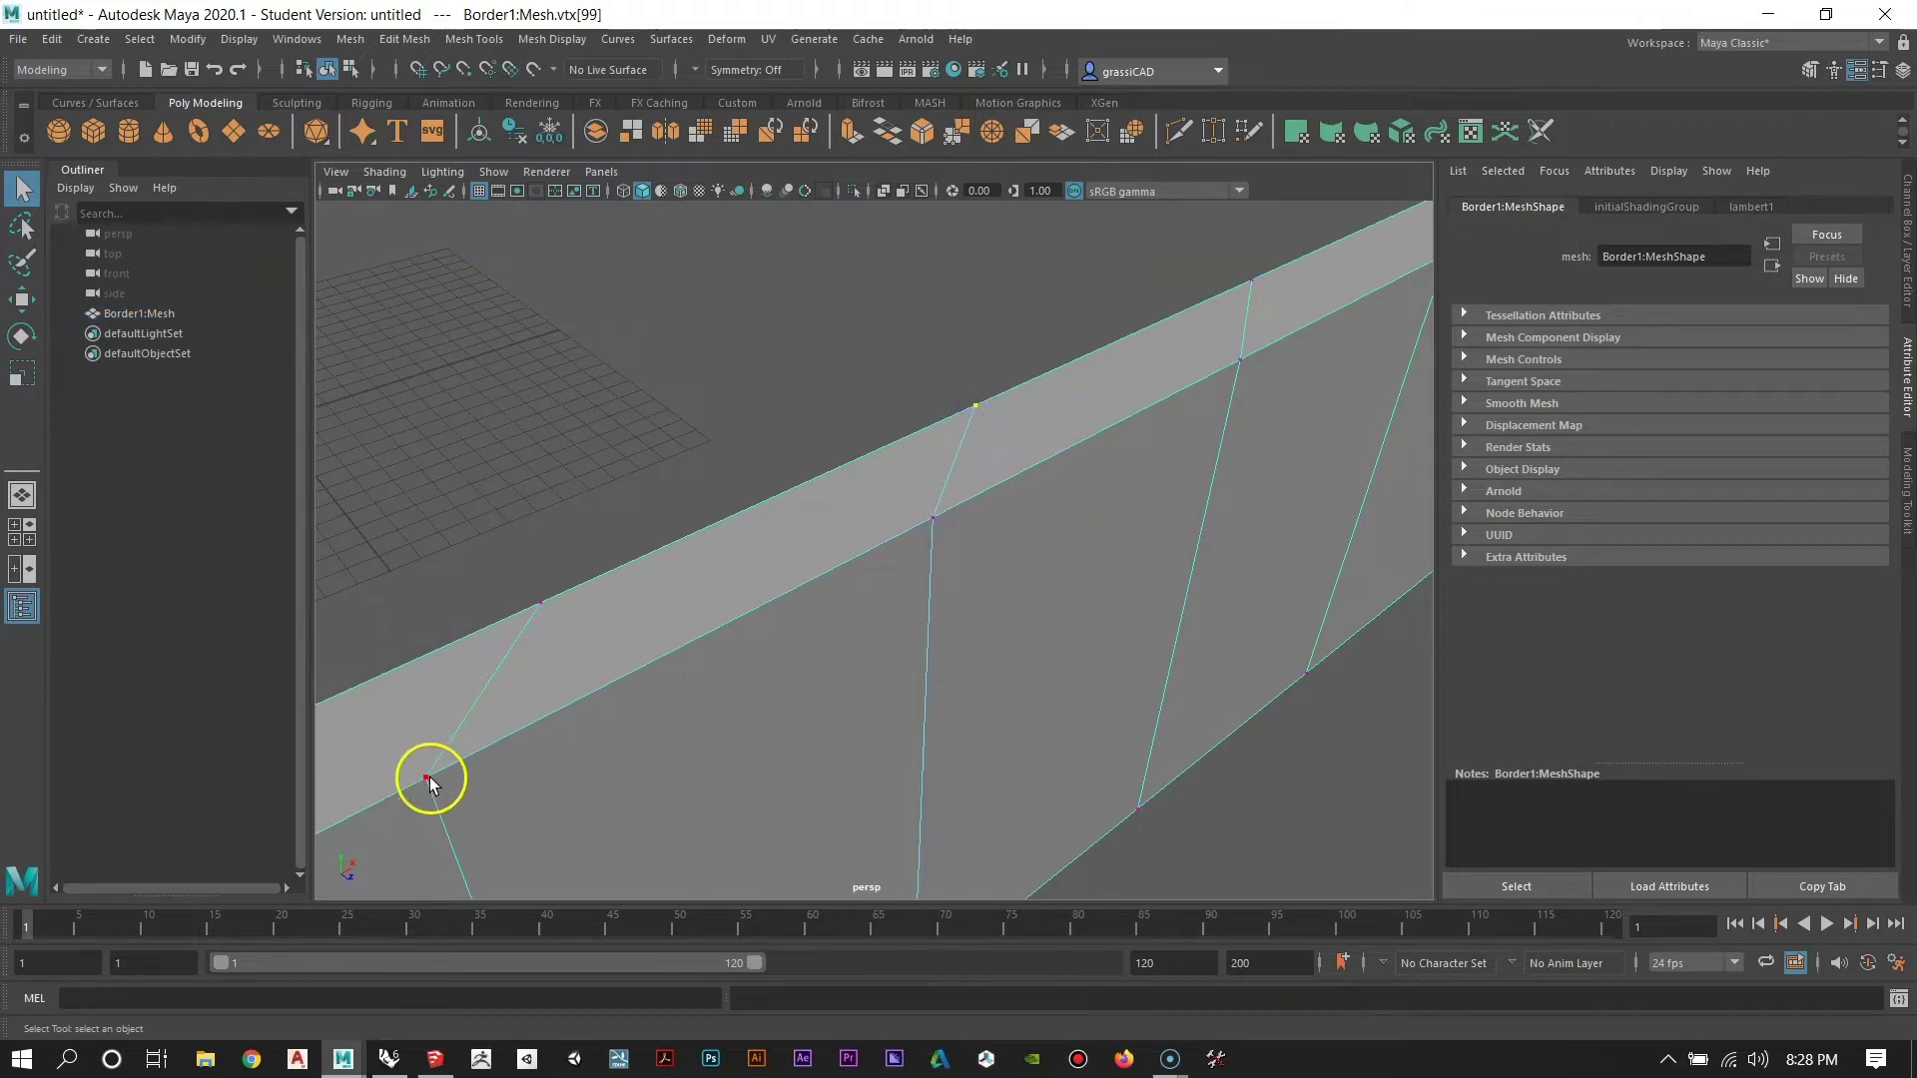
pyautogui.keyDown('alt'); pyautogui.moveTo(958, 569); pyautogui.dragTo(939, 502); pyautogui.keyUp('alt')
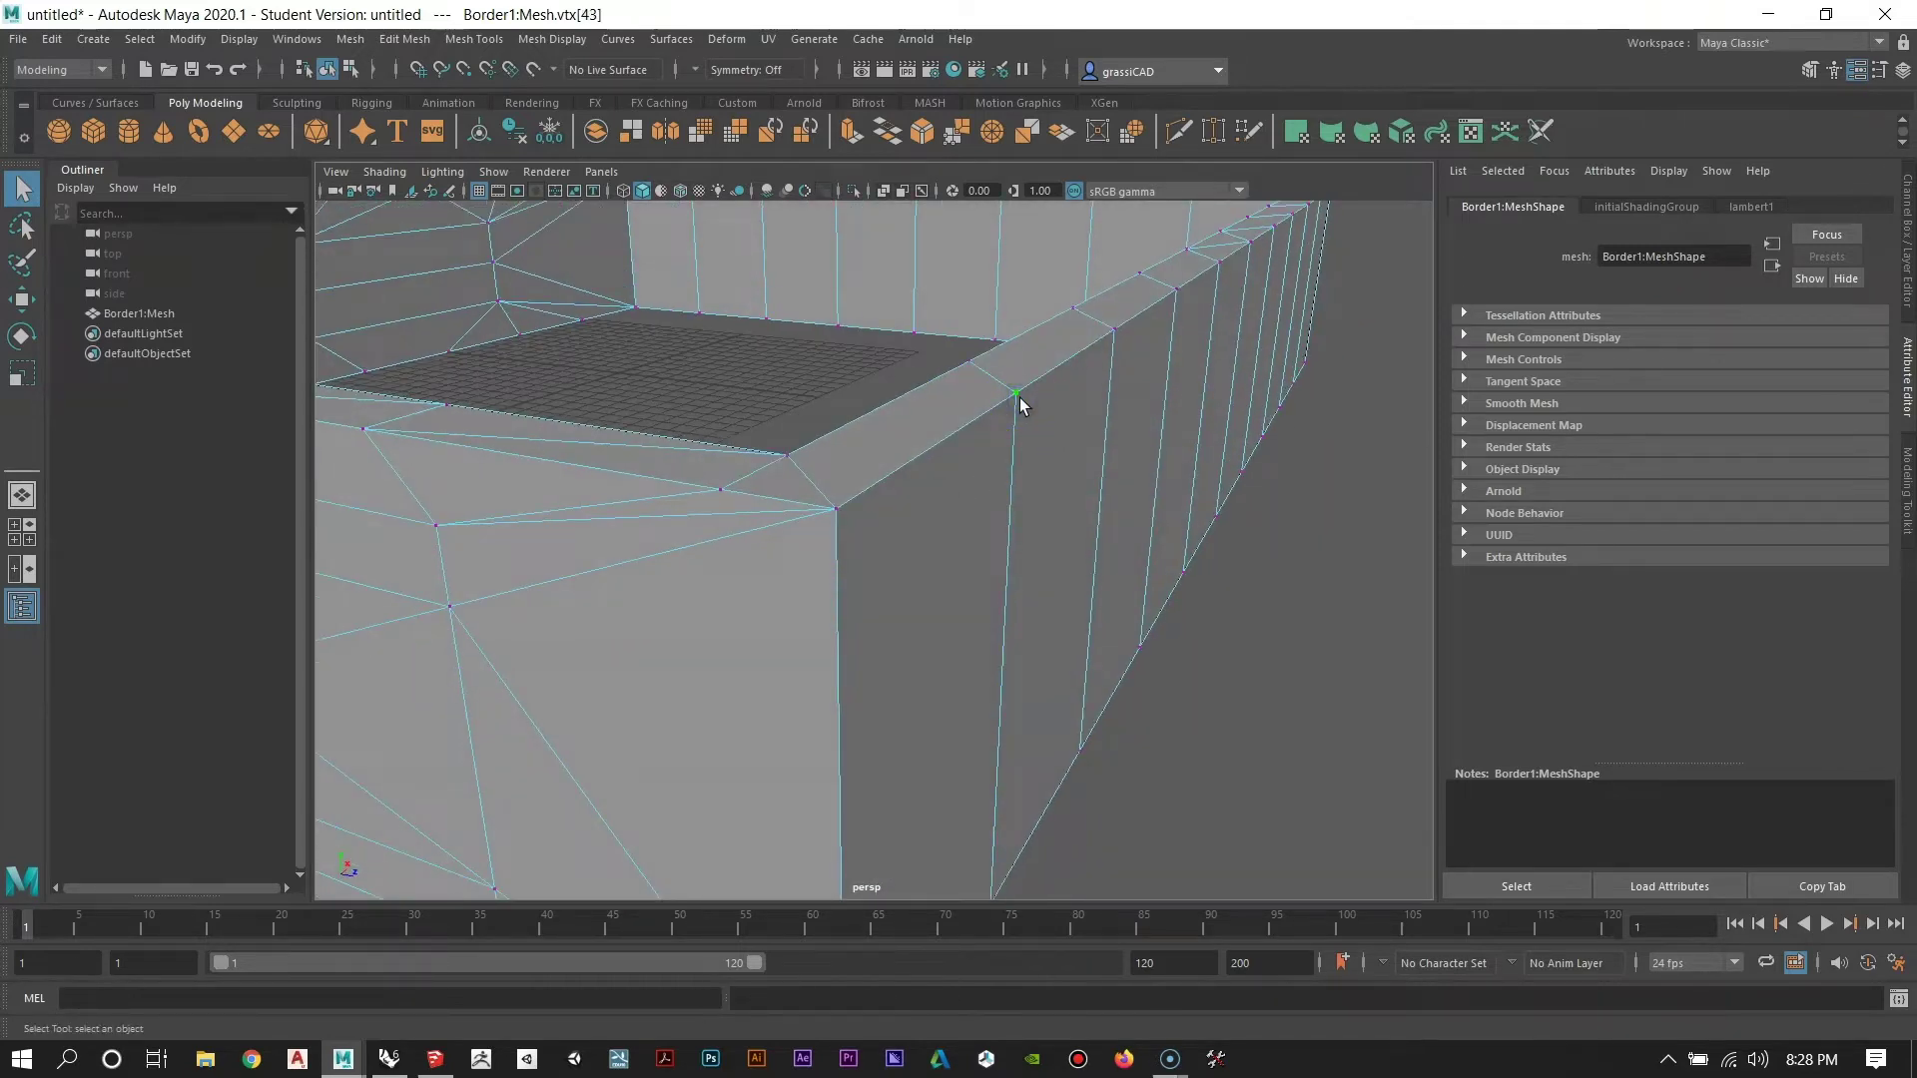
pyautogui.press('f')
pyautogui.keyDown('alt'); pyautogui.moveTo(934, 567); pyautogui.dragTo(501, 386, button='right'); pyautogui.keyUp('alt')
pyautogui.keyDown('alt'); pyautogui.moveTo(744, 521); pyautogui.dragTo(1060, 644); pyautogui.keyUp('alt')
pyautogui.keyDown('alt'); pyautogui.moveTo(1190, 503); pyautogui.dragTo(688, 740, button='middle'); pyautogui.keyUp('alt')
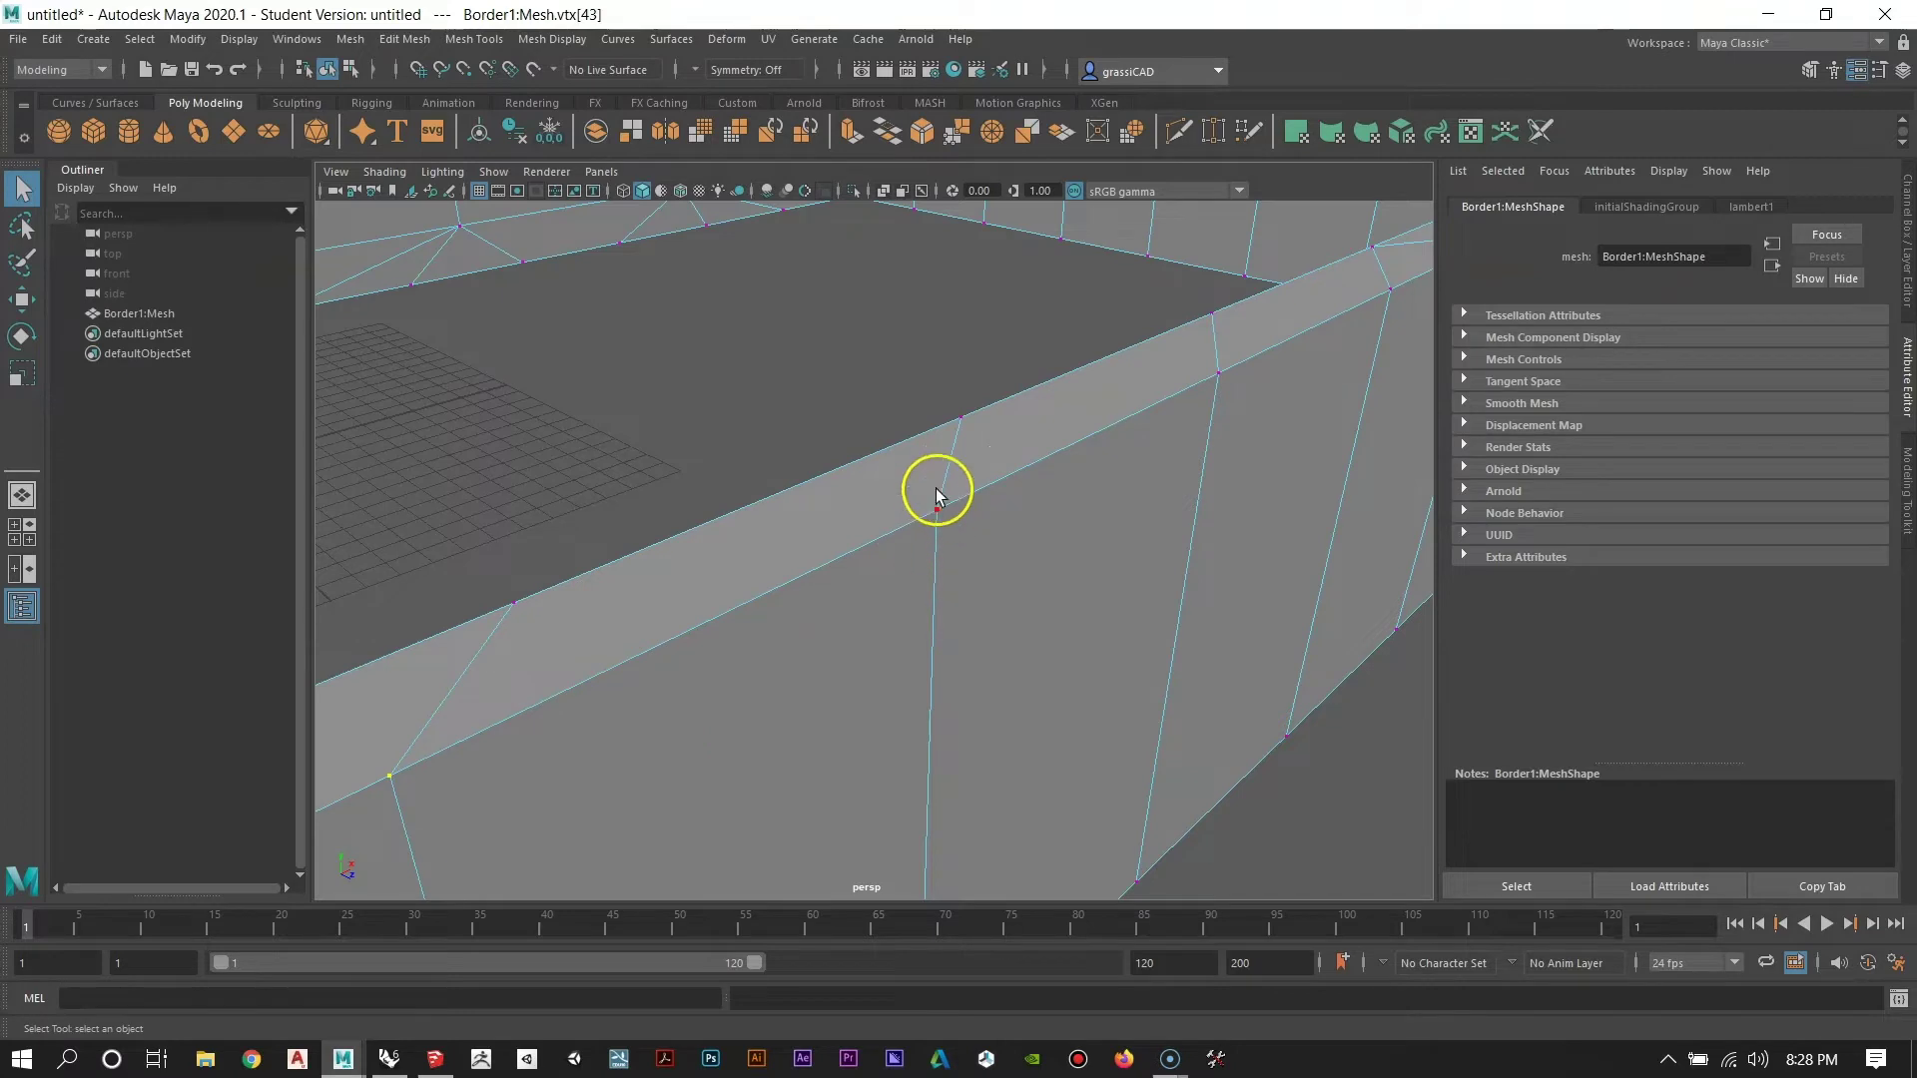
# Move one vertex on the border's upper outer edge outward to test whether the adjoining faces are joined, and undo the move.
pyautogui.click(942, 510)
pyautogui.keyDown('alt'); pyautogui.moveTo(841, 603); pyautogui.dragTo(927, 603); pyautogui.keyUp('alt')
pyautogui.keyDown('alt'); pyautogui.moveTo(860, 545); pyautogui.dragTo(979, 483); pyautogui.keyUp('alt')
pyautogui.press('w')
pyautogui.keyDown('alt'); pyautogui.moveTo(1069, 600); pyautogui.dragTo(933, 451); pyautogui.keyUp('alt')
pyautogui.moveTo(995, 519); pyautogui.dragTo(1109, 592)
pyautogui.keyDown('alt'); pyautogui.moveTo(983, 576); pyautogui.dragTo(906, 600); pyautogui.keyUp('alt')
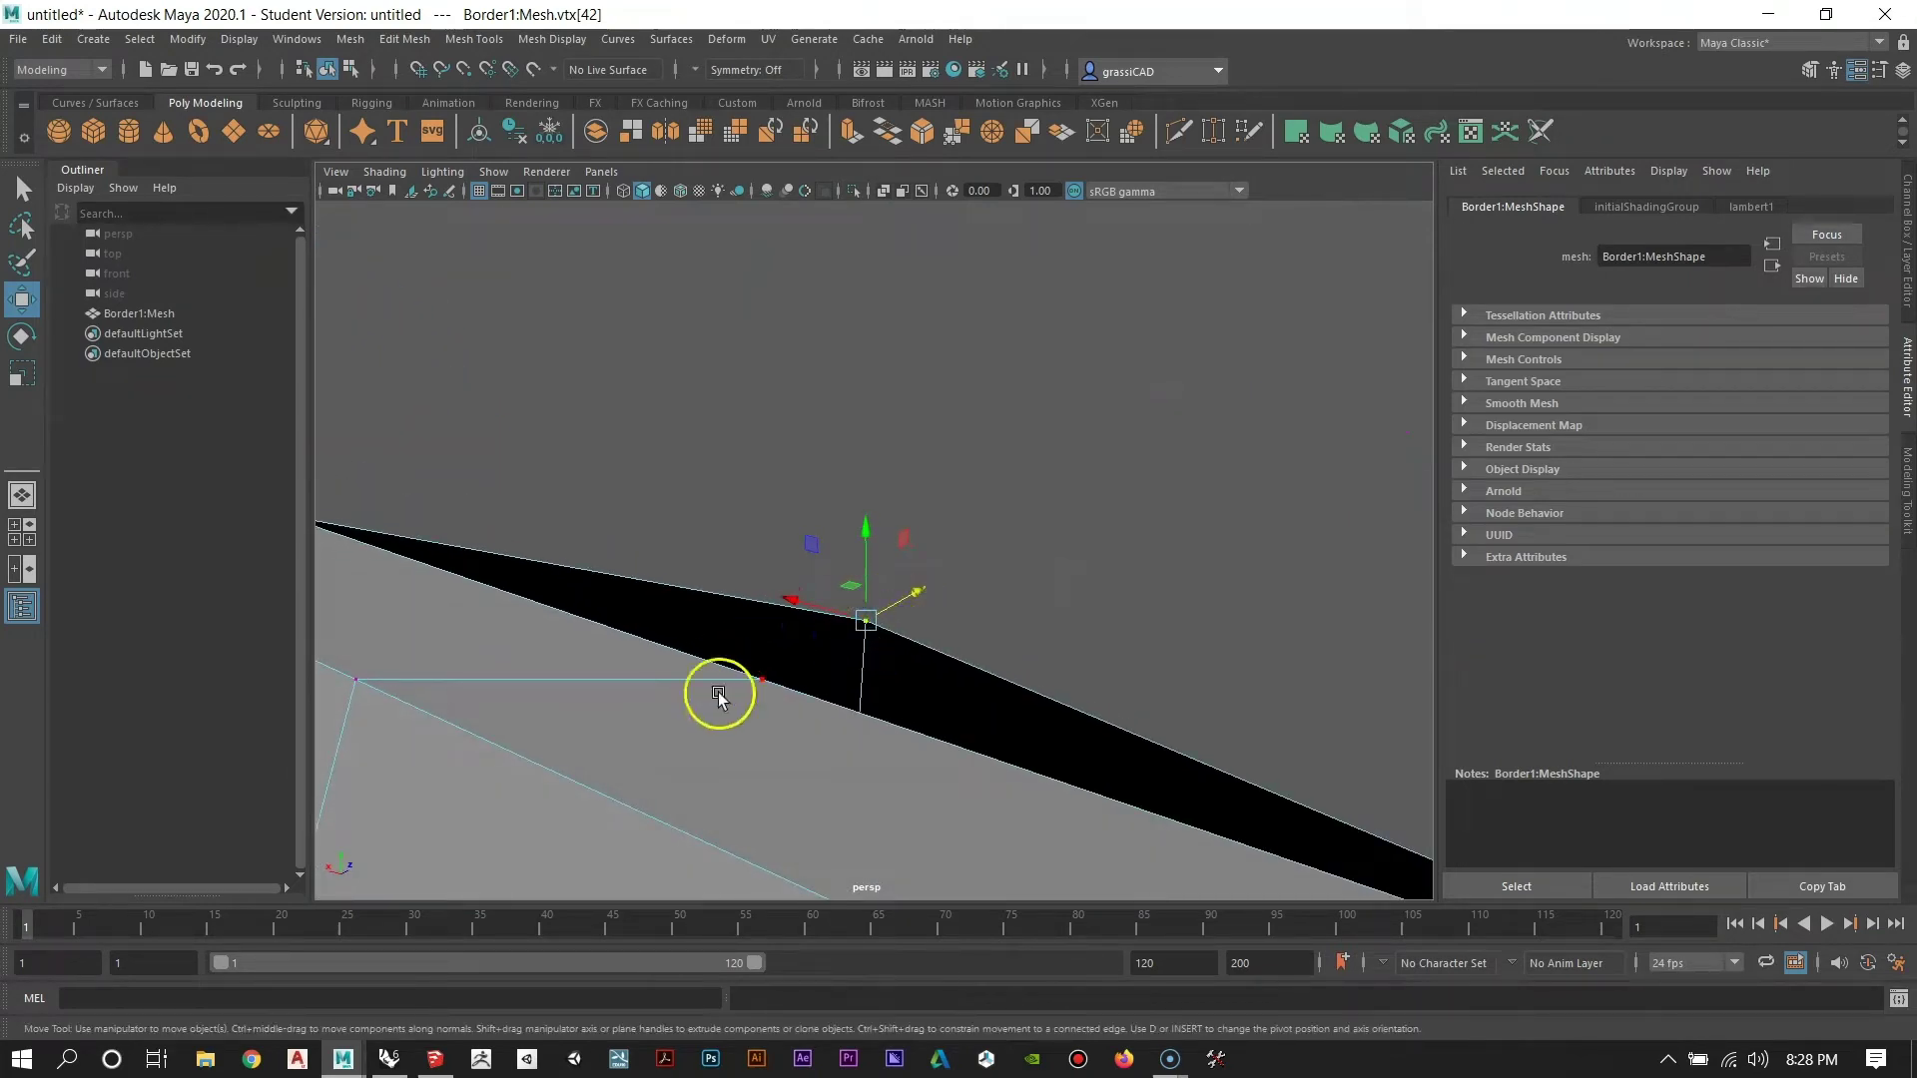
pyautogui.keyDown('alt'); pyautogui.moveTo(809, 647); pyautogui.dragTo(729, 684); pyautogui.keyUp('alt')
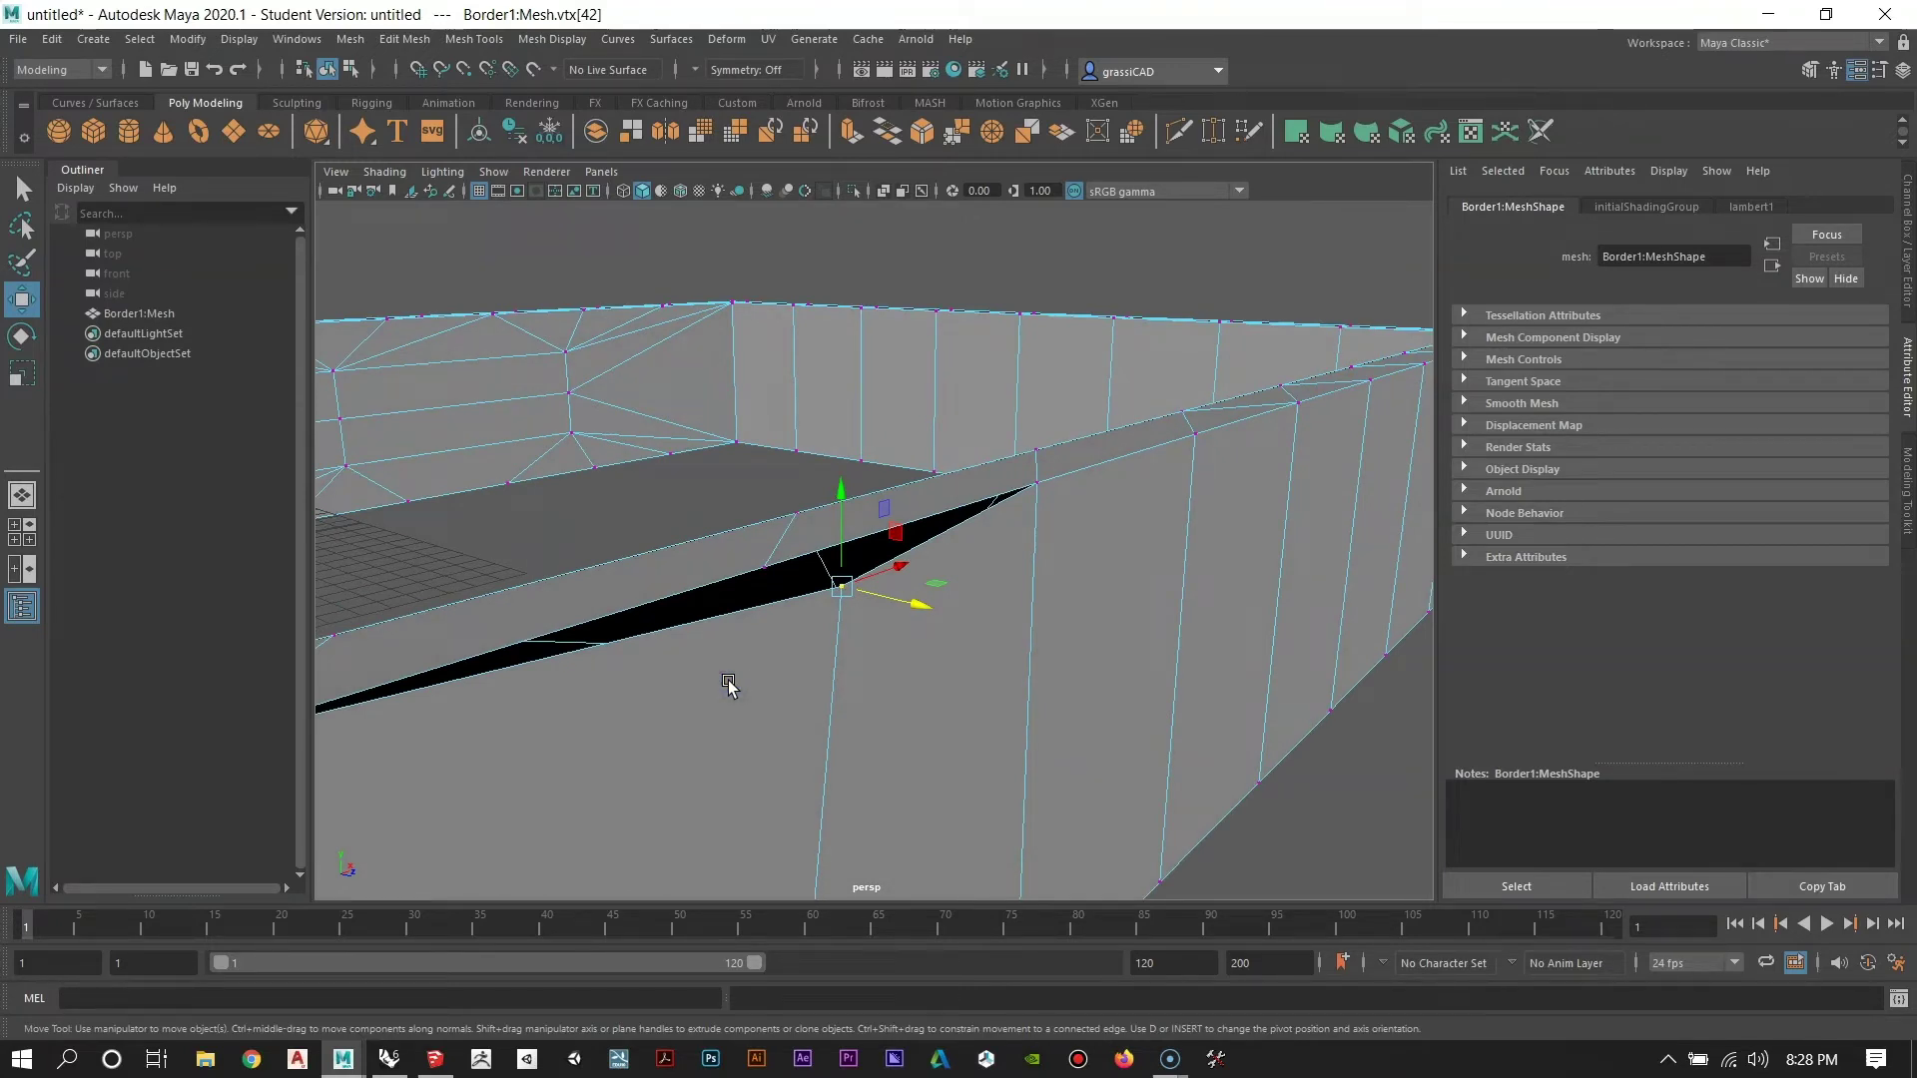
pyautogui.click(897, 507)
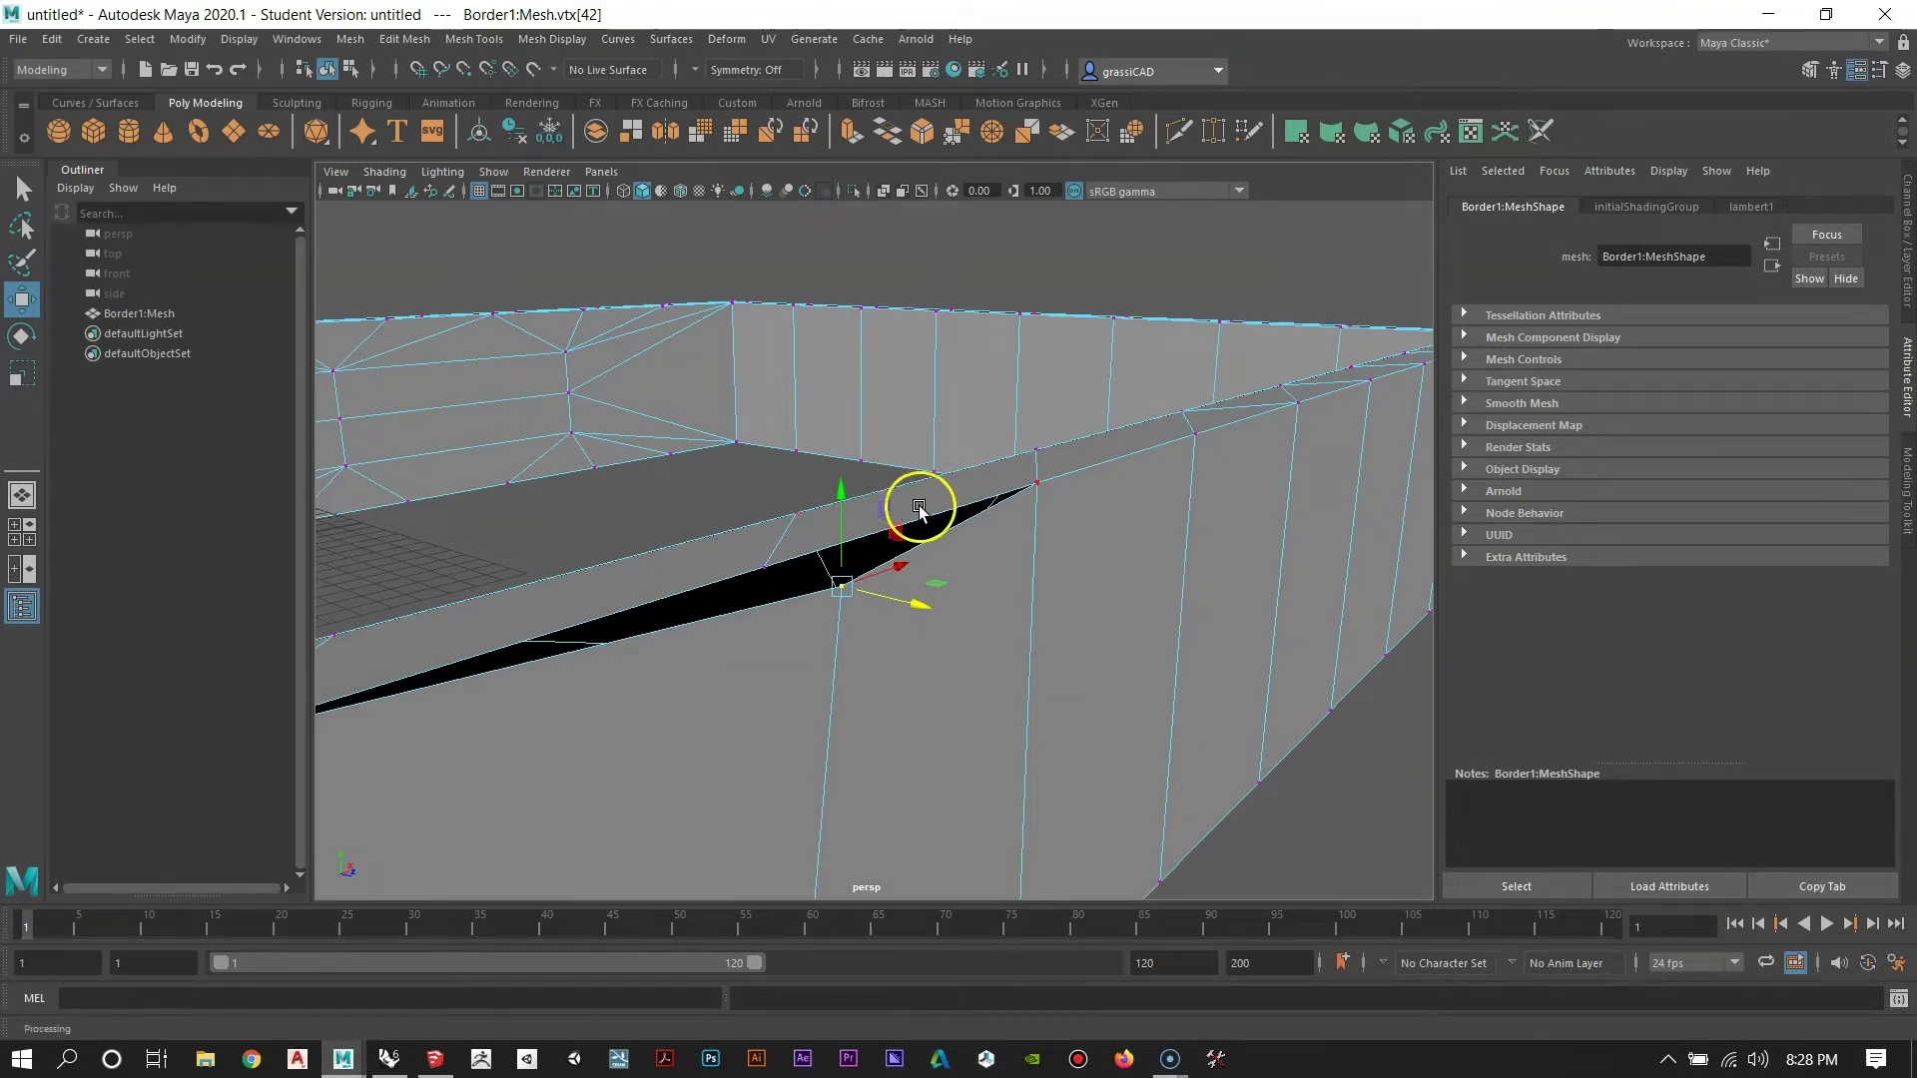
pyautogui.moveTo(919, 509); pyautogui.dragTo(1027, 471)
pyautogui.keyDown('alt'); pyautogui.moveTo(1211, 668); pyautogui.dragTo(672, 491, button='right'); pyautogui.keyUp('alt')
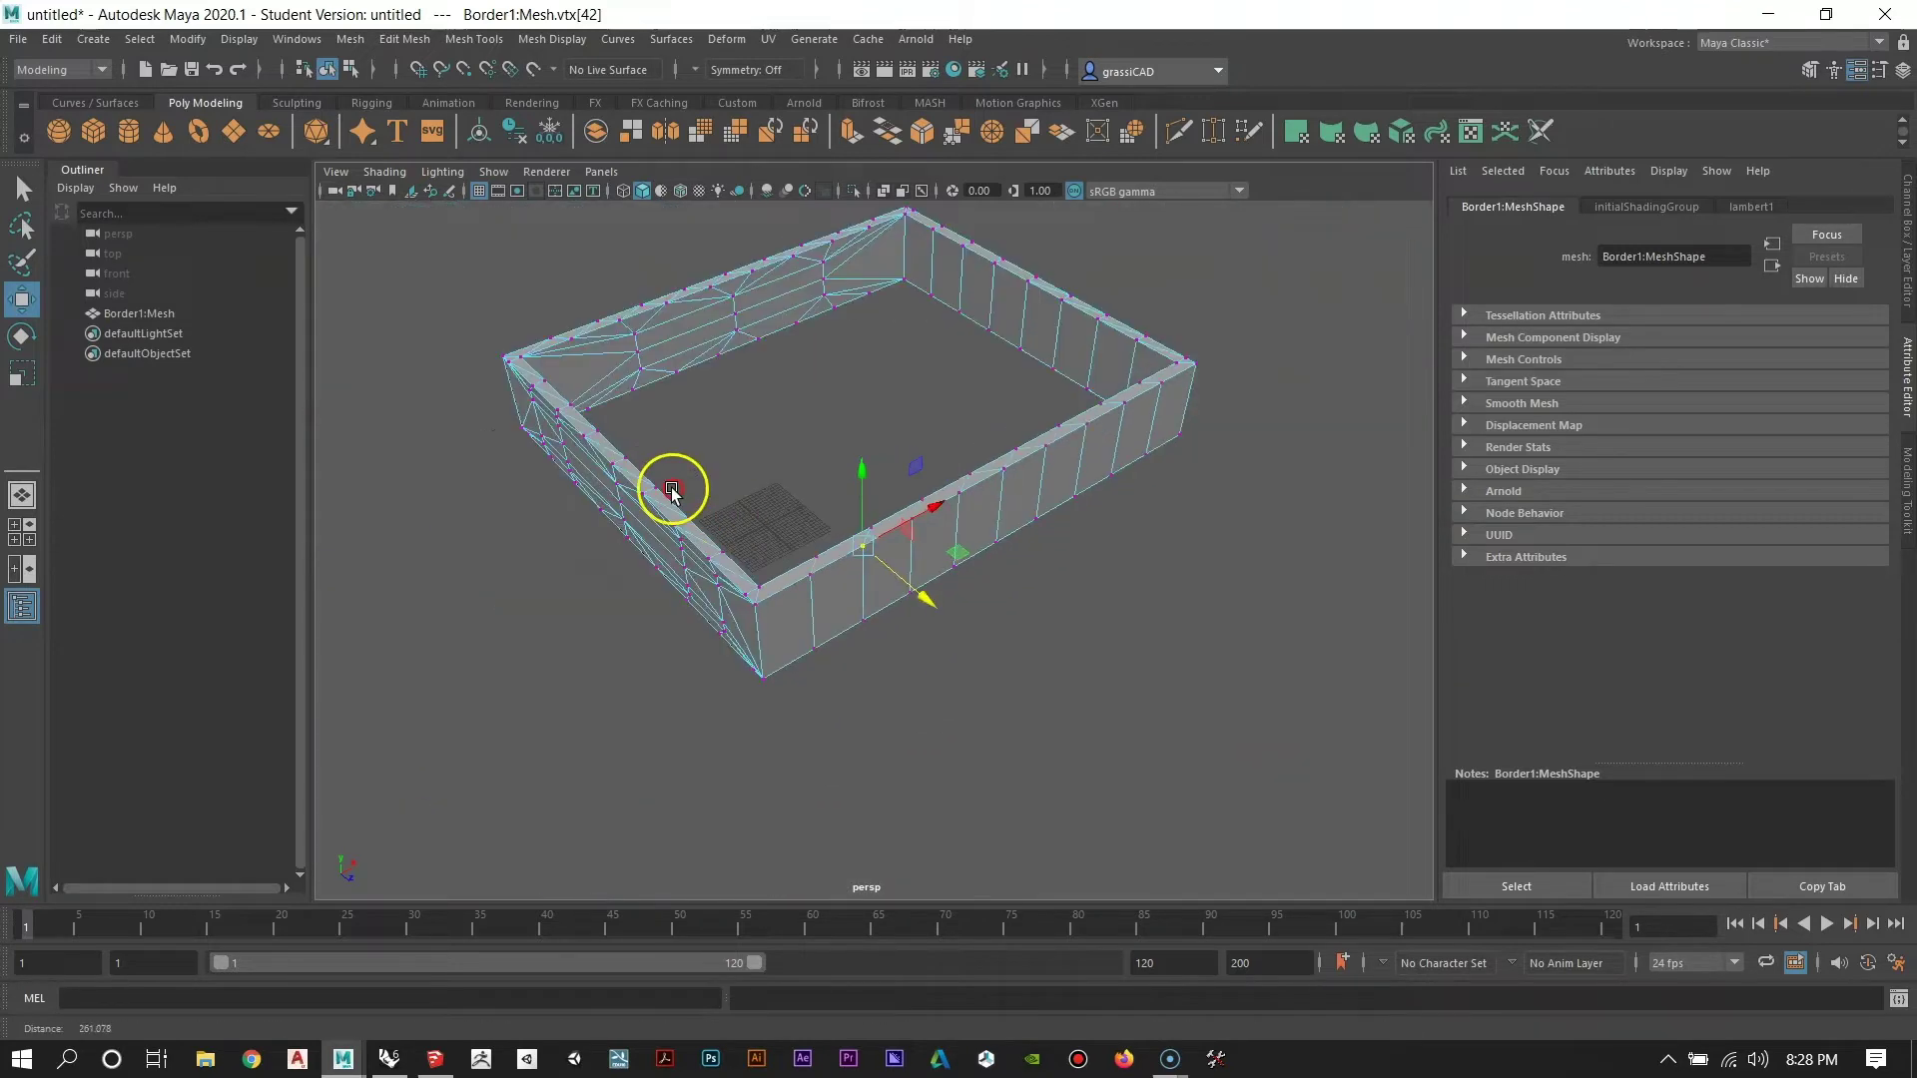
pyautogui.keyDown('alt'); pyautogui.moveTo(672, 491); pyautogui.dragTo(663, 612); pyautogui.keyUp('alt')
# Return the border mesh to object mode and merge its overlapping vertices.
pyautogui.rightClick(736, 389)
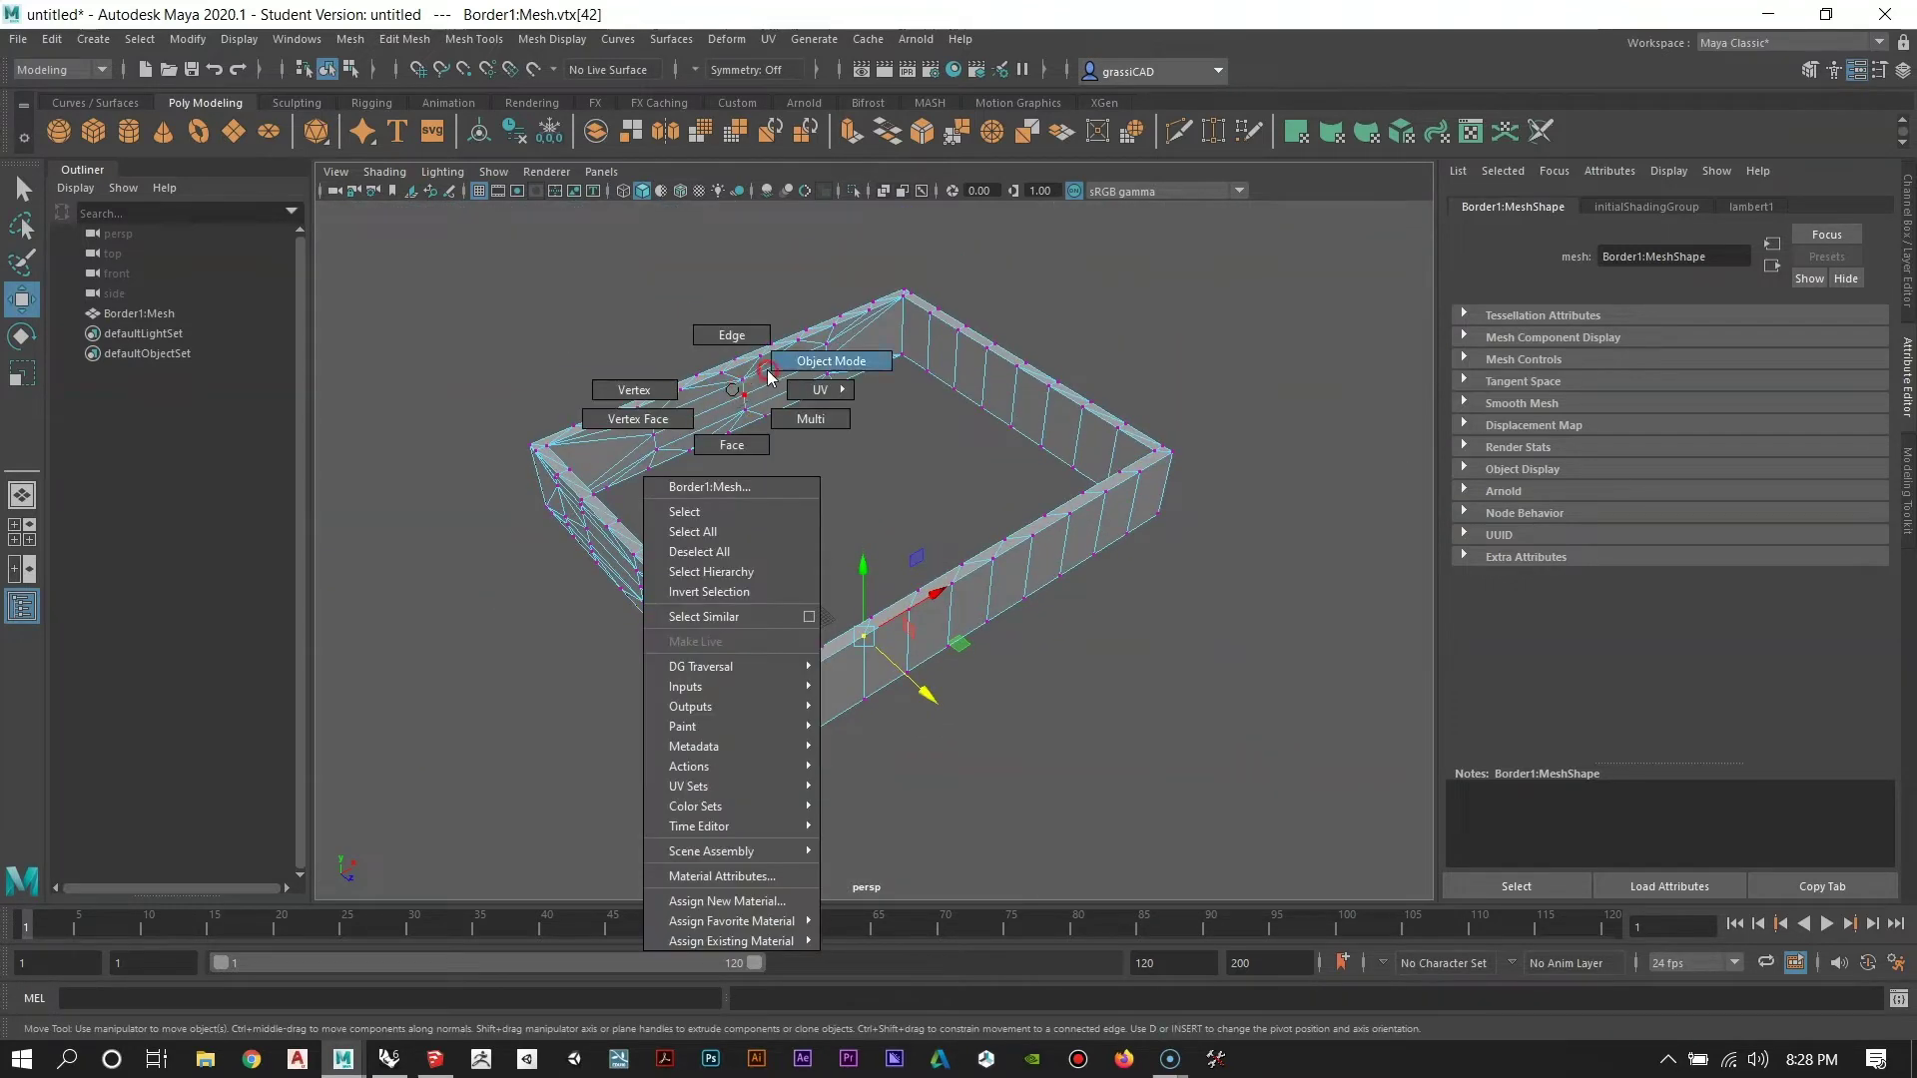
pyautogui.moveTo(783, 368); pyautogui.dragTo(781, 363, button='right')
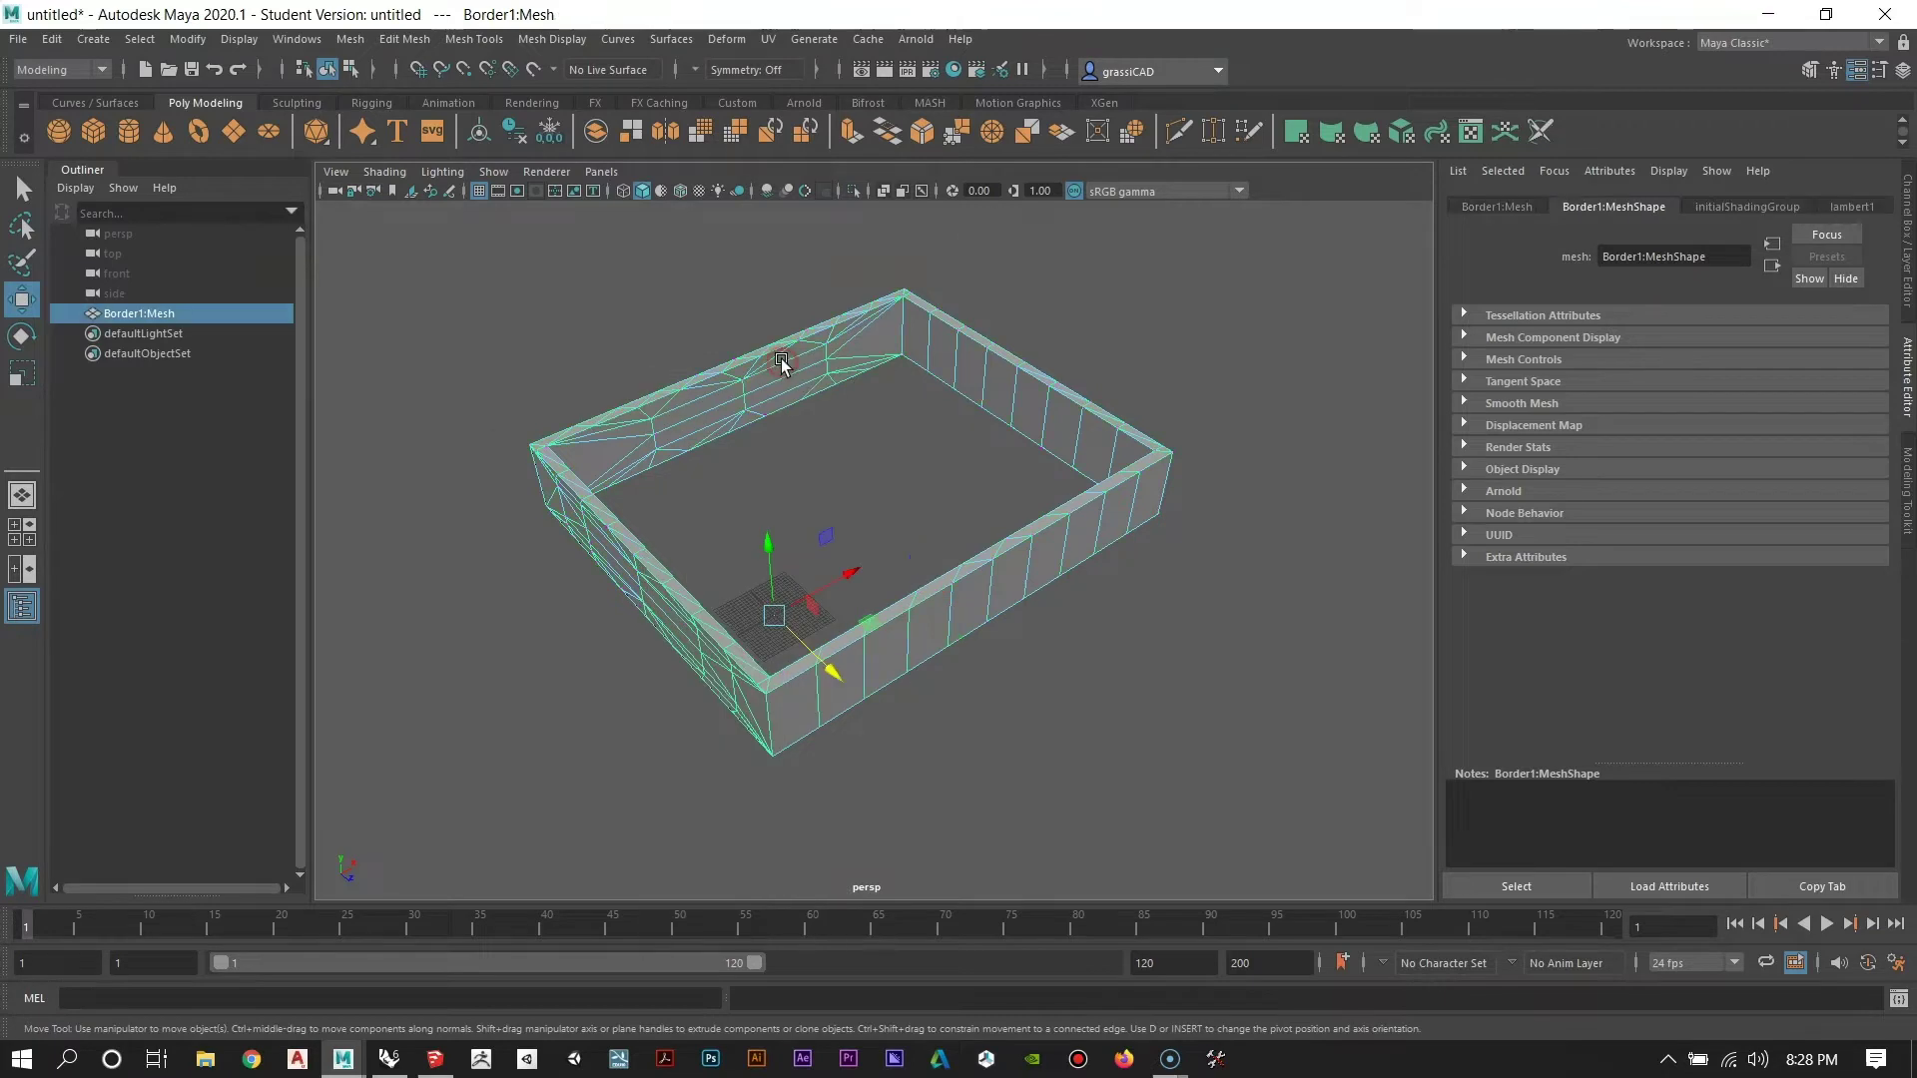
pyautogui.click(358, 263)
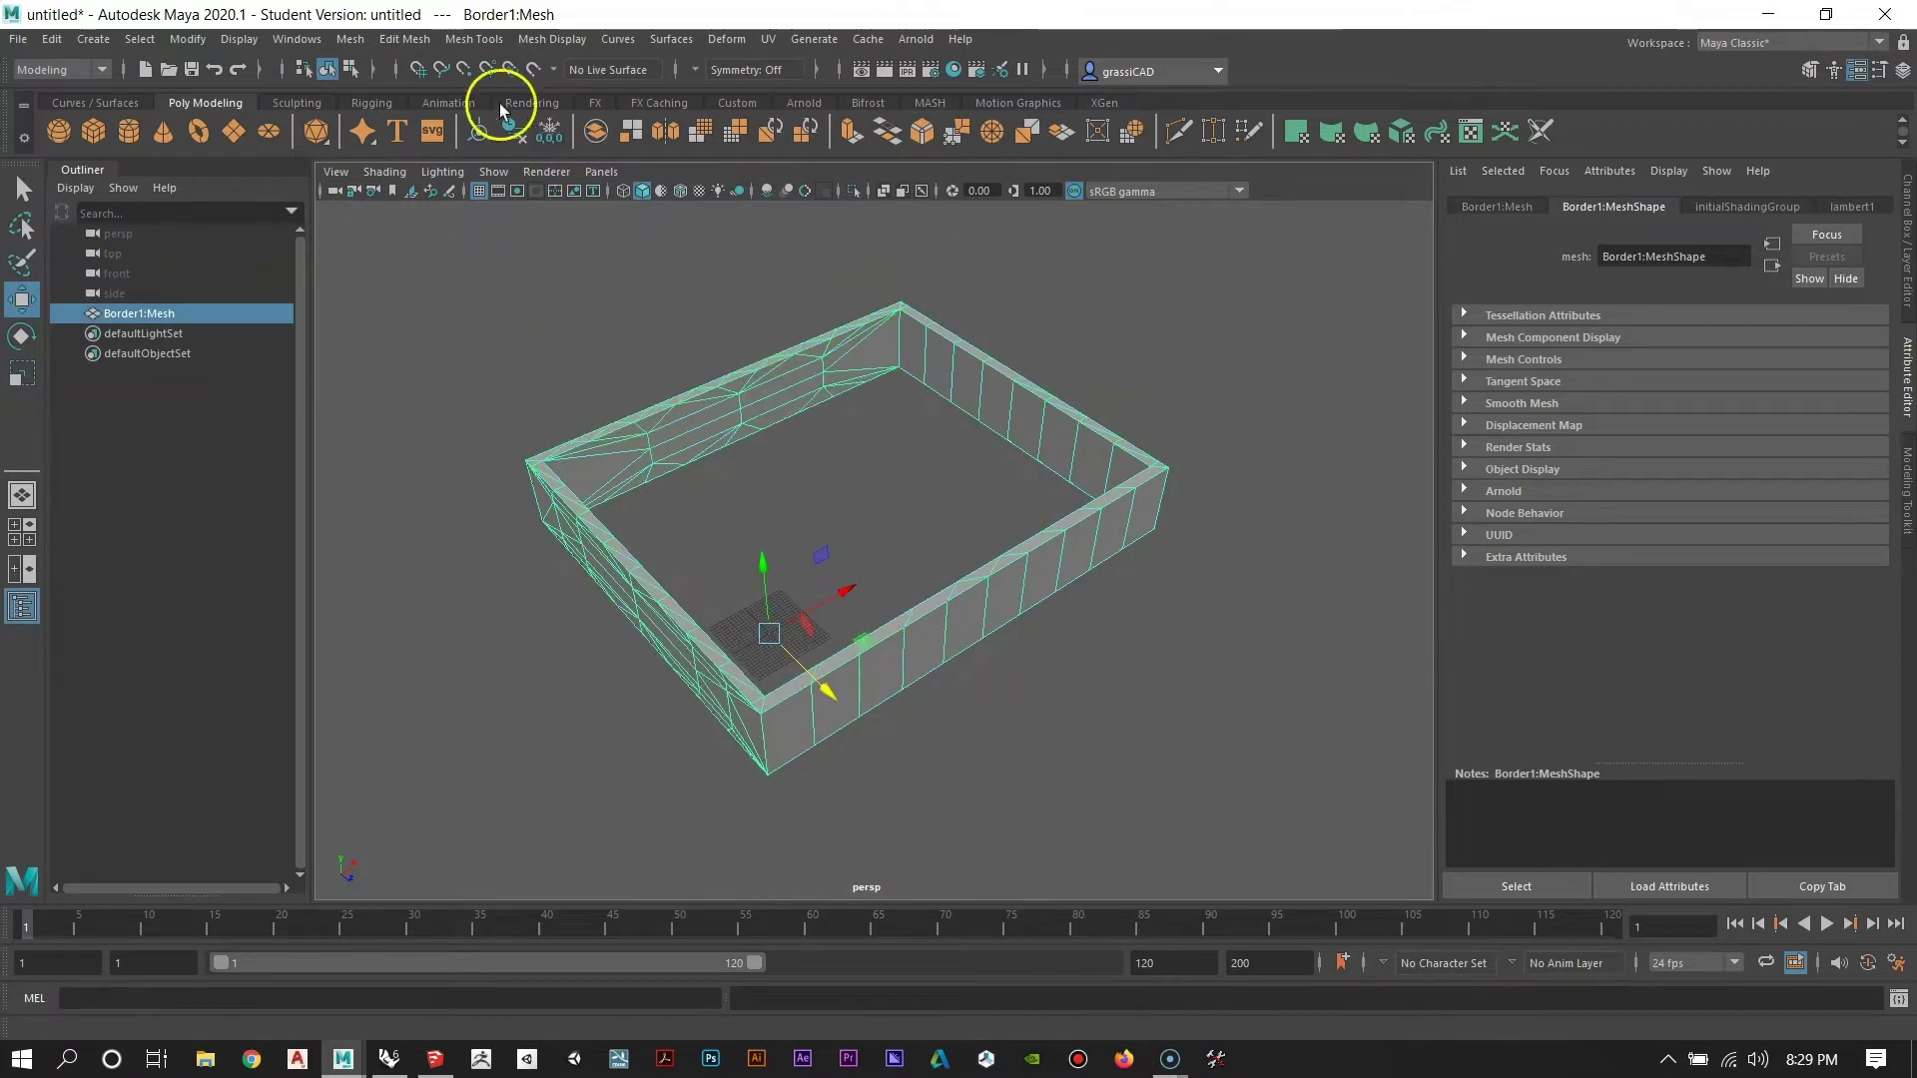
pyautogui.click(350, 38)
pyautogui.moveTo(414, 42)
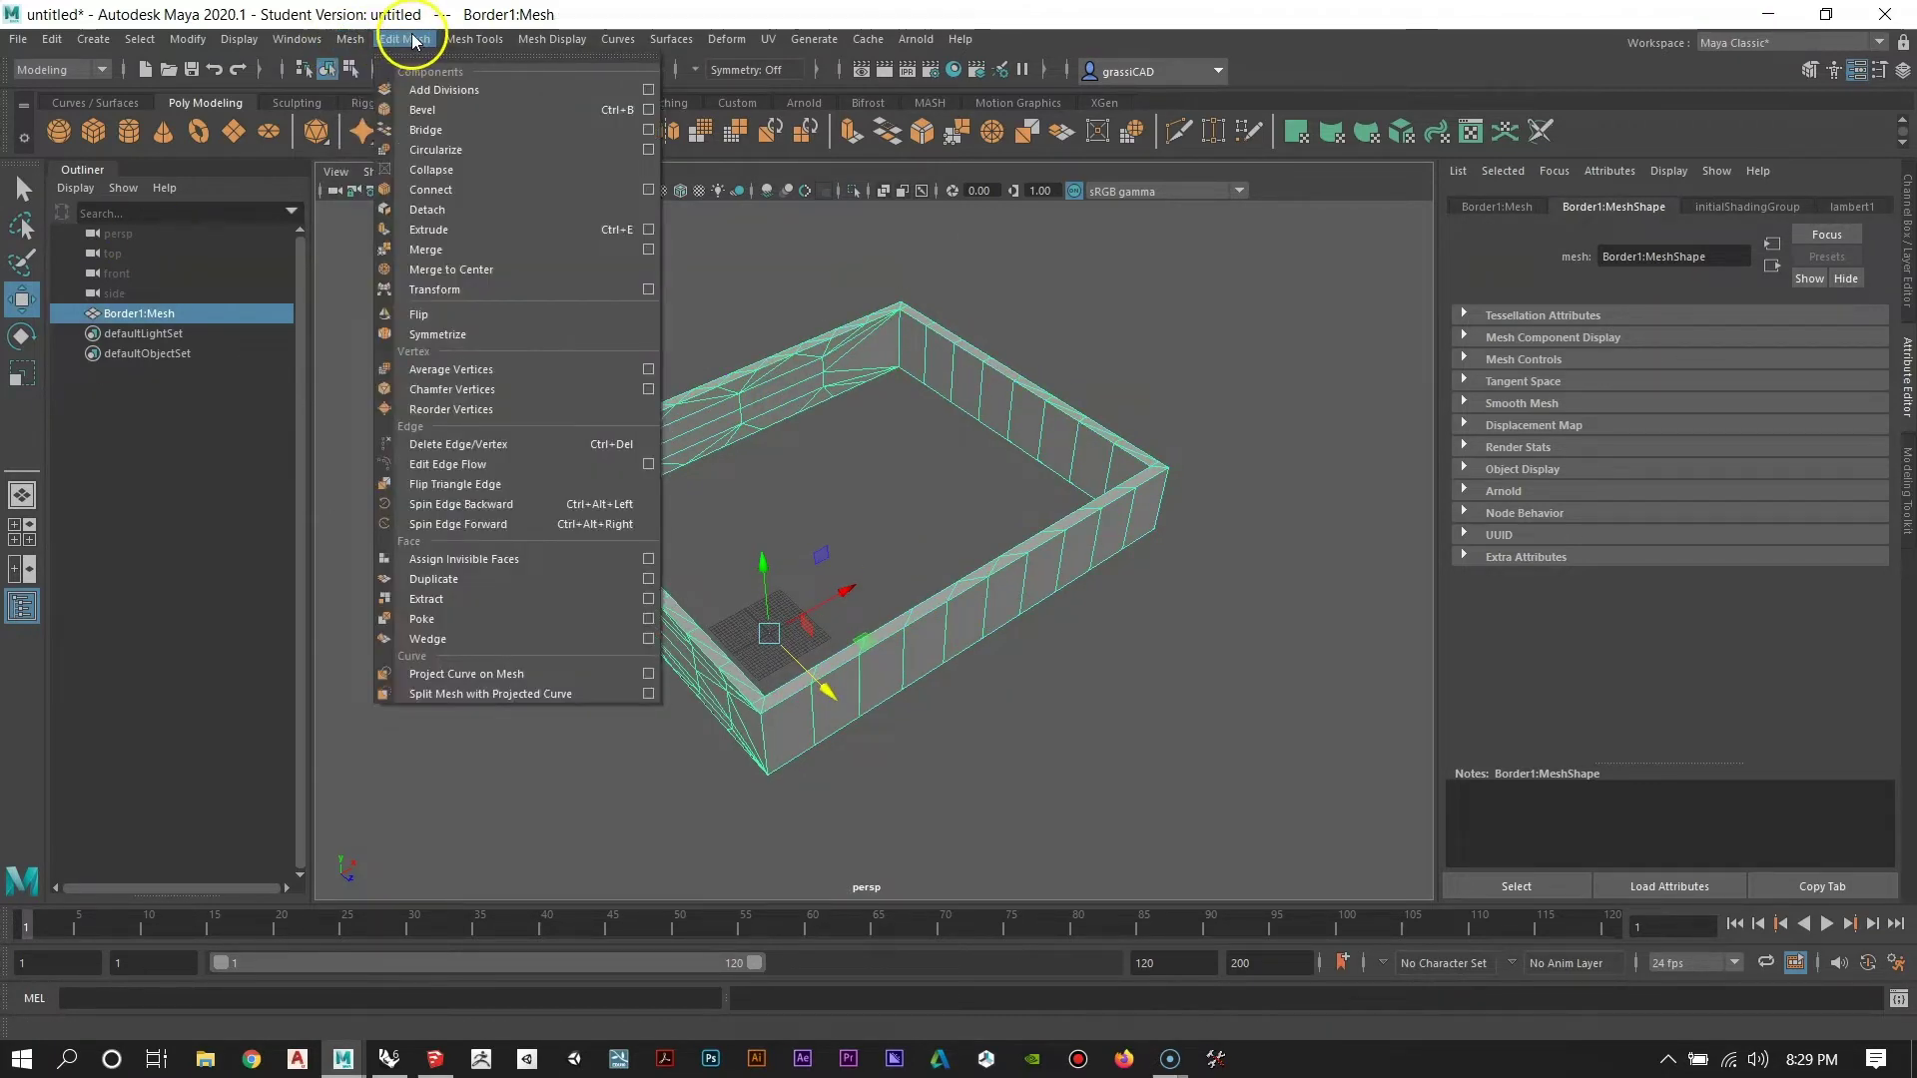
pyautogui.click(446, 252)
# Move a vertex on the merged border's upper outer edge outward to test the weld, and undo the move.
pyautogui.scroll(5, 851, 624)
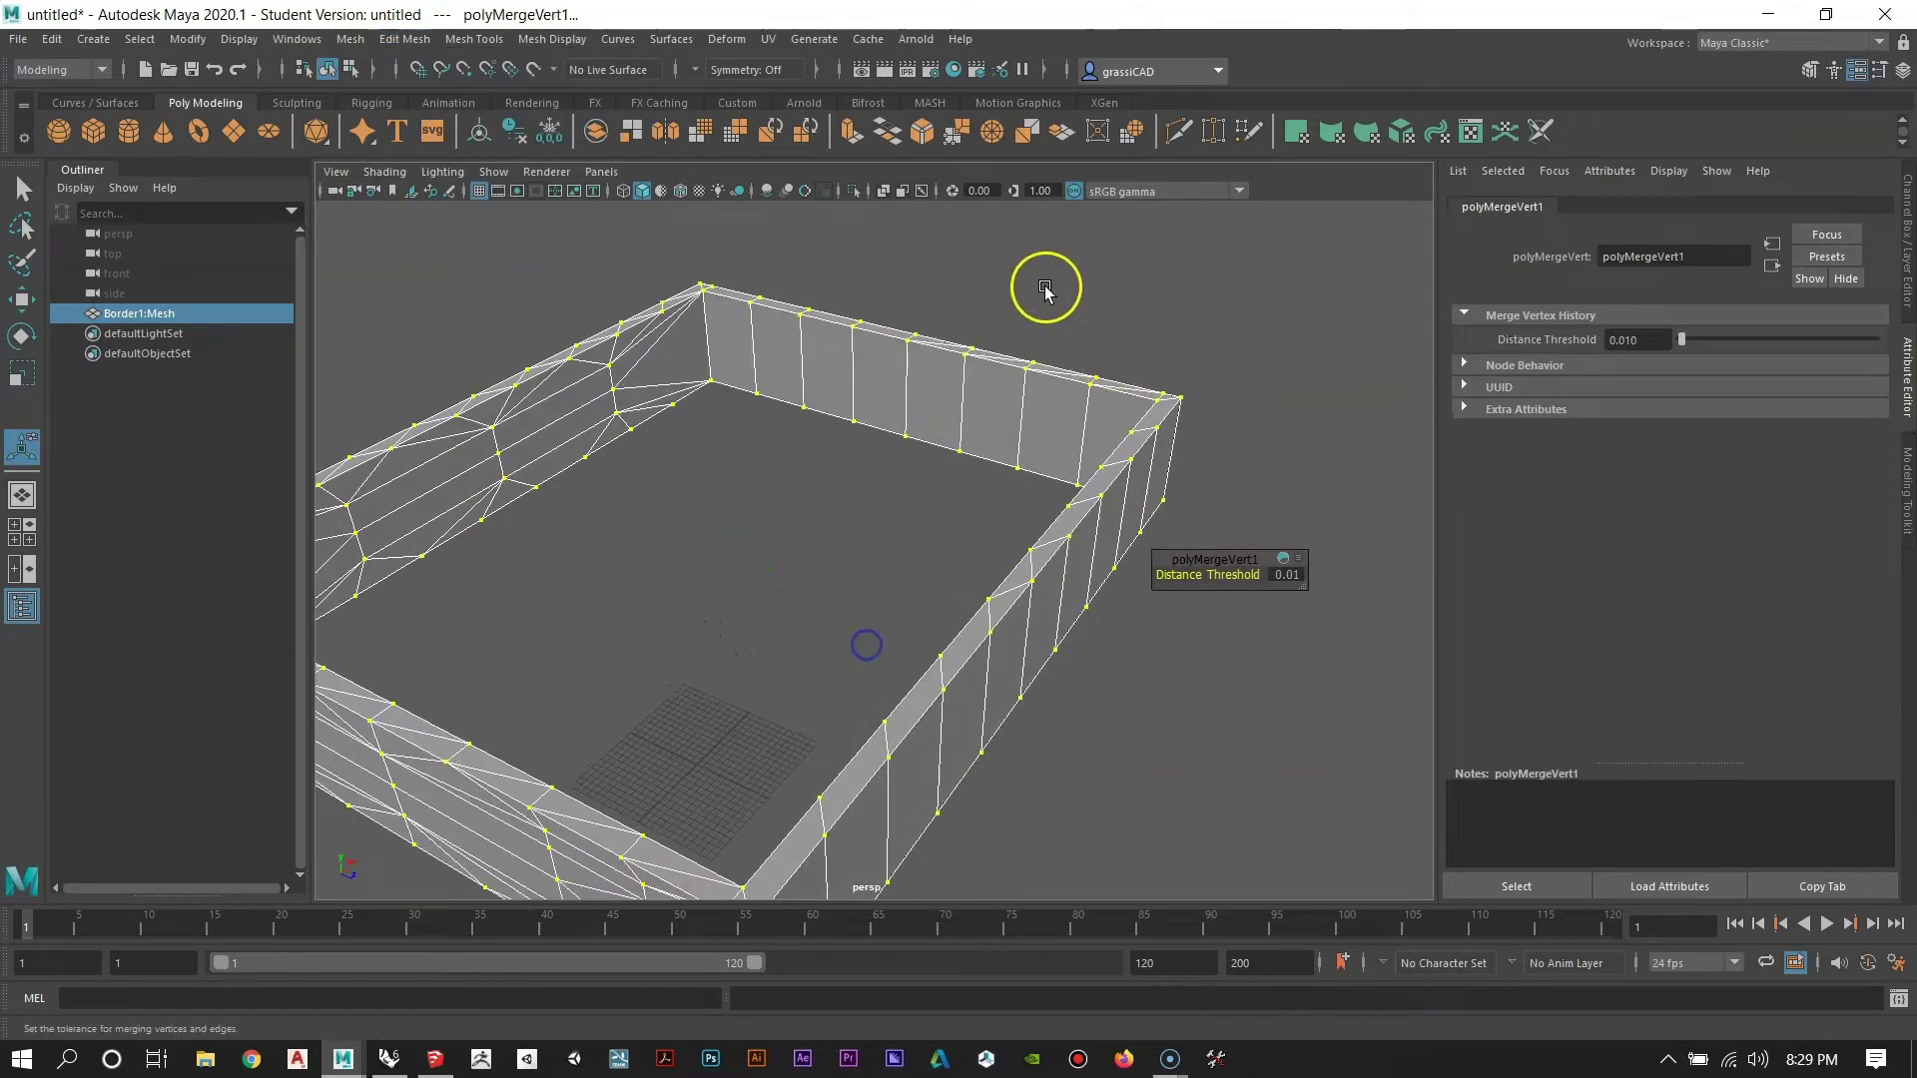
pyautogui.keyDown('alt'); pyautogui.moveTo(740, 753); pyautogui.dragTo(777, 552, button='middle'); pyautogui.keyUp('alt')
pyautogui.keyDown('alt'); pyautogui.moveTo(777, 552); pyautogui.dragTo(1189, 941, button='right'); pyautogui.keyUp('alt')
pyautogui.moveTo(966, 589); pyautogui.dragTo(841, 511, button='right')
pyautogui.click(932, 635)
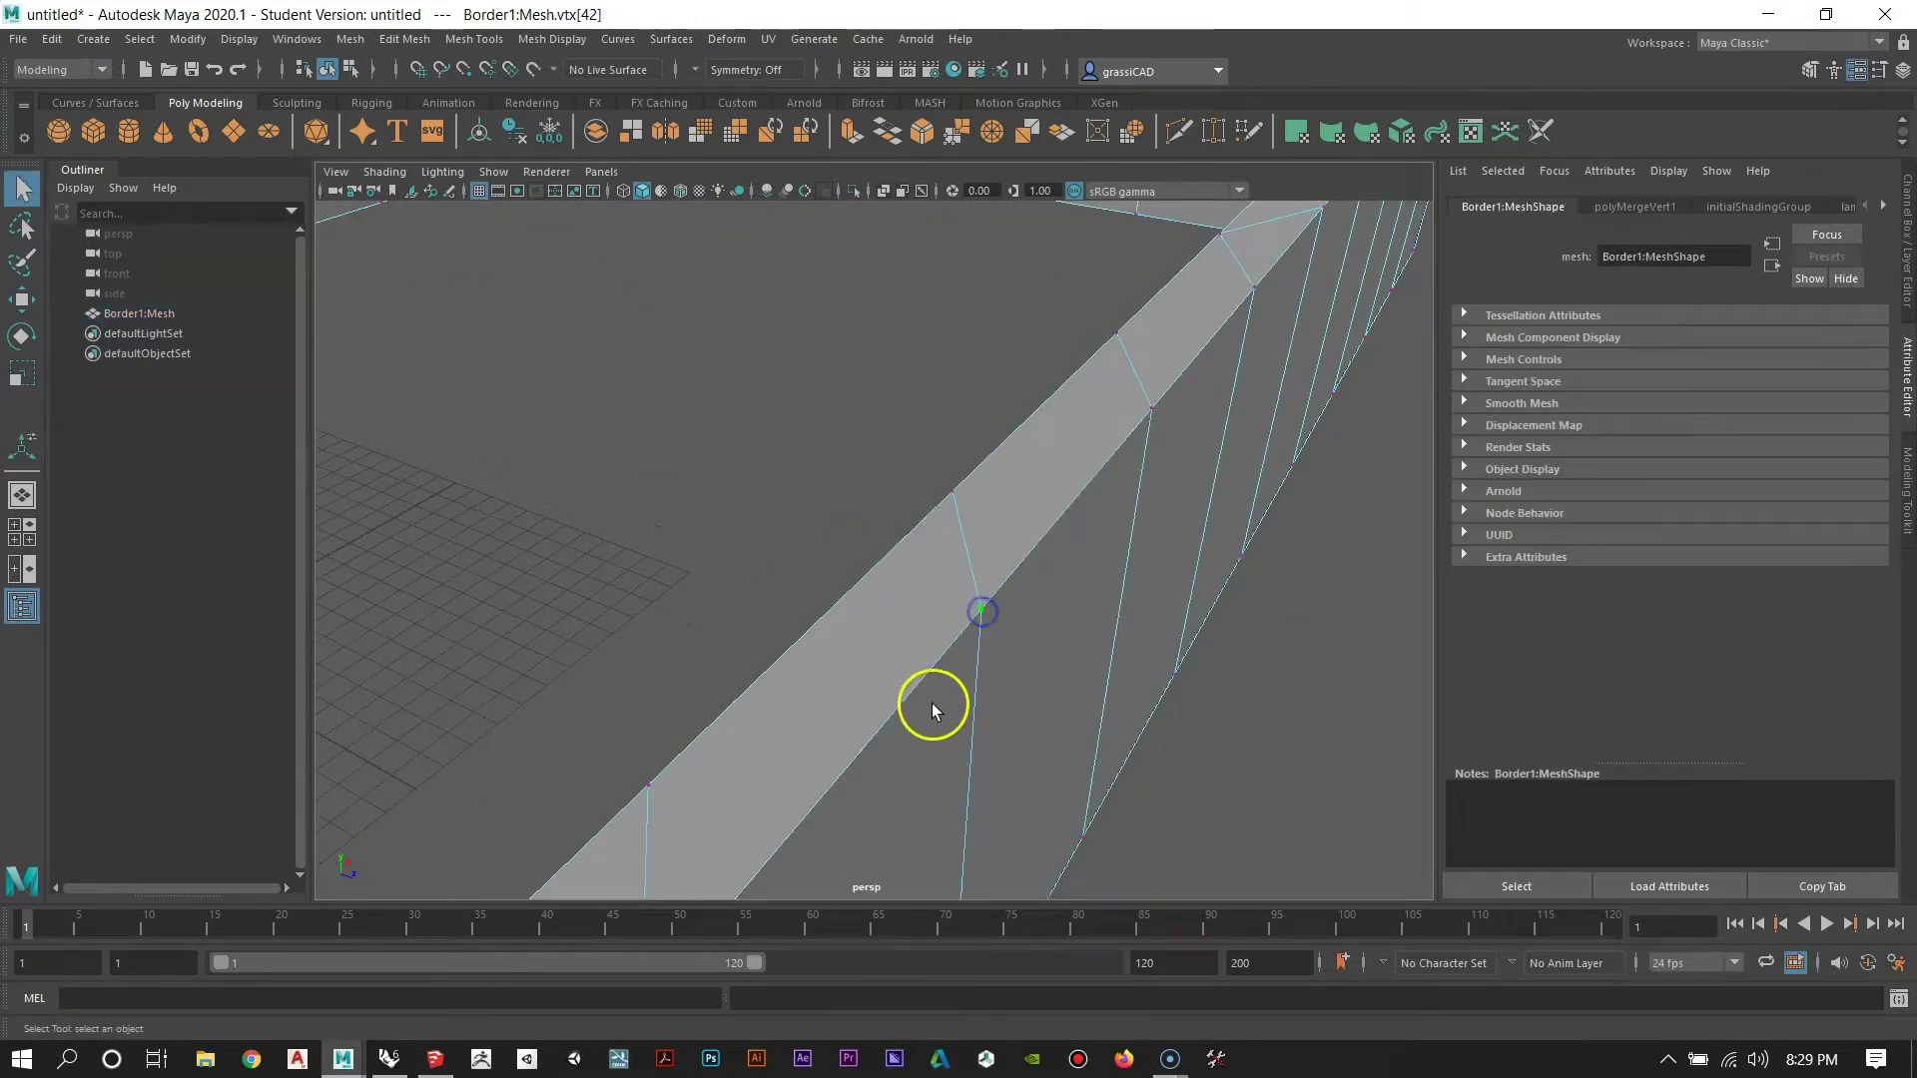
pyautogui.keyDown('alt'); pyautogui.moveTo(933, 702); pyautogui.dragTo(862, 549); pyautogui.keyUp('alt')
pyautogui.press('w')
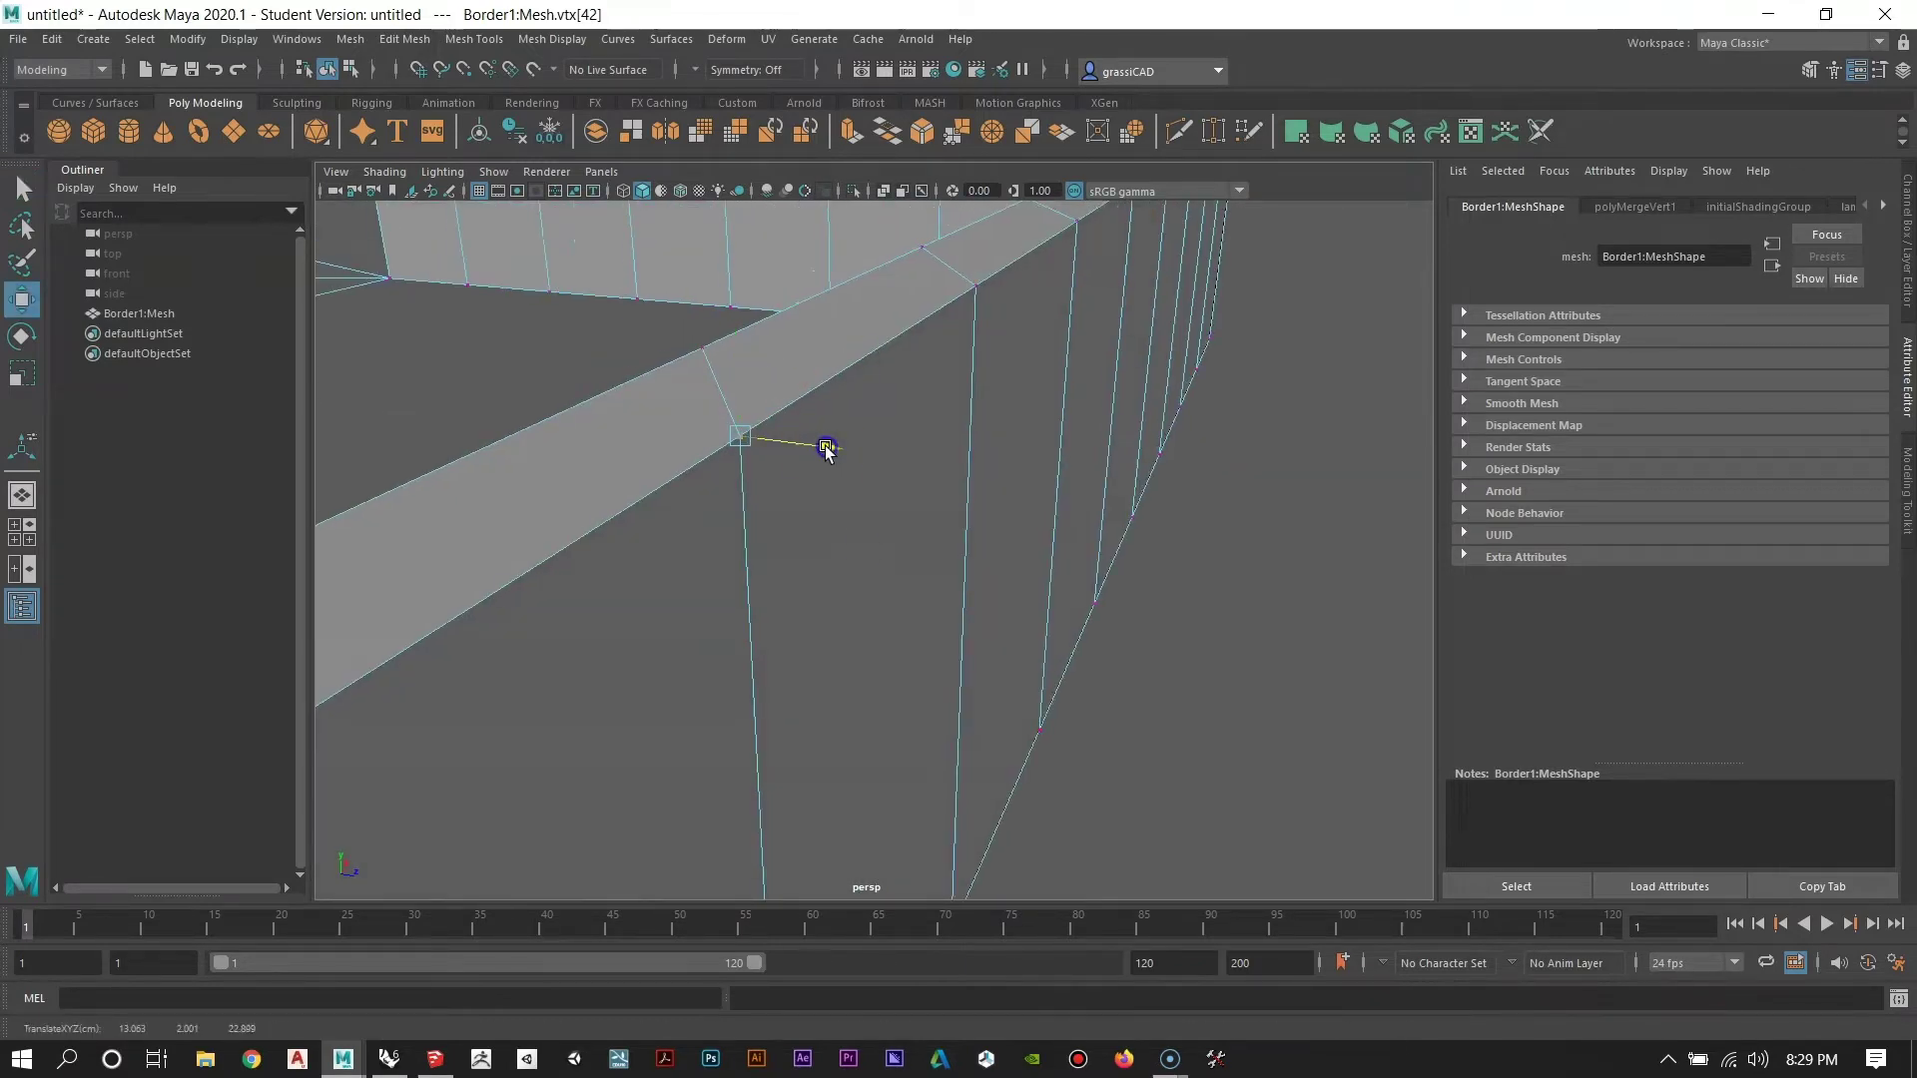
pyautogui.moveTo(826, 445); pyautogui.dragTo(834, 570)
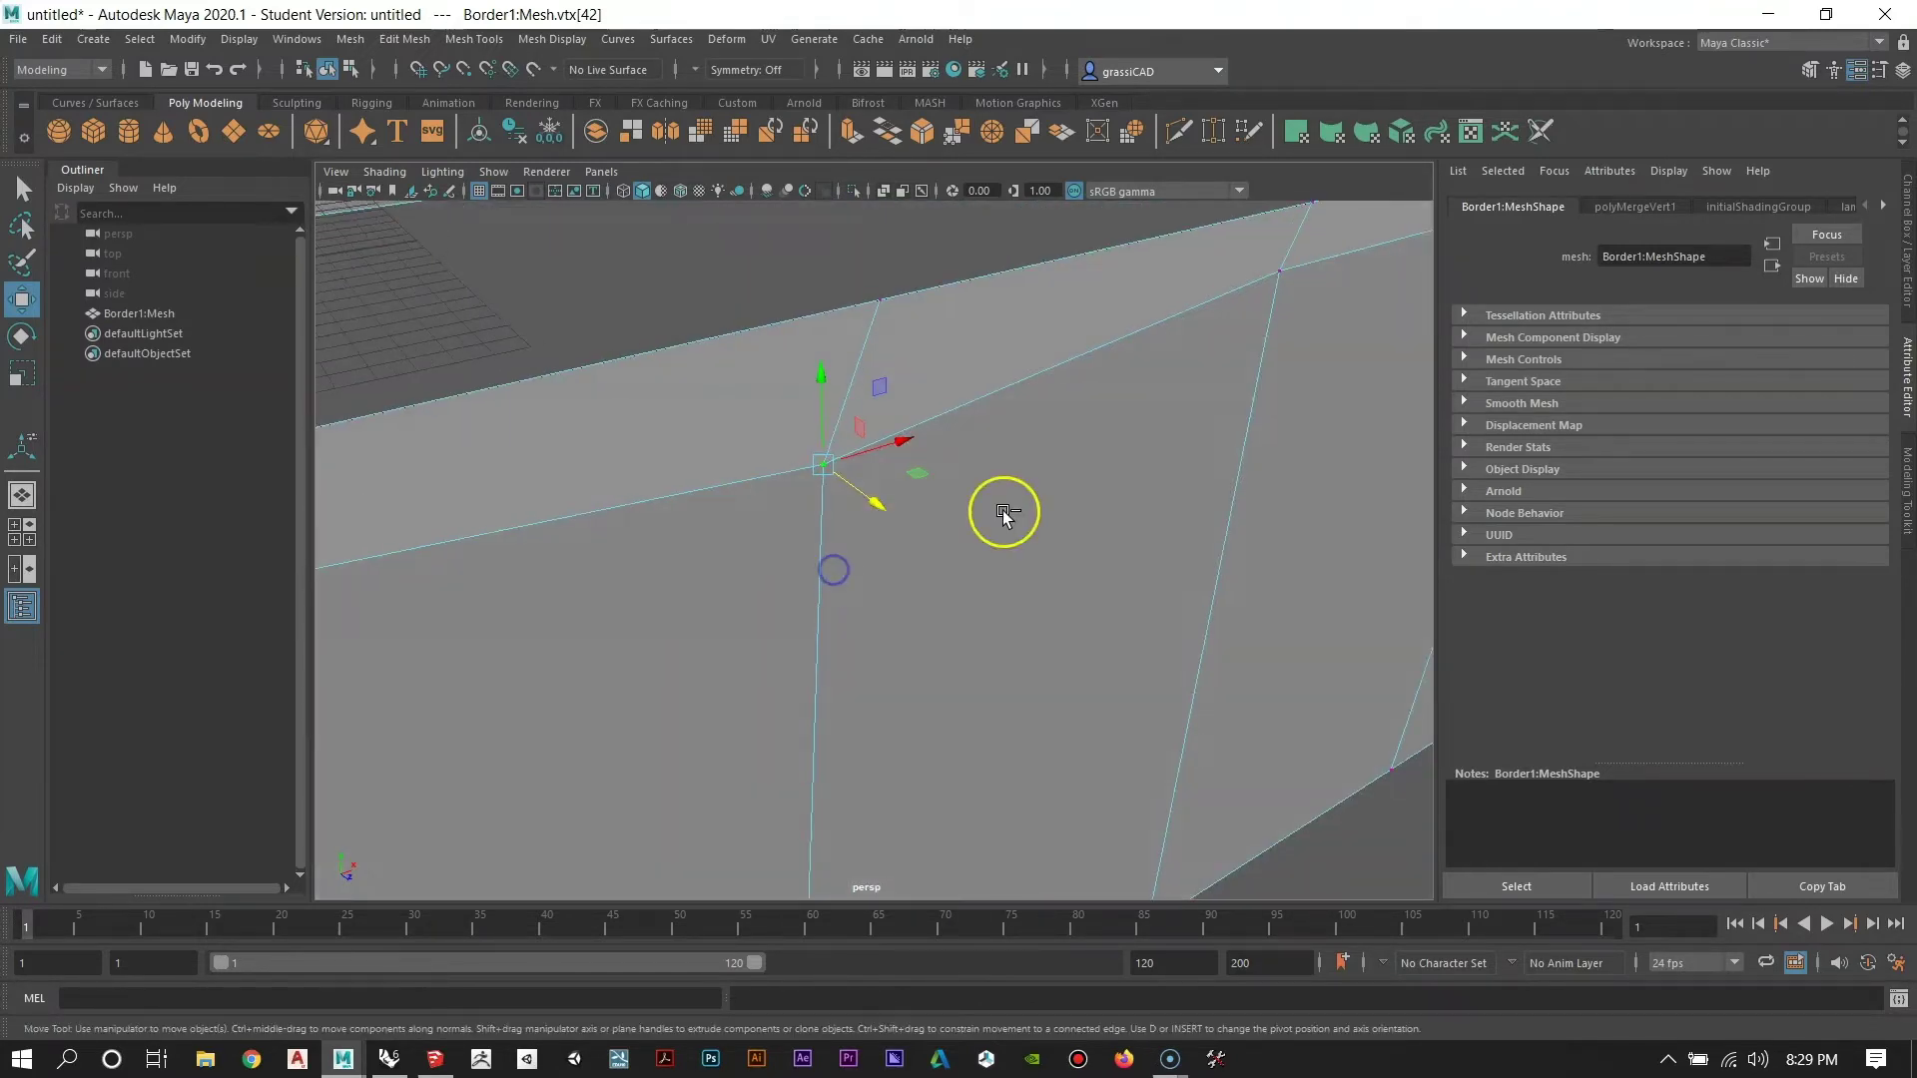
pyautogui.scroll(-10, 1002, 511)
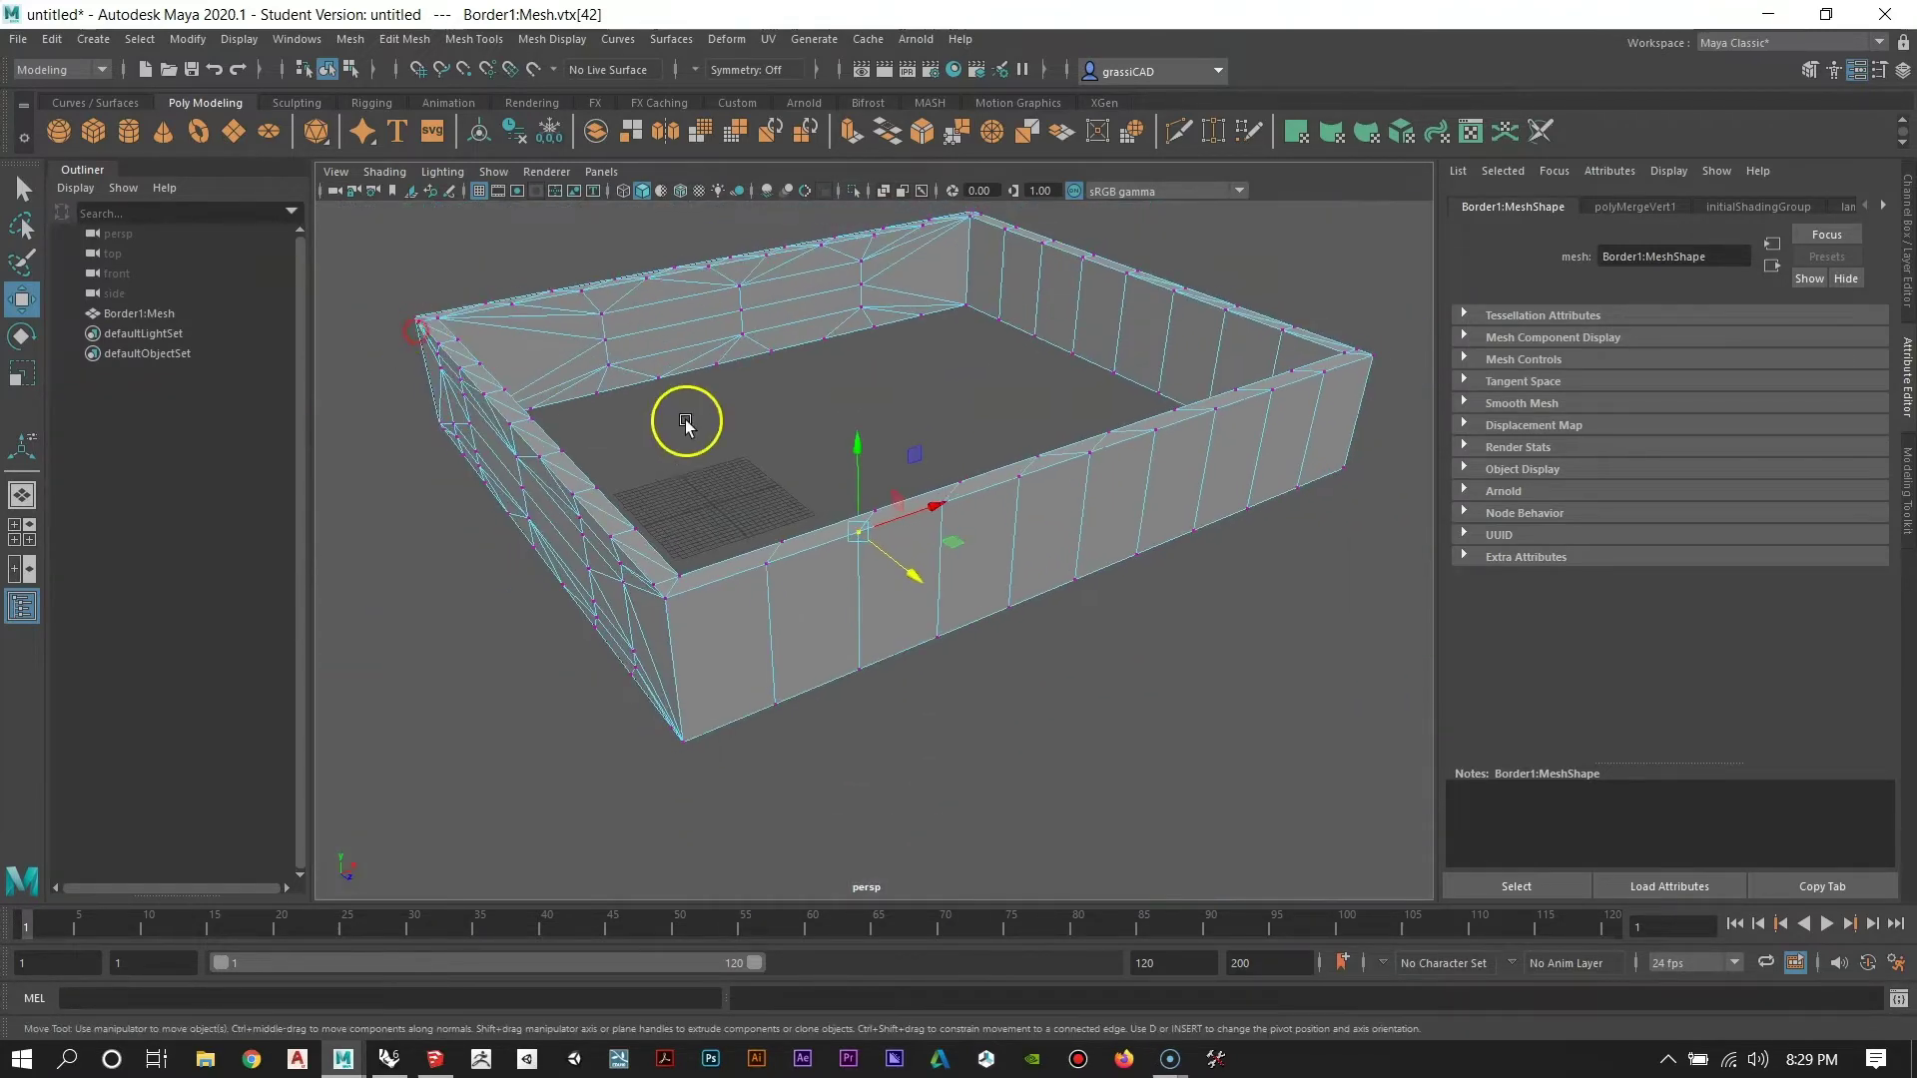
# Return to object mode, run Merge on the whole border mesh again, and clear the selection.
pyautogui.moveTo(772, 362); pyautogui.dragTo(857, 305, button='right')
pyautogui.click(857, 455)
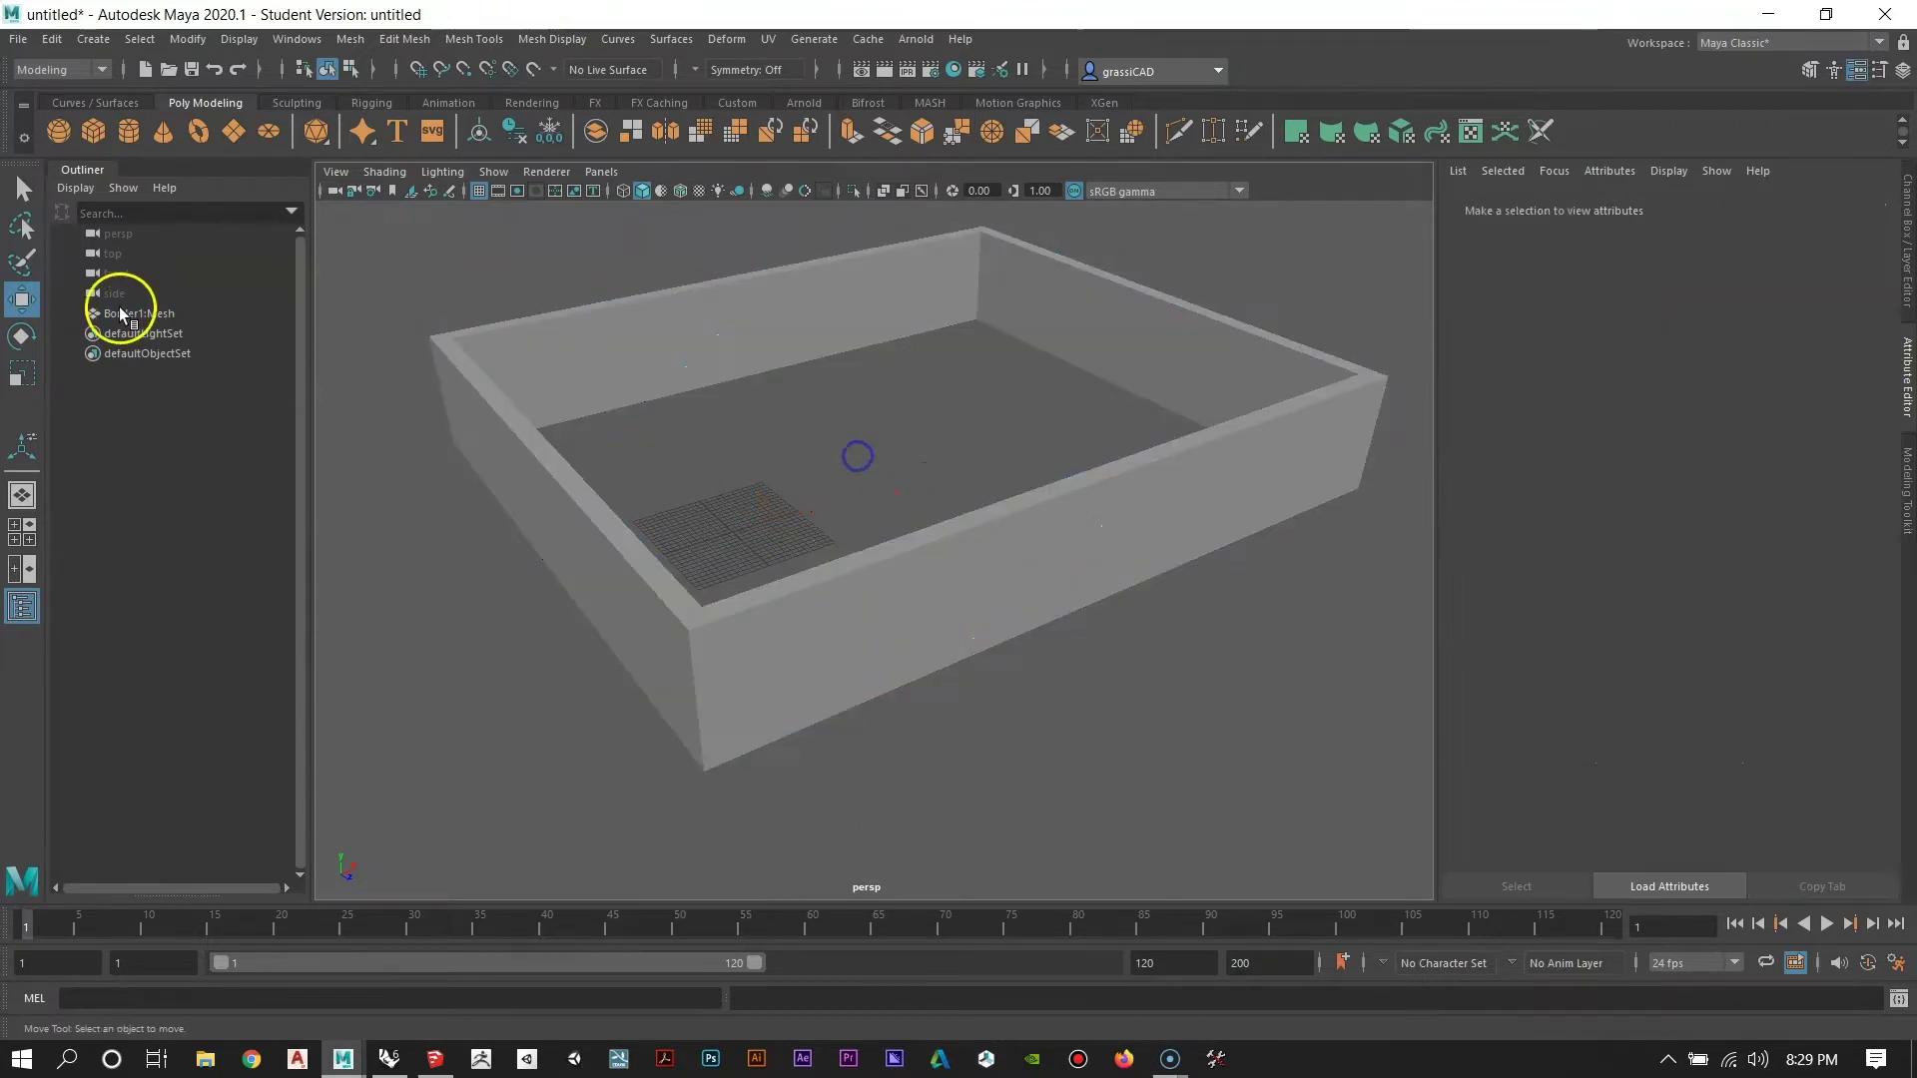
pyautogui.click(116, 312)
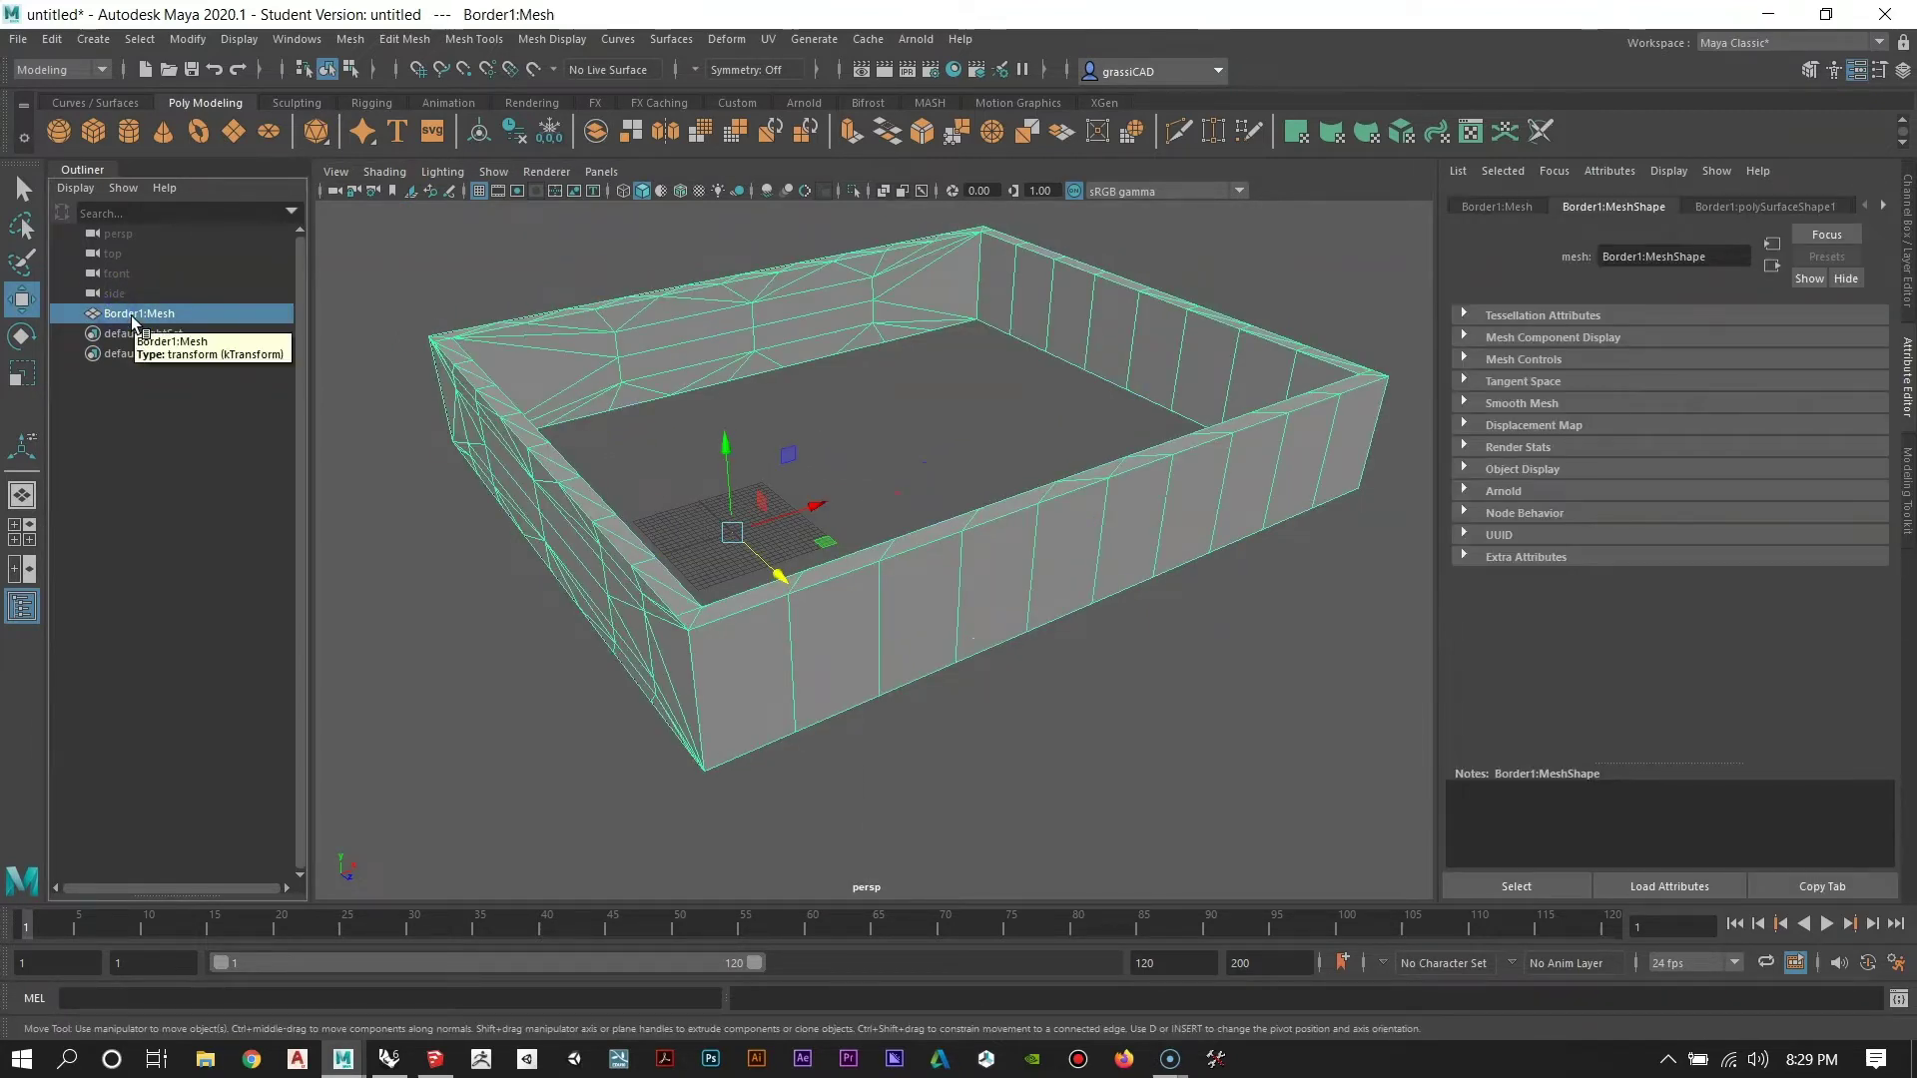
pyautogui.click(404, 39)
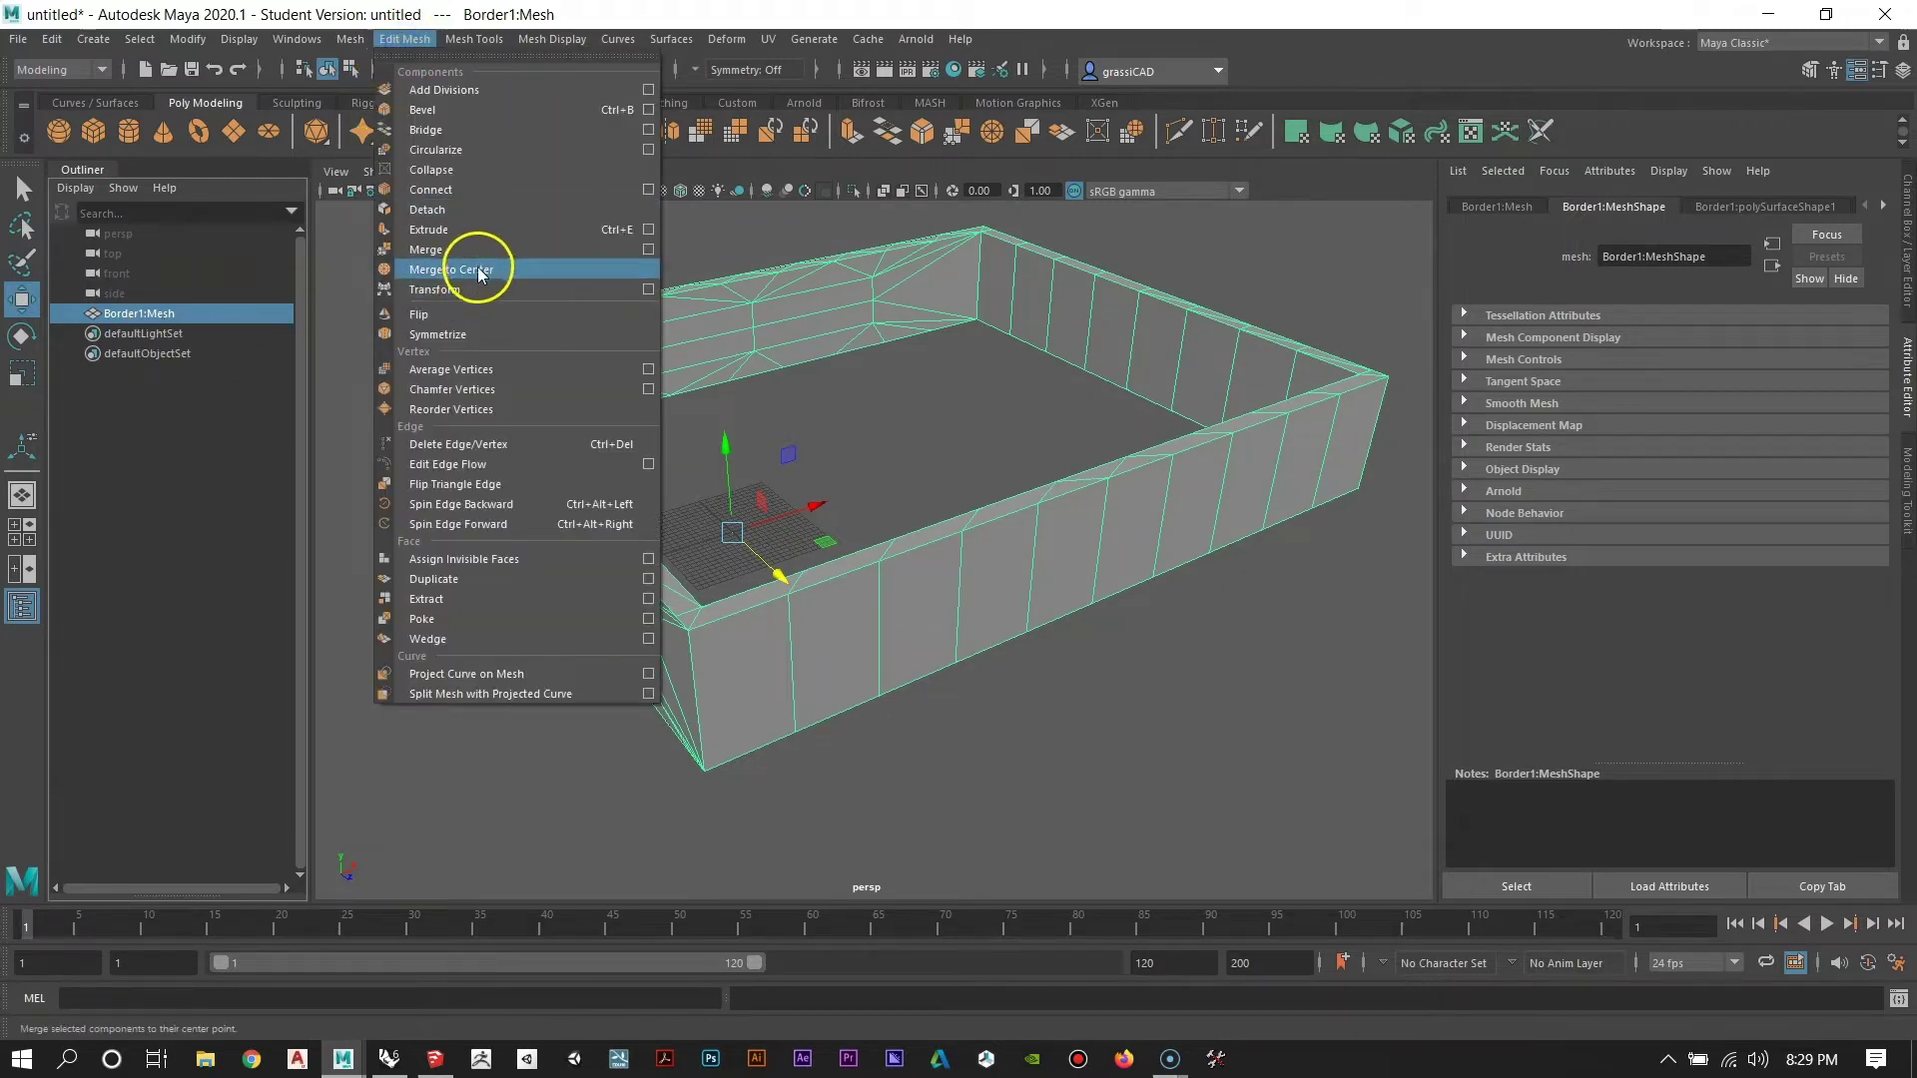
pyautogui.click(469, 249)
pyautogui.click(403, 39)
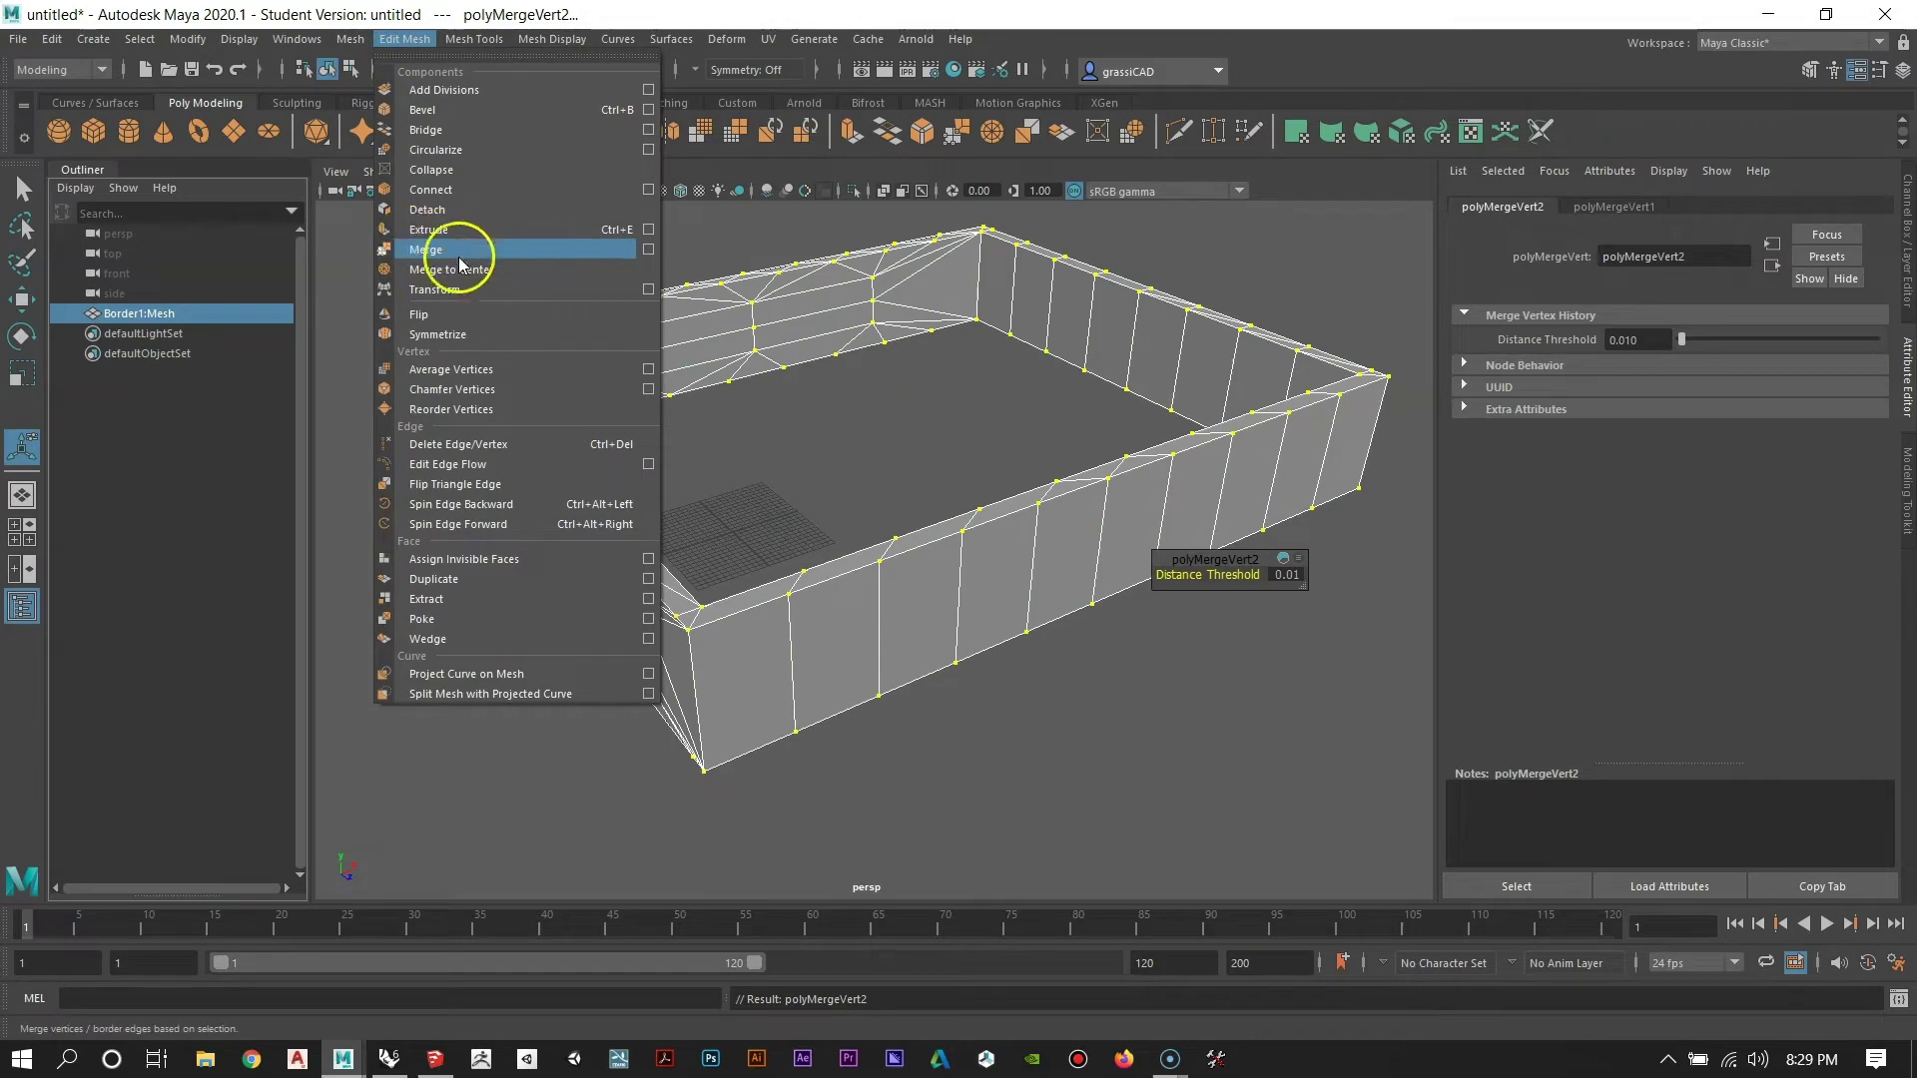
pyautogui.click(889, 457)
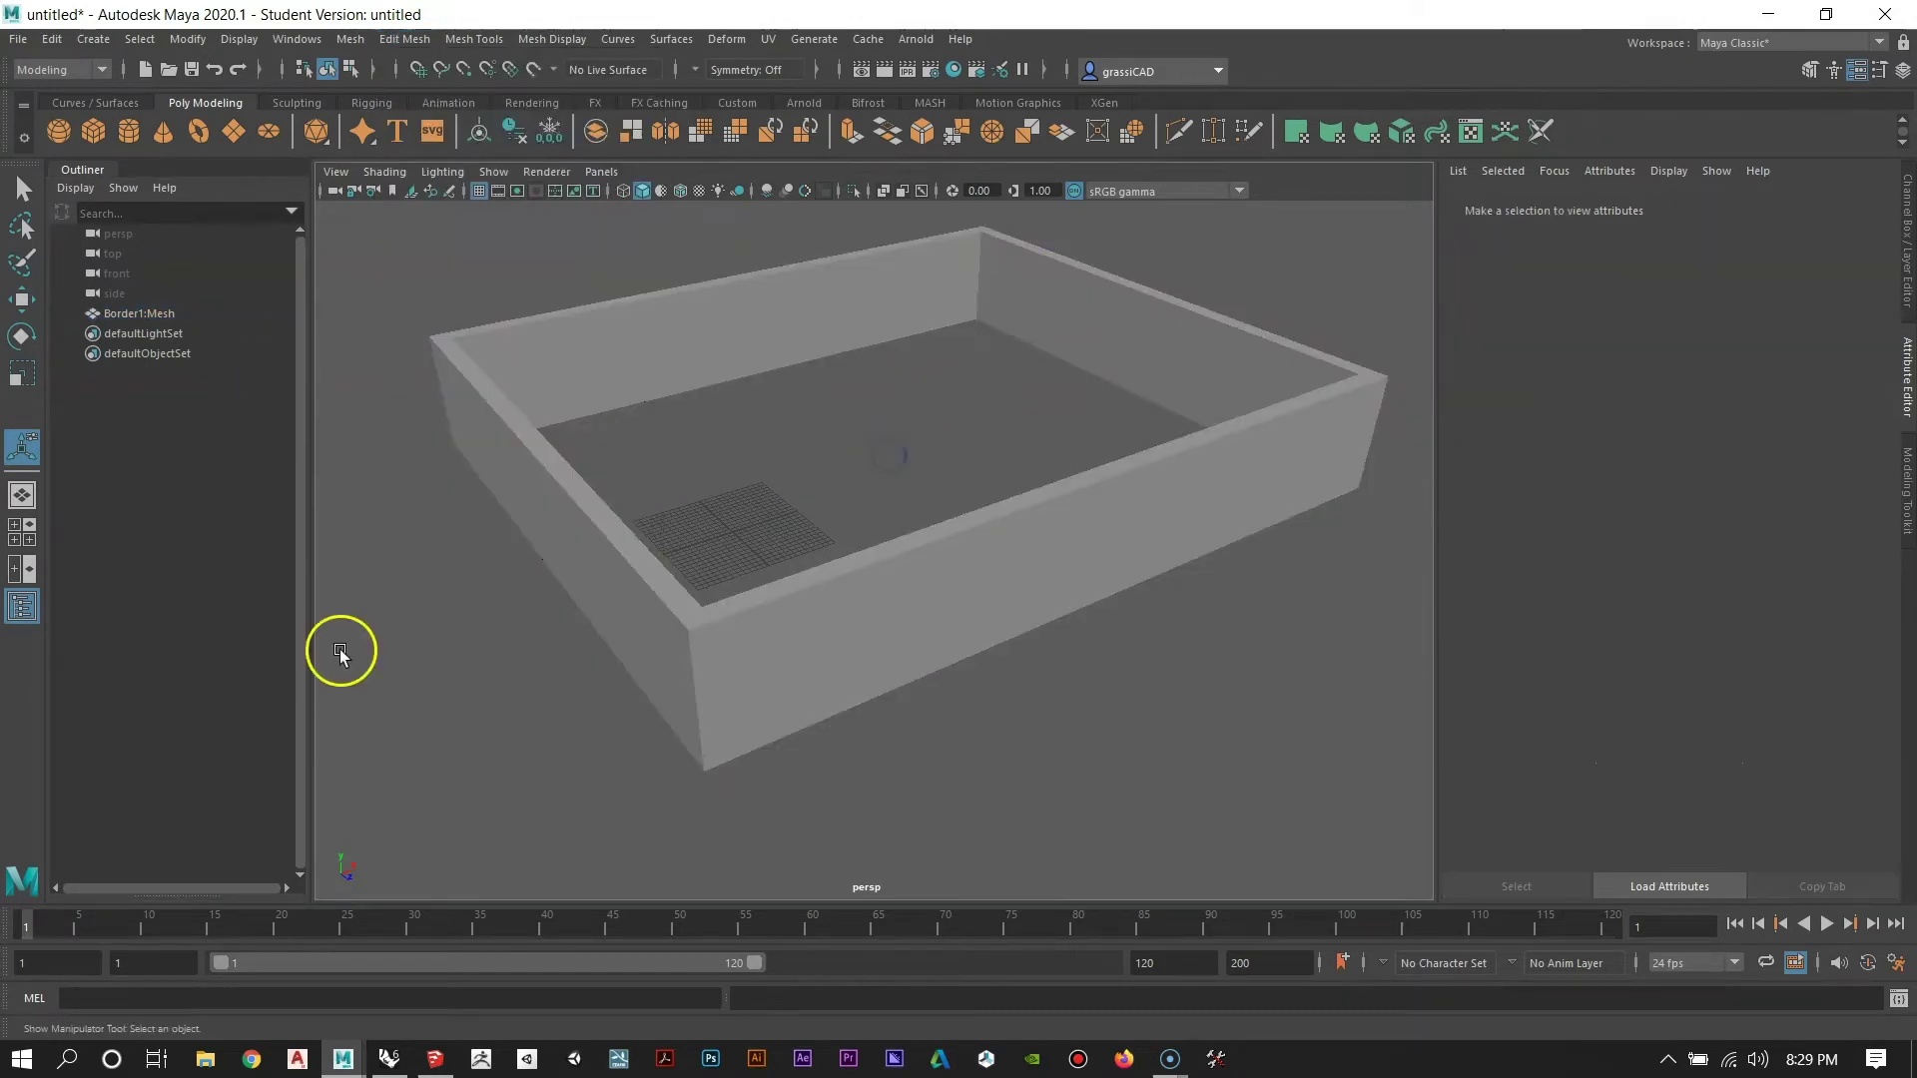
# Select the border mesh to examine its wireframe from several angles, then clear the selection.
pyautogui.keyDown('alt'); pyautogui.moveTo(1080, 344); pyautogui.dragTo(672, 536); pyautogui.keyUp('alt')
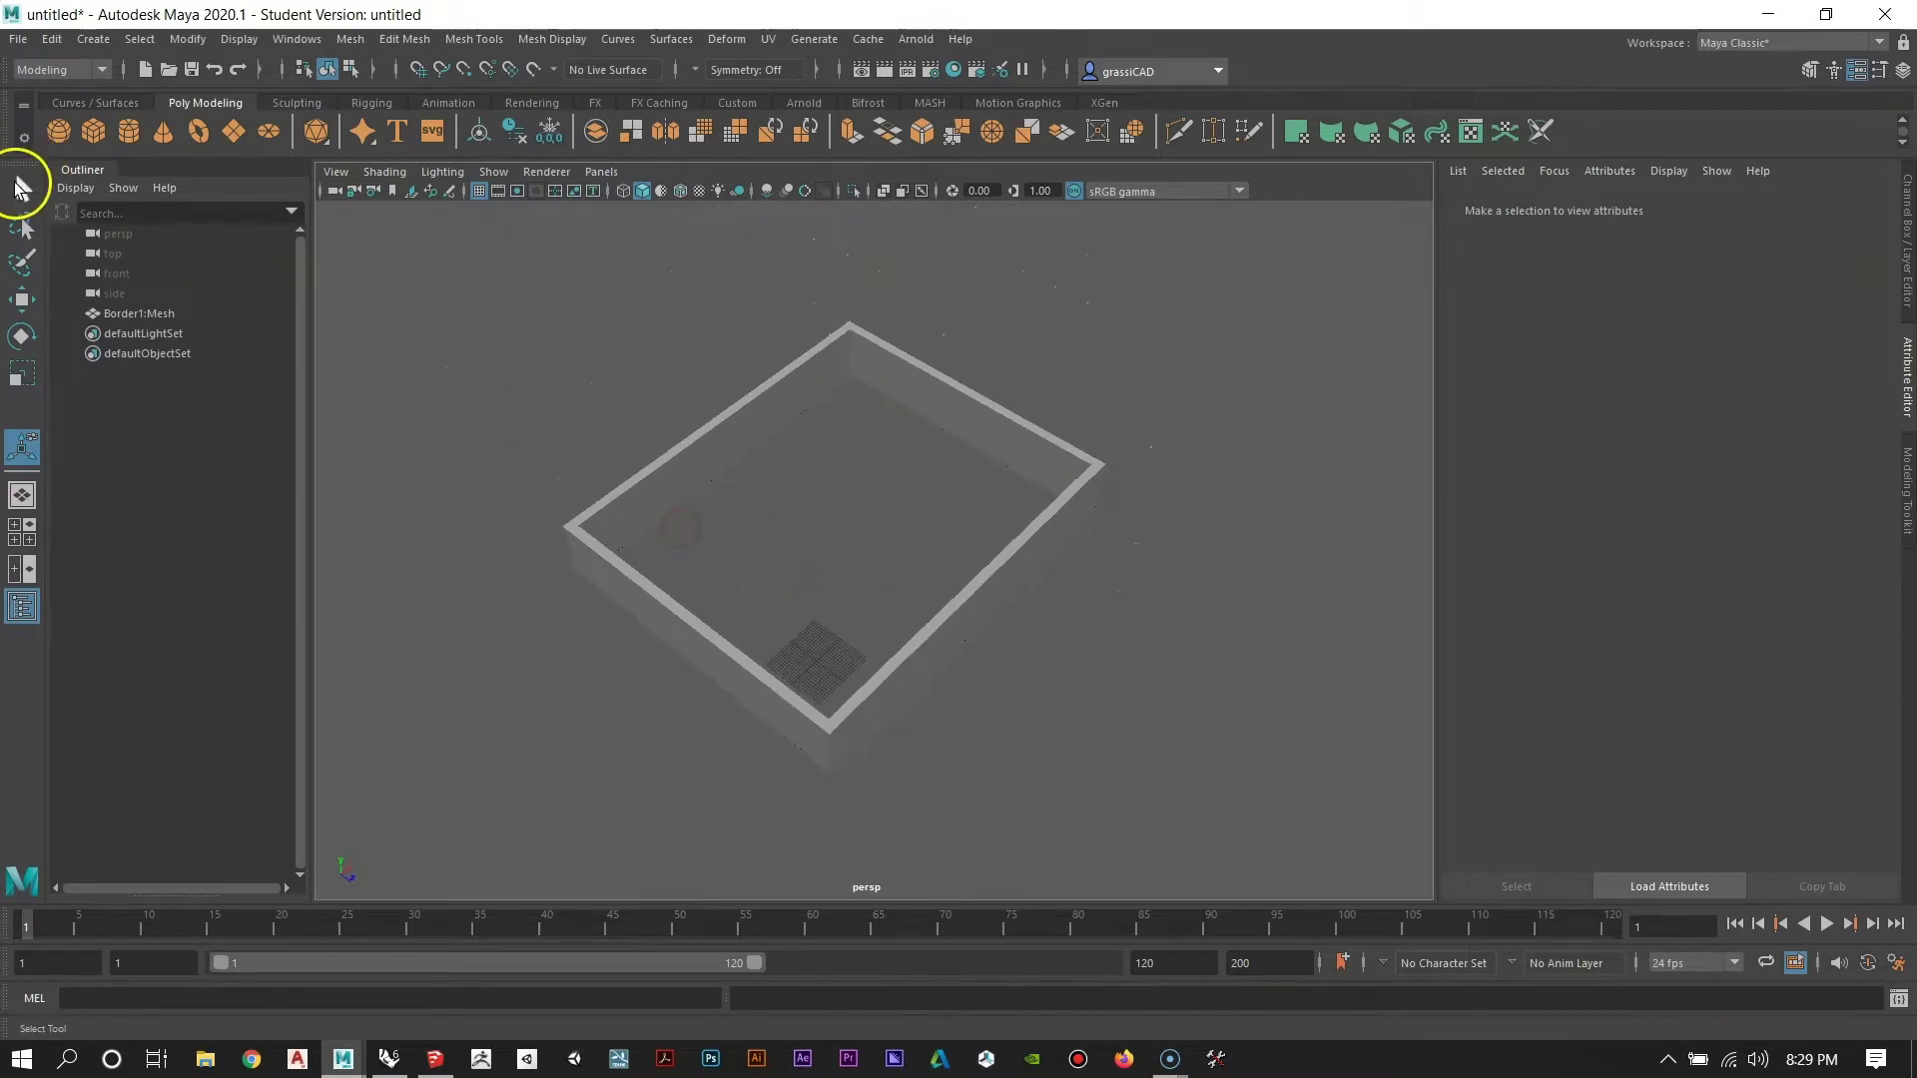
pyautogui.click(22, 188)
pyautogui.click(696, 464)
pyautogui.keyDown('alt'); pyautogui.moveTo(657, 399); pyautogui.dragTo(727, 365); pyautogui.keyUp('alt')
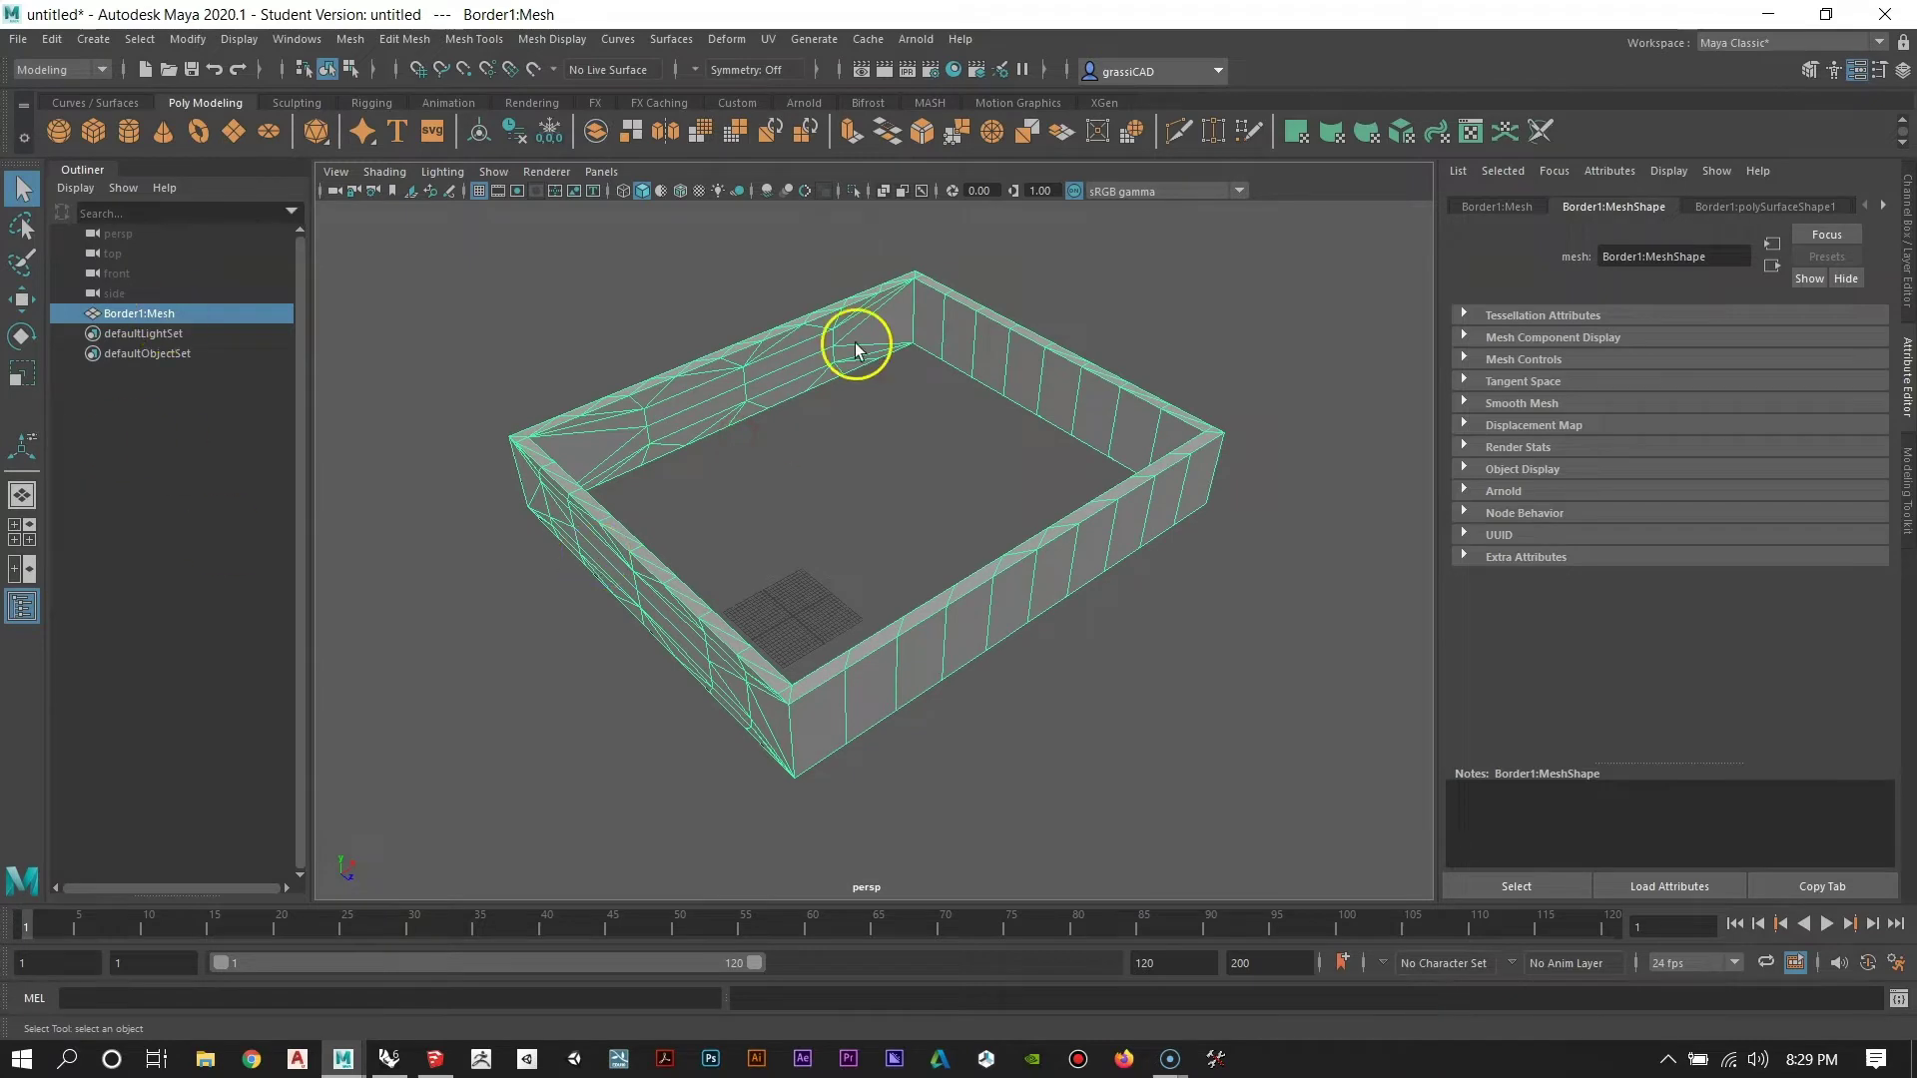
pyautogui.click(715, 496)
pyautogui.click(672, 428)
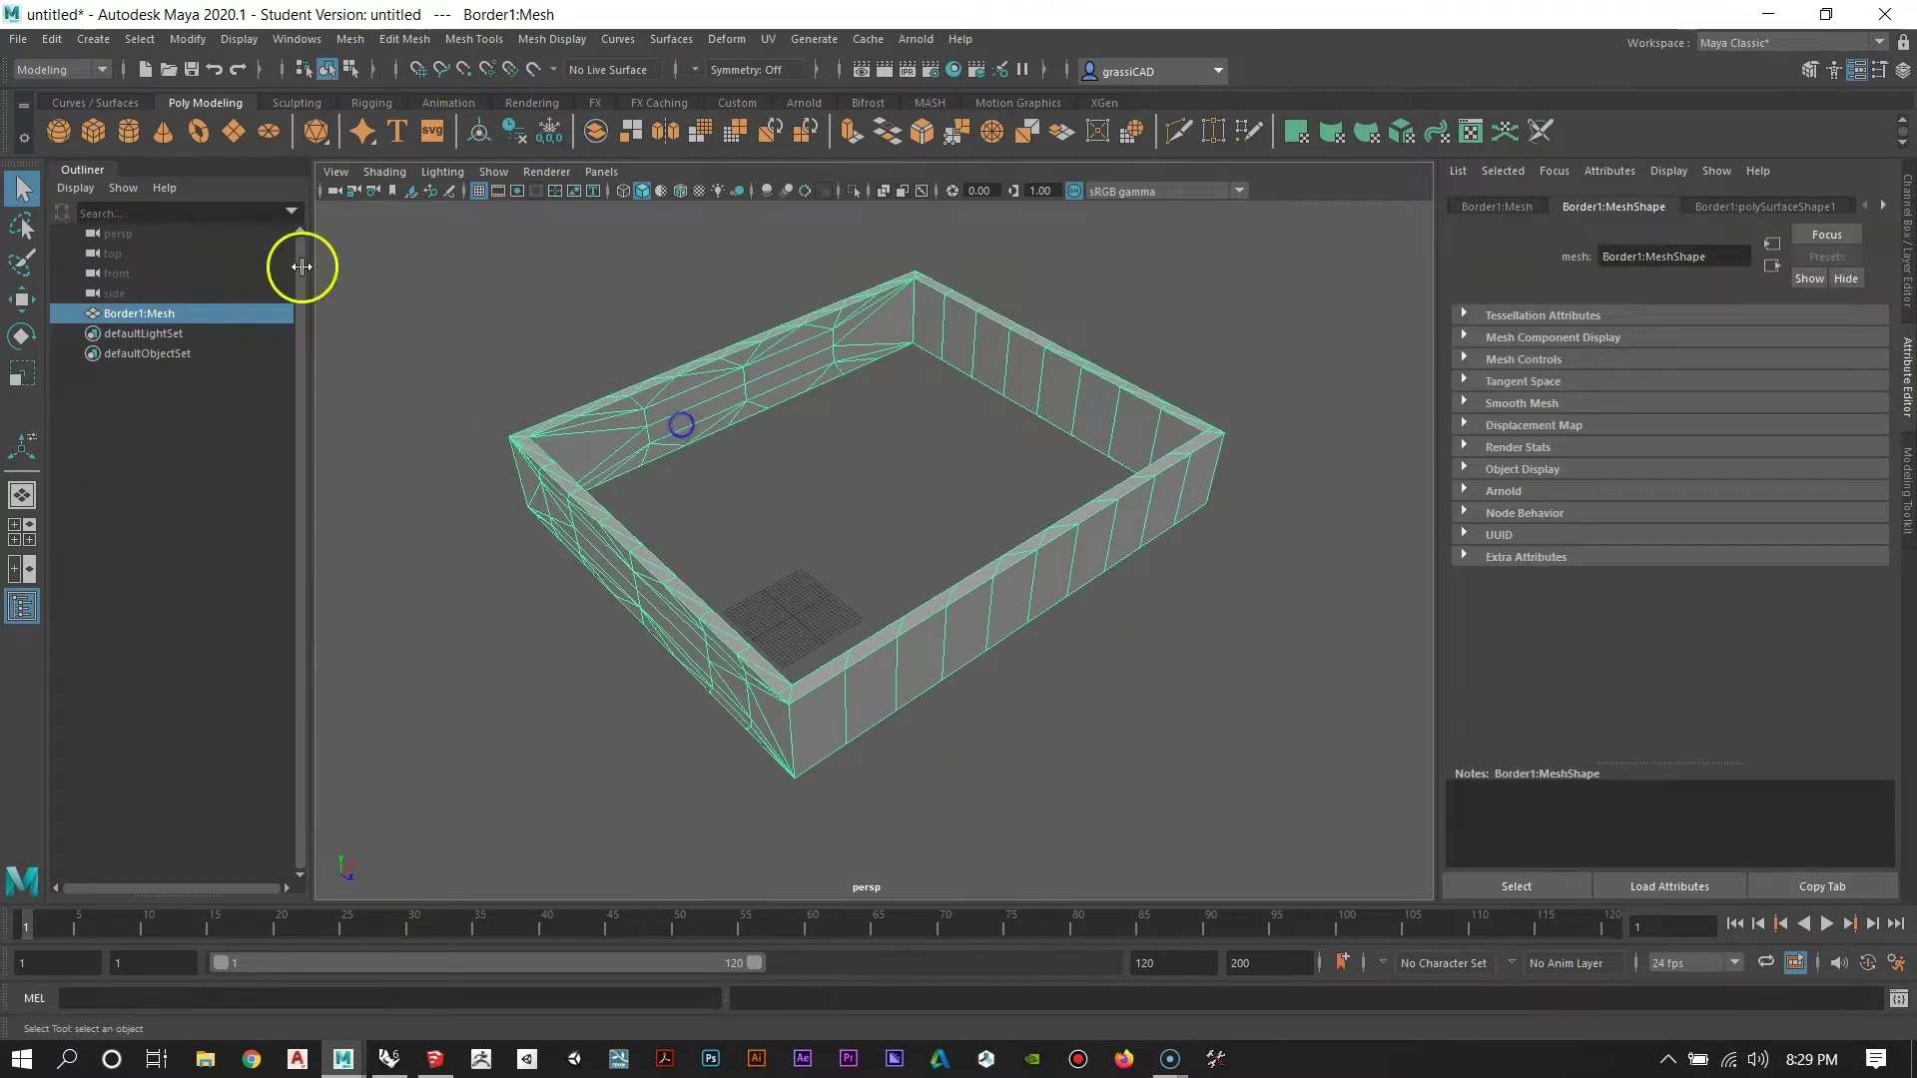
pyautogui.click(401, 40)
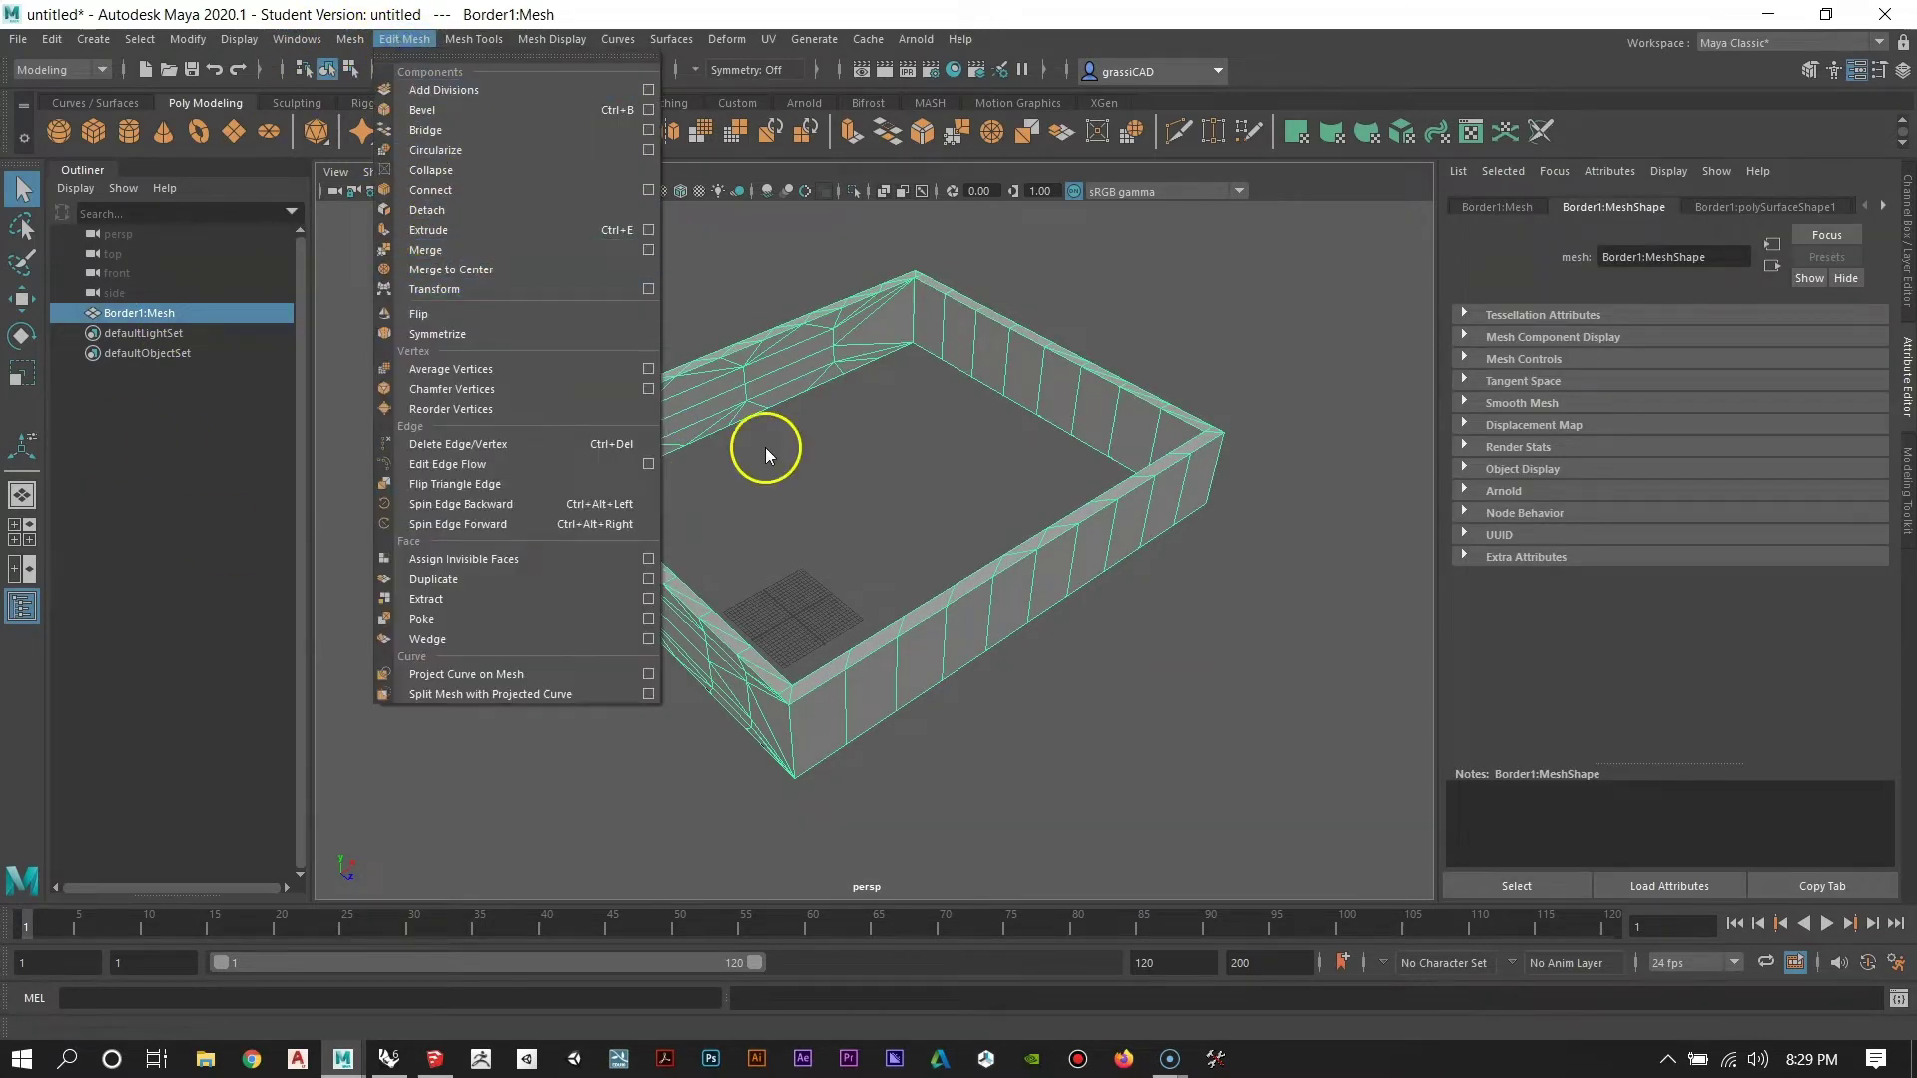
pyautogui.click(891, 519)
pyautogui.keyDown('alt'); pyautogui.moveTo(902, 424); pyautogui.dragTo(879, 464, button='middle'); pyautogui.keyUp('alt')
pyautogui.scroll(-3, 873, 466)
pyautogui.keyDown('alt'); pyautogui.moveTo(872, 466); pyautogui.dragTo(792, 445); pyautogui.keyUp('alt')
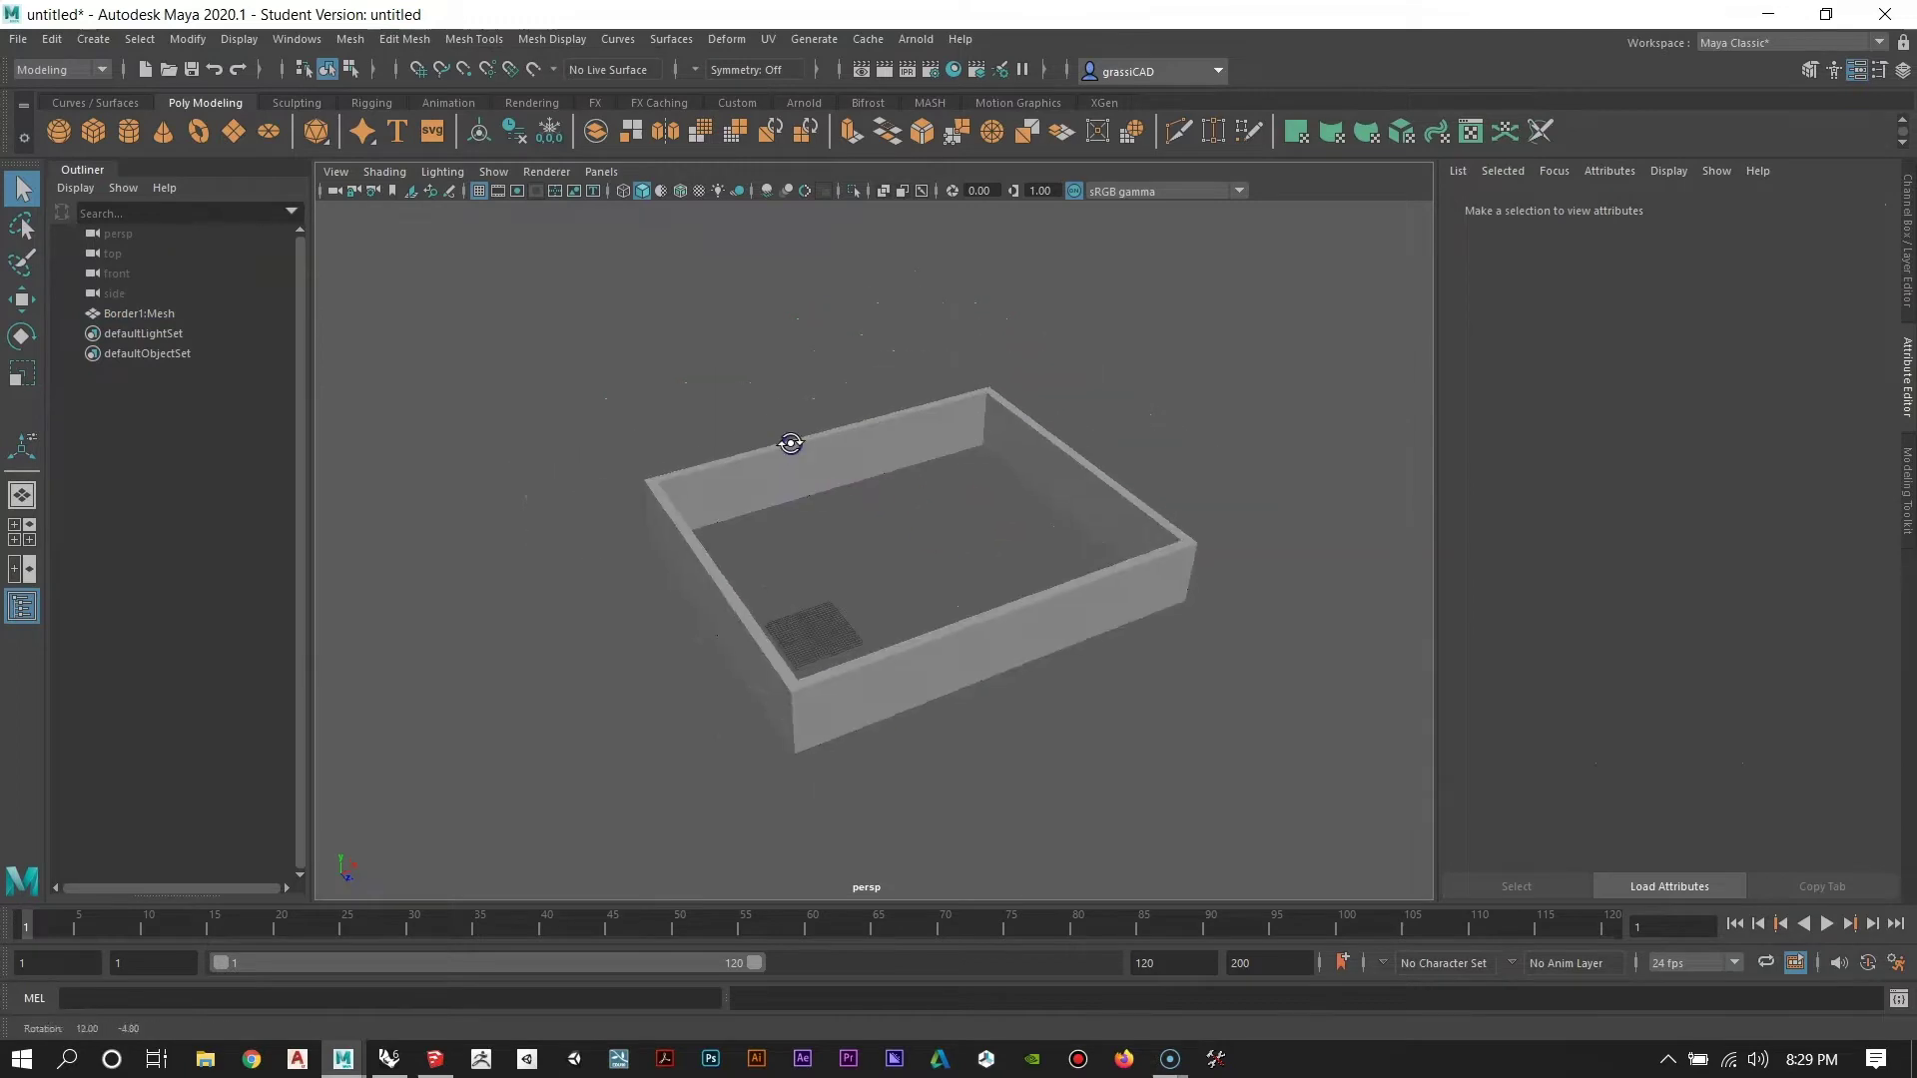
pyautogui.keyDown('alt'); pyautogui.moveTo(792, 445); pyautogui.dragTo(711, 401, button='middle'); pyautogui.keyUp('alt')
pyautogui.scroll(3, 740, 549)
pyautogui.keyDown('alt'); pyautogui.moveTo(740, 549); pyautogui.dragTo(785, 545); pyautogui.keyUp('alt')
pyautogui.keyDown('alt'); pyautogui.moveTo(693, 529); pyautogui.dragTo(847, 503, button='middle'); pyautogui.keyUp('alt')
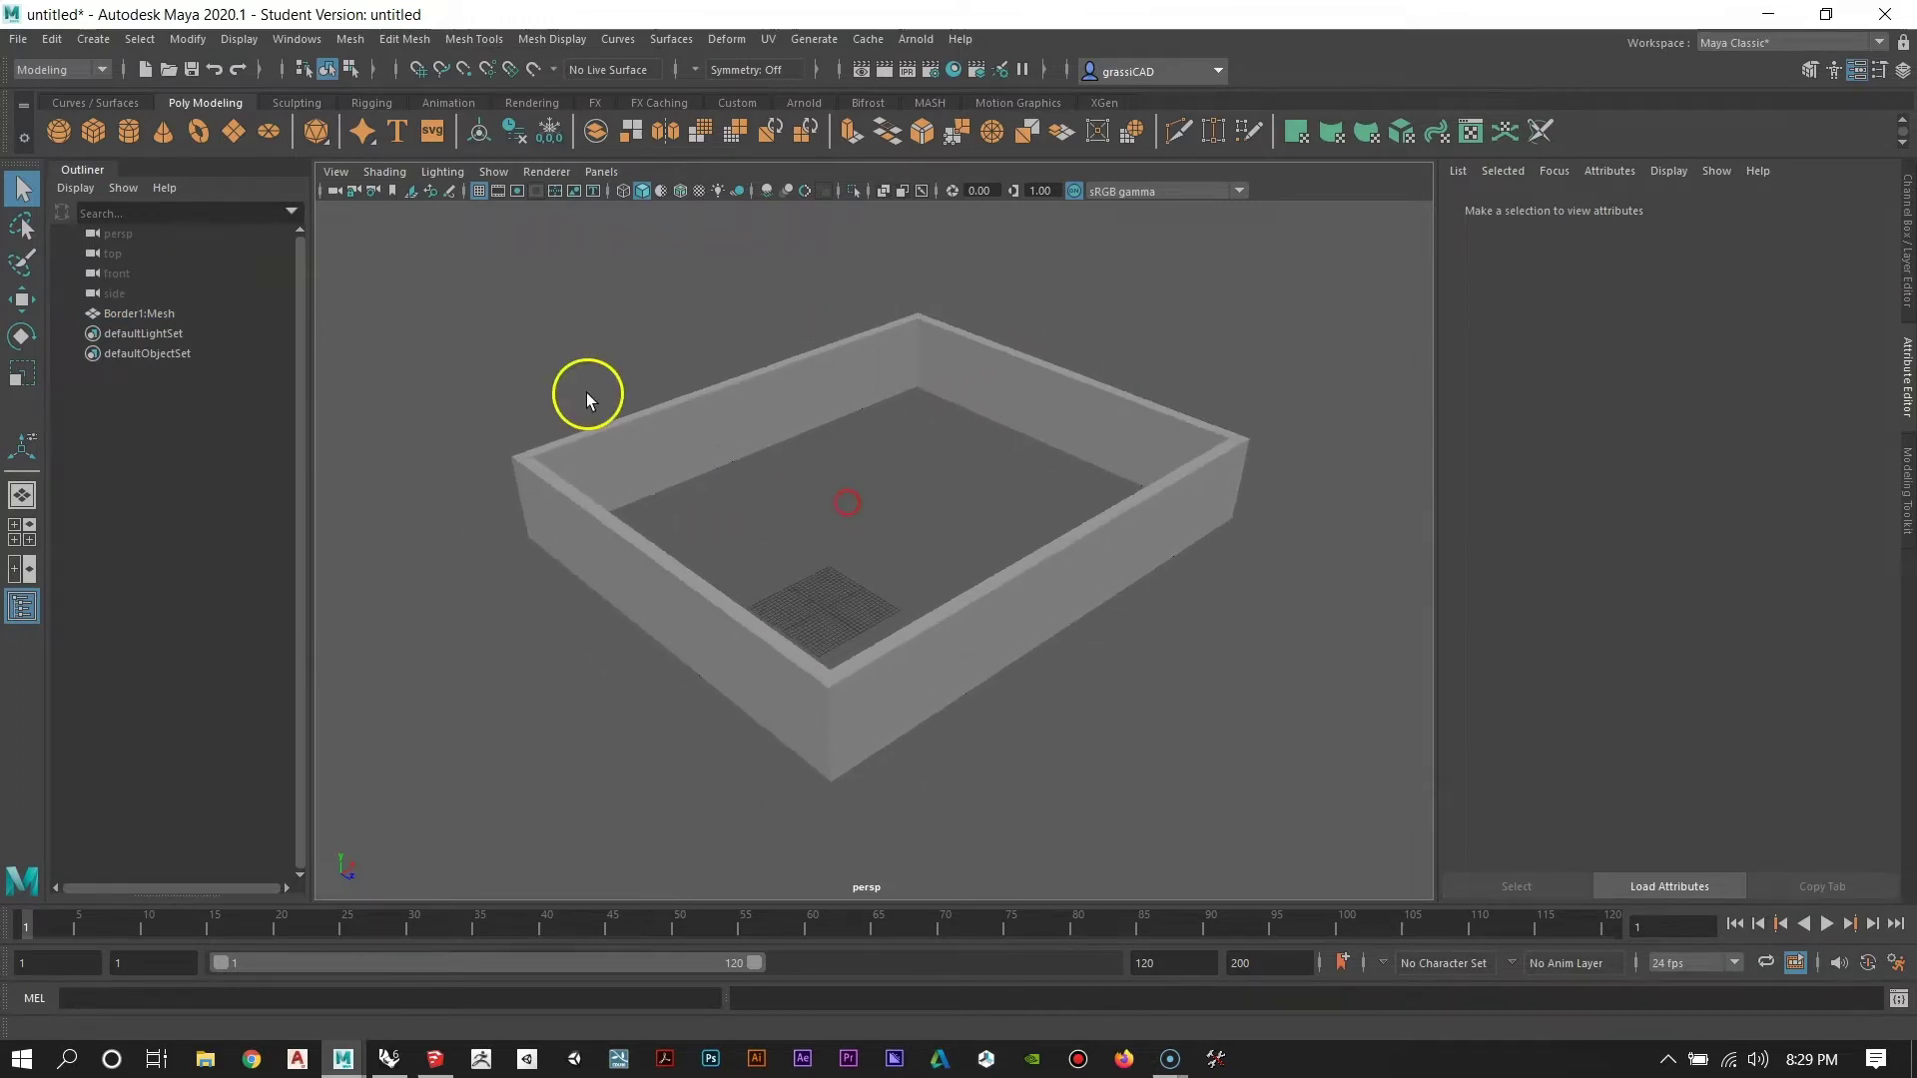
# Import Ground.obj from the OBJs folder into the scene.
pyautogui.click(18, 39)
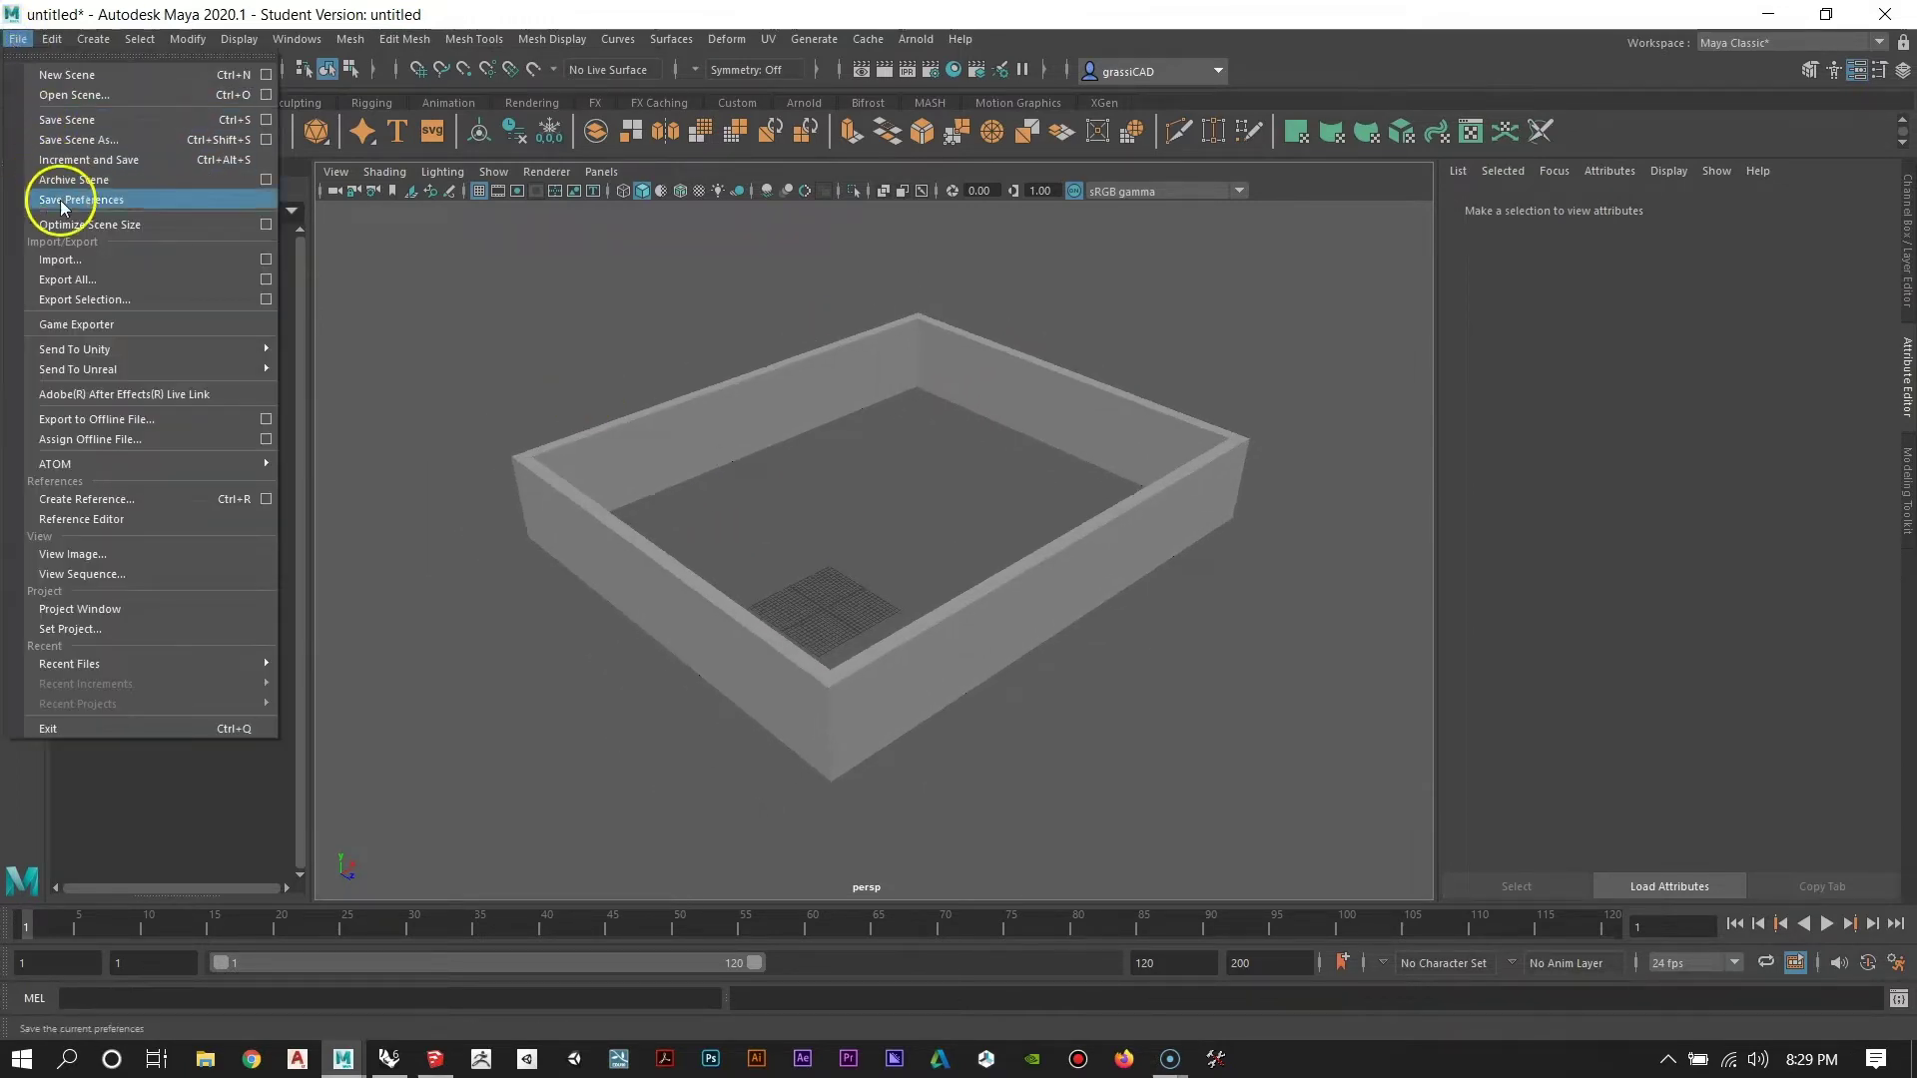
pyautogui.click(70, 260)
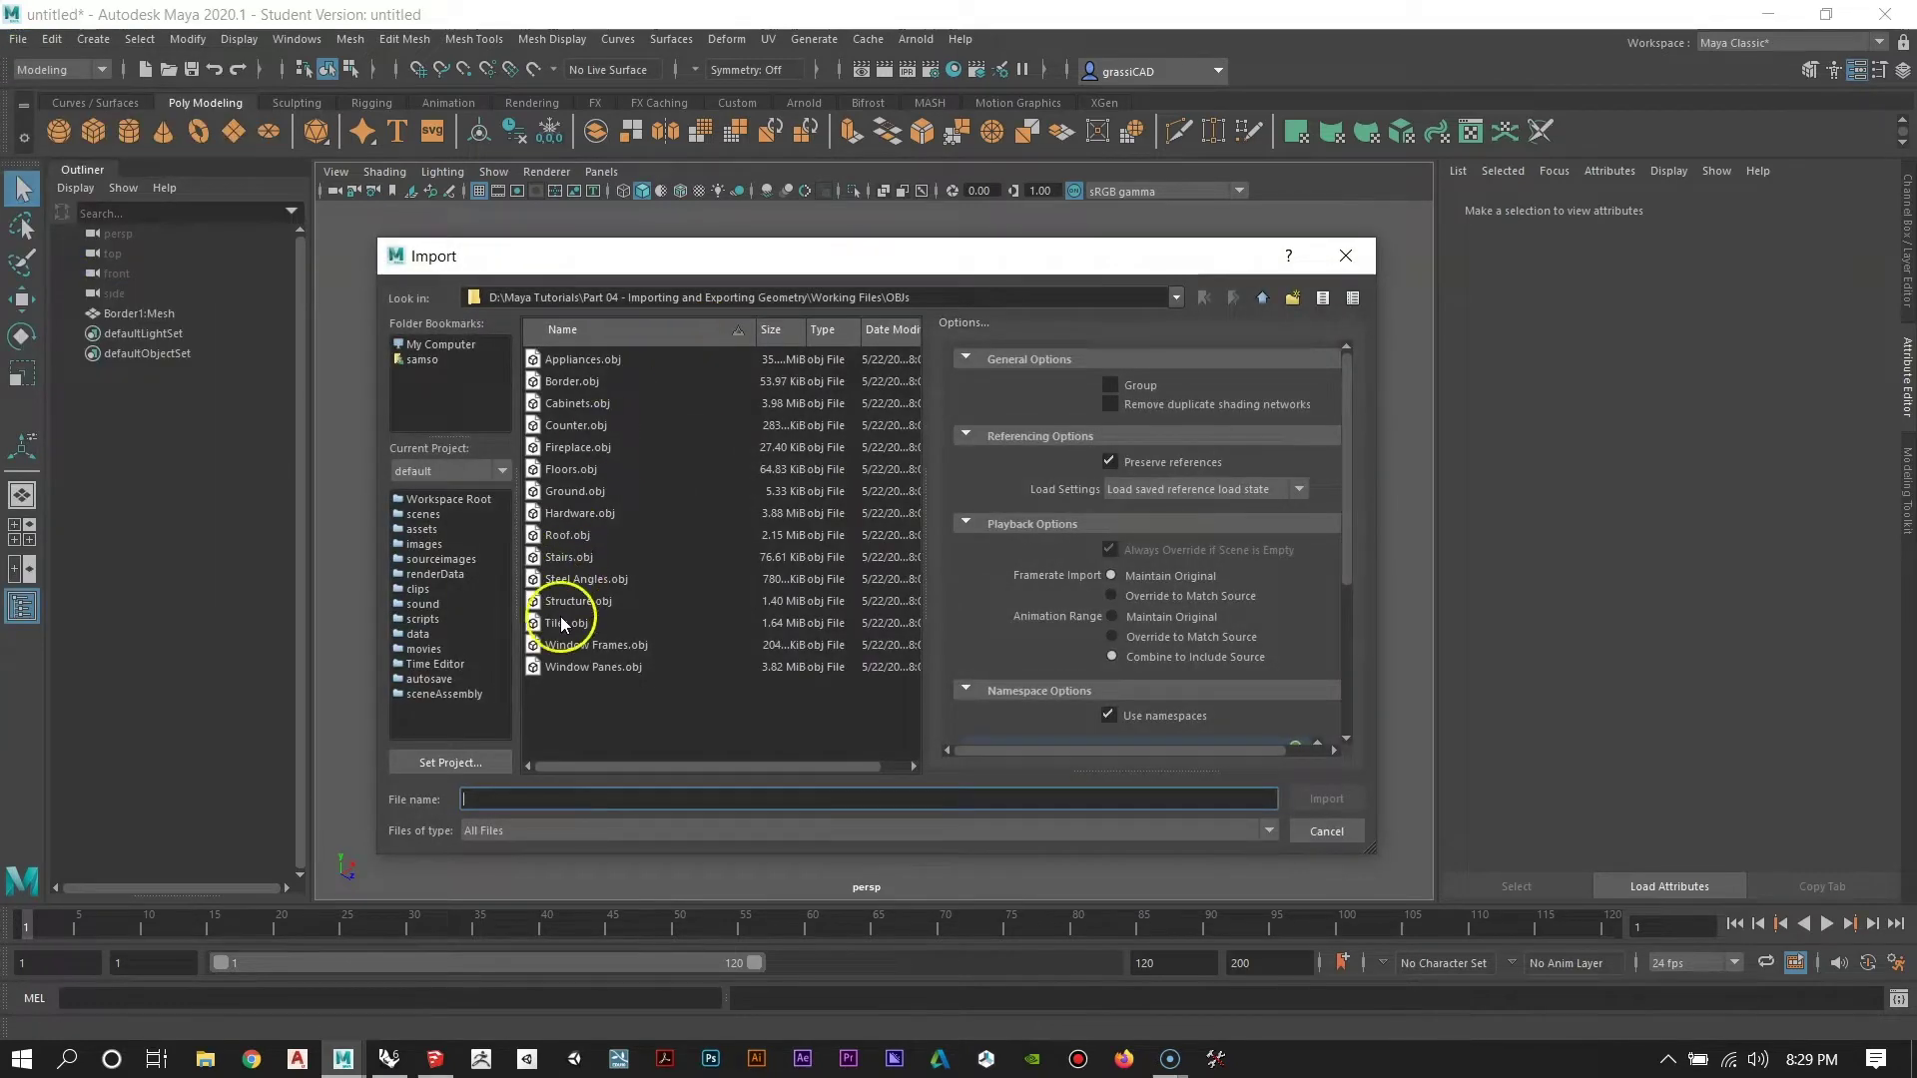
pyautogui.click(573, 489)
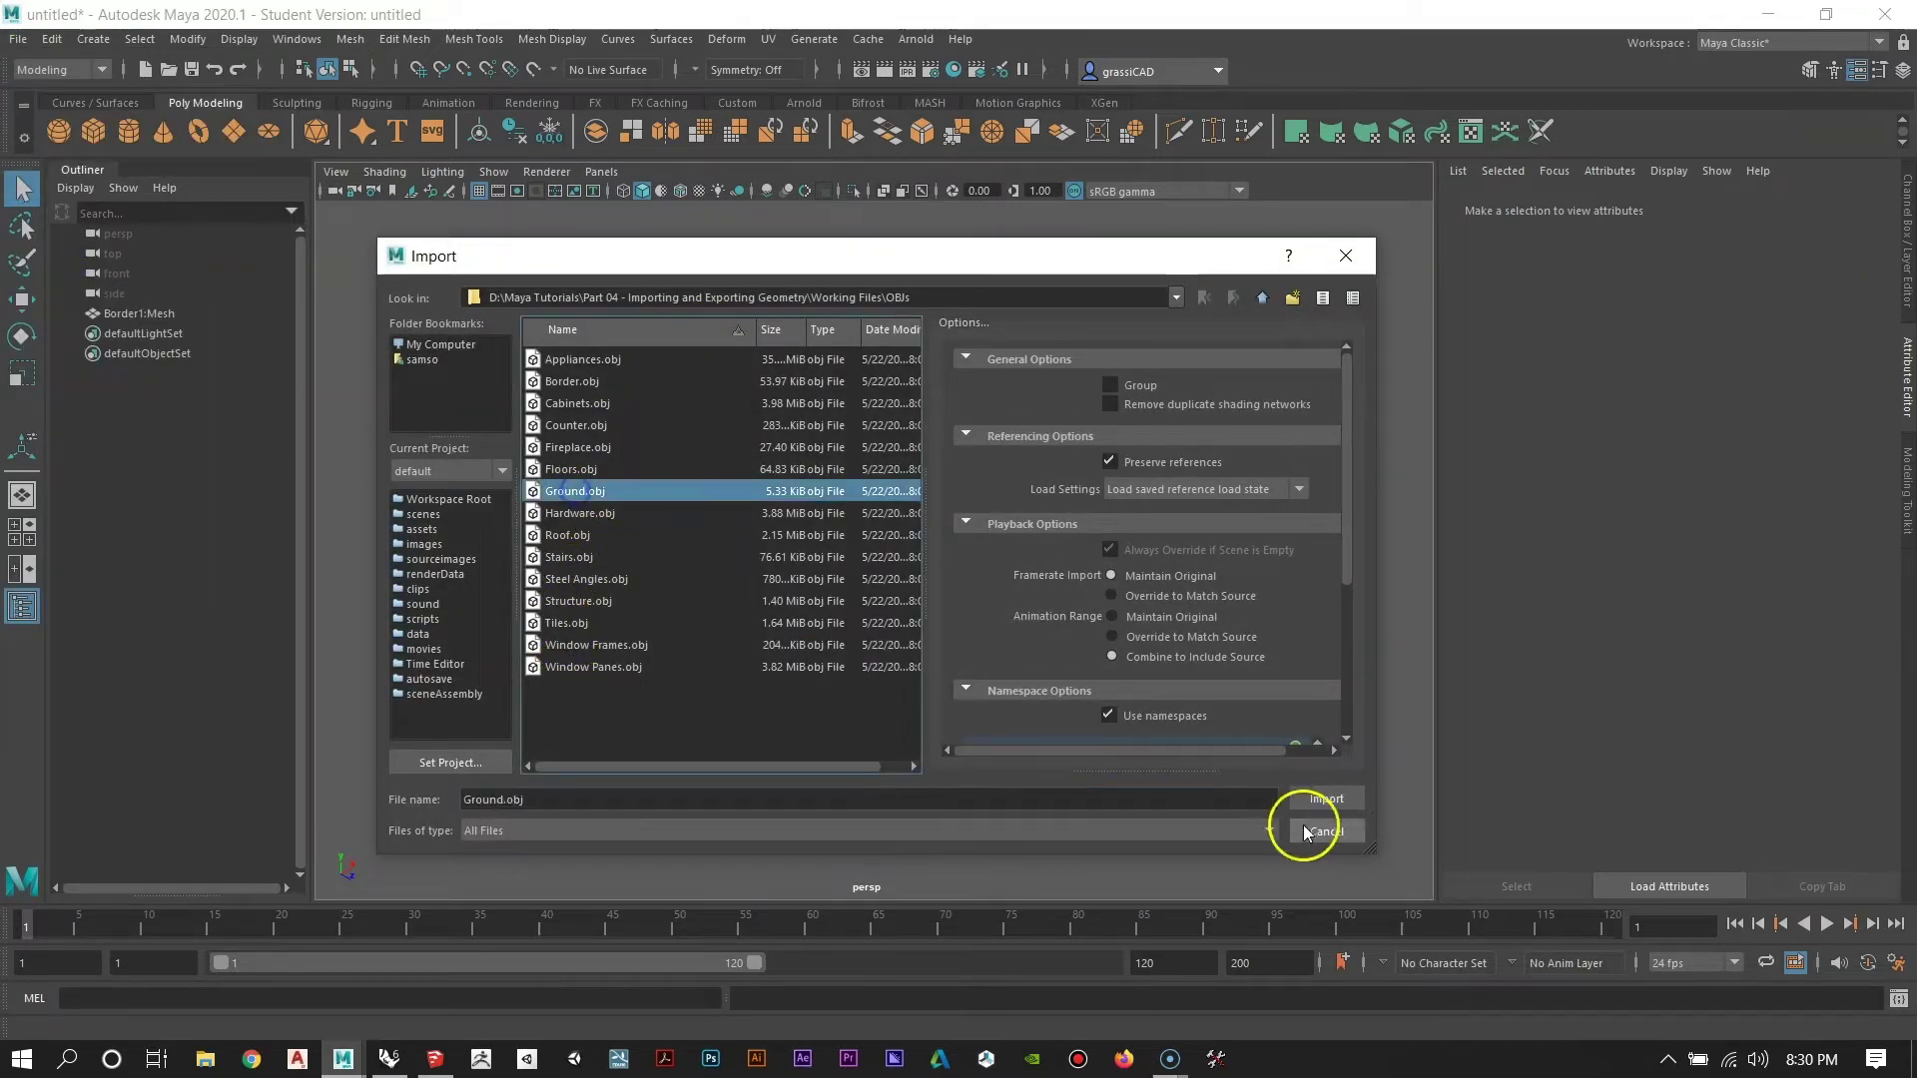
pyautogui.click(1324, 803)
pyautogui.scroll(3, 851, 533)
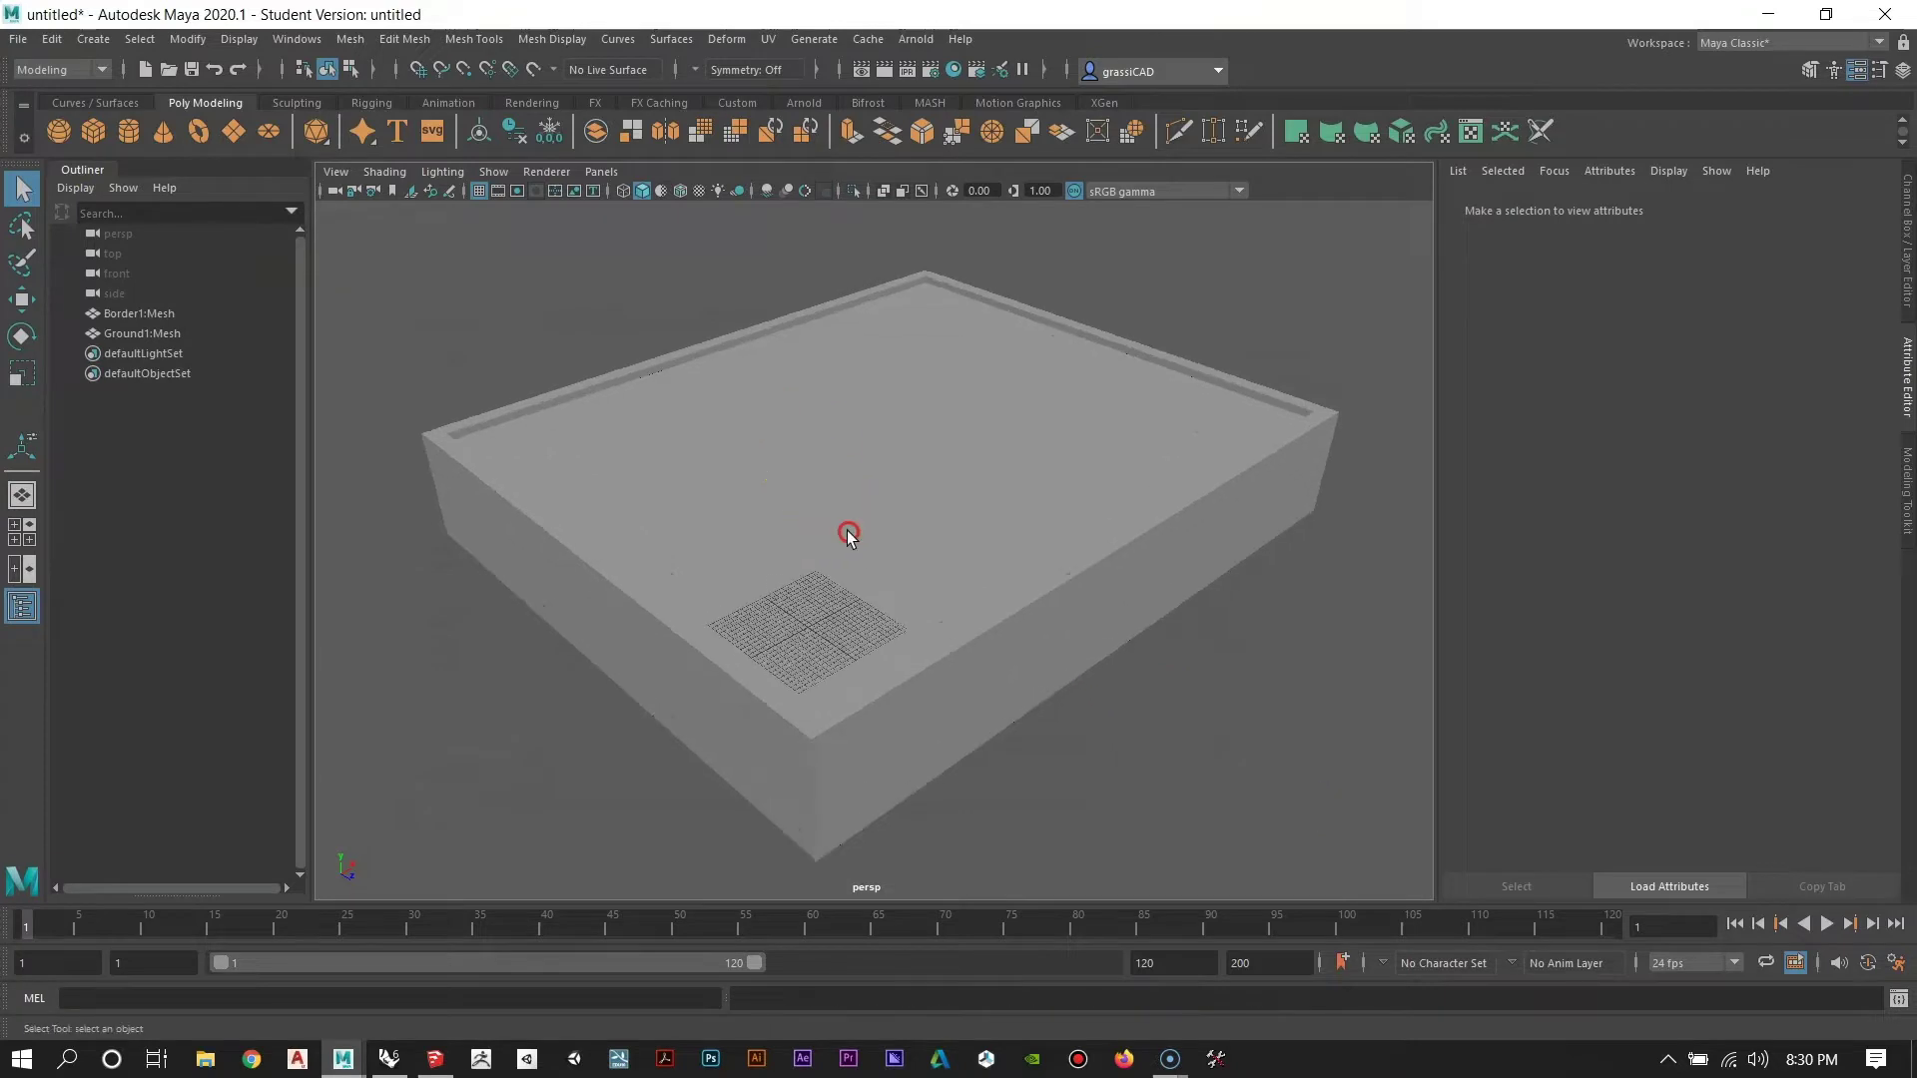
pyautogui.keyDown('alt'); pyautogui.moveTo(848, 535); pyautogui.dragTo(826, 552); pyautogui.keyUp('alt')
# Merge the ground mesh's overlapping vertices, return it to object mode, and clear the selection.
pyautogui.click(122, 335)
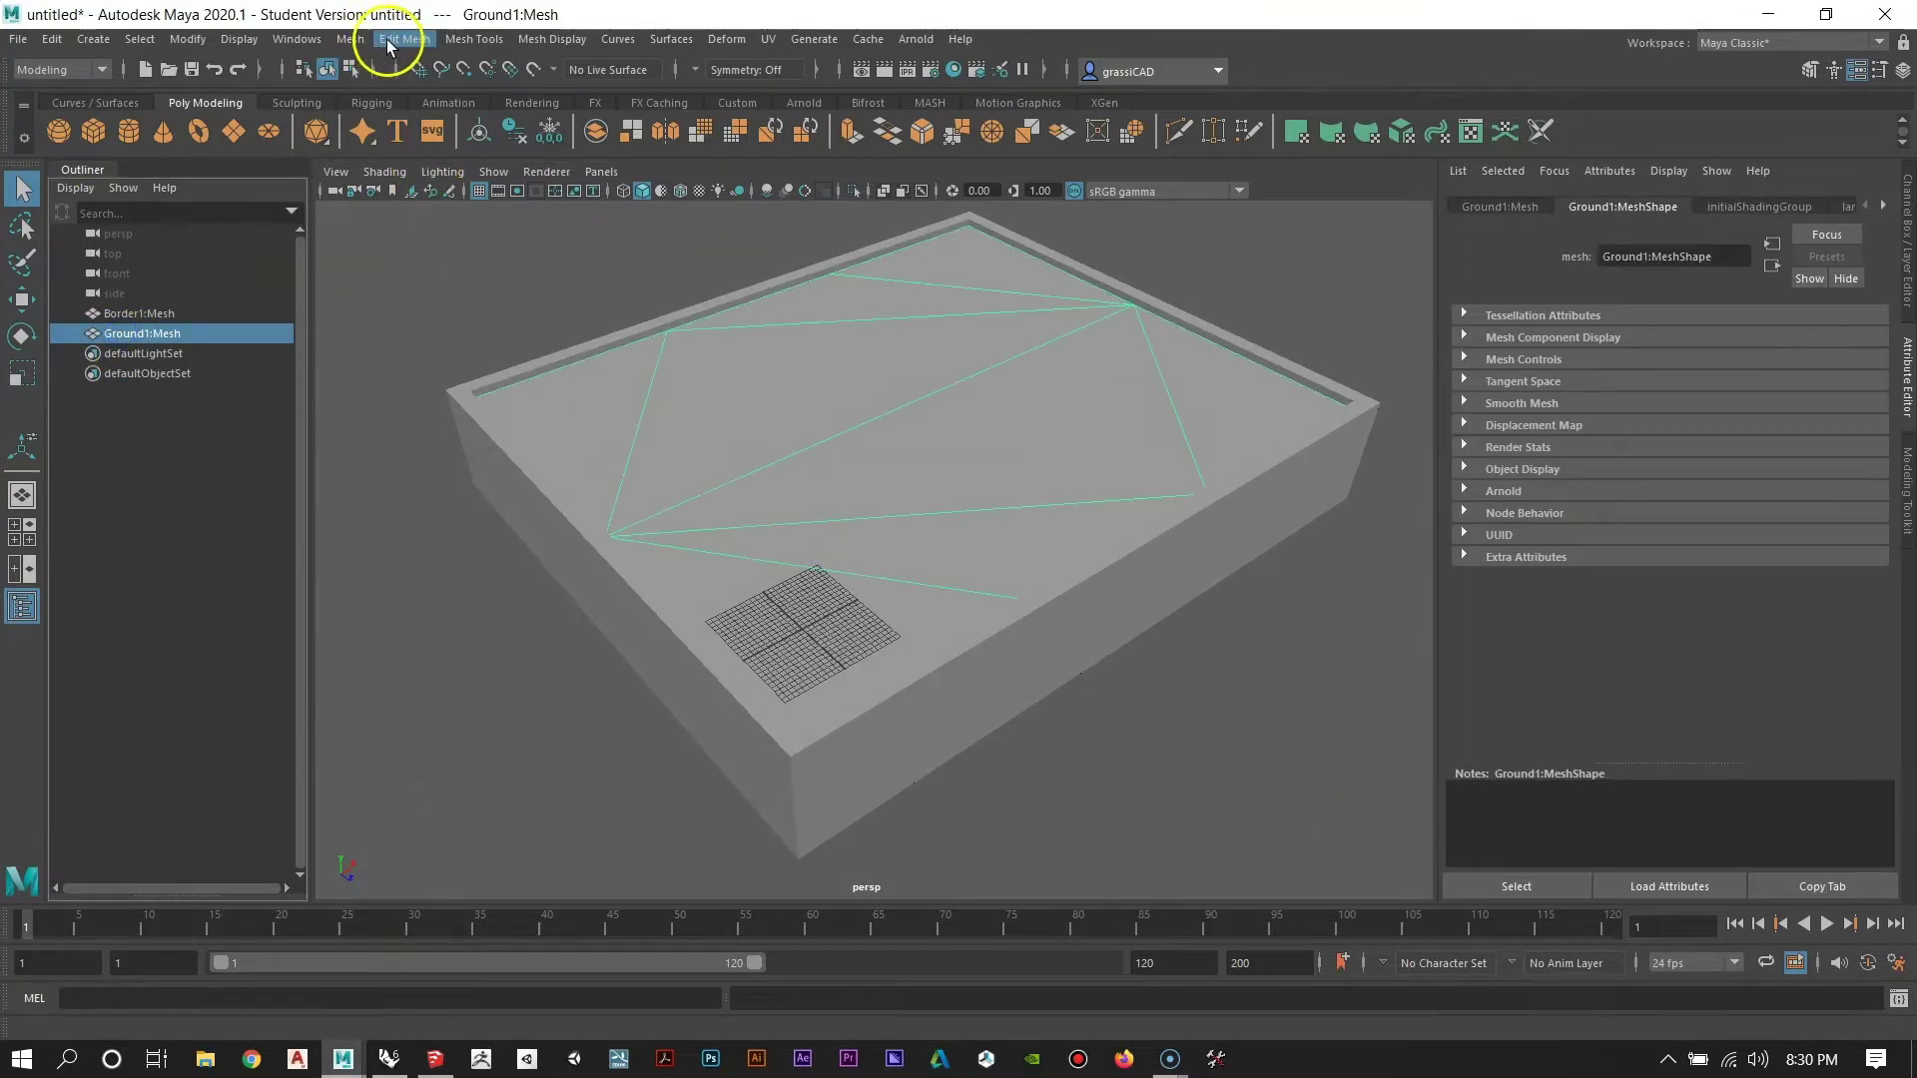
pyautogui.click(388, 39)
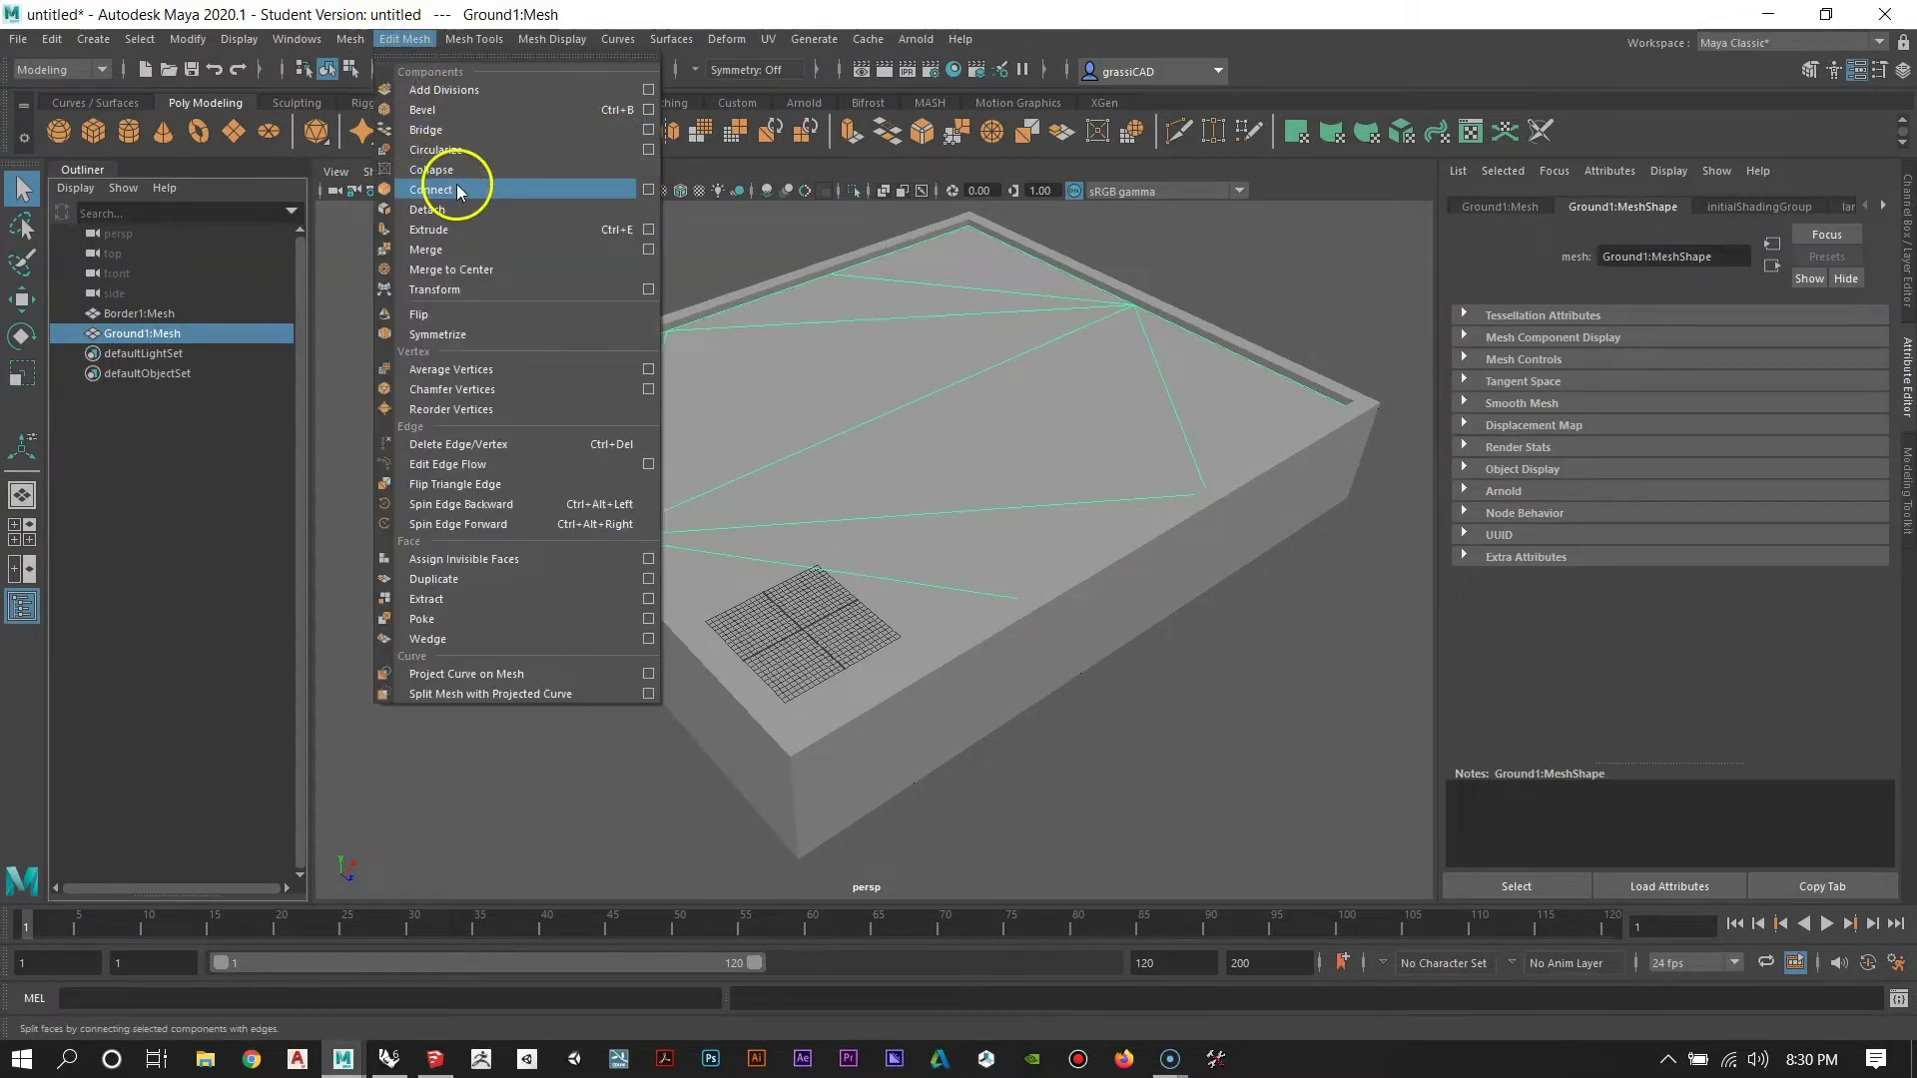
pyautogui.click(454, 250)
pyautogui.keyDown('alt'); pyautogui.moveTo(1006, 530); pyautogui.dragTo(839, 535); pyautogui.keyUp('alt')
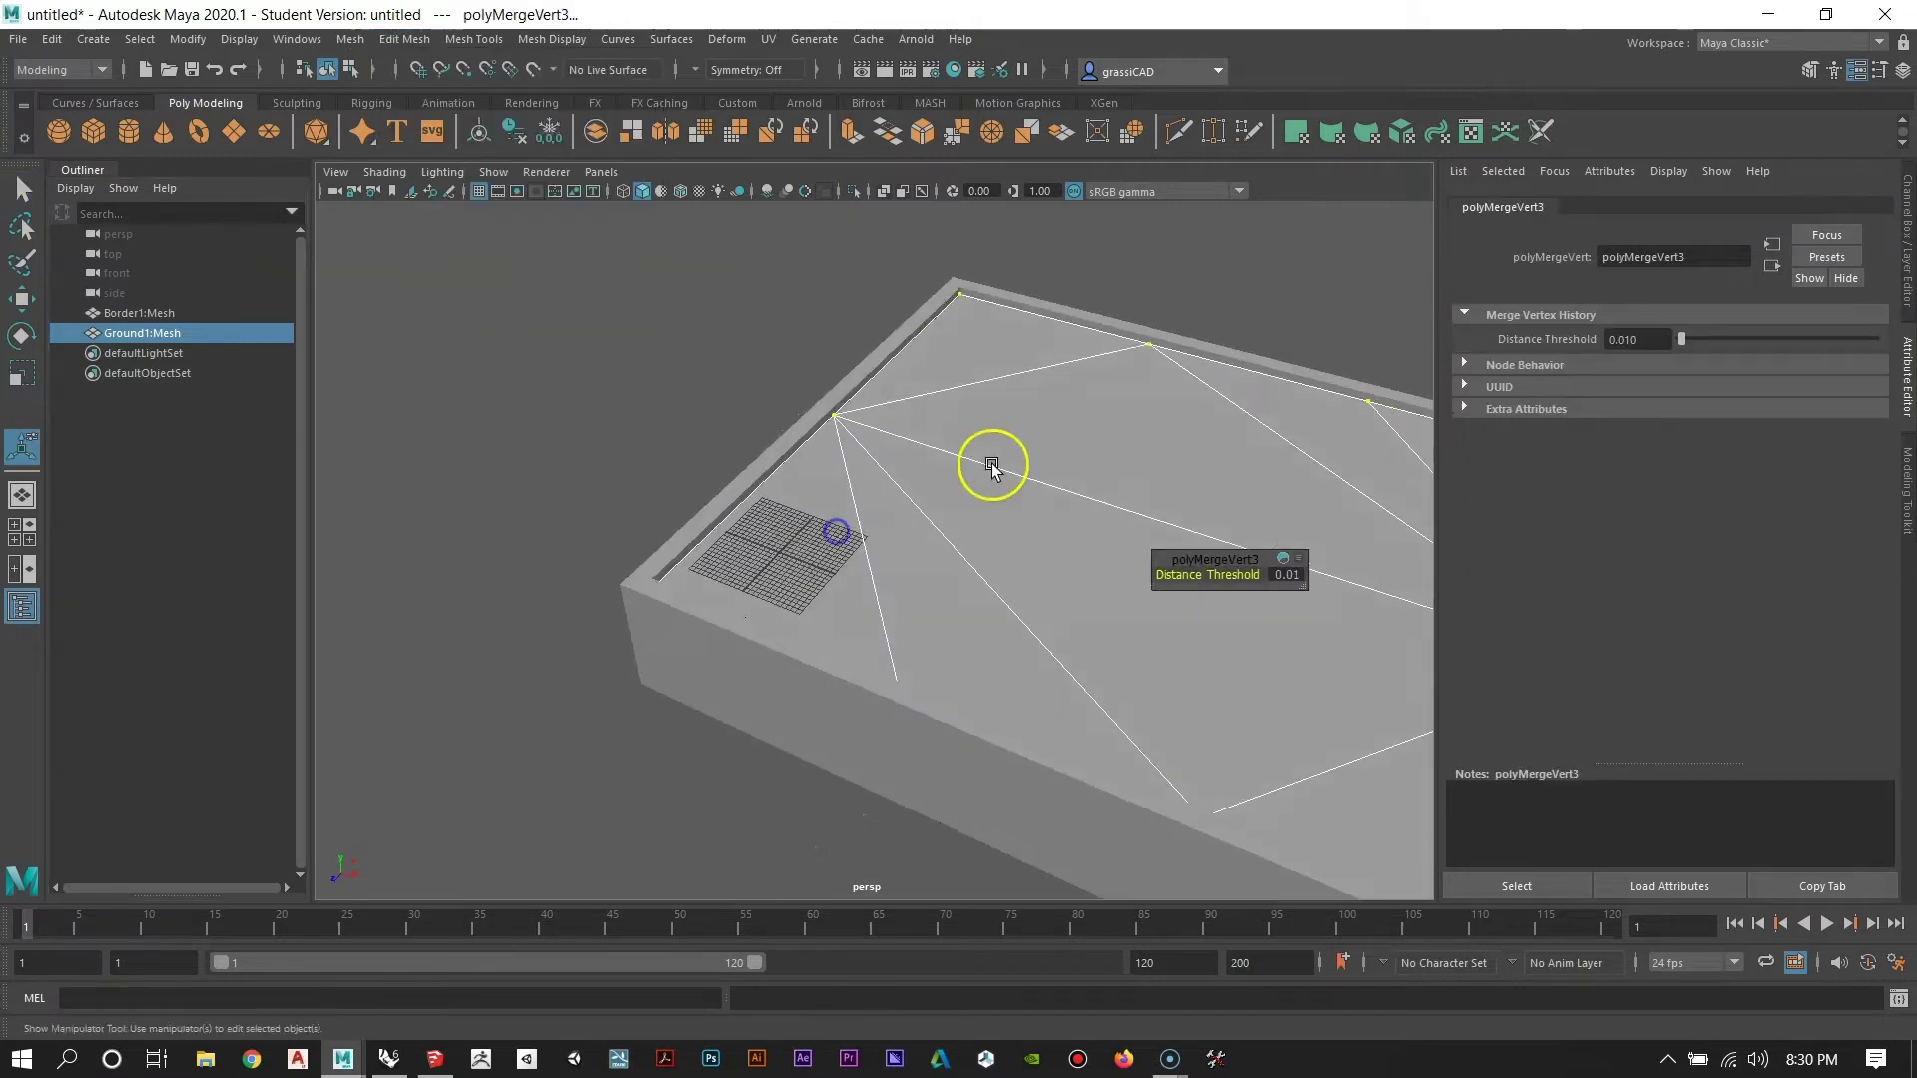
pyautogui.moveTo(992, 466); pyautogui.dragTo(1057, 434, button='right')
pyautogui.click(769, 369)
# Examine the seams between the ground and border meshes from close up and far away for display artifacts.
pyautogui.keyDown('alt'); pyautogui.moveTo(800, 479); pyautogui.dragTo(659, 453, button='right'); pyautogui.keyUp('alt')
pyautogui.keyDown('alt'); pyautogui.moveTo(659, 454); pyautogui.dragTo(817, 438); pyautogui.keyUp('alt')
pyautogui.keyDown('alt'); pyautogui.moveTo(905, 482); pyautogui.dragTo(780, 497, button='middle'); pyautogui.keyUp('alt')
pyautogui.keyDown('alt'); pyautogui.moveTo(779, 496); pyautogui.dragTo(42, 96, button='right'); pyautogui.keyUp('alt')
pyautogui.keyDown('alt'); pyautogui.moveTo(933, 540); pyautogui.dragTo(1814, 1032, button='right'); pyautogui.keyUp('alt')
pyautogui.keyDown('alt'); pyautogui.moveTo(1029, 504); pyautogui.dragTo(1036, 591); pyautogui.keyUp('alt')
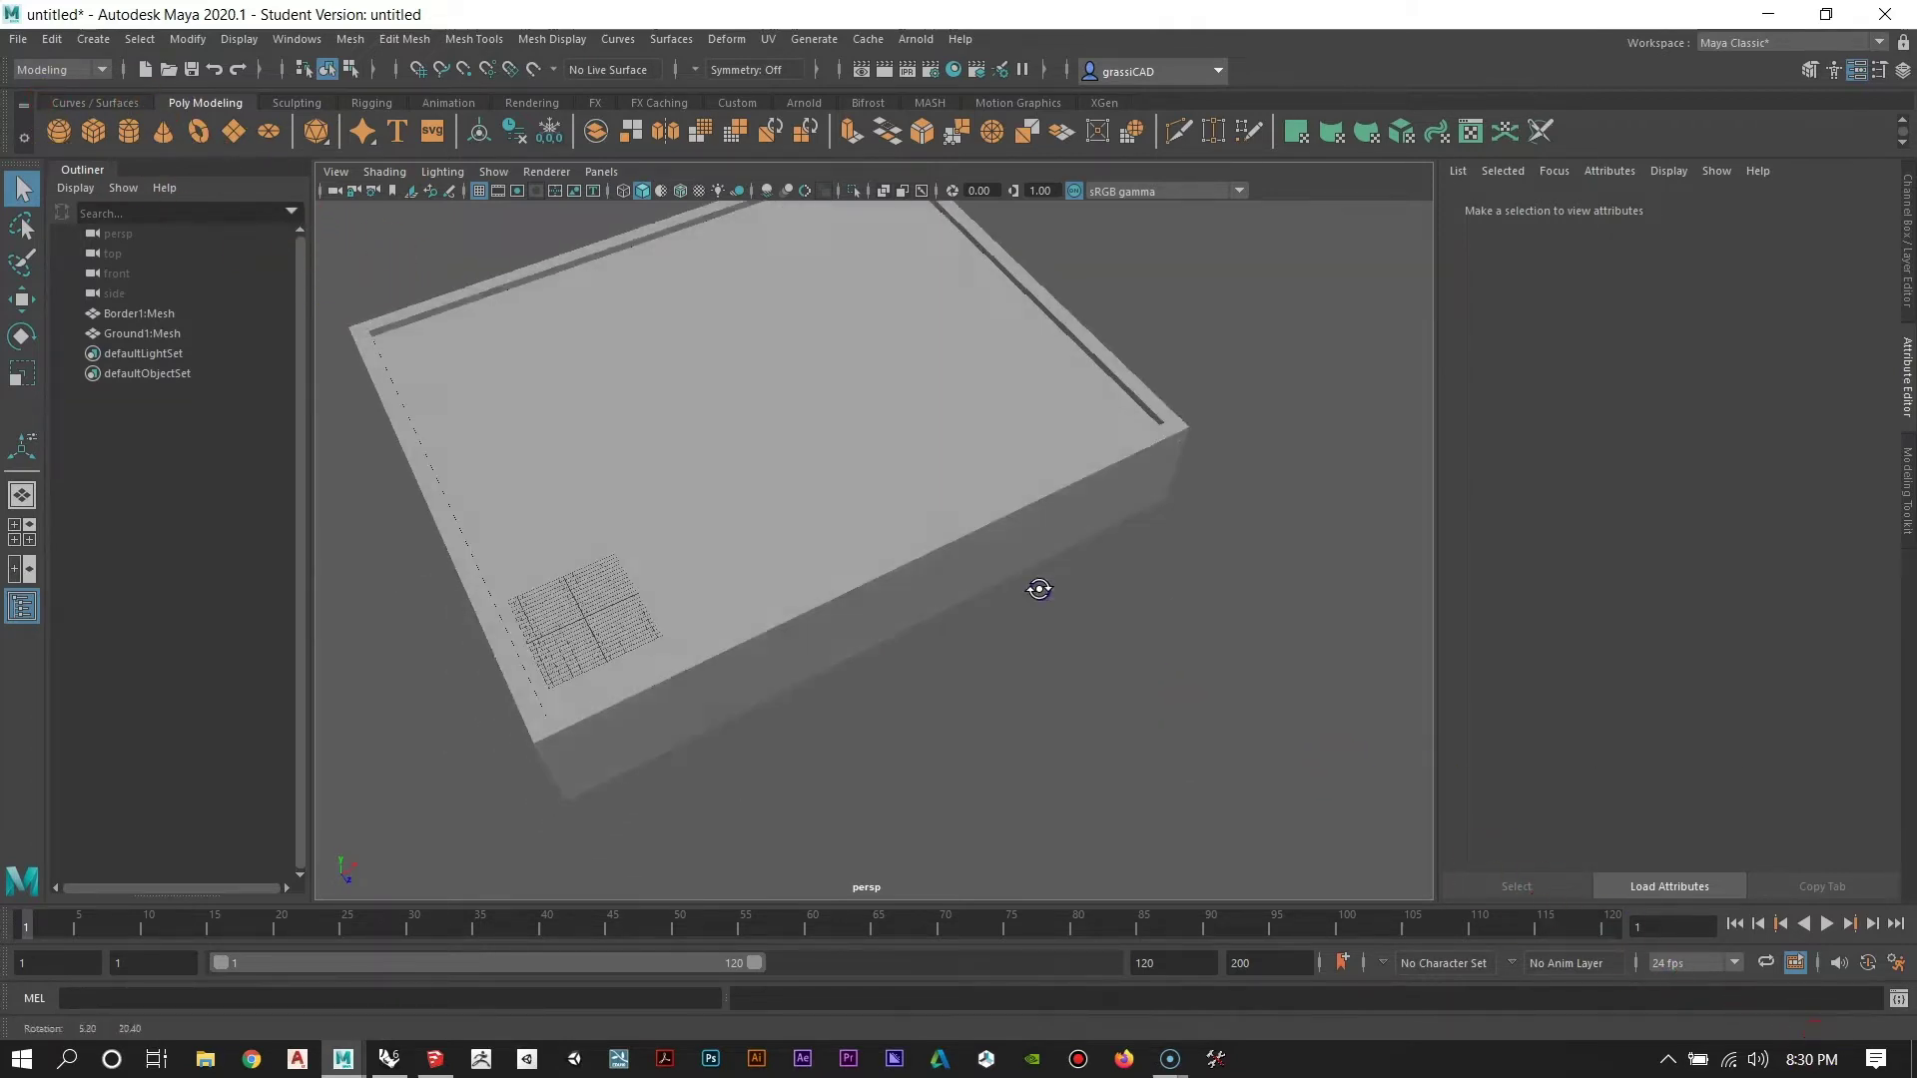
pyautogui.keyDown('alt'); pyautogui.moveTo(798, 564); pyautogui.dragTo(929, 669, button='middle'); pyautogui.keyUp('alt')
pyautogui.keyDown('alt'); pyautogui.moveTo(929, 669); pyautogui.dragTo(679, 556, button='right'); pyautogui.keyUp('alt')
pyautogui.moveTo(679, 555)
pyautogui.keyDown('alt'); pyautogui.mouseDown()
pyautogui.moveTo(647, 552)
pyautogui.moveTo(710, 544)
pyautogui.mouseUp(); pyautogui.keyUp('alt')
pyautogui.keyDown('alt'); pyautogui.moveTo(710, 543); pyautogui.dragTo(946, 743, button='right'); pyautogui.keyUp('alt')
pyautogui.keyDown('alt'); pyautogui.moveTo(947, 744); pyautogui.dragTo(1106, 747); pyautogui.keyUp('alt')
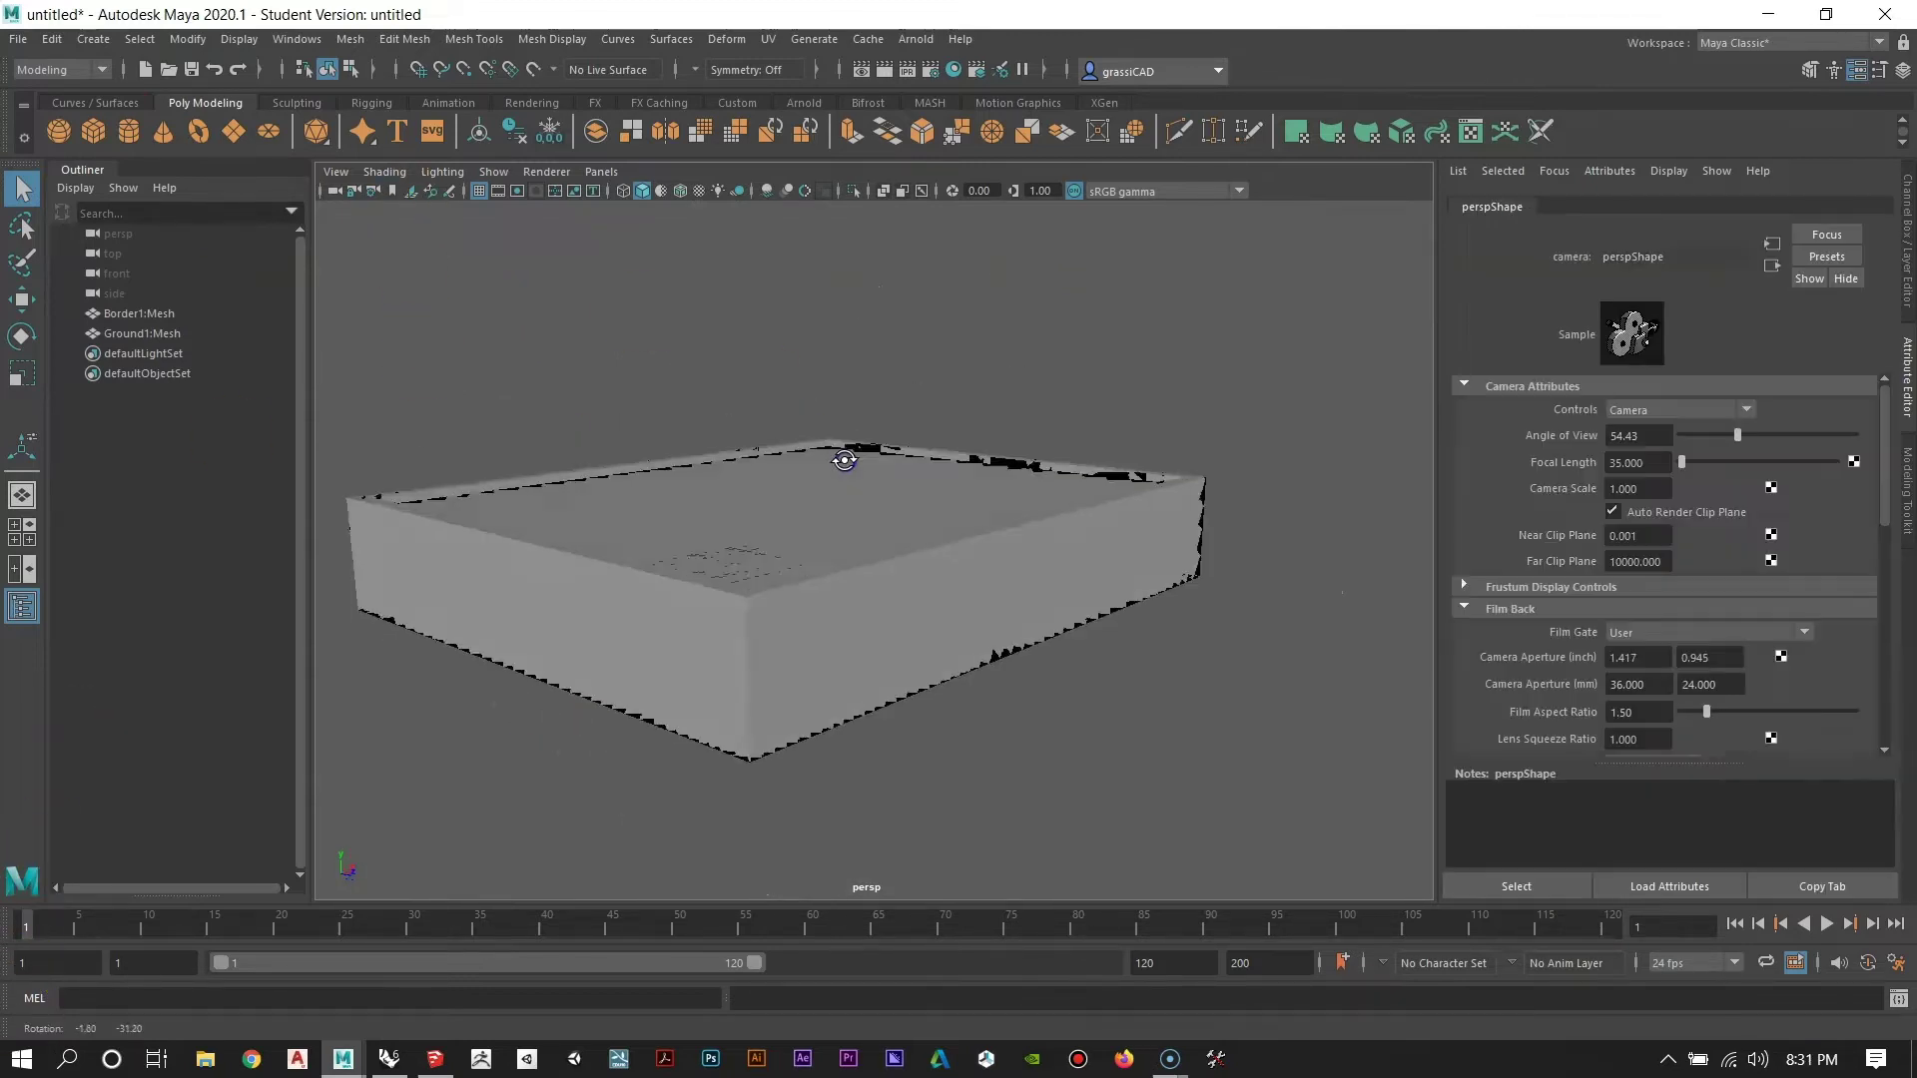
# Examine how the border and ground edges display from different angles and distances with the near clip plane at 0.001.
pyautogui.keyDown('alt'); pyautogui.moveTo(813, 480); pyautogui.dragTo(708, 527); pyautogui.keyUp('alt')
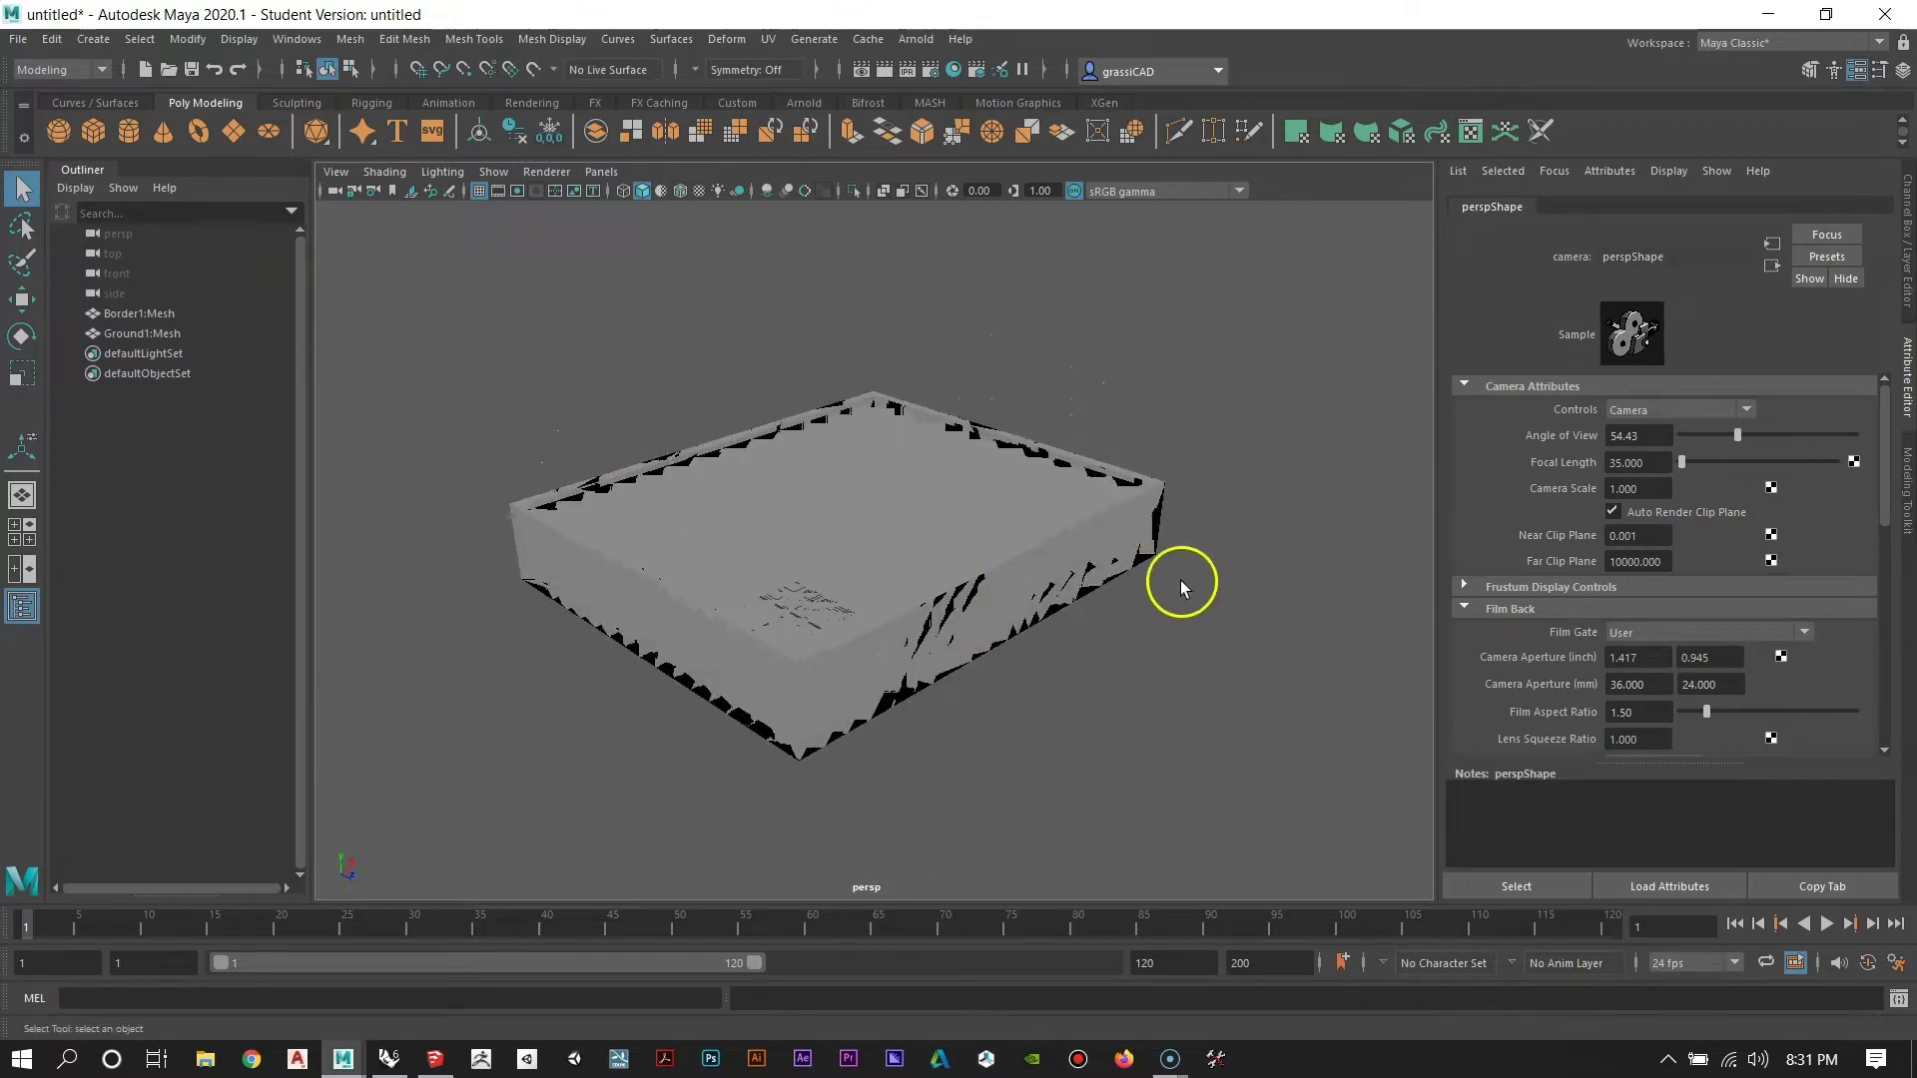
pyautogui.keyDown('alt'); pyautogui.moveTo(902, 497); pyautogui.dragTo(774, 481, button='right'); pyautogui.keyUp('alt')
pyautogui.keyDown('alt'); pyautogui.moveTo(314, 258); pyautogui.dragTo(1682, 933, button='right'); pyautogui.keyUp('alt')
pyautogui.keyDown('alt'); pyautogui.moveTo(937, 496); pyautogui.dragTo(920, 552); pyautogui.keyUp('alt')
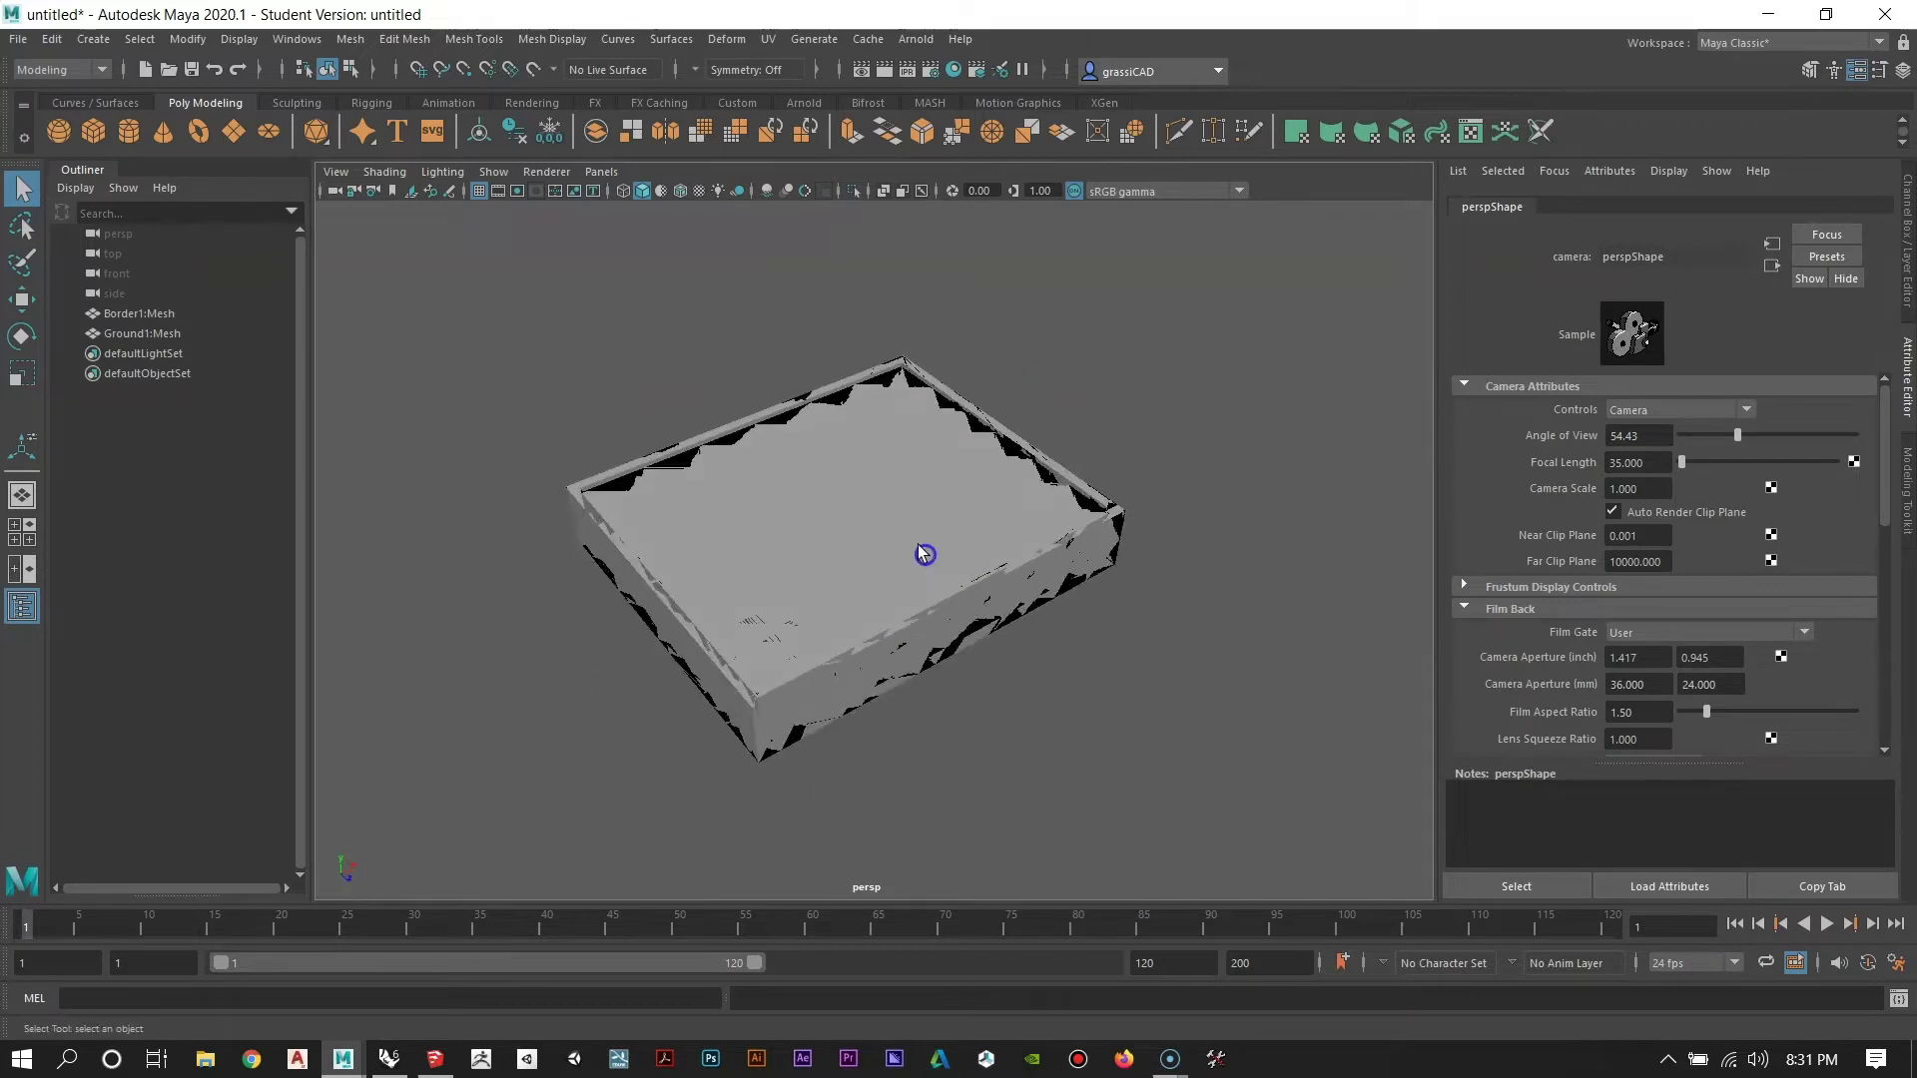
pyautogui.keyDown('alt'); pyautogui.moveTo(920, 553); pyautogui.dragTo(868, 539, button='middle'); pyautogui.keyUp('alt')
pyautogui.moveTo(868, 539)
pyautogui.keyDown('alt'); pyautogui.mouseDown()
pyautogui.moveTo(796, 479)
pyautogui.moveTo(908, 590)
pyautogui.moveTo(869, 548)
pyautogui.mouseUp(); pyautogui.keyUp('alt')
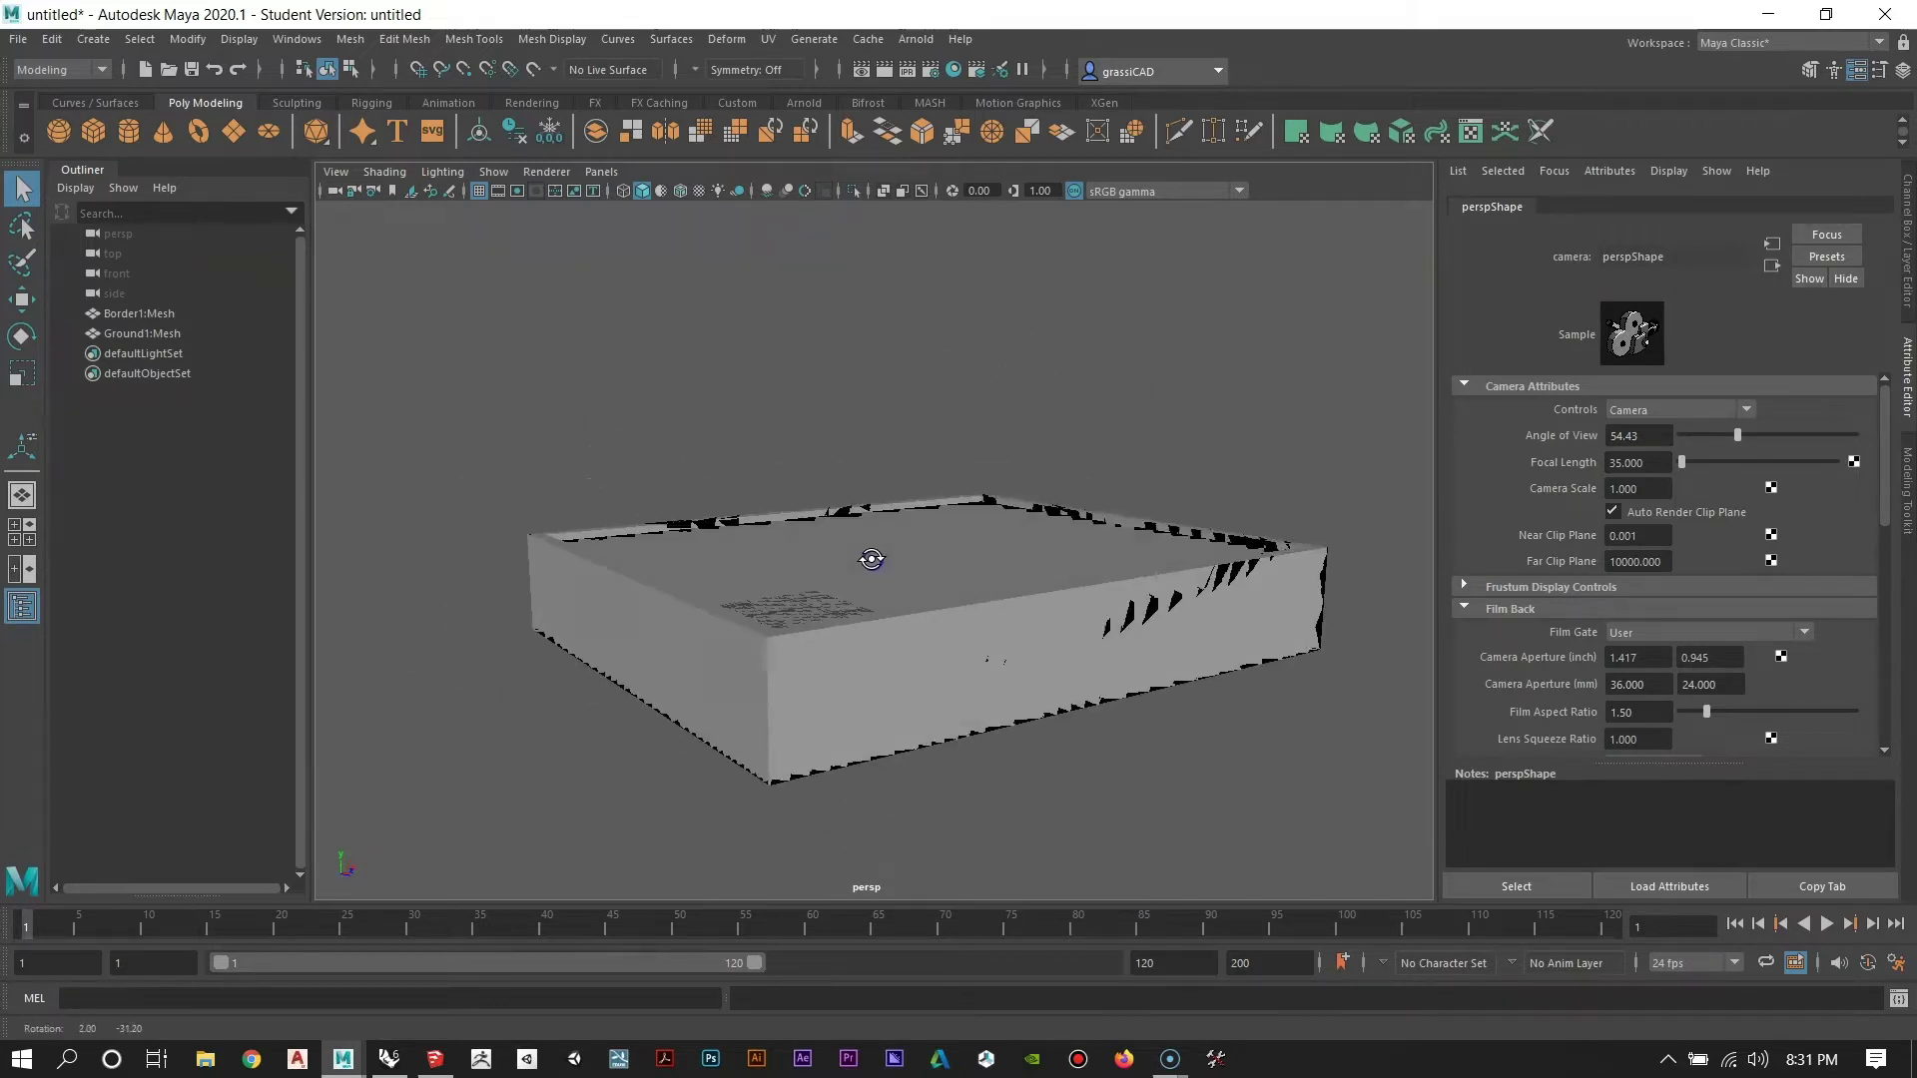
pyautogui.keyDown('alt'); pyautogui.moveTo(868, 548); pyautogui.dragTo(753, 552, button='right'); pyautogui.keyUp('alt')
pyautogui.keyDown('alt'); pyautogui.moveTo(751, 545); pyautogui.dragTo(740, 563); pyautogui.keyUp('alt')
pyautogui.keyDown('alt'); pyautogui.moveTo(740, 563); pyautogui.dragTo(954, 685, button='right'); pyautogui.keyUp('alt')
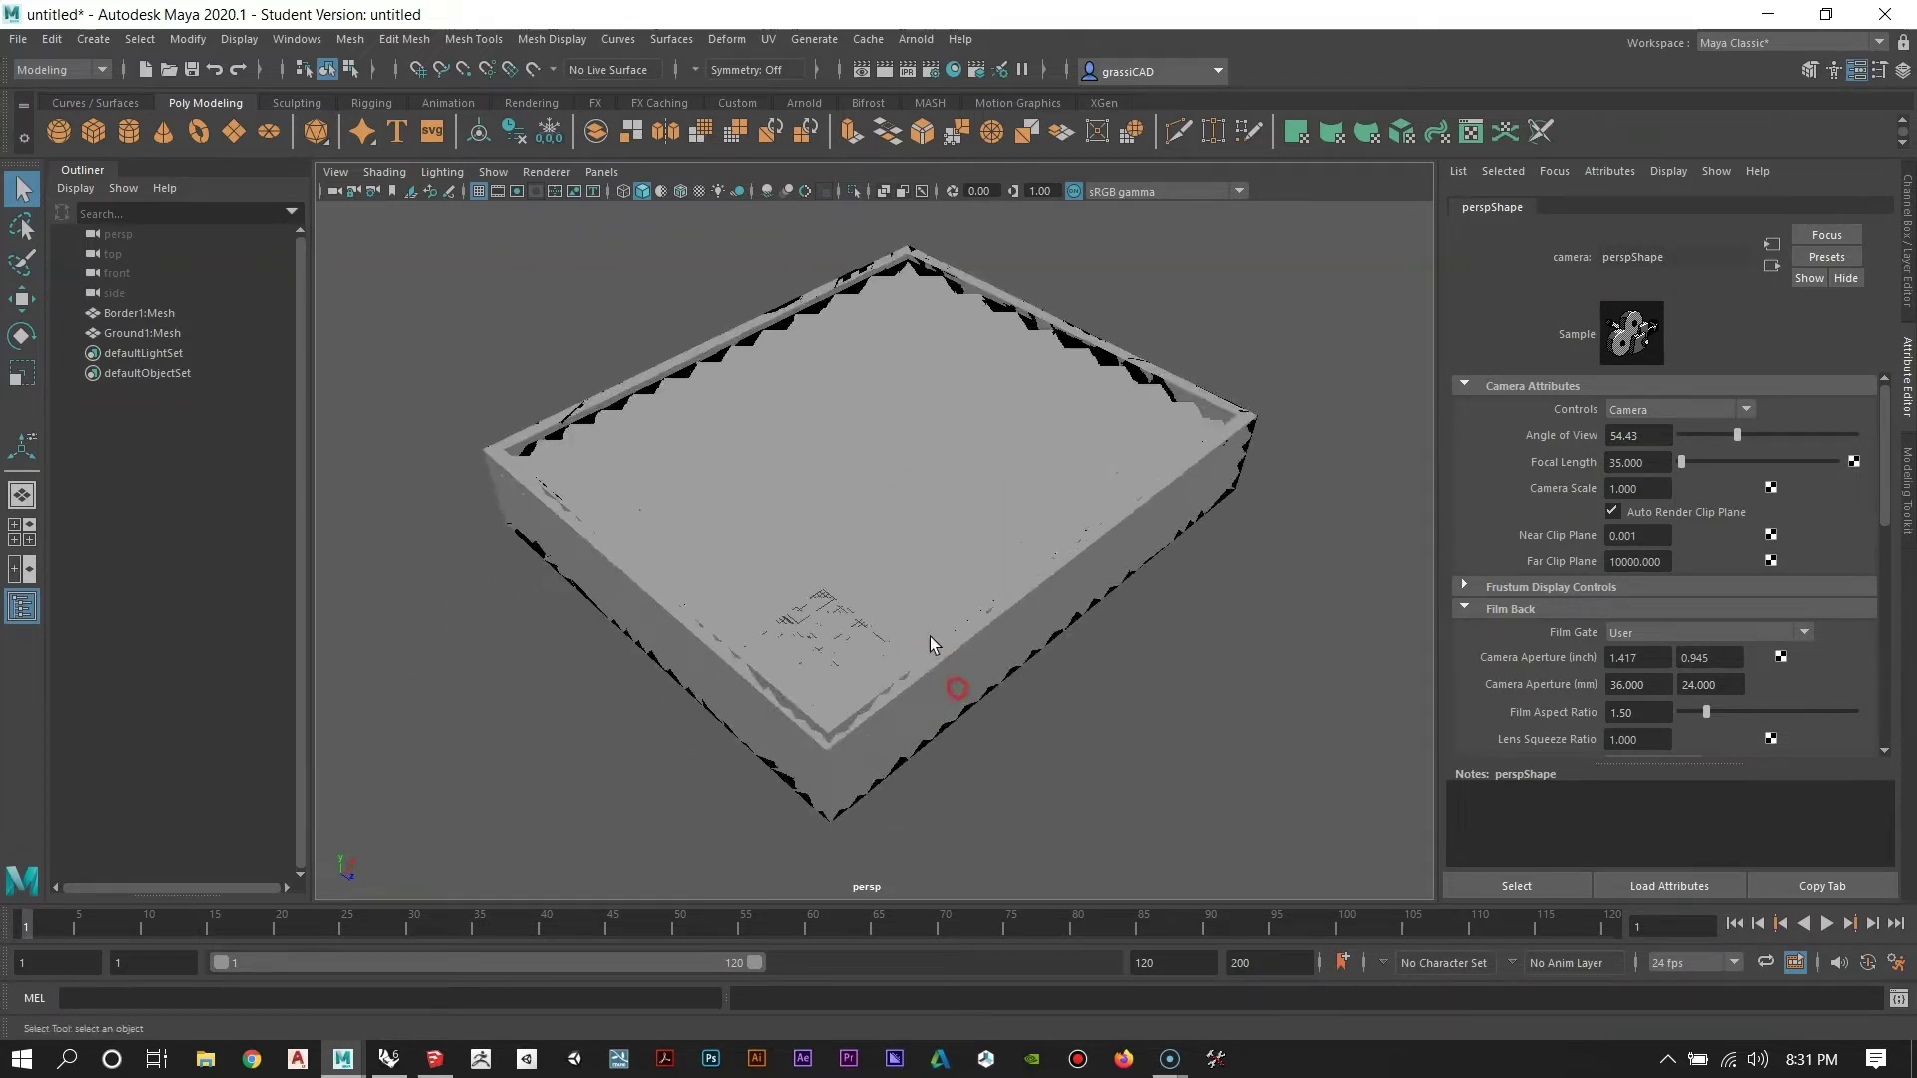
pyautogui.keyDown('alt'); pyautogui.moveTo(897, 613); pyautogui.dragTo(903, 645, button='middle'); pyautogui.keyUp('alt')
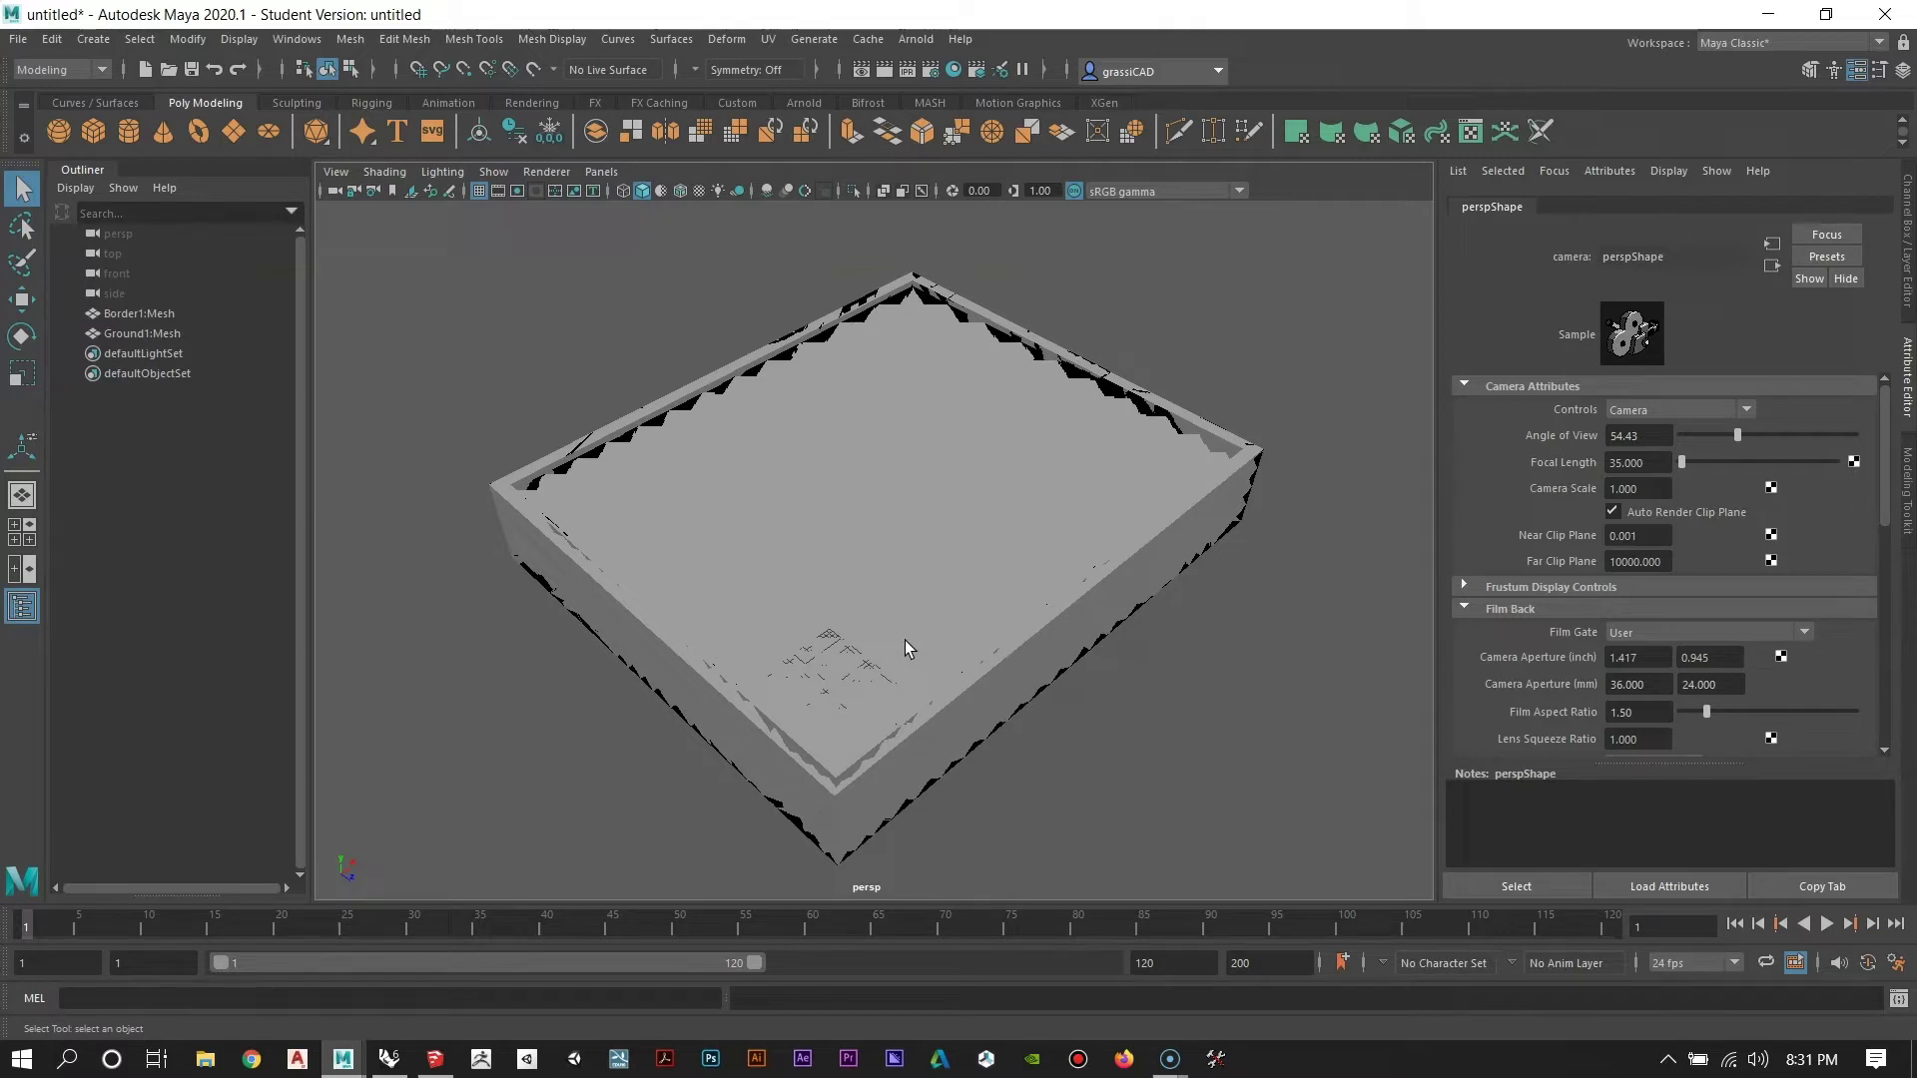
# Select the ground and border meshes in turn to inspect their wireframes, then clear the selection.
pyautogui.click(143, 332)
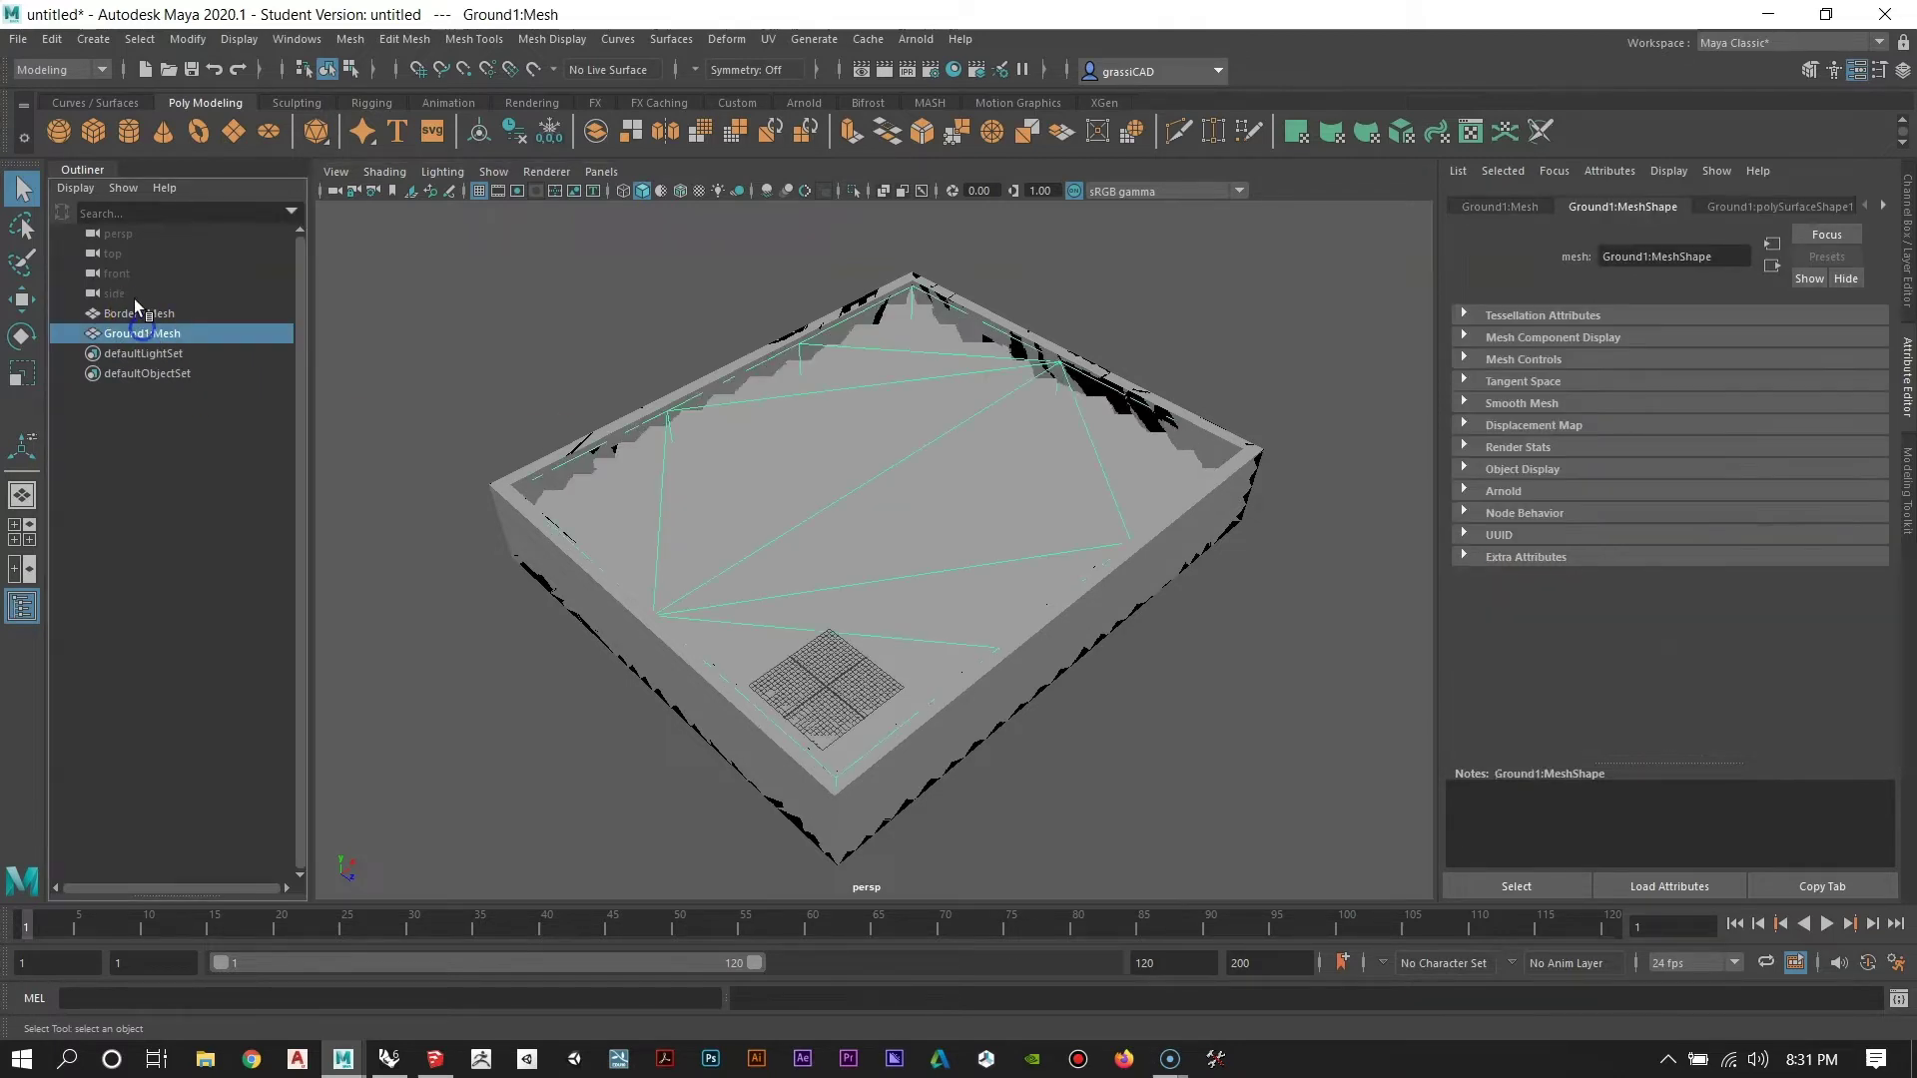
pyautogui.click(134, 315)
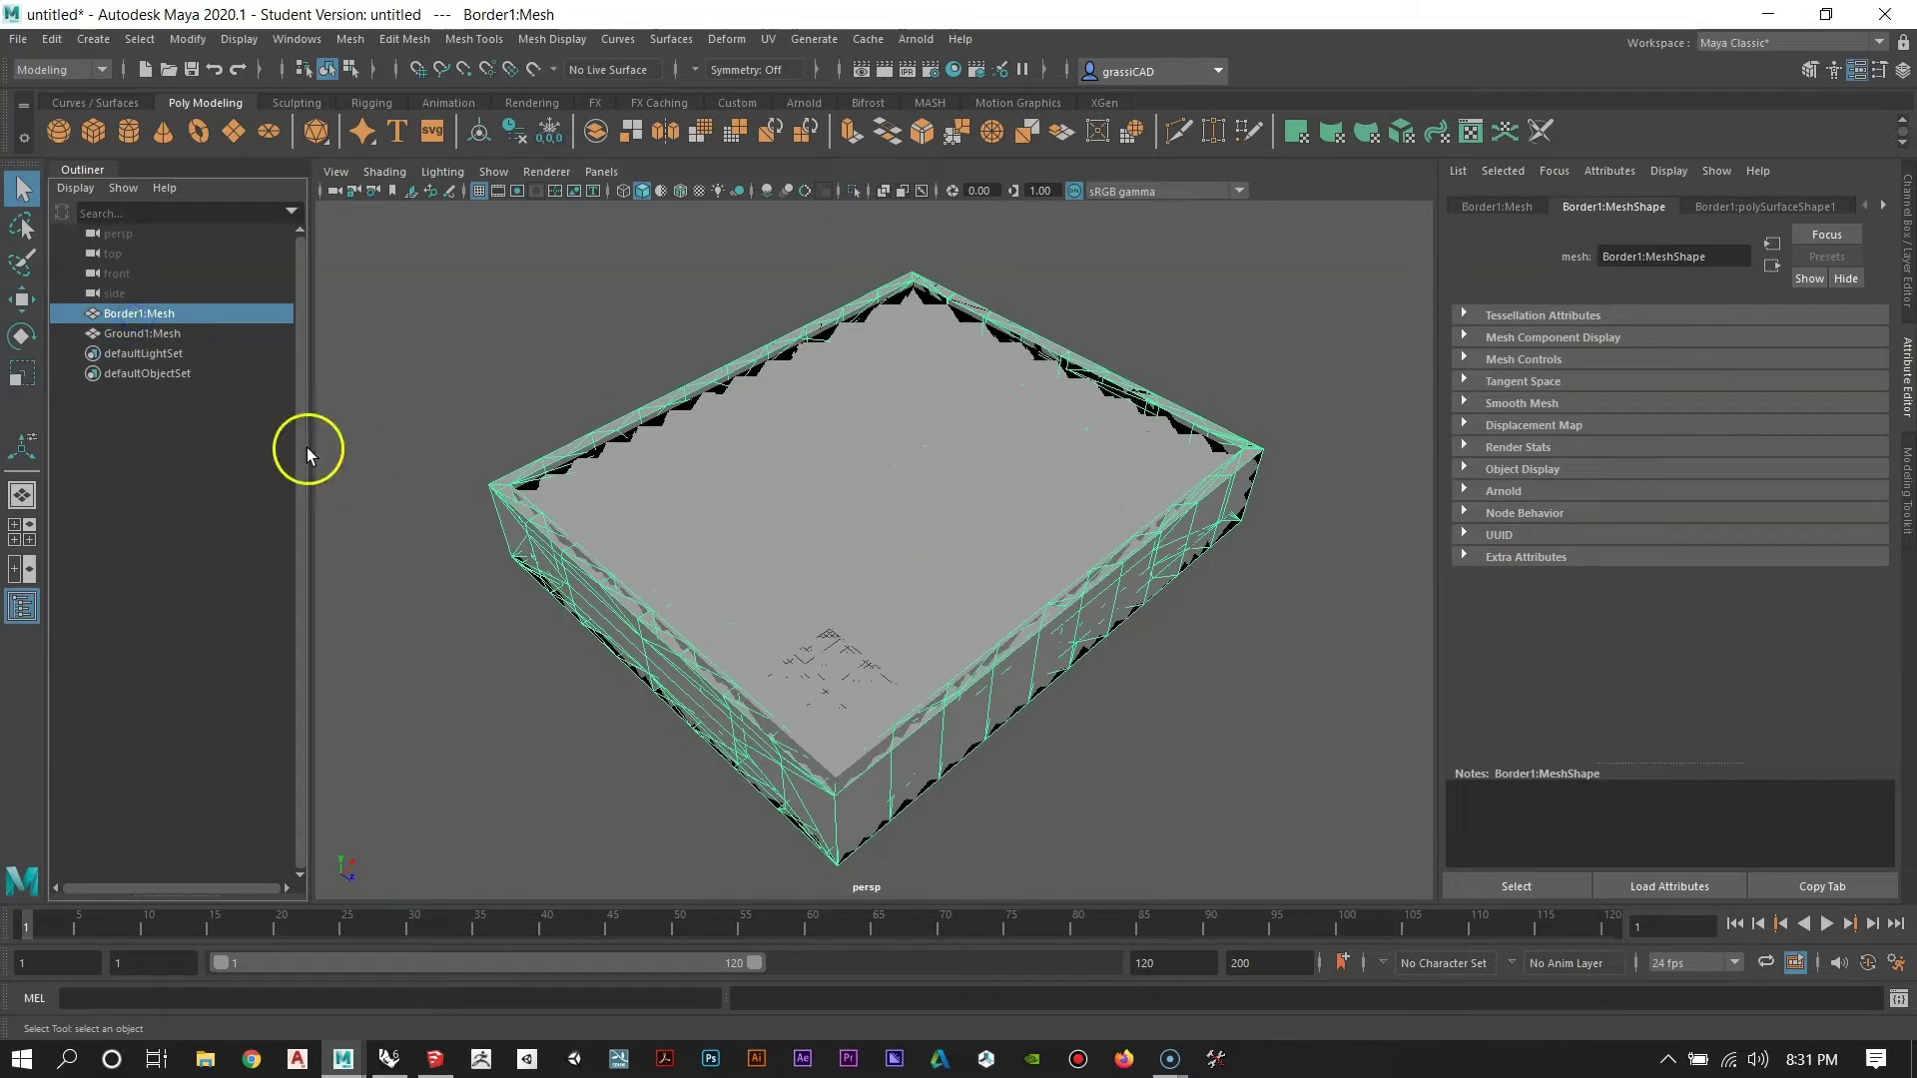
pyautogui.click(150, 333)
pyautogui.click(572, 330)
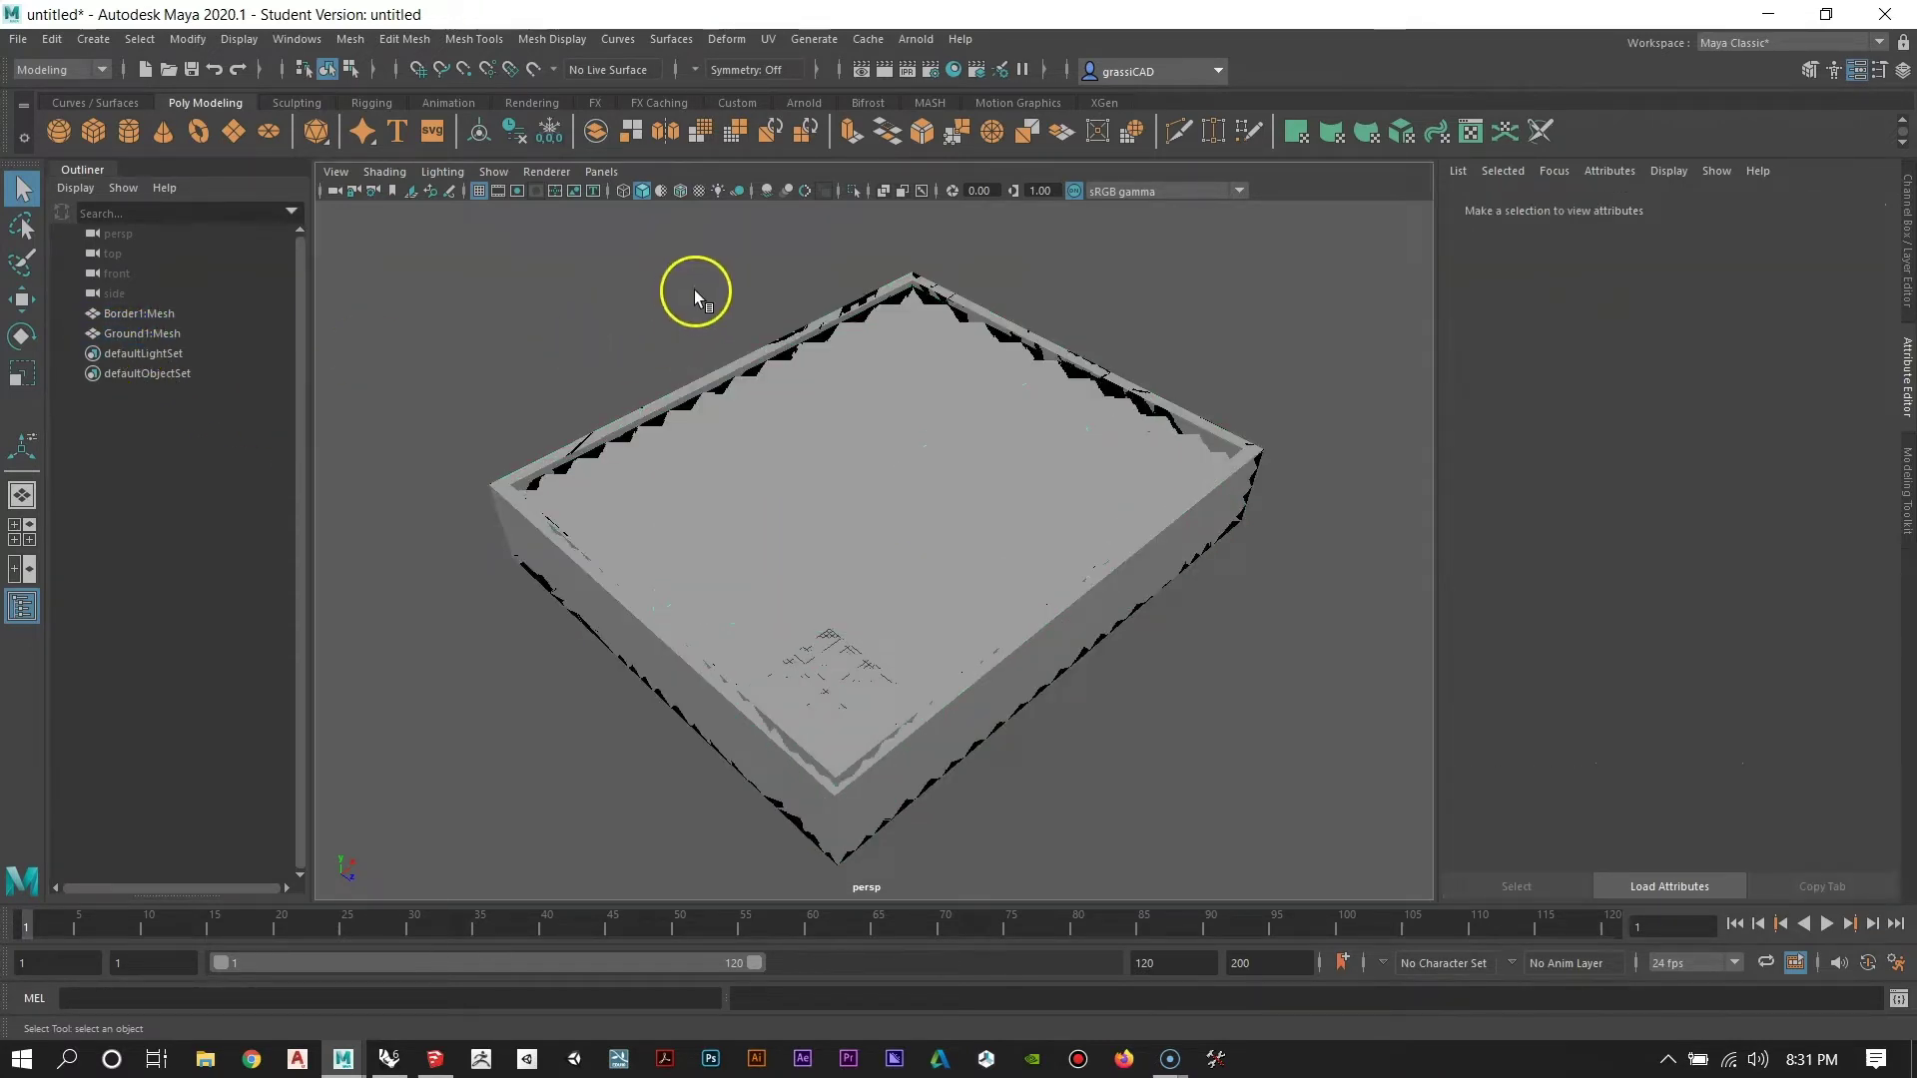
# Open the perspective camera's attributes and set its far clip plane to 100000000.
pyautogui.click(373, 189)
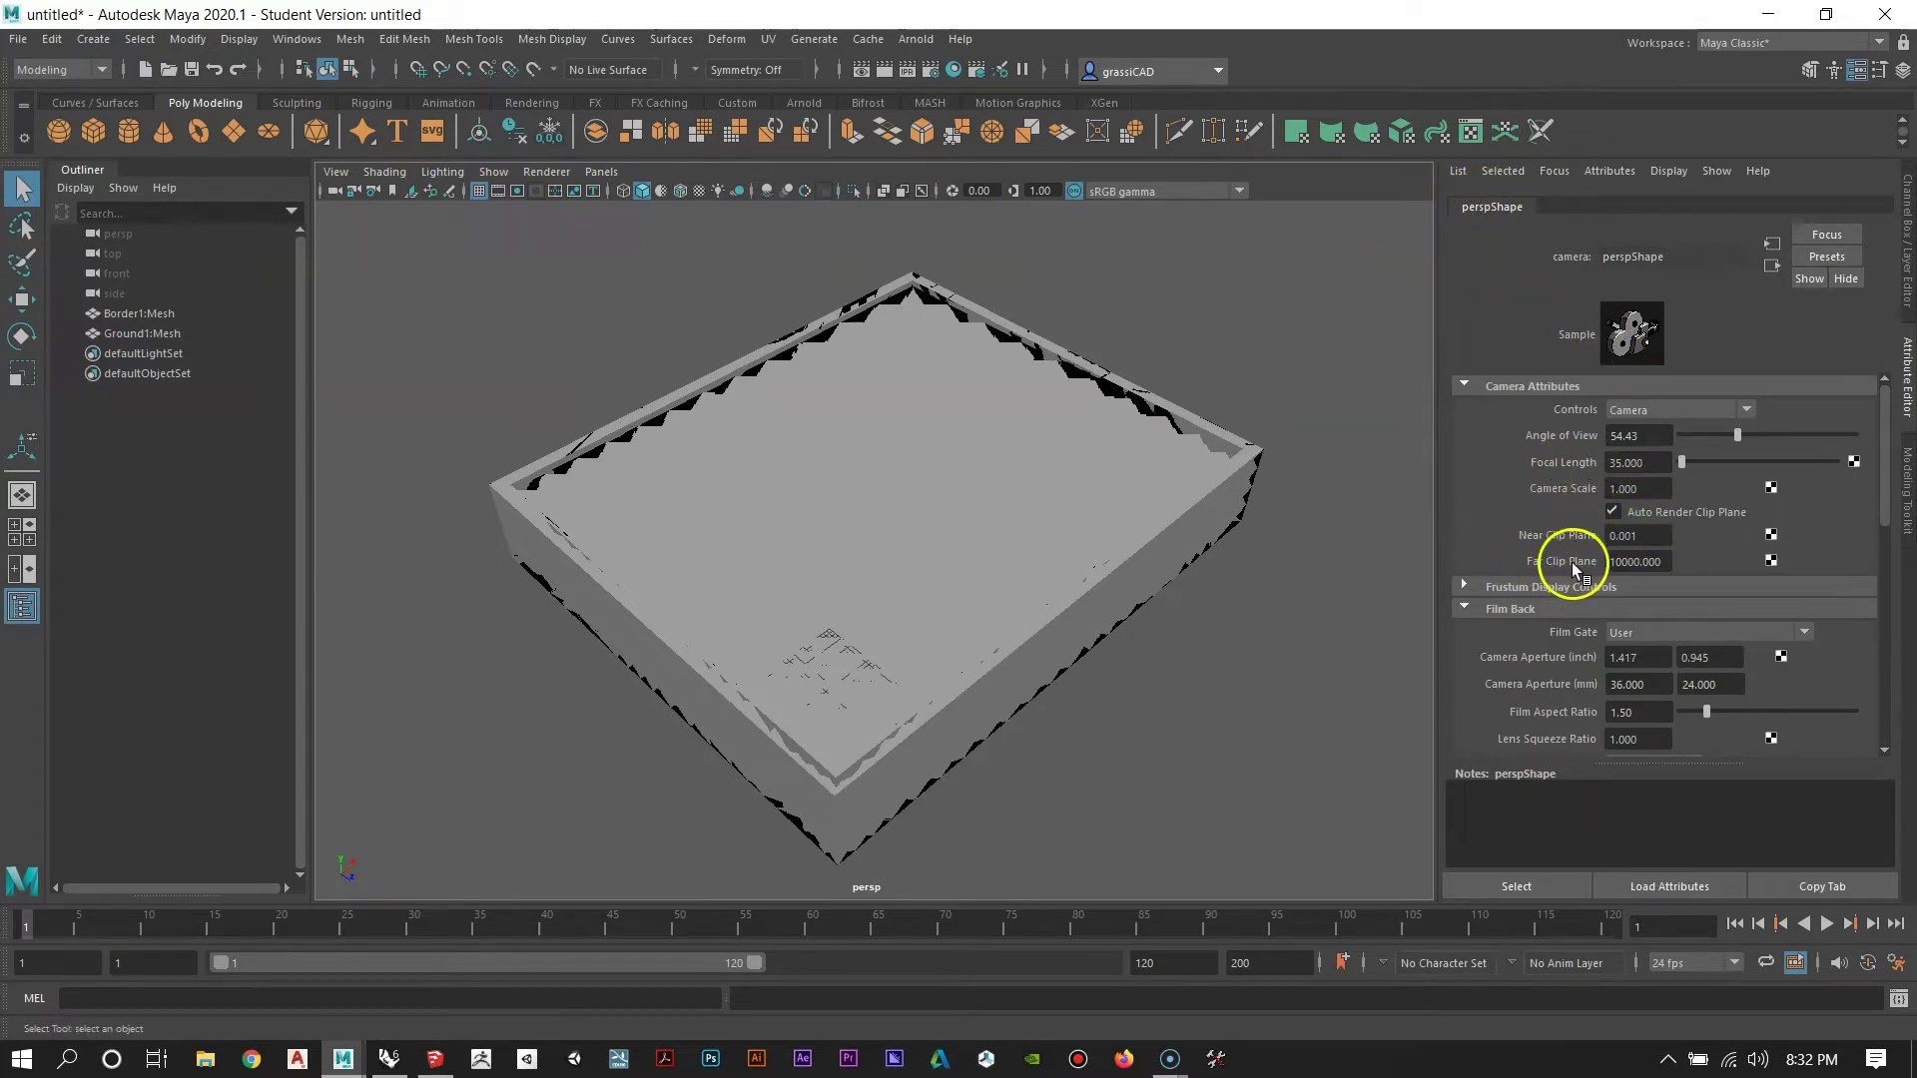
pyautogui.keyDown('alt'); pyautogui.moveTo(865, 456); pyautogui.dragTo(915, 607); pyautogui.keyUp('alt')
pyautogui.keyDown('alt'); pyautogui.moveTo(915, 607); pyautogui.dragTo(964, 684, button='right'); pyautogui.keyUp('alt')
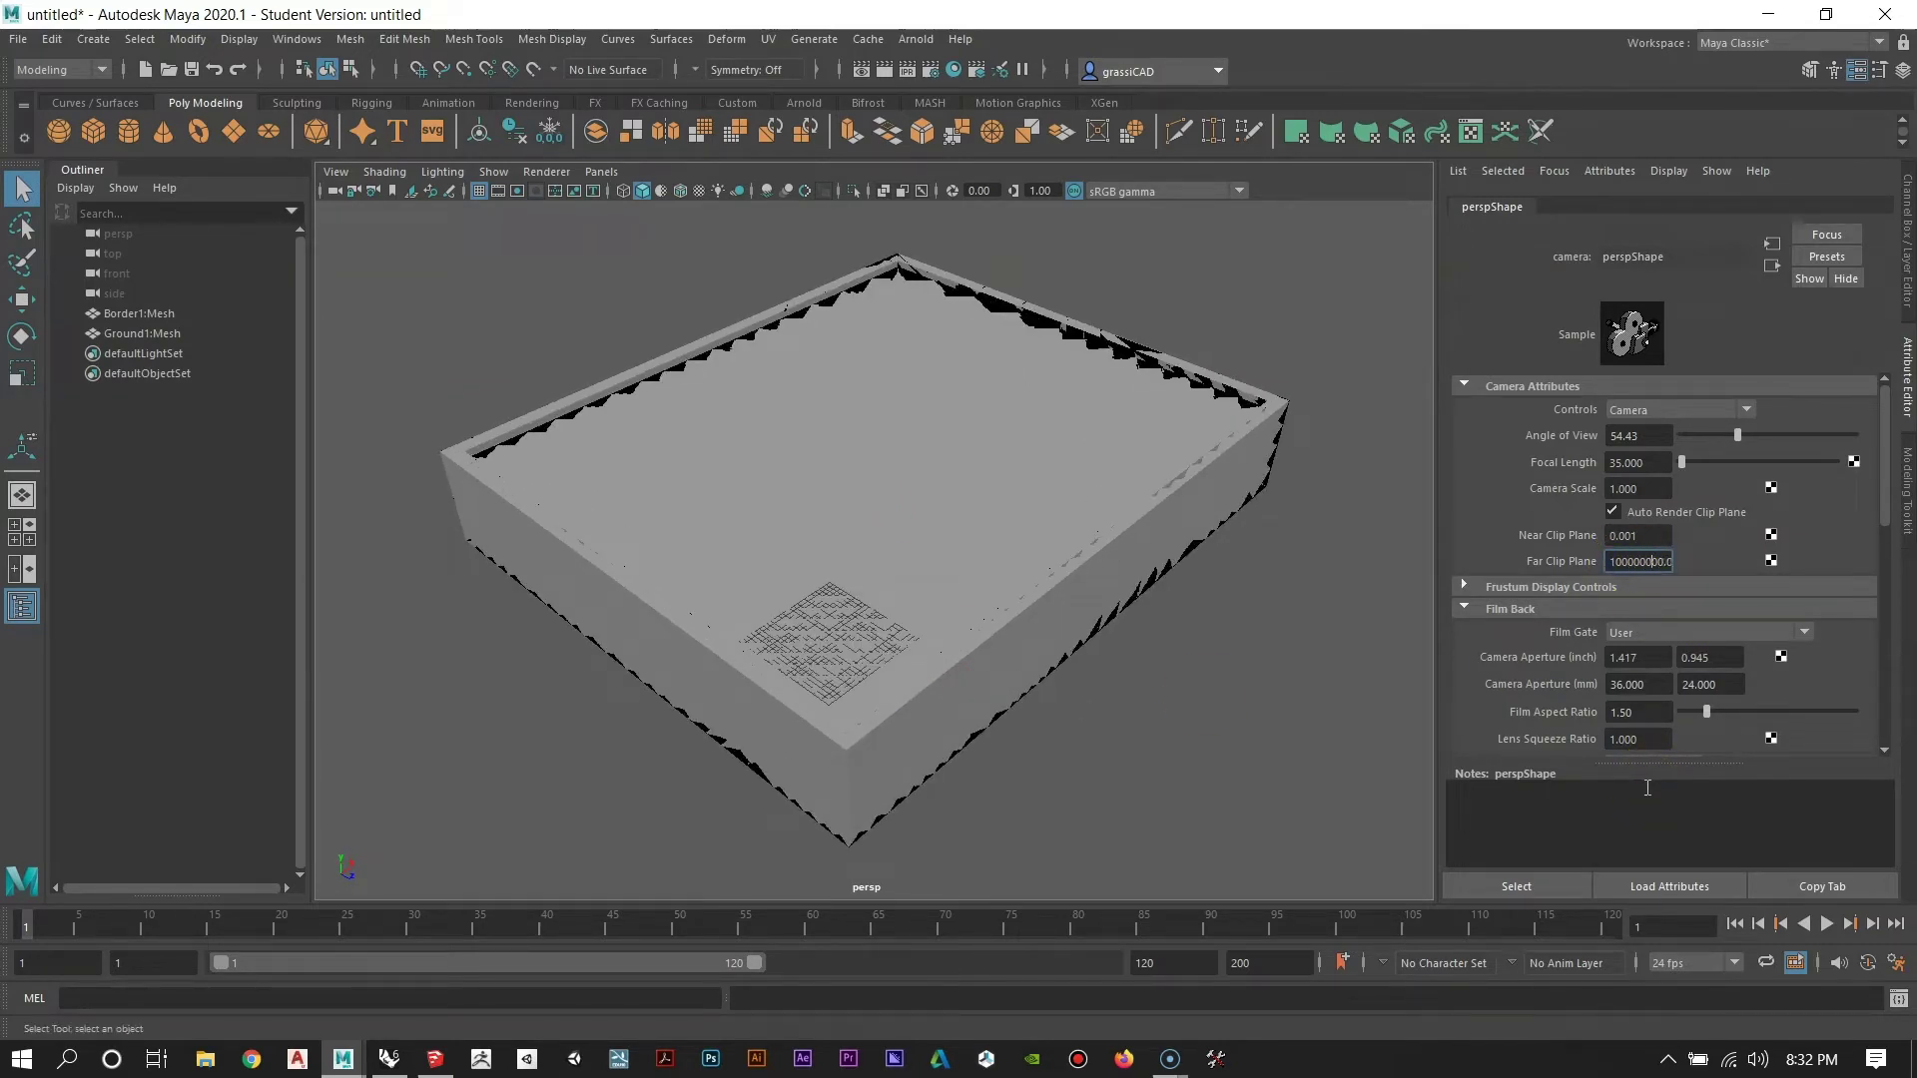
pyautogui.press('Return')
pyautogui.keyDown('alt'); pyautogui.moveTo(1148, 739); pyautogui.dragTo(686, 421, button='right'); pyautogui.keyUp('alt')
pyautogui.keyDown('alt'); pyautogui.moveTo(976, 685); pyautogui.dragTo(1871, 1061, button='right'); pyautogui.keyUp('alt')
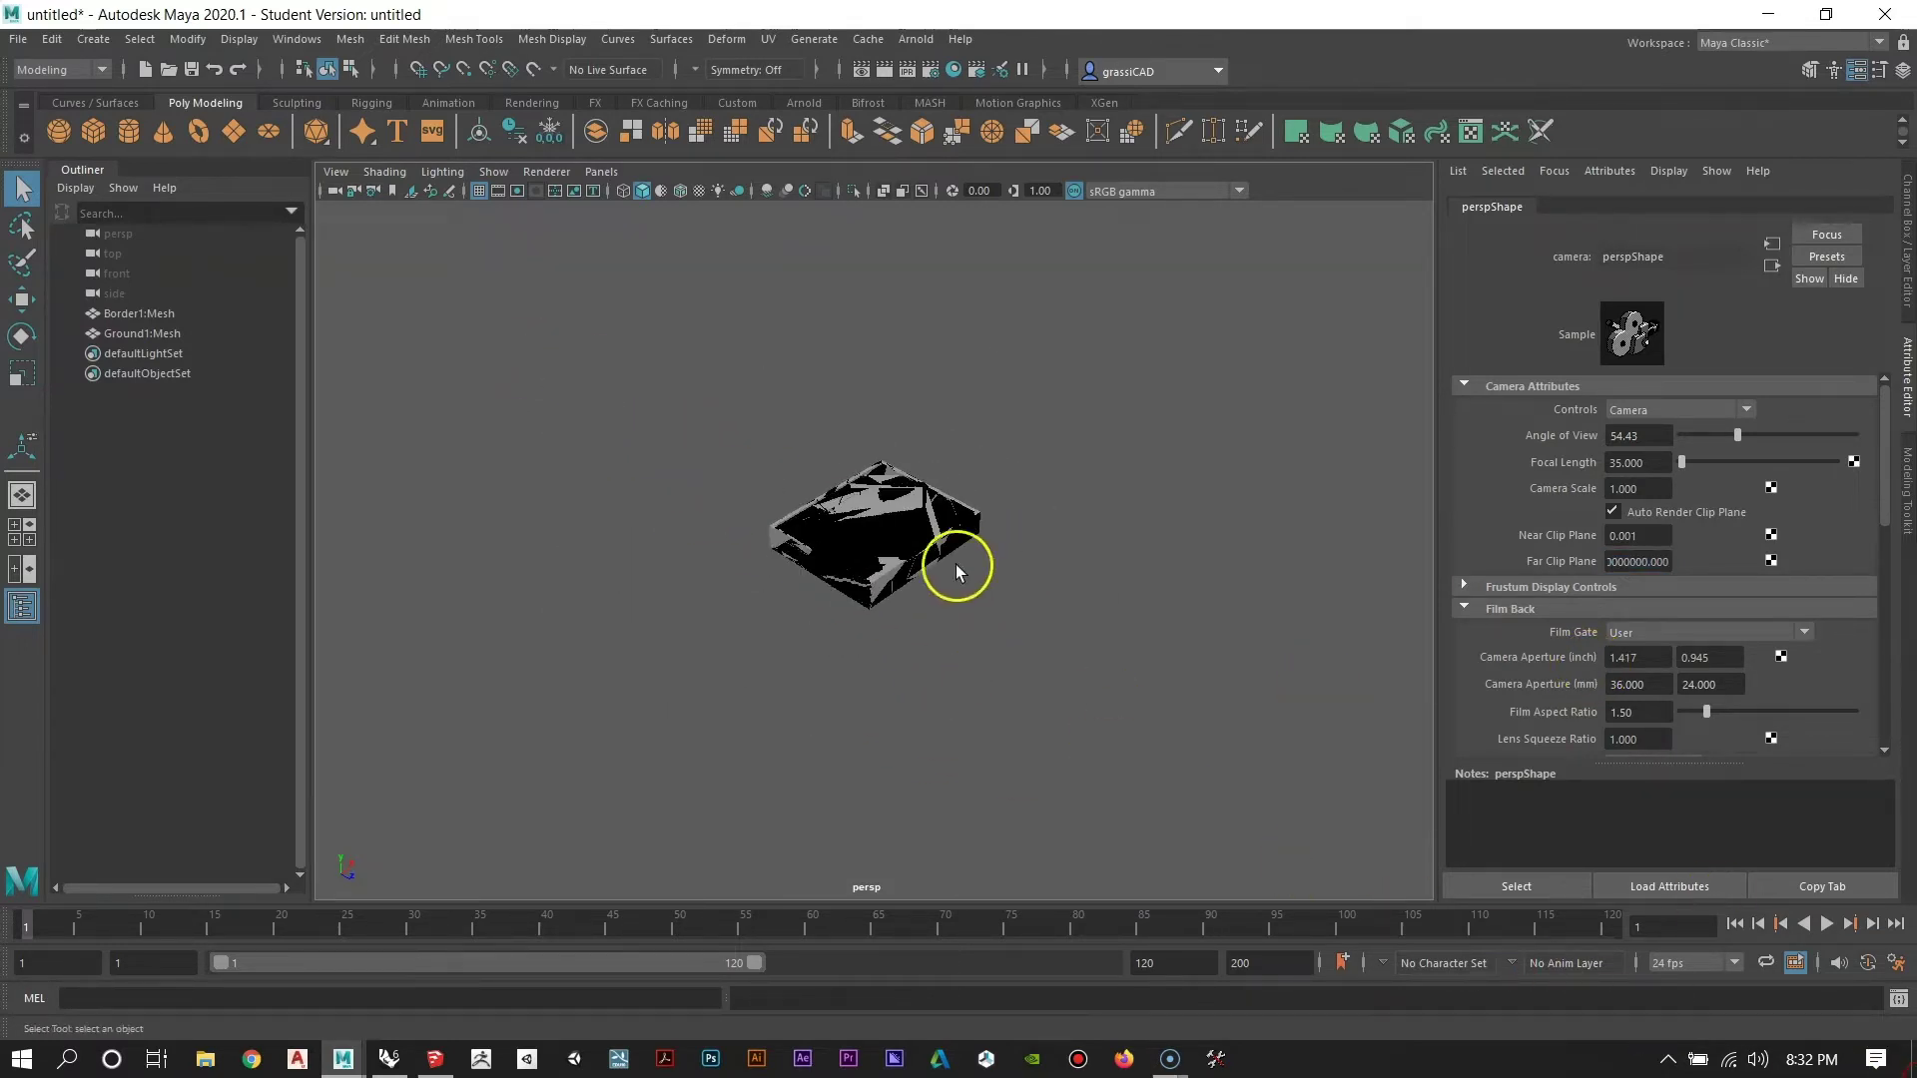
pyautogui.keyDown('alt'); pyautogui.moveTo(956, 567); pyautogui.dragTo(1469, 825, button='right'); pyautogui.keyUp('alt')
pyautogui.keyDown('alt'); pyautogui.moveTo(1262, 685); pyautogui.dragTo(1150, 665); pyautogui.keyUp('alt')
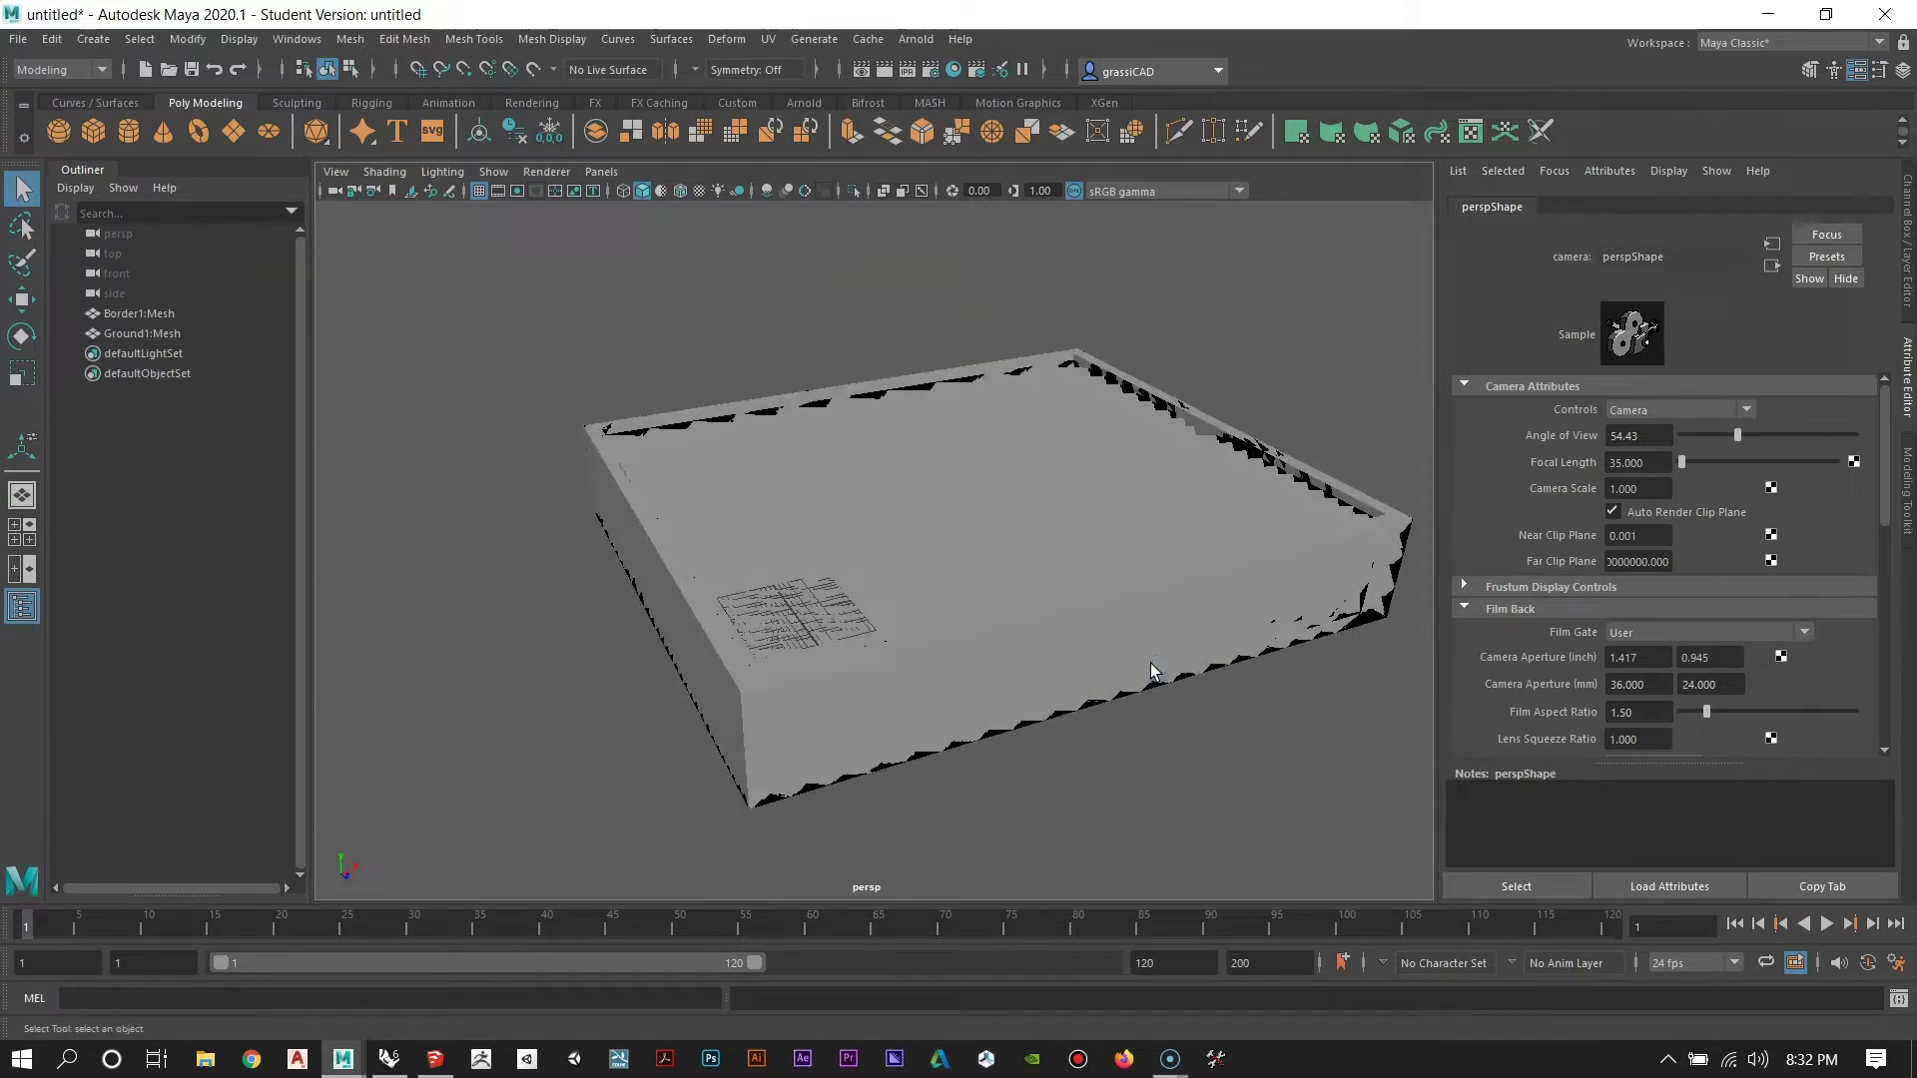
pyautogui.keyDown('alt'); pyautogui.moveTo(1164, 565); pyautogui.dragTo(978, 600); pyautogui.keyUp('alt')
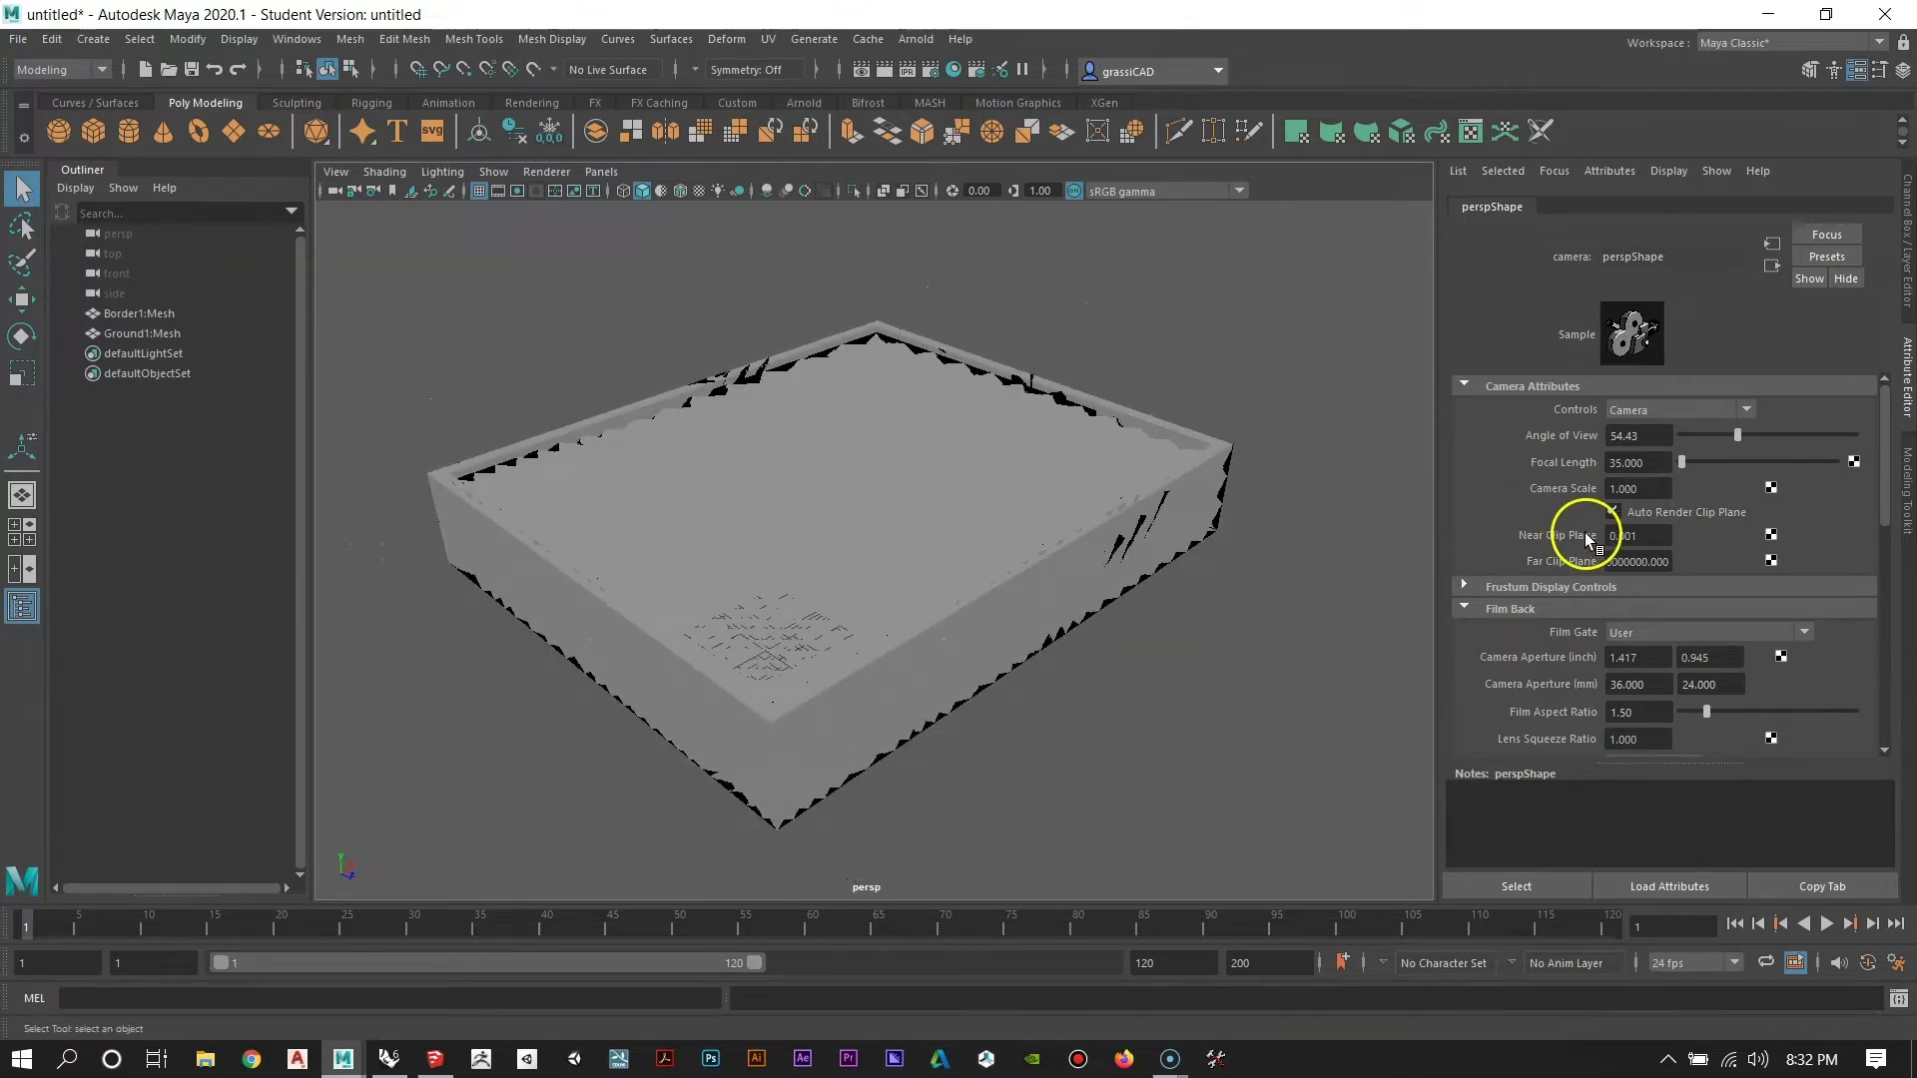
# Set the perspective camera's near clip plane to 1.
pyautogui.click(1610, 535)
pyautogui.write('1')
pyautogui.press('Return')
pyautogui.scroll(3, 974, 394)
pyautogui.keyDown('alt'); pyautogui.moveTo(1021, 471); pyautogui.dragTo(1086, 527); pyautogui.keyUp('alt')
pyautogui.keyDown('alt'); pyautogui.moveTo(1094, 565); pyautogui.dragTo(1352, 865, button='right'); pyautogui.keyUp('alt')
pyautogui.keyDown('alt'); pyautogui.moveTo(1352, 865); pyautogui.dragTo(954, 625); pyautogui.keyUp('alt')
# Display wireframes over the shaded border and ground meshes and inspect their edges from several angles.
pyautogui.click(689, 192)
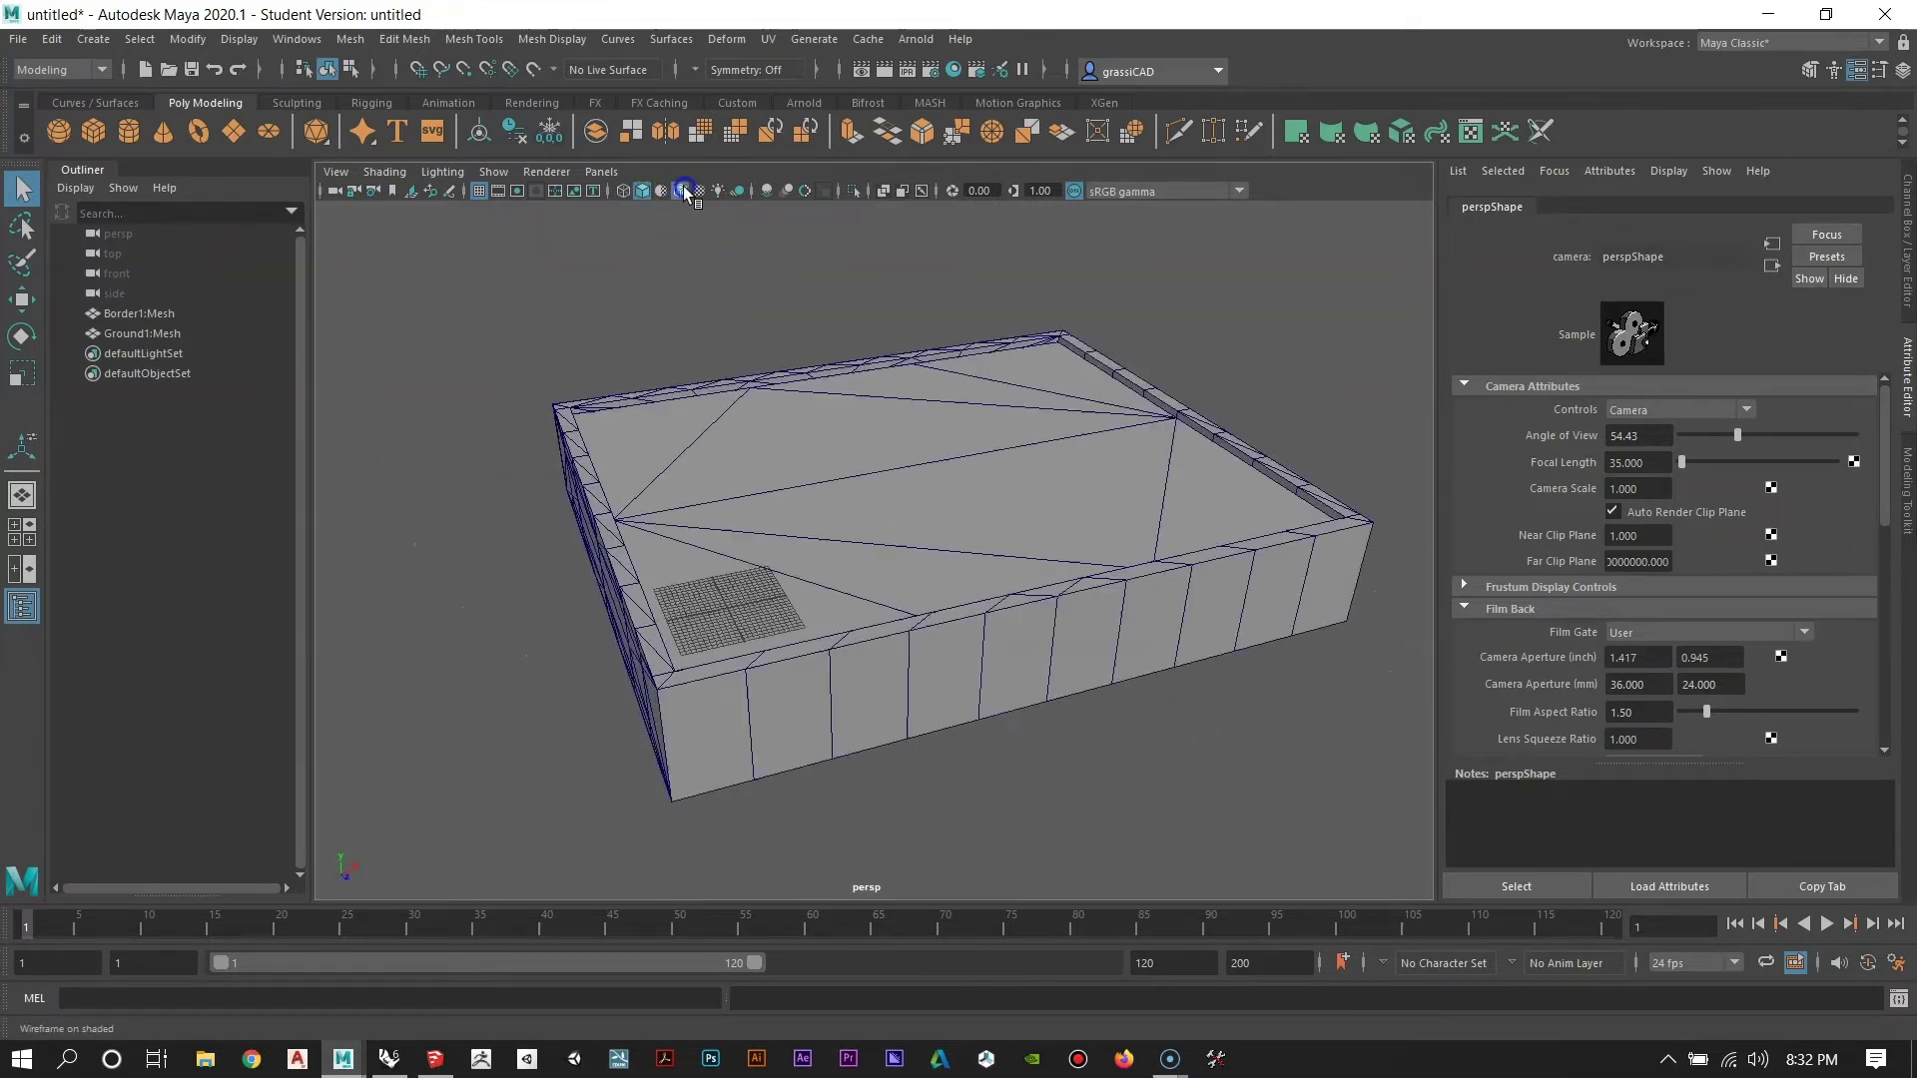
pyautogui.moveTo(879, 524)
pyautogui.keyDown('alt'); pyautogui.mouseDown()
pyautogui.moveTo(865, 543)
pyautogui.moveTo(912, 518)
pyautogui.moveTo(869, 529)
pyautogui.mouseUp(); pyautogui.keyUp('alt')
pyautogui.keyDown('alt'); pyautogui.moveTo(869, 554); pyautogui.dragTo(872, 582, button='middle'); pyautogui.keyUp('alt')
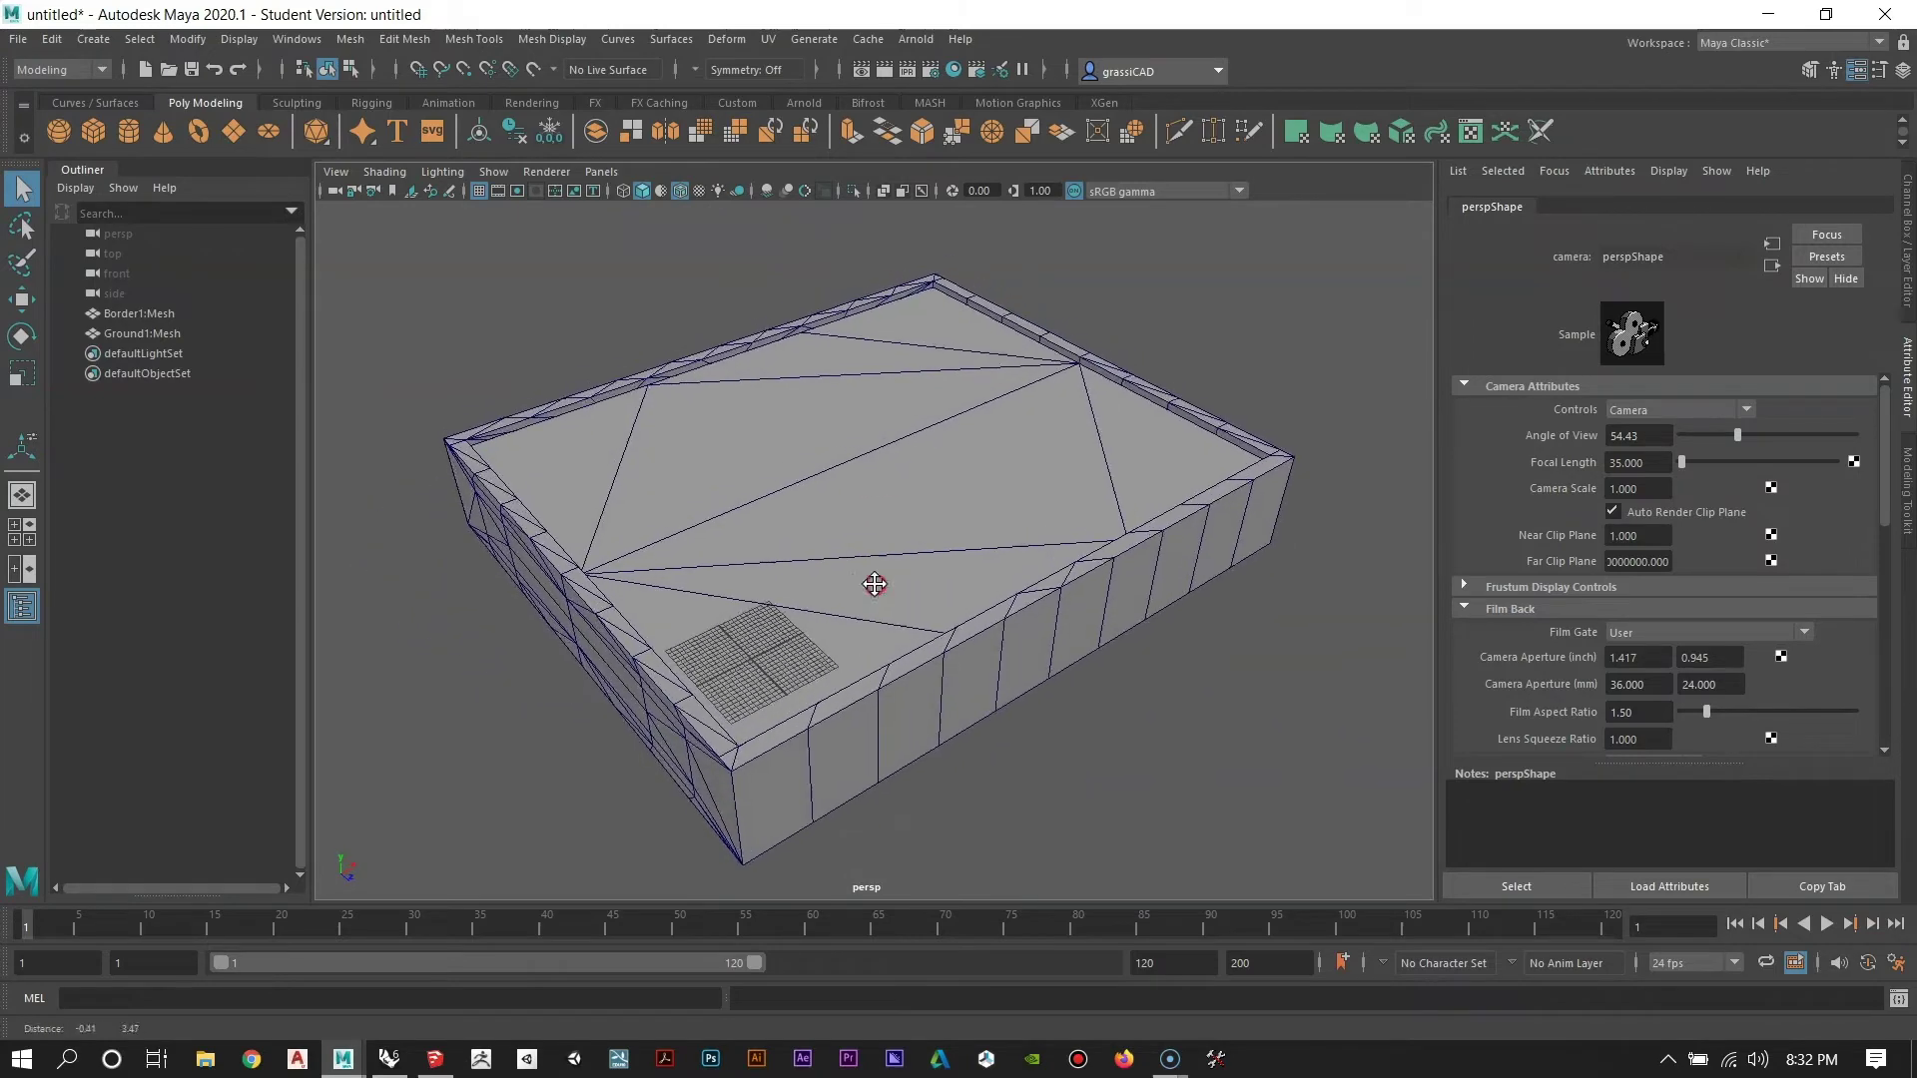
pyautogui.keyDown('alt'); pyautogui.moveTo(873, 582); pyautogui.dragTo(744, 565, button='right'); pyautogui.keyUp('alt')
pyautogui.keyDown('alt'); pyautogui.moveTo(744, 564); pyautogui.dragTo(737, 595); pyautogui.keyUp('alt')
pyautogui.keyDown('alt'); pyautogui.moveTo(737, 595); pyautogui.dragTo(757, 605, button='middle'); pyautogui.keyUp('alt')
pyautogui.keyDown('alt'); pyautogui.moveTo(758, 605); pyautogui.dragTo(829, 654, button='right'); pyautogui.keyUp('alt')
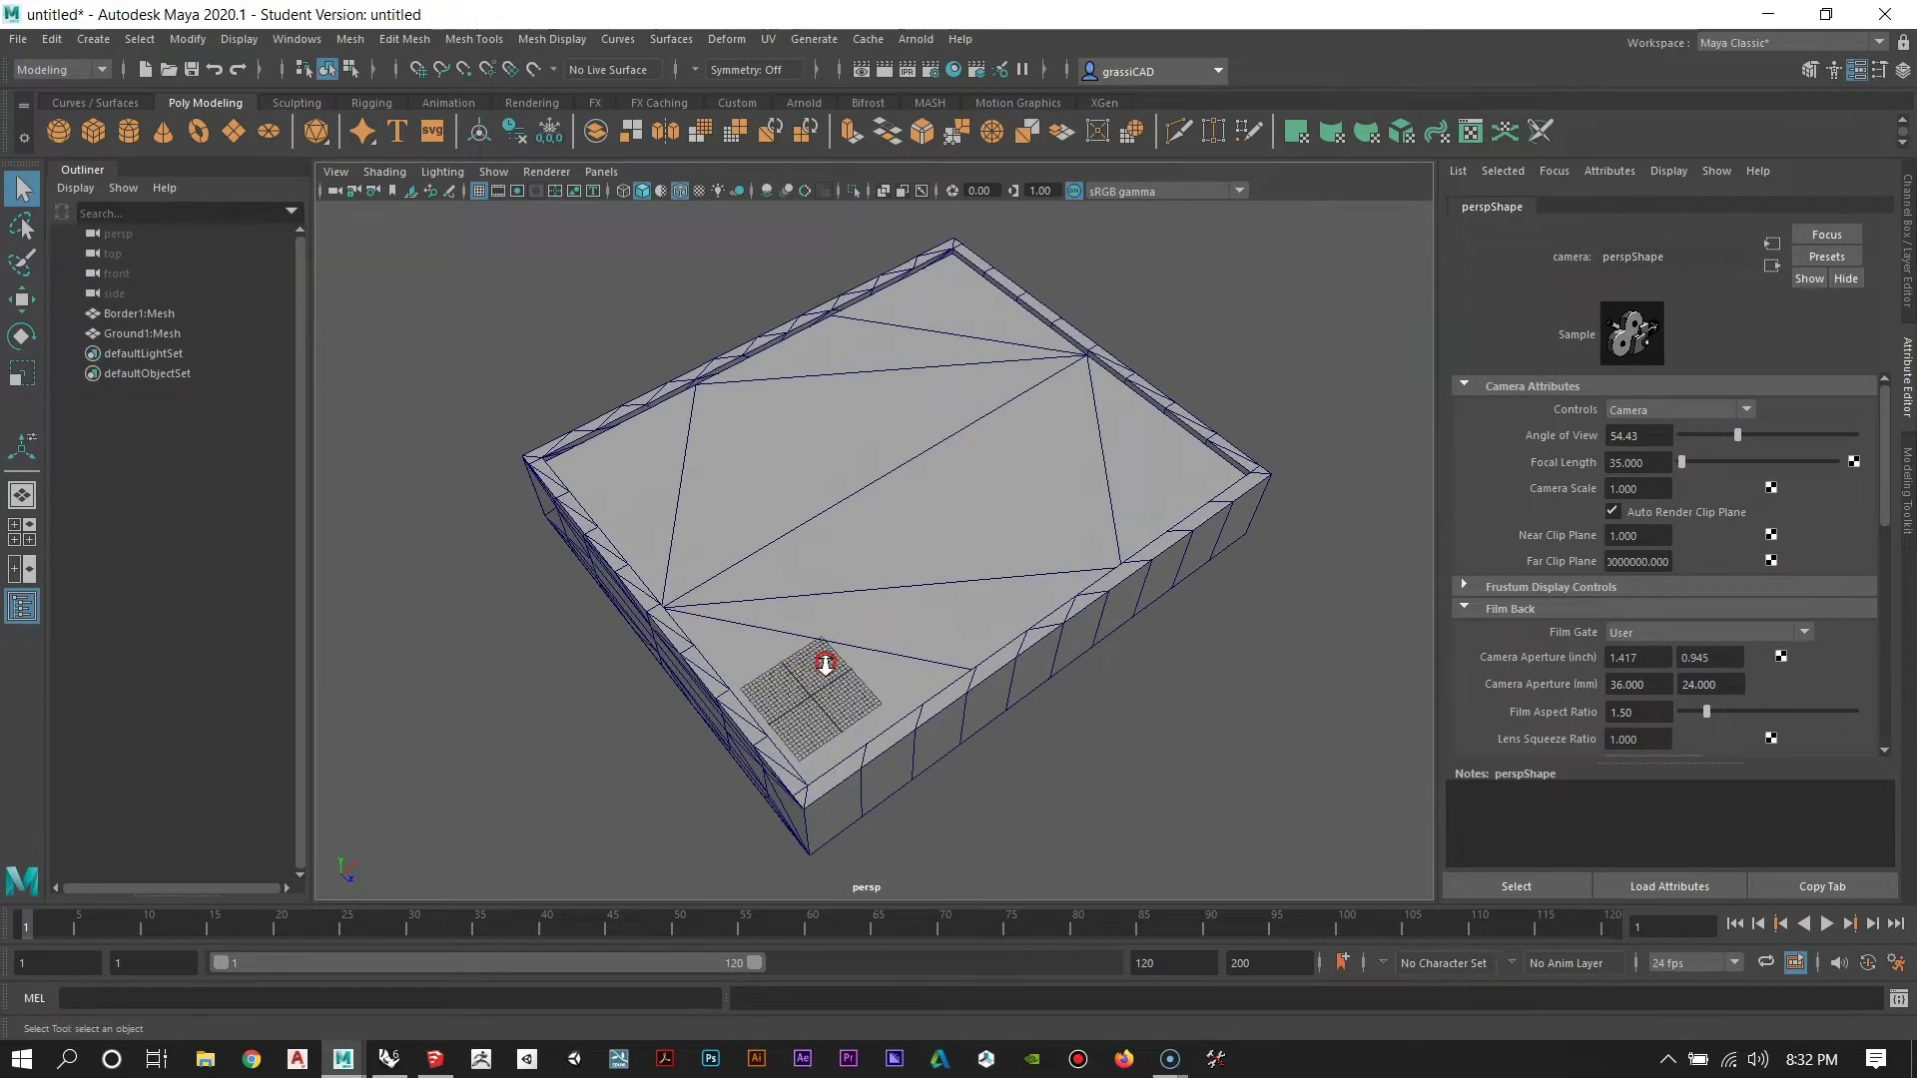
pyautogui.keyDown('alt'); pyautogui.moveTo(762, 543); pyautogui.dragTo(723, 540); pyautogui.keyUp('alt')
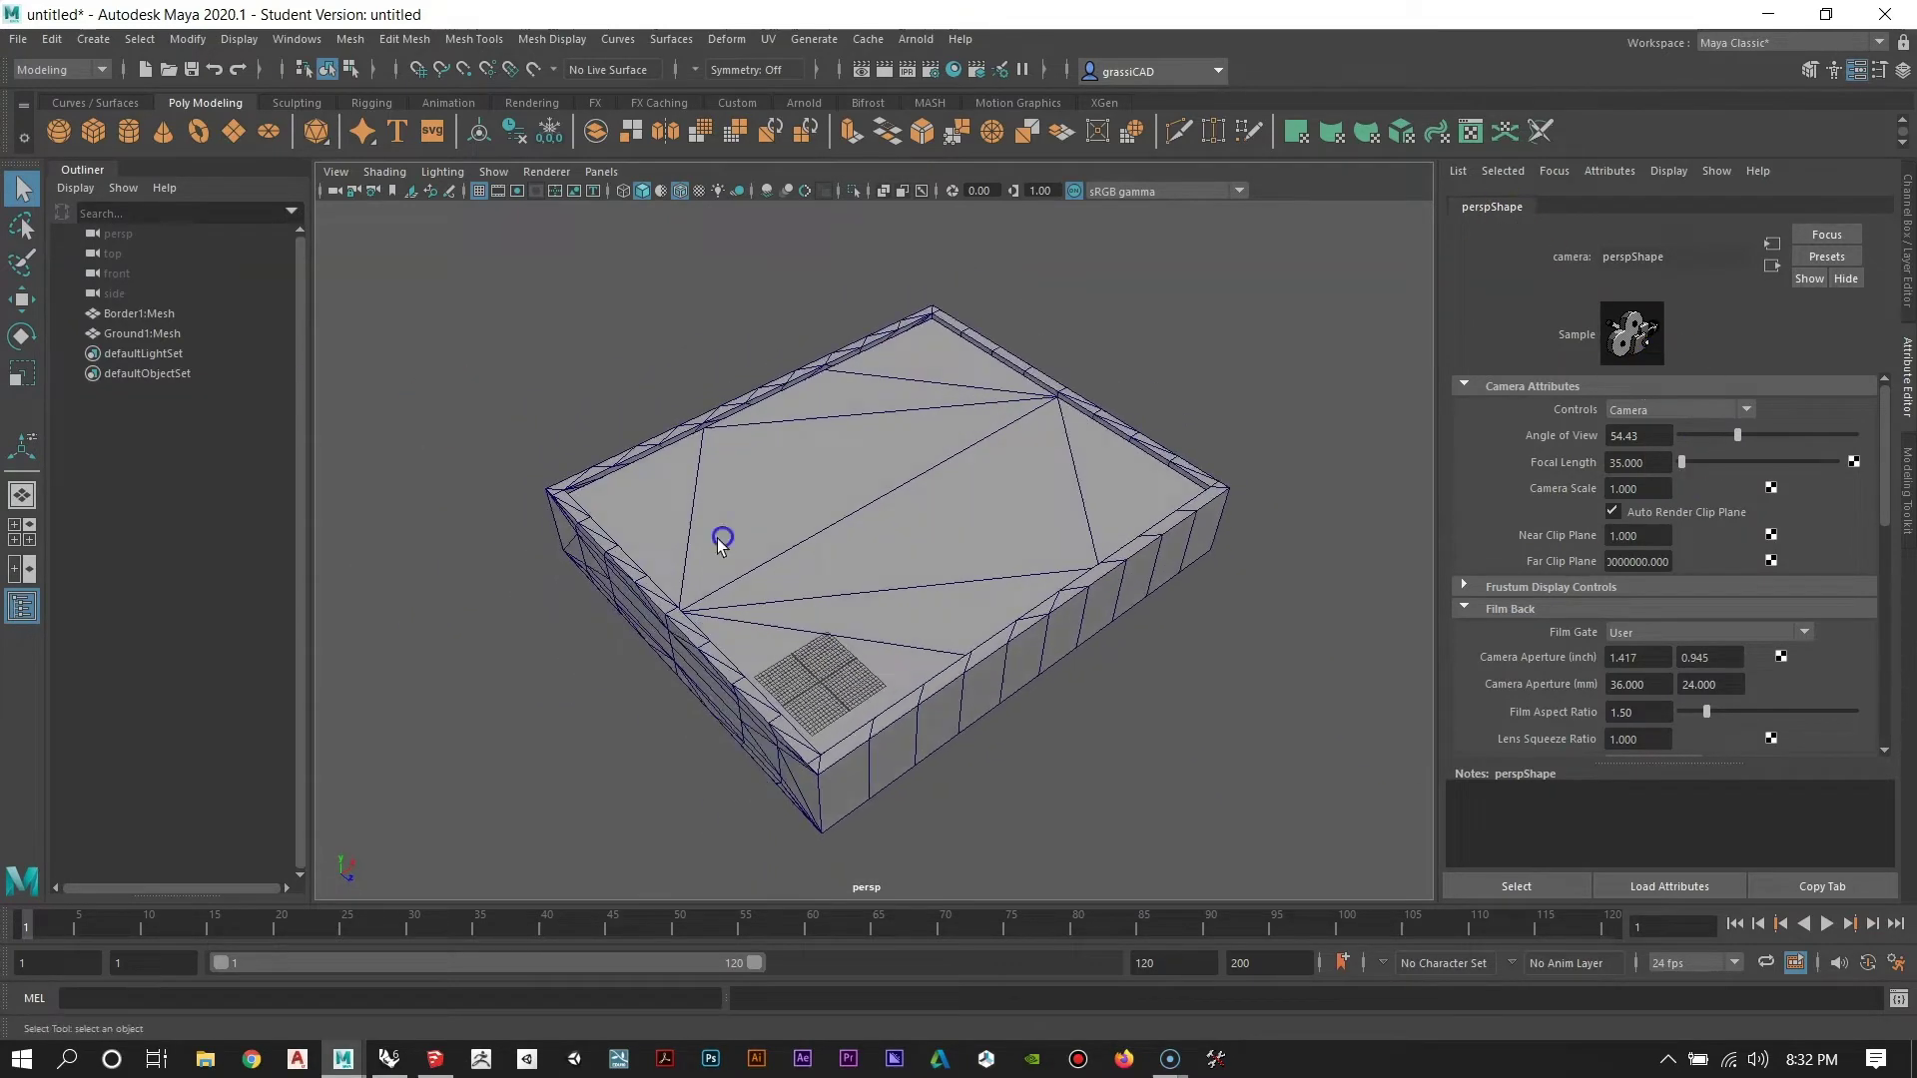
# Import Appliances.obj from the OBJs folder into the scene.
pyautogui.click(22, 40)
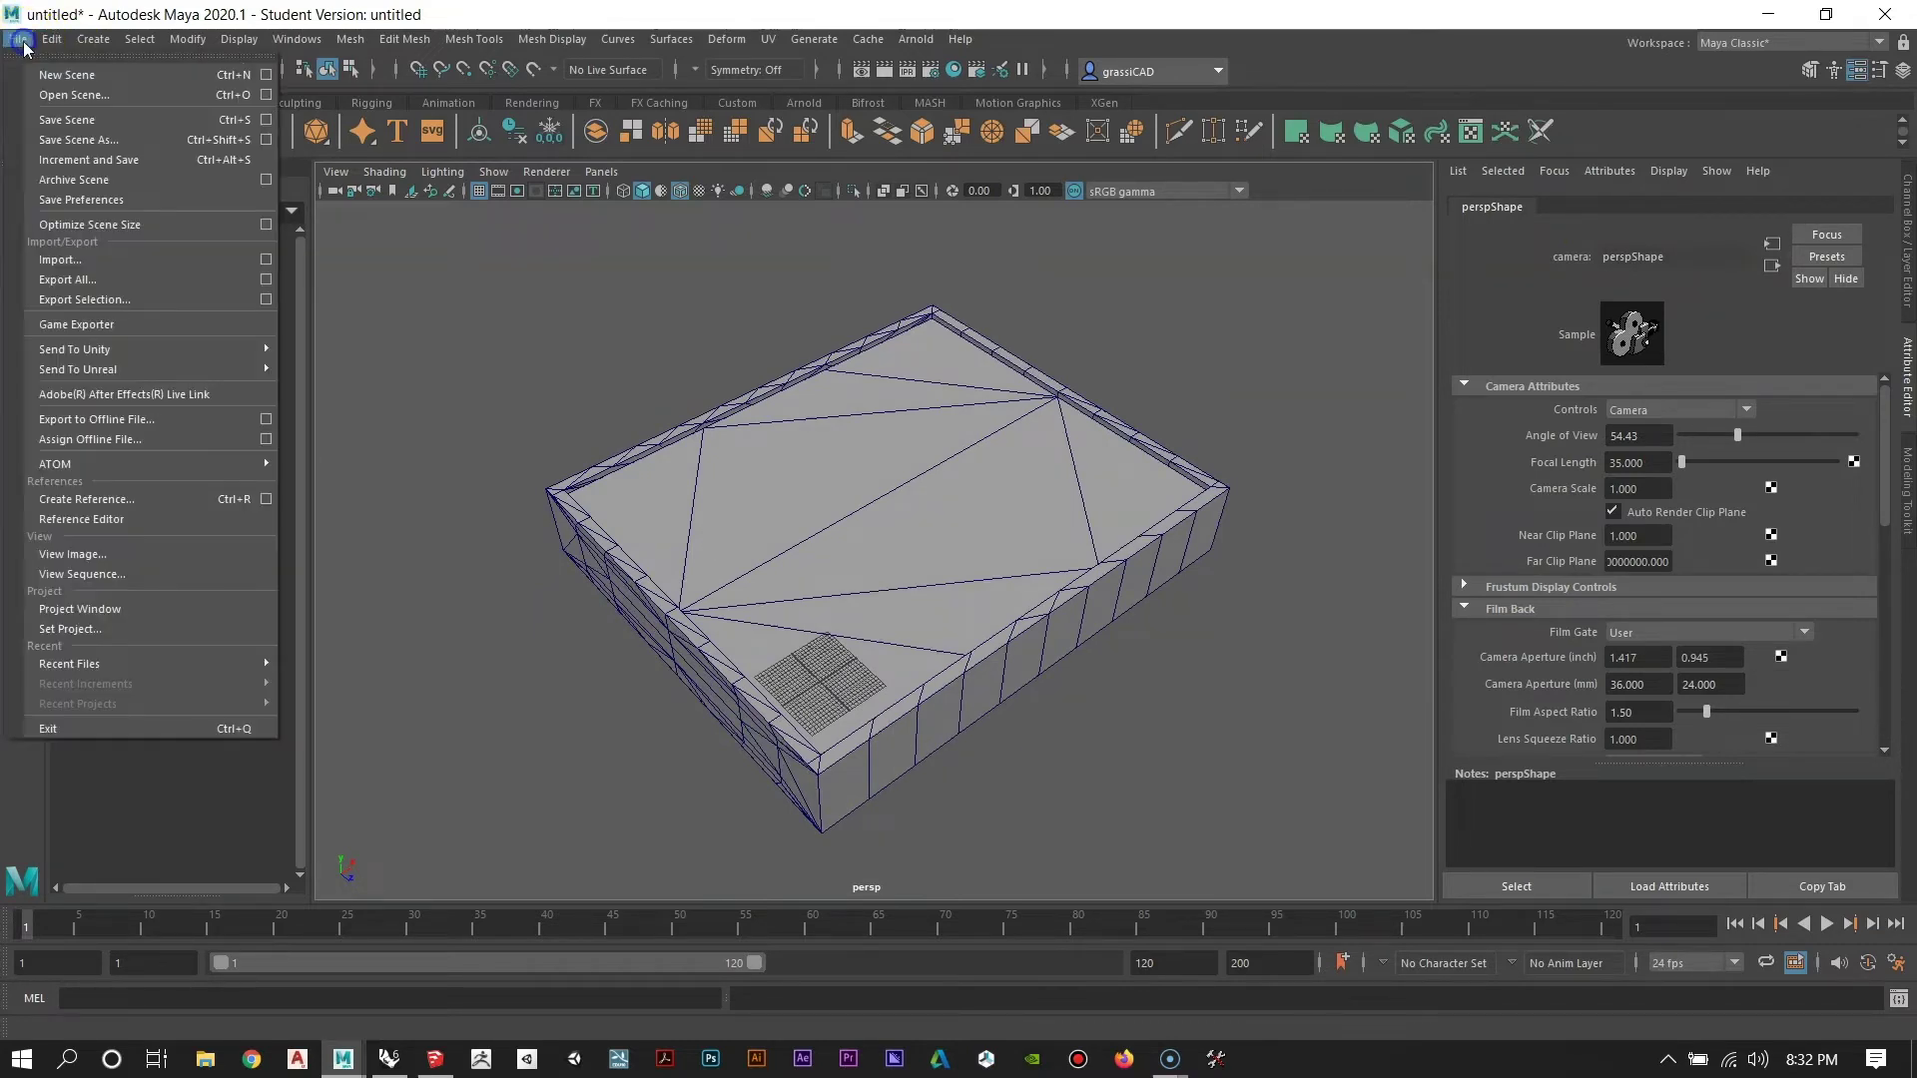
pyautogui.click(34, 238)
pyautogui.click(581, 362)
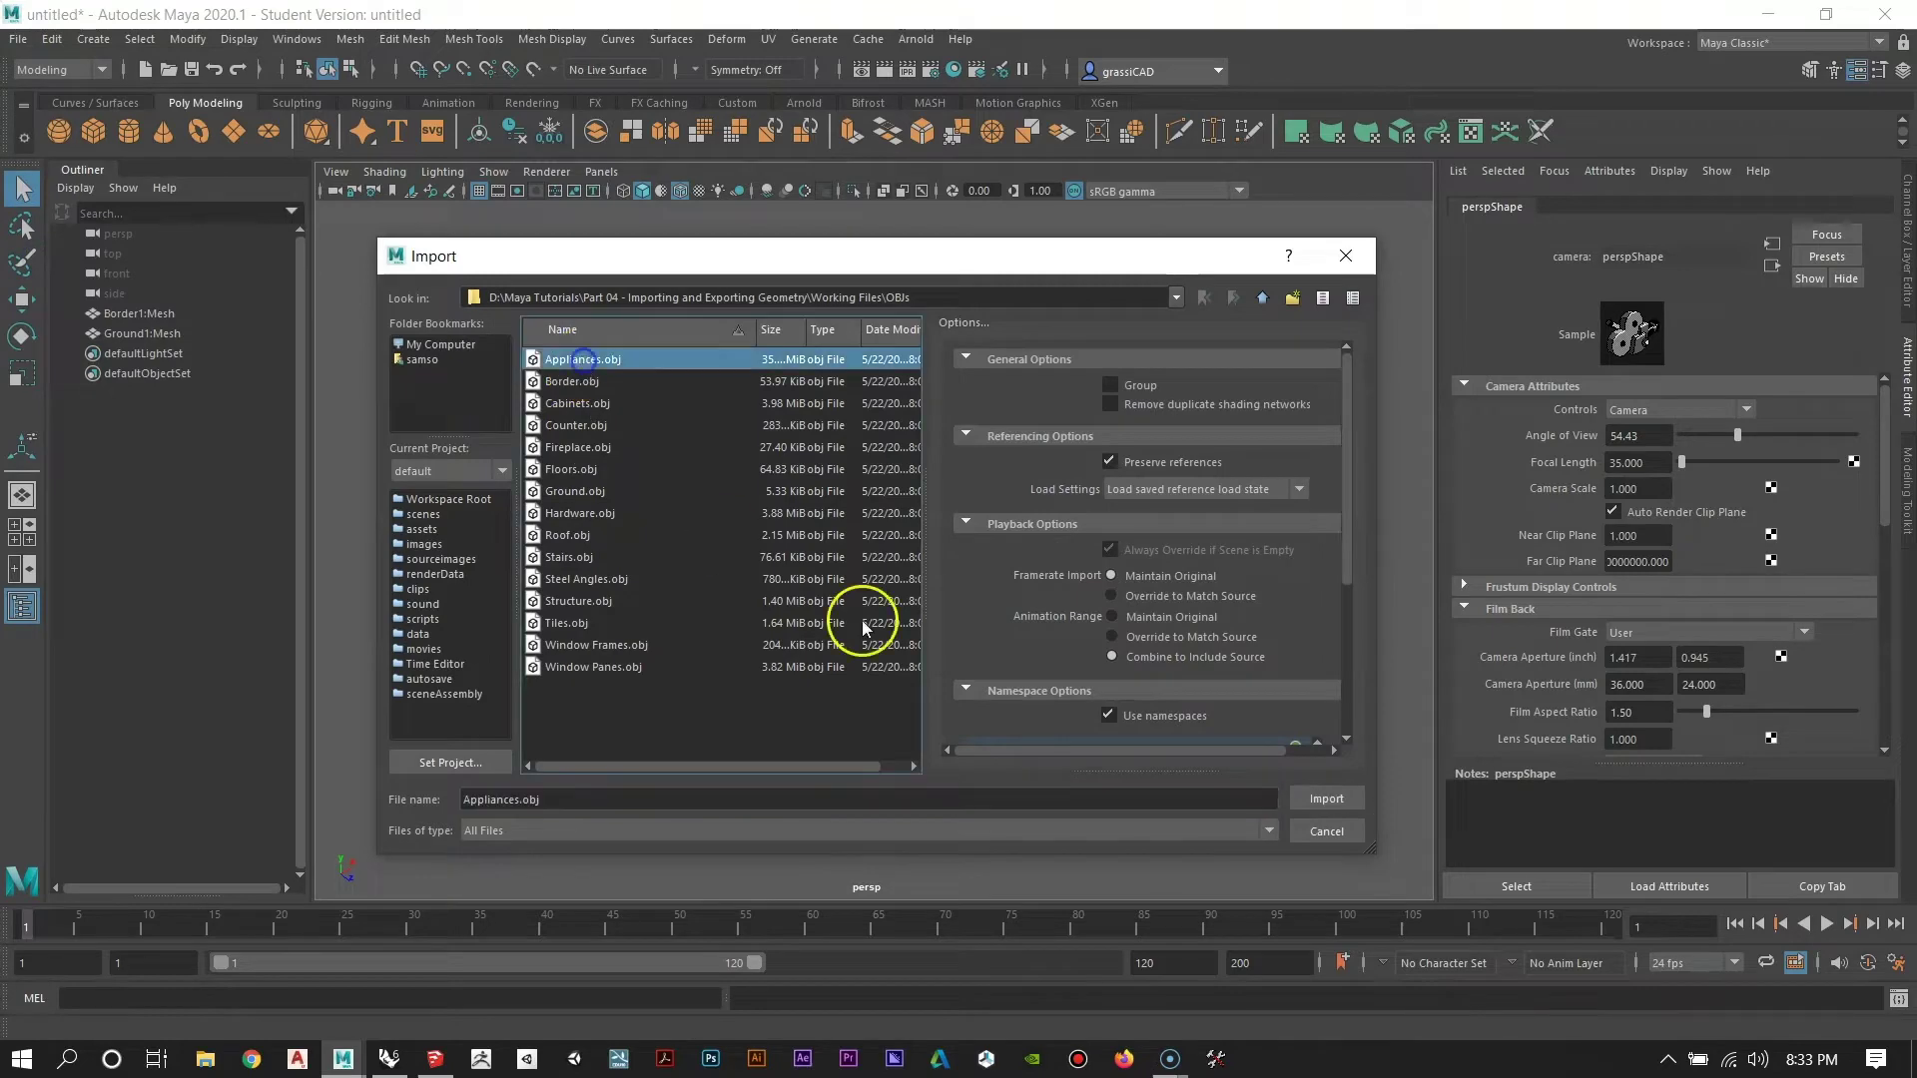
pyautogui.click(1323, 799)
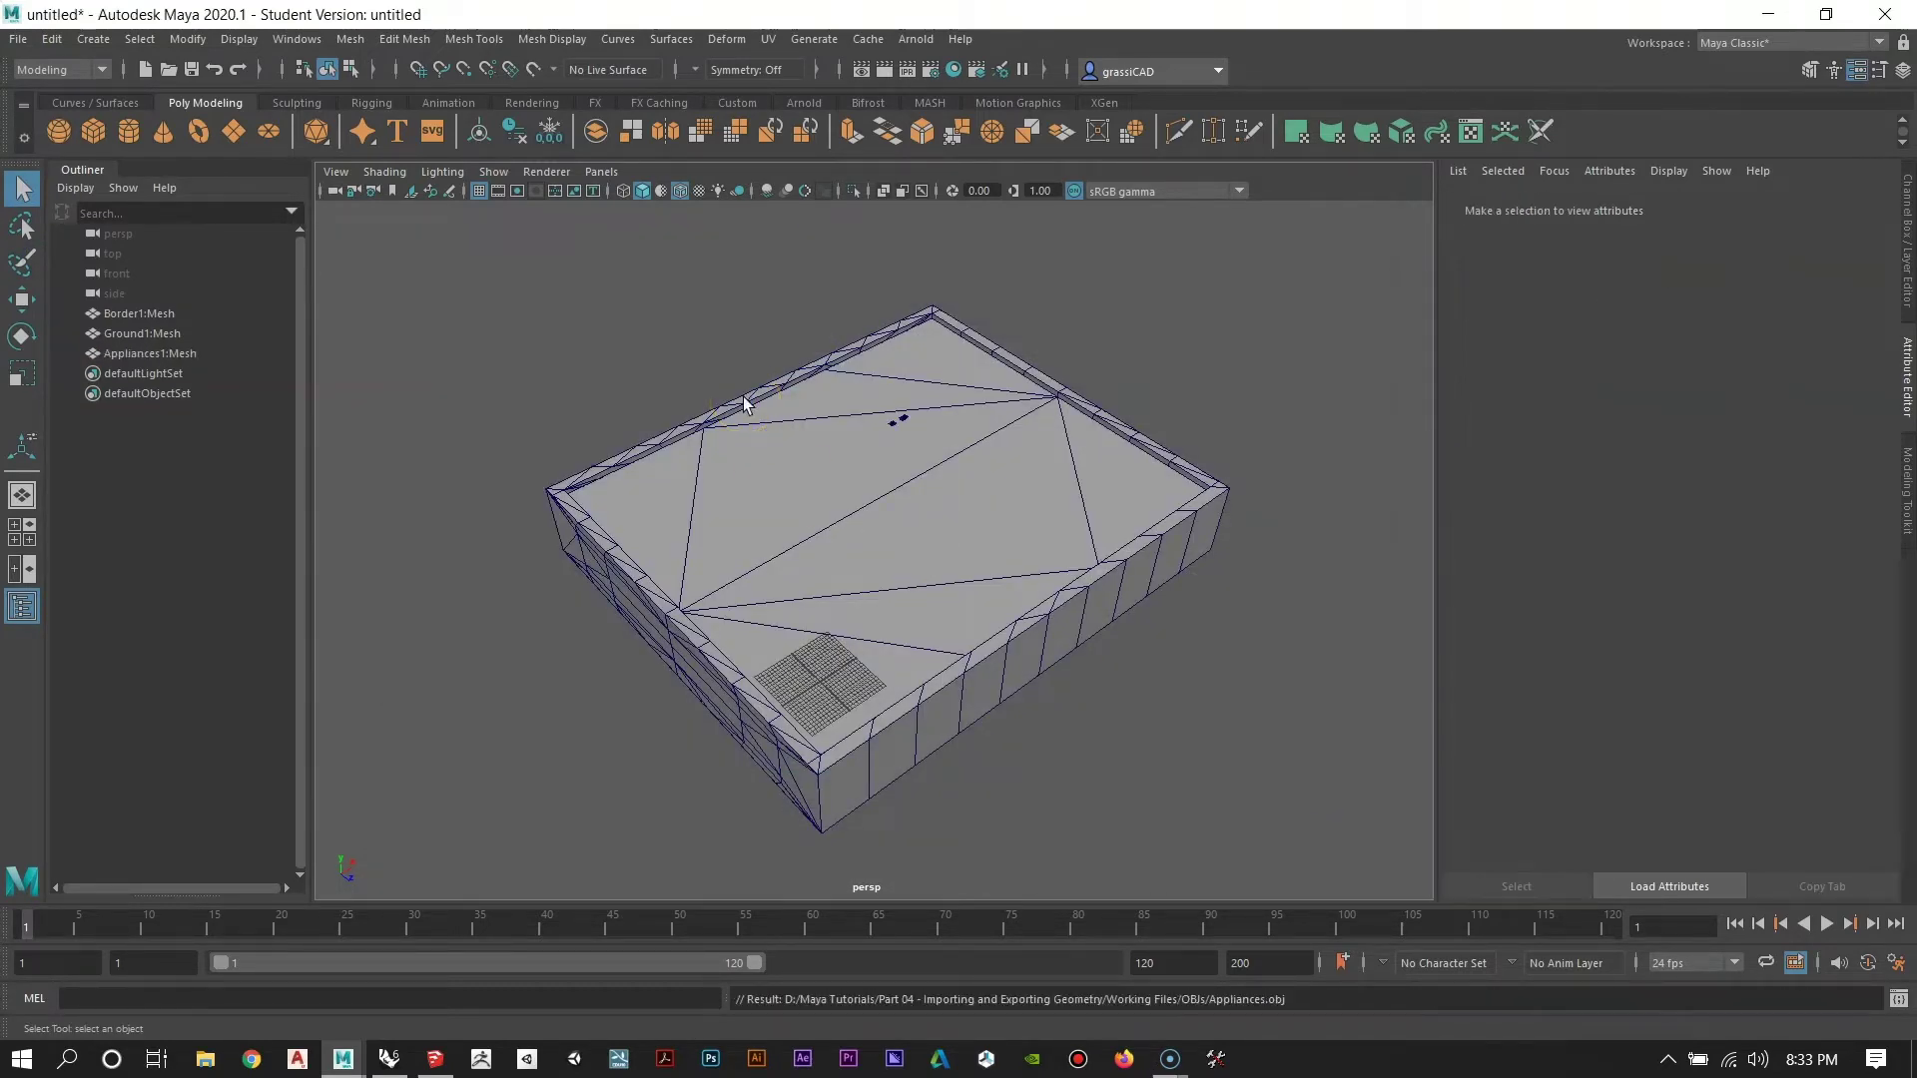
# Frame the appliances mesh and examine the stove top and sink wireframes from several angles.
pyautogui.scroll(5, 915, 491)
pyautogui.keyDown('alt'); pyautogui.moveTo(914, 491); pyautogui.dragTo(839, 403); pyautogui.keyUp('alt')
pyautogui.keyDown('alt'); pyautogui.moveTo(839, 402); pyautogui.dragTo(690, 504, button='middle'); pyautogui.keyUp('alt')
pyautogui.keyDown('alt'); pyautogui.moveTo(665, 521); pyautogui.dragTo(1342, 761, button='right'); pyautogui.keyUp('alt')
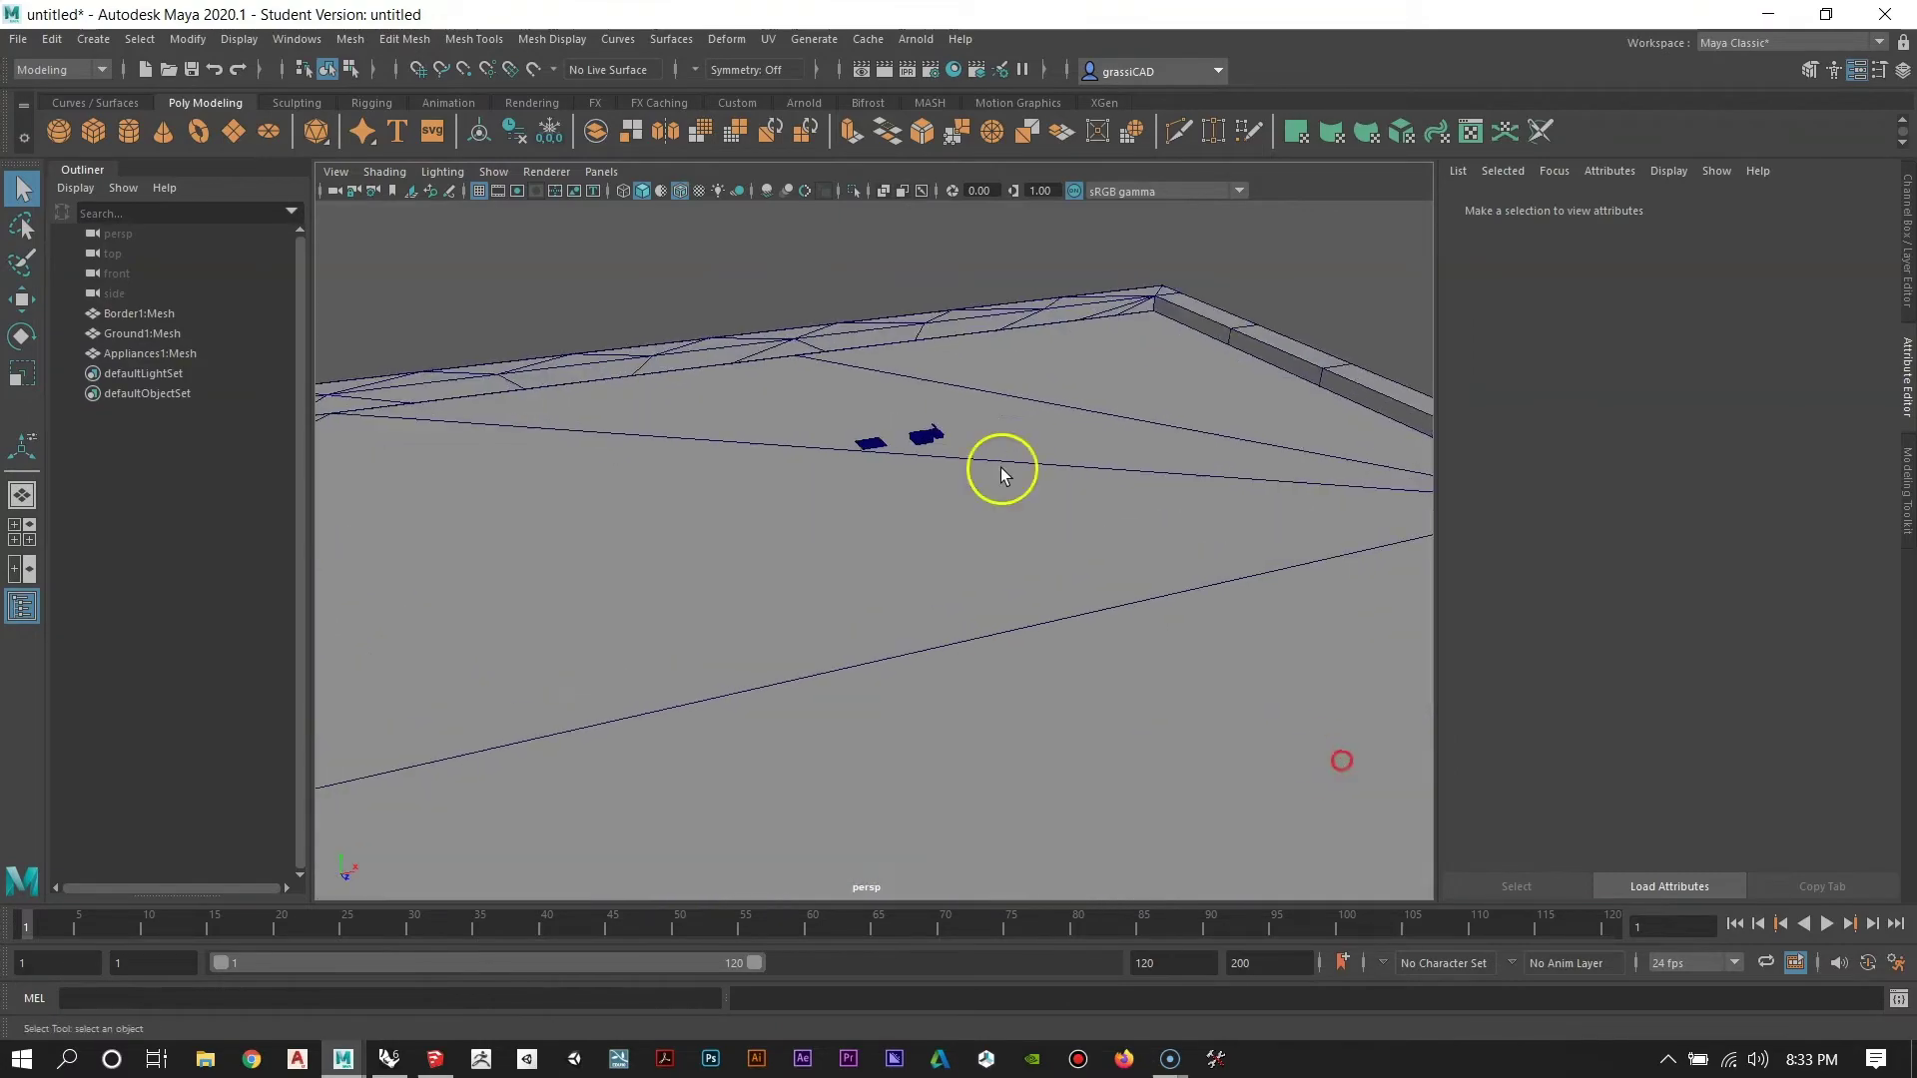
pyautogui.click(925, 445)
pyautogui.press('f')
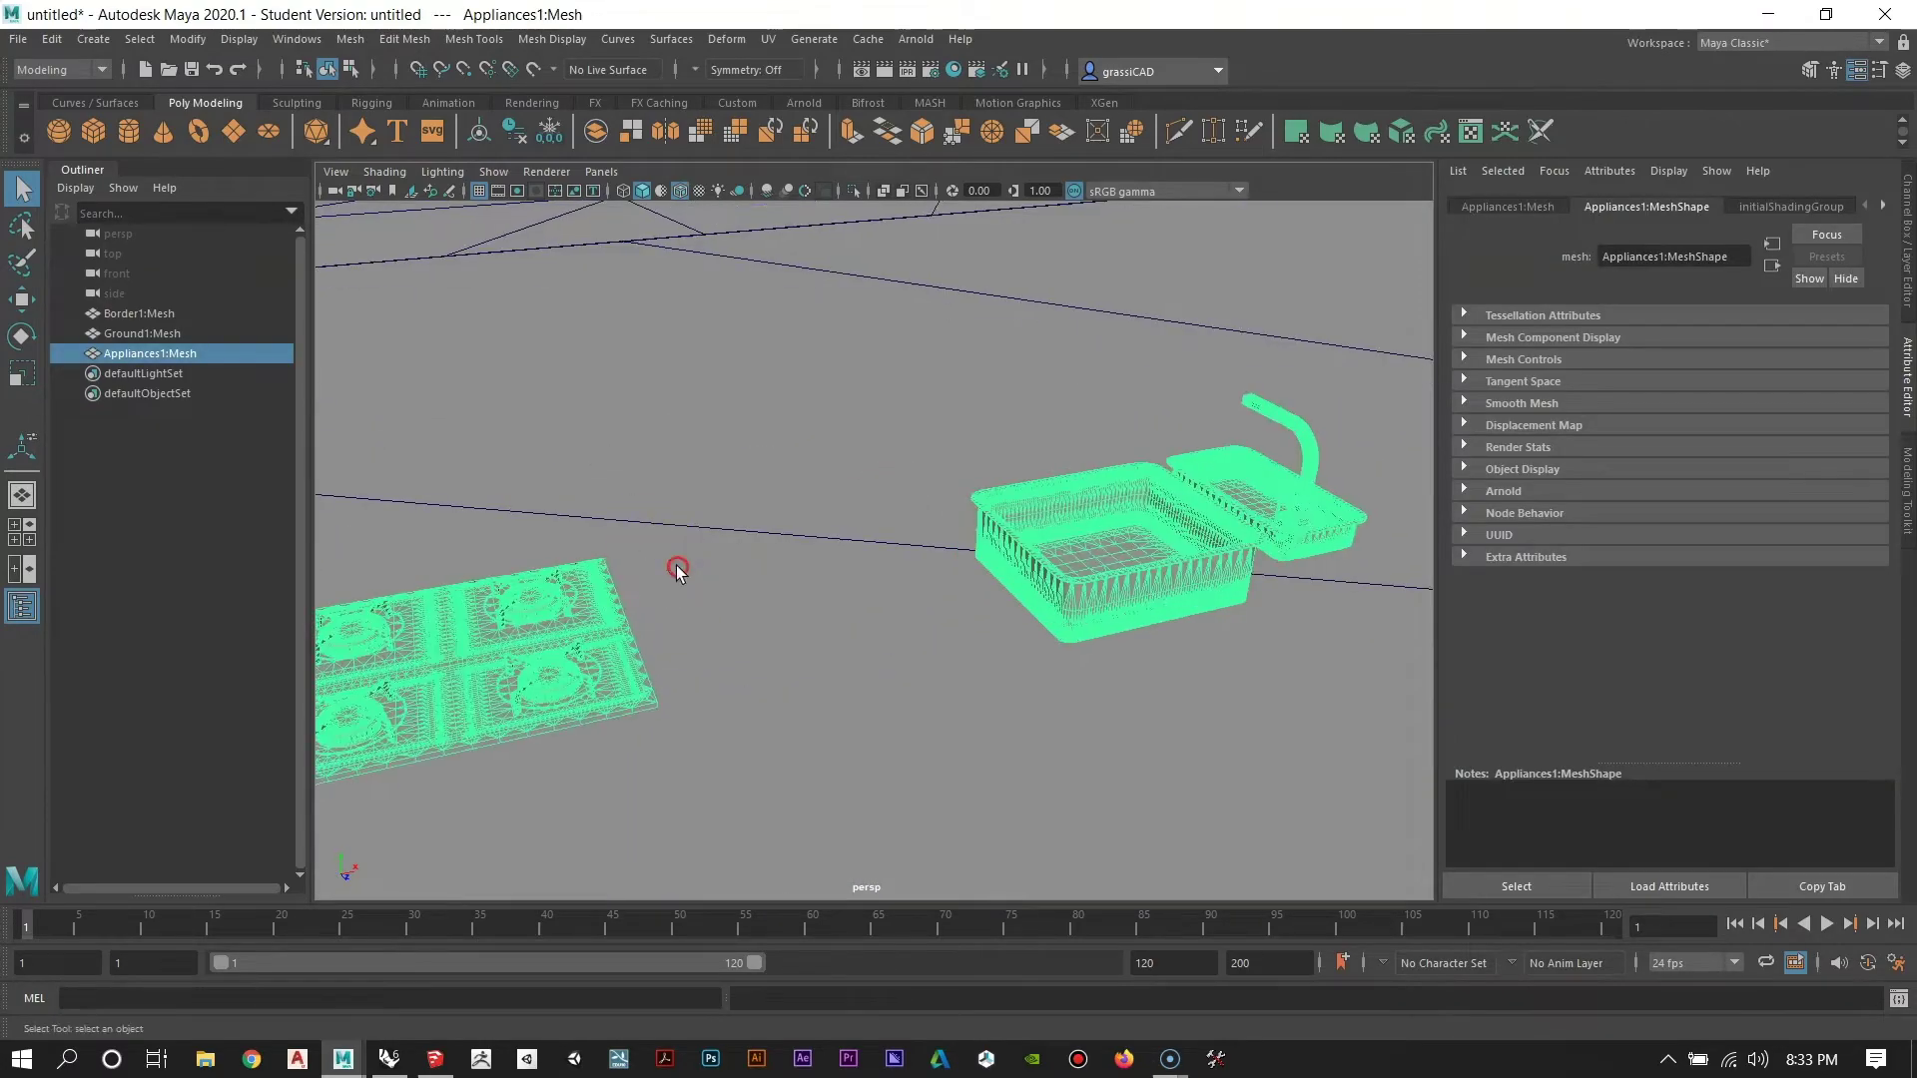
pyautogui.keyDown('alt'); pyautogui.moveTo(675, 565); pyautogui.dragTo(808, 539); pyautogui.keyUp('alt')
pyautogui.click(1011, 386)
pyautogui.keyDown('alt'); pyautogui.moveTo(1083, 450); pyautogui.dragTo(822, 540); pyautogui.keyUp('alt')
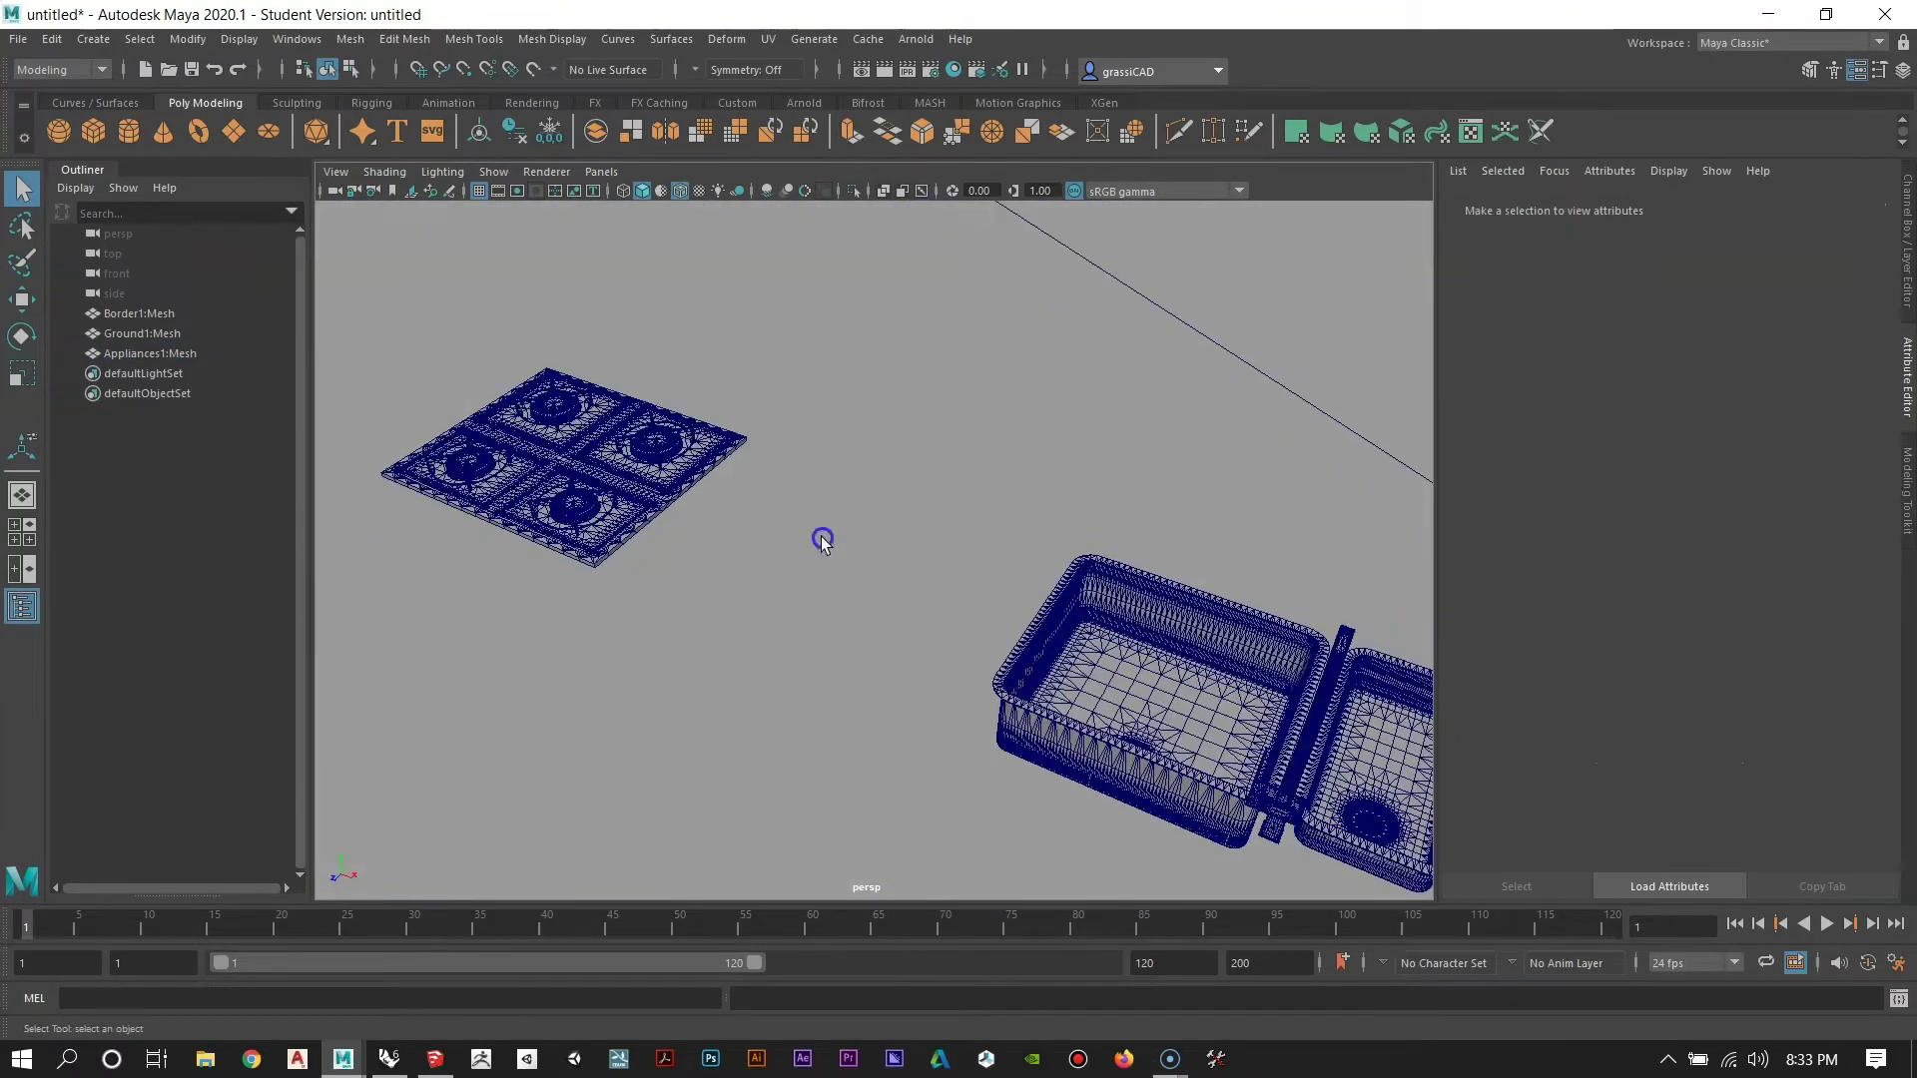
pyautogui.keyDown('alt'); pyautogui.moveTo(959, 587); pyautogui.dragTo(721, 461, button='middle'); pyautogui.keyUp('alt')
# Try merging the appliances mesh's vertices with a 0.01 threshold, check the sink's shape, and undo the merge.
pyautogui.click(129, 349)
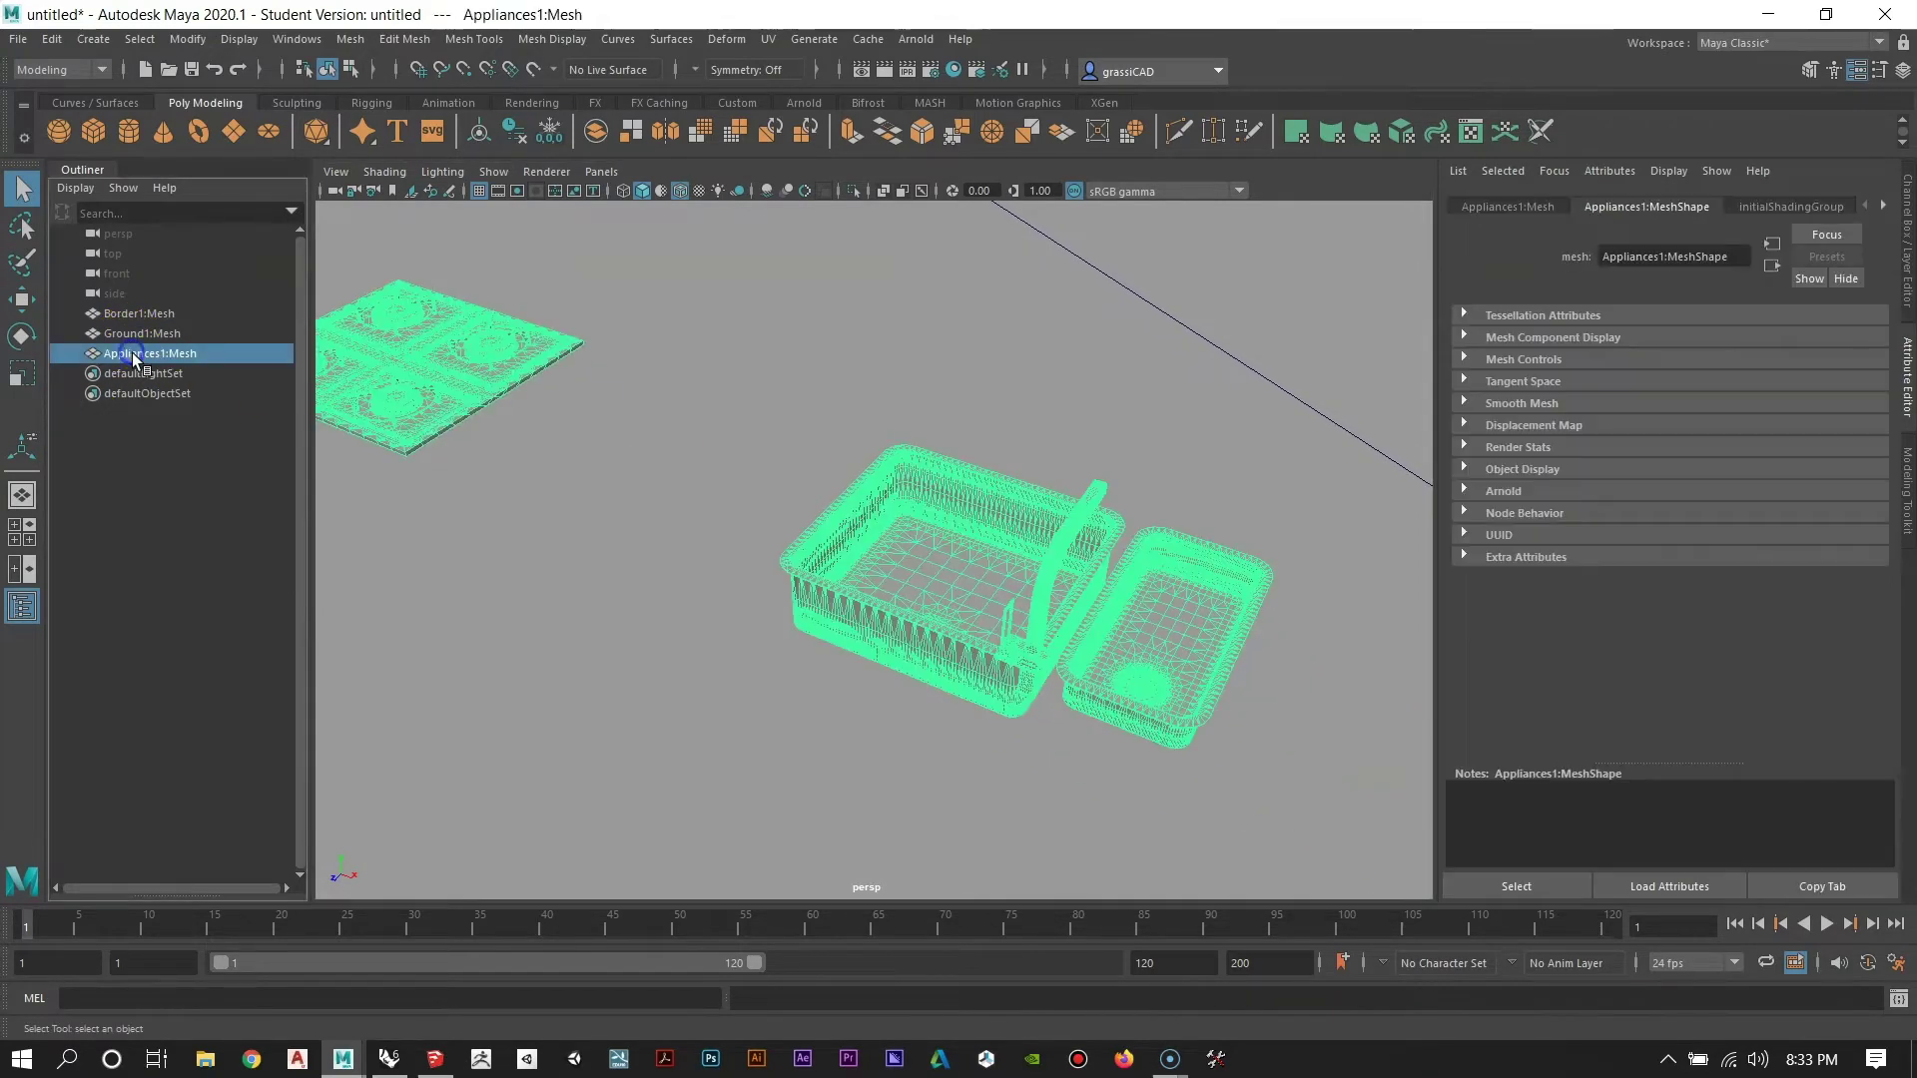
pyautogui.click(404, 39)
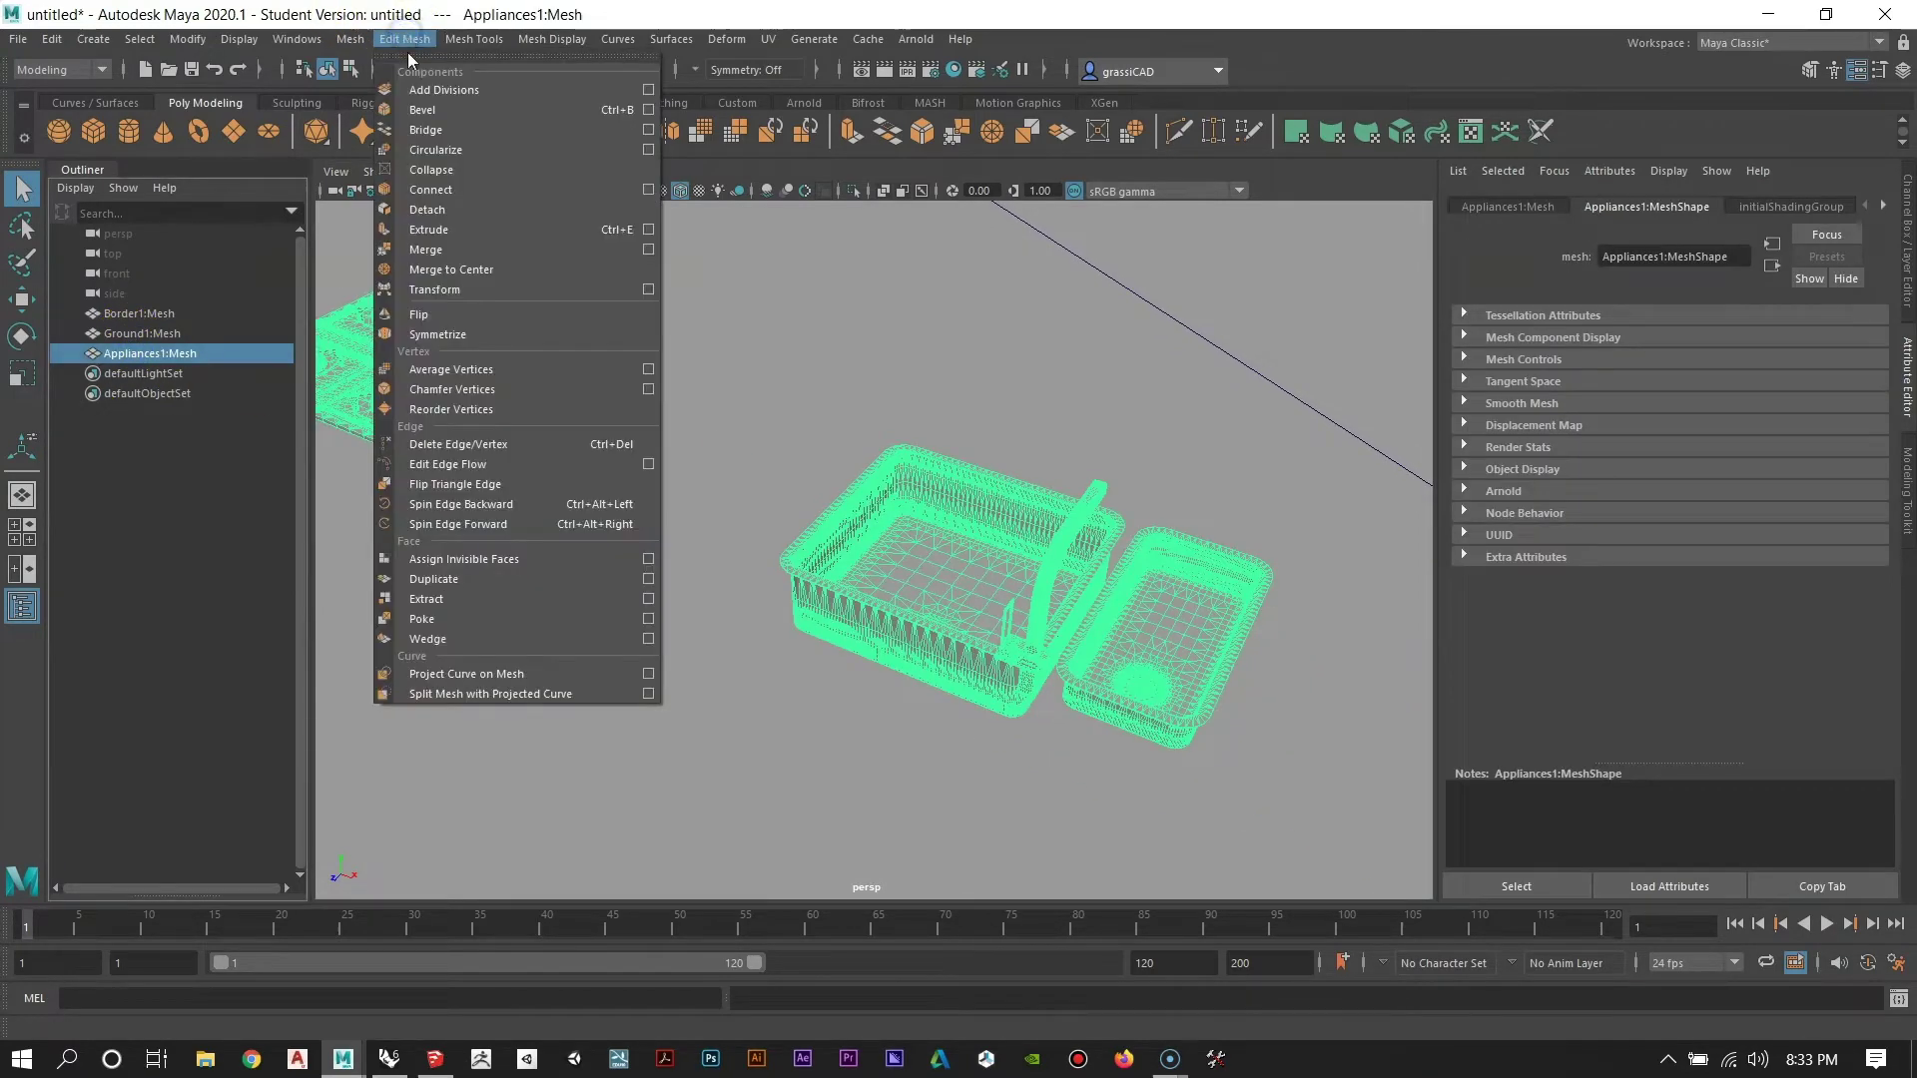
pyautogui.click(432, 248)
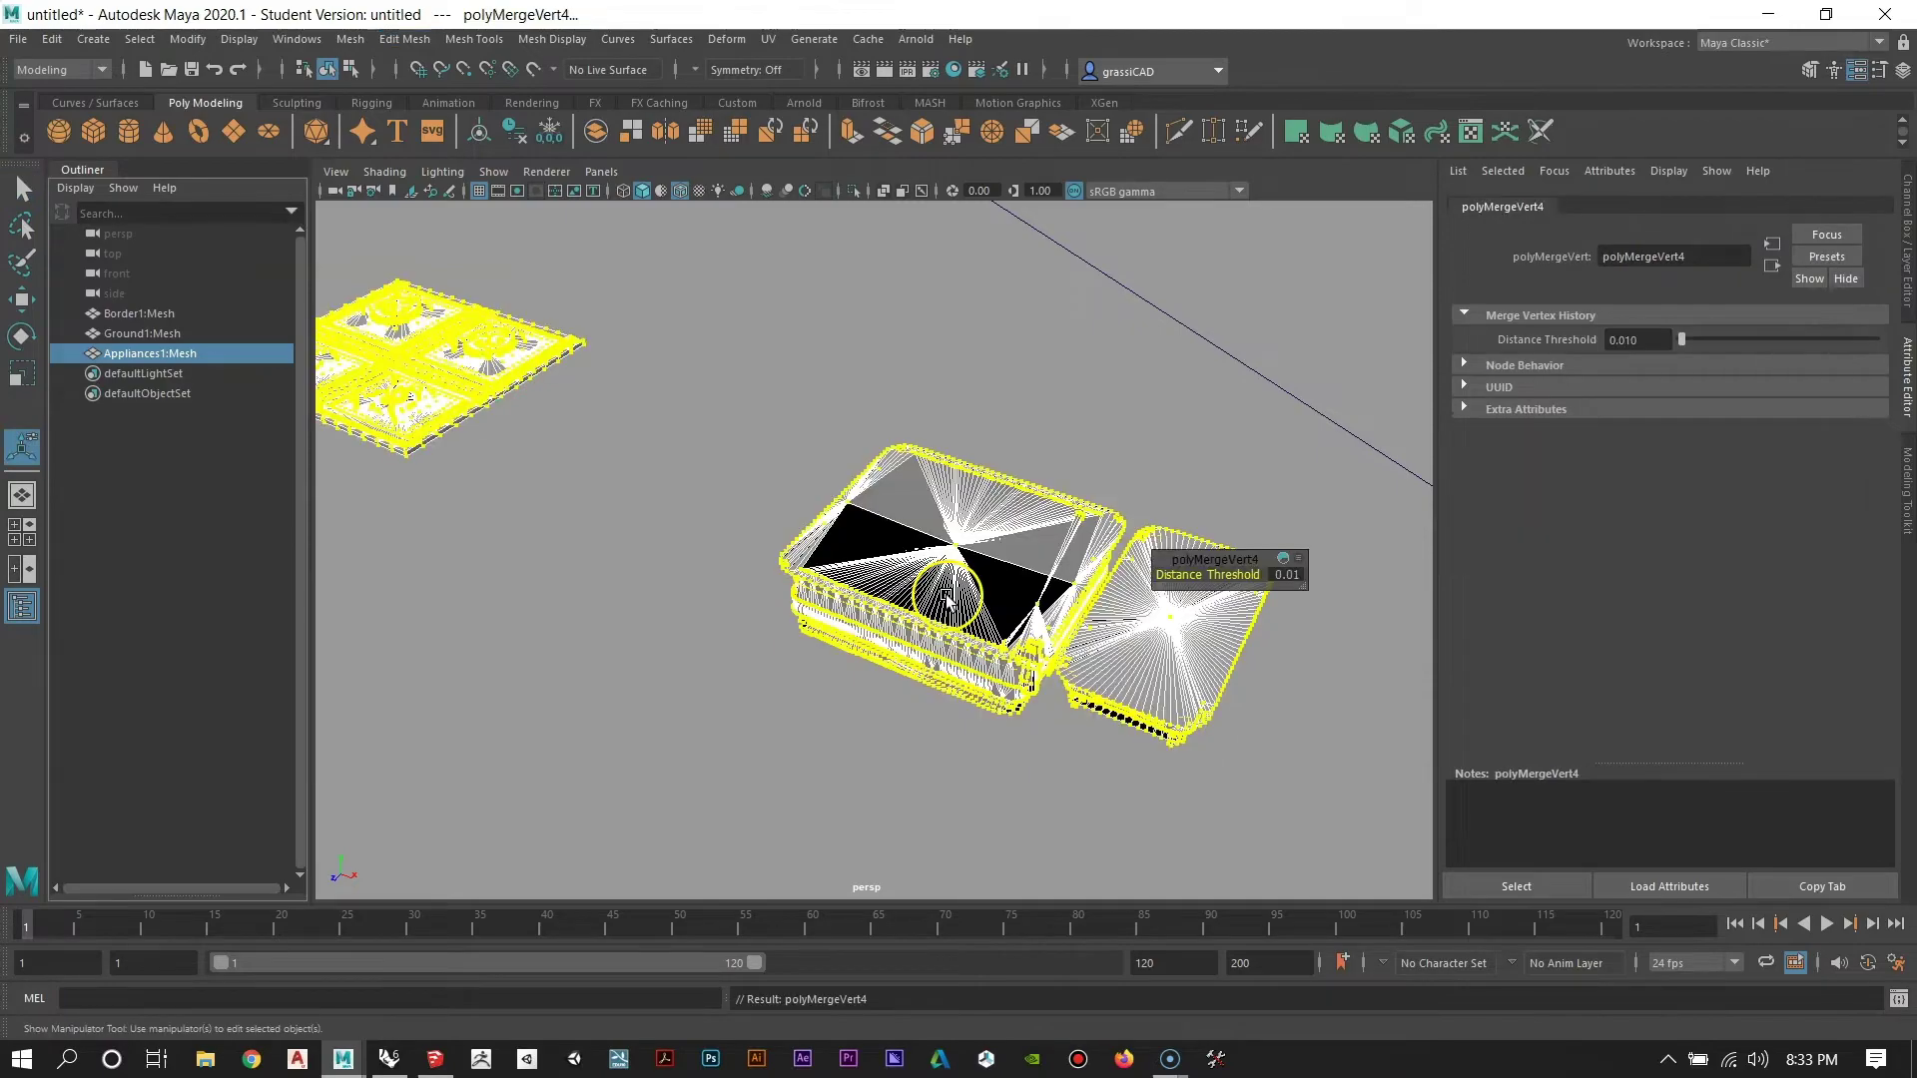
pyautogui.keyDown('alt'); pyautogui.moveTo(999, 589); pyautogui.dragTo(757, 539, button='right'); pyautogui.keyUp('alt')
pyautogui.keyDown('alt'); pyautogui.moveTo(757, 539); pyautogui.dragTo(946, 515); pyautogui.keyUp('alt')
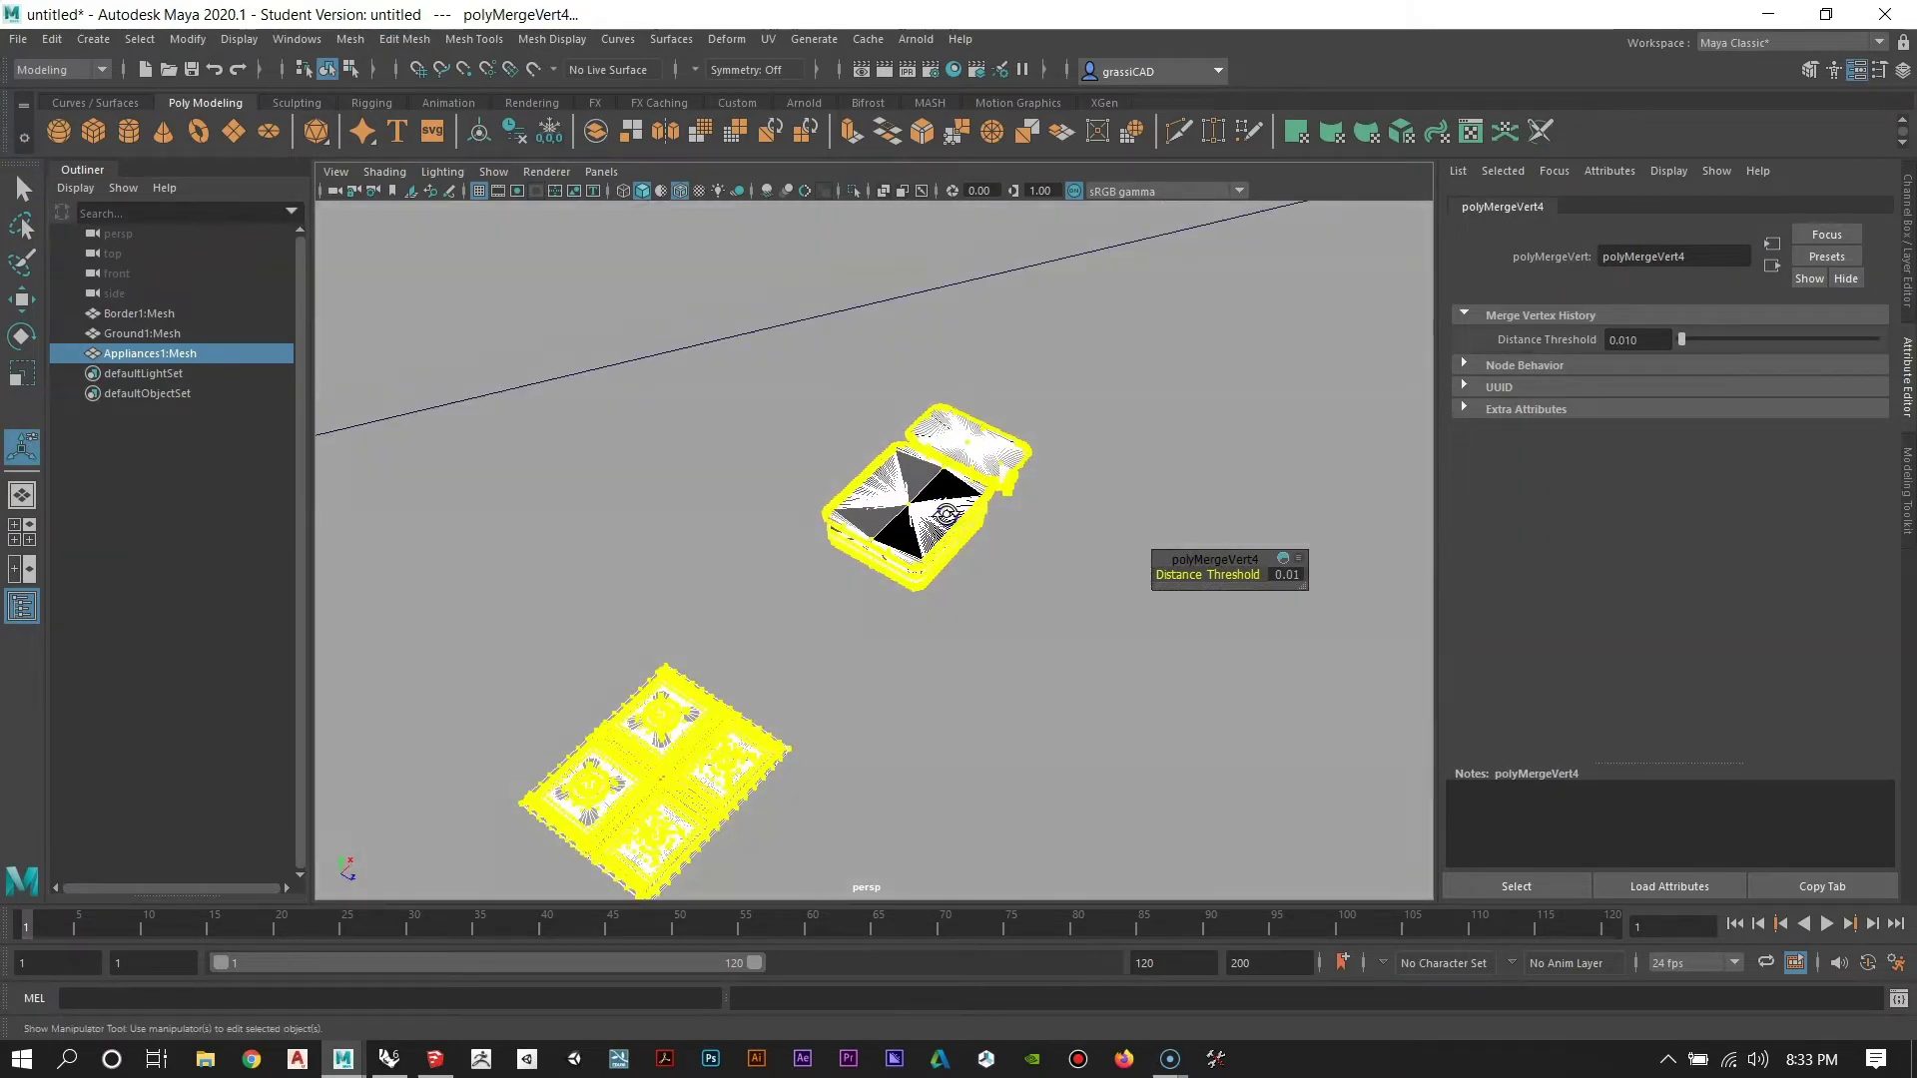
pyautogui.keyDown('alt'); pyautogui.moveTo(811, 536); pyautogui.dragTo(763, 592, button='middle'); pyautogui.keyUp('alt')
pyautogui.keyDown('alt'); pyautogui.moveTo(763, 592); pyautogui.dragTo(1197, 813, button='right'); pyautogui.keyUp('alt')
pyautogui.keyDown('alt'); pyautogui.moveTo(1197, 813); pyautogui.dragTo(795, 654); pyautogui.keyUp('alt')
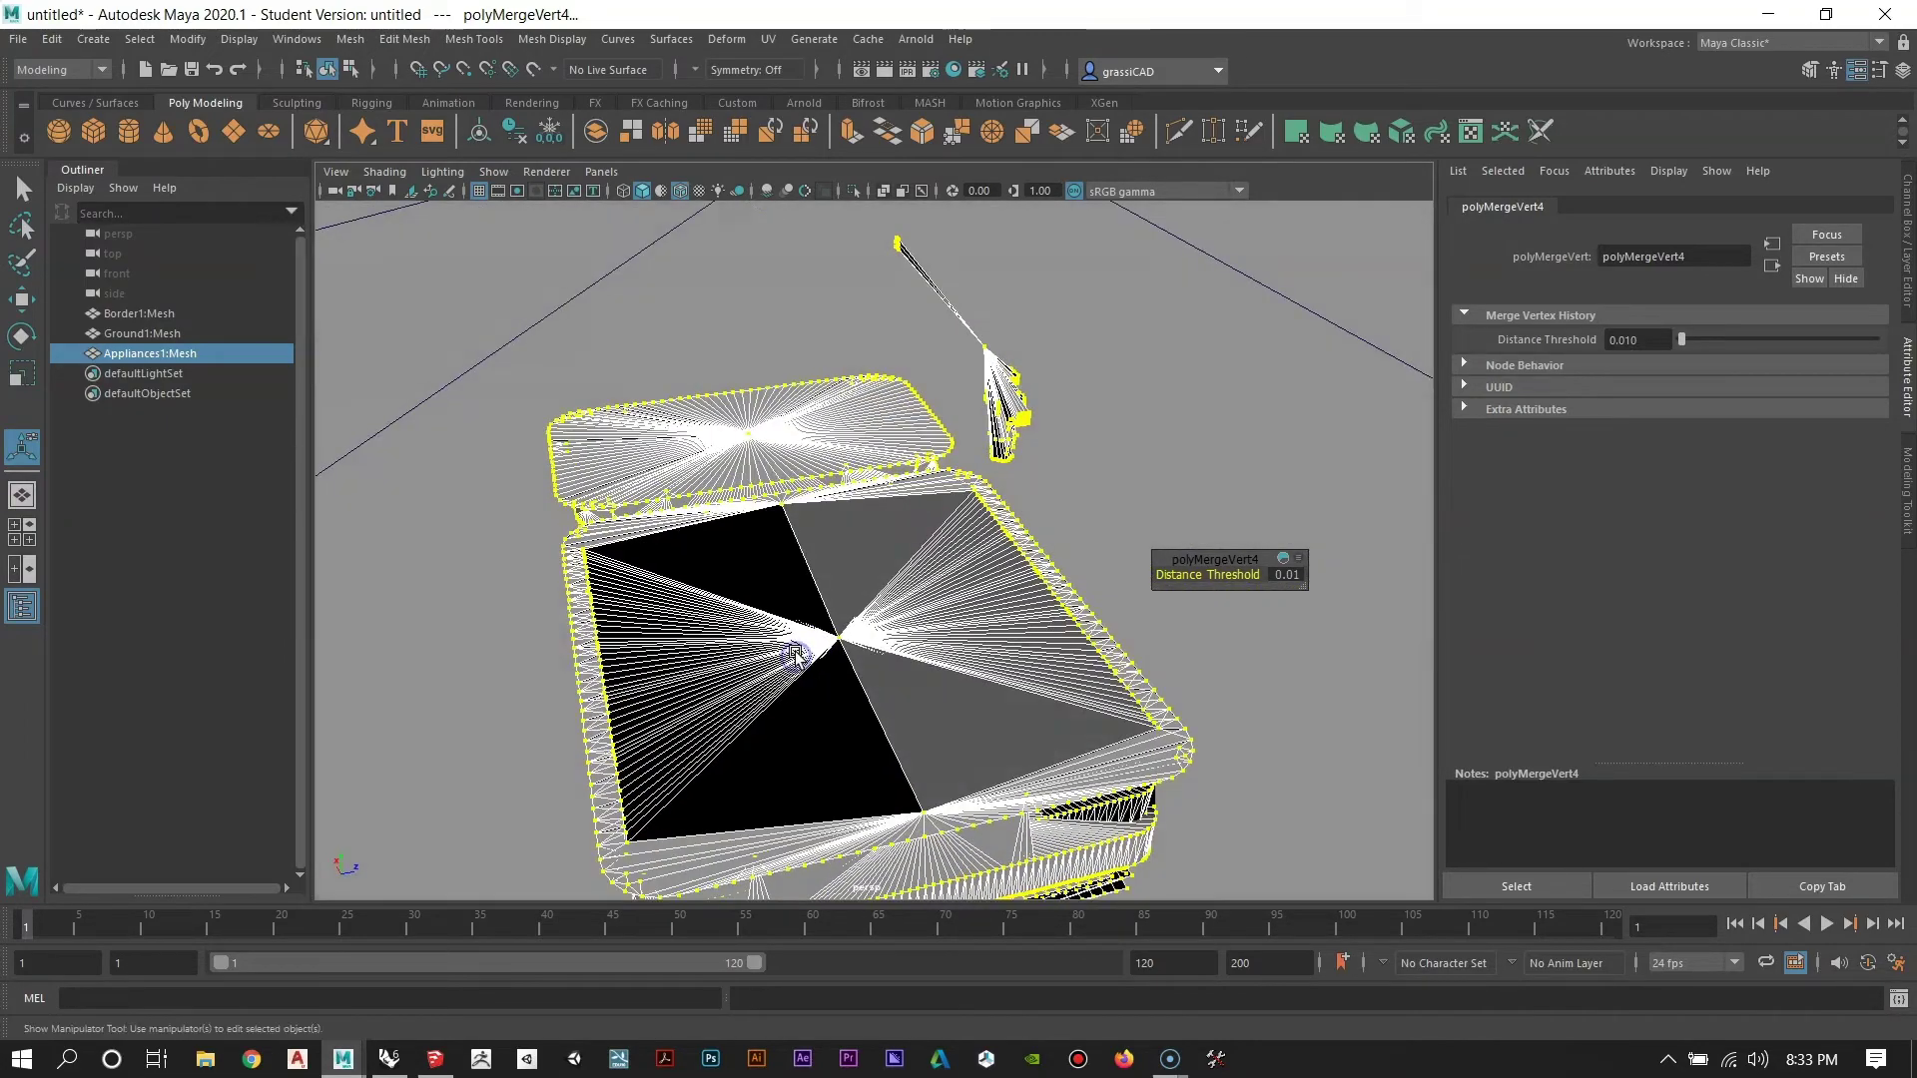
pyautogui.hotkey('ctrl', 'z')
# Merge the appliances mesh's vertices with the threshold set to 0.00001.
pyautogui.keyDown('alt'); pyautogui.moveTo(1156, 650); pyautogui.dragTo(595, 500, button='right'); pyautogui.keyUp('alt')
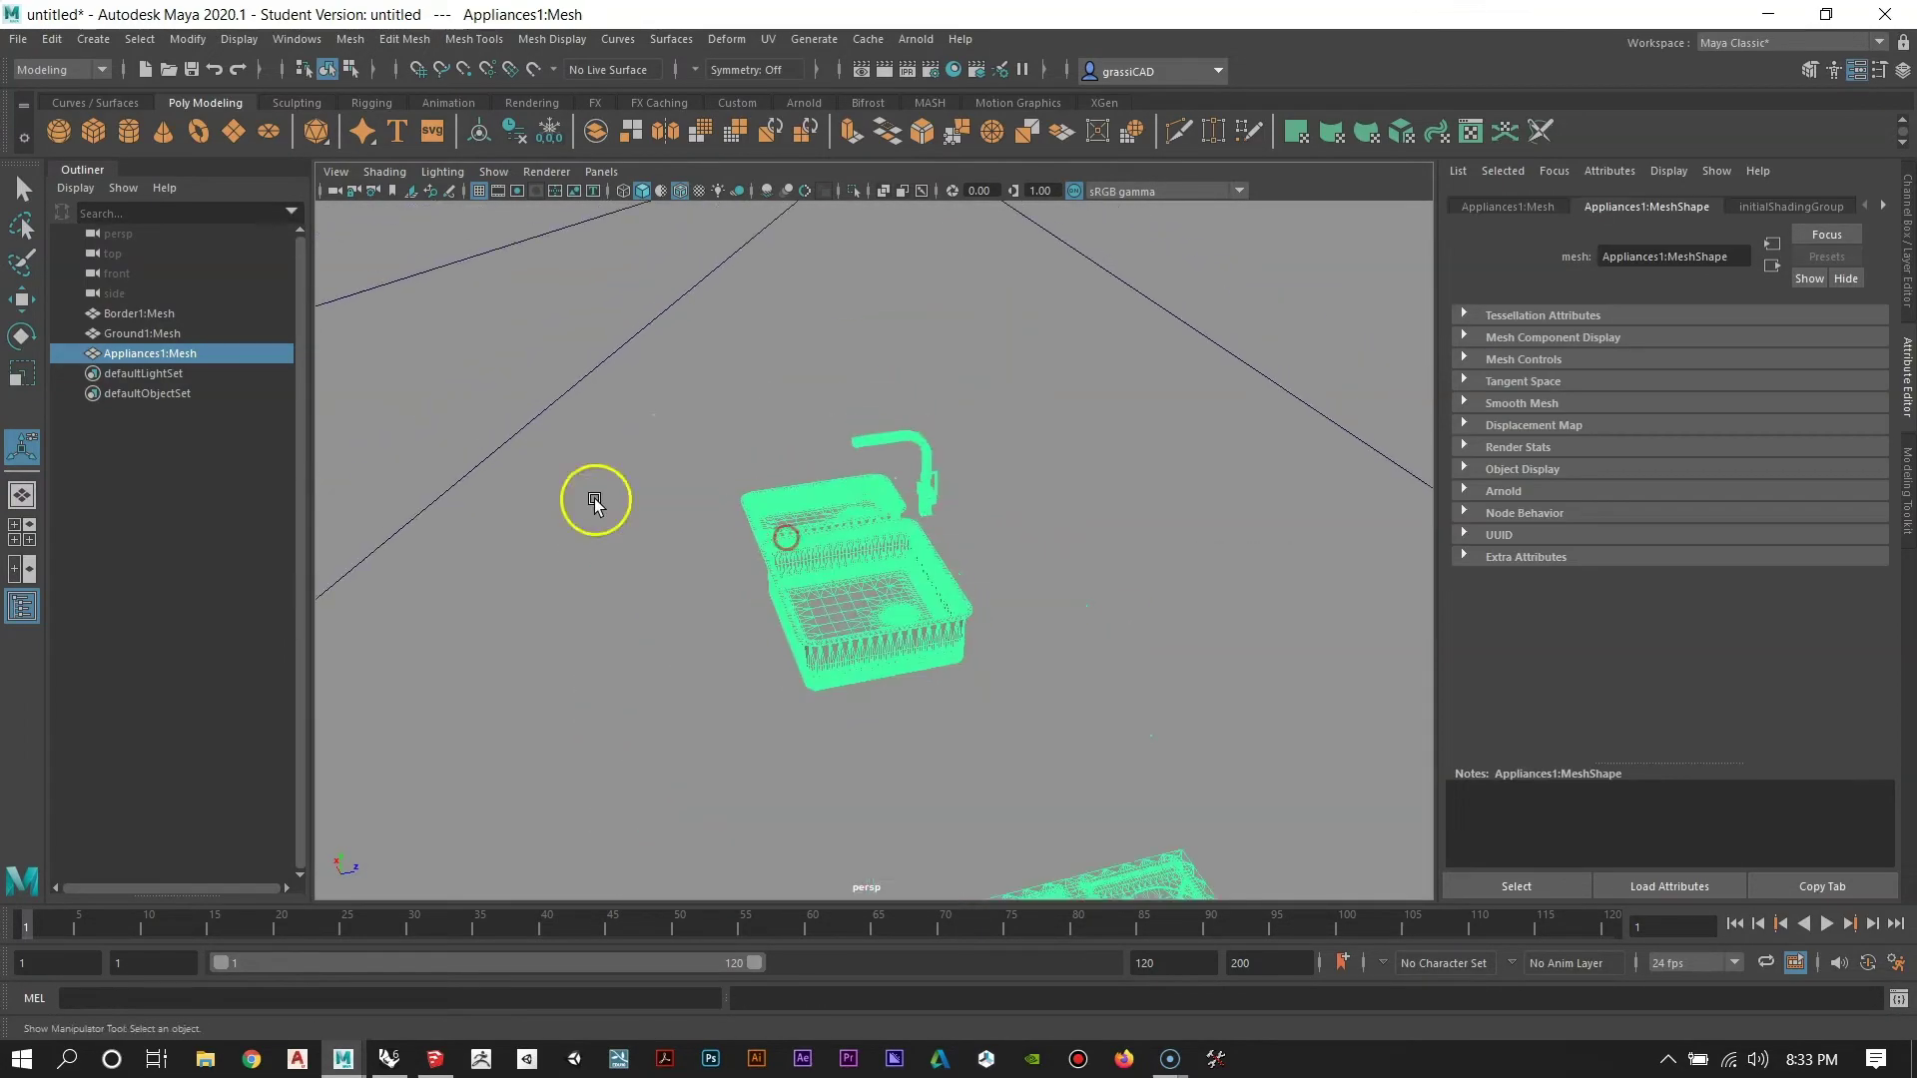
pyautogui.click(407, 39)
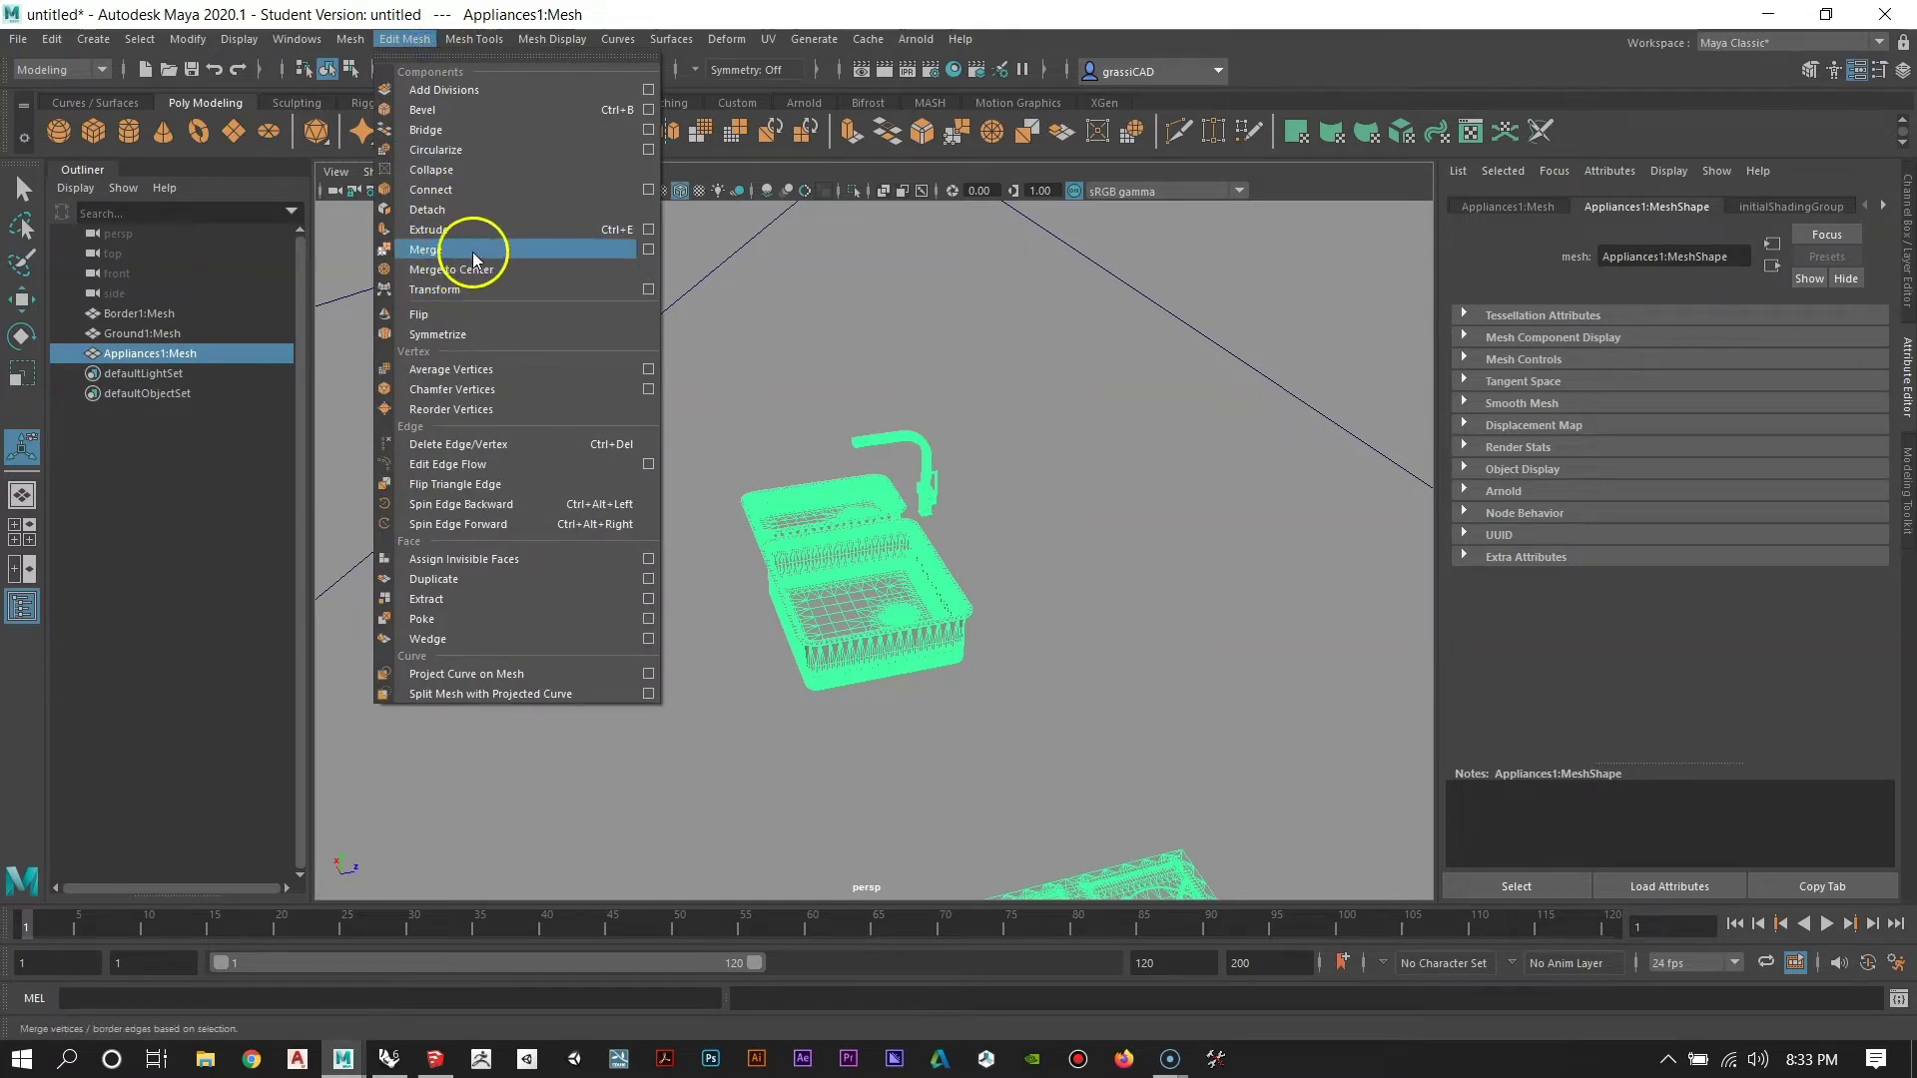
pyautogui.click(649, 247)
pyautogui.click(1243, 323)
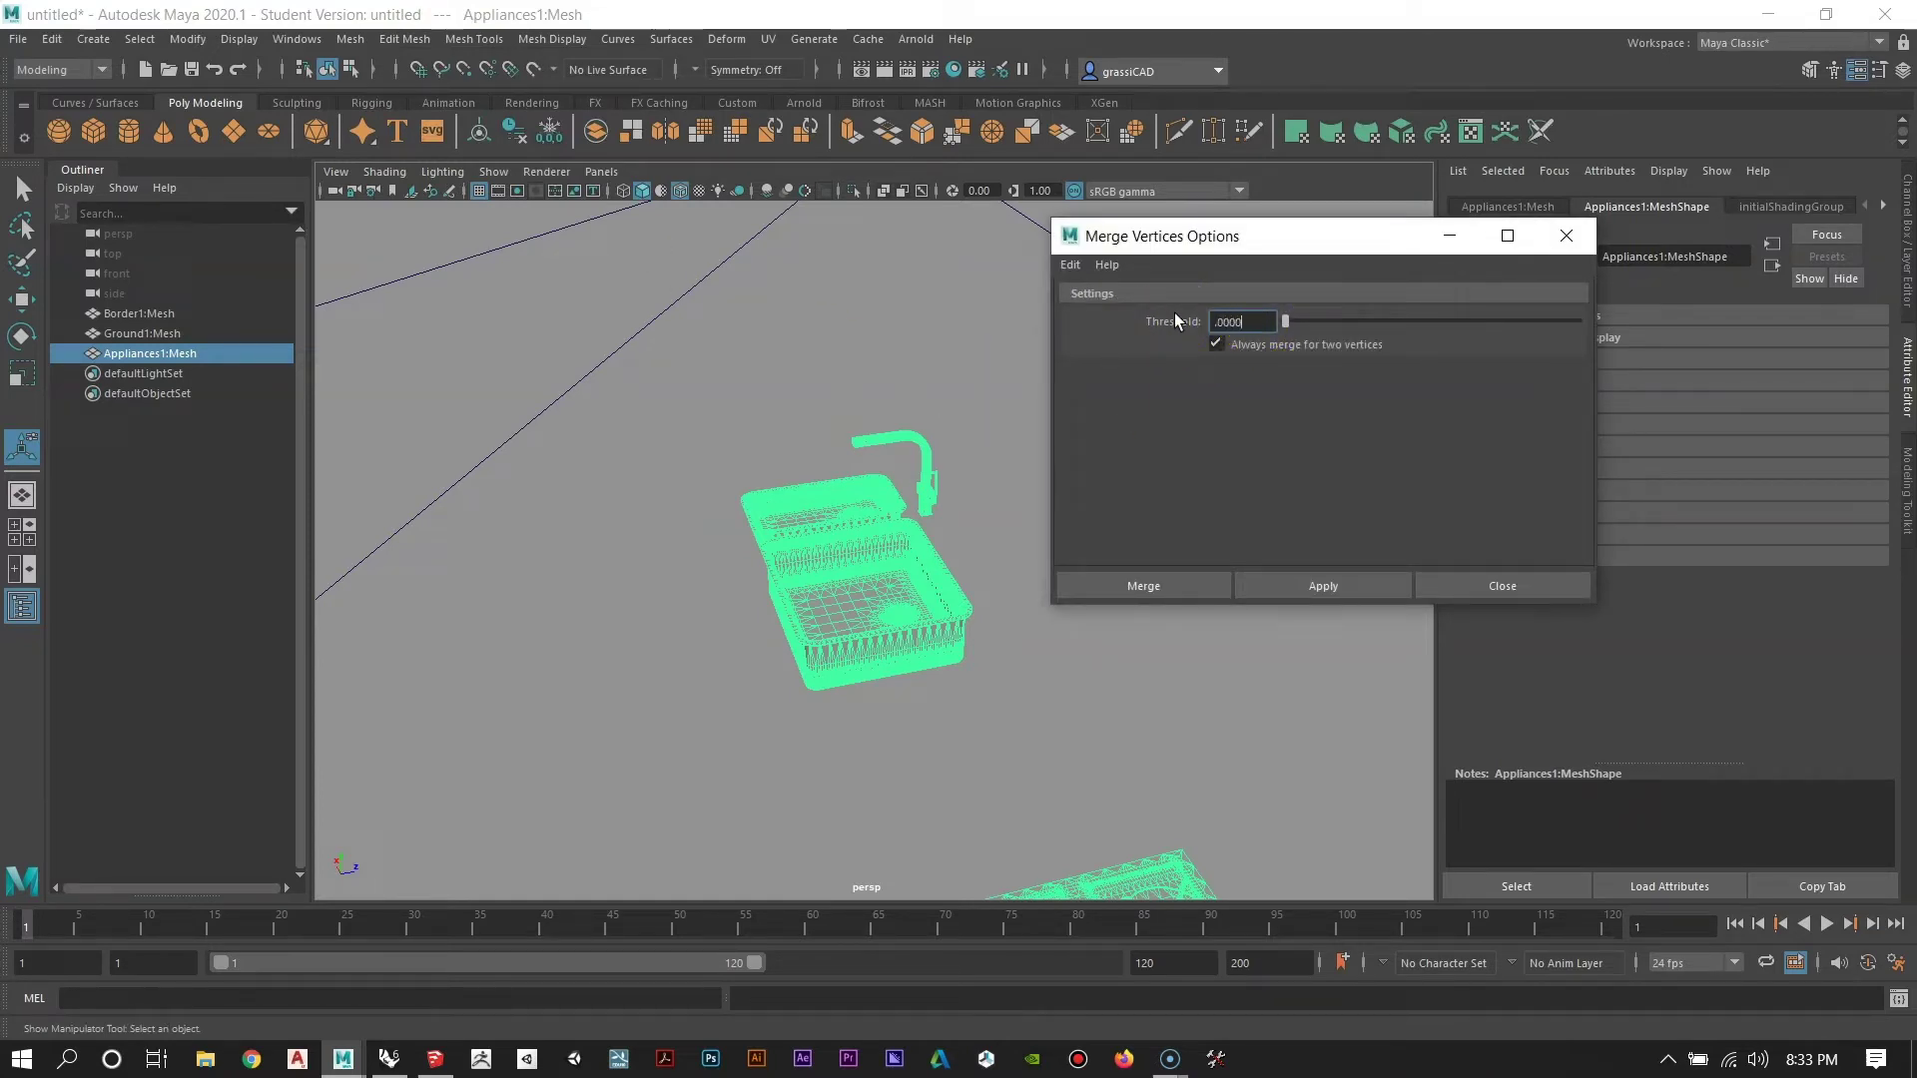
pyautogui.doubleClick(1236, 322)
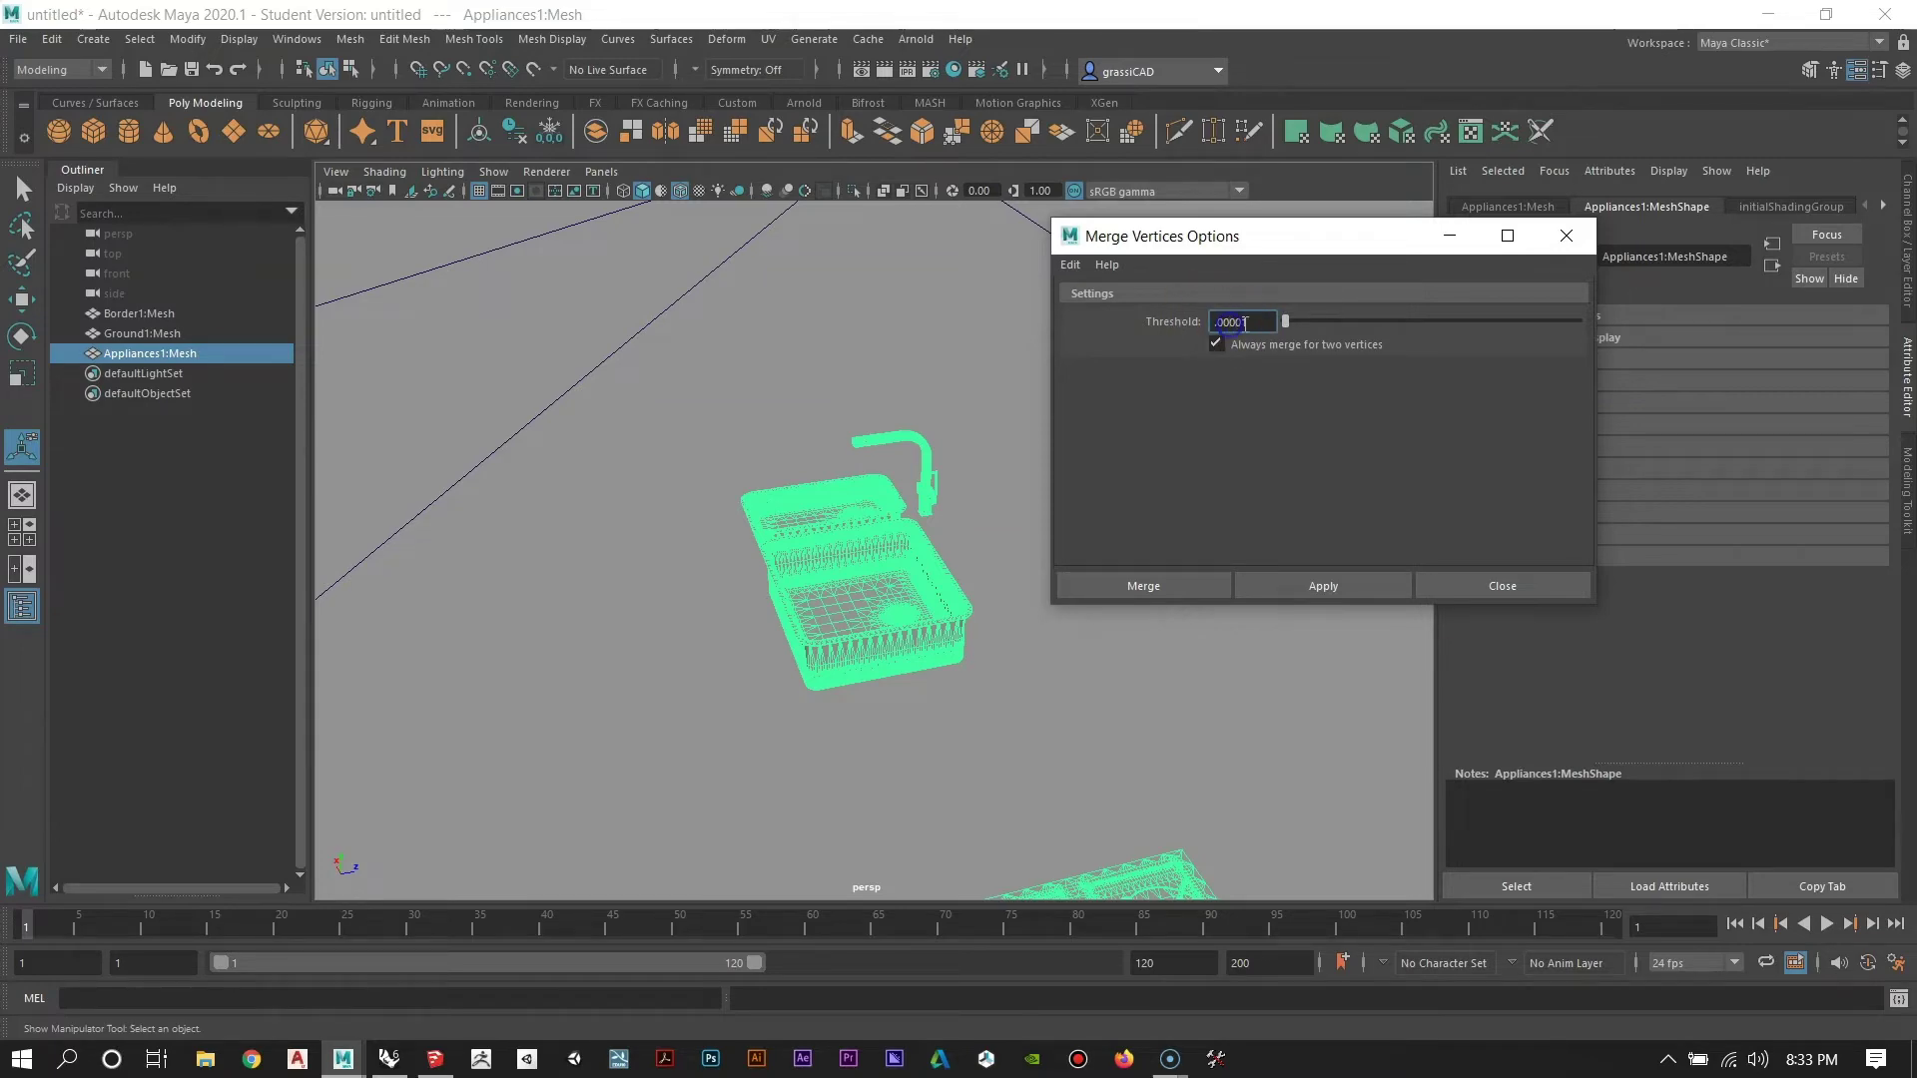
pyautogui.click(1315, 587)
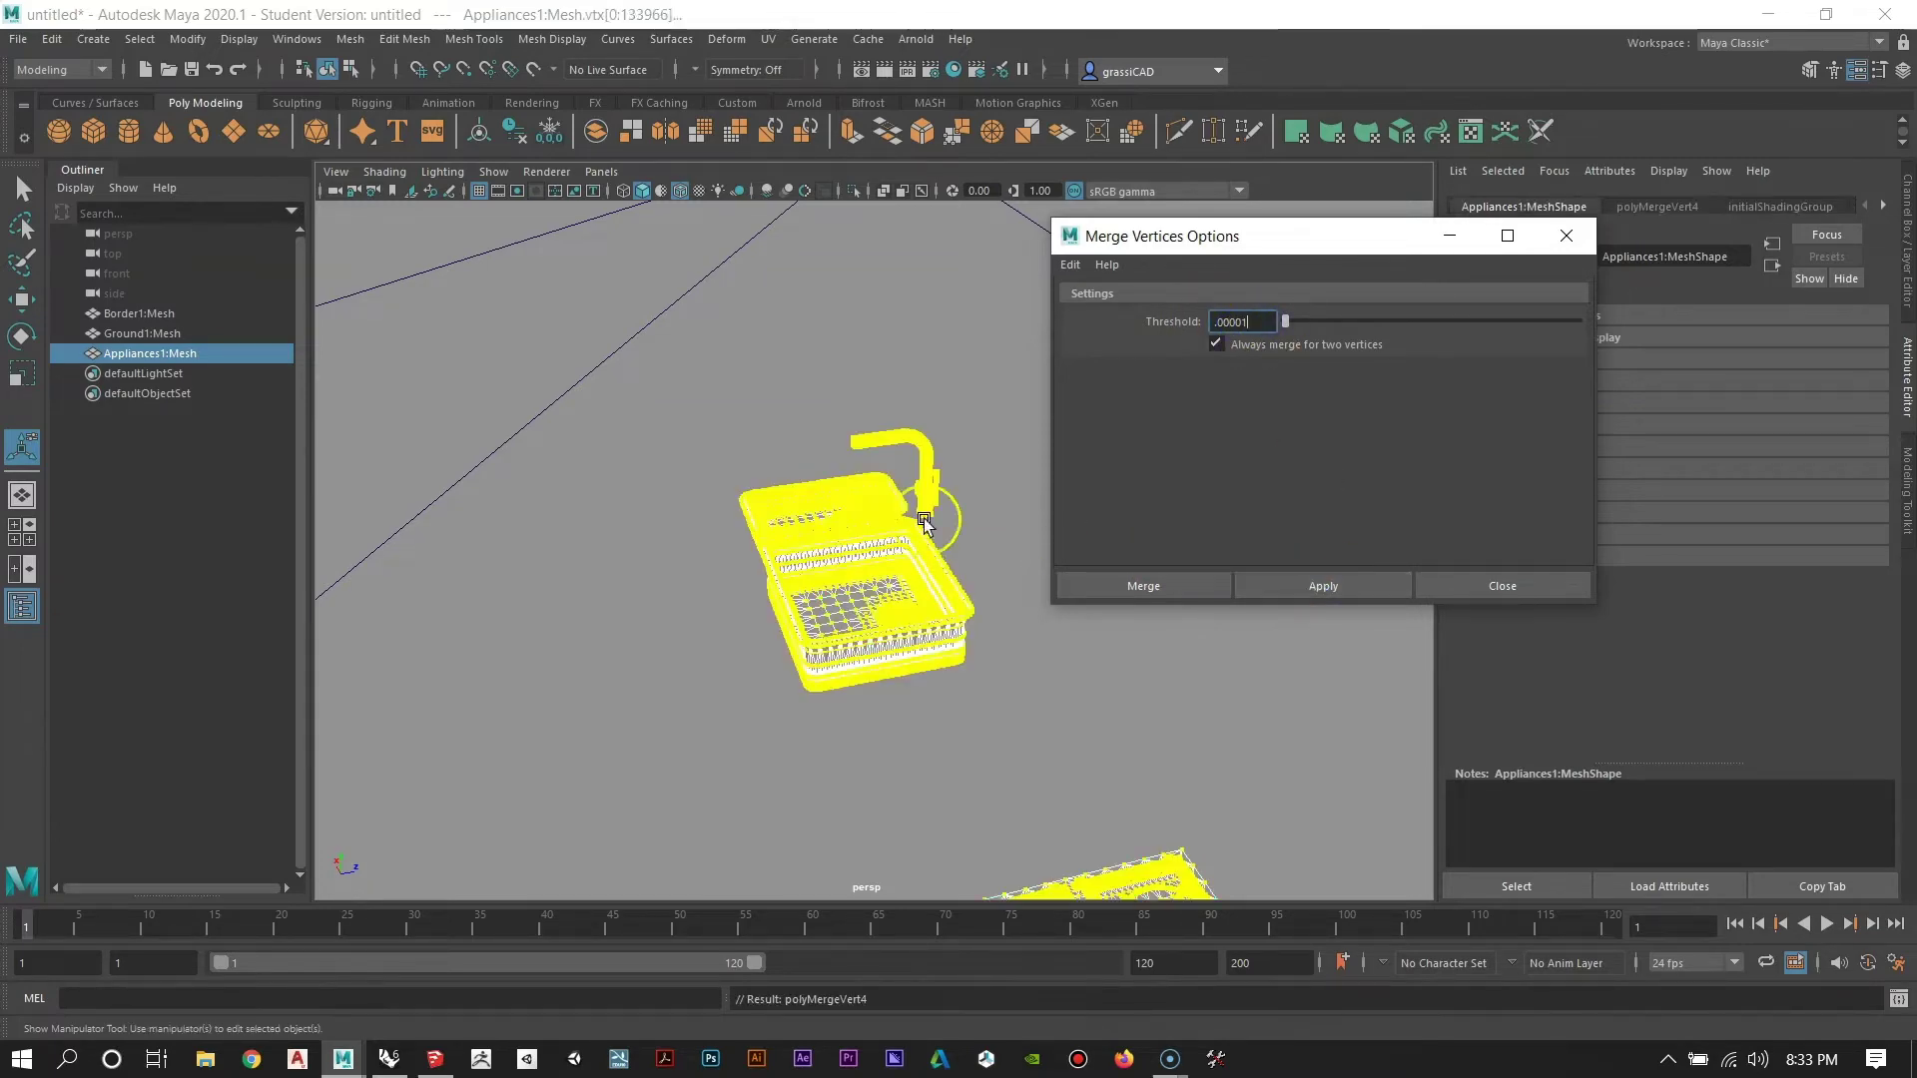
# Frame the merged appliances, return to object mode, deselect them and examine both sink basins.
pyautogui.press('f')
pyautogui.keyDown('alt'); pyautogui.moveTo(801, 613); pyautogui.dragTo(655, 645); pyautogui.keyUp('alt')
pyautogui.scroll(-5, 744, 599)
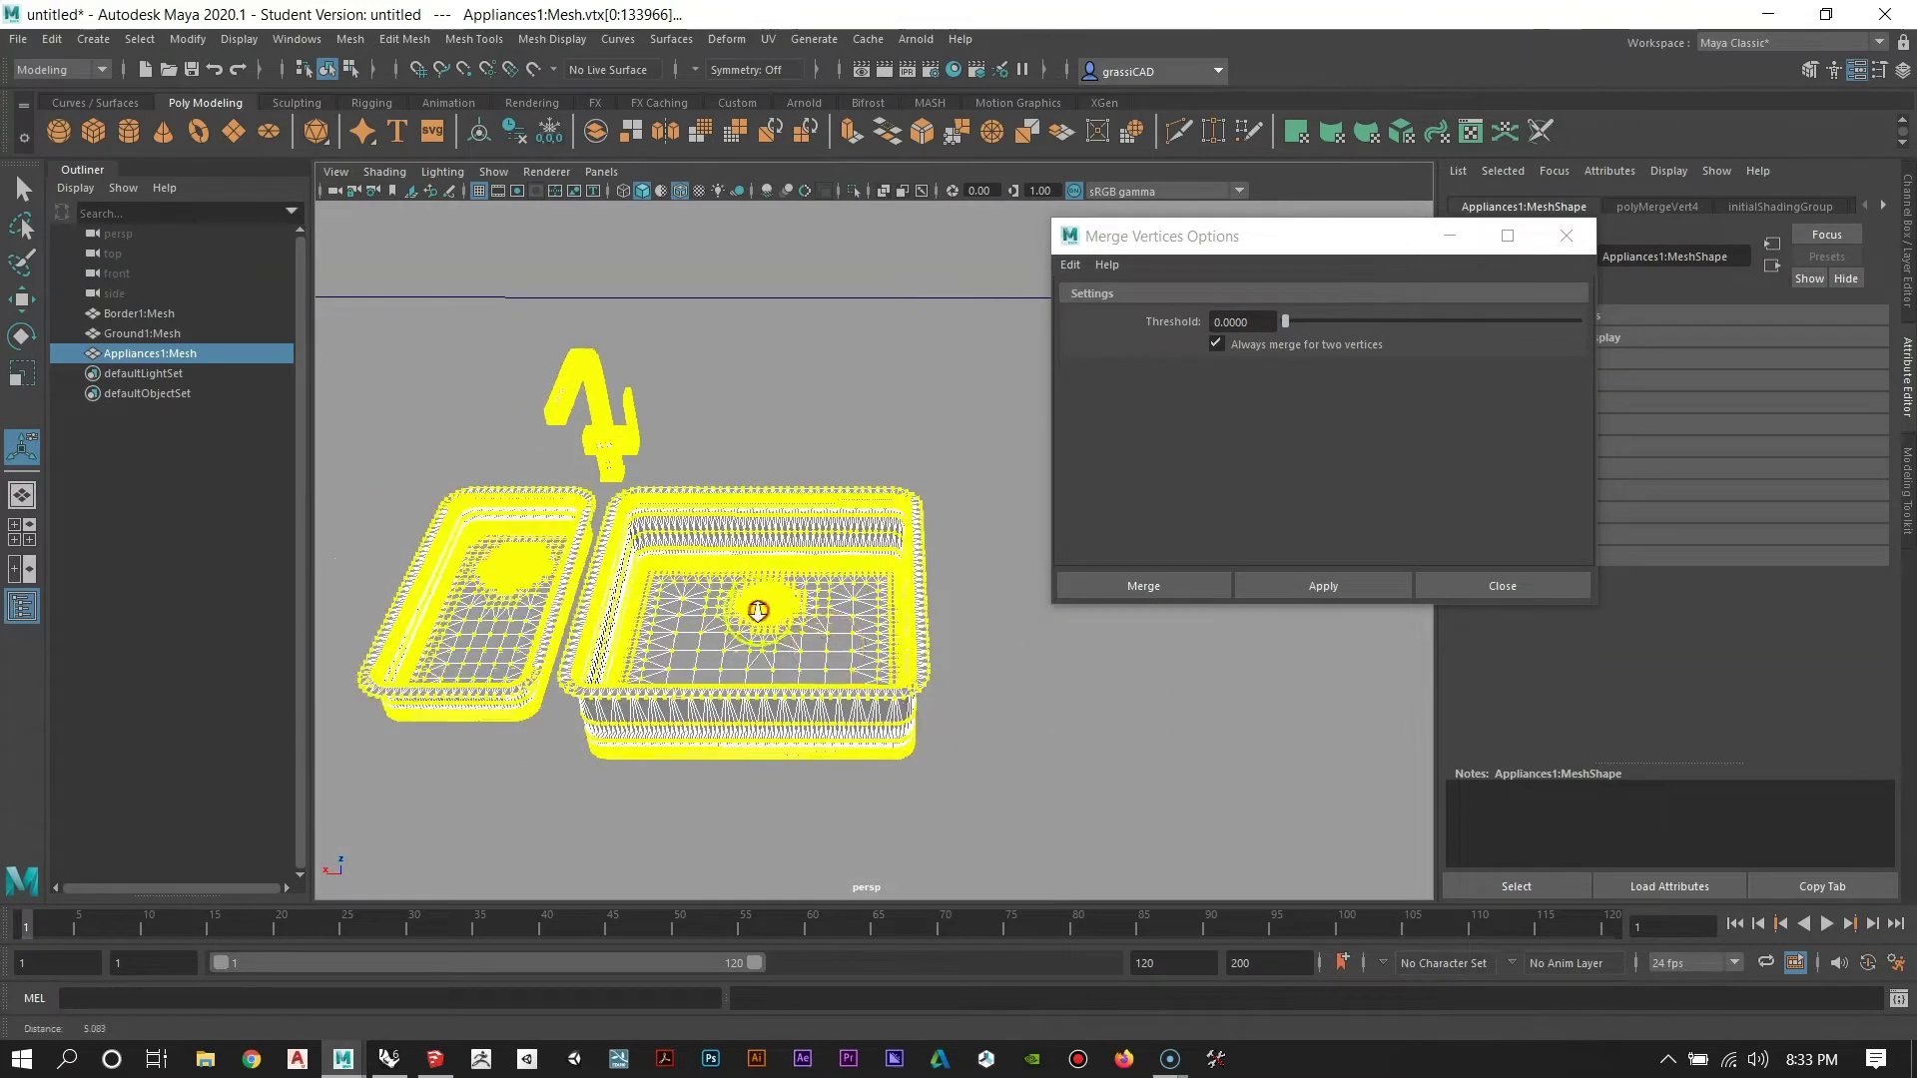
pyautogui.keyDown('alt'); pyautogui.moveTo(744, 599); pyautogui.dragTo(772, 571); pyautogui.keyUp('alt')
pyautogui.moveTo(772, 571); pyautogui.dragTo(865, 480, button='right')
pyautogui.click(855, 386)
pyautogui.keyDown('alt'); pyautogui.moveTo(856, 390); pyautogui.dragTo(895, 625); pyautogui.keyUp('alt')
pyautogui.keyDown('alt'); pyautogui.moveTo(895, 626); pyautogui.dragTo(984, 734, button='right'); pyautogui.keyUp('alt')
pyautogui.keyDown('alt'); pyautogui.moveTo(756, 601); pyautogui.dragTo(706, 663); pyautogui.keyUp('alt')
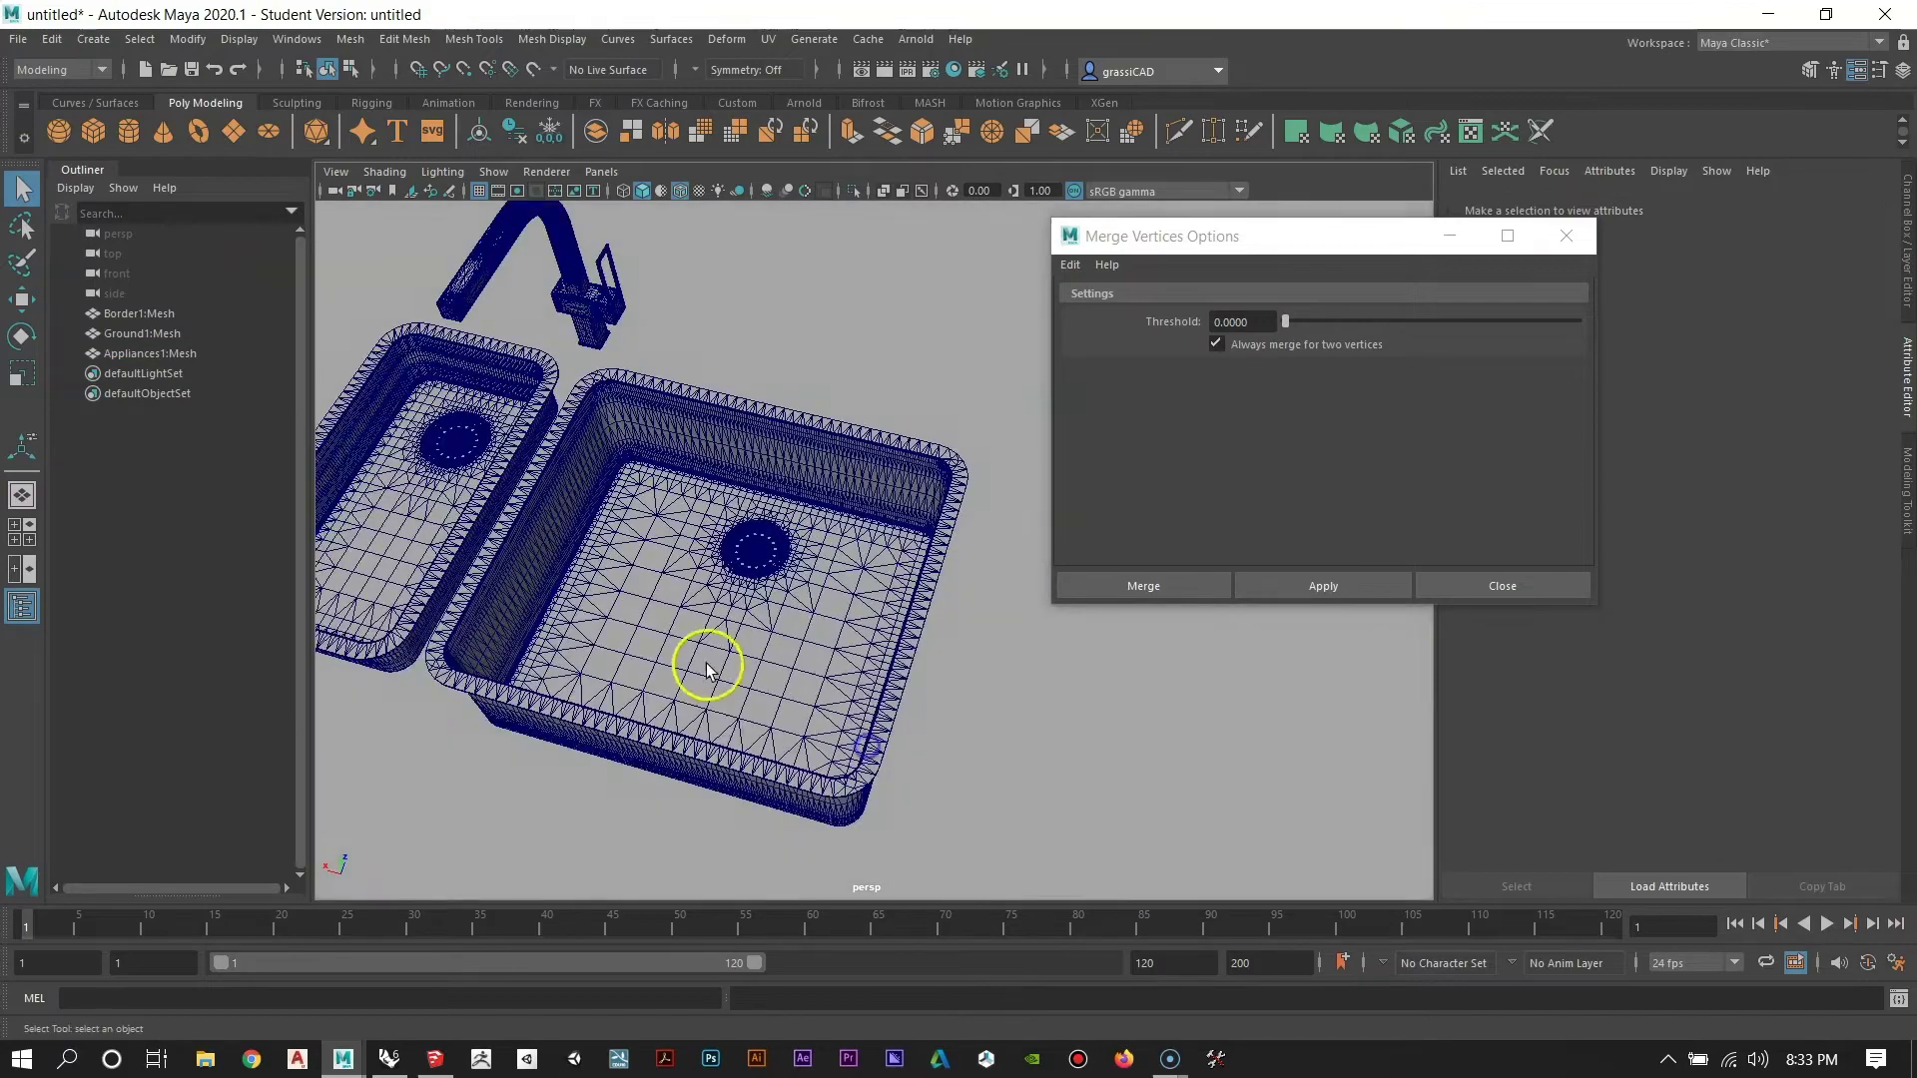
# Examine the larger sink basin's rim, walls and drain edges up close from several angles.
pyautogui.keyDown('alt'); pyautogui.moveTo(706, 663); pyautogui.dragTo(872, 720, button='middle'); pyautogui.keyUp('alt')
pyautogui.keyDown('alt'); pyautogui.moveTo(666, 538); pyautogui.dragTo(792, 650, button='right'); pyautogui.keyUp('alt')
pyautogui.keyDown('alt'); pyautogui.moveTo(821, 656); pyautogui.dragTo(774, 623); pyautogui.keyUp('alt')
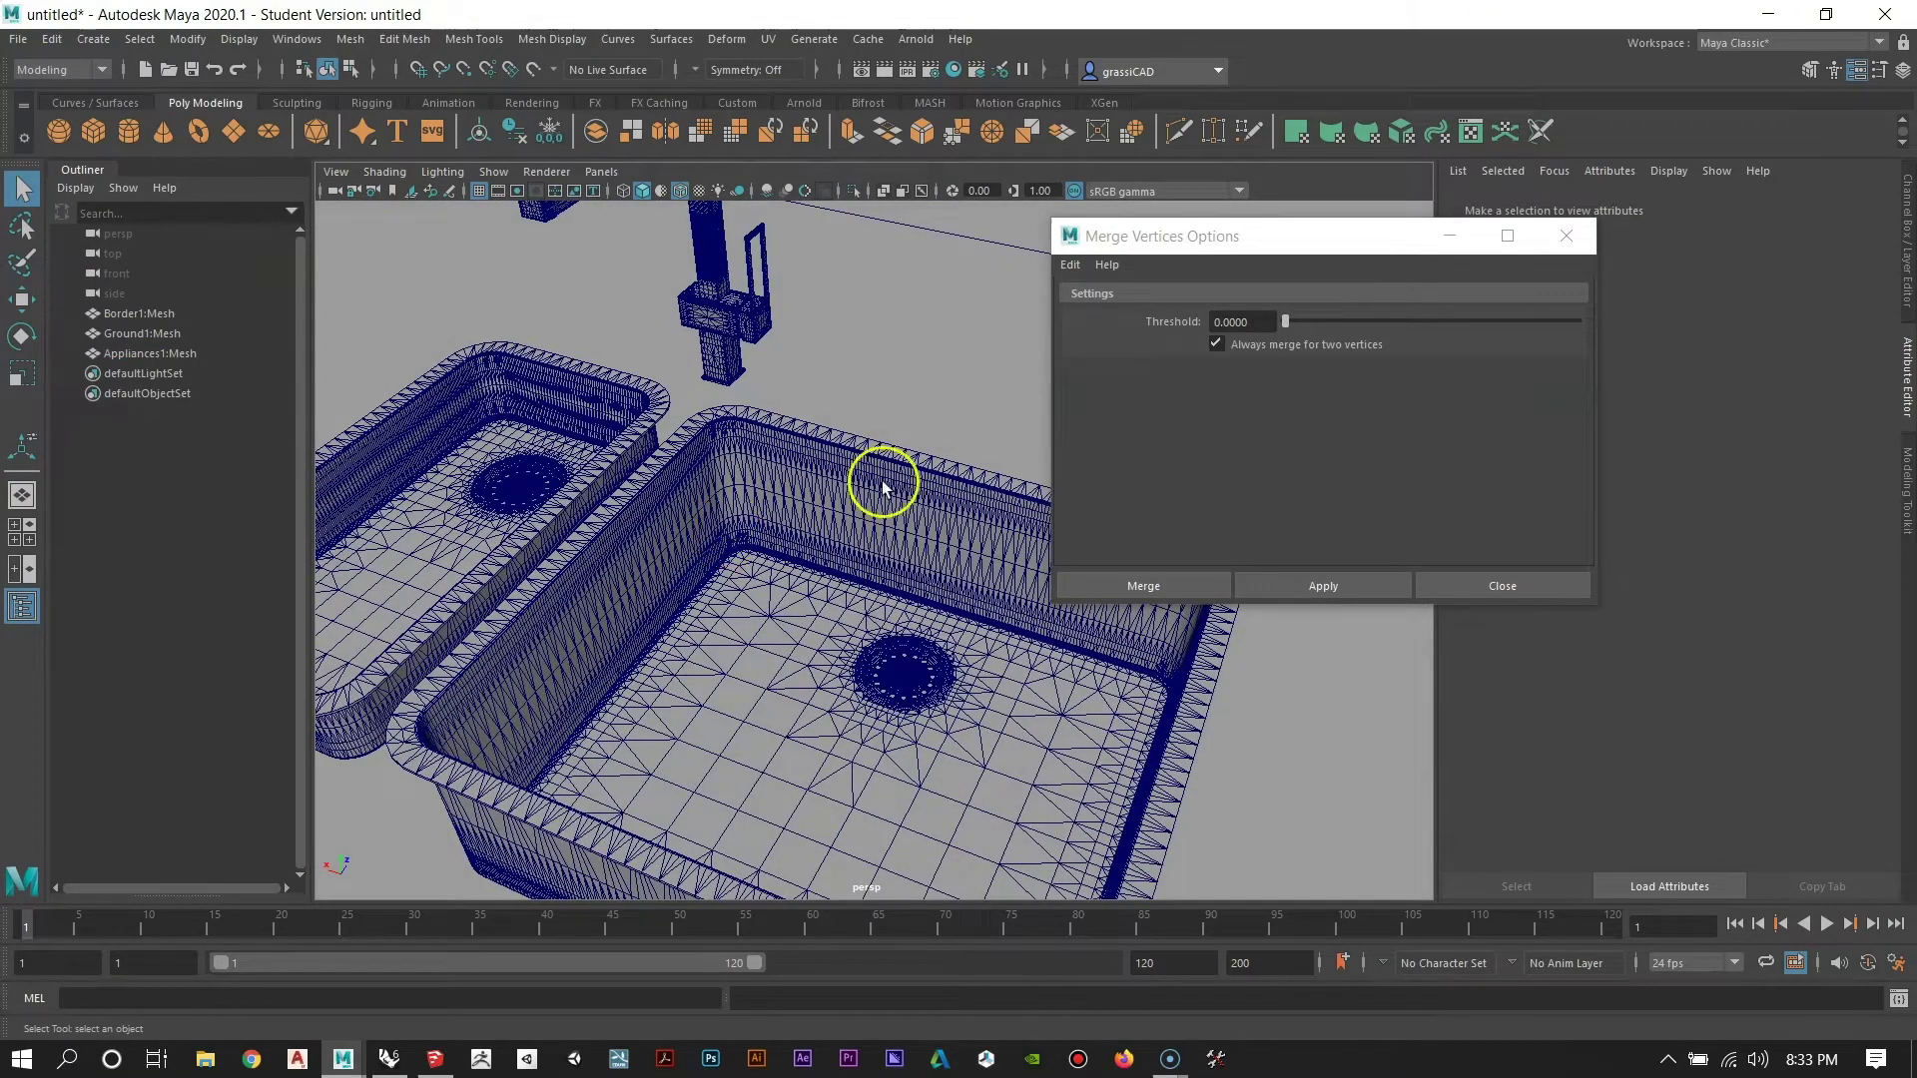
pyautogui.keyDown('alt'); pyautogui.moveTo(822, 602); pyautogui.dragTo(759, 594, button='right'); pyautogui.keyUp('alt')
pyautogui.keyDown('alt'); pyautogui.moveTo(759, 595); pyautogui.dragTo(717, 581); pyautogui.keyUp('alt')
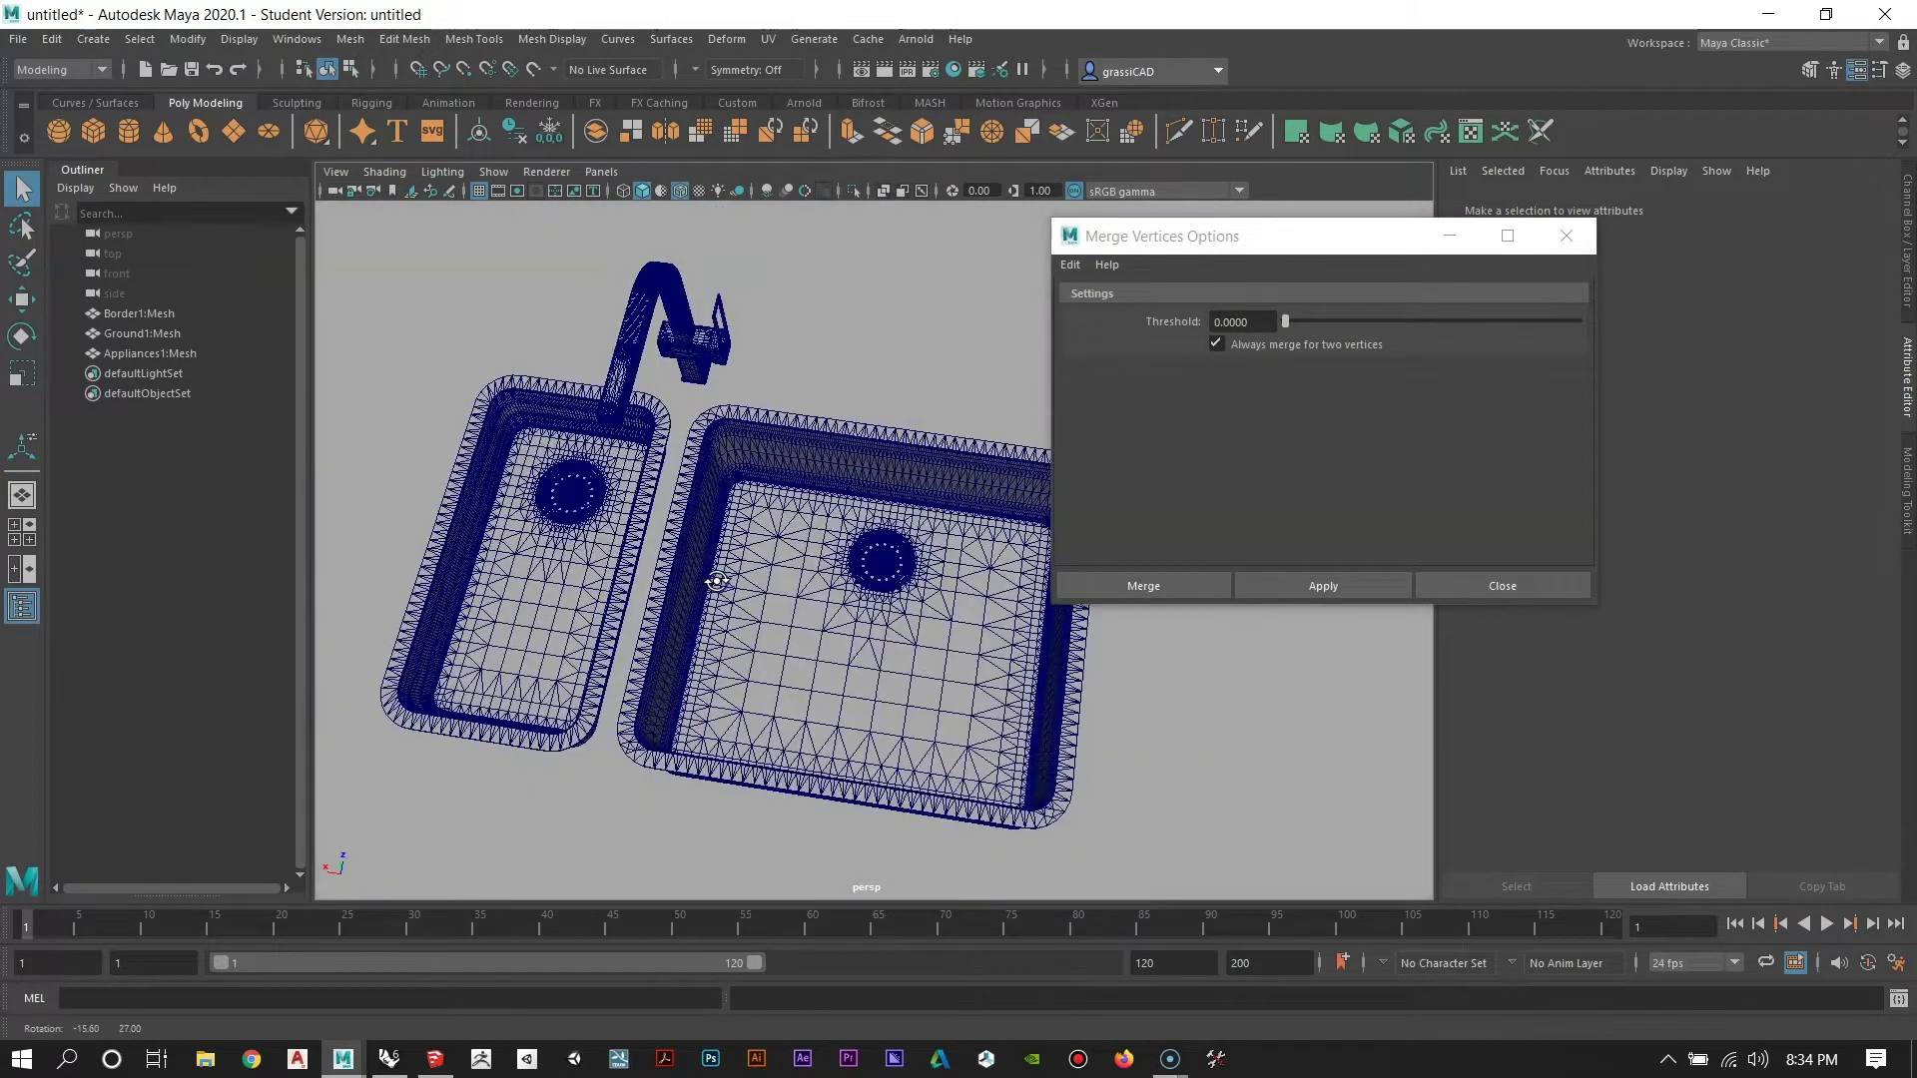
pyautogui.keyDown('alt'); pyautogui.moveTo(911, 672); pyautogui.dragTo(1029, 774, button='right'); pyautogui.keyUp('alt')
pyautogui.keyDown('alt'); pyautogui.moveTo(1029, 774); pyautogui.dragTo(800, 659, button='middle'); pyautogui.keyUp('alt')
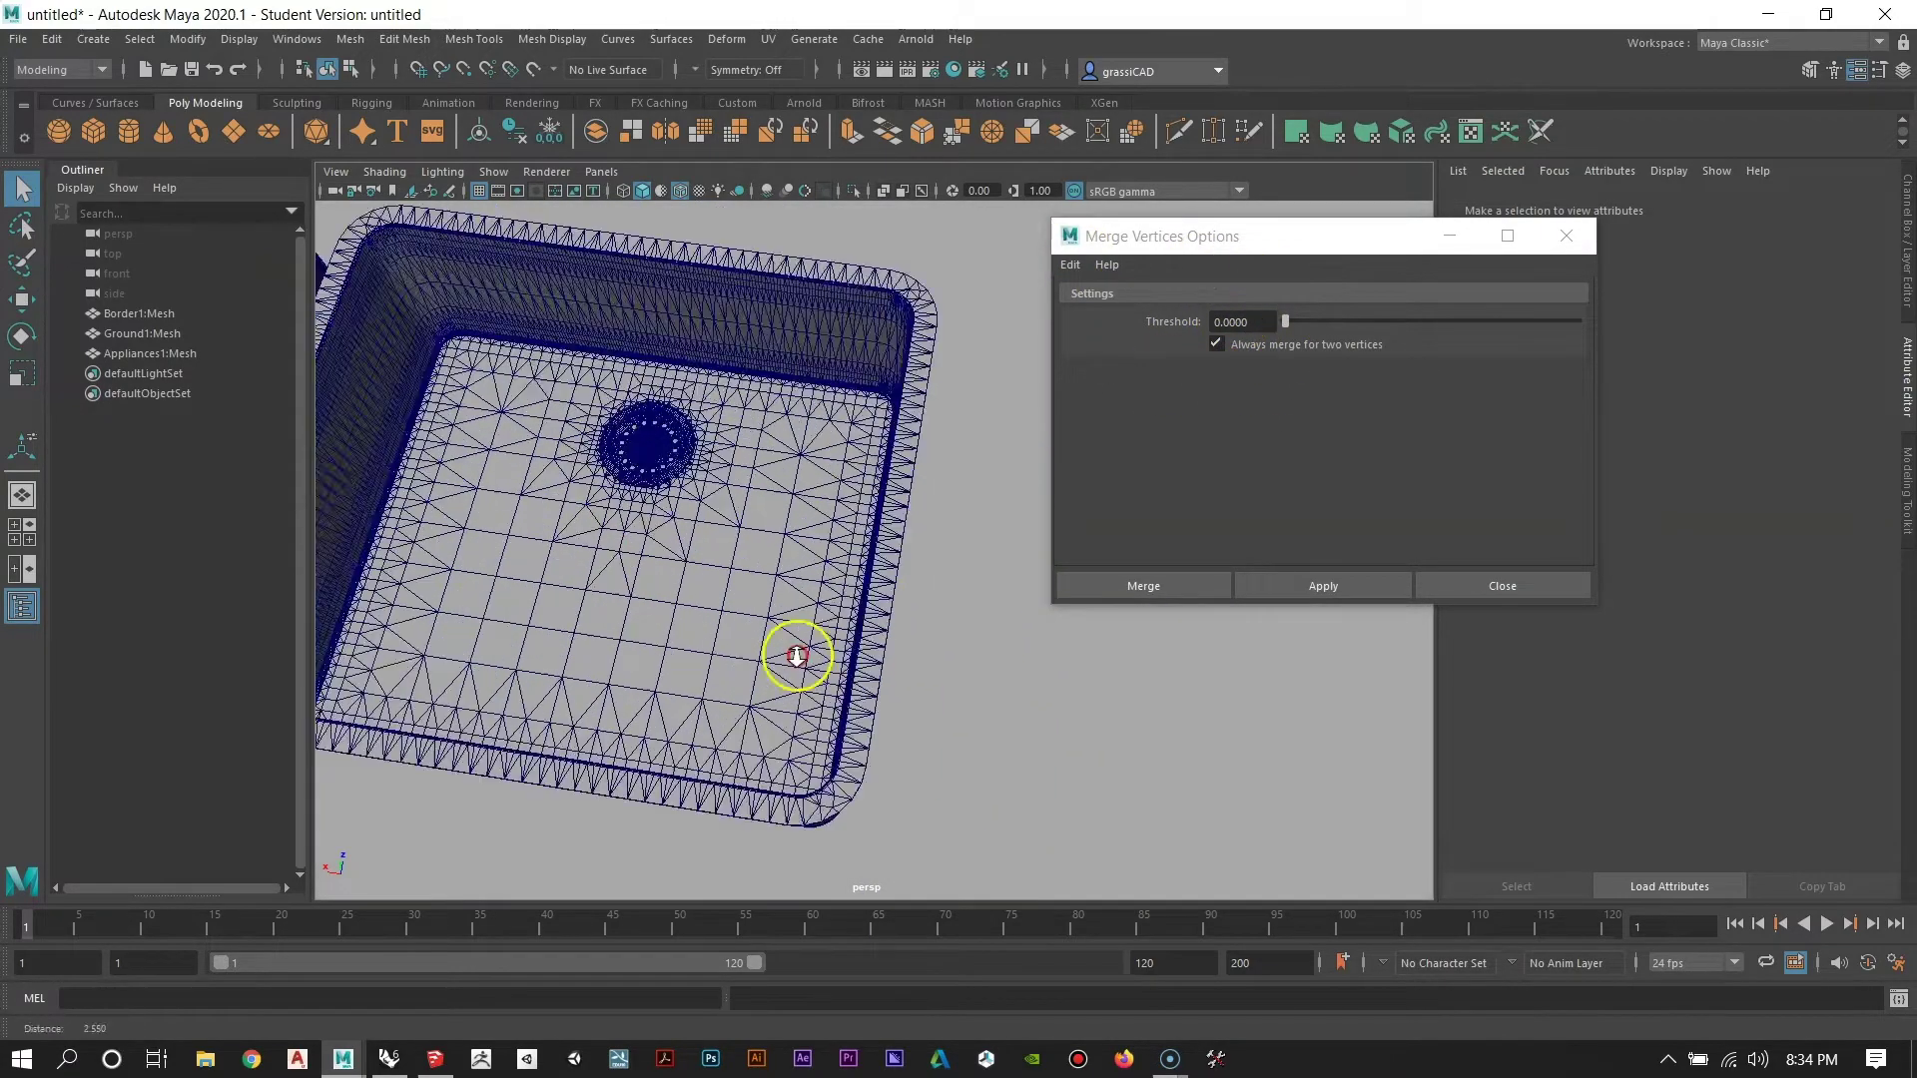
pyautogui.keyDown('alt'); pyautogui.moveTo(814, 689); pyautogui.dragTo(749, 628); pyautogui.keyUp('alt')
pyautogui.keyDown('alt'); pyautogui.moveTo(649, 579); pyautogui.dragTo(770, 650, button='right'); pyautogui.keyUp('alt')
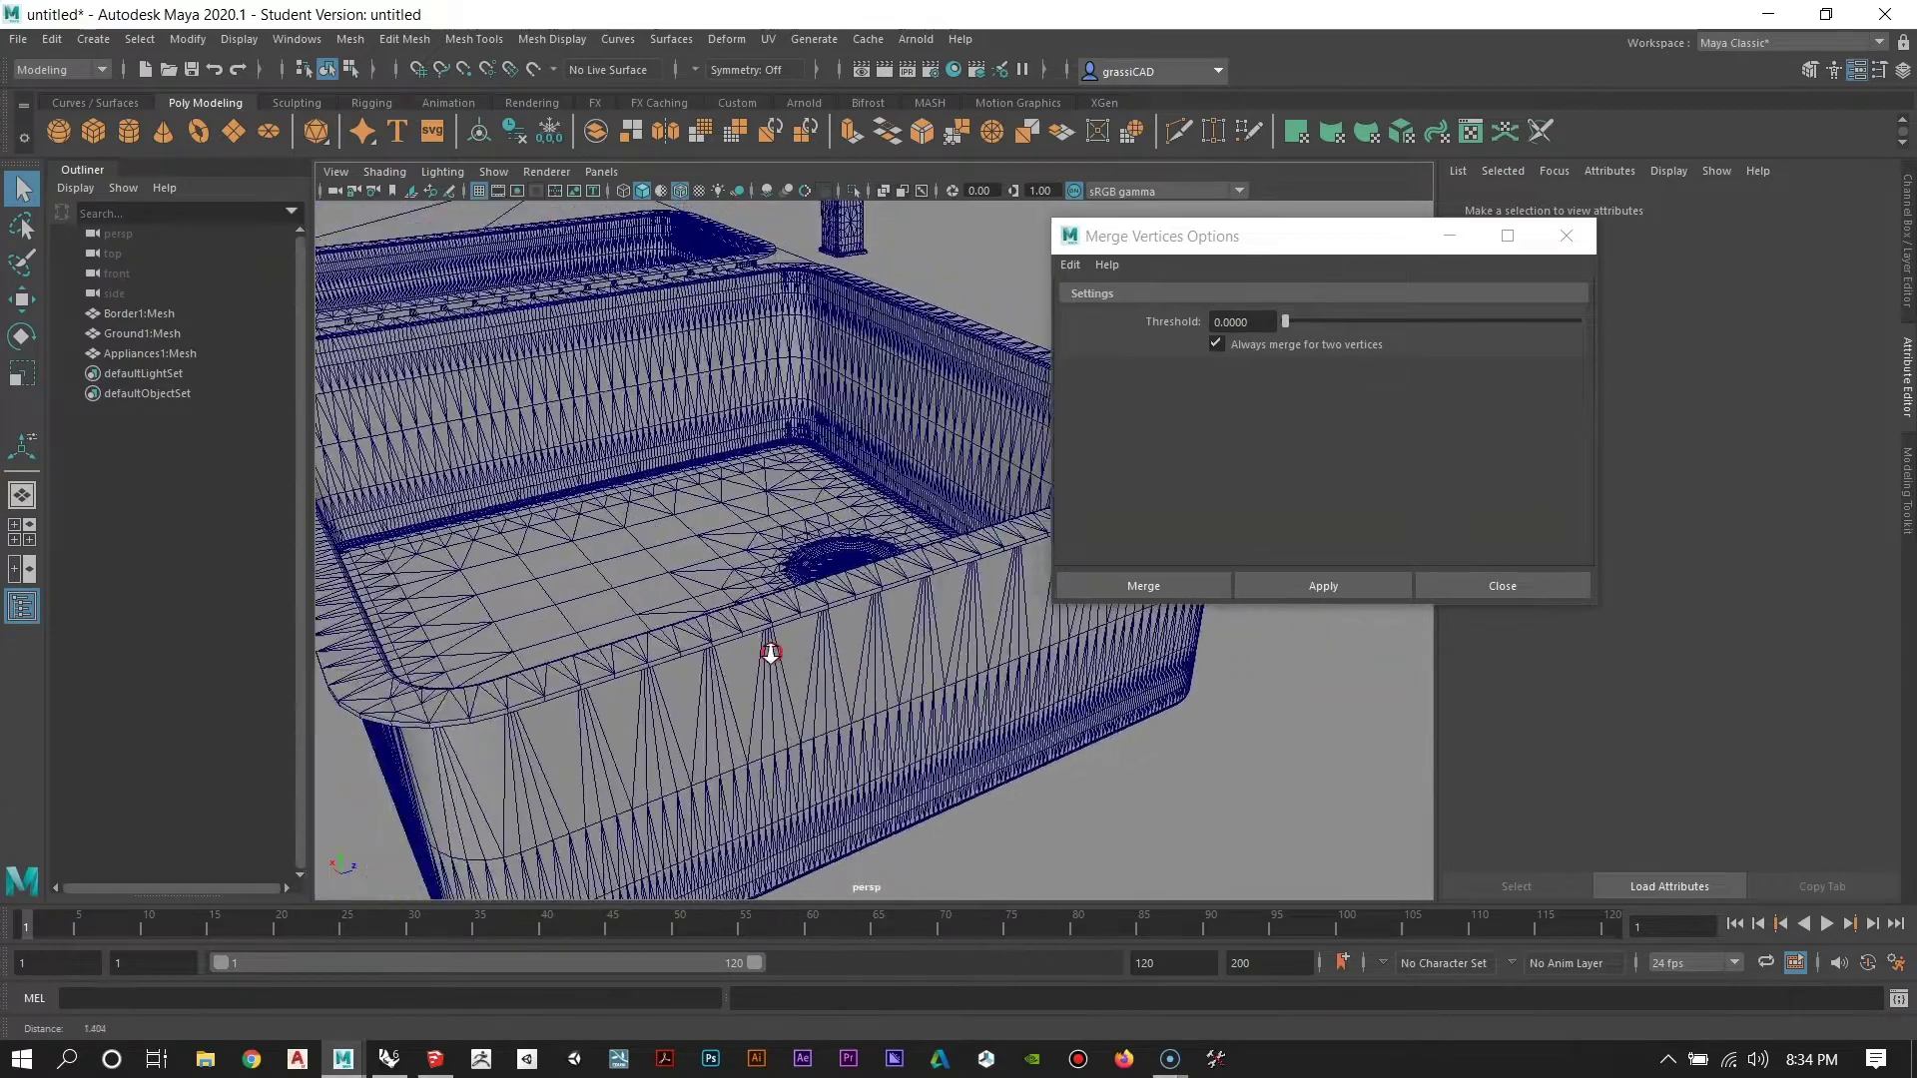
pyautogui.keyDown('alt'); pyautogui.moveTo(770, 650); pyautogui.dragTo(693, 663); pyautogui.keyUp('alt')
pyautogui.keyDown('alt'); pyautogui.moveTo(693, 663); pyautogui.dragTo(749, 650, button='middle'); pyautogui.keyUp('alt')
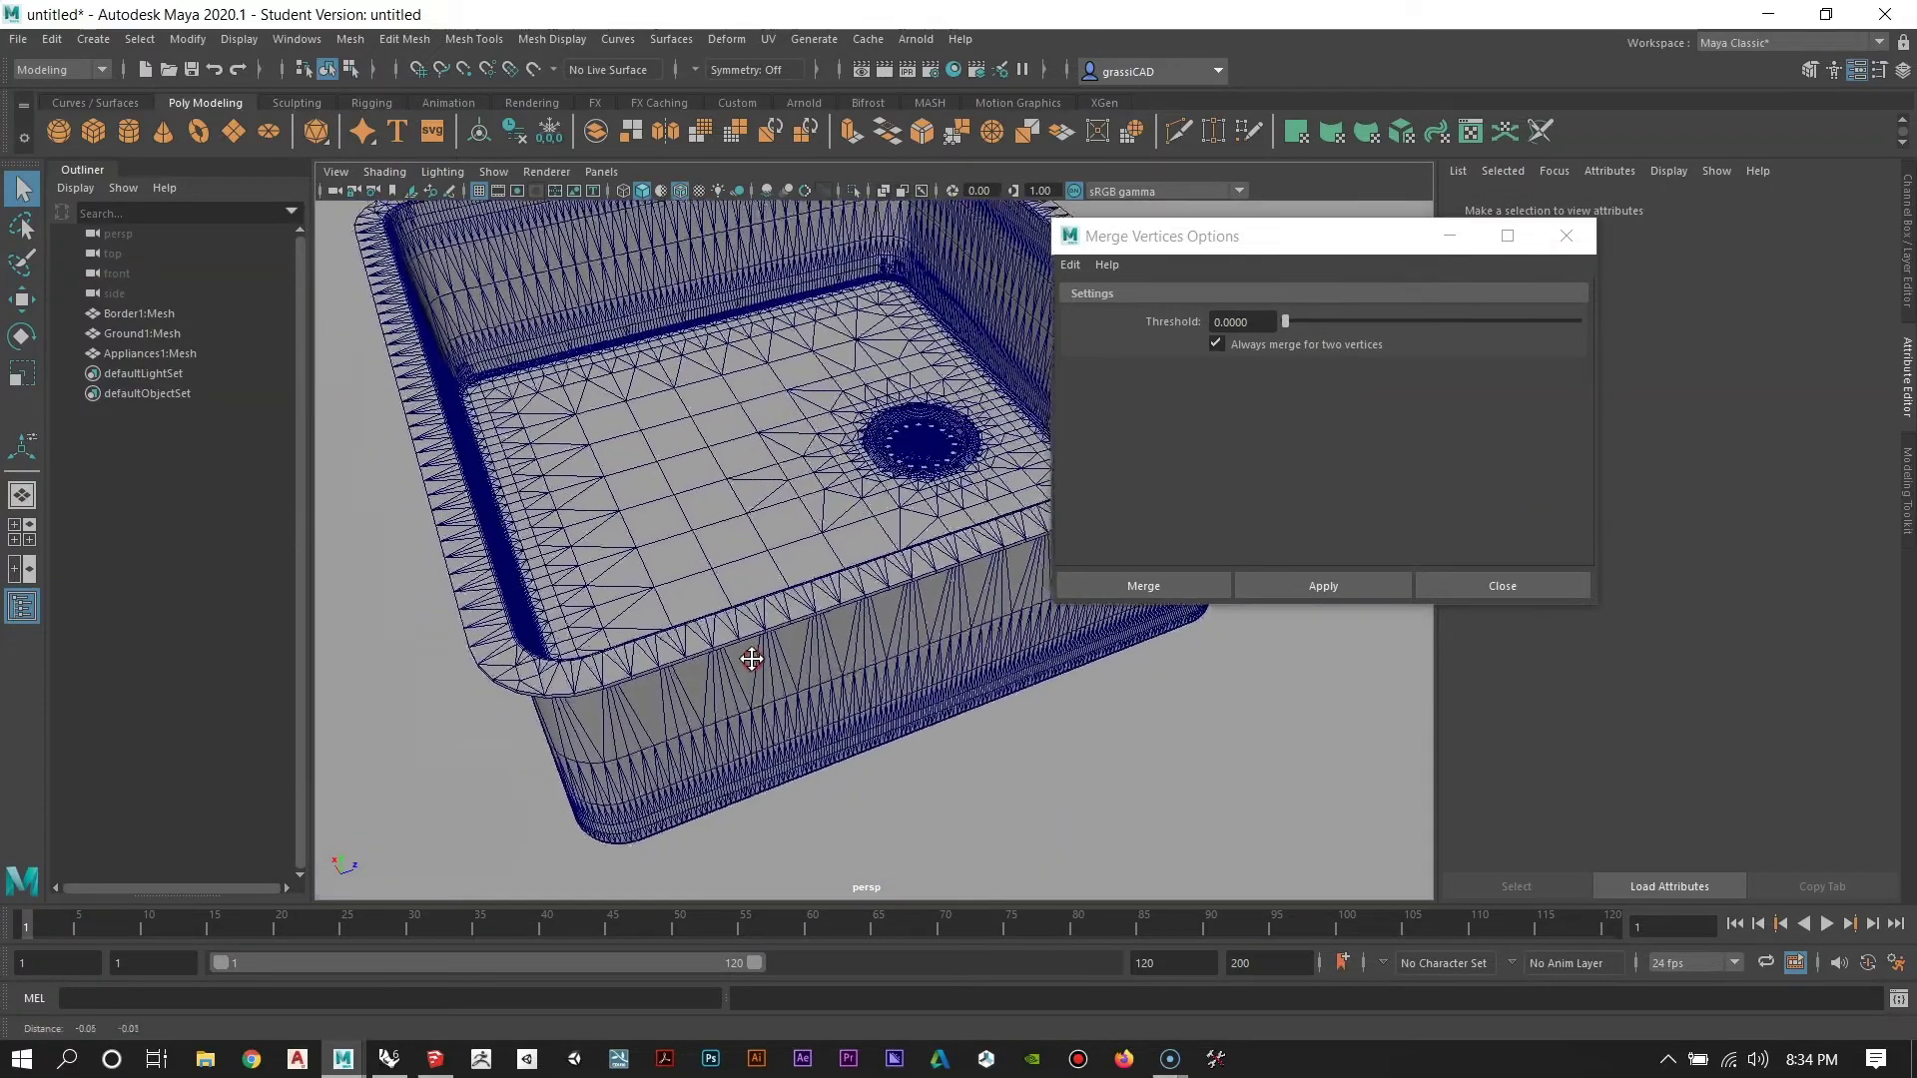
pyautogui.keyDown('alt'); pyautogui.moveTo(749, 650); pyautogui.dragTo(768, 657); pyautogui.keyUp('alt')
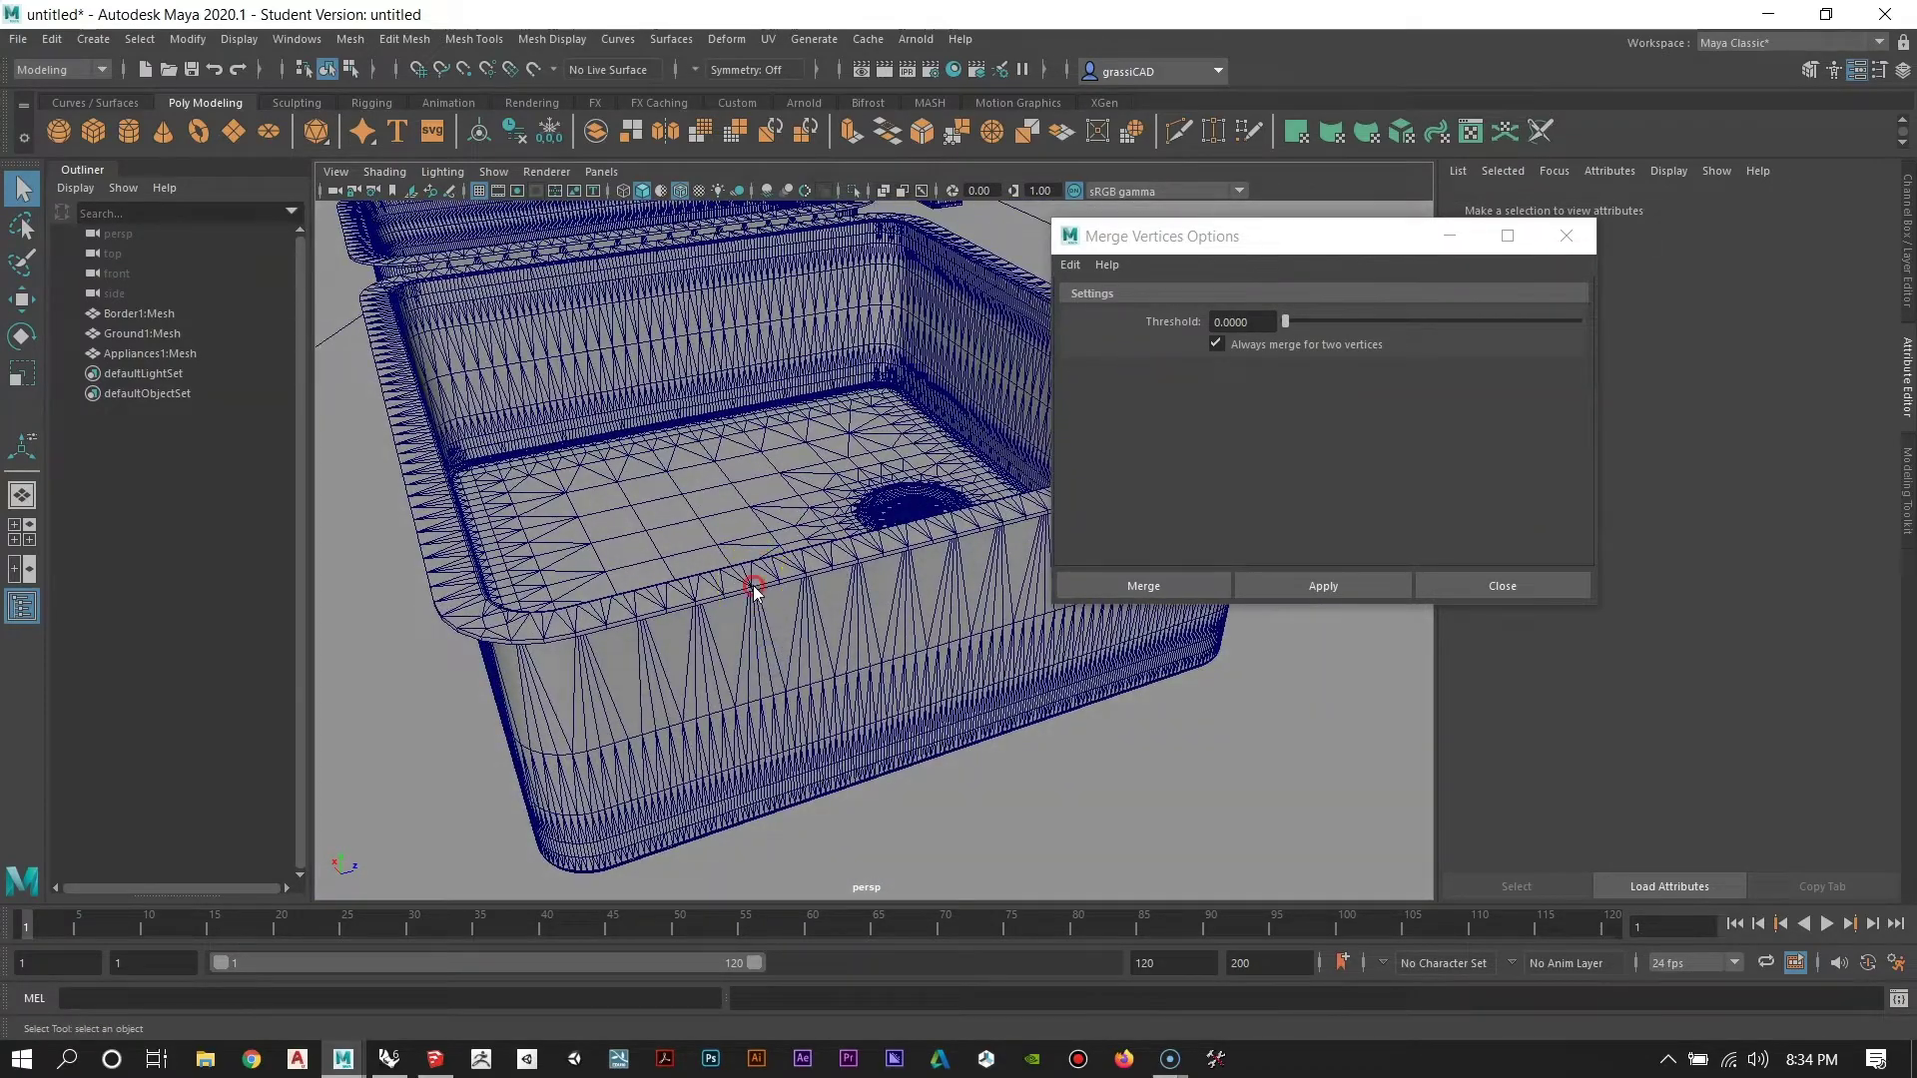
# Try a vertex merge with a 0.0001 threshold while showing the sink's vertices, and return to object mode.
pyautogui.moveTo(753, 591); pyautogui.dragTo(734, 612, button='right')
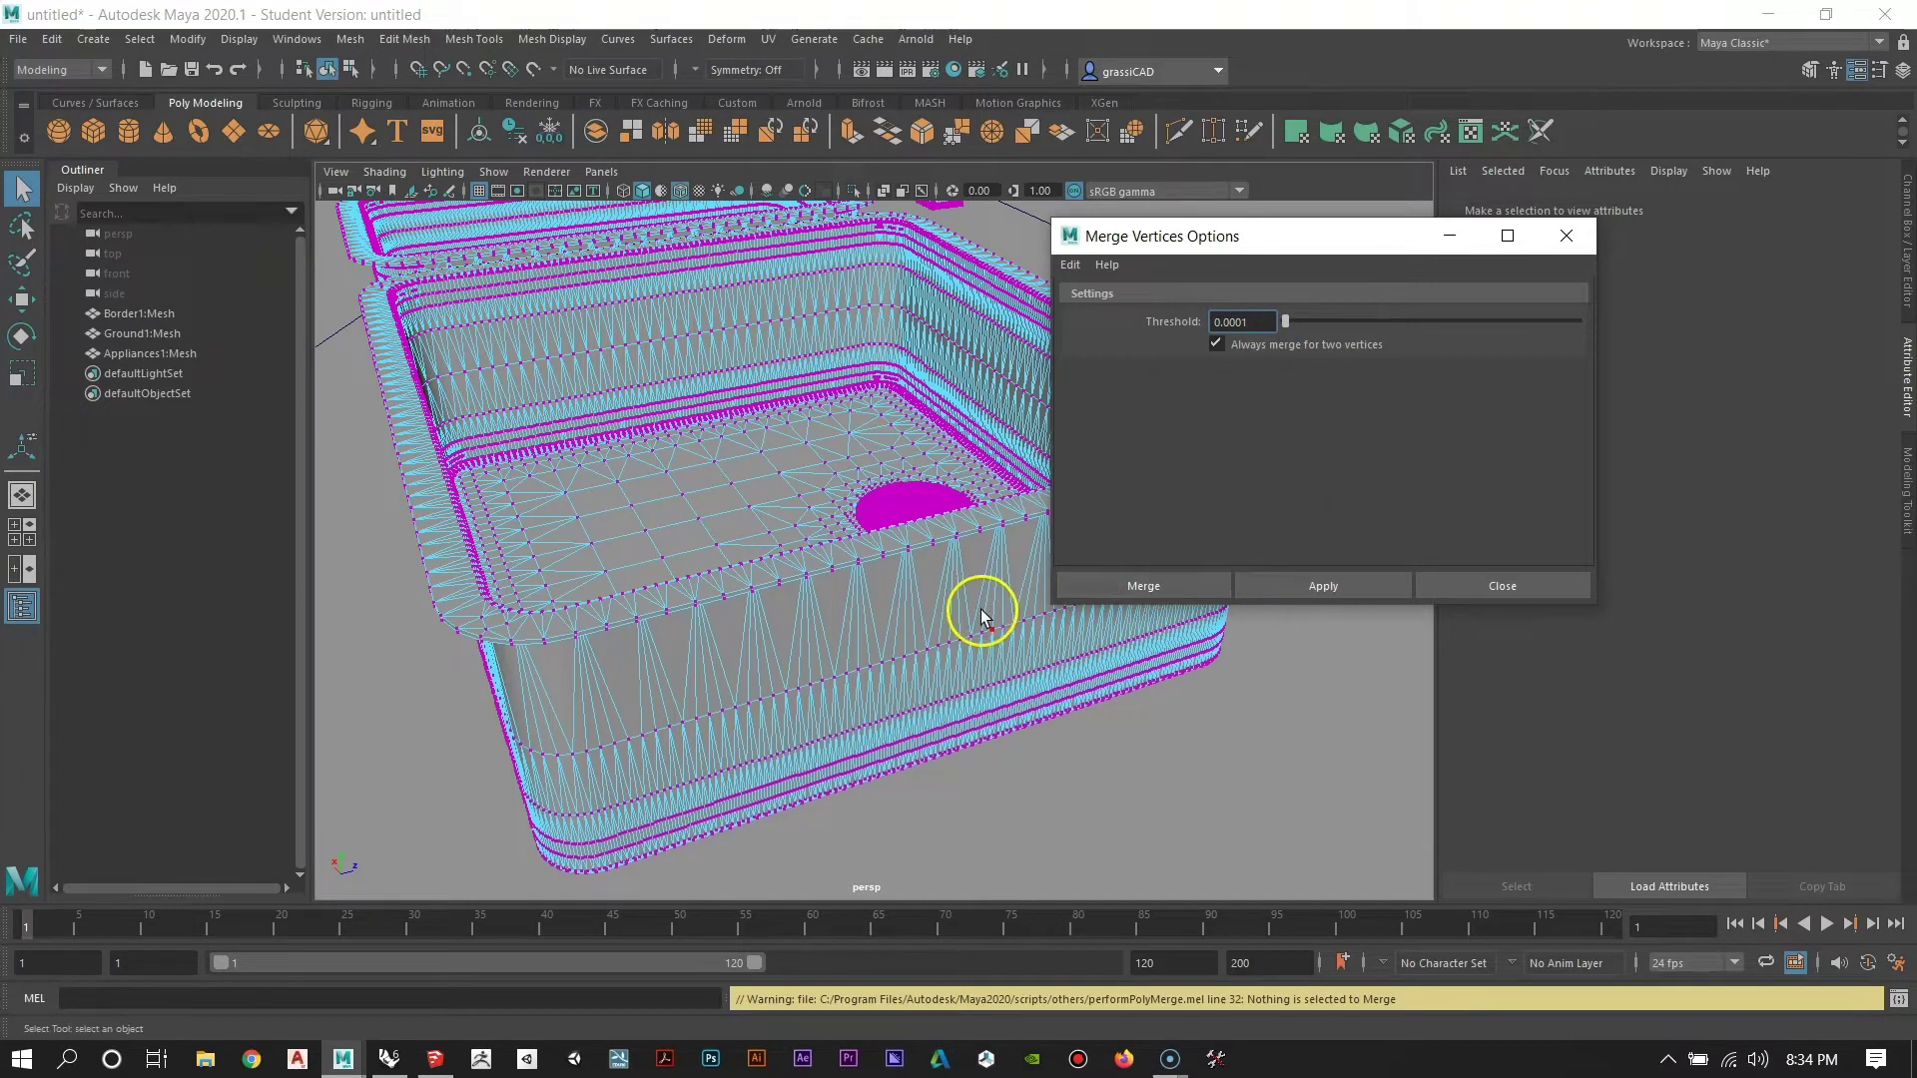
pyautogui.rightClick(863, 582)
pyautogui.moveTo(925, 482); pyautogui.dragTo(927, 480, button='right')
pyautogui.keyDown('alt'); pyautogui.moveTo(848, 499); pyautogui.dragTo(574, 530, button='right'); pyautogui.keyUp('alt')
pyautogui.keyDown('alt'); pyautogui.moveTo(732, 584); pyautogui.dragTo(599, 539, button='right'); pyautogui.keyUp('alt')
pyautogui.keyDown('alt'); pyautogui.moveTo(865, 650); pyautogui.dragTo(776, 649); pyautogui.keyUp('alt')
pyautogui.click(685, 326)
# Import Cabinets.obj from the OBJs folder into the scene.
pyautogui.keyDown('alt'); pyautogui.moveTo(749, 450); pyautogui.dragTo(603, 423, button='right'); pyautogui.keyUp('alt')
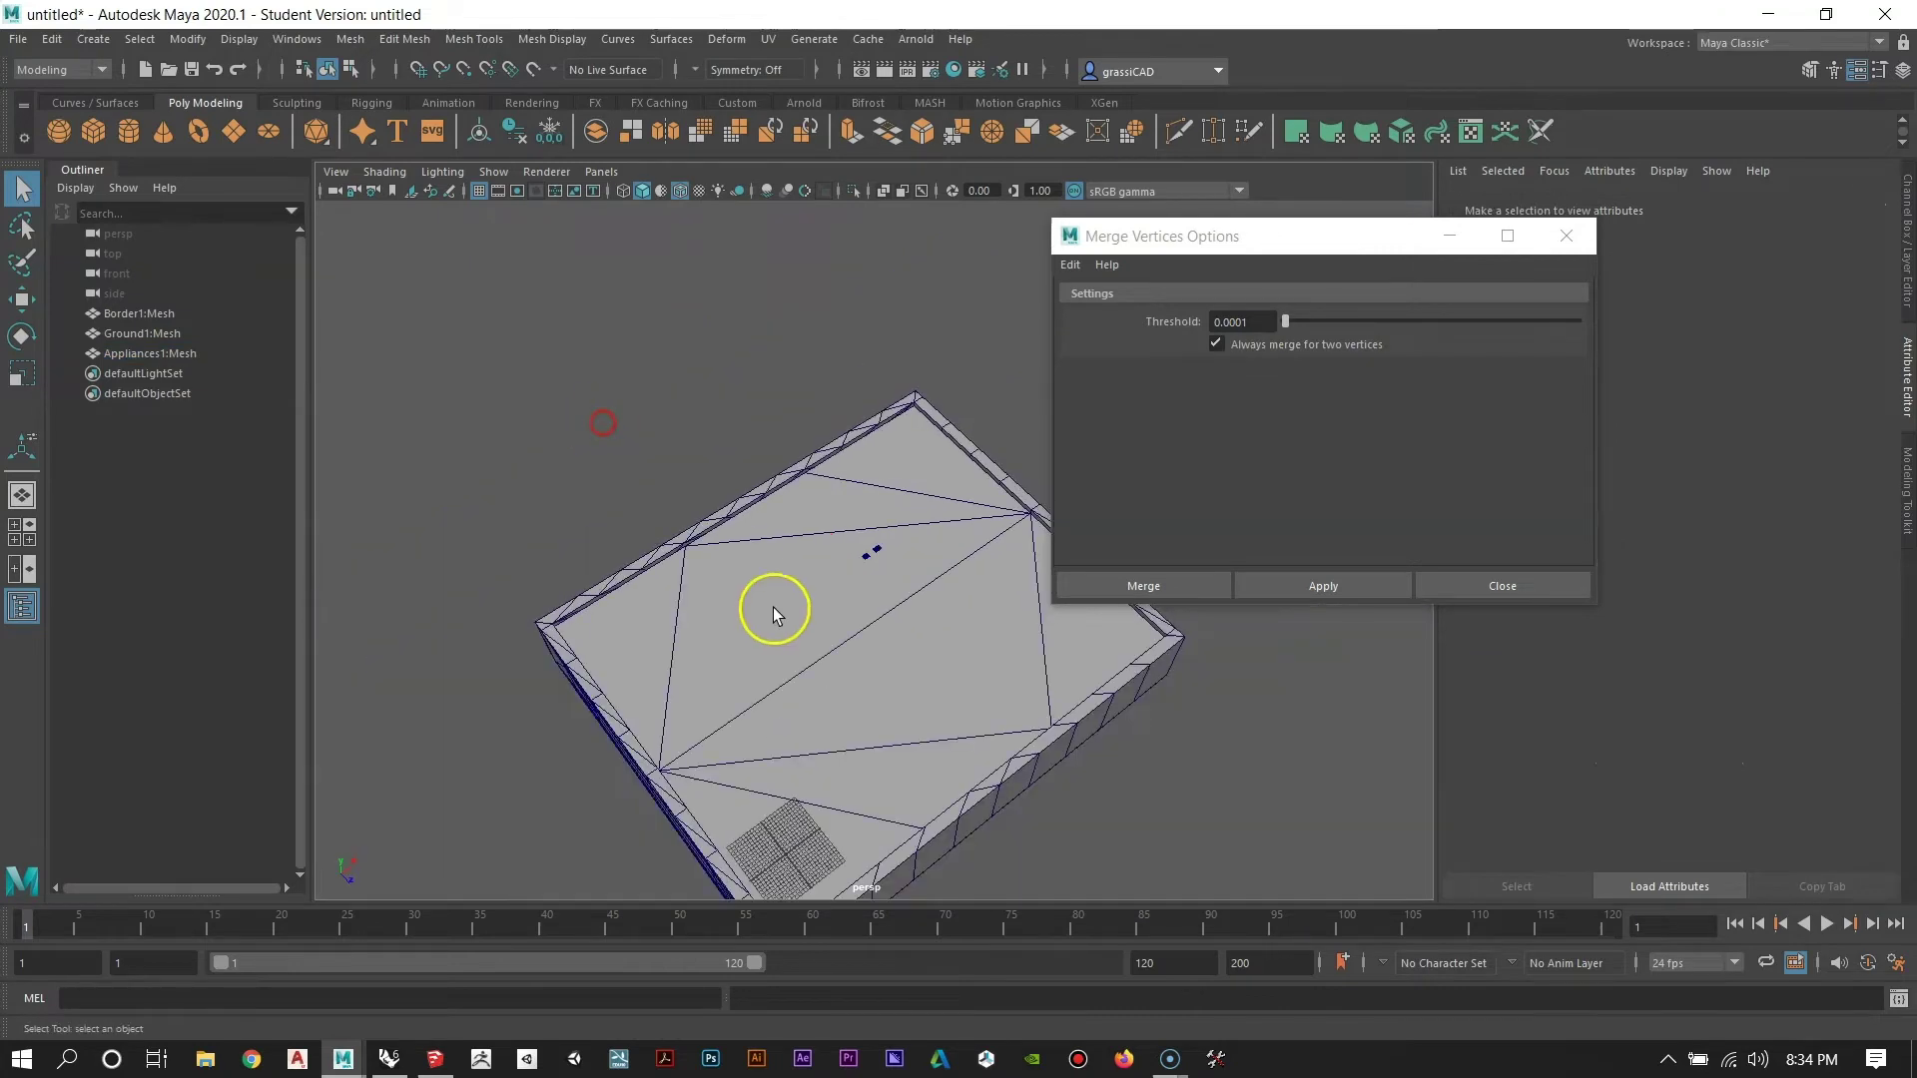
pyautogui.keyDown('alt'); pyautogui.moveTo(773, 607); pyautogui.dragTo(711, 449); pyautogui.keyUp('alt')
pyautogui.keyDown('alt'); pyautogui.moveTo(702, 433); pyautogui.dragTo(639, 419, button='right'); pyautogui.keyUp('alt')
pyautogui.keyDown('alt'); pyautogui.moveTo(802, 628); pyautogui.dragTo(779, 580); pyautogui.keyUp('alt')
pyautogui.click(20, 40)
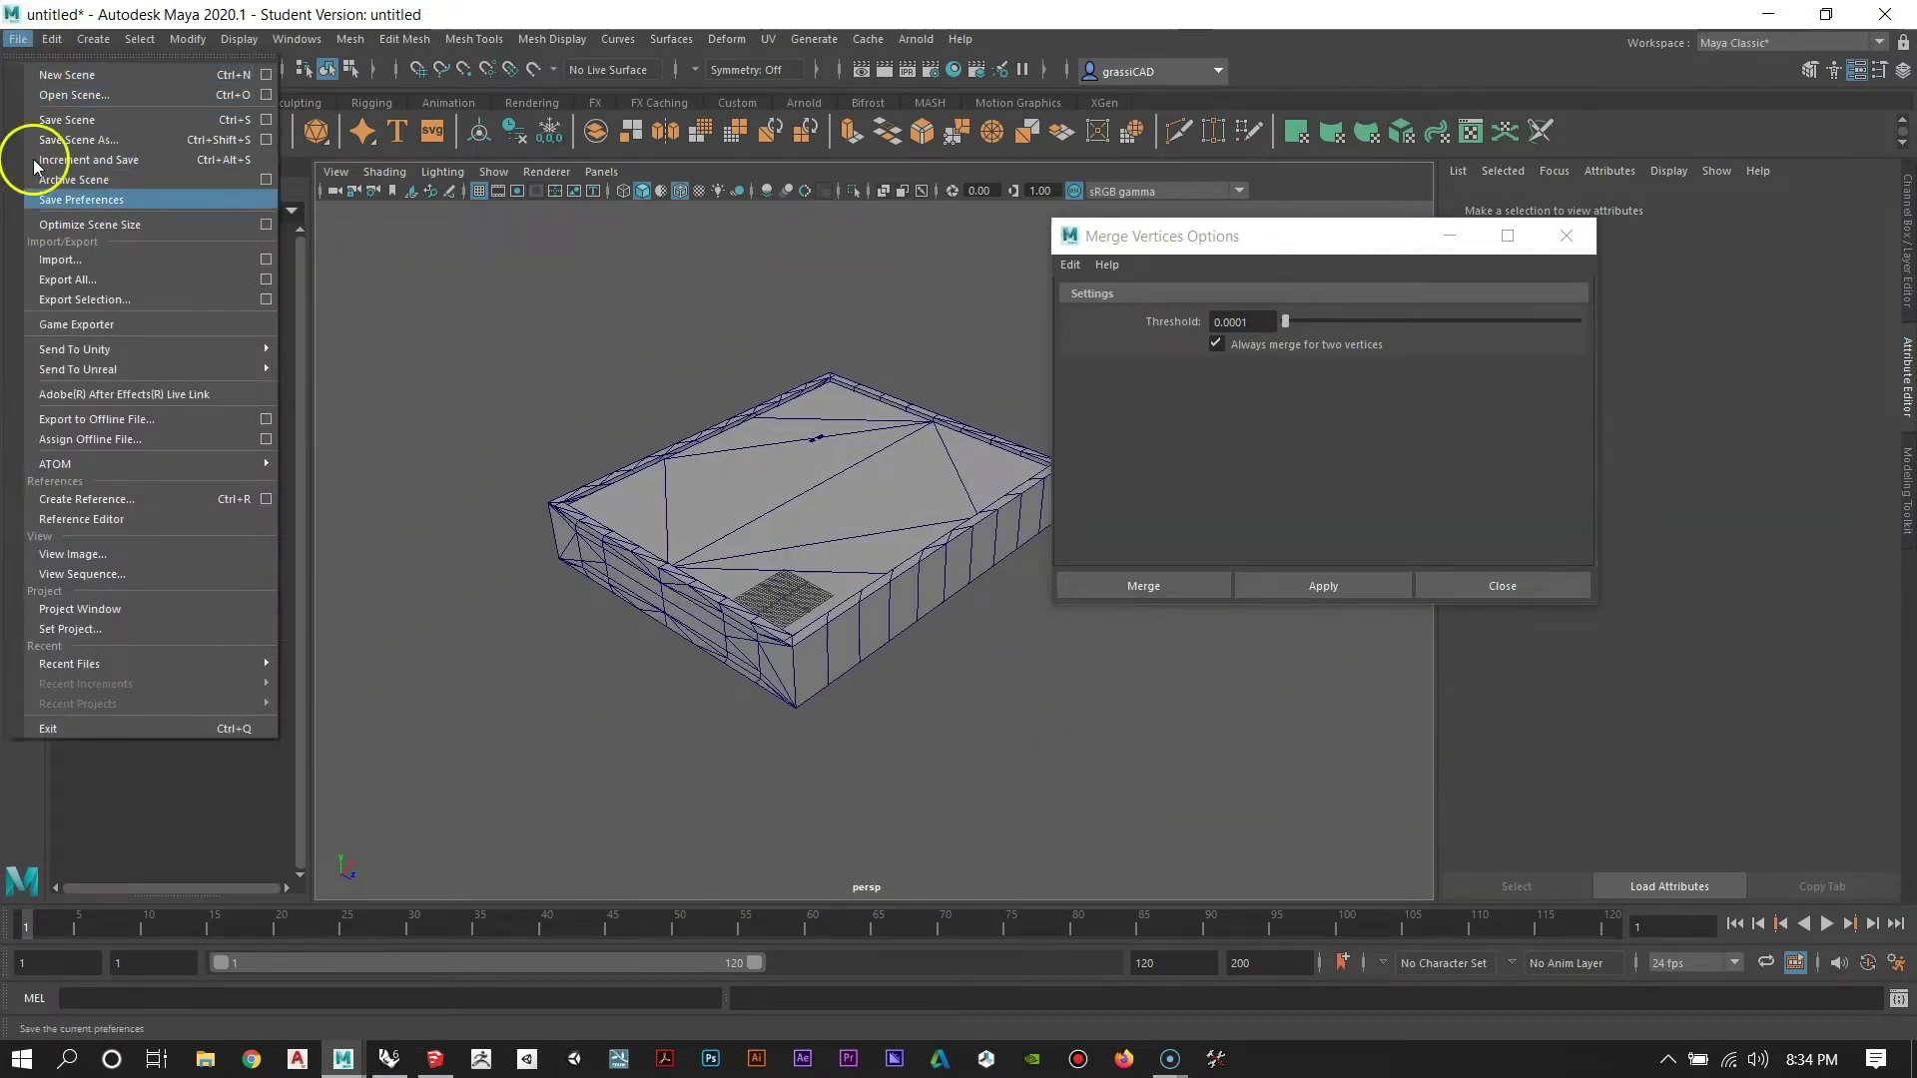
pyautogui.click(55, 260)
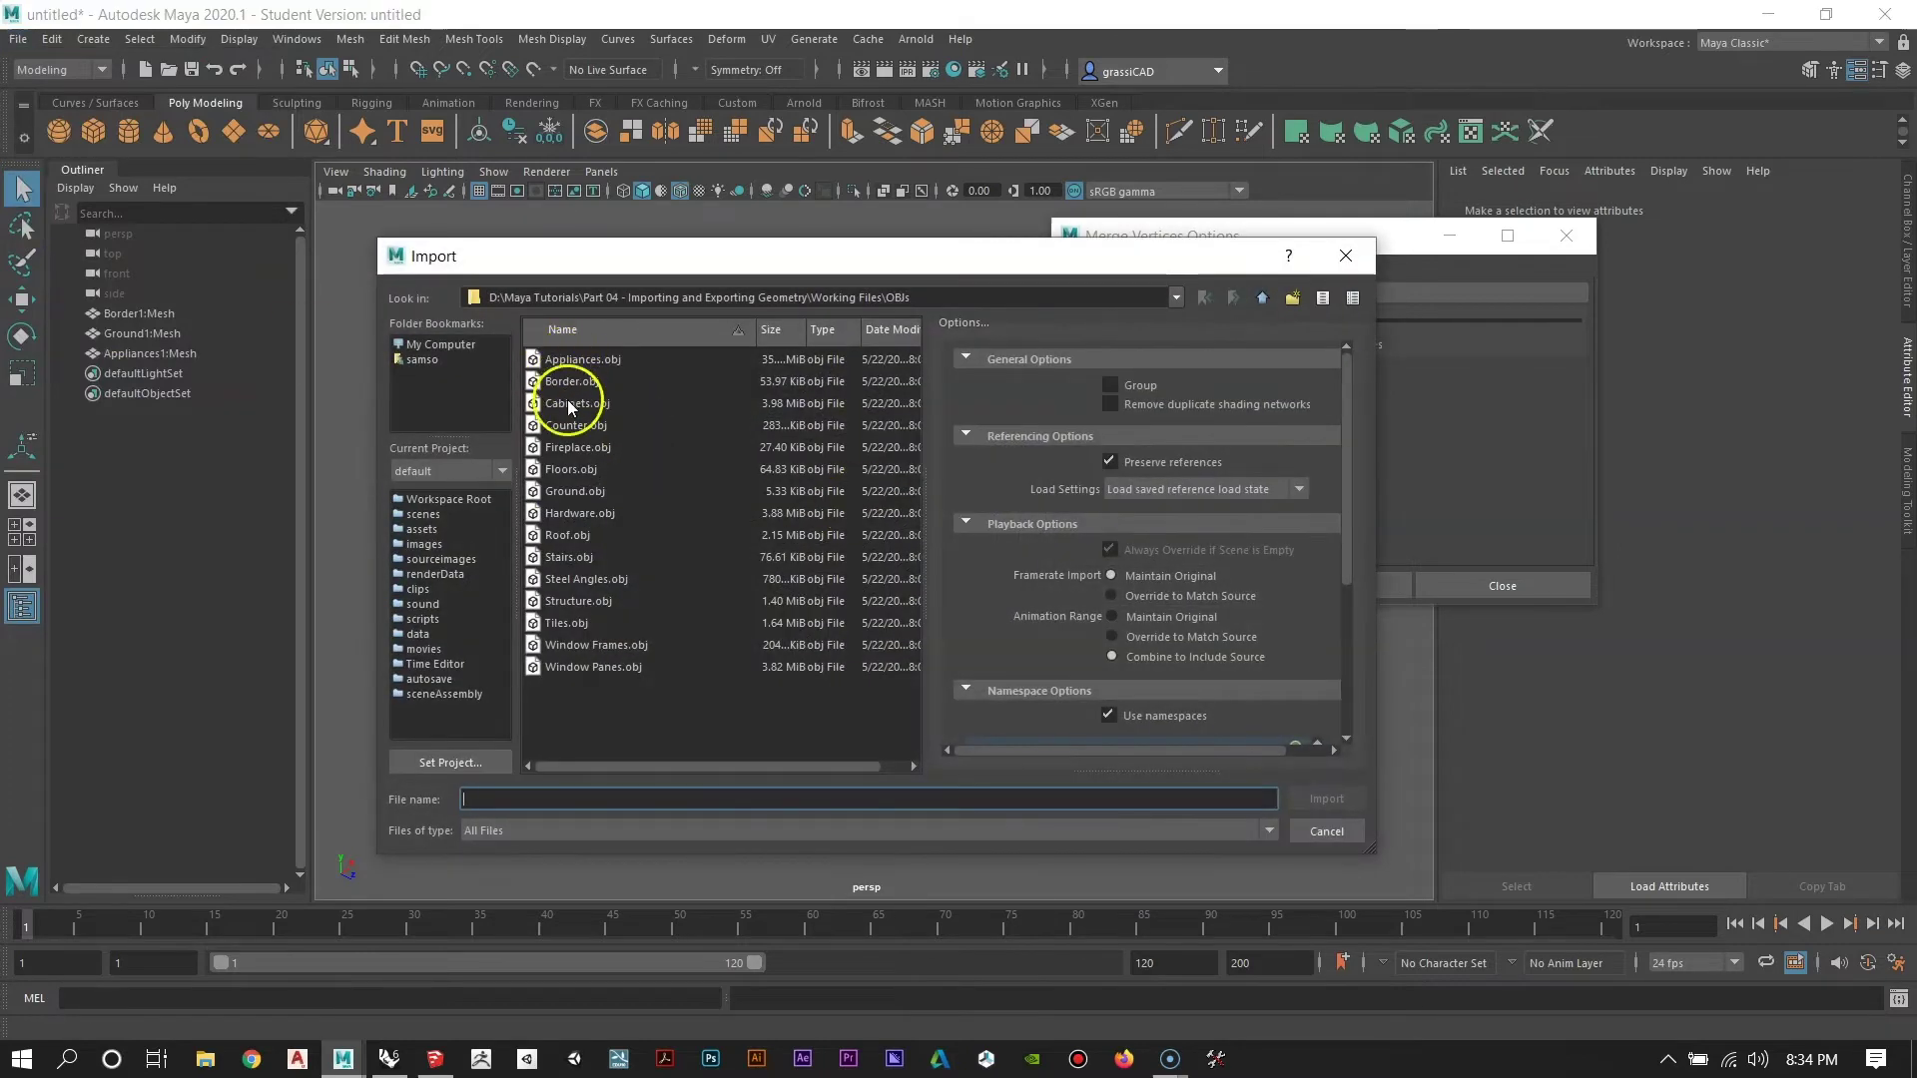
pyautogui.click(567, 403)
pyautogui.click(1327, 799)
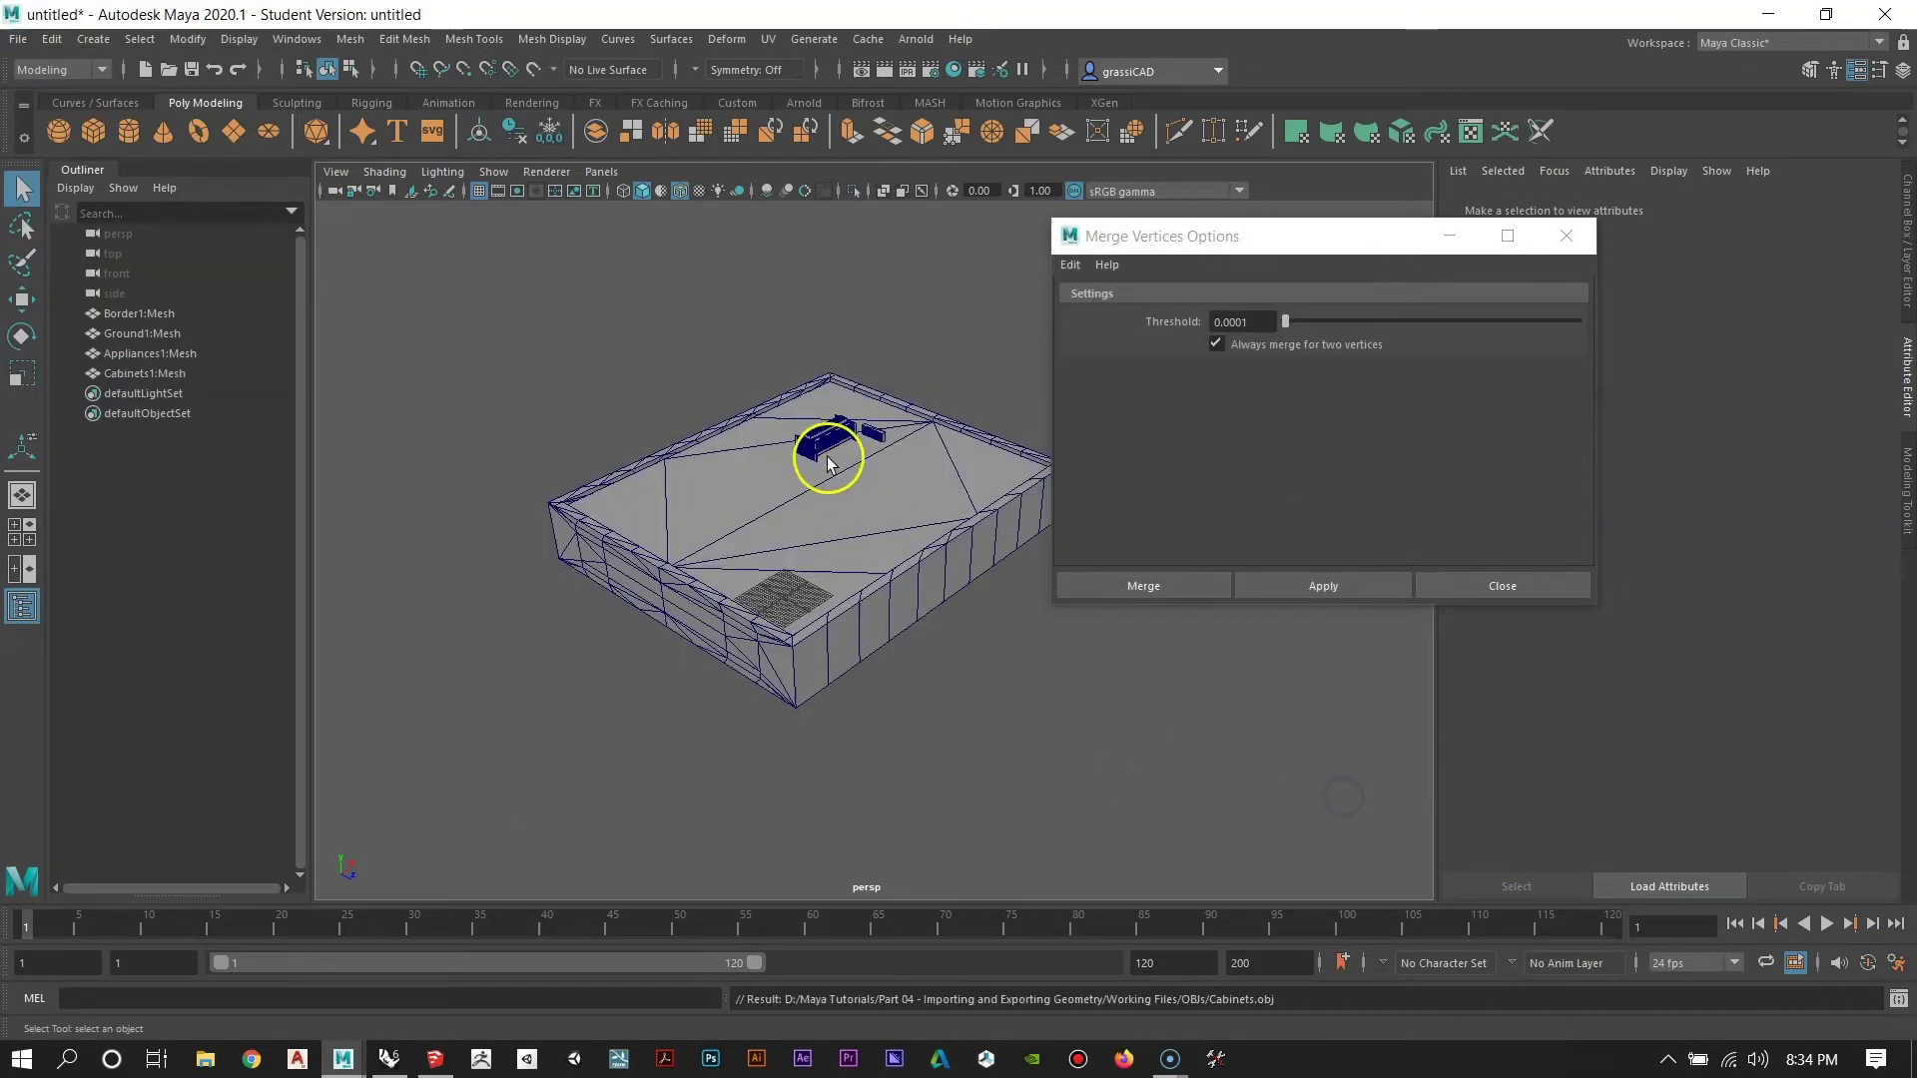
# Merge the cabinets mesh's vertices, return it to object mode and deselect it.
pyautogui.click(130, 375)
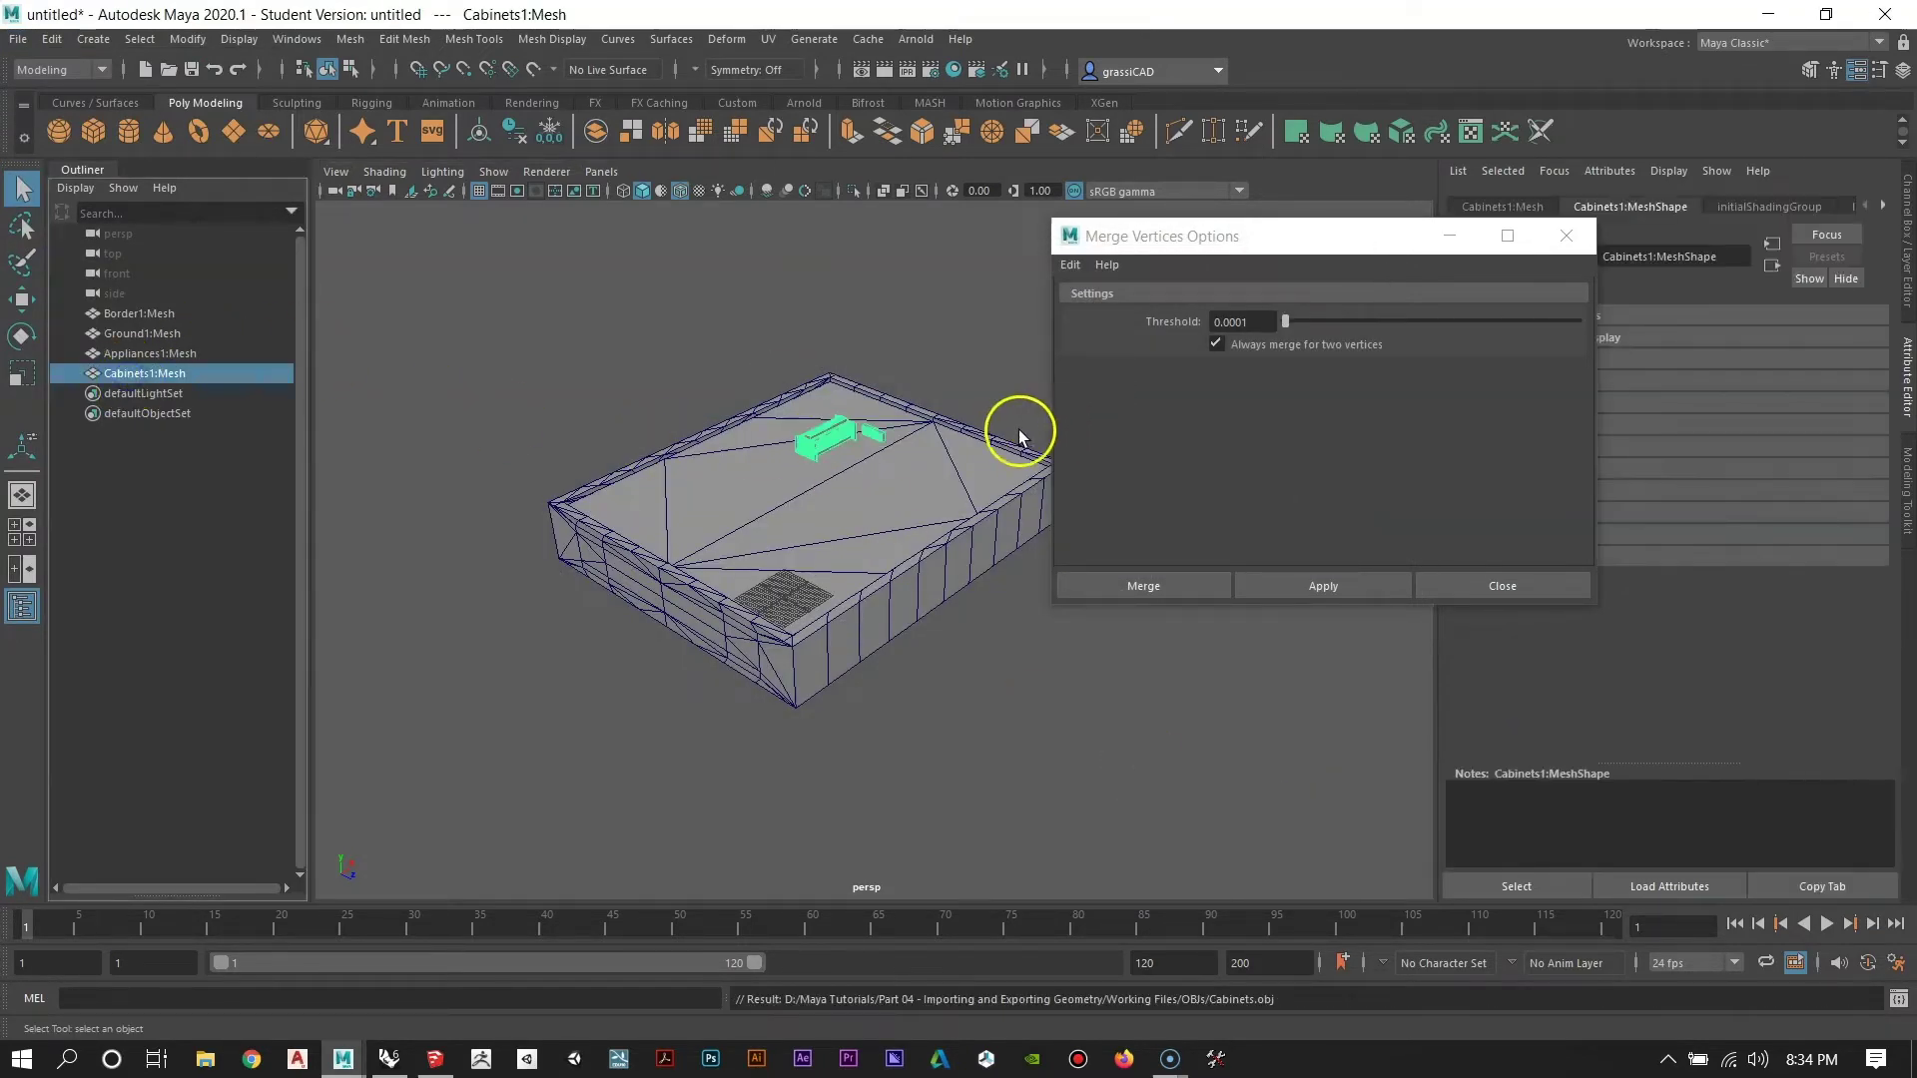
pyautogui.press('f')
pyautogui.keyDown('alt'); pyautogui.moveTo(715, 339); pyautogui.dragTo(896, 491); pyautogui.keyUp('alt')
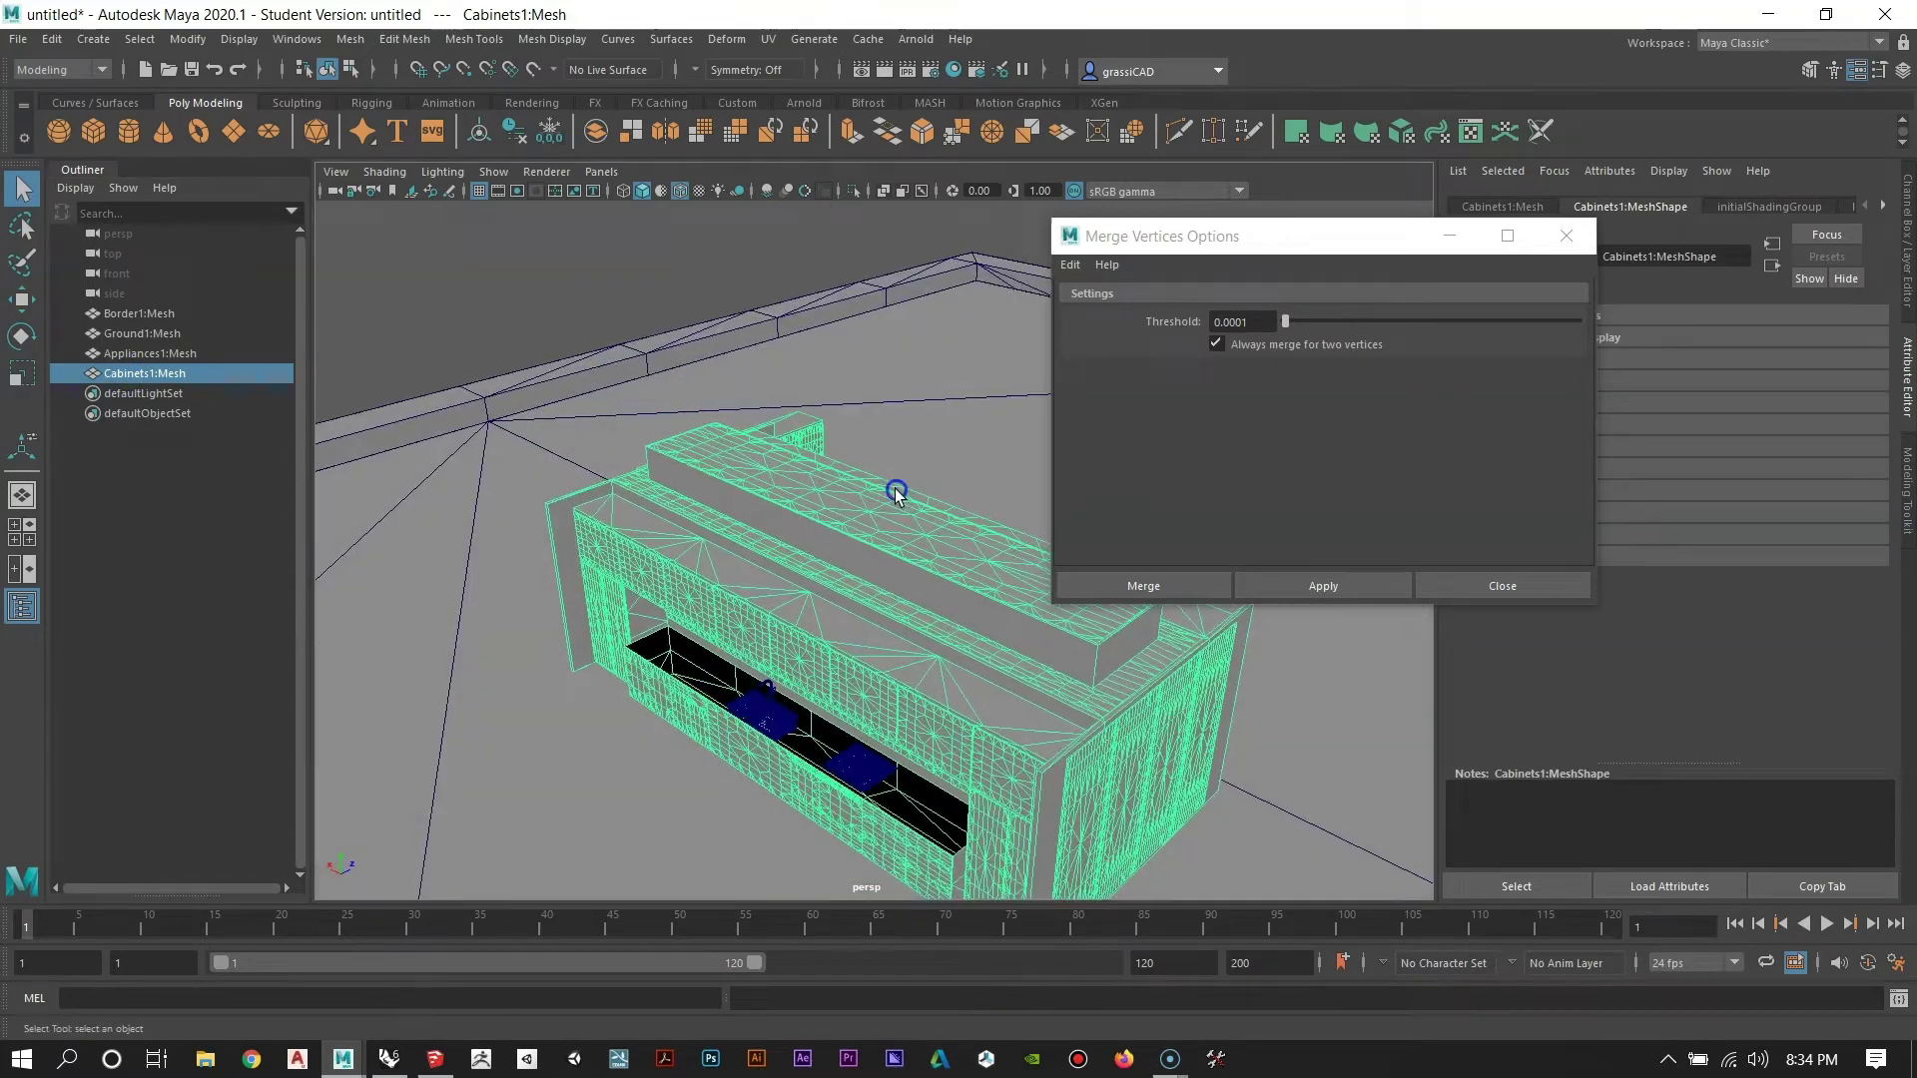
pyautogui.click(390, 39)
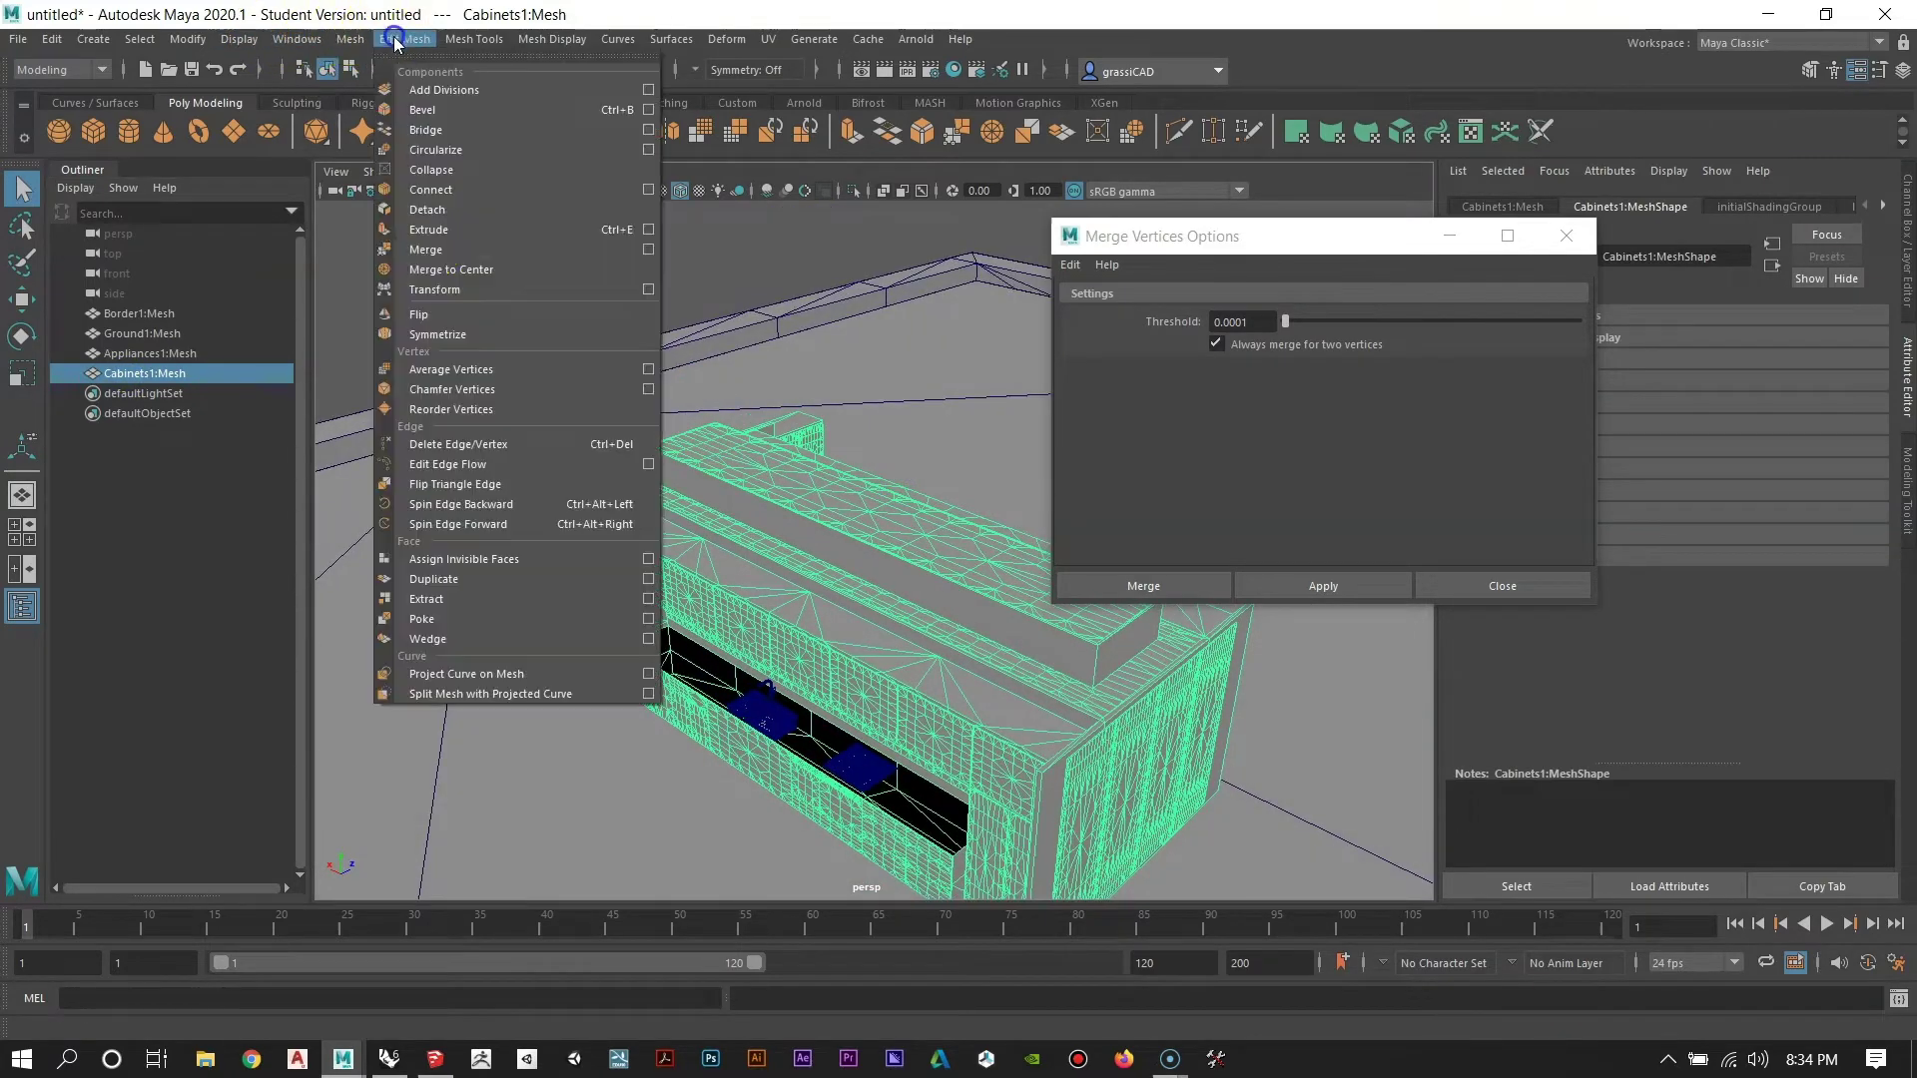
pyautogui.click(449, 249)
pyautogui.keyDown('alt'); pyautogui.moveTo(787, 501); pyautogui.dragTo(636, 386, button='middle'); pyautogui.keyUp('alt')
pyautogui.moveTo(751, 397); pyautogui.dragTo(814, 366, button='right')
pyautogui.click(578, 207)
pyautogui.keyDown('alt'); pyautogui.moveTo(886, 502); pyautogui.dragTo(750, 518); pyautogui.keyUp('alt')
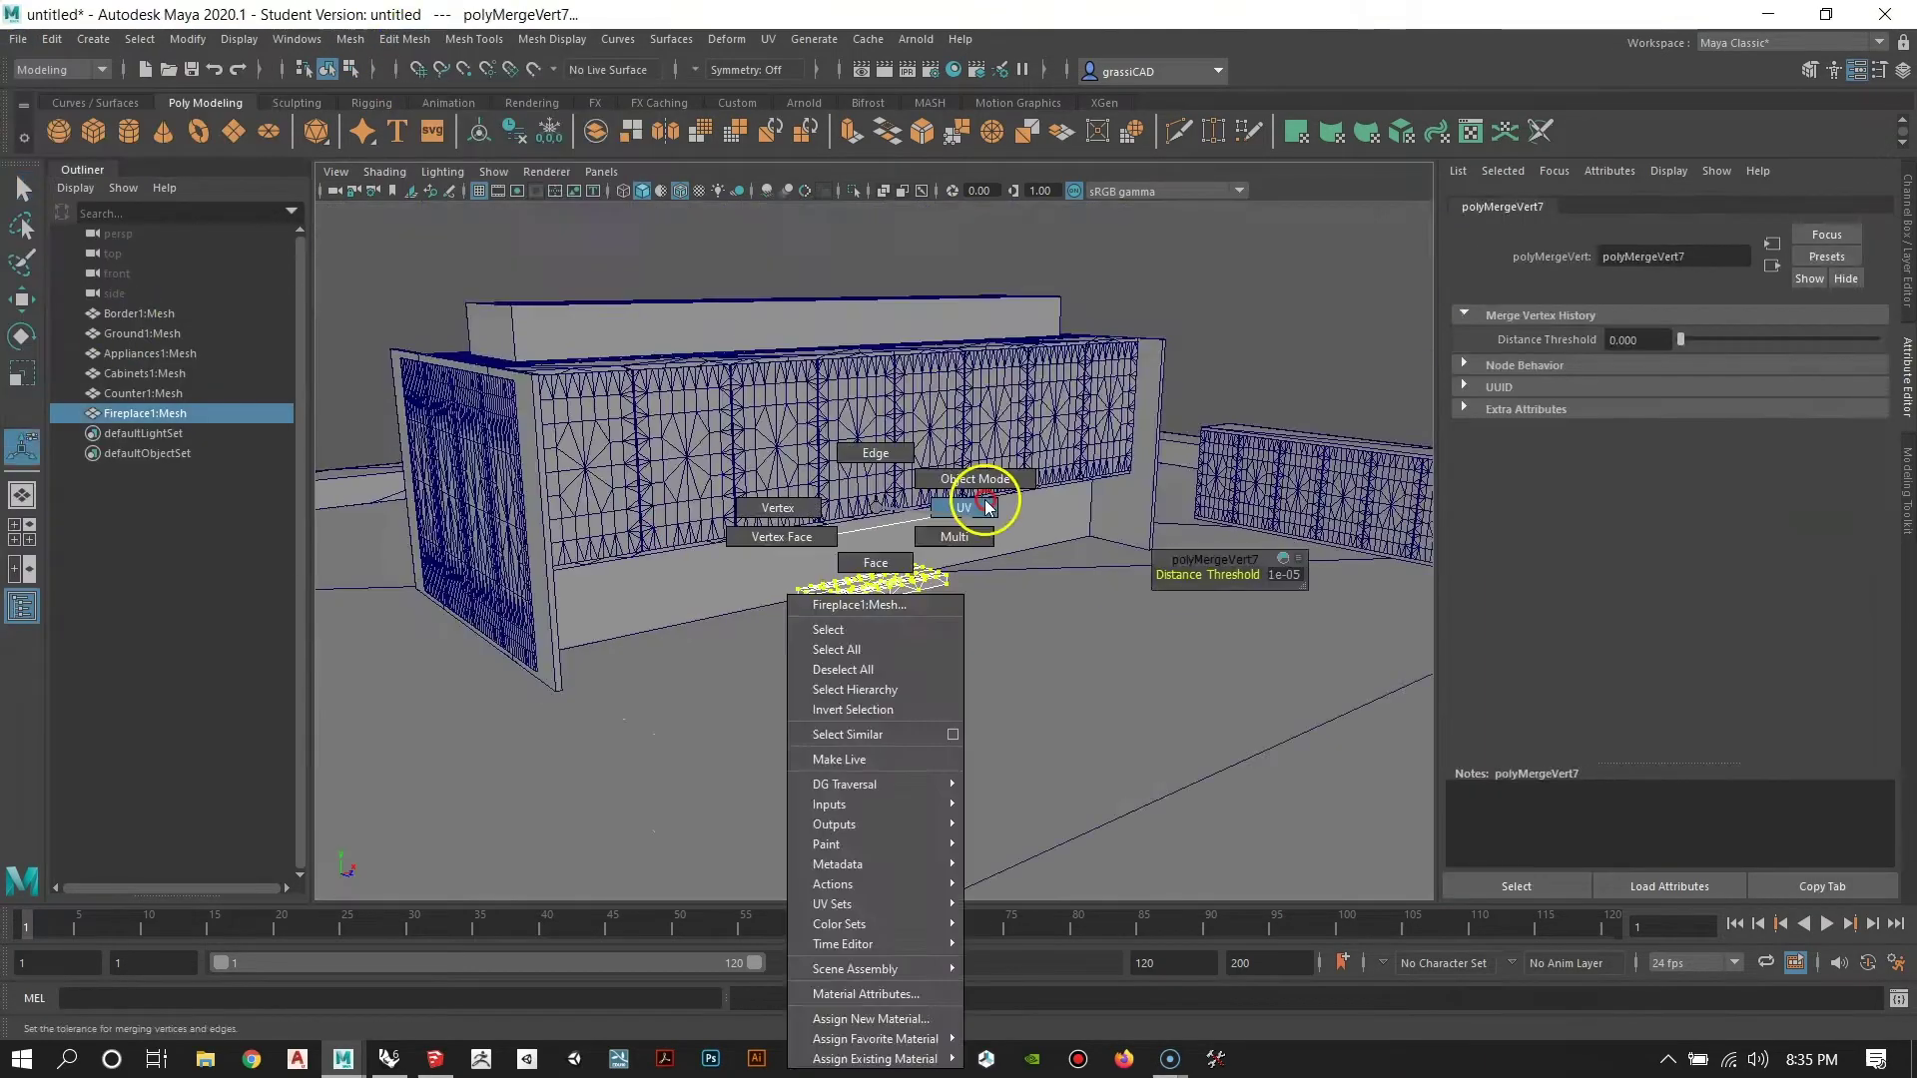
# Return the fireplace mesh to object mode and import the remaining OBJ layers from Floors.obj through Window Frames.obj.
pyautogui.moveTo(975, 500); pyautogui.dragTo(1209, 351, button='right')
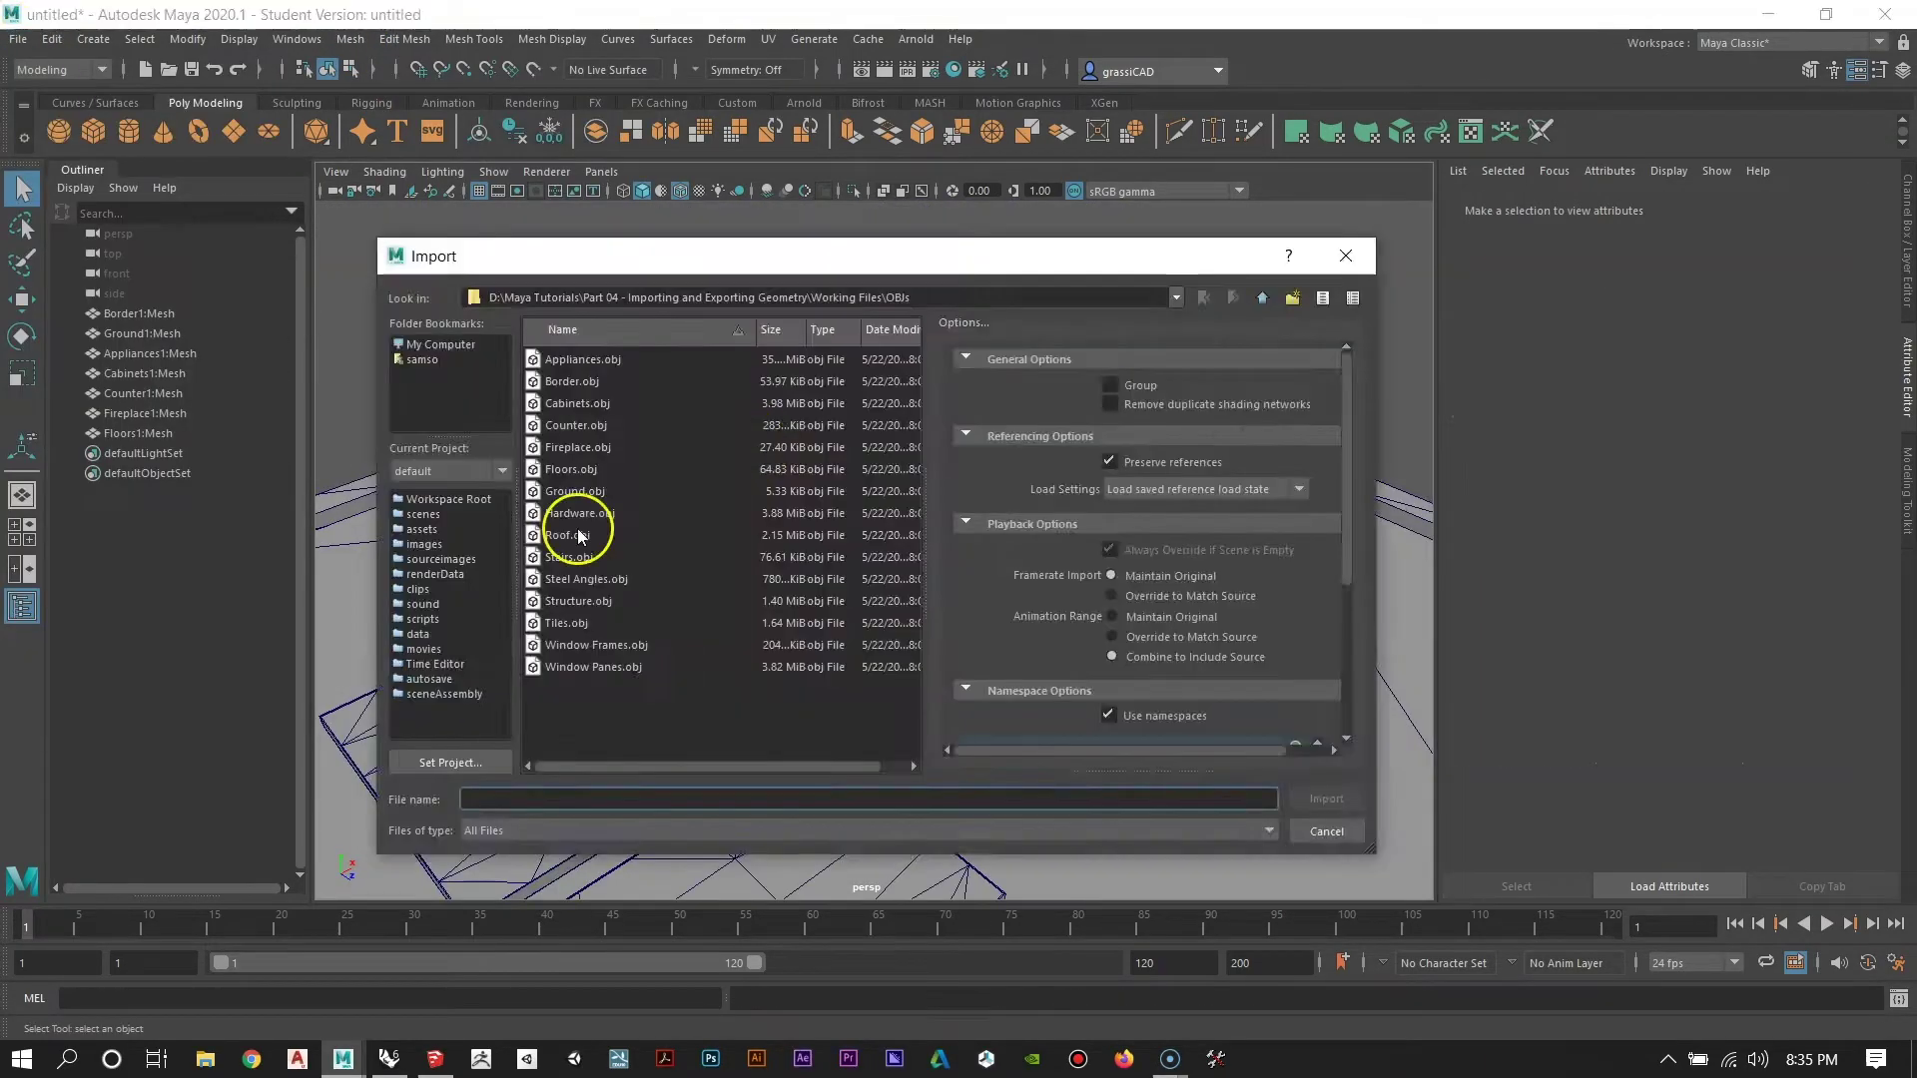
pyautogui.click(699, 539)
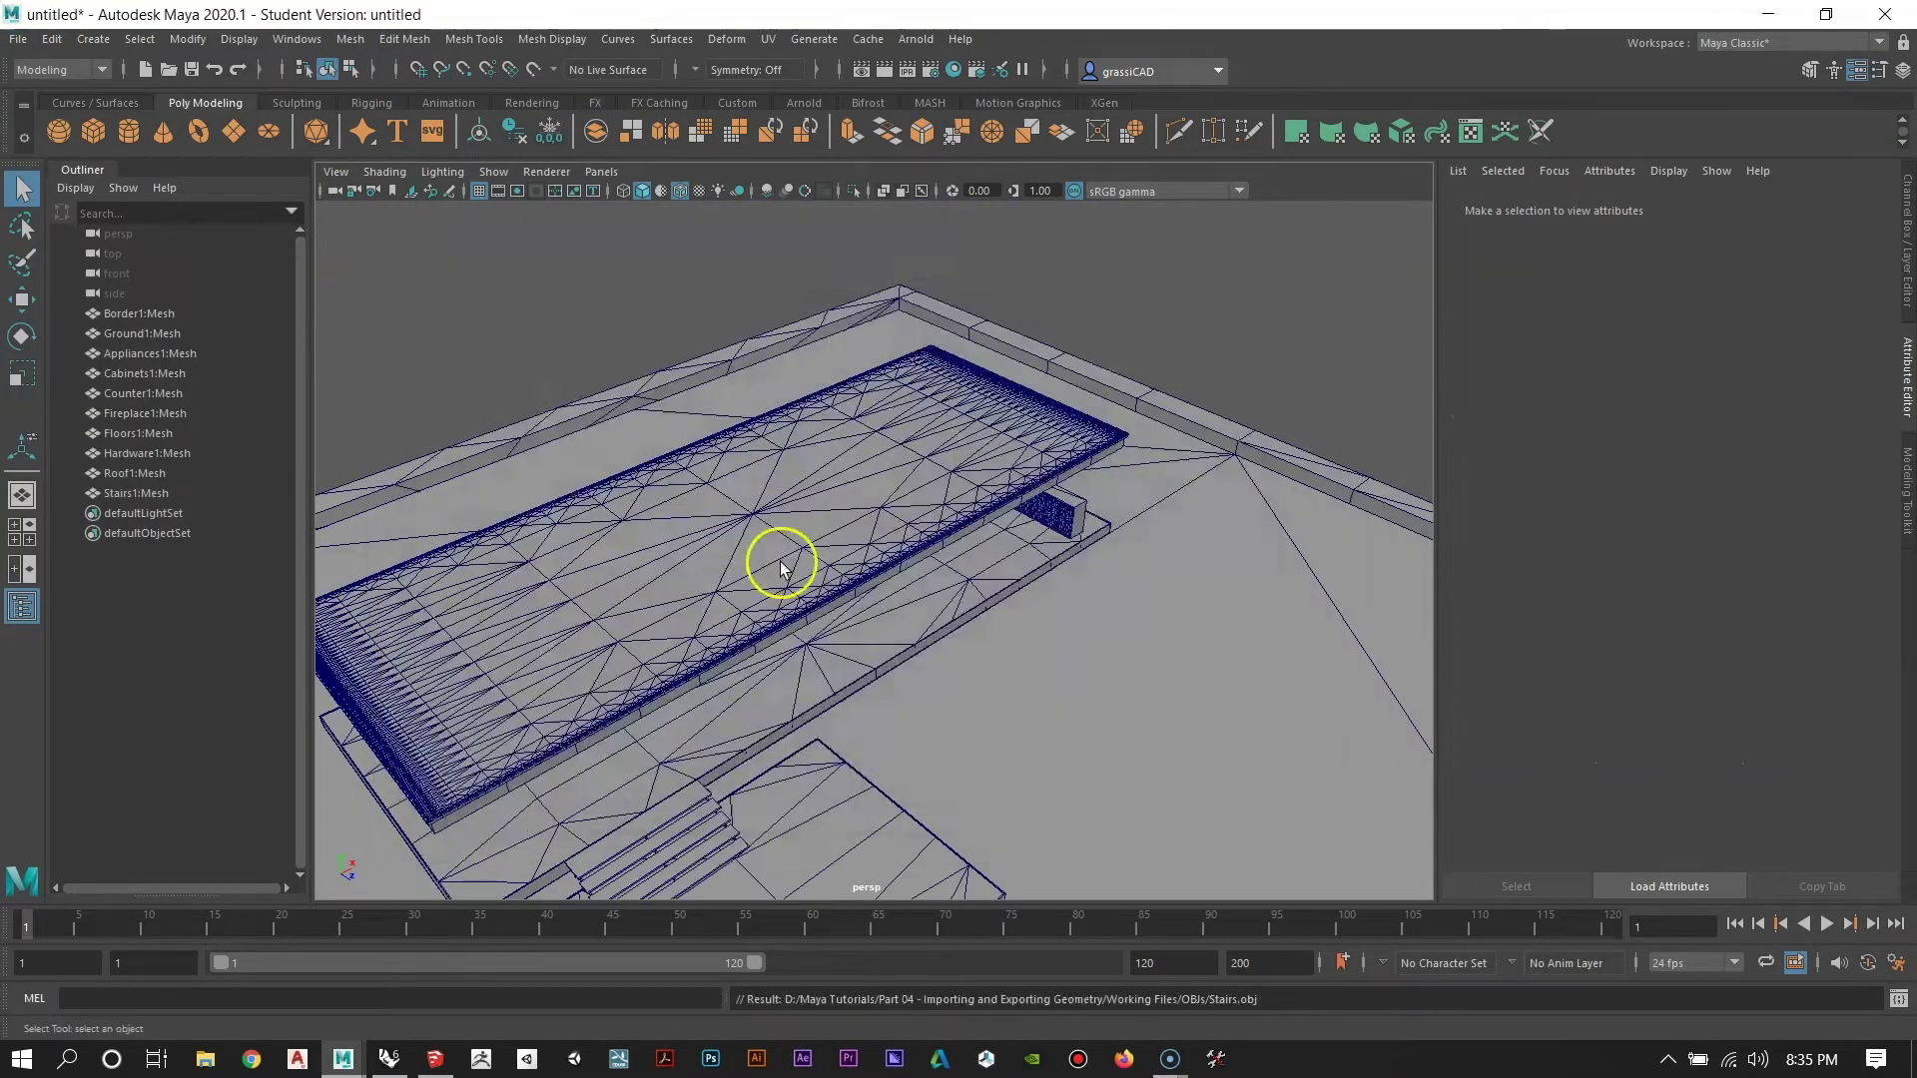
pyautogui.click(639, 530)
pyautogui.click(1340, 801)
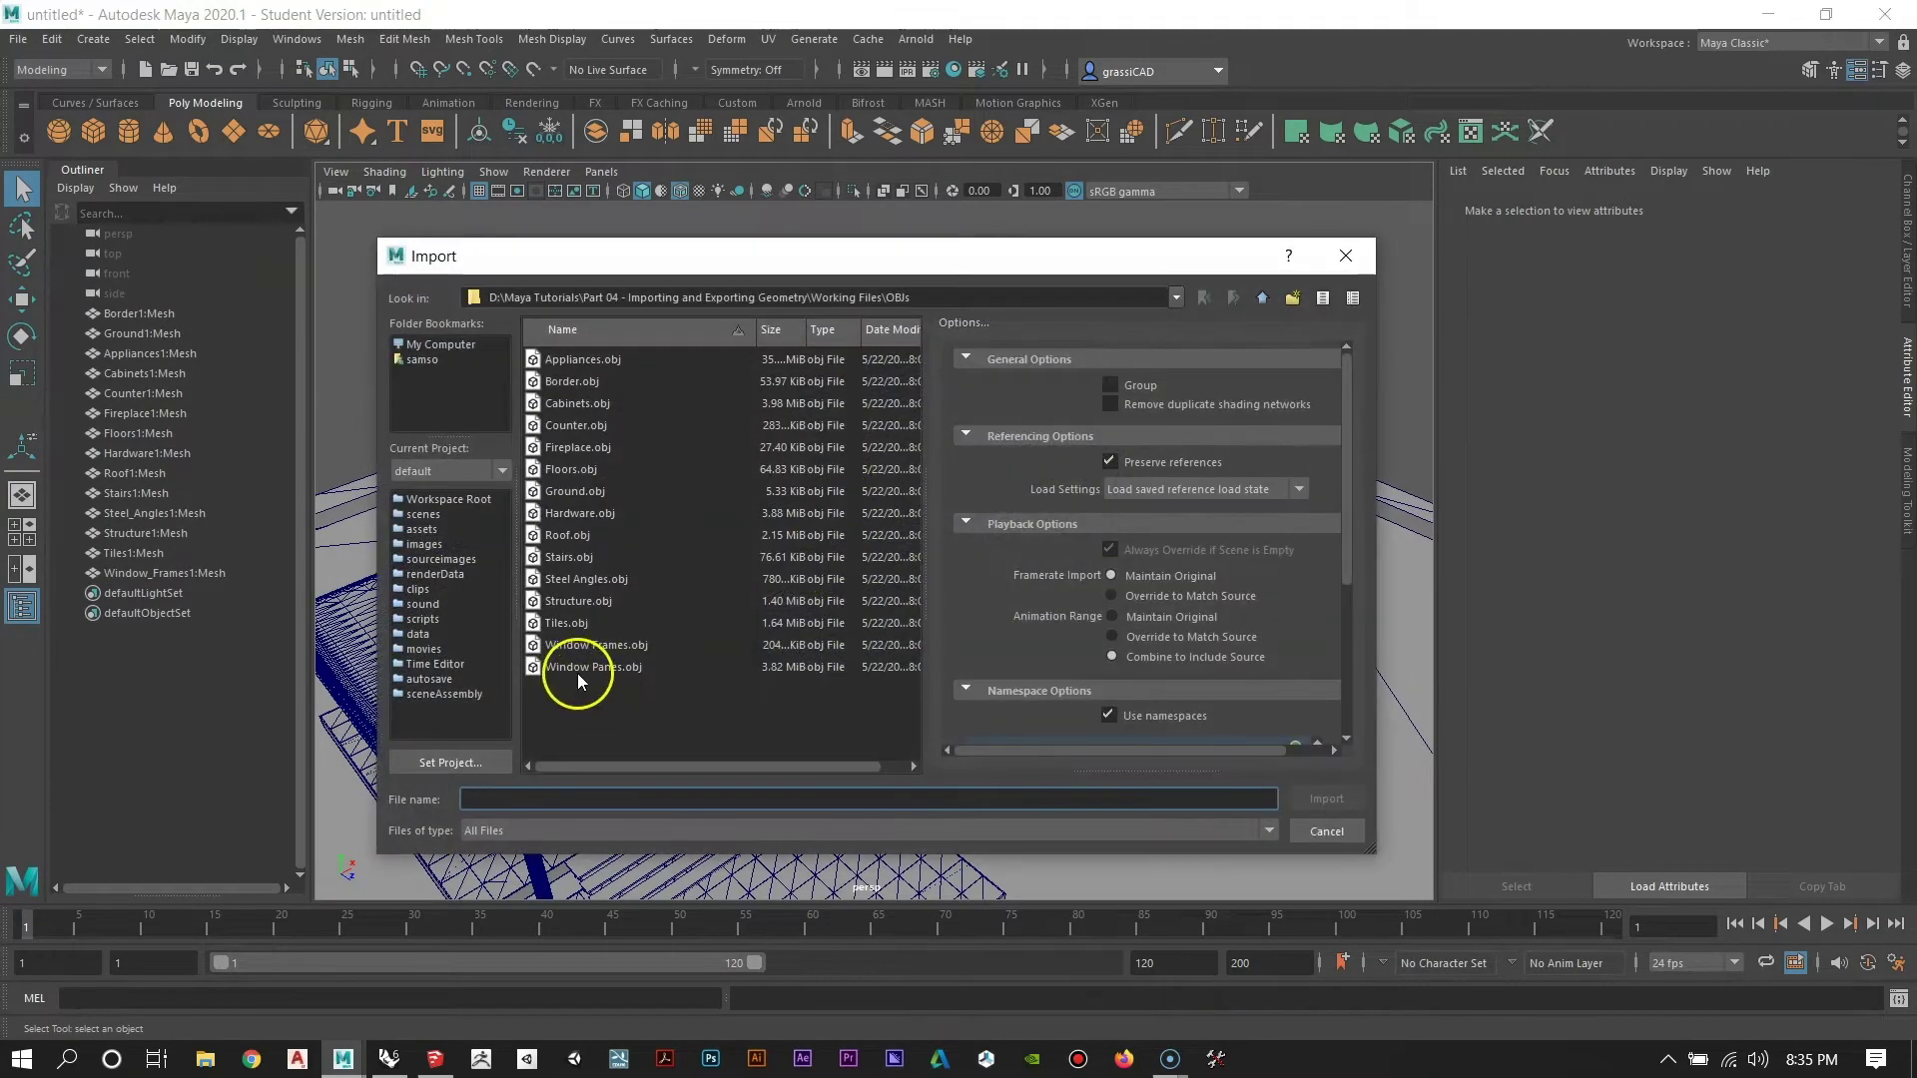
# Import Window Panes.obj and select the window panes mesh in the assembled house.
pyautogui.click(589, 667)
pyautogui.click(1328, 800)
pyautogui.keyDown('alt'); pyautogui.moveTo(1009, 625); pyautogui.dragTo(878, 560, button='right'); pyautogui.keyUp('alt')
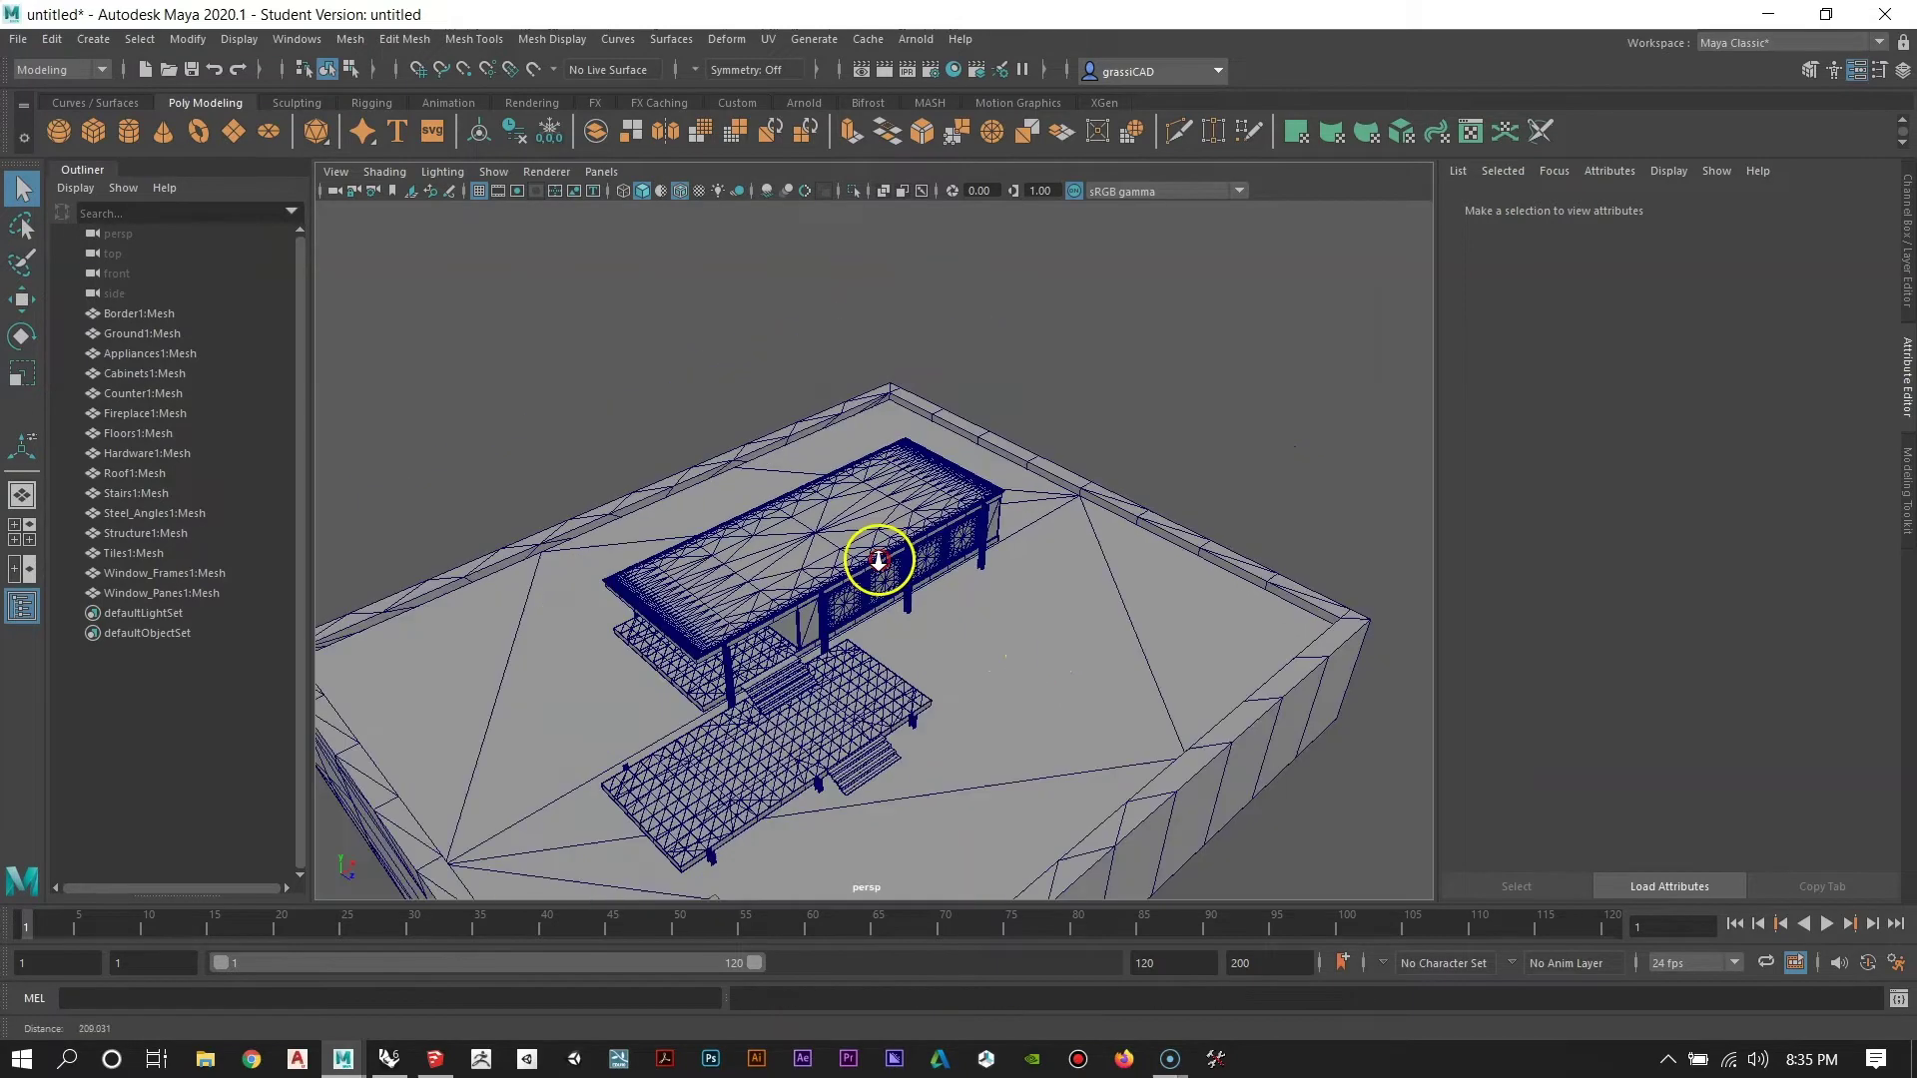
pyautogui.keyDown('alt'); pyautogui.moveTo(877, 560); pyautogui.dragTo(809, 514); pyautogui.keyUp('alt')
pyautogui.click(139, 593)
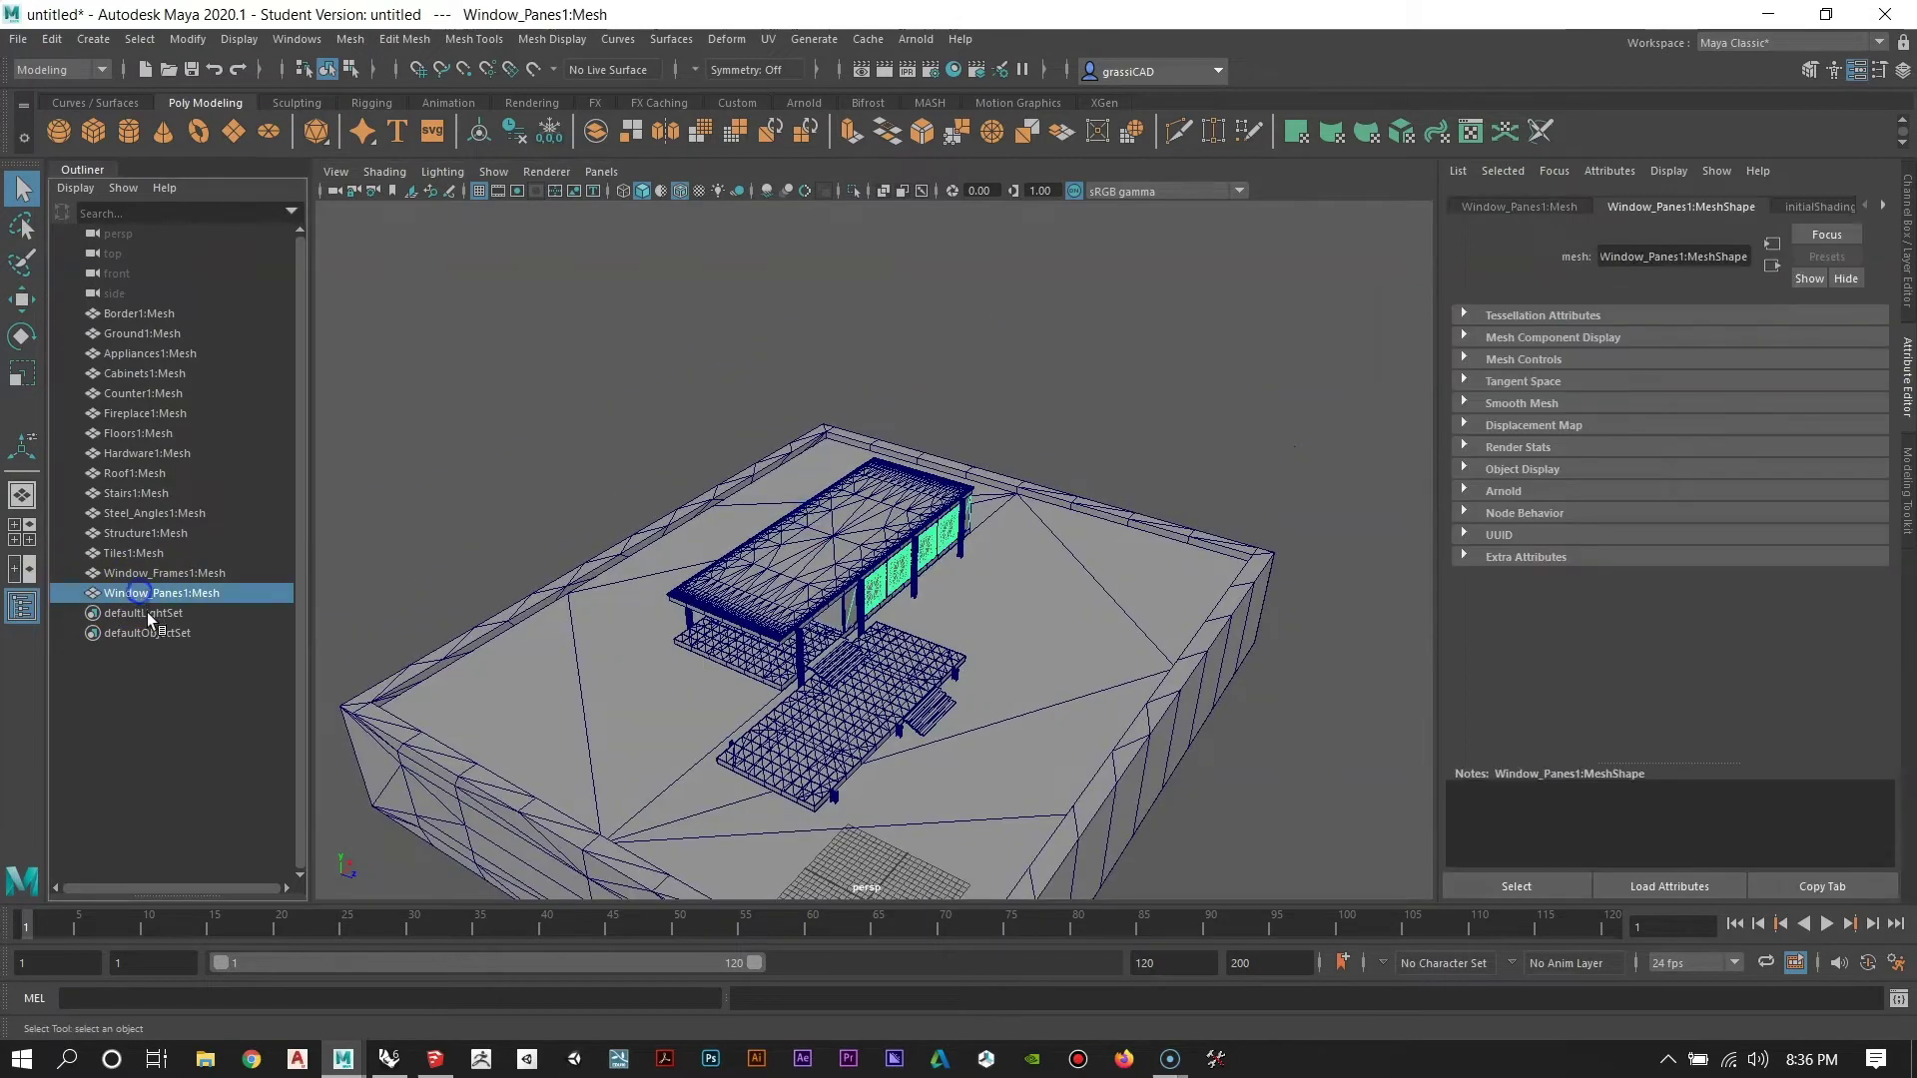
# Merge the vertices of all meshes from Counter1 through Window_Panes1, return them to object mode and deselect everything.
pyautogui.keyDown('shift'); pyautogui.click(167, 393); pyautogui.keyUp('shift')
pyautogui.click(405, 40)
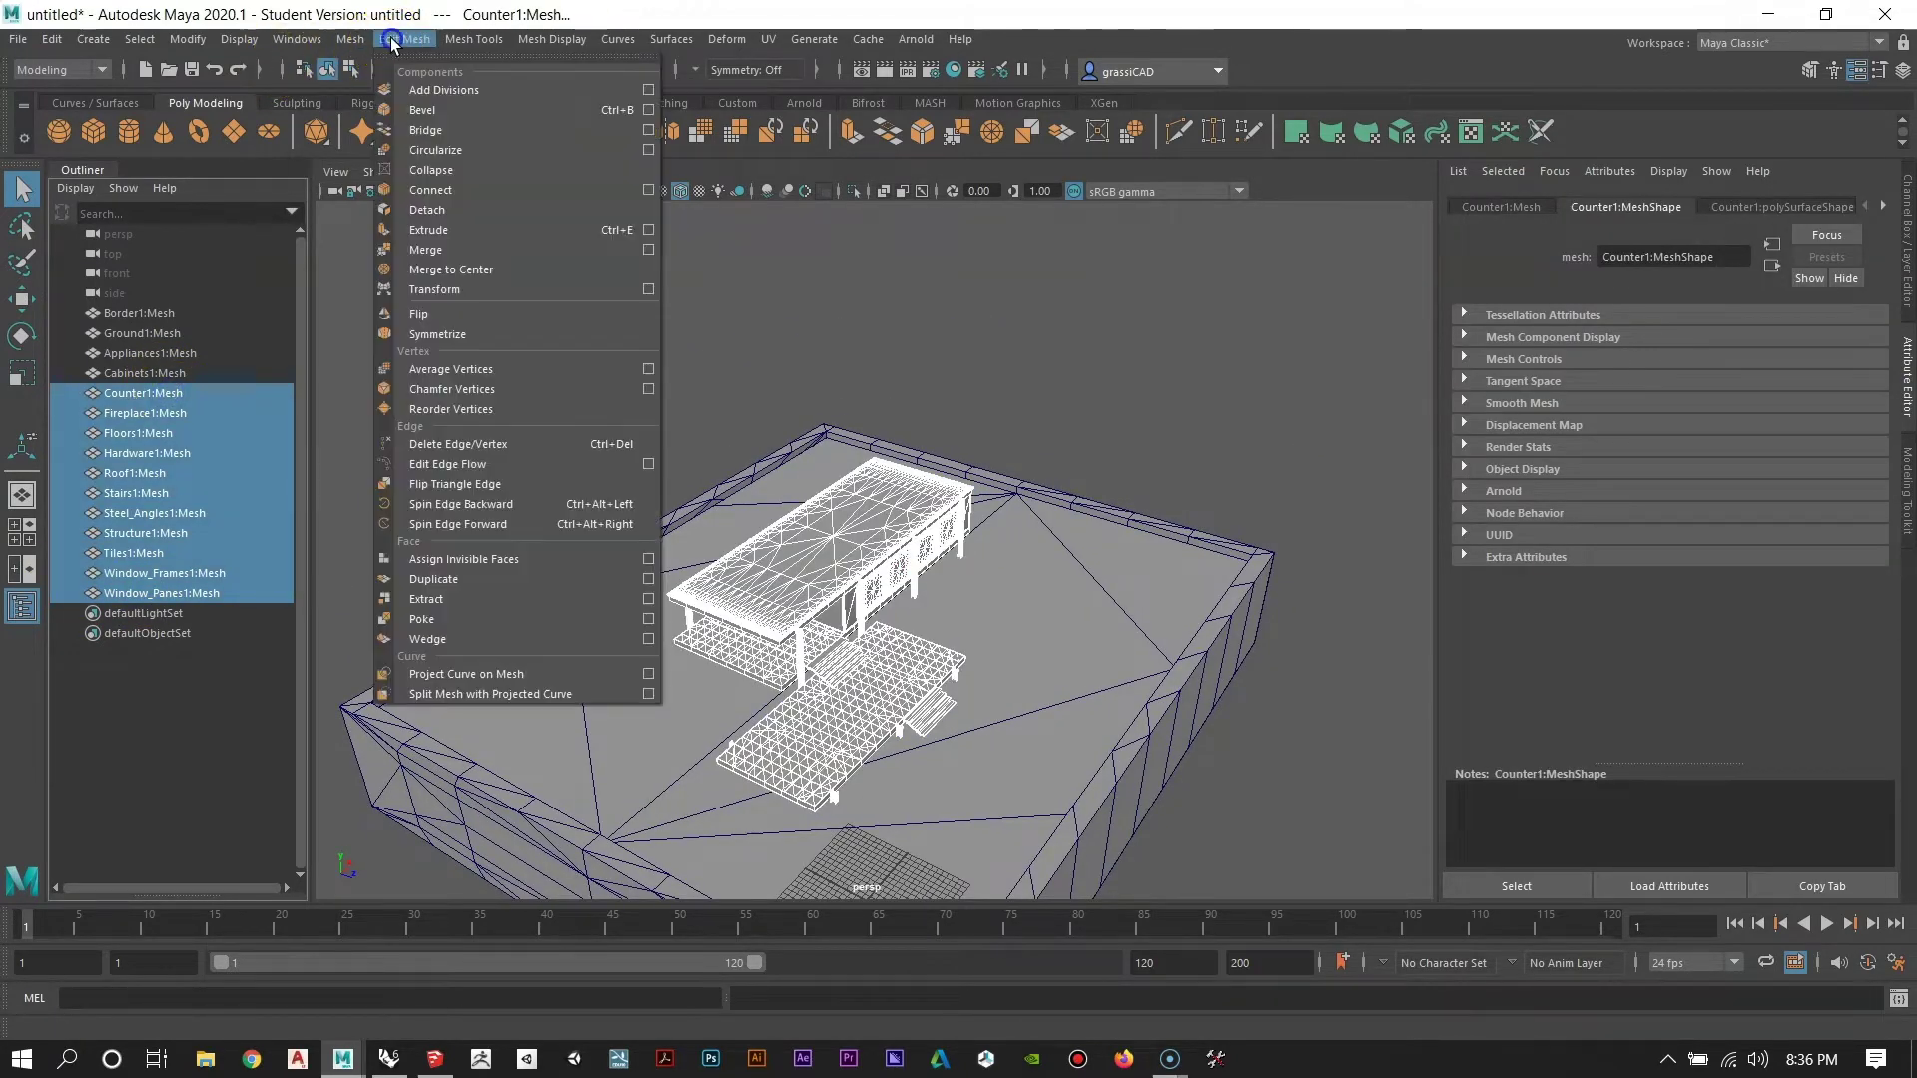
pyautogui.click(462, 250)
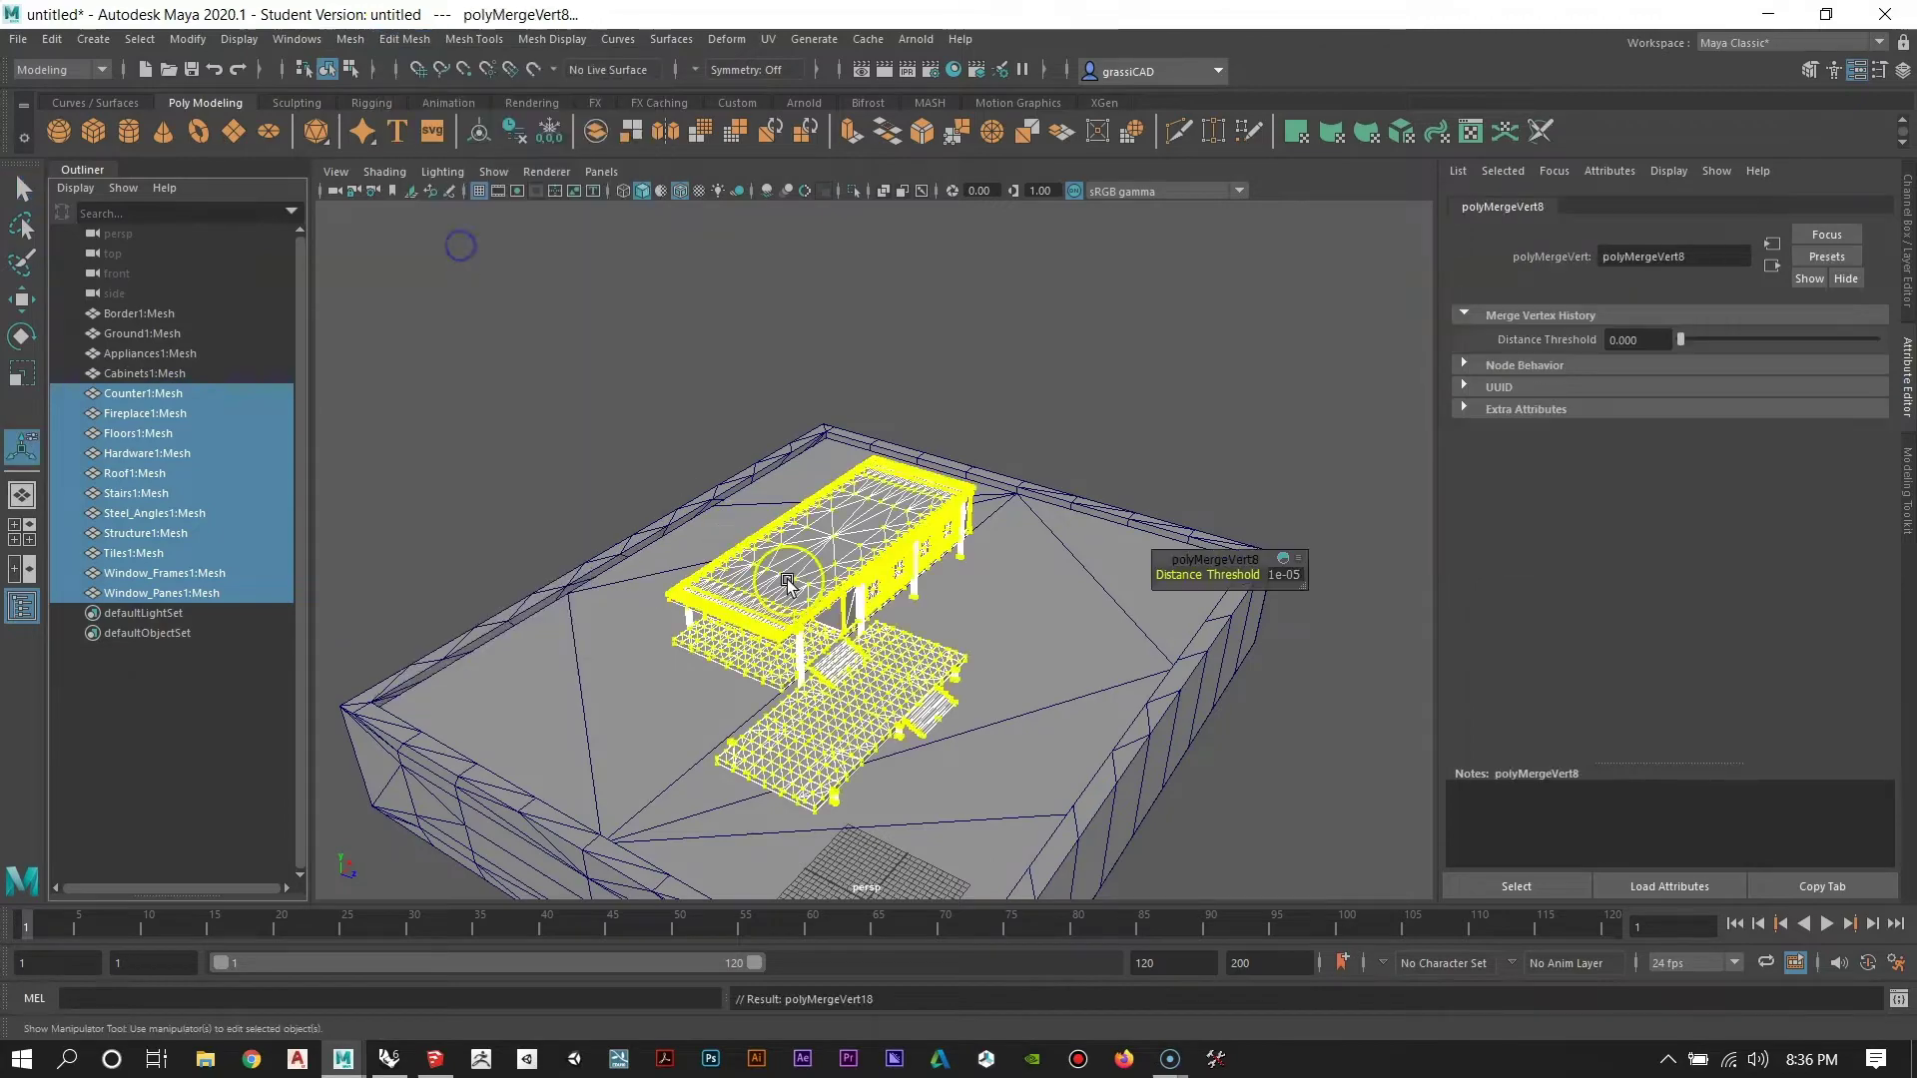
pyautogui.scroll(6, 999, 589)
pyautogui.rightClick(865, 540)
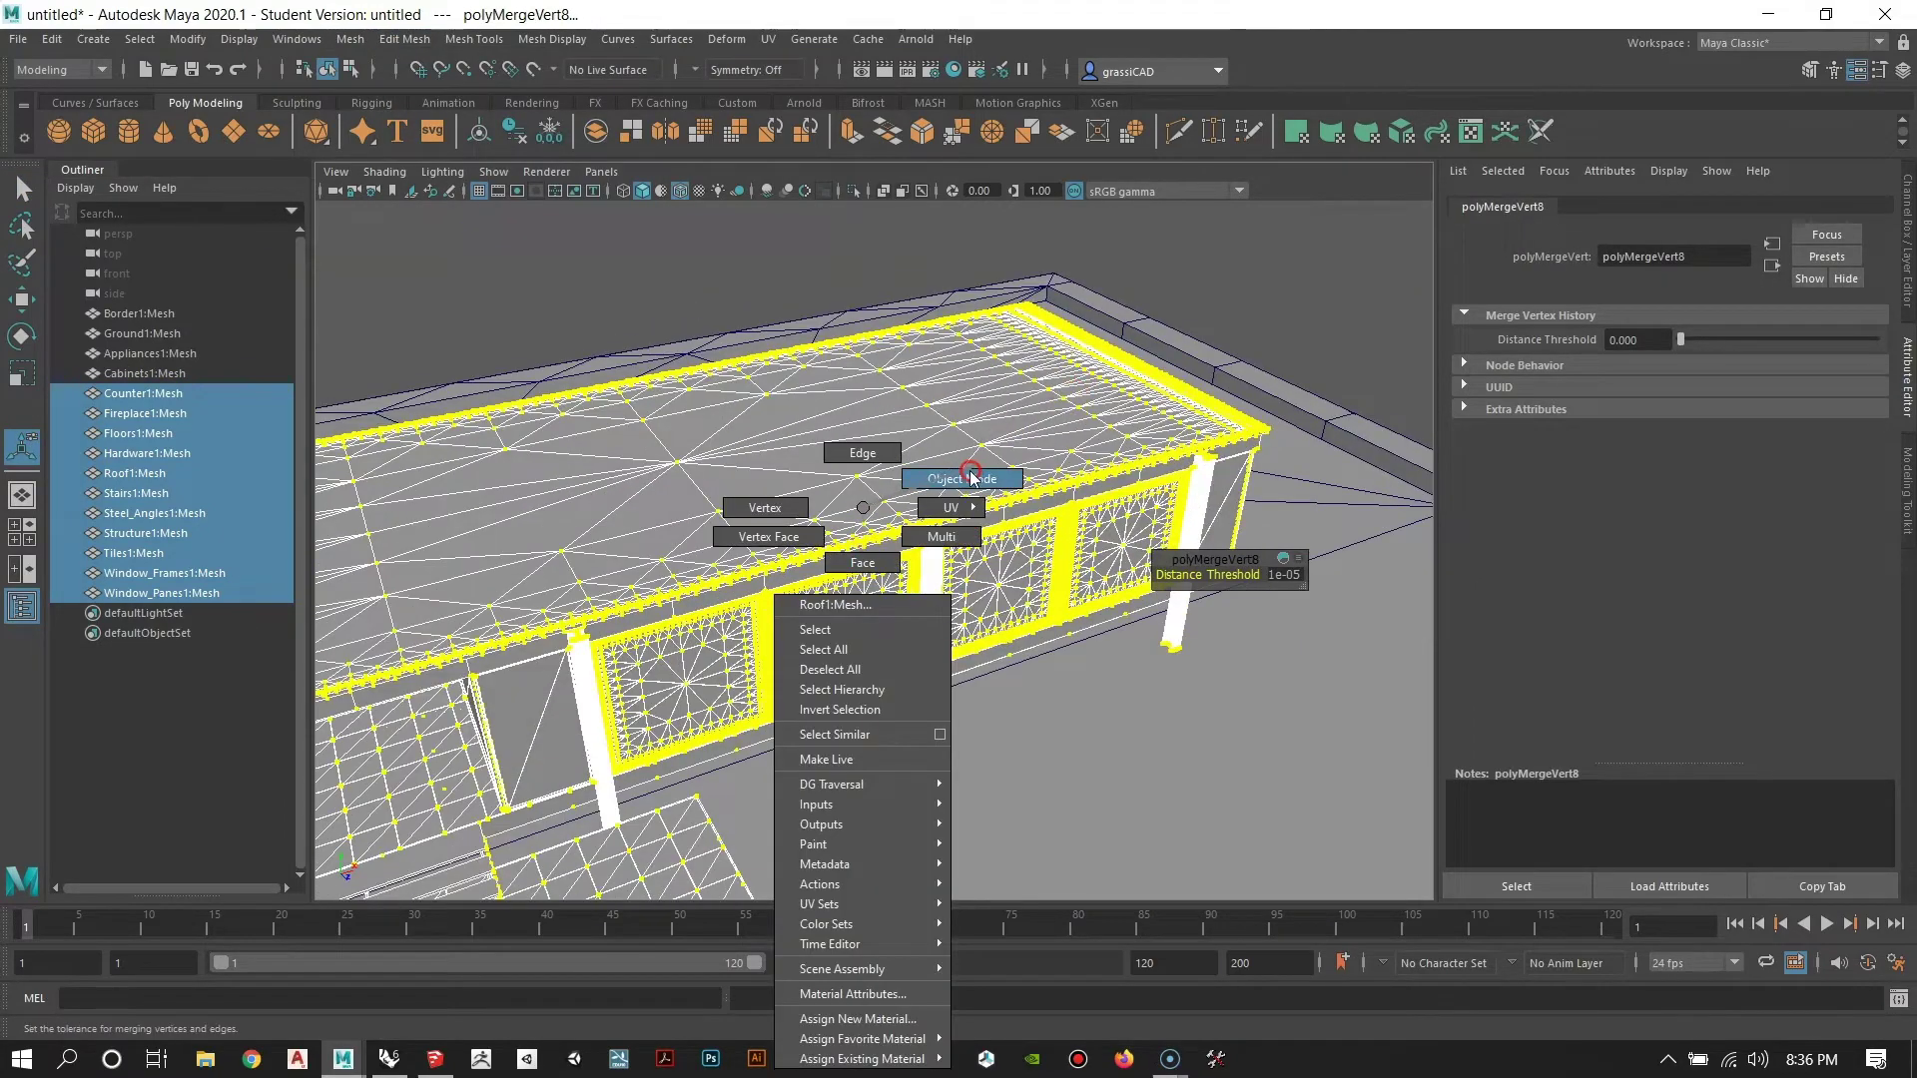
pyautogui.moveTo(971, 477); pyautogui.dragTo(972, 477, button='right')
pyautogui.click(1176, 283)
# Examine the merged house from several sides, including the terraces, stairs, columns and window walls.
pyautogui.keyDown('alt'); pyautogui.moveTo(654, 559); pyautogui.dragTo(782, 496); pyautogui.keyUp('alt')
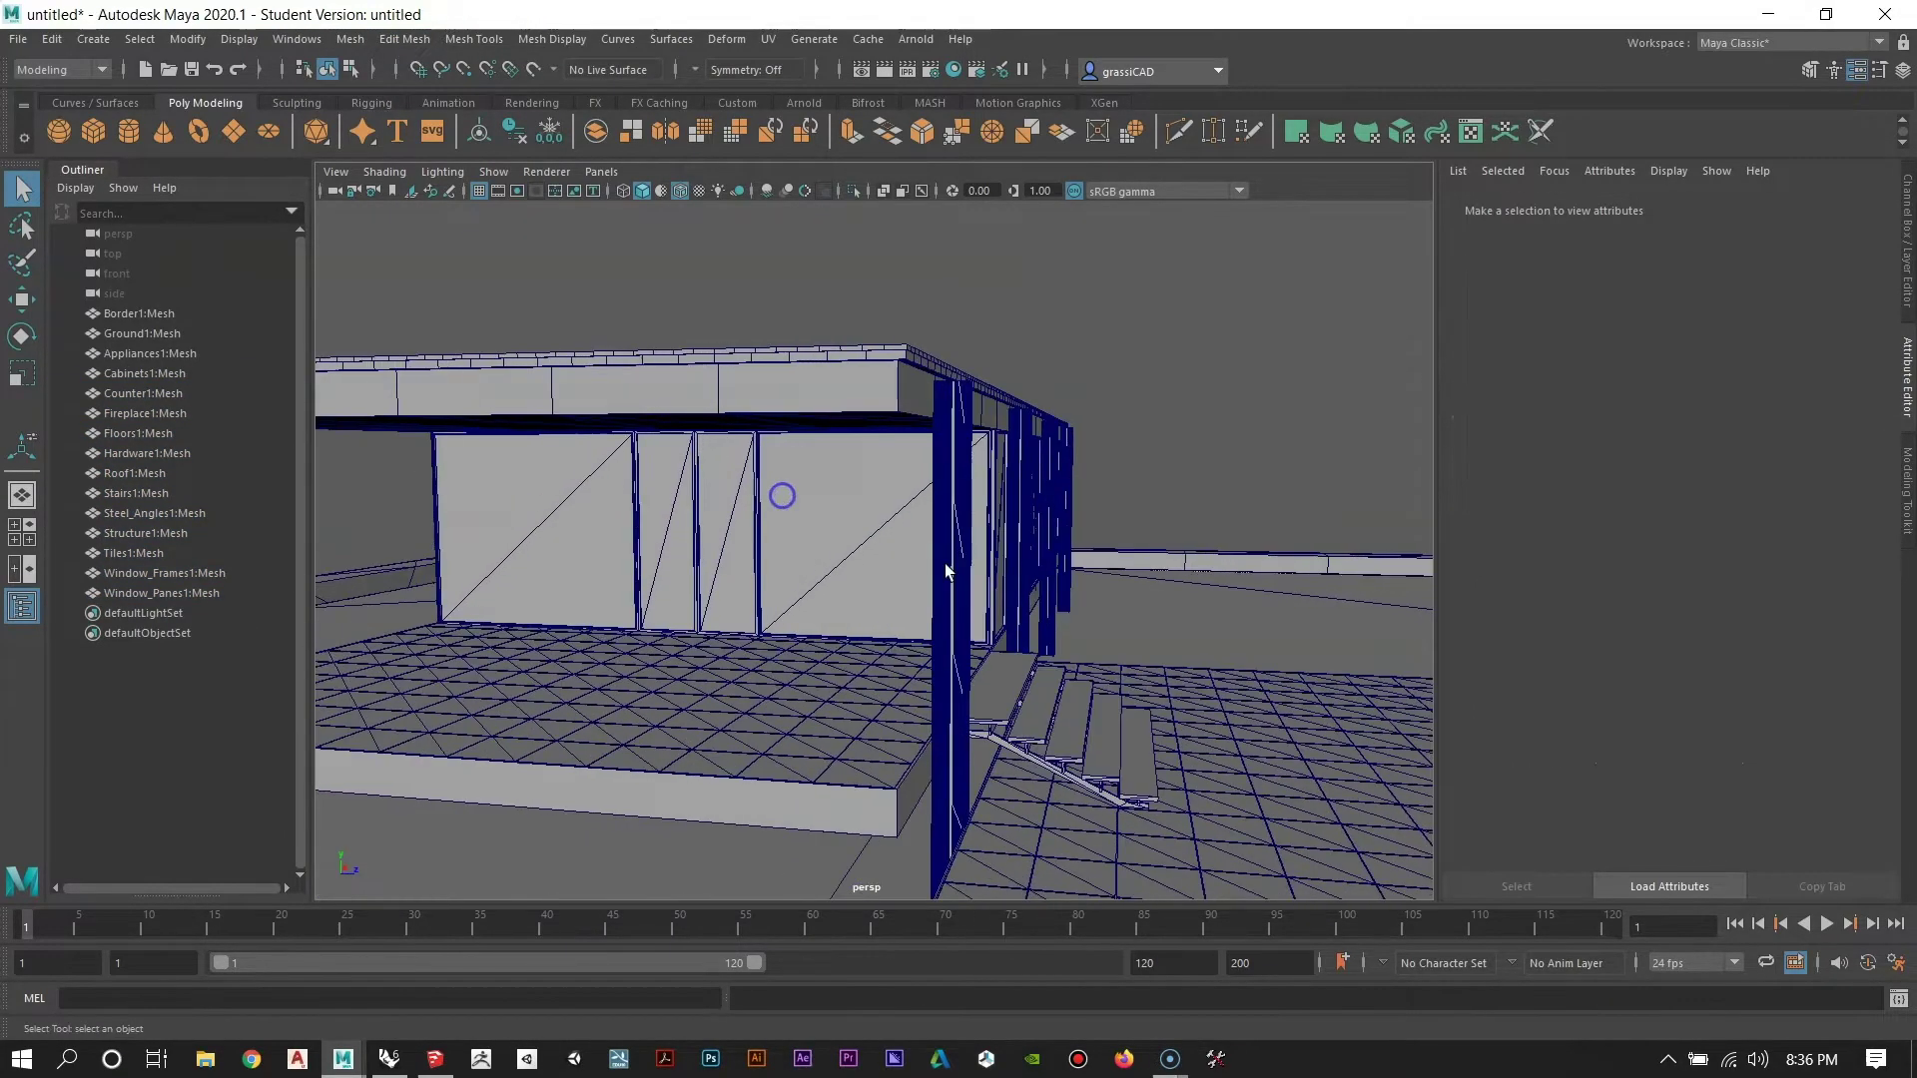
pyautogui.scroll(-6, 947, 571)
pyautogui.keyDown('alt'); pyautogui.moveTo(1035, 612); pyautogui.dragTo(903, 685); pyautogui.keyUp('alt')
pyautogui.scroll(-3, 903, 685)
pyautogui.keyDown('alt'); pyautogui.moveTo(903, 685); pyautogui.dragTo(962, 638, button='middle'); pyautogui.keyUp('alt')
pyautogui.scroll(-4, 962, 638)
pyautogui.keyDown('alt'); pyautogui.moveTo(650, 560); pyautogui.dragTo(913, 609); pyautogui.keyUp('alt')
pyautogui.scroll(8, 552, 493)
pyautogui.keyDown('alt'); pyautogui.moveTo(1001, 667); pyautogui.dragTo(815, 597); pyautogui.keyUp('alt')
pyautogui.scroll(-4, 814, 659)
pyautogui.keyDown('alt'); pyautogui.moveTo(815, 597); pyautogui.dragTo(818, 689, button='middle'); pyautogui.keyUp('alt')
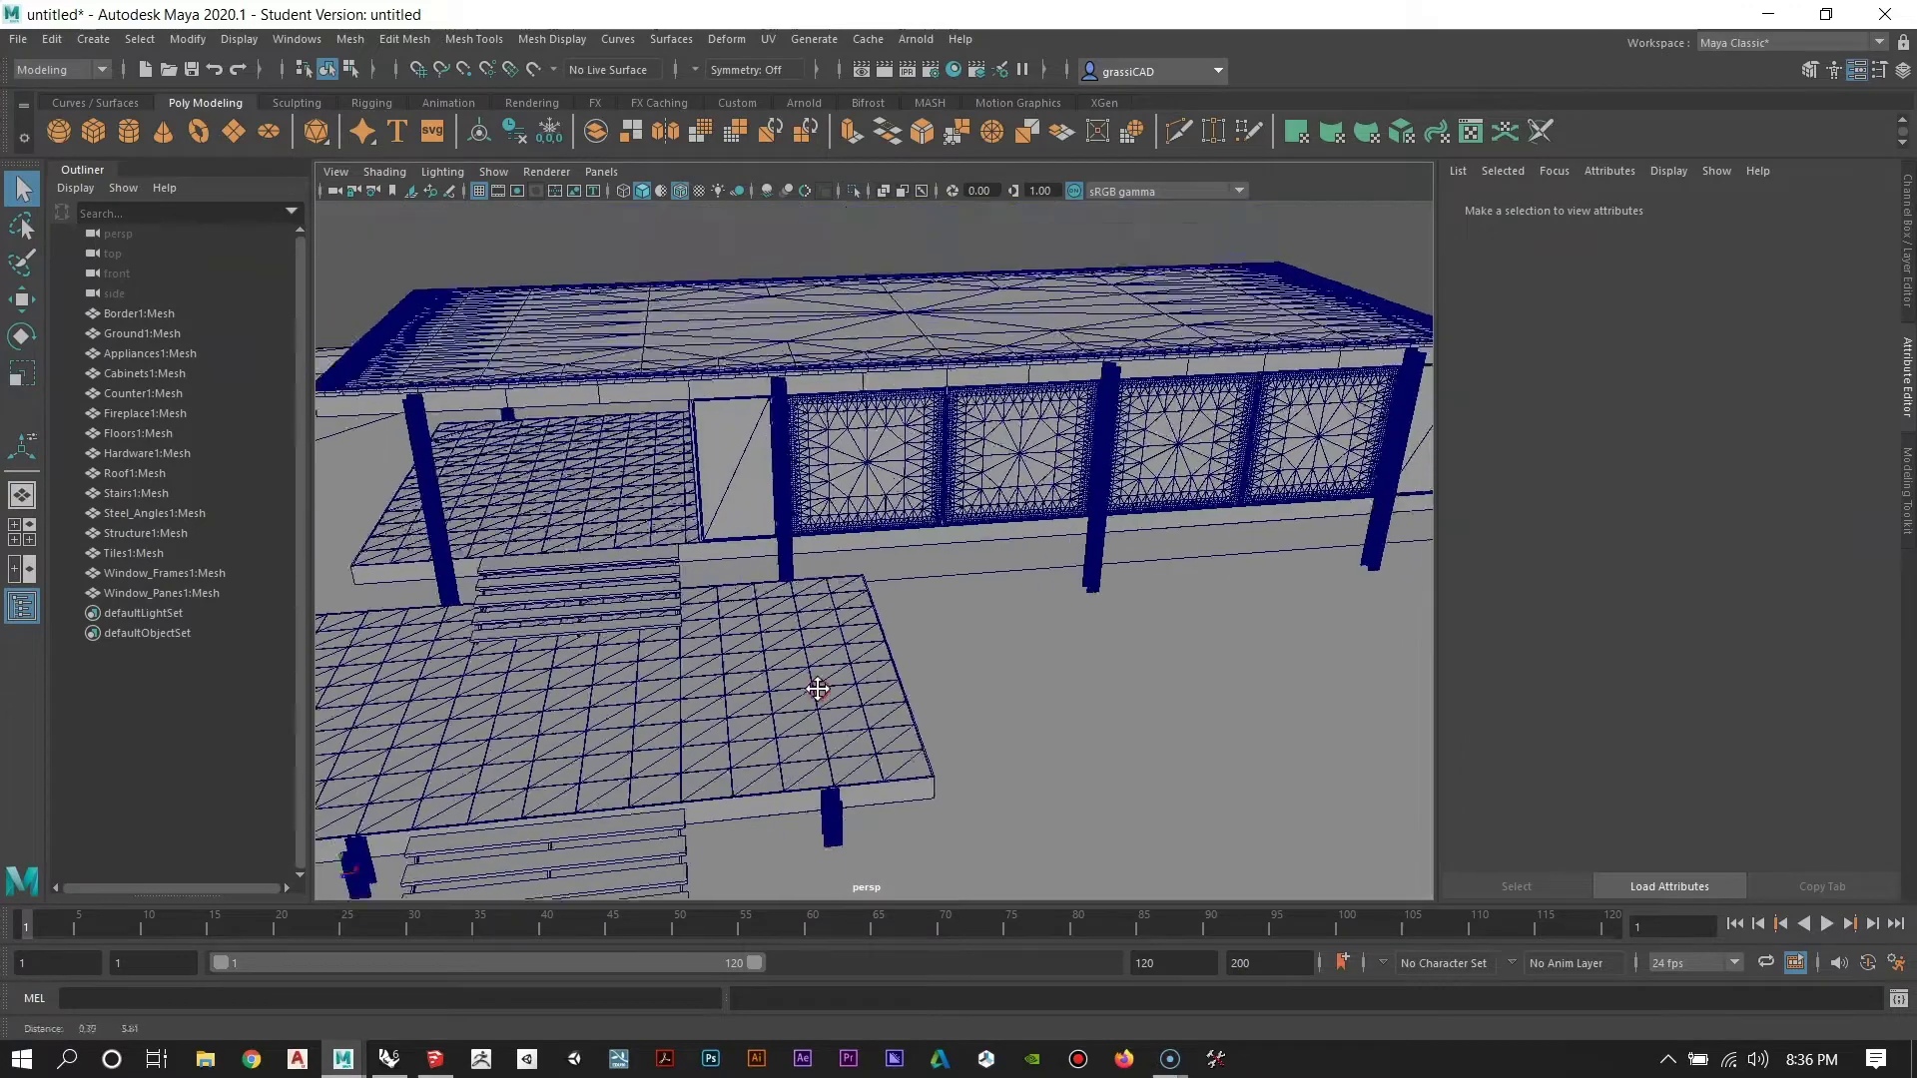
pyautogui.keyDown('alt'); pyautogui.moveTo(818, 689); pyautogui.dragTo(639, 571); pyautogui.keyUp('alt')
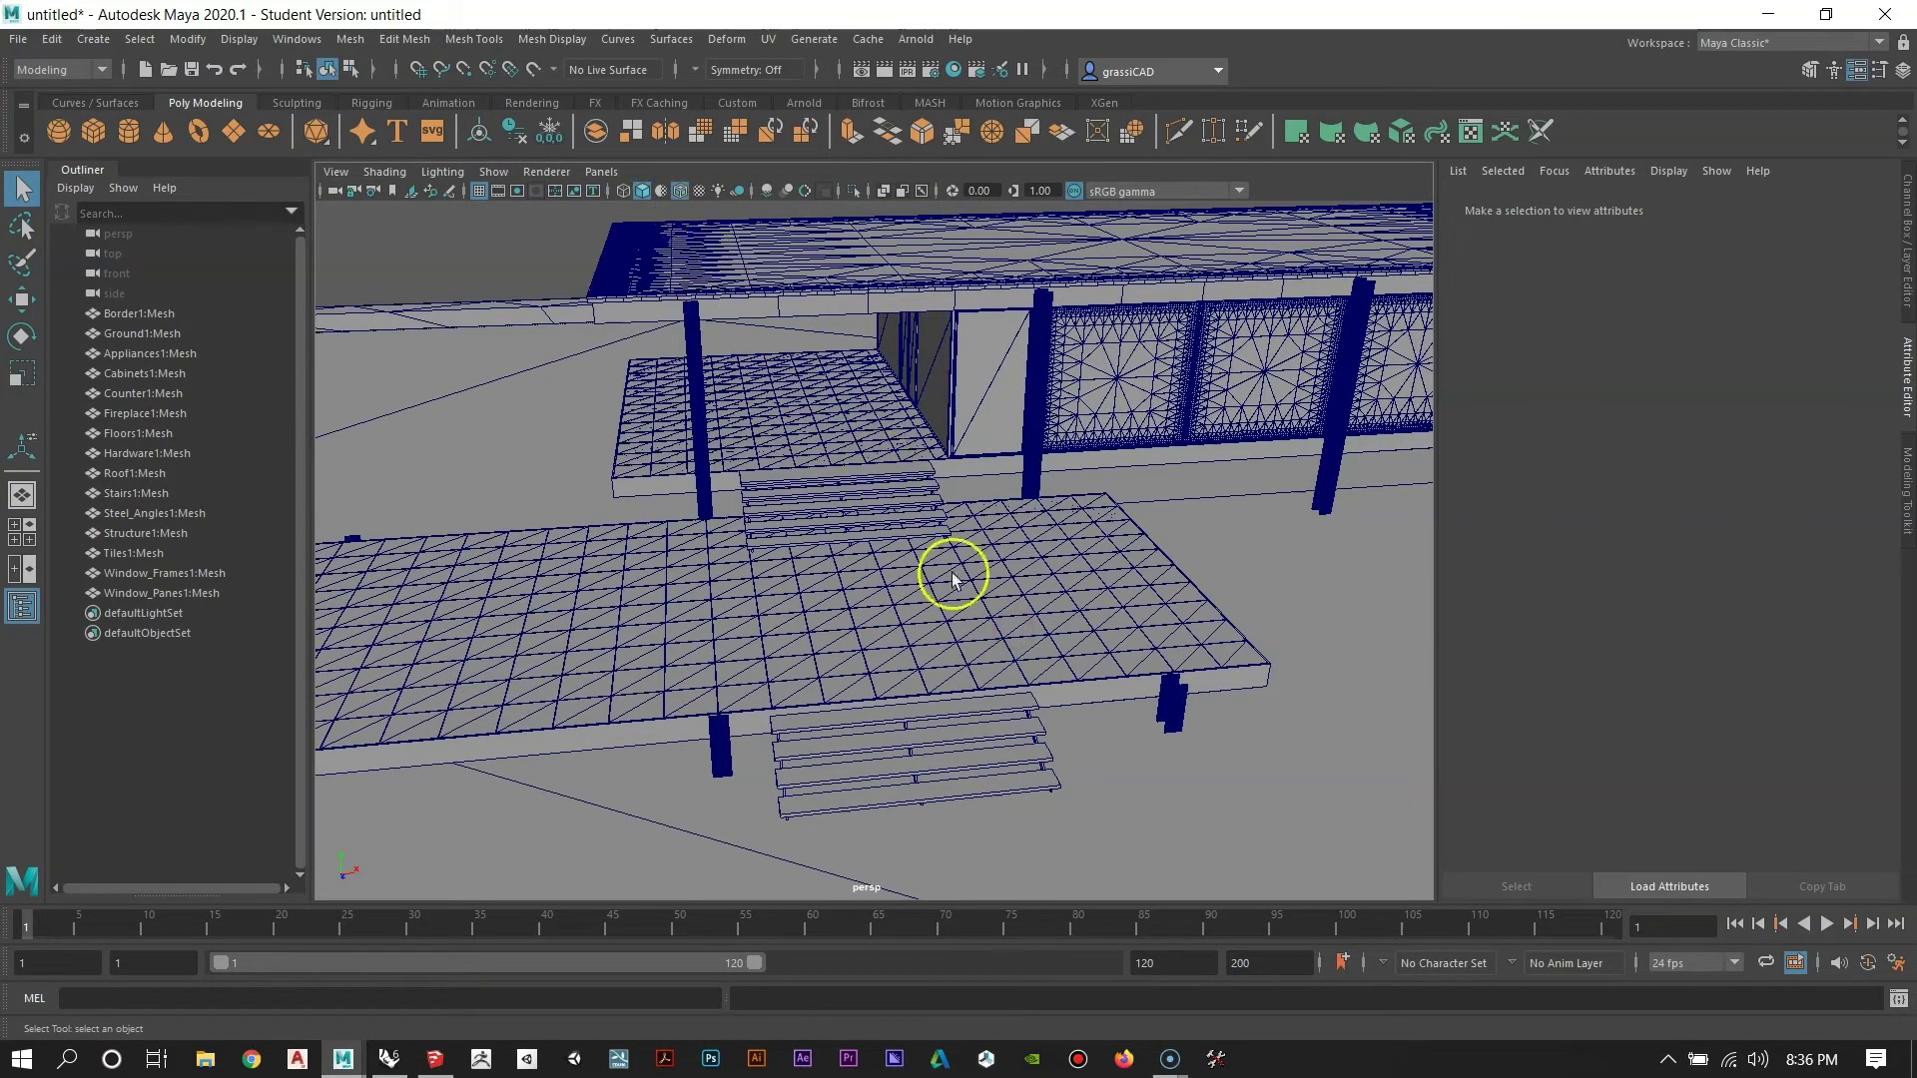
pyautogui.keyDown('alt'); pyautogui.moveTo(954, 580); pyautogui.dragTo(869, 562); pyautogui.keyUp('alt')
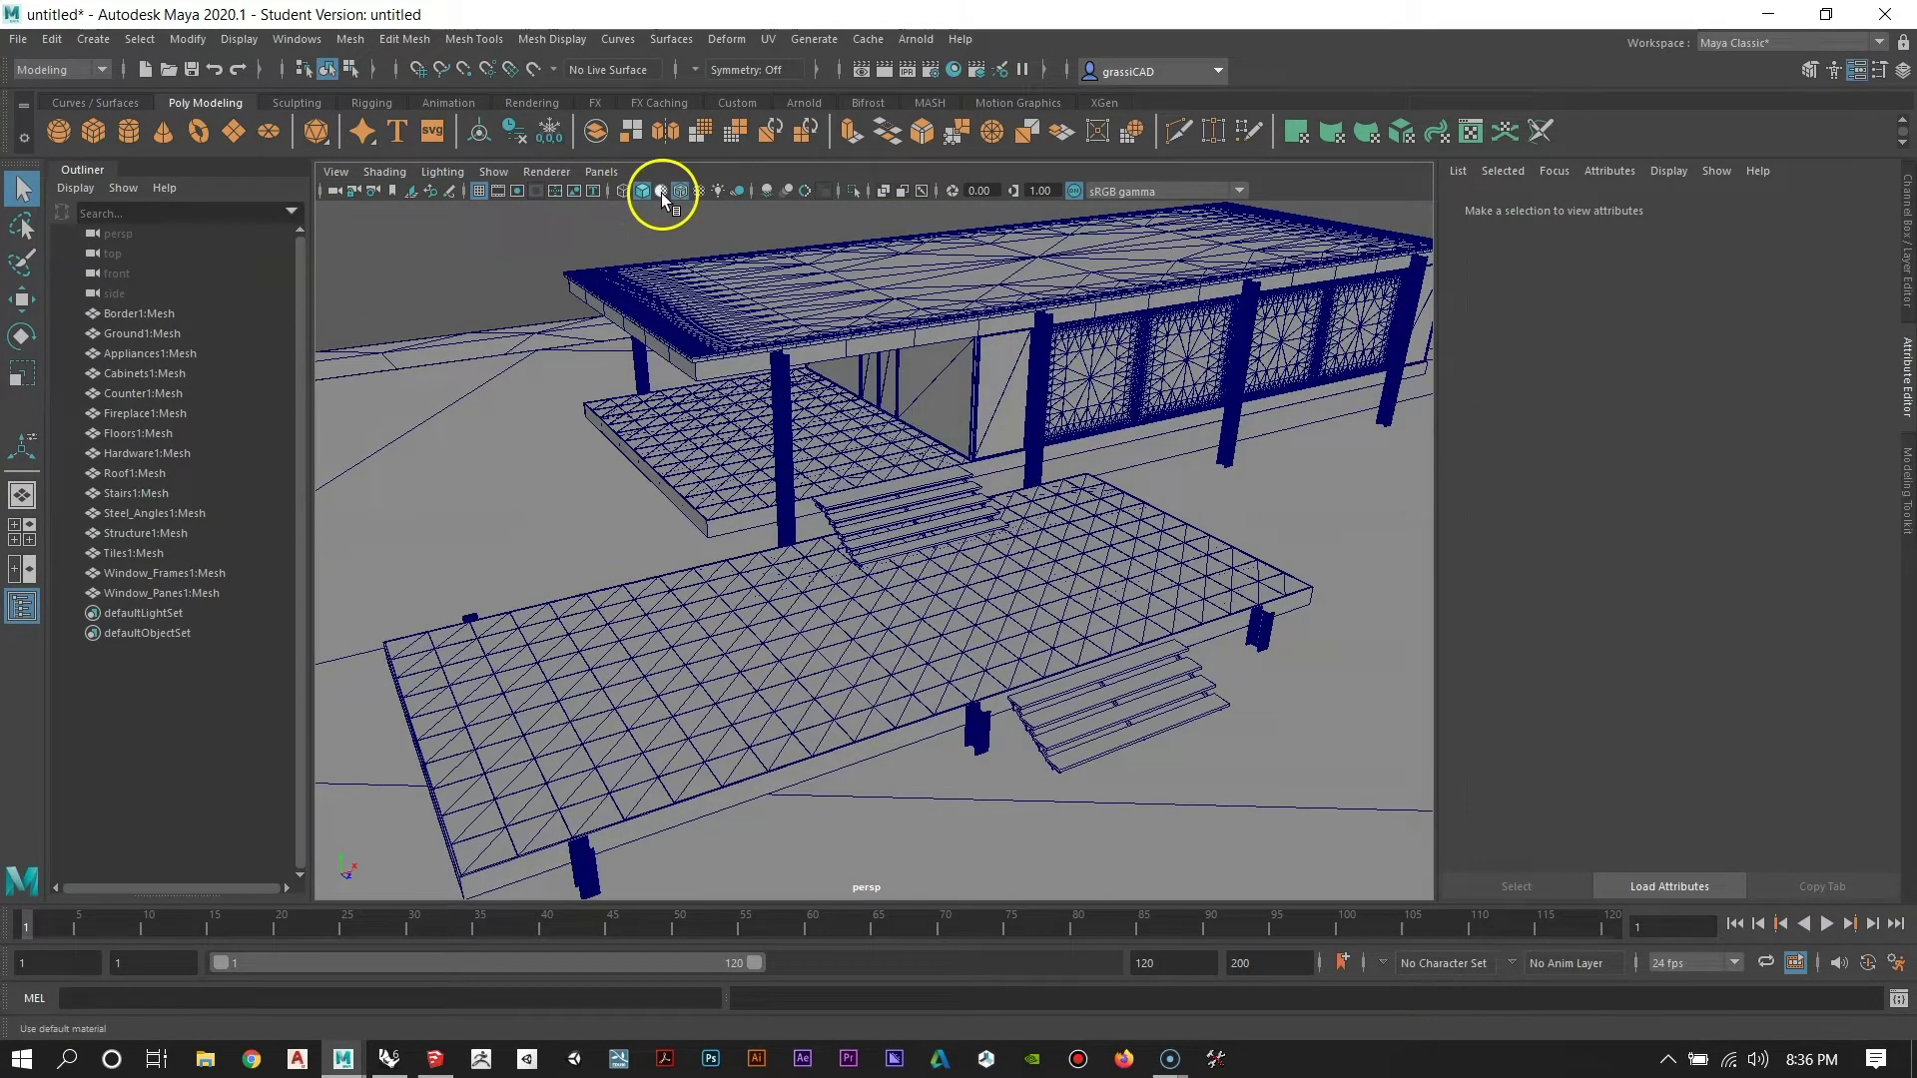
# Turn off the wireframe overlay to inspect the plain shaded house, and turn the overlay back on.
pyautogui.click(680, 189)
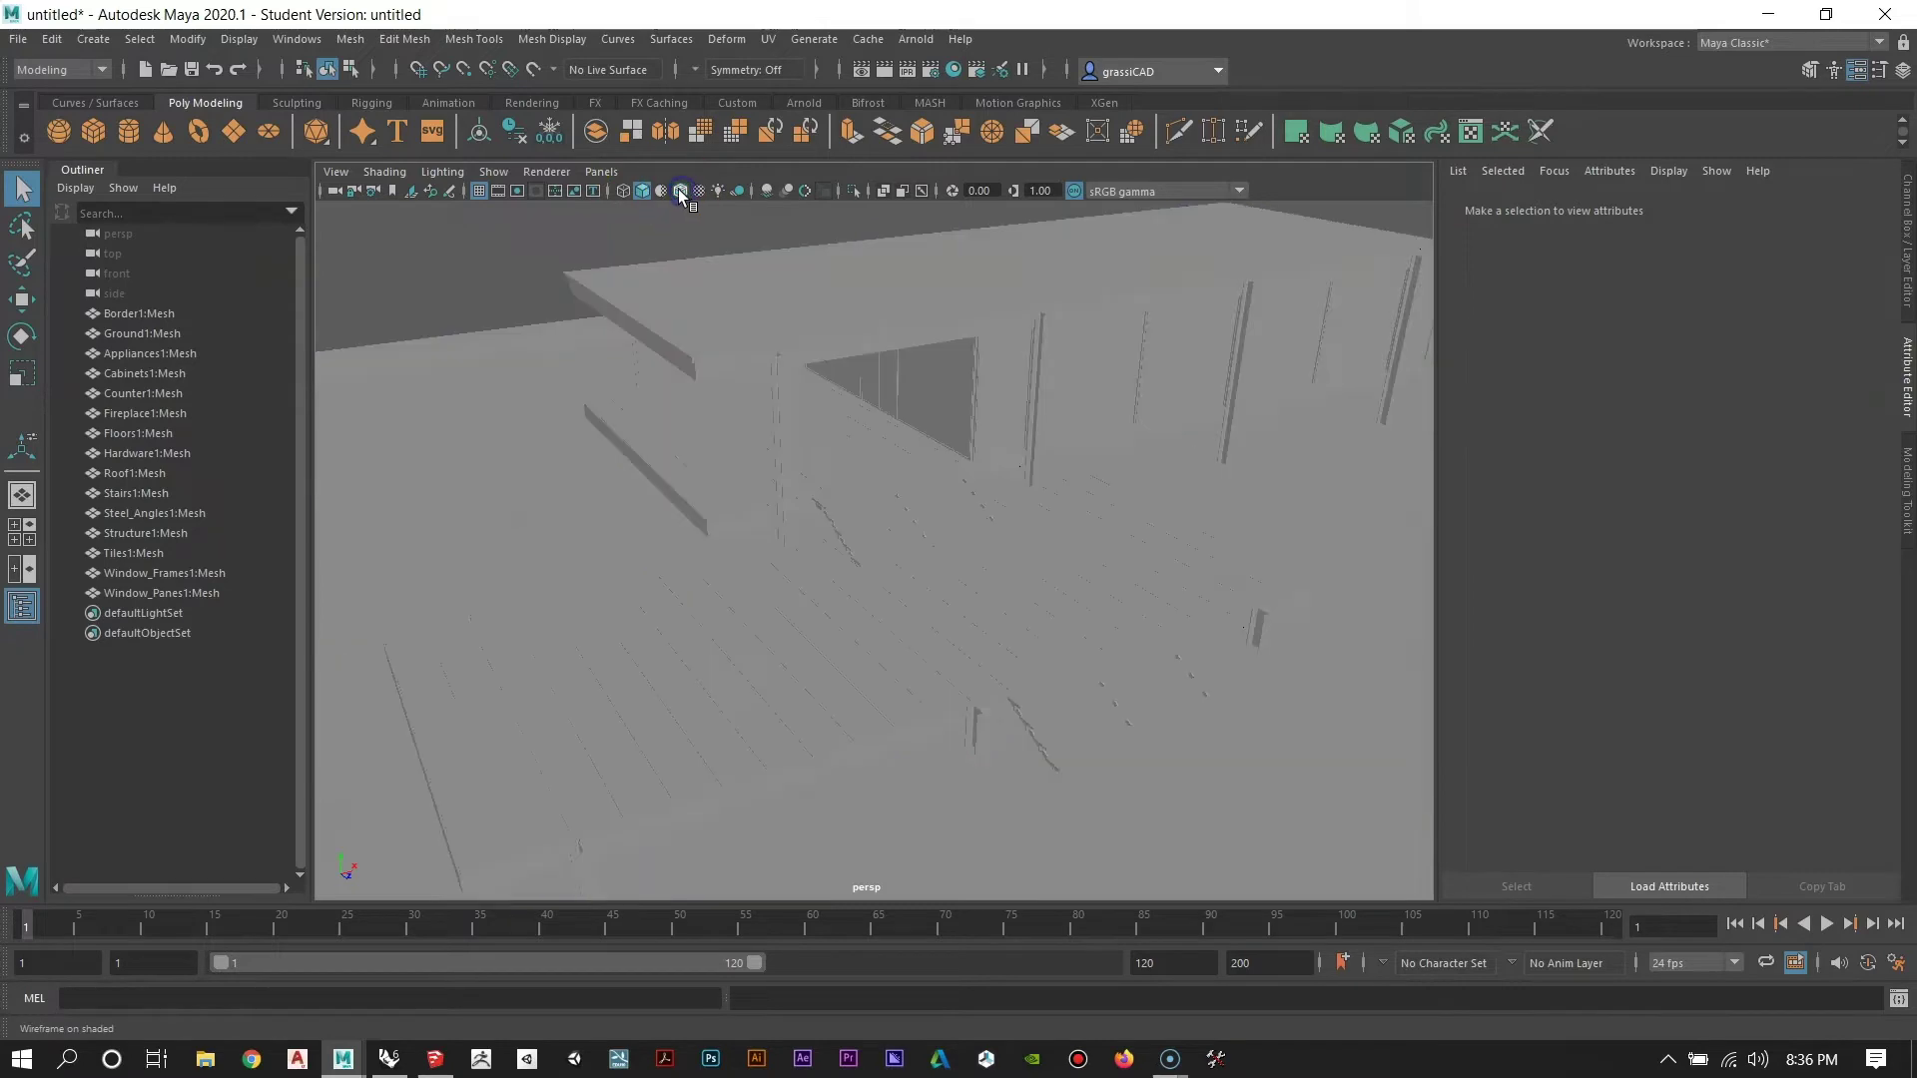
pyautogui.moveTo(552, 513)
pyautogui.keyDown('alt'); pyautogui.mouseDown()
pyautogui.moveTo(710, 527)
pyautogui.moveTo(820, 482)
pyautogui.moveTo(796, 514)
pyautogui.moveTo(415, 544)
pyautogui.moveTo(560, 504)
pyautogui.mouseUp(); pyautogui.keyUp('alt')
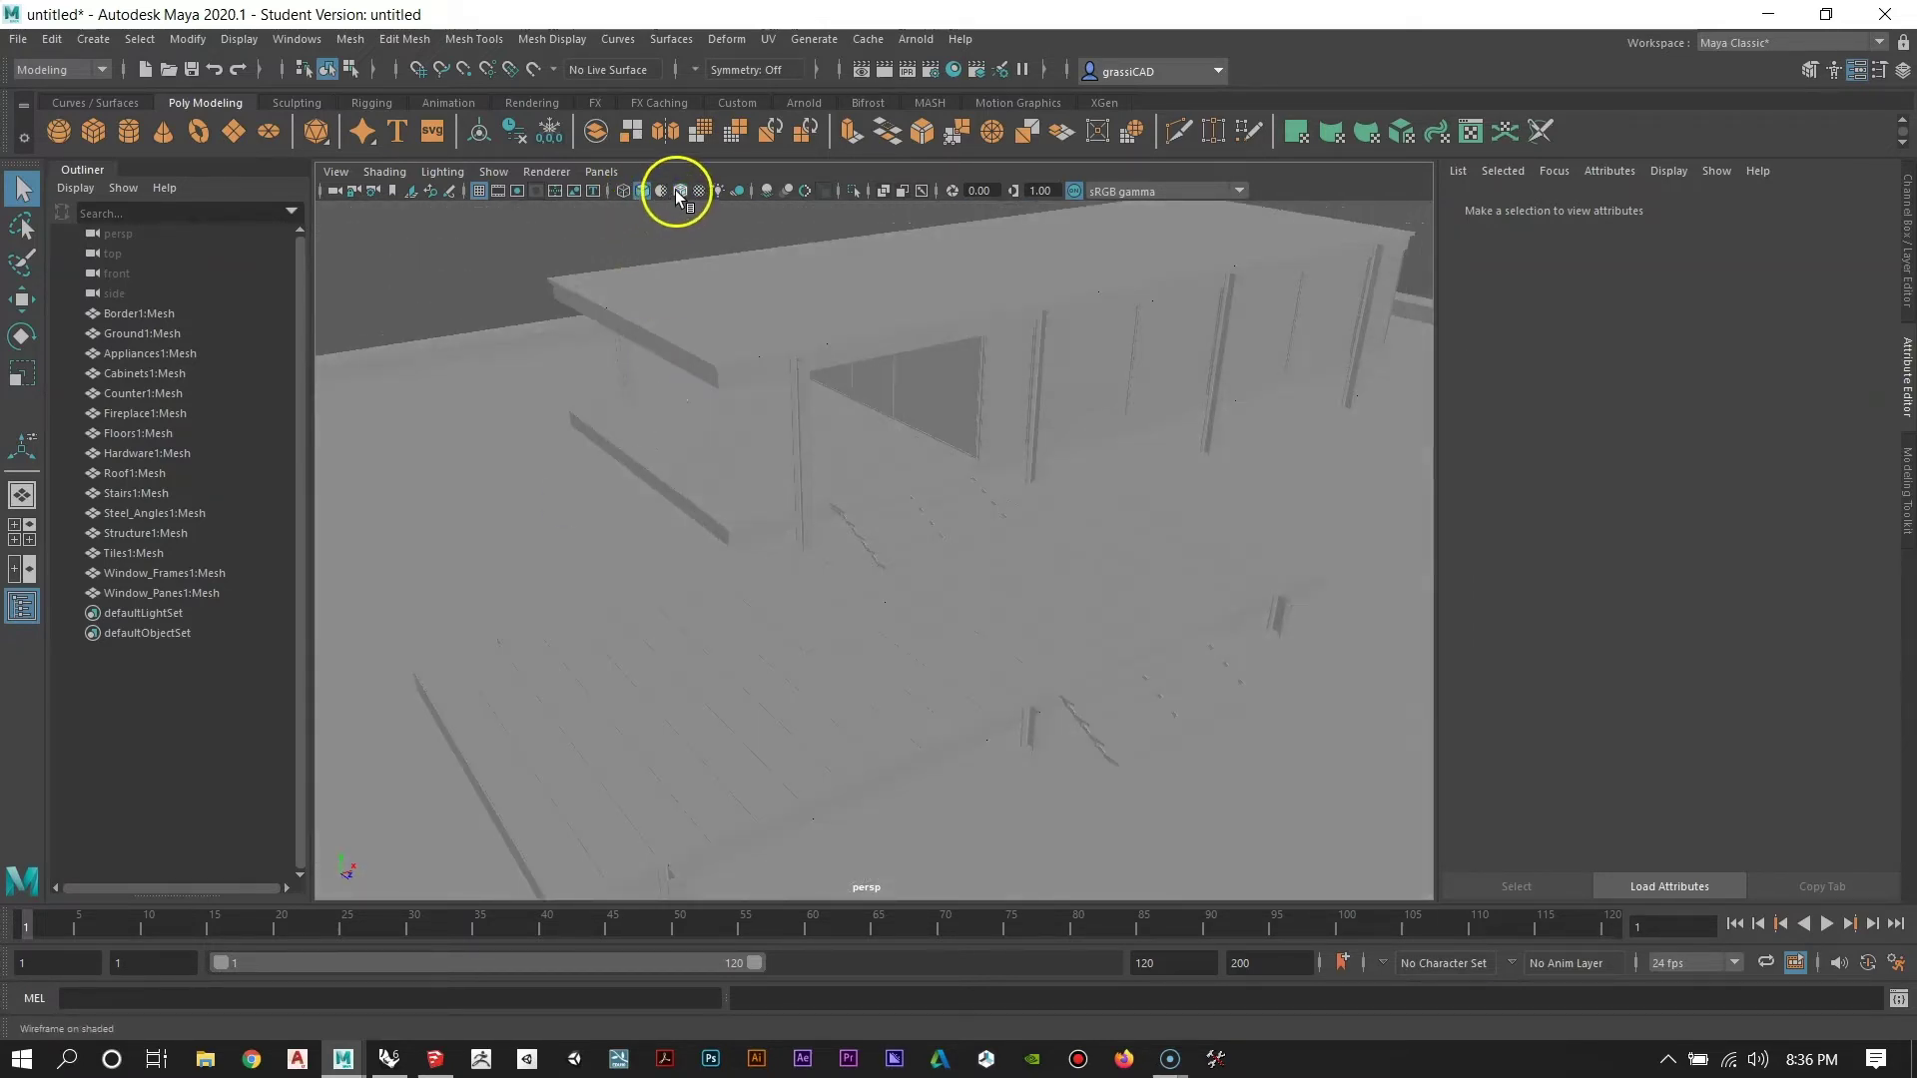
pyautogui.click(680, 190)
# Inspect the triangulation of the window panes, column and floor tiles up close, and review the whole site model.
pyautogui.scroll(4, 898, 428)
pyautogui.keyDown('alt'); pyautogui.moveTo(898, 428); pyautogui.dragTo(804, 439); pyautogui.keyUp('alt')
pyautogui.moveTo(804, 440)
pyautogui.keyDown('alt'); pyautogui.mouseDown(button='middle')
pyautogui.moveTo(802, 459)
pyautogui.moveTo(633, 518)
pyautogui.mouseUp(button='middle'); pyautogui.keyUp('alt')
pyautogui.scroll(5, 702, 359)
pyautogui.keyDown('alt'); pyautogui.moveTo(925, 535); pyautogui.dragTo(869, 518); pyautogui.keyUp('alt')
pyautogui.keyDown('alt'); pyautogui.moveTo(868, 518); pyautogui.dragTo(1054, 679, button='middle'); pyautogui.keyUp('alt')
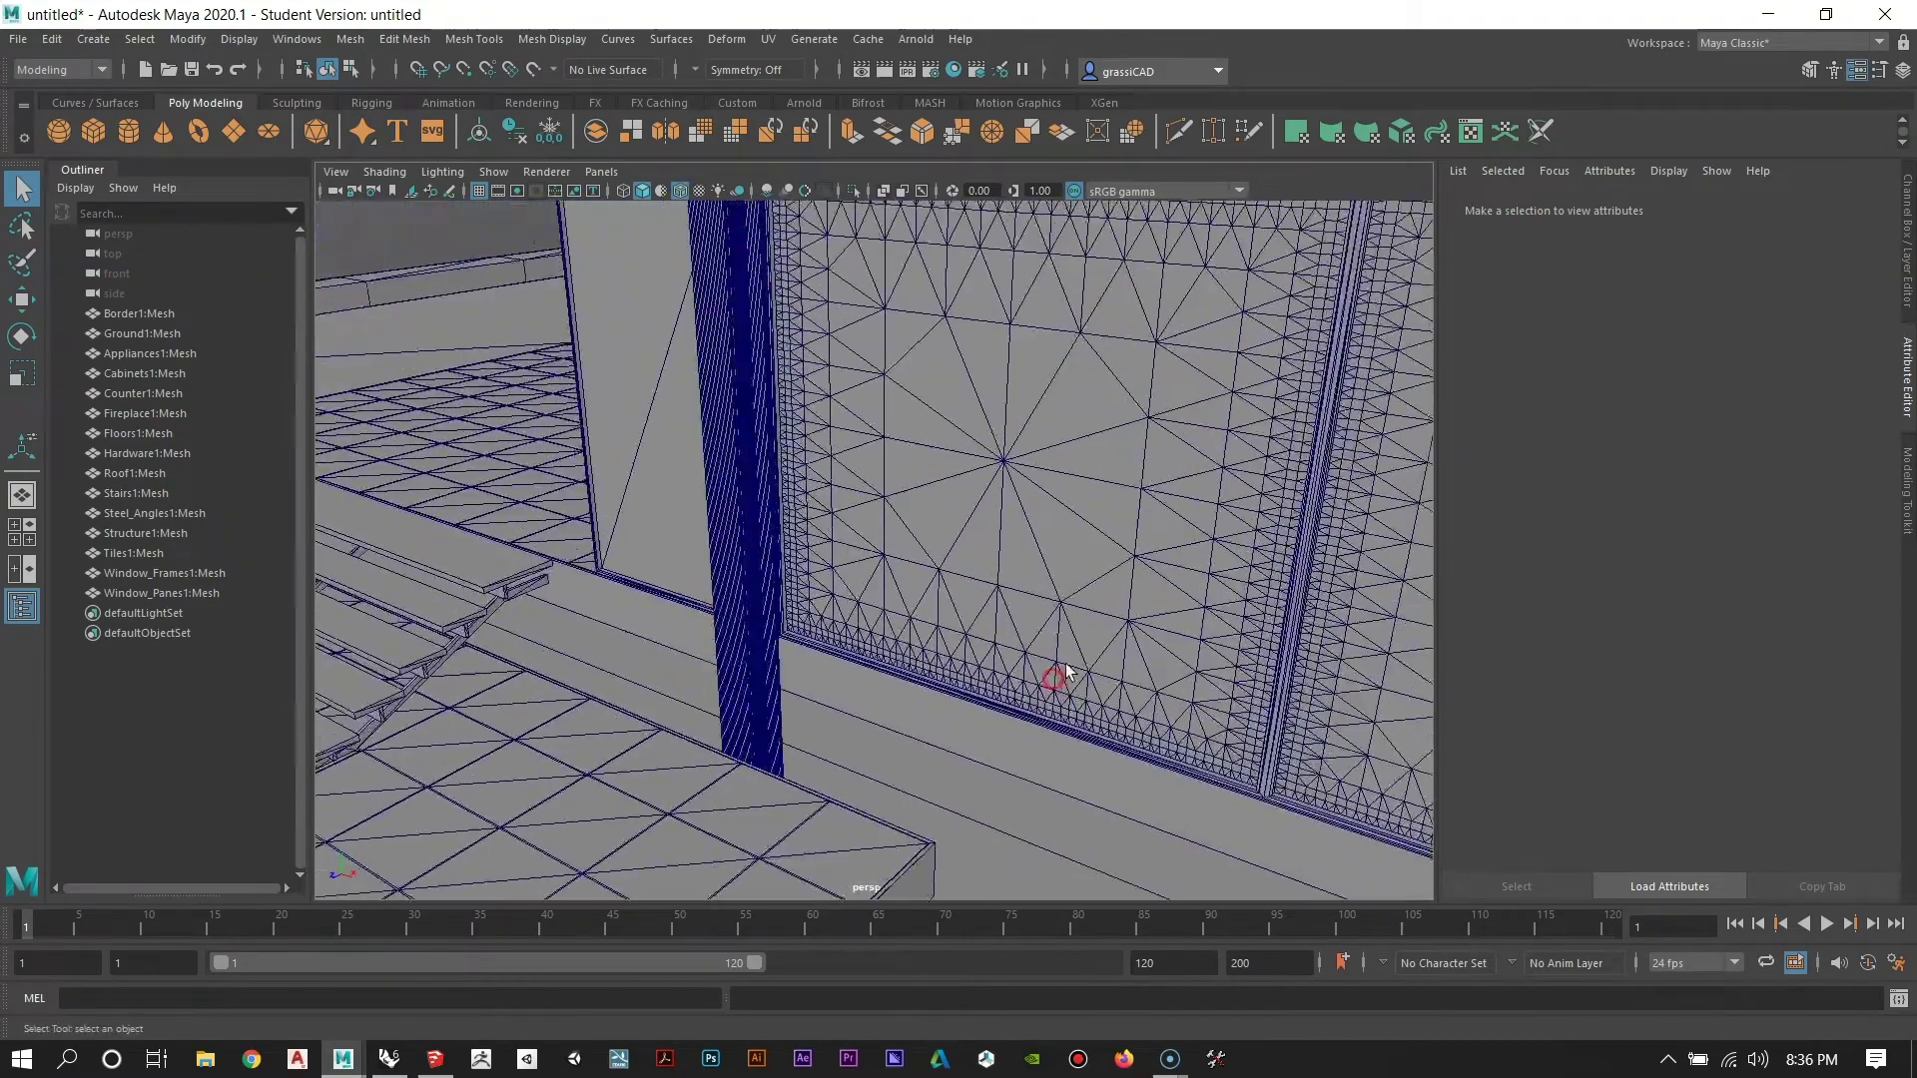
pyautogui.keyDown('alt'); pyautogui.moveTo(1067, 672); pyautogui.dragTo(1186, 622); pyautogui.keyUp('alt')
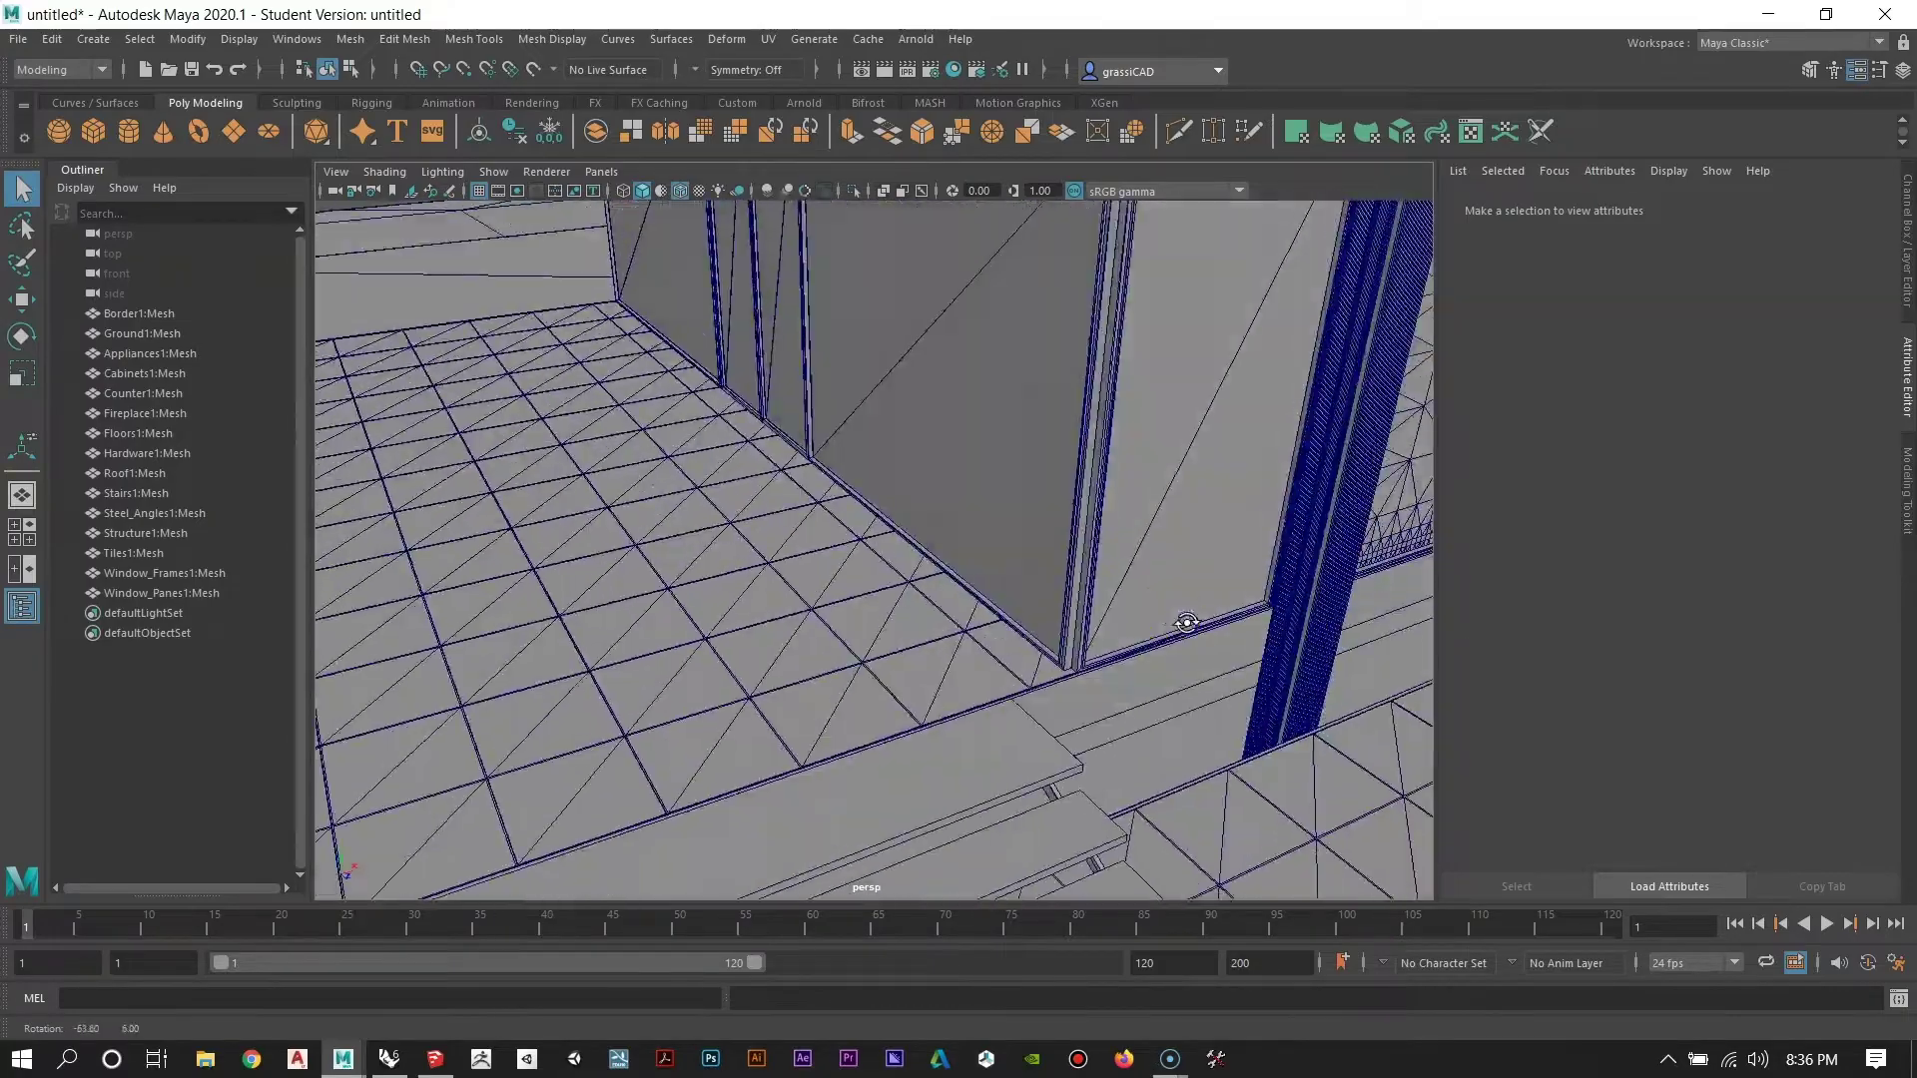
pyautogui.scroll(-10, 631, 489)
pyautogui.keyDown('alt'); pyautogui.moveTo(631, 488); pyautogui.dragTo(676, 586); pyautogui.keyUp('alt')
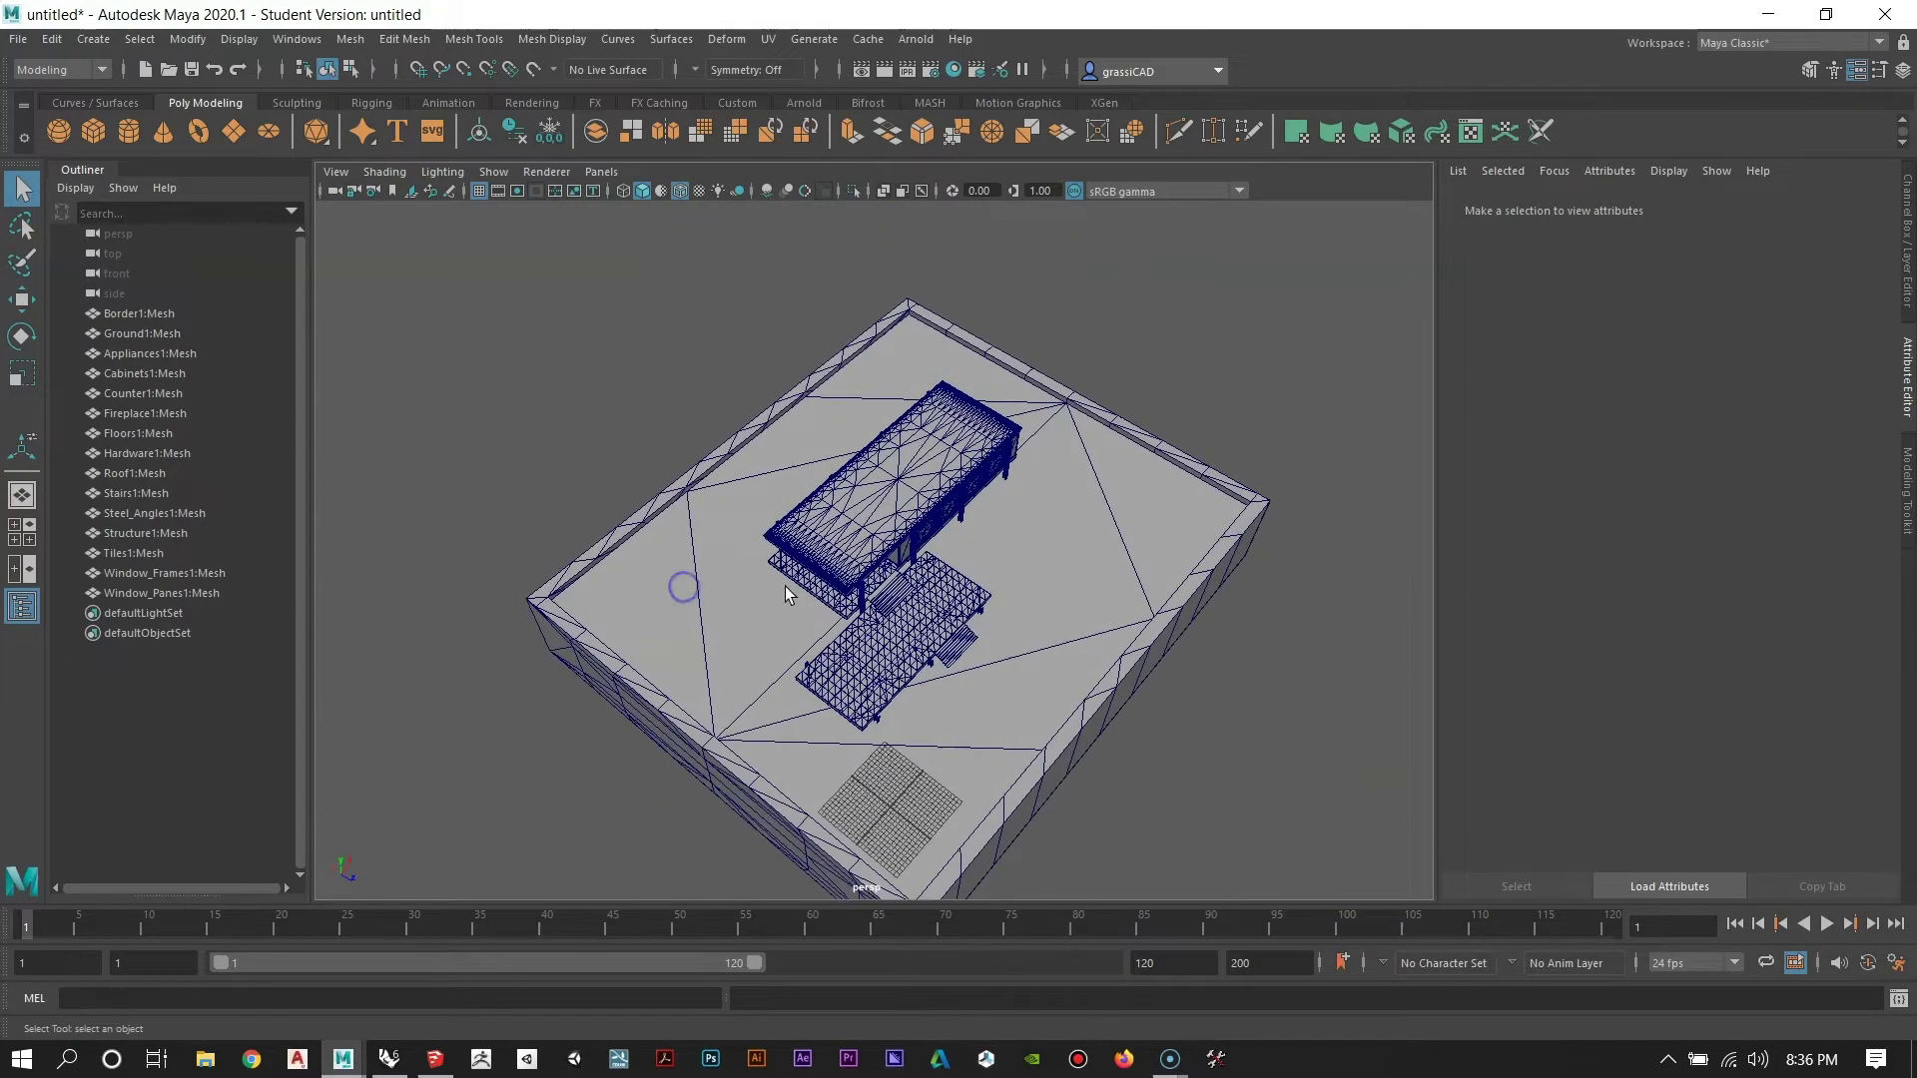
pyautogui.keyDown('alt'); pyautogui.moveTo(676, 586); pyautogui.dragTo(796, 488, button='right'); pyautogui.keyUp('alt')
pyautogui.keyDown('alt'); pyautogui.moveTo(796, 488); pyautogui.dragTo(825, 587); pyautogui.keyUp('alt')
pyautogui.keyDown('alt'); pyautogui.moveTo(826, 586); pyautogui.dragTo(603, 523, button='right'); pyautogui.keyUp('alt')
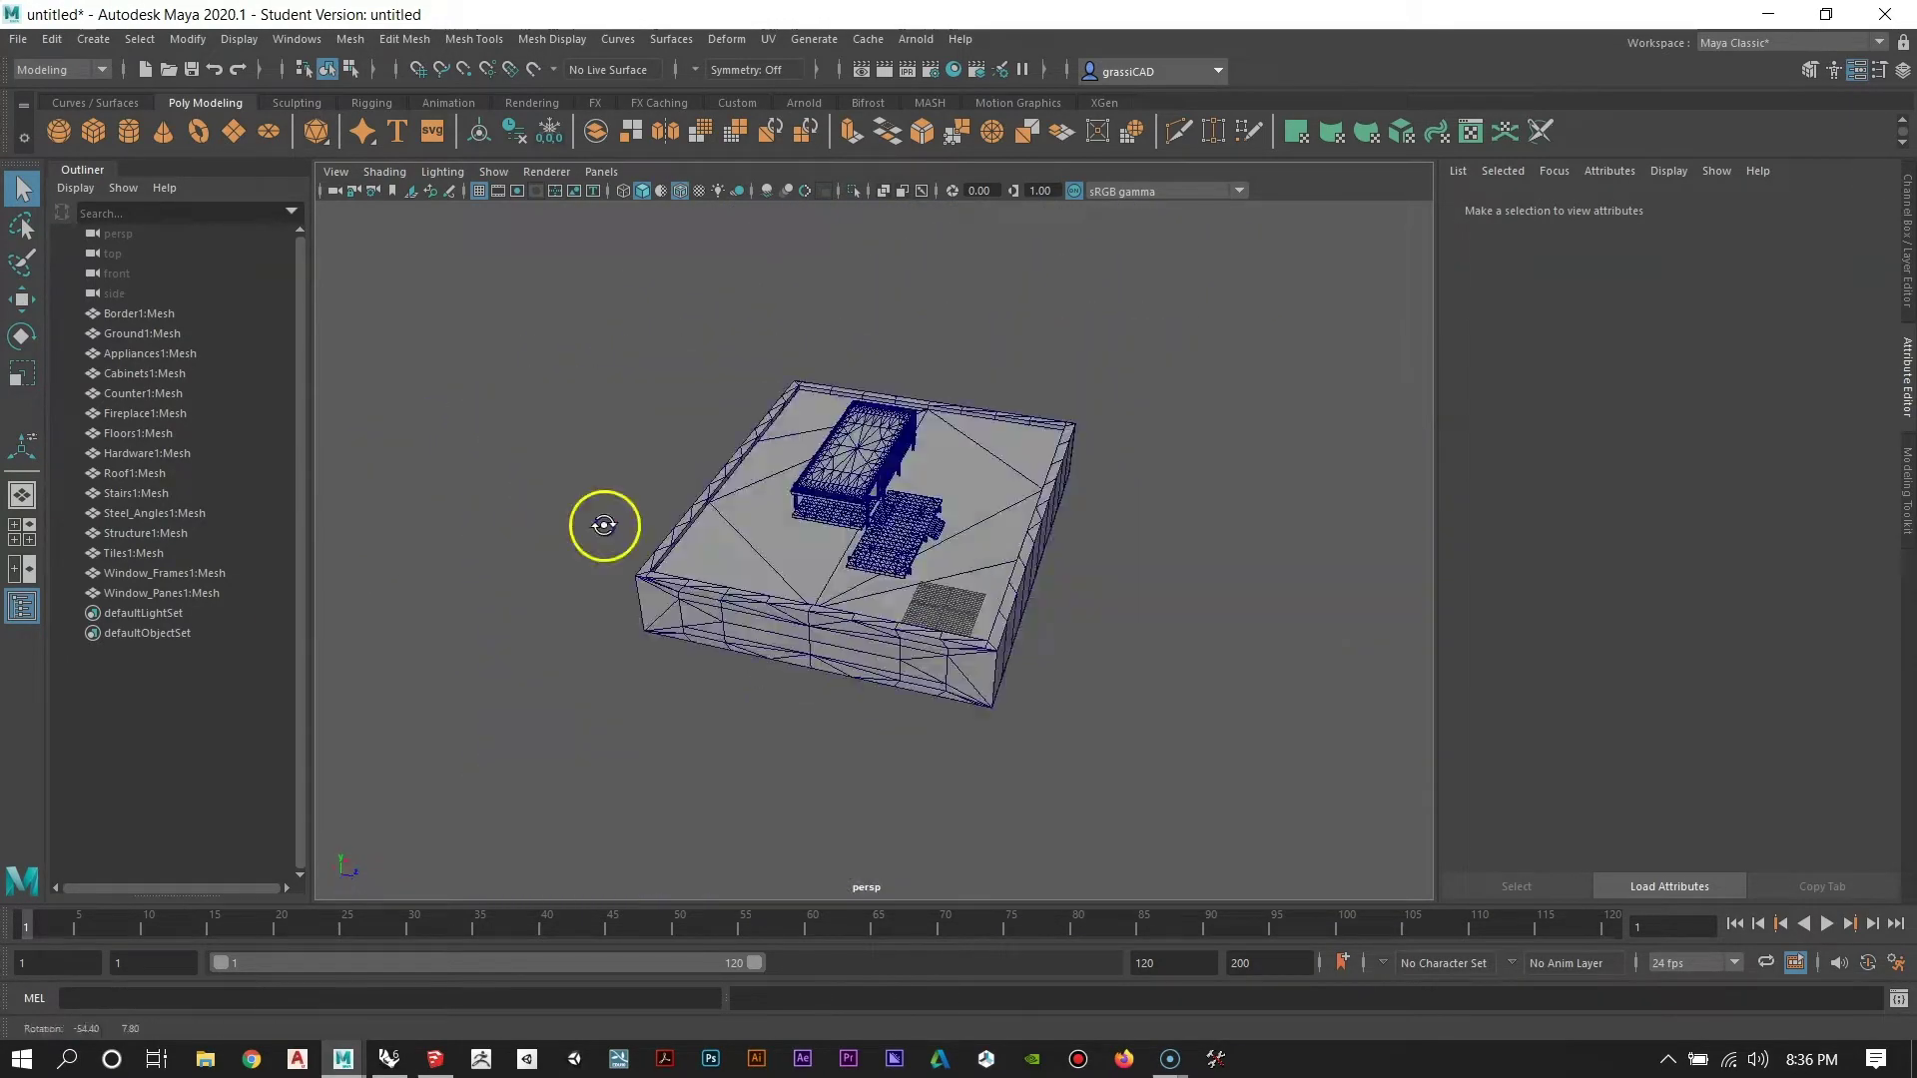
pyautogui.keyDown('alt'); pyautogui.moveTo(603, 523); pyautogui.dragTo(744, 642); pyautogui.keyUp('alt')
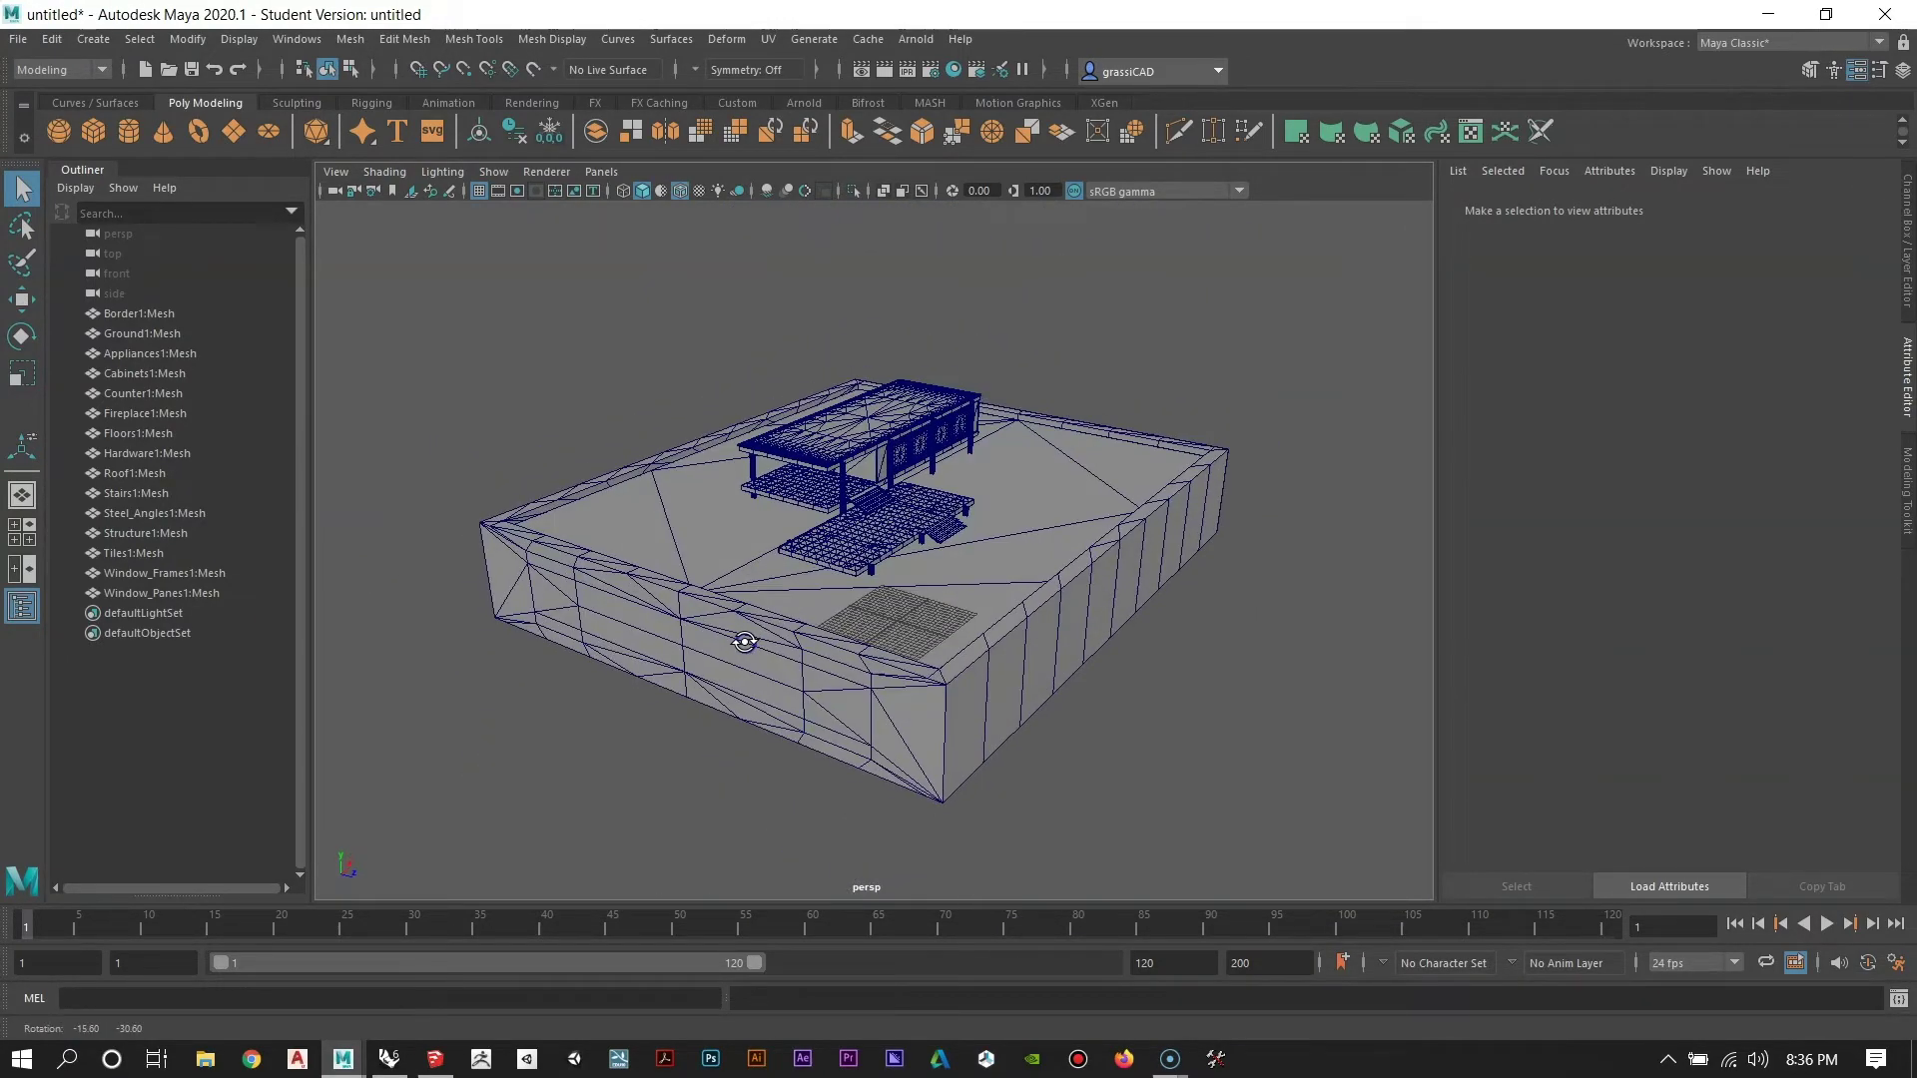
pyautogui.keyDown('alt'); pyautogui.moveTo(652, 666); pyautogui.dragTo(996, 631, button='right'); pyautogui.keyUp('alt')
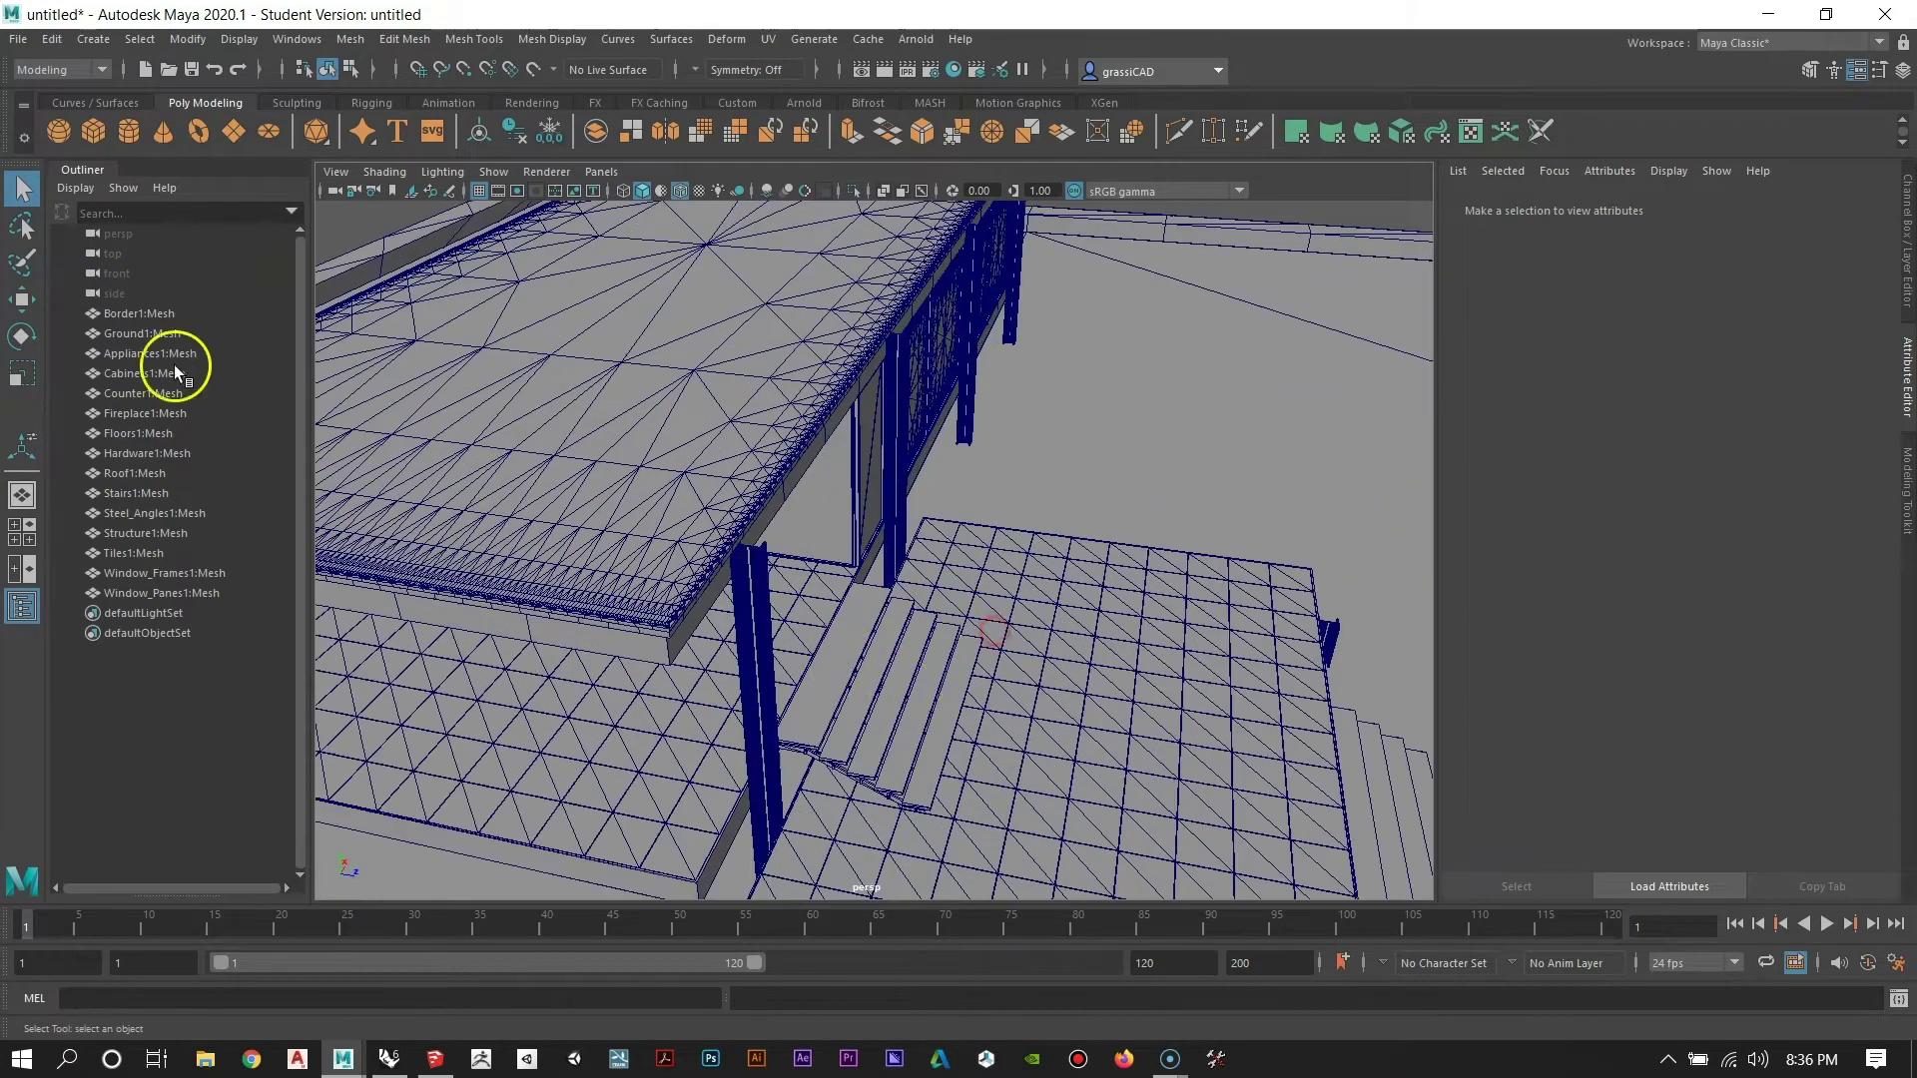
pyautogui.keyDown('alt'); pyautogui.moveTo(881, 591); pyautogui.dragTo(886, 524); pyautogui.keyUp('alt')
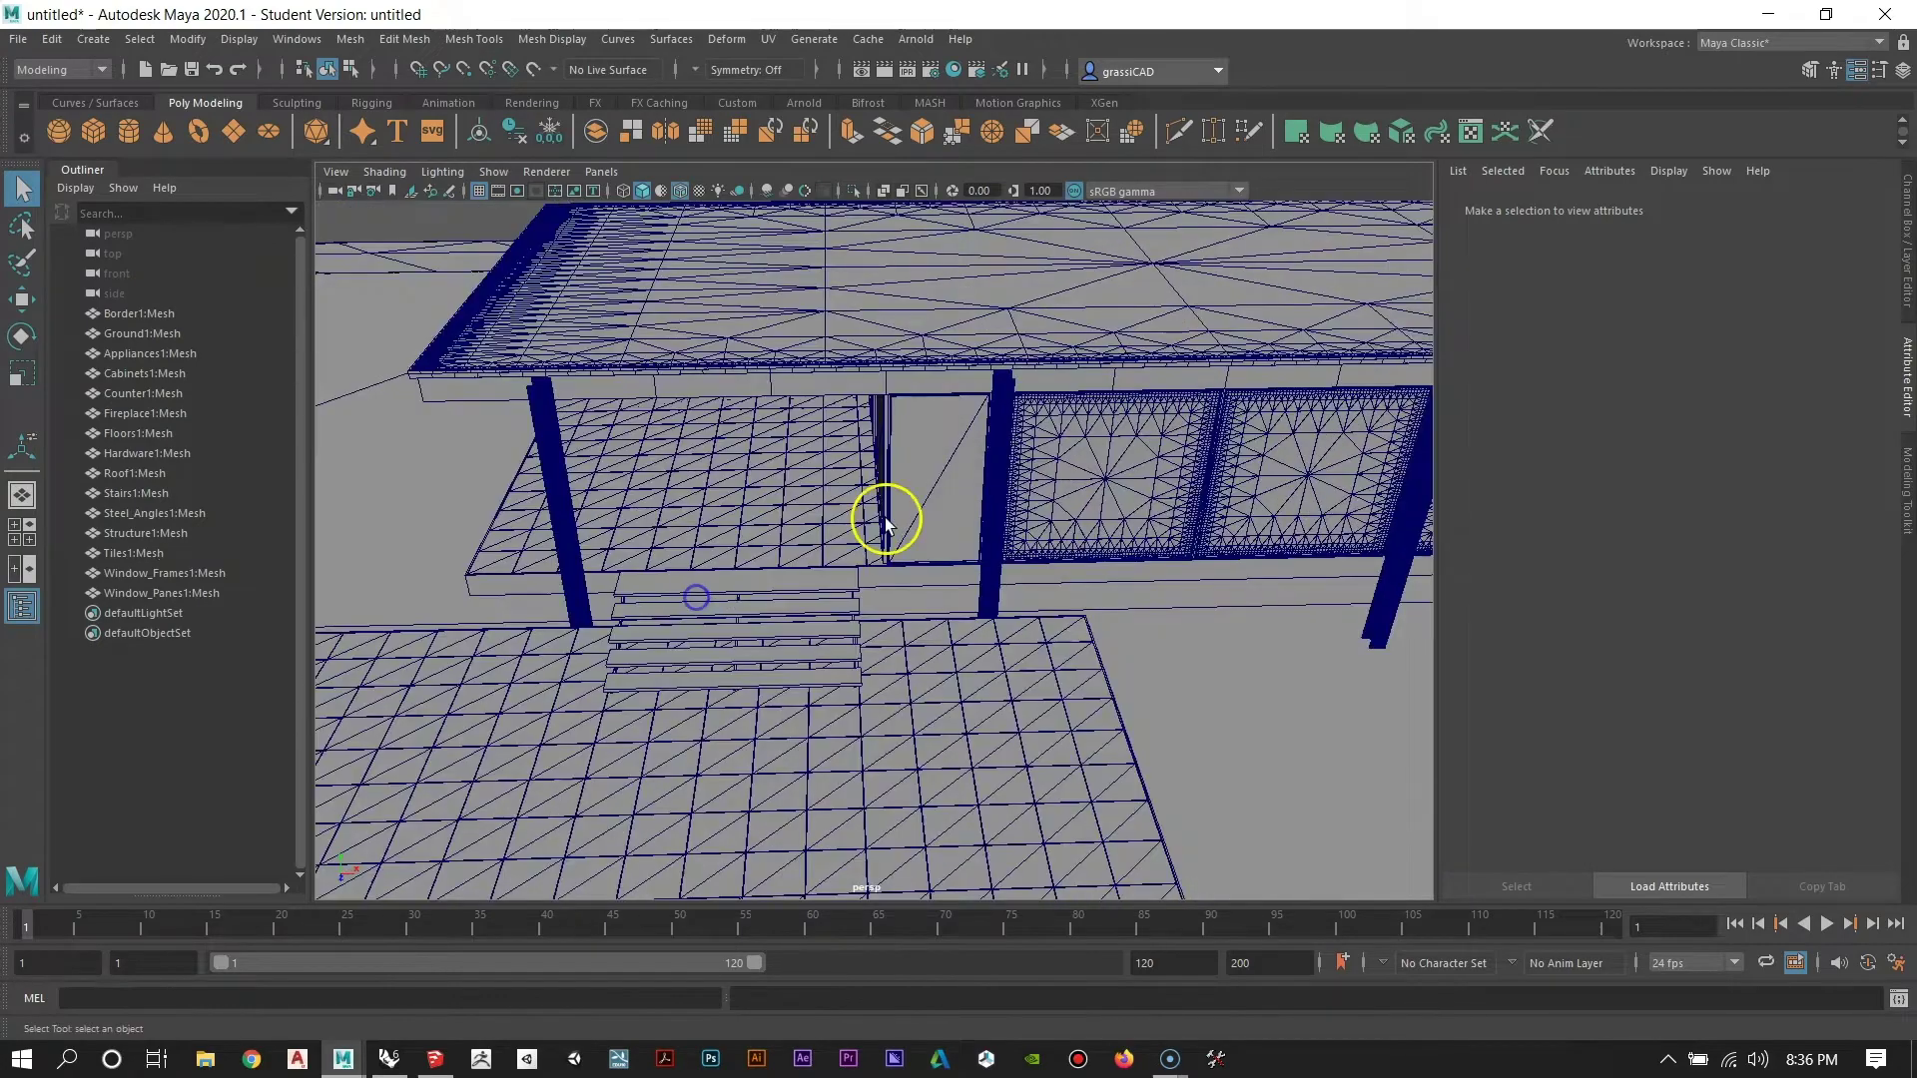
# Select the structure mesh and try raising all its columns together along the vertical axis with the Move tool.
pyautogui.click(1004, 465)
pyautogui.keyDown('alt'); pyautogui.moveTo(1003, 465); pyautogui.dragTo(839, 736); pyautogui.keyUp('alt')
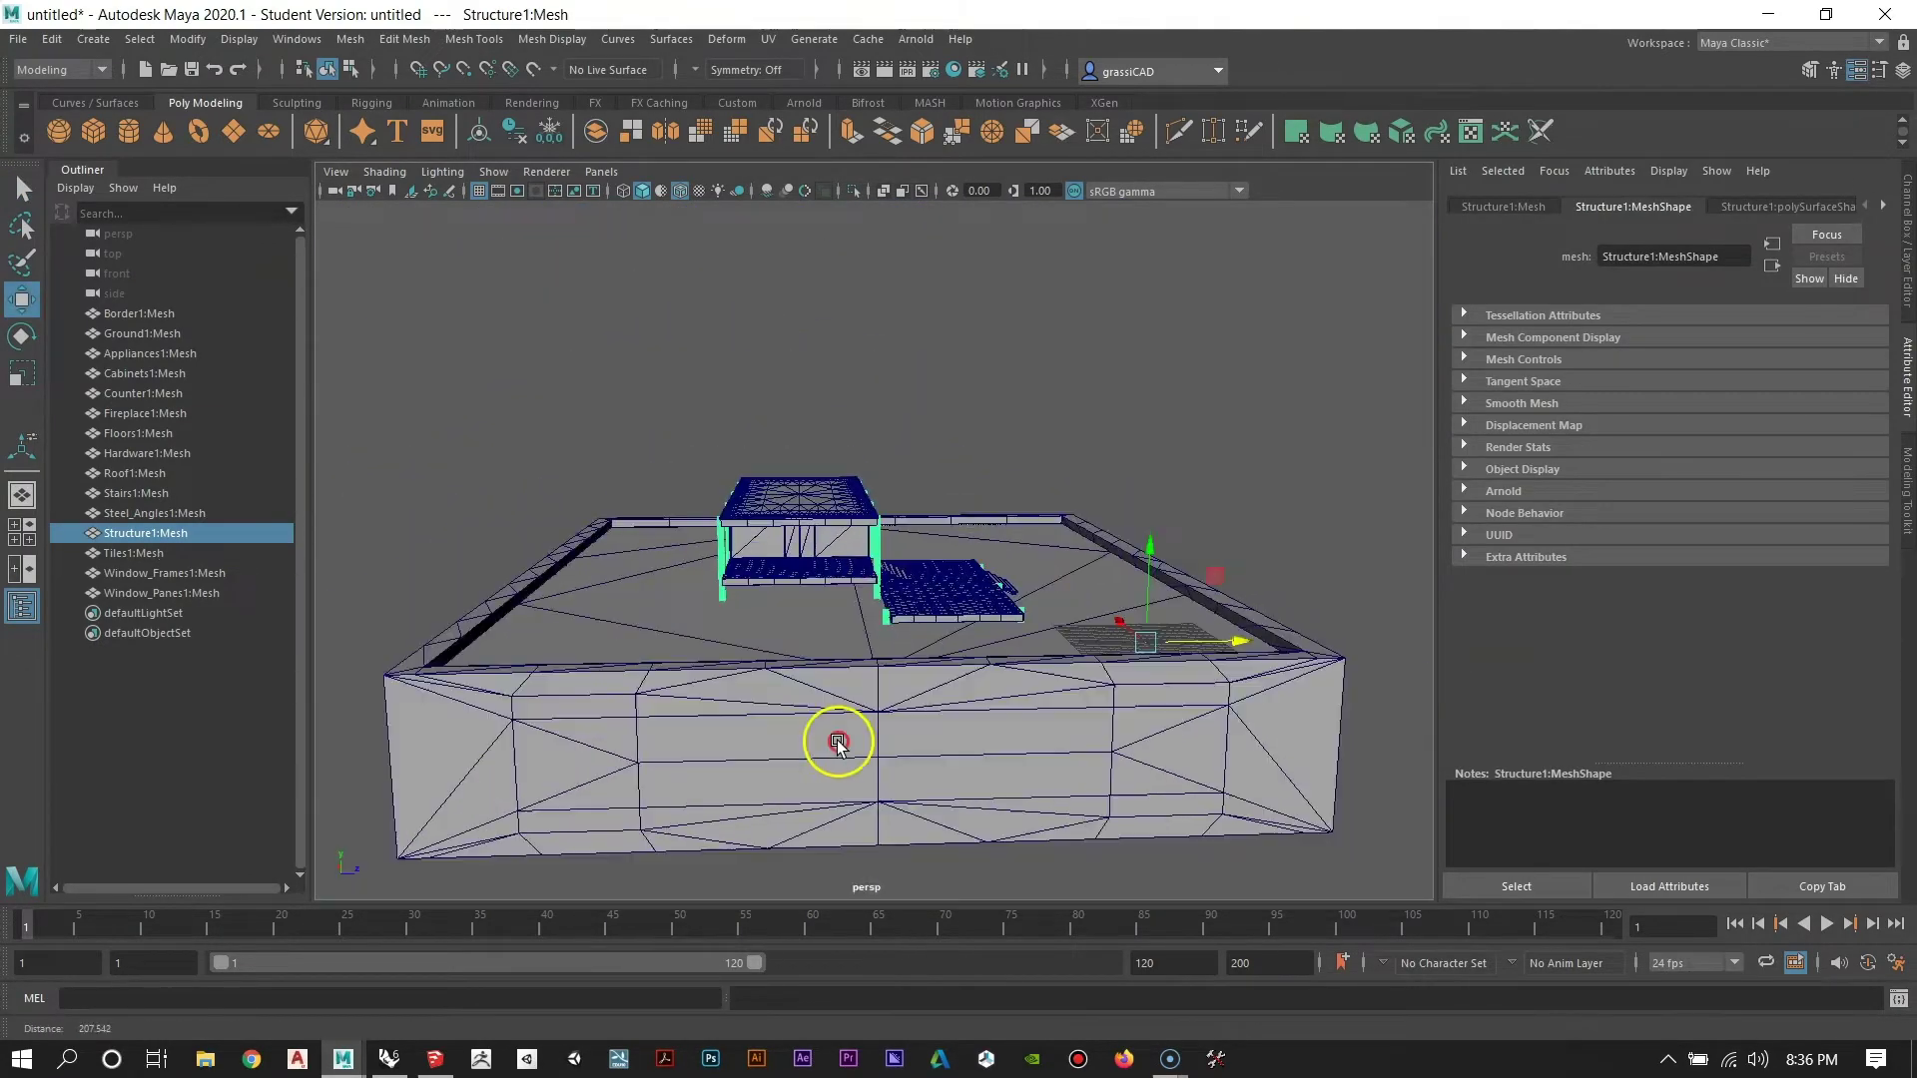
pyautogui.press('w')
pyautogui.click(1144, 554)
pyautogui.moveTo(1144, 554); pyautogui.dragTo(1138, 531)
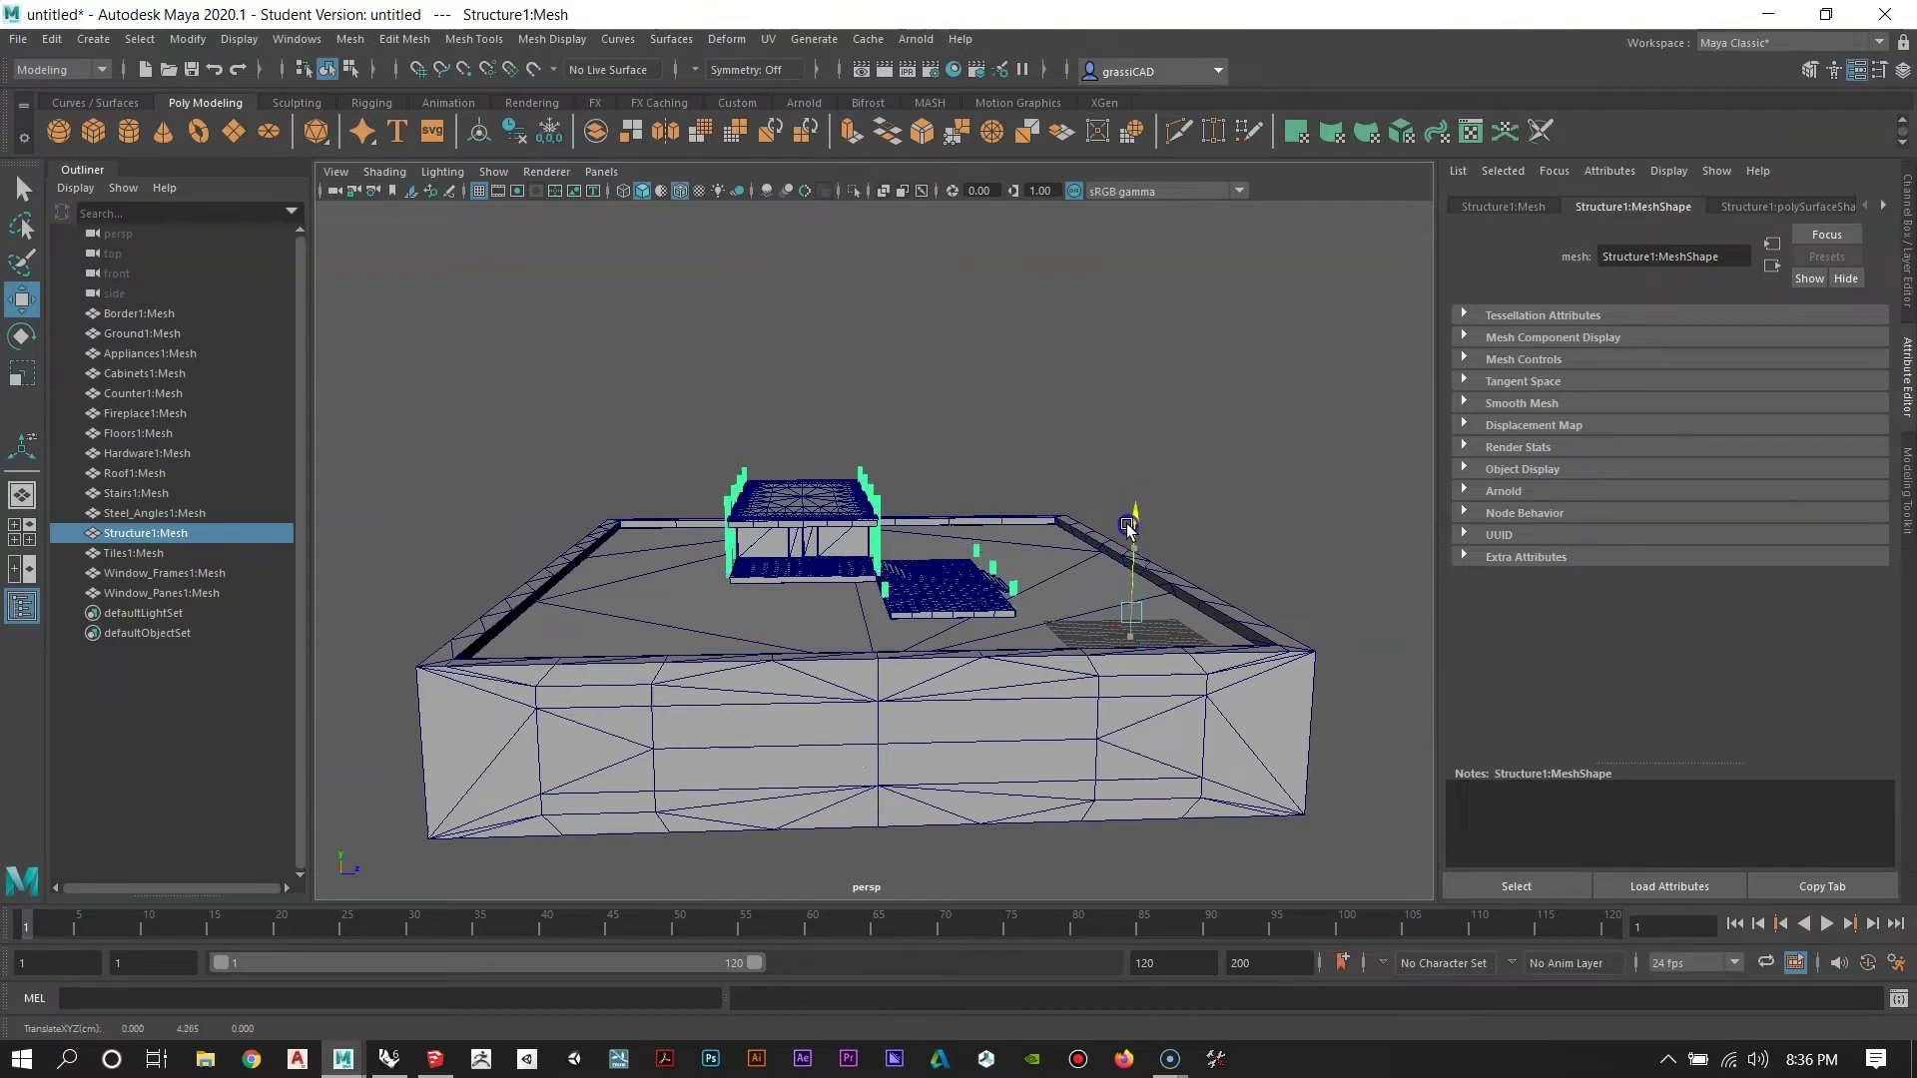
# Examine the selected structure columns and how they meet the roof, floor and terrace from all around the house.
pyautogui.keyDown('alt'); pyautogui.moveTo(789, 361); pyautogui.dragTo(938, 513, button='right'); pyautogui.keyUp('alt')
pyautogui.keyDown('alt'); pyautogui.moveTo(937, 513); pyautogui.dragTo(599, 568); pyautogui.keyUp('alt')
pyautogui.keyDown('alt'); pyautogui.moveTo(1000, 642); pyautogui.dragTo(951, 711); pyautogui.keyUp('alt')
pyautogui.keyDown('alt'); pyautogui.moveTo(986, 591); pyautogui.dragTo(1074, 565); pyautogui.keyUp('alt')
pyautogui.keyDown('alt'); pyautogui.moveTo(1075, 565); pyautogui.dragTo(785, 567, button='right'); pyautogui.keyUp('alt')
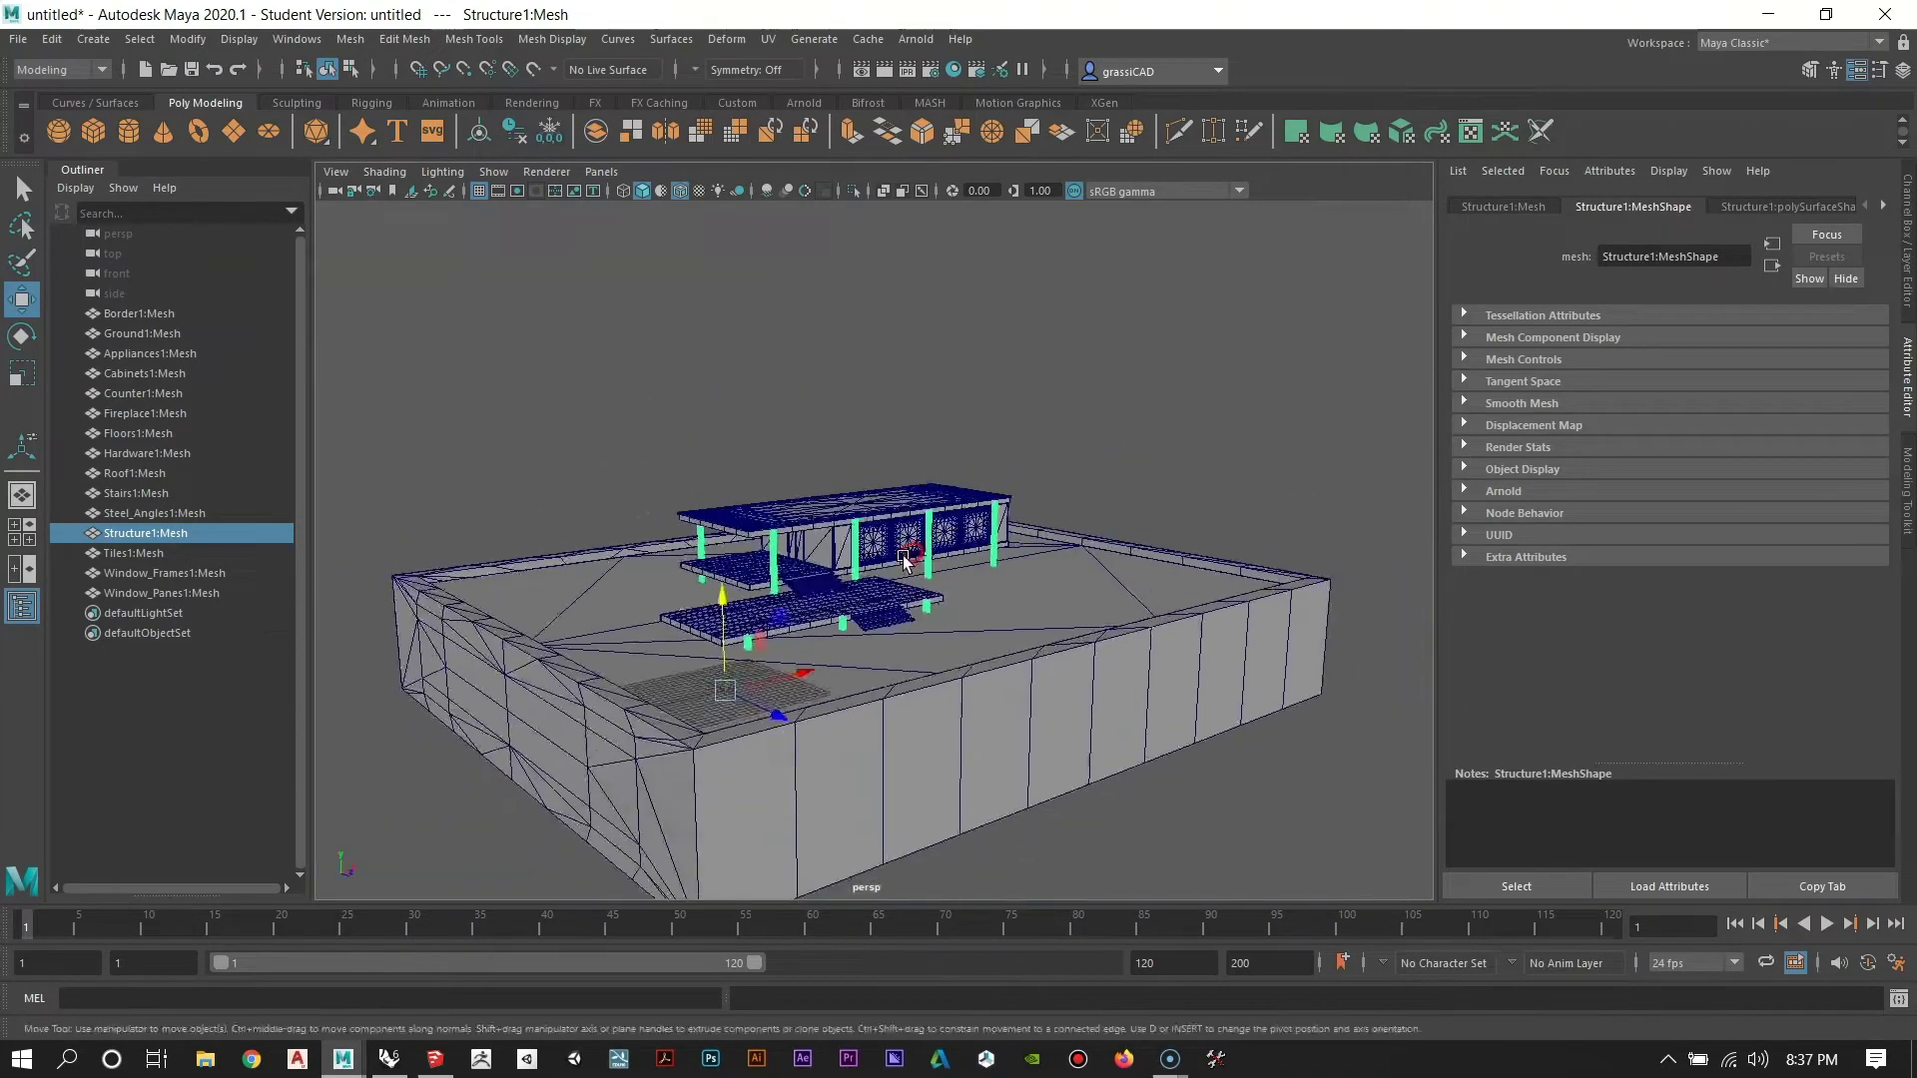
pyautogui.keyDown('alt'); pyautogui.moveTo(785, 567); pyautogui.dragTo(802, 621); pyautogui.keyUp('alt')
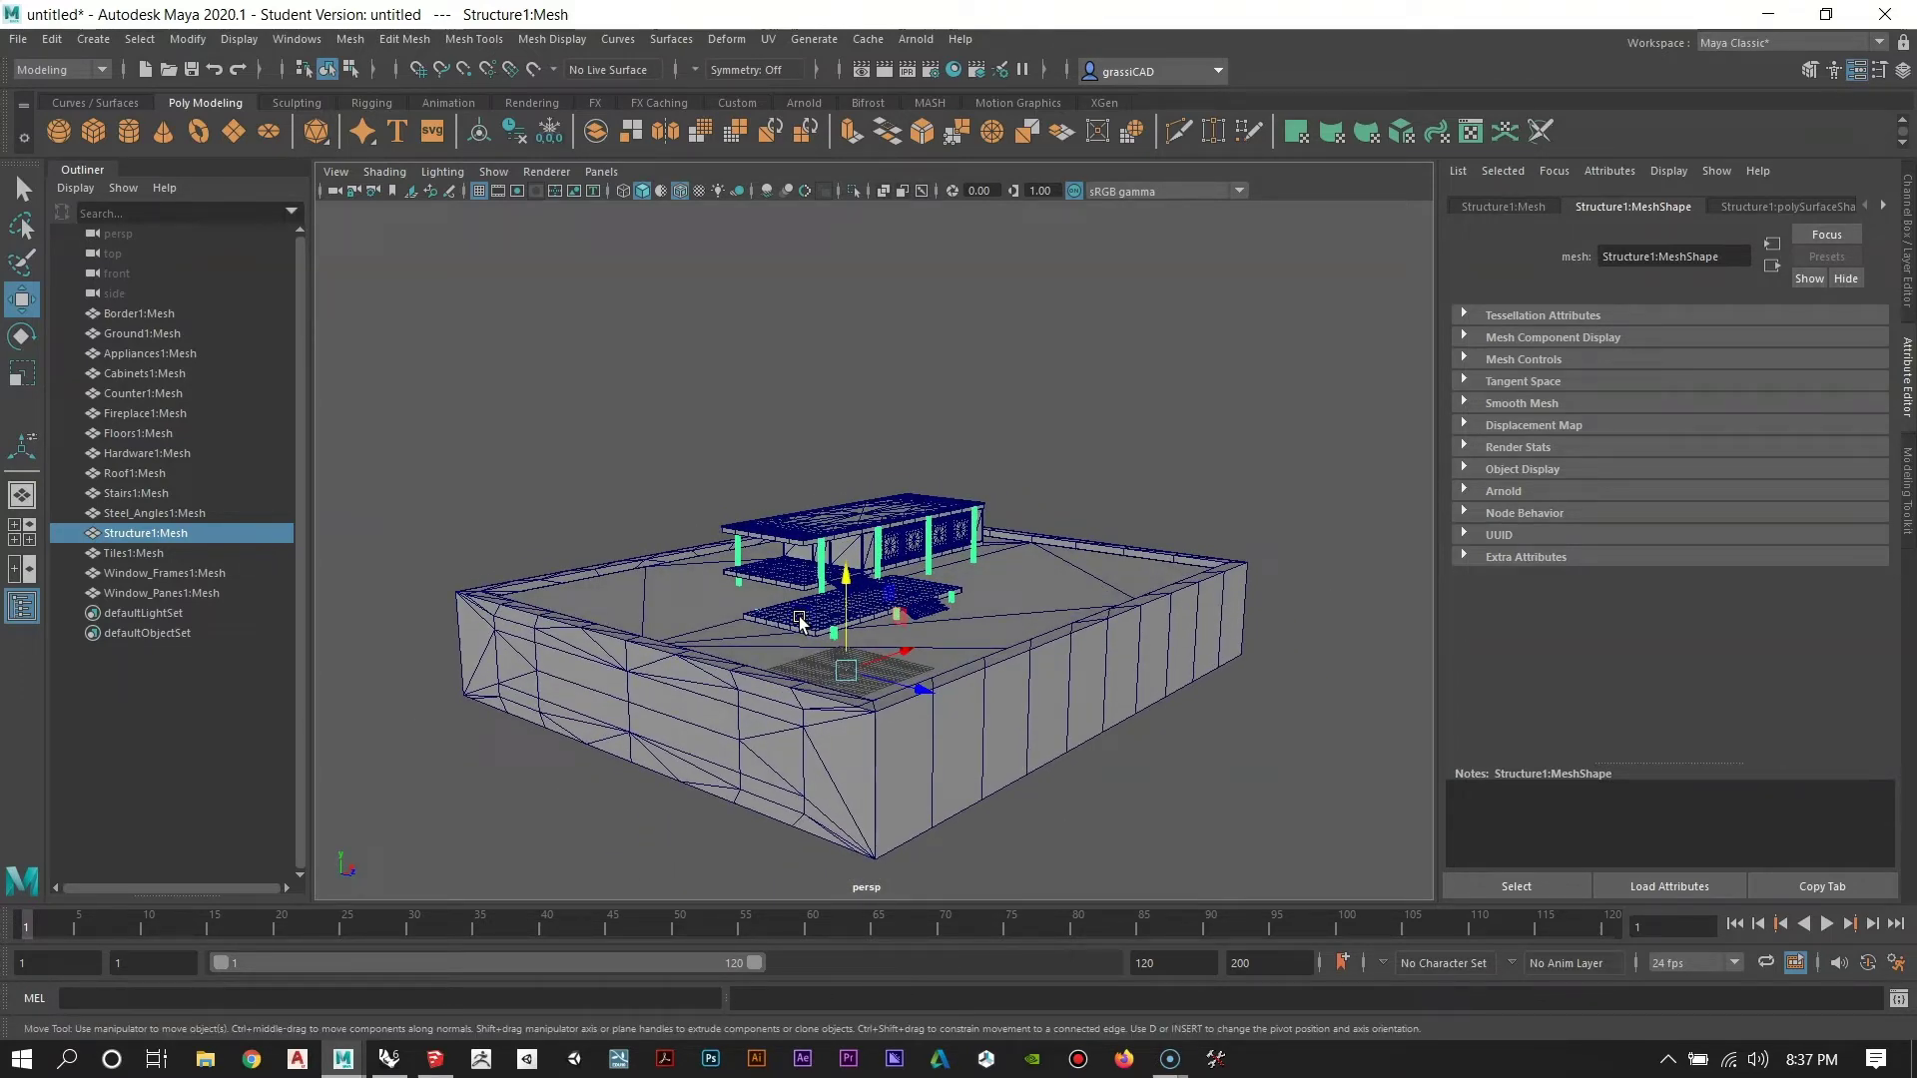
pyautogui.keyDown('alt'); pyautogui.moveTo(893, 464); pyautogui.dragTo(871, 587, button='right'); pyautogui.keyUp('alt')
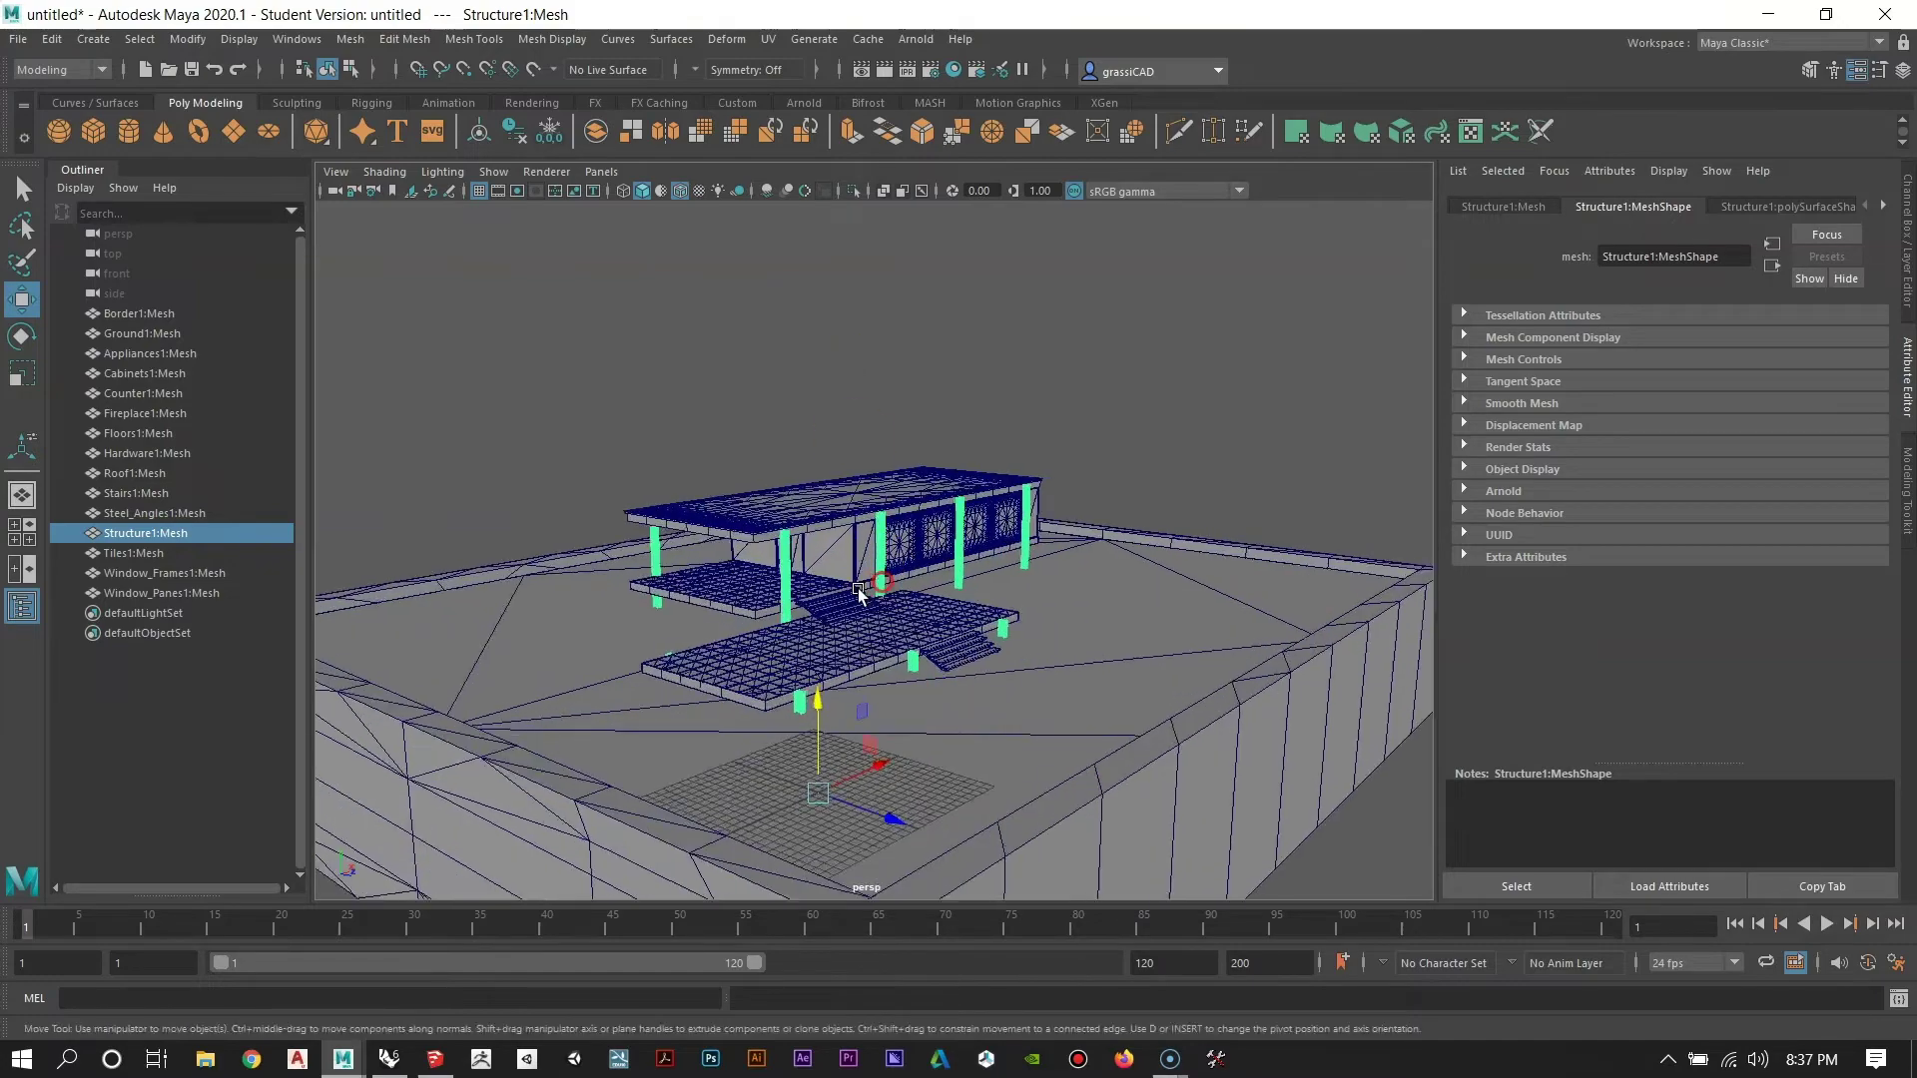
pyautogui.keyDown('alt'); pyautogui.moveTo(871, 587); pyautogui.dragTo(775, 631); pyautogui.keyUp('alt')
pyautogui.keyDown('alt'); pyautogui.moveTo(775, 631); pyautogui.dragTo(959, 649, button='right'); pyautogui.keyUp('alt')
pyautogui.keyDown('alt'); pyautogui.moveTo(959, 649); pyautogui.dragTo(823, 655); pyautogui.keyUp('alt')
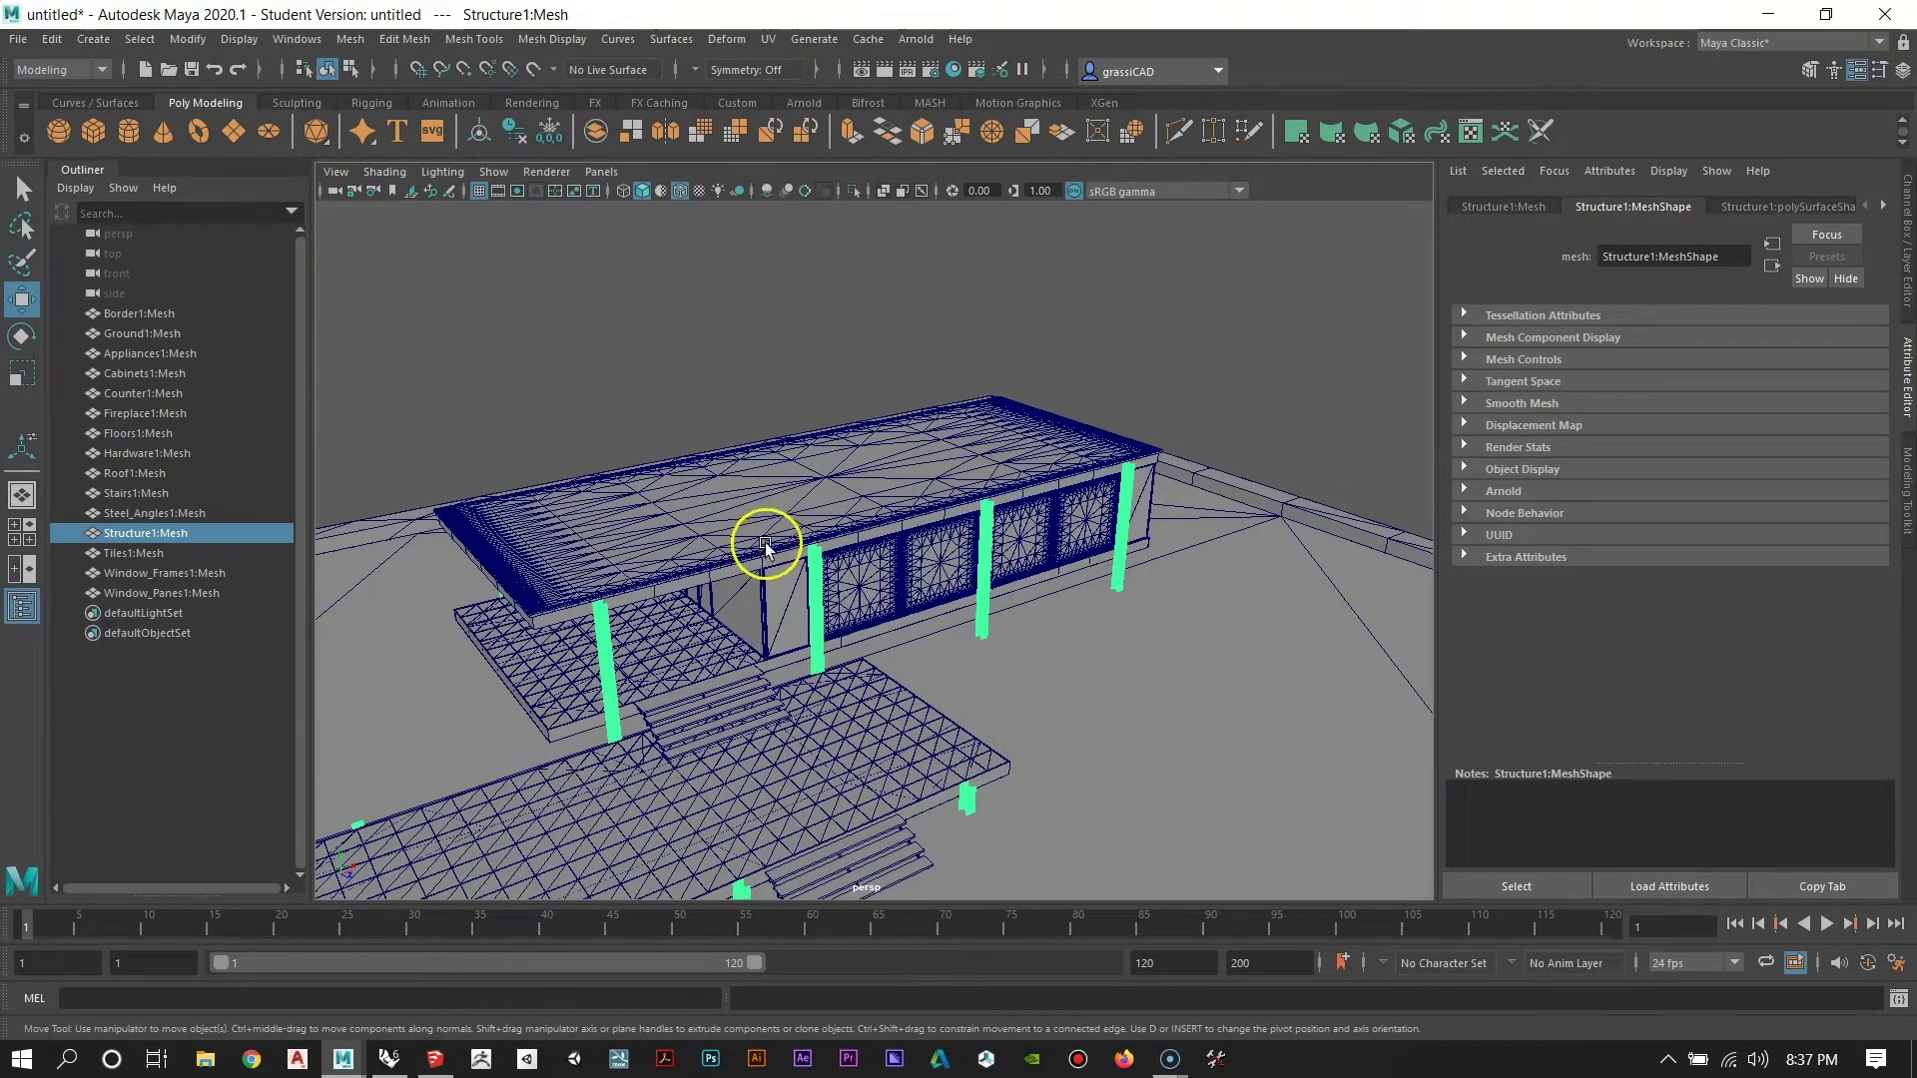
pyautogui.keyDown('alt'); pyautogui.moveTo(762, 544); pyautogui.dragTo(959, 447, button='middle'); pyautogui.keyUp('alt')
pyautogui.keyDown('alt'); pyautogui.moveTo(742, 496); pyautogui.dragTo(785, 503); pyautogui.keyUp('alt')
pyautogui.keyDown('alt'); pyautogui.moveTo(785, 503); pyautogui.dragTo(890, 533, button='right'); pyautogui.keyUp('alt')
pyautogui.keyDown('alt'); pyautogui.moveTo(890, 533); pyautogui.dragTo(1058, 585); pyautogui.keyUp('alt')
pyautogui.keyDown('alt'); pyautogui.moveTo(879, 645); pyautogui.dragTo(649, 671, button='right'); pyautogui.keyUp('alt')
pyautogui.keyDown('alt'); pyautogui.moveTo(1064, 583); pyautogui.dragTo(754, 591); pyautogui.keyUp('alt')
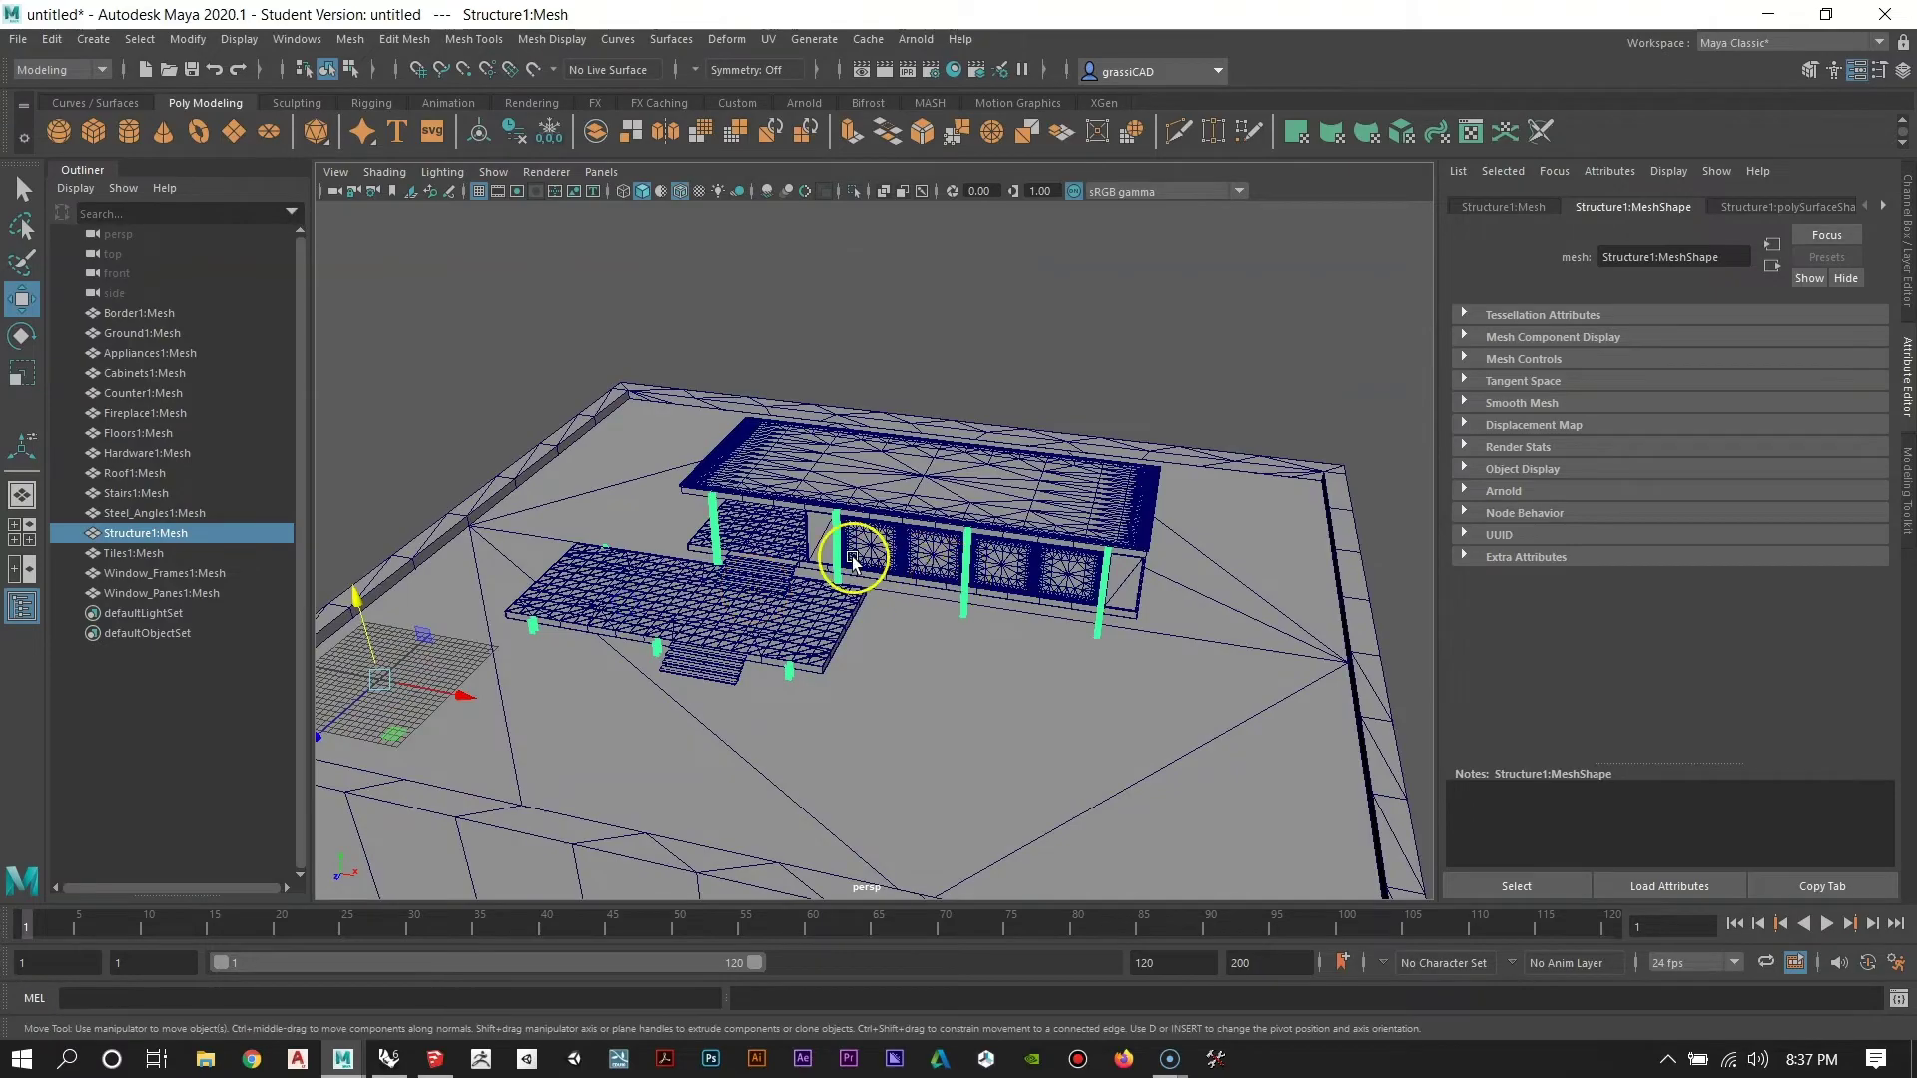
pyautogui.keyDown('alt'); pyautogui.moveTo(854, 561); pyautogui.dragTo(1049, 706, button='right'); pyautogui.keyUp('alt')
pyautogui.keyDown('alt'); pyautogui.moveTo(1049, 706); pyautogui.dragTo(959, 669); pyautogui.keyUp('alt')
pyautogui.scroll(-6, 969, 631)
pyautogui.scroll(3, 698, 599)
pyautogui.keyDown('alt'); pyautogui.moveTo(757, 657); pyautogui.dragTo(690, 587); pyautogui.keyUp('alt')
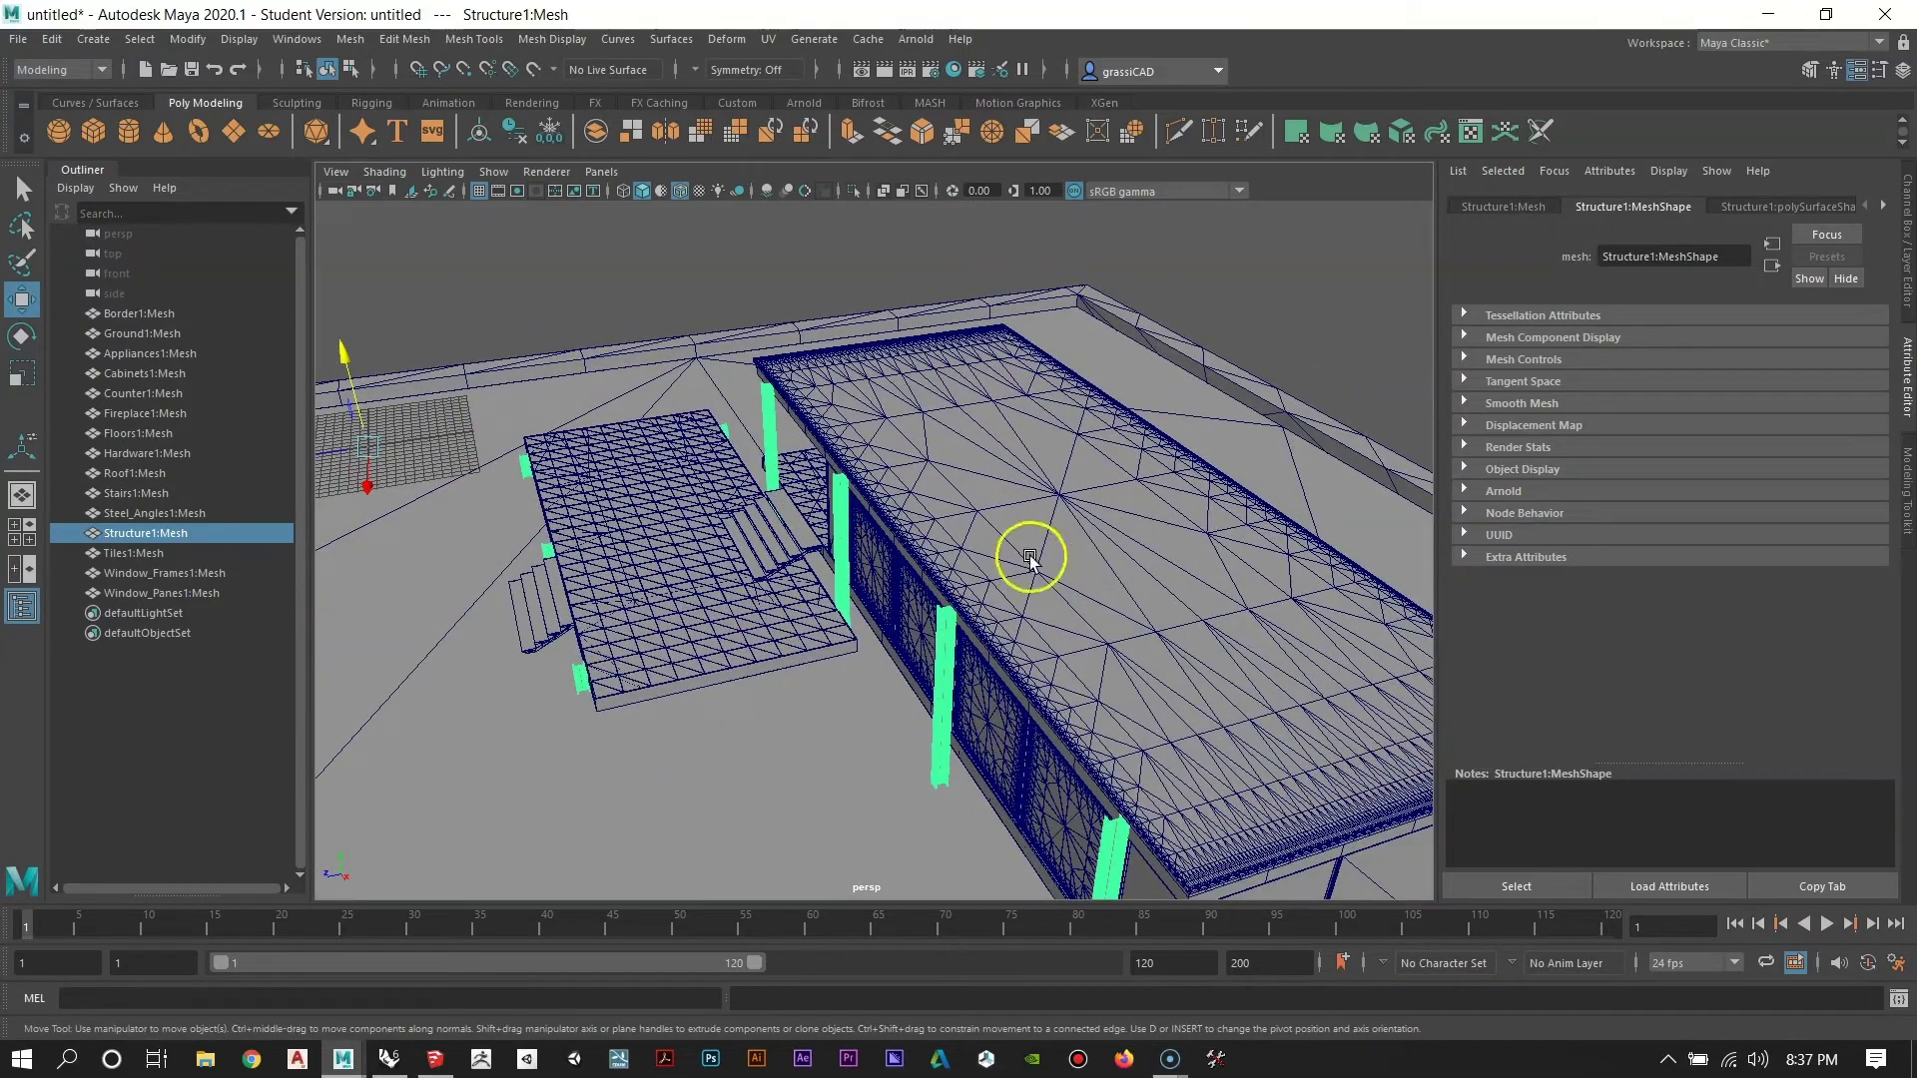
pyautogui.scroll(-5, 1031, 559)
pyautogui.keyDown('alt'); pyautogui.moveTo(744, 428); pyautogui.dragTo(886, 429); pyautogui.keyUp('alt')
pyautogui.keyDown('alt'); pyautogui.moveTo(644, 421); pyautogui.dragTo(715, 559, button='right'); pyautogui.keyUp('alt')
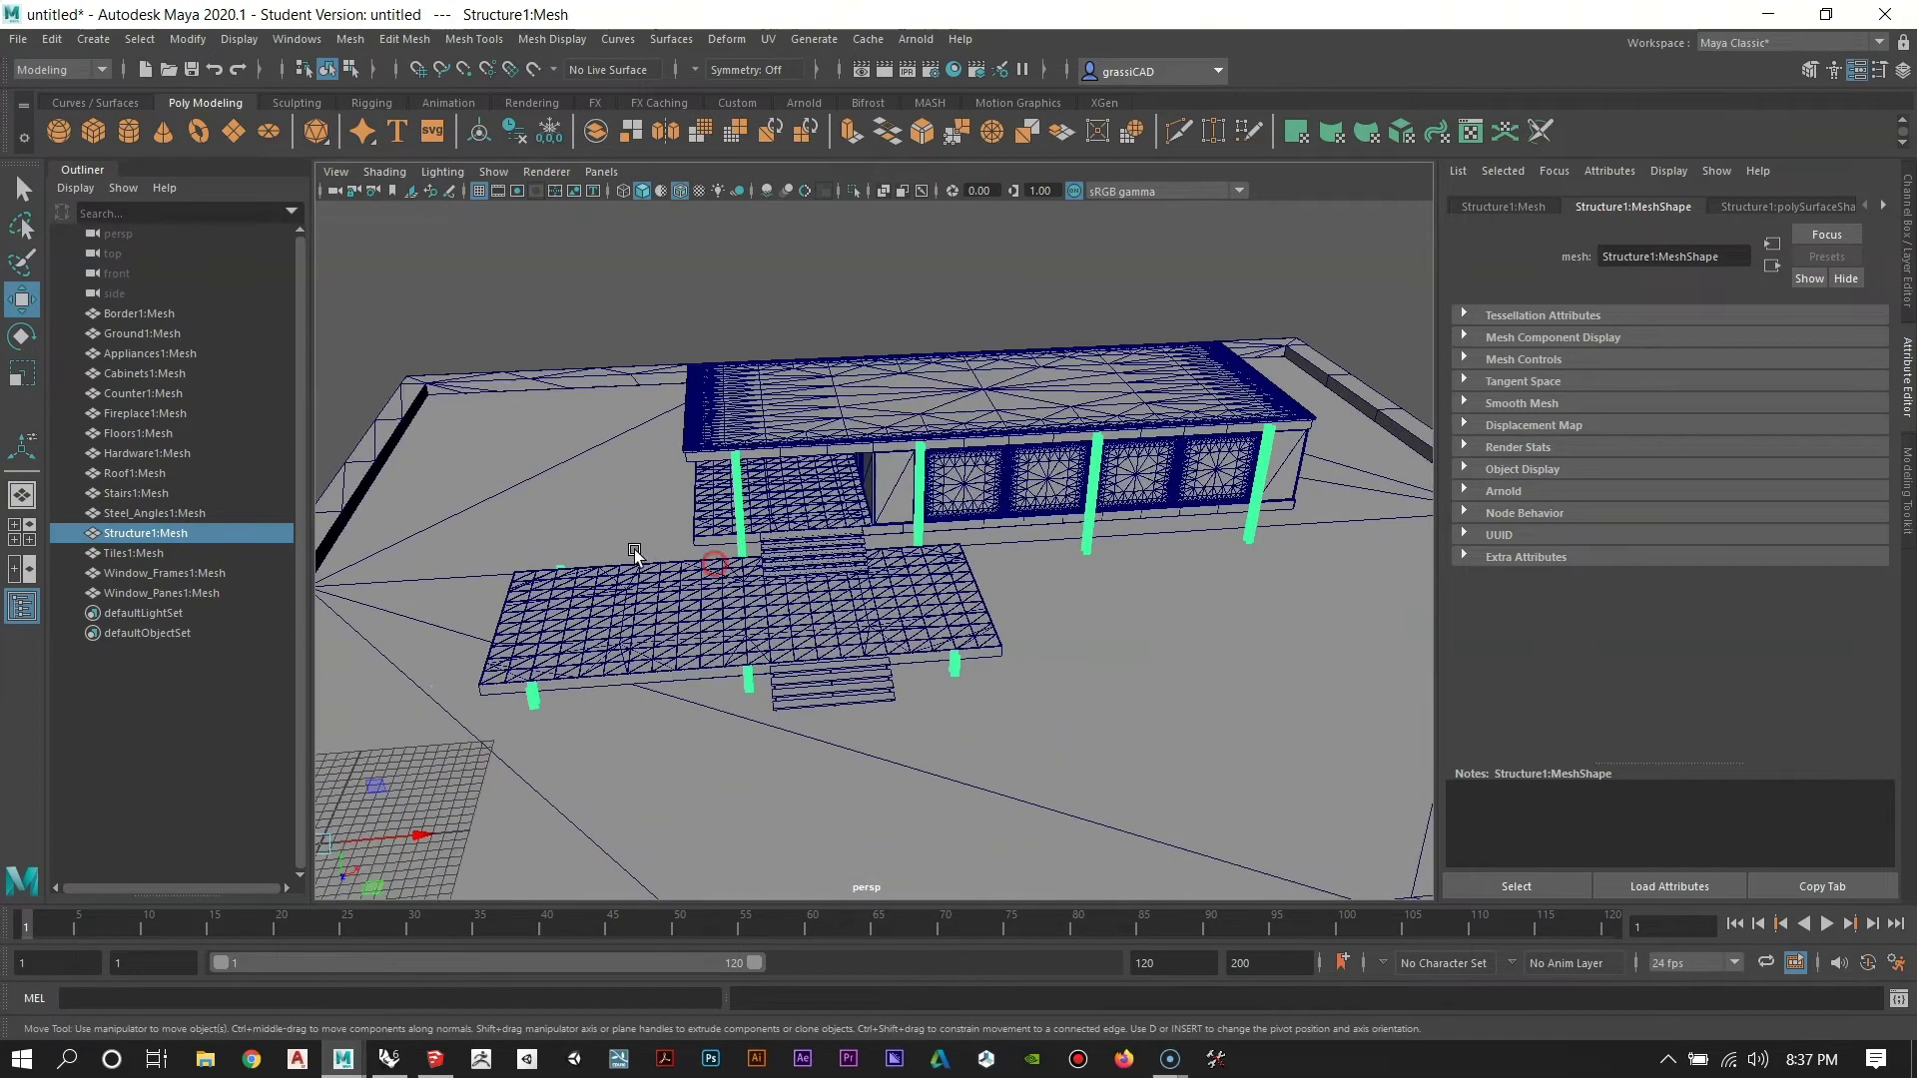
pyautogui.keyDown('alt'); pyautogui.moveTo(633, 549); pyautogui.dragTo(738, 533); pyautogui.keyUp('alt')
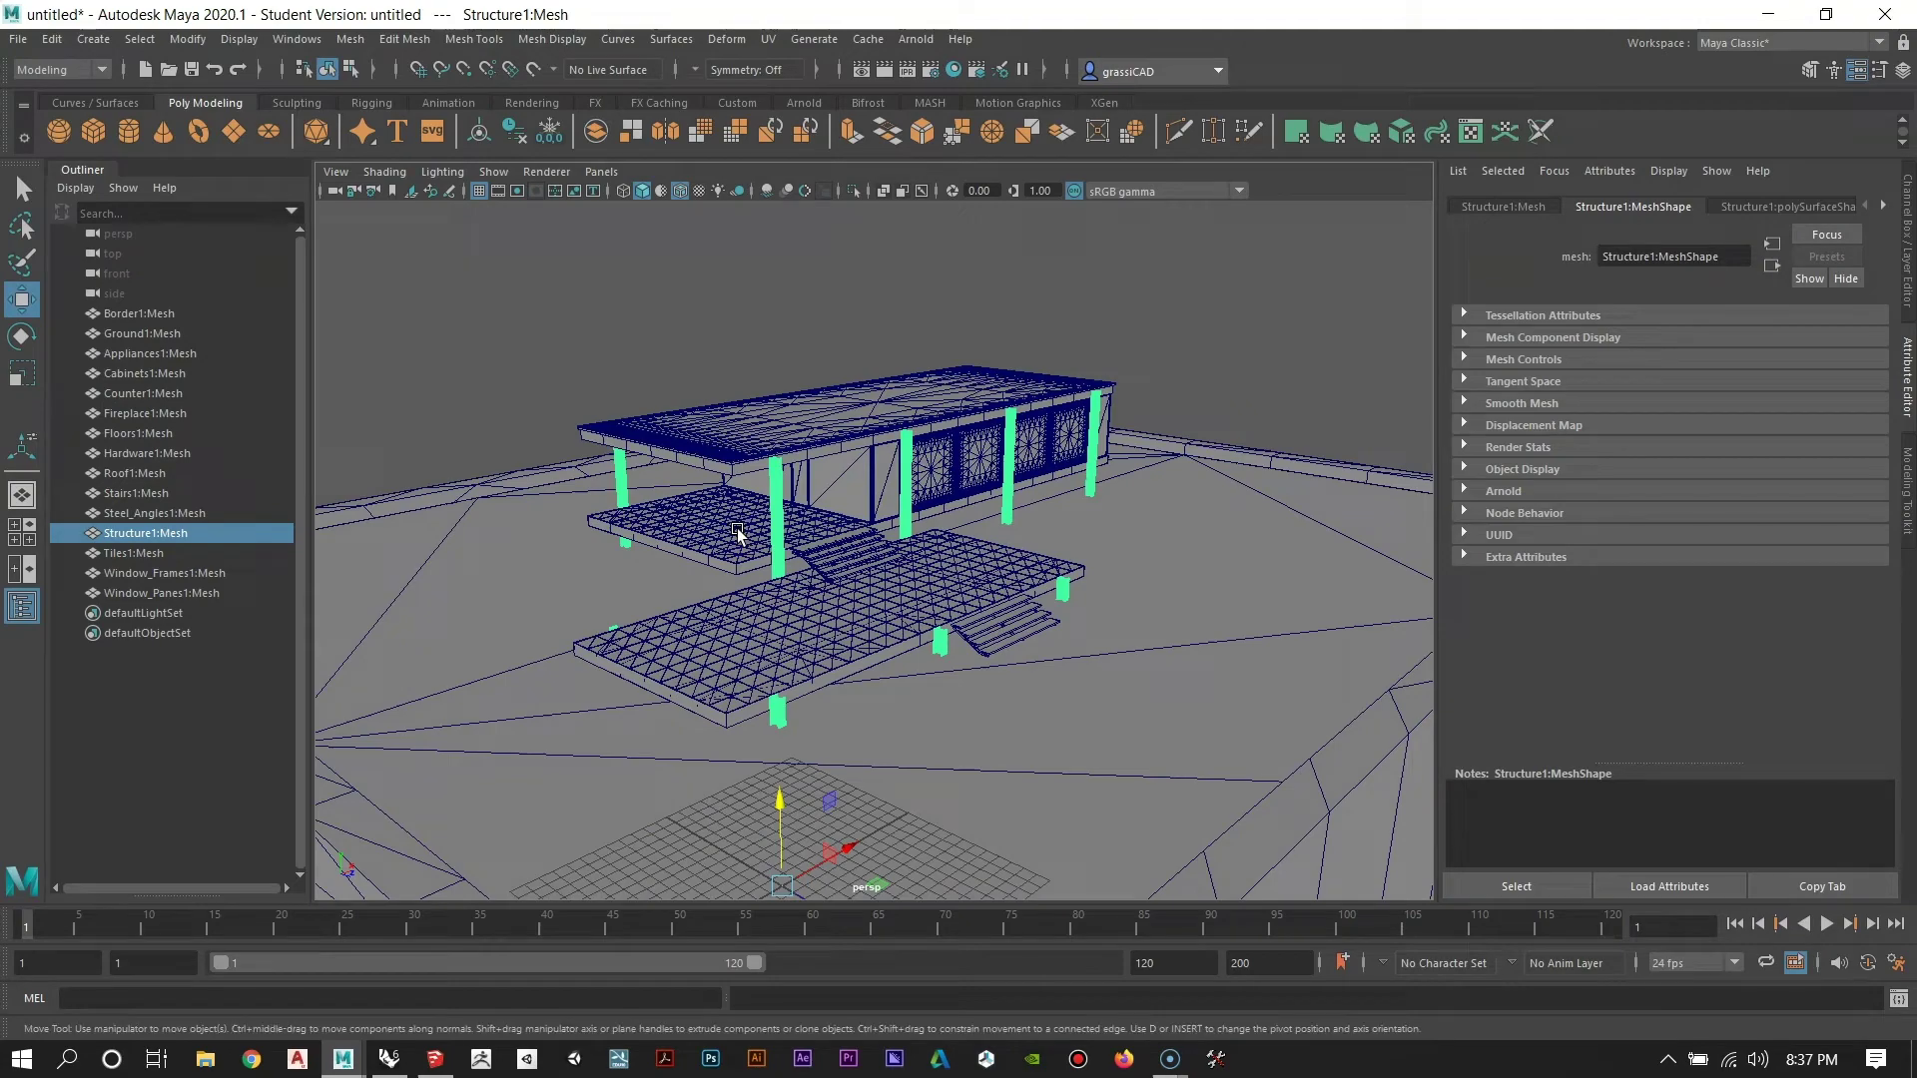
pyautogui.keyDown('alt'); pyautogui.moveTo(840, 423); pyautogui.dragTo(939, 512); pyautogui.keyUp('alt')
pyautogui.keyDown('alt'); pyautogui.moveTo(745, 488); pyautogui.dragTo(912, 535); pyautogui.keyUp('alt')
pyautogui.keyDown('alt'); pyautogui.moveTo(589, 490); pyautogui.dragTo(651, 592, button='right'); pyautogui.keyUp('alt')
pyautogui.keyDown('alt'); pyautogui.moveTo(651, 593); pyautogui.dragTo(691, 661); pyautogui.keyUp('alt')
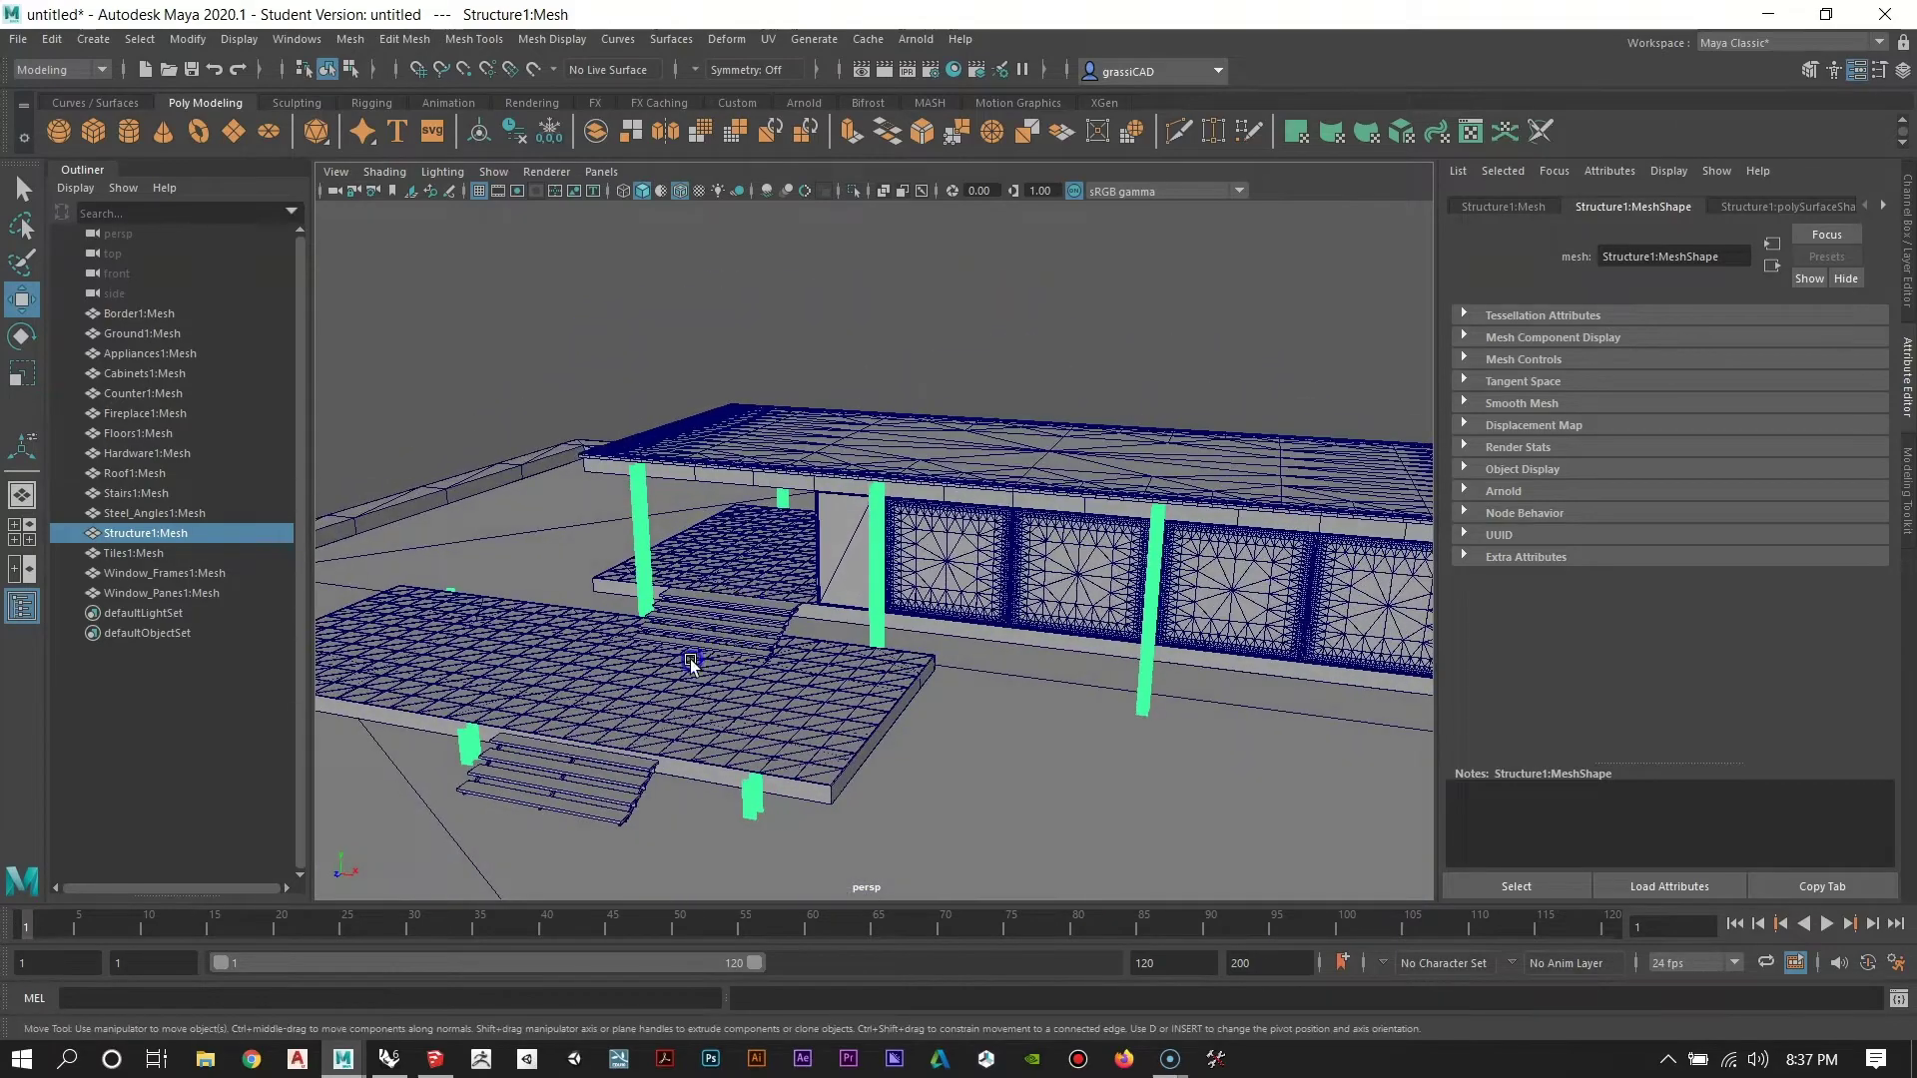
pyautogui.keyDown('alt'); pyautogui.moveTo(643, 532); pyautogui.dragTo(977, 593); pyautogui.keyUp('alt')
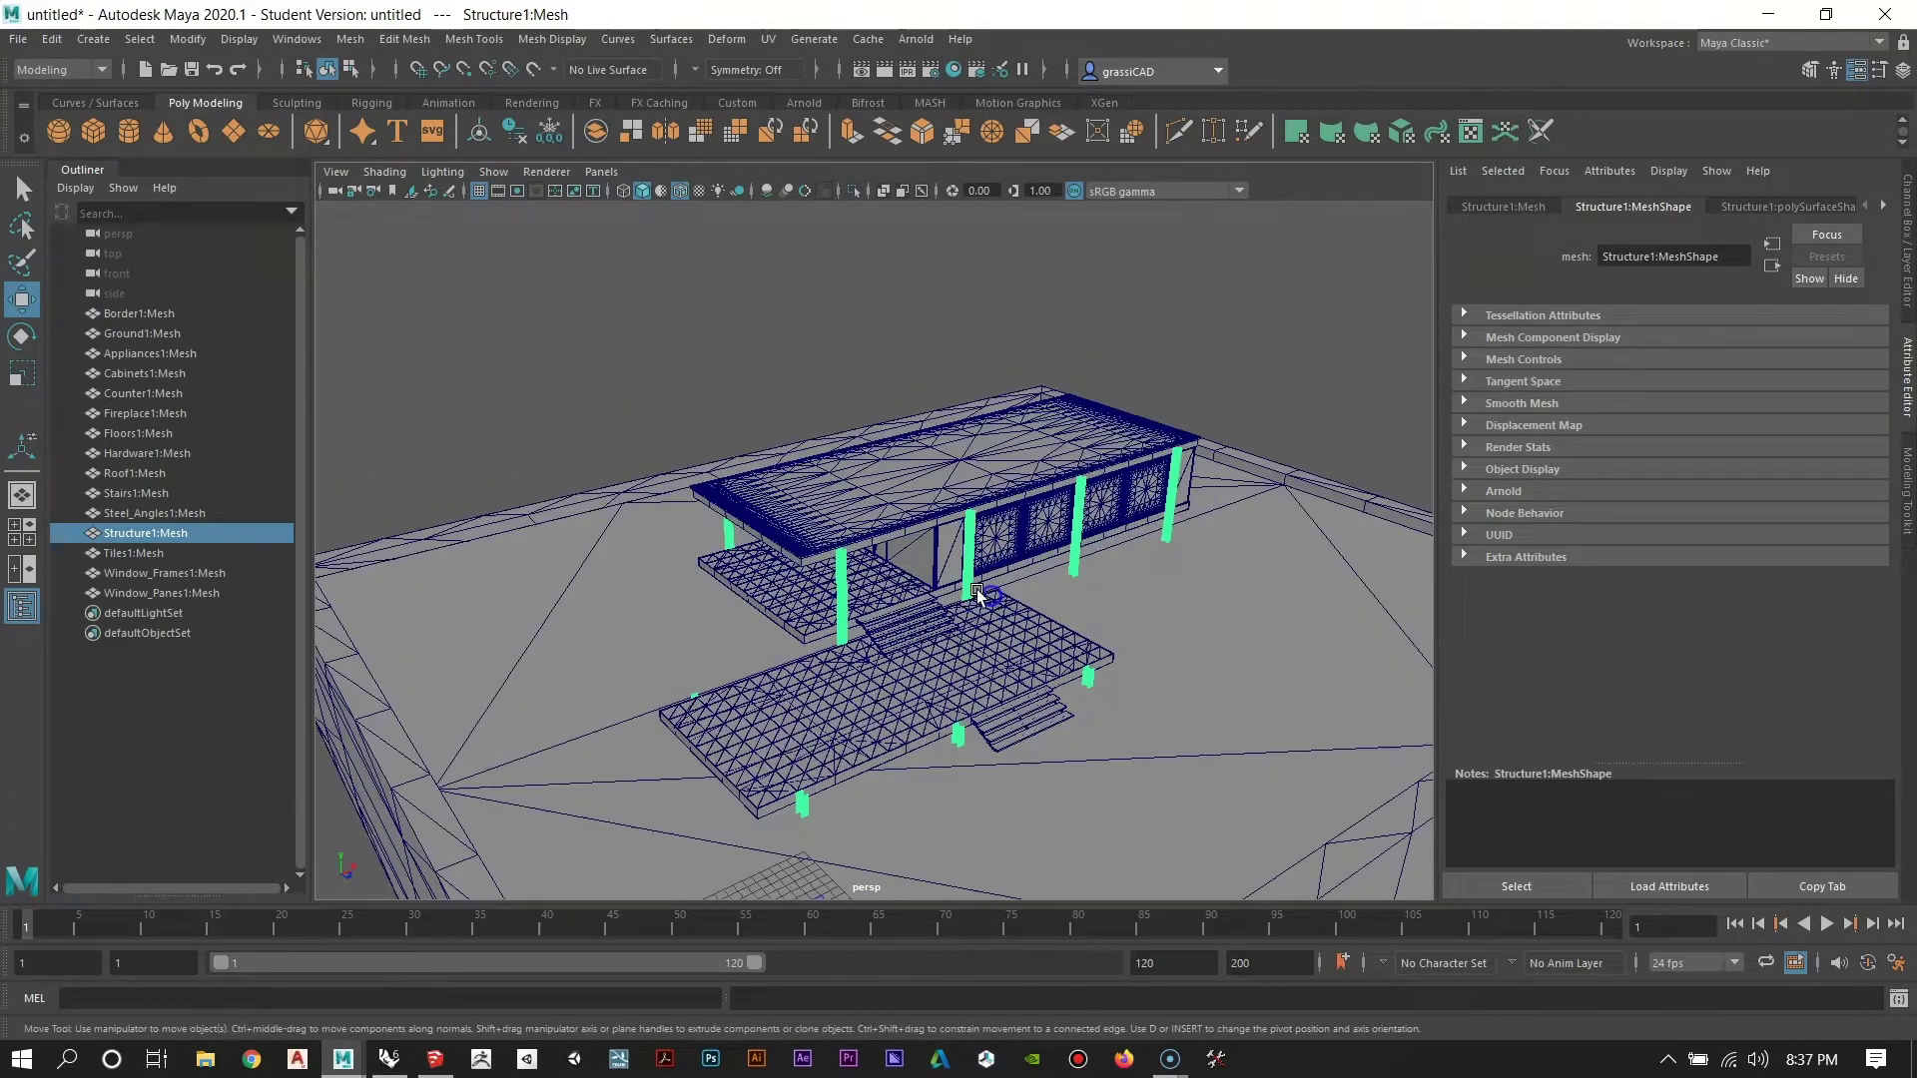
# Switch to the Select tool and separate the structure mesh into individual pieces.
pyautogui.click(23, 188)
pyautogui.keyDown('alt'); pyautogui.moveTo(844, 419); pyautogui.dragTo(912, 586, button='right'); pyautogui.keyUp('alt')
pyautogui.keyDown('alt'); pyautogui.moveTo(912, 586); pyautogui.dragTo(947, 559); pyautogui.keyUp('alt')
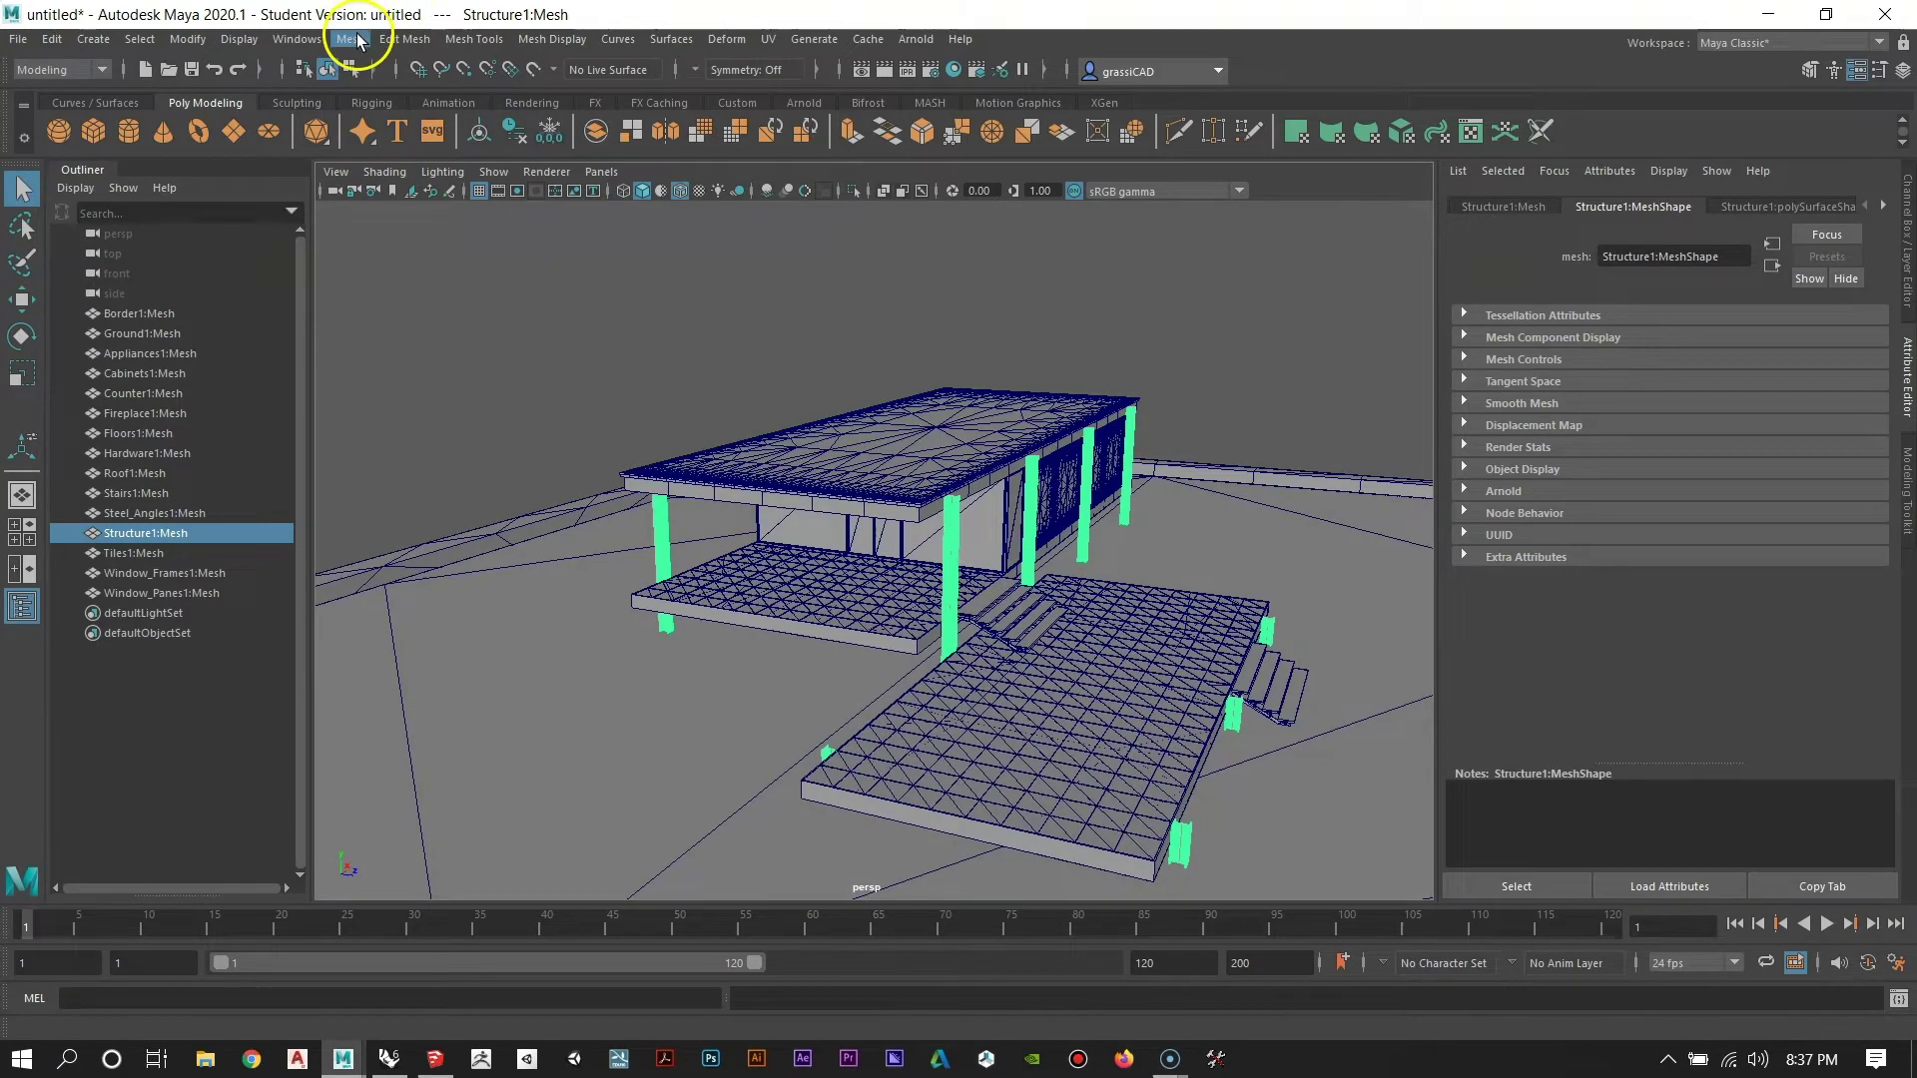
pyautogui.click(352, 39)
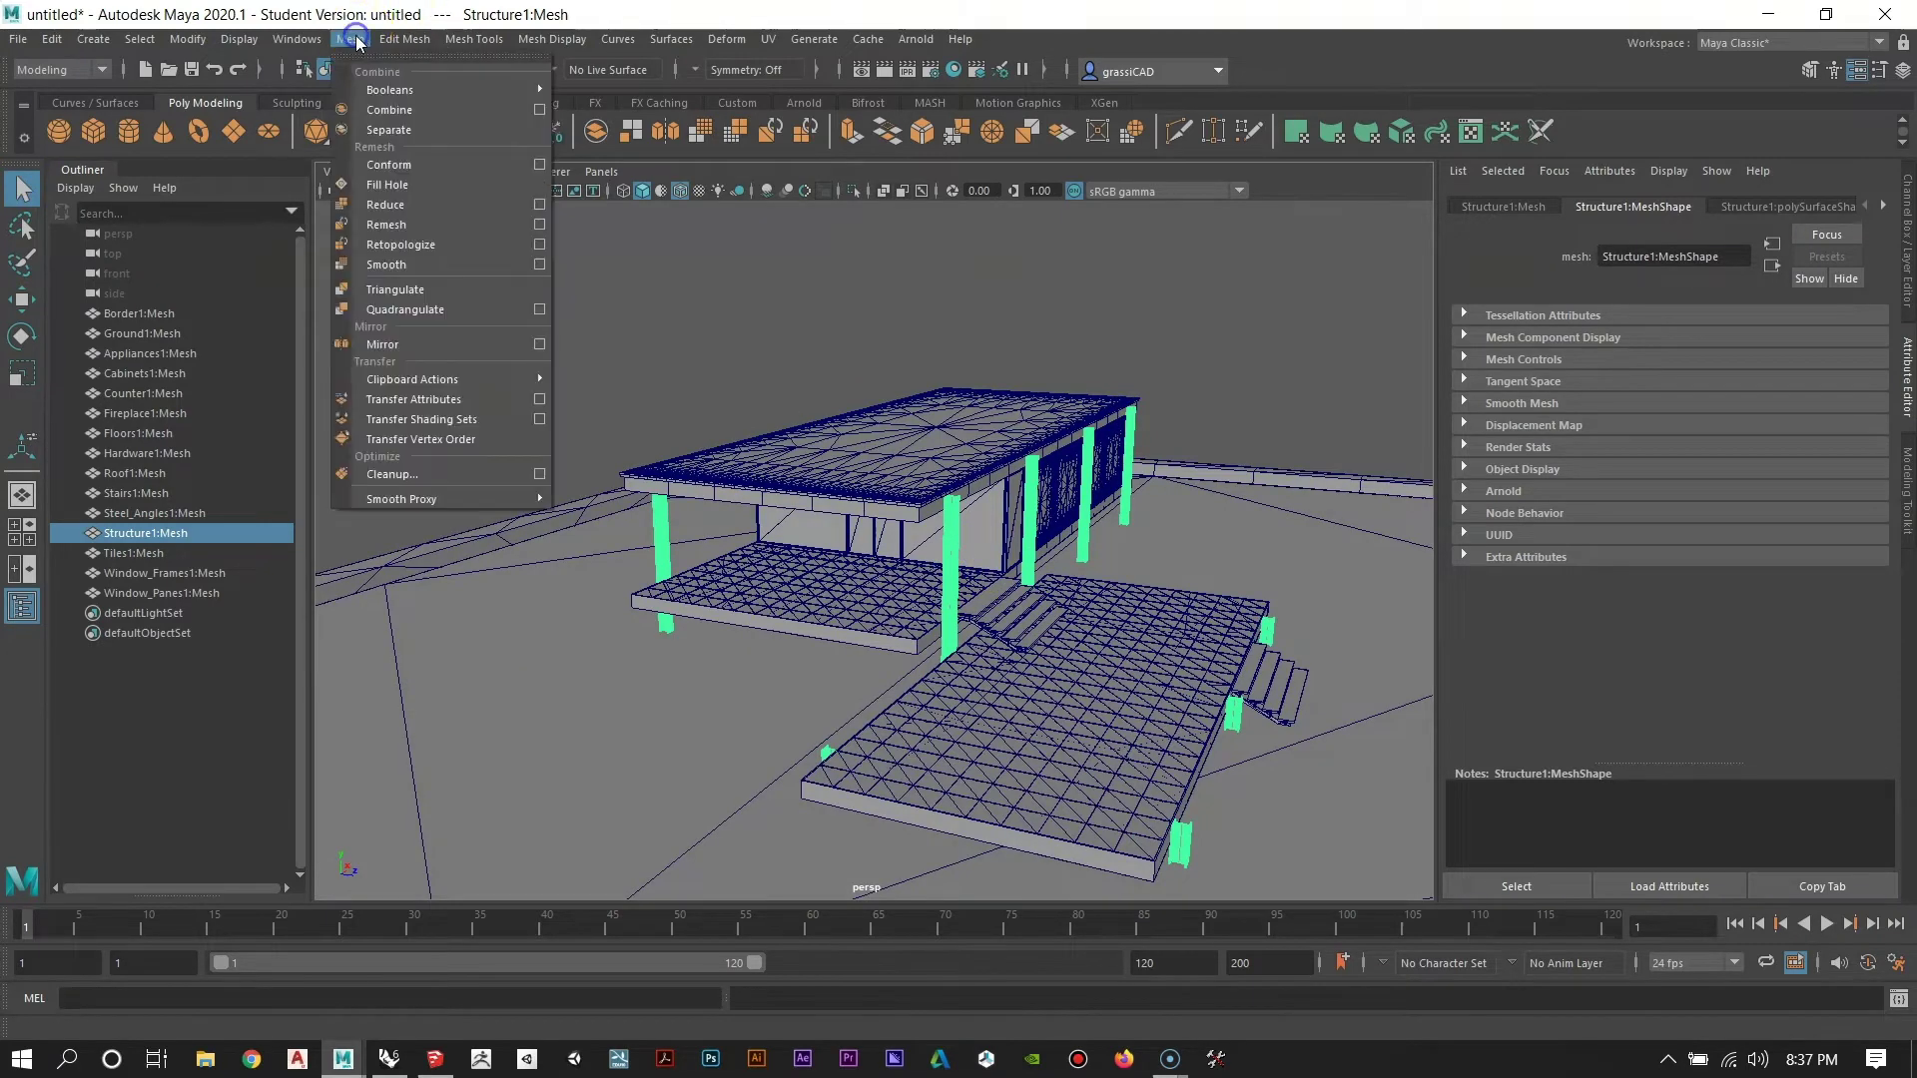
pyautogui.click(388, 129)
# Select single columns along the house's side to check that each is an independent object, and clear the selection.
pyautogui.keyDown('alt'); pyautogui.moveTo(915, 505); pyautogui.dragTo(663, 500); pyautogui.keyUp('alt')
pyautogui.click(884, 589)
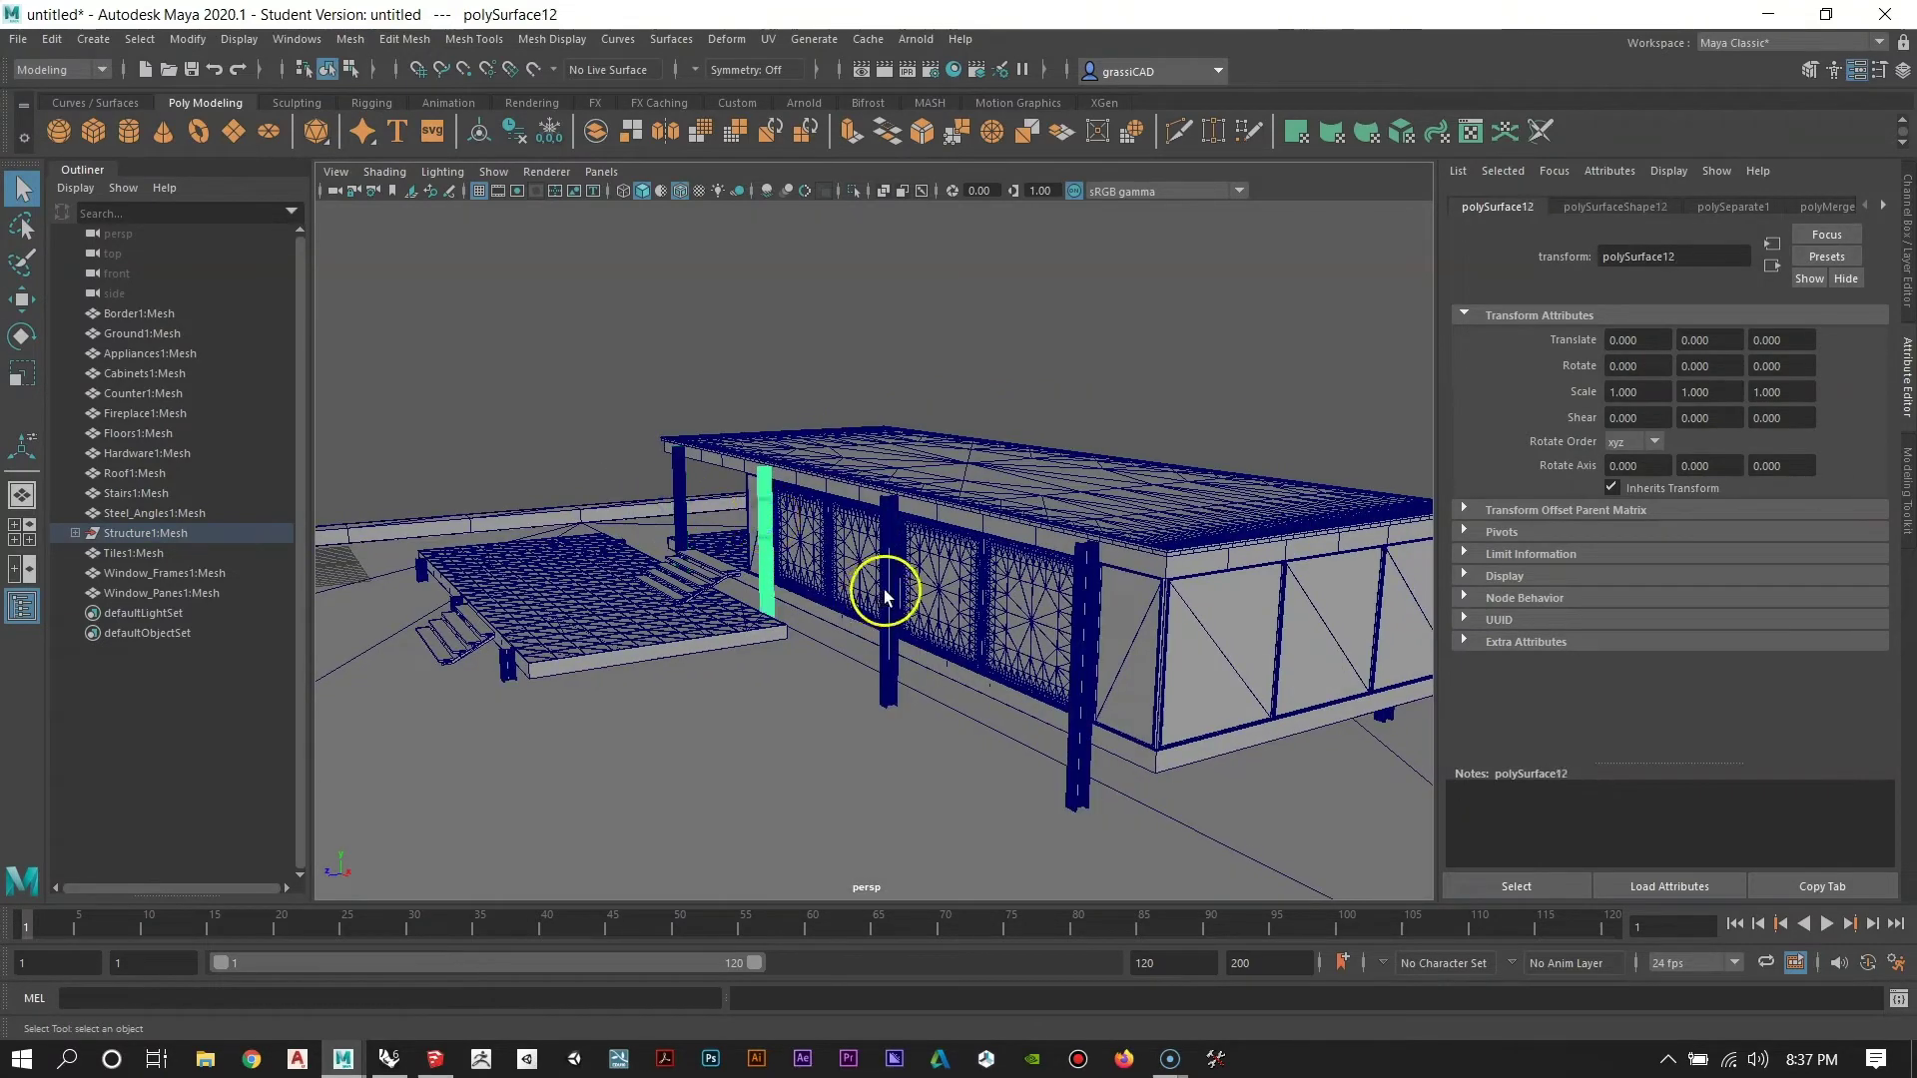
pyautogui.keyDown('alt'); pyautogui.moveTo(1177, 627); pyautogui.dragTo(629, 623); pyautogui.keyUp('alt')
pyautogui.click(782, 576)
pyautogui.click(849, 571)
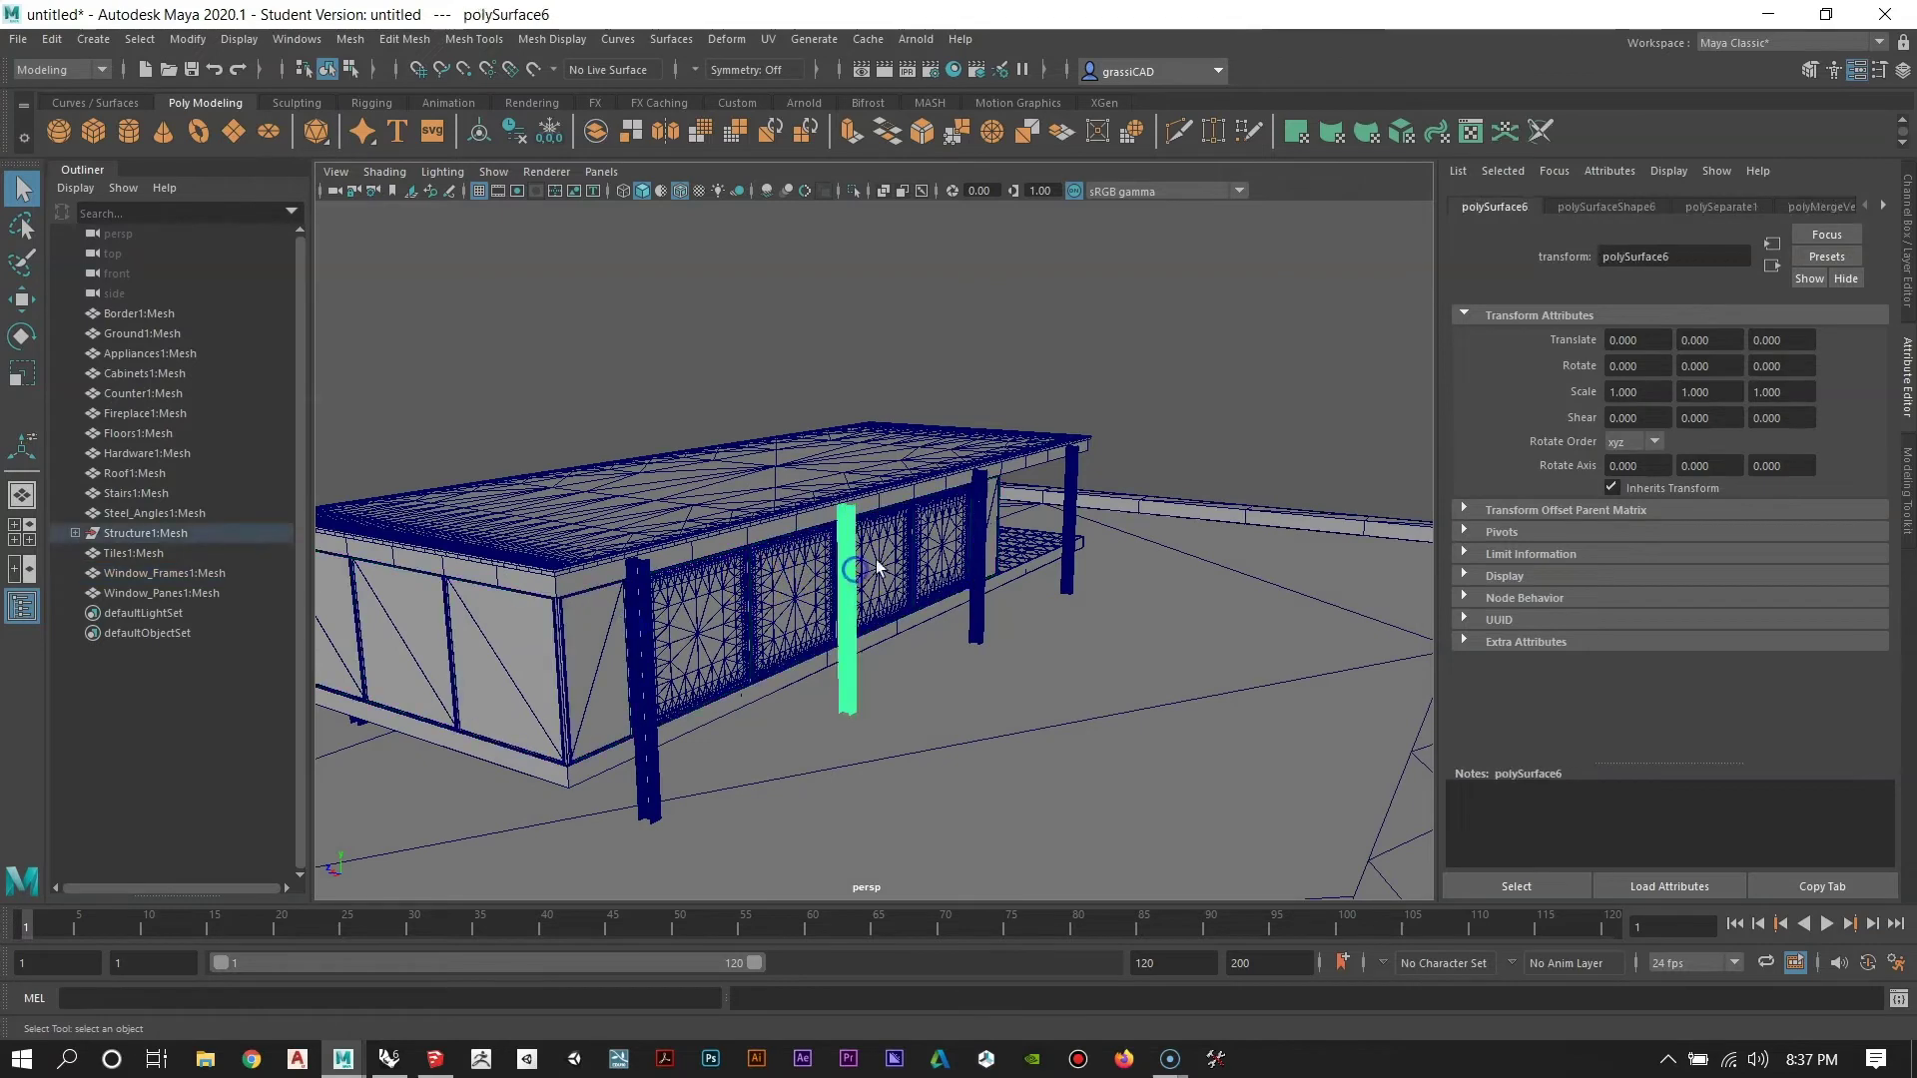
pyautogui.click(869, 256)
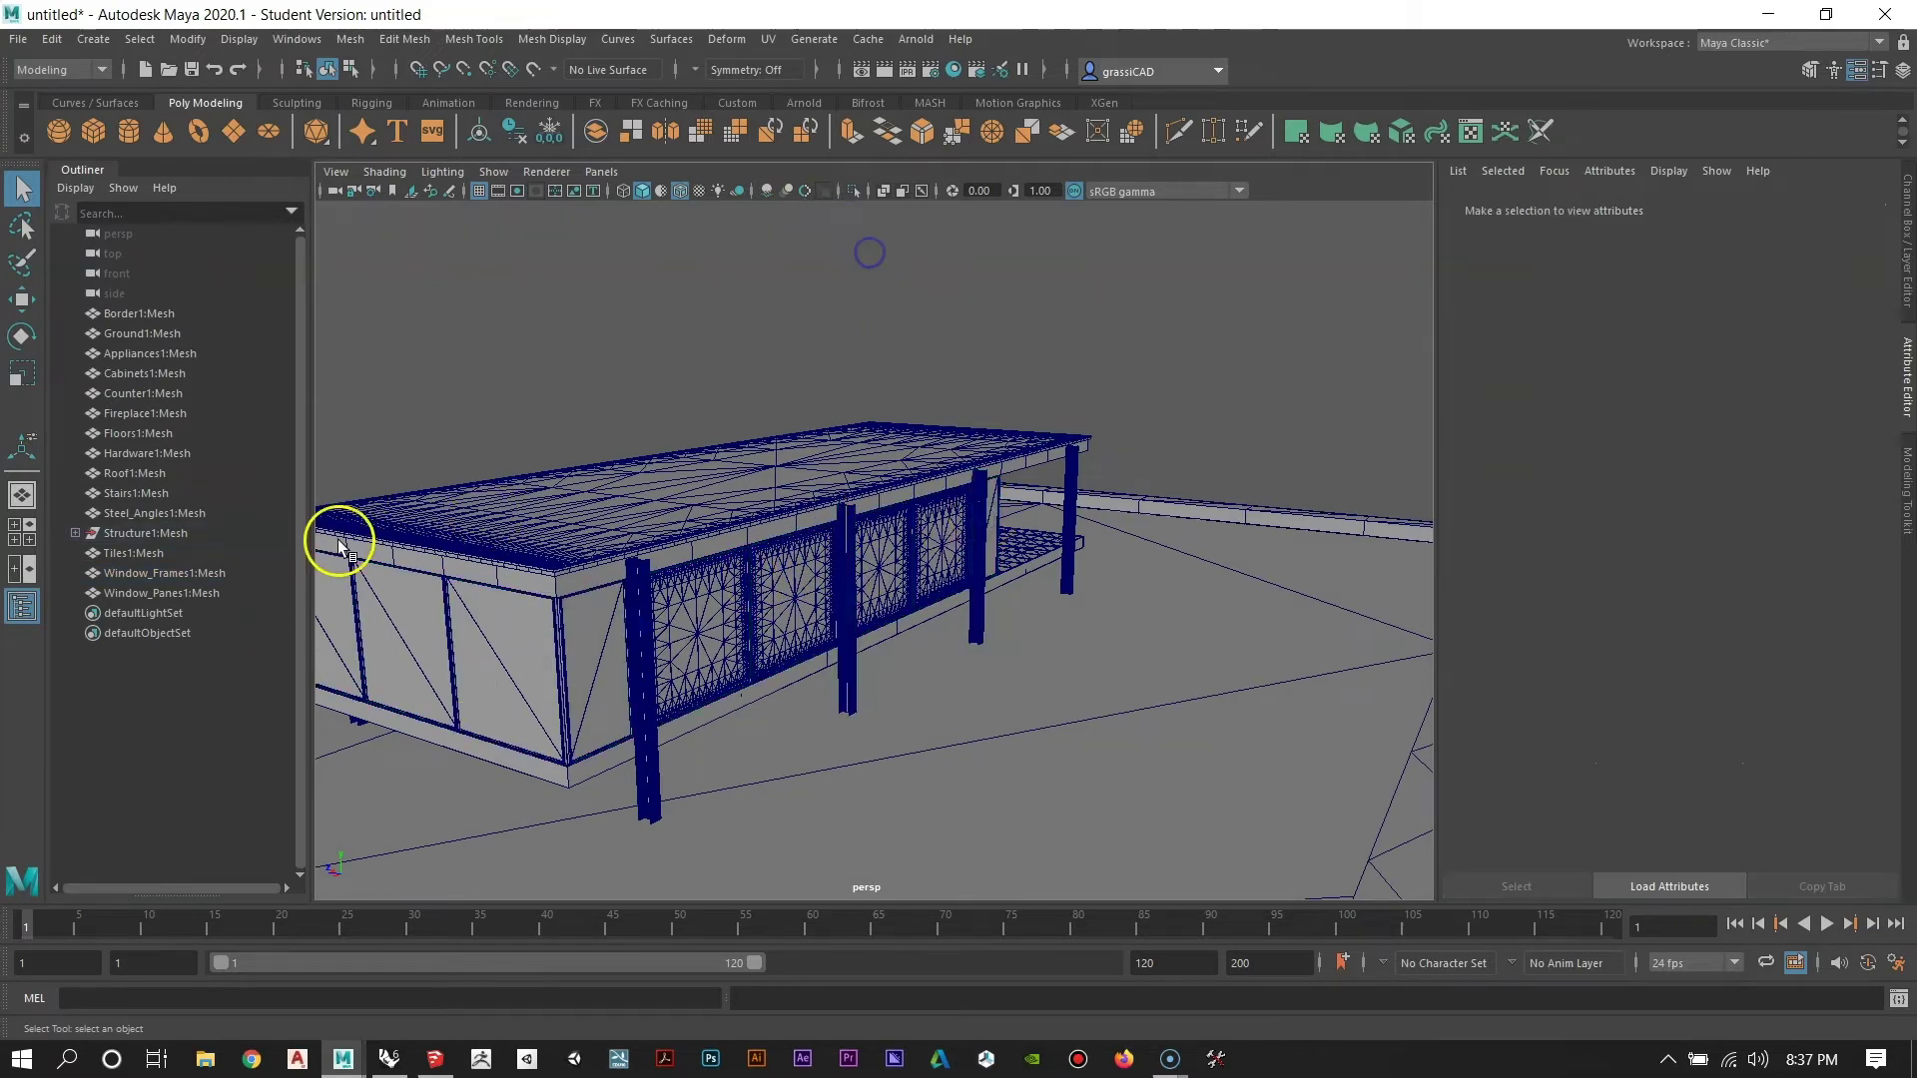
# Select the whole Structure1:Mesh group and expand it in the scene hierarchy to list its separated pieces.
pyautogui.click(147, 535)
pyautogui.keyDown('alt'); pyautogui.moveTo(759, 639); pyautogui.dragTo(368, 613); pyautogui.keyUp('alt')
pyautogui.keyDown('alt'); pyautogui.moveTo(561, 605); pyautogui.dragTo(685, 601); pyautogui.keyUp('alt')
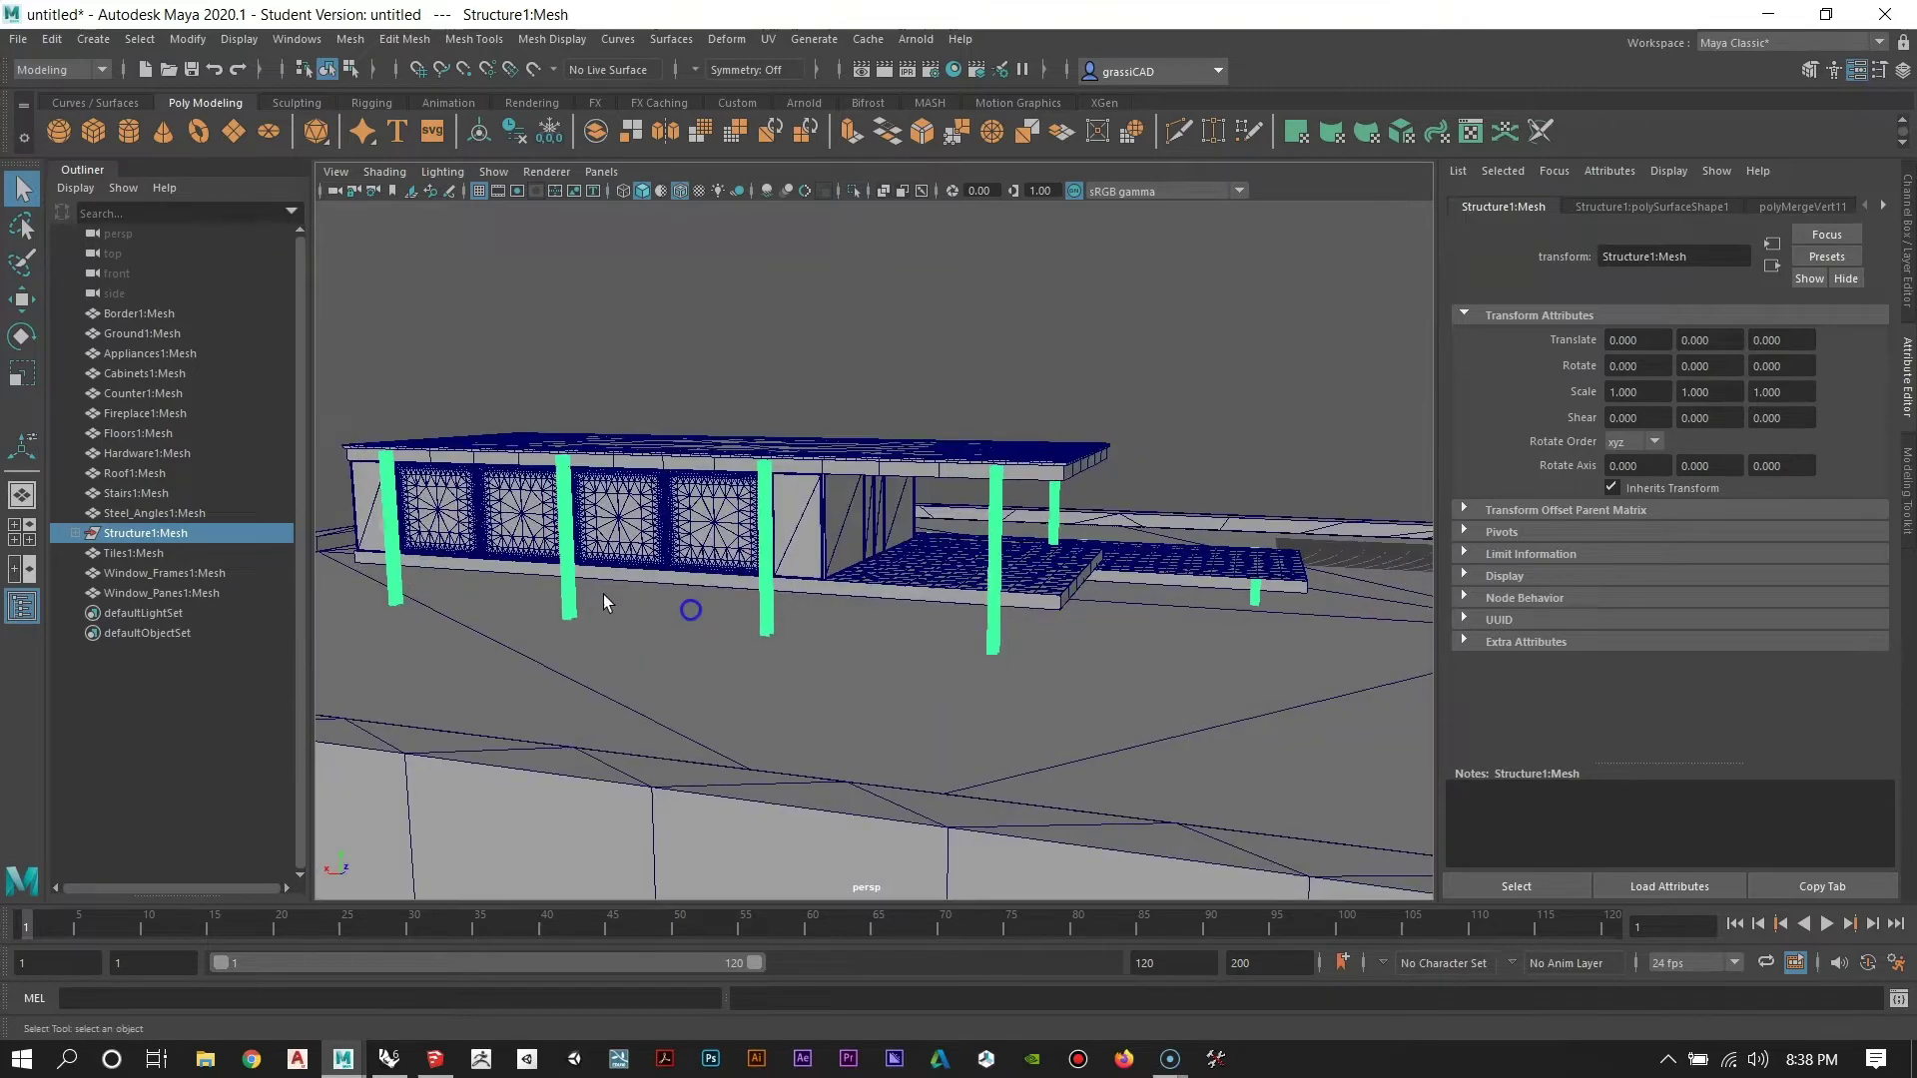
pyautogui.click(75, 533)
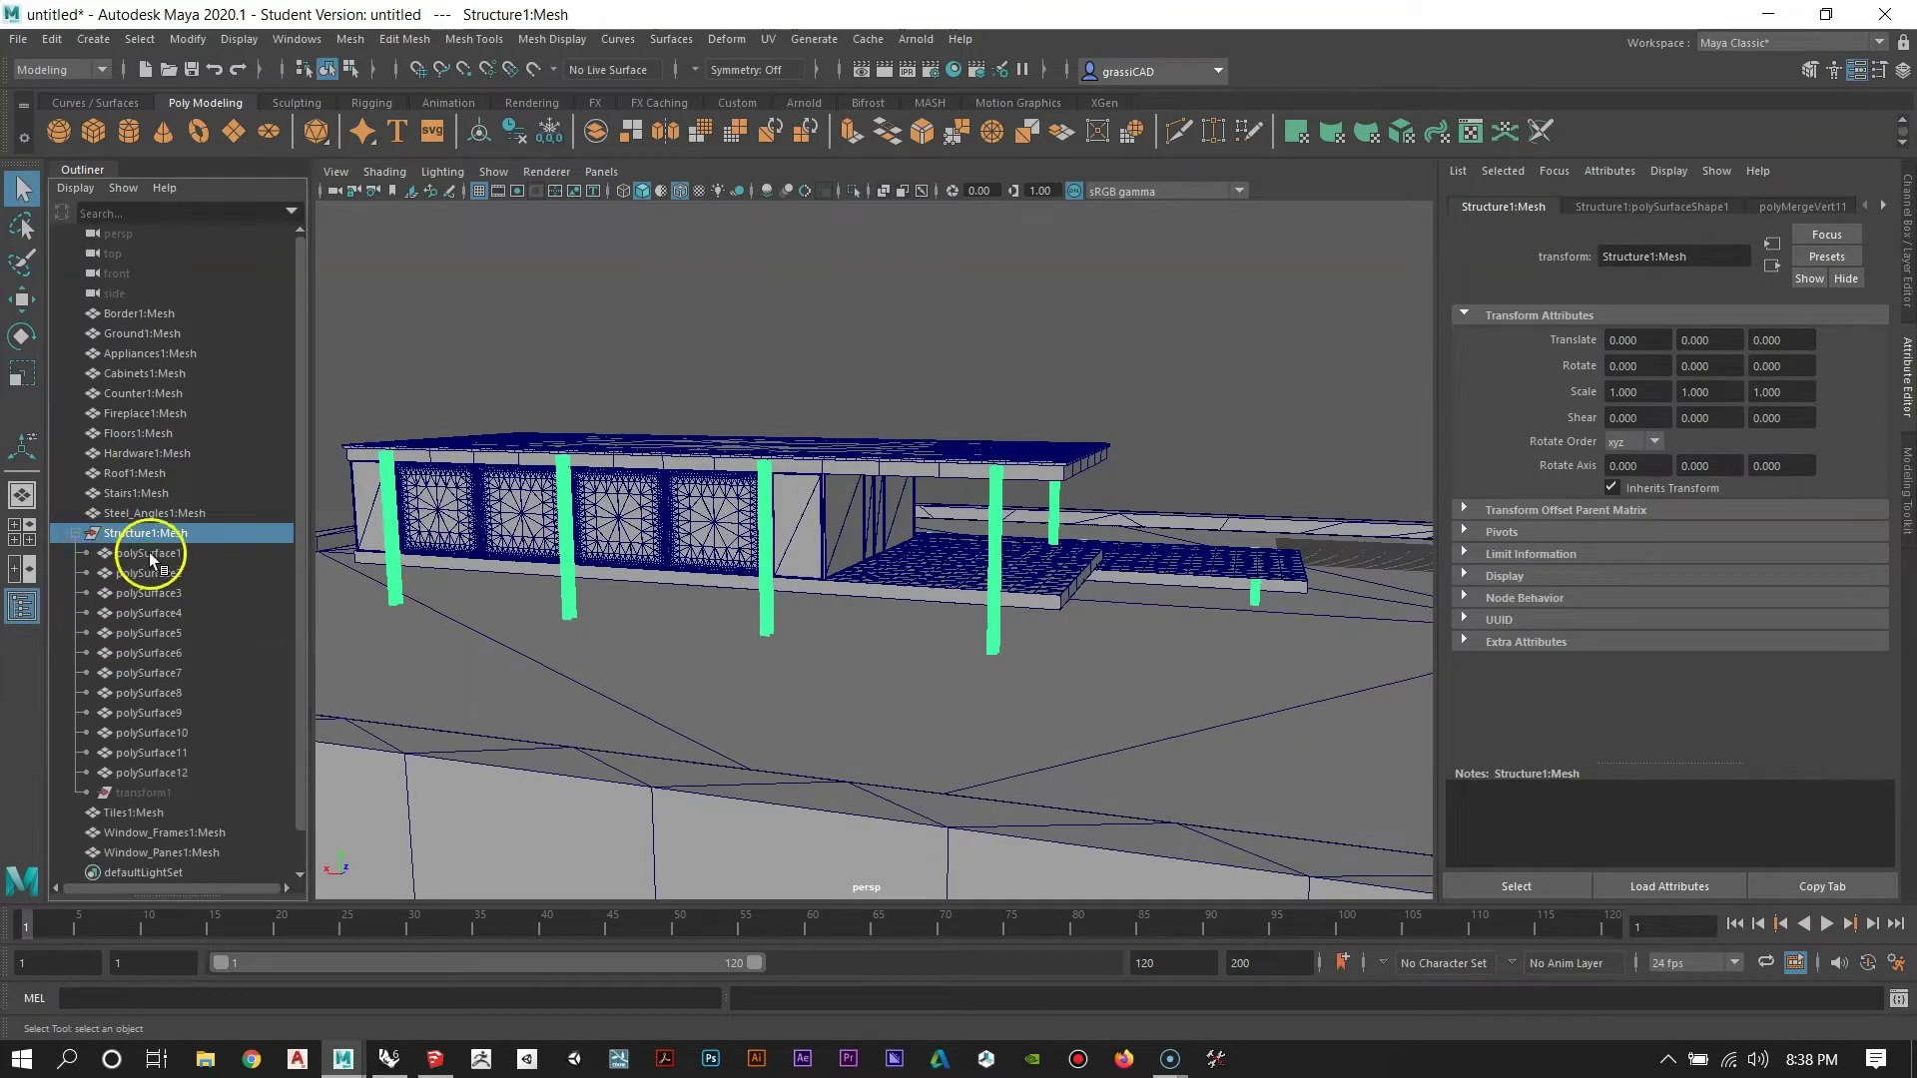
# Select individual polySurface pieces in the scene hierarchy to check which column each one corresponds to.
pyautogui.click(145, 553)
pyautogui.click(145, 573)
pyautogui.click(145, 593)
pyautogui.click(145, 654)
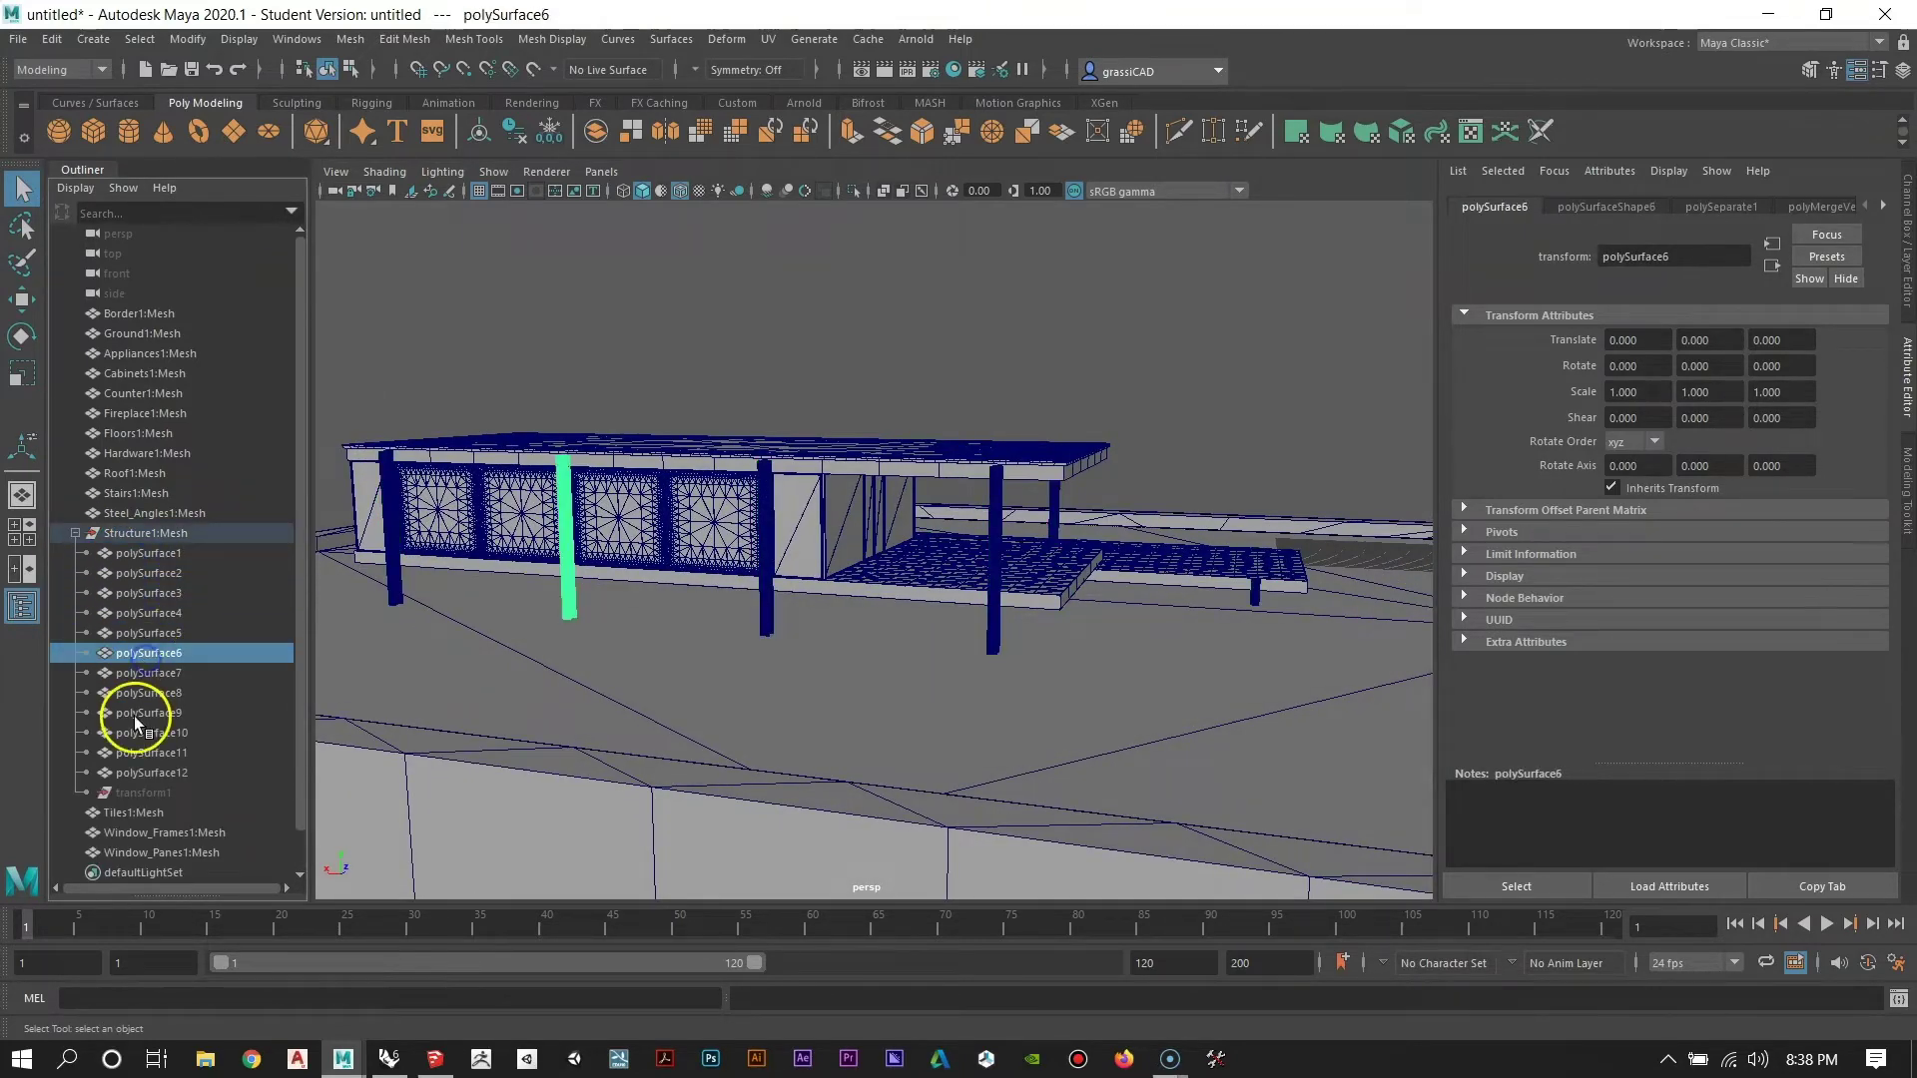
pyautogui.click(140, 713)
pyautogui.click(140, 792)
pyautogui.click(135, 773)
pyautogui.keyDown('alt'); pyautogui.moveTo(699, 579); pyautogui.dragTo(926, 574); pyautogui.keyUp('alt')
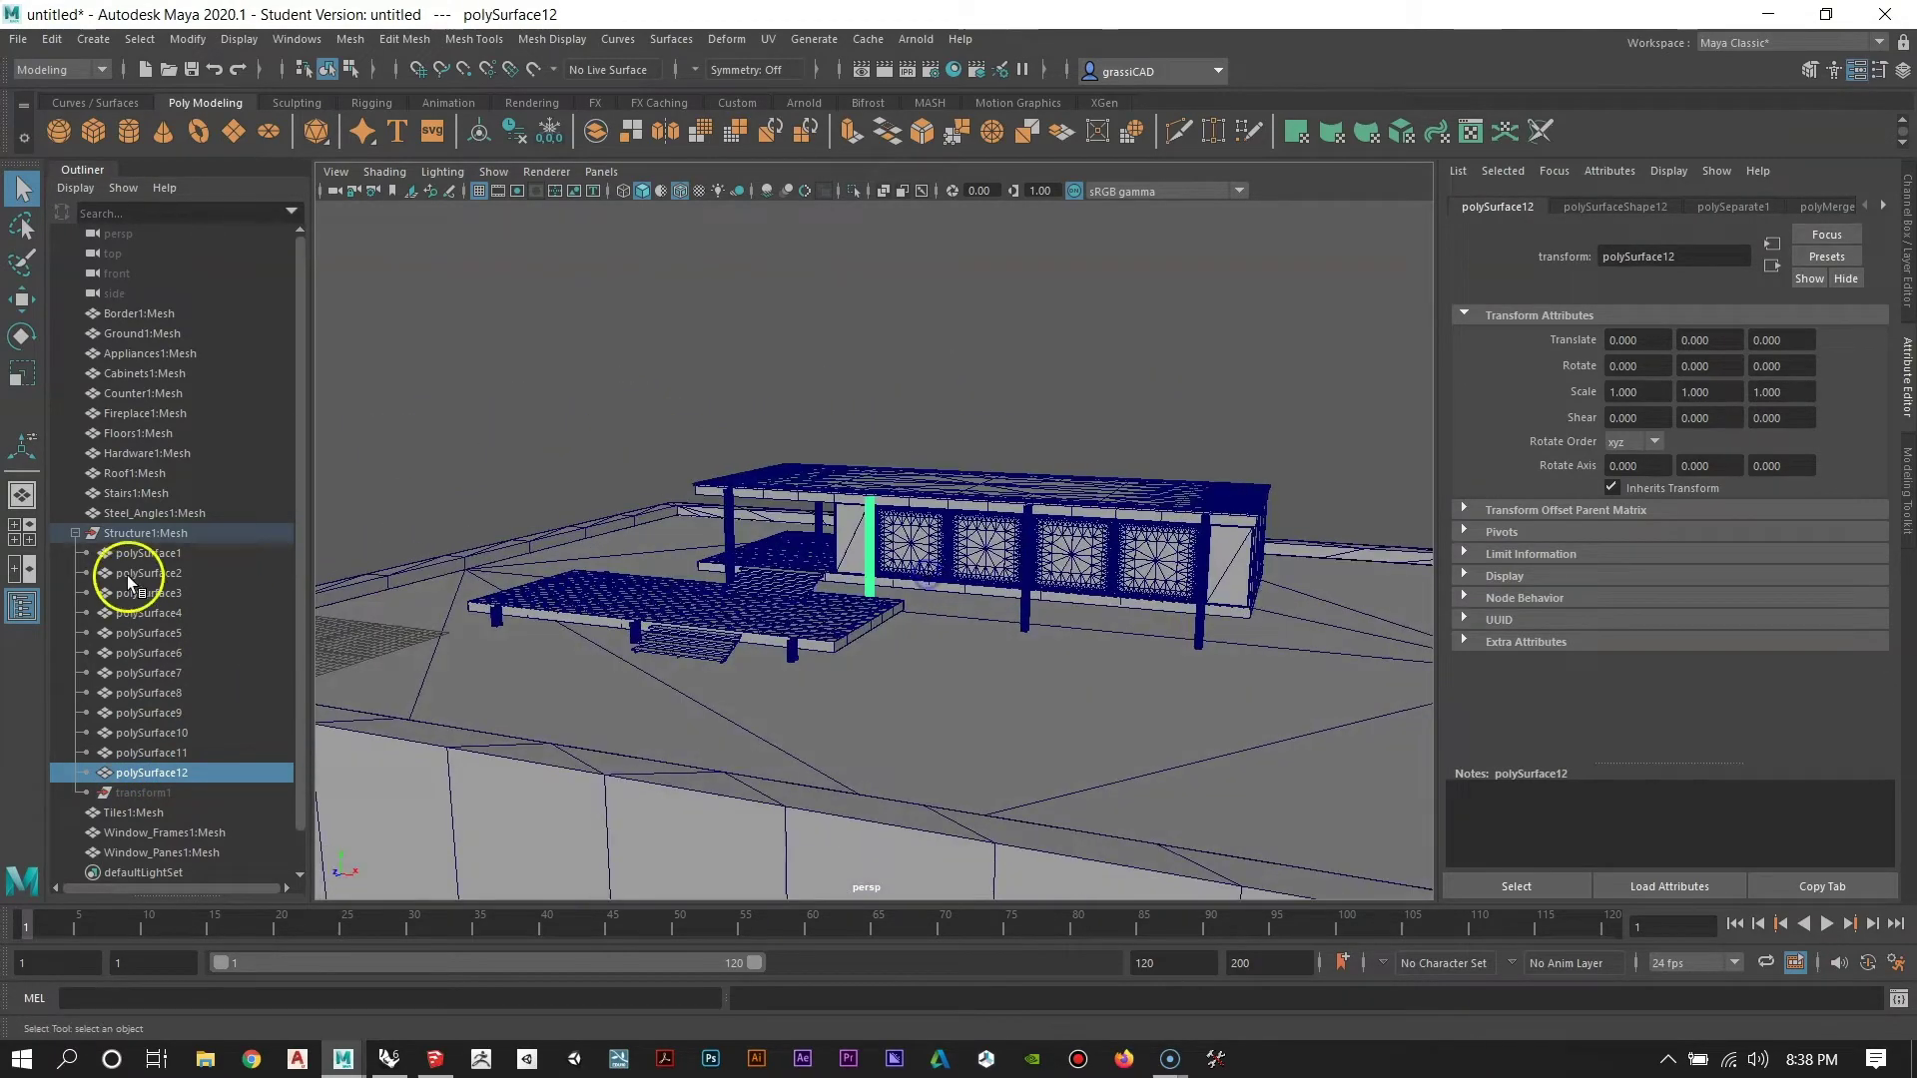
# Select polySurface1 through polySurface12 and combine them into a single mesh.
pyautogui.click(164, 555)
pyautogui.keyDown('shift'); pyautogui.click(155, 774); pyautogui.keyUp('shift')
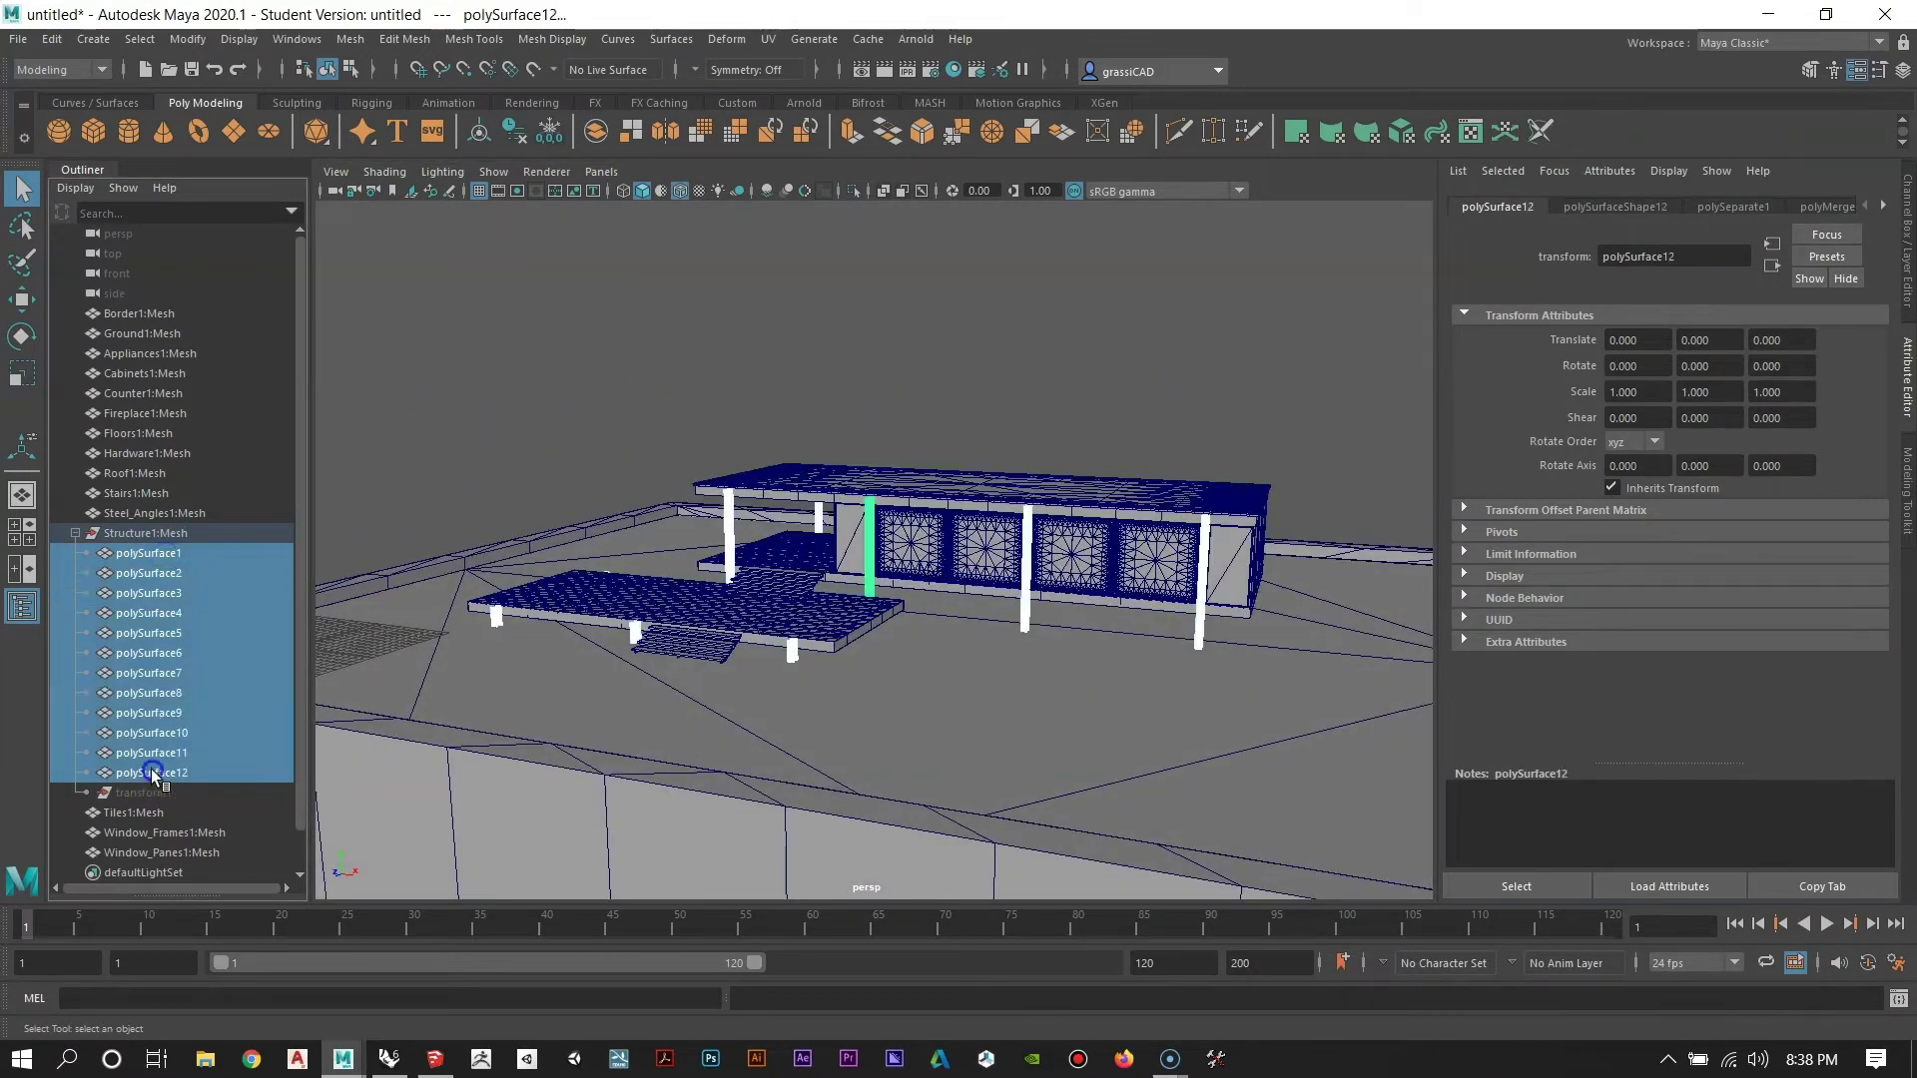
pyautogui.keyDown('alt'); pyautogui.moveTo(912, 483); pyautogui.dragTo(419, 497); pyautogui.keyUp('alt')
pyautogui.click(349, 39)
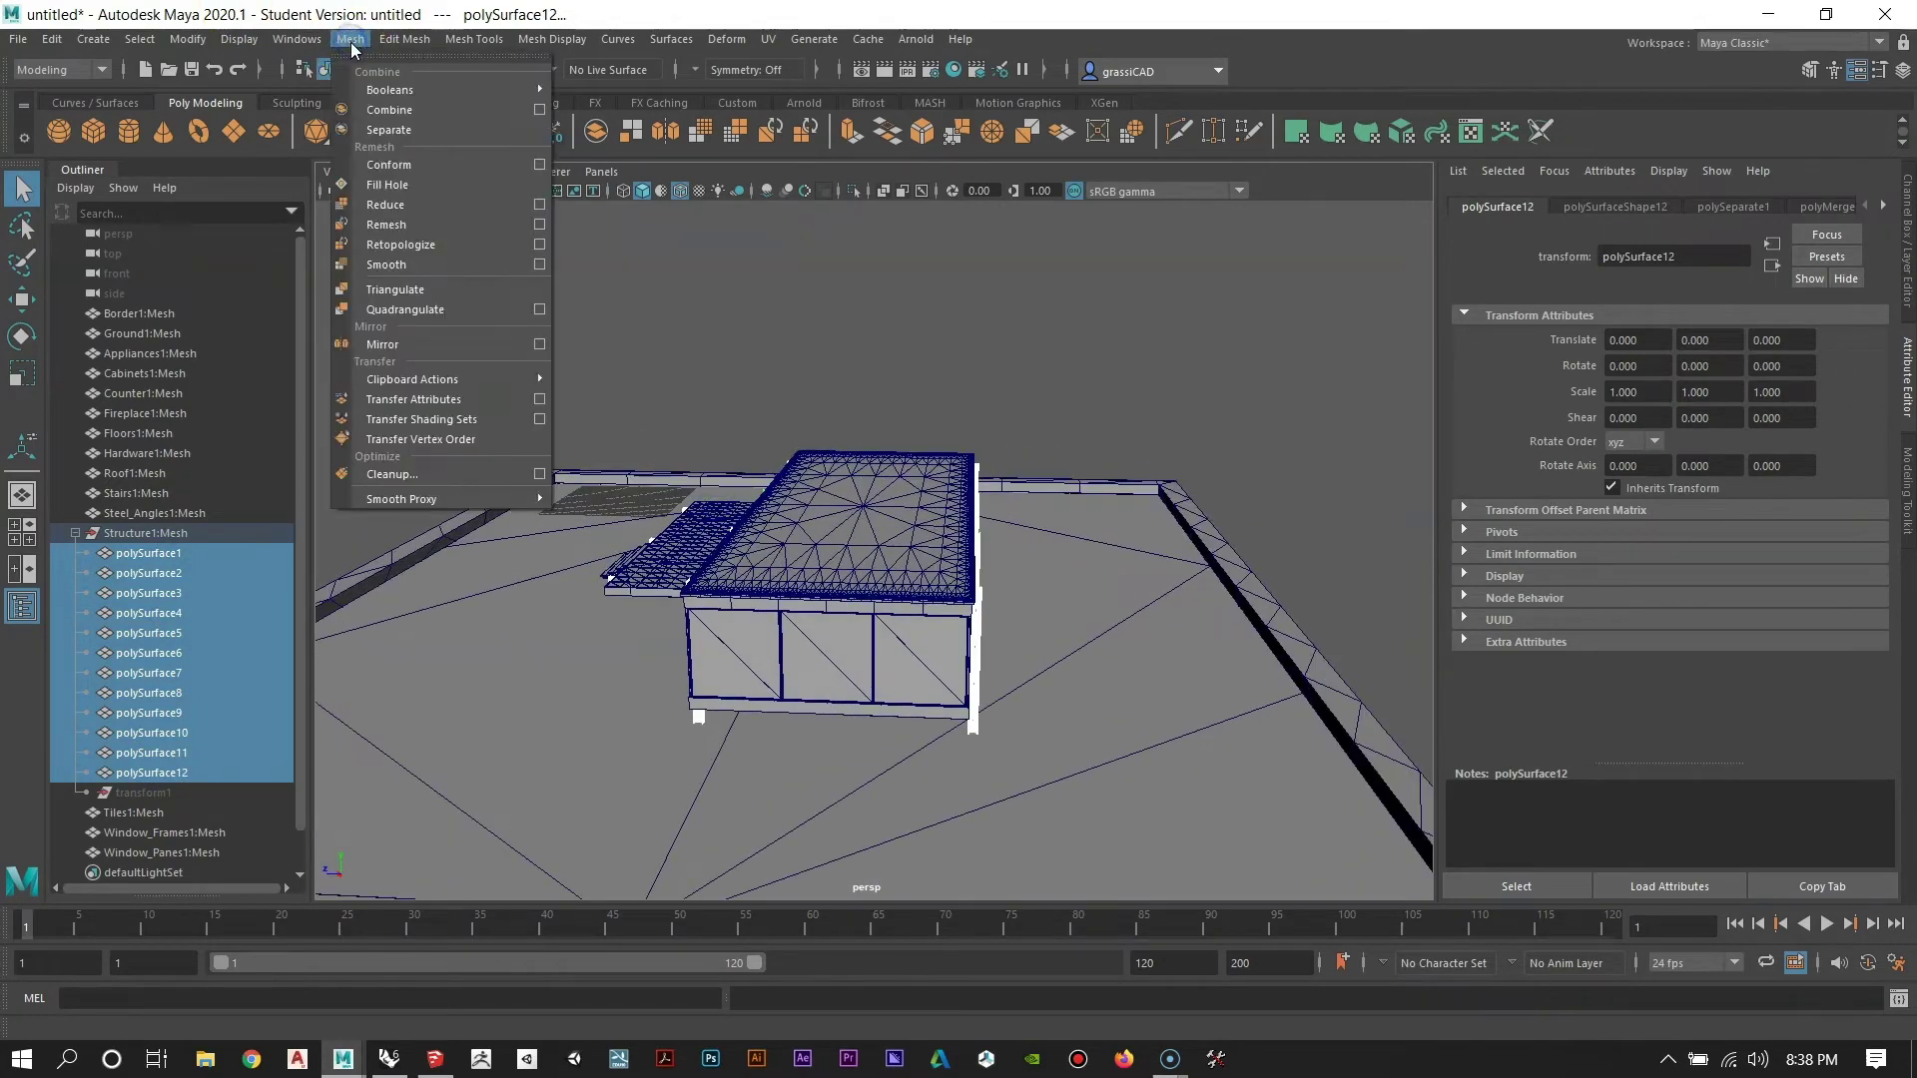
pyautogui.click(385, 111)
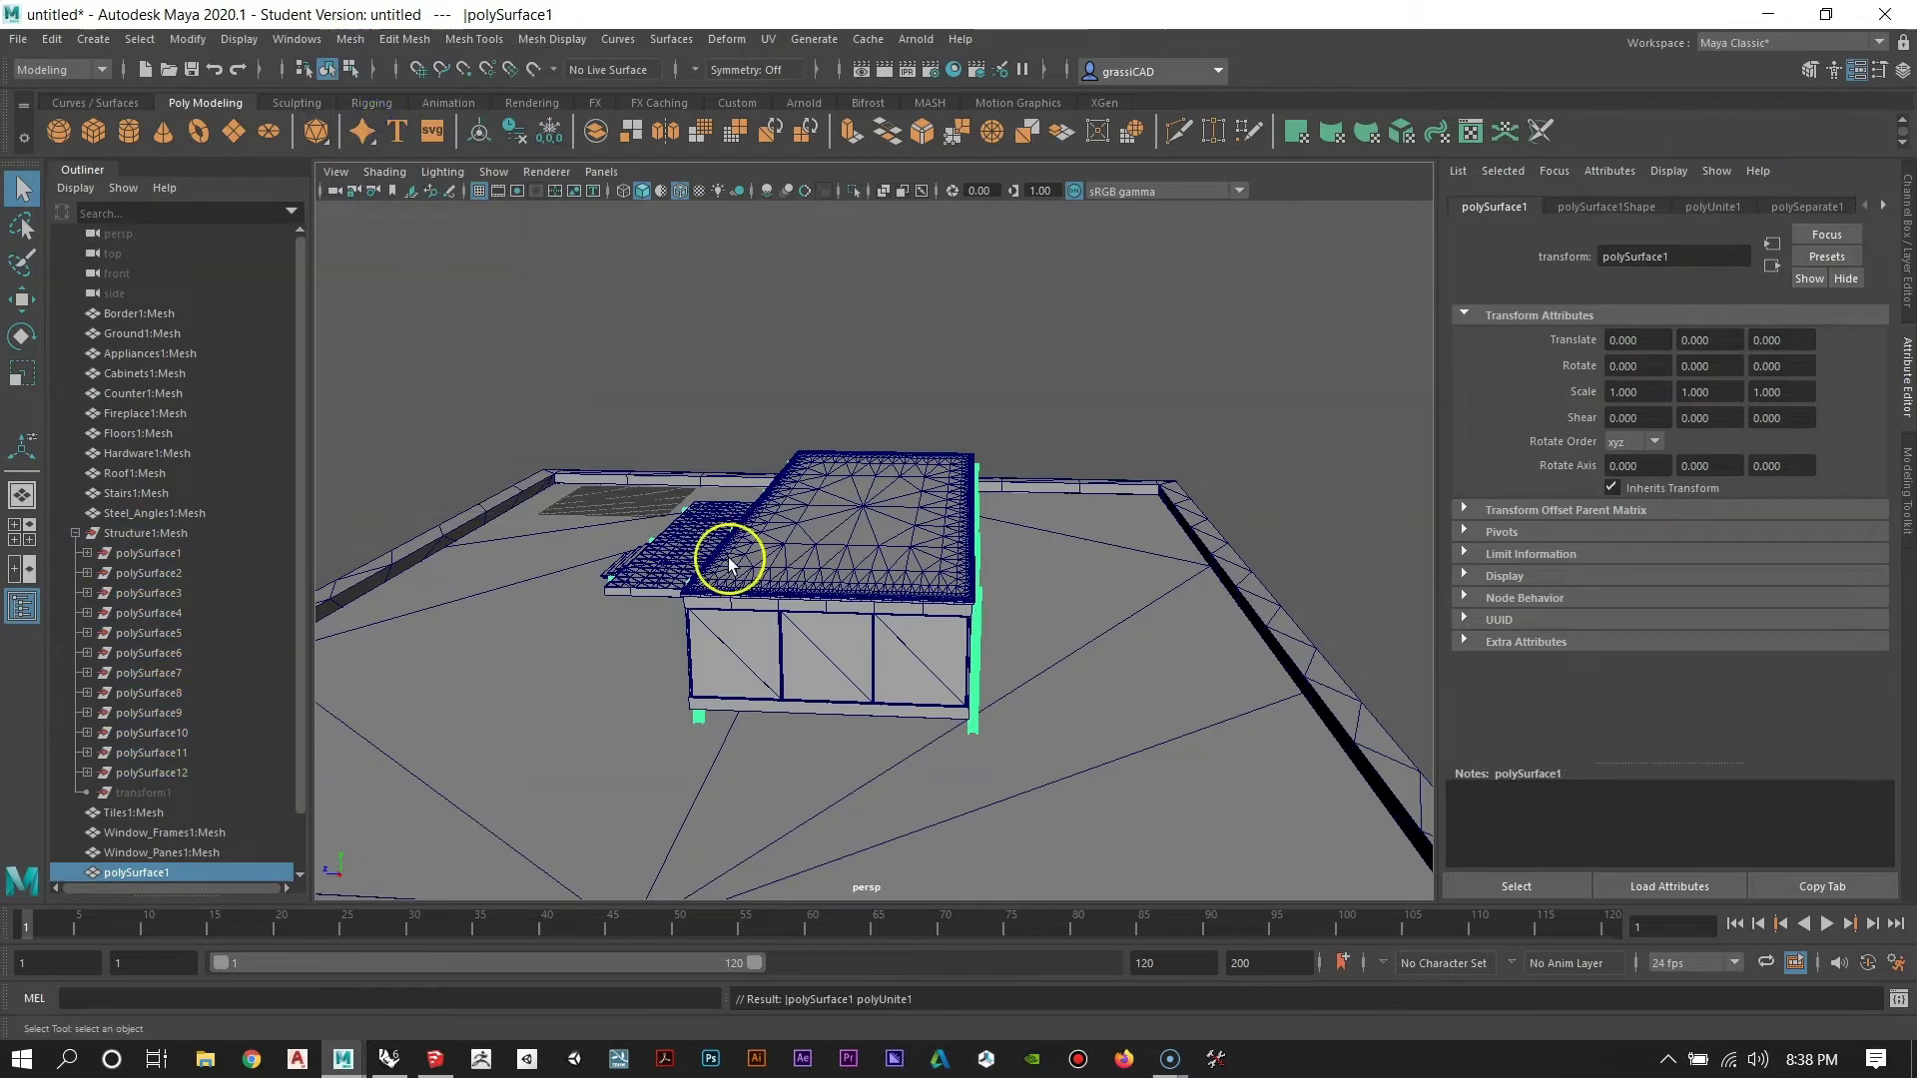
pyautogui.keyDown('alt'); pyautogui.moveTo(729, 564); pyautogui.dragTo(641, 724); pyautogui.keyUp('alt')
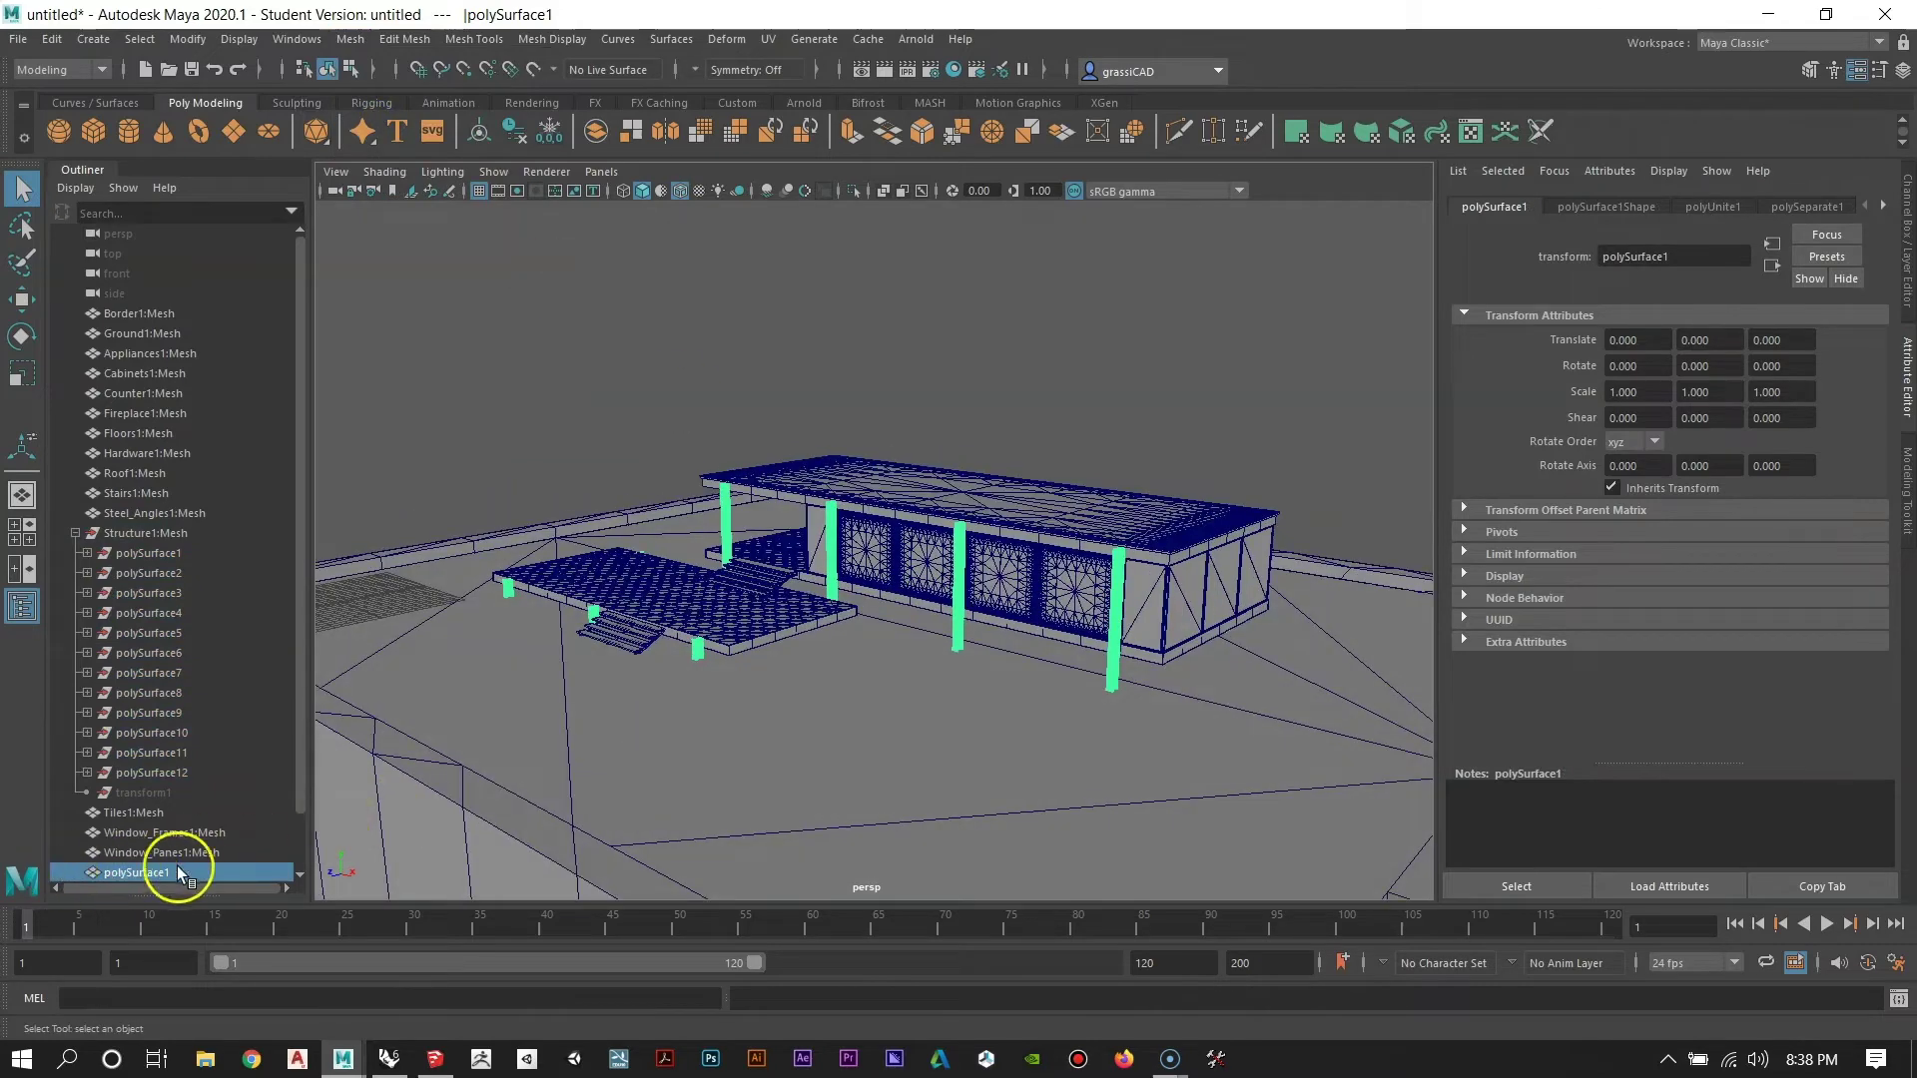
# Rename the combined column mesh at the end of the hierarchy as Structure2.
pyautogui.scroll(-2, 290, 739)
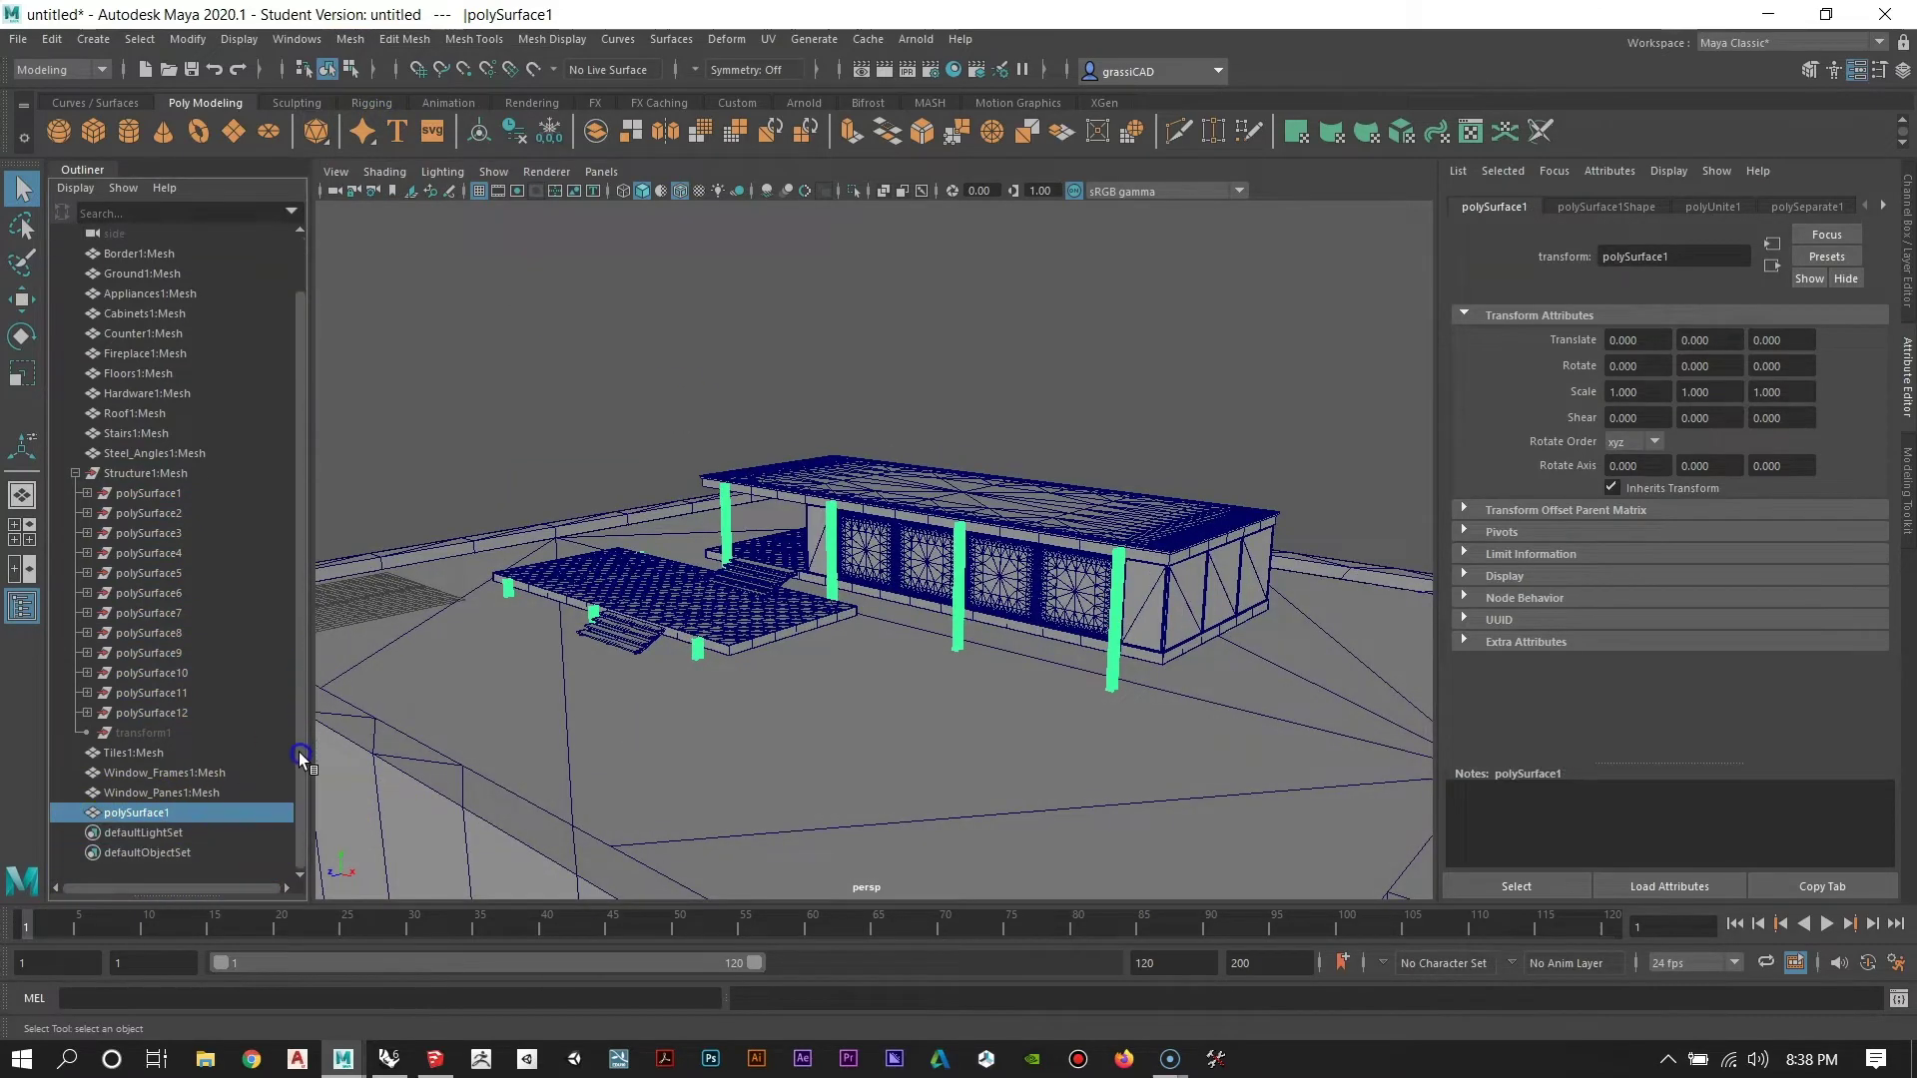
pyautogui.doubleClick(137, 814)
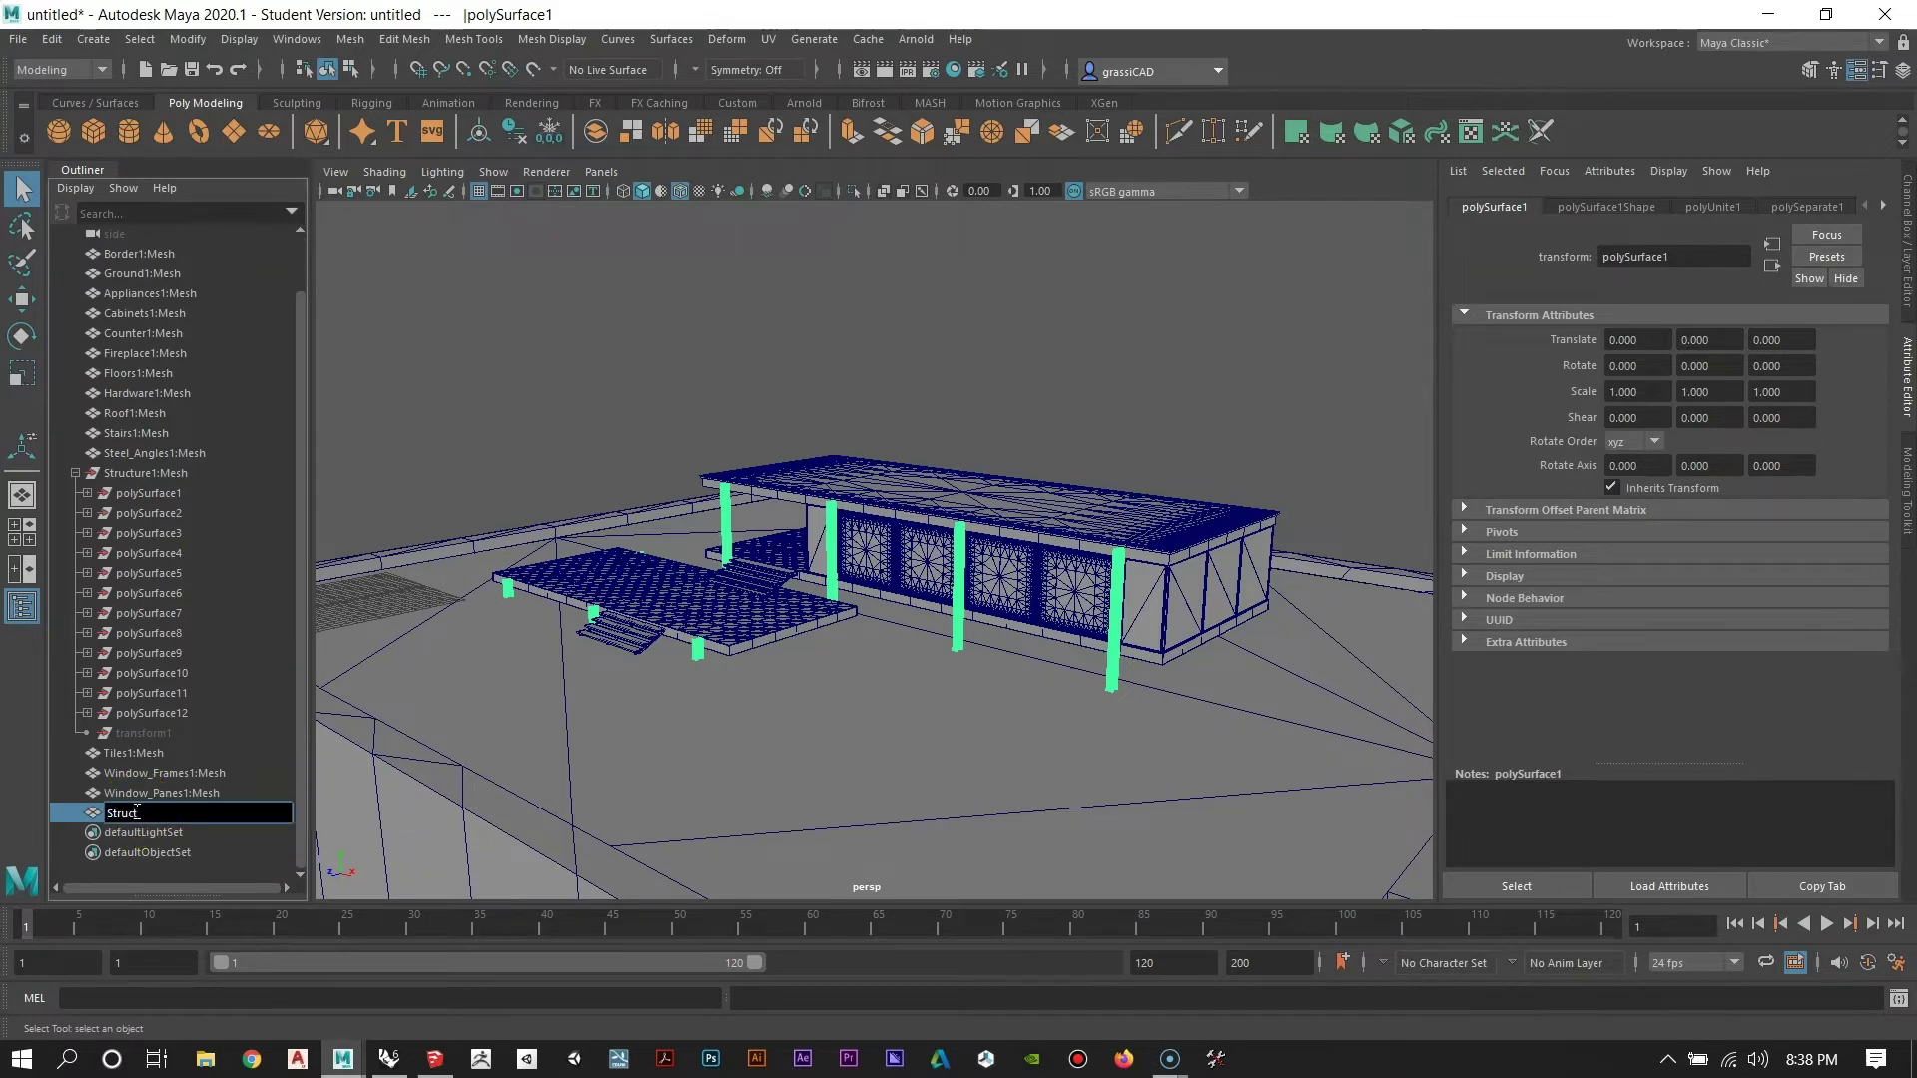
pyautogui.write('Structure')
pyautogui.press('Return')
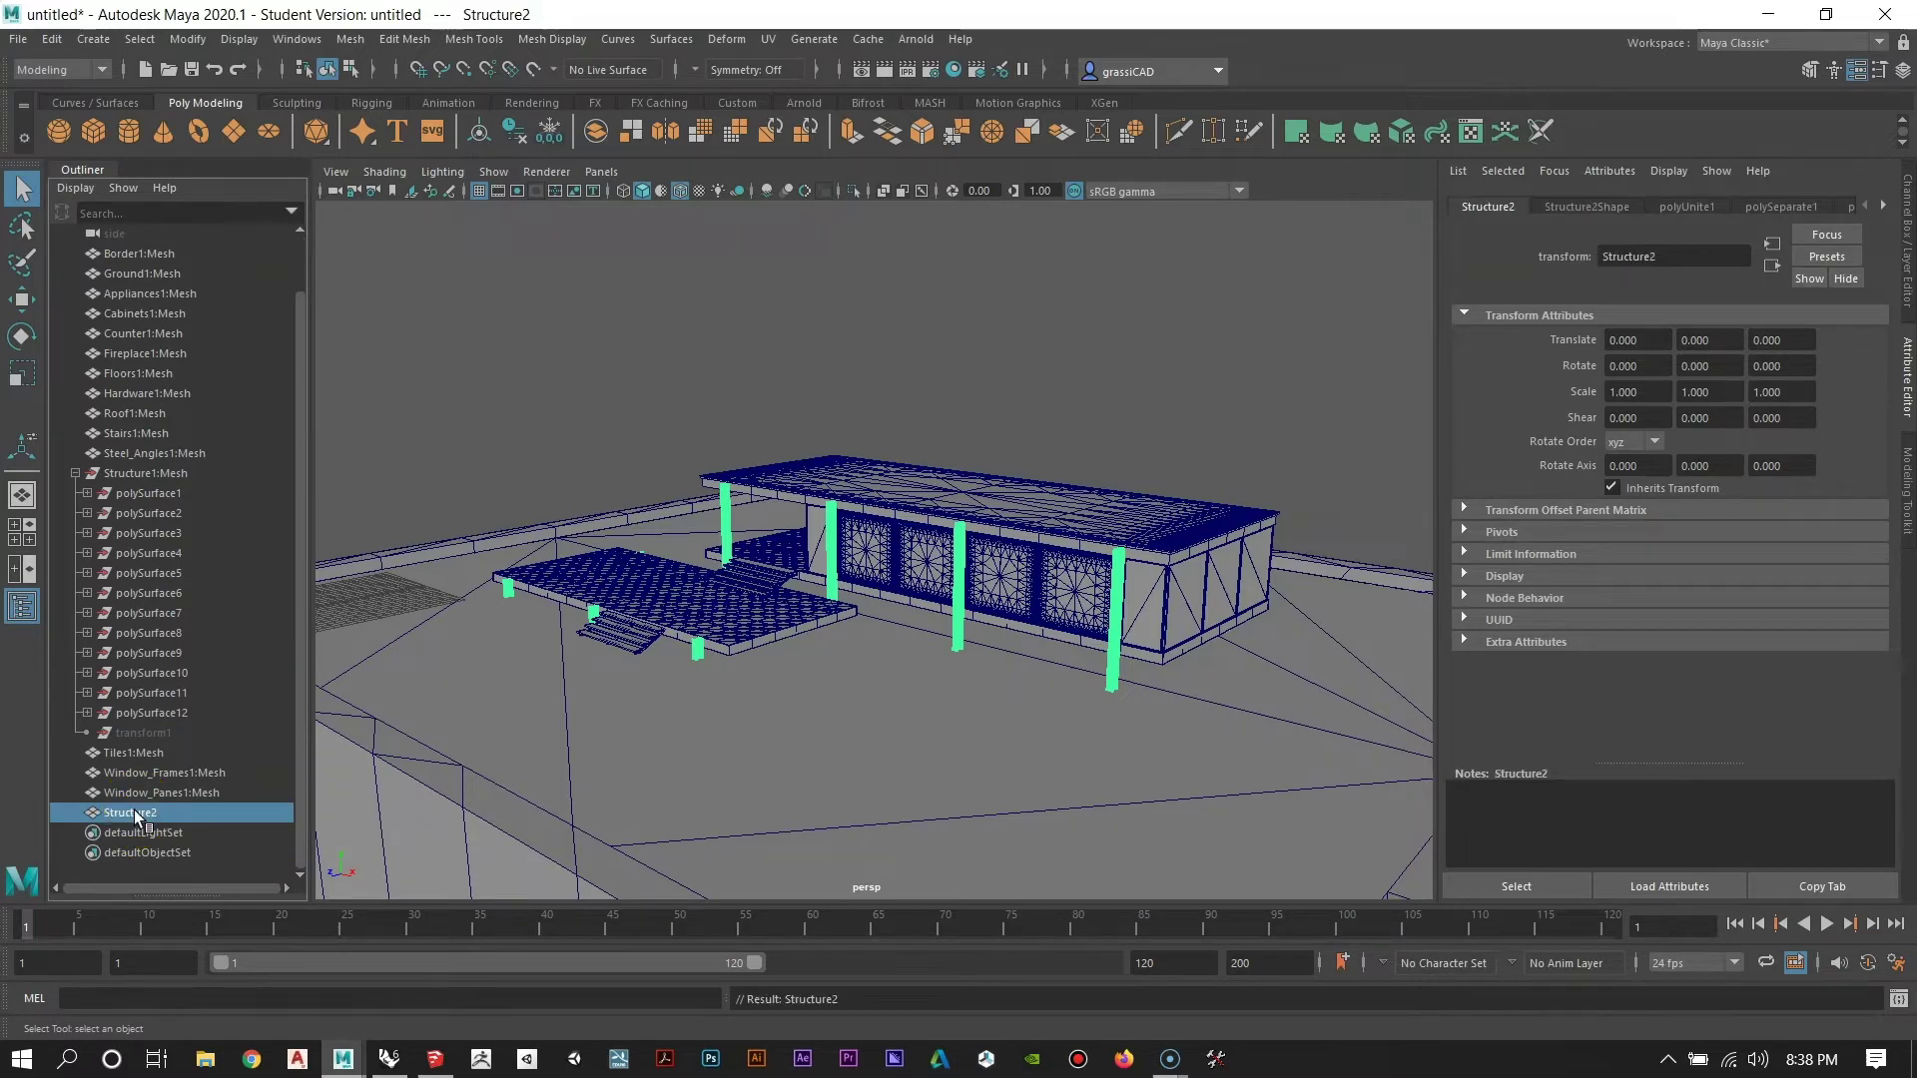
# Delete the leftover Structure1:Mesh group with all its pieces, and select Structure2 to check the columns.
pyautogui.click(144, 474)
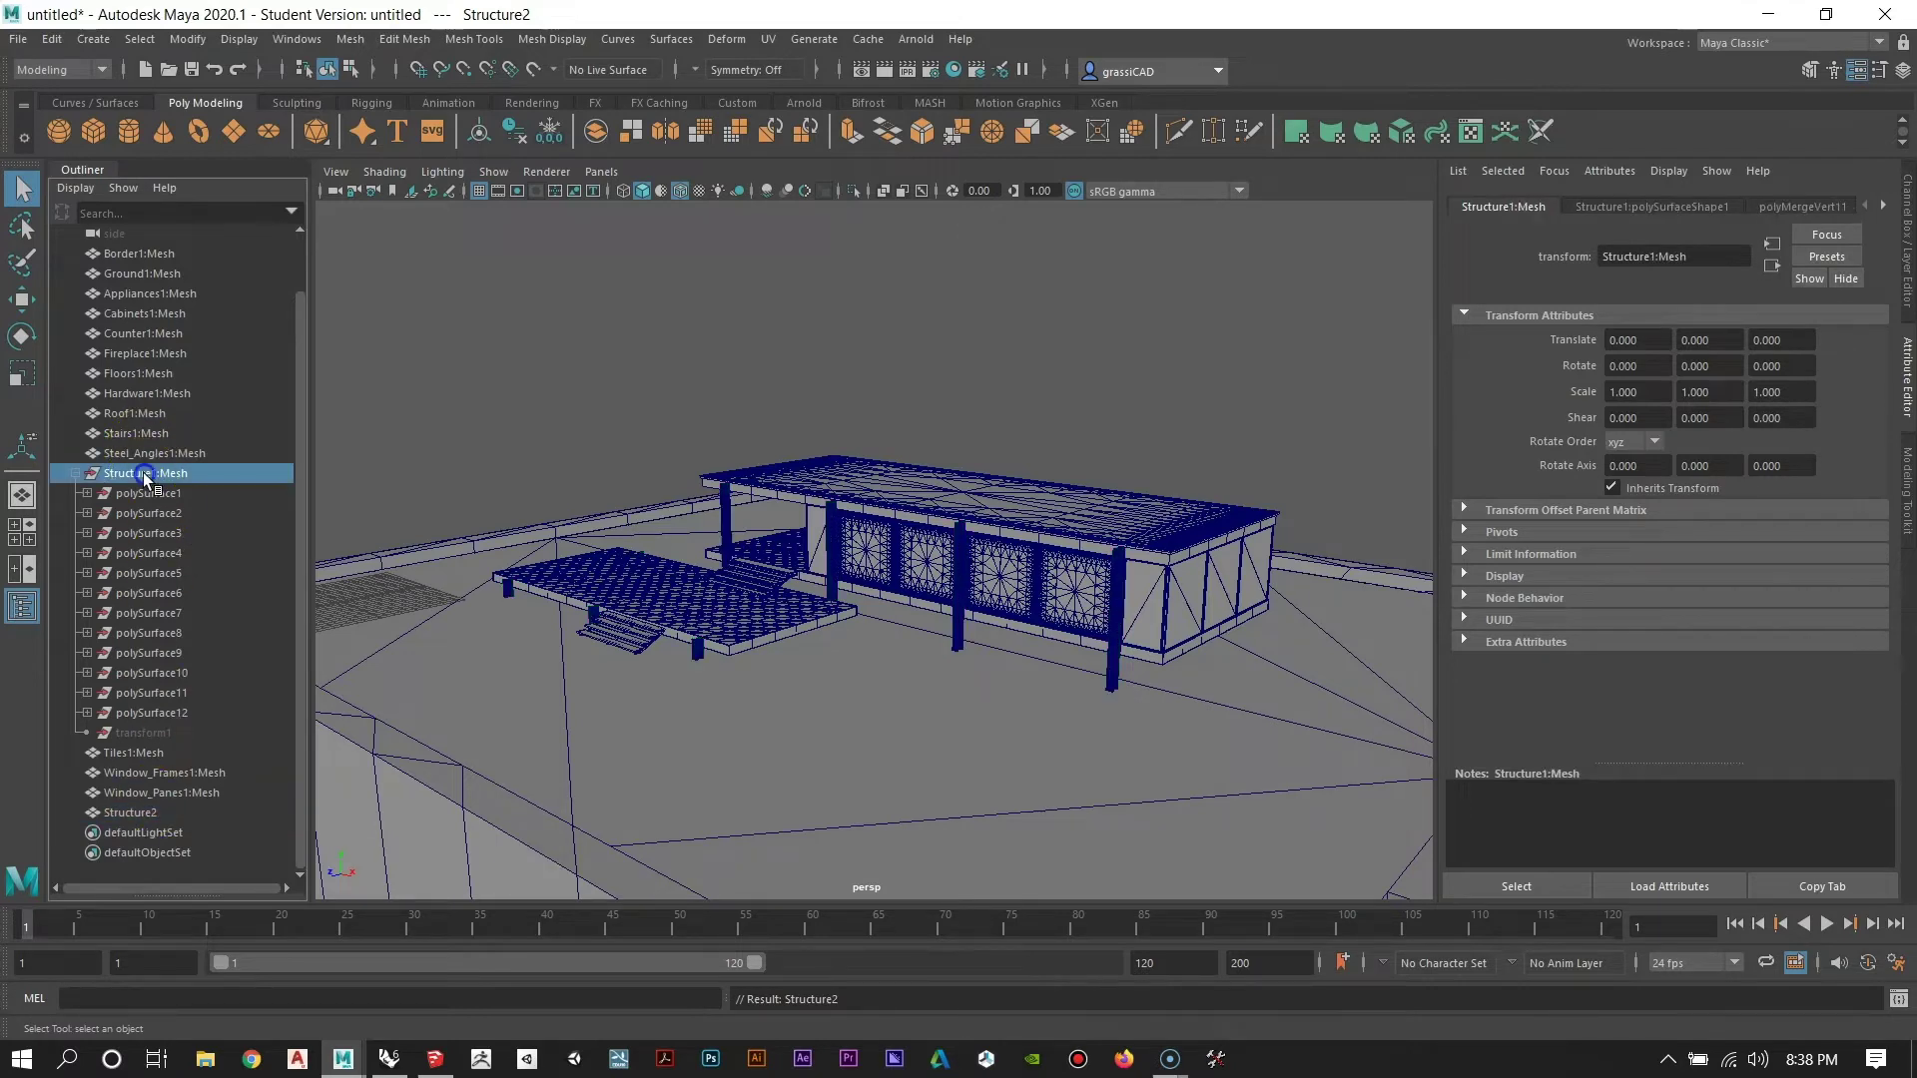
pyautogui.keyDown('shift'); pyautogui.click(129, 733); pyautogui.keyUp('shift')
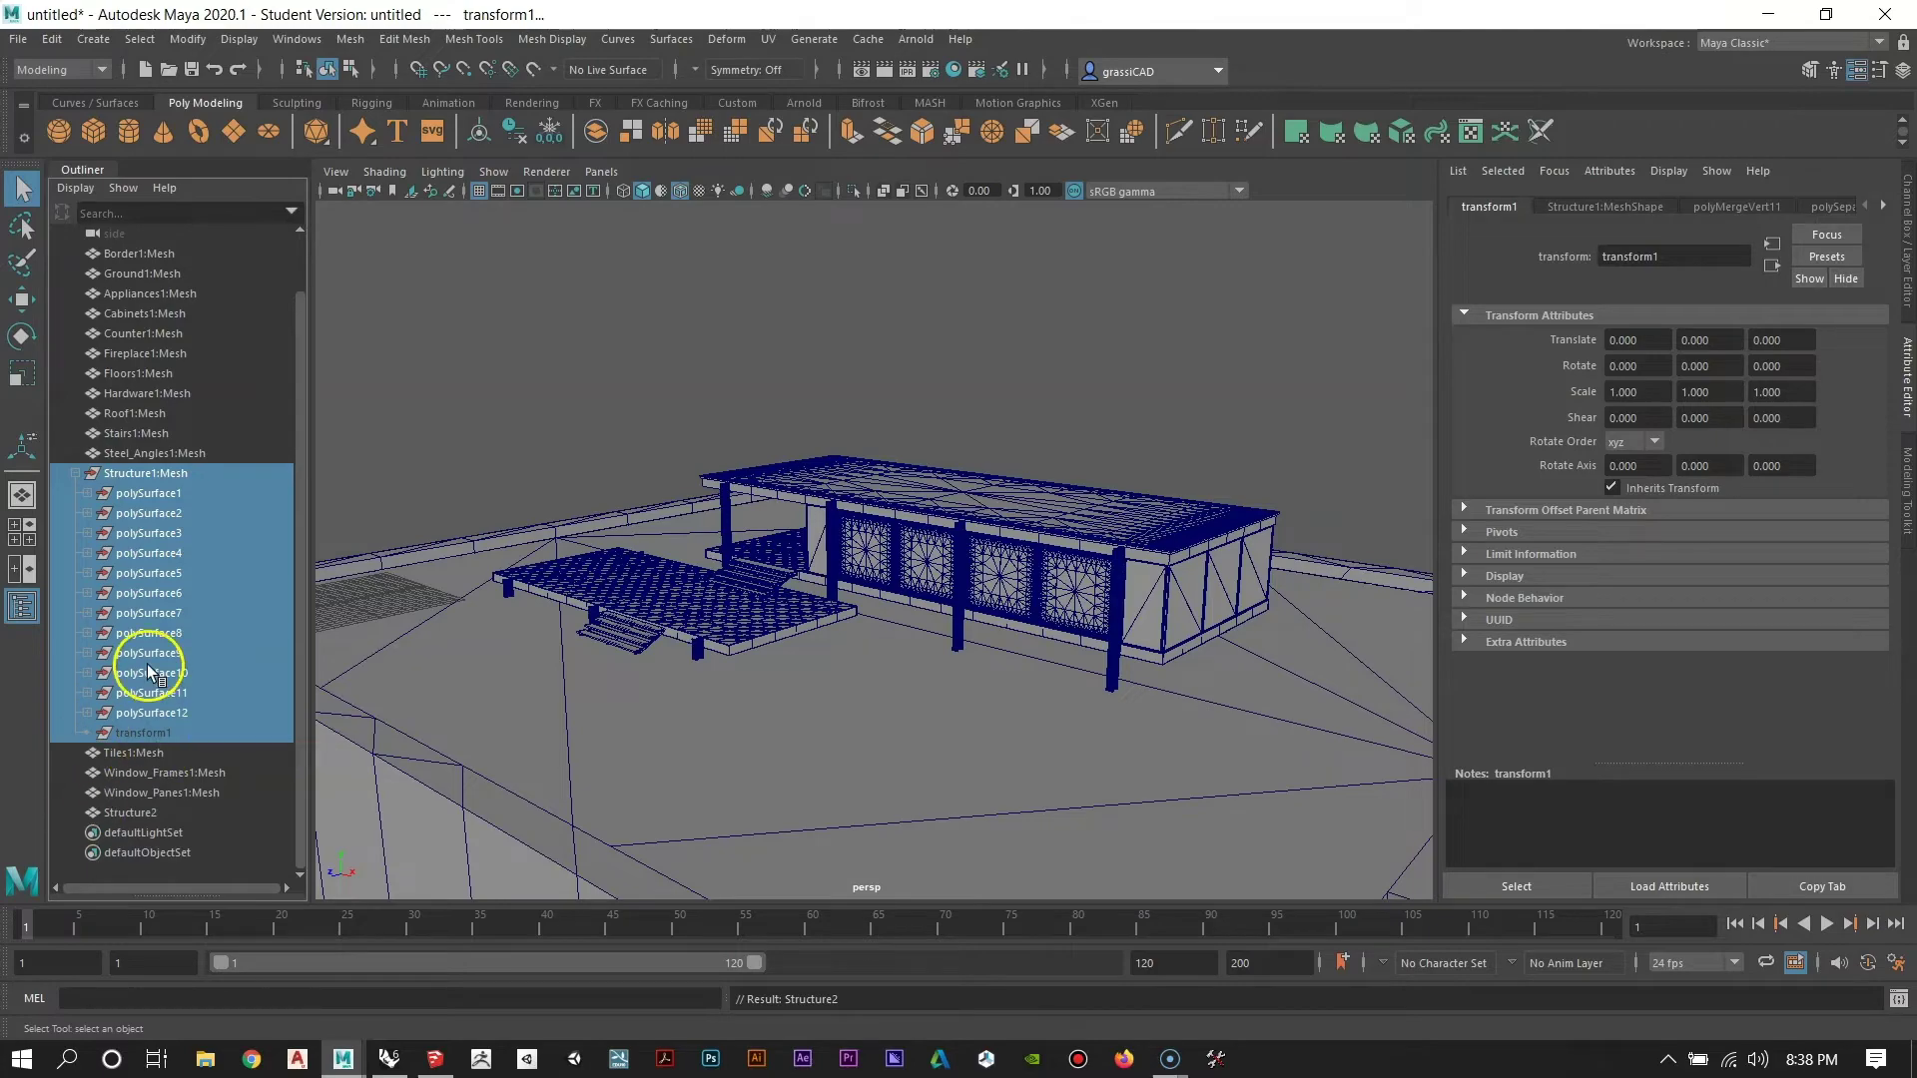
pyautogui.press('Delete')
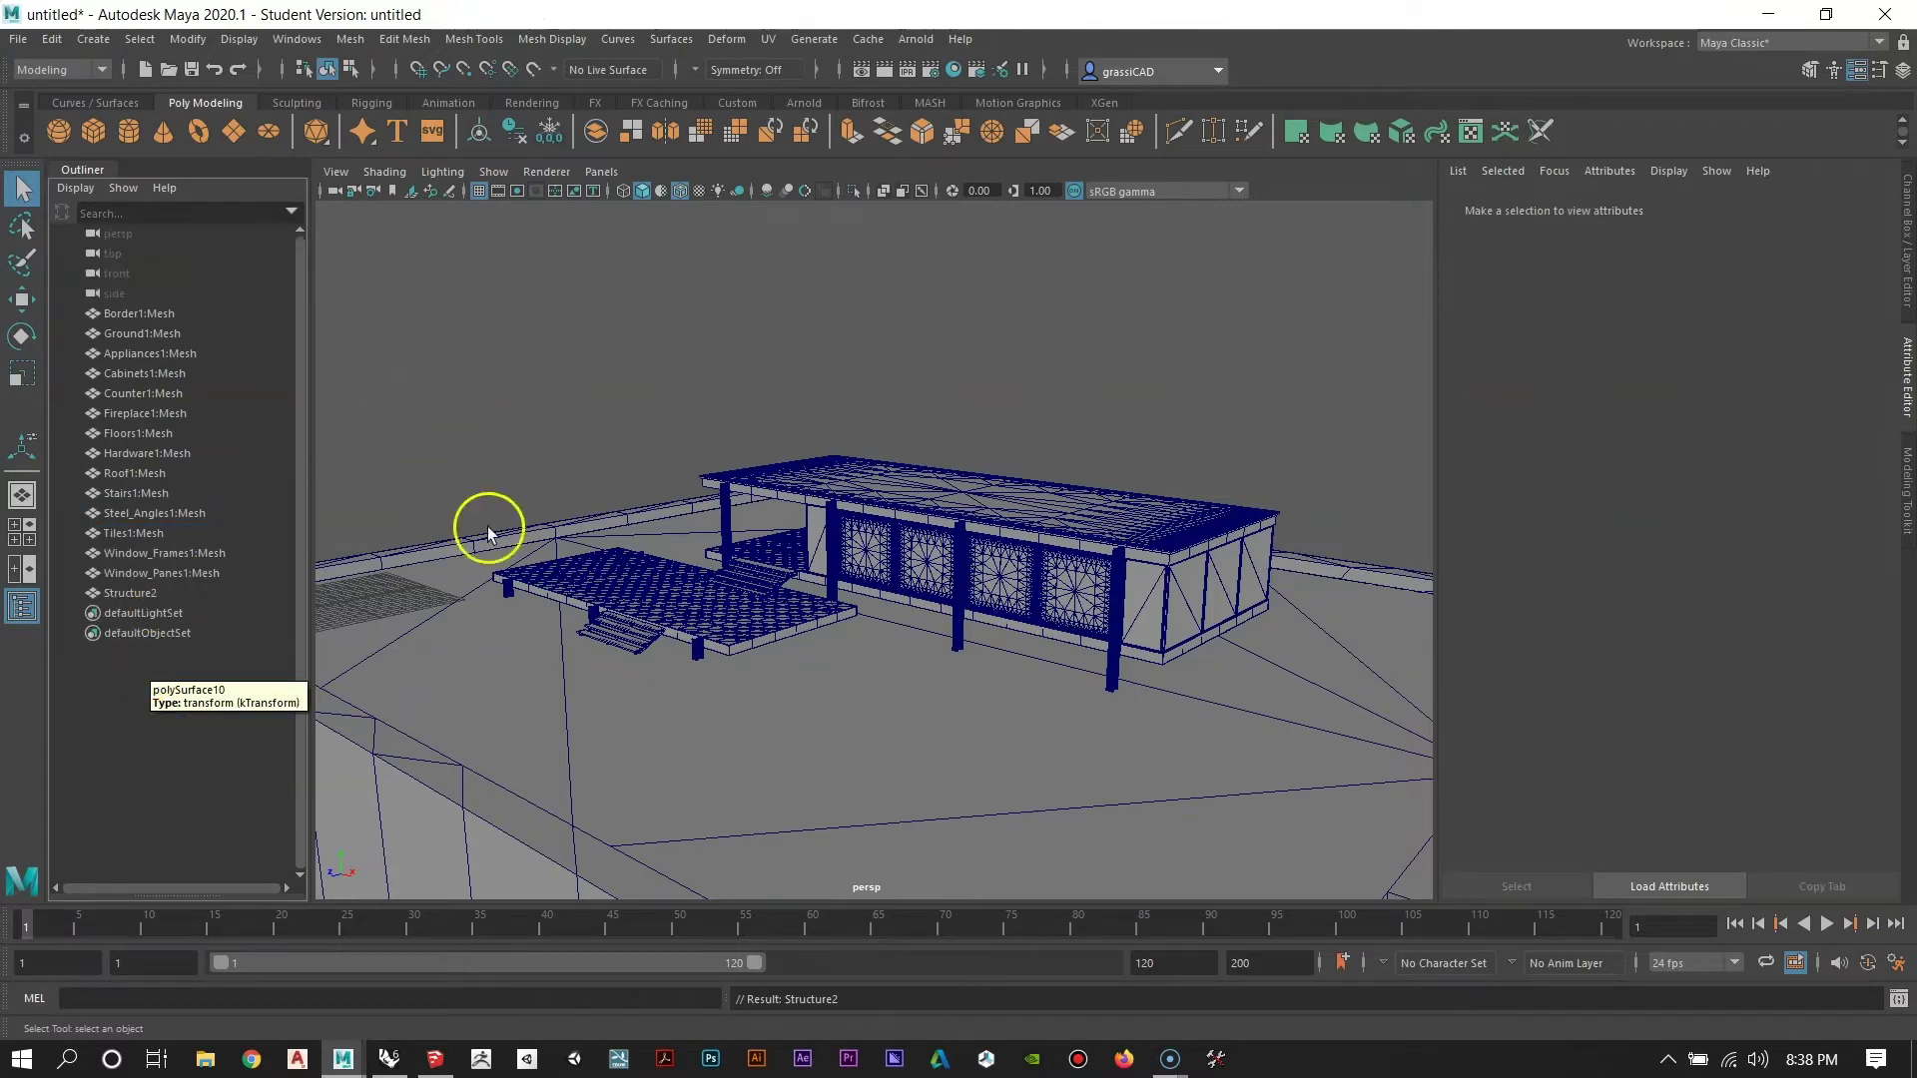
pyautogui.scroll(3, 652, 626)
pyautogui.keyDown('alt'); pyautogui.moveTo(652, 626); pyautogui.dragTo(699, 614); pyautogui.keyUp('alt')
pyautogui.click(135, 594)
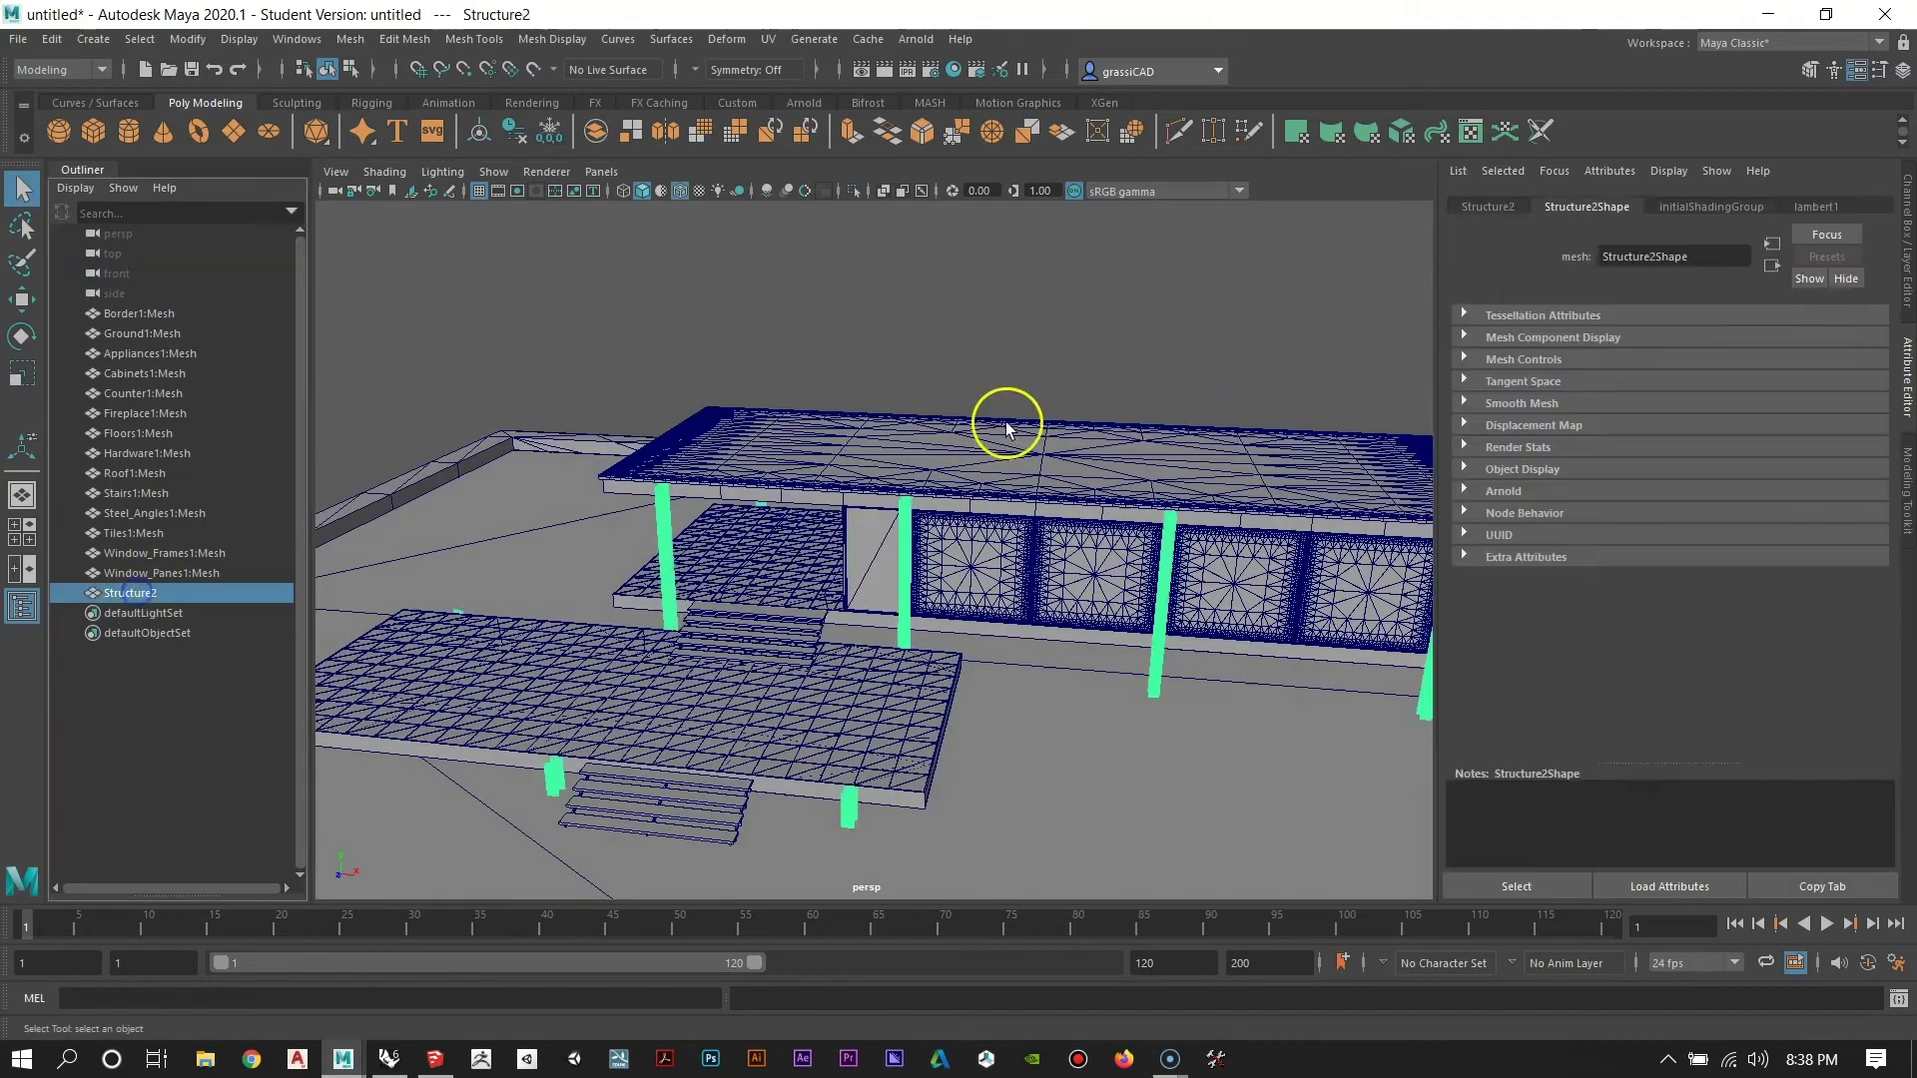
pyautogui.moveTo(1038, 509)
pyautogui.keyDown('alt'); pyautogui.mouseDown()
pyautogui.moveTo(699, 505)
pyautogui.moveTo(825, 556)
pyautogui.moveTo(1033, 524)
pyautogui.mouseUp(); pyautogui.keyUp('alt')
# Select the window panes mesh, switch to the Move tool and center the mesh's pivot.
pyautogui.click(739, 539)
pyautogui.keyDown('alt'); pyautogui.moveTo(749, 543); pyautogui.dragTo(822, 659); pyautogui.keyUp('alt')
pyautogui.scroll(-2, 822, 659)
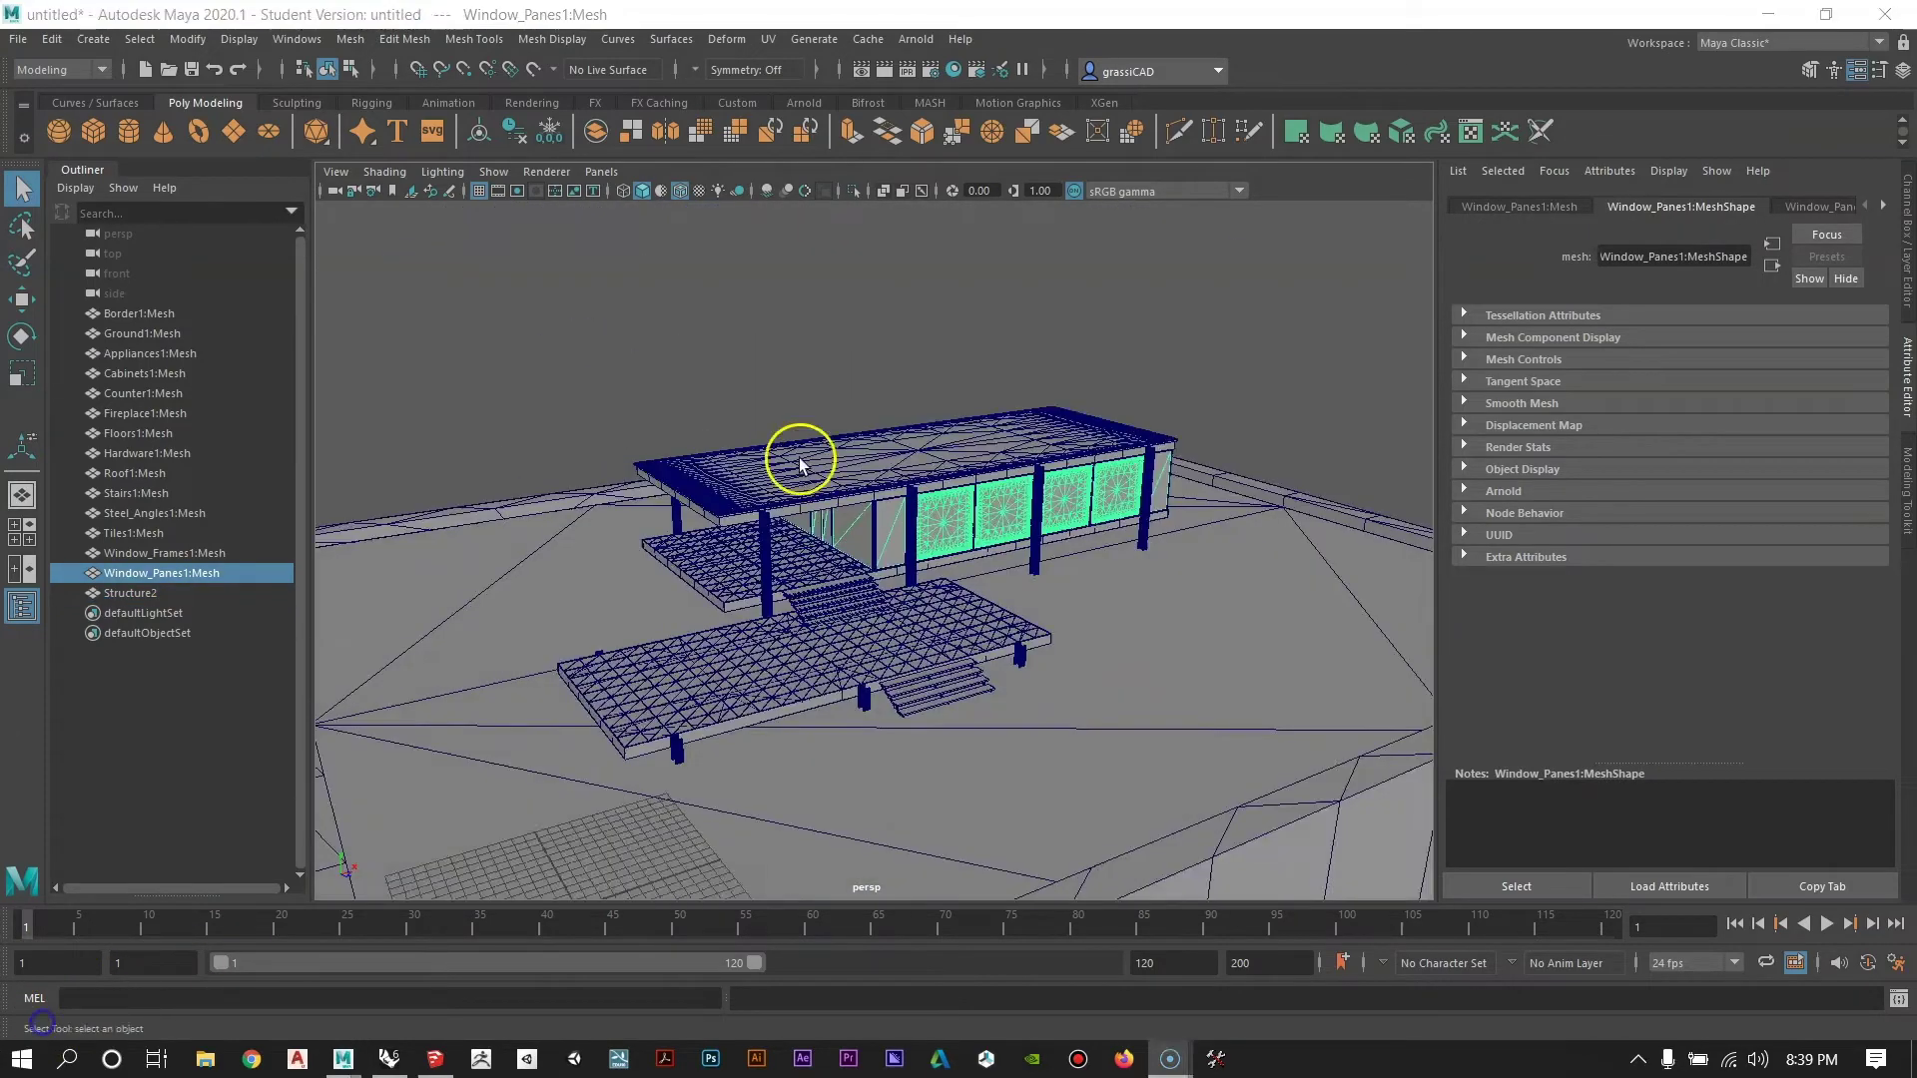
pyautogui.scroll(3, 800, 462)
pyautogui.keyDown('alt'); pyautogui.moveTo(800, 462); pyautogui.dragTo(775, 593); pyautogui.keyUp('alt')
pyautogui.scroll(-3, 955, 715)
pyautogui.scroll(4, 929, 679)
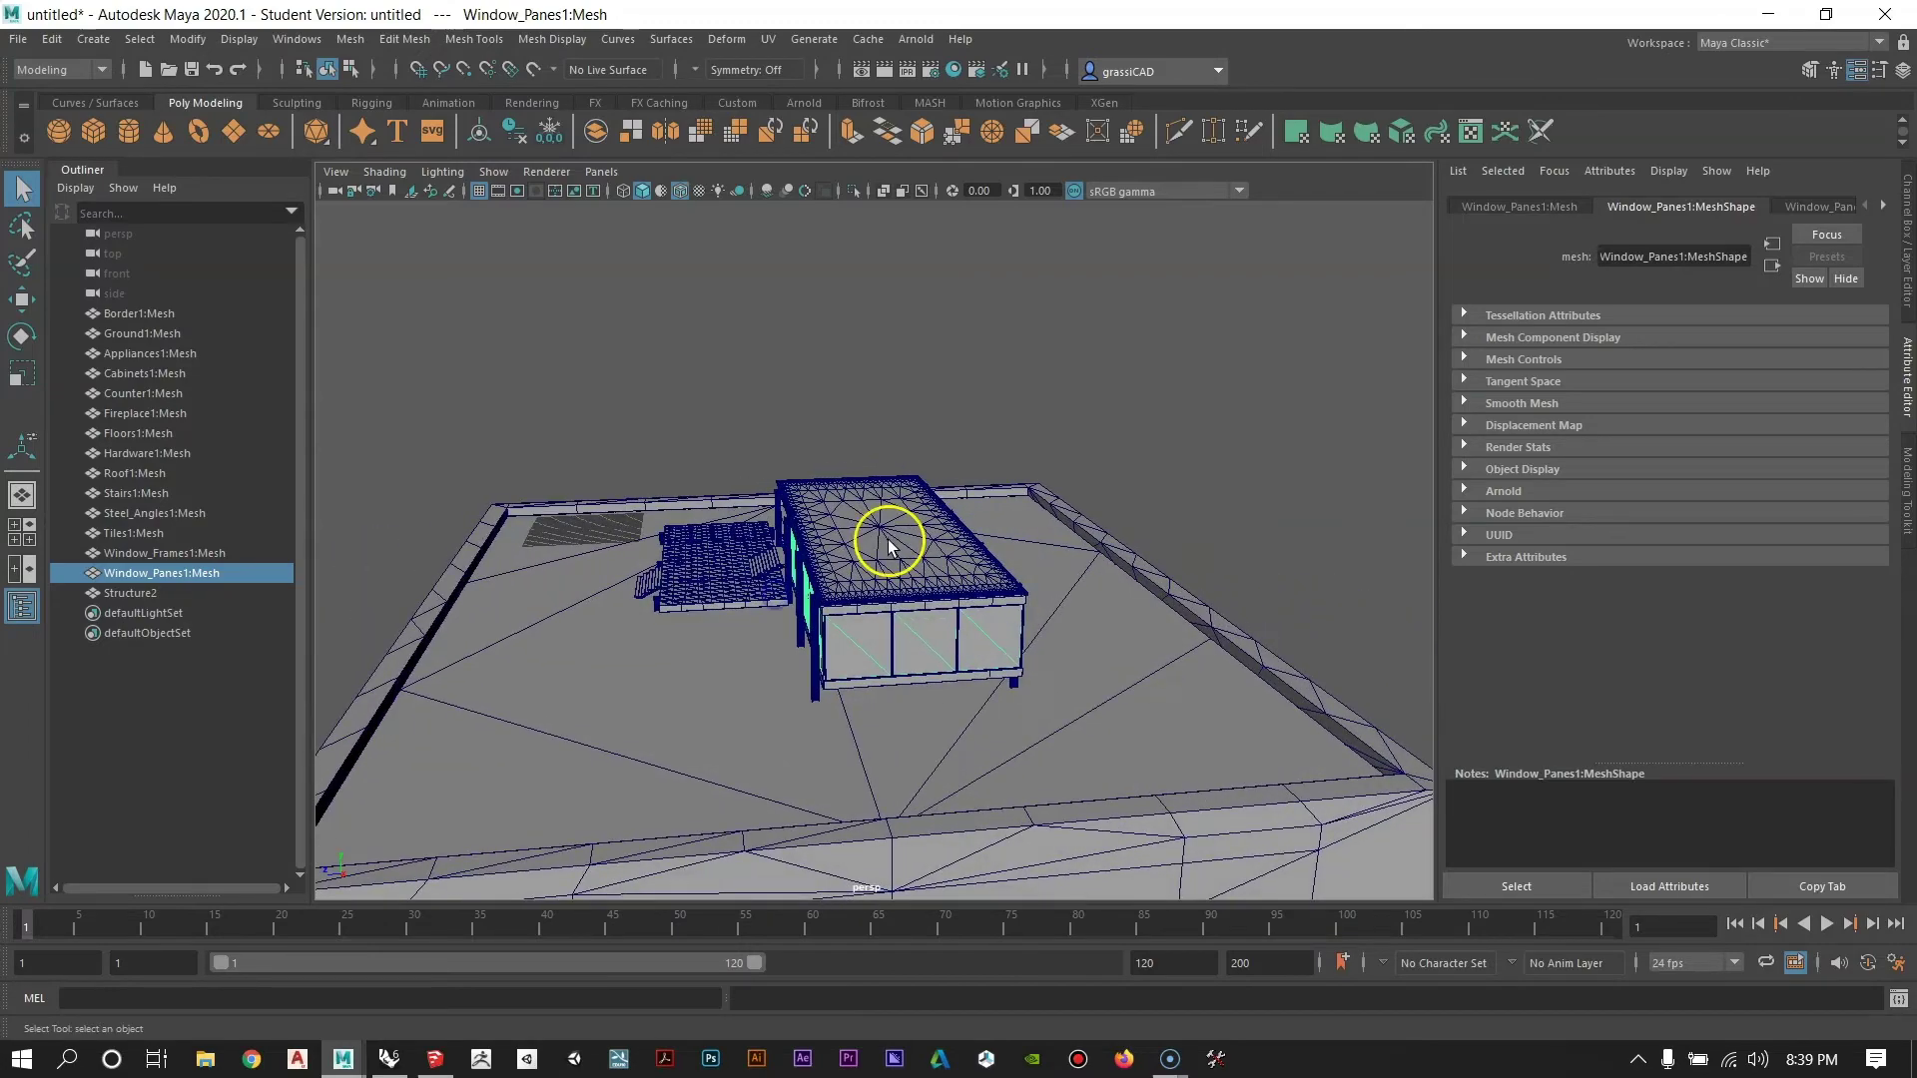
pyautogui.press('w')
pyautogui.keyDown('alt'); pyautogui.moveTo(859, 547); pyautogui.dragTo(1272, 569); pyautogui.keyUp('alt')
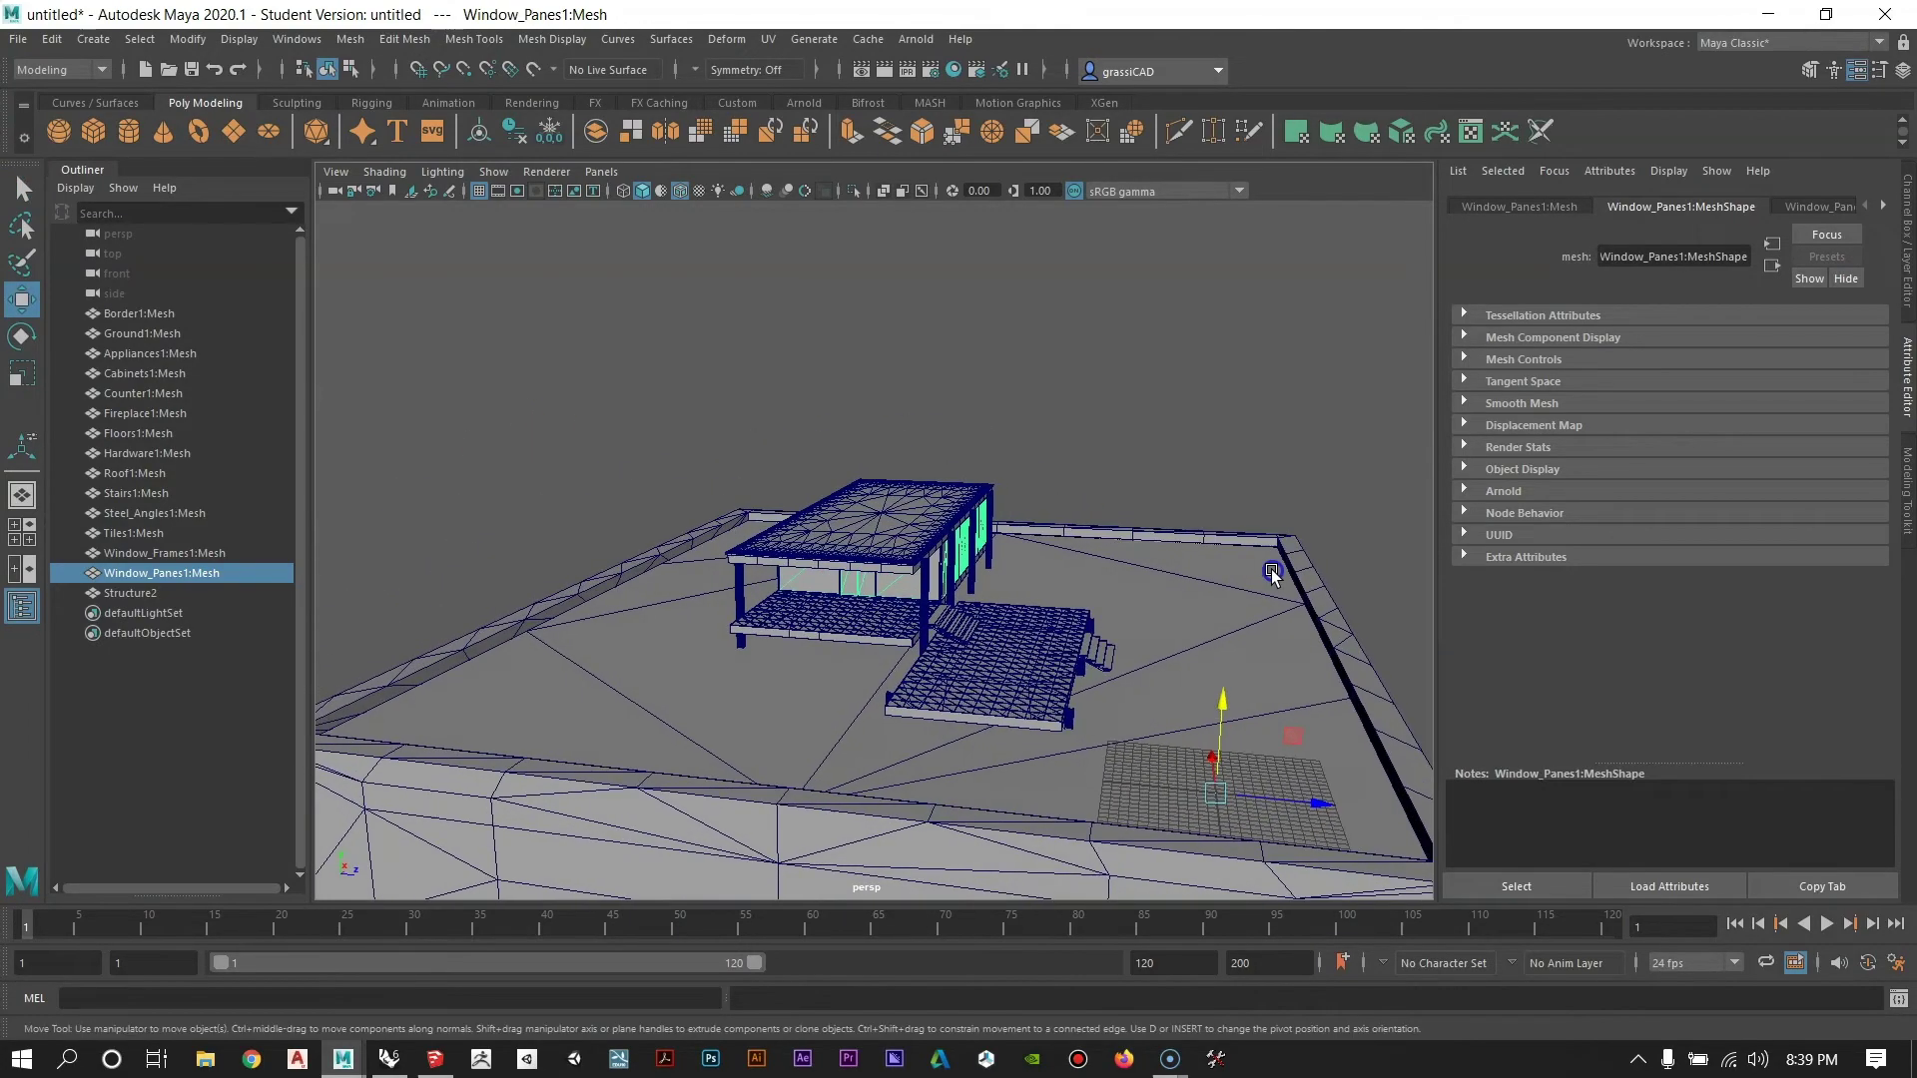
pyautogui.moveTo(1218, 799); pyautogui.dragTo(1178, 492)
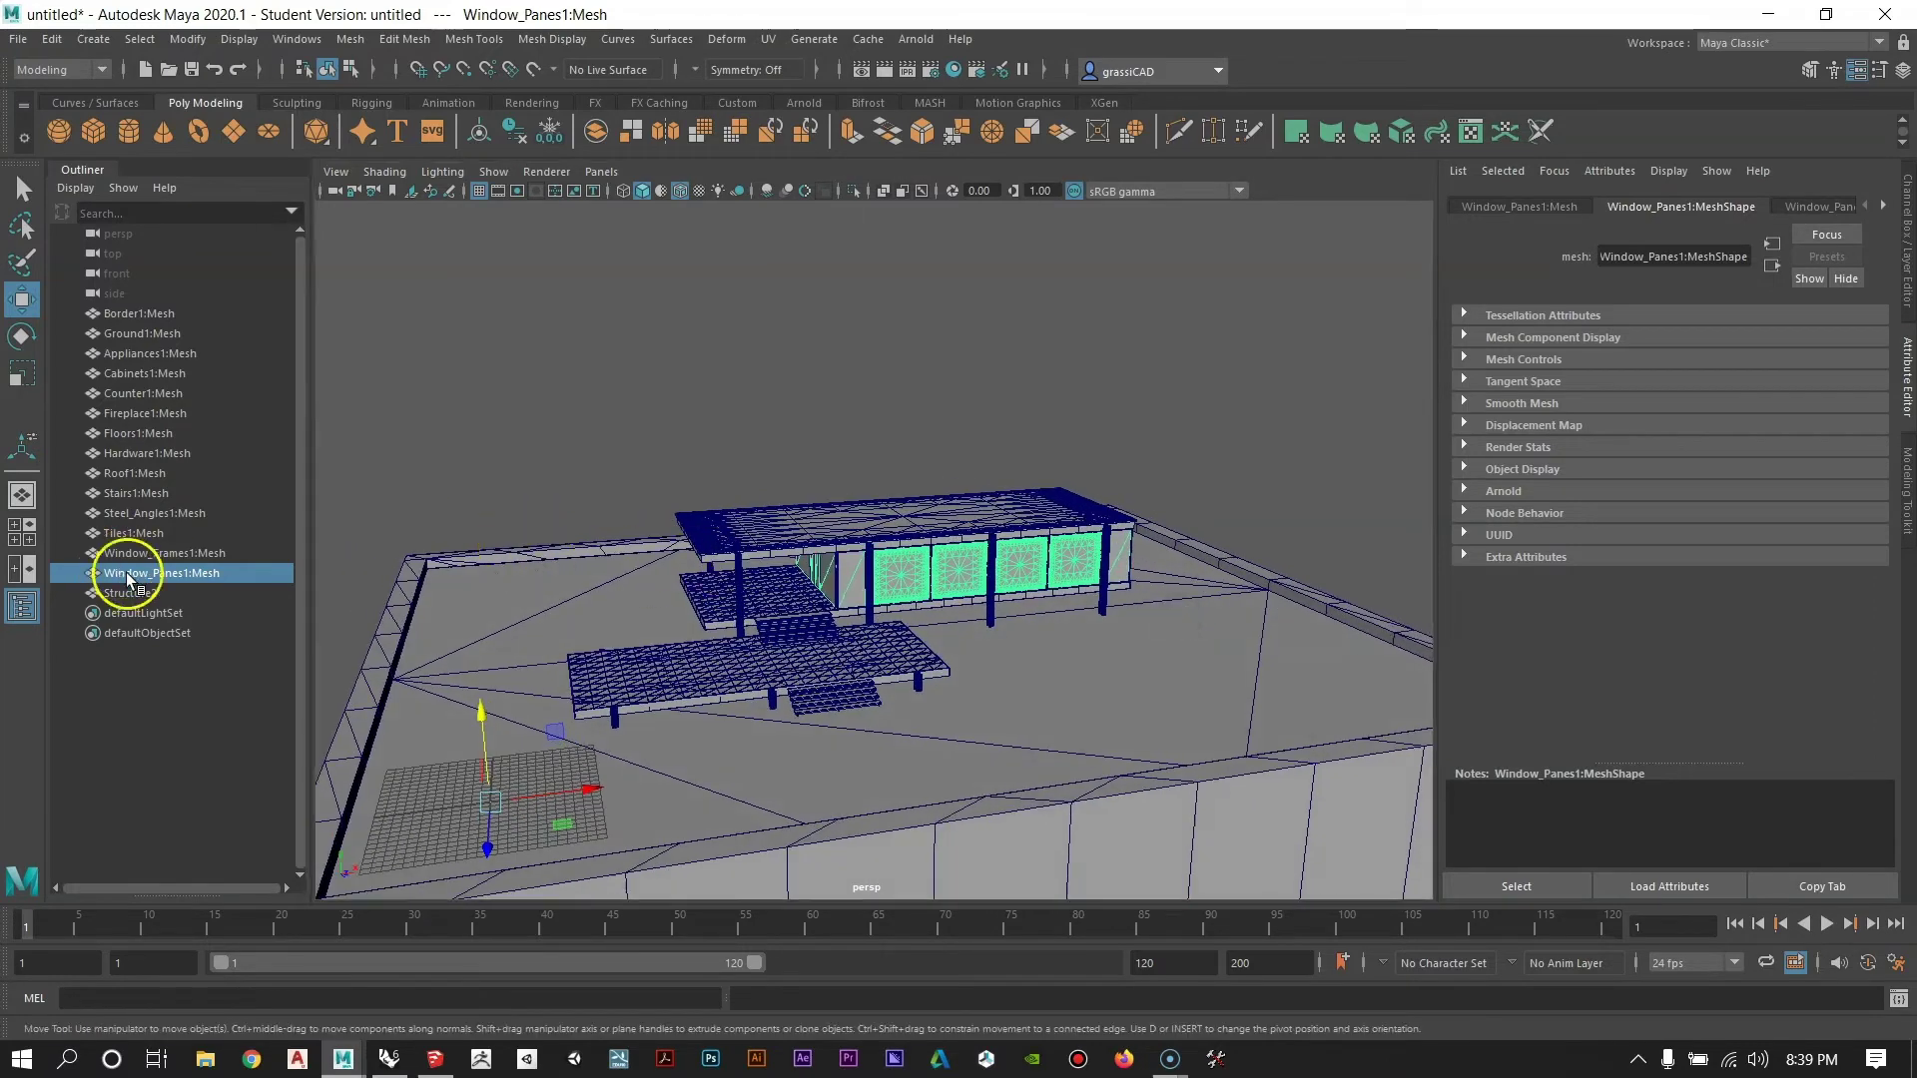
pyautogui.click(188, 40)
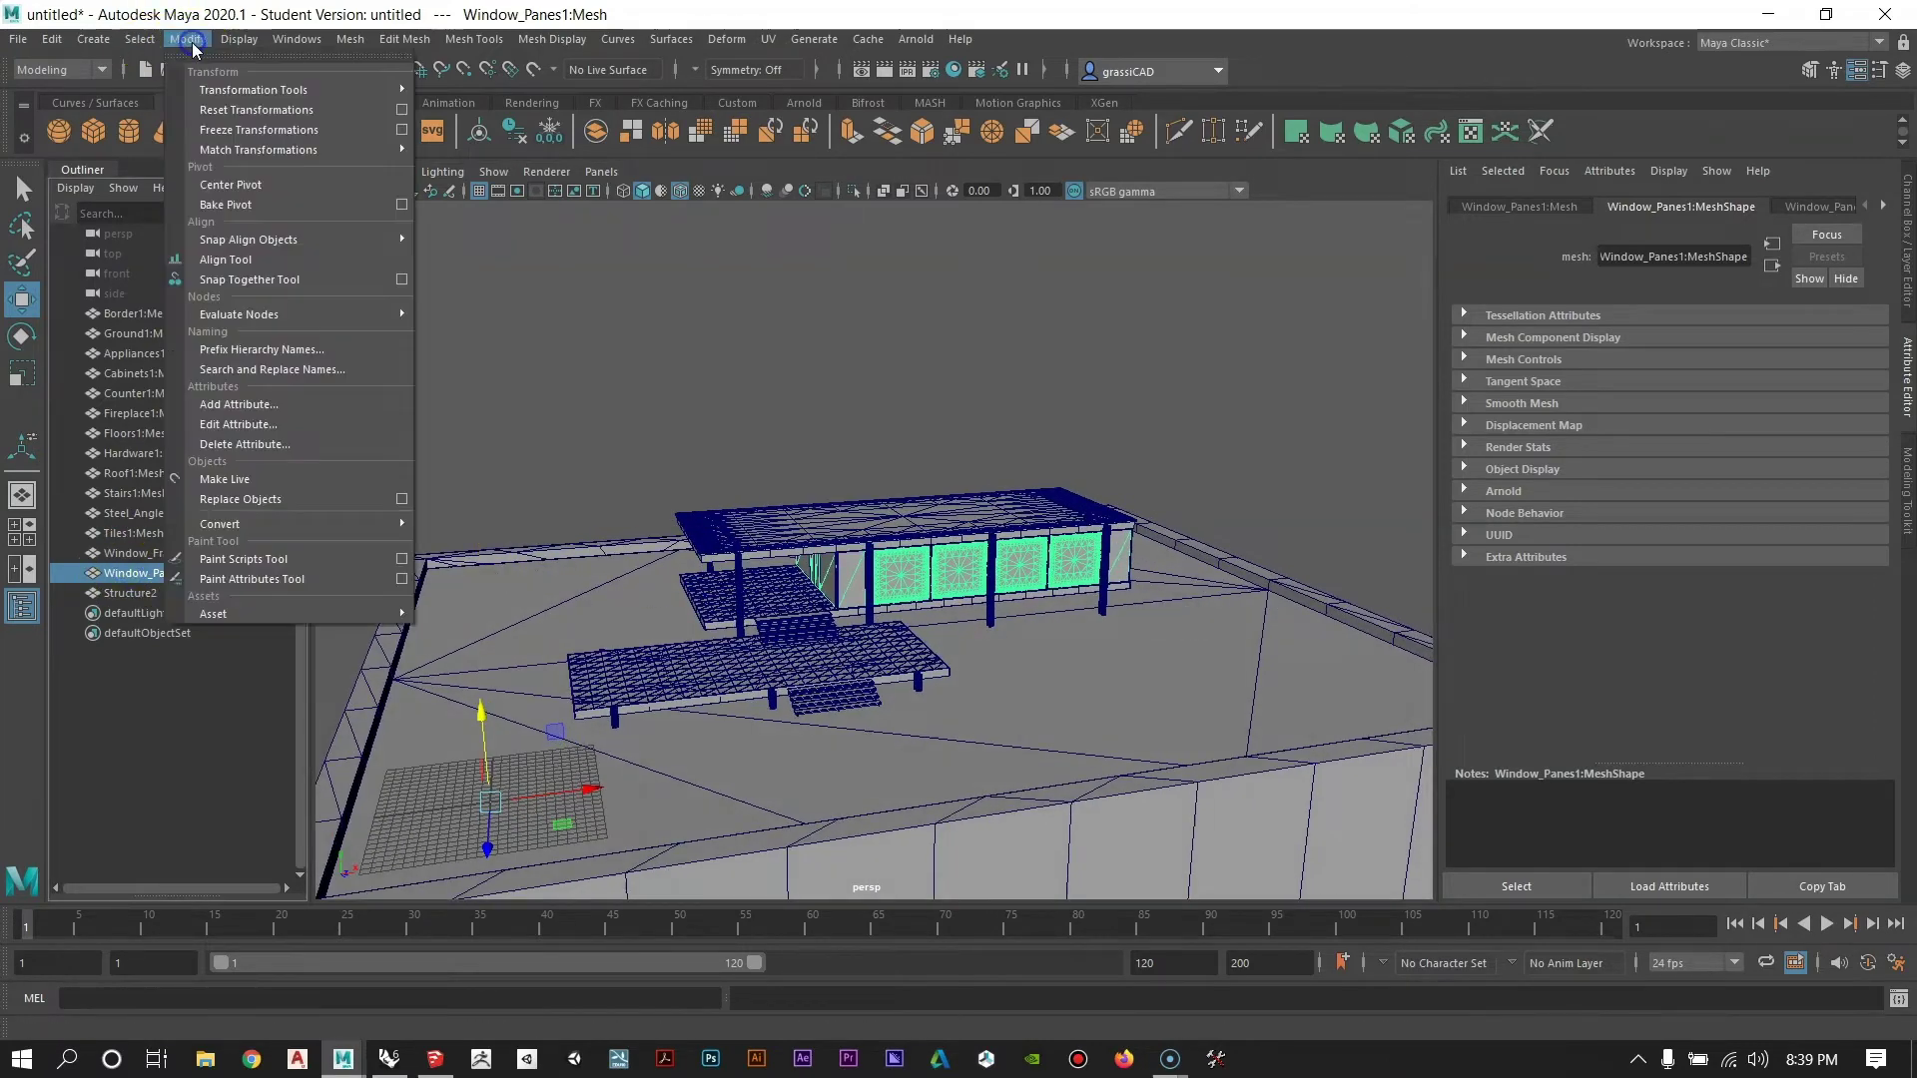
pyautogui.click(221, 185)
pyautogui.keyDown('alt'); pyautogui.moveTo(821, 349); pyautogui.dragTo(792, 597); pyautogui.keyUp('alt')
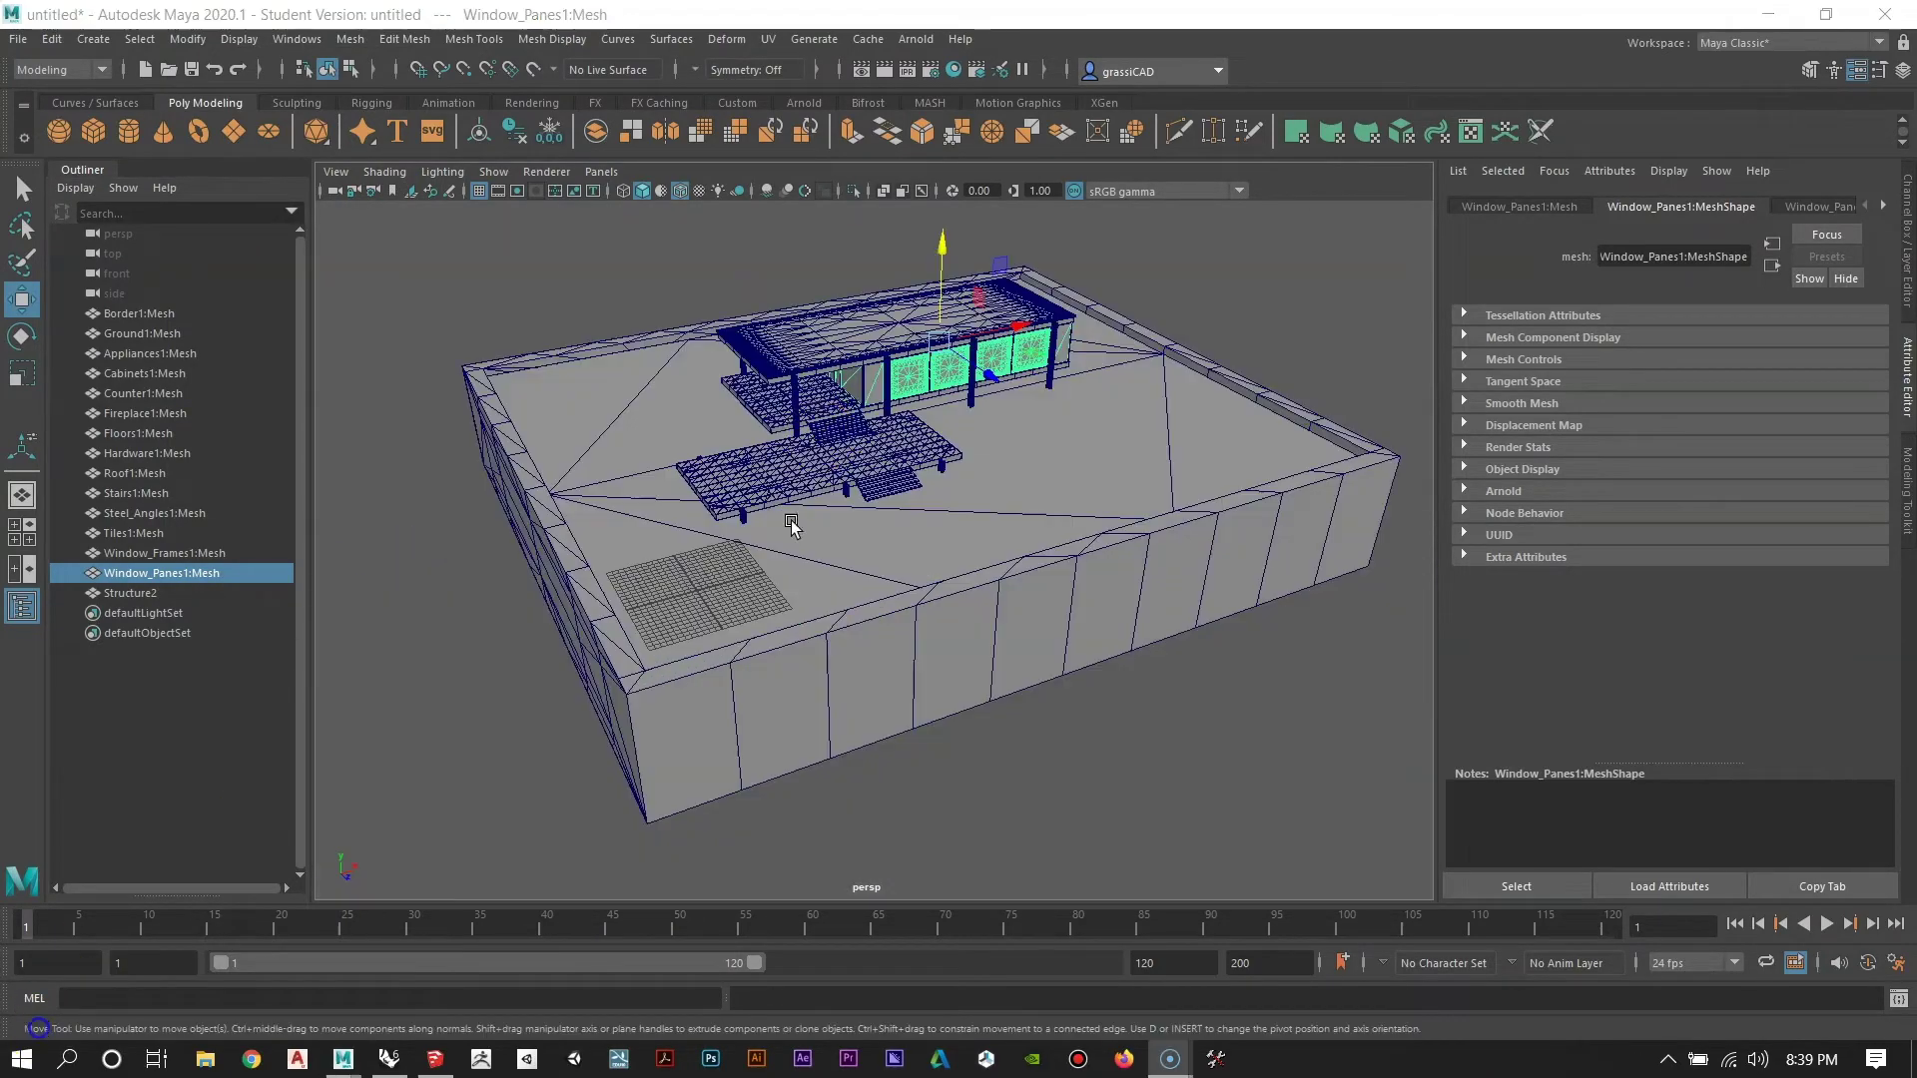
pyautogui.keyDown('alt'); pyautogui.moveTo(822, 436); pyautogui.dragTo(778, 582, button='middle'); pyautogui.keyUp('alt')
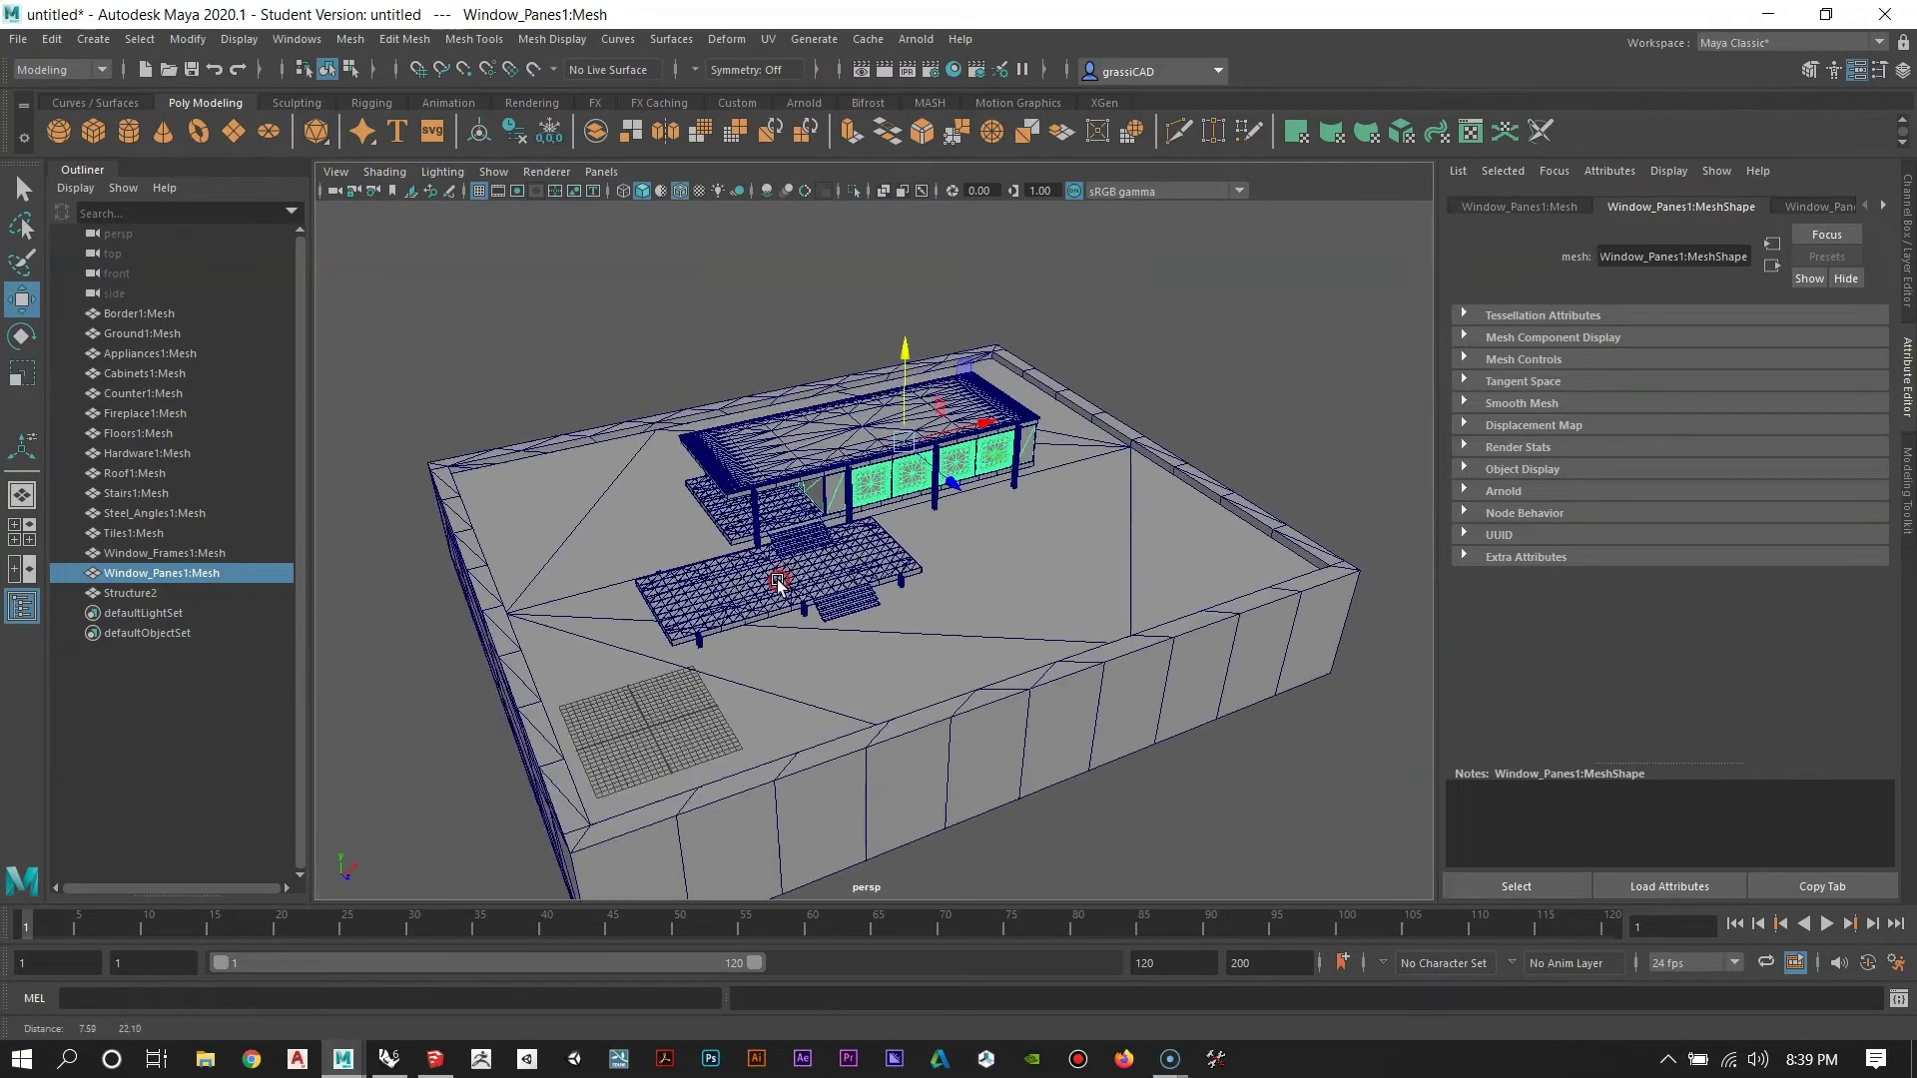
# Clear the selection, switch to the Select tool and select all meshes of the house and its site.
pyautogui.scroll(3, 822, 539)
pyautogui.scroll(-4, 910, 548)
pyautogui.keyDown('alt'); pyautogui.moveTo(821, 539); pyautogui.dragTo(1108, 343); pyautogui.keyUp('alt')
pyautogui.click(1119, 334)
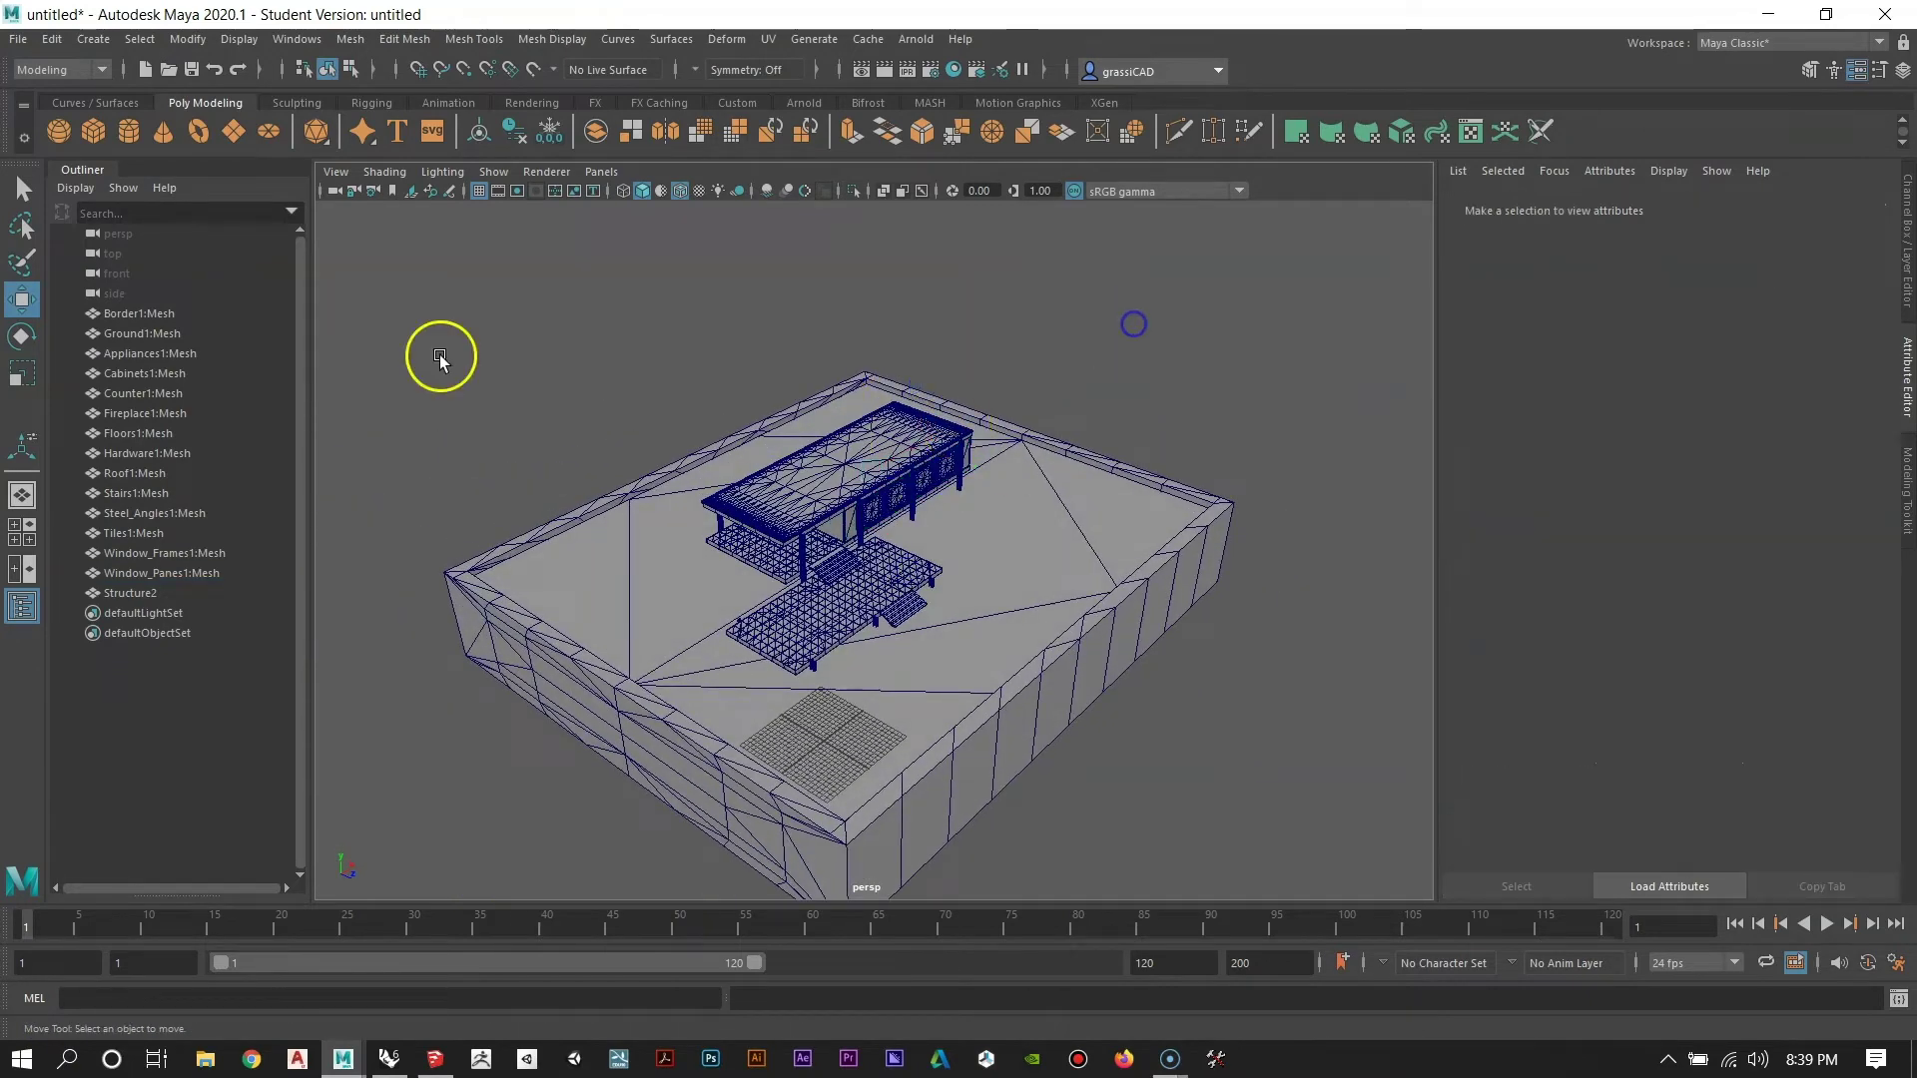
pyautogui.click(21, 189)
pyautogui.keyDown('alt'); pyautogui.moveTo(738, 514); pyautogui.dragTo(633, 463, button='right'); pyautogui.keyUp('alt')
pyautogui.moveTo(508, 345); pyautogui.dragTo(1287, 856)
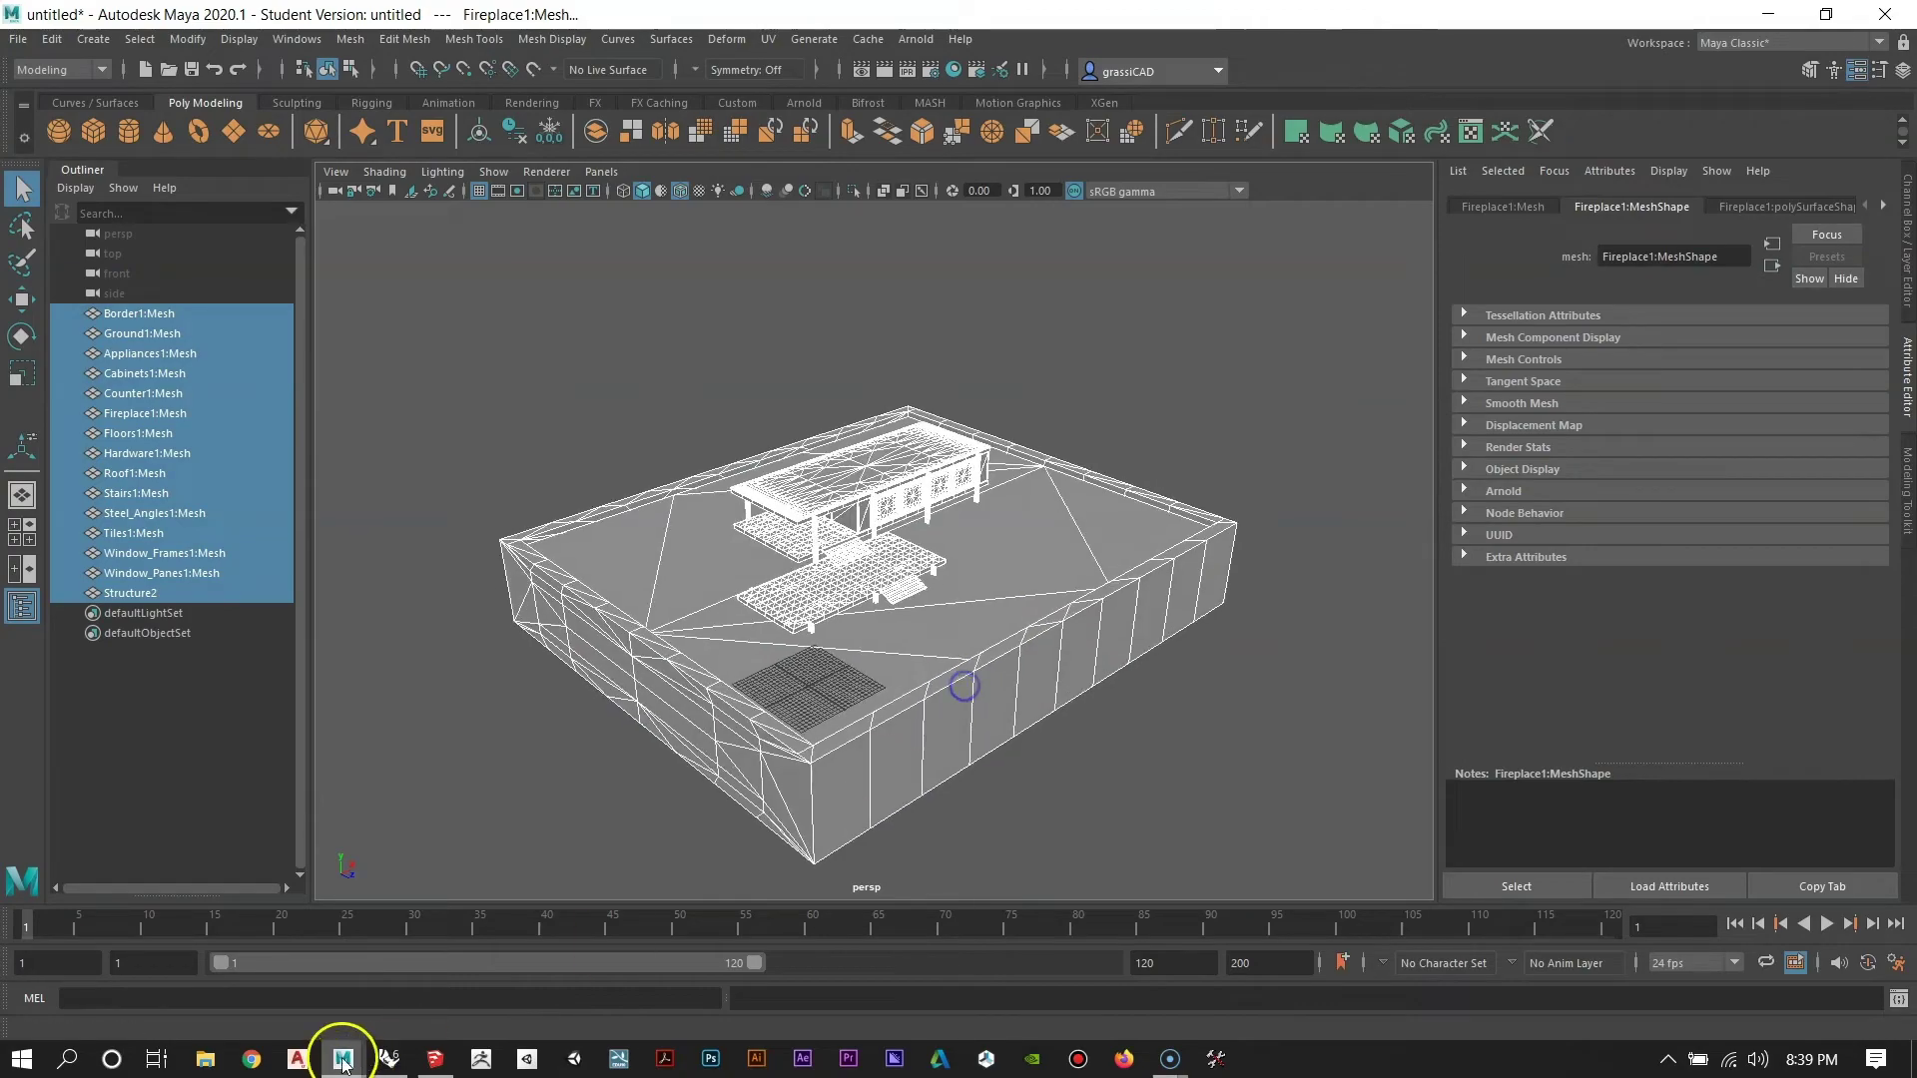
# Switch to SketchUp and select the ground component of the Farnsworth House model.
pyautogui.click(433, 1060)
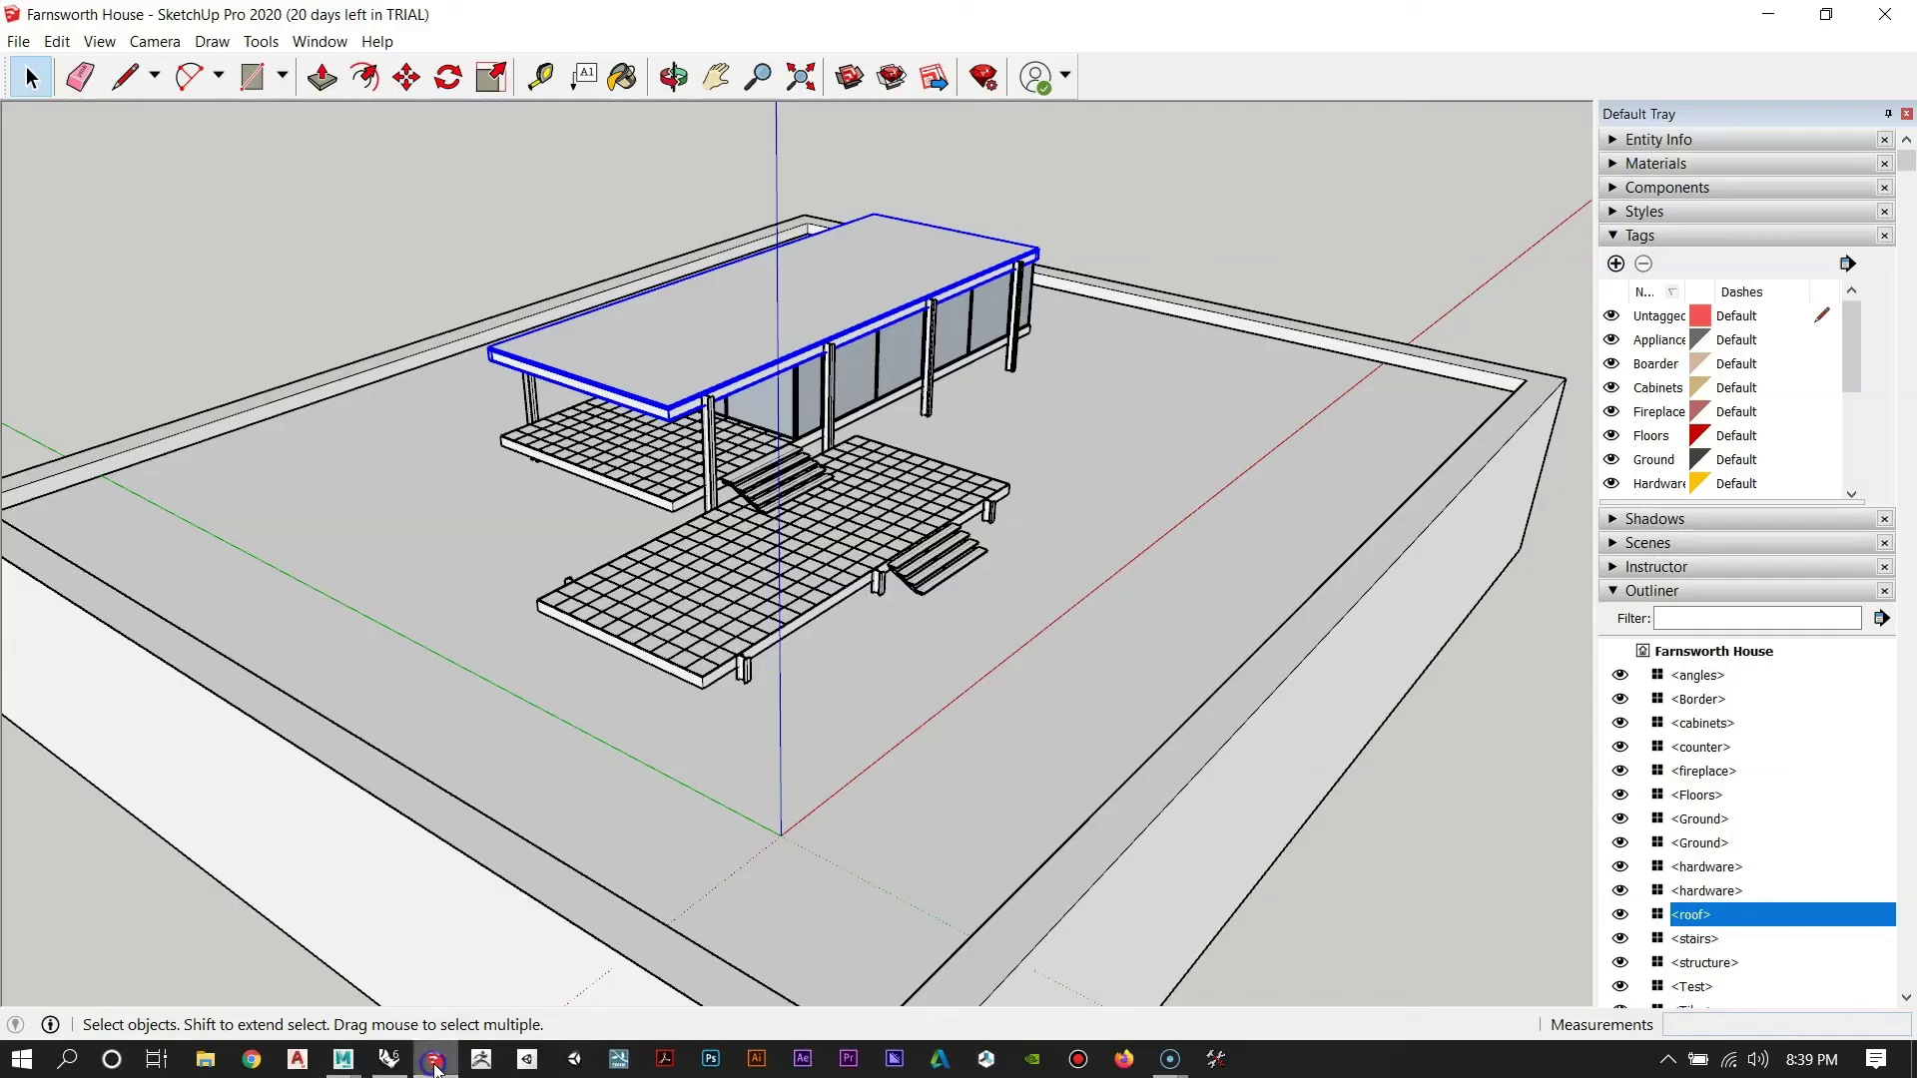
pyautogui.click(1351, 921)
pyautogui.rightClick(1079, 722)
pyautogui.click(764, 584)
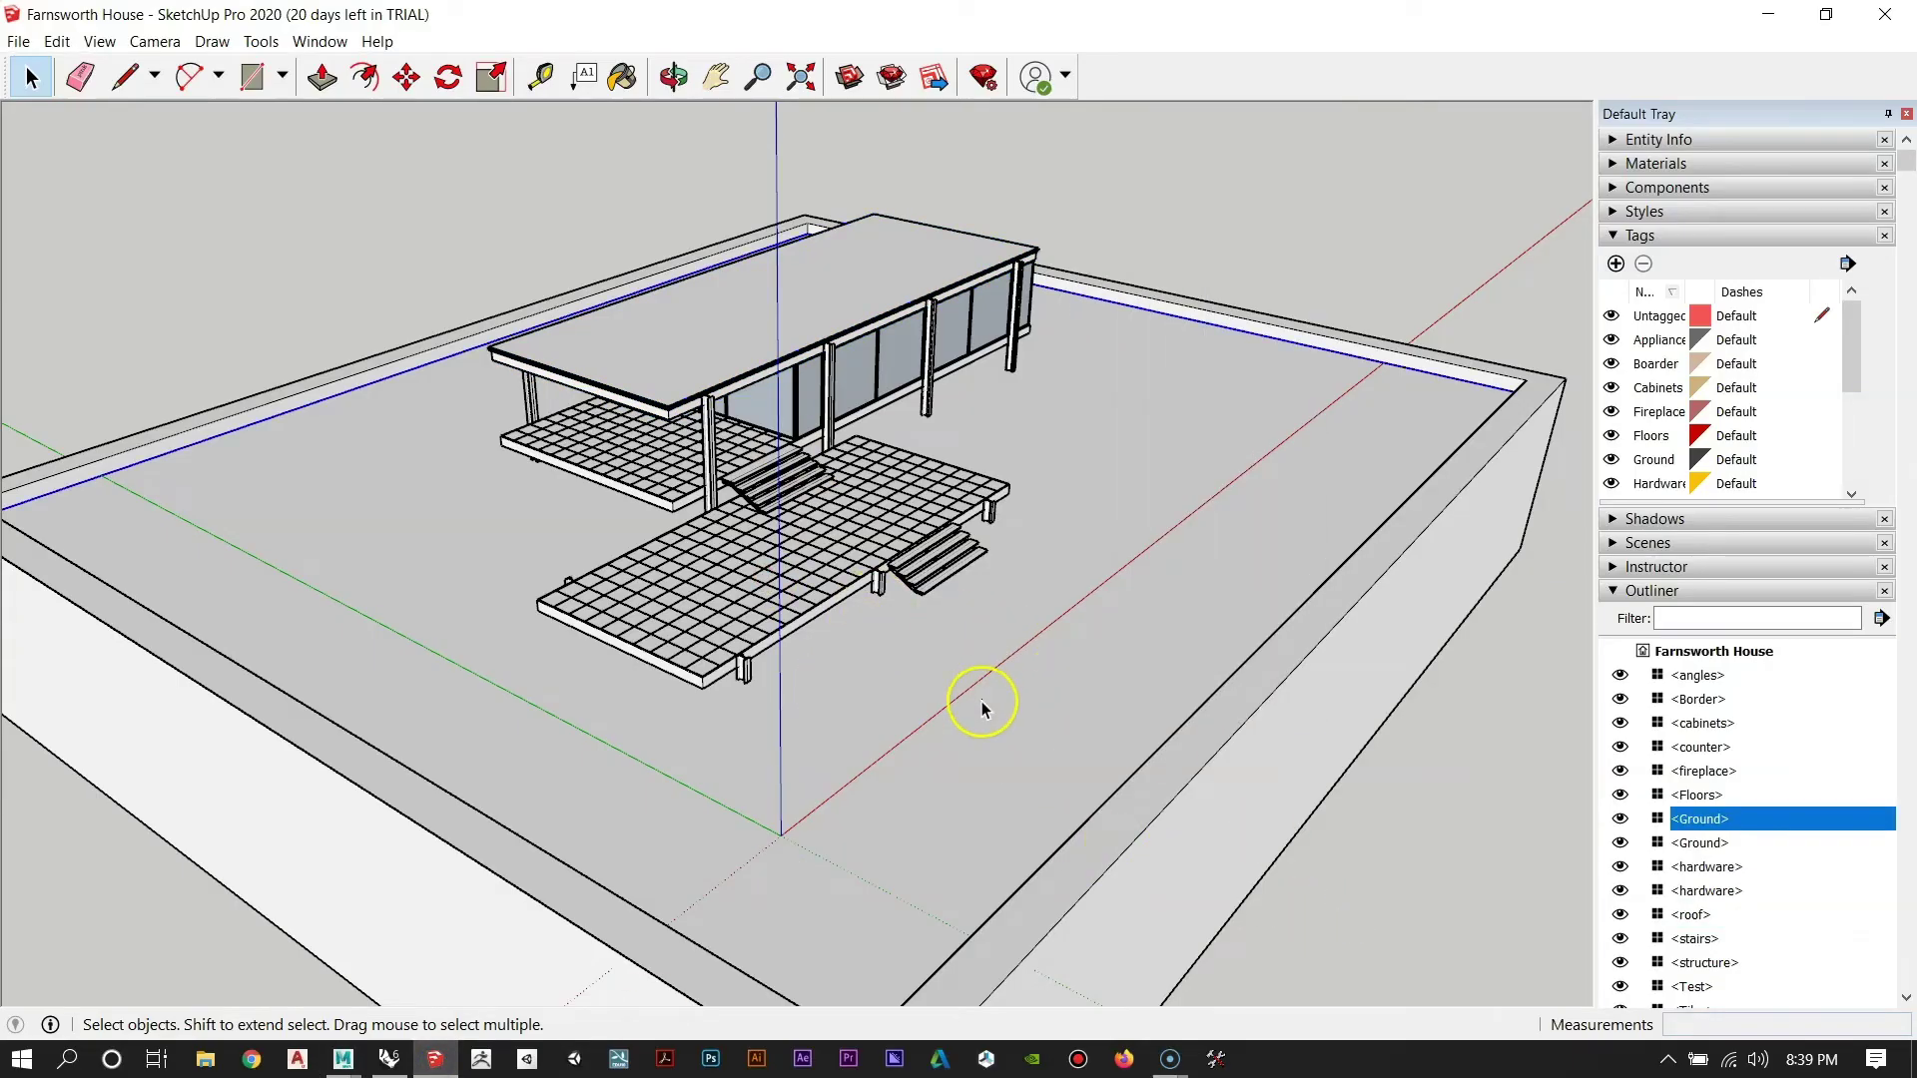
# Examine how the columns meet the roof and the tiled terraces from several sides, and clear the selection.
pyautogui.moveTo(981, 701)
pyautogui.mouseDown(button='middle')
pyautogui.moveTo(445, 783)
pyautogui.moveTo(929, 501)
pyautogui.moveTo(458, 646)
pyautogui.moveTo(804, 771)
pyautogui.moveTo(1348, 762)
pyautogui.moveTo(535, 556)
pyautogui.moveTo(753, 620)
pyautogui.moveTo(999, 436)
pyautogui.mouseUp(button='middle')
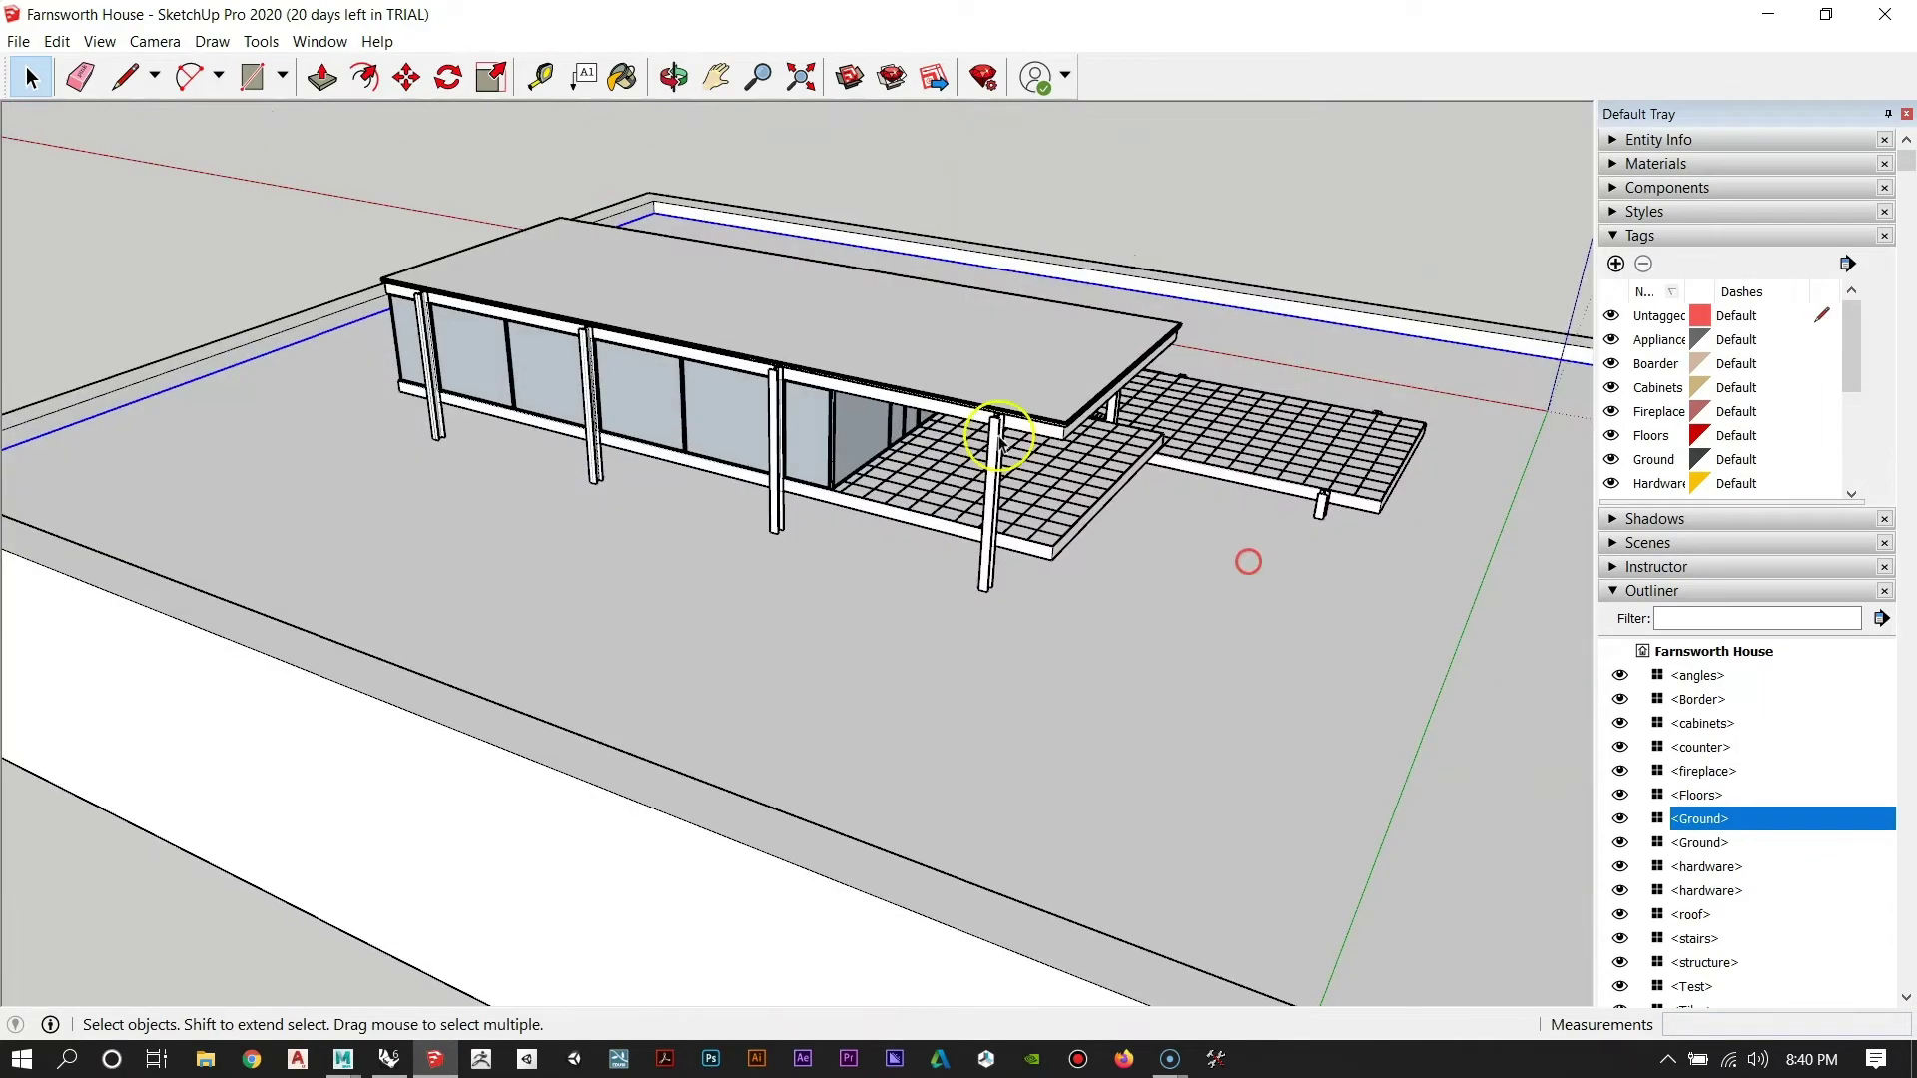
pyautogui.scroll(4, 998, 436)
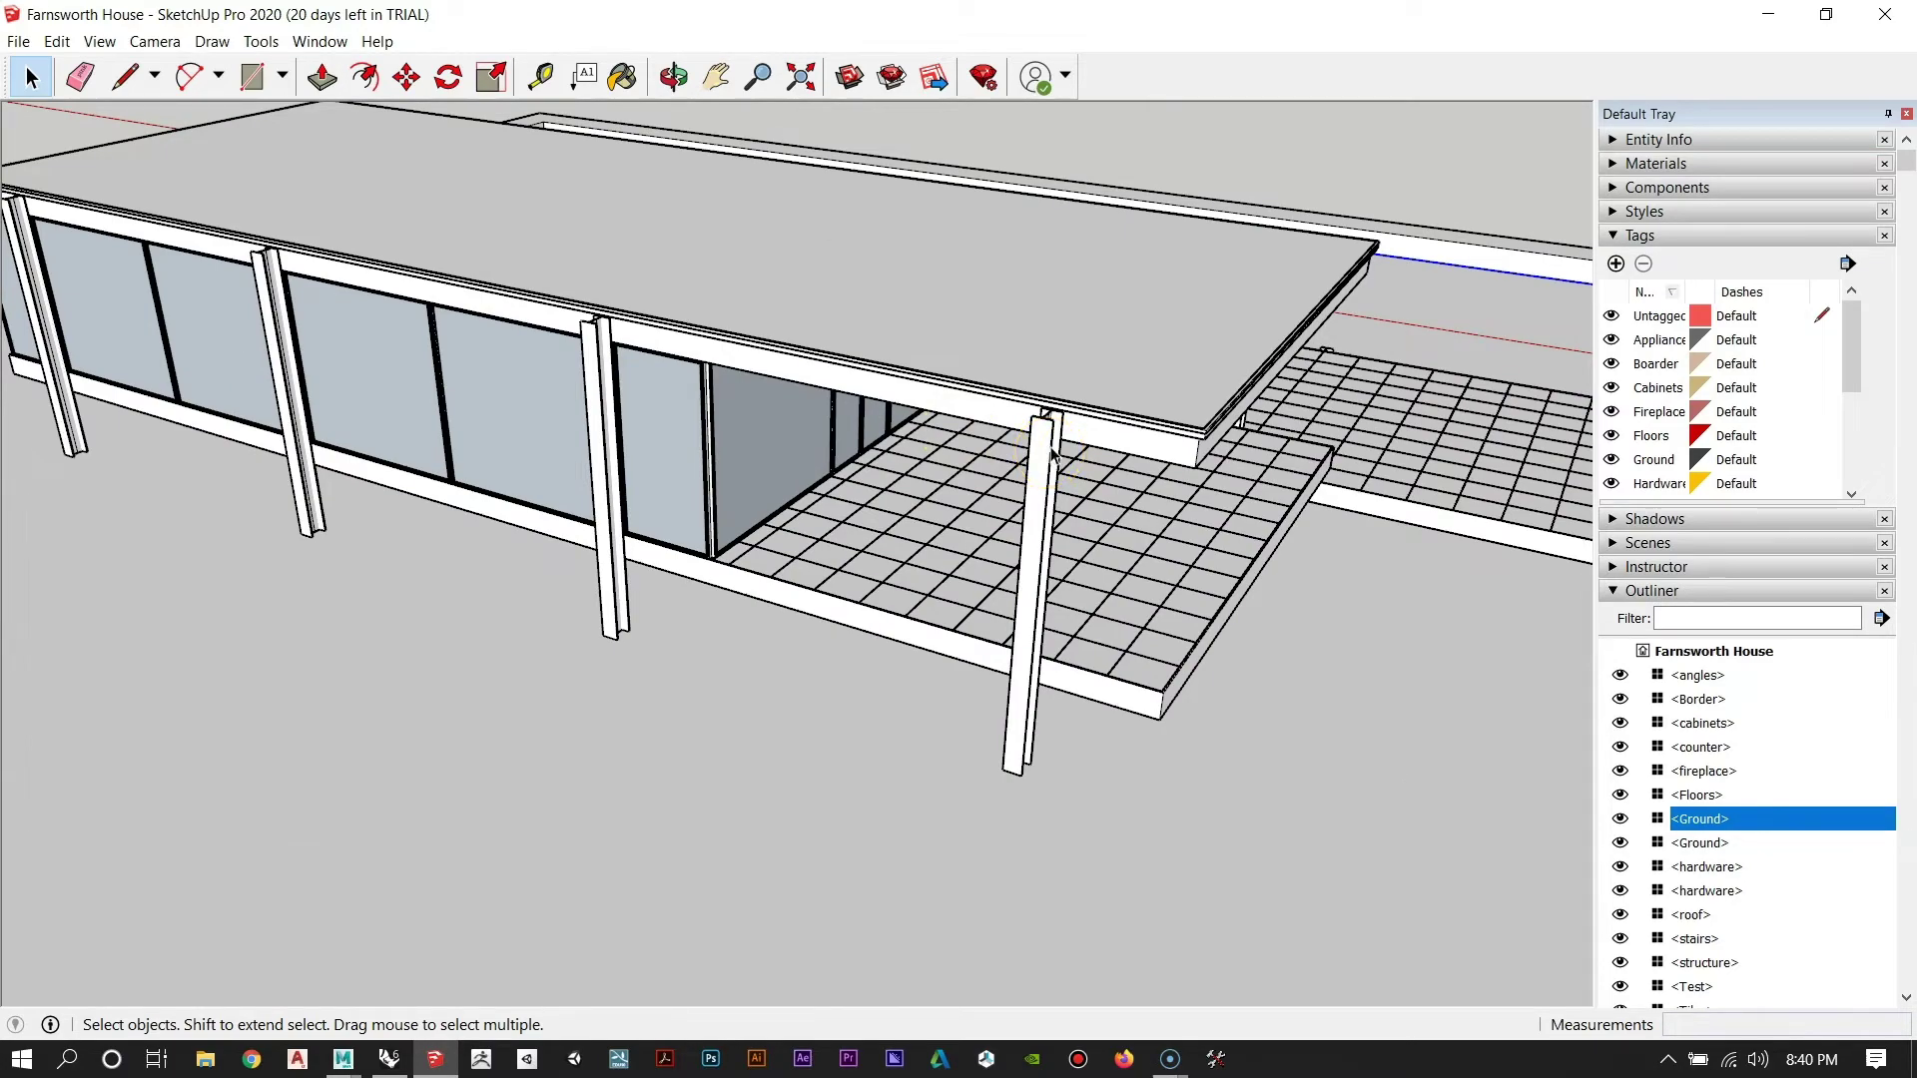
pyautogui.moveTo(1174, 516); pyautogui.dragTo(142, 577, button='middle')
pyautogui.scroll(-3, 946, 413)
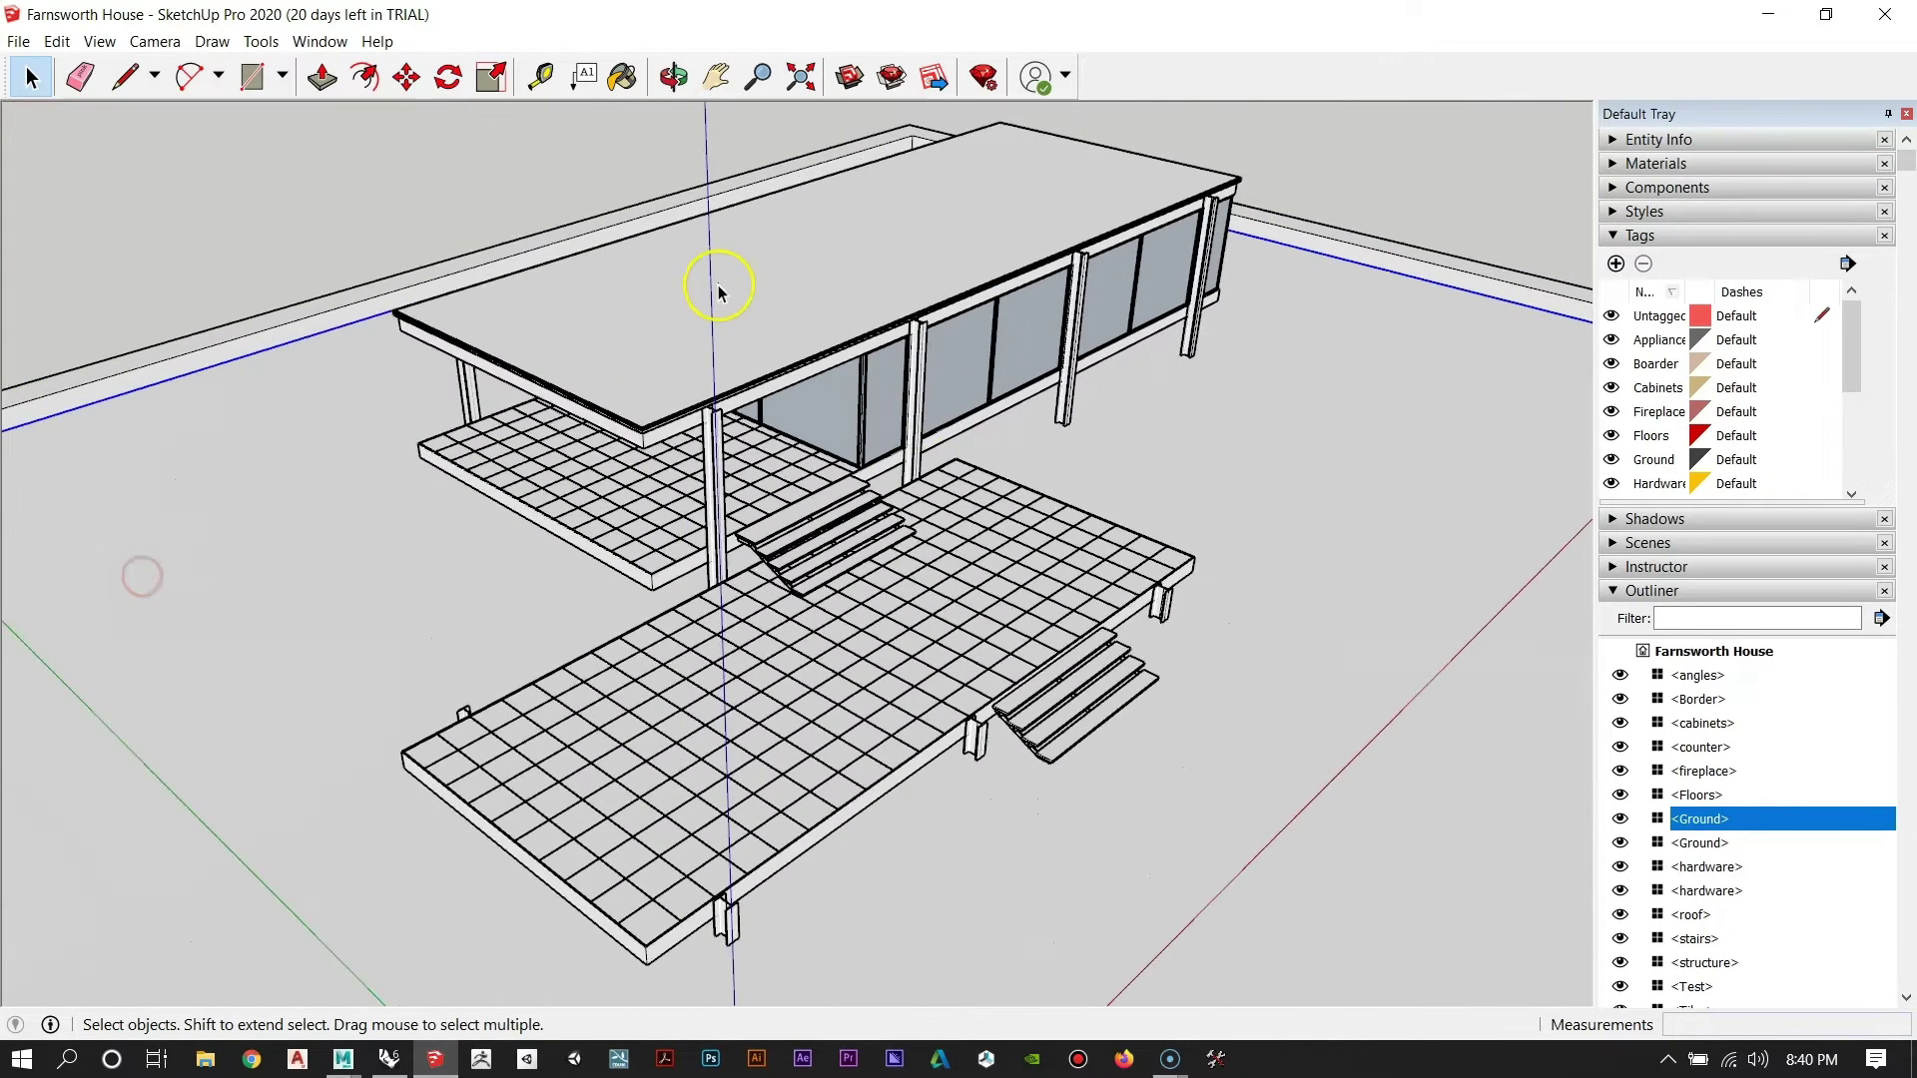
pyautogui.scroll(4, 713, 430)
pyautogui.moveTo(713, 429); pyautogui.dragTo(917, 425, button='middle')
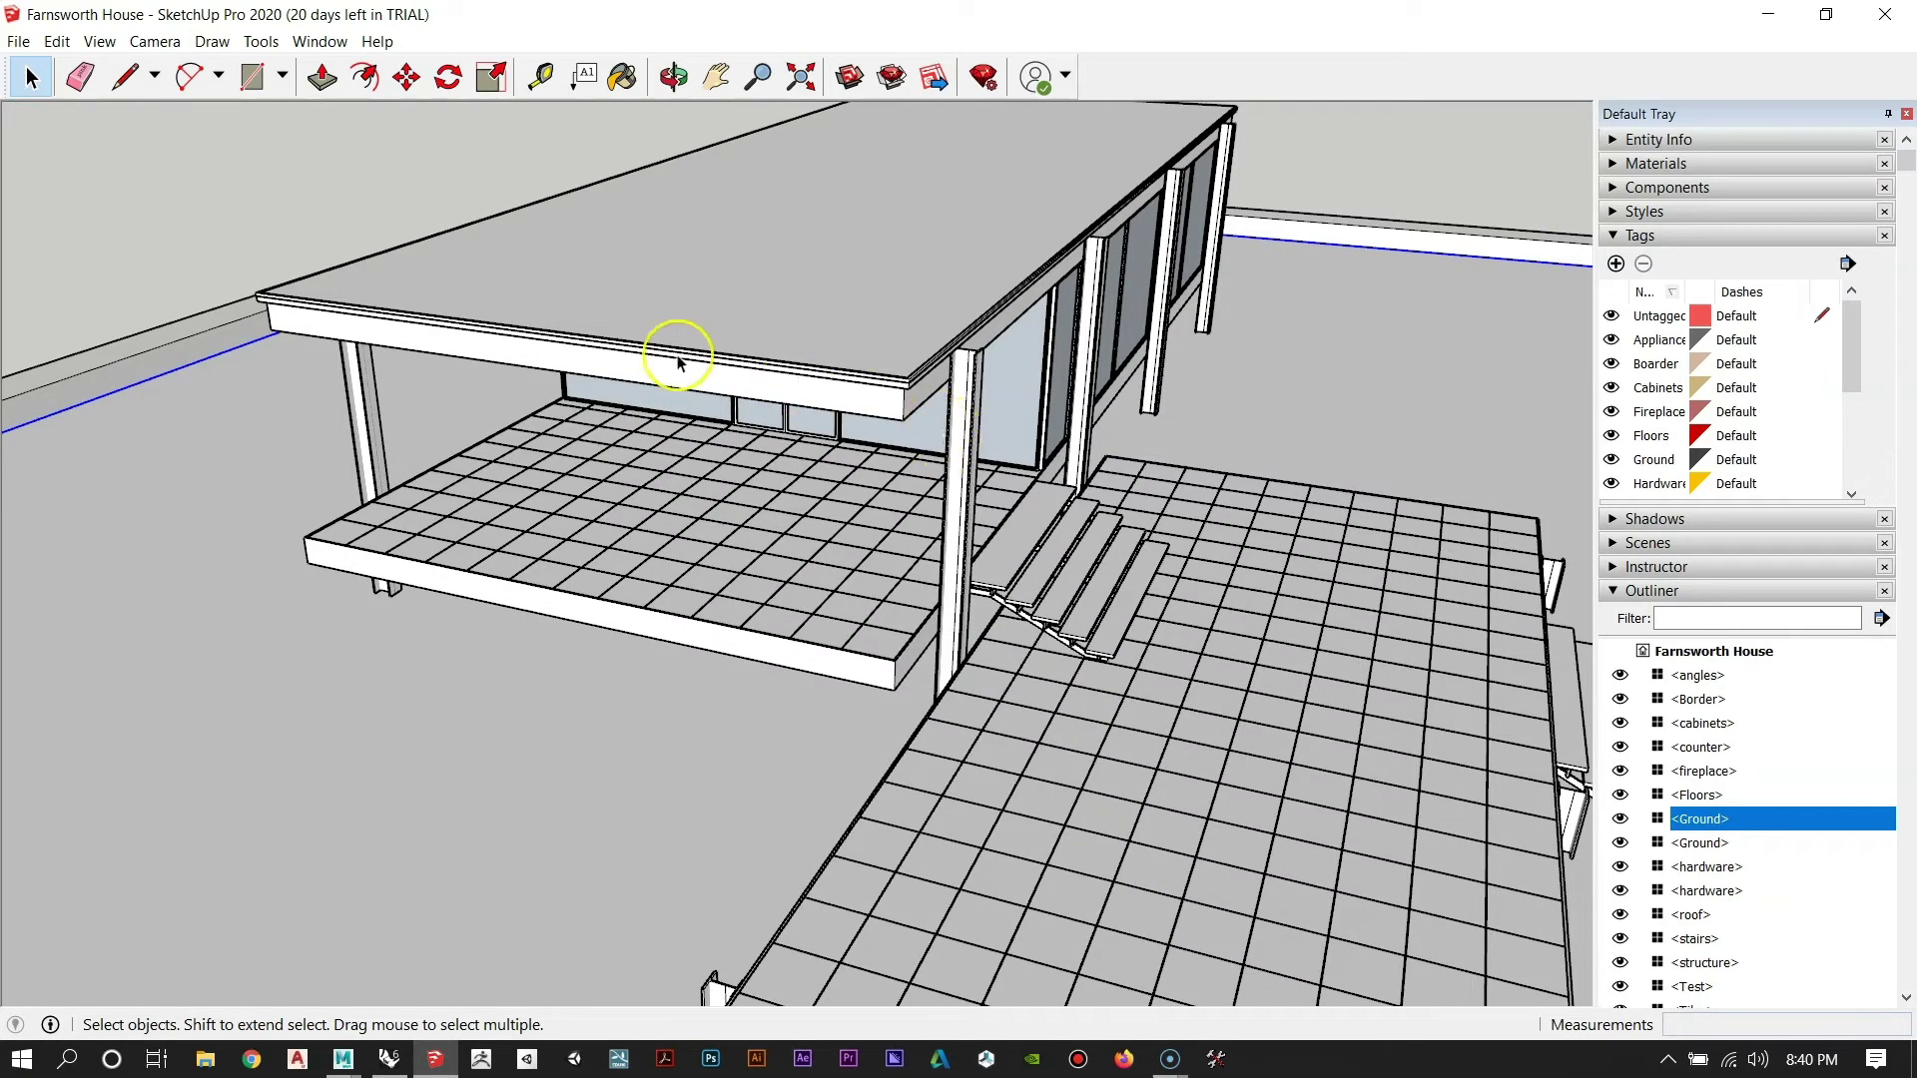
pyautogui.moveTo(676, 364); pyautogui.dragTo(976, 547, button='middle')
pyautogui.scroll(-3, 977, 548)
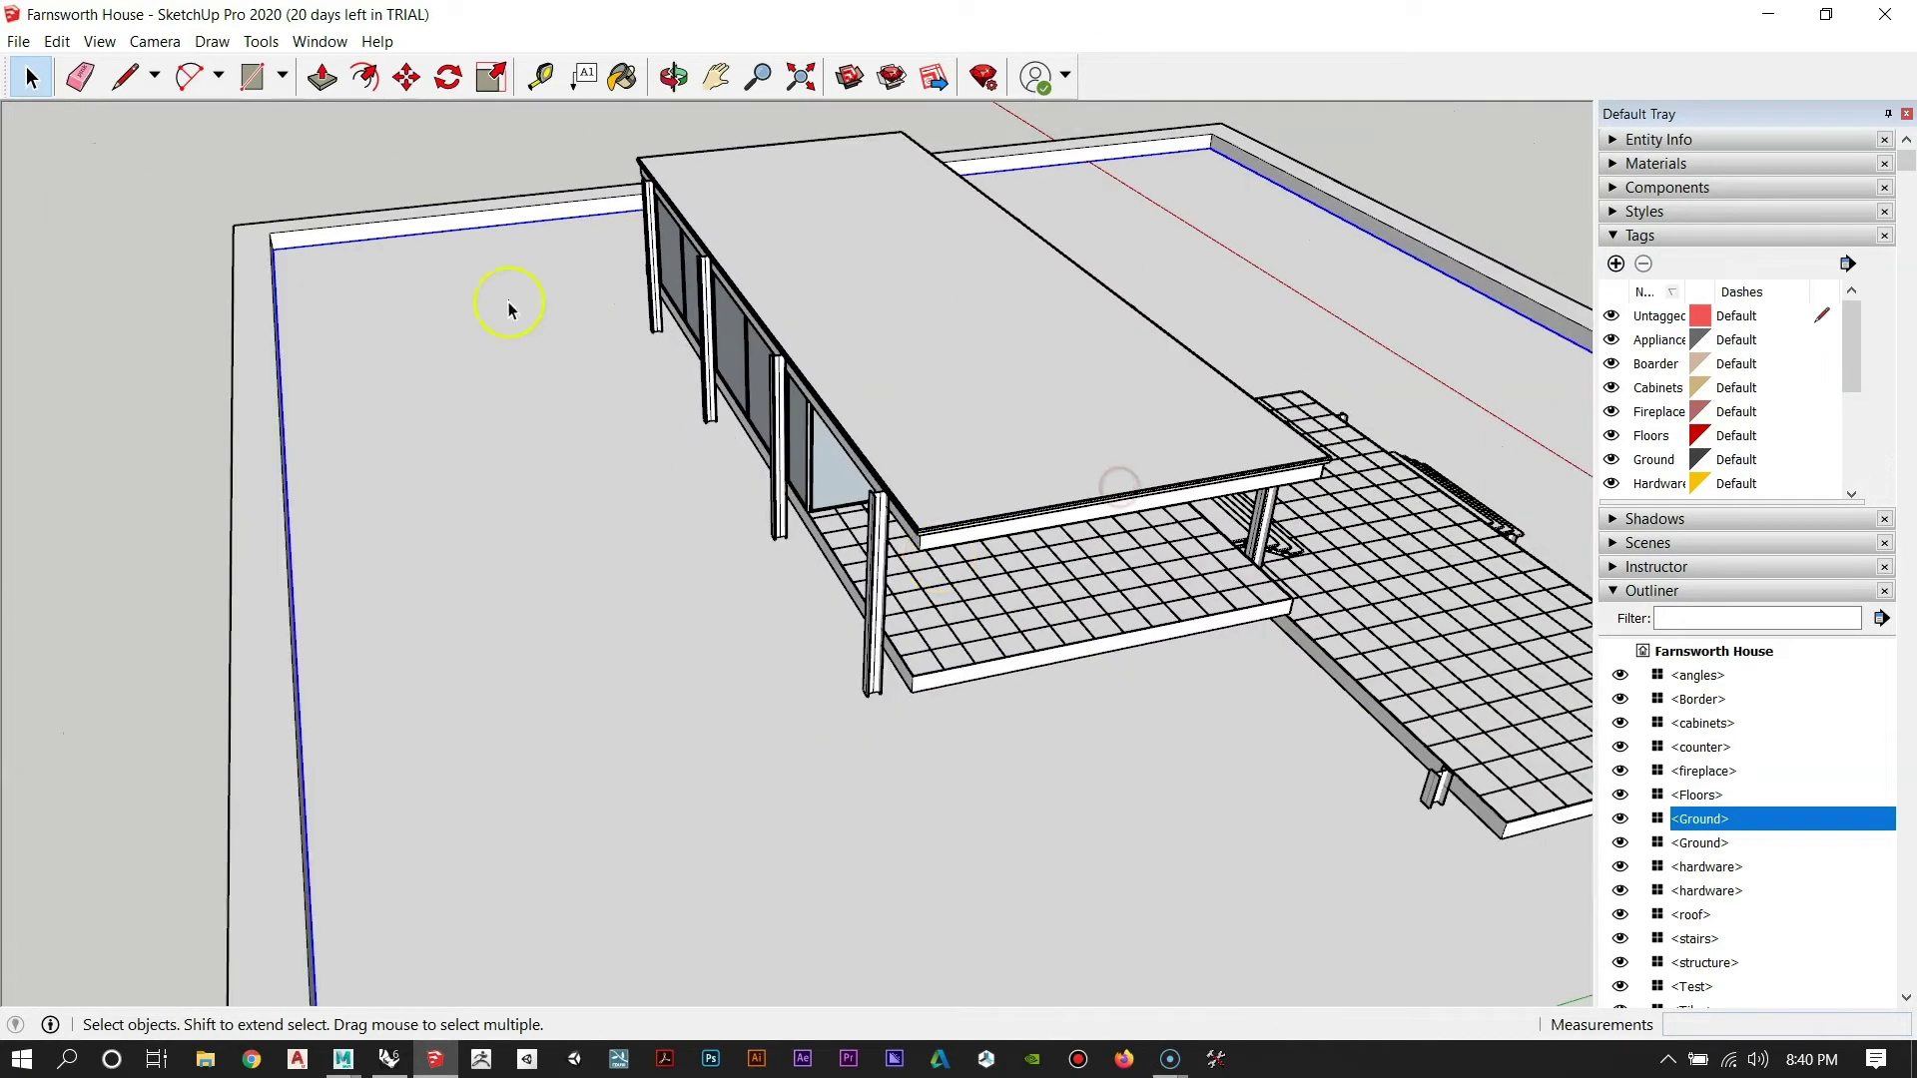
pyautogui.click(402, 168)
# Inspect the stairs, terrace supports, glazing and columns along the house's long sides at close range.
pyautogui.moveTo(1045, 429); pyautogui.dragTo(509, 442, button='middle')
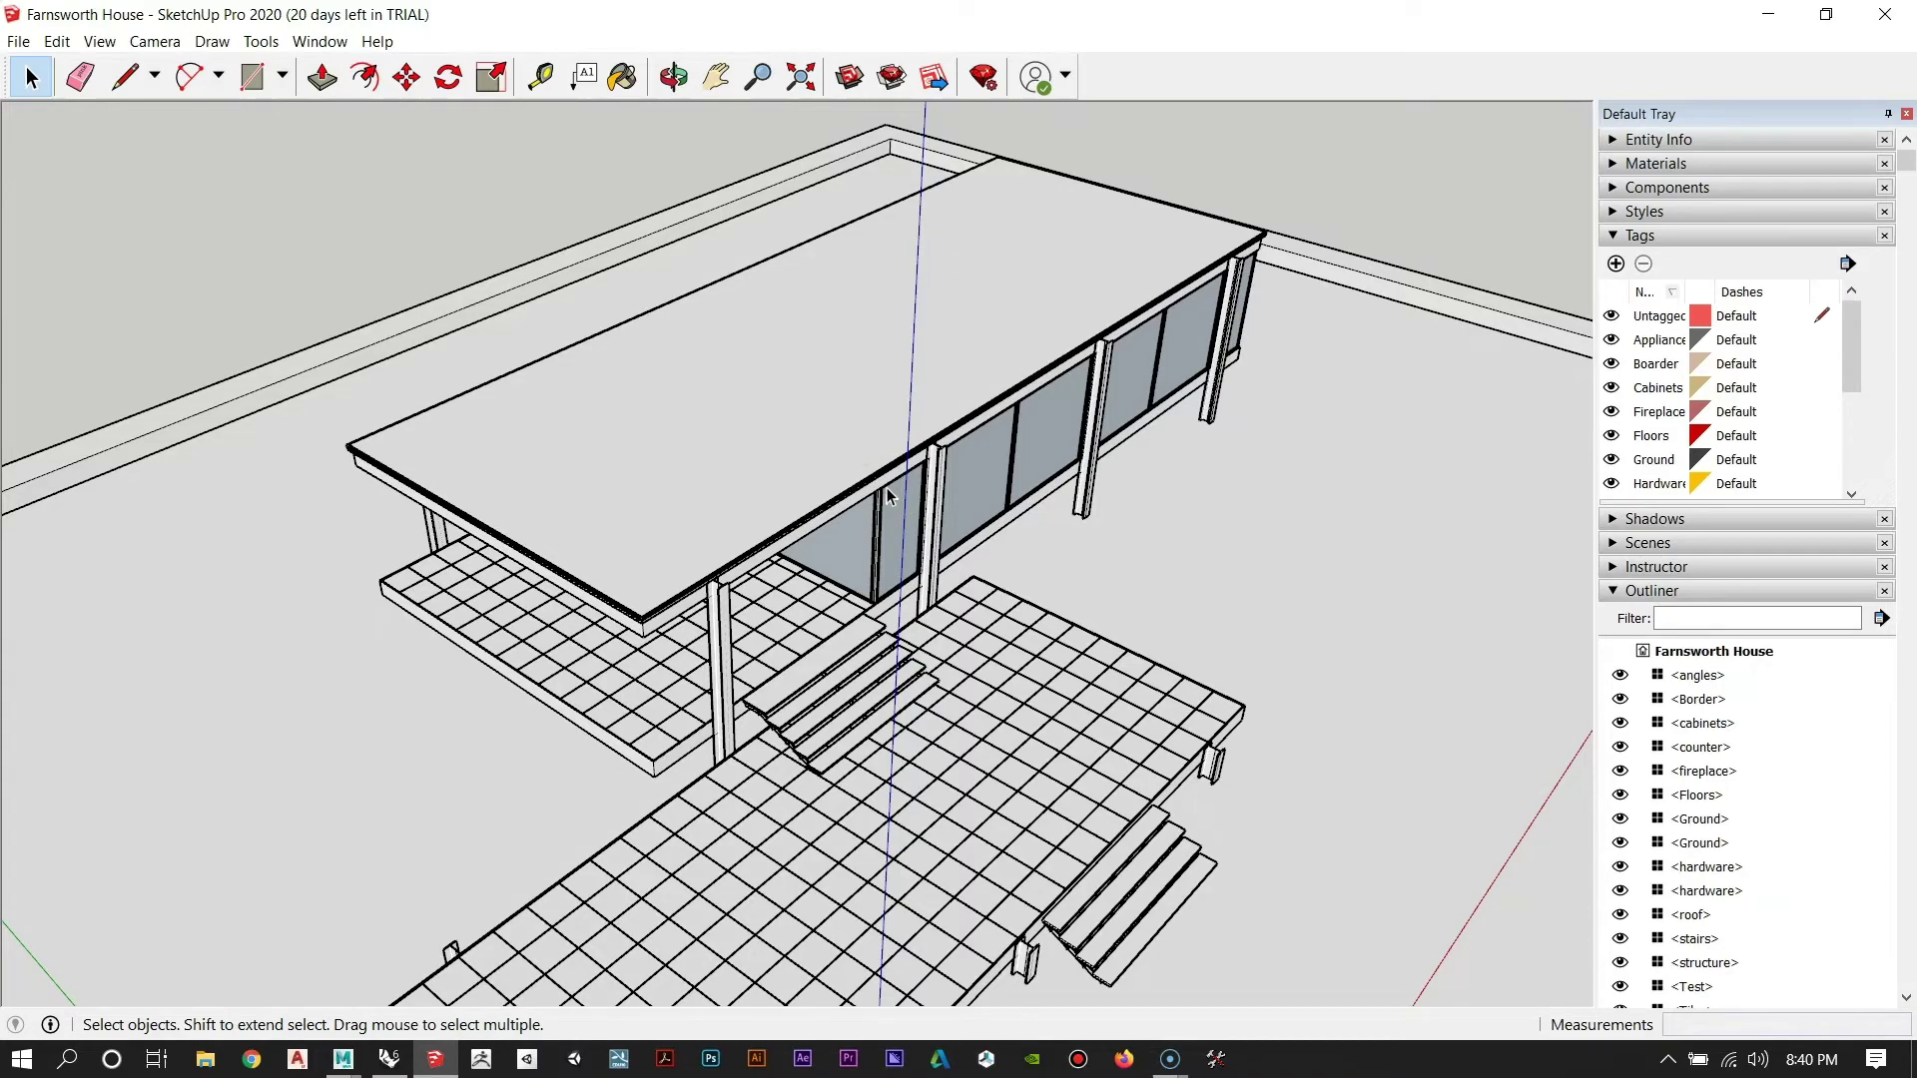
pyautogui.scroll(5, 877, 544)
pyautogui.moveTo(600, 633); pyautogui.dragTo(966, 504, button='middle')
pyautogui.scroll(-3, 966, 505)
pyautogui.moveTo(1084, 648); pyautogui.dragTo(252, 687, button='middle')
pyautogui.scroll(-3, 1116, 527)
pyautogui.scroll(2, 788, 433)
pyautogui.moveTo(788, 433); pyautogui.dragTo(480, 604, button='middle')
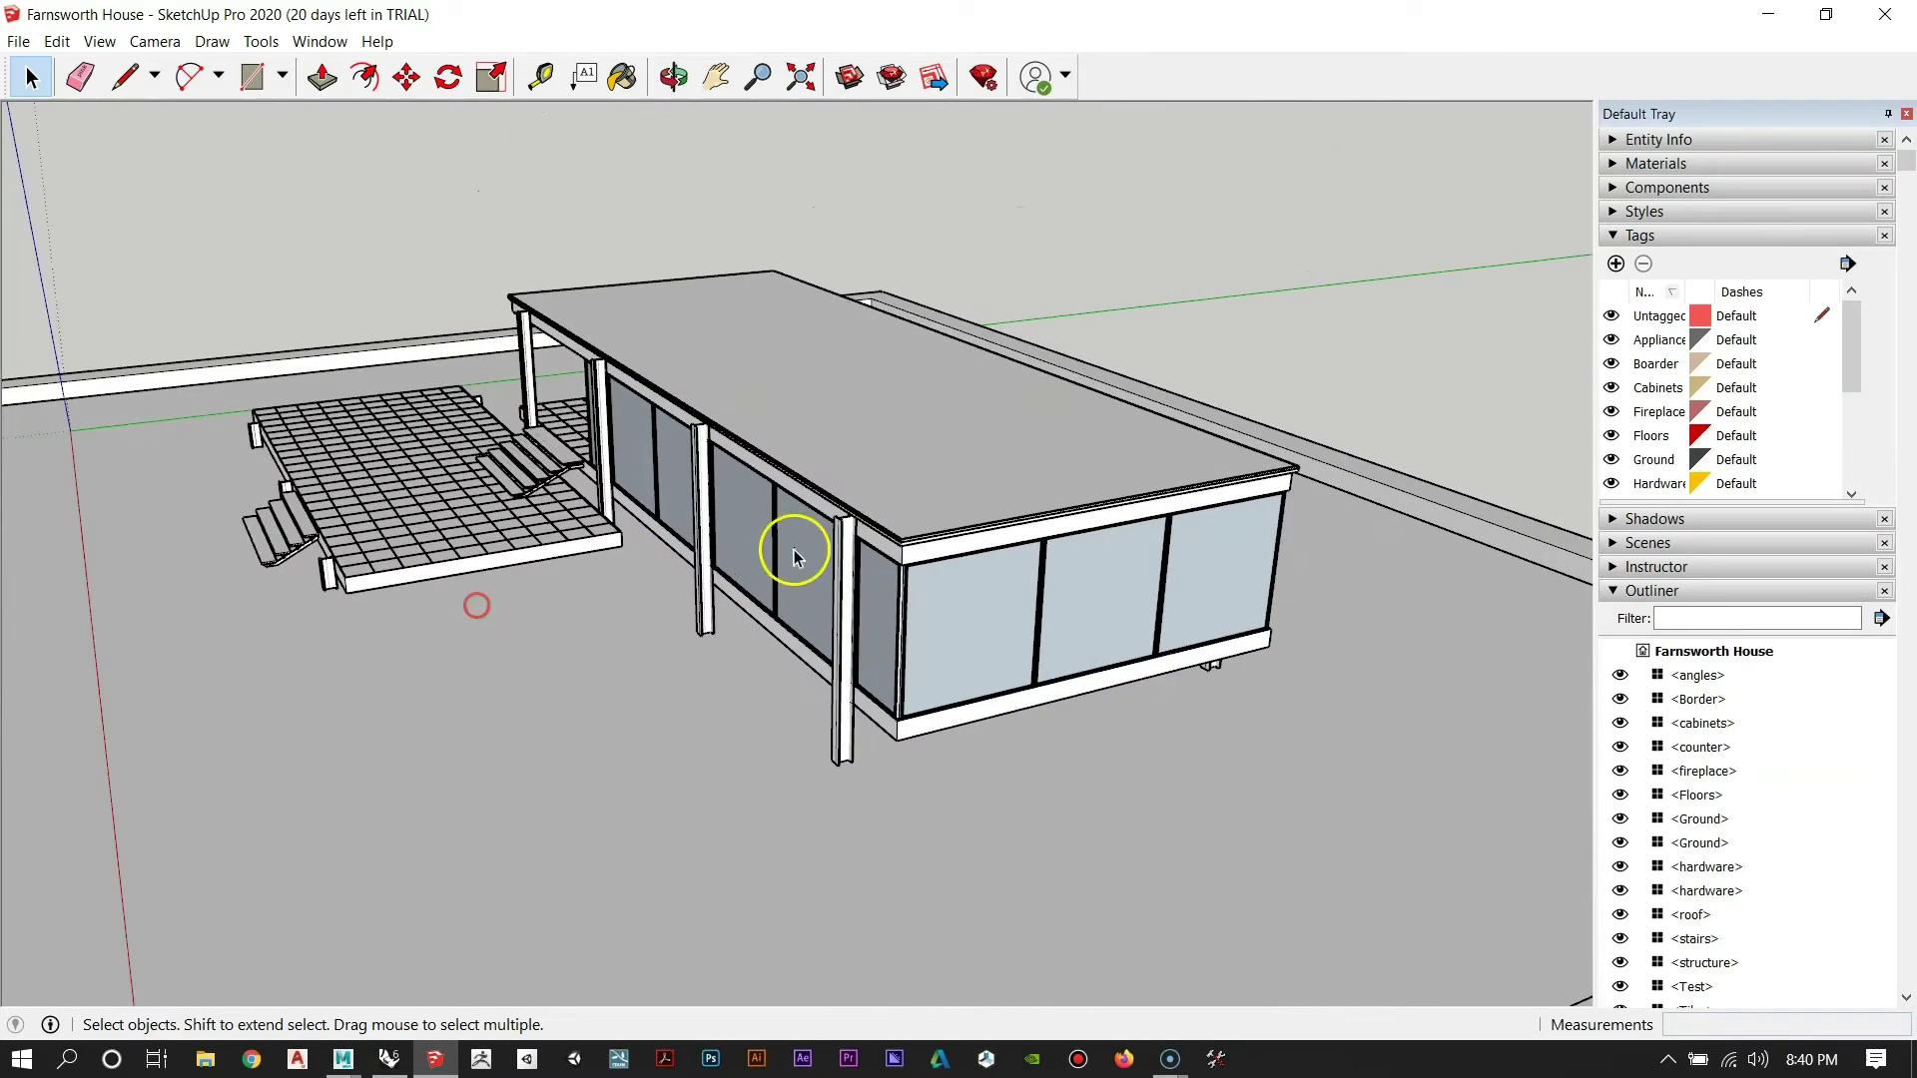
pyautogui.scroll(3, 1179, 620)
pyautogui.moveTo(1179, 620); pyautogui.dragTo(453, 633, button='middle')
pyautogui.scroll(3, 1028, 728)
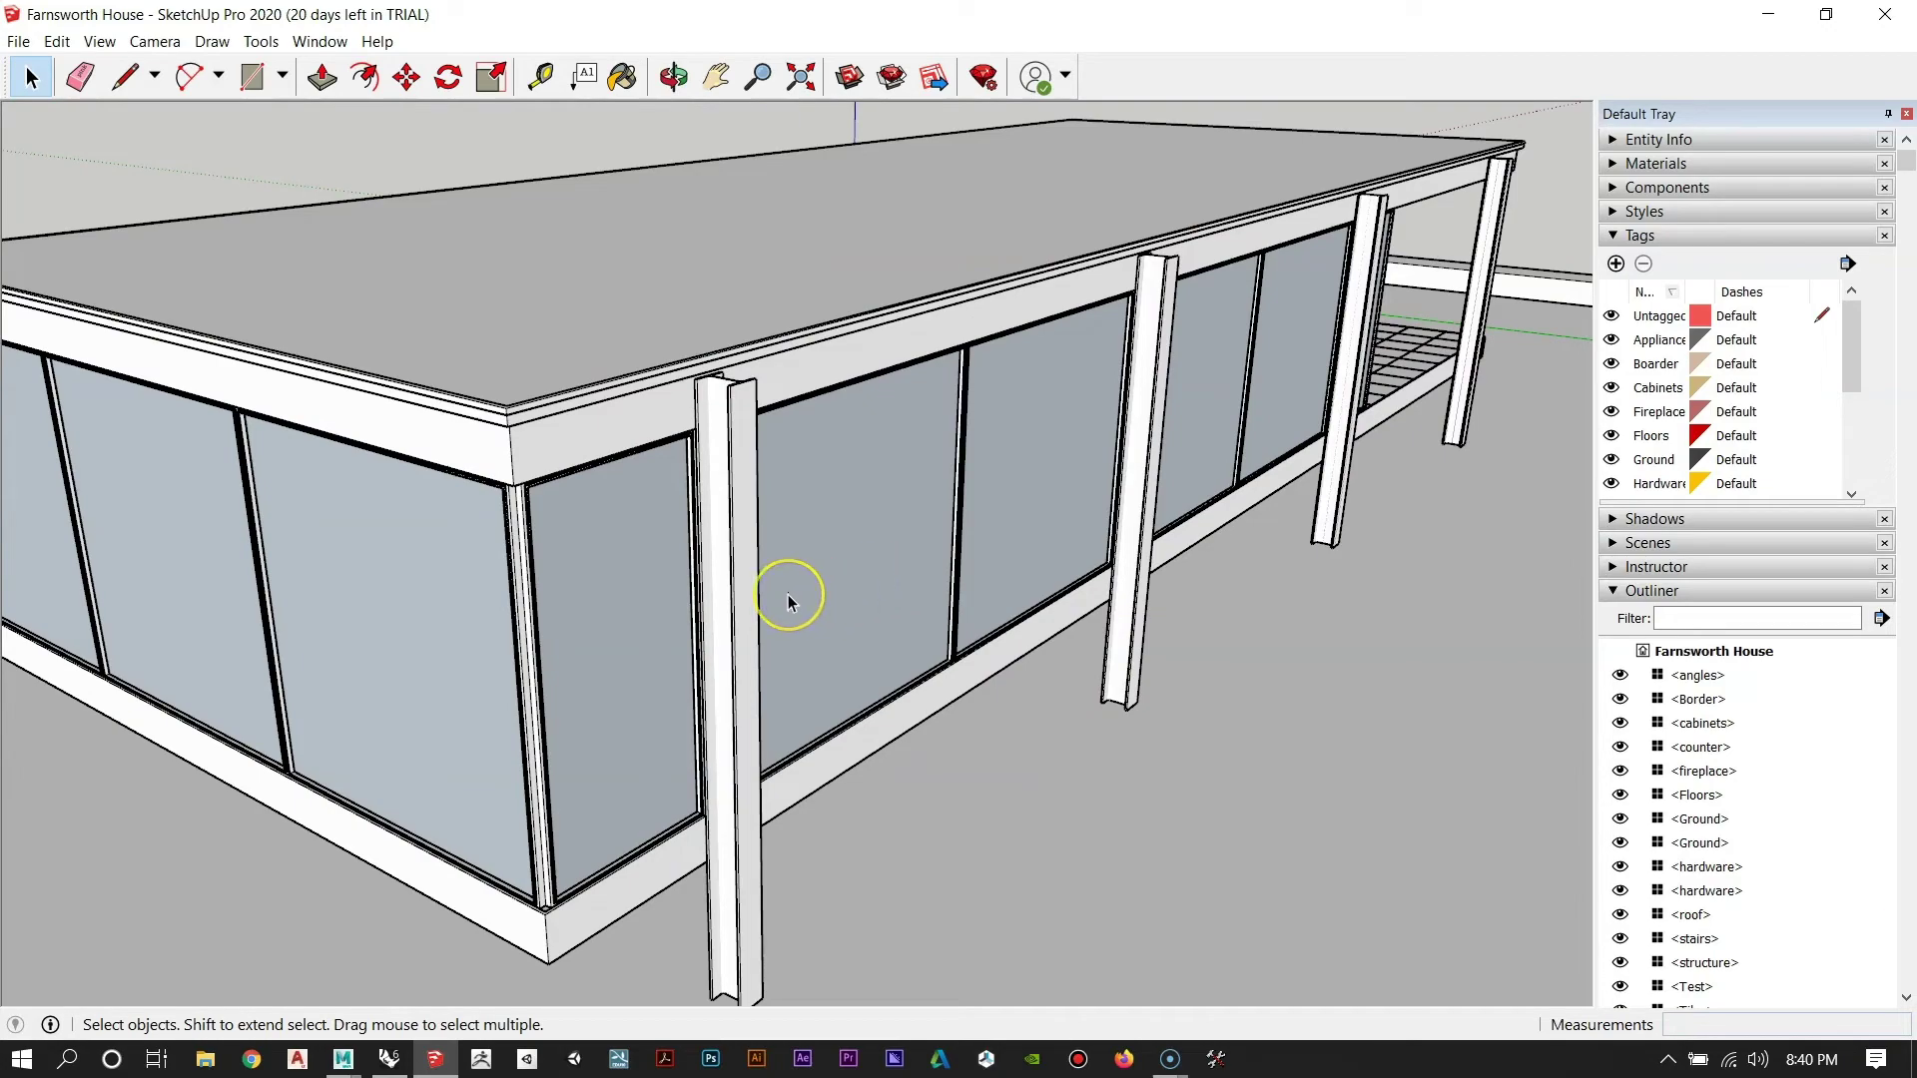
pyautogui.scroll(-2, 788, 595)
pyautogui.moveTo(685, 600); pyautogui.dragTo(1160, 593, button='middle')
# Look over the whole house and its bordered site from opposite sides.
pyautogui.scroll(-8, 1160, 593)
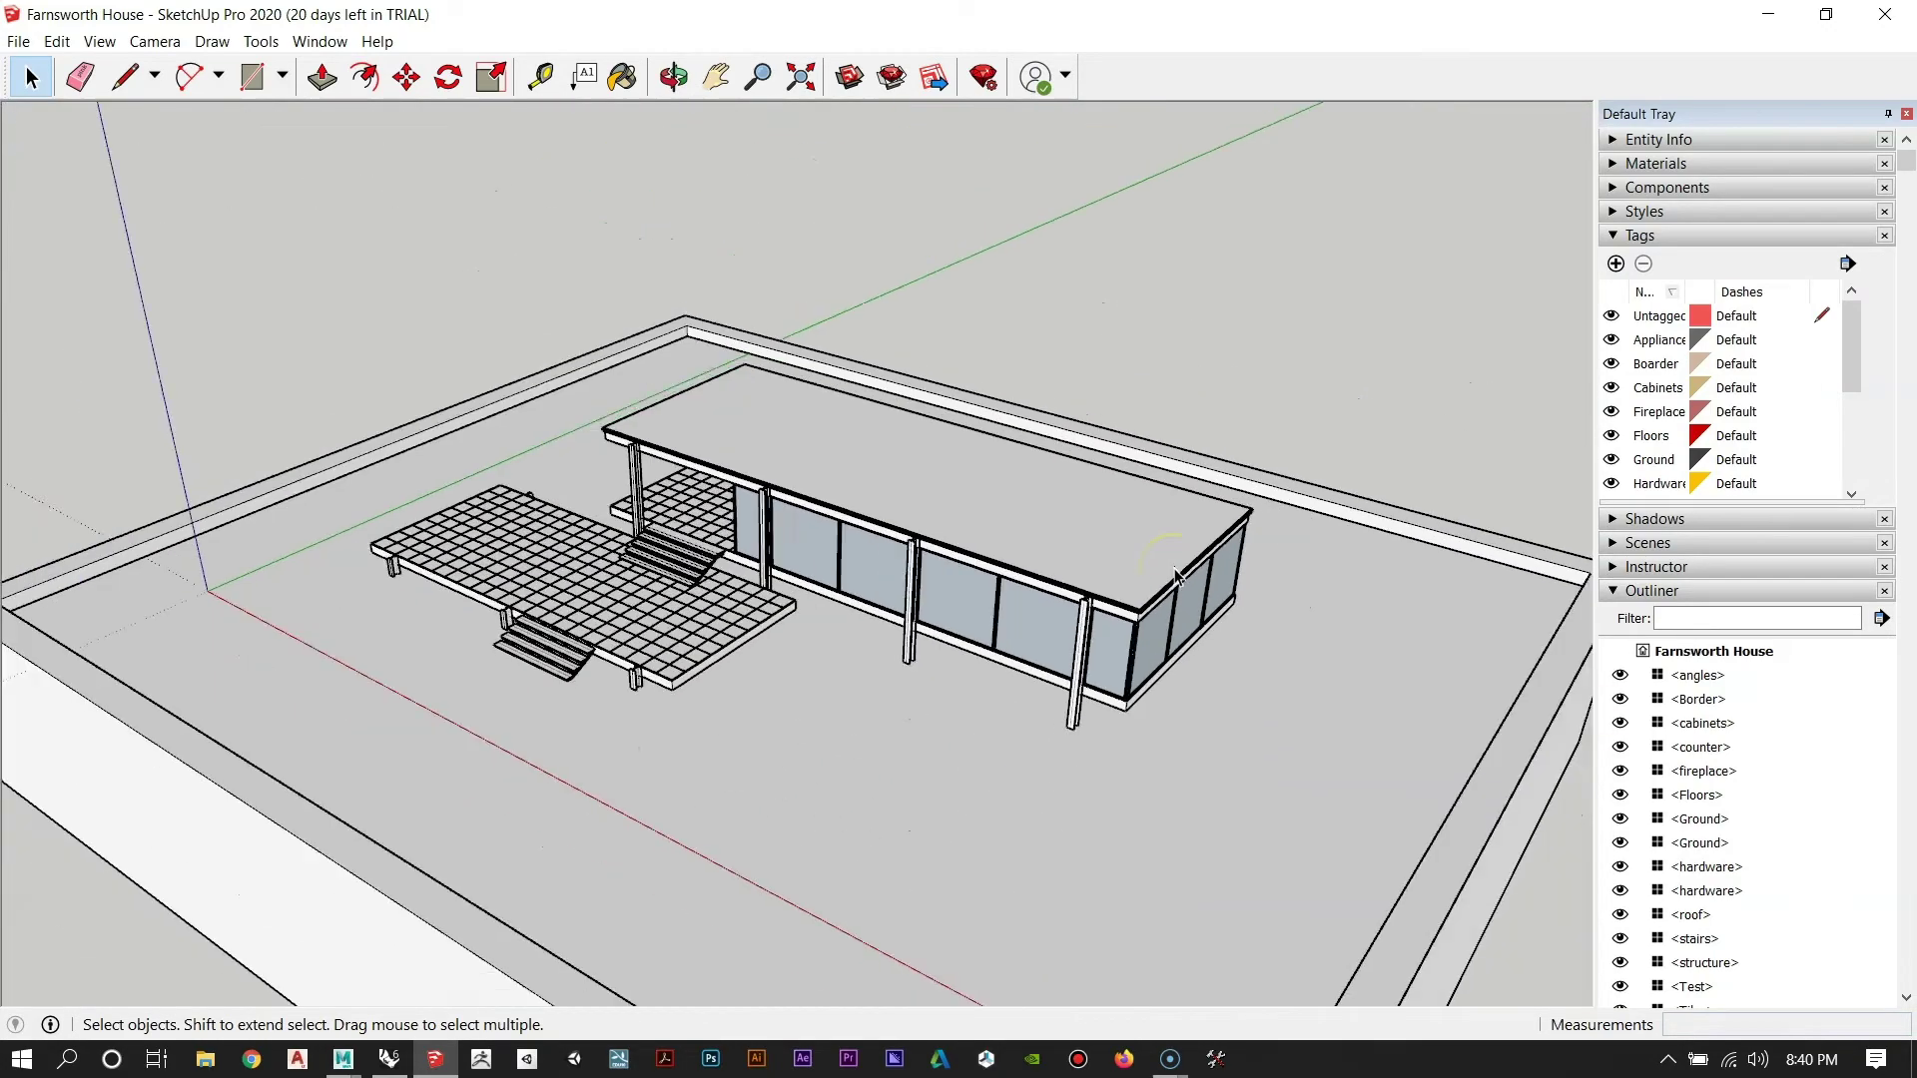
pyautogui.moveTo(644, 642); pyautogui.dragTo(1476, 766, button='middle')
pyautogui.scroll(-3, 783, 620)
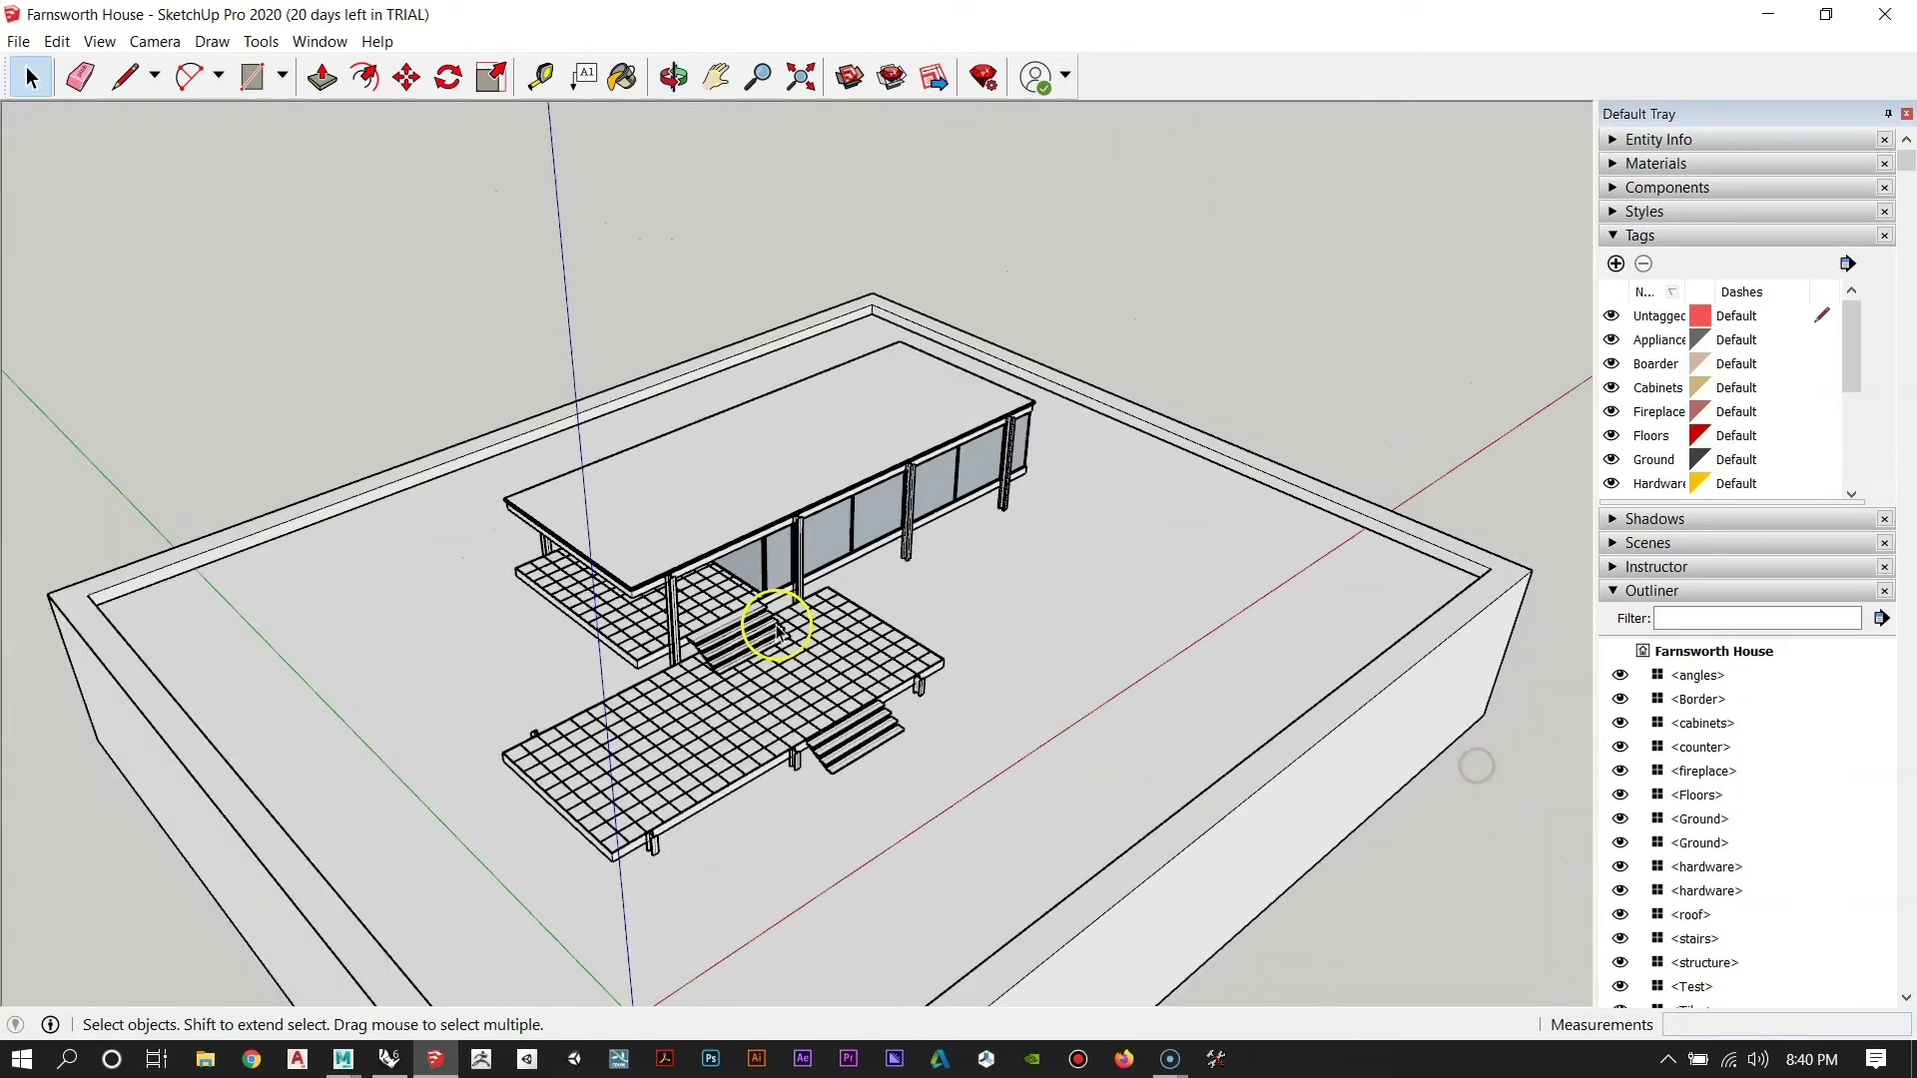
pyautogui.scroll(3, 519, 619)
pyautogui.moveTo(695, 596); pyautogui.dragTo(1368, 545, button='middle')
pyautogui.scroll(-3, 796, 560)
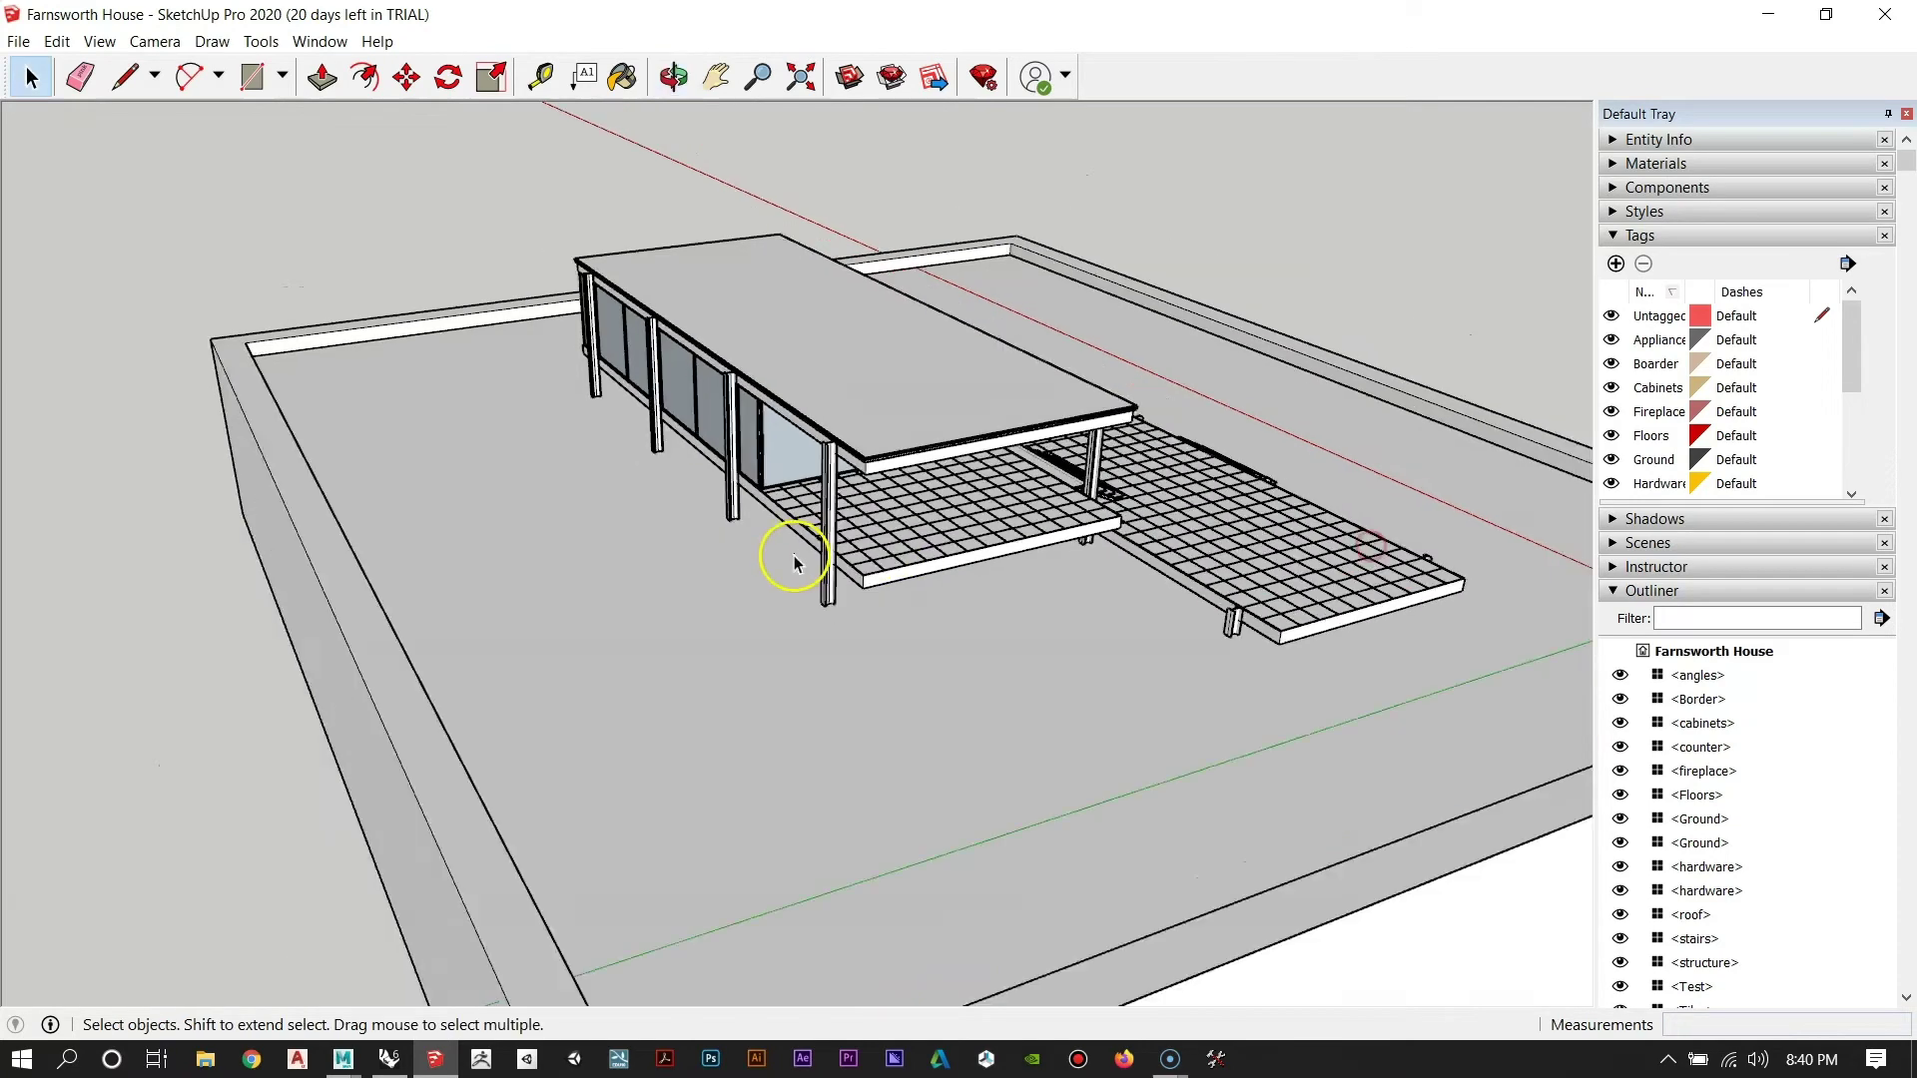
# Try hiding the Untagged, Appliances and Floors tags, and restore the visibility of the Floors tag.
pyautogui.scroll(4, 1032, 450)
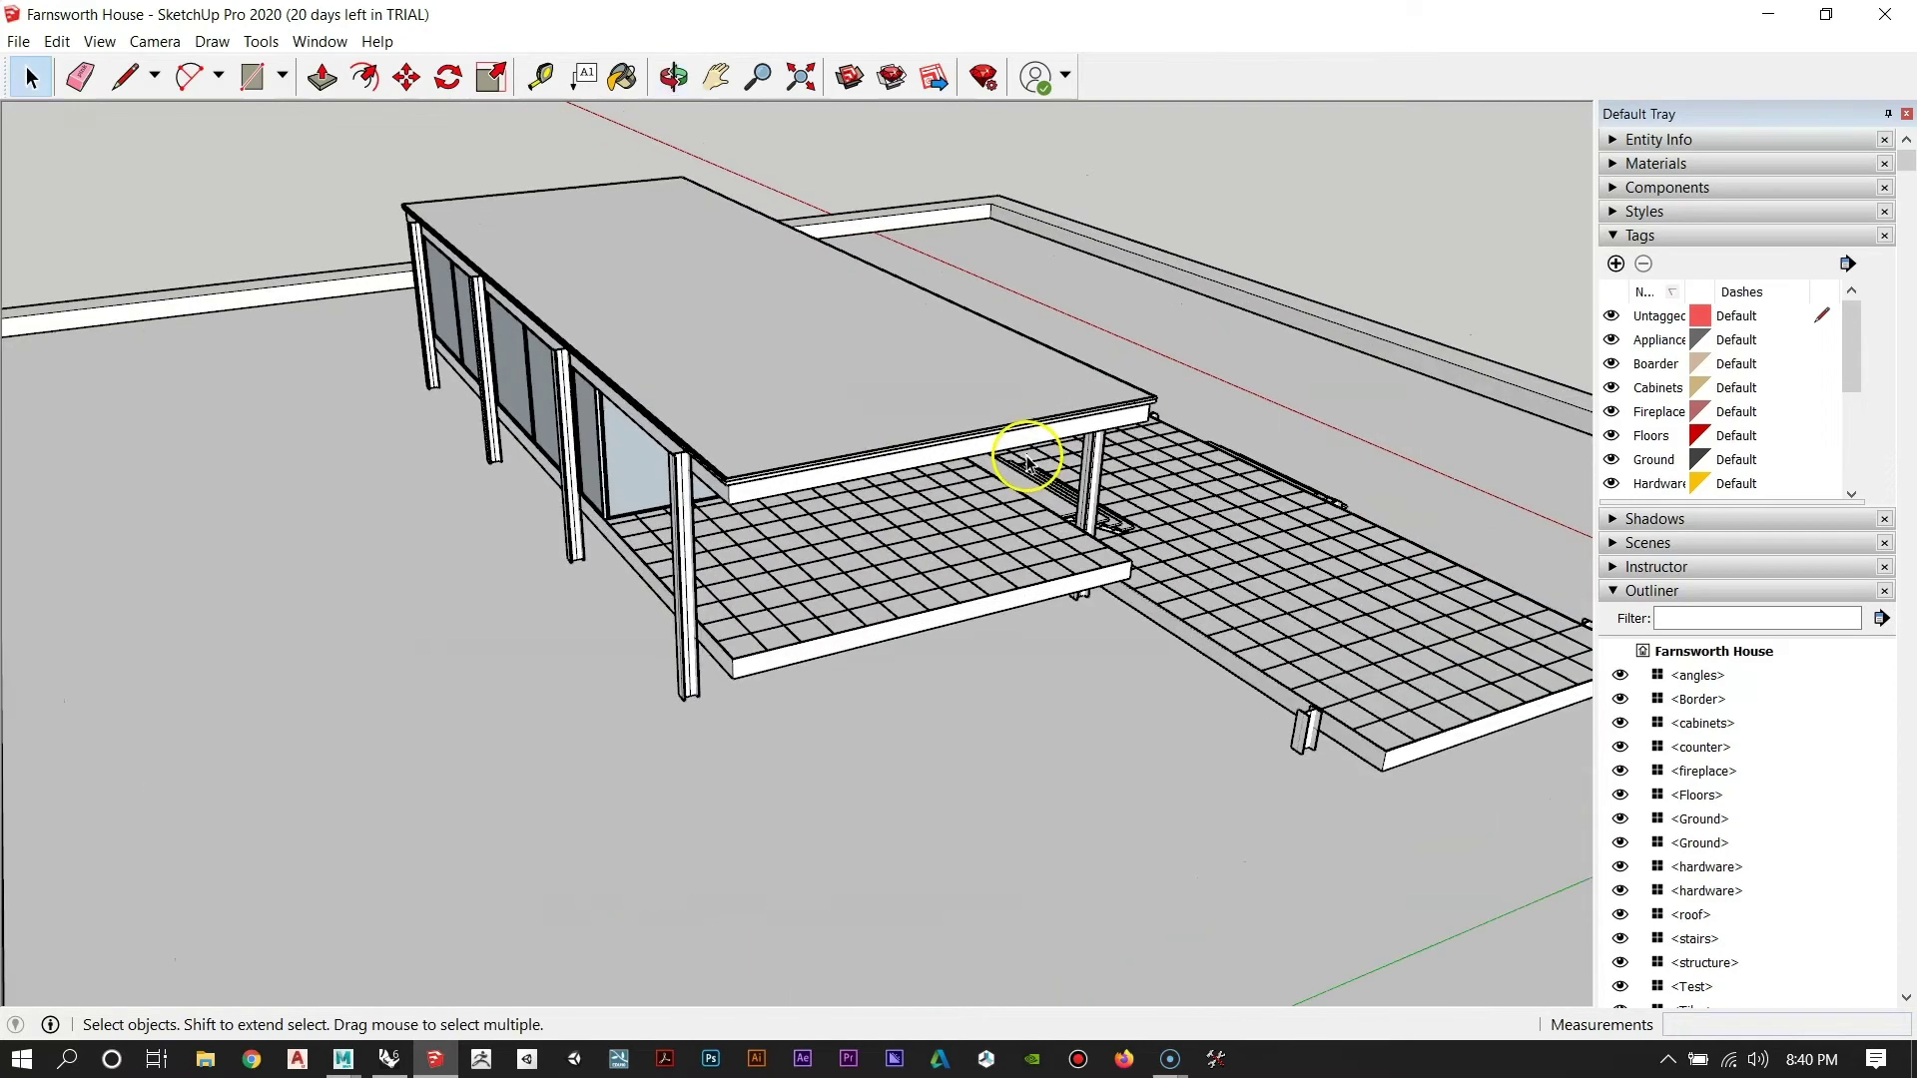
pyautogui.click(1612, 316)
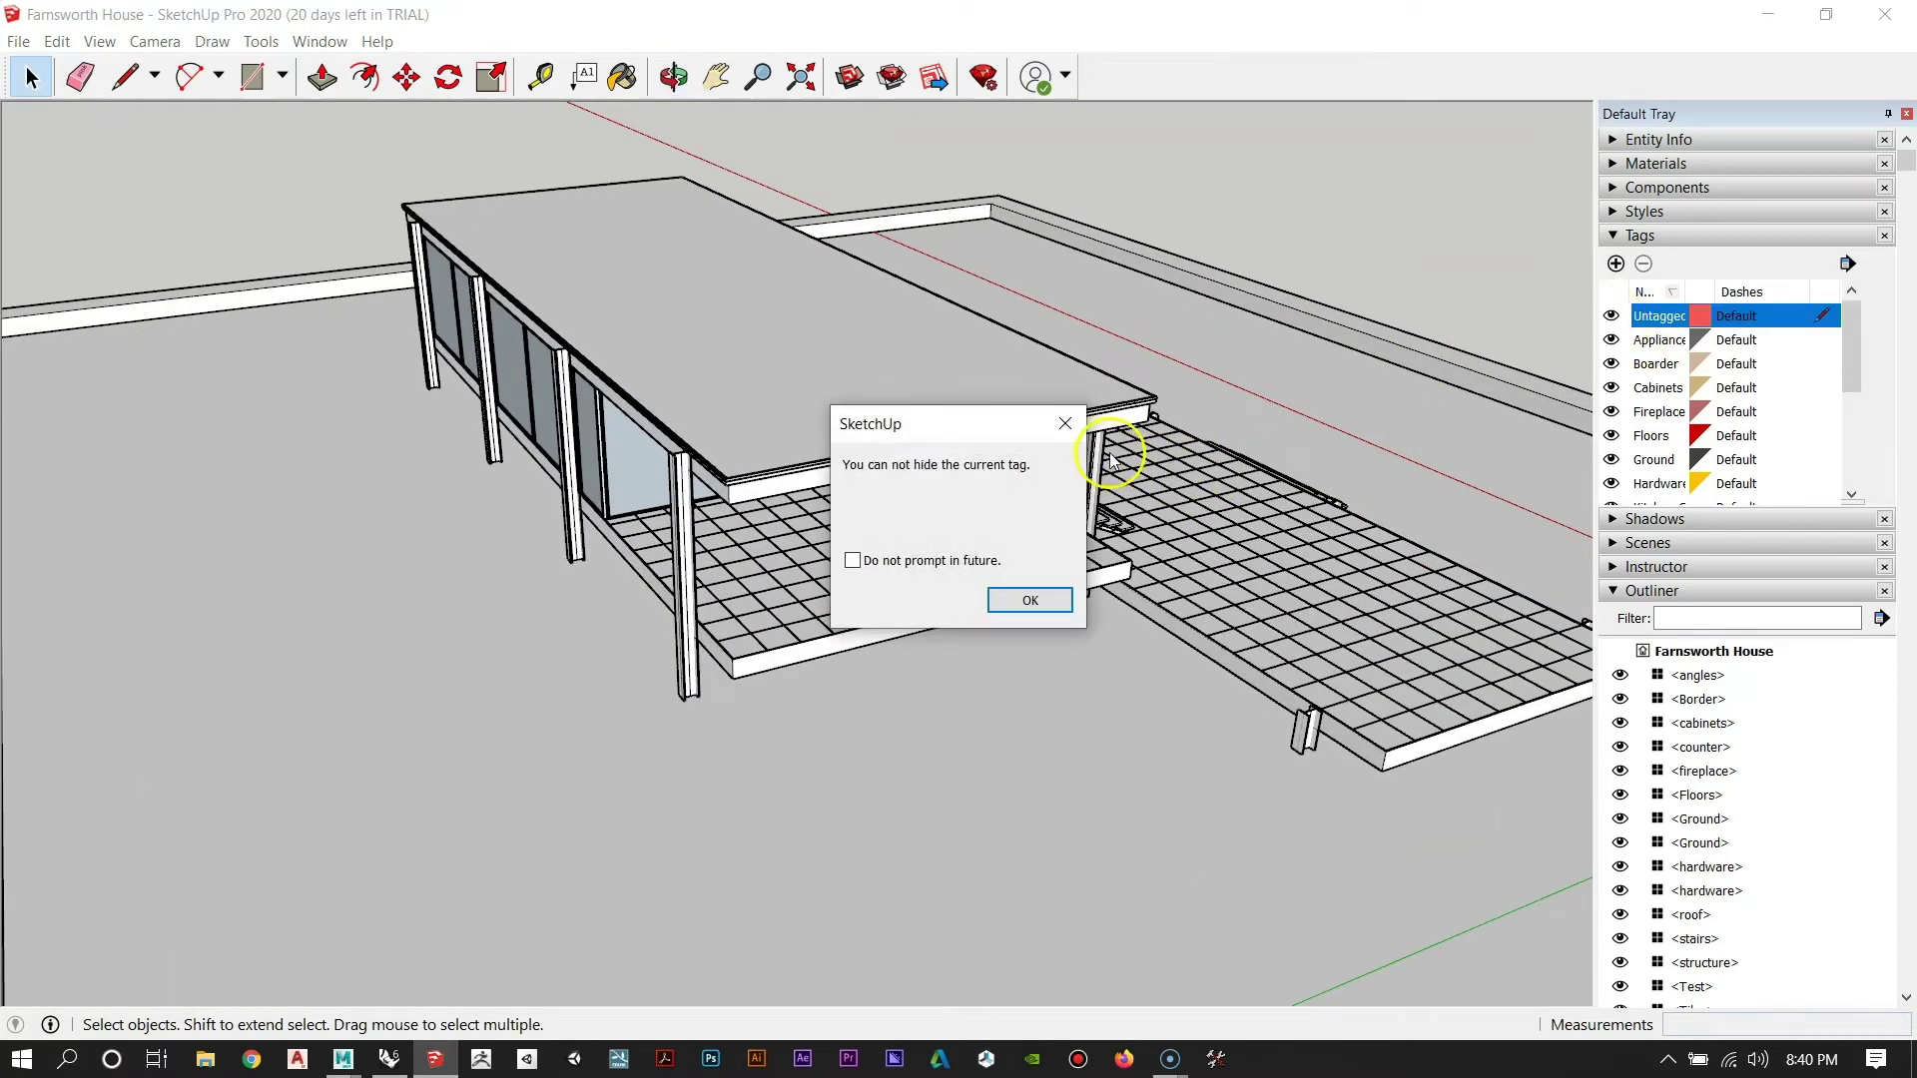
pyautogui.click(1064, 423)
pyautogui.click(1611, 341)
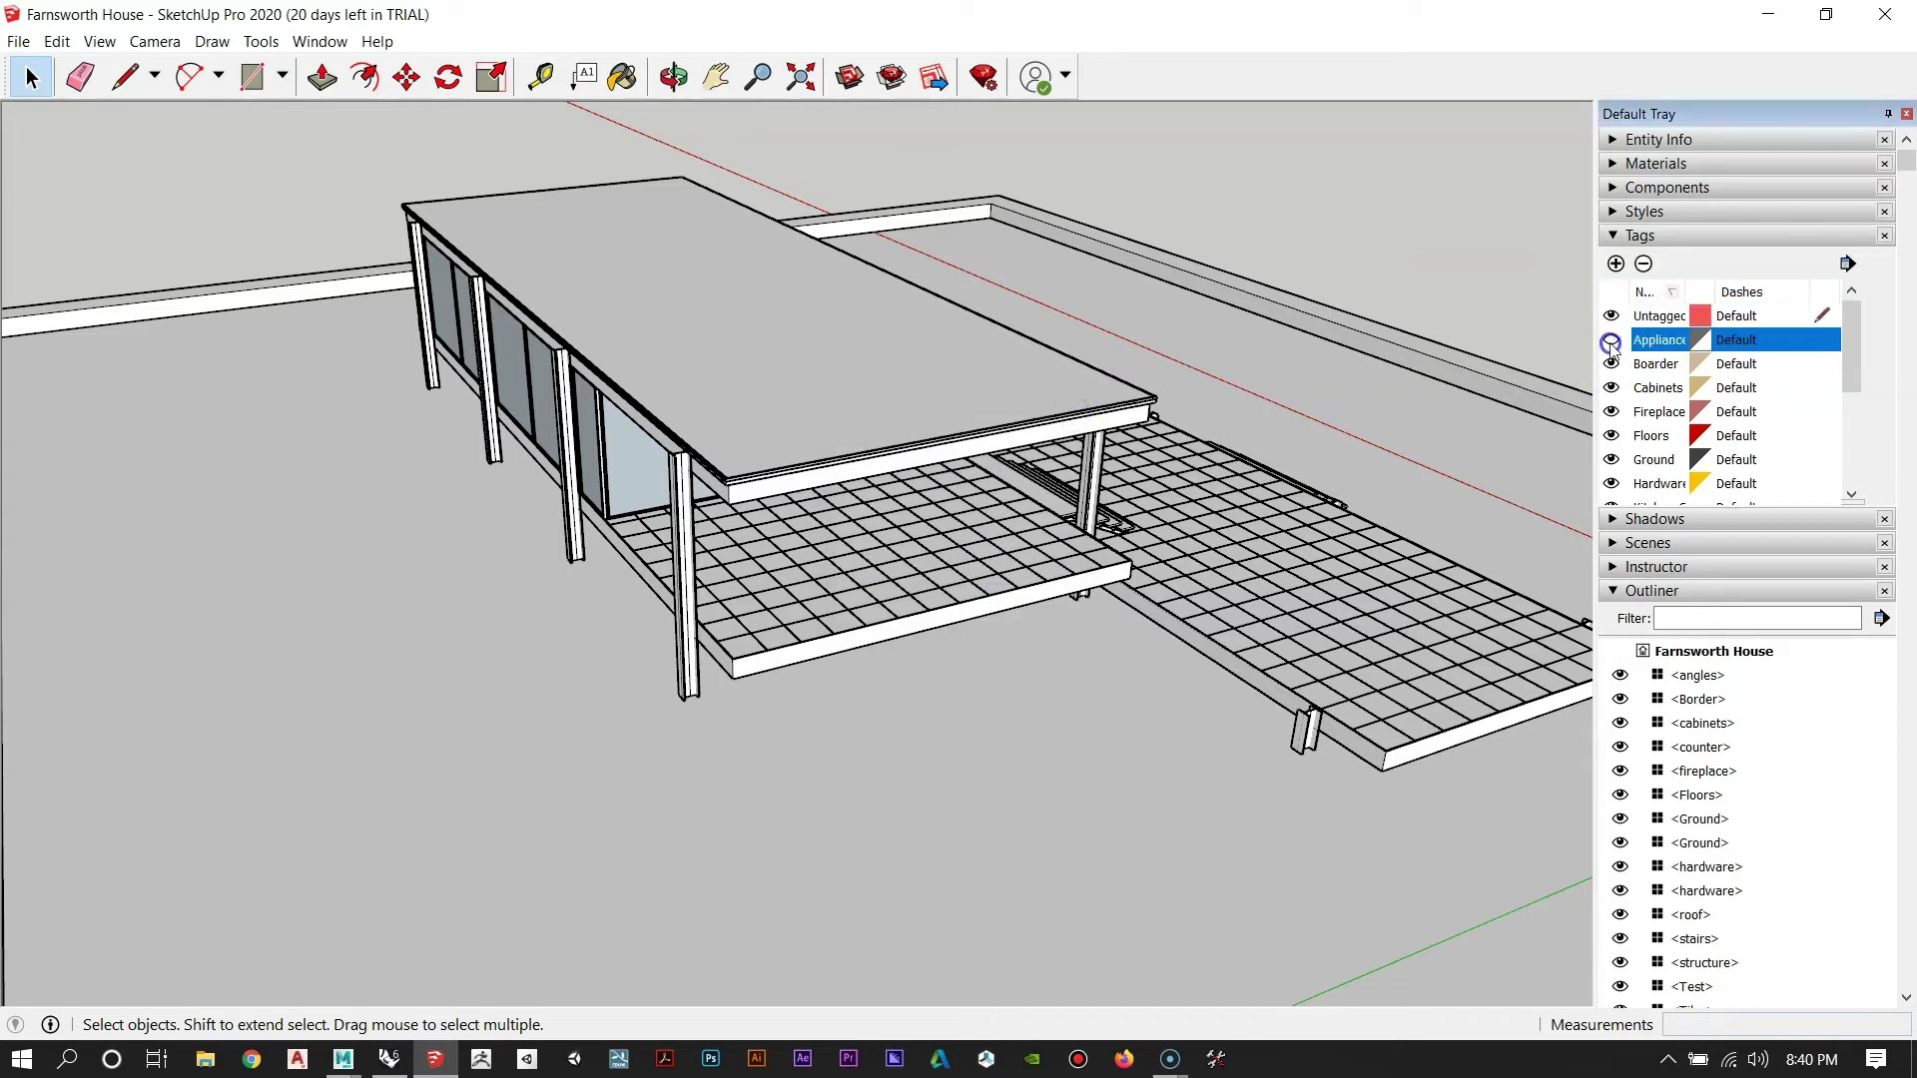
pyautogui.click(1611, 436)
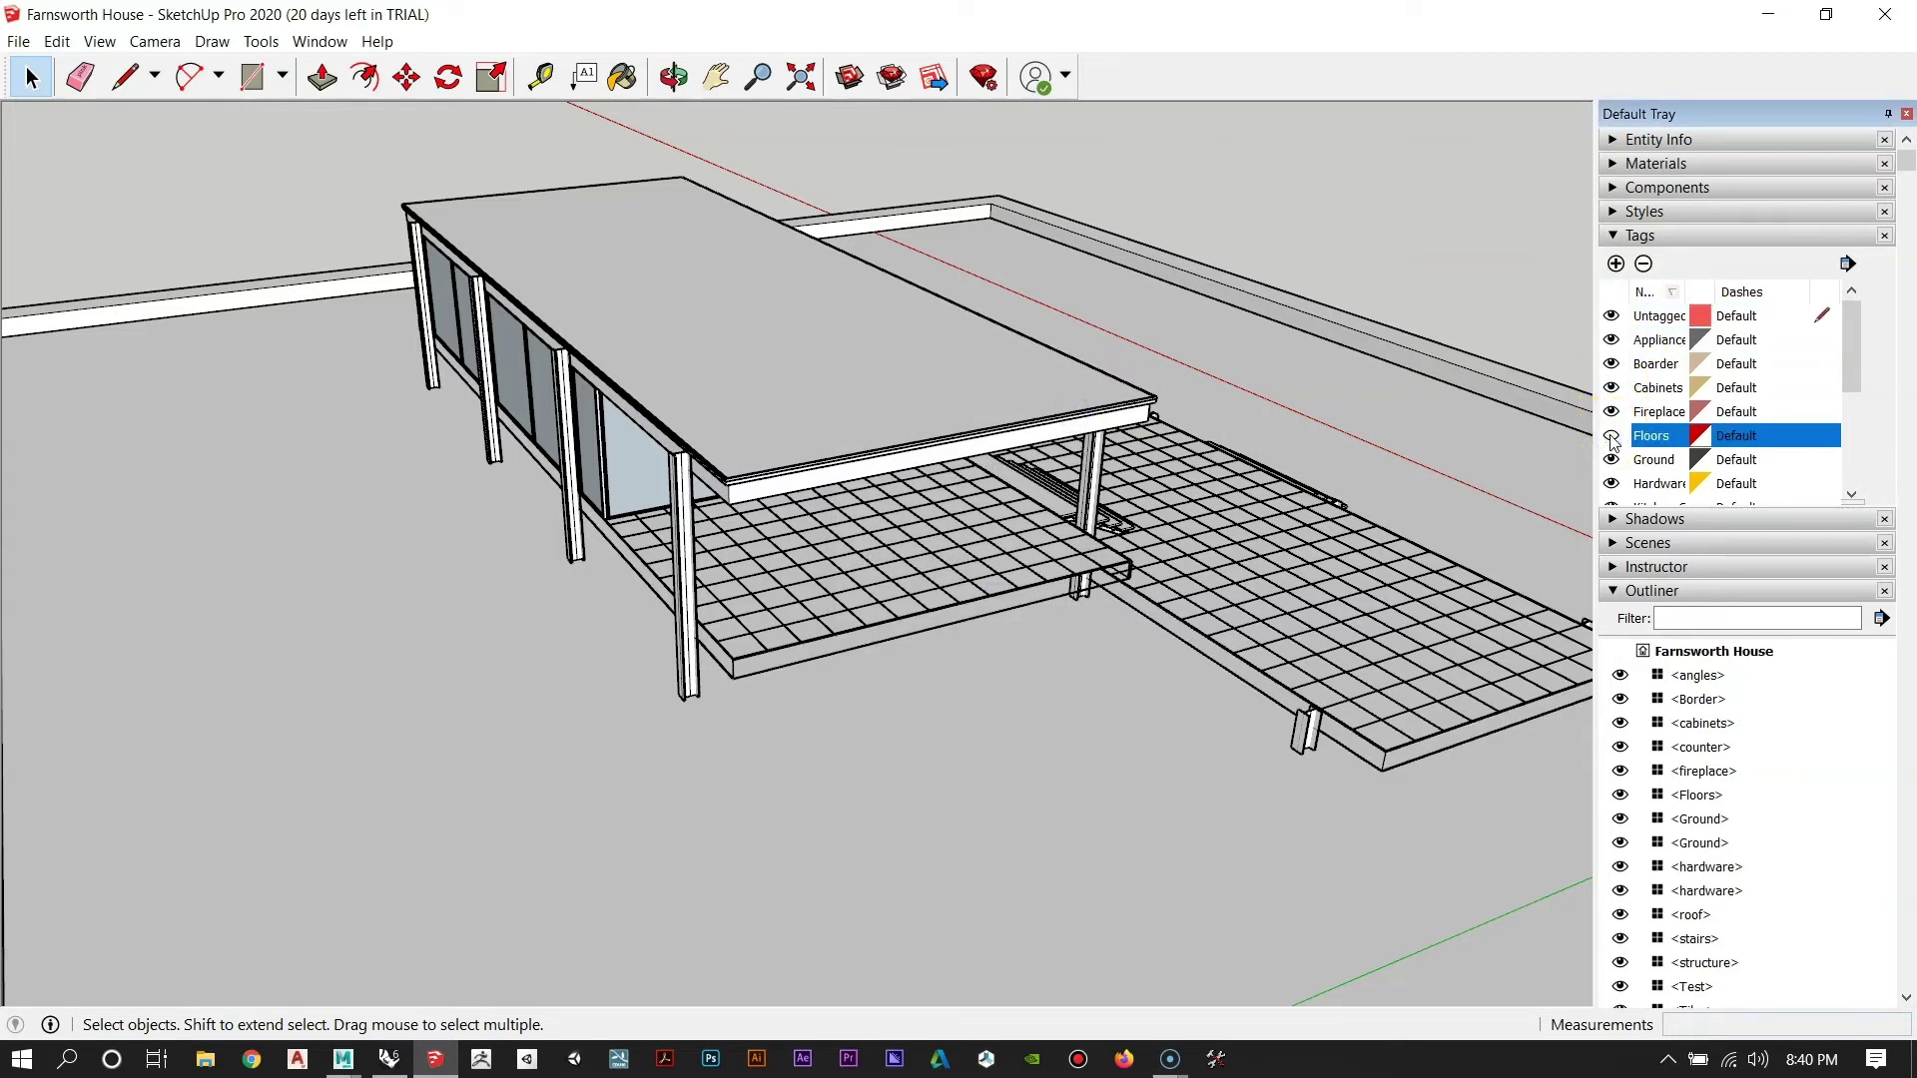
pyautogui.click(1611, 437)
# Select the structure component with the columns along the glazed long side of the house.
pyautogui.moveTo(843, 593); pyautogui.dragTo(791, 595, button='middle')
pyautogui.scroll(-4, 719, 583)
pyautogui.scroll(3, 556, 502)
pyautogui.moveTo(571, 520); pyautogui.dragTo(929, 564, button='middle')
pyautogui.scroll(2, 907, 535)
pyautogui.click(914, 547)
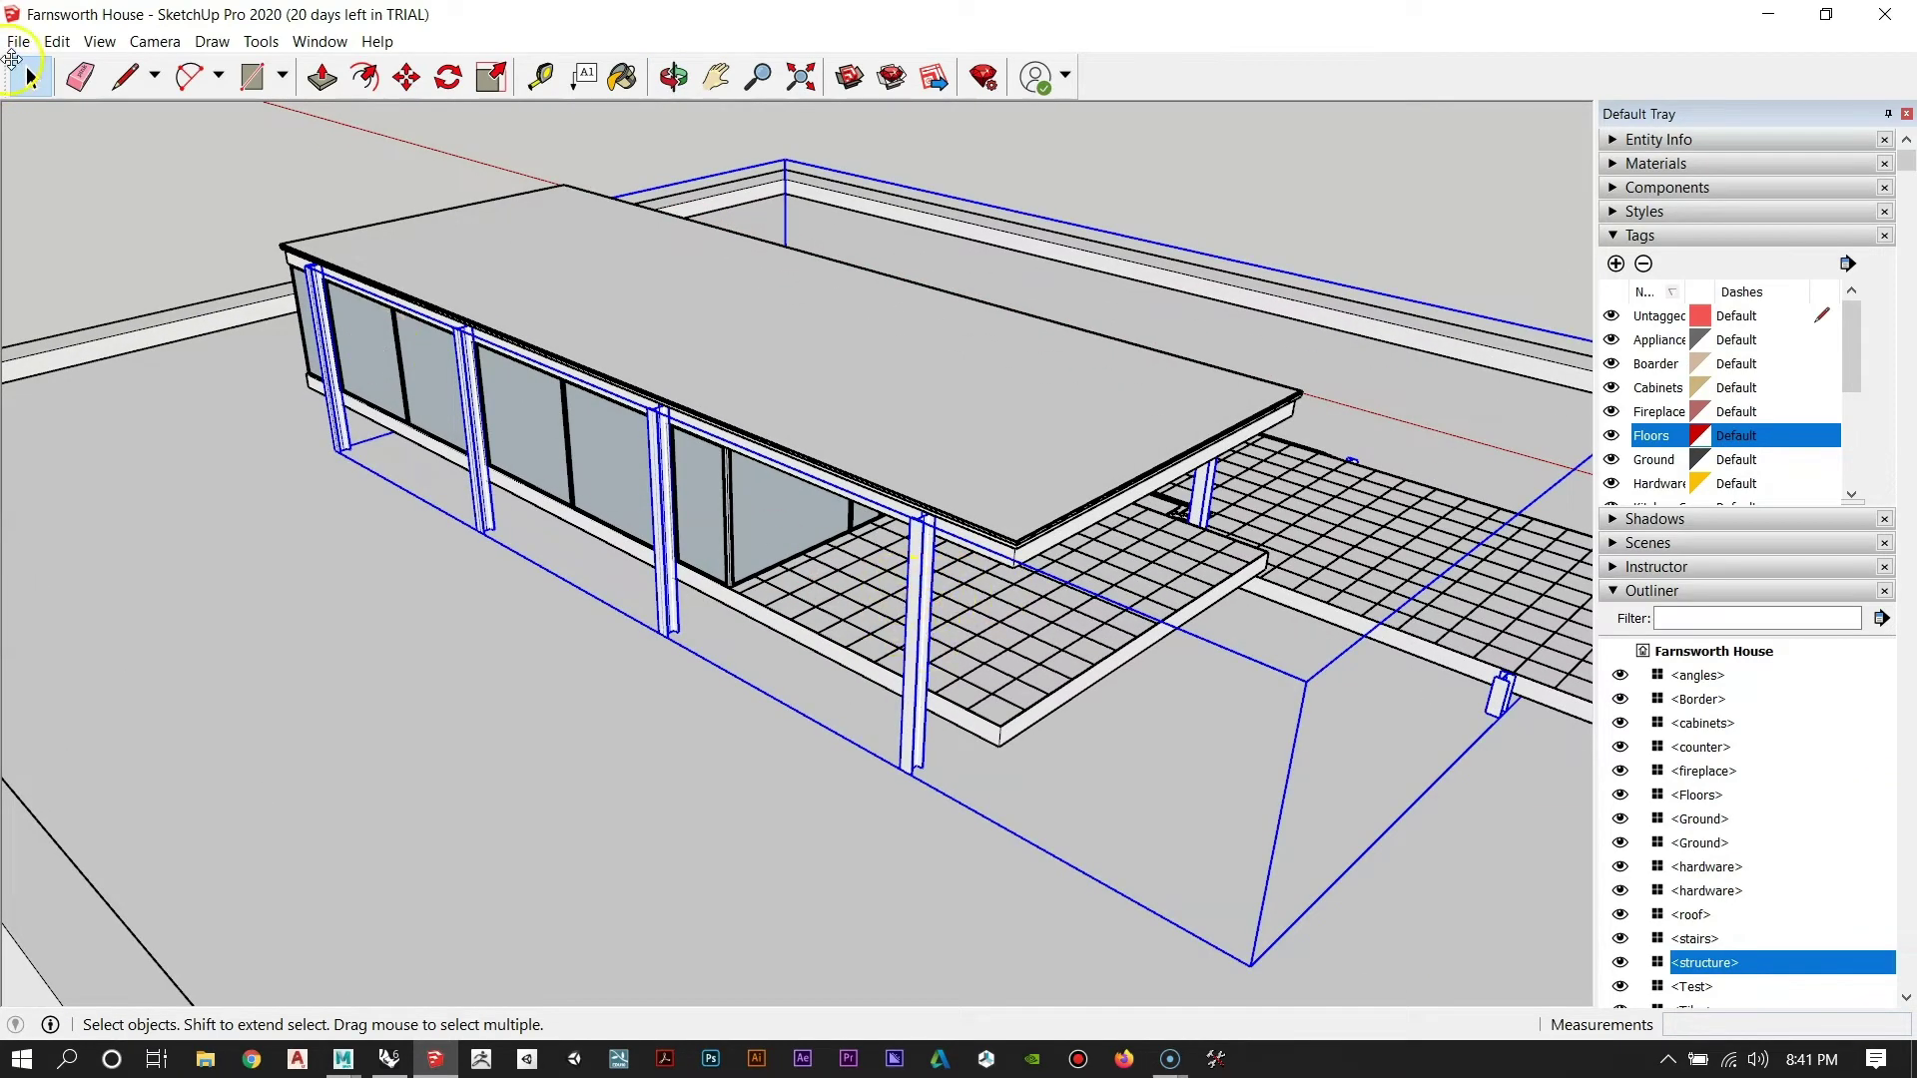
# Open the OBJ model export for the selected structure component and review its geometry, materials and scale options.
pyautogui.click(17, 42)
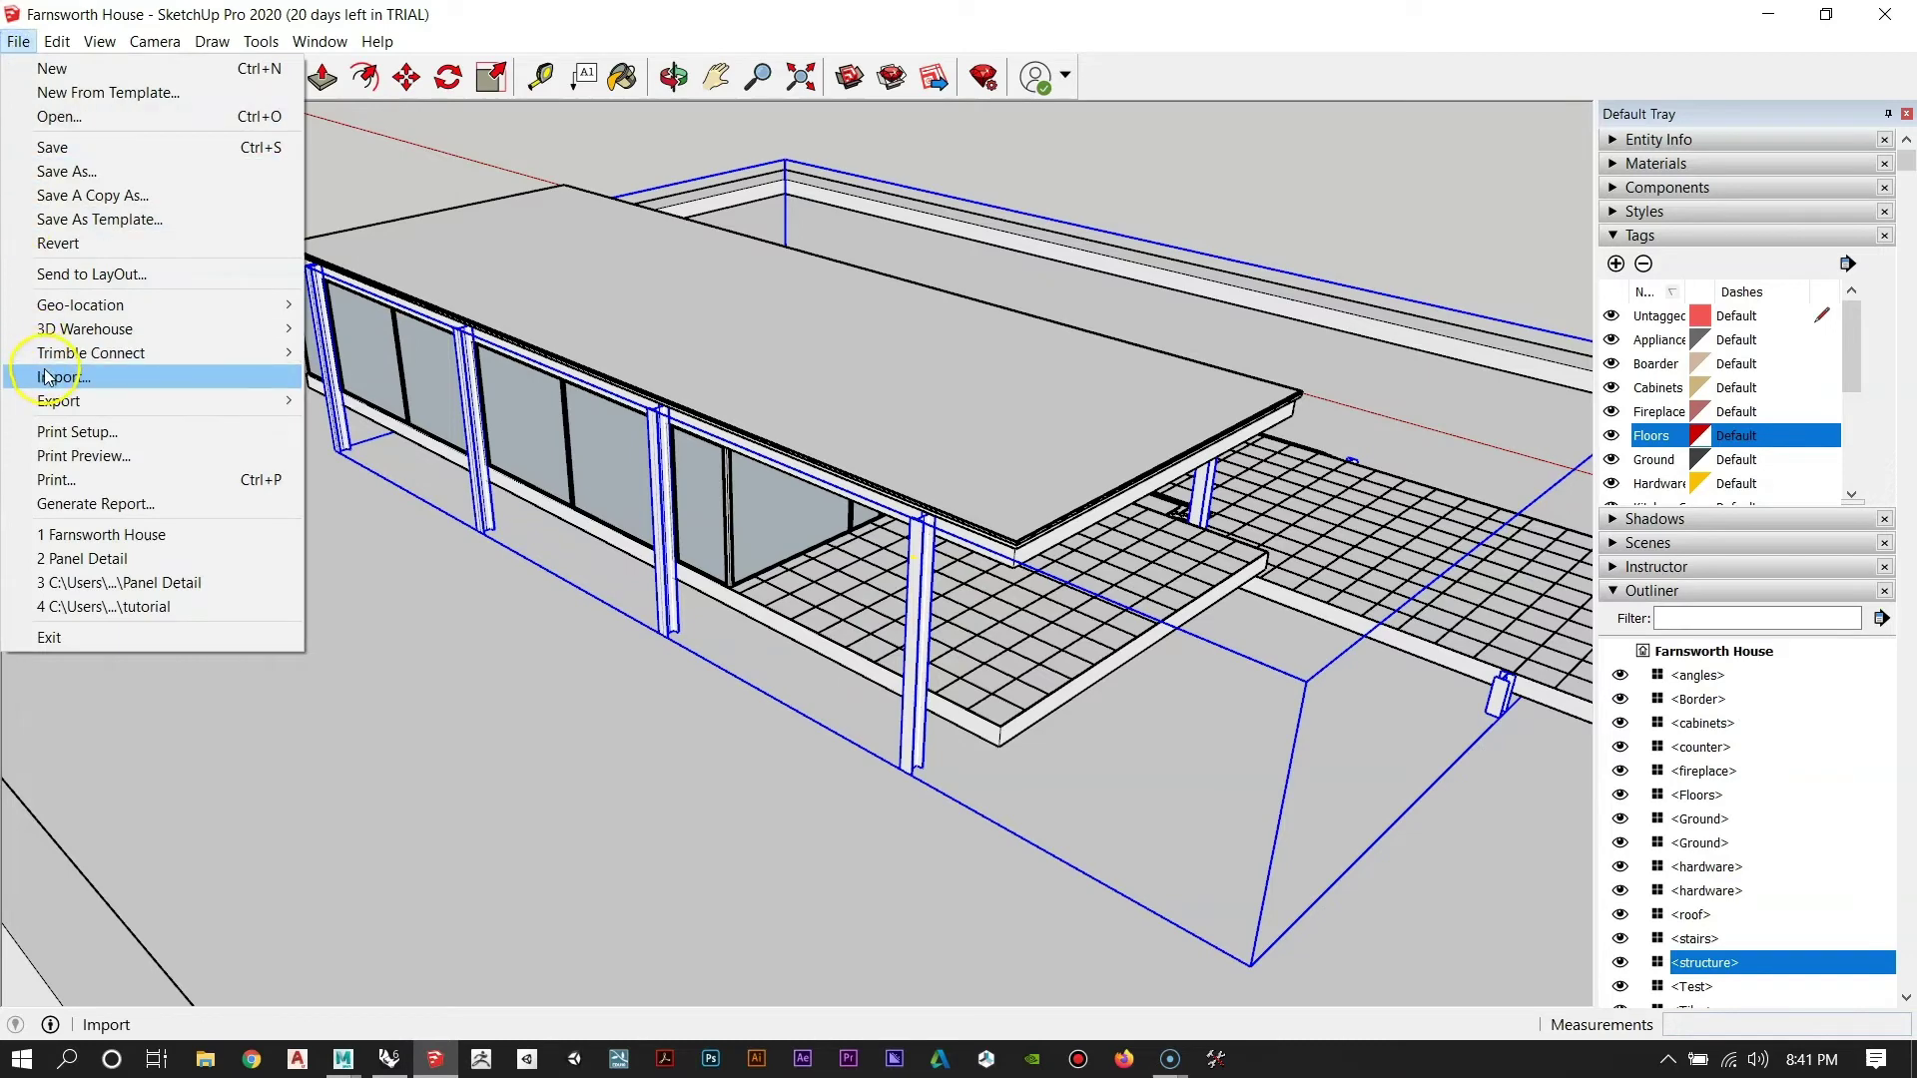
pyautogui.moveTo(100, 400)
pyautogui.click(358, 403)
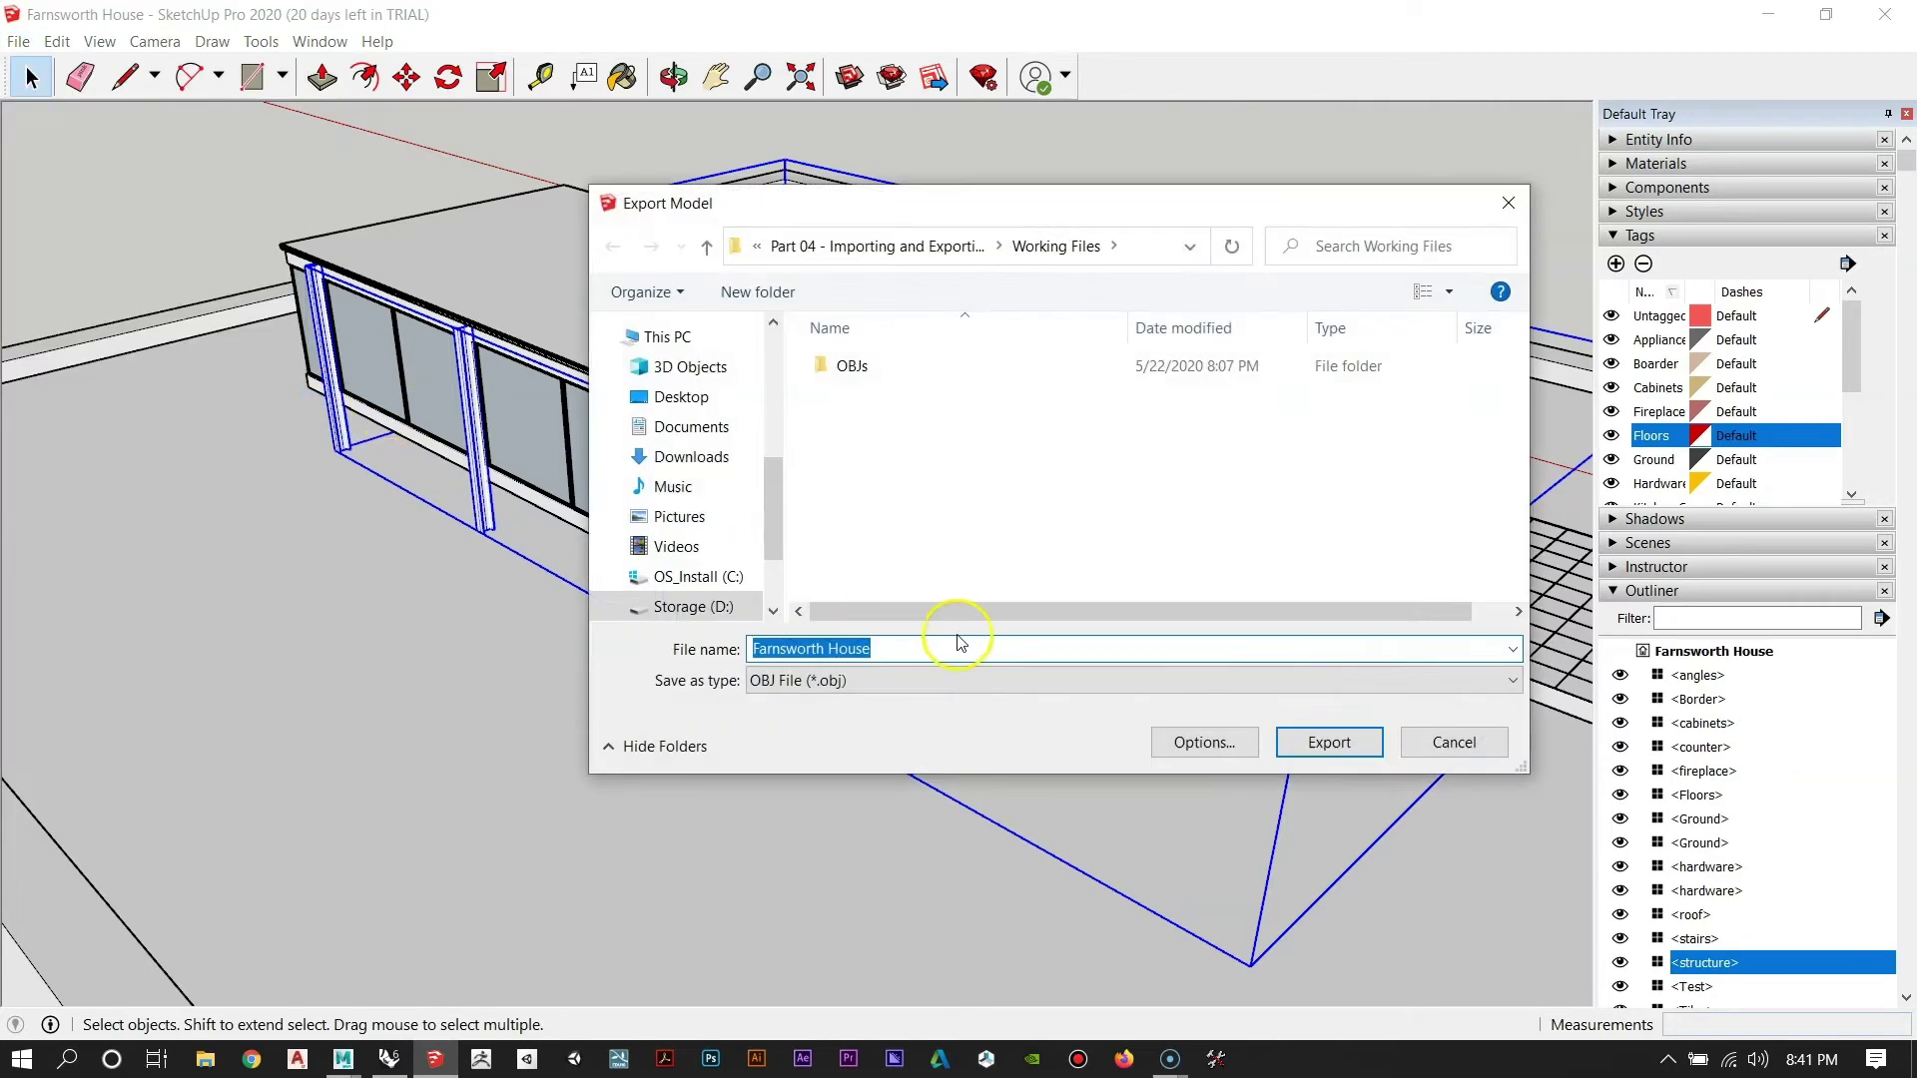
pyautogui.click(1199, 745)
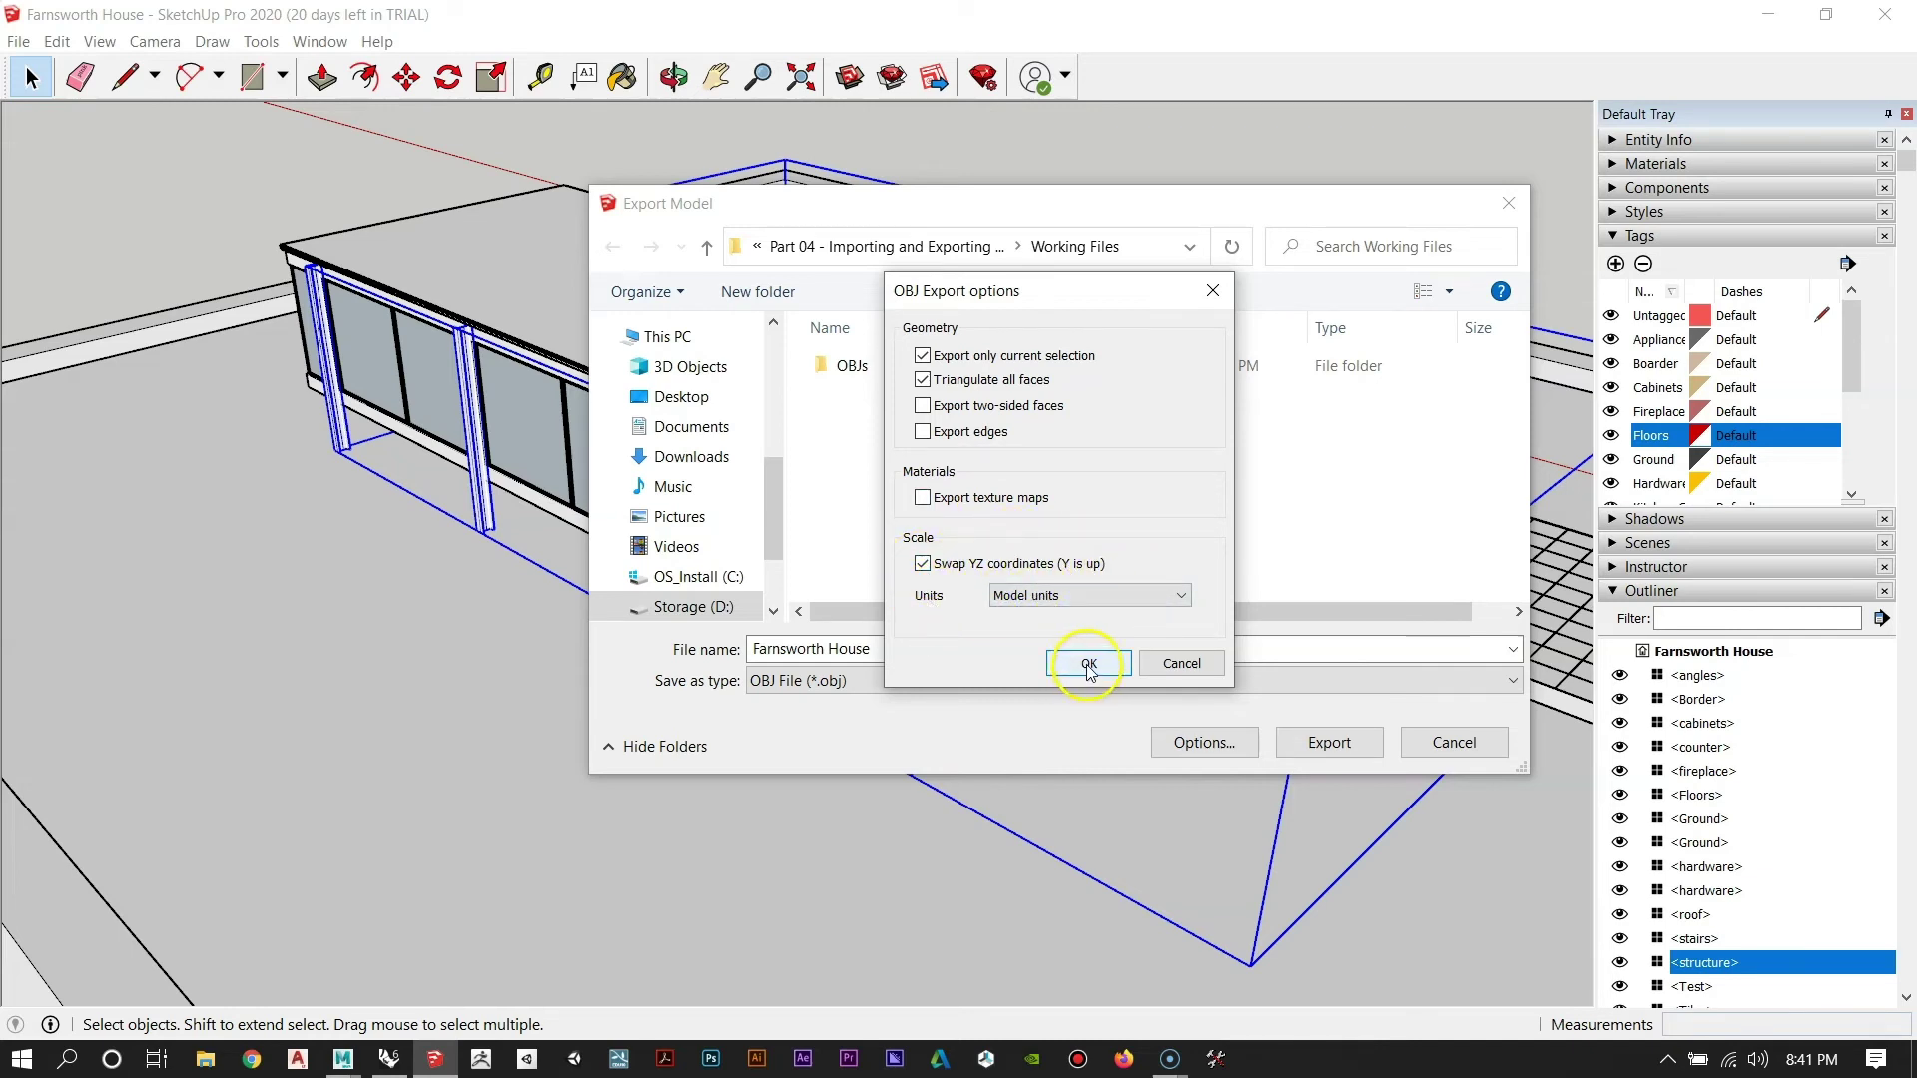
# Examine the exported files in the OBJs folder alongside the house model, and close the export without saving.
pyautogui.doubleClick(849, 366)
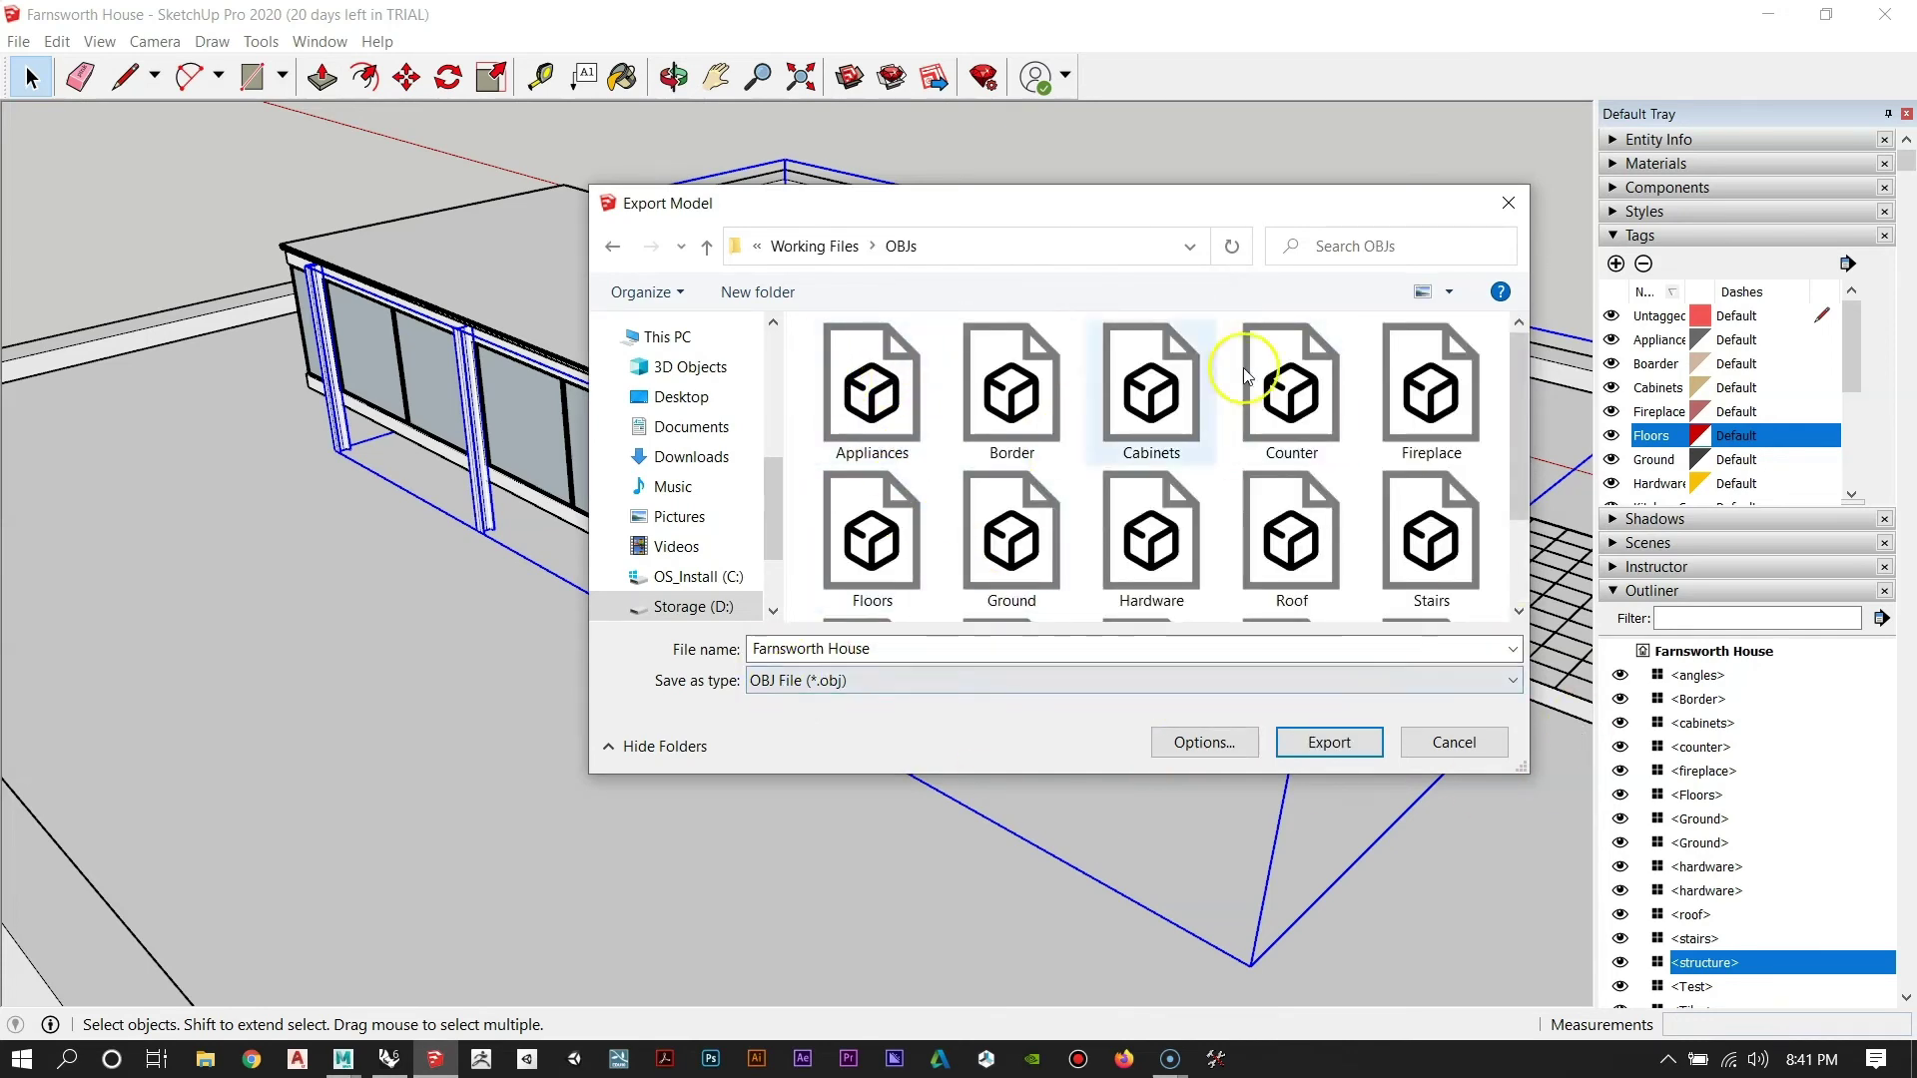
pyautogui.moveTo(1455, 192); pyautogui.dragTo(1247, 561)
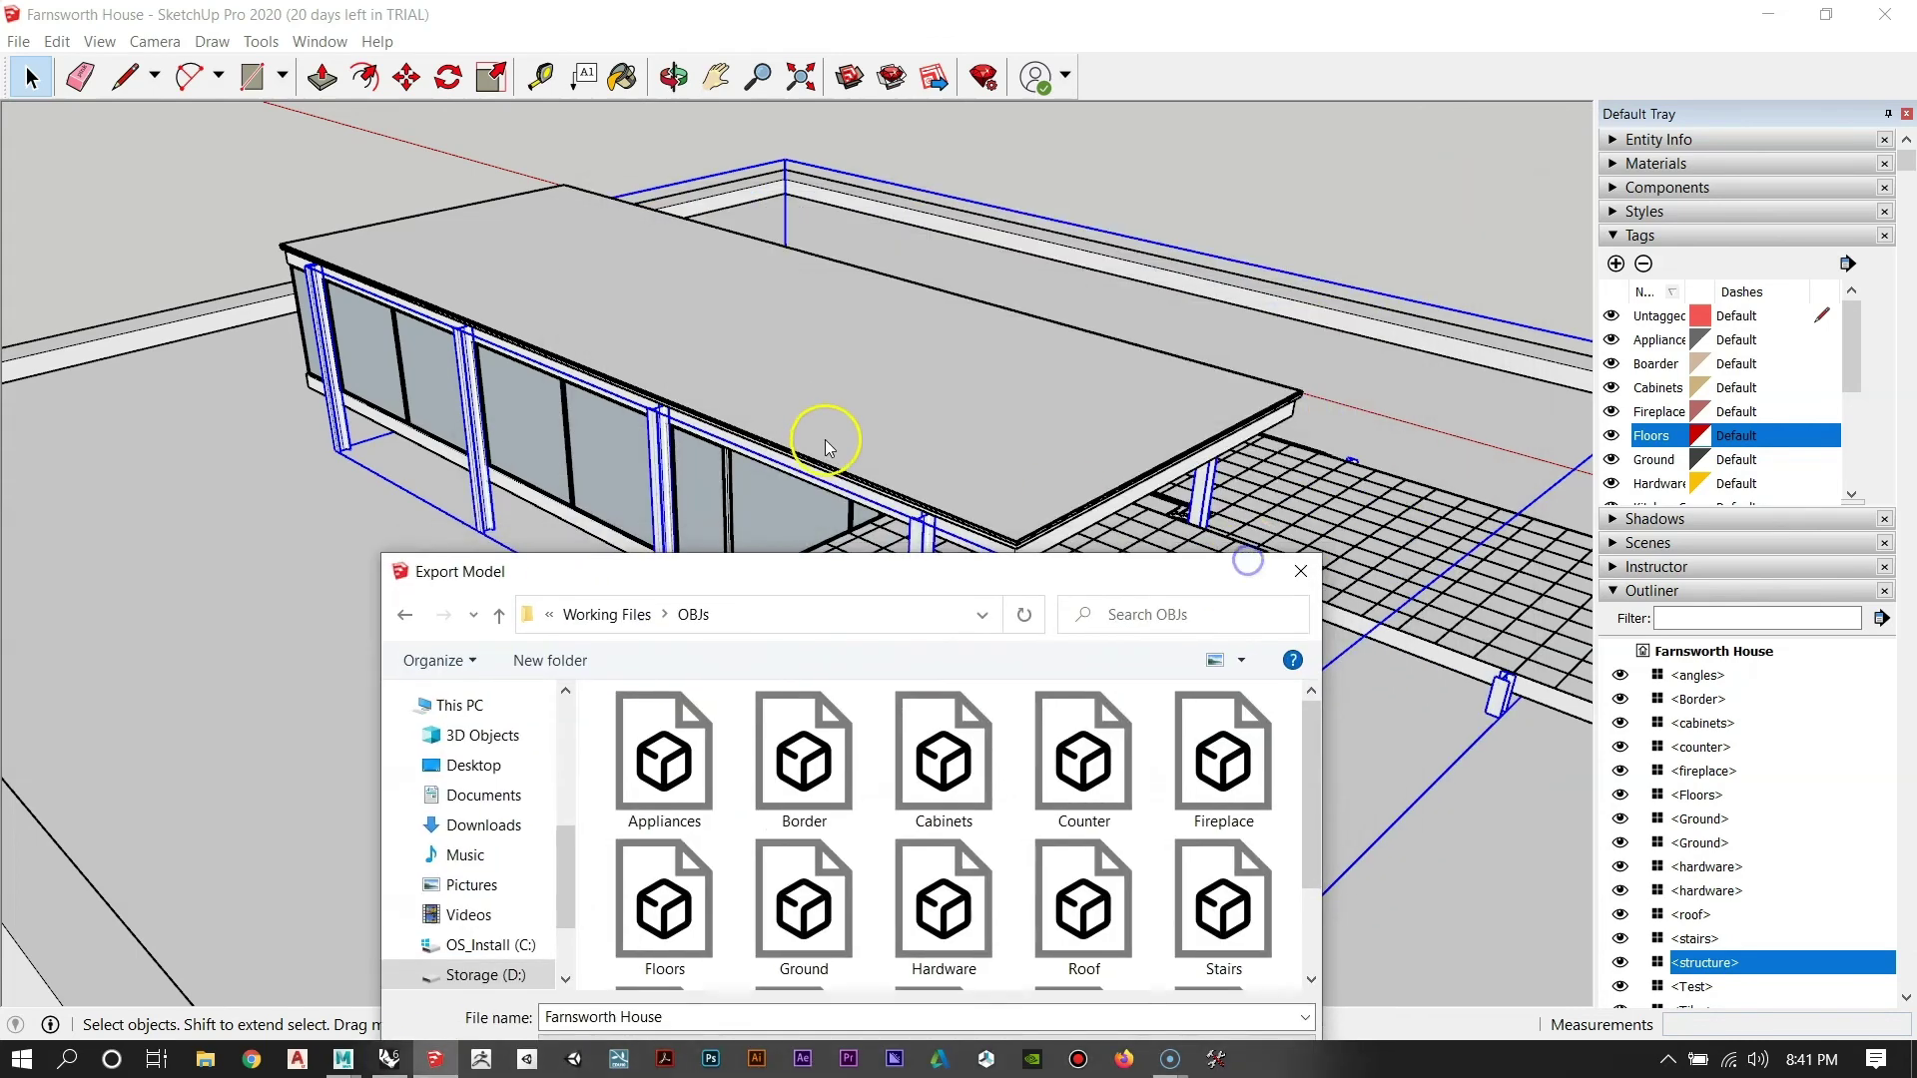
pyautogui.moveTo(994, 454); pyautogui.dragTo(961, 255)
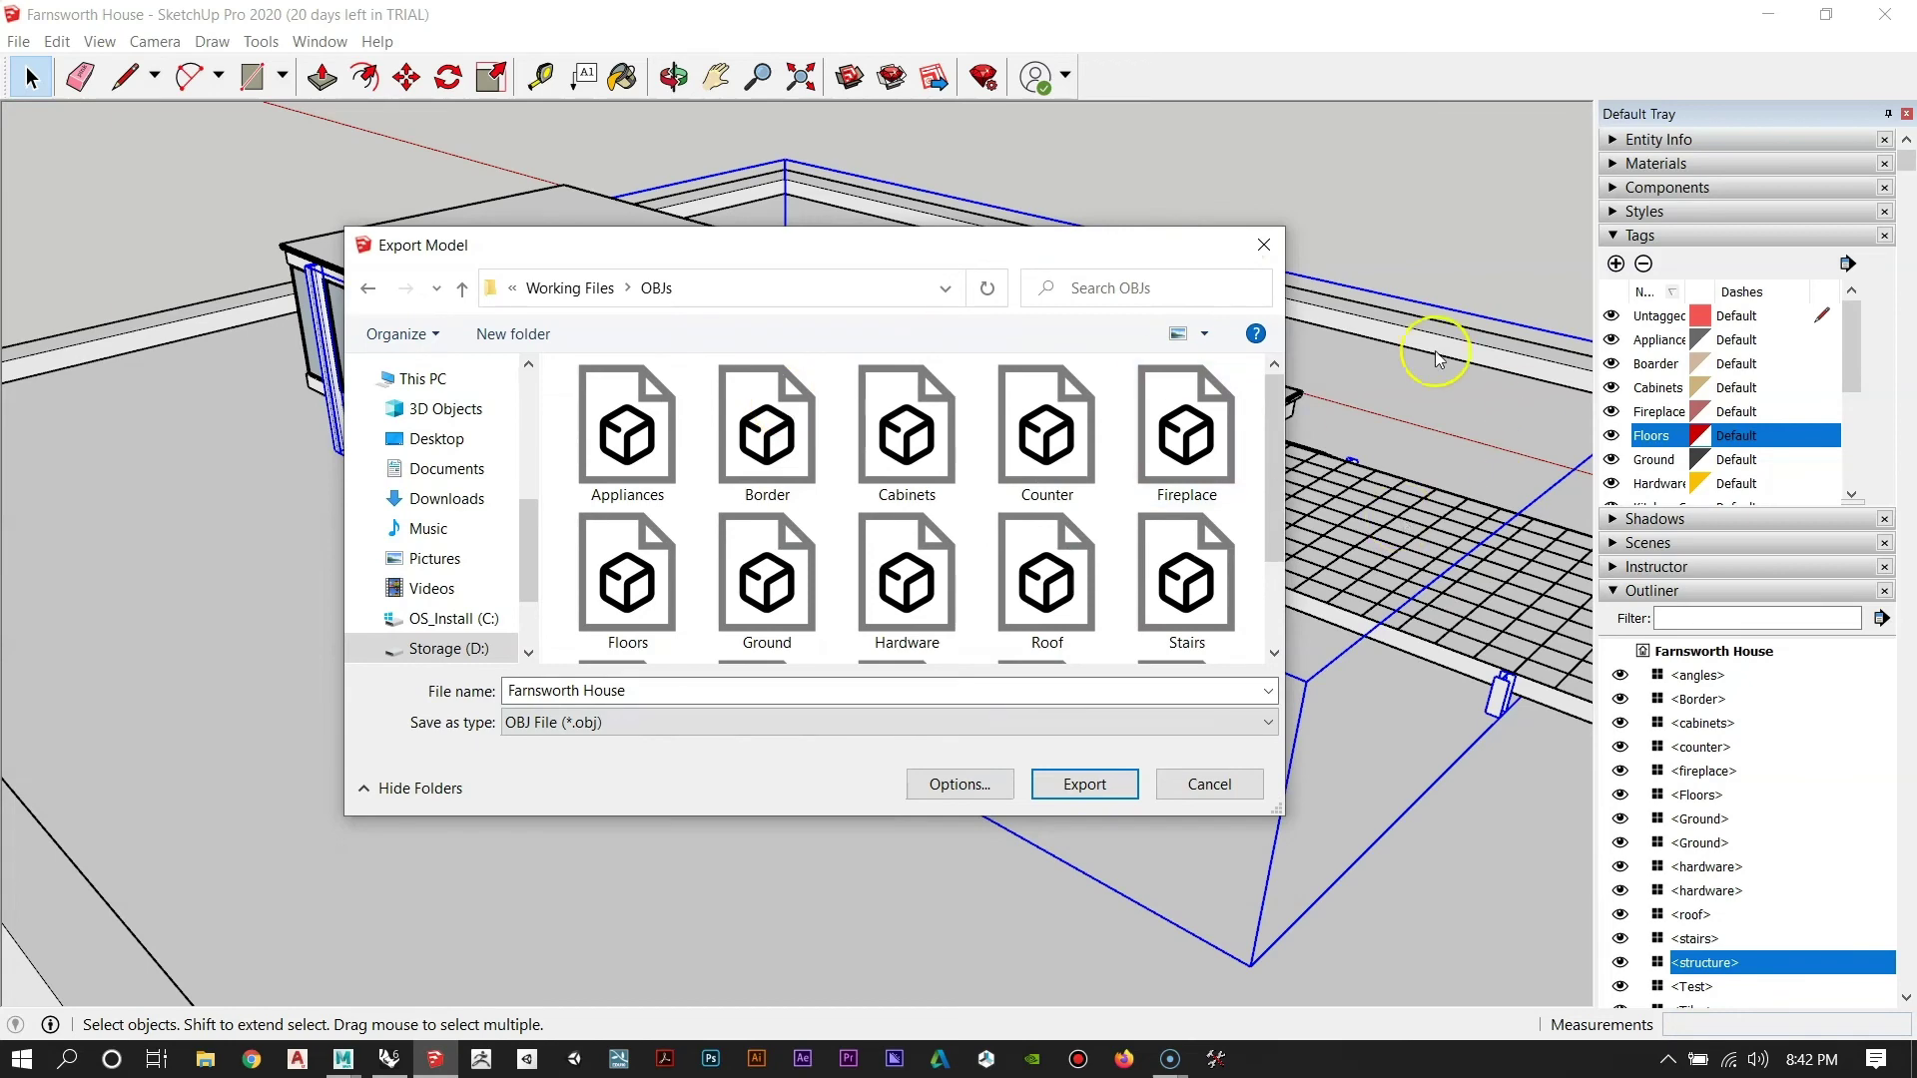
pyautogui.click(1264, 250)
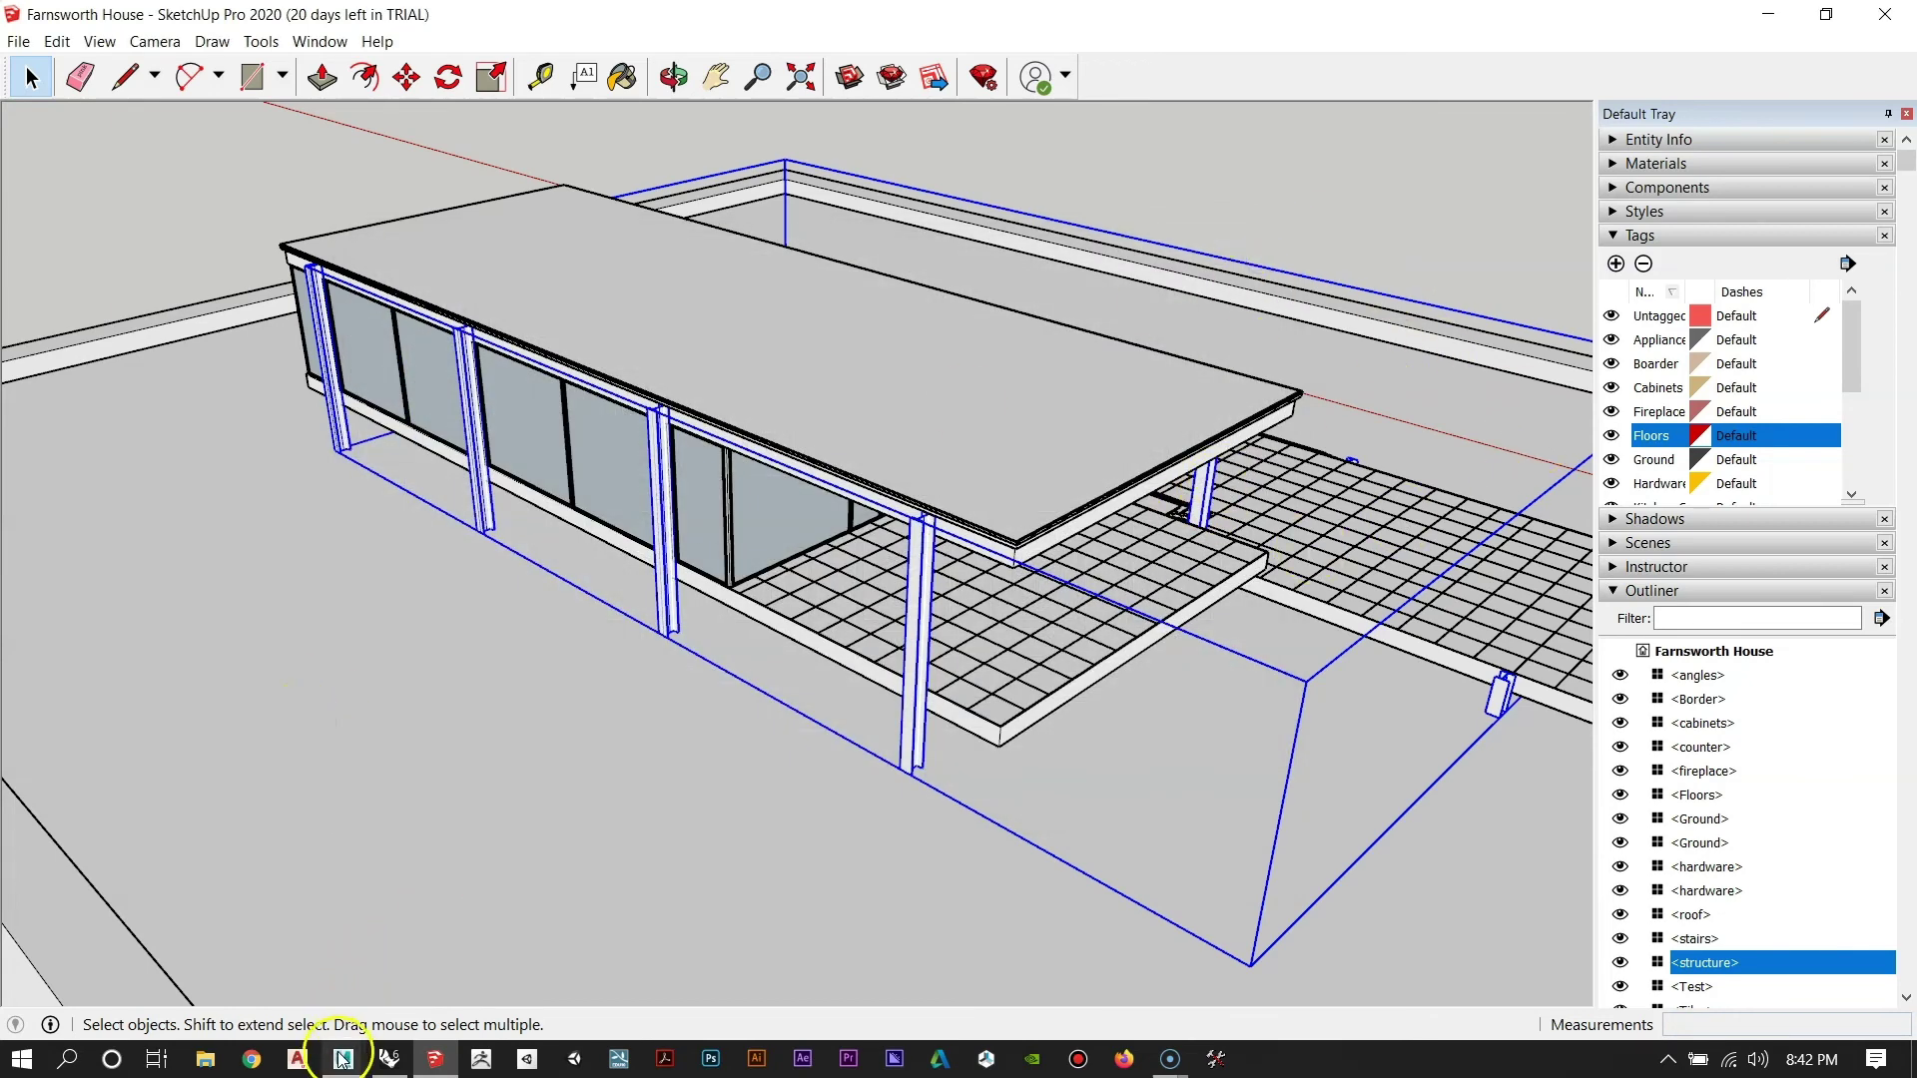
# Switch to Maya, clear the mesh selection and examine the house's terraces, stairs and columns up close.
pyautogui.moveTo(340, 1058)
pyautogui.click(479, 943)
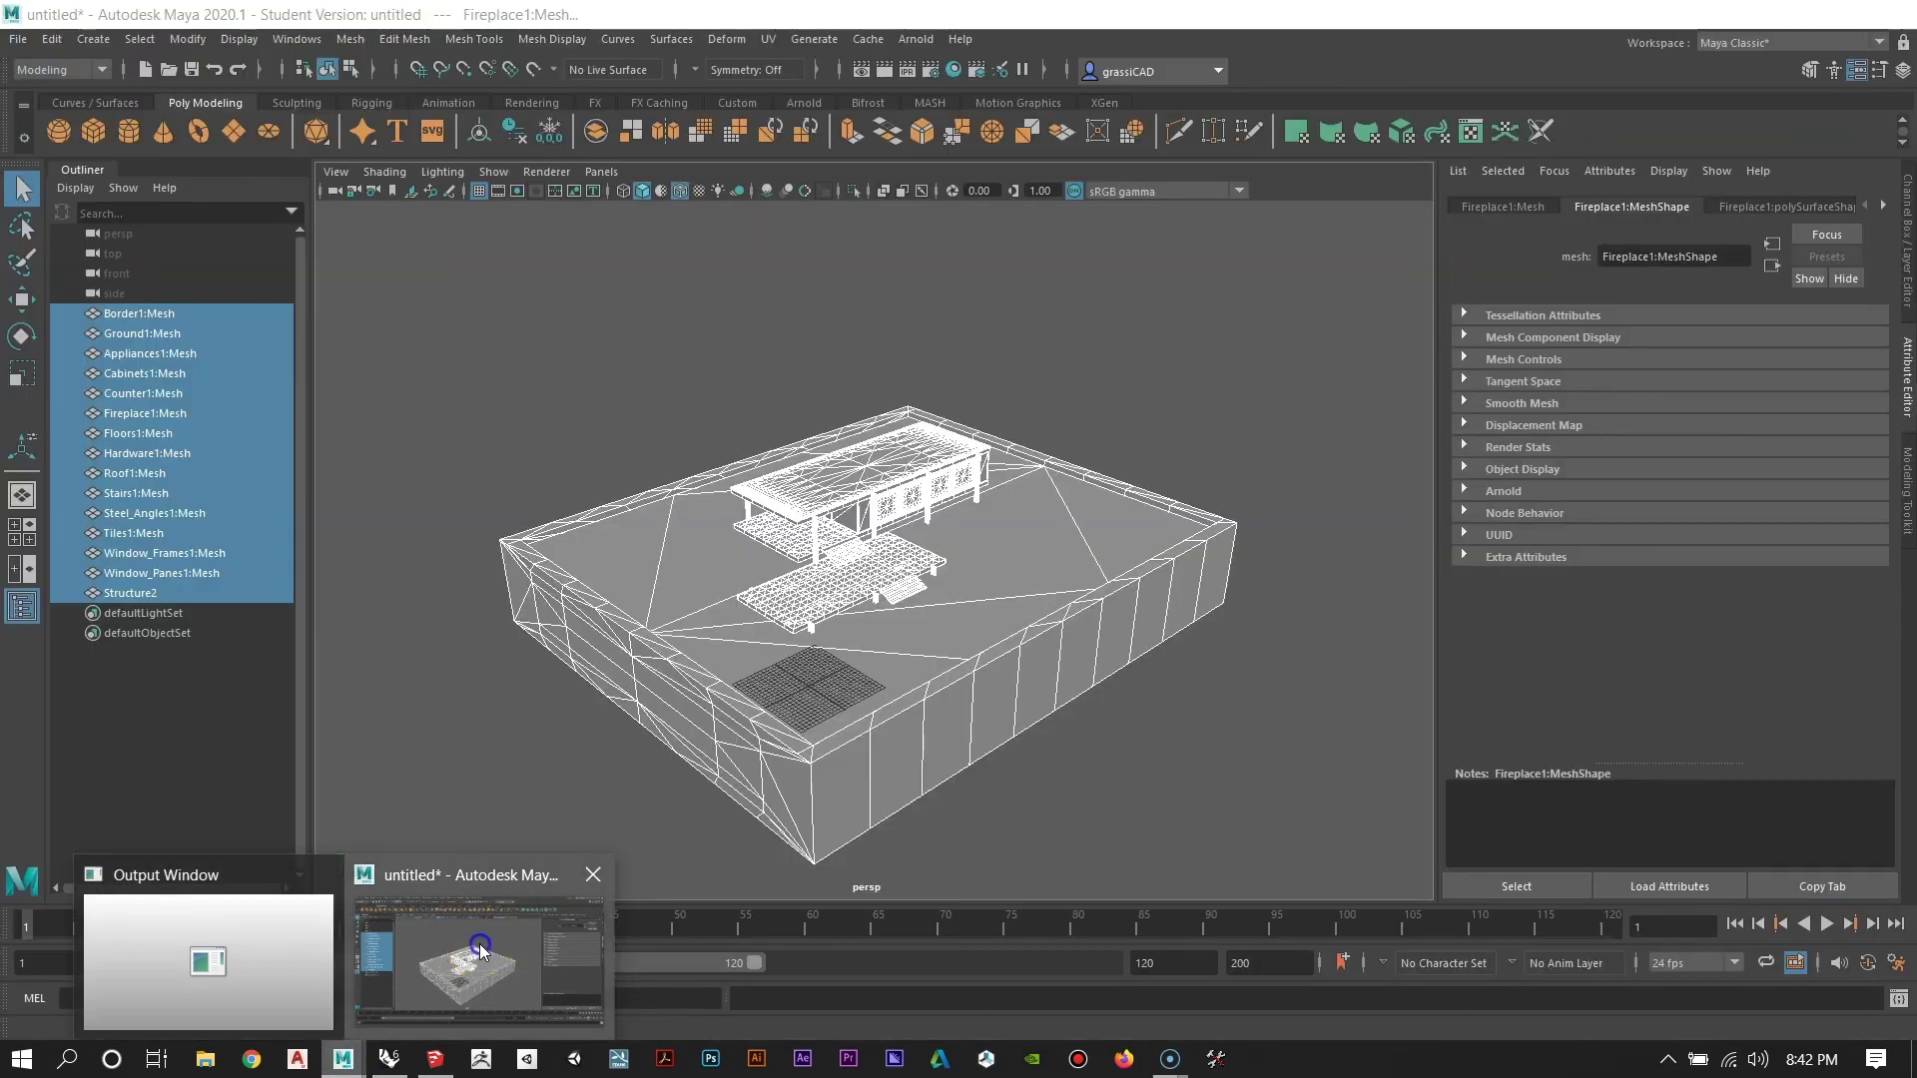
pyautogui.click(591, 304)
pyautogui.keyDown('alt'); pyautogui.moveTo(693, 348); pyautogui.dragTo(842, 553, button='right'); pyautogui.keyUp('alt')
pyautogui.keyDown('alt'); pyautogui.moveTo(843, 552); pyautogui.dragTo(1049, 522); pyautogui.keyUp('alt')
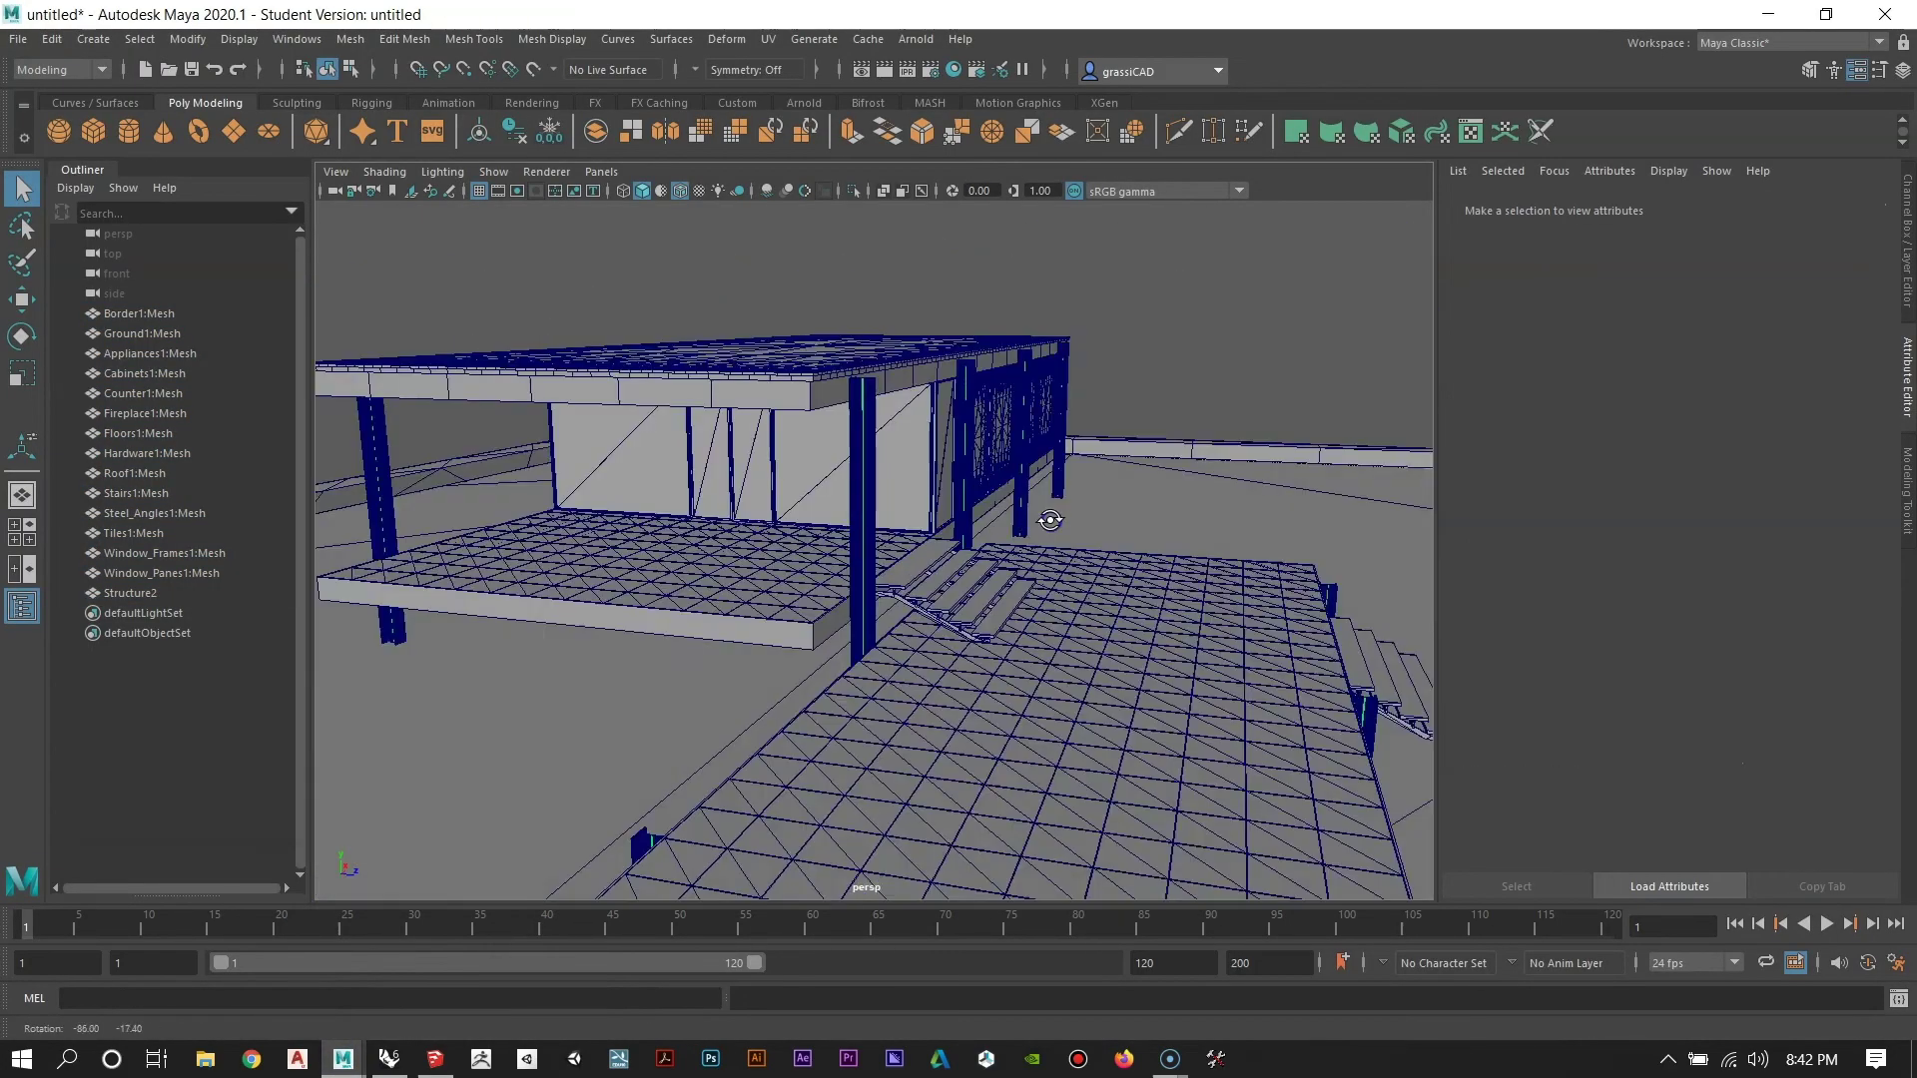
# Look over the entire imported house and its bordered ground block from above and from a lower angle.
pyautogui.keyDown('alt'); pyautogui.moveTo(1049, 522); pyautogui.dragTo(732, 476, button='right'); pyautogui.keyUp('alt')
pyautogui.keyDown('alt'); pyautogui.moveTo(732, 476); pyautogui.dragTo(902, 611); pyautogui.keyUp('alt')
pyautogui.keyDown('alt'); pyautogui.moveTo(902, 614); pyautogui.dragTo(899, 441, button='middle'); pyautogui.keyUp('alt')
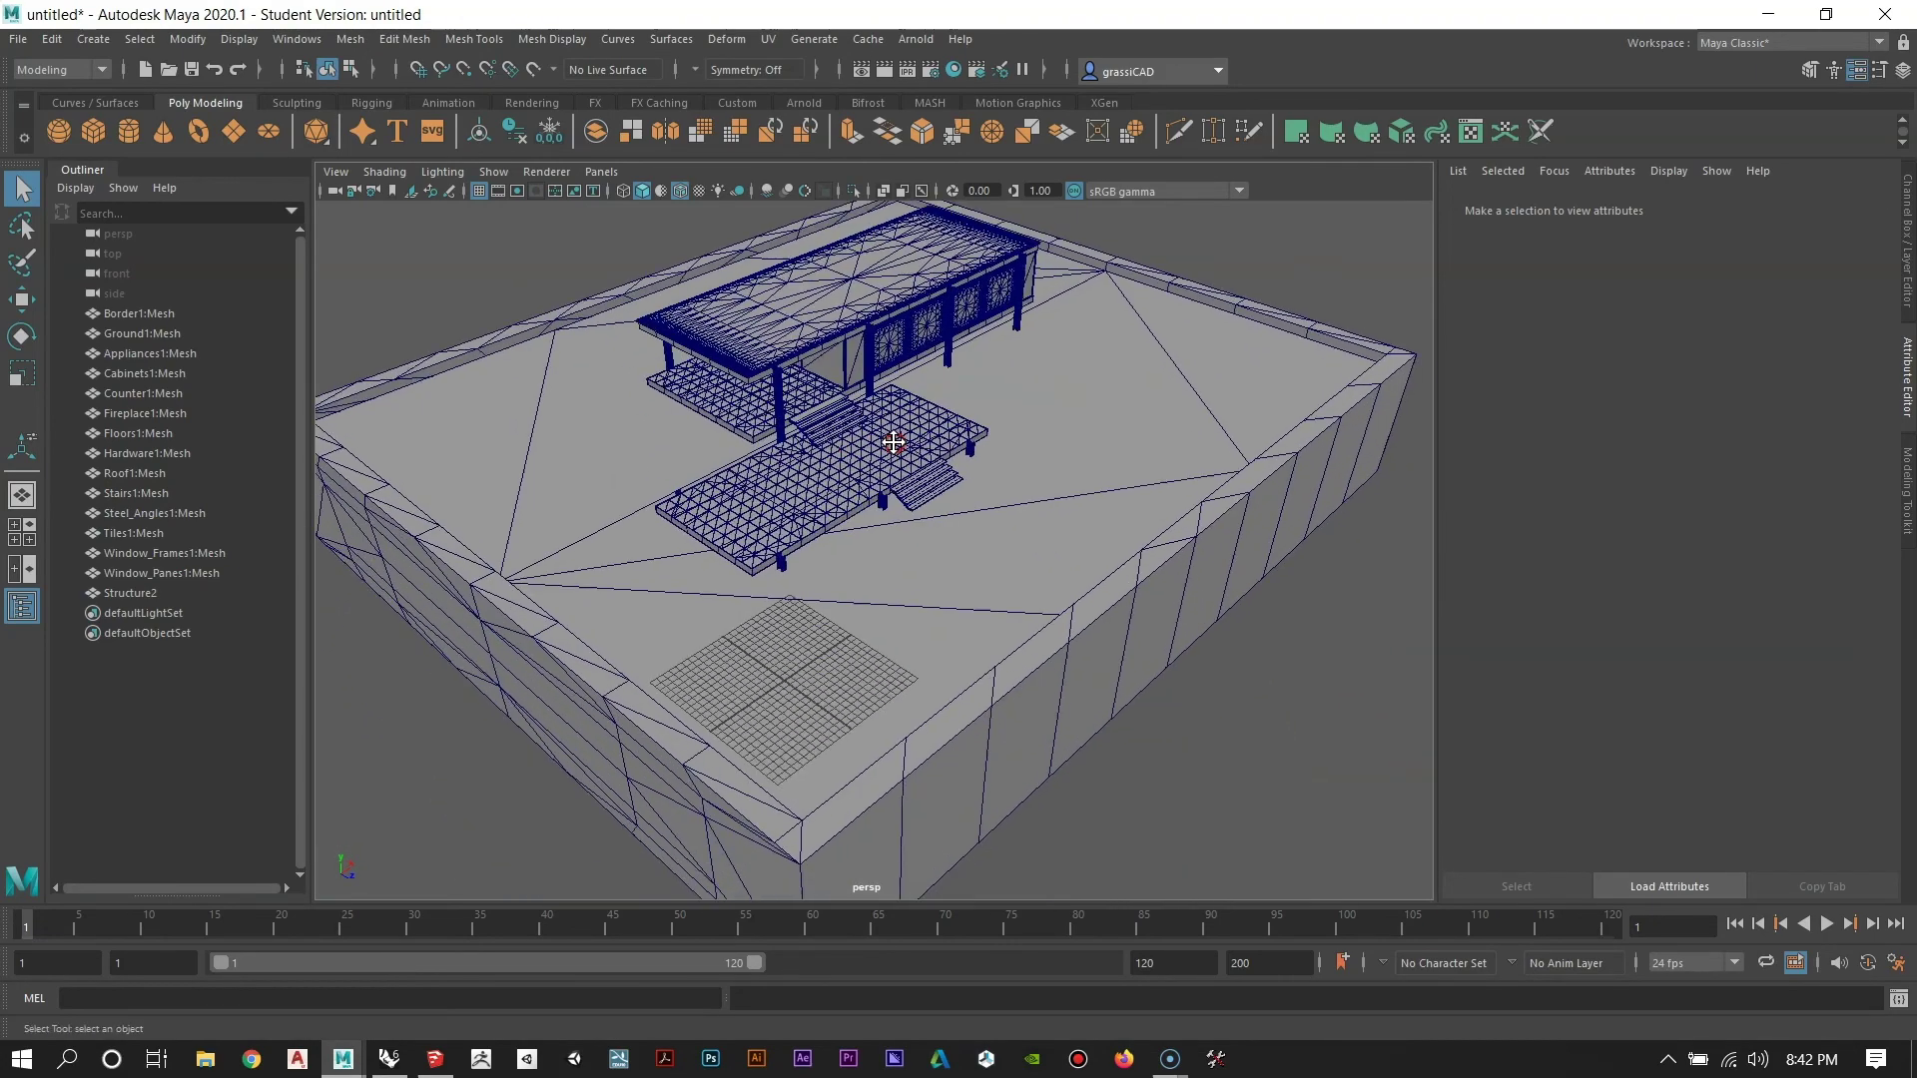
pyautogui.keyDown('alt'); pyautogui.moveTo(1129, 641); pyautogui.dragTo(941, 595, button='right'); pyautogui.keyUp('alt')
pyautogui.keyDown('alt'); pyautogui.moveTo(1027, 621); pyautogui.dragTo(924, 573); pyautogui.keyUp('alt')
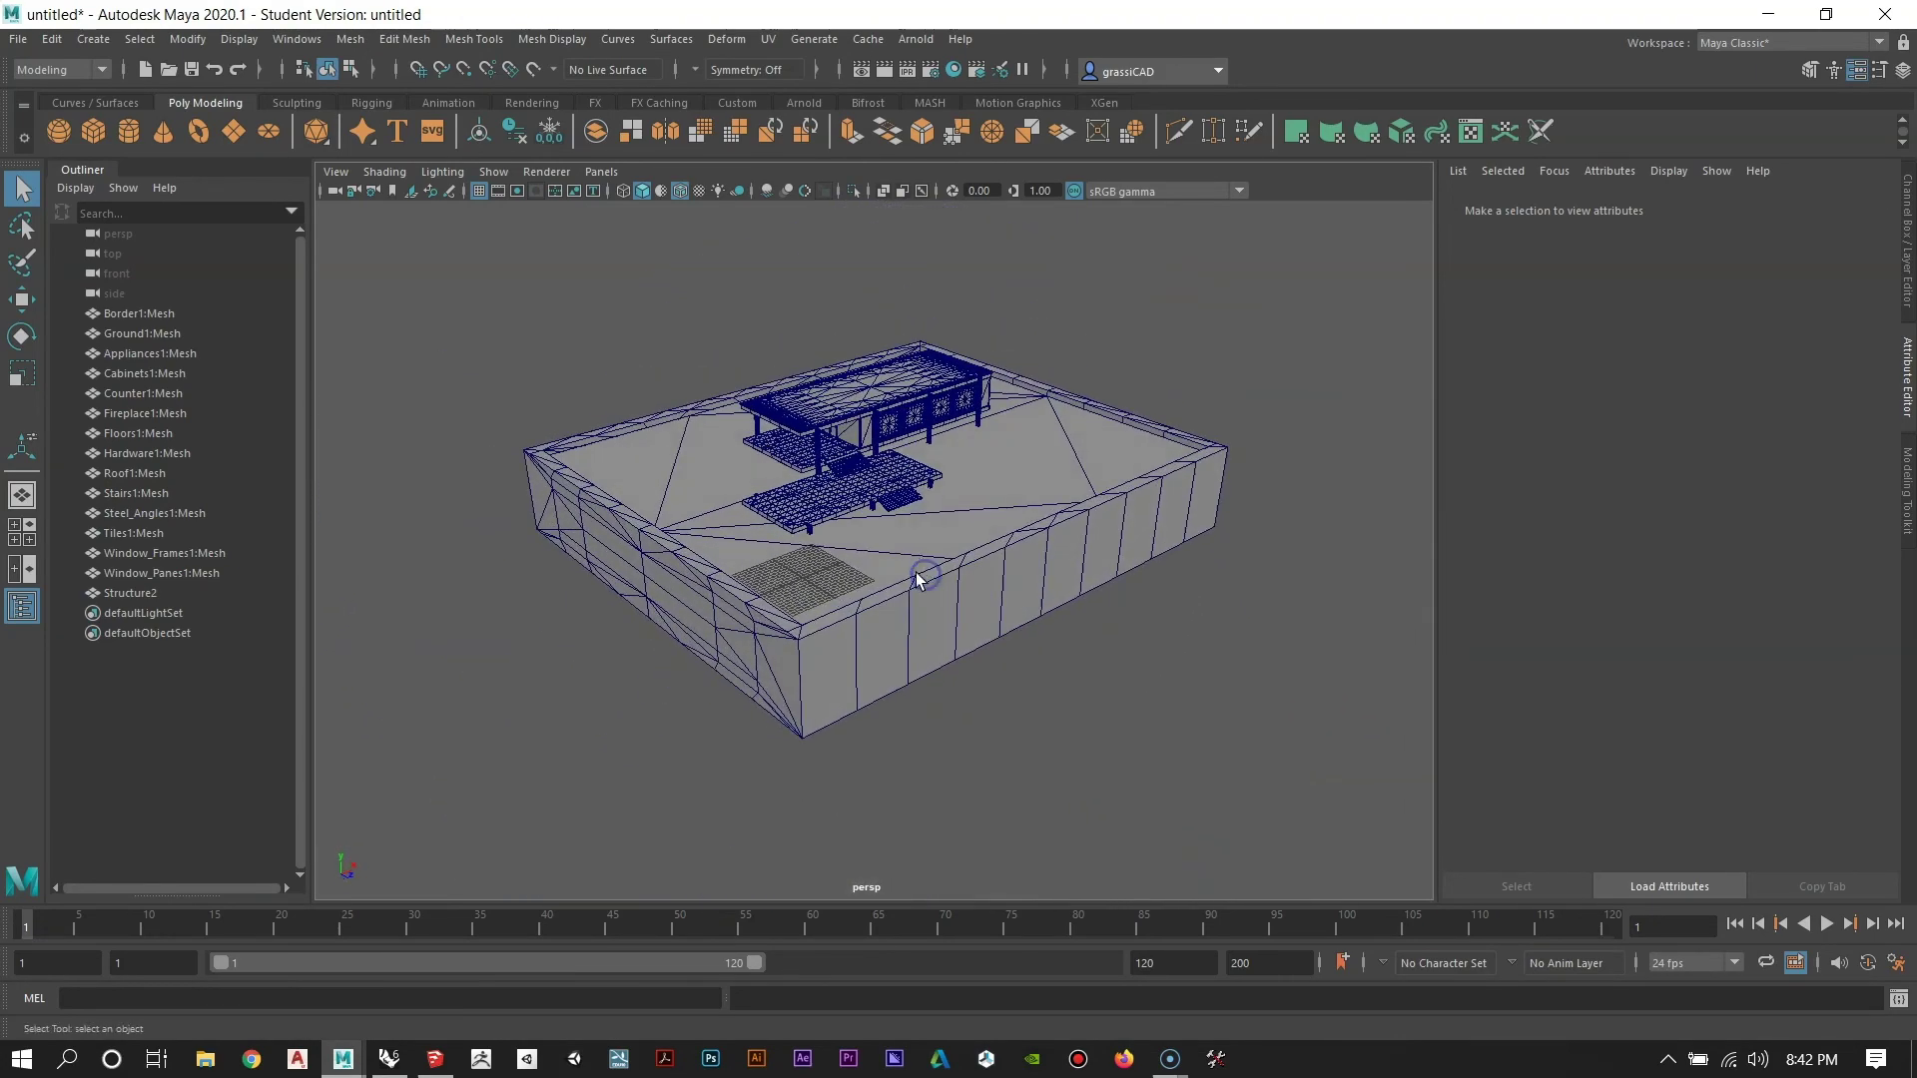
pyautogui.keyDown('alt'); pyautogui.moveTo(917, 573); pyautogui.dragTo(914, 592, button='middle'); pyautogui.keyUp('alt')
pyautogui.keyDown('alt'); pyautogui.moveTo(914, 593); pyautogui.dragTo(912, 645, button='right'); pyautogui.keyUp('alt')
pyautogui.keyDown('alt'); pyautogui.moveTo(834, 607); pyautogui.dragTo(818, 565); pyautogui.keyUp('alt')
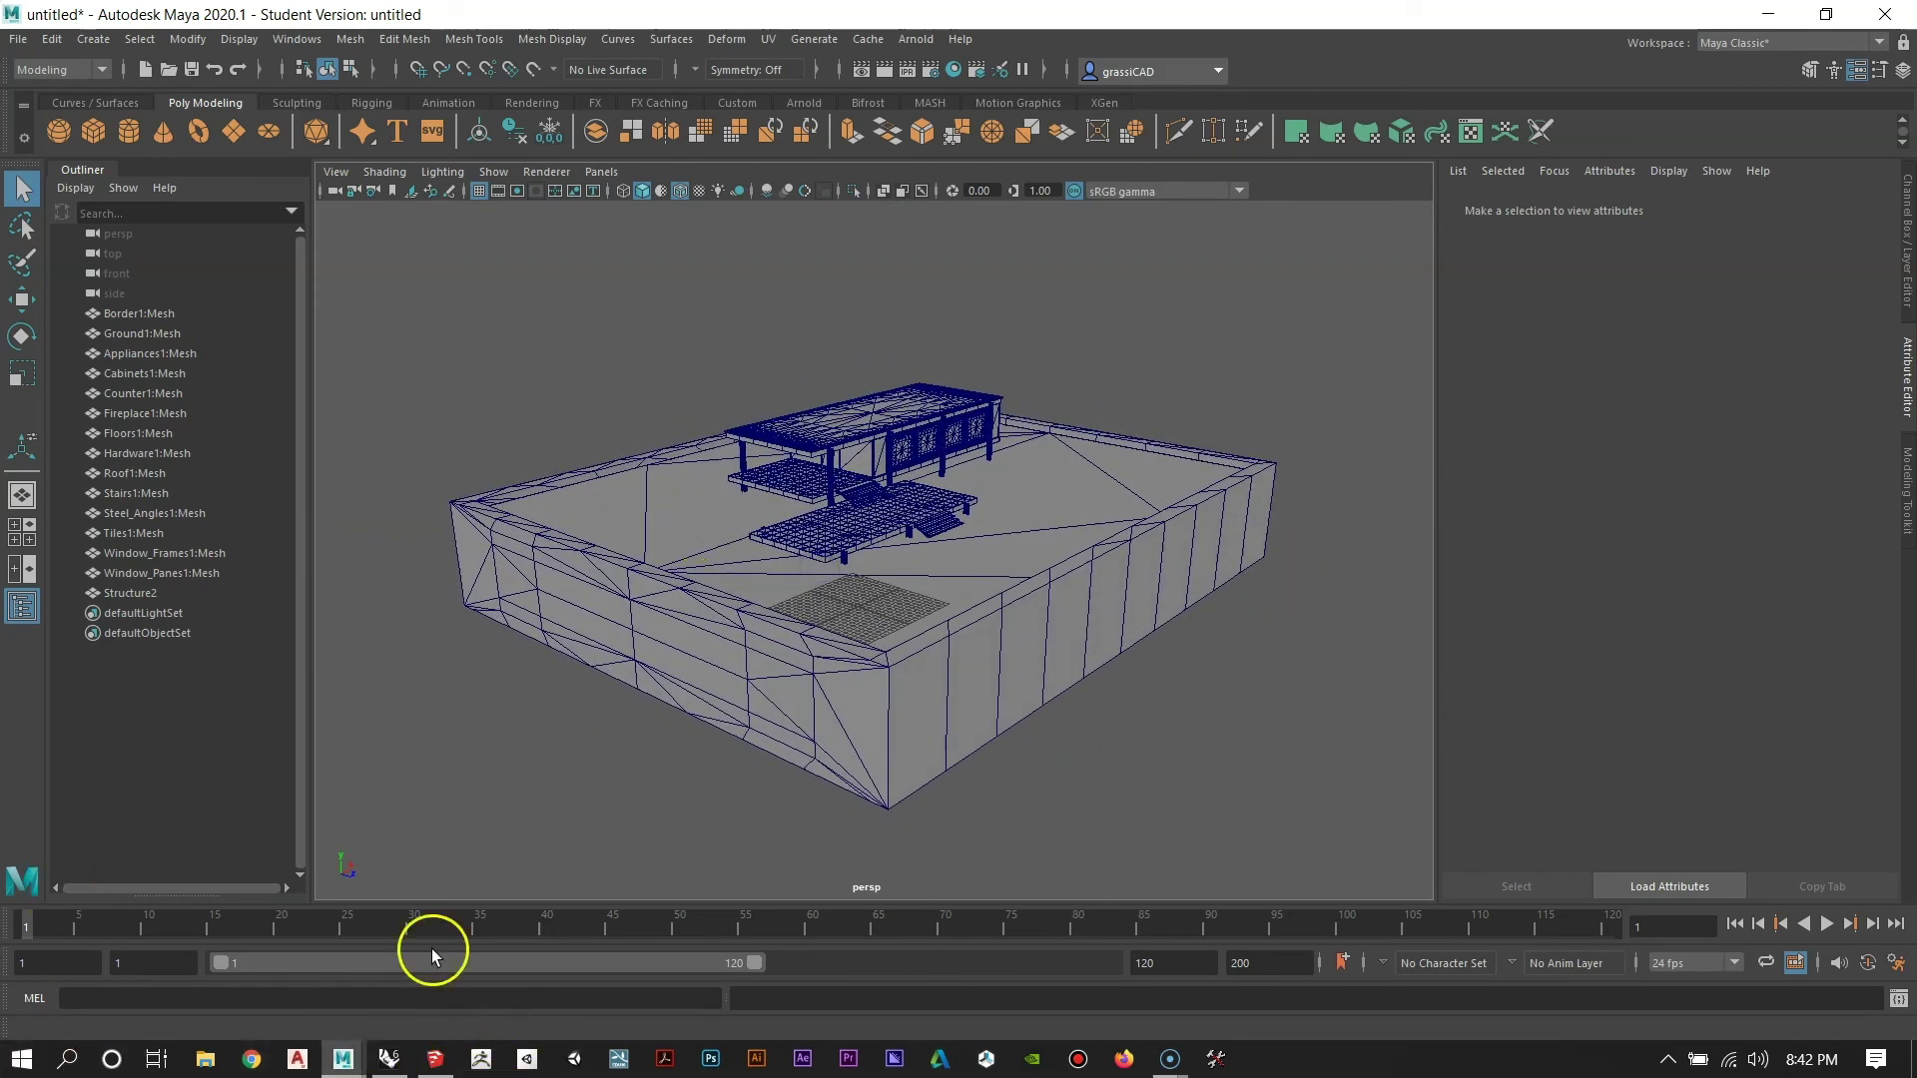
# Minimize the Maya, SketchUp and remaining windows to show the desktop.
pyautogui.click(1164, 1064)
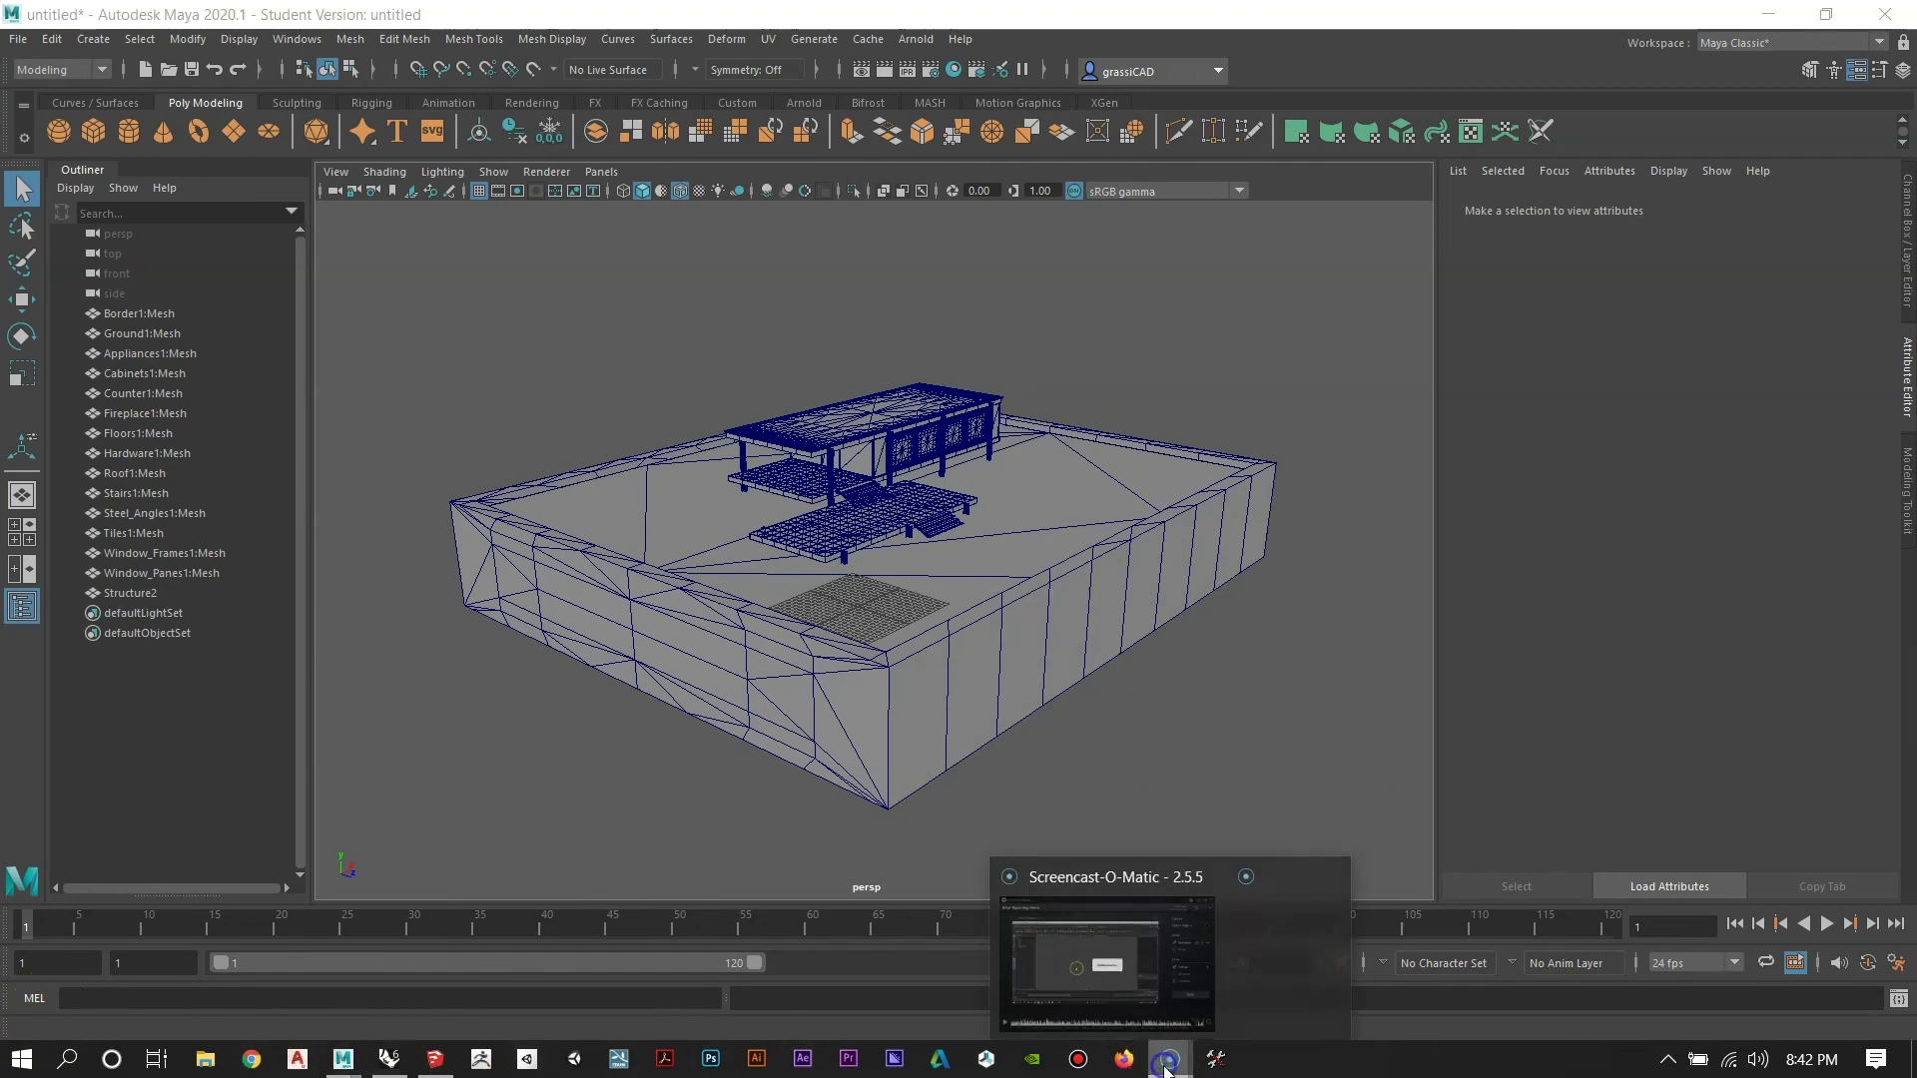
pyautogui.click(1265, 952)
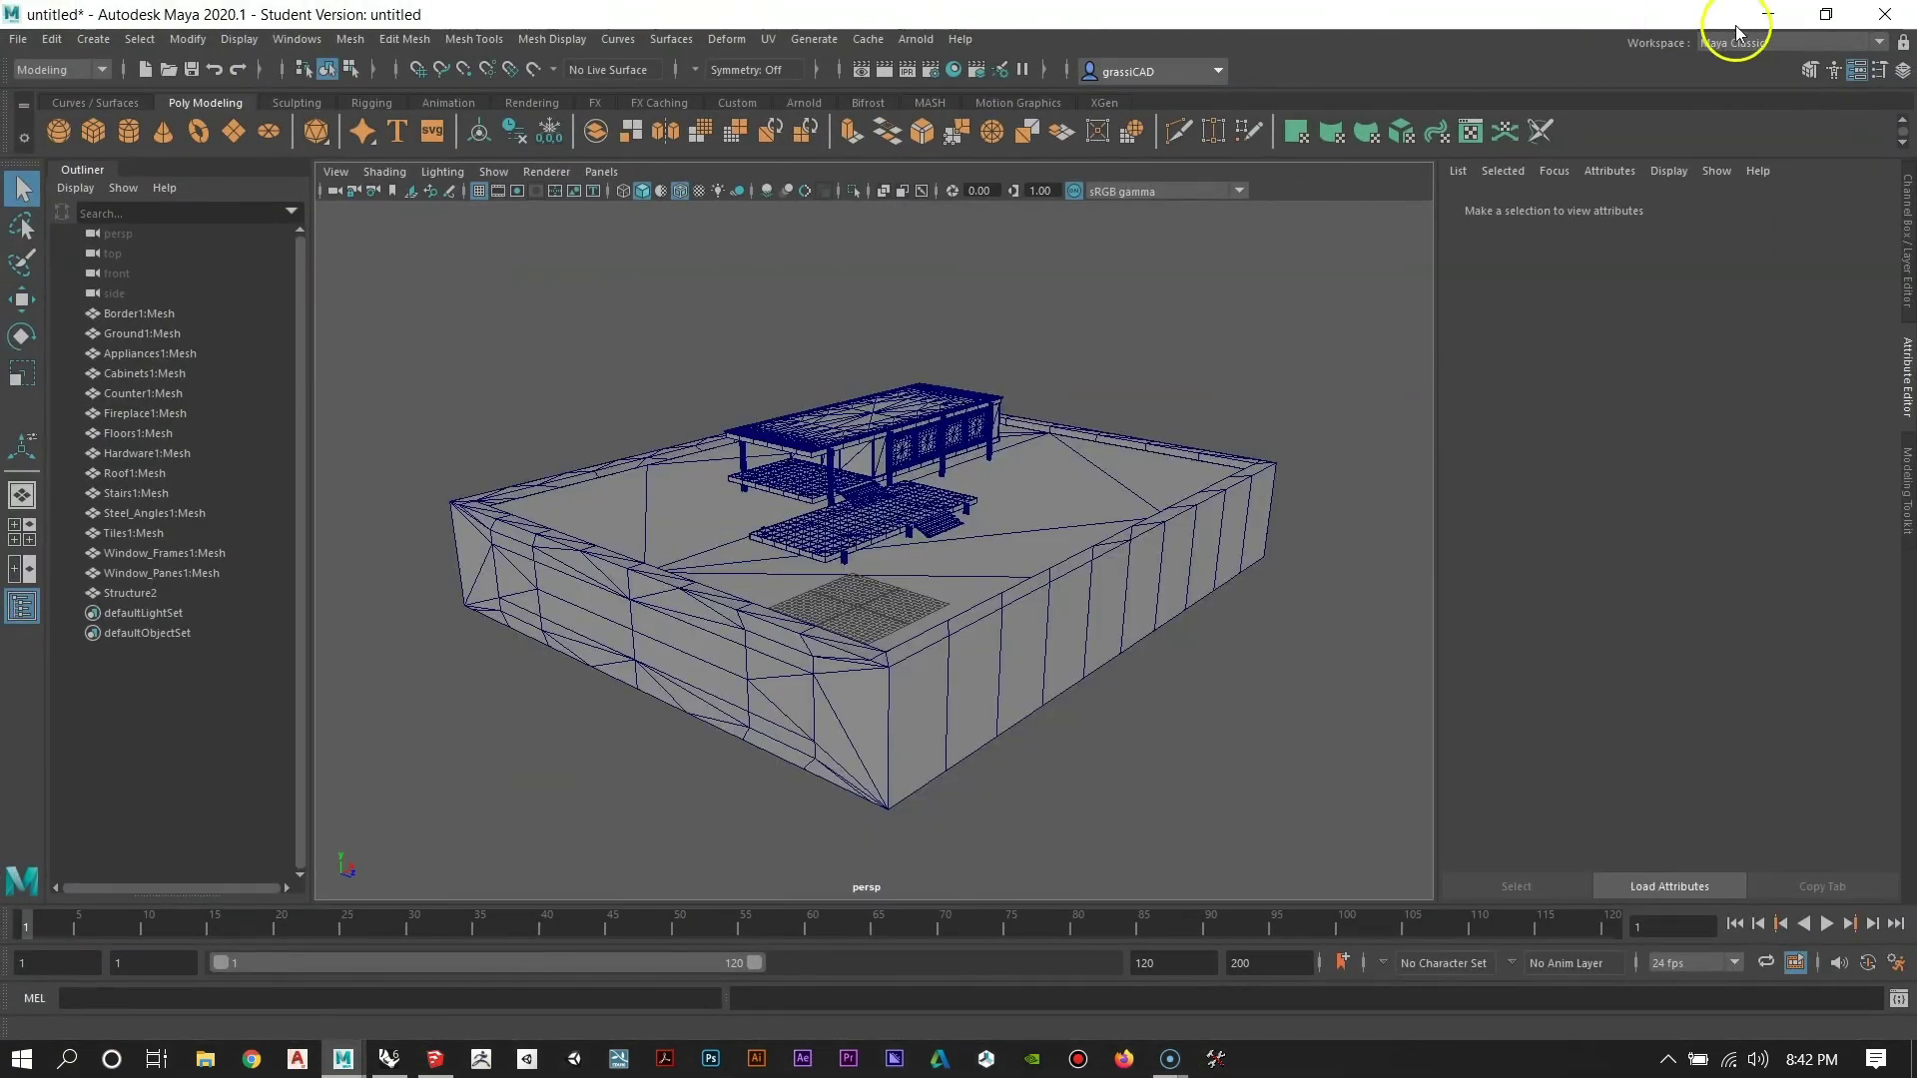
pyautogui.click(1768, 14)
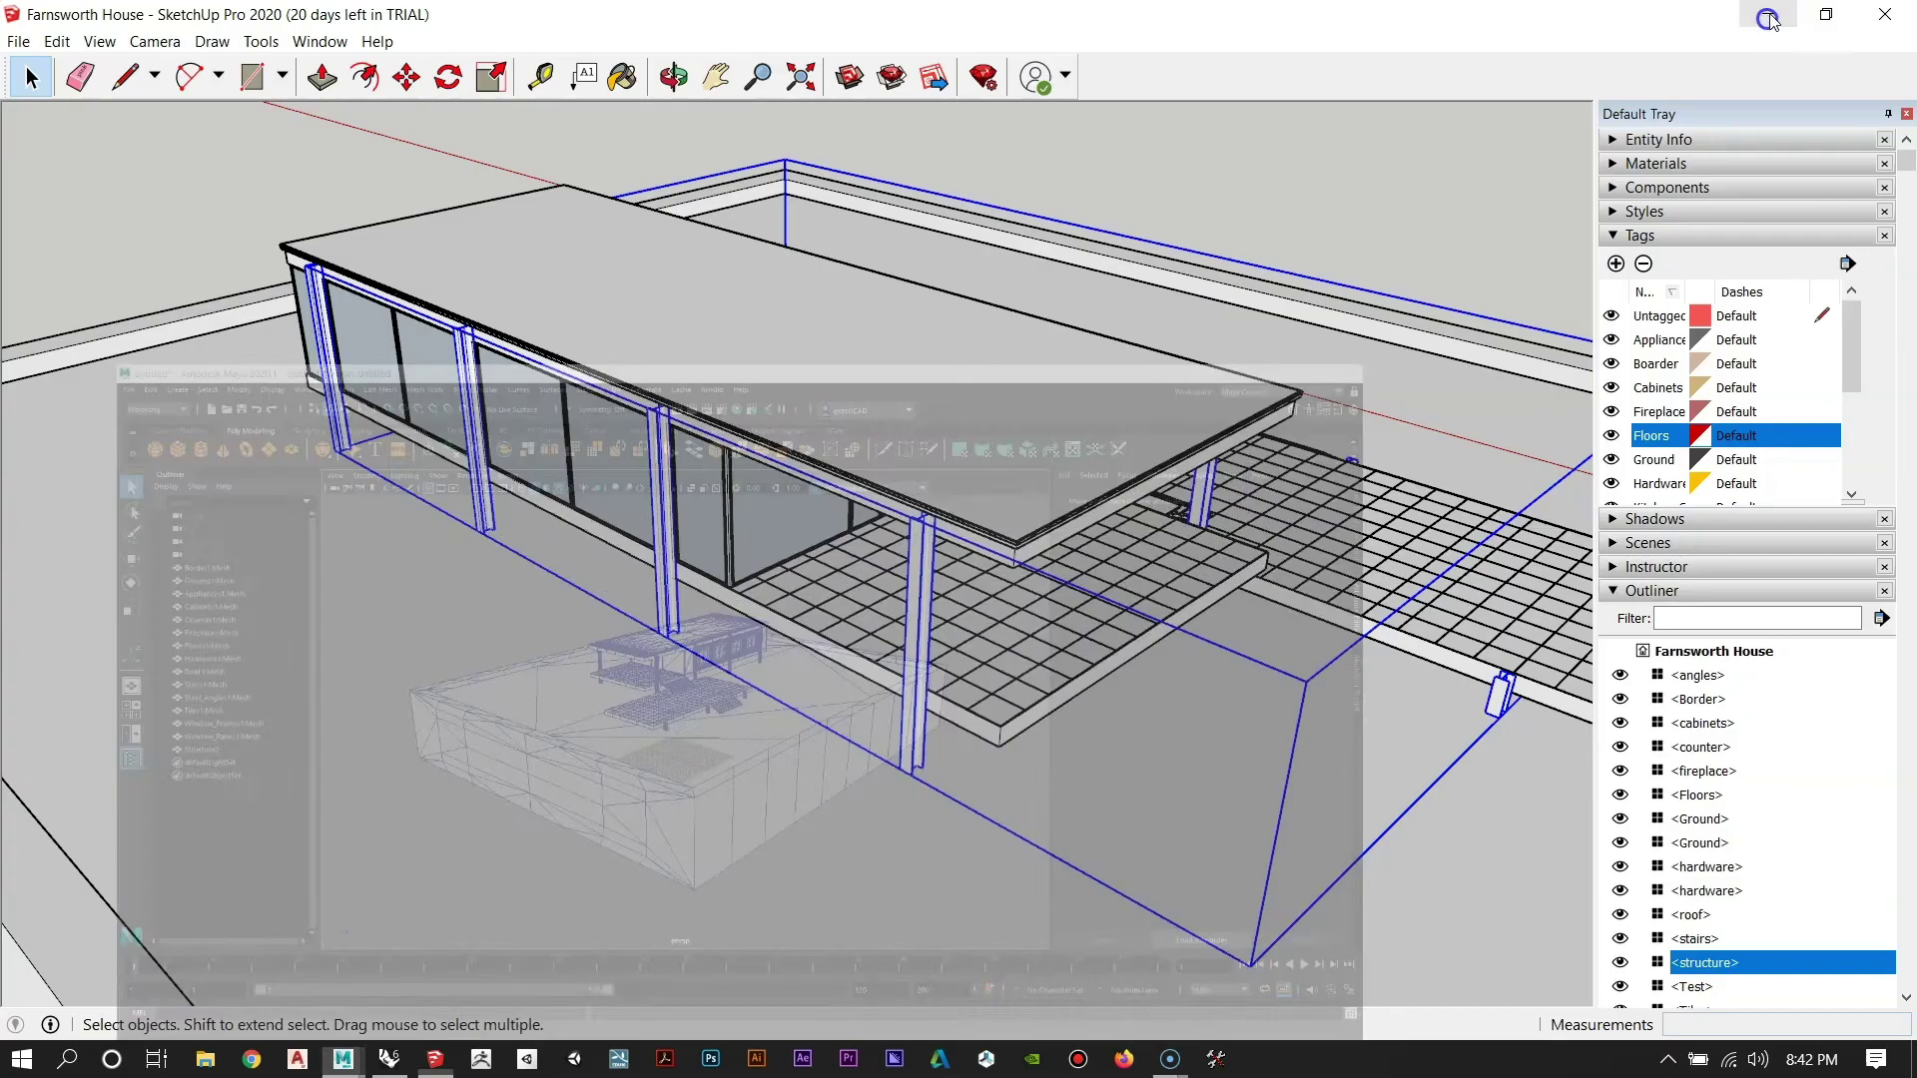
pyautogui.click(1770, 14)
pyautogui.click(1770, 14)
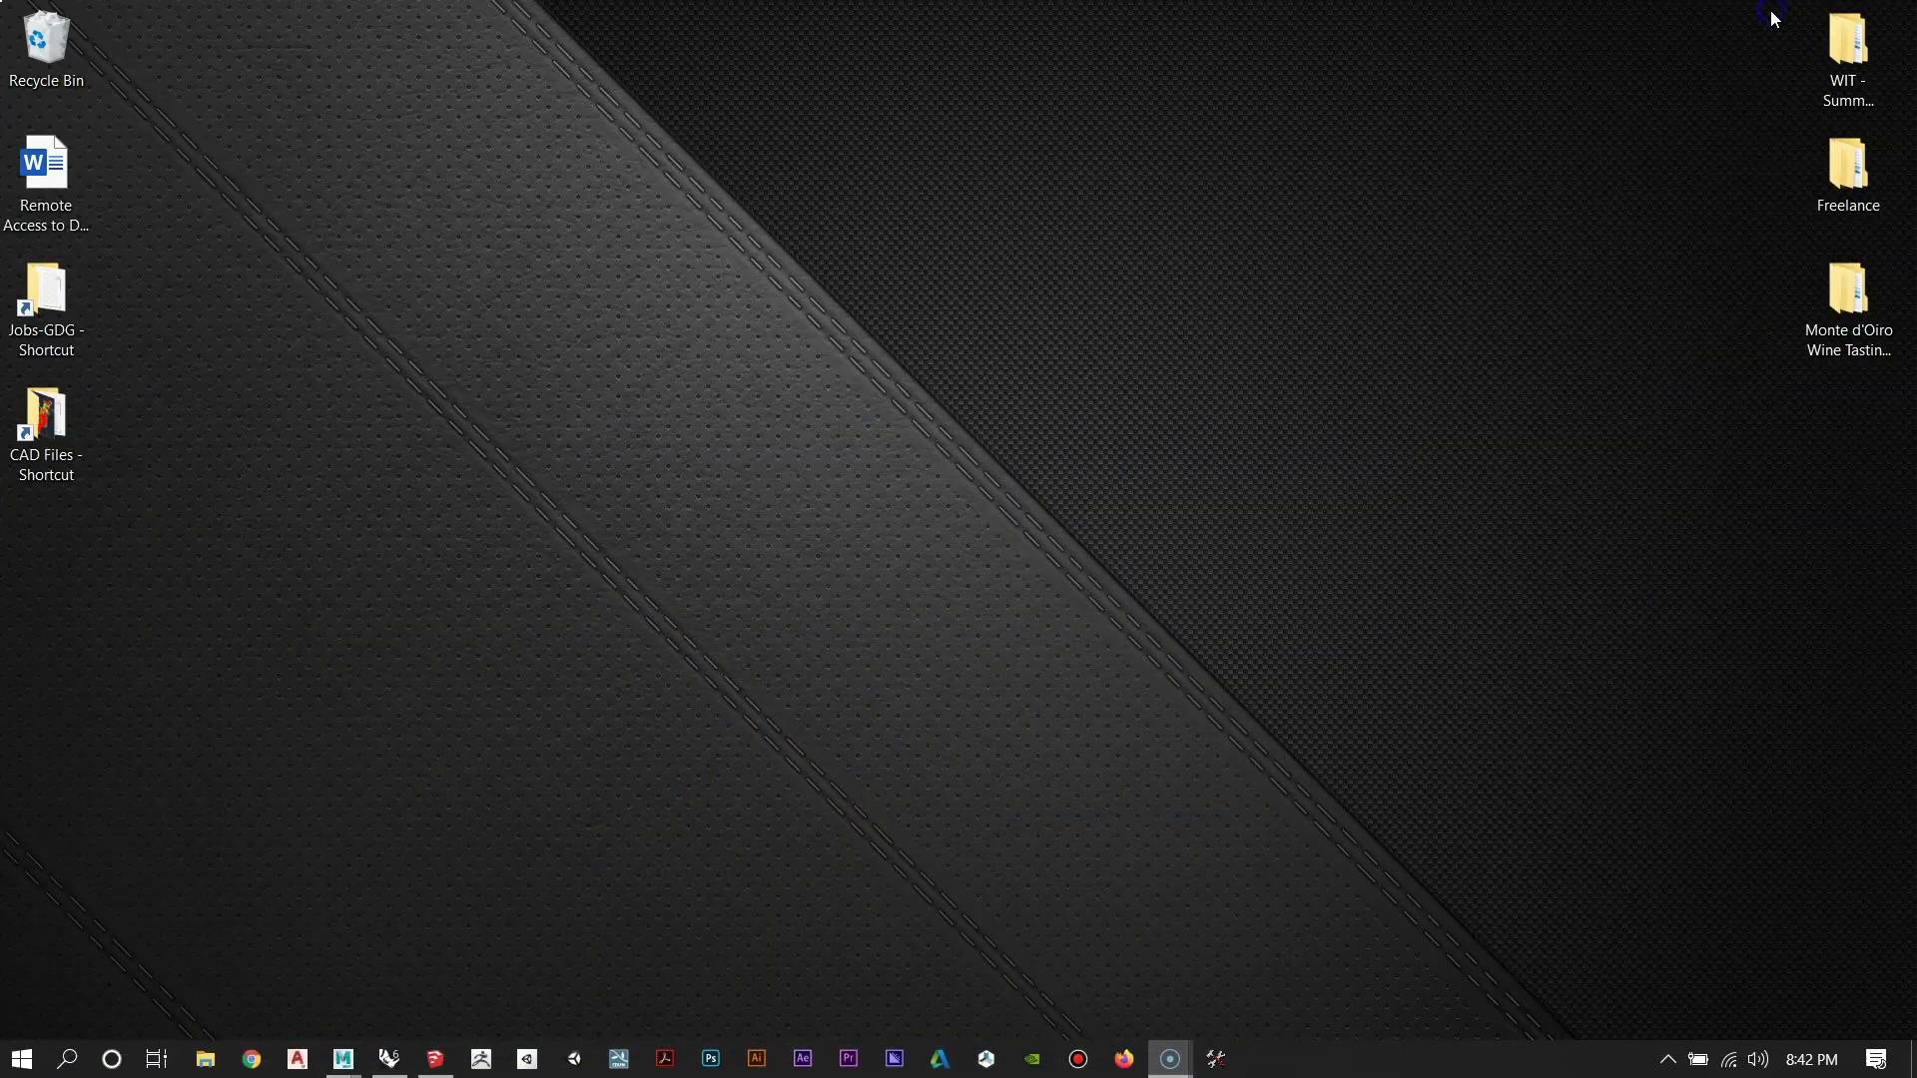